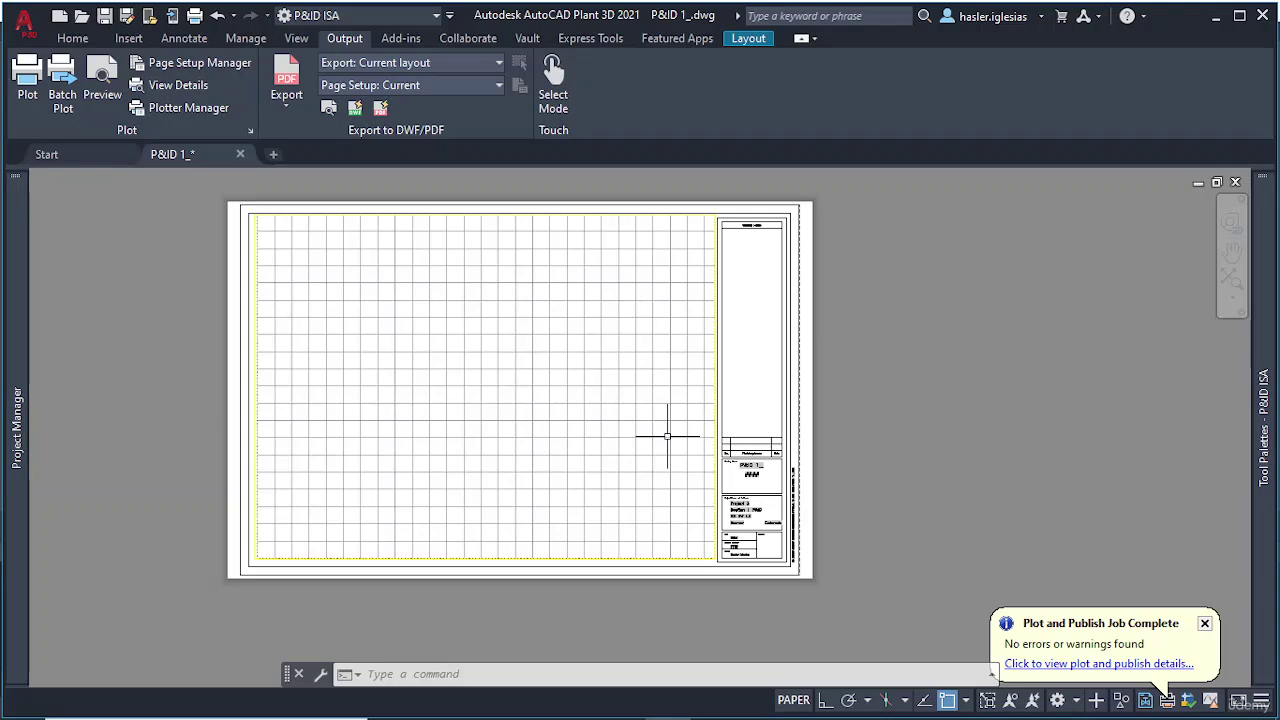
# Step: Activate model space inside the layout's drawing viewport and maximize that viewport
pyautogui.click(793, 700)
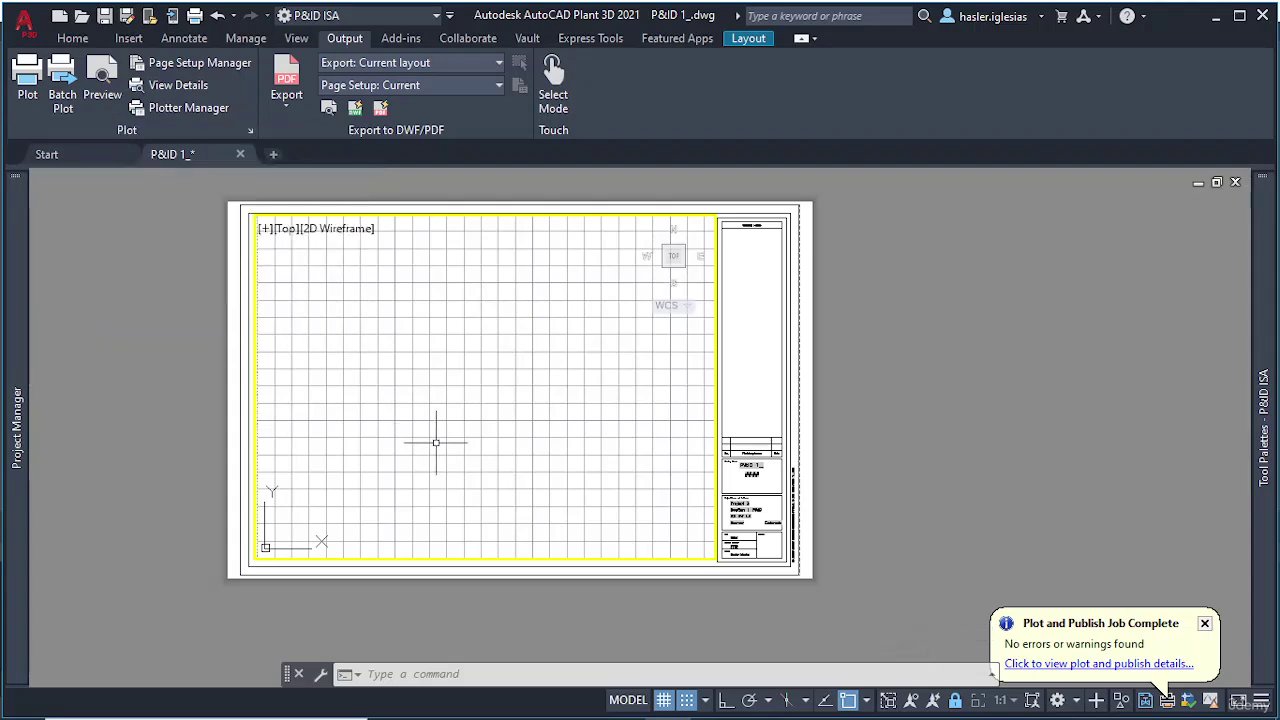
pyautogui.click(266, 229)
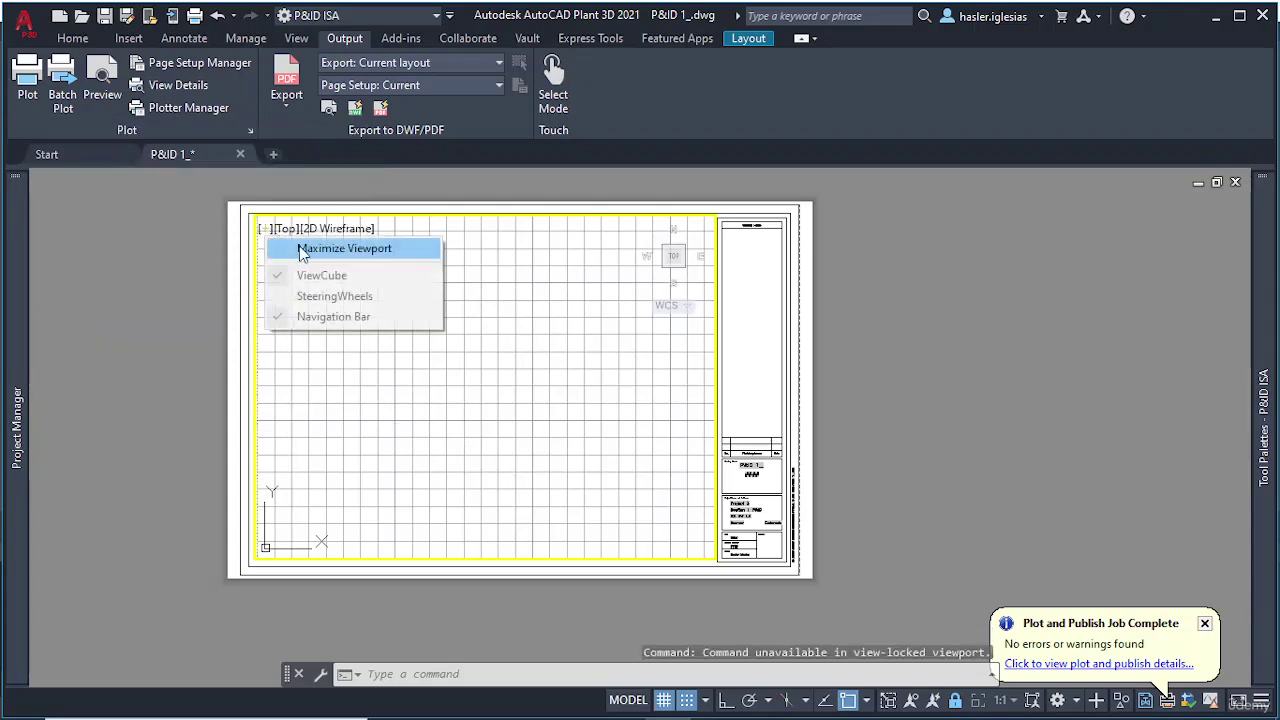
pyautogui.click(301, 249)
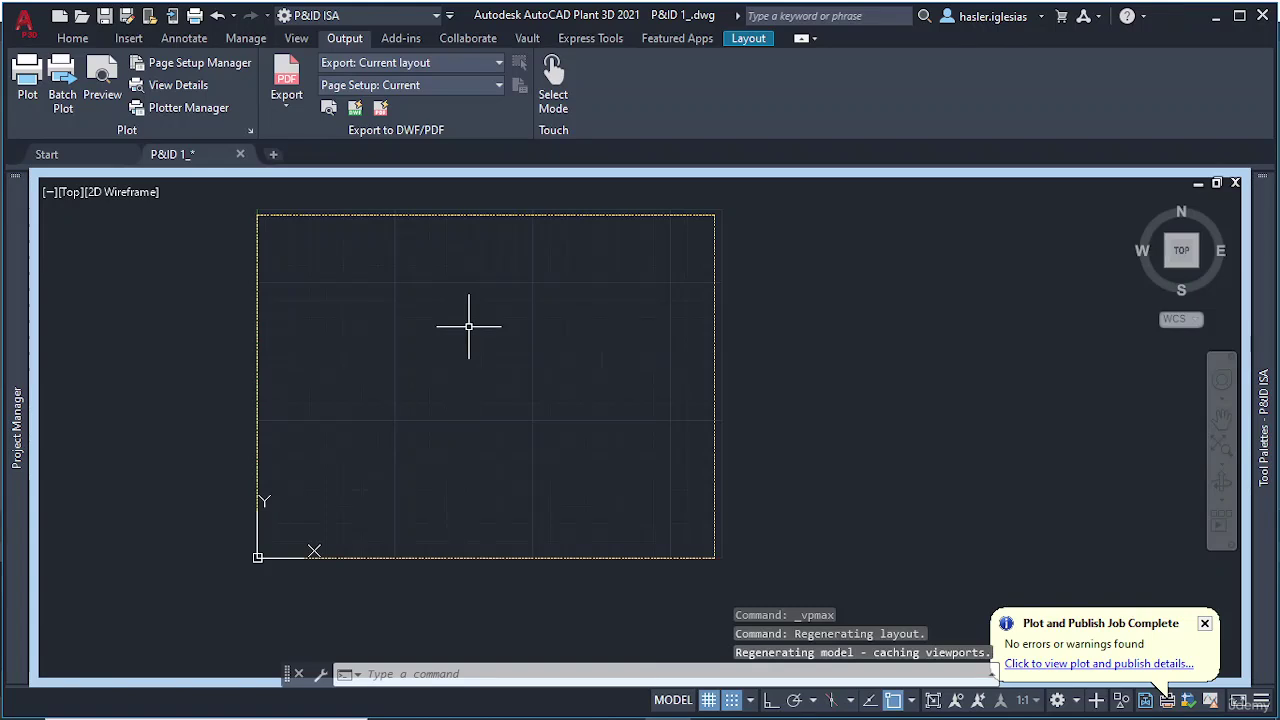
# Step: Set the GRIDDISPLAY variable to 3 and dismiss the plot completion notification
pyautogui.write('gri')
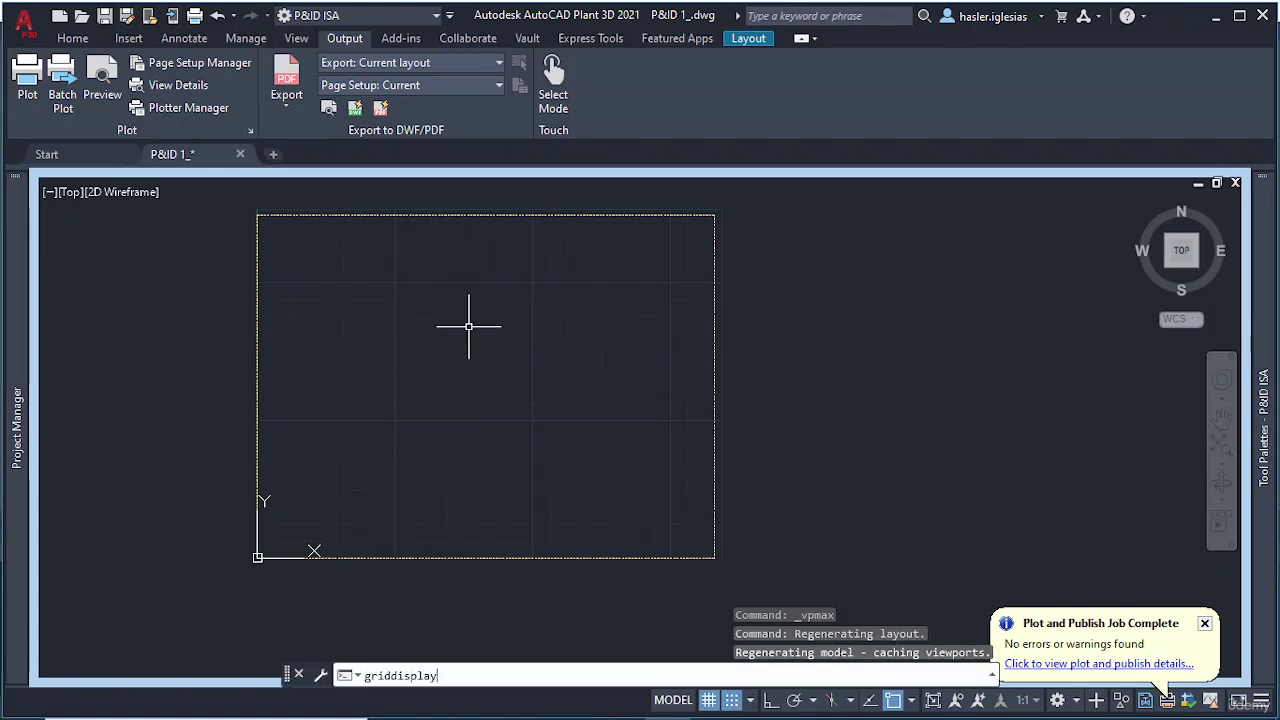
pyautogui.write('ddisplay')
pyautogui.press('Return')
pyautogui.write('3')
pyautogui.press('Return')
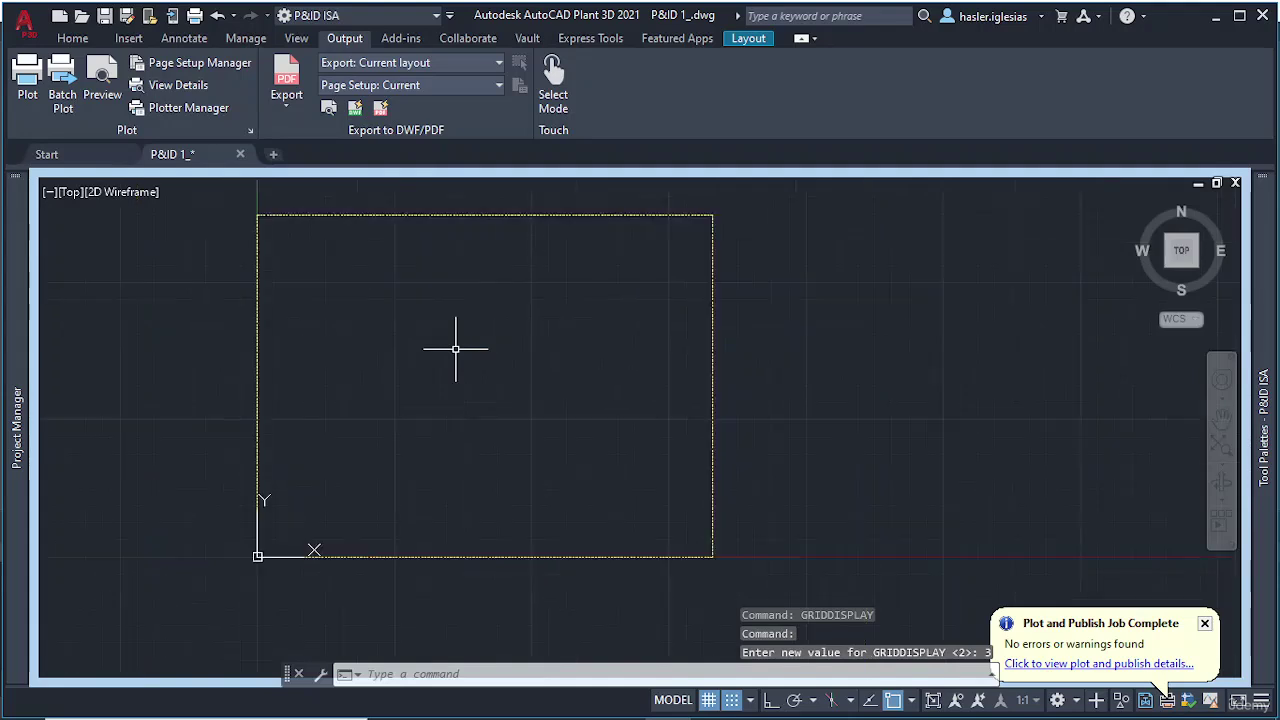
pyautogui.click(1204, 623)
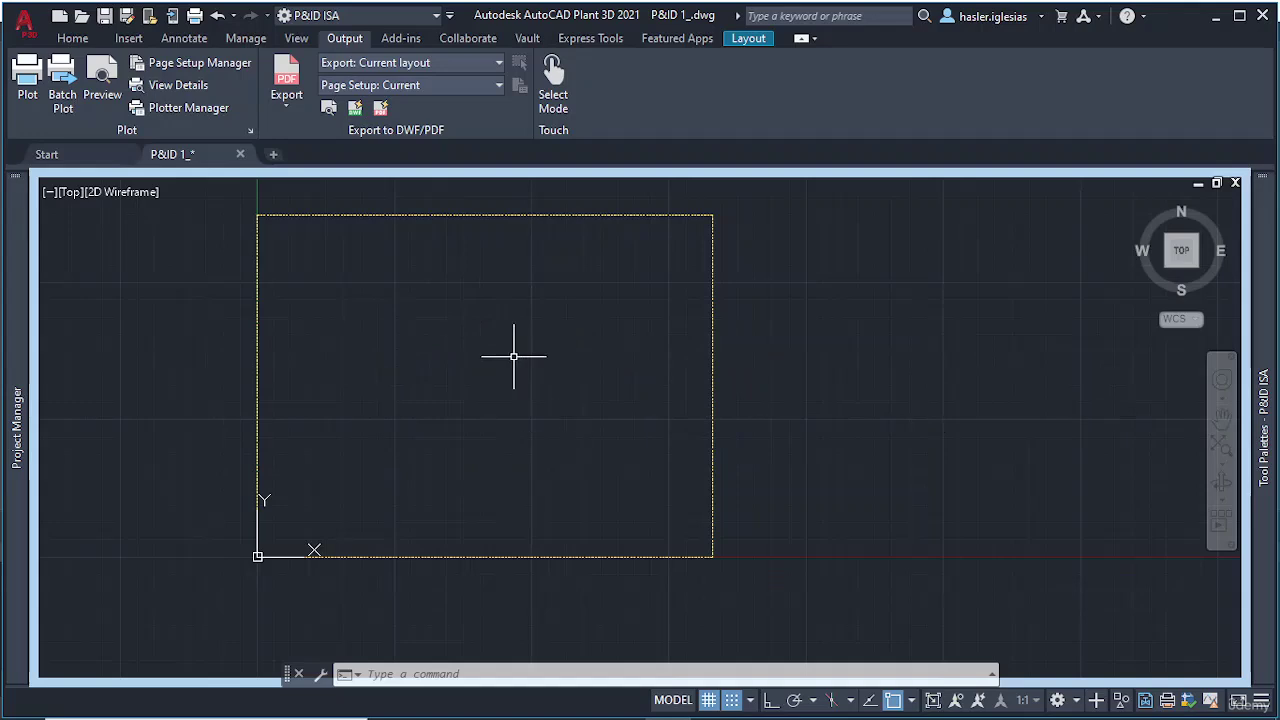
# Step: Examine the P&ID ISA equipment symbols, from heat exchangers, tanks and vessels through filters, driers, crushers and conveyors
pyautogui.moveTo(1262, 392)
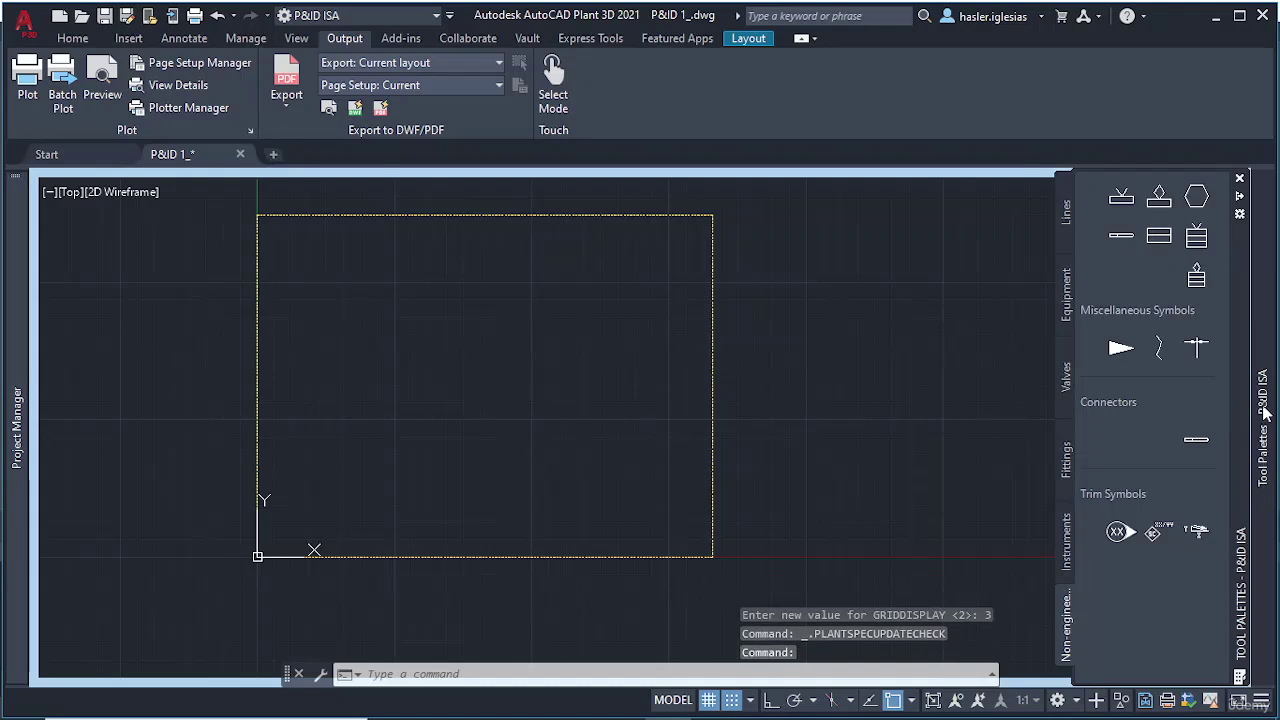
pyautogui.click(1066, 298)
pyautogui.scroll(-2, 1139, 342)
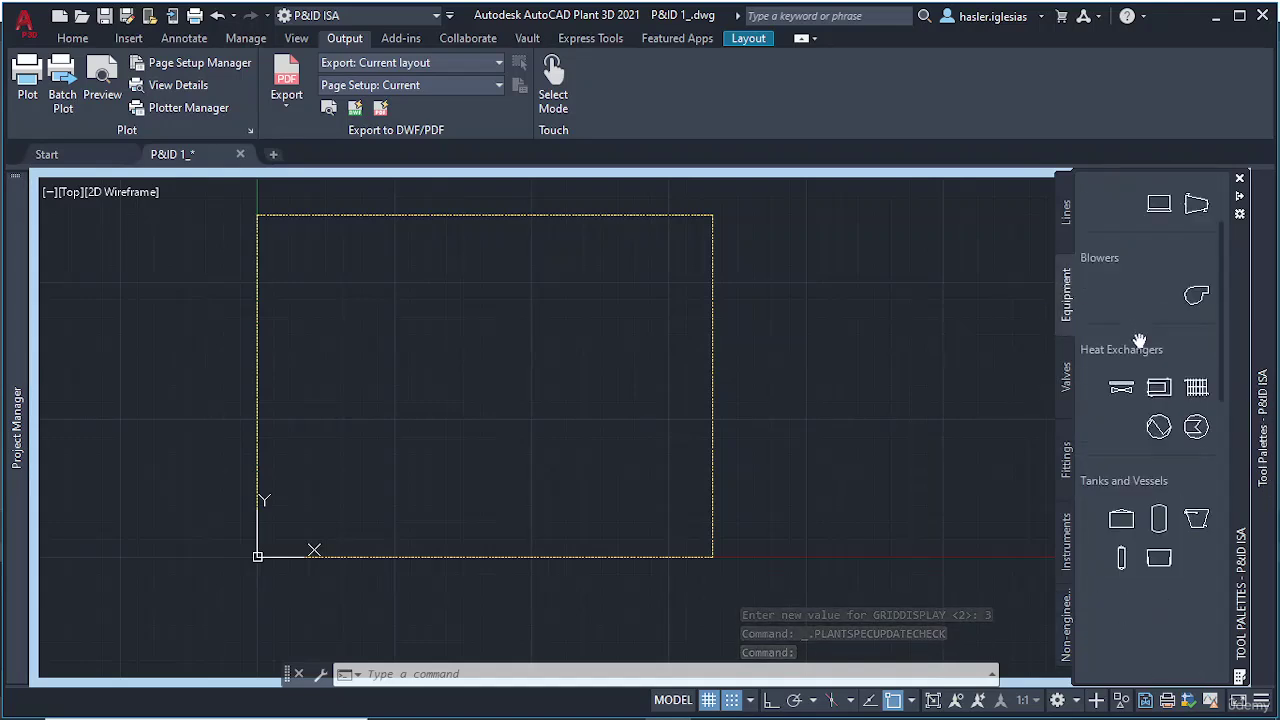
pyautogui.scroll(-8, 1139, 370)
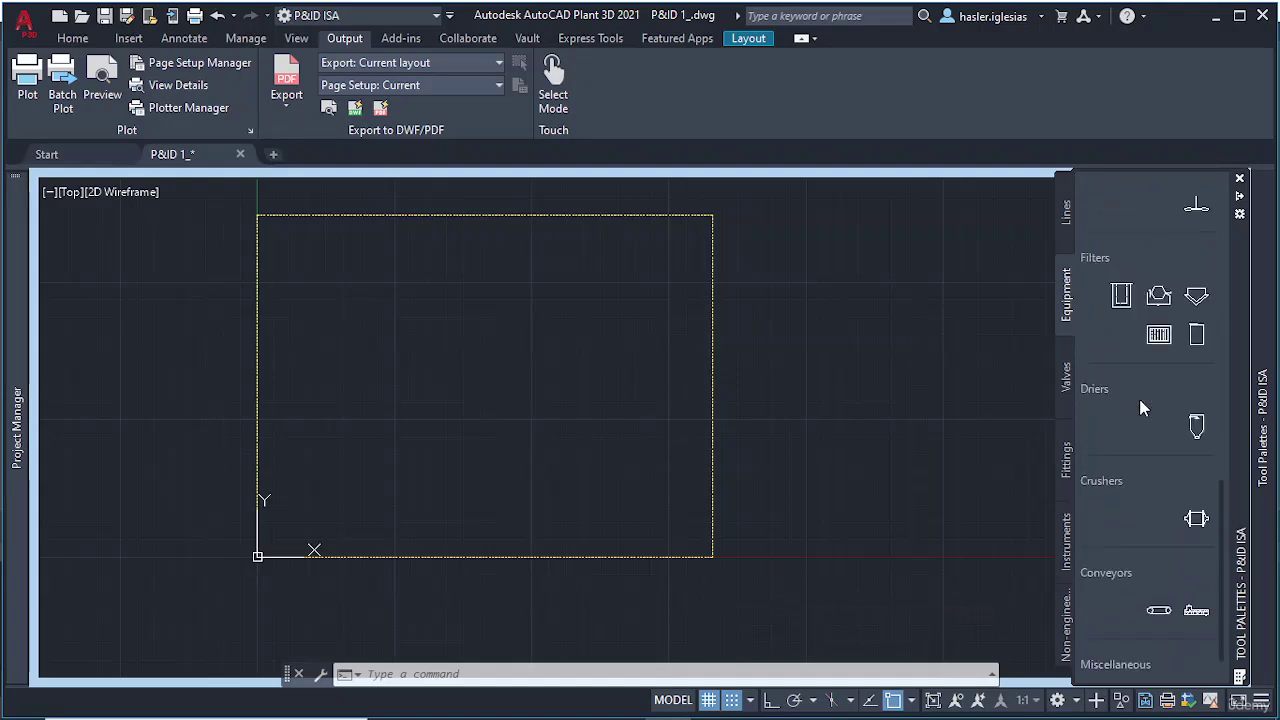
pyautogui.scroll(-1, 1142, 404)
pyautogui.scroll(5, 1139, 402)
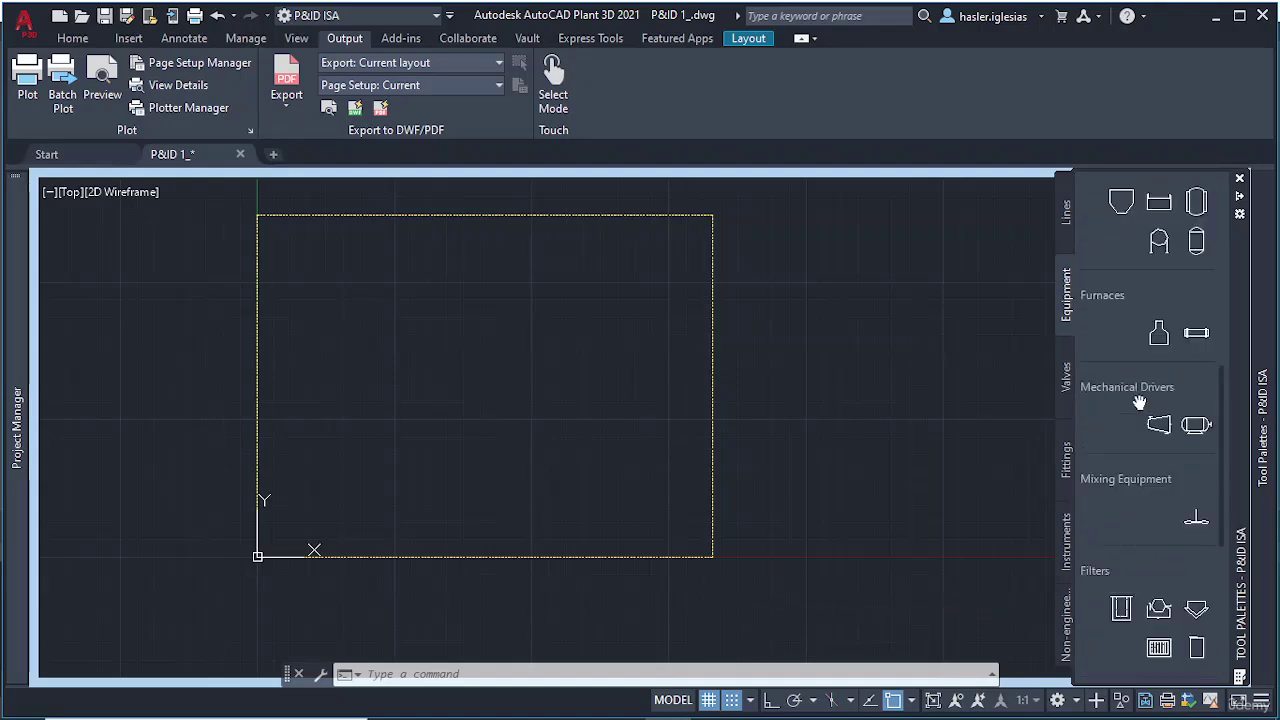
pyautogui.scroll(3, 1139, 402)
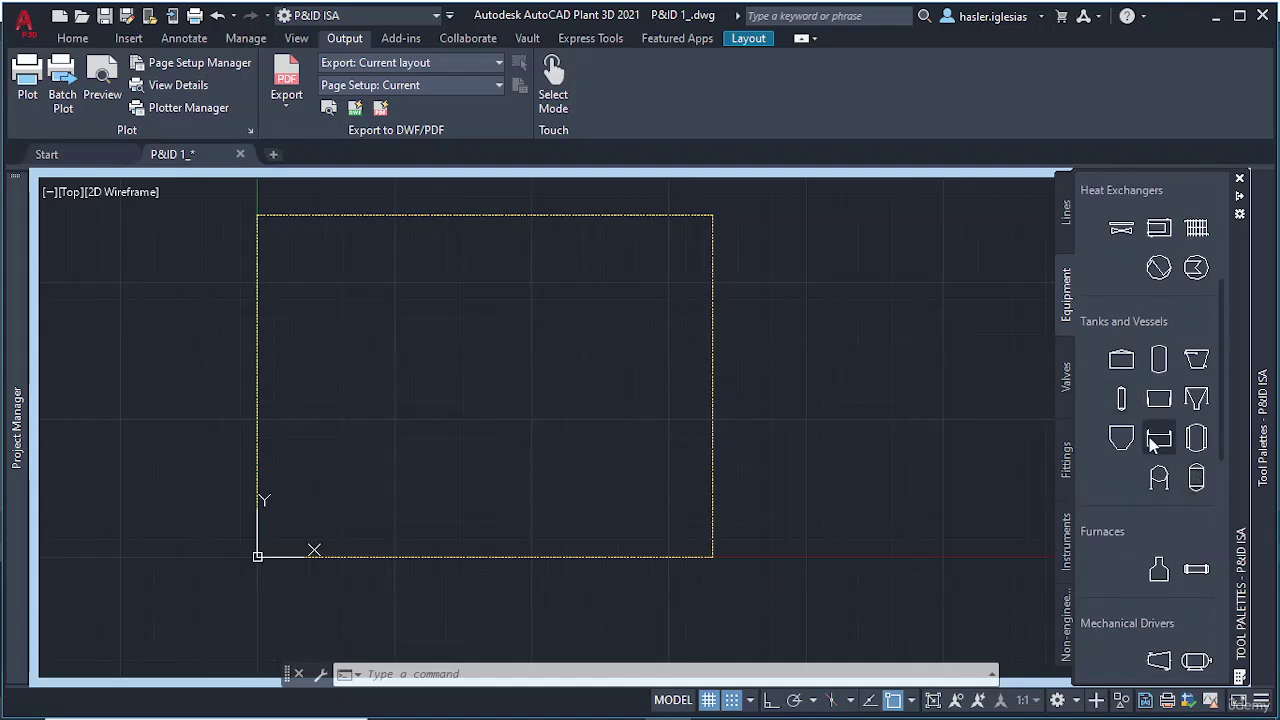
pyautogui.scroll(-5, 1153, 445)
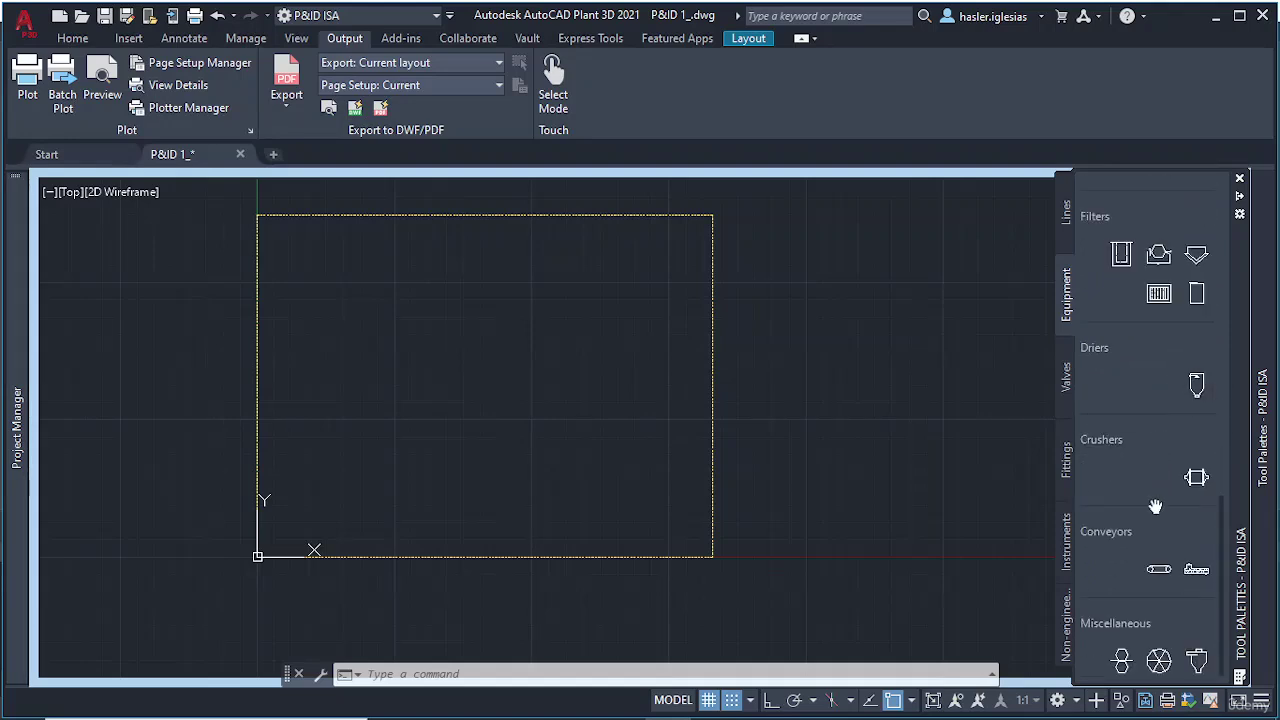
pyautogui.scroll(5, 1129, 360)
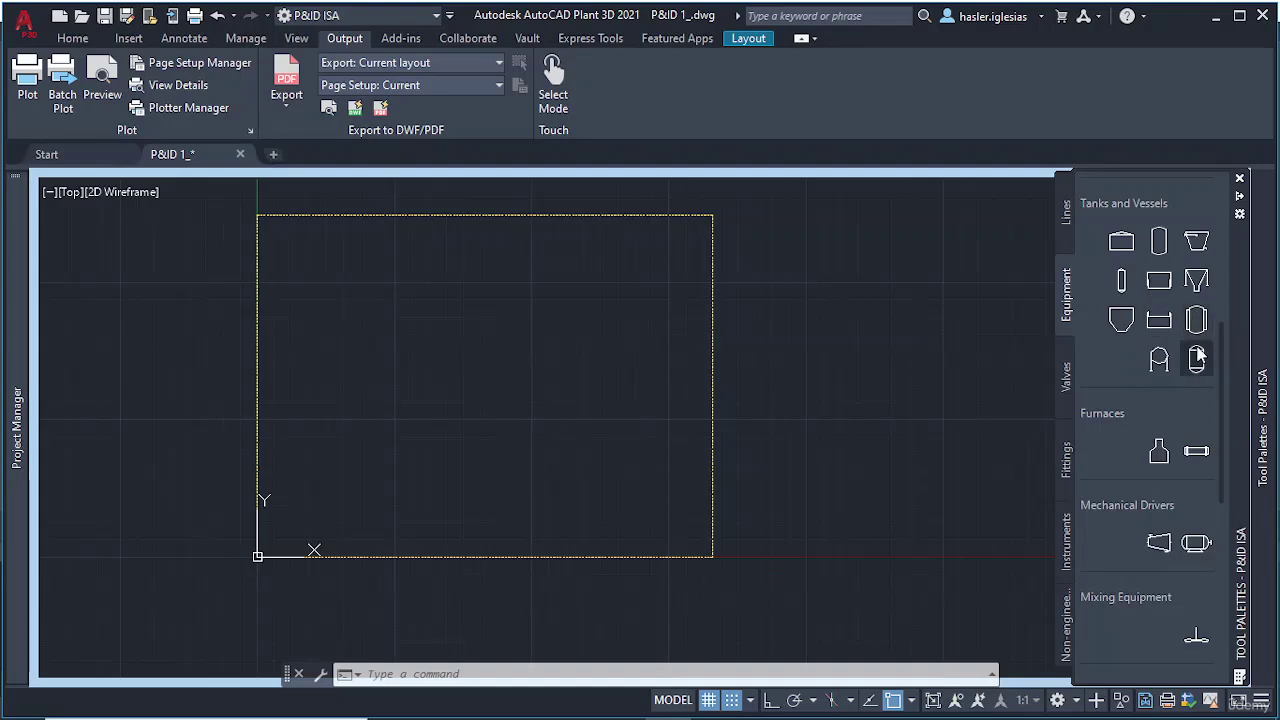
pyautogui.click(1121, 283)
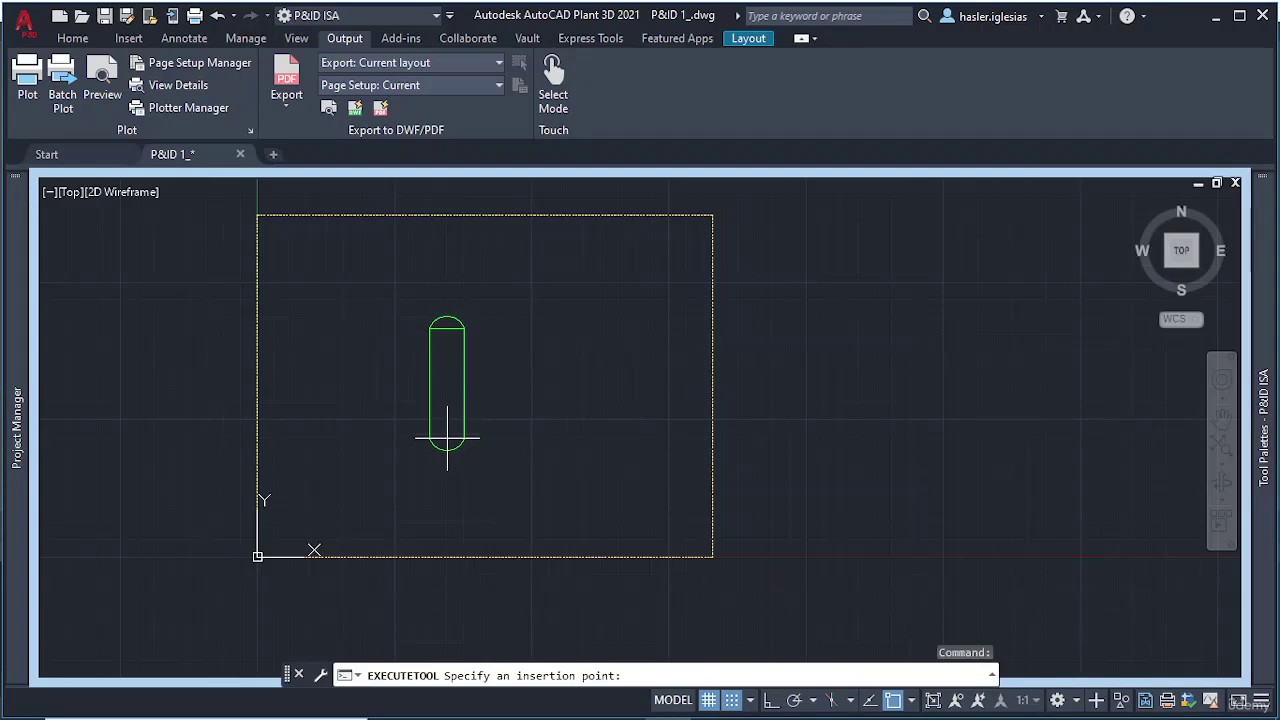
pyautogui.click(447, 439)
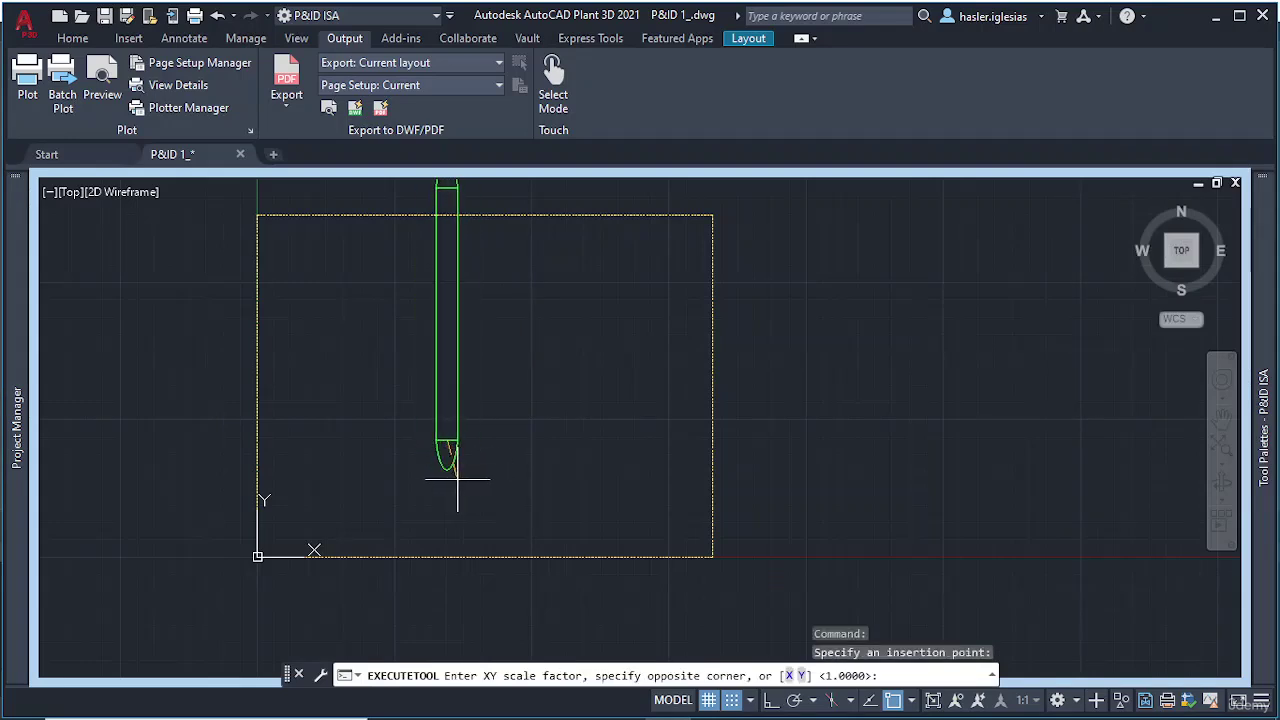
pyautogui.scroll(2, 459, 466)
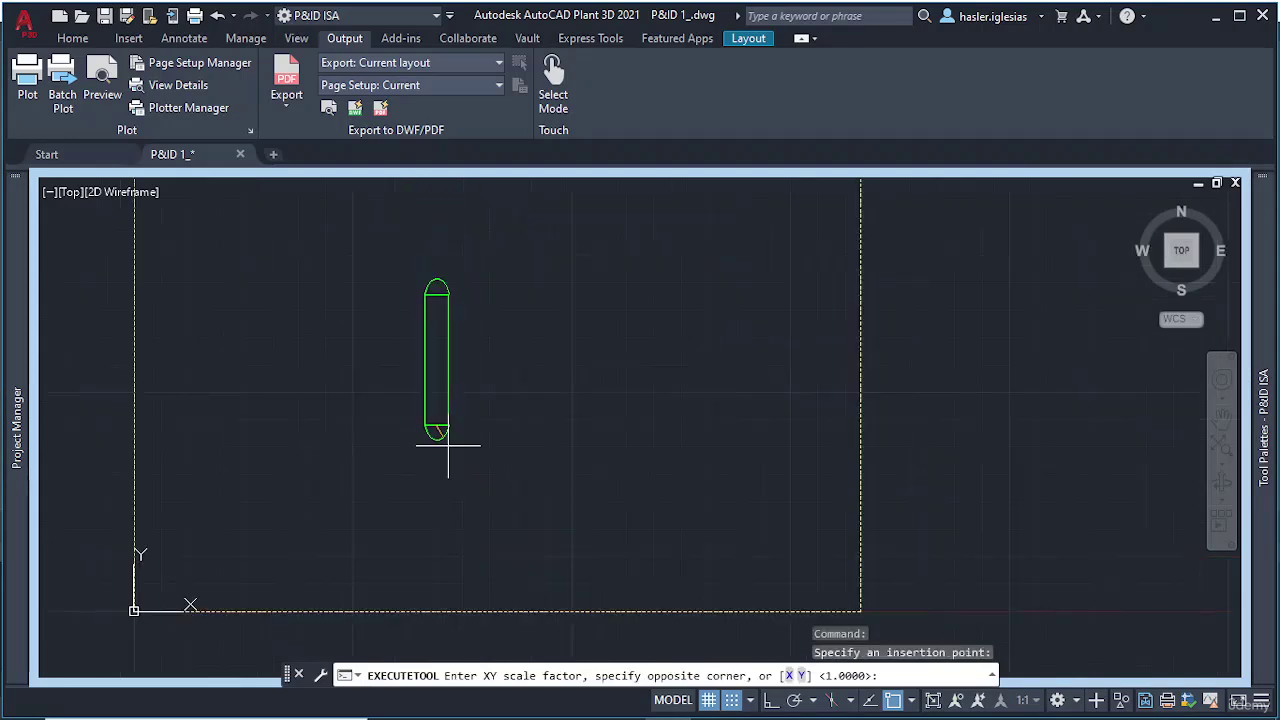
pyautogui.press('Escape')
pyautogui.scroll(-2, 441, 401)
pyautogui.moveTo(466, 386); pyautogui.dragTo(489, 440, button='middle')
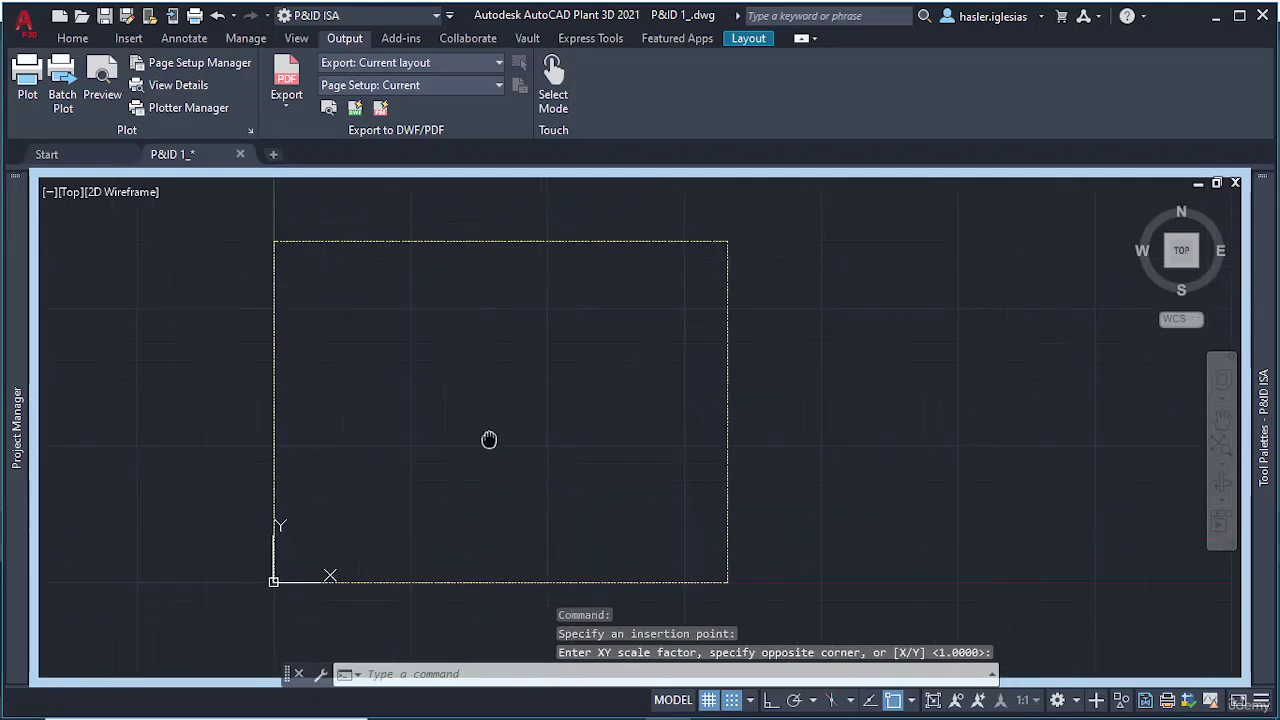
# Step: Draw a tall, narrow upright rectangle inside the dashed drawing border, roughly four times as high as it is wide
pyautogui.scroll(3, 491, 429)
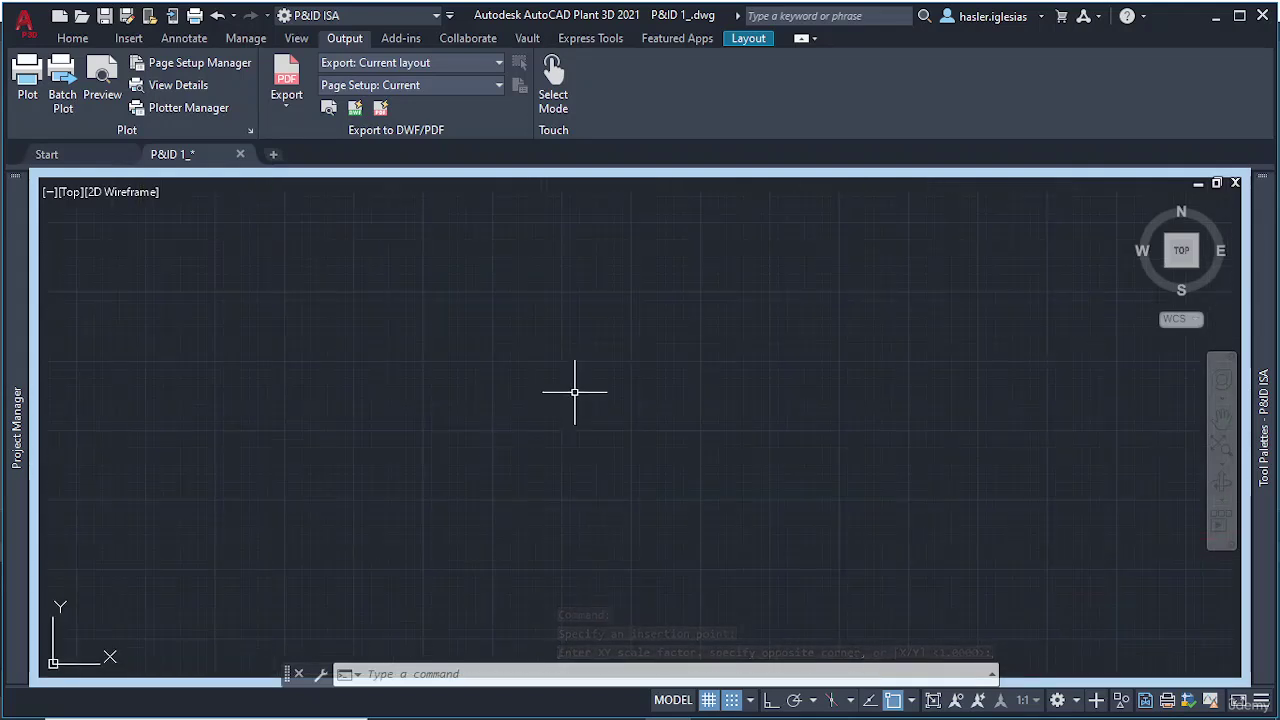
pyautogui.write('rectang')
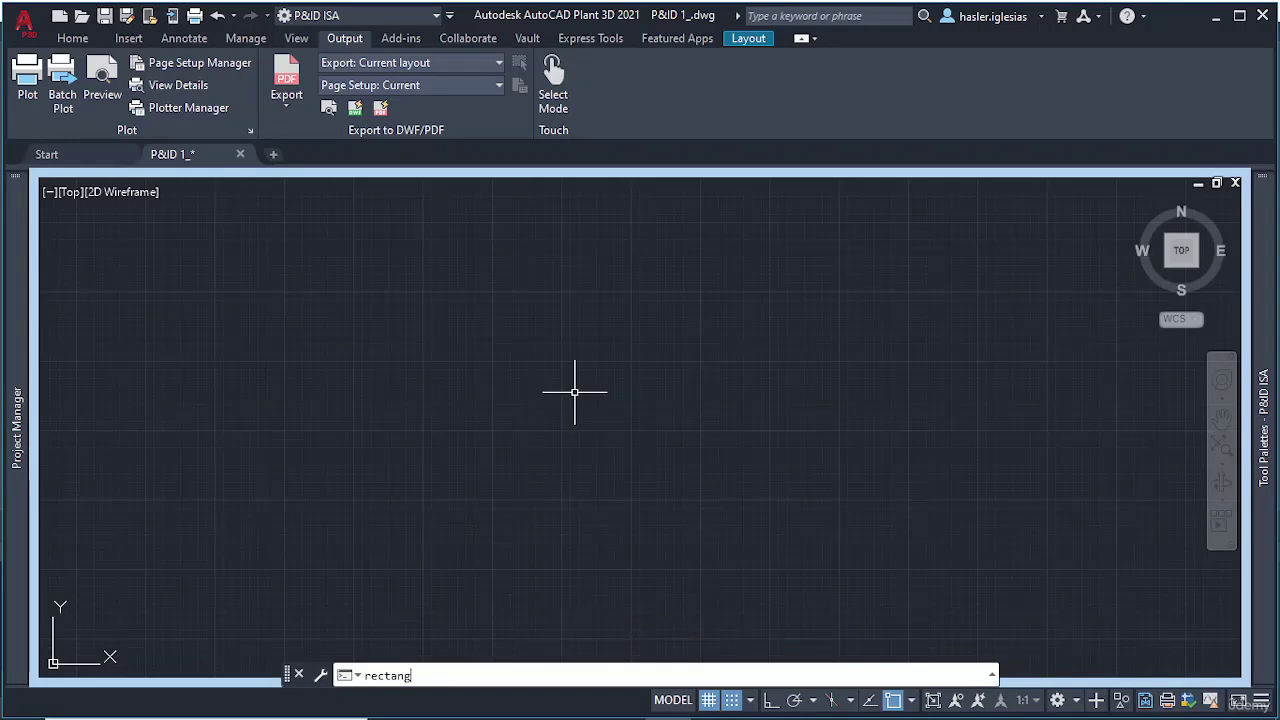
pyautogui.press('Return')
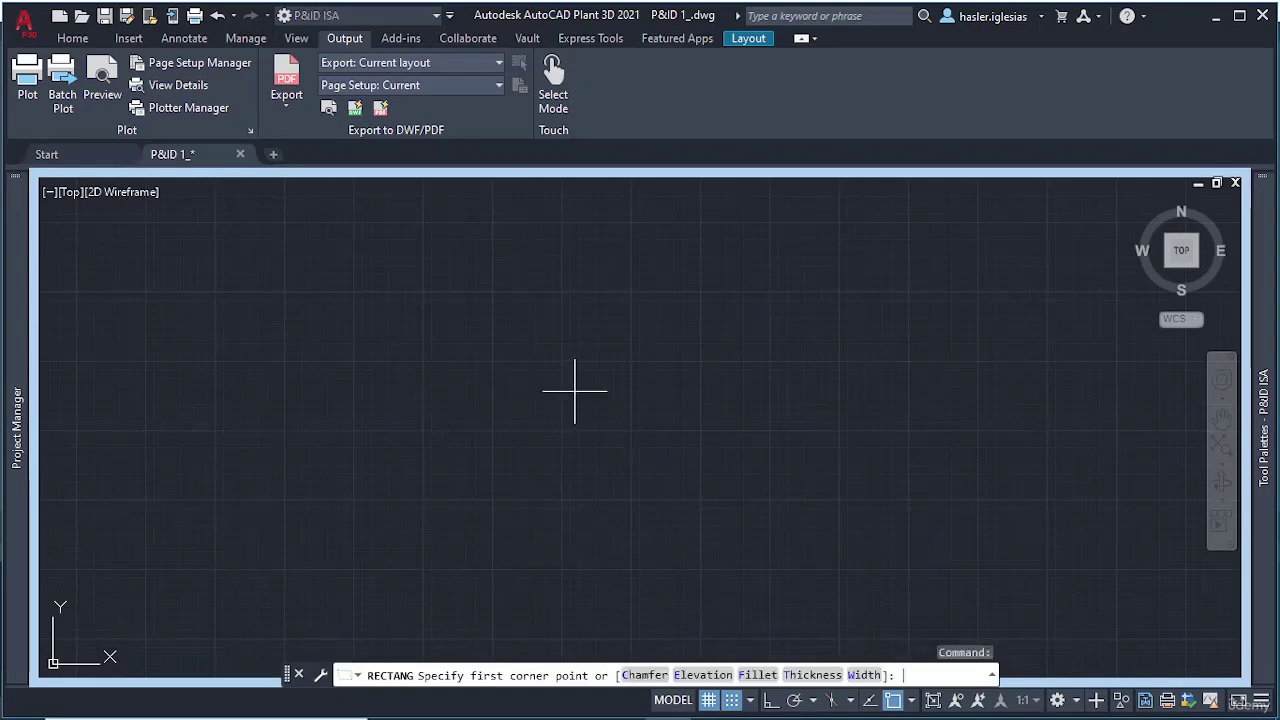
pyautogui.click(466, 236)
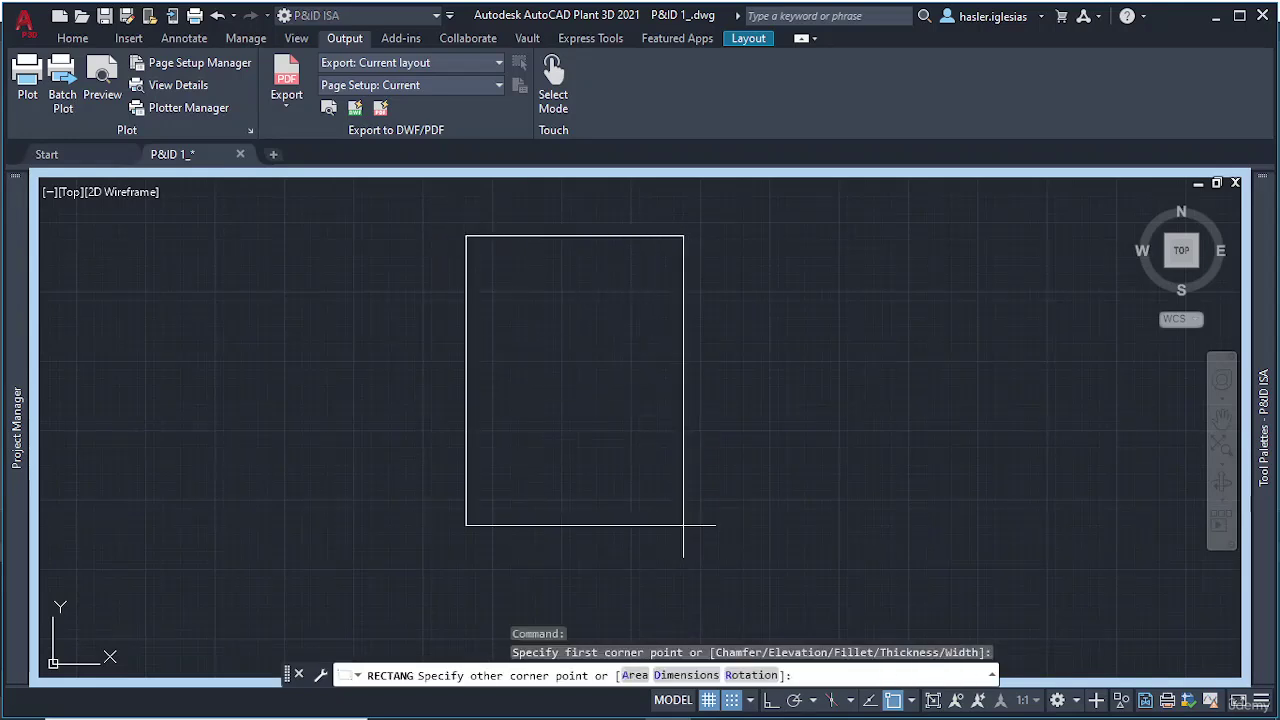
pyautogui.scroll(-3, 684, 524)
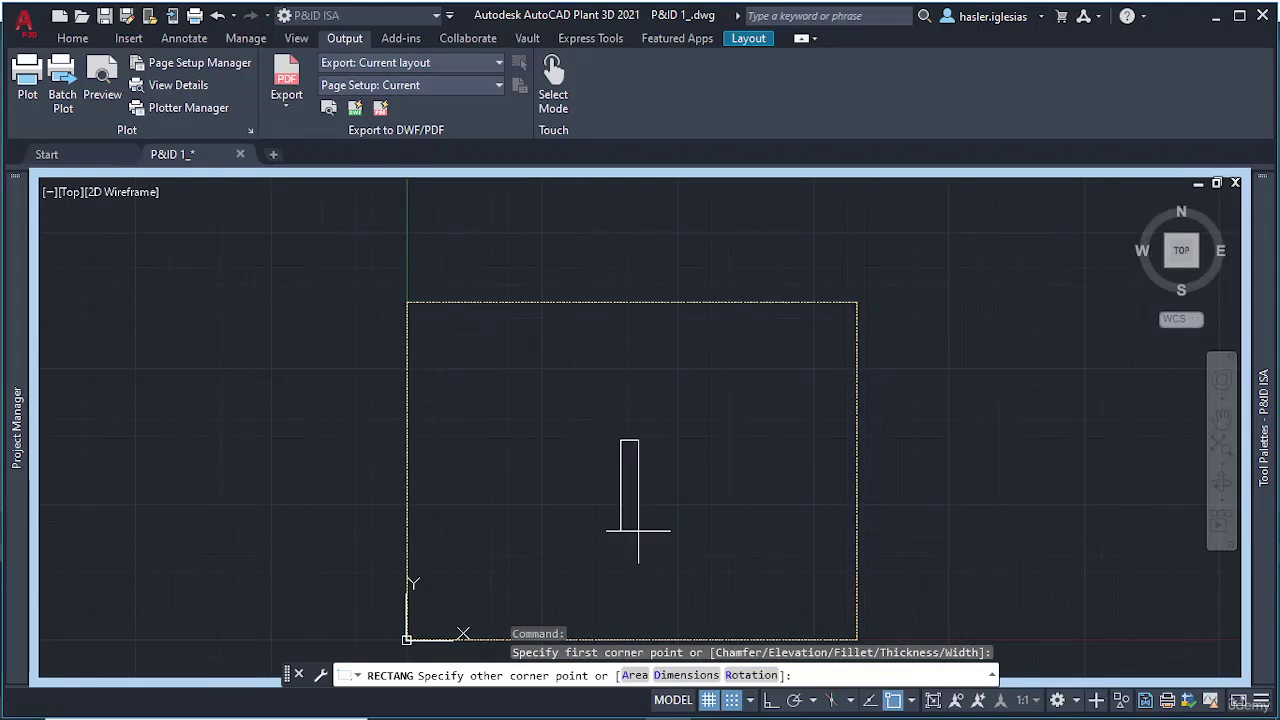
pyautogui.scroll(5, 638, 530)
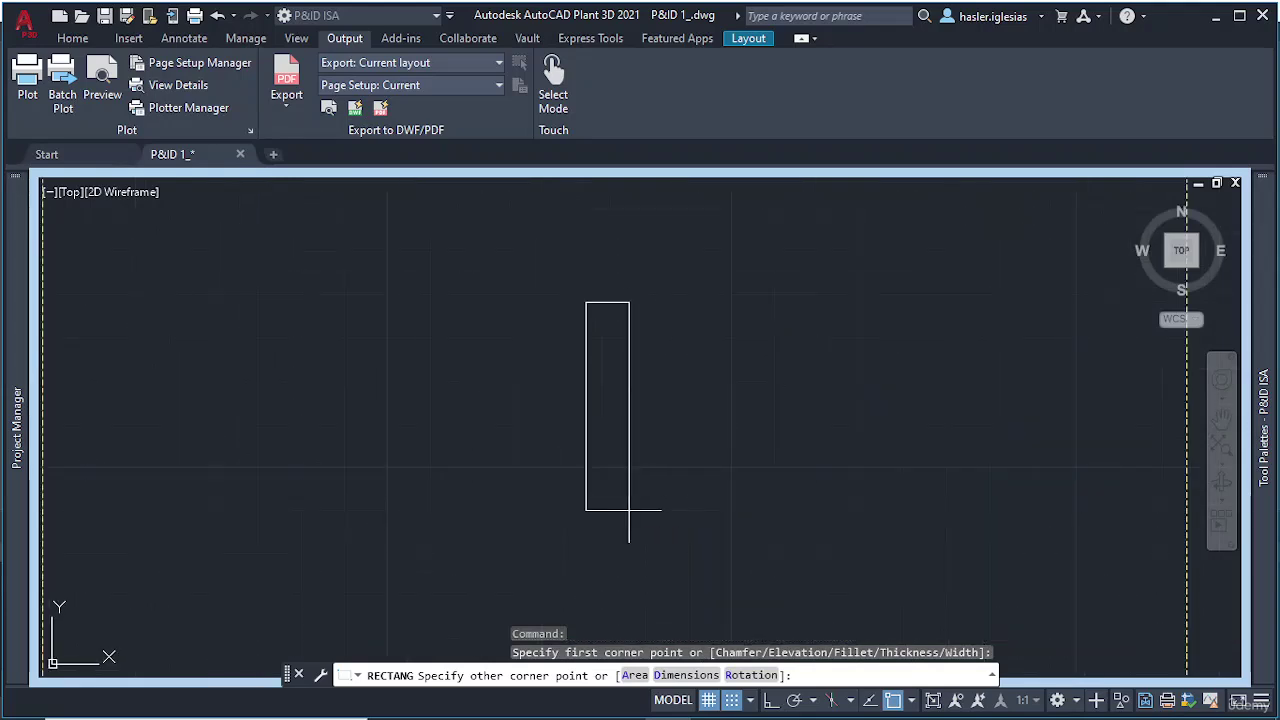
pyautogui.scroll(5, 629, 510)
pyautogui.scroll(-2, 629, 512)
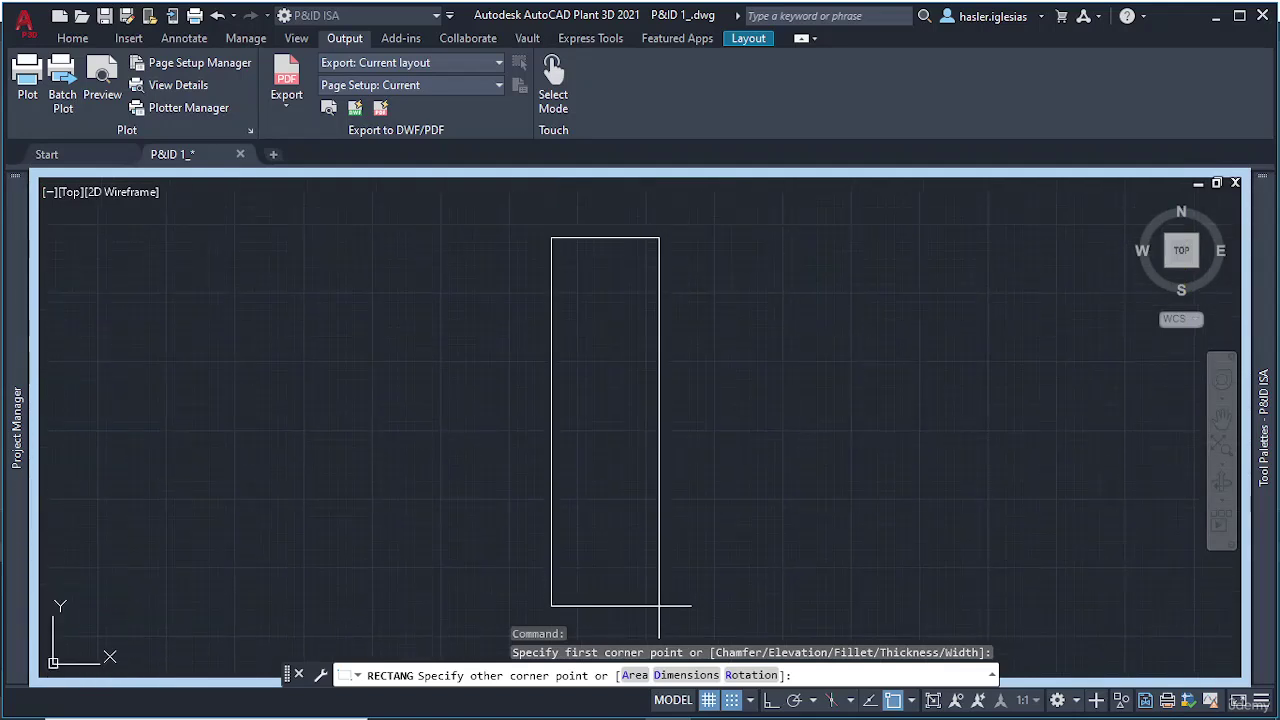
pyautogui.click(647, 605)
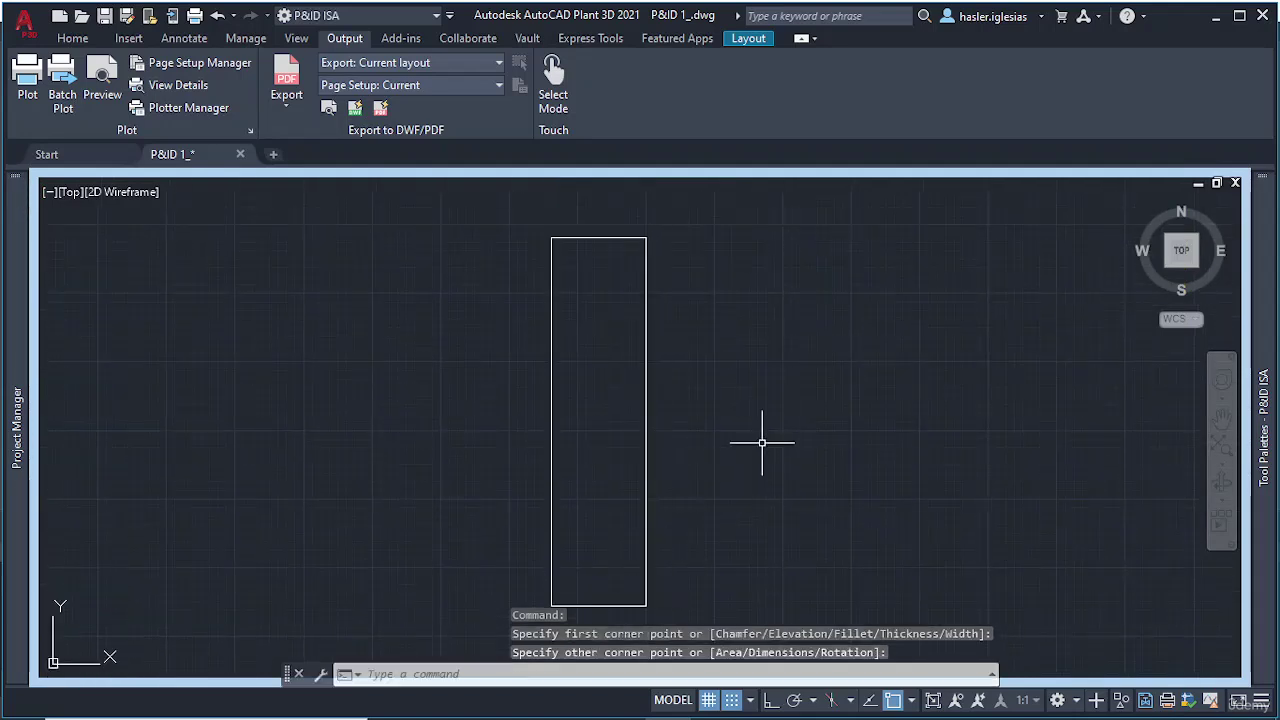
pyautogui.moveTo(714, 348); pyautogui.dragTo(715, 398, button='middle')
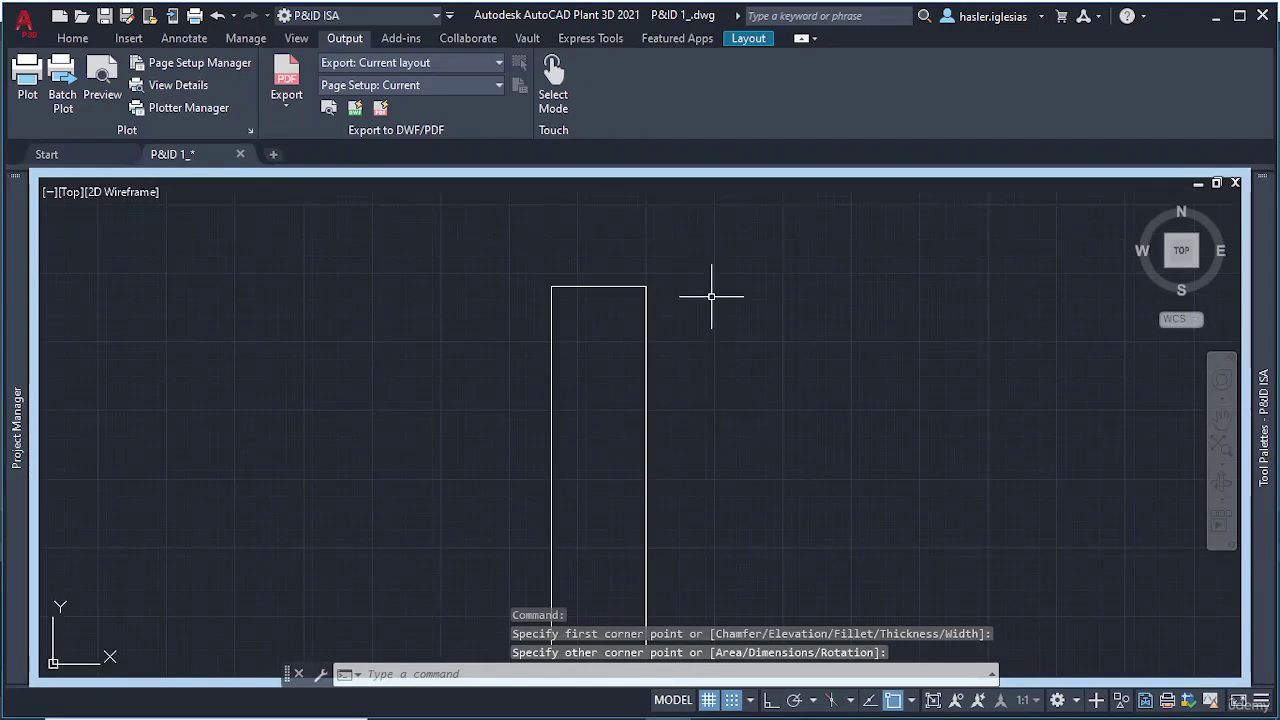
pyautogui.write('A')
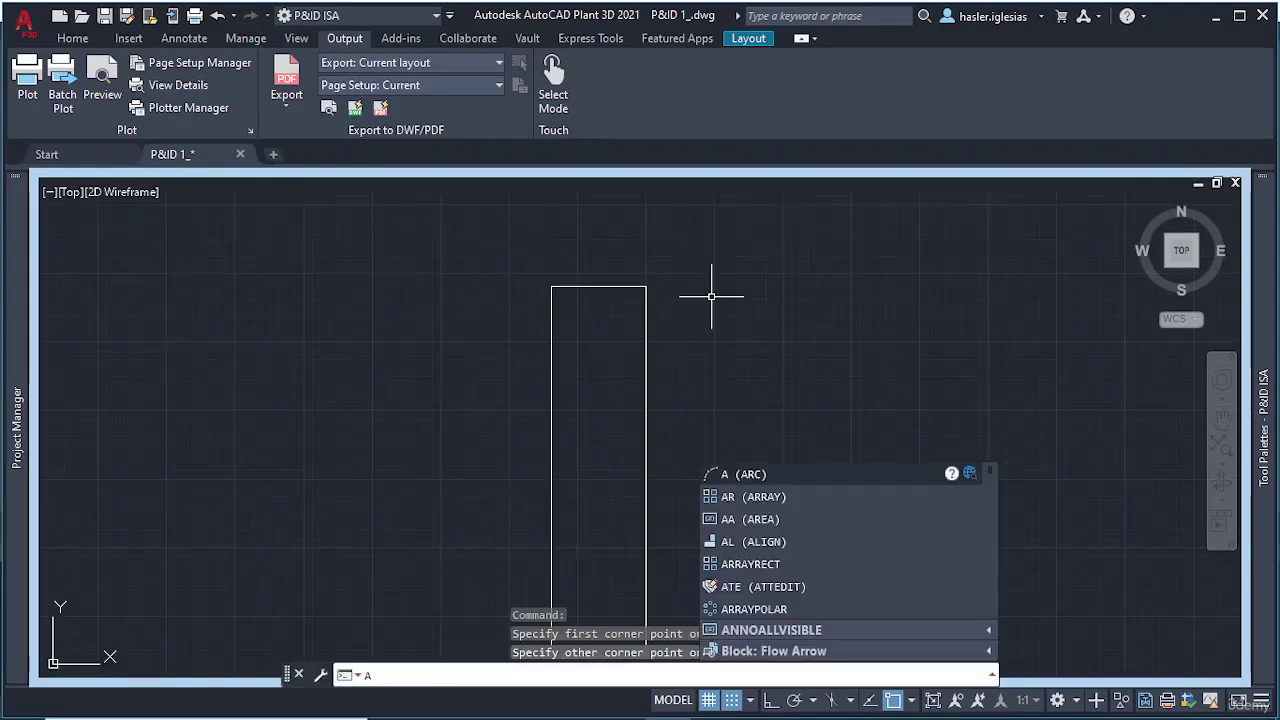
pyautogui.press('Return')
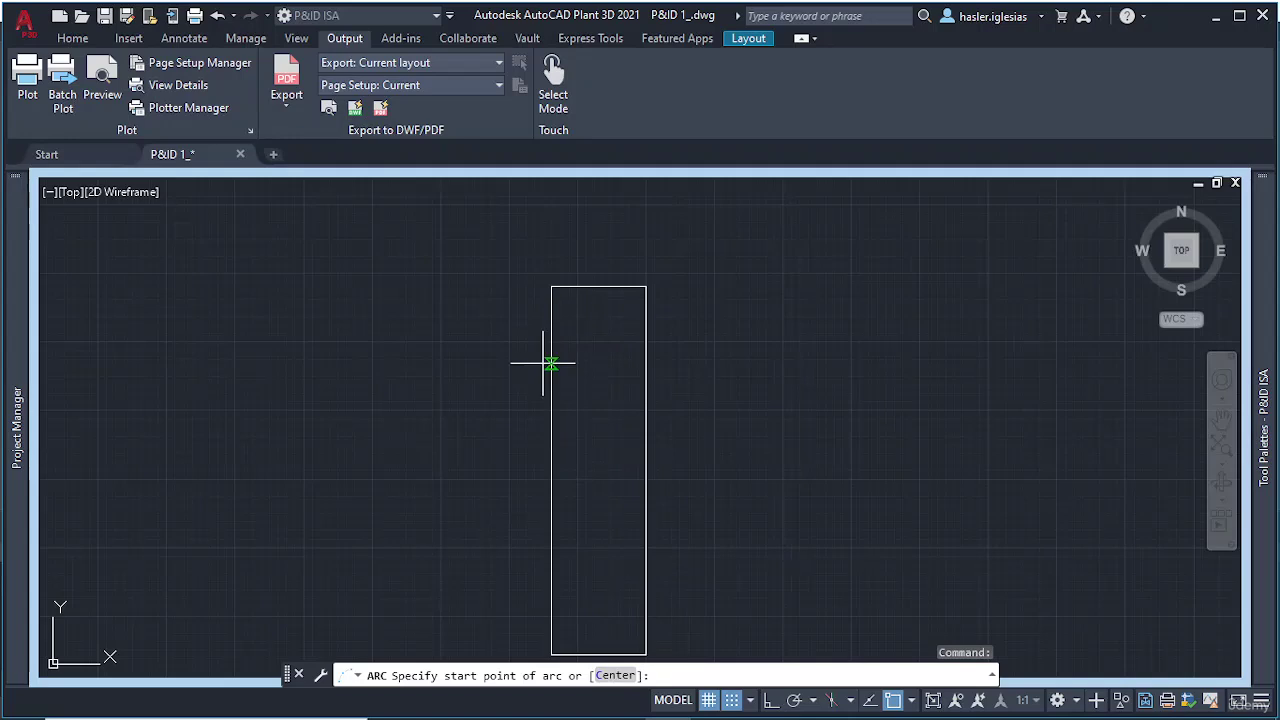
pyautogui.click(551, 287)
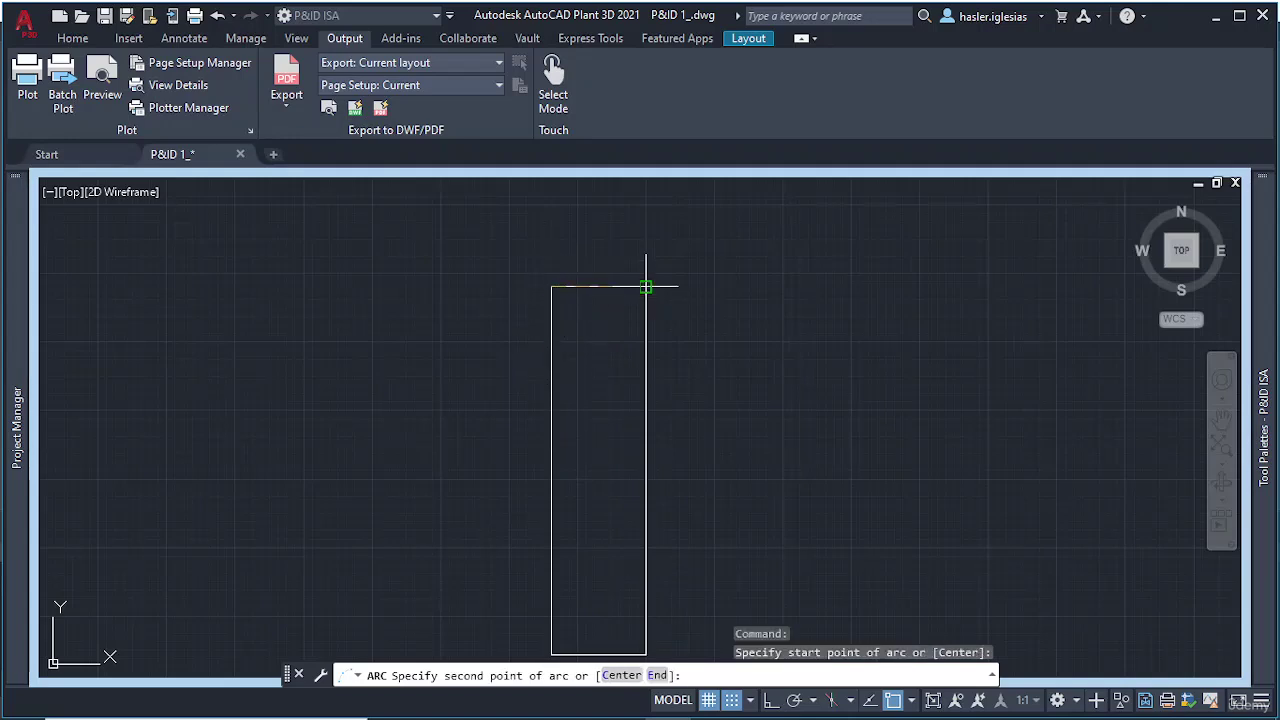
pyautogui.click(657, 675)
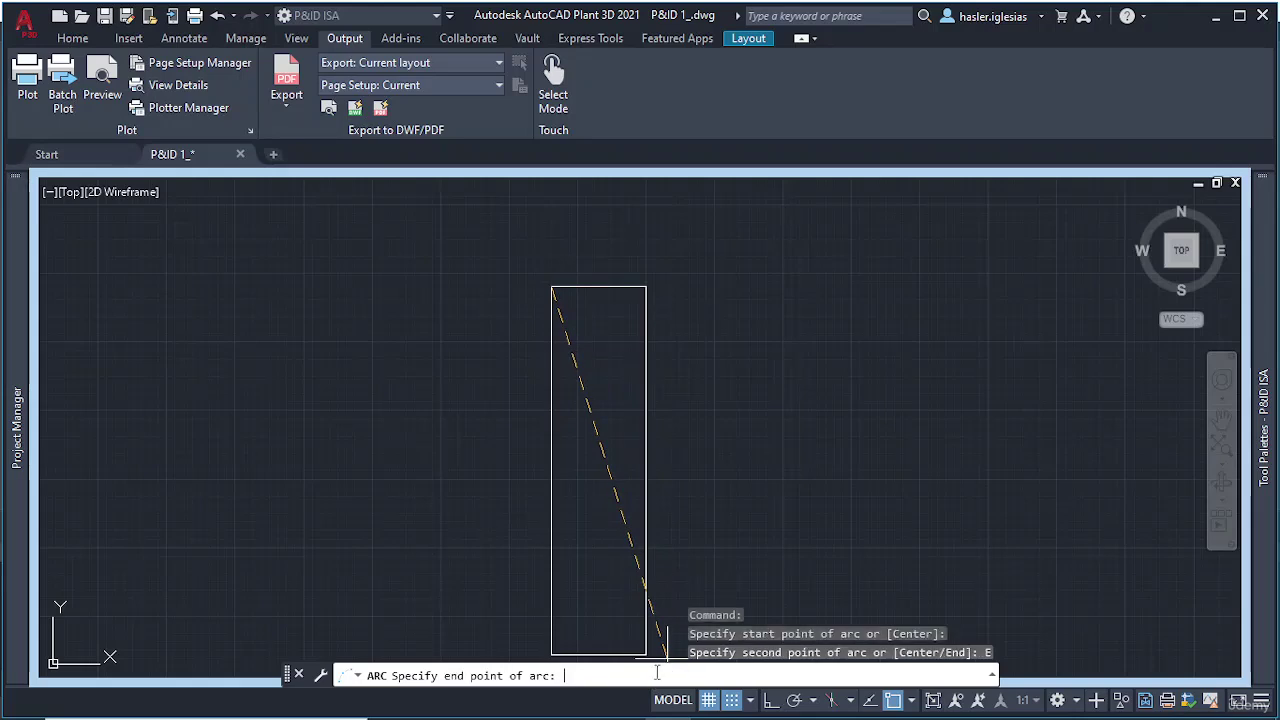
pyautogui.click(646, 287)
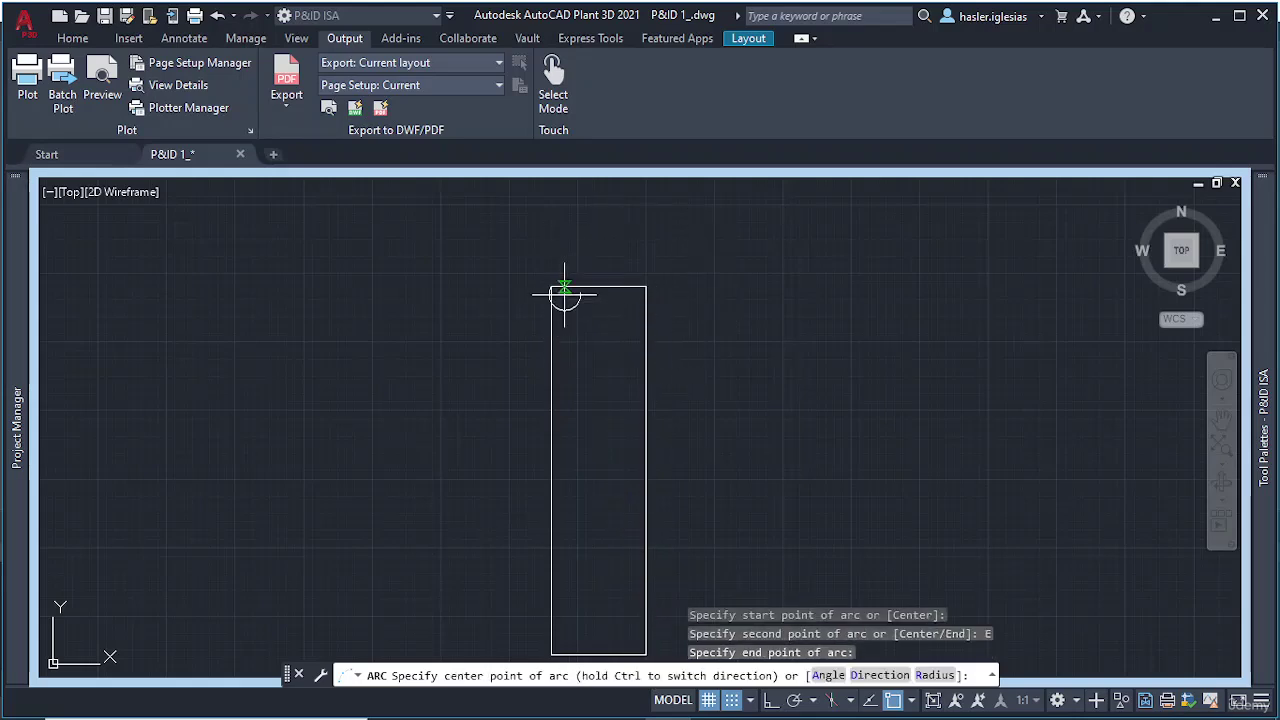
pyautogui.press('Escape')
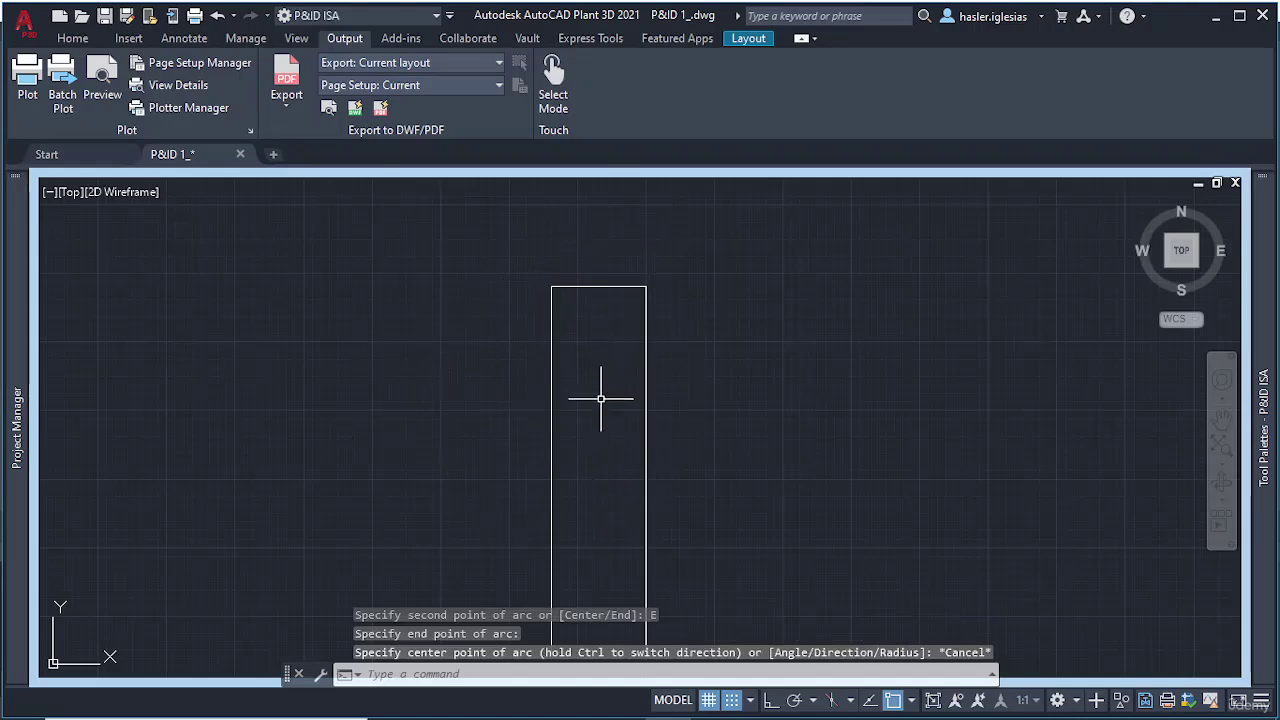
# Step: Draw a semicircular arc between the rectangle's two top corners, centred on the midpoint of its top edge
pyautogui.write('a')
pyautogui.press('Return')
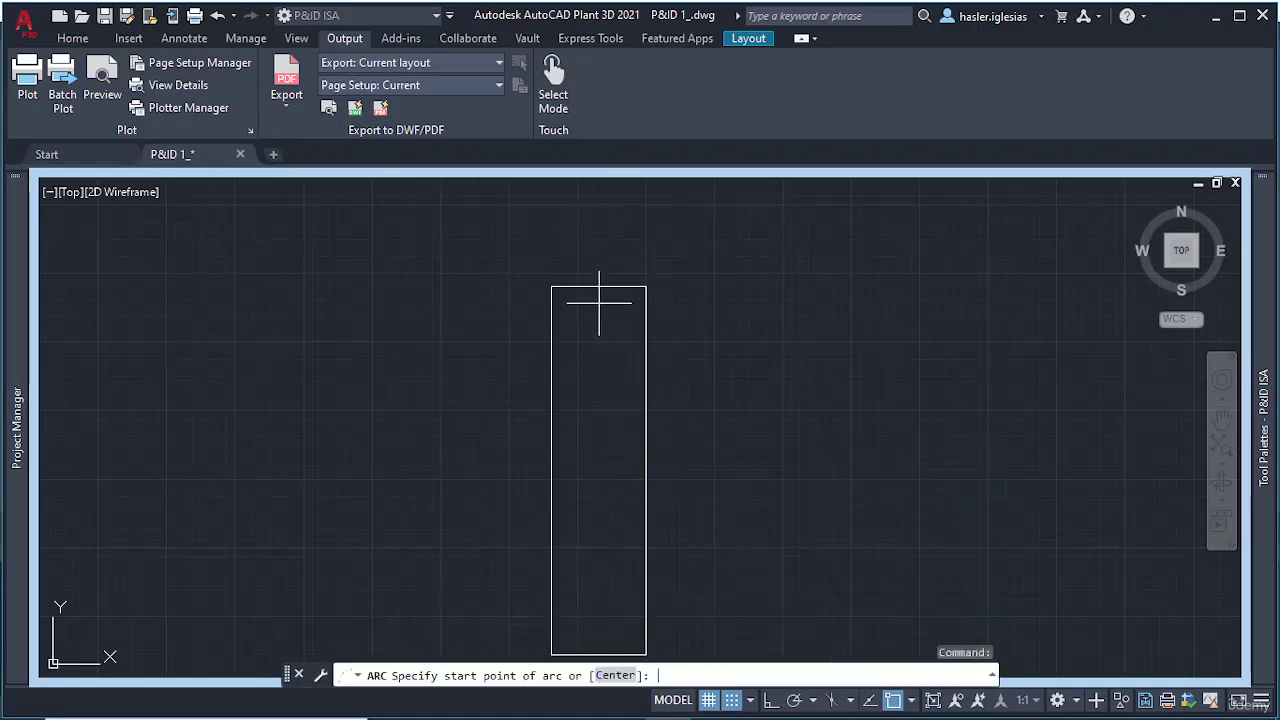
pyautogui.click(552, 287)
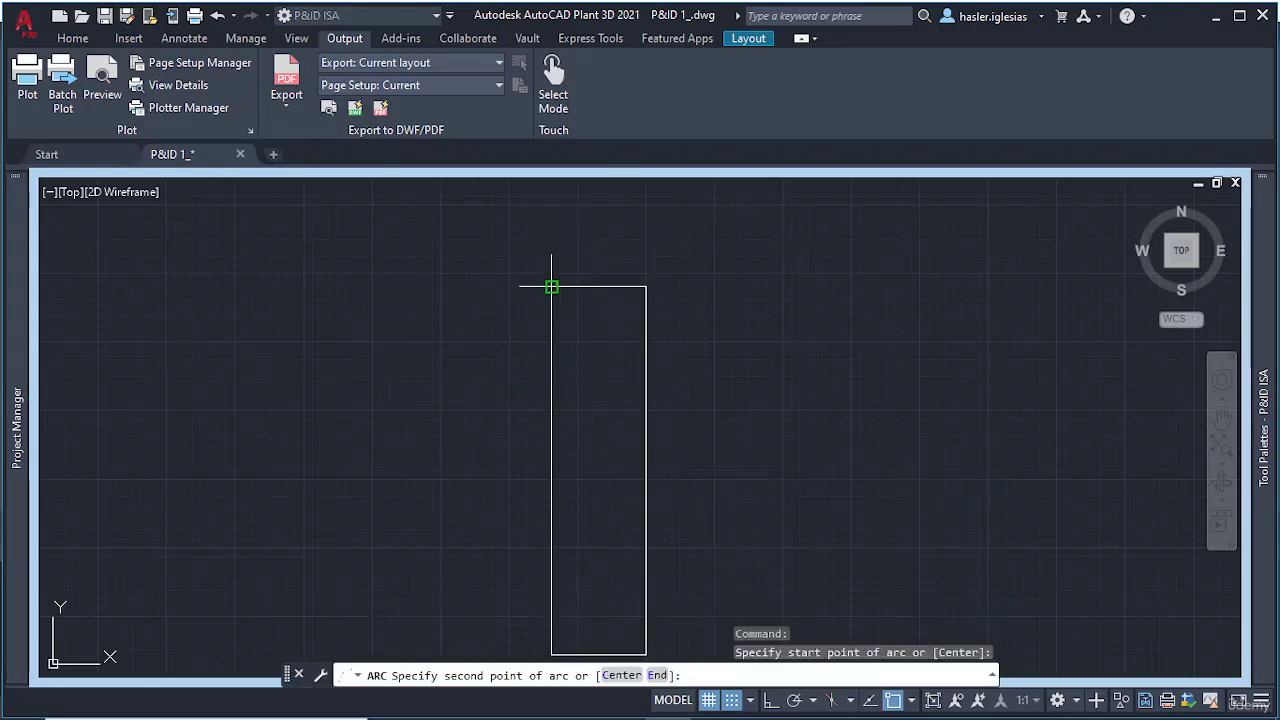
pyautogui.click(621, 675)
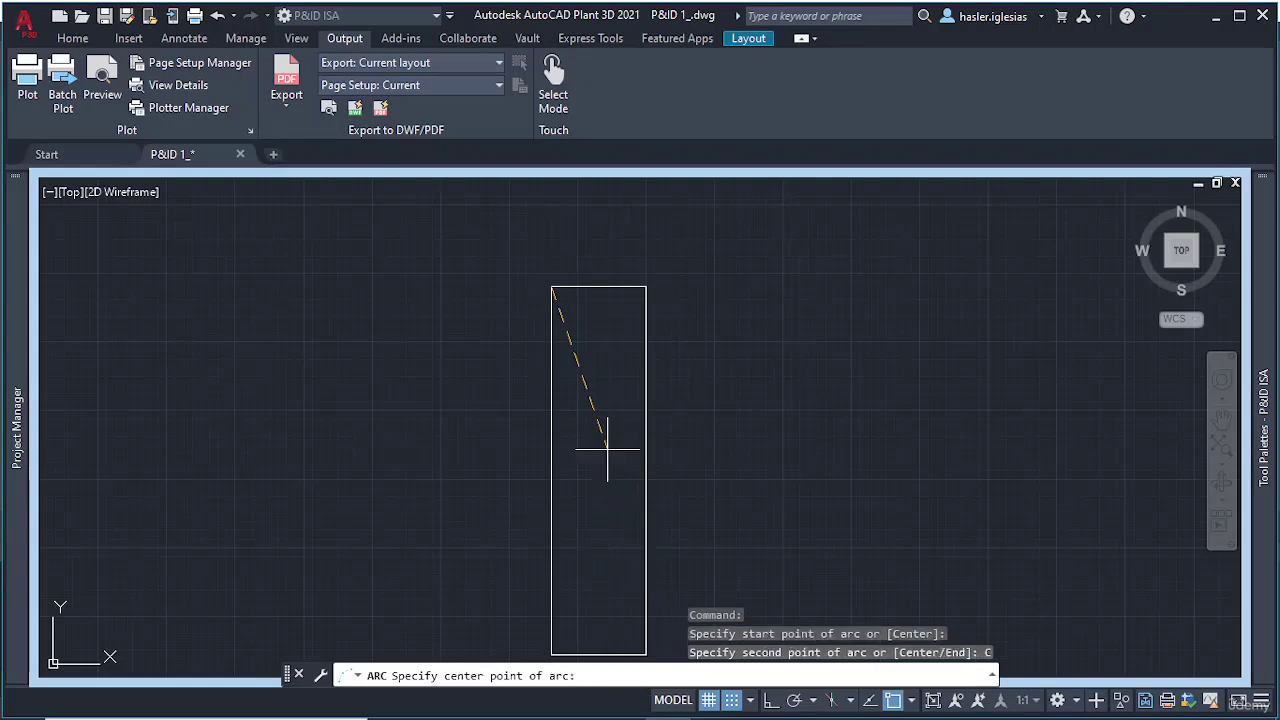
pyautogui.click(599, 287)
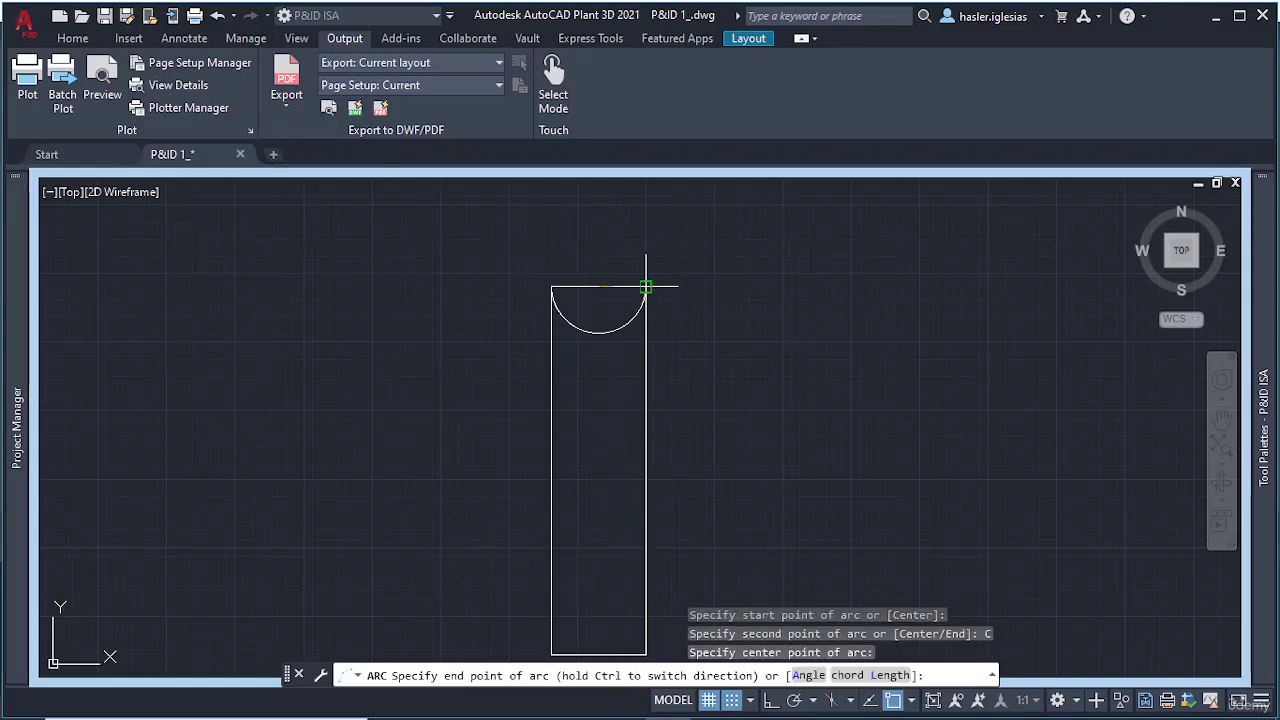
pyautogui.click(646, 287)
# Step: Mirror the arc across the rectangle's top edge so it domes outward, erasing the source arc
pyautogui.scroll(3, 600, 357)
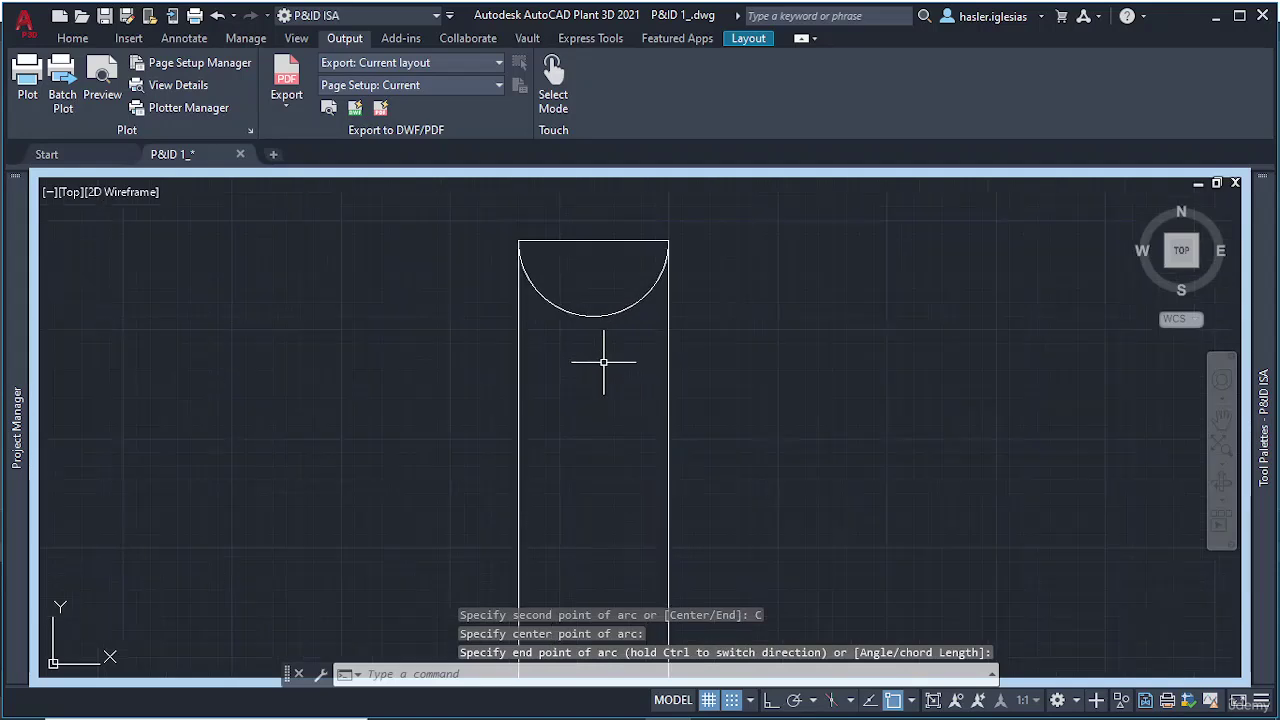
pyautogui.moveTo(600, 357)
pyautogui.mouseDown(button='middle')
pyautogui.moveTo(584, 327)
pyautogui.moveTo(594, 501)
pyautogui.mouseUp(button='middle')
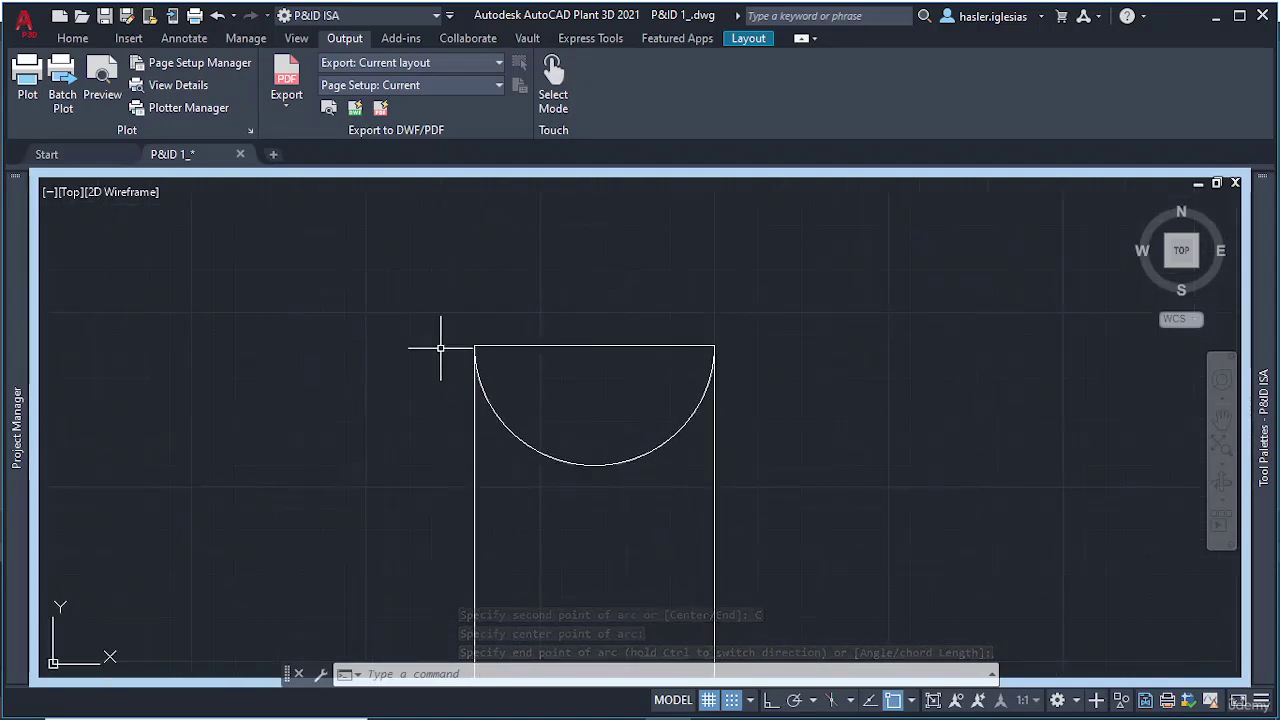
pyautogui.write('mi')
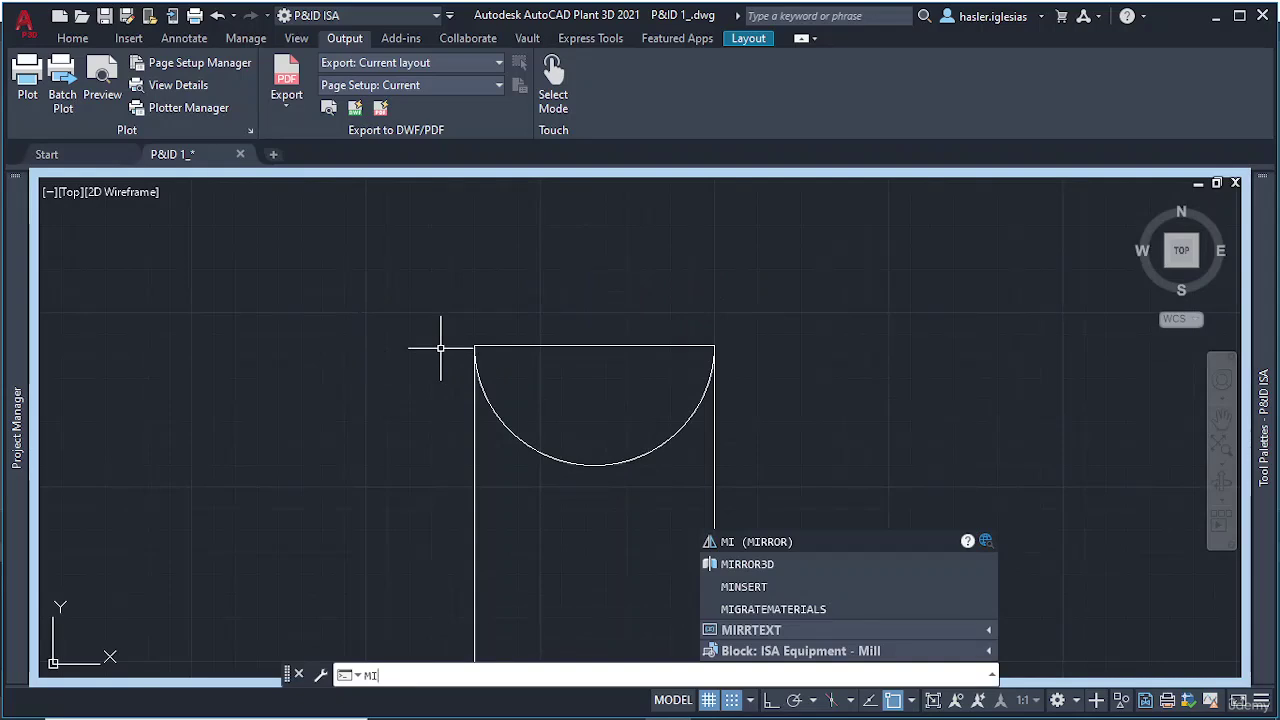
pyautogui.press('Return')
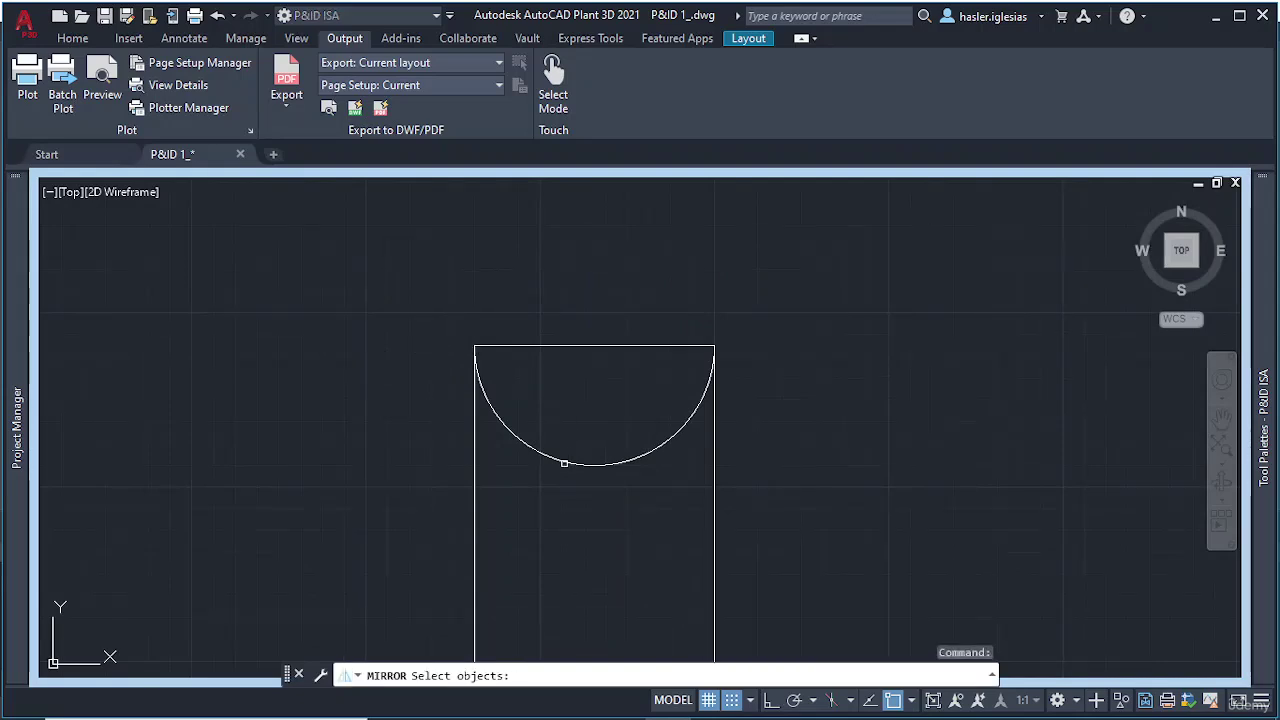
pyautogui.click(564, 463)
pyautogui.press('Return')
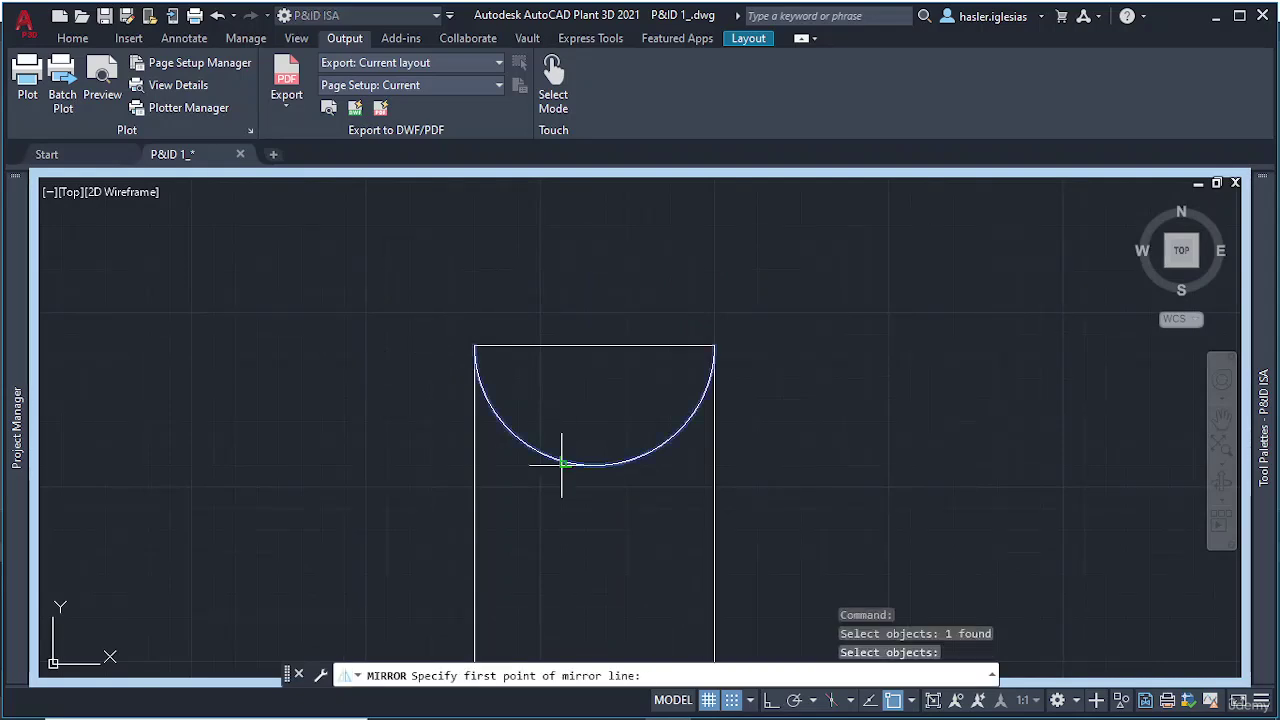
pyautogui.click(444, 346)
pyautogui.click(780, 346)
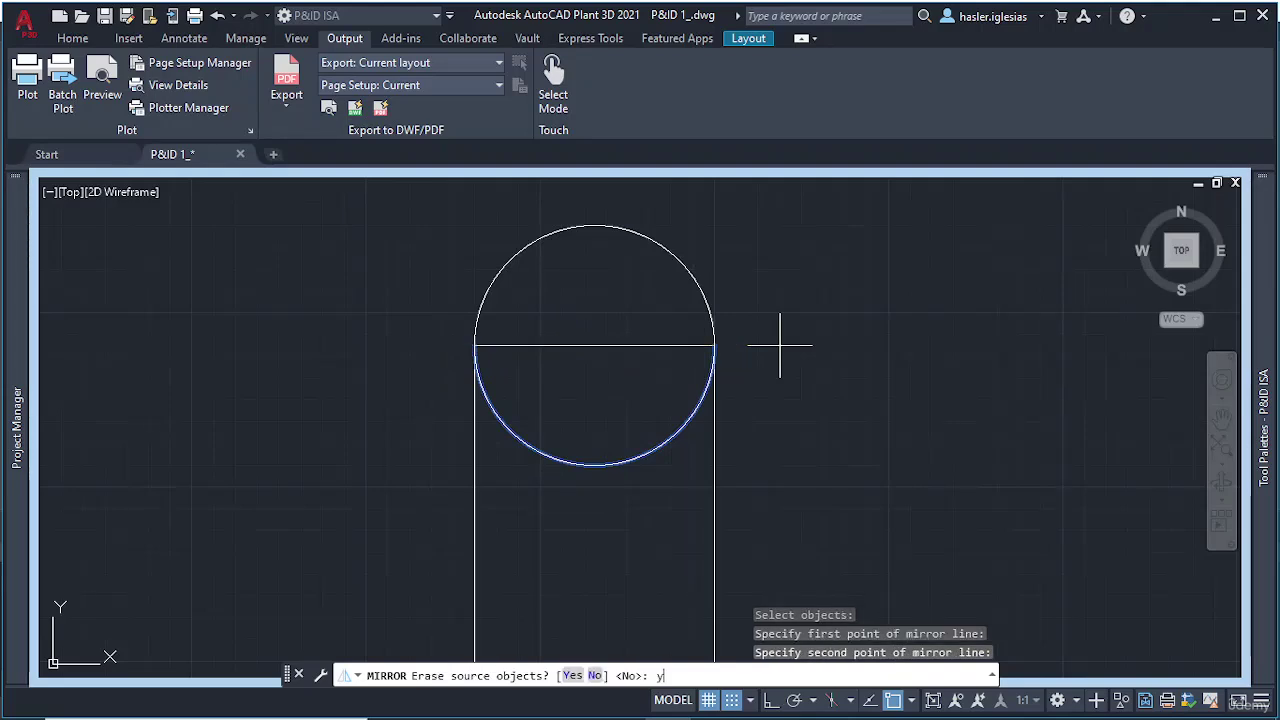
pyautogui.press('Return')
# Step: Mirror the top dome arc about the rectangle's horizontal midline onto its bottom edge, keeping the source arc
pyautogui.scroll(-4, 779, 344)
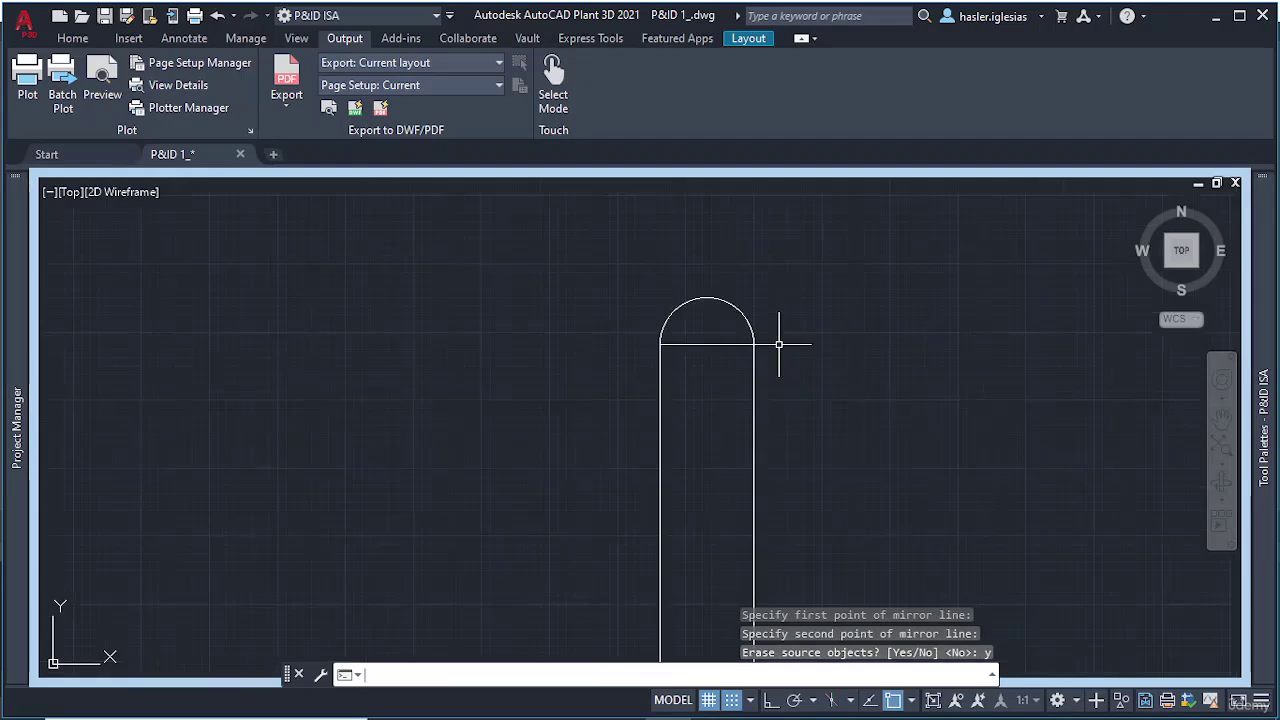
pyautogui.moveTo(777, 343)
pyautogui.mouseDown(button='middle')
pyautogui.moveTo(654, 320)
pyautogui.moveTo(605, 345)
pyautogui.mouseUp(button='middle')
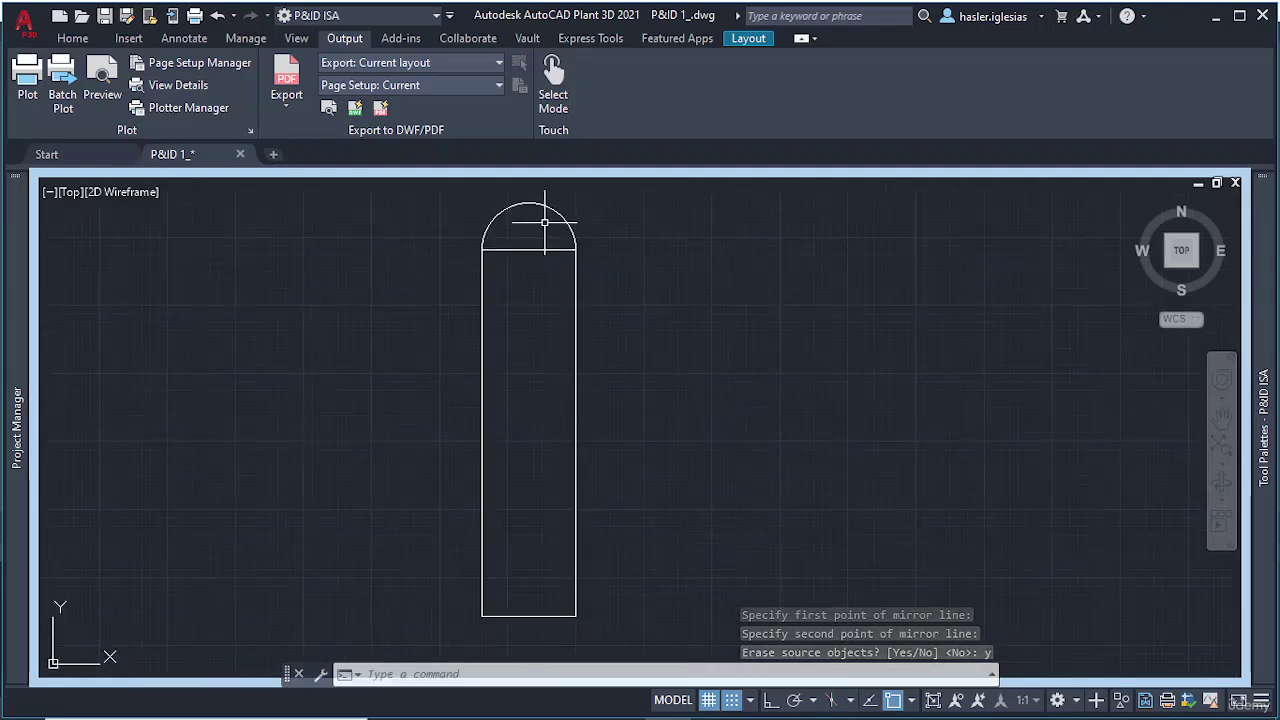
pyautogui.write('mi')
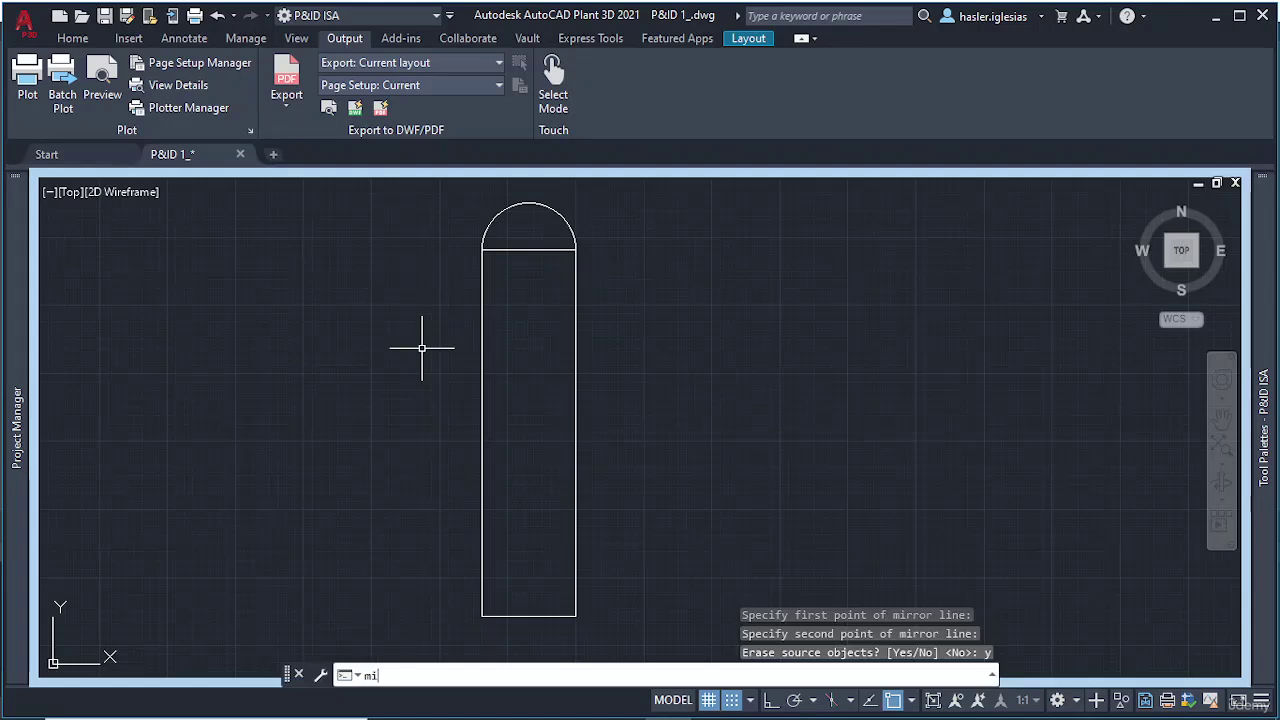
pyautogui.press('Return')
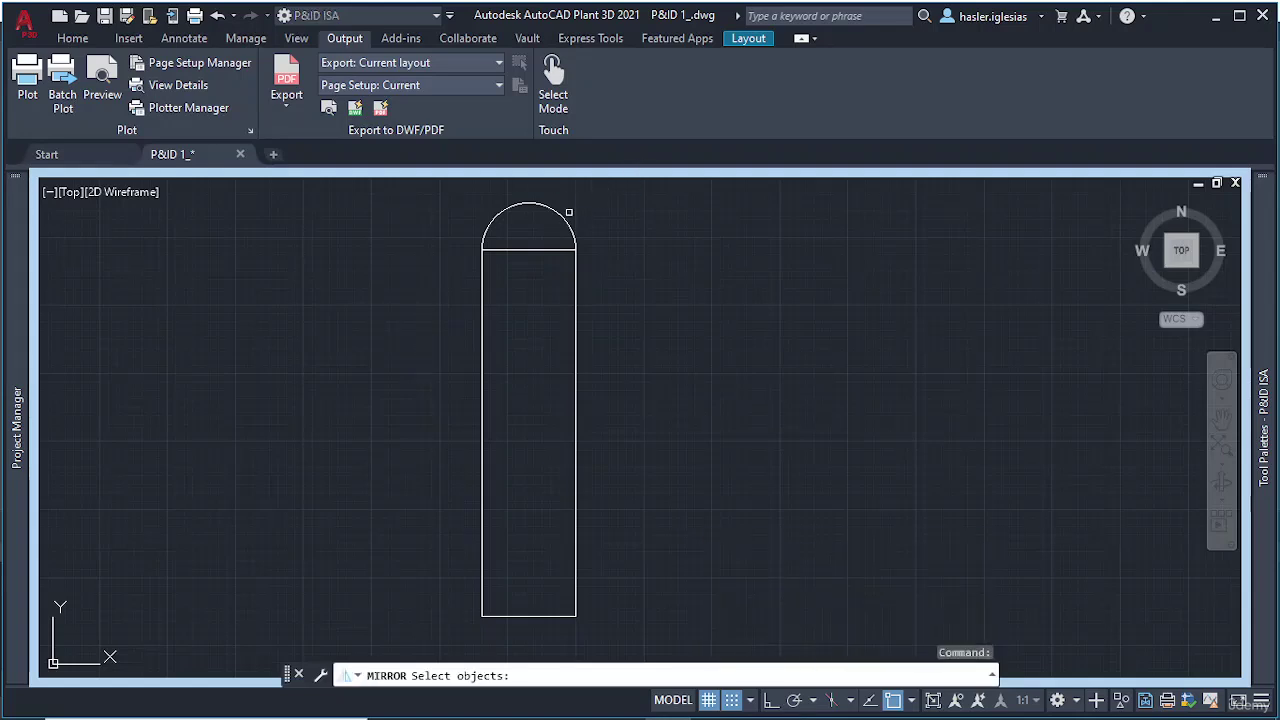
pyautogui.click(561, 213)
pyautogui.press('Return')
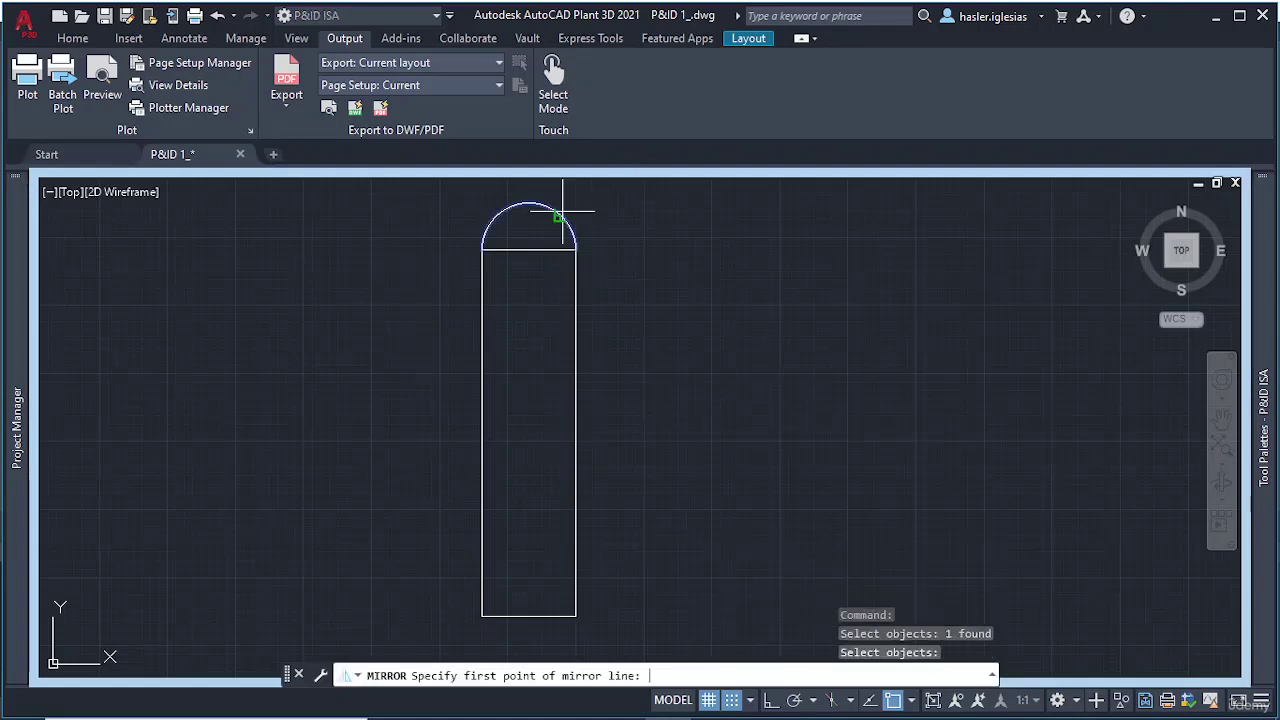
pyautogui.click(482, 425)
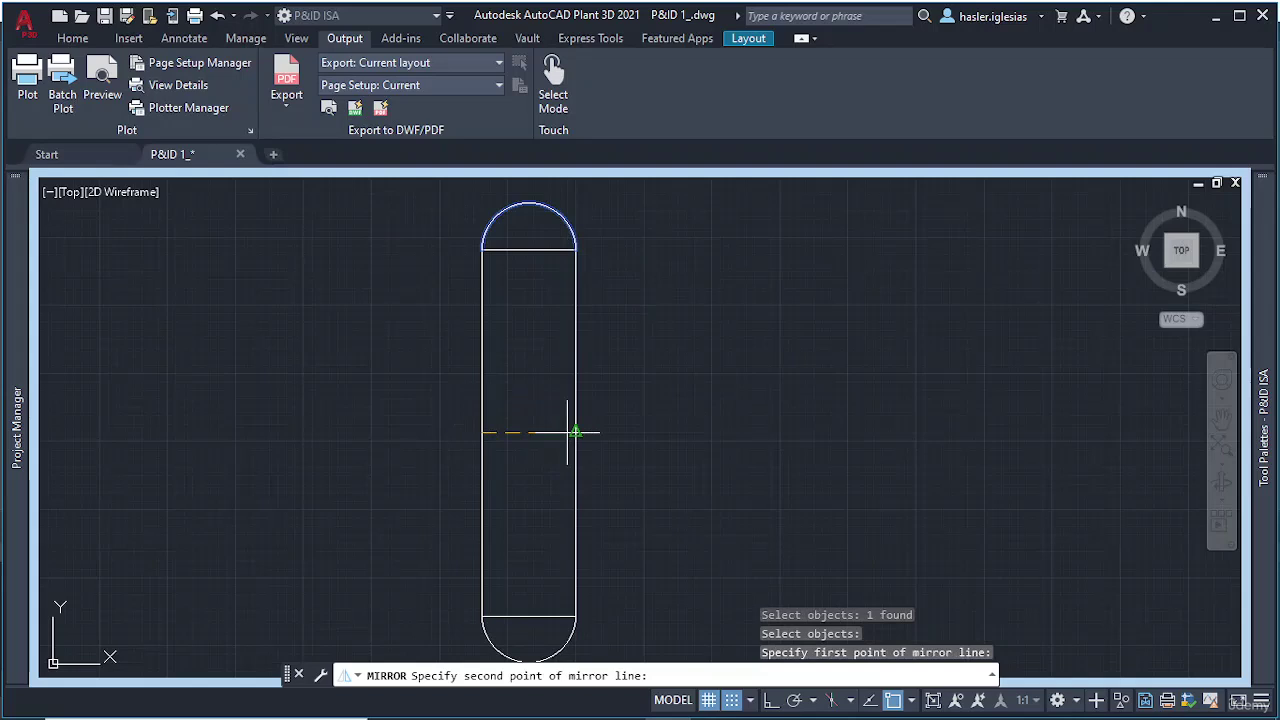
pyautogui.click(631, 432)
pyautogui.moveTo(550, 488); pyautogui.dragTo(537, 377, button='middle')
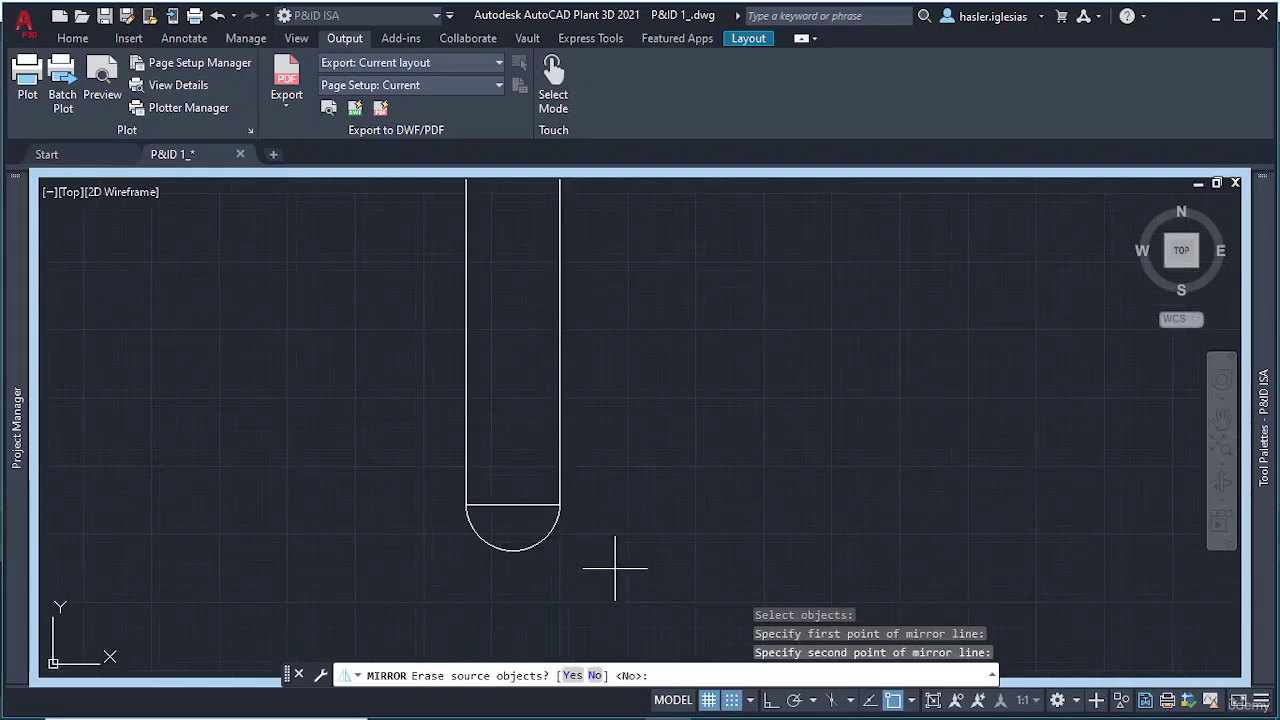
pyautogui.write('n')
pyautogui.press('Return')
# Step: Draw a horizontal tray line from the vessel's left wall just below the top dome, spanning a bit over half the width
pyautogui.scroll(-3, 640, 400)
pyautogui.moveTo(654, 374); pyautogui.dragTo(629, 466, button='middle')
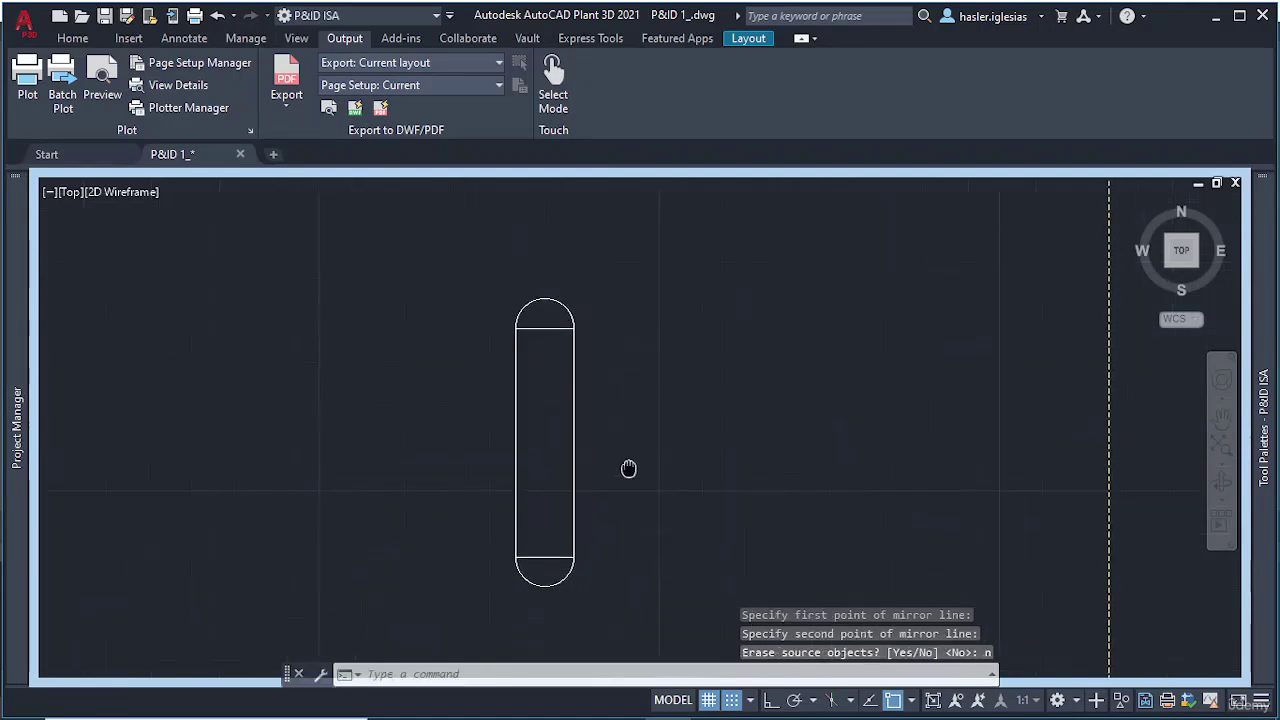
pyautogui.scroll(3, 623, 422)
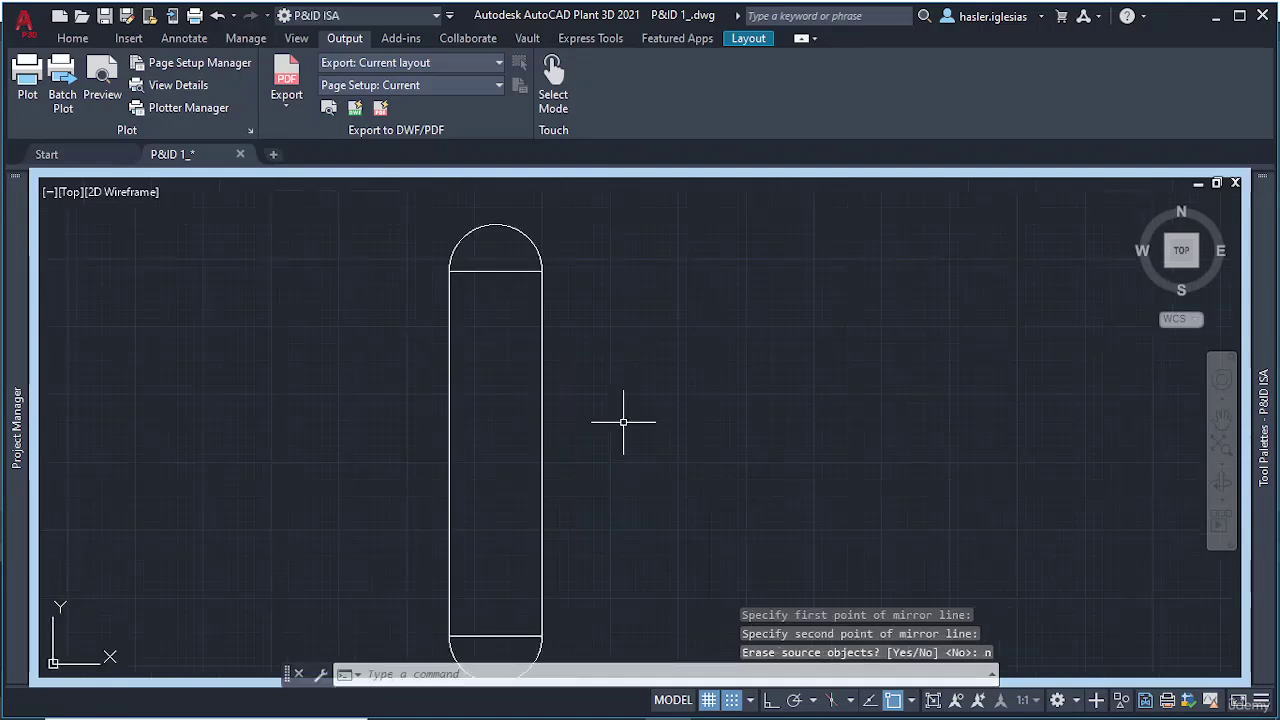
pyautogui.write('l')
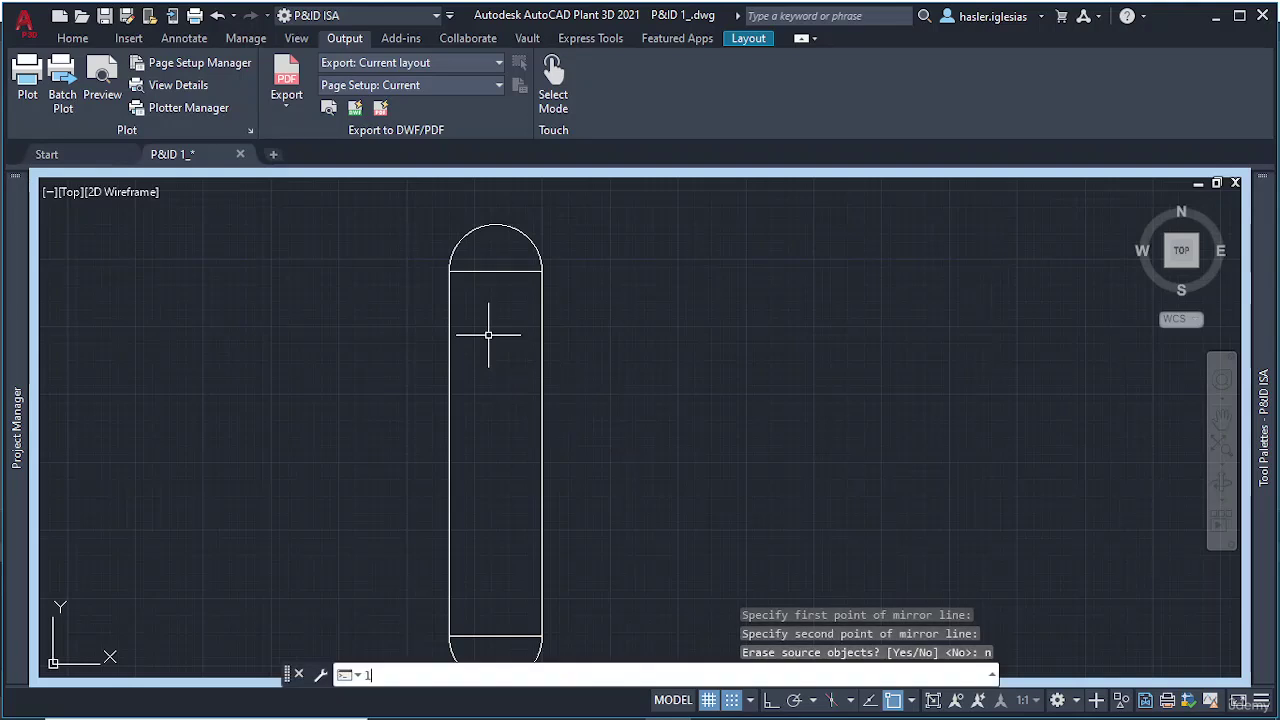
pyautogui.press('Return')
pyautogui.scroll(2, 487, 335)
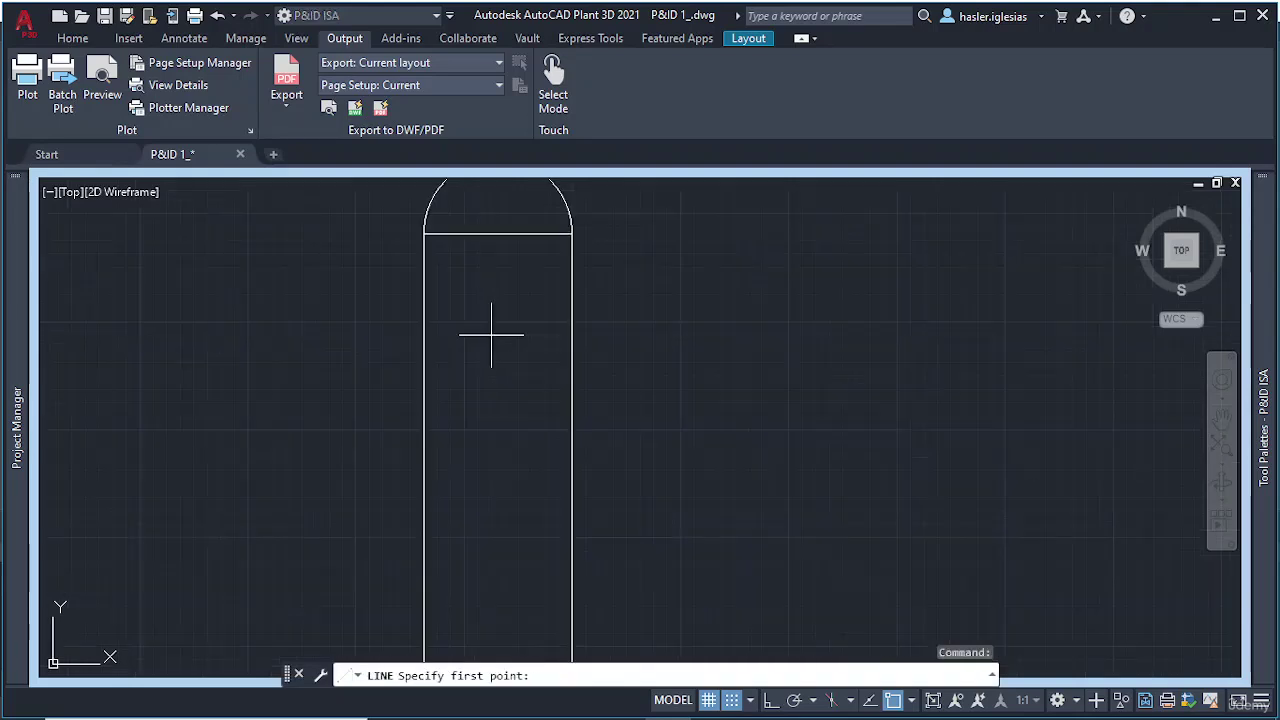
pyautogui.click(424, 322)
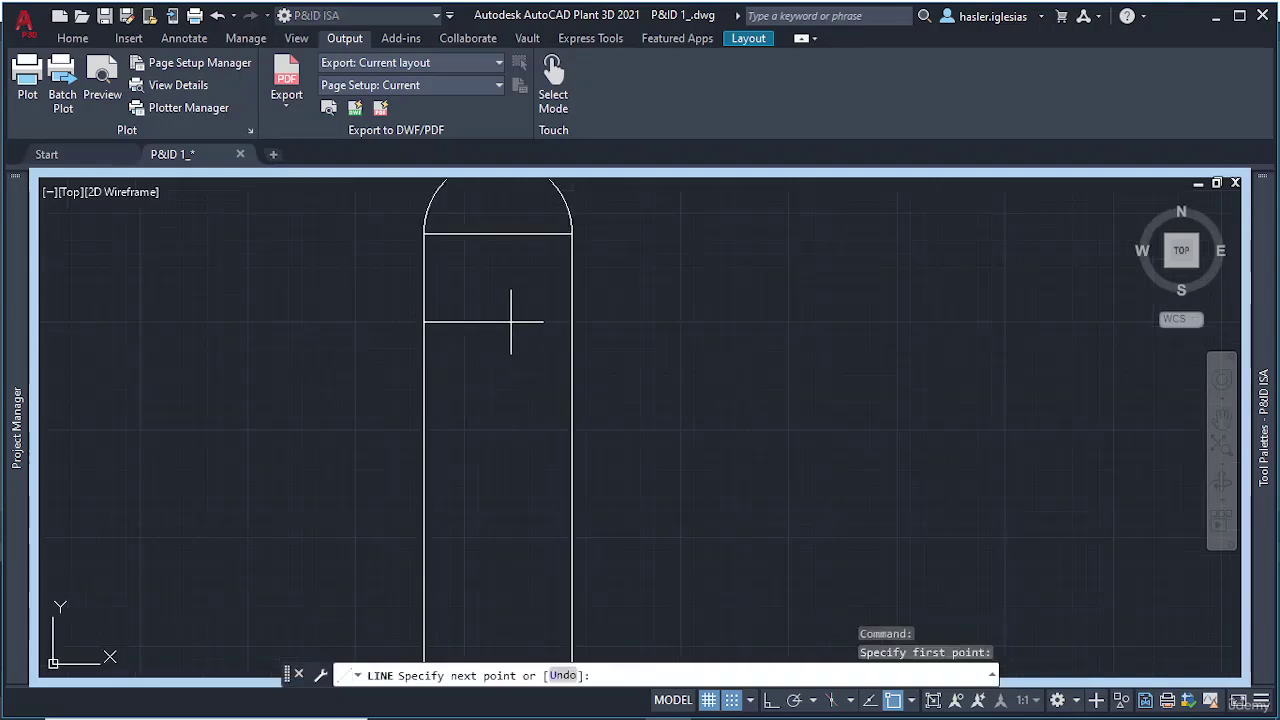
pyautogui.click(511, 322)
pyautogui.press('Escape')
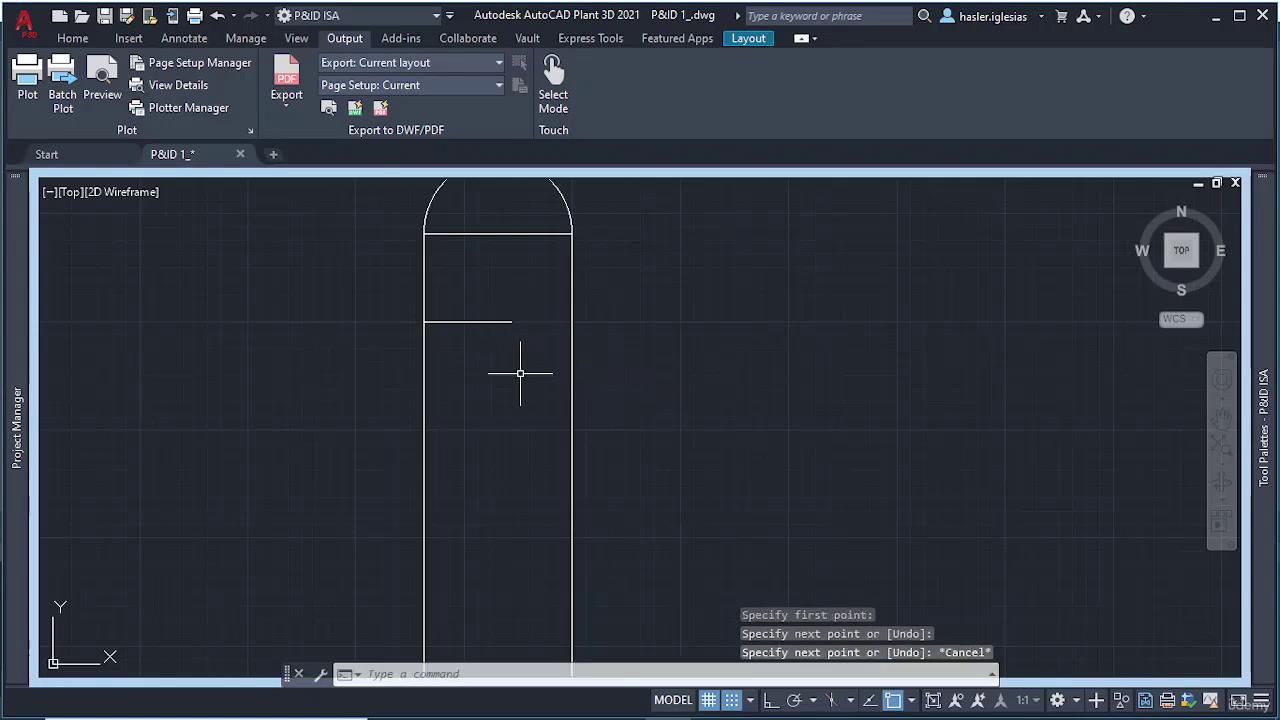
# Step: Draw a second horizontal tray line below the first, from the right wall inward over about two thirds of the width
pyautogui.write('lin')
pyautogui.press('Return')
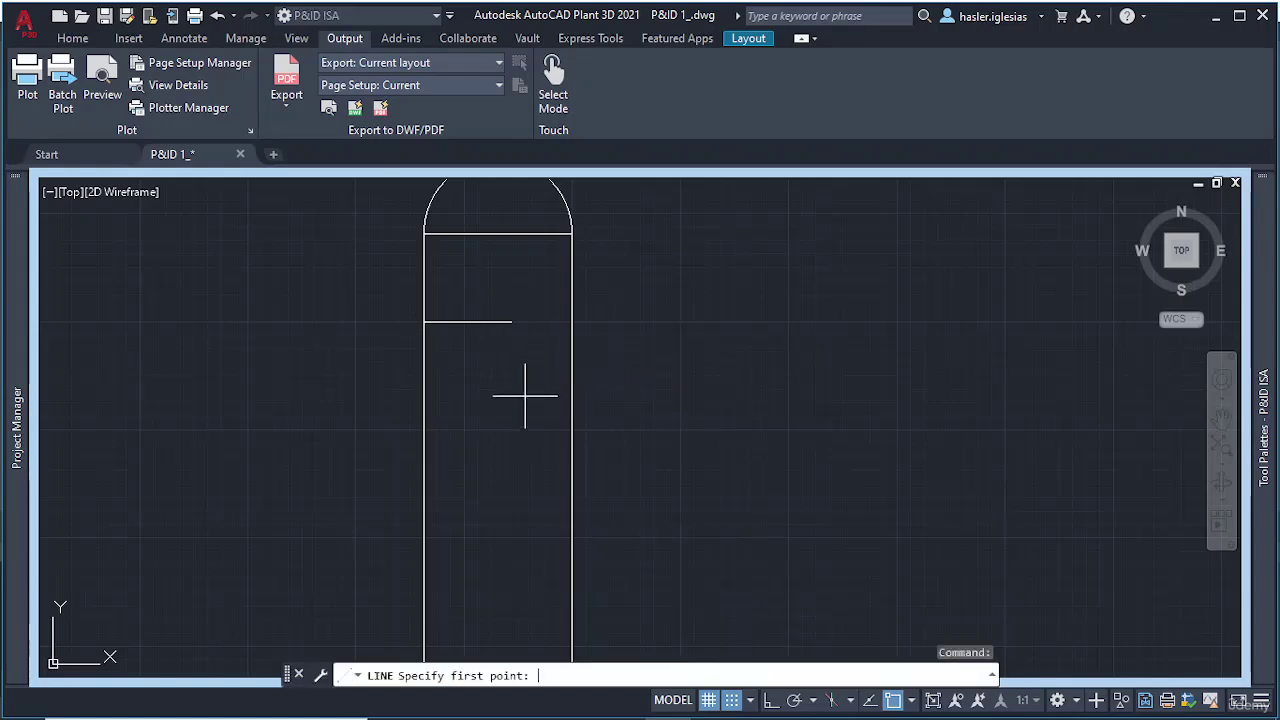
pyautogui.click(571, 430)
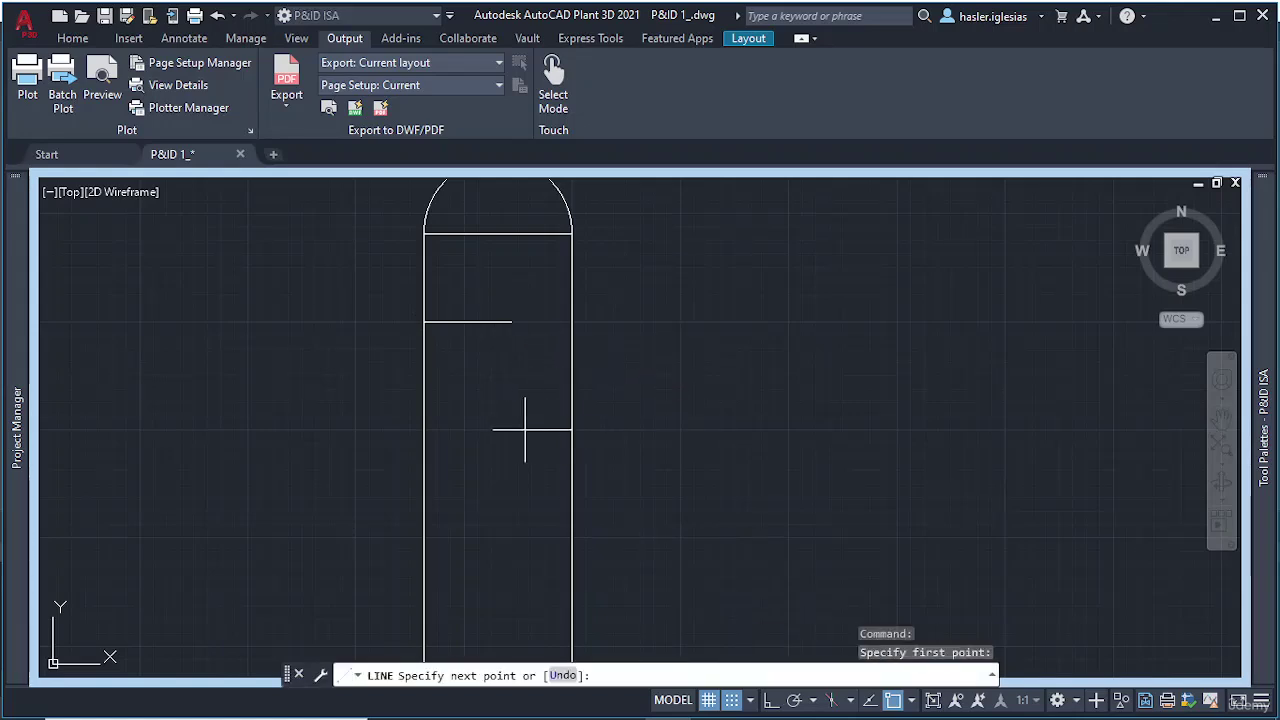
pyautogui.click(477, 430)
pyautogui.press('Escape')
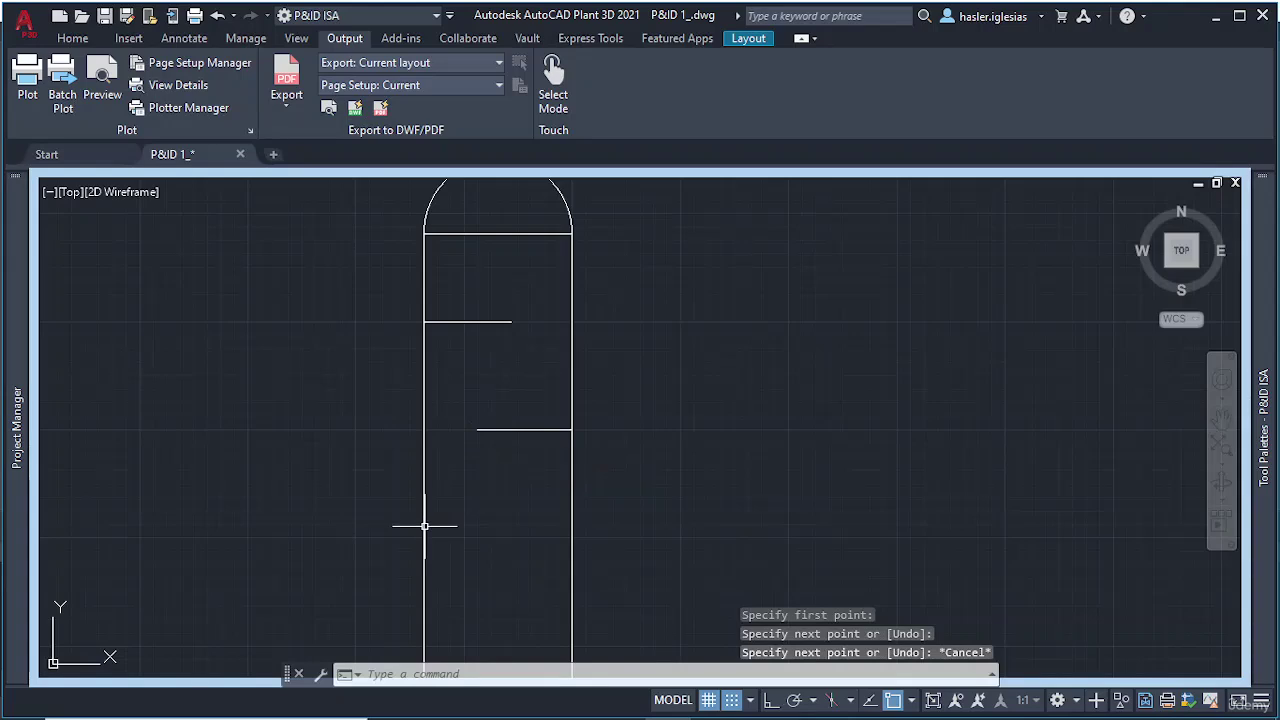
# Step: Draw a third horizontal tray line at the same spacing, from the left wall inward over about two thirds of the width
pyautogui.write('line')
pyautogui.press('Return')
pyautogui.click(421, 538)
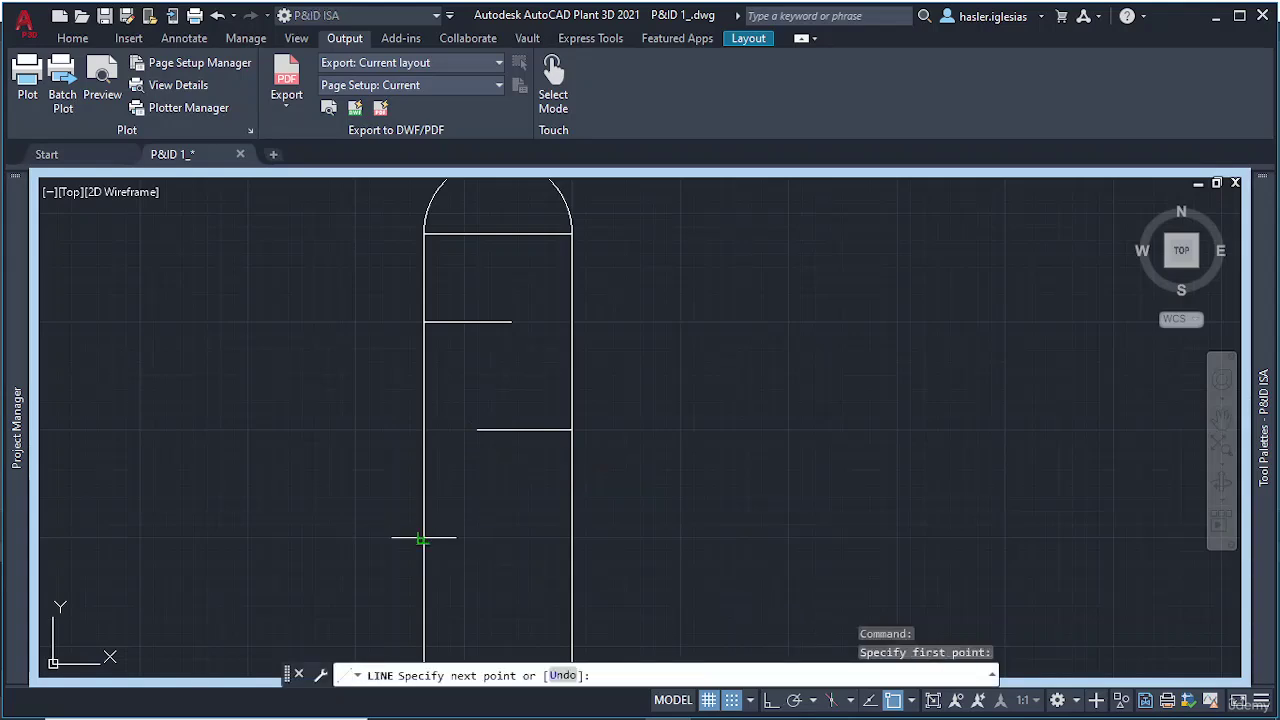
pyautogui.click(515, 538)
pyautogui.press('Escape')
# Step: Draw a fourth horizontal tray line below the third, from the right wall inward over about three quarters of the width
pyautogui.scroll(-2, 497, 552)
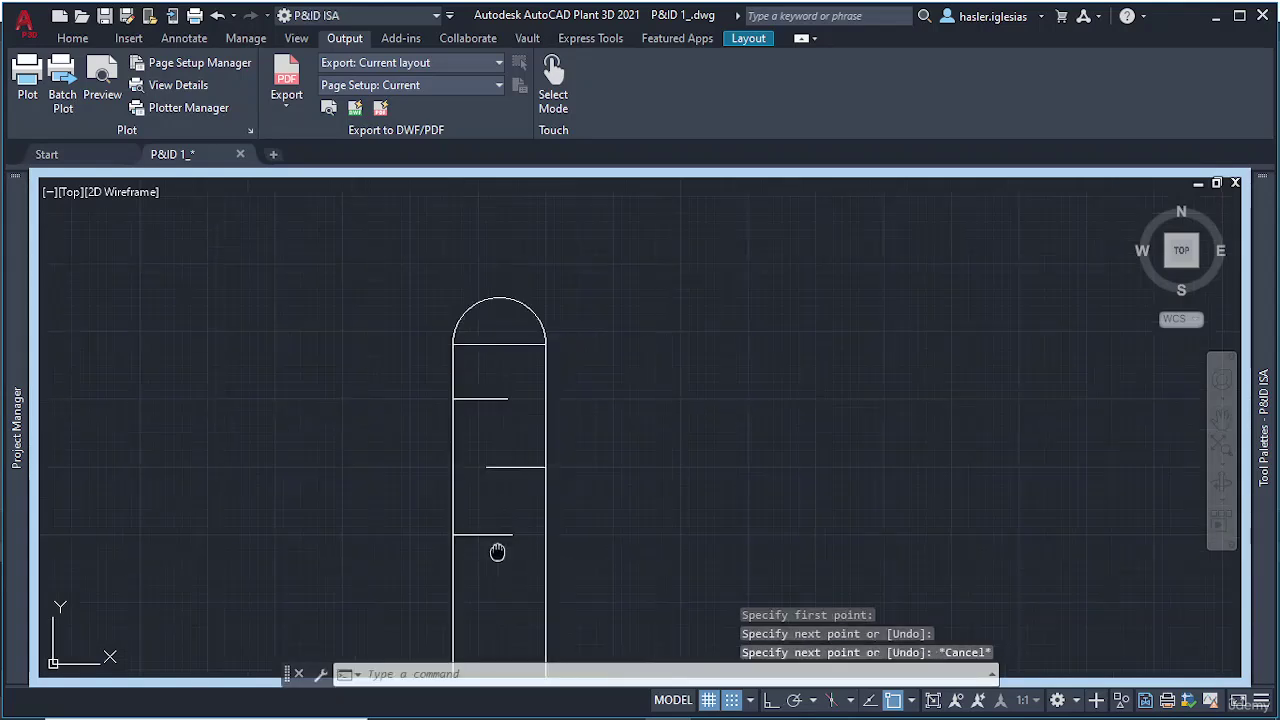
pyautogui.moveTo(497, 552); pyautogui.dragTo(501, 404, button='middle')
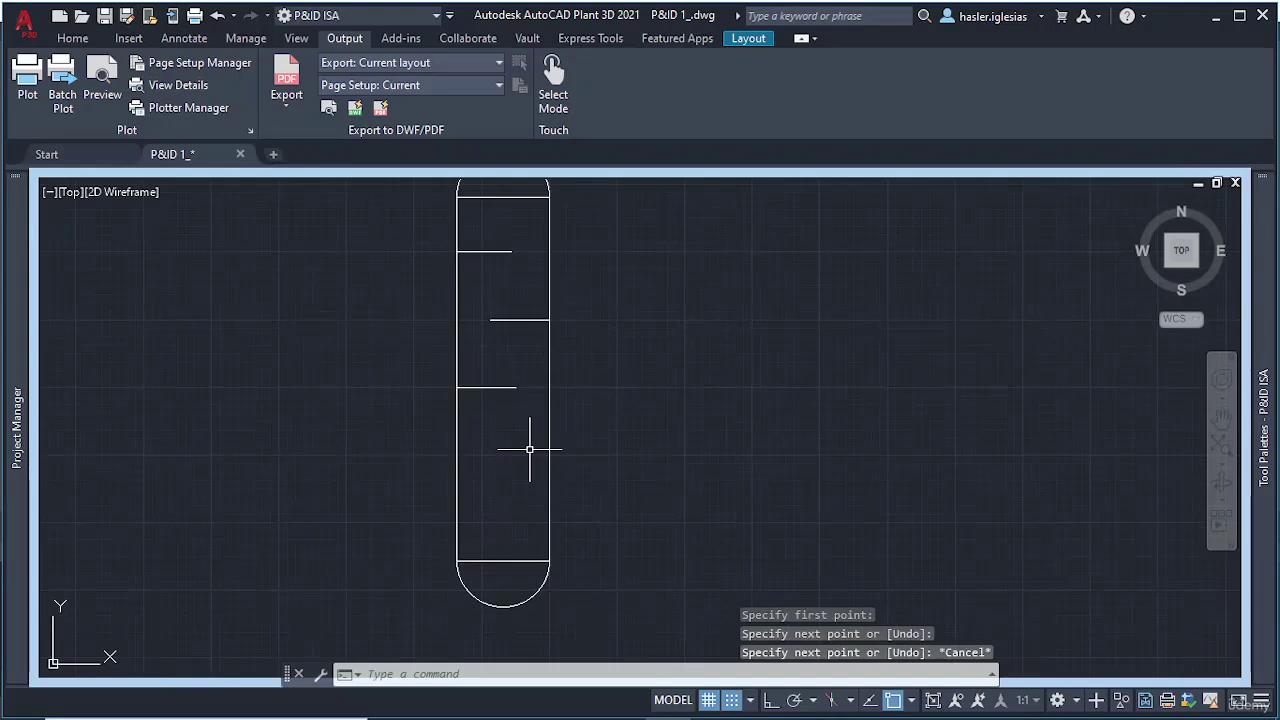
pyautogui.write('lin')
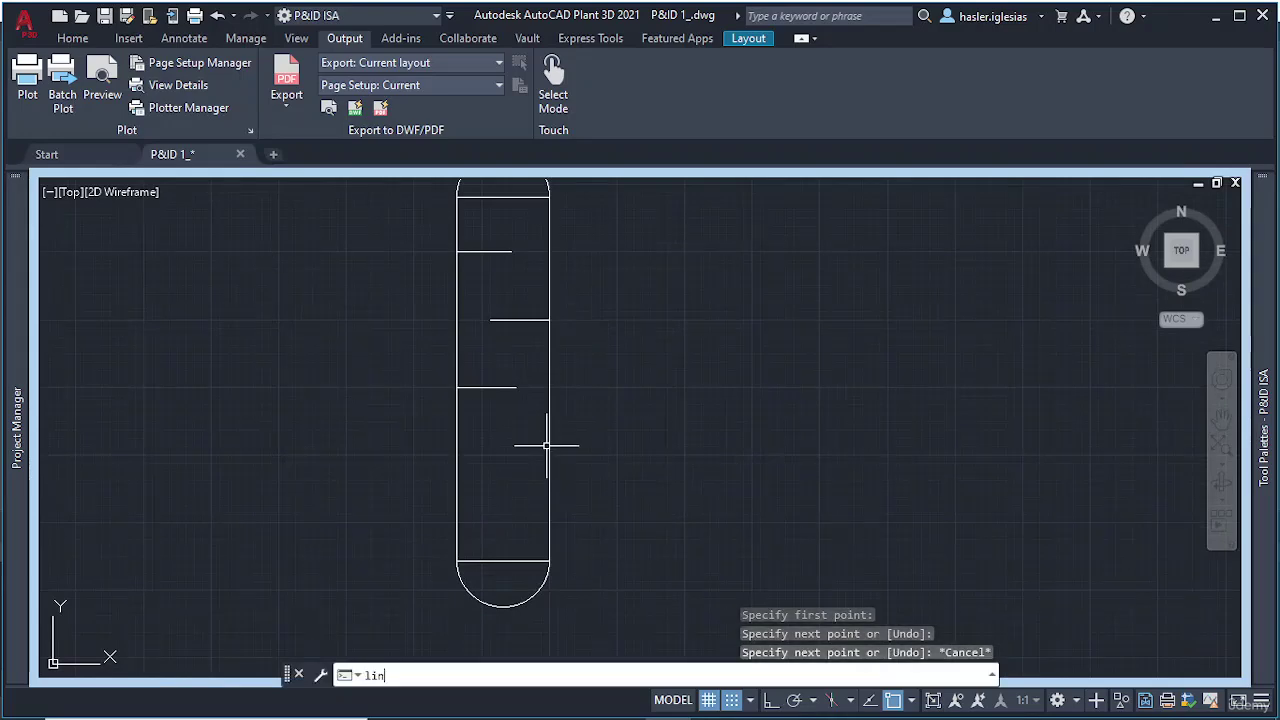
pyautogui.press('Return')
pyautogui.click(550, 453)
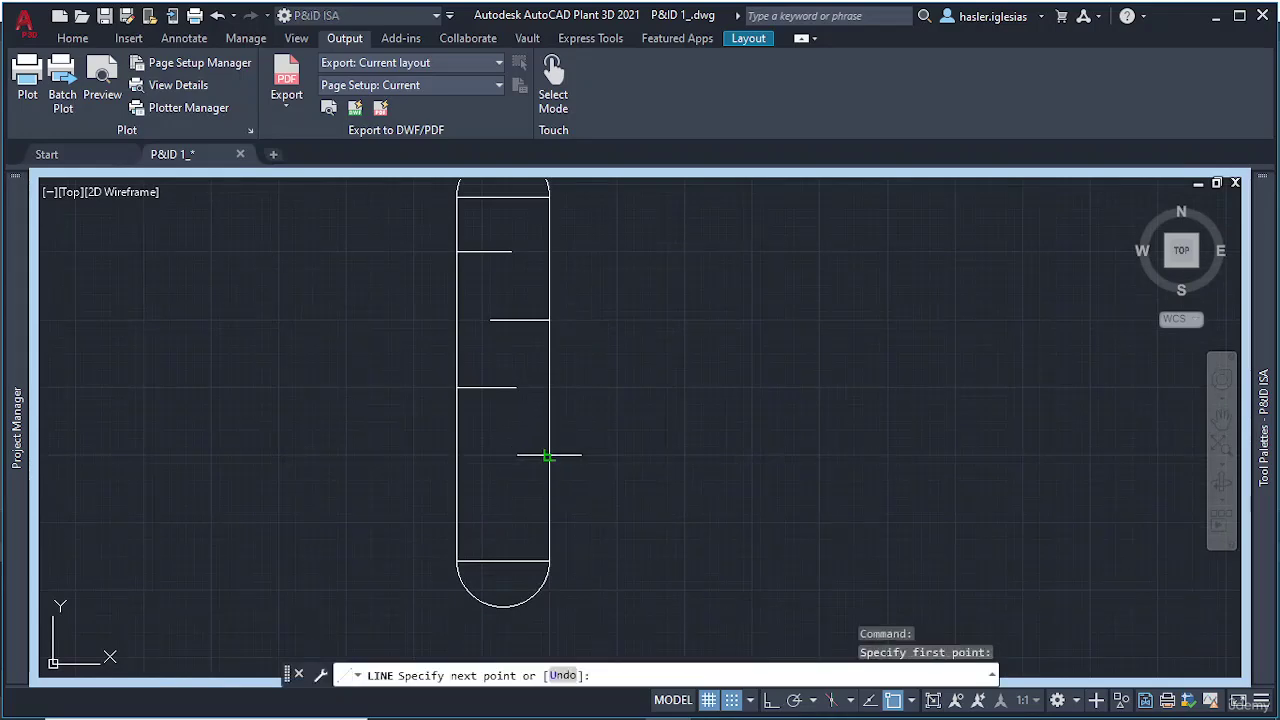
pyautogui.click(481, 455)
pyautogui.press('Escape')
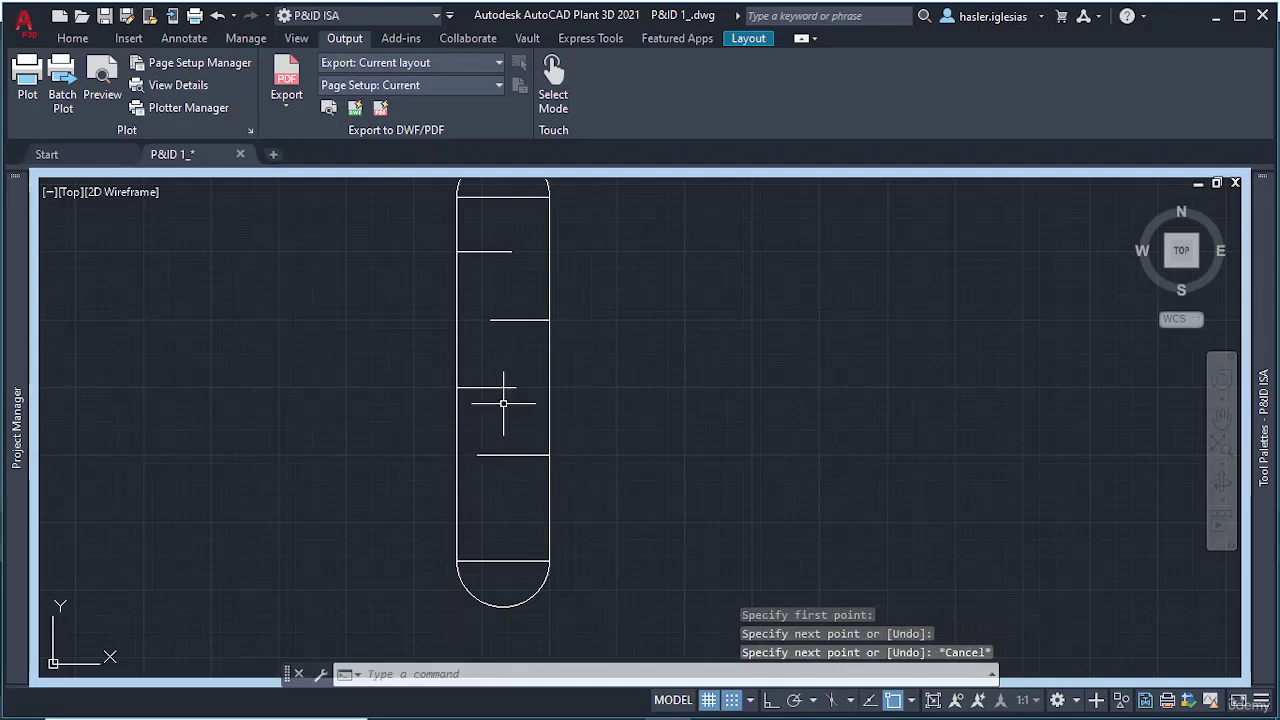
# Step: Stretch the free end of the third tray line toward the right wall until it spans about four fifths of the width
pyautogui.click(500, 387)
pyautogui.scroll(2, 503, 387)
pyautogui.scroll(2, 502, 390)
pyautogui.click(536, 386)
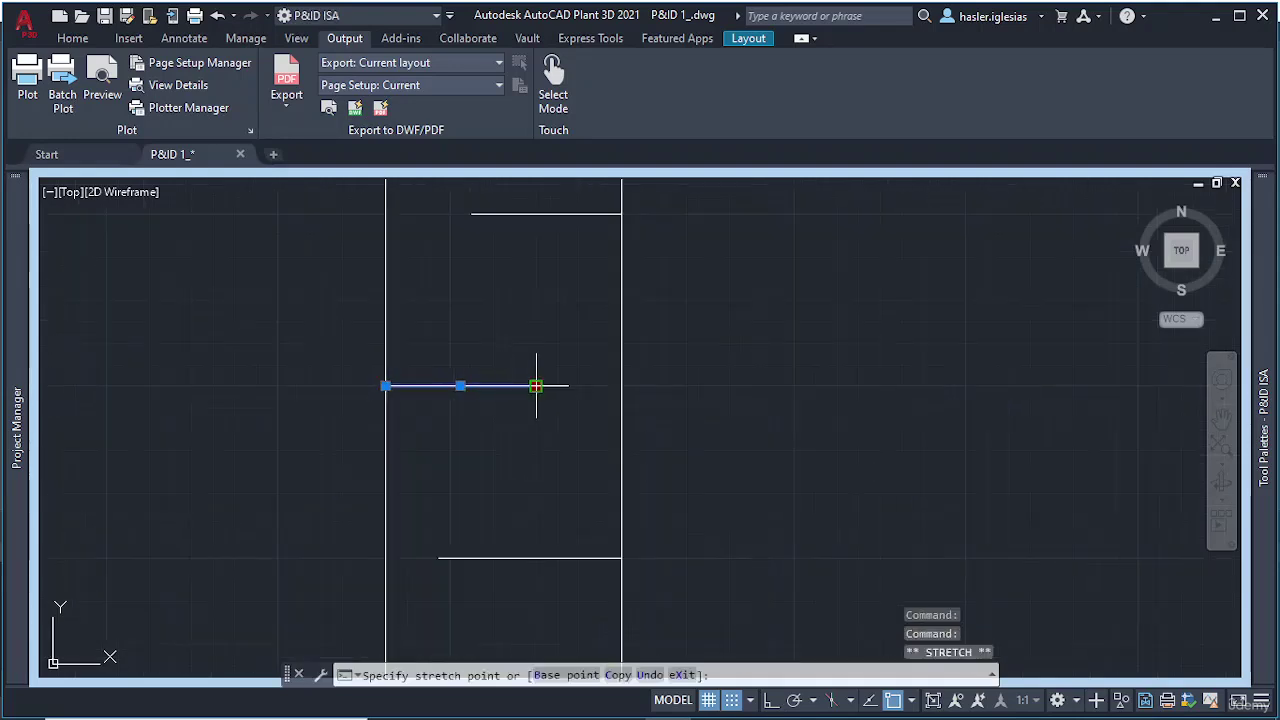
pyautogui.click(577, 386)
pyautogui.press('Escape')
# Step: Stretch the free end of the second tray line toward the left wall until it spans about four fifths of the width
pyautogui.moveTo(520, 326); pyautogui.dragTo(520, 425, button='middle')
pyautogui.click(515, 311)
pyautogui.click(471, 310)
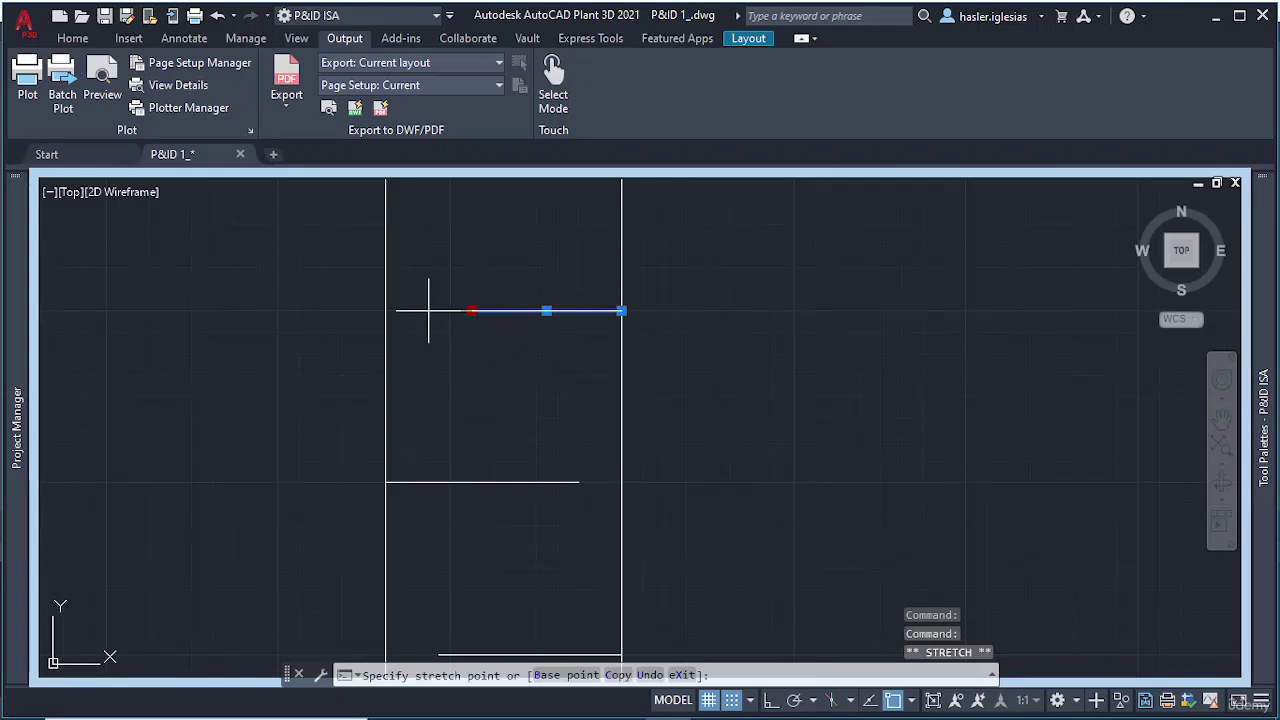
pyautogui.press('Escape')
pyautogui.moveTo(486, 291); pyautogui.dragTo(470, 529, button='middle')
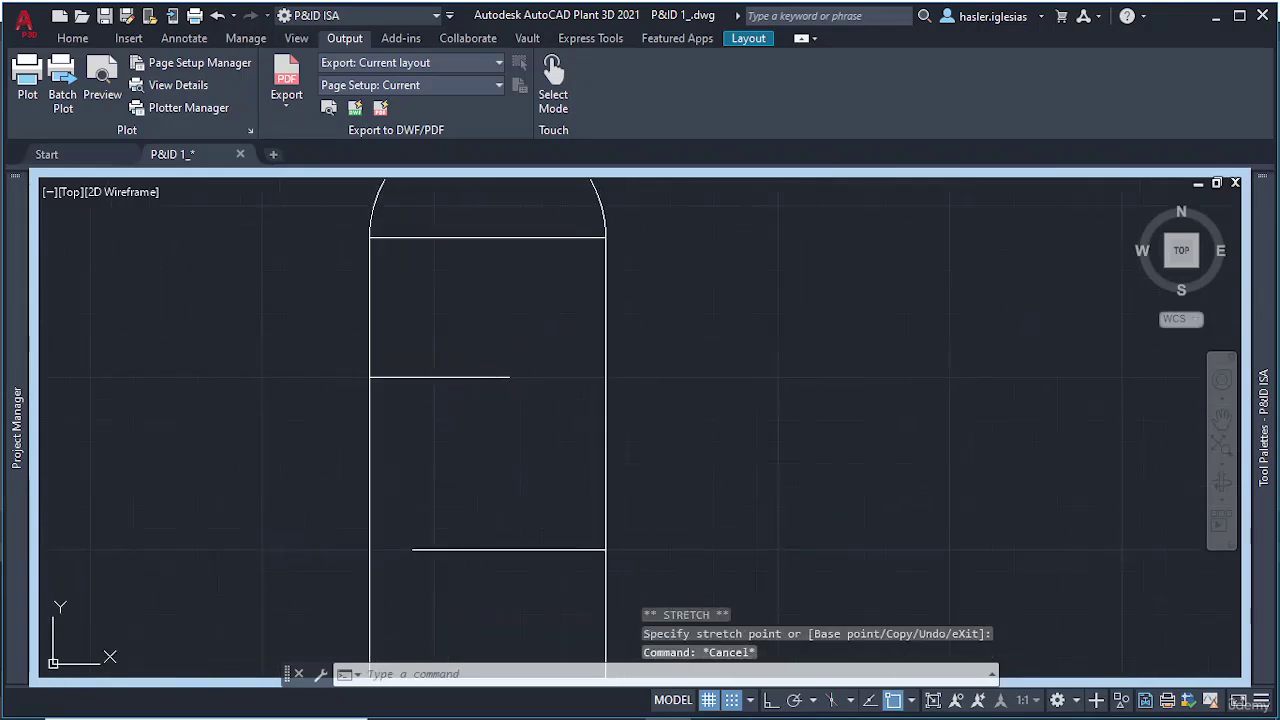
# Step: Stretch the free end of the first tray line toward the right wall until it spans about four fifths of the width
pyautogui.click(474, 377)
pyautogui.click(509, 377)
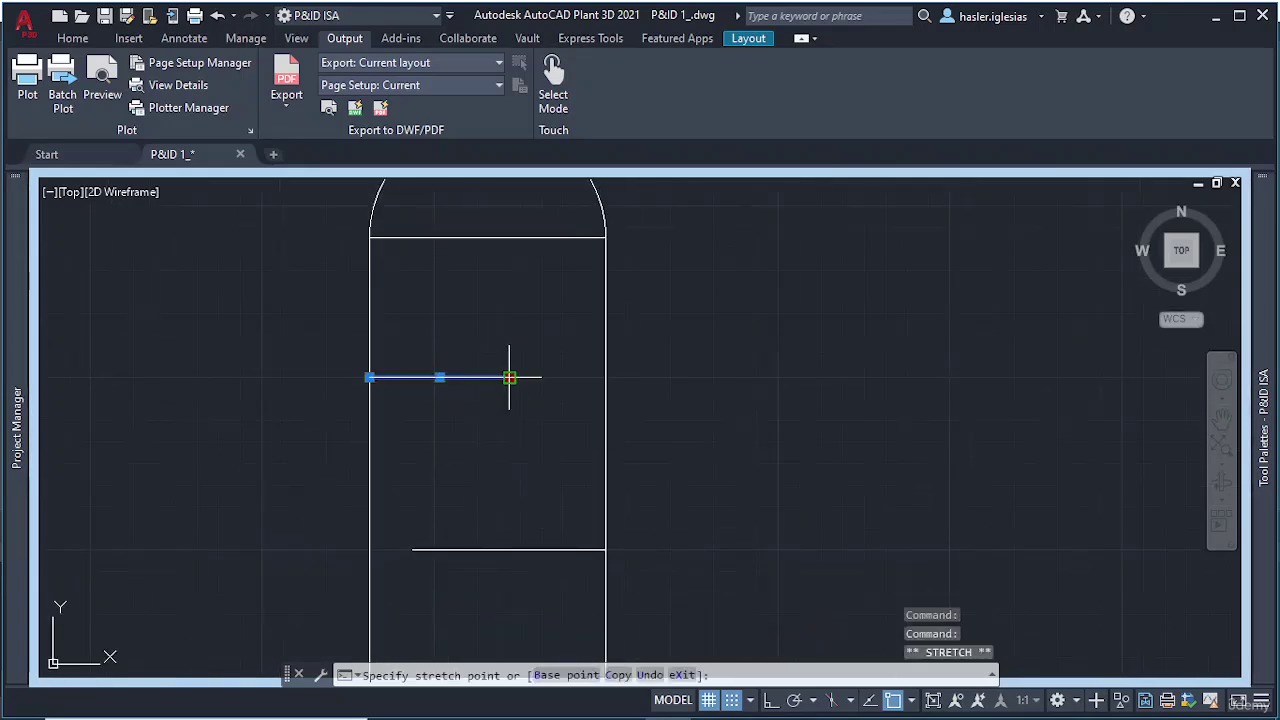
pyautogui.click(563, 377)
pyautogui.press('Escape')
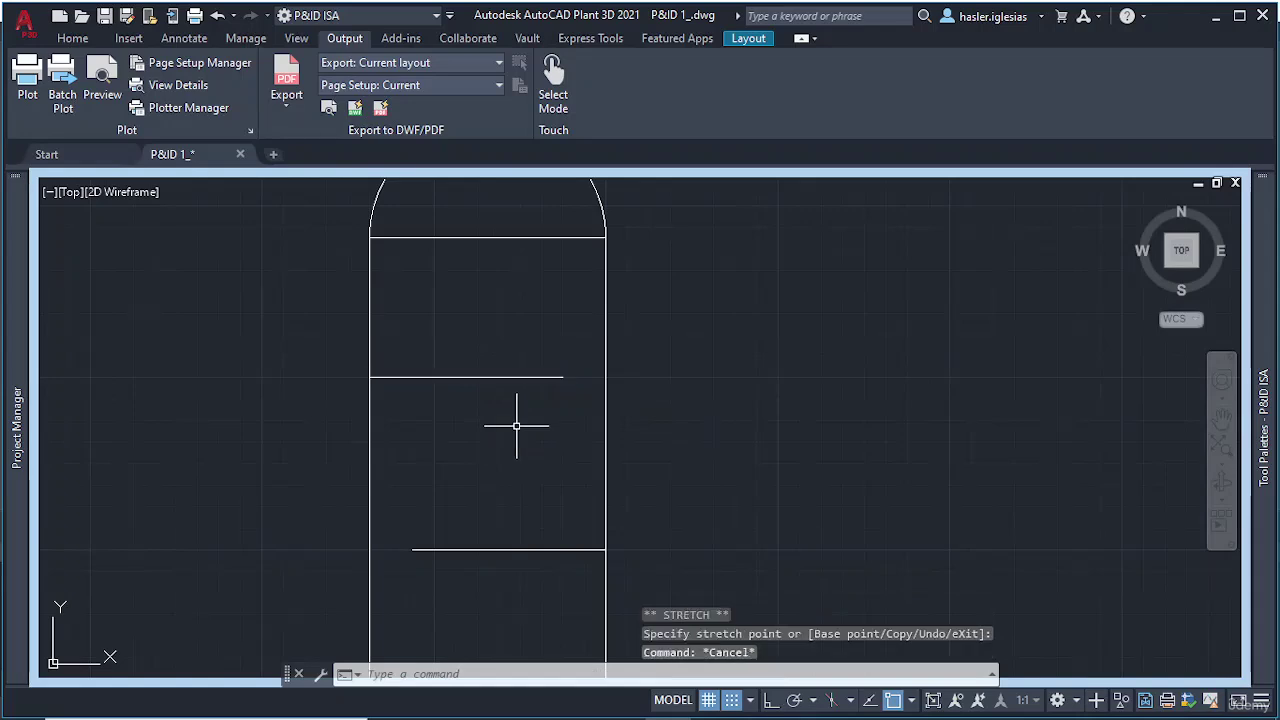
# Step: Draw a full-width horizontal line from wall to wall, a short distance below the fourth tray line
pyautogui.scroll(-1, 512, 428)
pyautogui.scroll(-3, 511, 439)
pyautogui.moveTo(501, 512); pyautogui.dragTo(507, 449, button='middle')
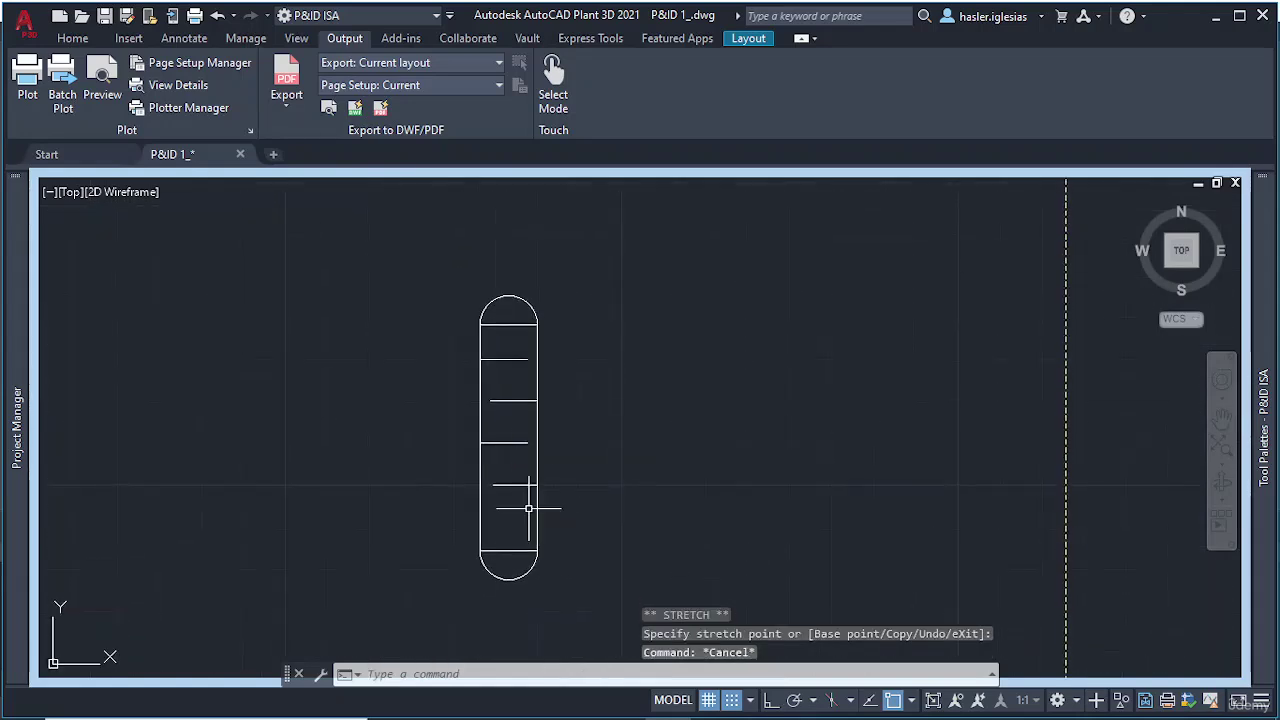
pyautogui.scroll(4, 502, 517)
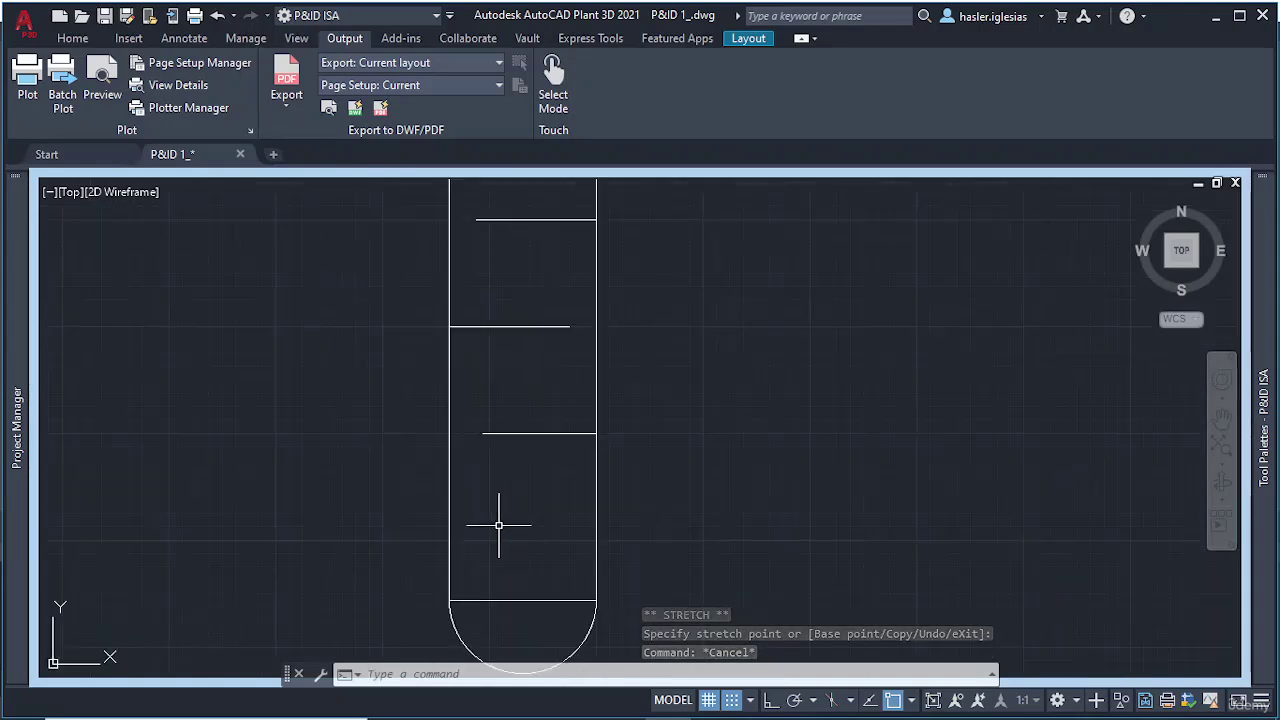
pyautogui.write('line')
pyautogui.press('Return')
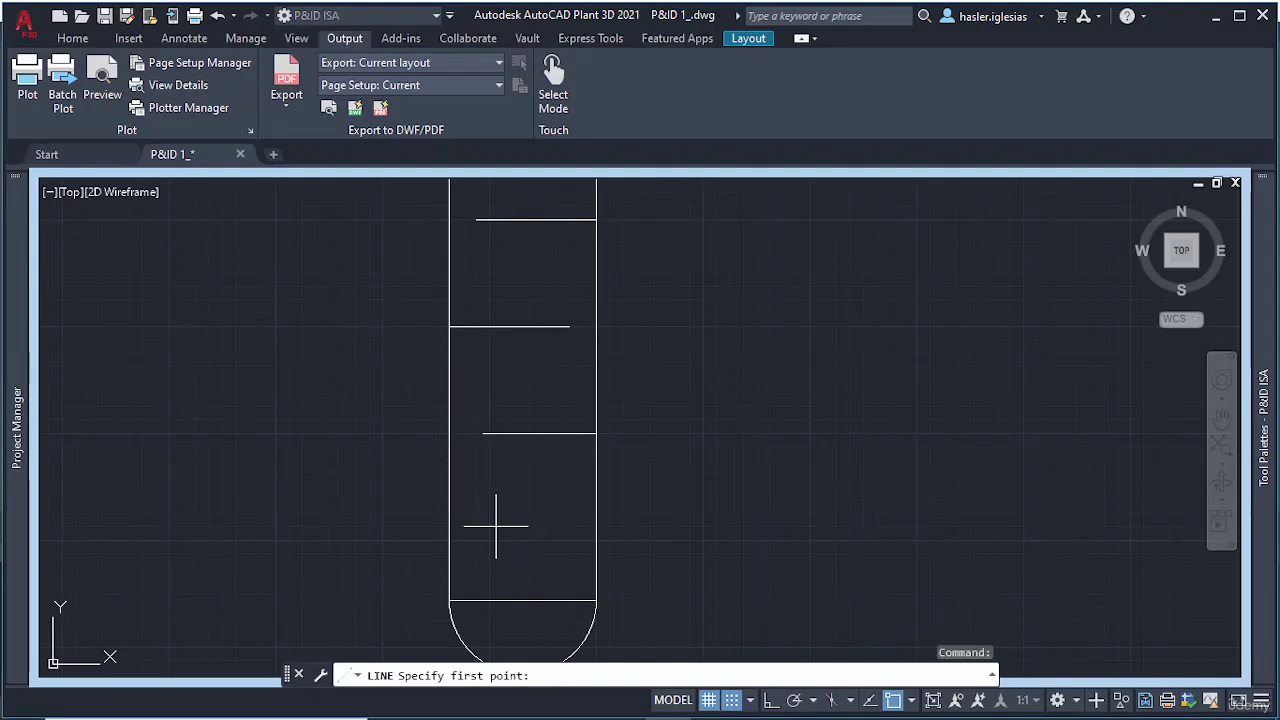
pyautogui.click(449, 500)
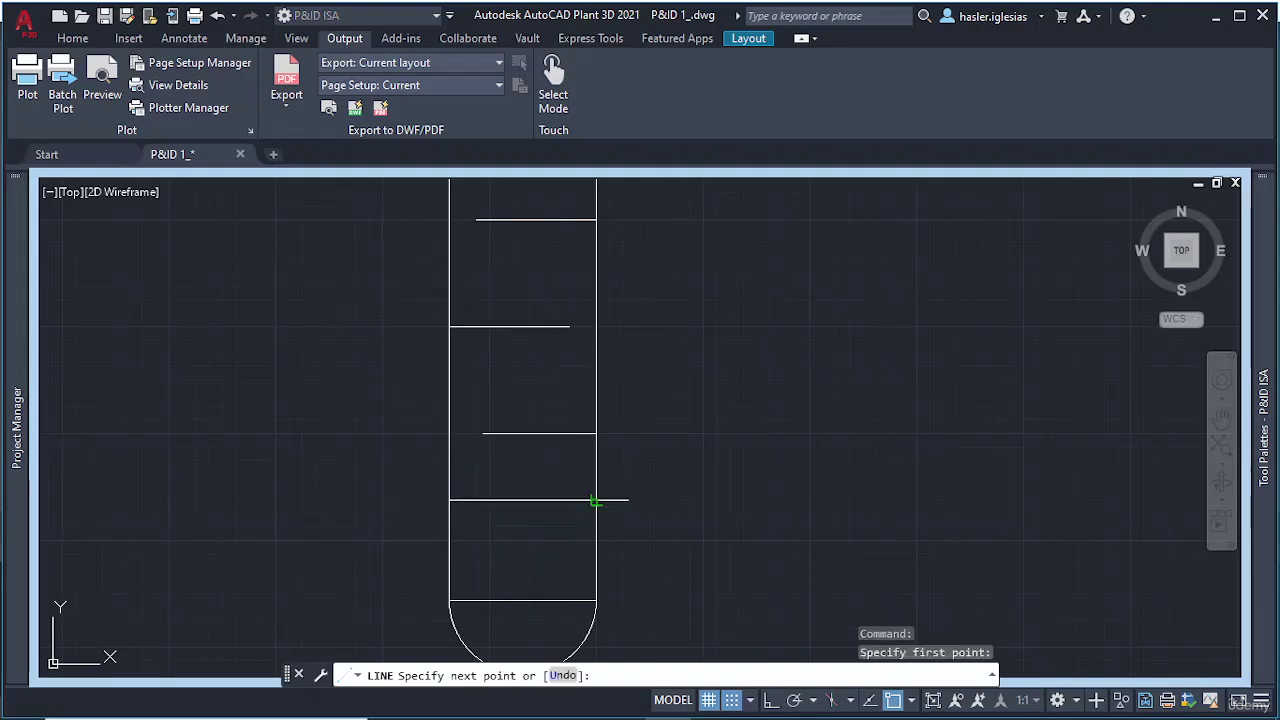
pyautogui.click(596, 500)
pyautogui.press('Escape')
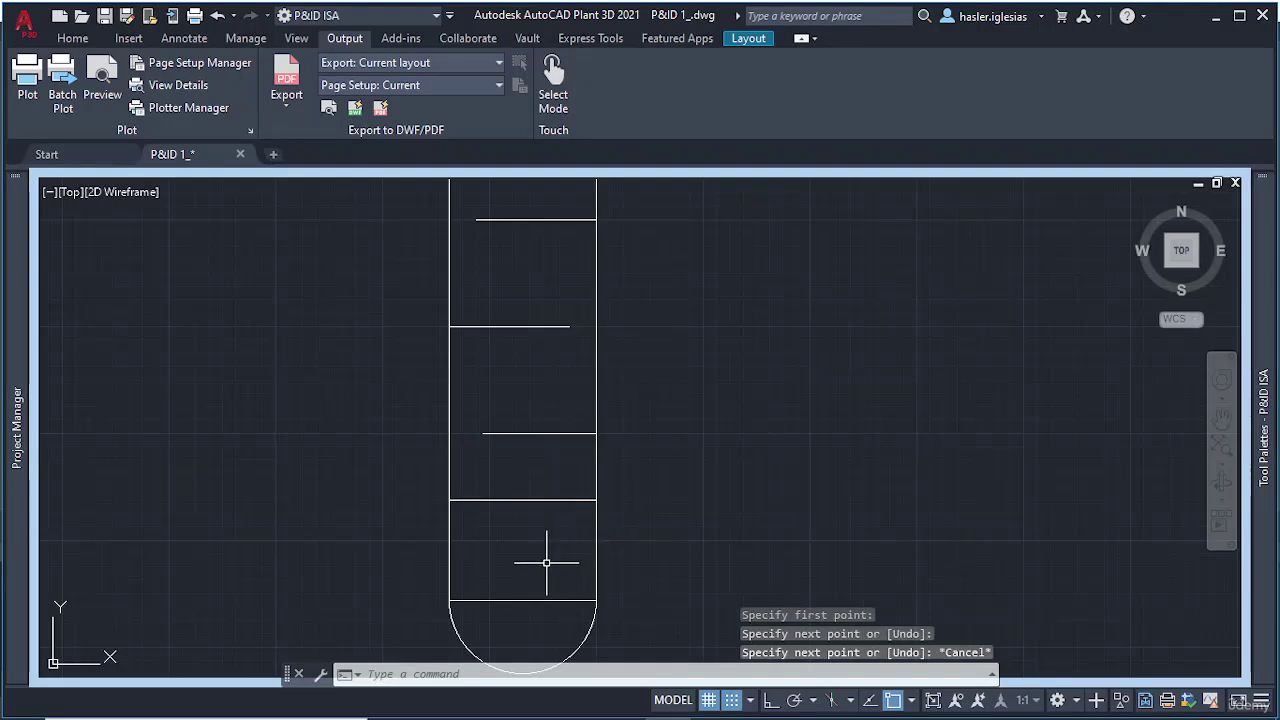
# Step: Draw two more full-width horizontal lines from wall to wall, closely and evenly spaced below the one under the fourth tray
pyautogui.write('li')
pyautogui.press('Return')
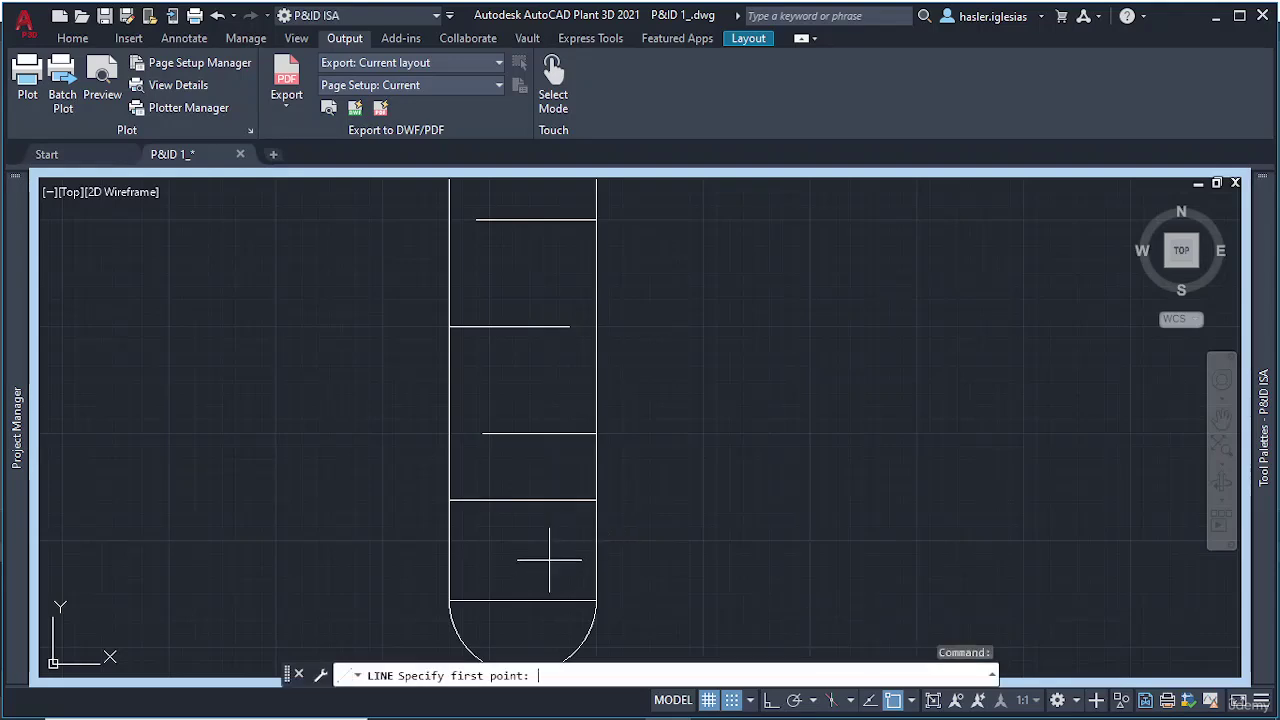
pyautogui.click(449, 513)
pyautogui.click(596, 513)
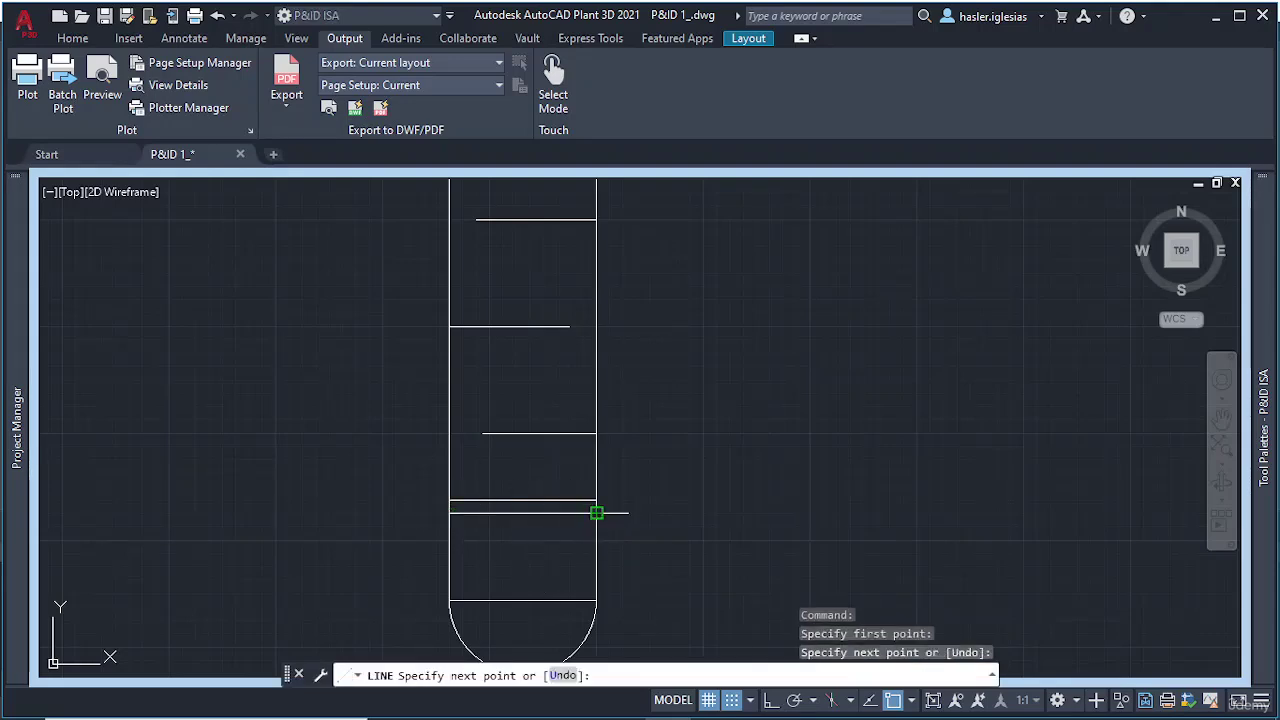
pyautogui.press('Escape')
pyautogui.press('Return')
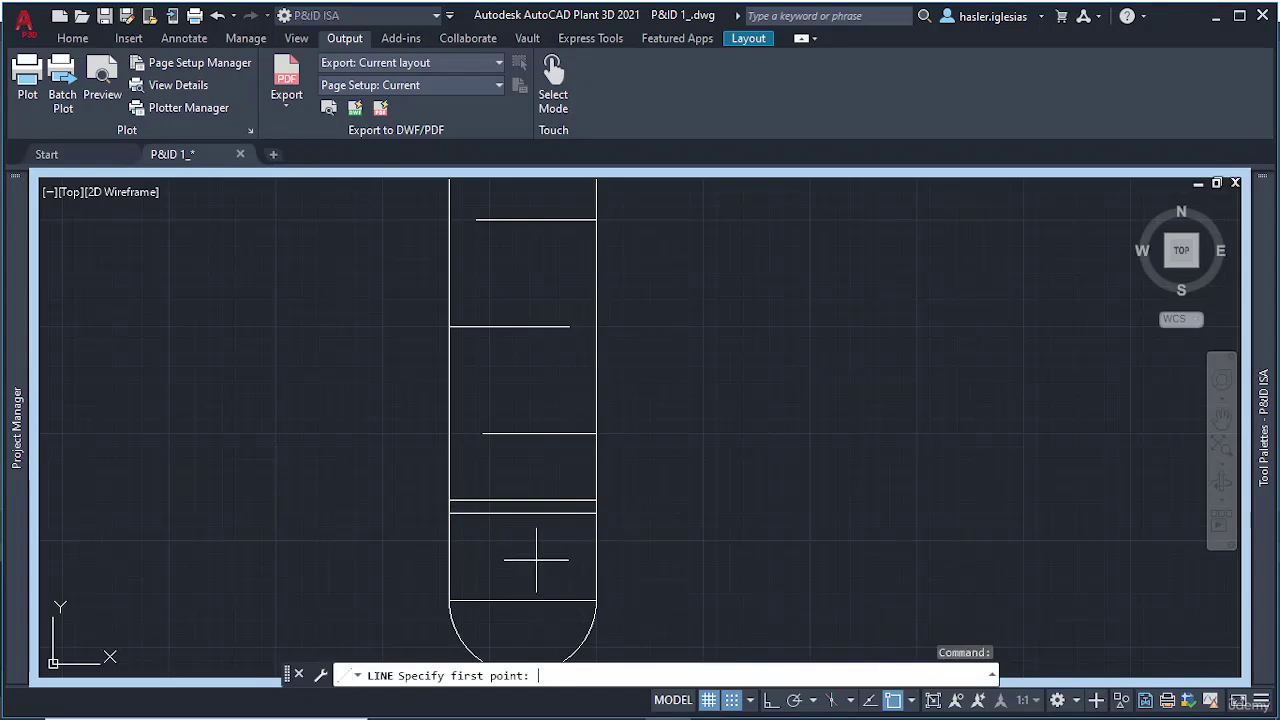
pyautogui.click(449, 526)
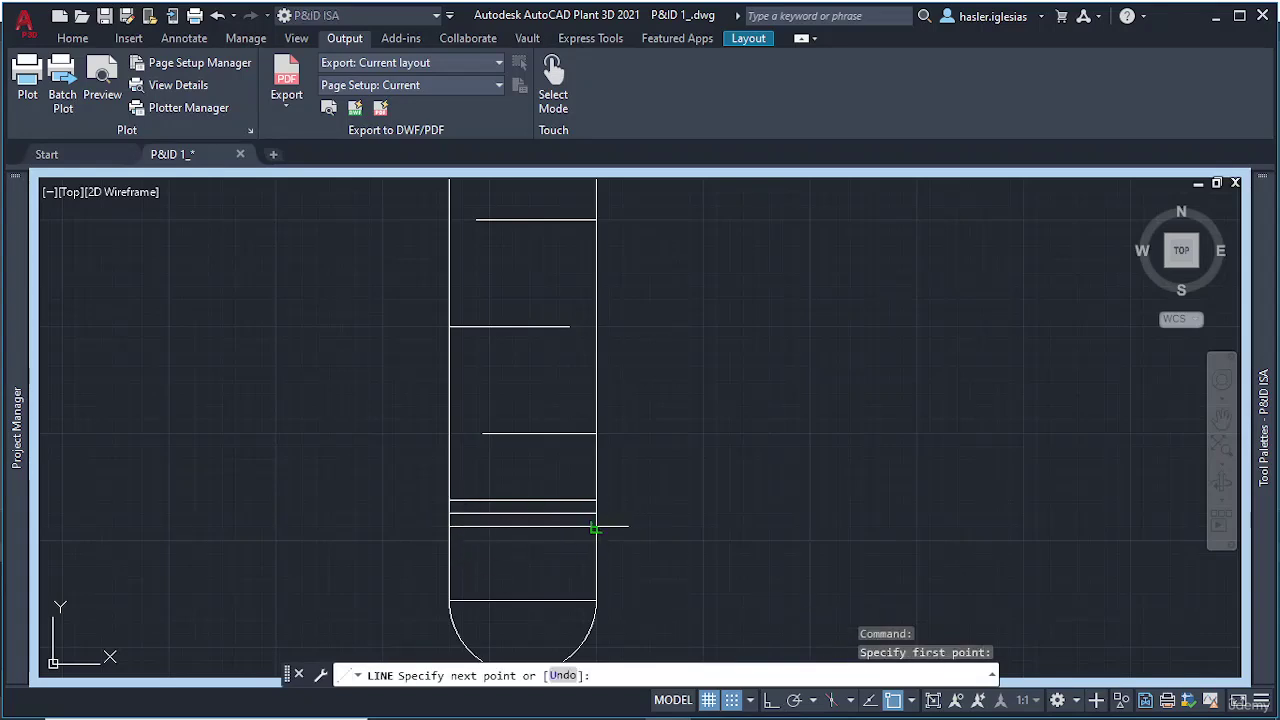
pyautogui.click(596, 526)
pyautogui.press('Escape')
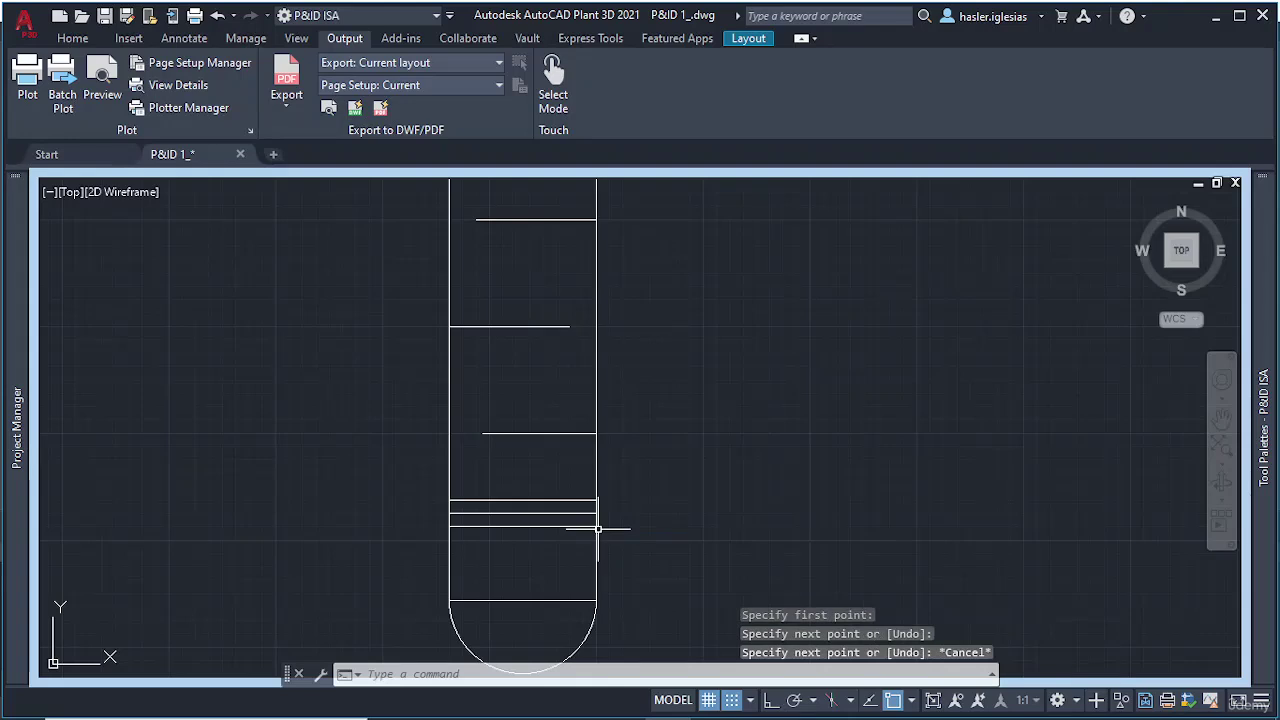
pyautogui.write('l')
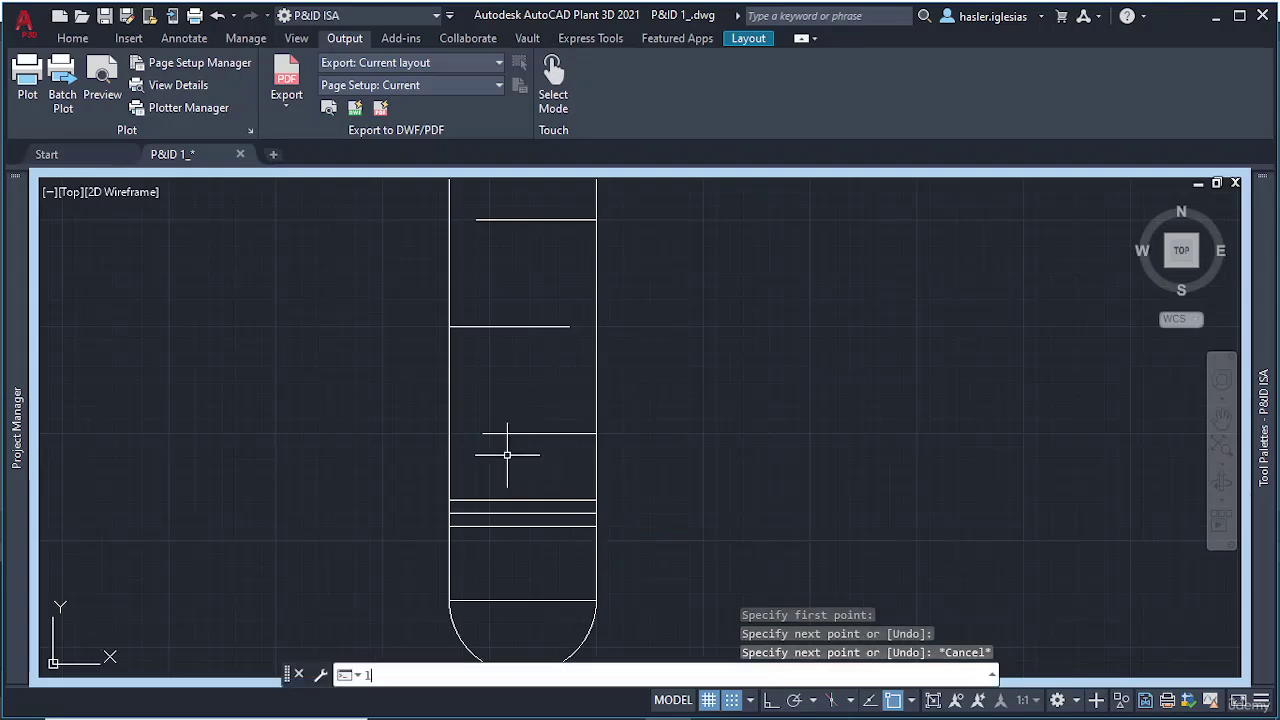
pyautogui.write('ine')
pyautogui.press('Return')
pyautogui.scroll(6, 507, 452)
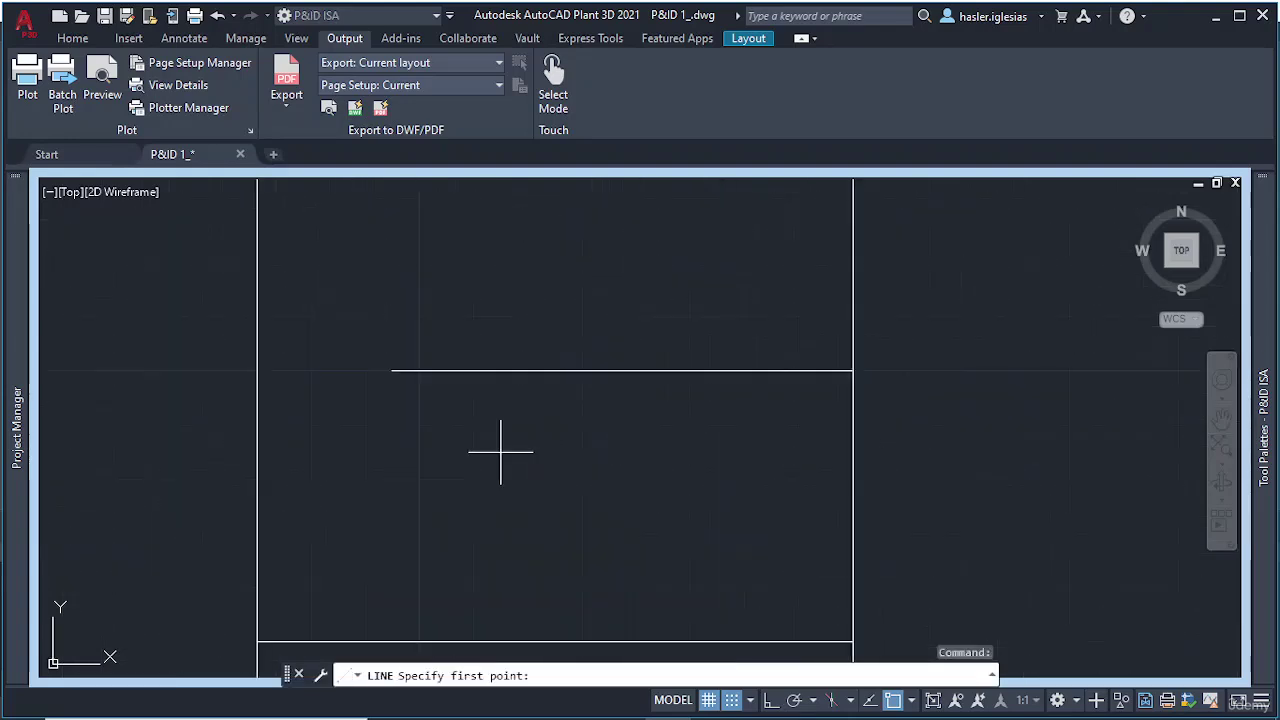
pyautogui.click(423, 349)
pyautogui.press('Escape')
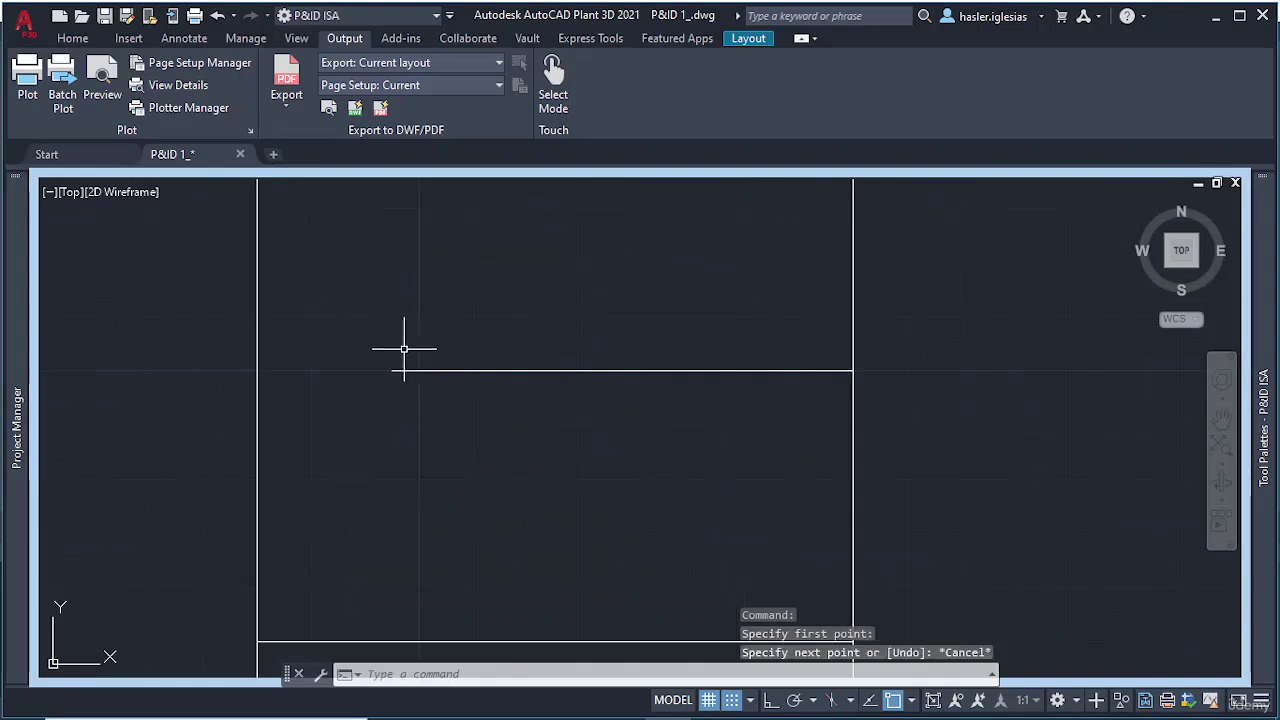
# Step: Draw a short vertical line centred across the free left end of the fourth tray line
pyautogui.write('line')
pyautogui.press('Return')
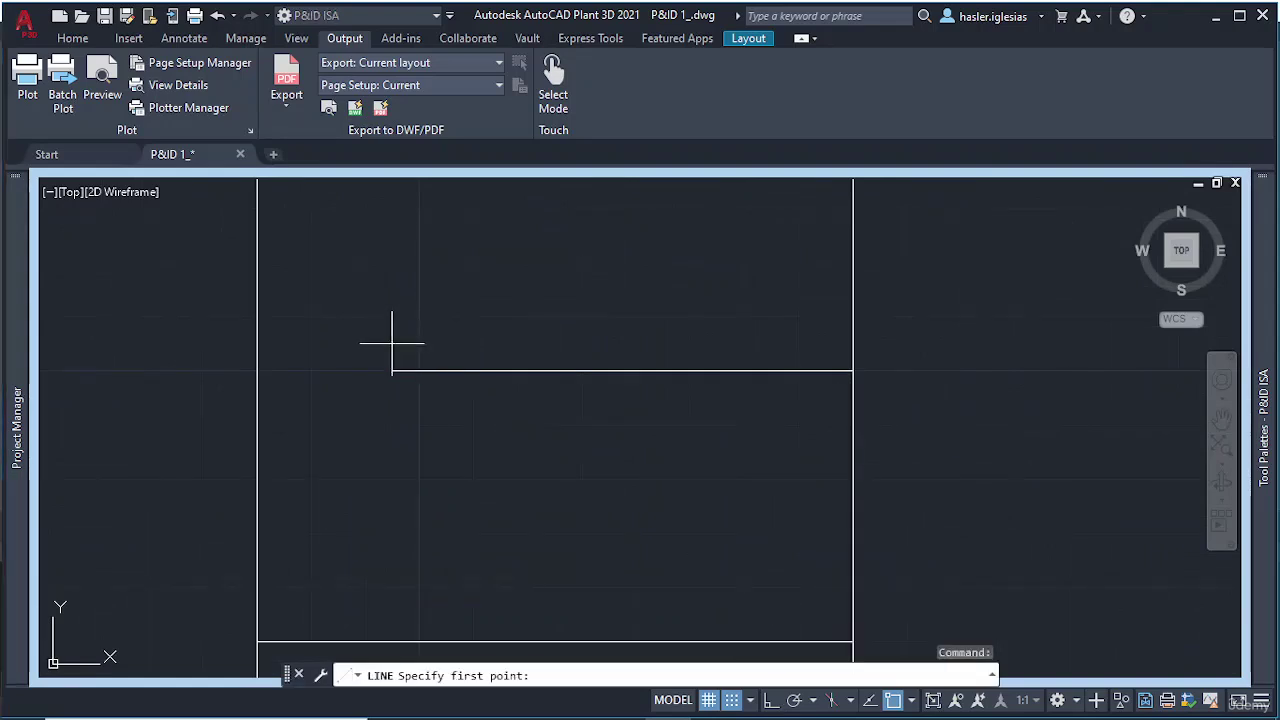
pyautogui.click(392, 371)
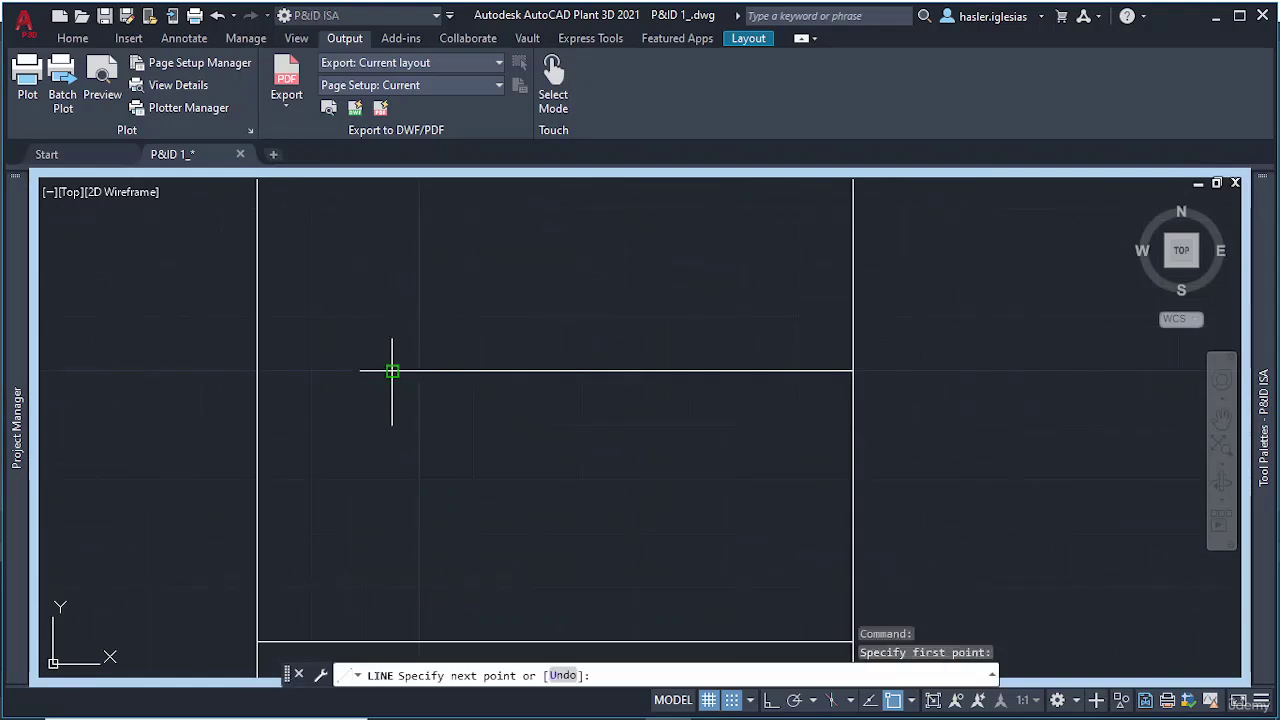
pyautogui.click(392, 316)
pyautogui.press('Escape')
# Step: Draw a short vertical line of the same length centred across the free right end of the third tray line
pyautogui.moveTo(450, 293); pyautogui.dragTo(475, 646, button='middle')
pyautogui.write('li')
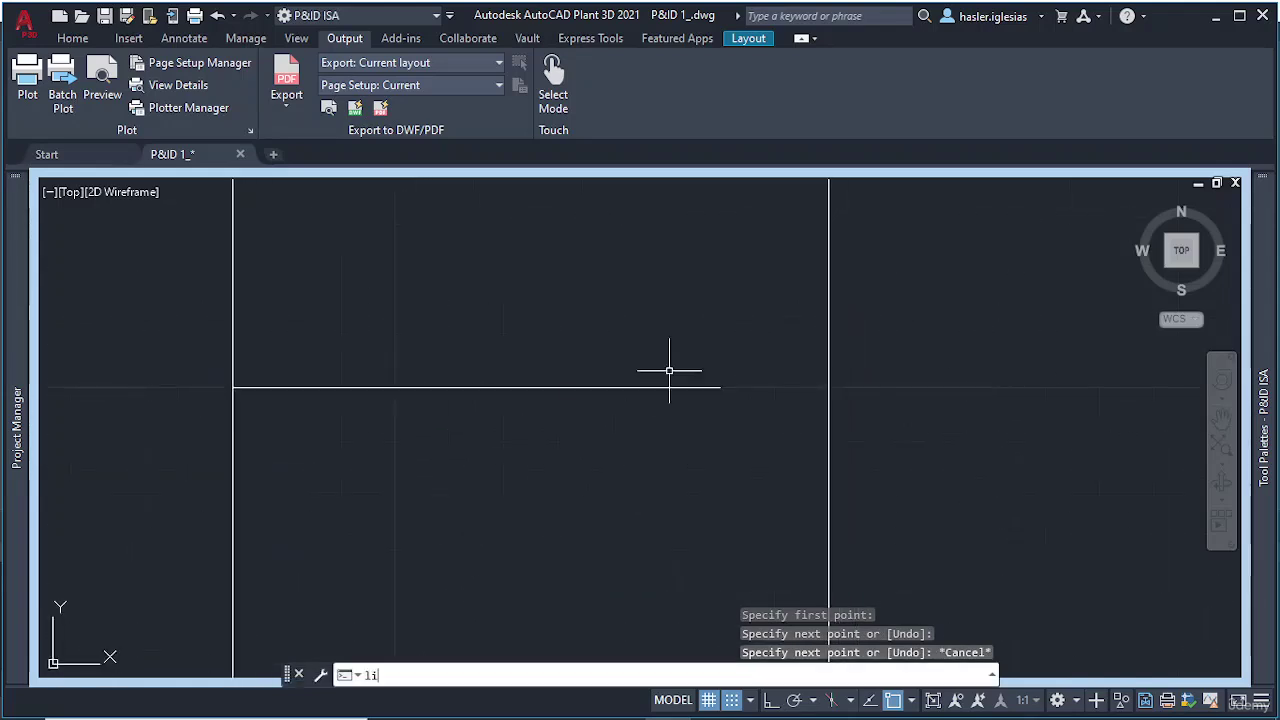
pyautogui.press('Return')
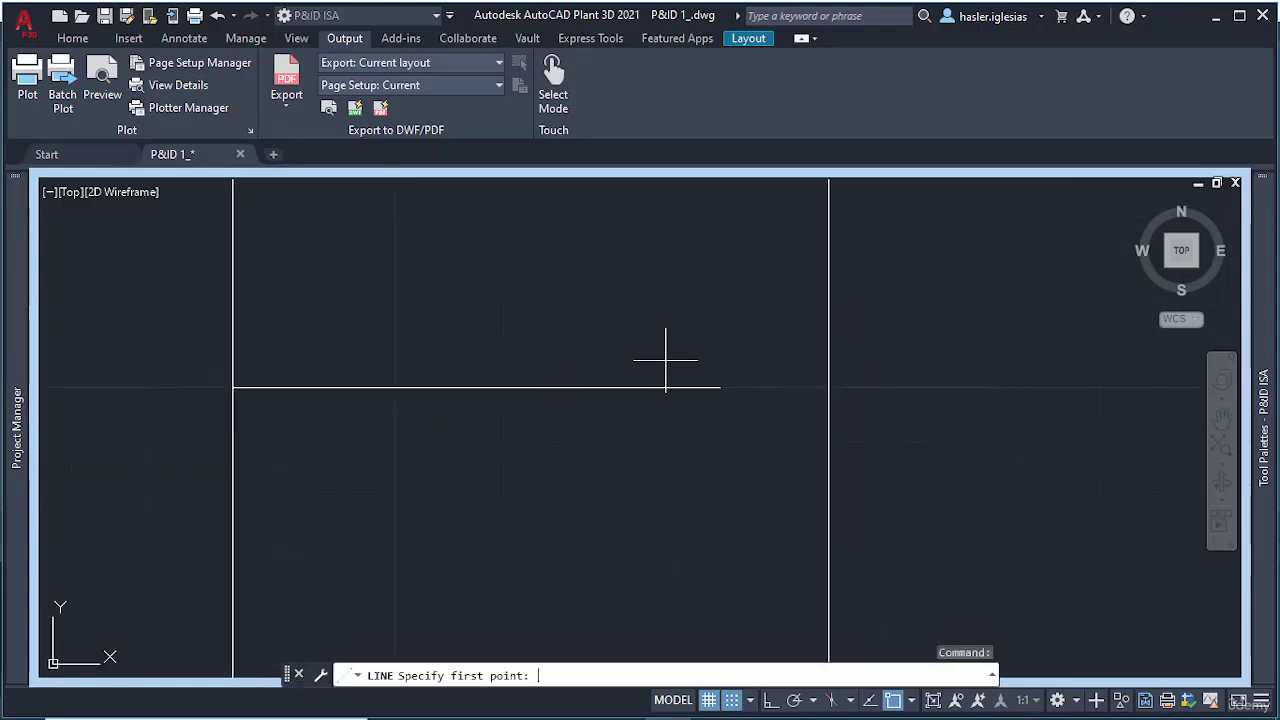
pyautogui.click(720, 333)
pyautogui.click(720, 441)
pyautogui.press('Escape')
# Step: Draw a short vertical line of the same length centred across the free left end of the second tray line
pyautogui.scroll(-4, 595, 308)
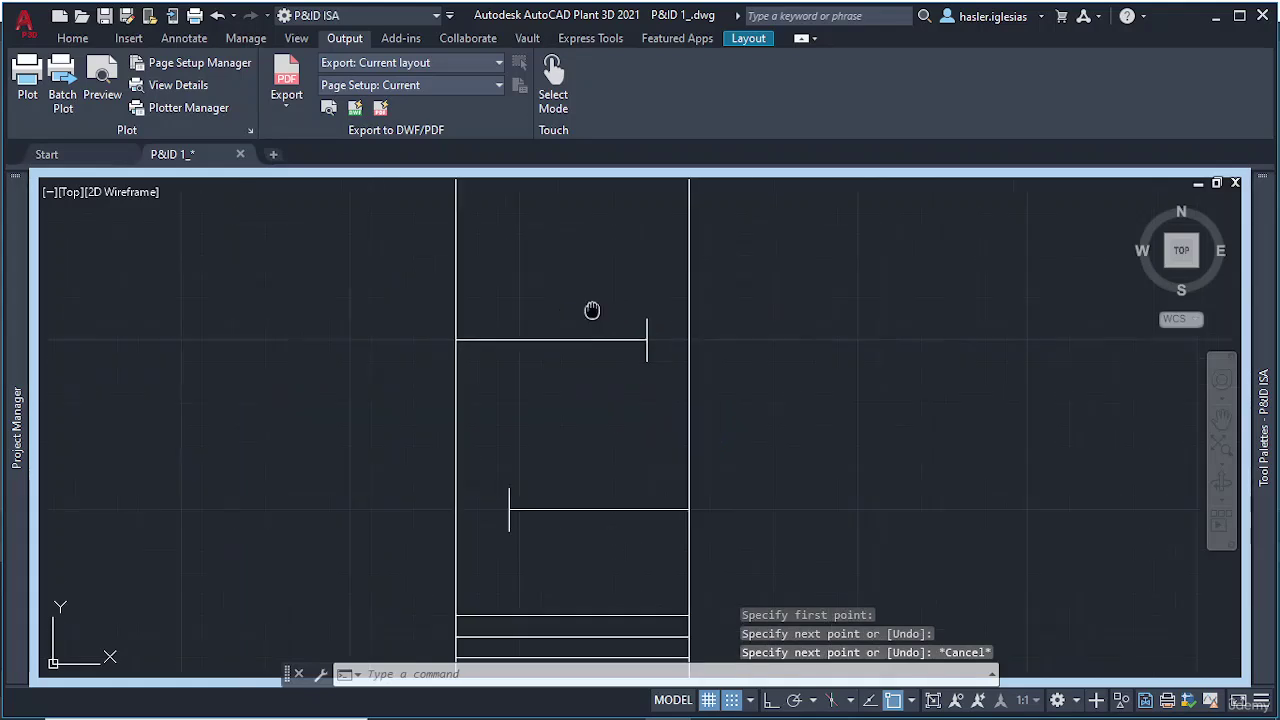
pyautogui.scroll(4, 514, 391)
pyautogui.write('line')
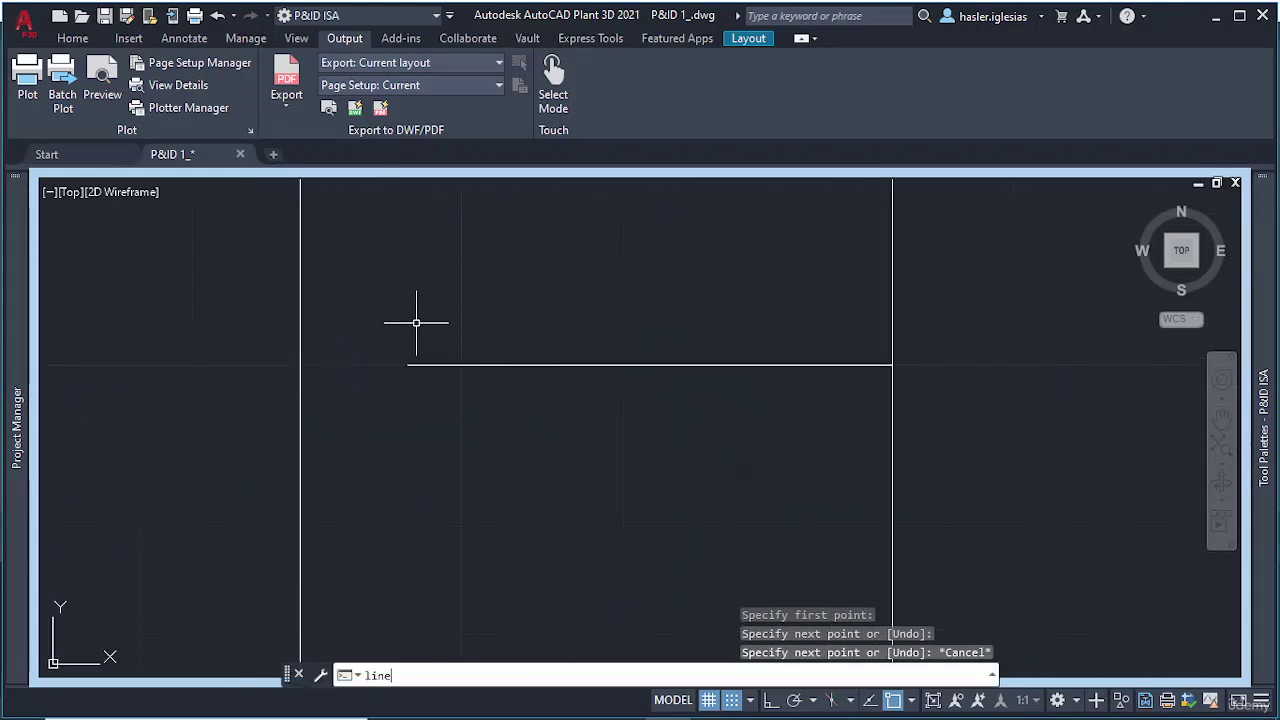
pyautogui.press('Return')
pyautogui.click(408, 313)
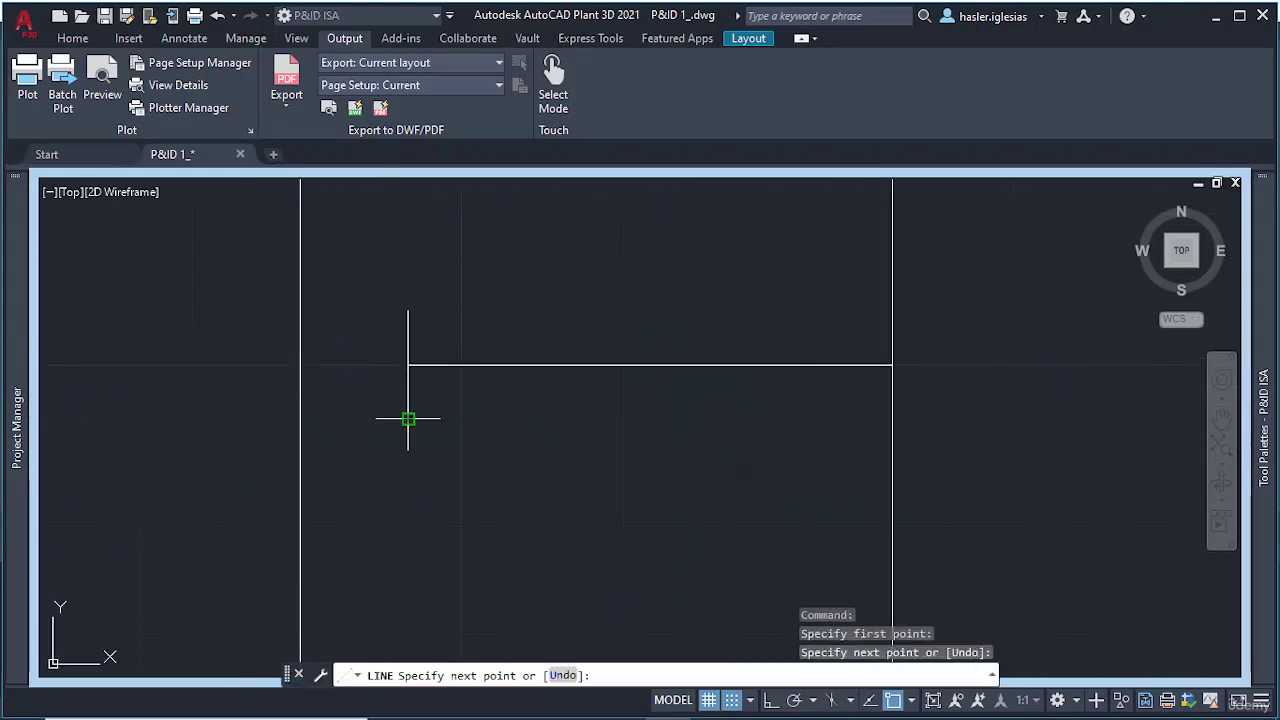
pyautogui.press('Escape')
# Step: Draw a short vertical line of the same length centred across the free right end of the first tray line
pyautogui.moveTo(480, 368); pyautogui.dragTo(420, 664, button='middle')
pyautogui.scroll(1, 557, 383)
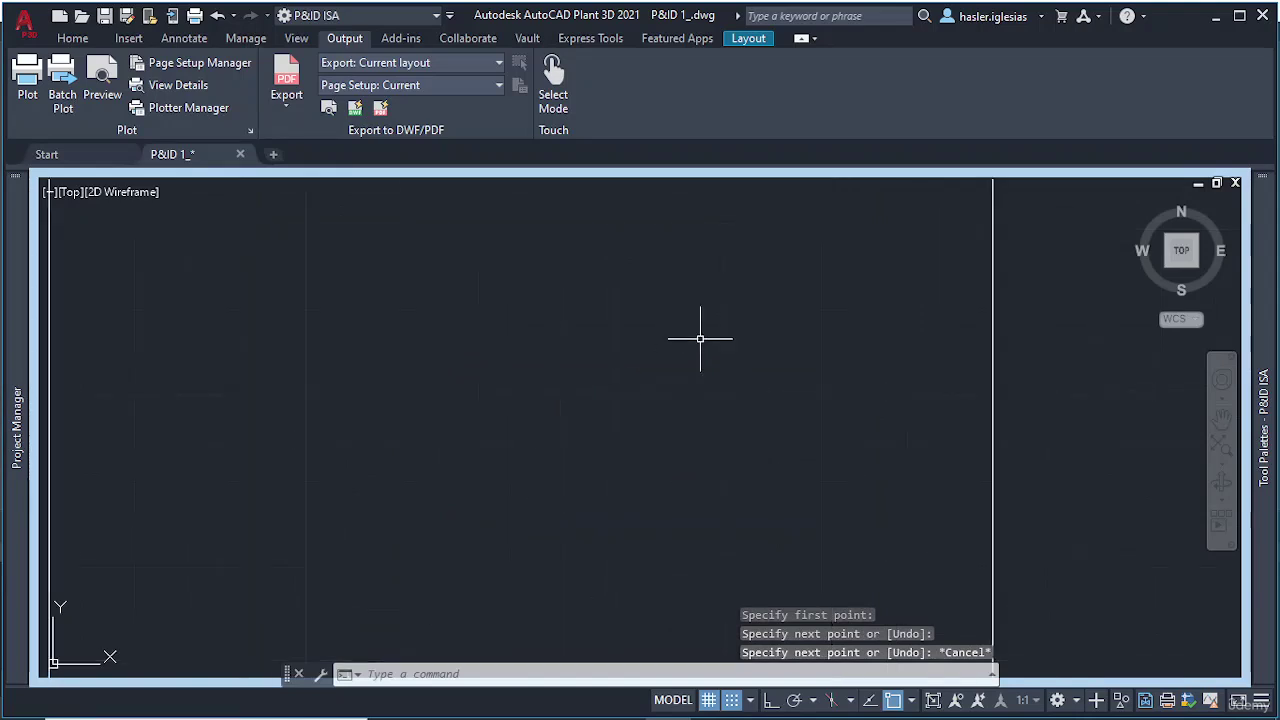
pyautogui.scroll(-1, 714, 329)
pyautogui.moveTo(716, 327); pyautogui.dragTo(731, 443, button='middle')
pyautogui.write('l')
pyautogui.press('Return')
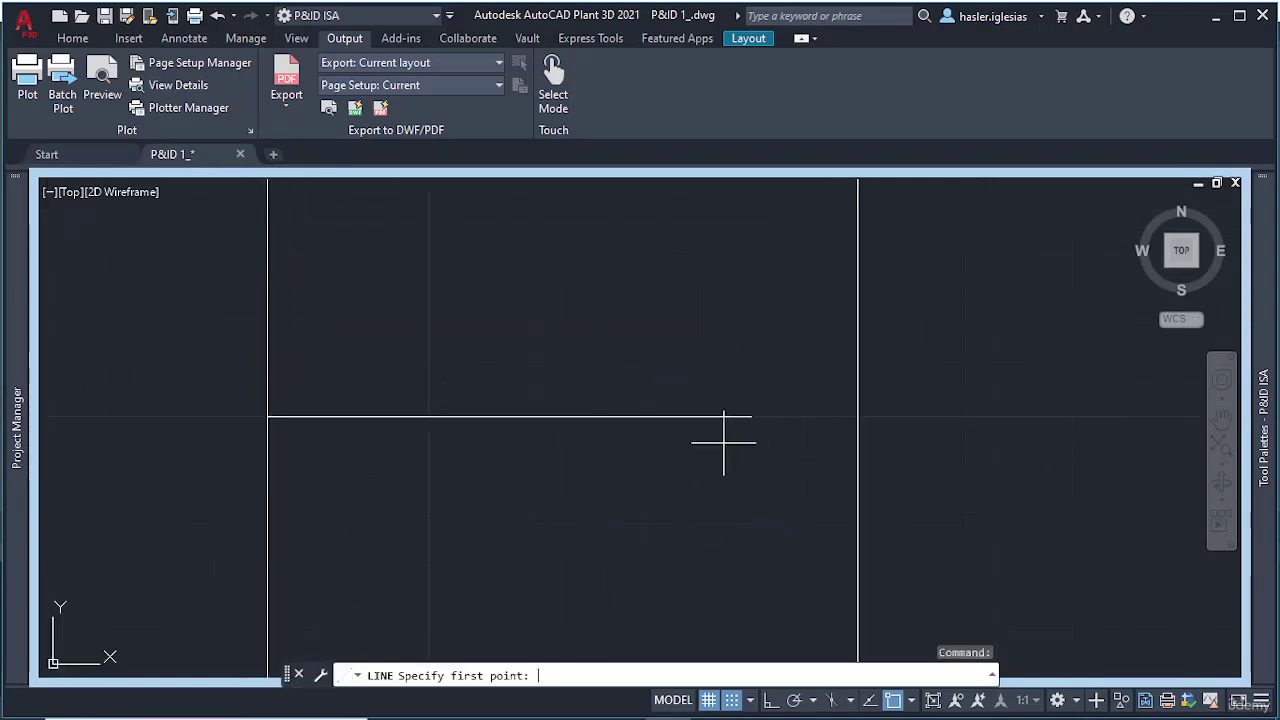
pyautogui.click(751, 363)
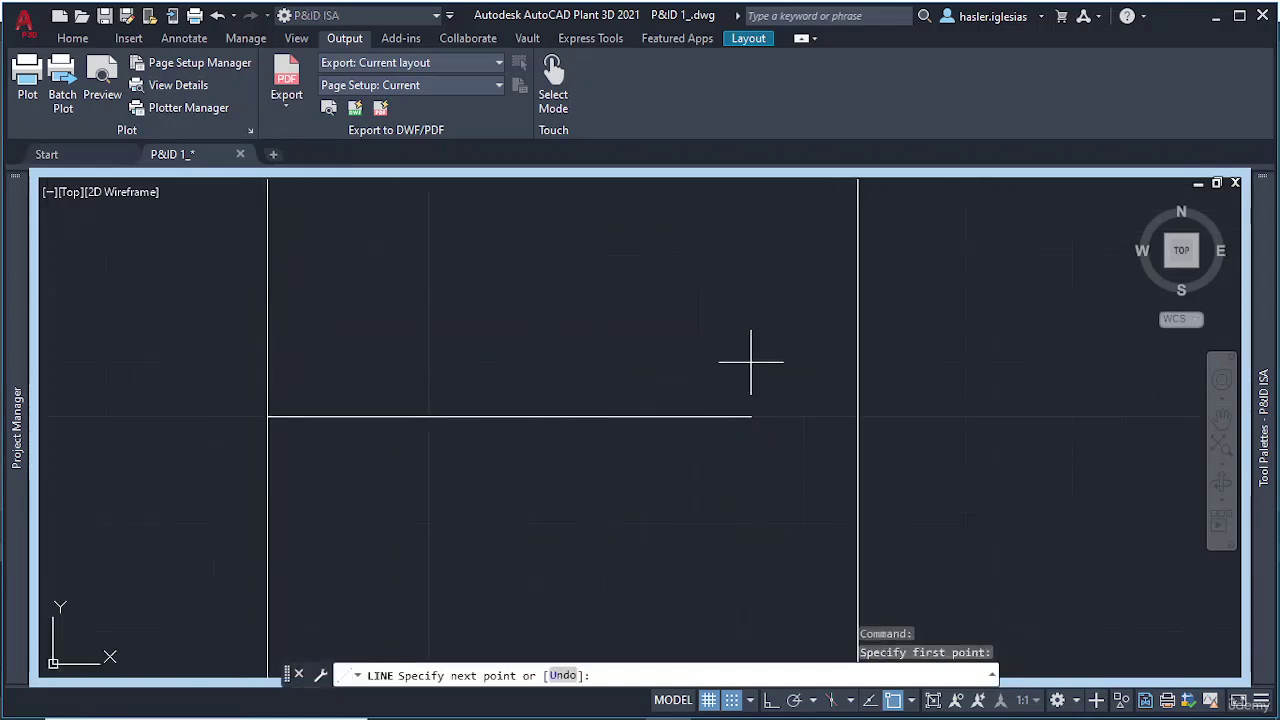
pyautogui.click(751, 469)
pyautogui.press('Escape')
# Step: Convert the whole vessel drawing into a block named DISTILLATION TOWER 1, with its base point at the lower end of the left wall
pyautogui.scroll(-6, 551, 343)
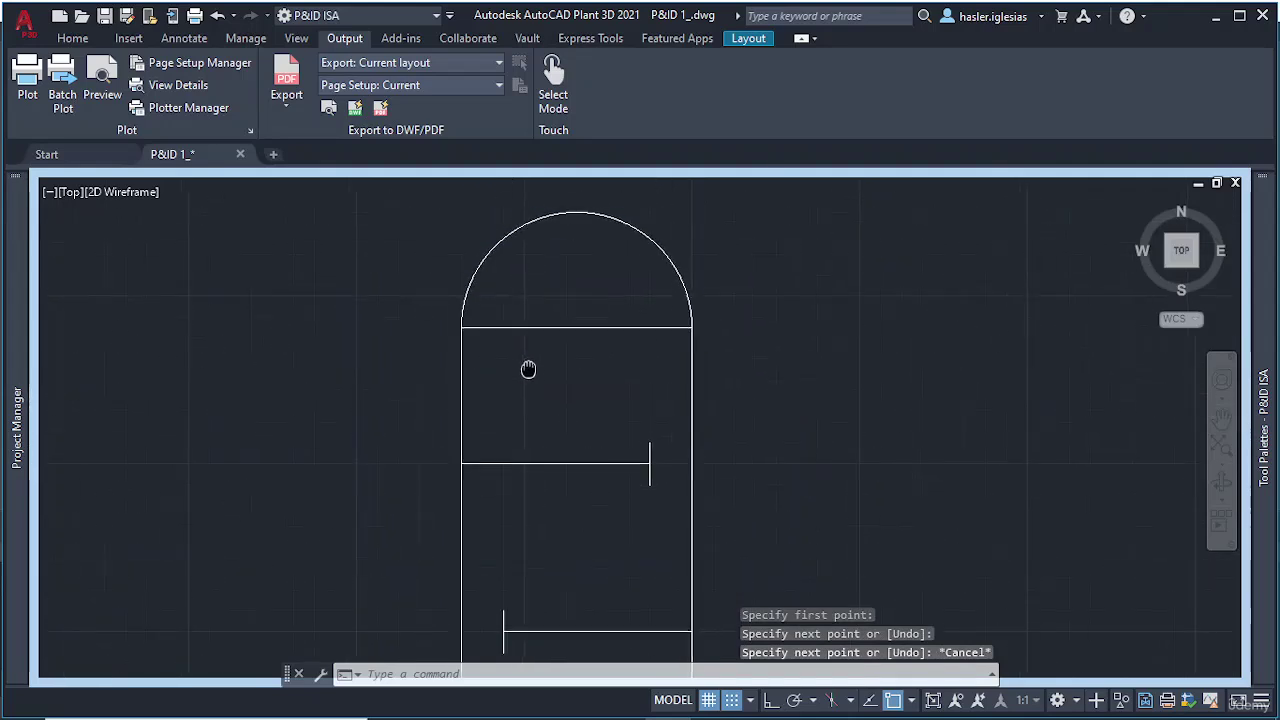
pyautogui.moveTo(600, 526); pyautogui.dragTo(554, 398, button='middle')
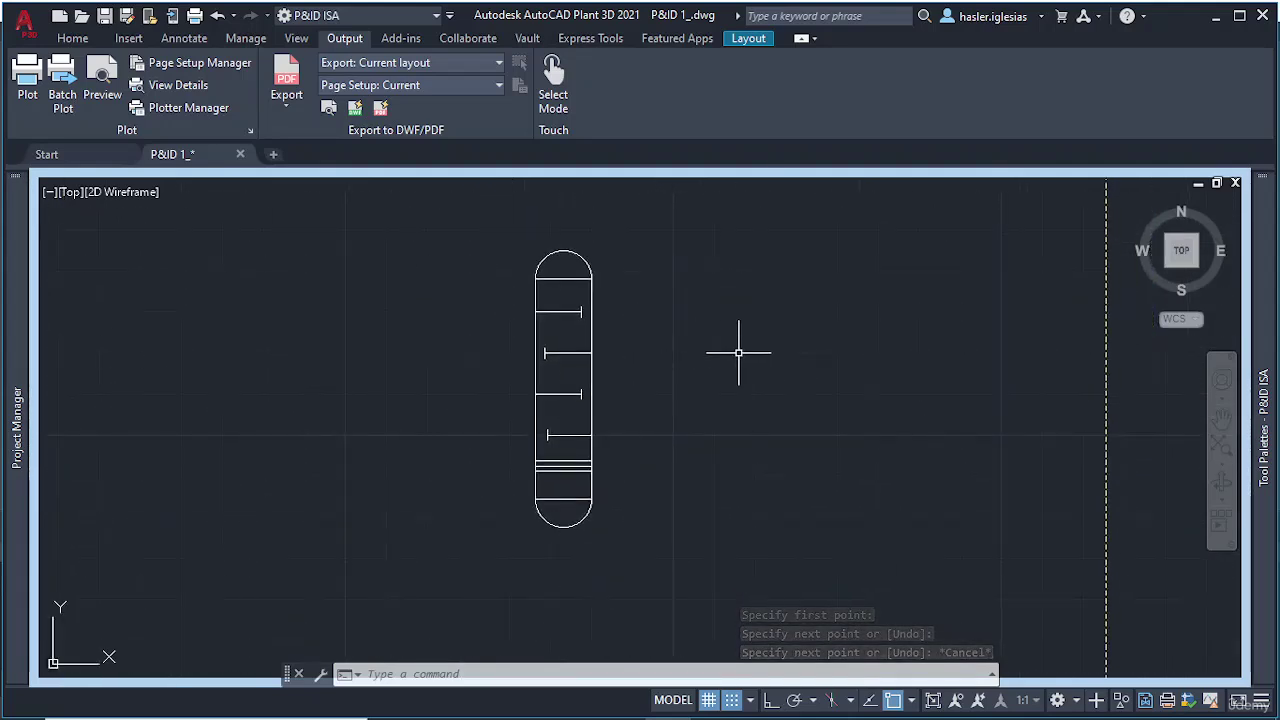
pyautogui.click(459, 222)
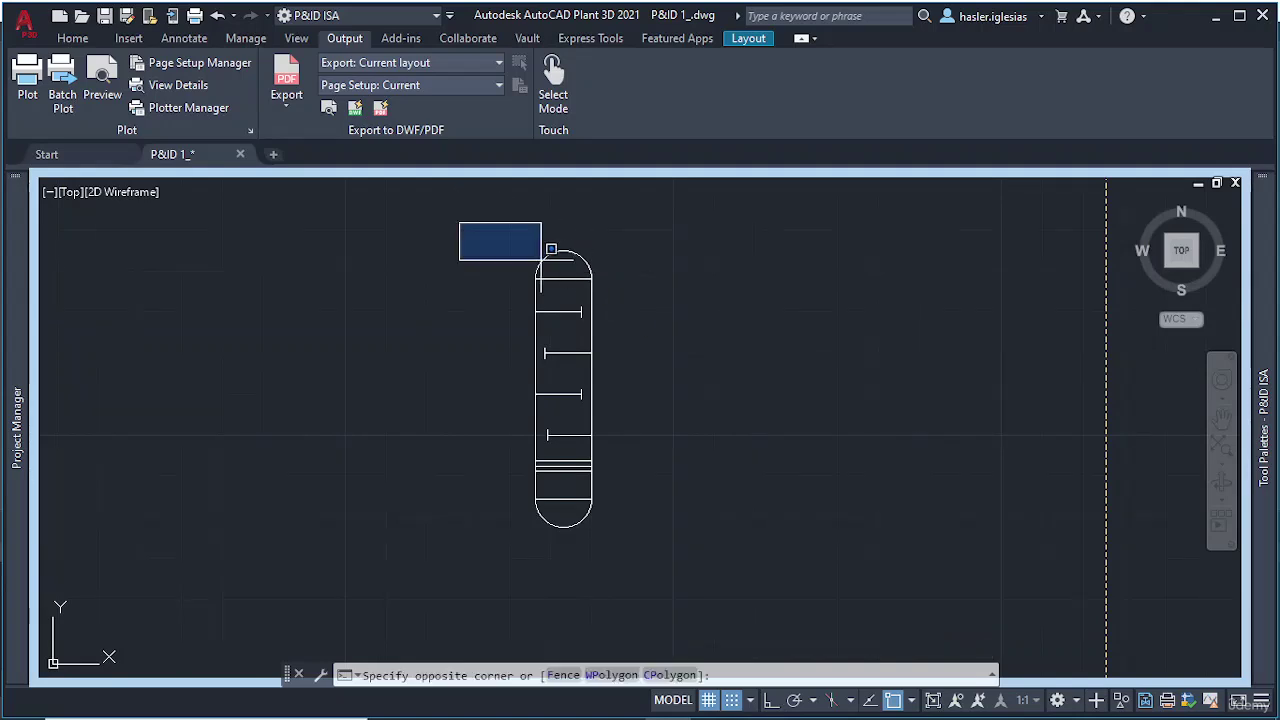
pyautogui.click(661, 561)
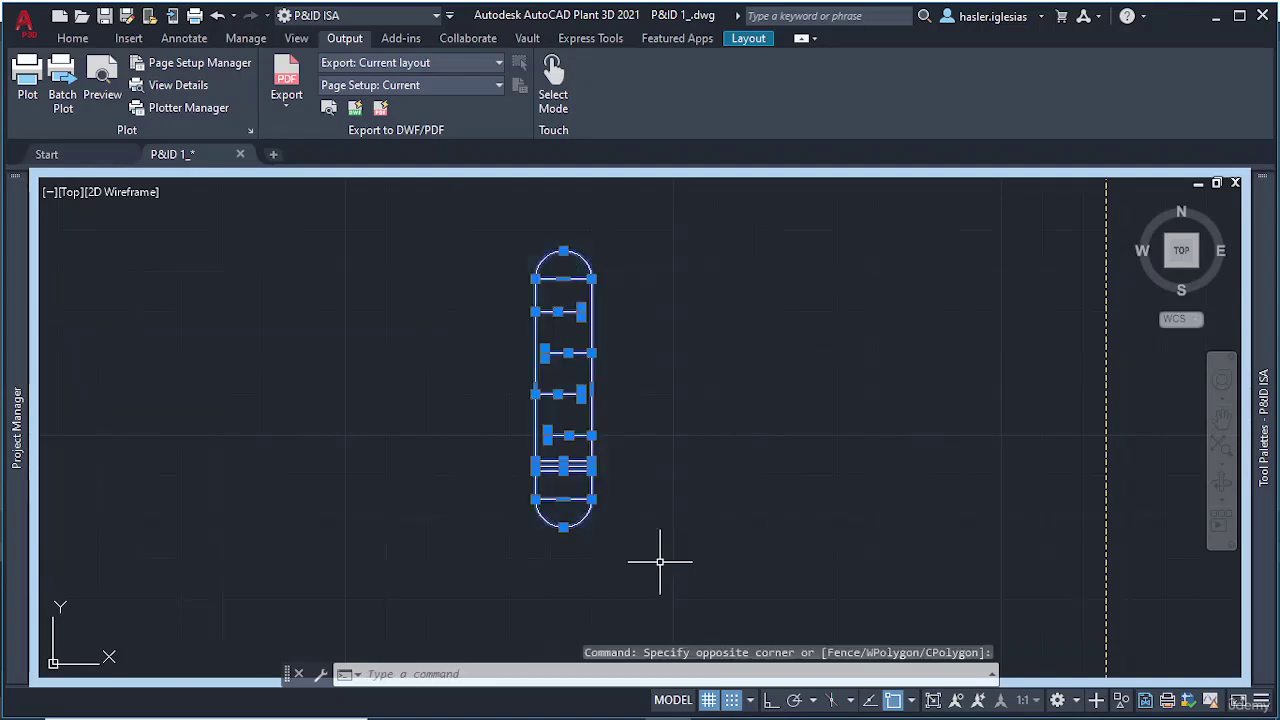
pyautogui.write('BLOCK')
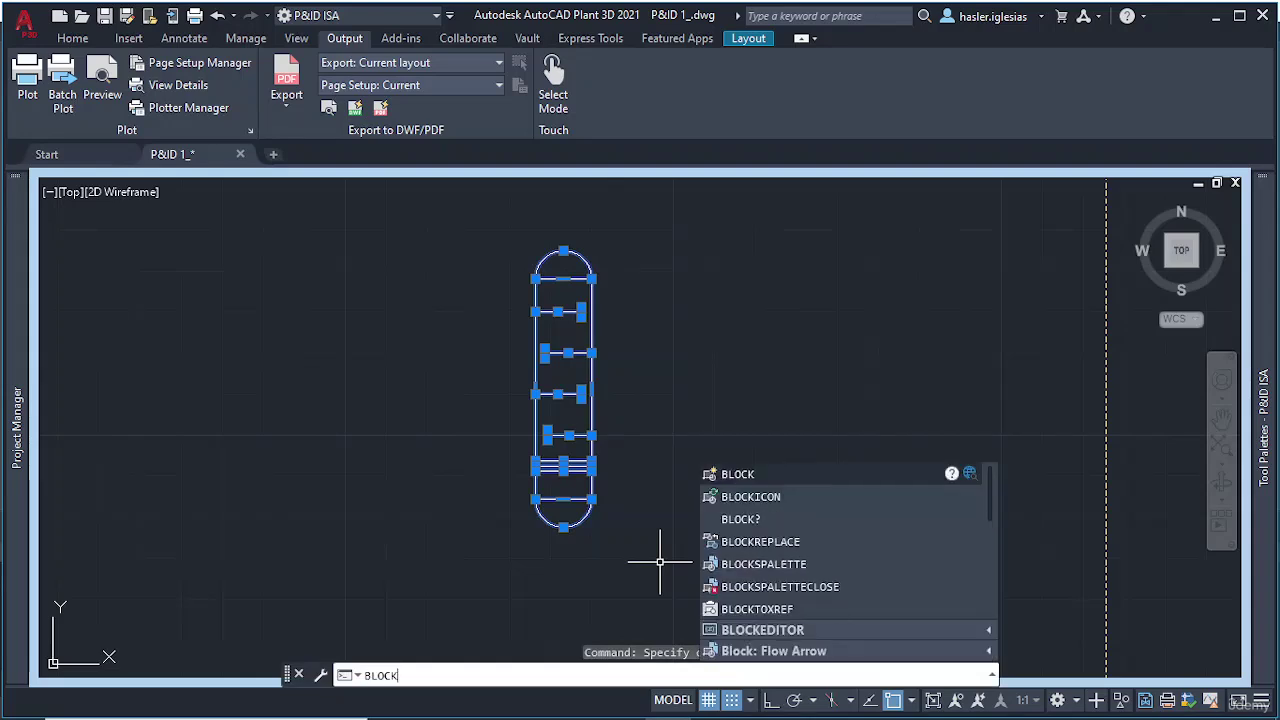
pyautogui.press('Return')
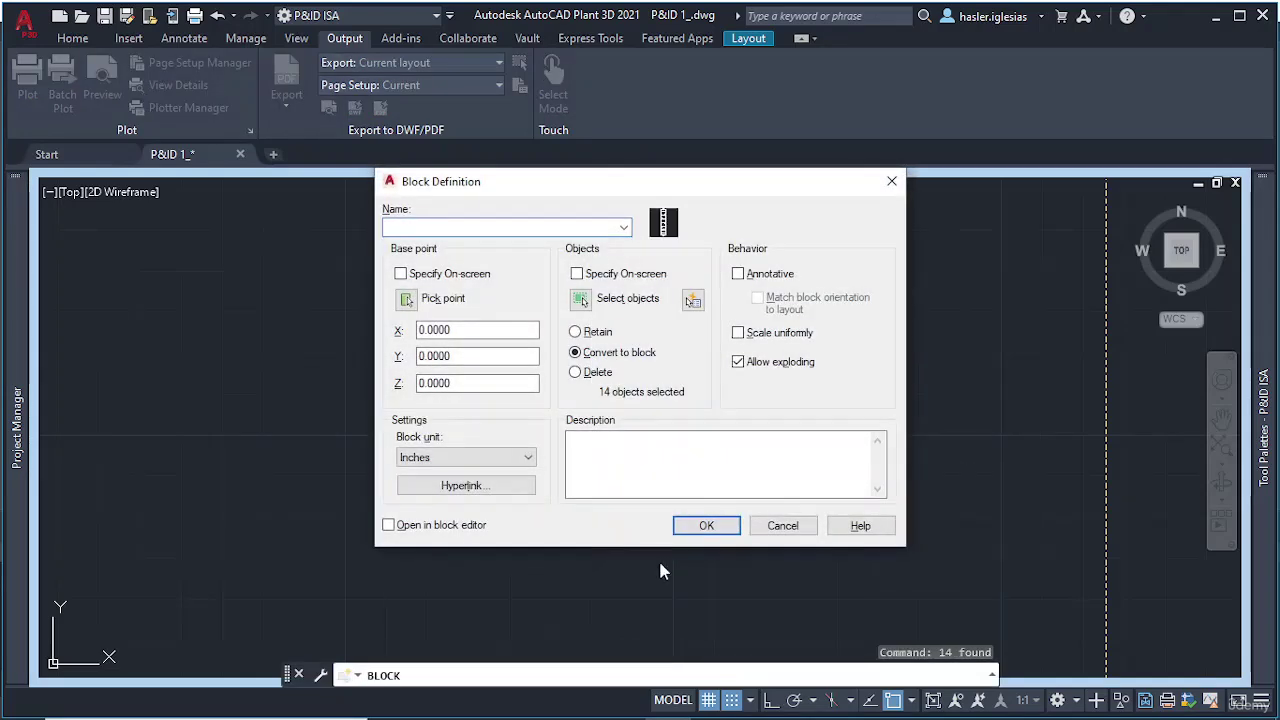
pyautogui.click(407, 300)
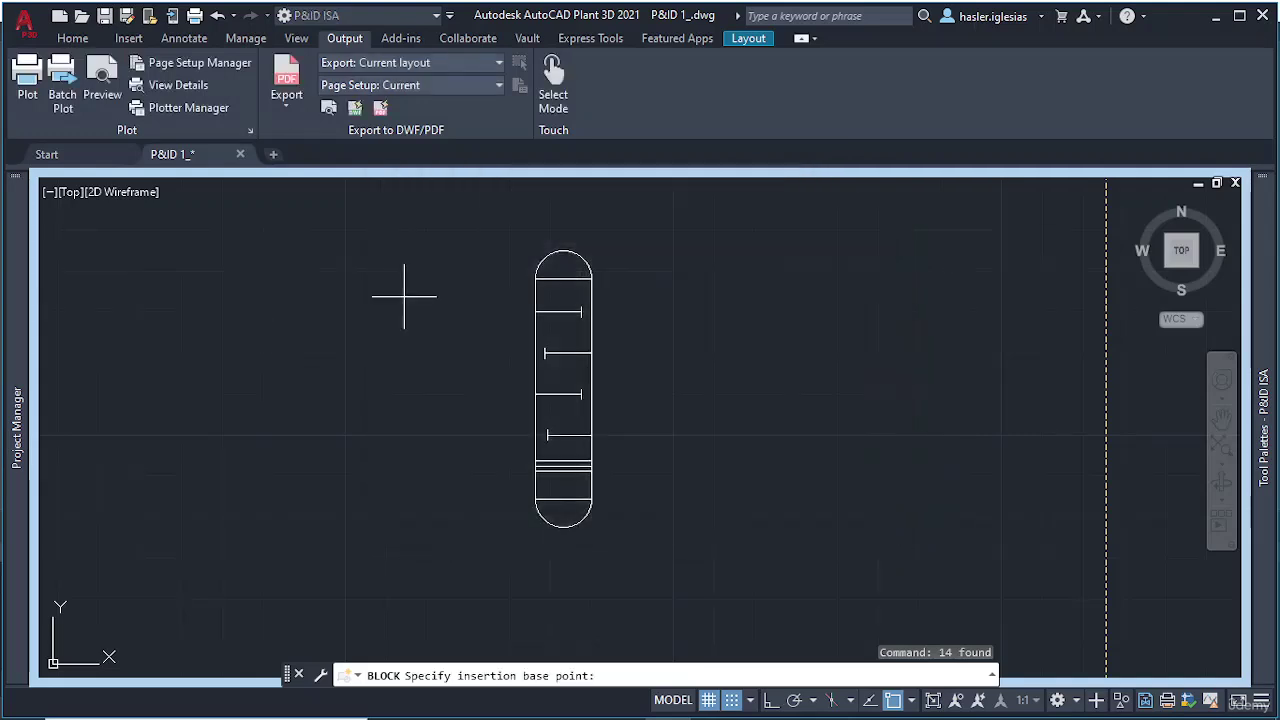
pyautogui.click(535, 499)
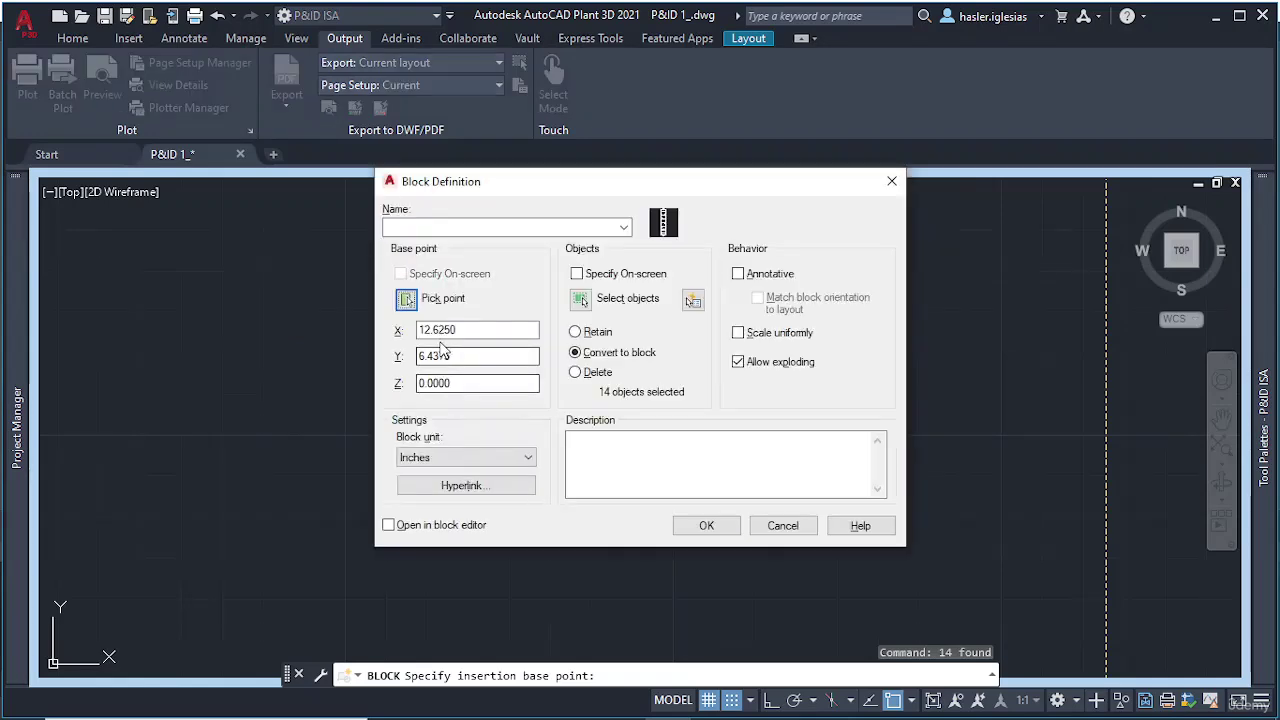
pyautogui.click(507, 226)
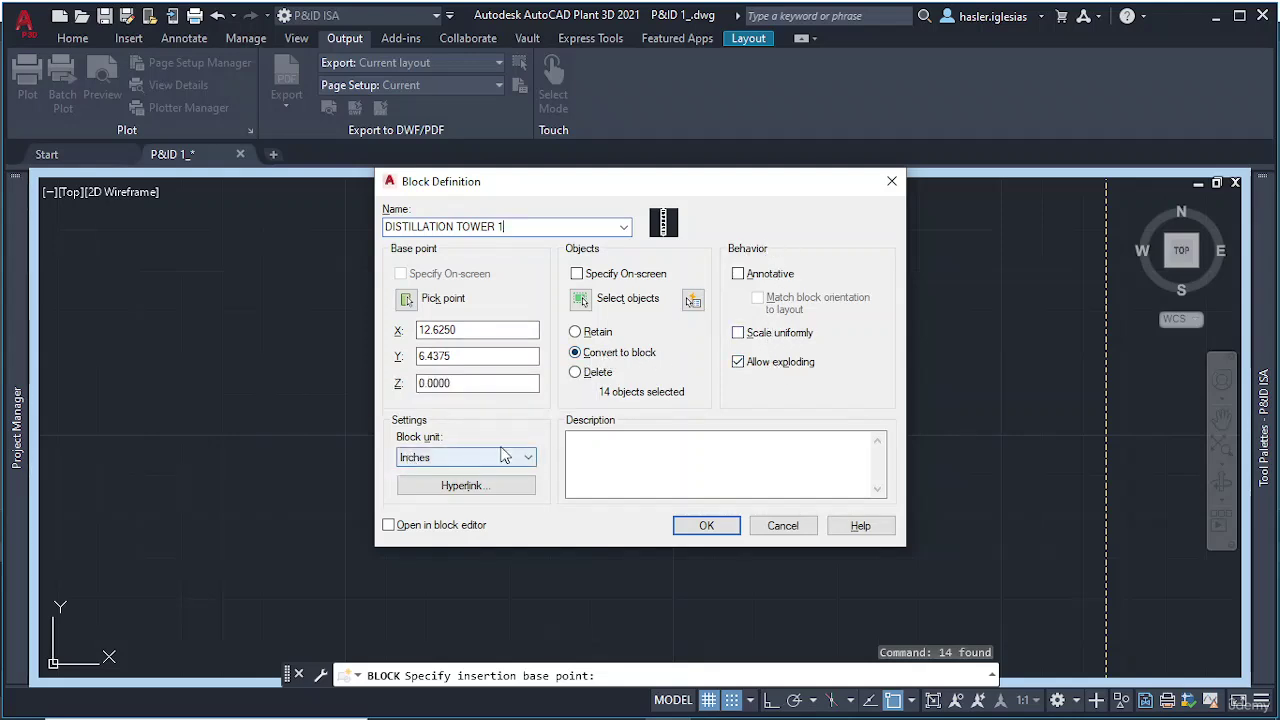
pyautogui.click(714, 527)
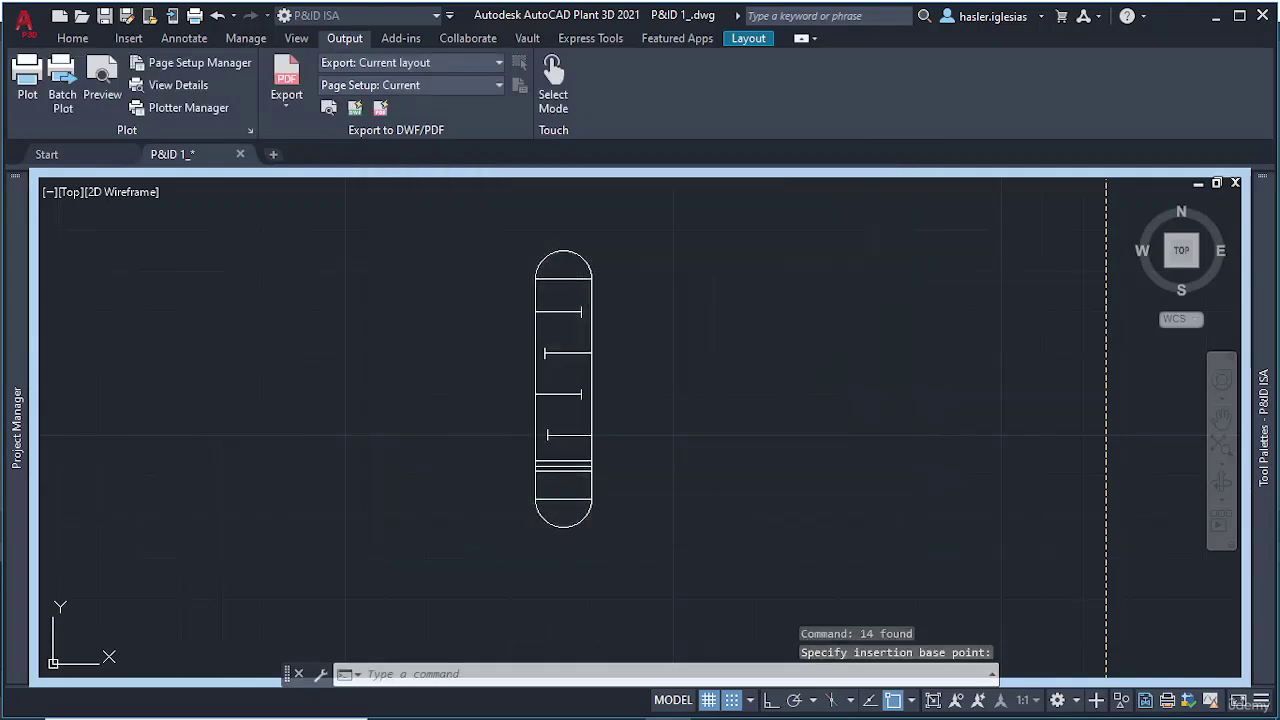
# Step: Convert the tower block to a P&ID object of the Distillation Tower class under Tanks
pyautogui.click(591, 285)
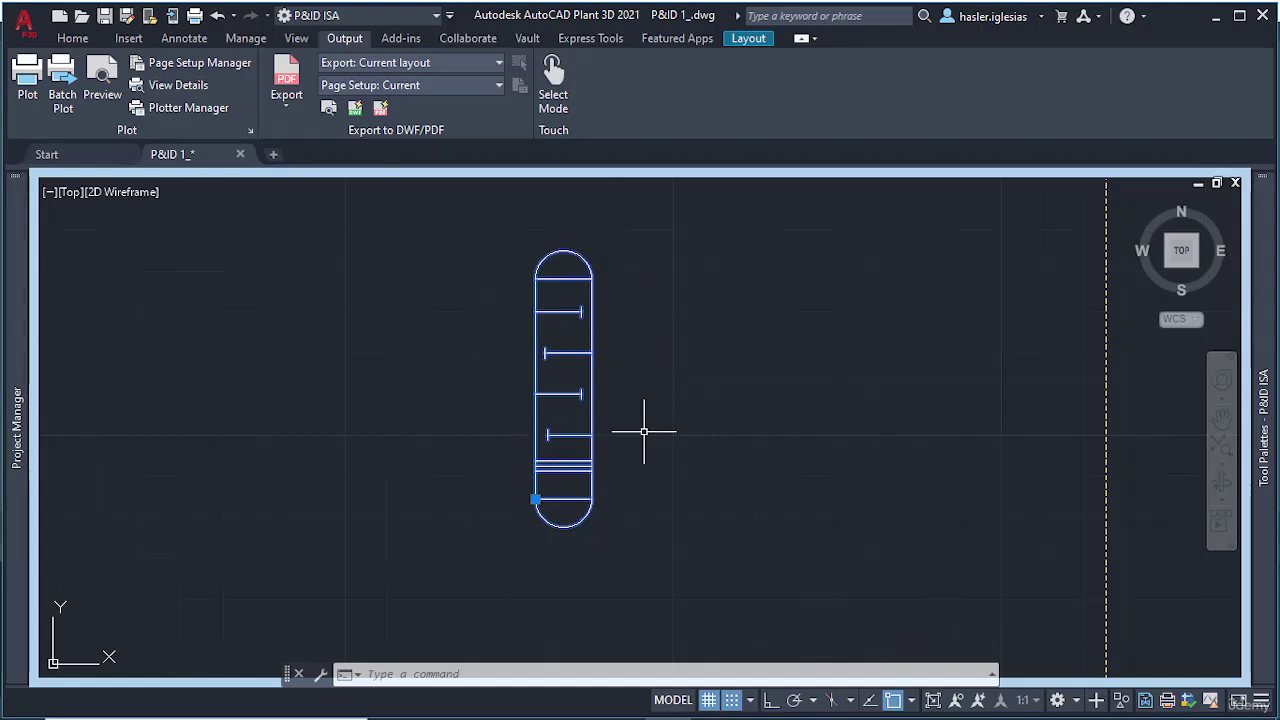
pyautogui.click(88, 41)
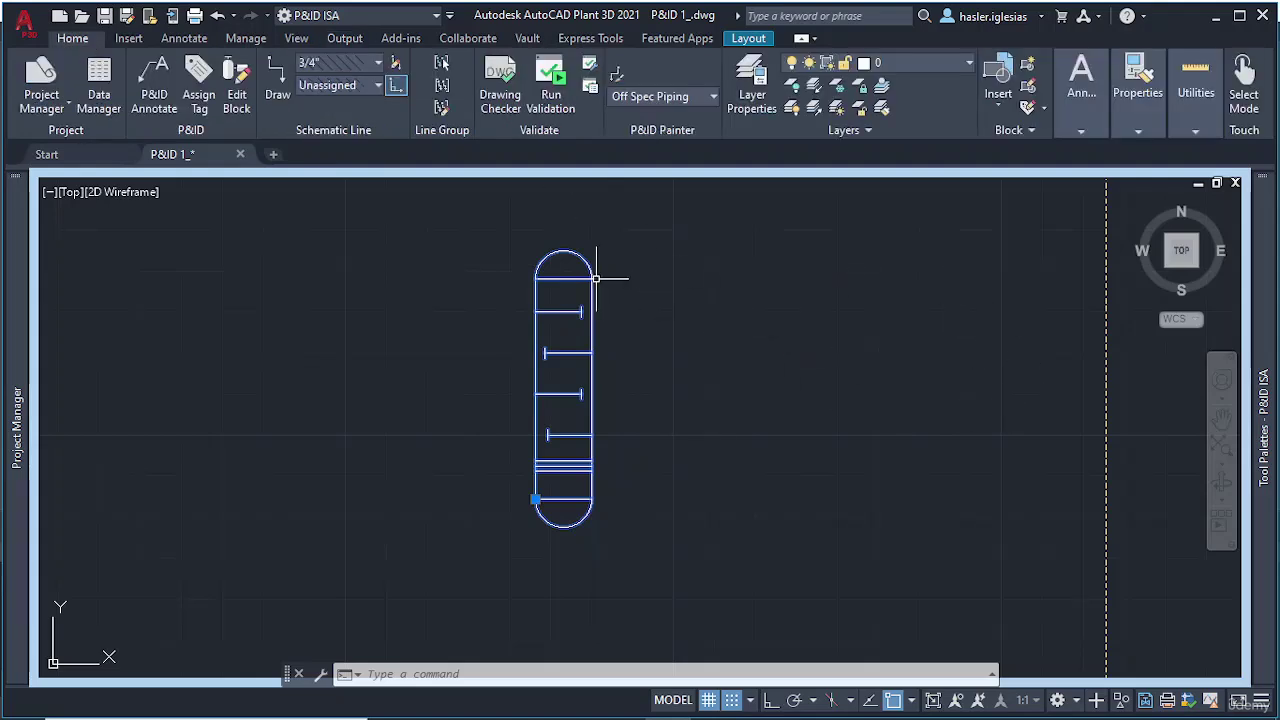
pyautogui.moveTo(590, 278)
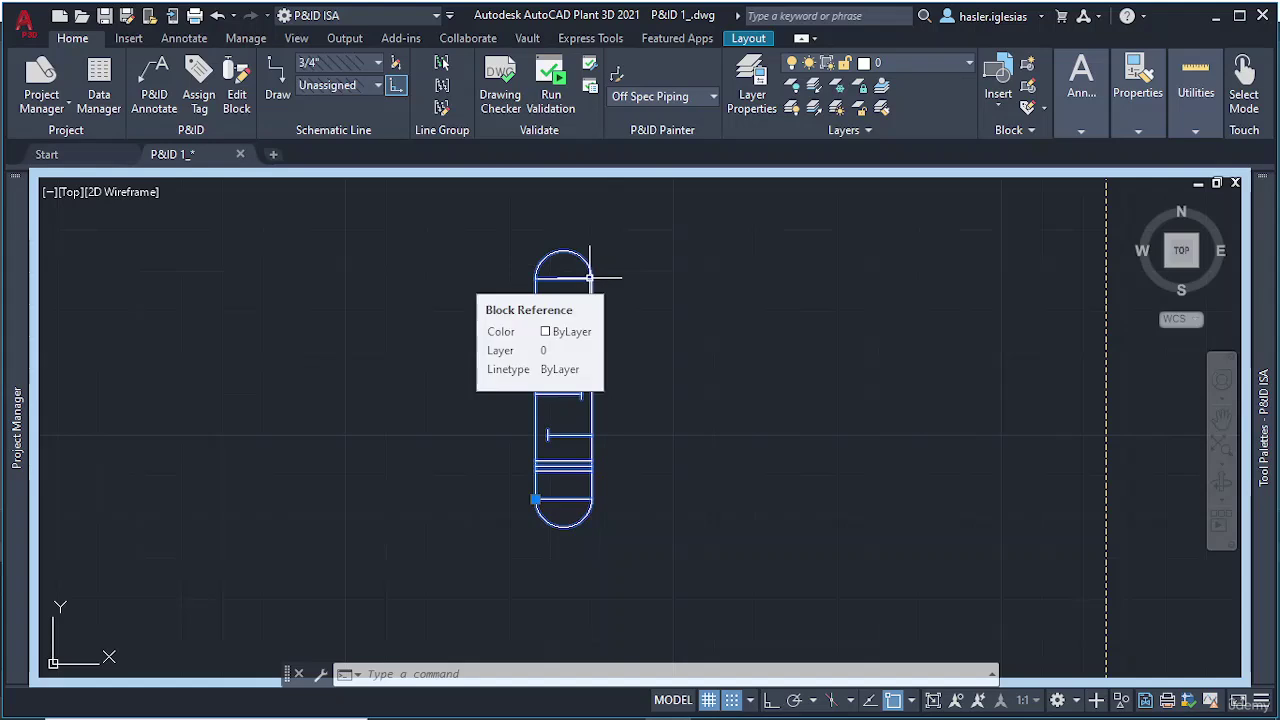
pyautogui.rightClick(590, 278)
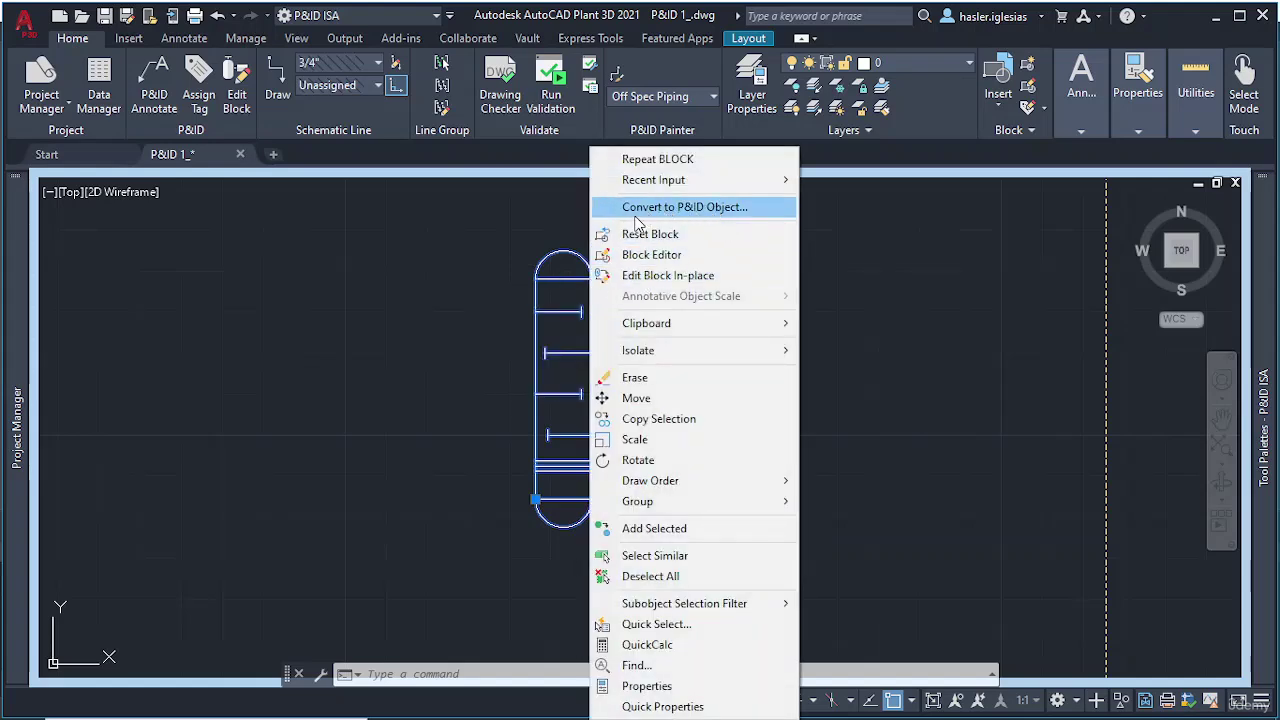
pyautogui.click(737, 210)
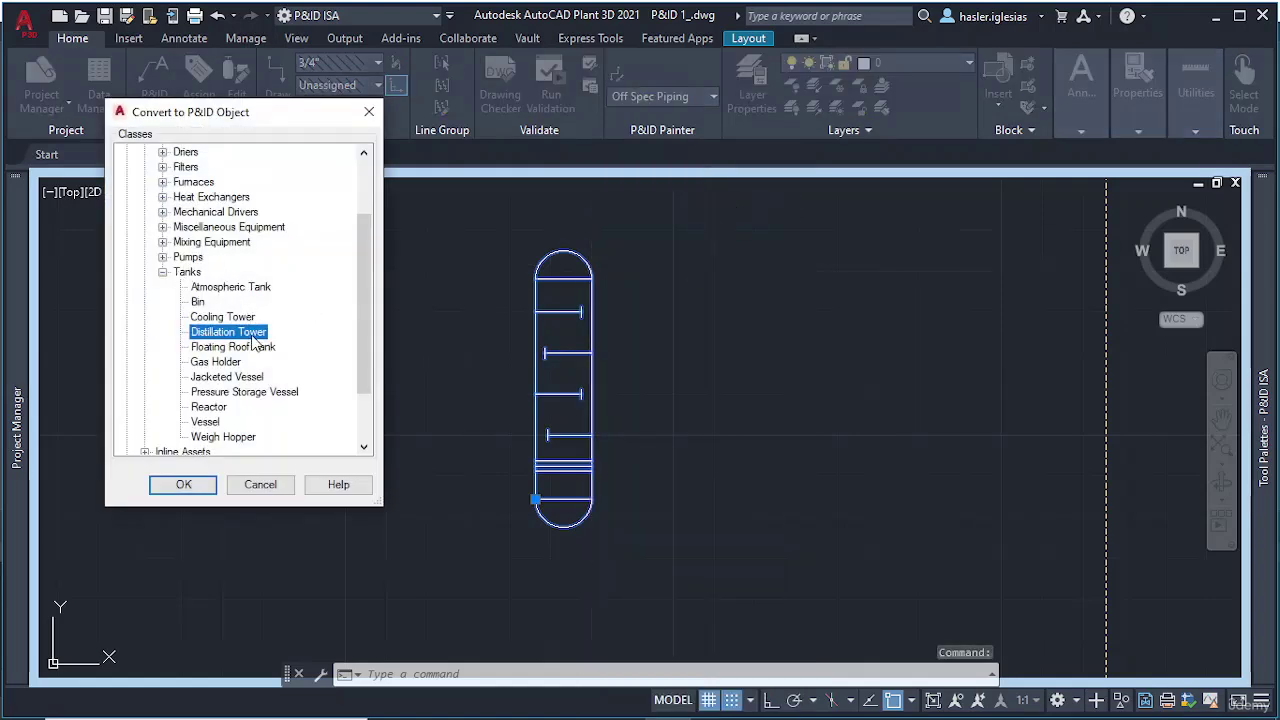
pyautogui.click(180, 484)
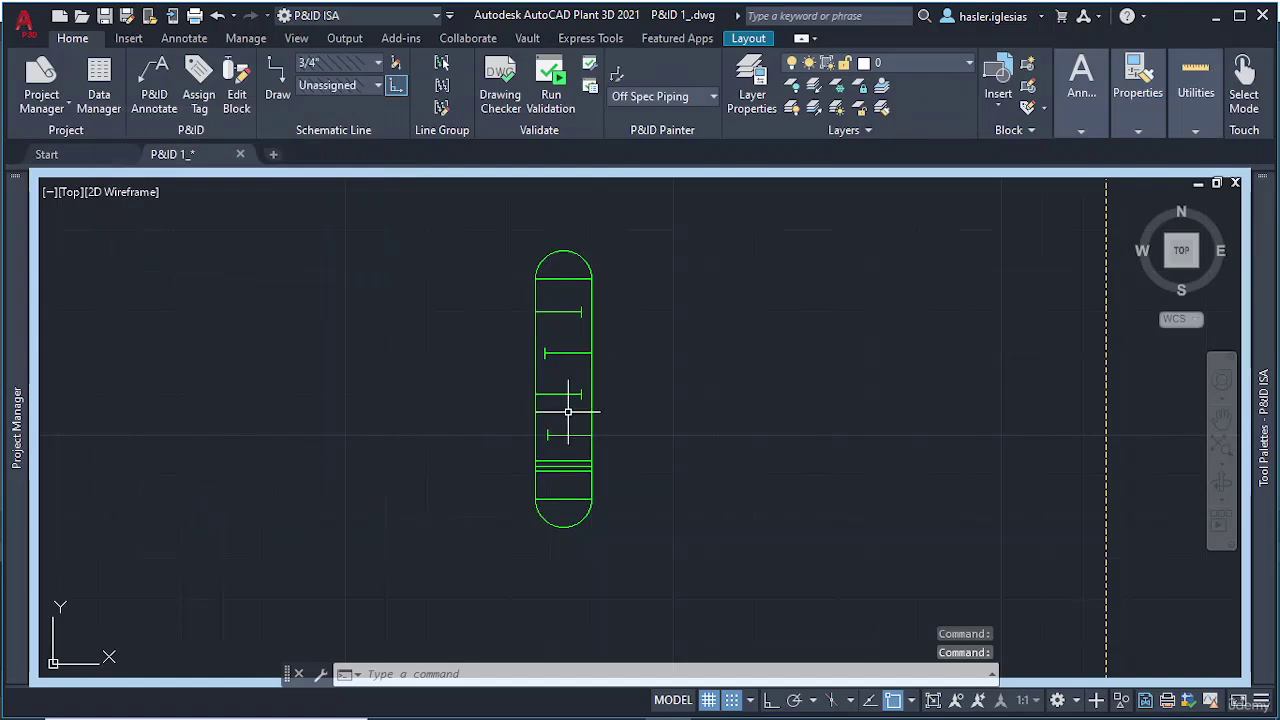
# Step: View the tower on the layout sheet in paper space, return to model space and maximize the viewport
pyautogui.scroll(-3, 630, 378)
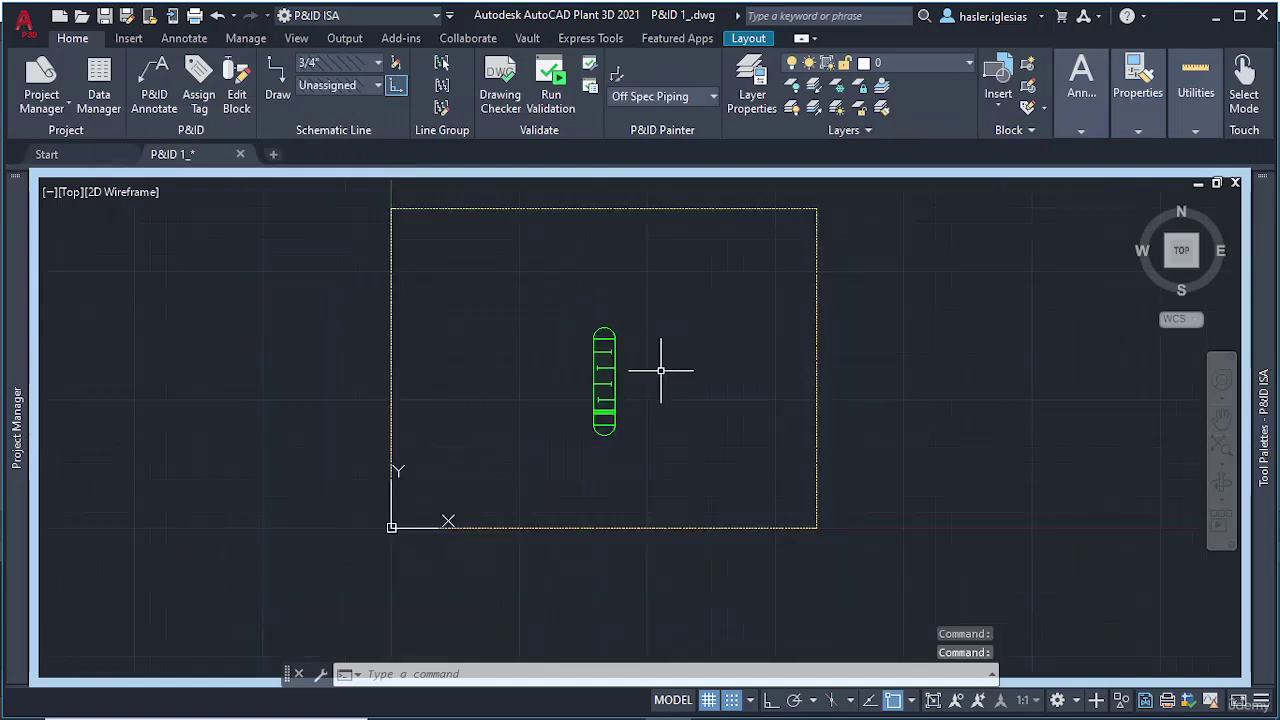
pyautogui.scroll(3, 623, 380)
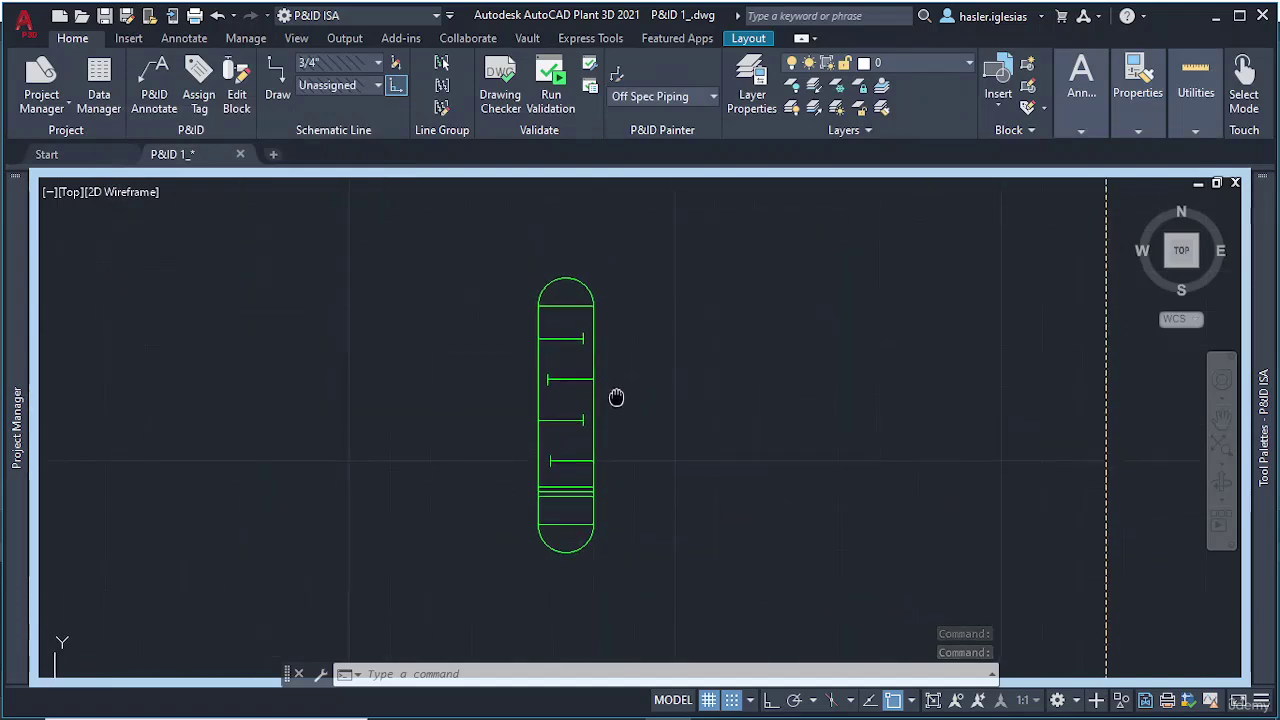
pyautogui.scroll(2, 620, 397)
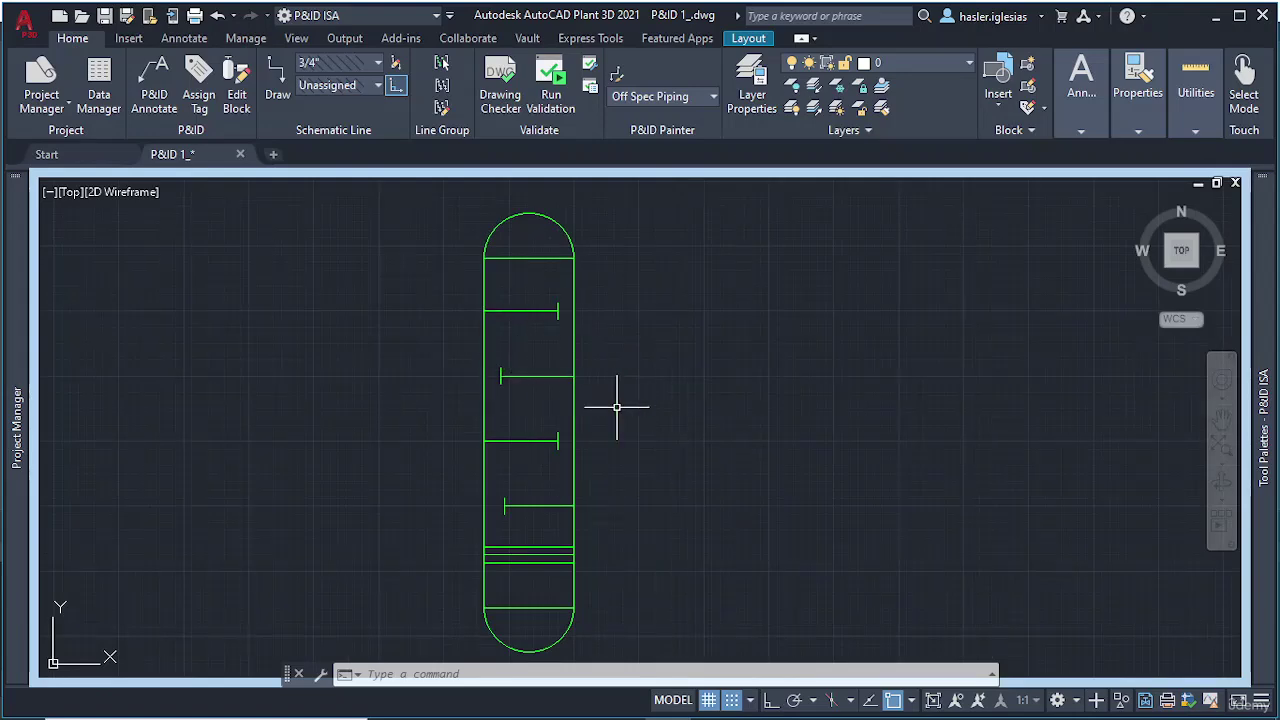
pyautogui.scroll(-2, 622, 400)
pyautogui.click(672, 700)
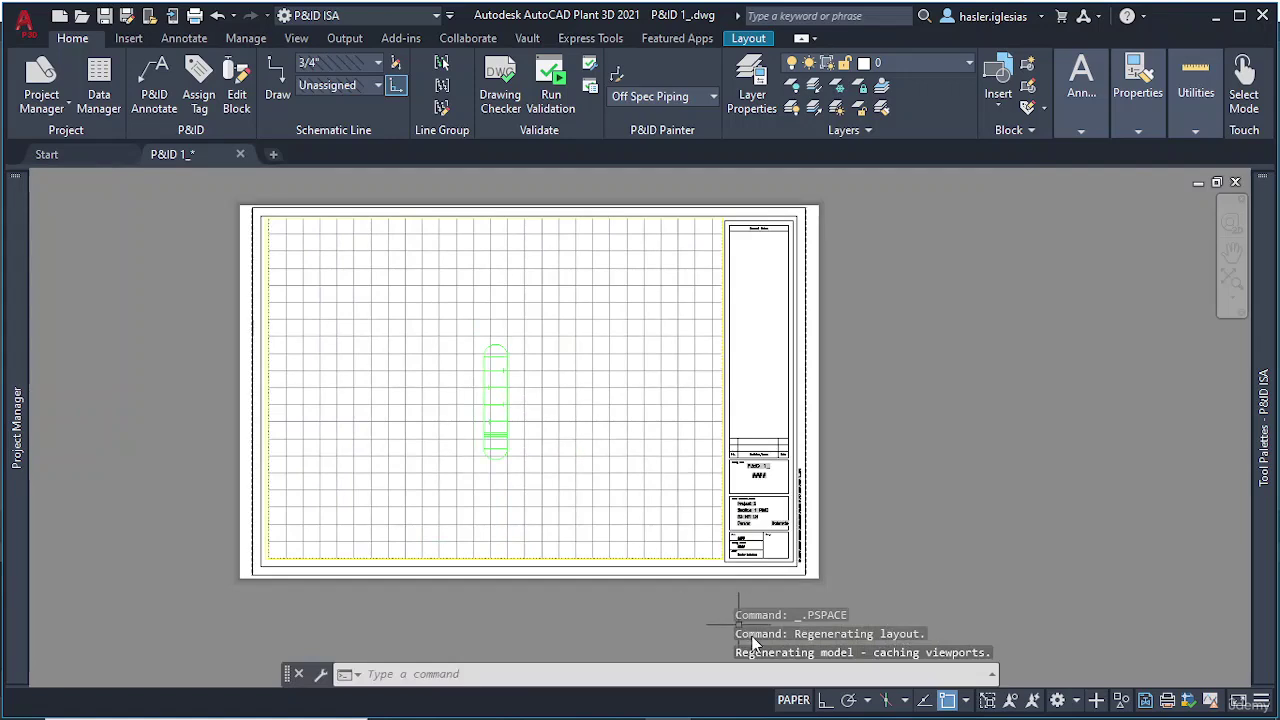
pyautogui.click(794, 700)
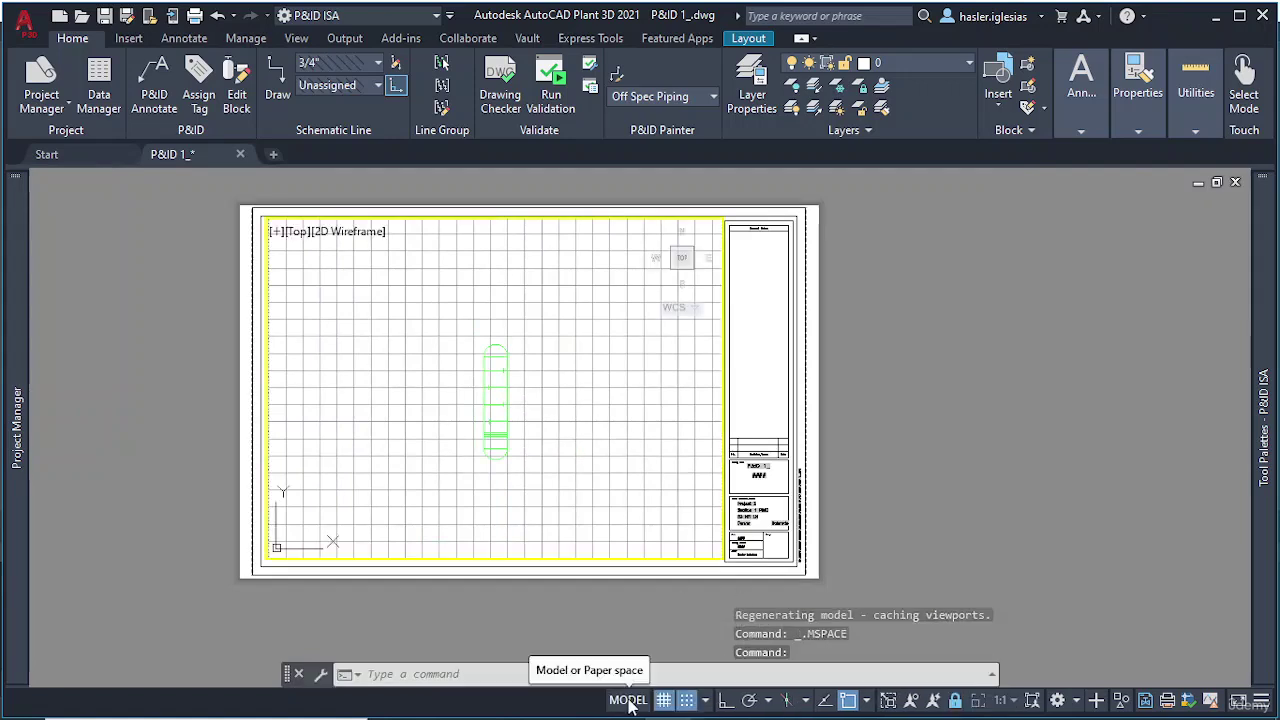
pyautogui.click(275, 231)
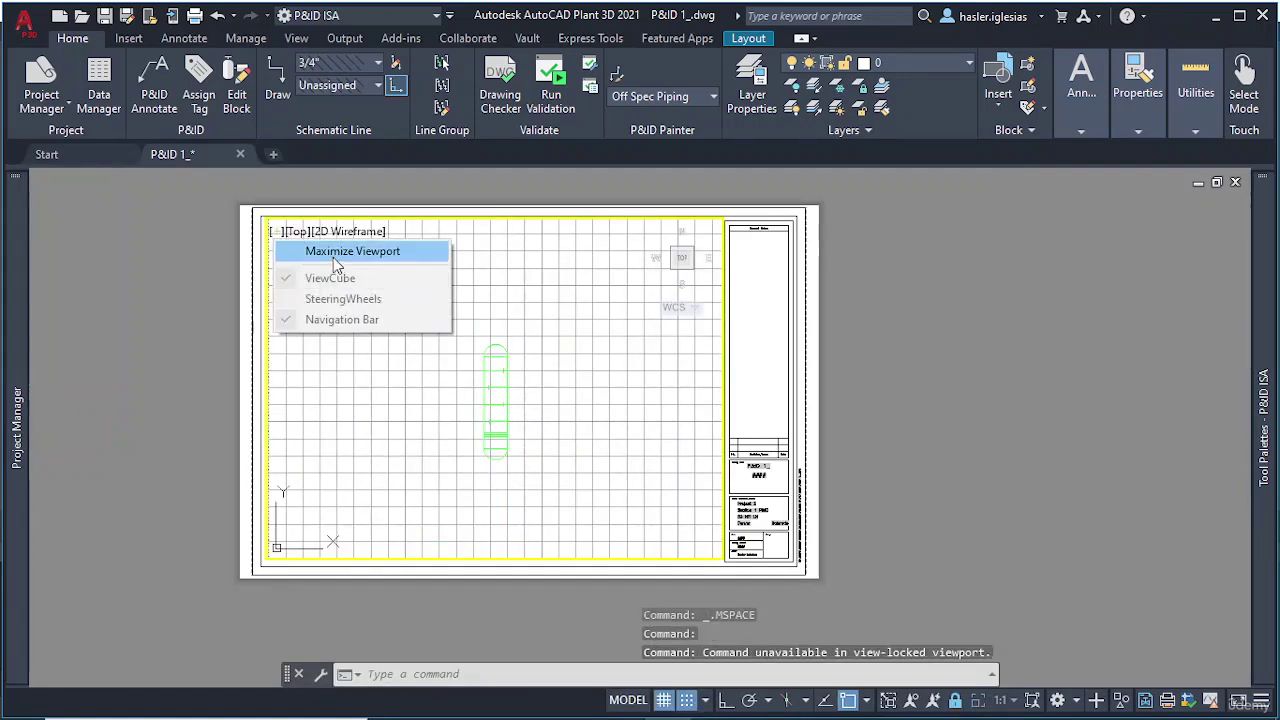
pyautogui.click(330, 252)
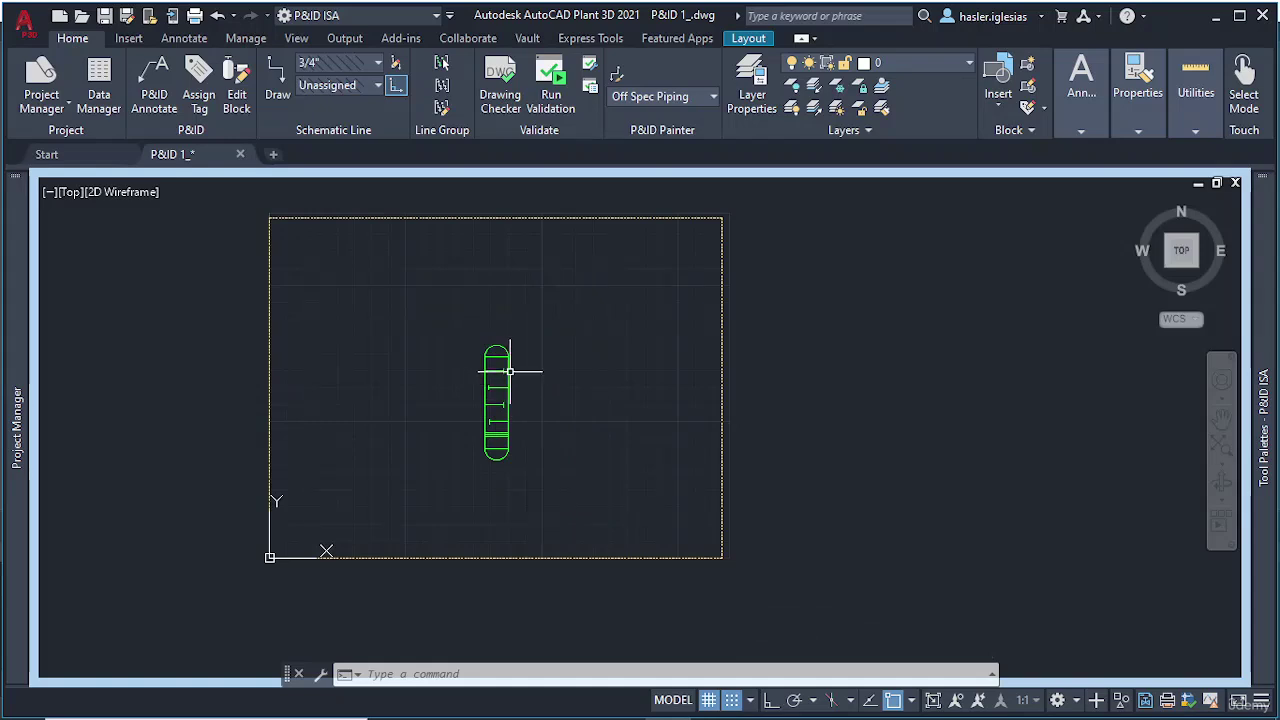
# Step: Open the distillation tower's properties and review its available layers and P&ID data
pyautogui.click(509, 371)
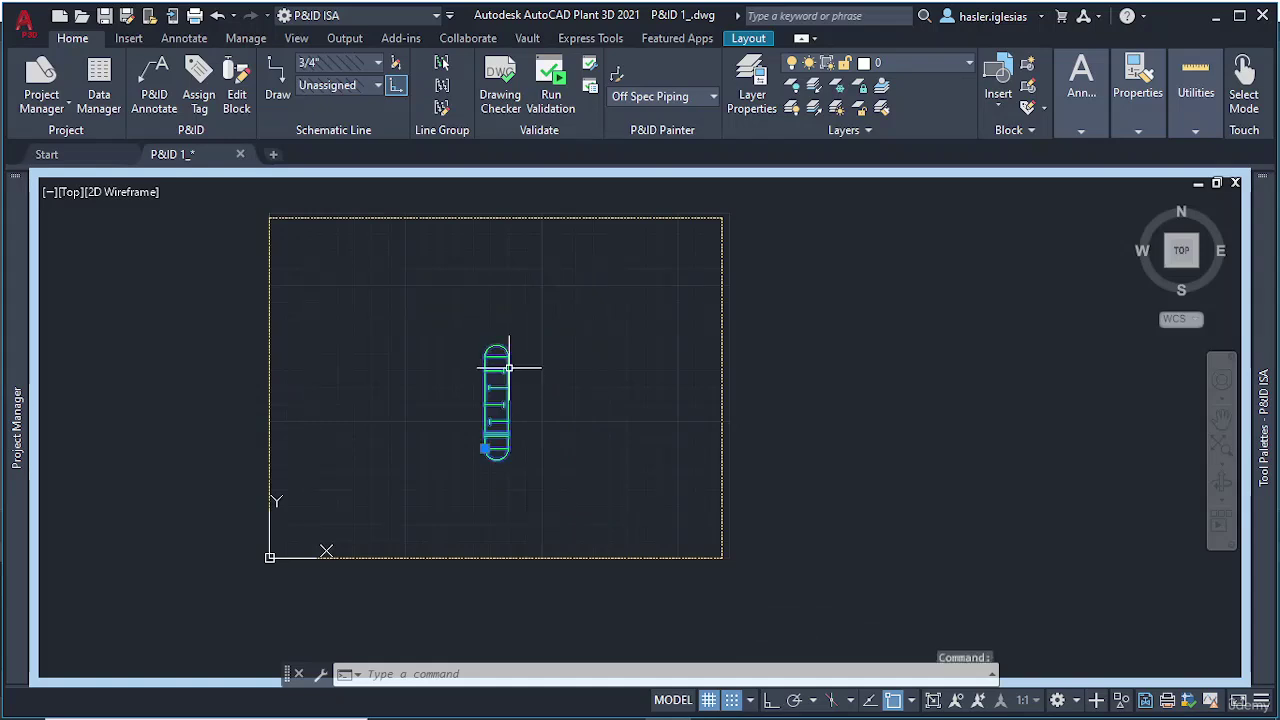
pyautogui.rightClick(511, 373)
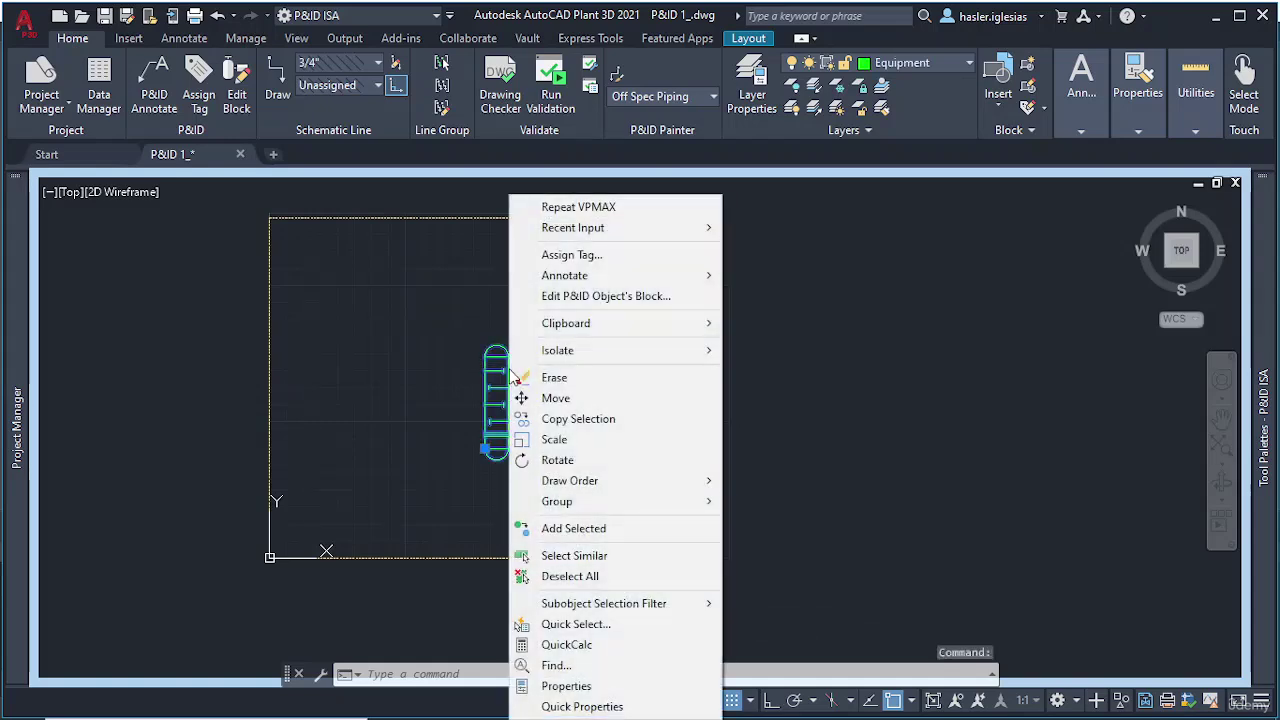
pyautogui.click(566, 686)
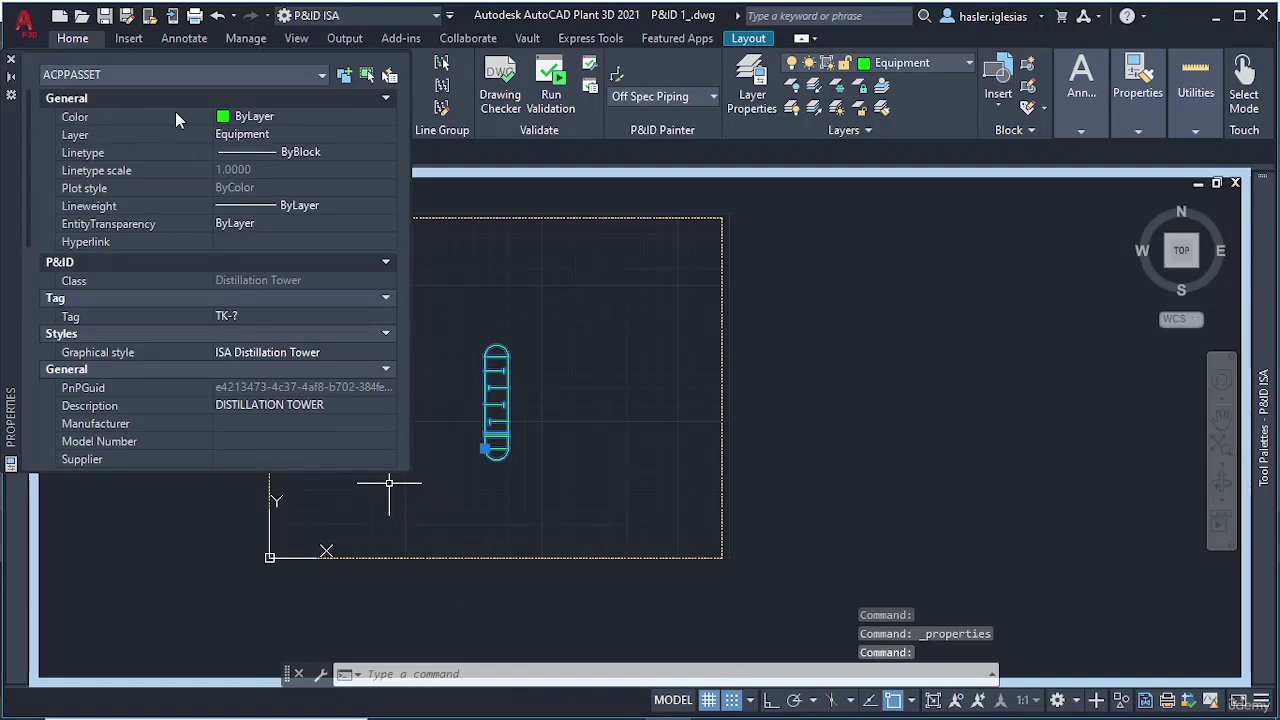
pyautogui.click(282, 136)
pyautogui.click(389, 137)
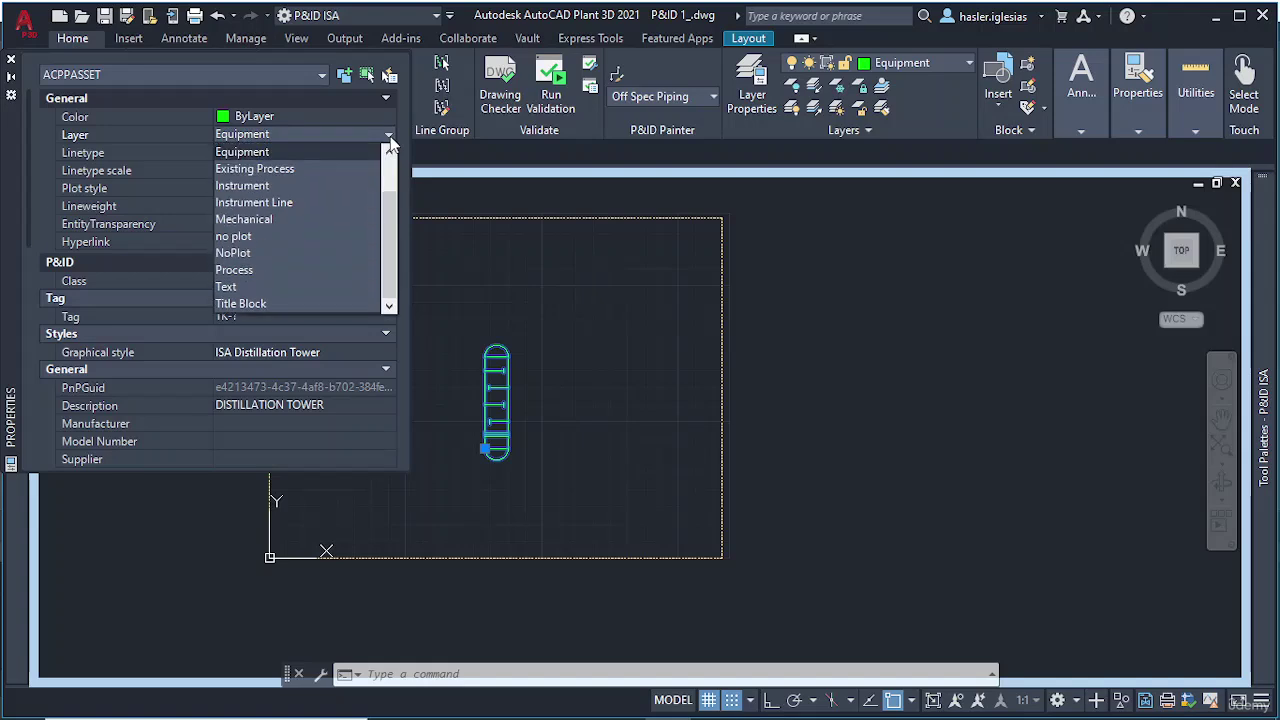
pyautogui.click(389, 138)
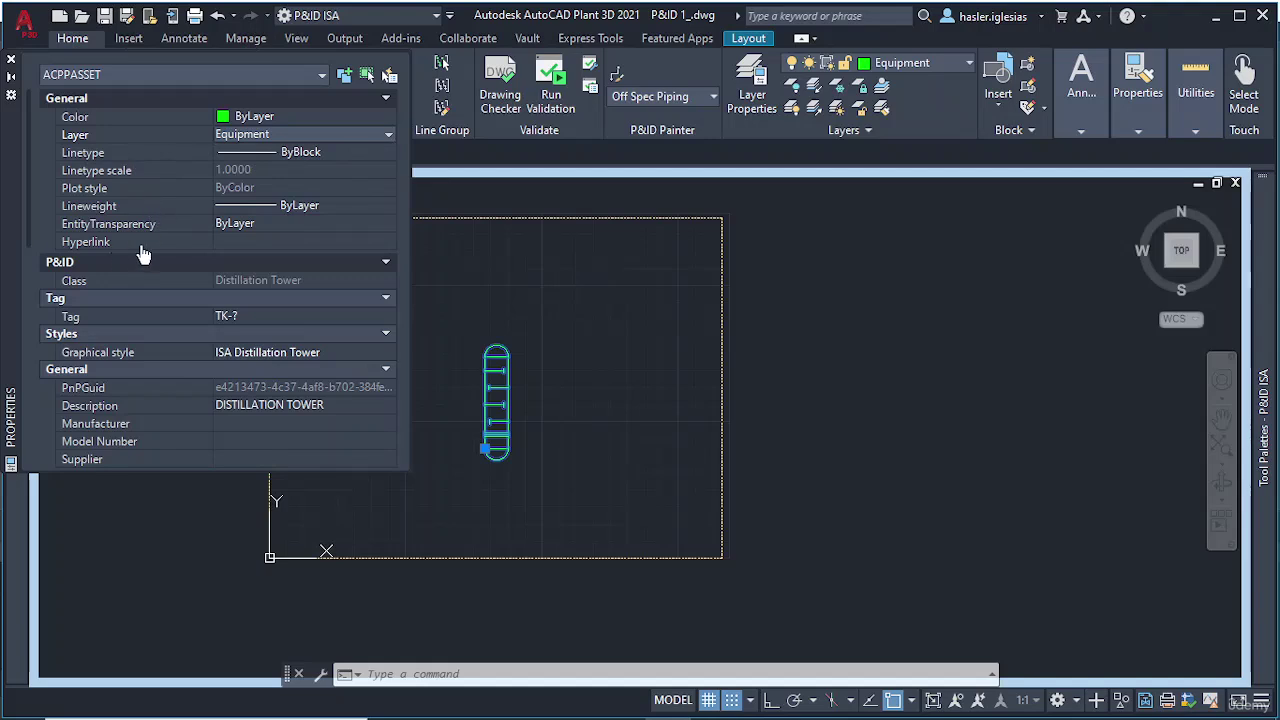
pyautogui.scroll(-2, 175, 295)
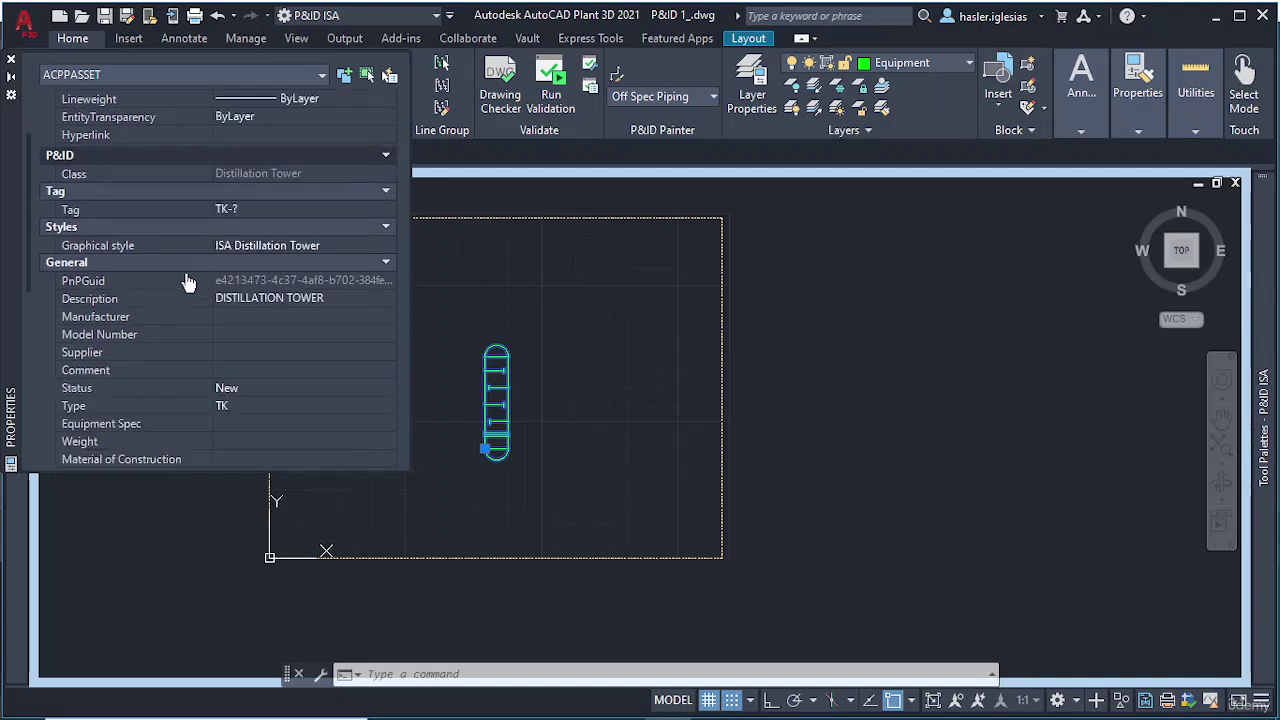
# Step: Open tag assignment for the tower and set the type to T - Towers/Columns and the number to 001
pyautogui.click(242, 208)
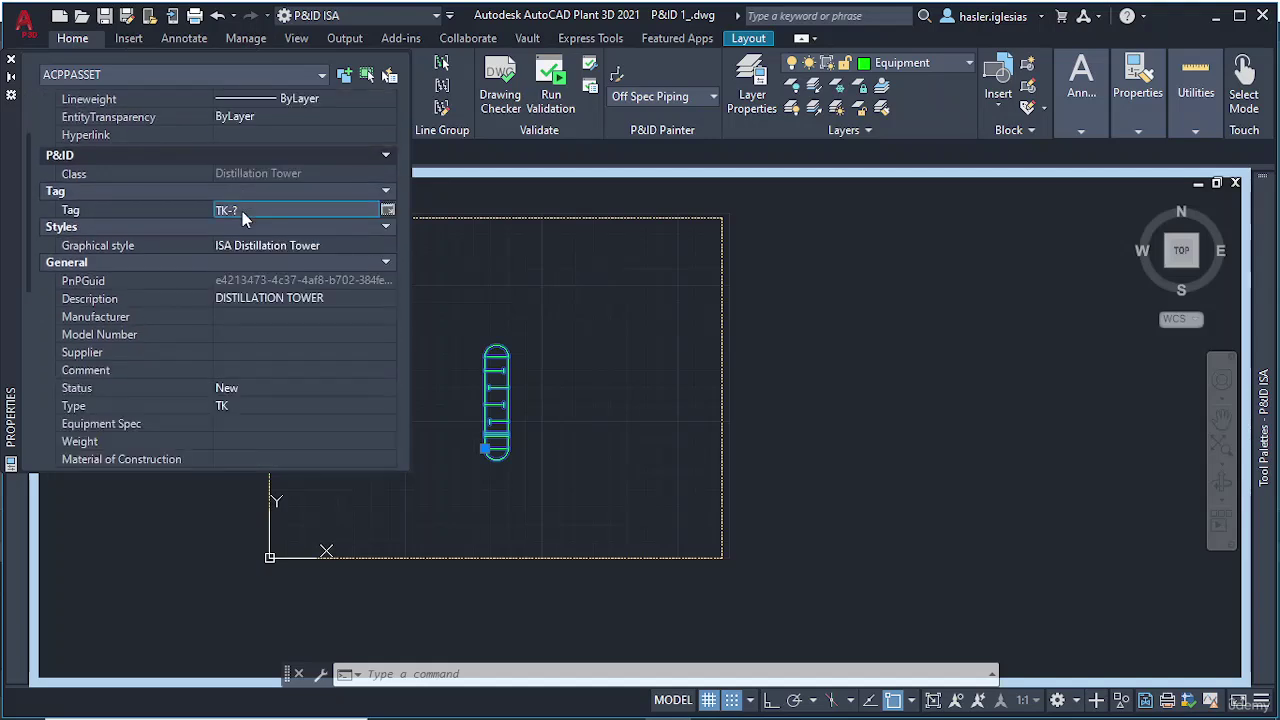
pyautogui.click(387, 210)
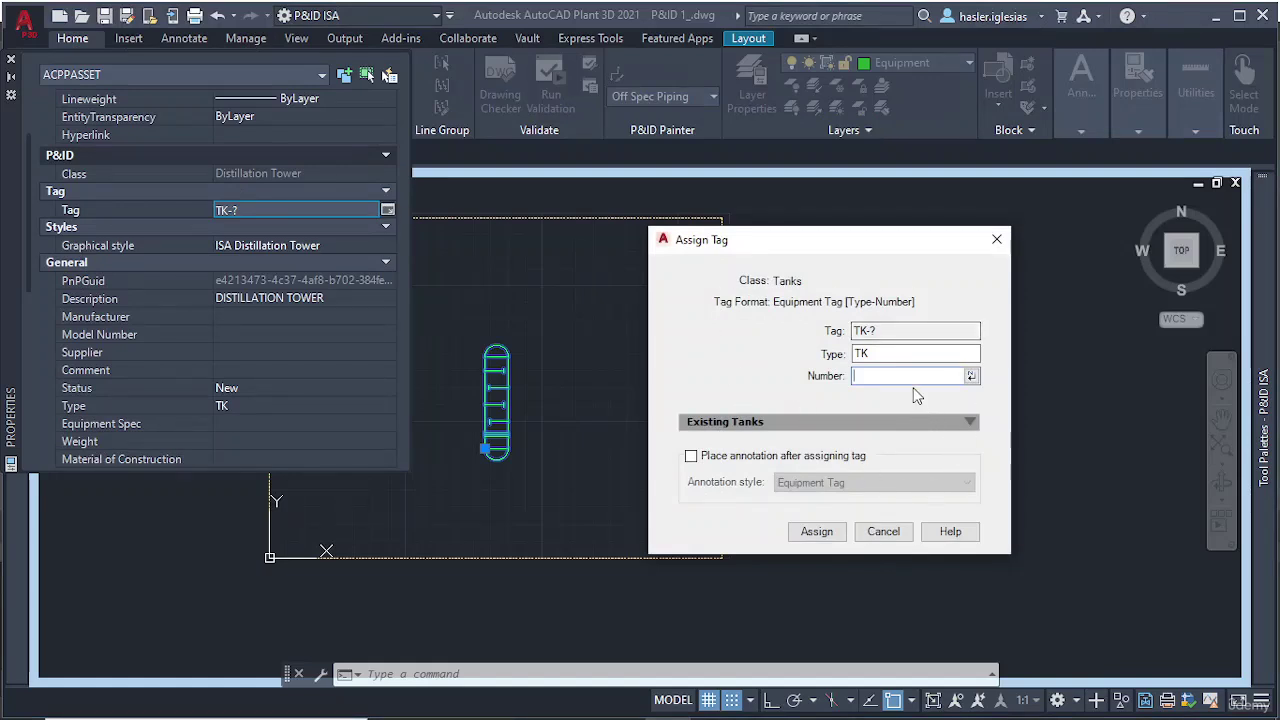
pyautogui.click(905, 353)
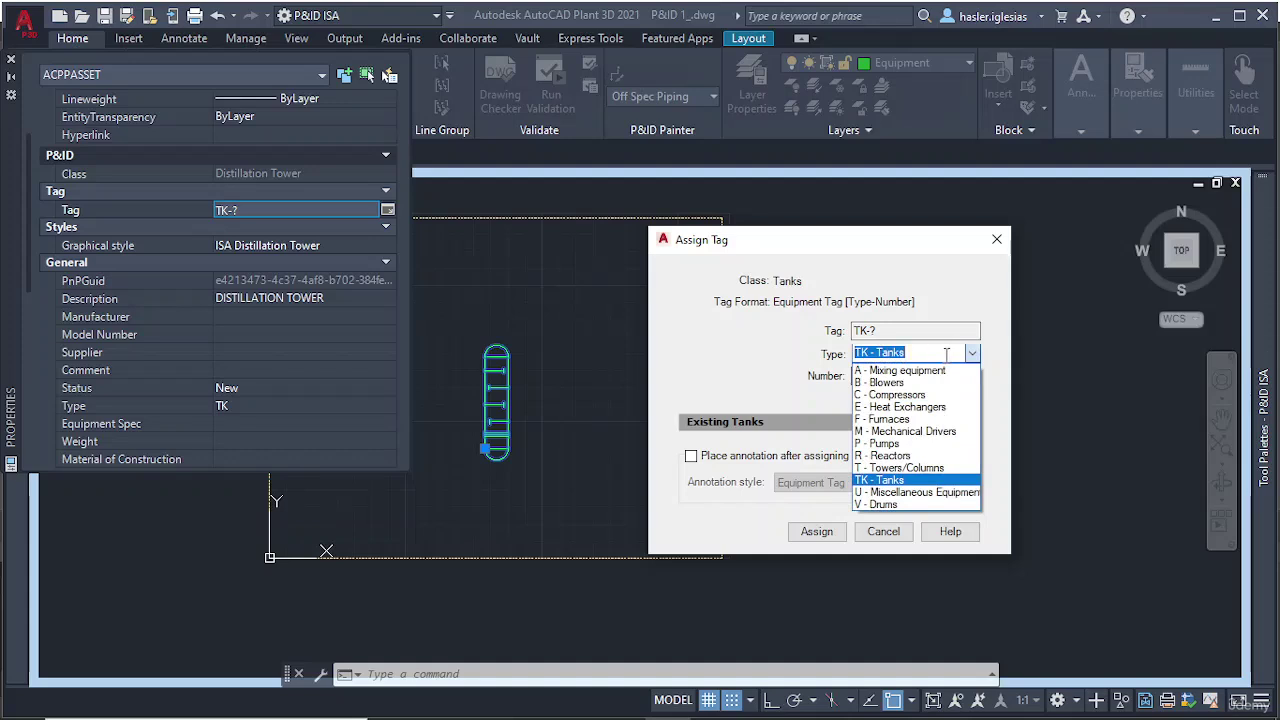
pyautogui.click(898, 467)
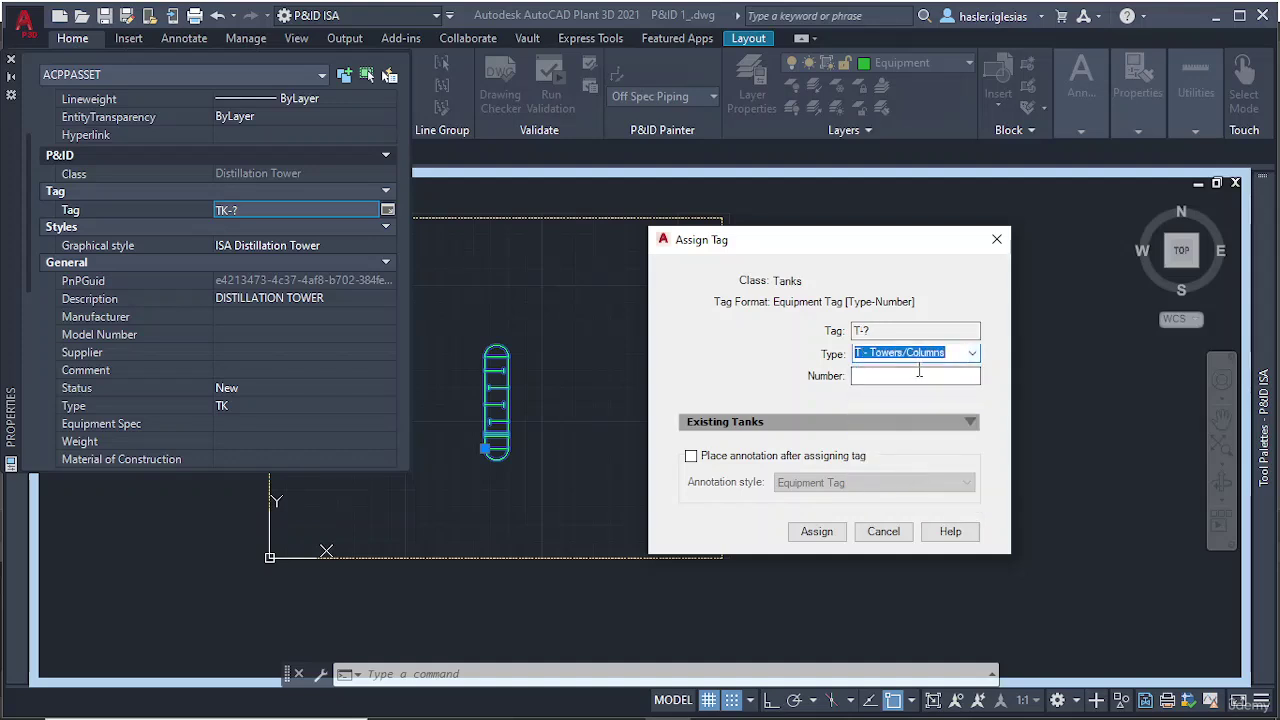
pyautogui.click(898, 382)
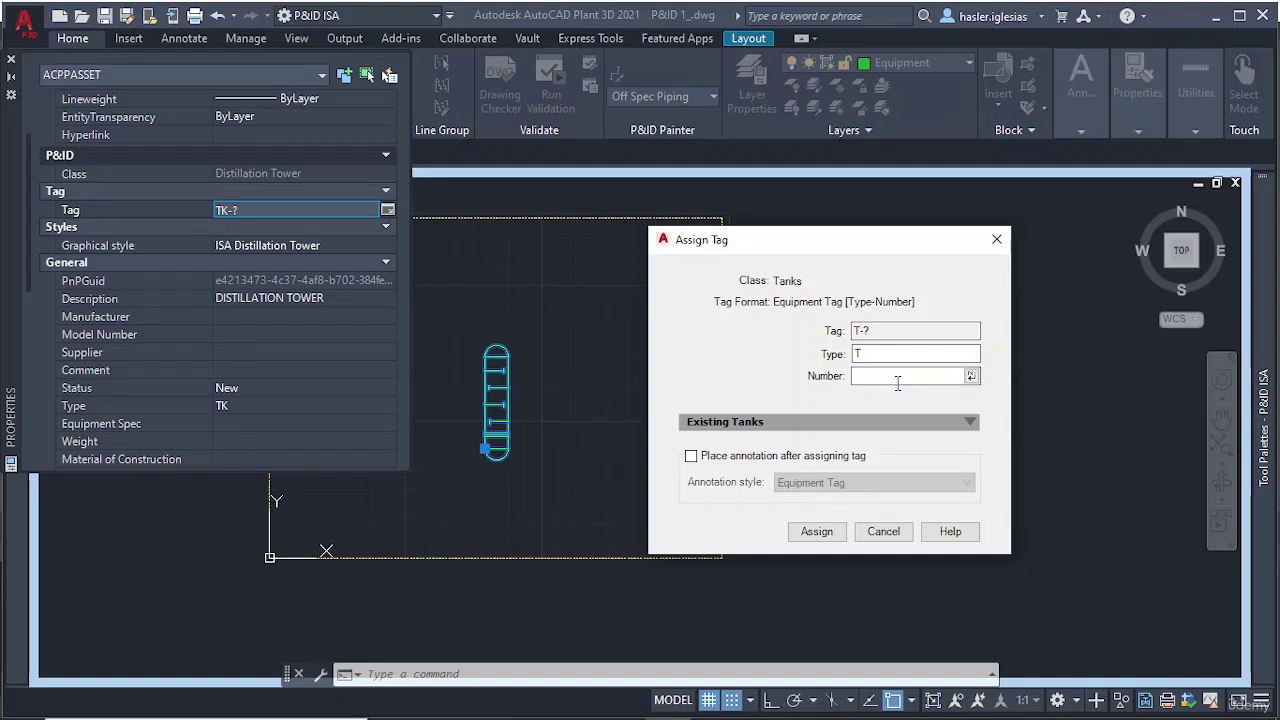
pyautogui.write('001')
# Step: Assign the tag with an Equipment Tag style annotation and place it just left of the tower, level with the triple lines
pyautogui.click(692, 458)
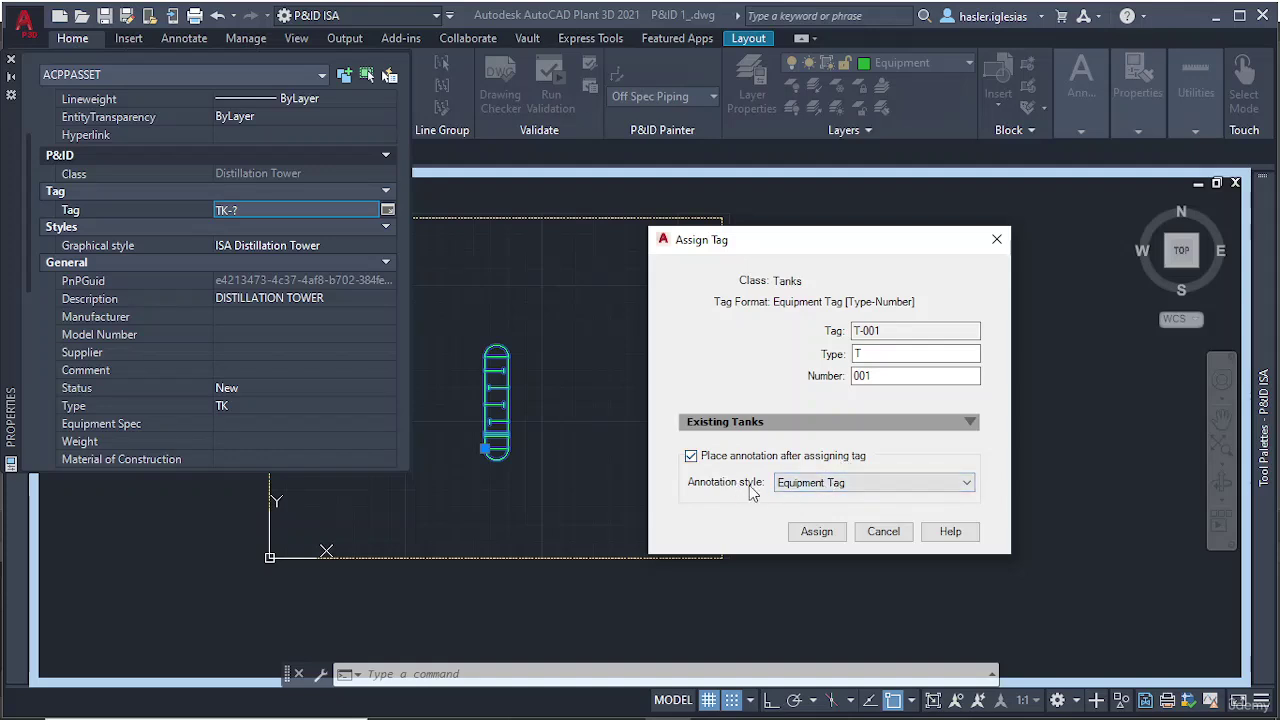
pyautogui.click(780, 483)
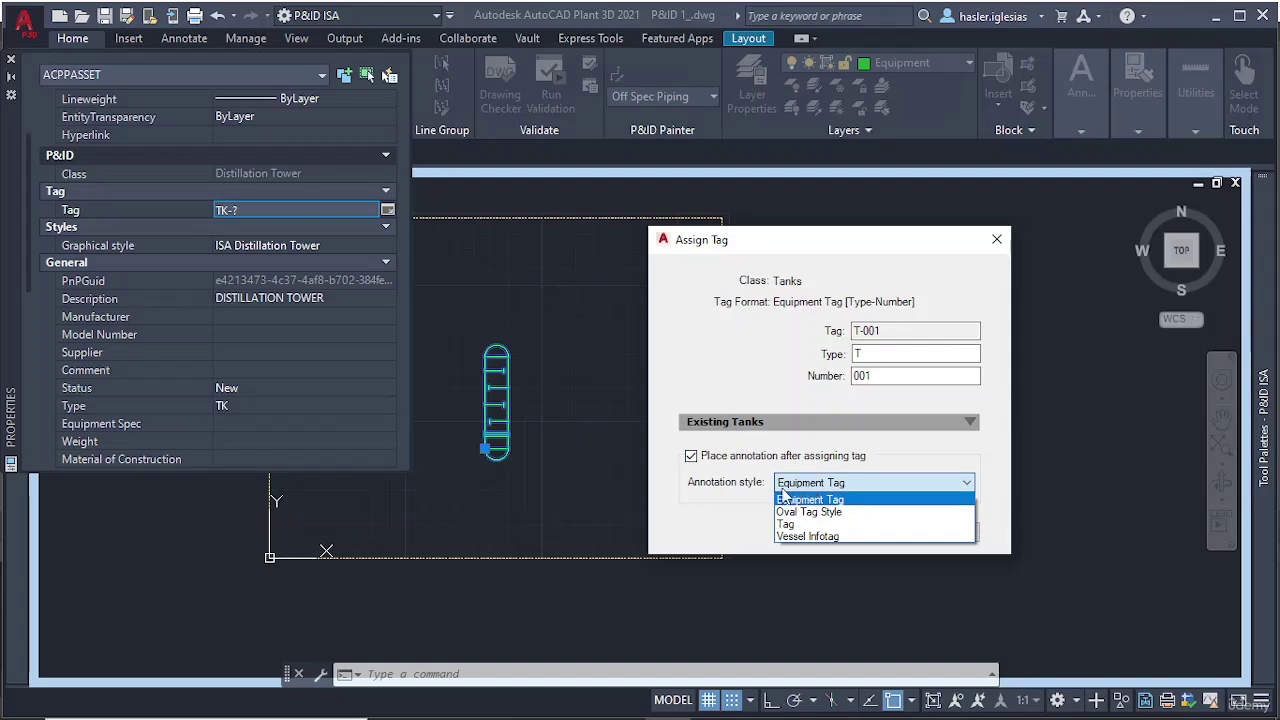
pyautogui.click(827, 500)
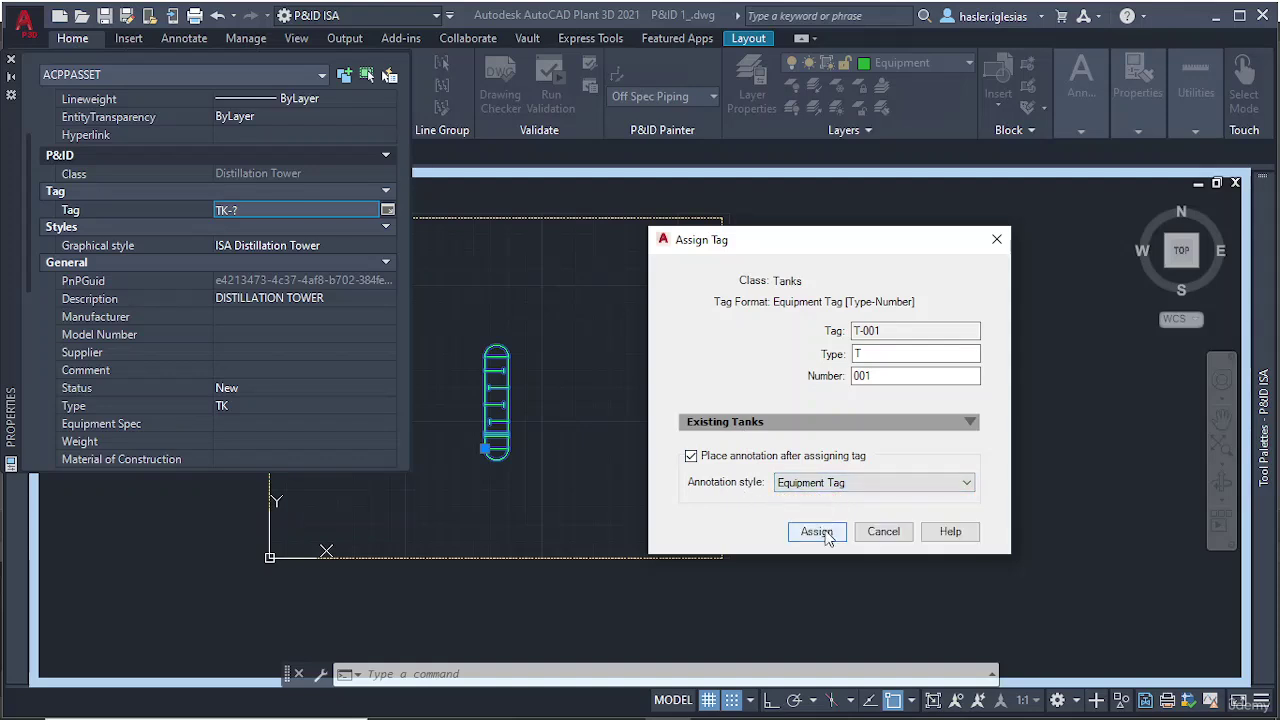
pyautogui.click(818, 533)
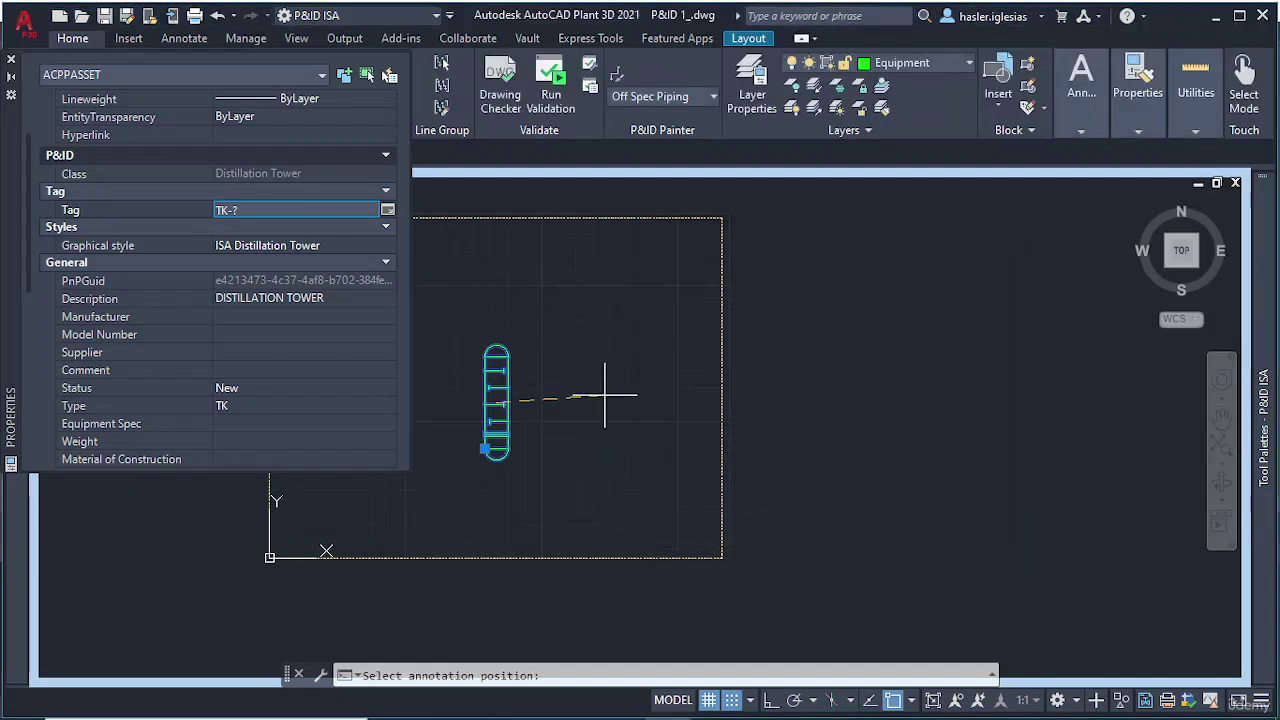
pyautogui.moveTo(623, 363); pyautogui.dragTo(795, 316, button='middle')
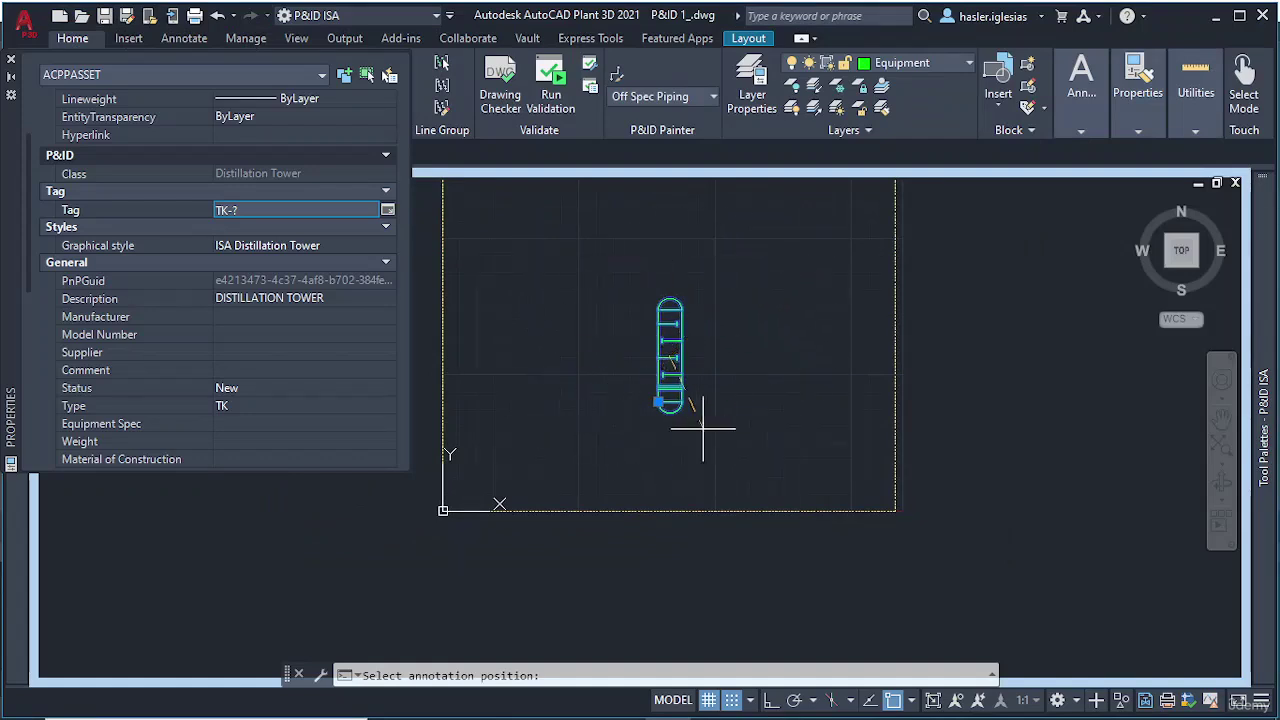
pyautogui.scroll(4, 750, 378)
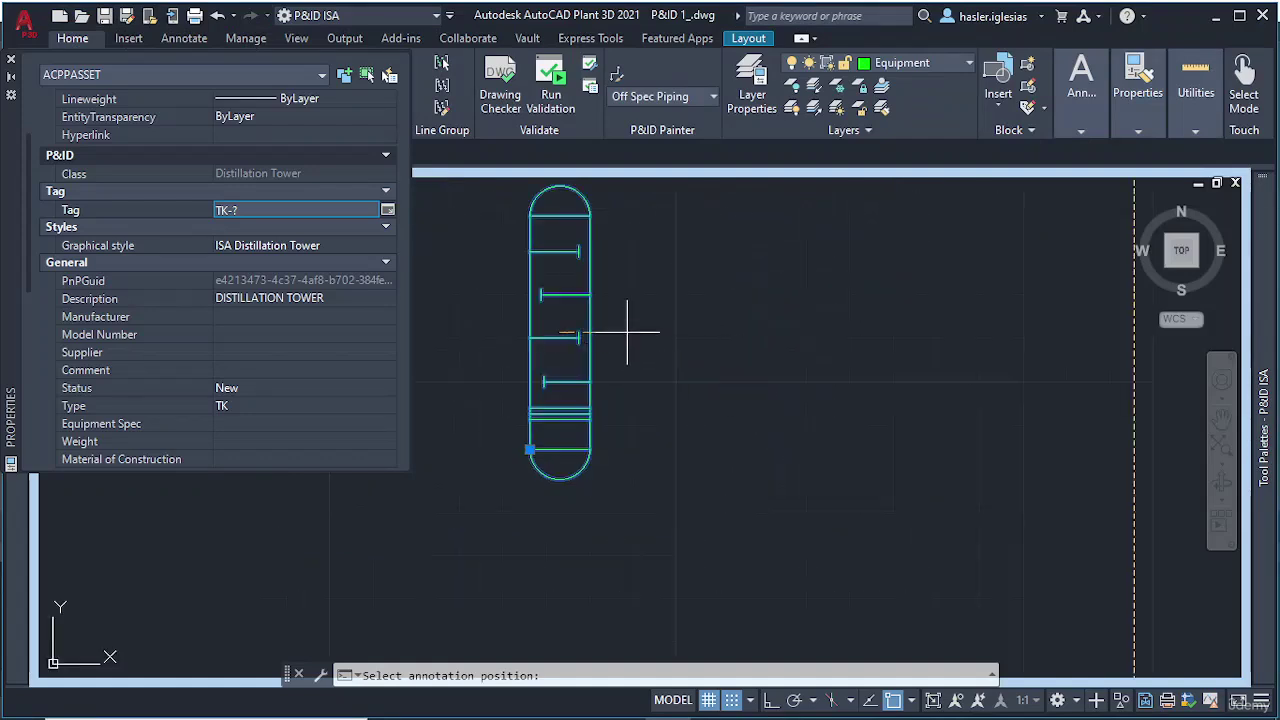
pyautogui.scroll(-4, 625, 472)
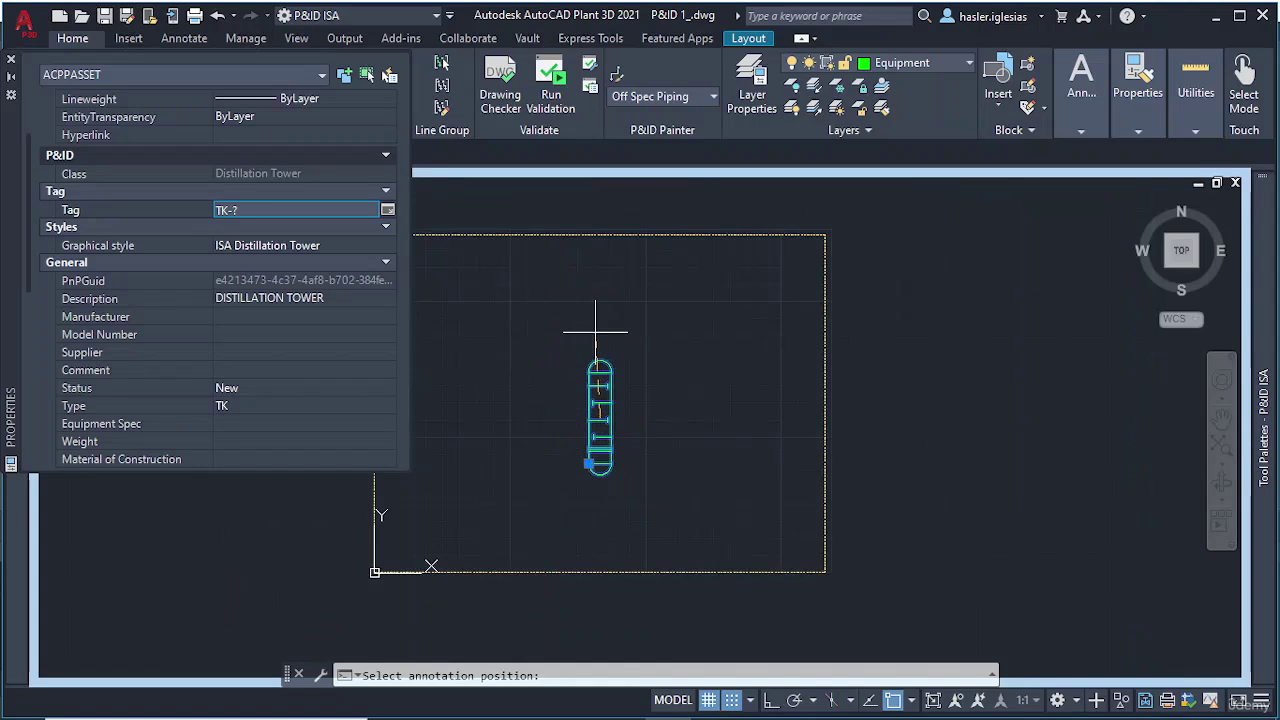
pyautogui.scroll(4, 579, 424)
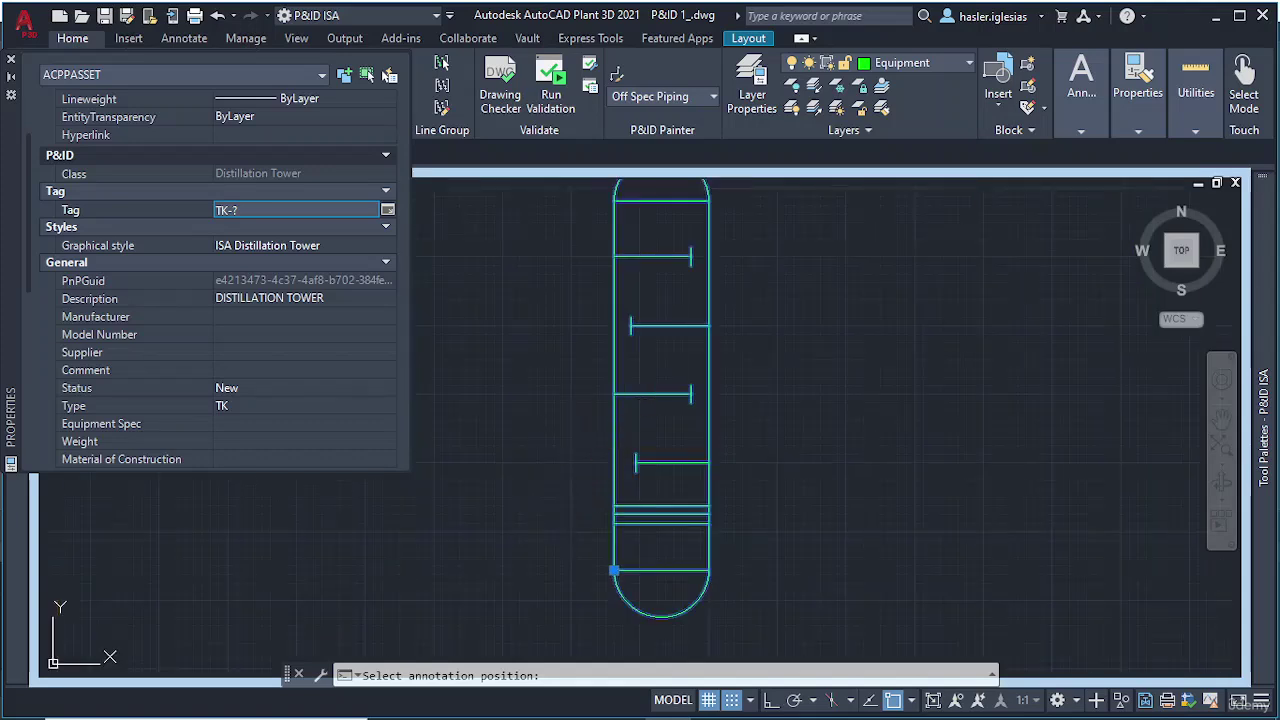
pyautogui.click(557, 506)
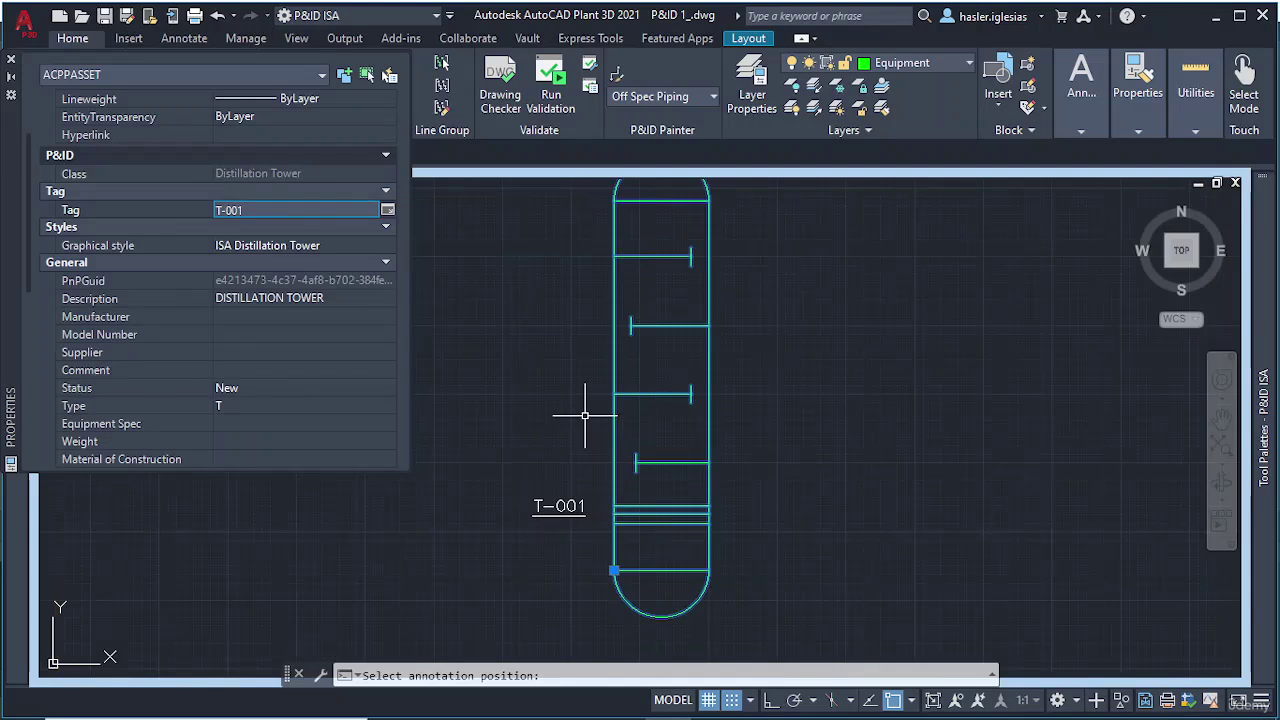
# Step: Turn object snap off and shift the T-001 tag annotation slightly right, closer to the tower's wall
pyautogui.click(556, 518)
pyautogui.click(558, 506)
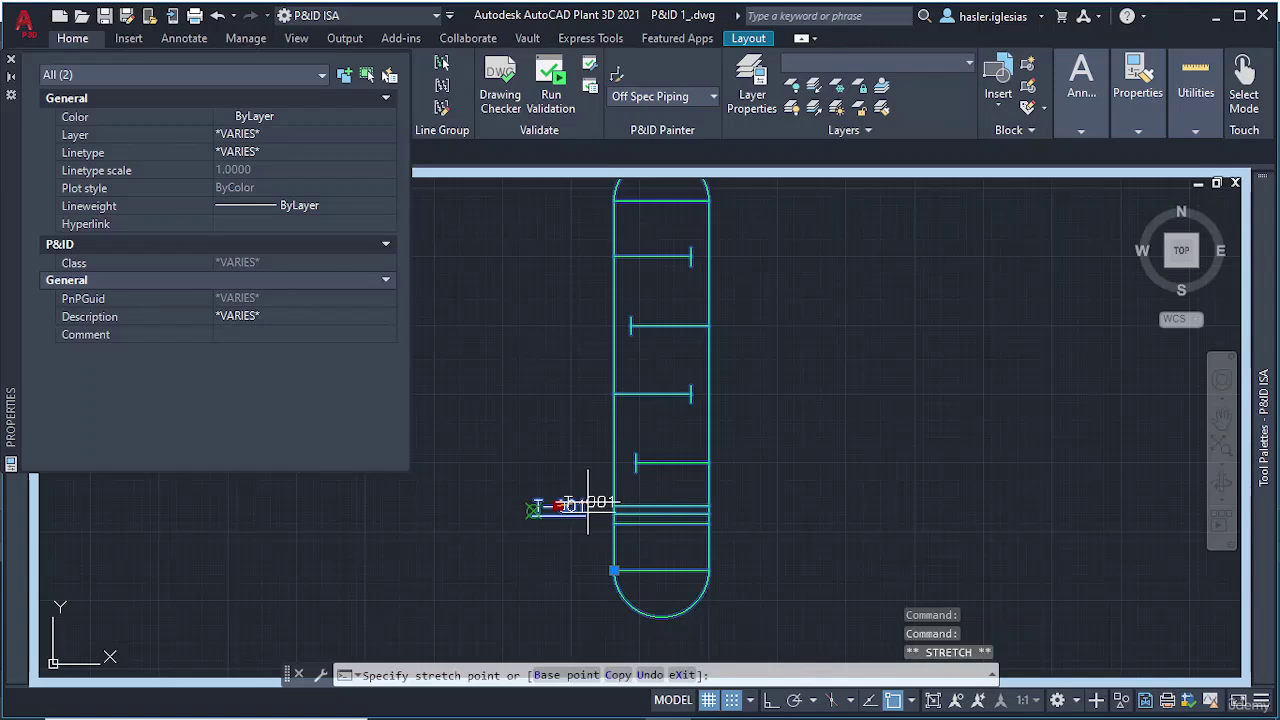
pyautogui.press('Escape')
pyautogui.press('F3')
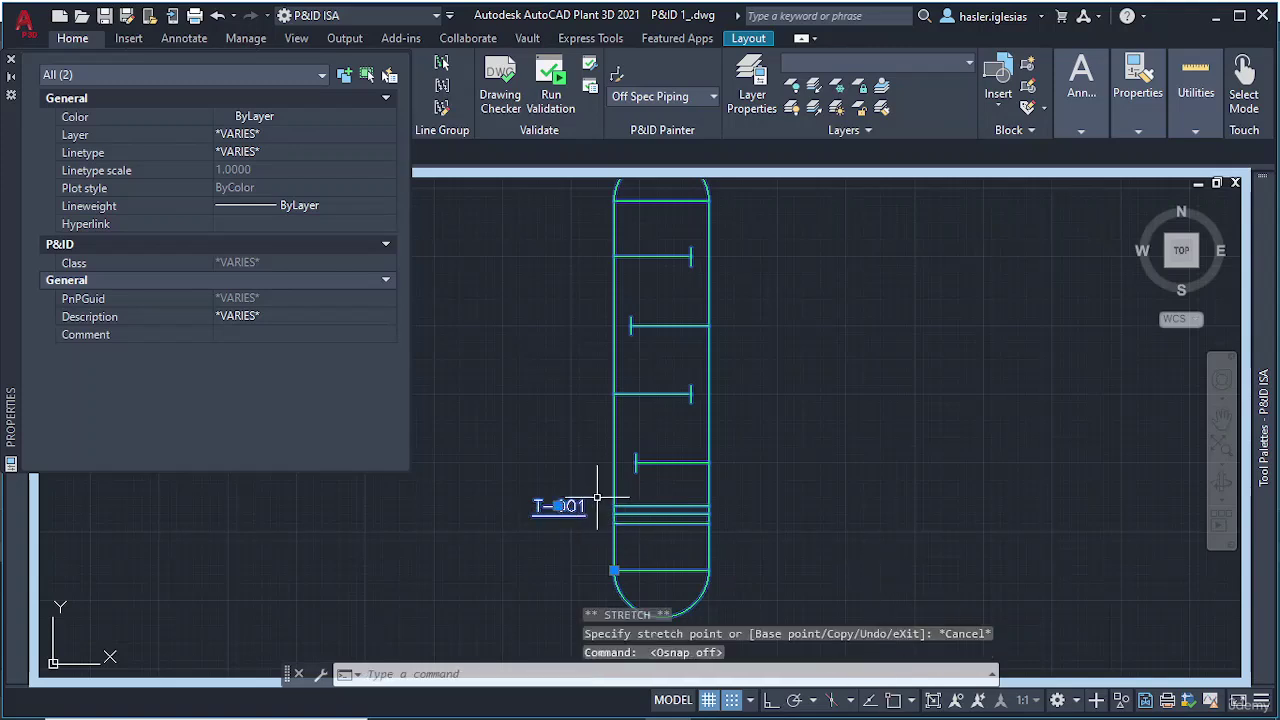
pyautogui.click(558, 506)
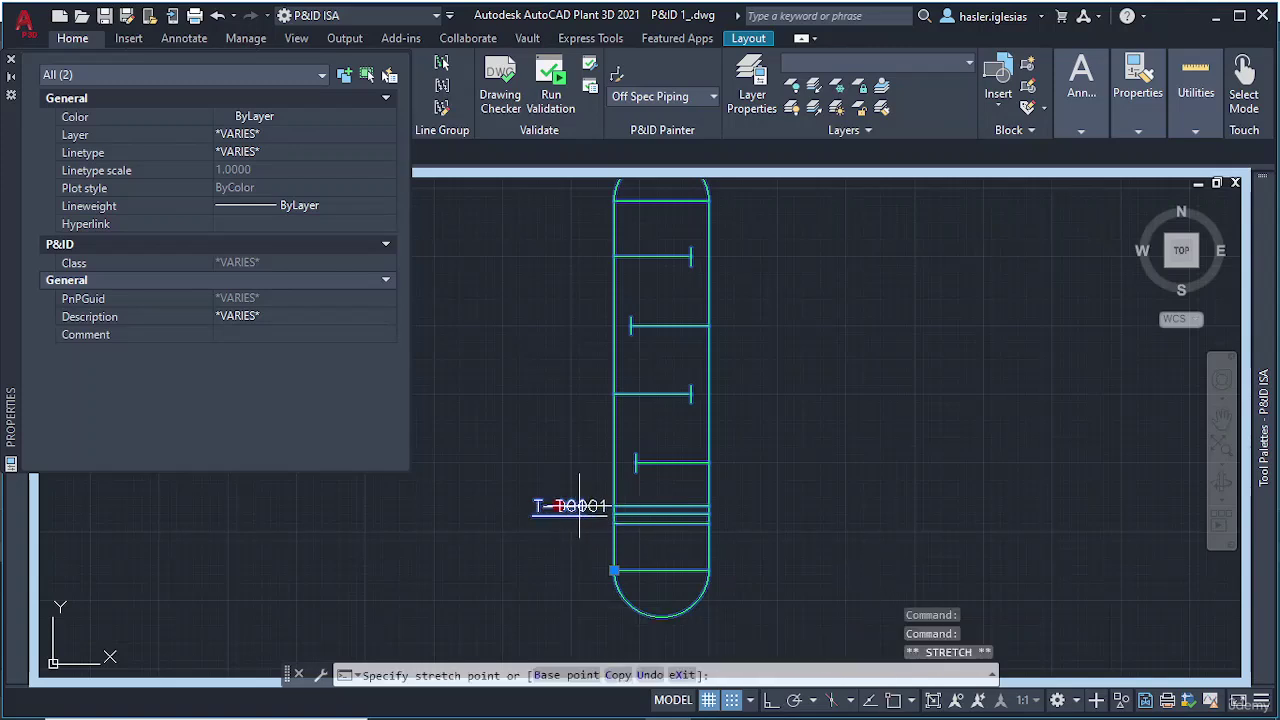
pyautogui.press('Escape')
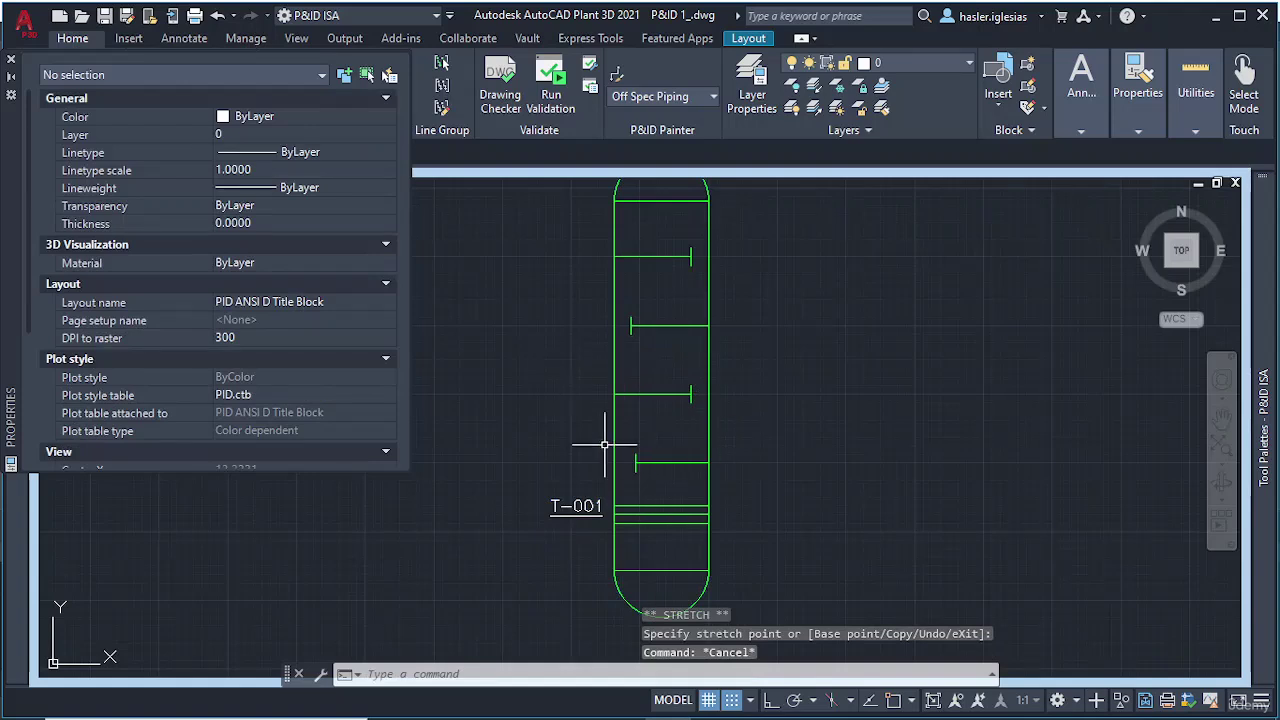
pyautogui.click(578, 506)
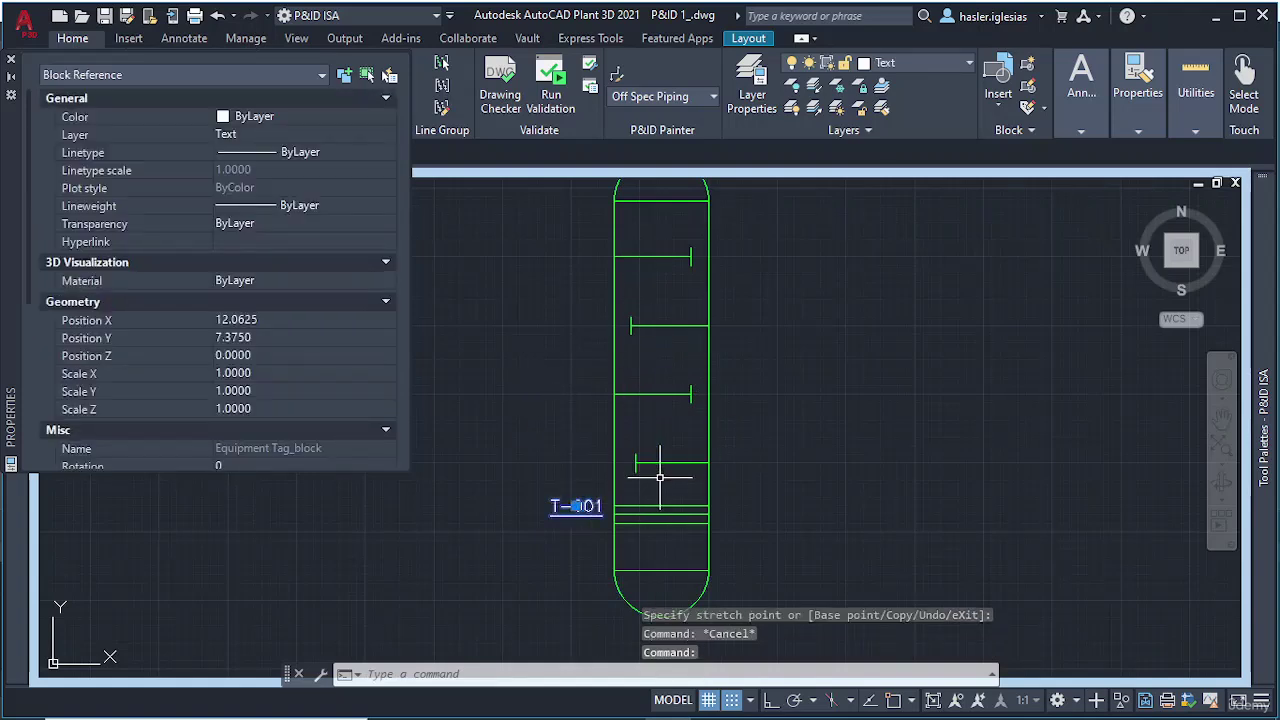
pyautogui.press('Escape')
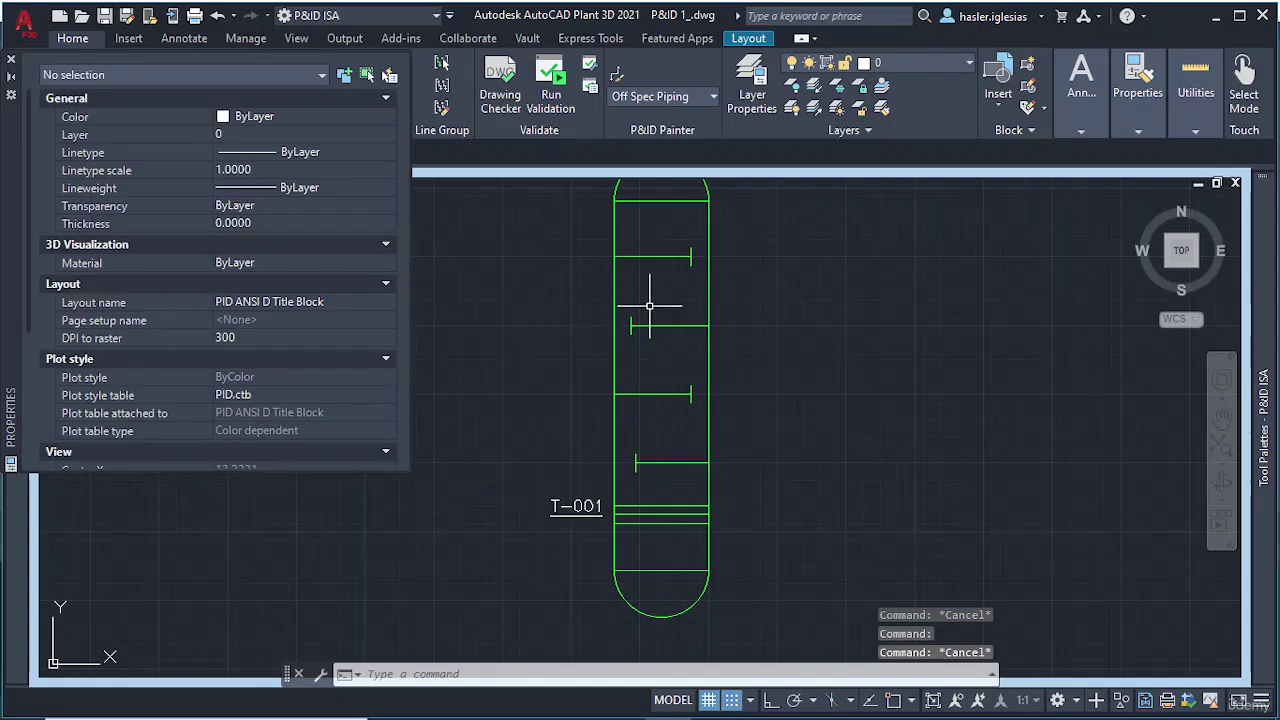
# Step: Select the tower and examine its class, tag, graphical style and general data fields from Manufacturer through Type
pyautogui.click(707, 246)
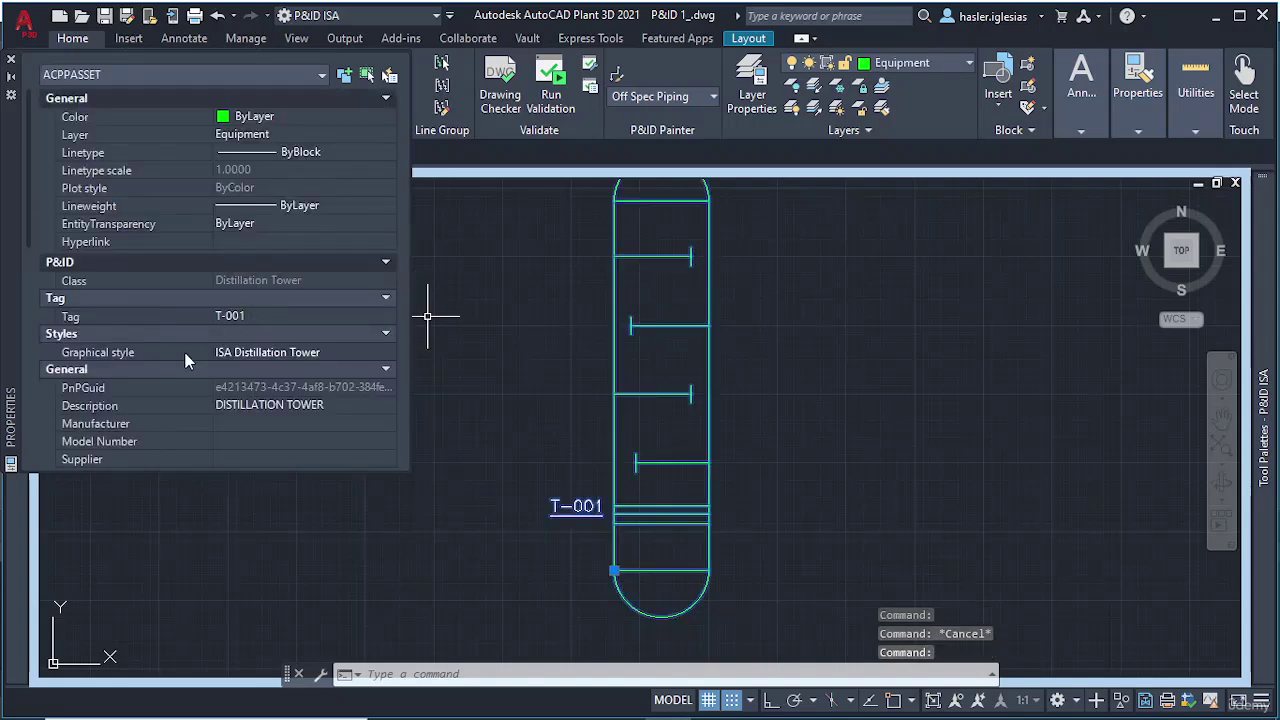
pyautogui.scroll(-5, 171, 352)
pyautogui.scroll(3, 175, 303)
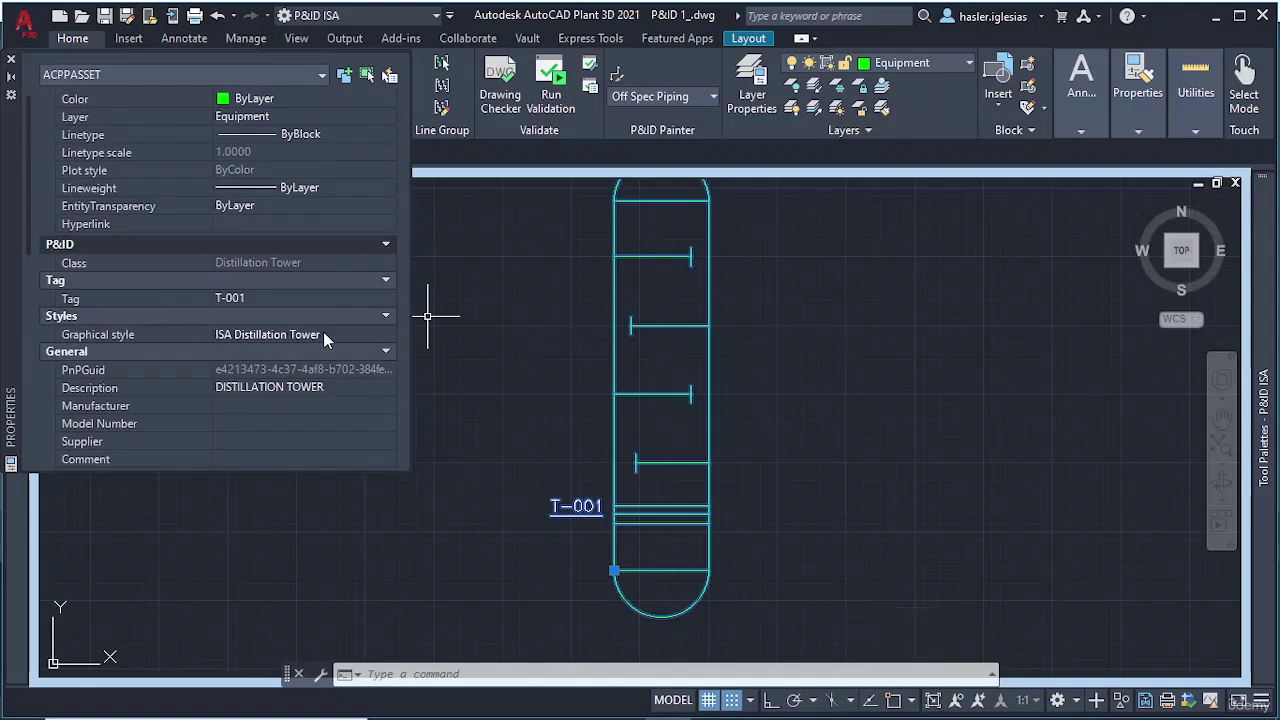
pyautogui.scroll(-3, 158, 334)
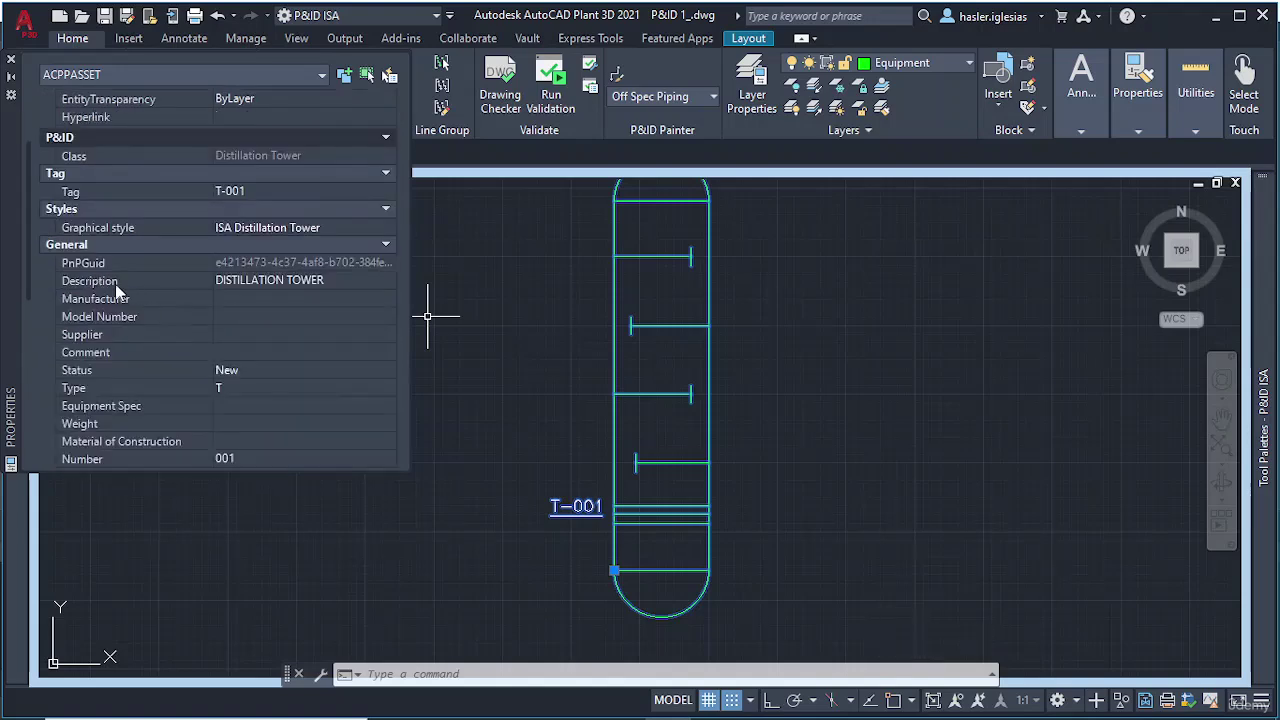
pyautogui.click(232, 300)
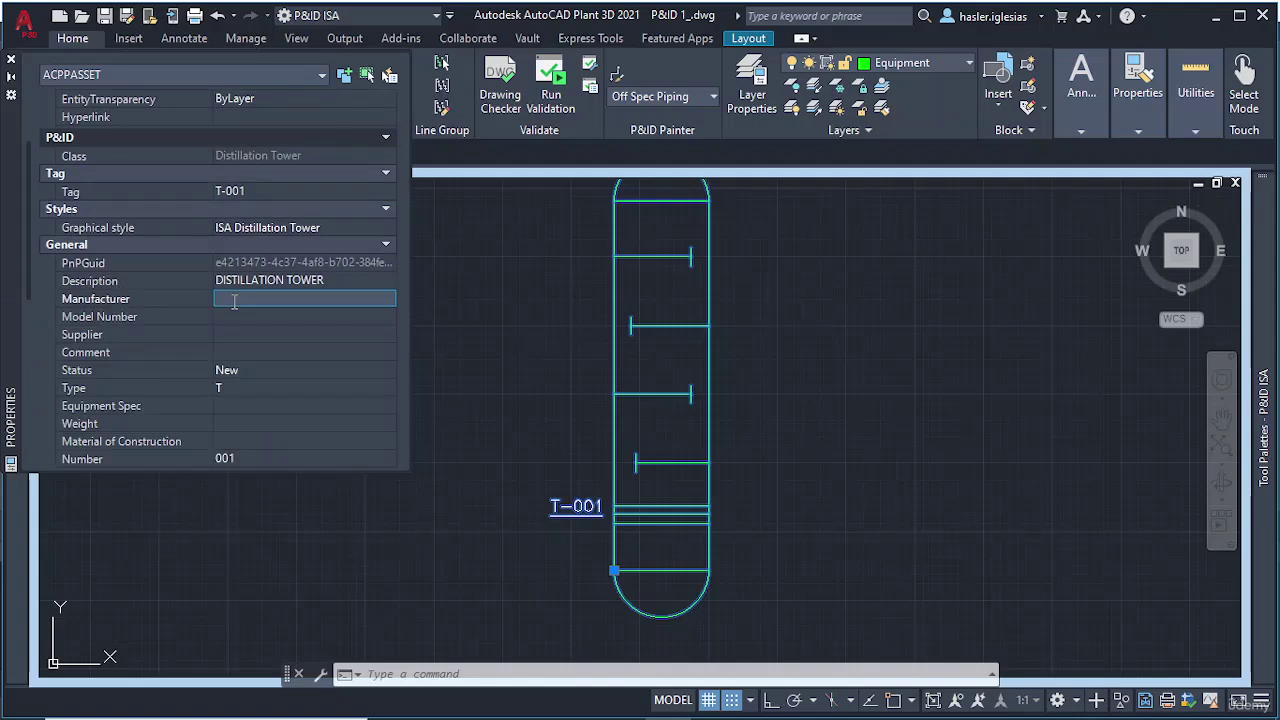
pyautogui.click(234, 317)
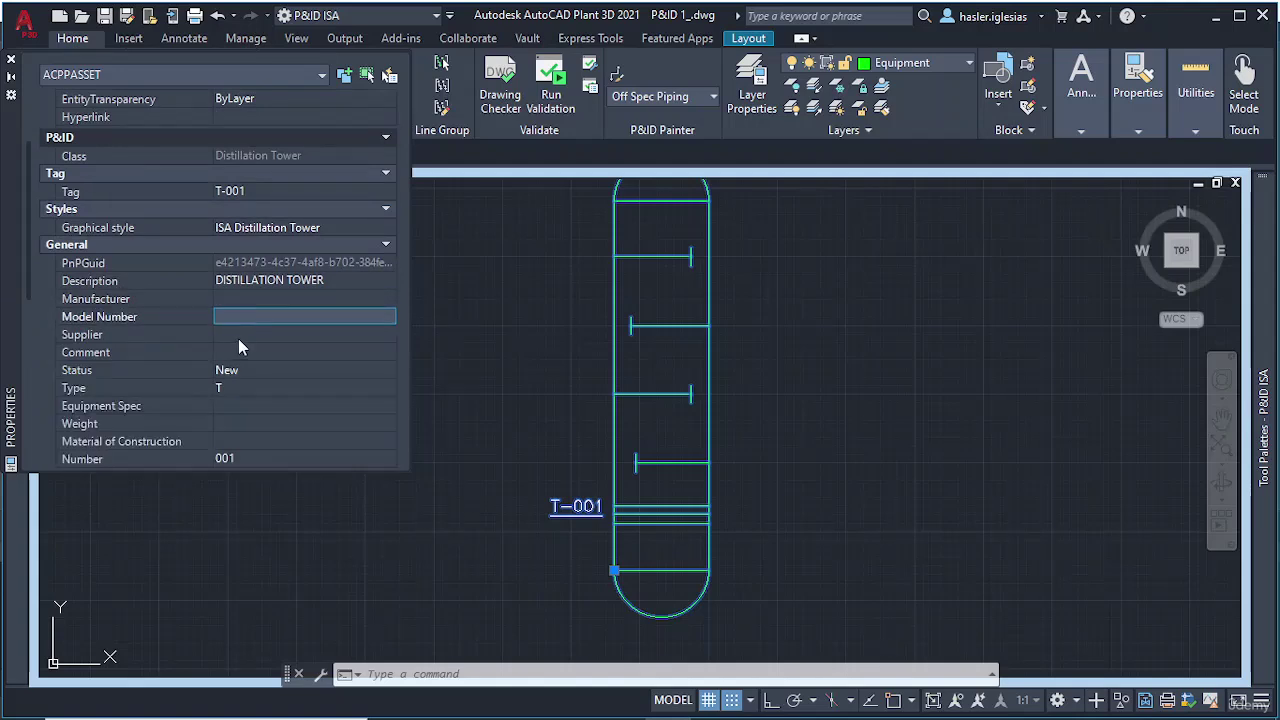
pyautogui.click(239, 338)
pyautogui.click(269, 353)
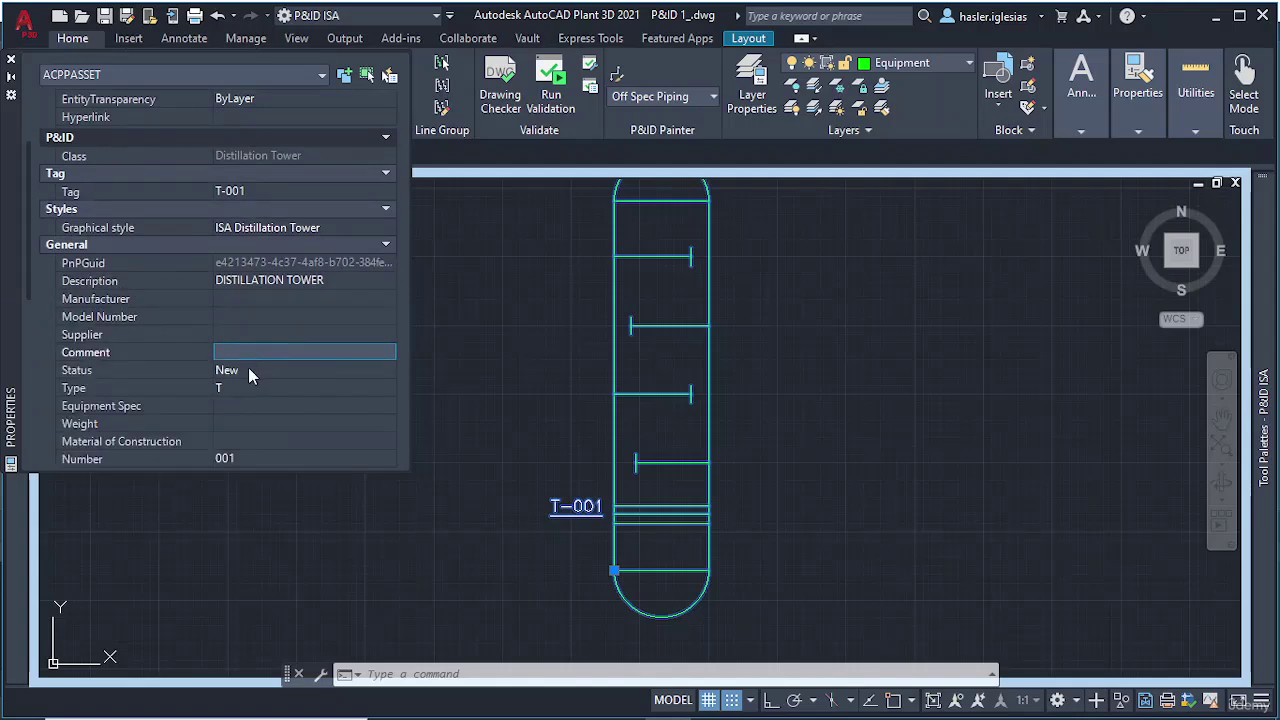
pyautogui.click(248, 371)
pyautogui.click(247, 389)
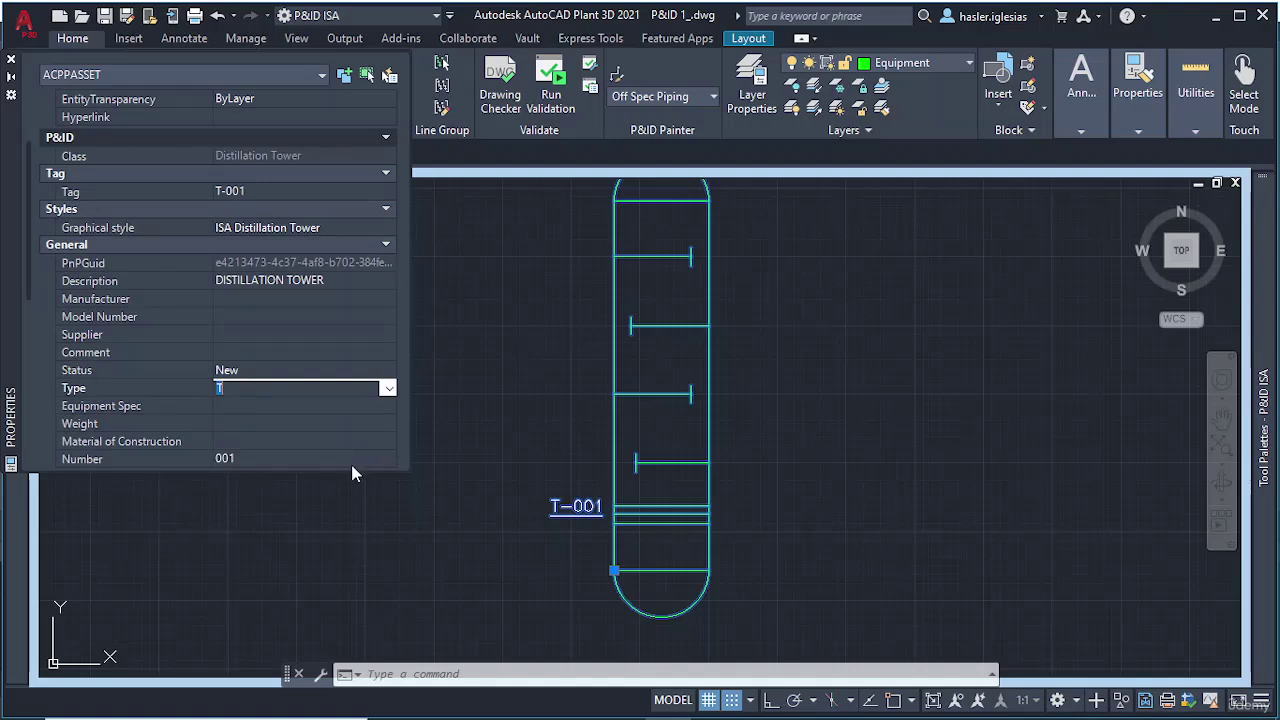
# Step: Examine the tower's data fields from Equipment Spec, Weight and Material of Construction through Design Pressure and Design Temperature
pyautogui.scroll(-3, 293, 387)
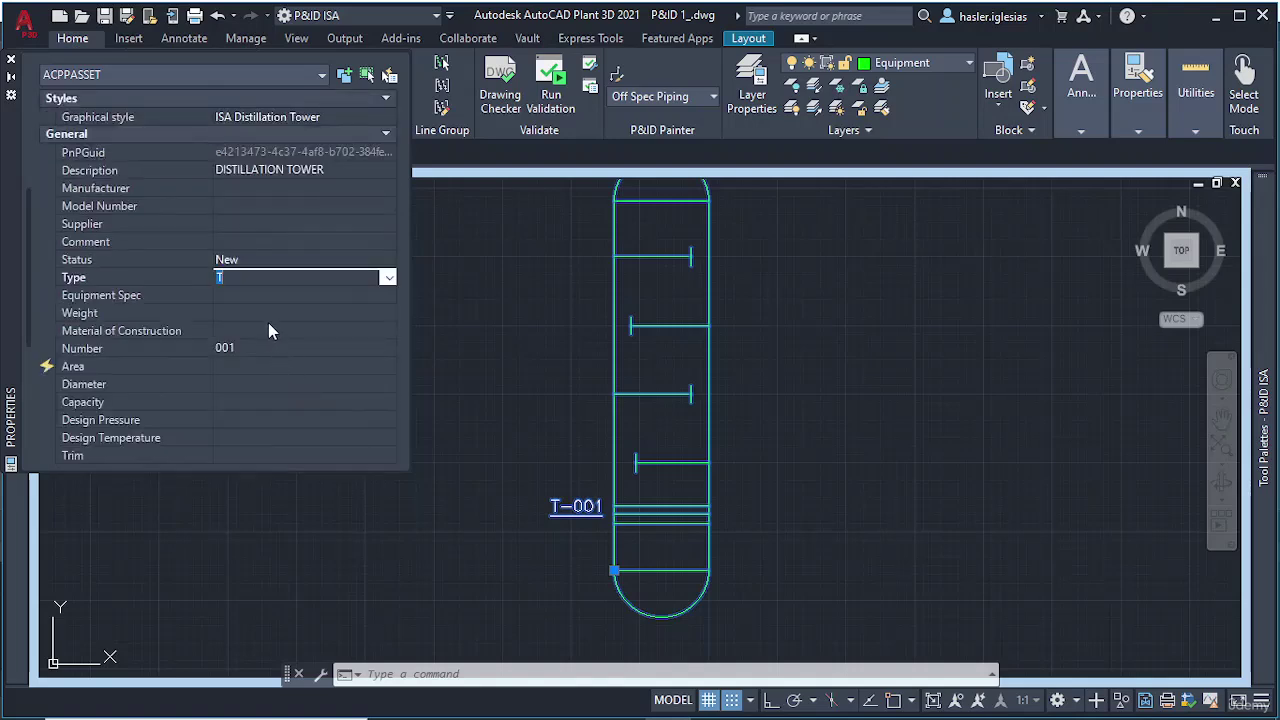
pyautogui.click(228, 295)
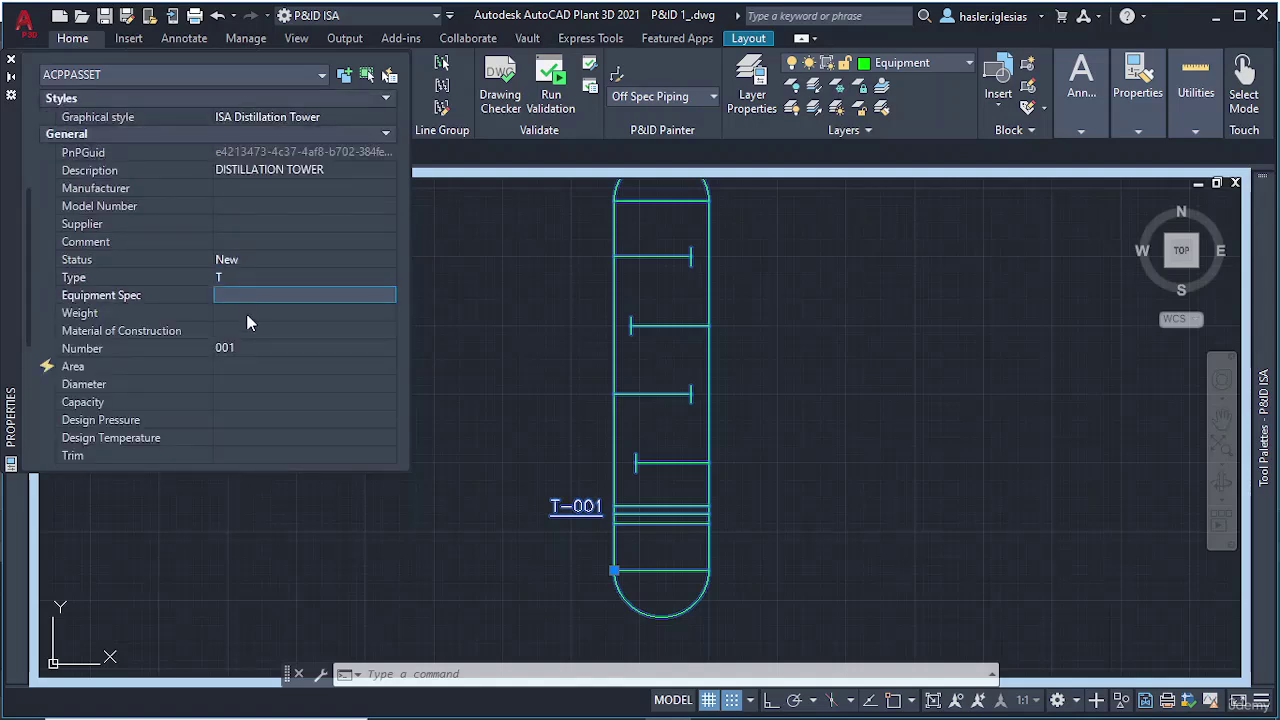
pyautogui.click(248, 313)
pyautogui.click(263, 331)
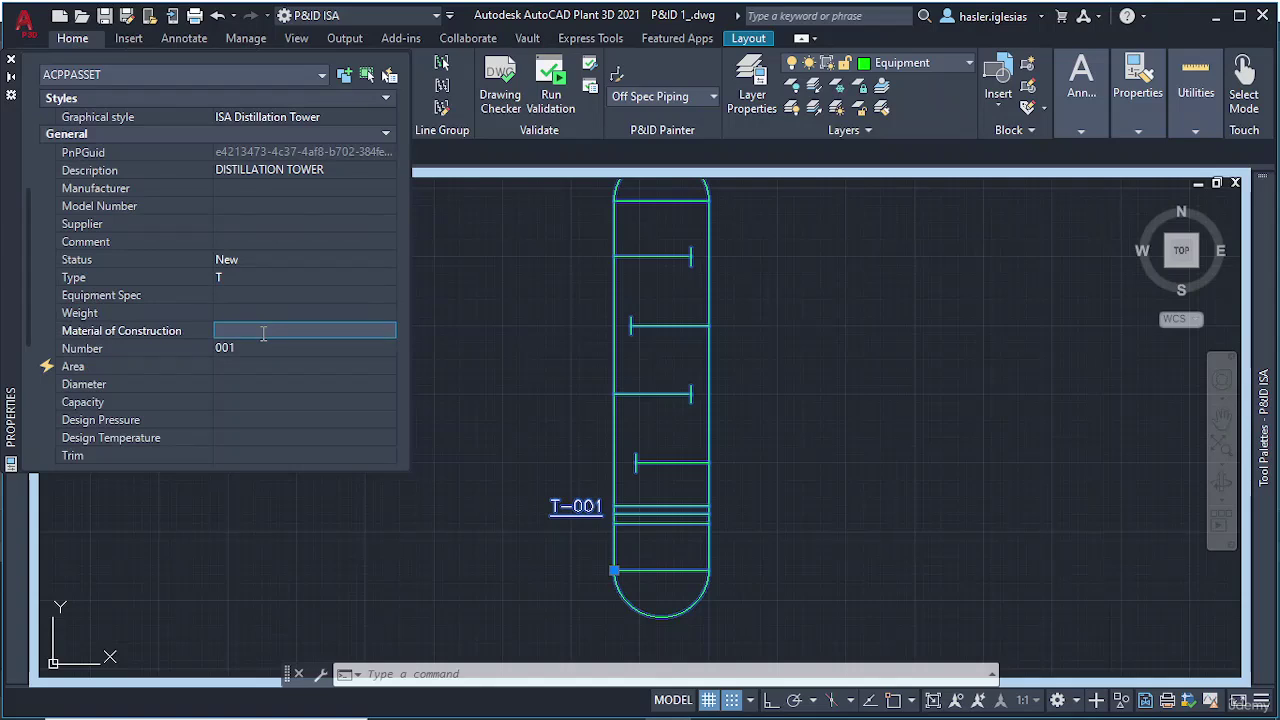
pyautogui.click(243, 351)
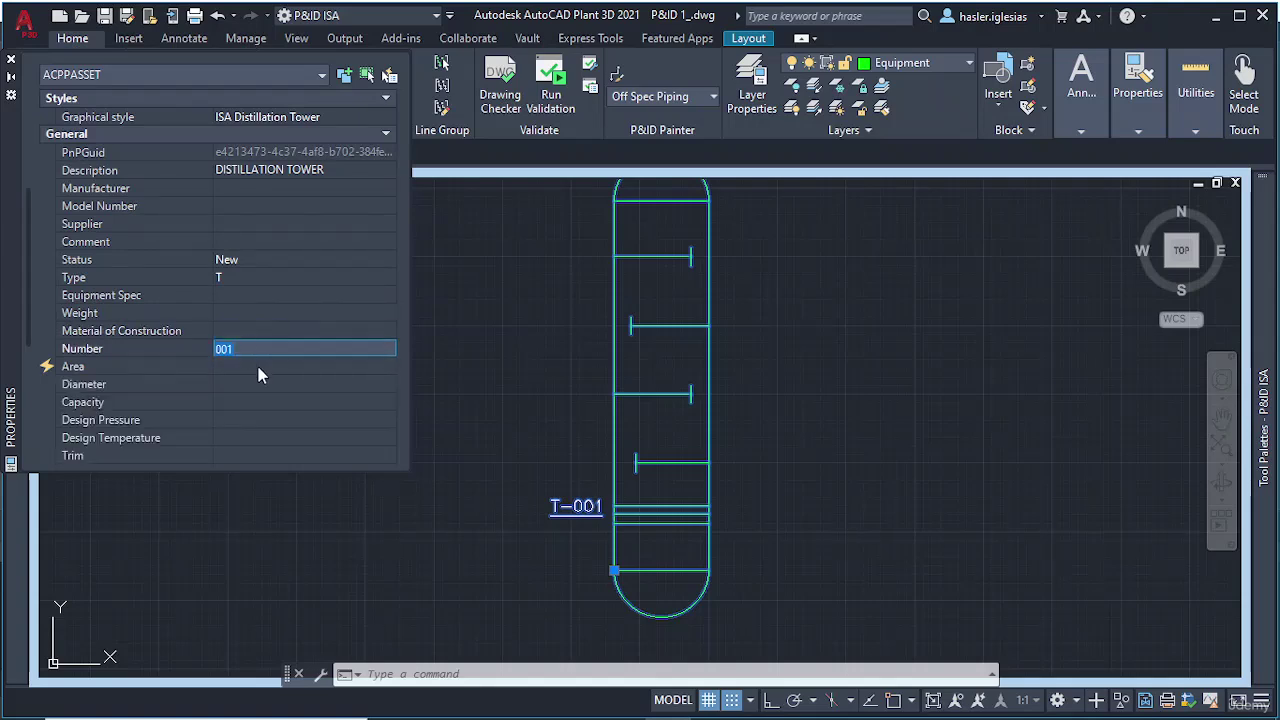
pyautogui.click(259, 375)
pyautogui.click(250, 384)
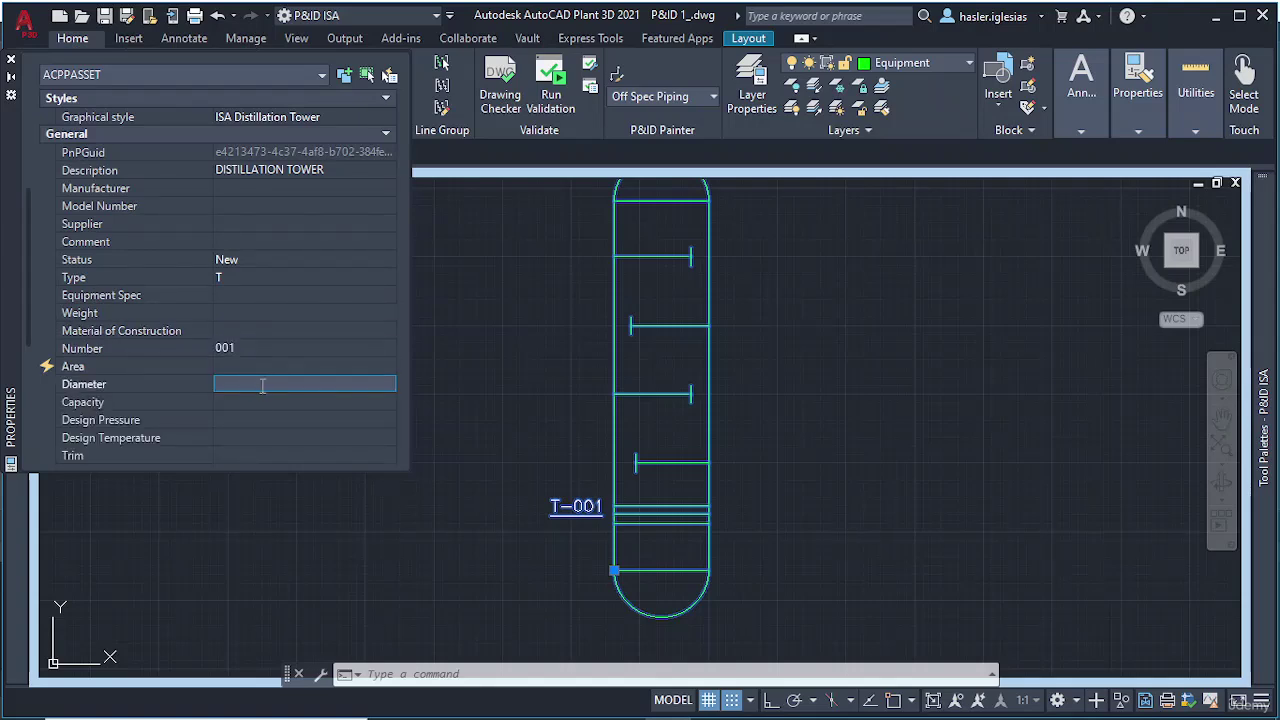
pyautogui.click(252, 404)
pyautogui.click(243, 420)
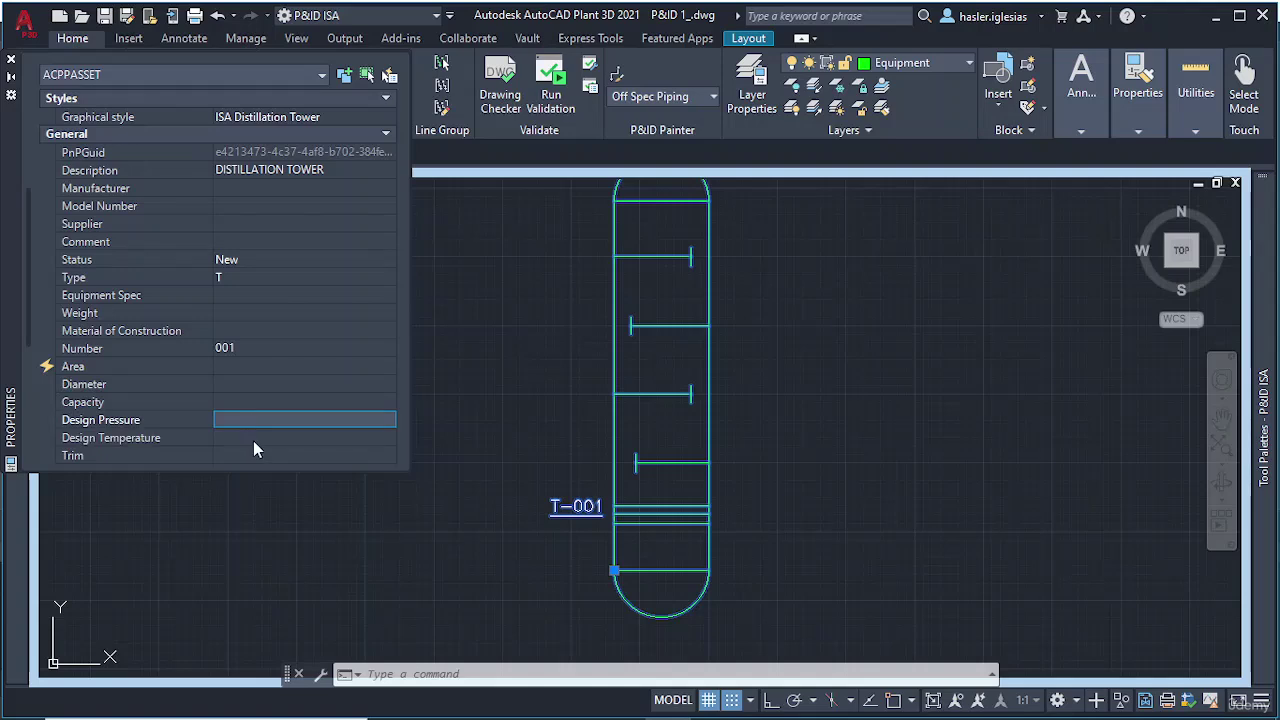
pyautogui.click(253, 438)
# Step: Examine the tower's trim, insulation, height, operating condition and tray-count fields, then close its properties and deselect it
pyautogui.scroll(-4, 266, 412)
pyautogui.click(258, 244)
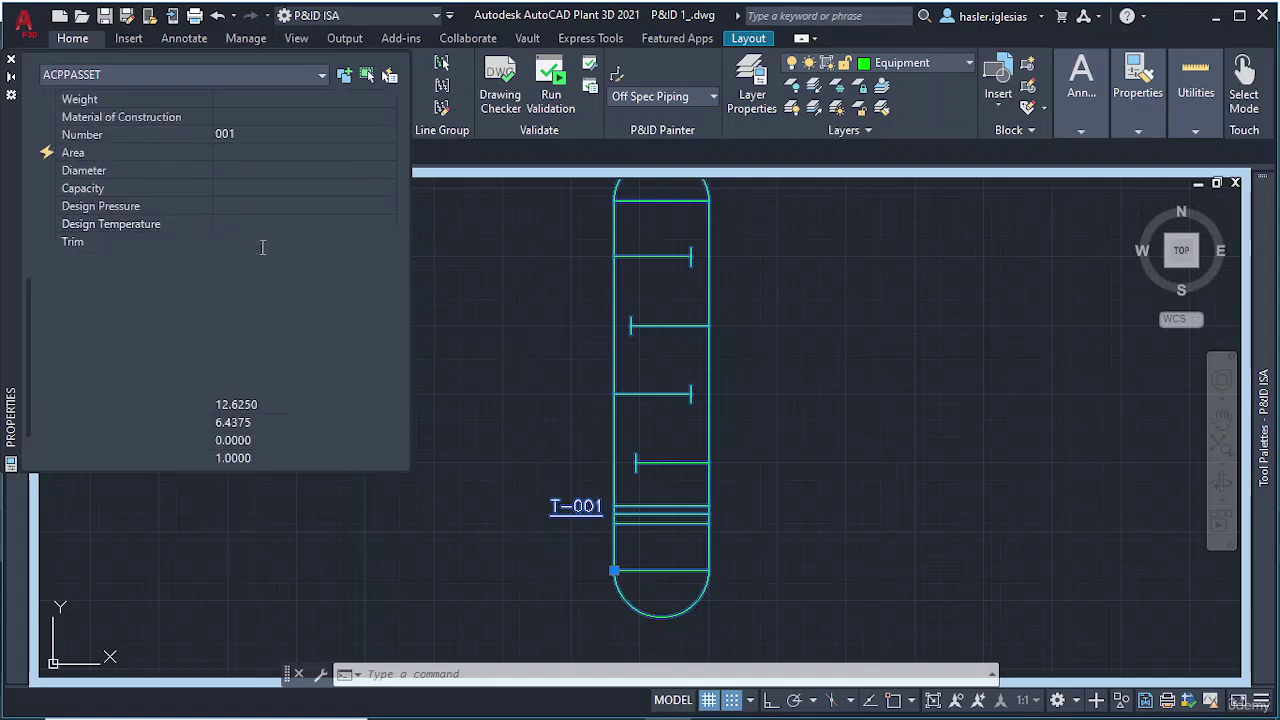
pyautogui.click(247, 262)
pyautogui.click(247, 292)
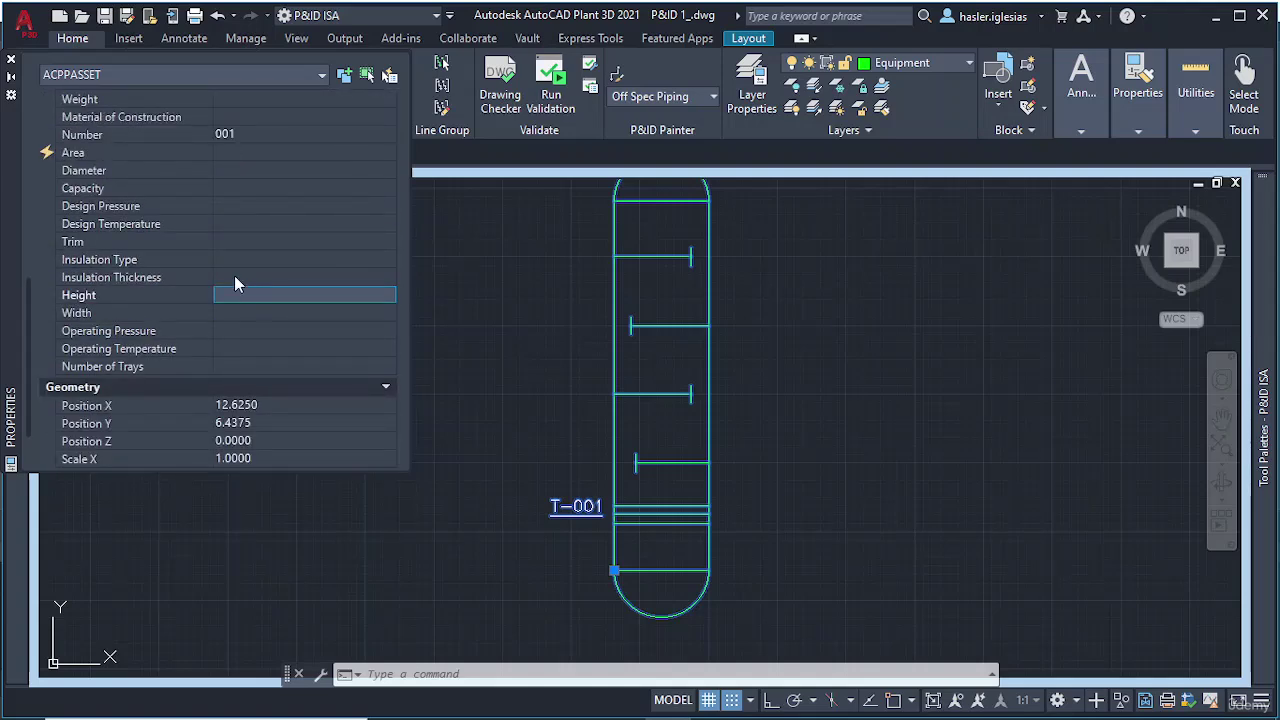
pyautogui.click(234, 277)
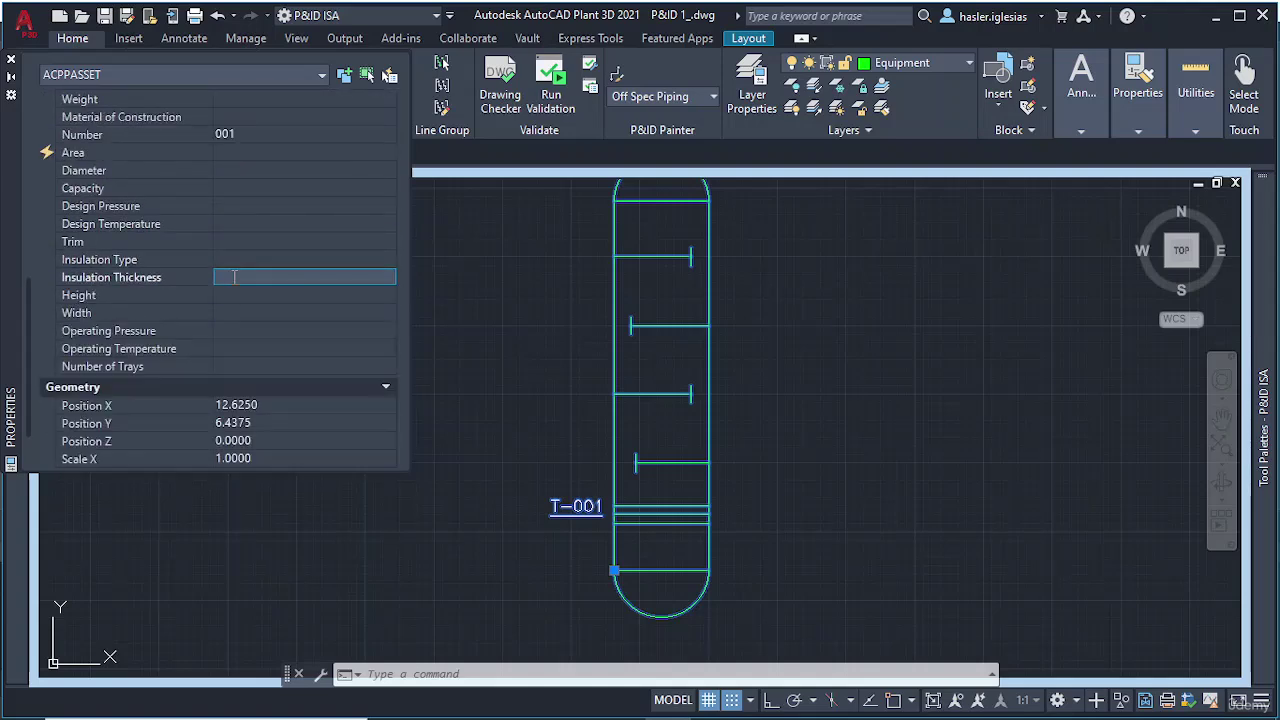
pyautogui.click(240, 330)
pyautogui.click(253, 350)
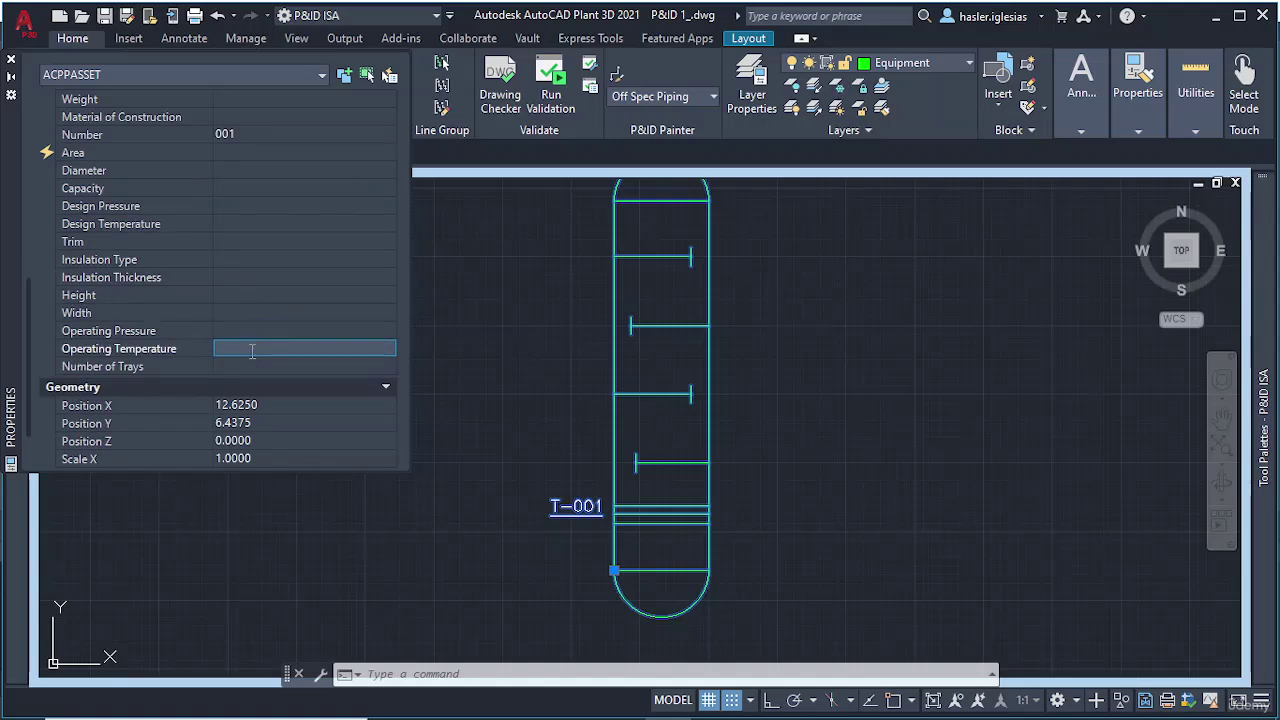
pyautogui.click(242, 367)
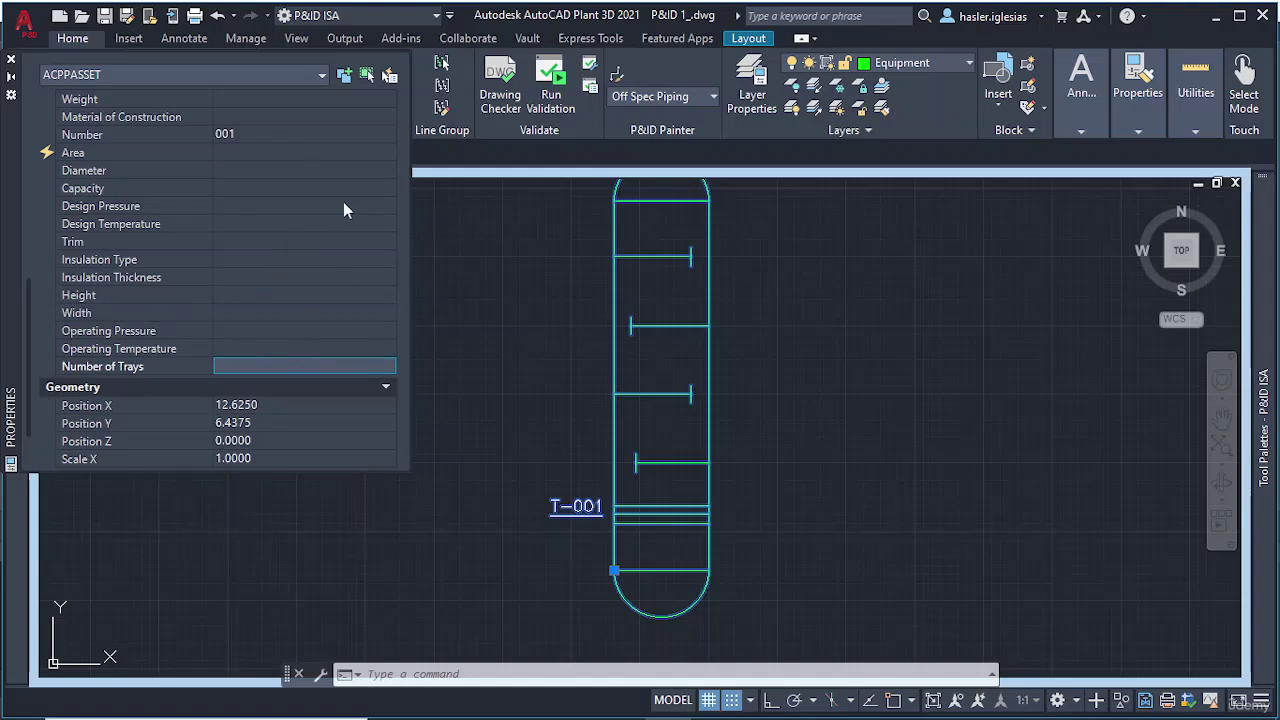
pyautogui.scroll(5, 266, 254)
pyautogui.scroll(-5, 296, 216)
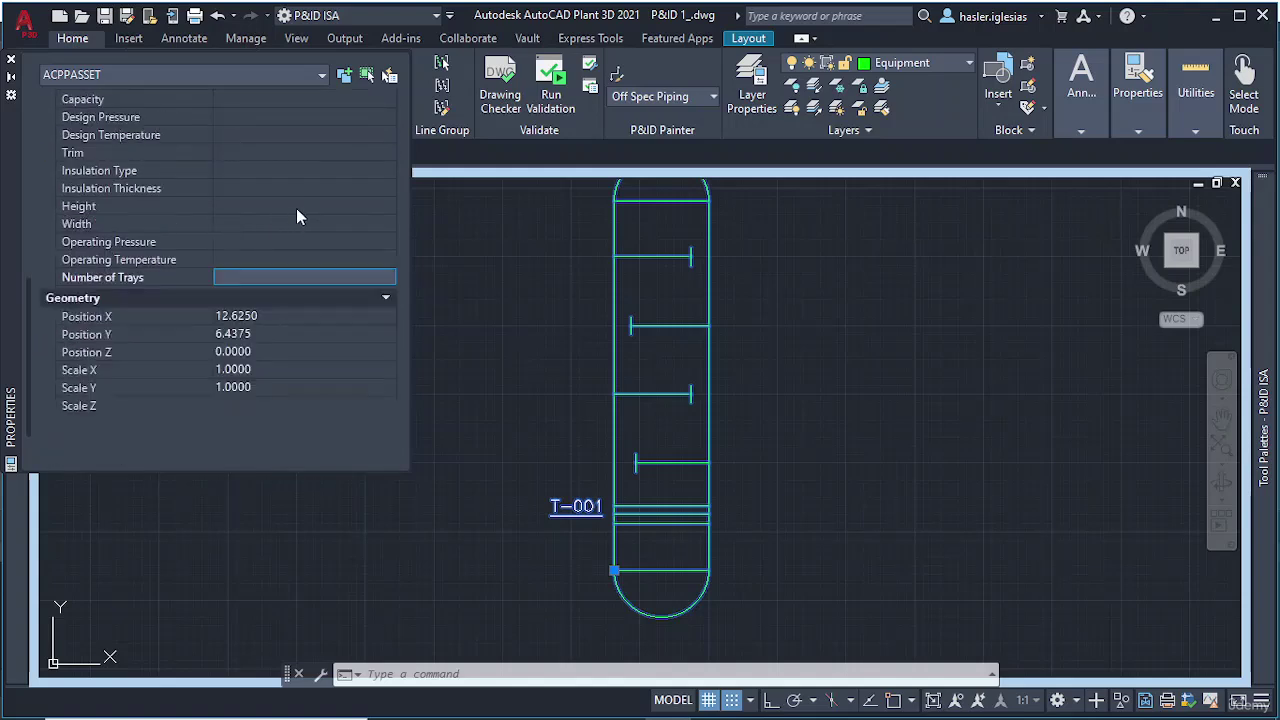
pyautogui.click(12, 65)
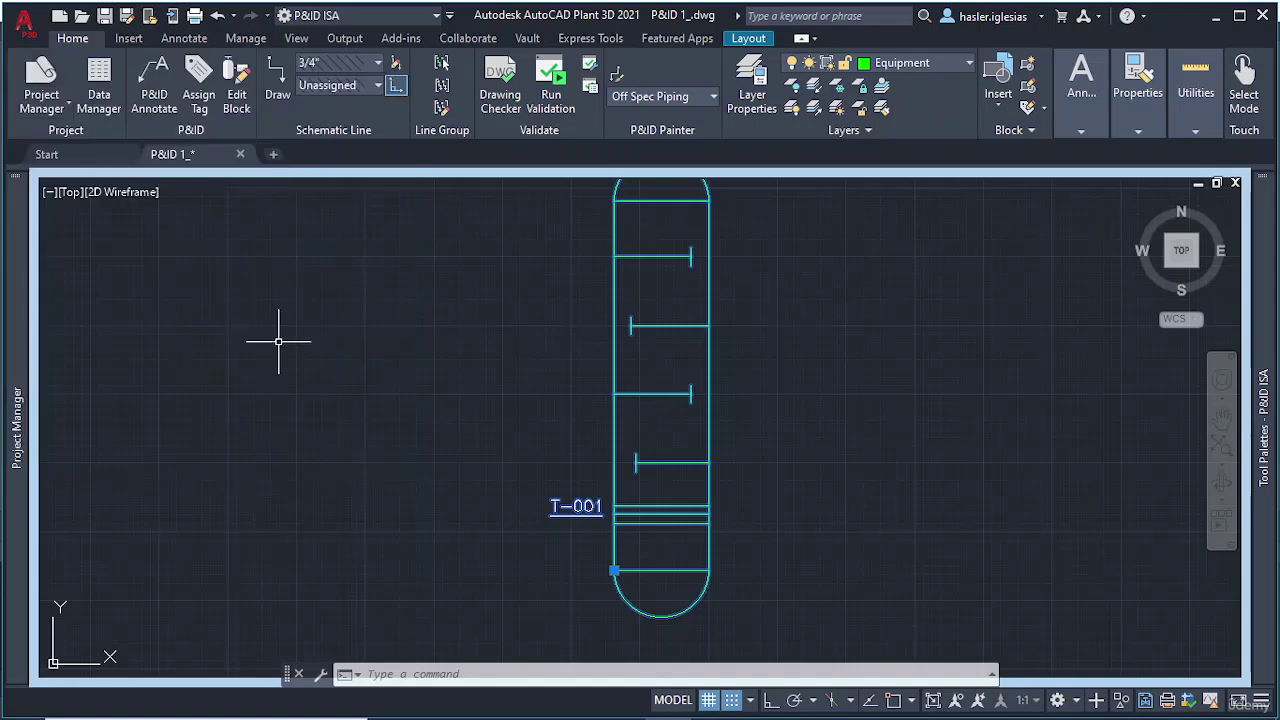
pyautogui.scroll(-2, 765, 405)
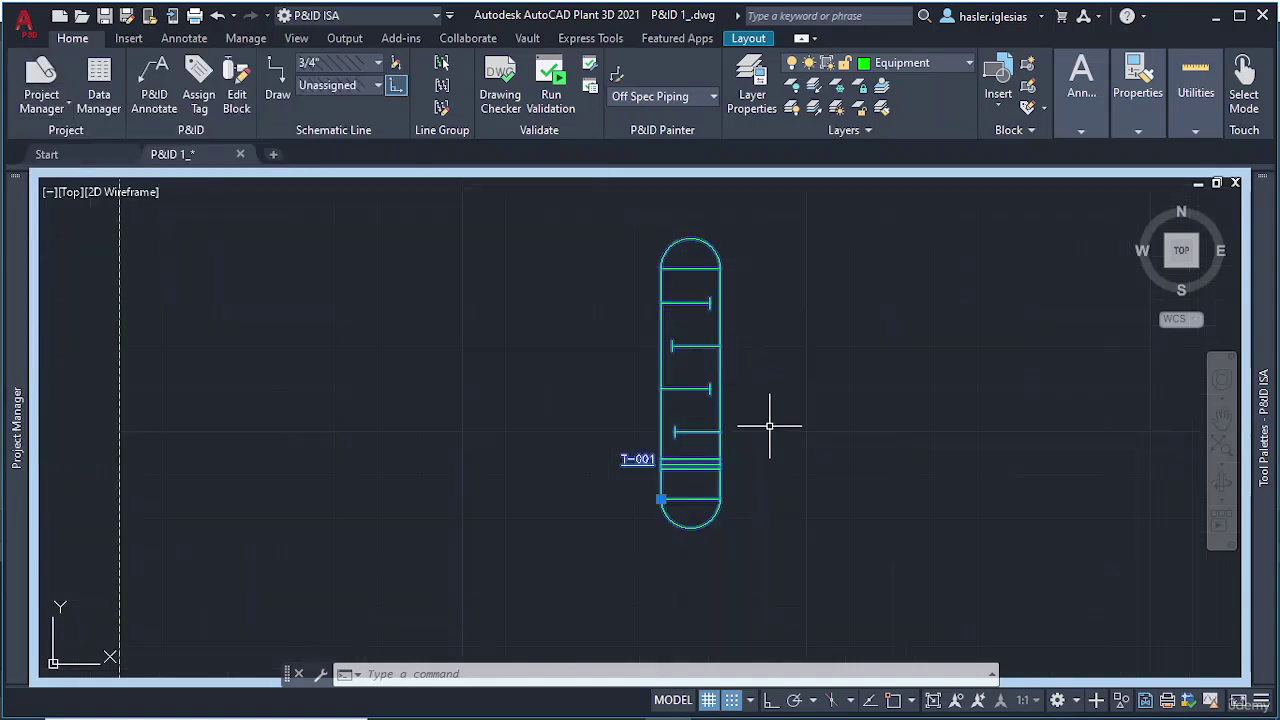
pyautogui.press('Escape')
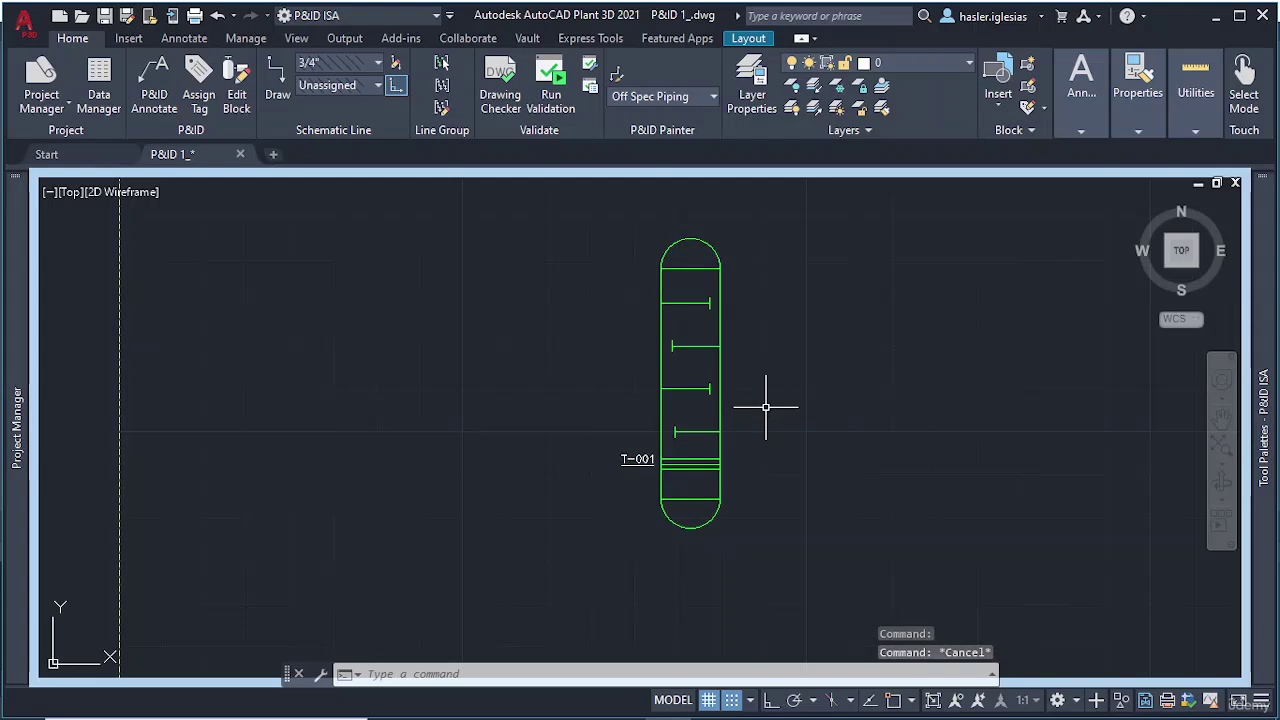
# Step: Insert the chimney-shaped furnace symbol from the Equipment palette to the lower left of the tower at the default scale of 1
pyautogui.moveTo(1262, 382)
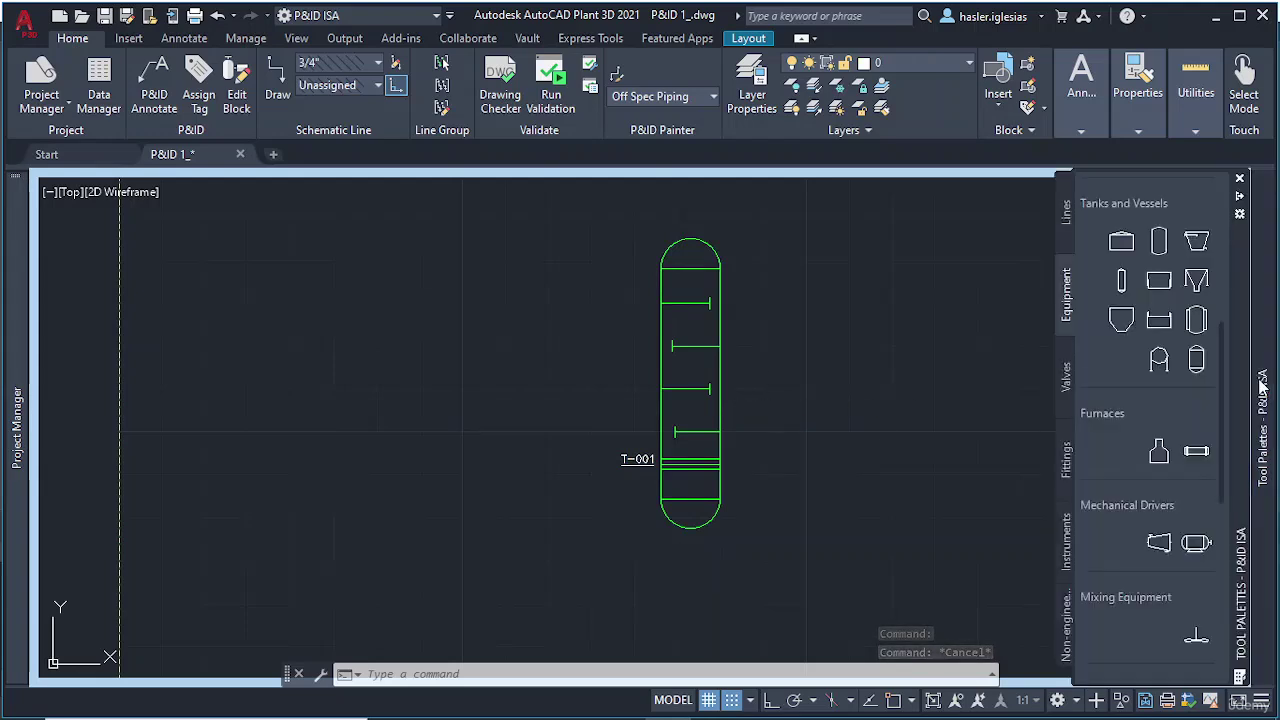
pyautogui.click(1160, 452)
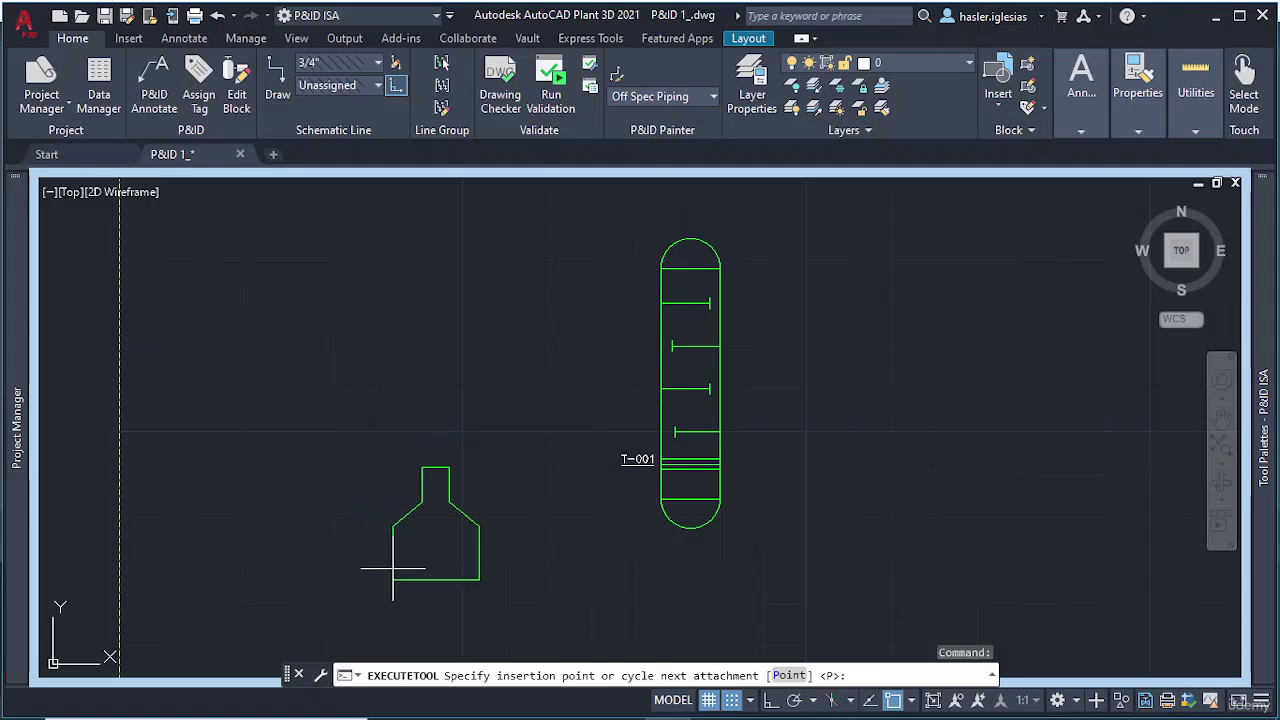
pyautogui.moveTo(386, 557)
pyautogui.mouseDown(button='middle')
pyautogui.moveTo(394, 569)
pyautogui.moveTo(391, 397)
pyautogui.moveTo(397, 560)
pyautogui.moveTo(397, 451)
pyautogui.mouseUp(button='middle')
pyautogui.scroll(-2, 394, 370)
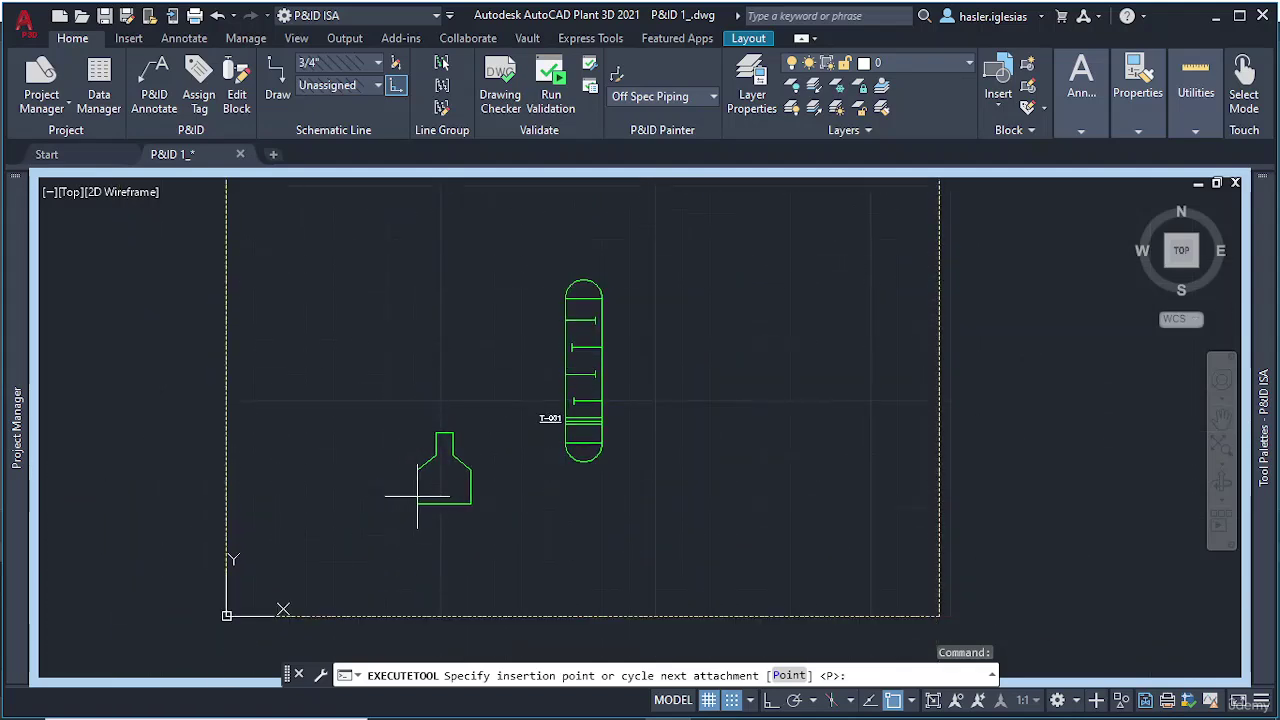
pyautogui.click(418, 496)
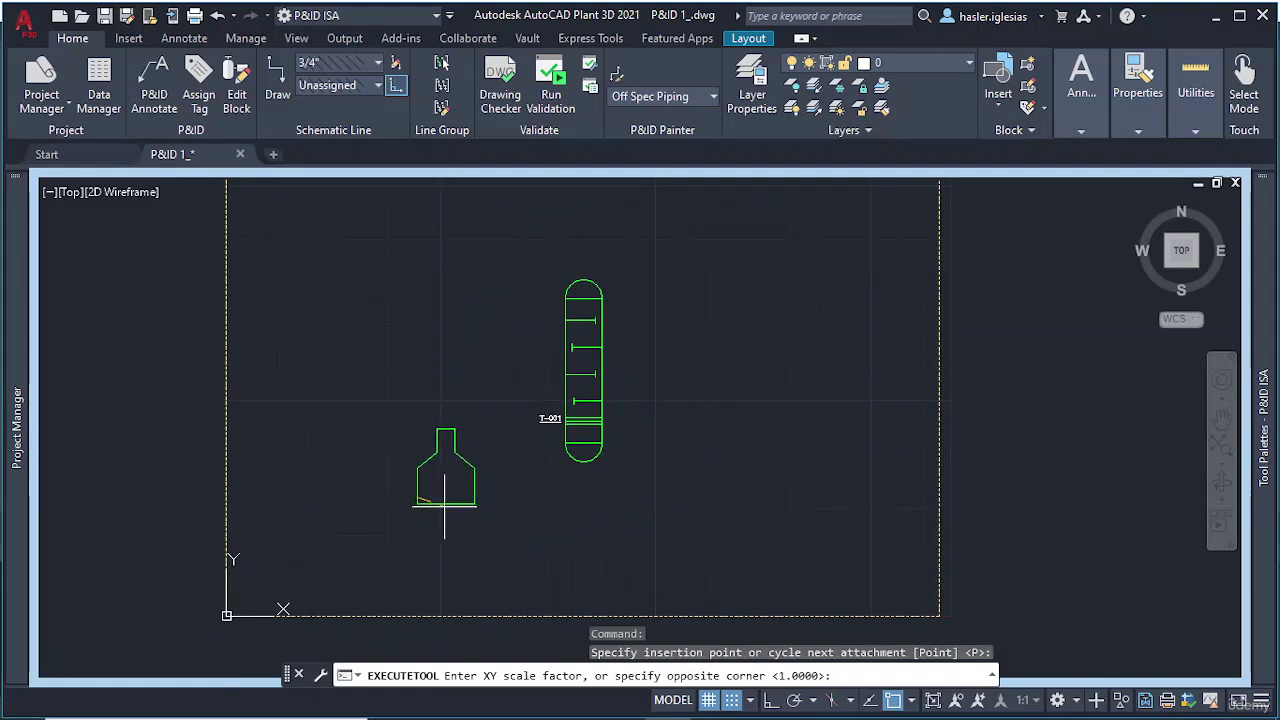
pyautogui.press('Return')
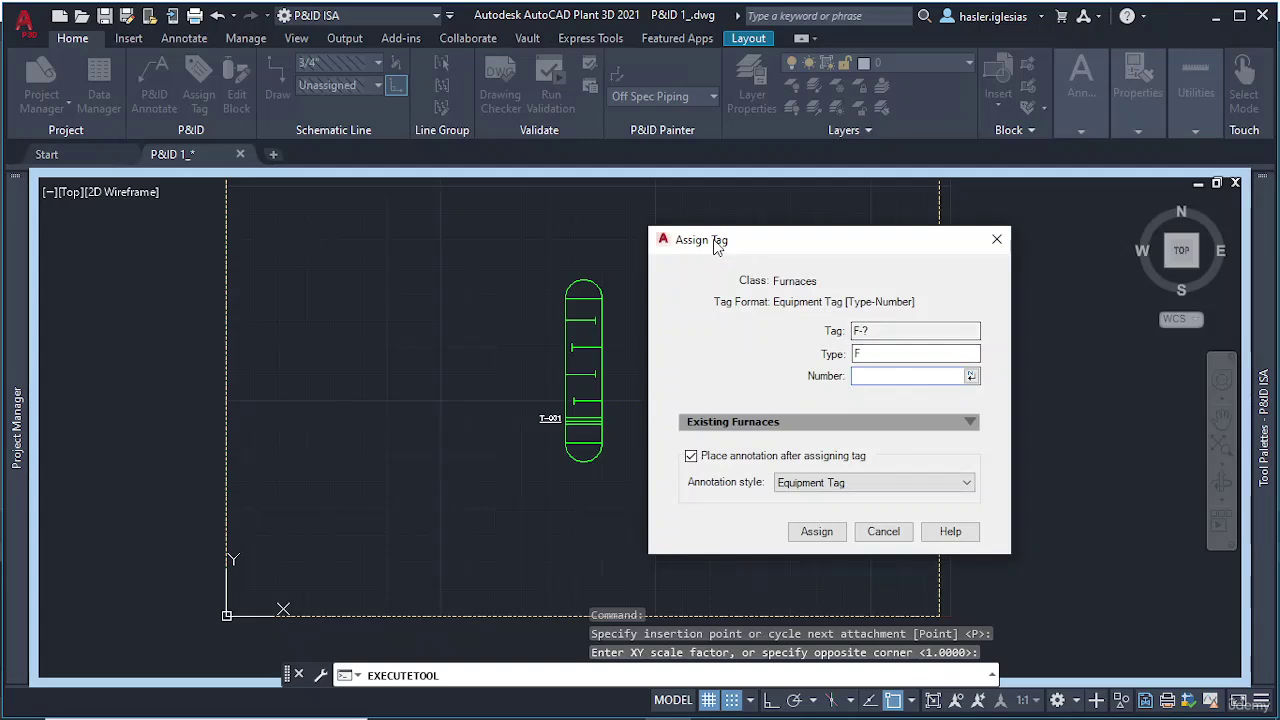
# Step: Set the furnace's tag type to F - Furnaces and its number to 001
pyautogui.click(876, 352)
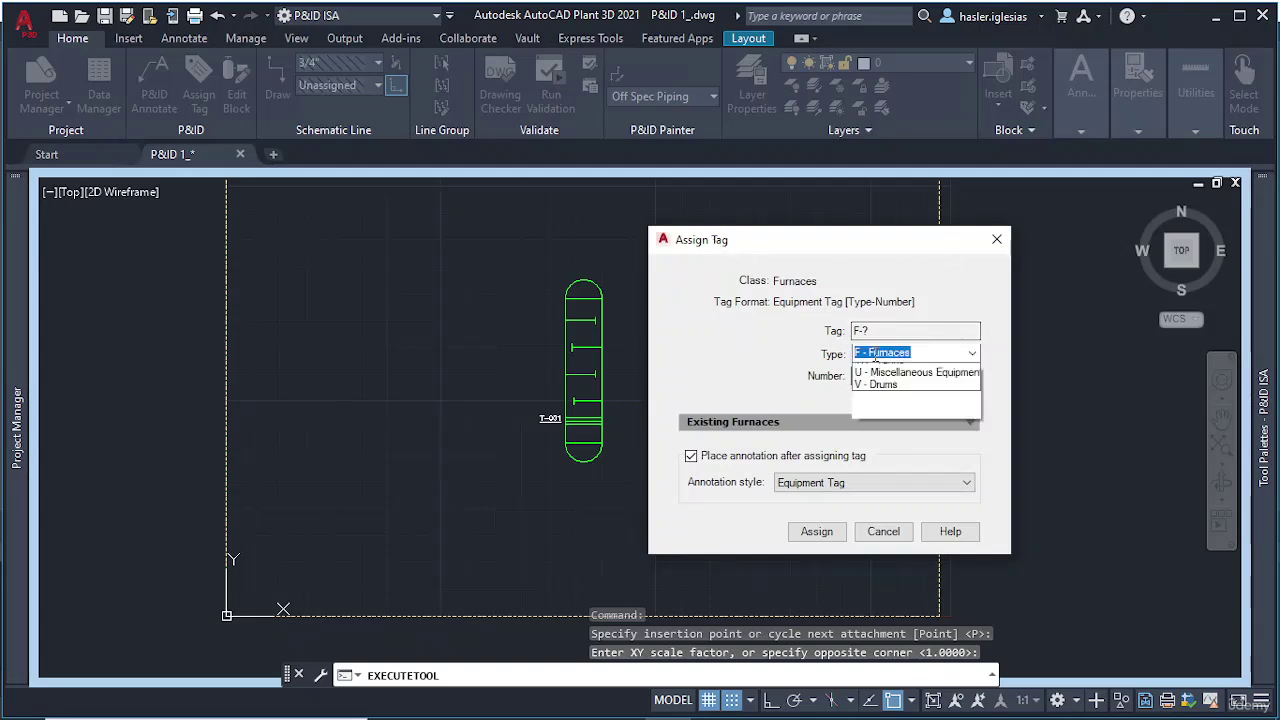
pyautogui.click(883, 418)
pyautogui.click(884, 375)
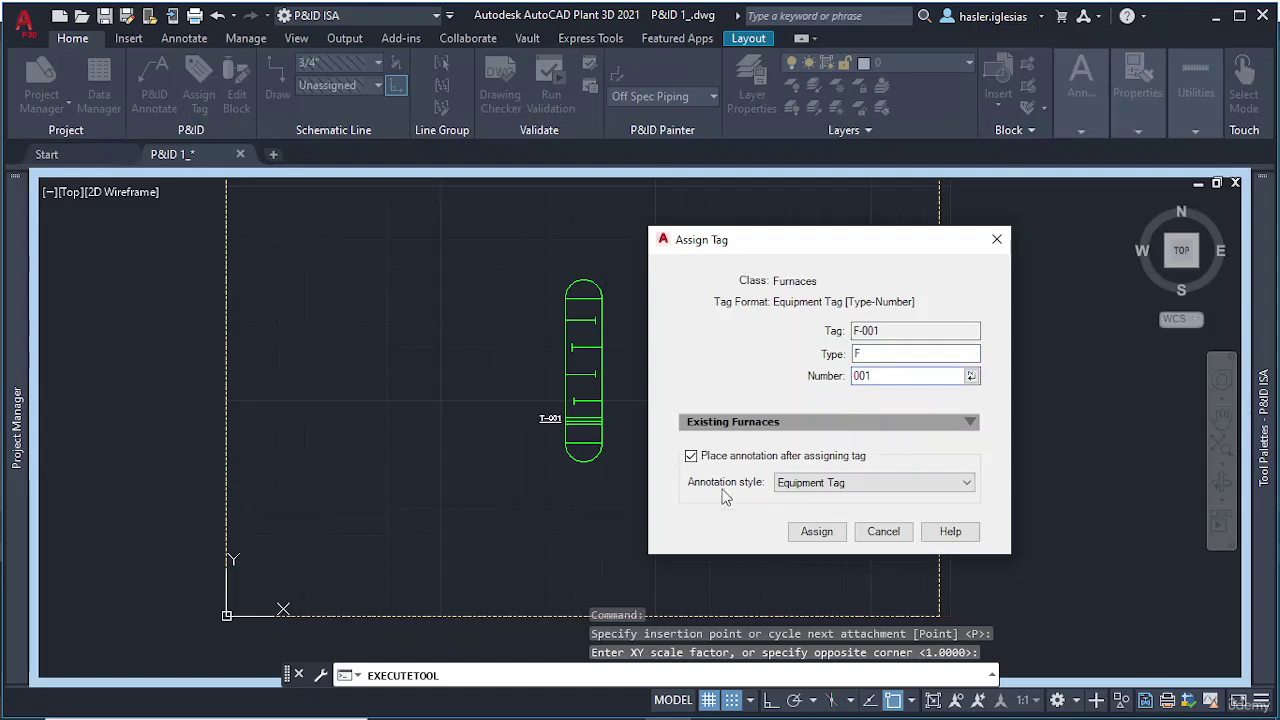
# Step: Assign the F-001 tag and, with ortho mode on, place its annotation centered just below the furnace's base
pyautogui.click(833, 538)
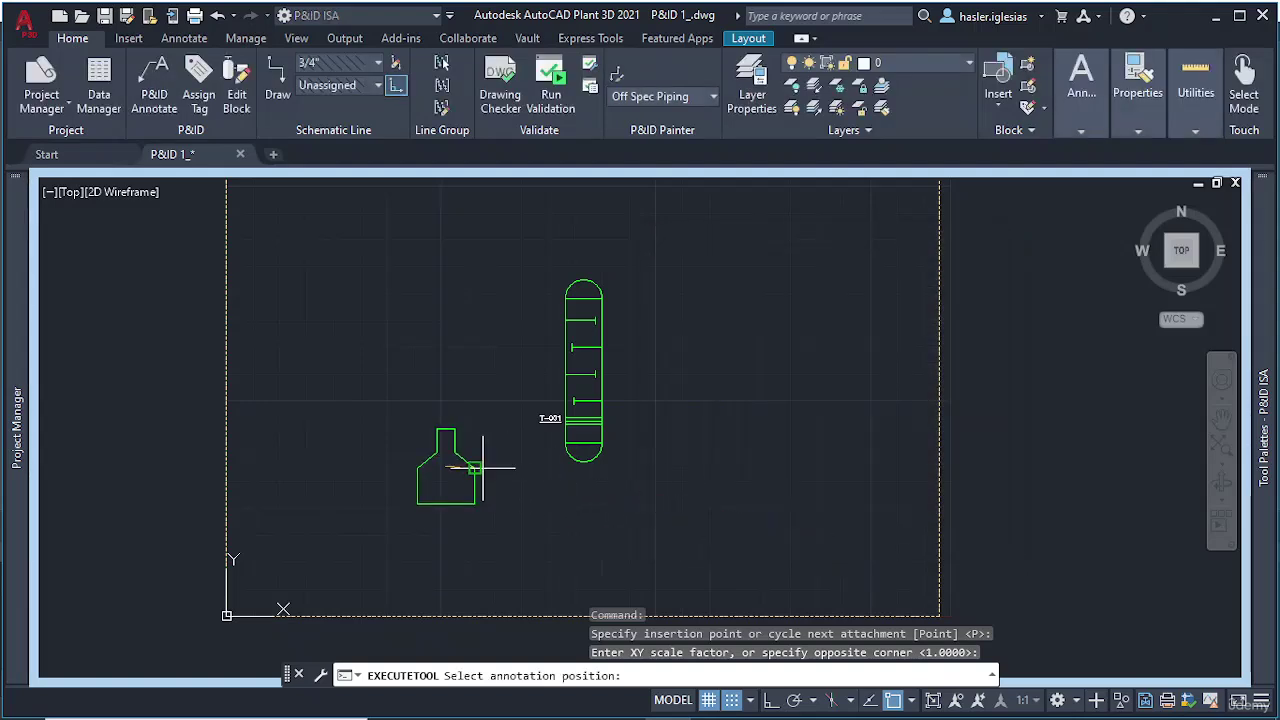
pyautogui.scroll(5, 453, 495)
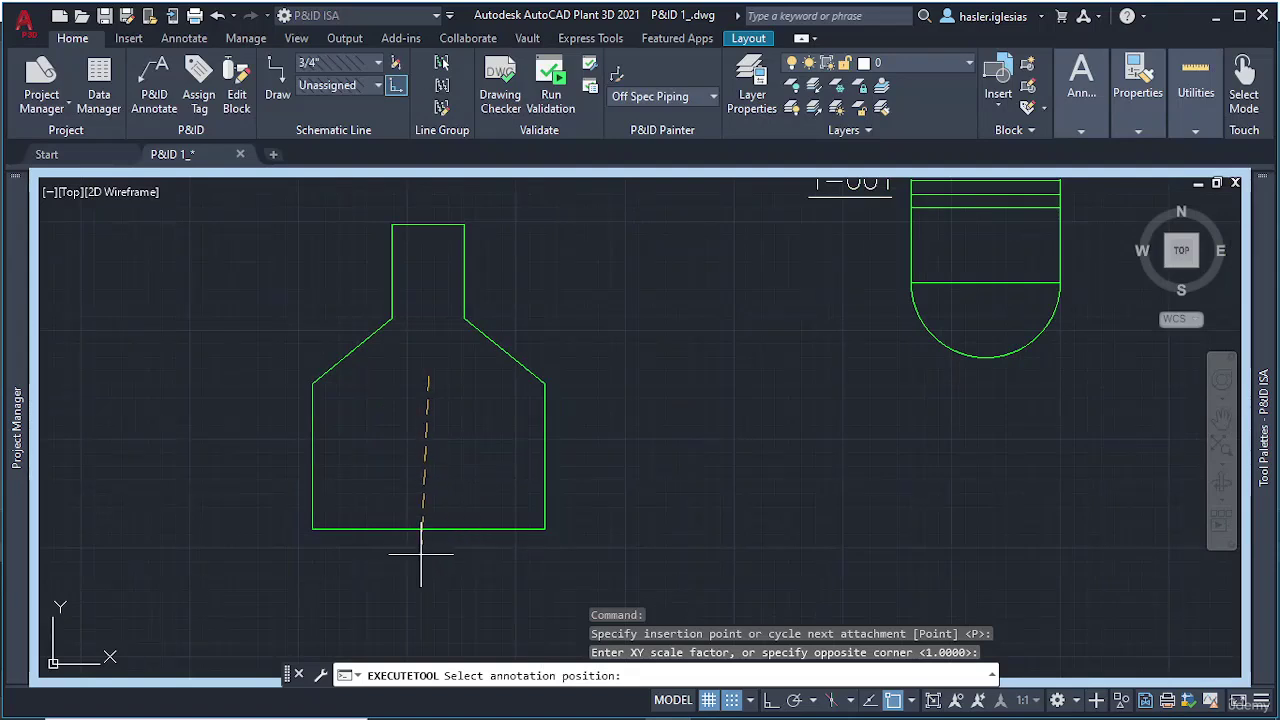
pyautogui.click(770, 700)
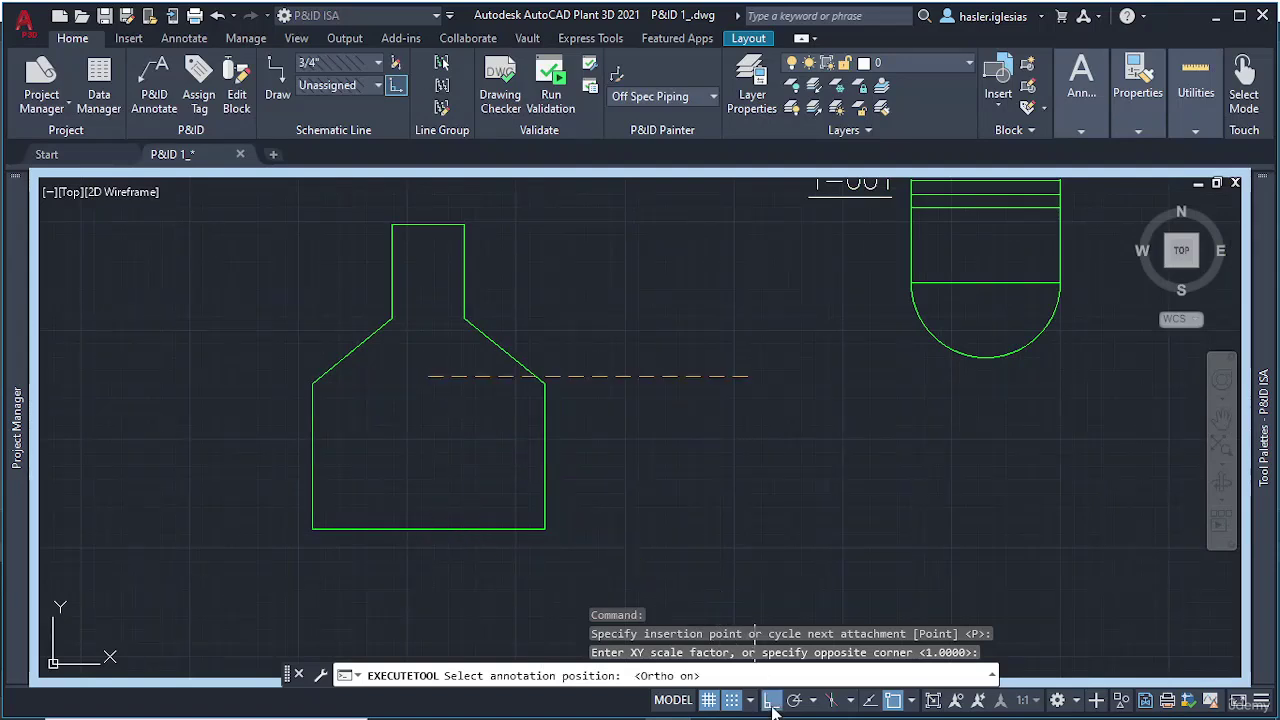
pyautogui.scroll(5, 421, 548)
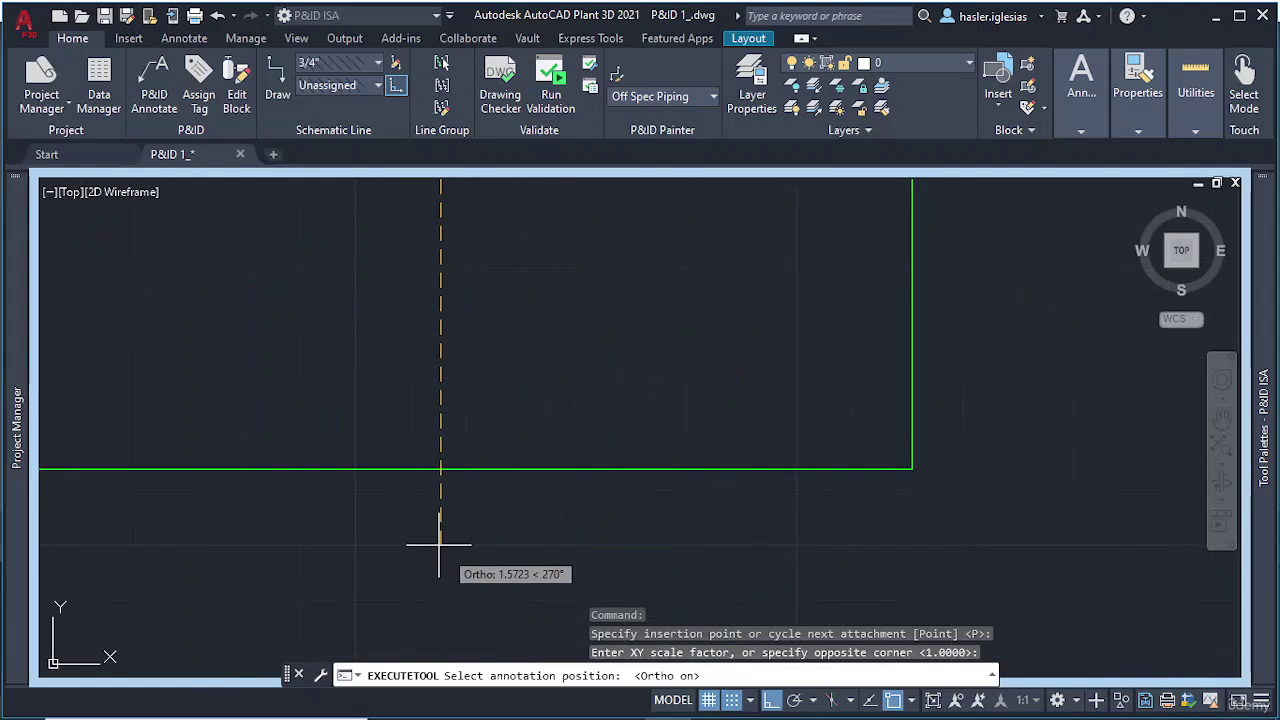
pyautogui.click(437, 534)
pyautogui.scroll(-5, 561, 520)
pyautogui.scroll(-2, 632, 417)
pyautogui.scroll(-2, 702, 344)
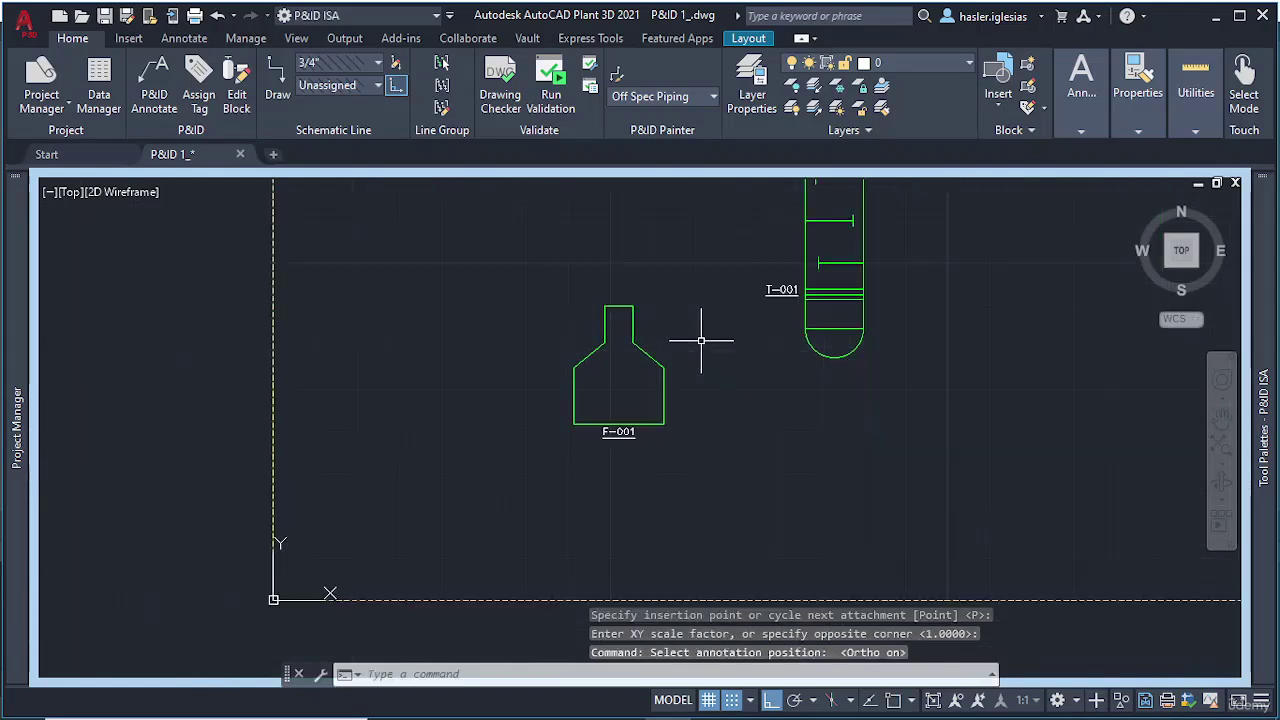
pyautogui.moveTo(696, 346); pyautogui.dragTo(569, 455, button='middle')
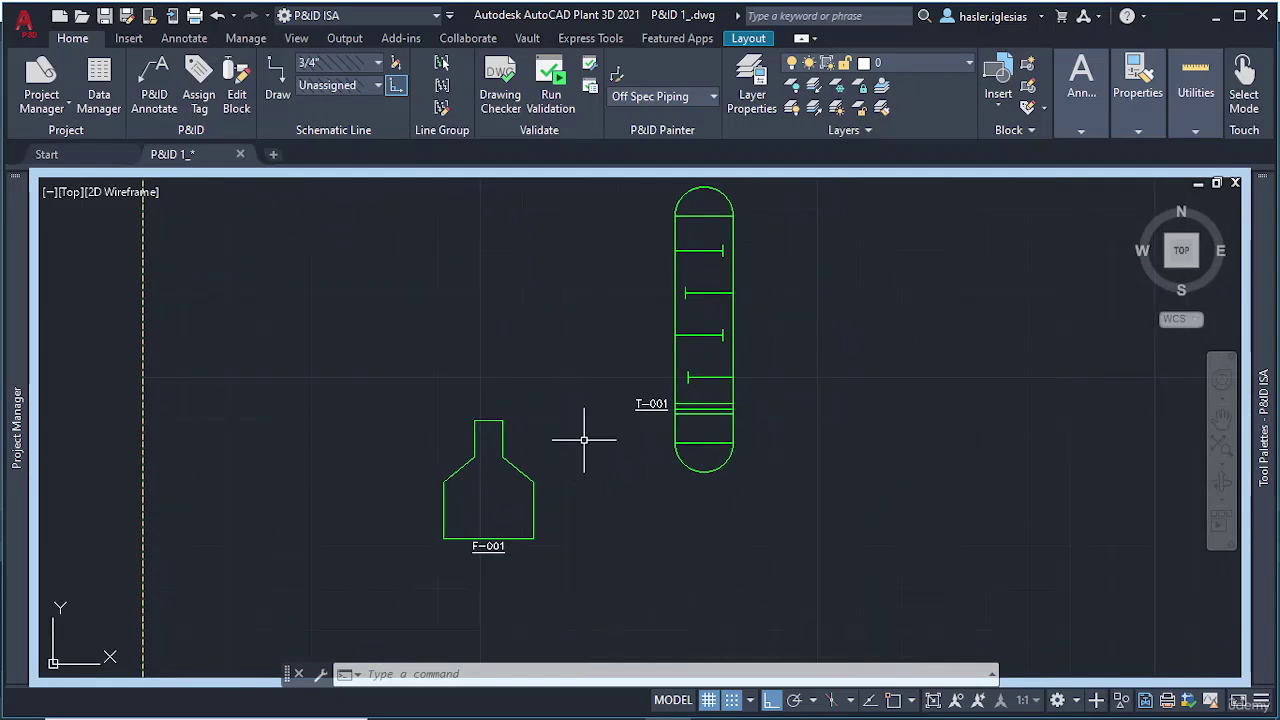
# Step: Insert a pump symbol to the left of the furnace, tag it P-001 and place the annotation below it
pyautogui.moveTo(457, 380); pyautogui.dragTo(533, 389, button='middle')
pyautogui.moveTo(1268, 346)
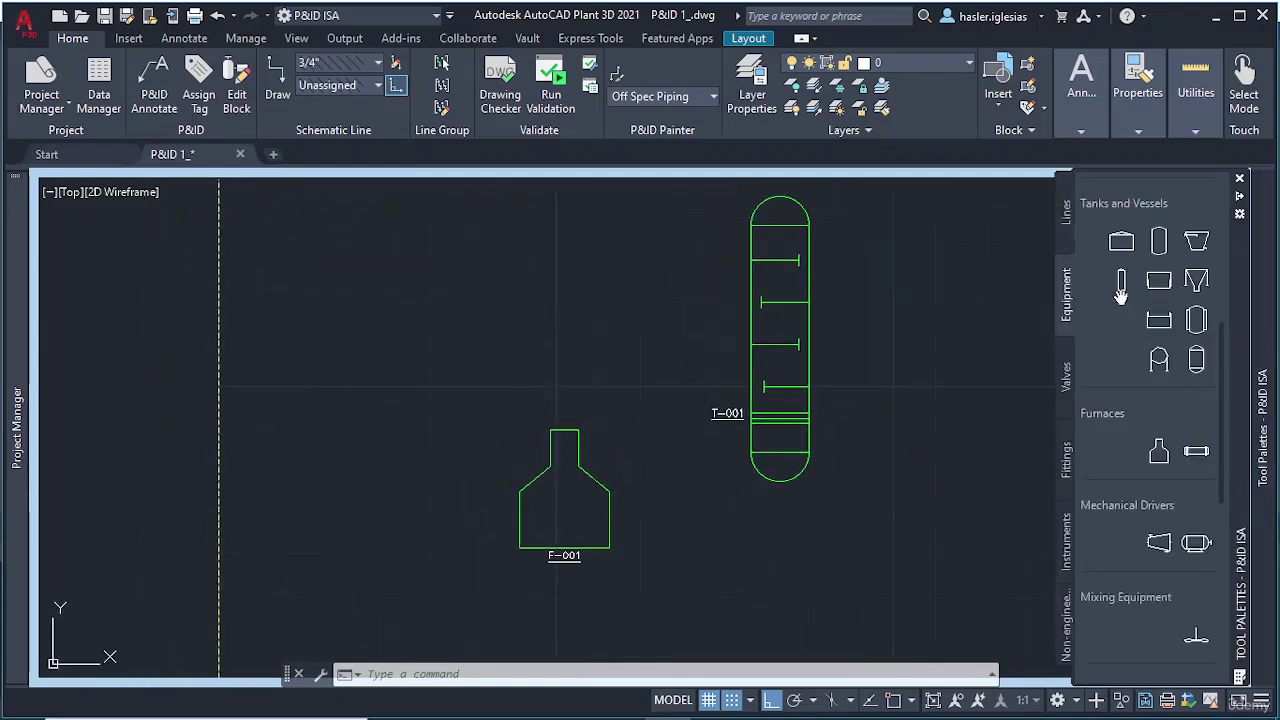
pyautogui.scroll(5, 1090, 400)
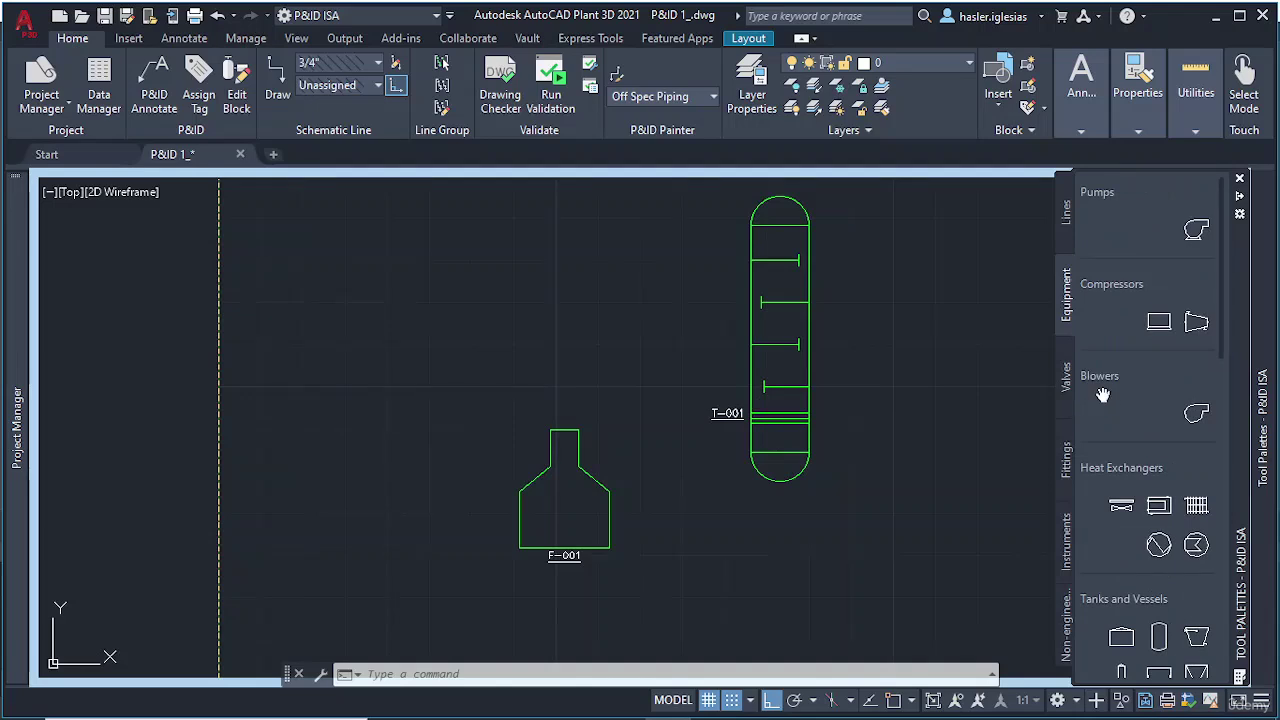
pyautogui.click(1195, 236)
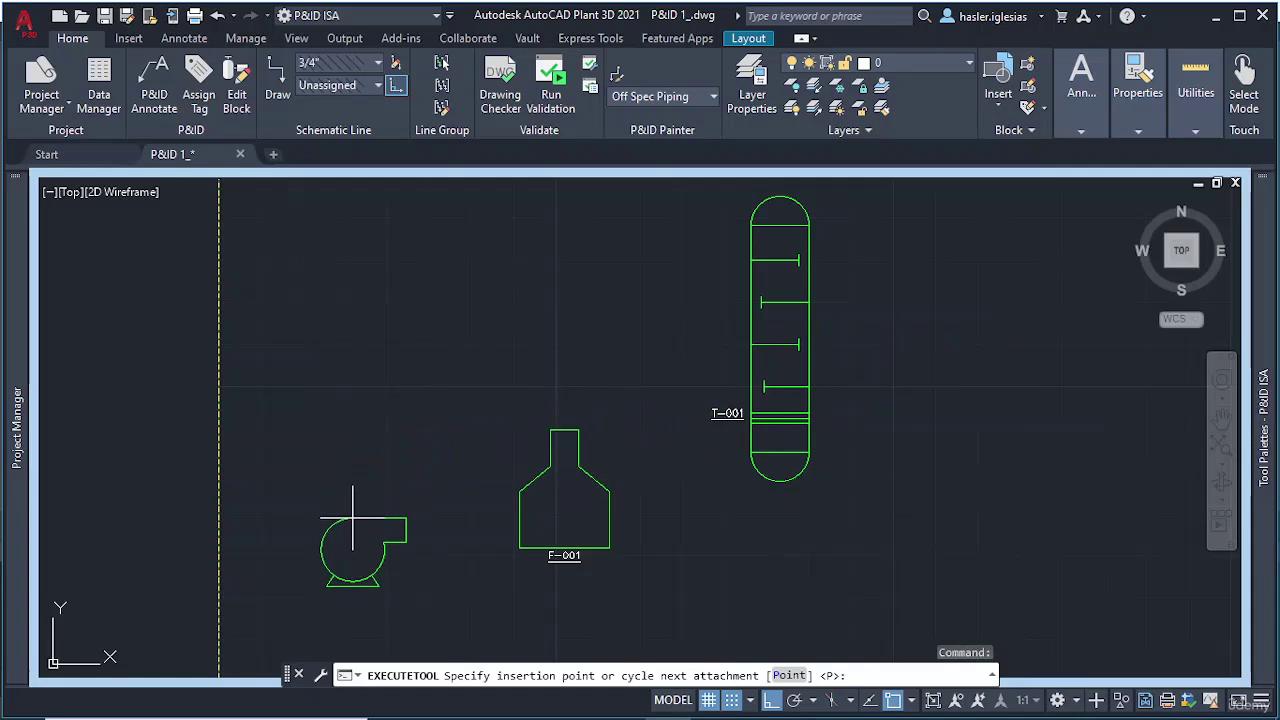
pyautogui.click(355, 528)
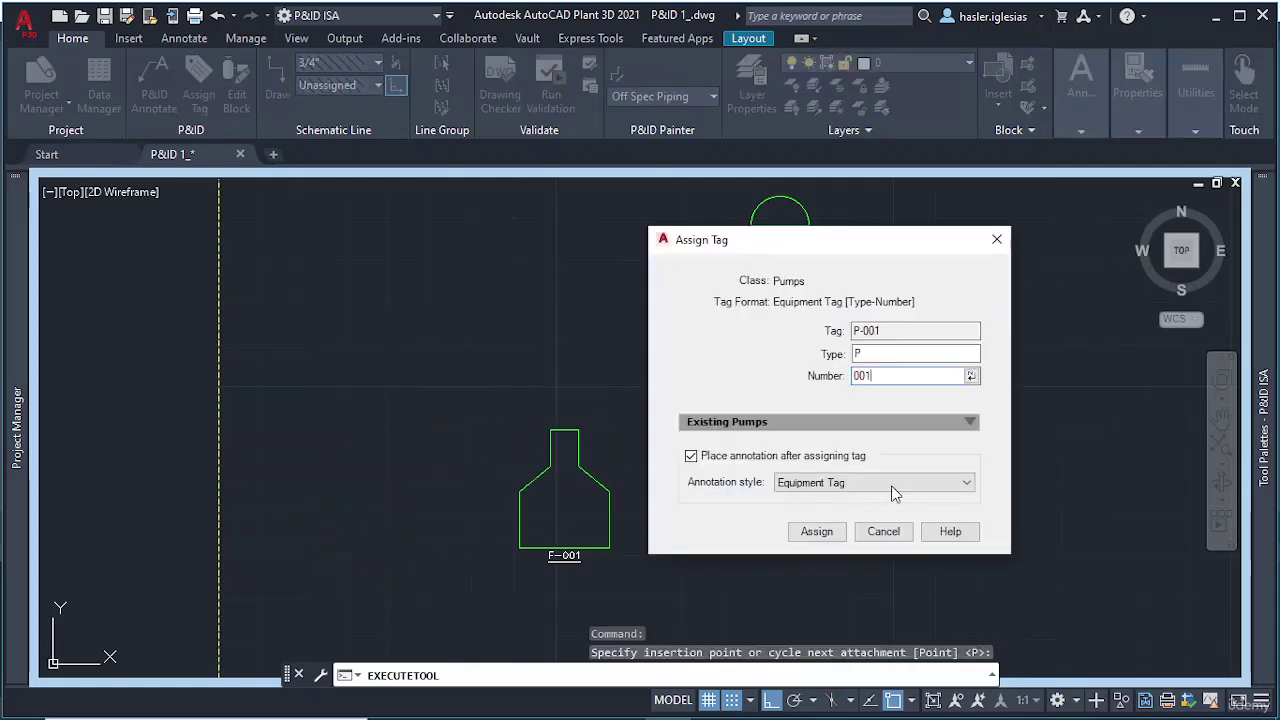
pyautogui.click(820, 535)
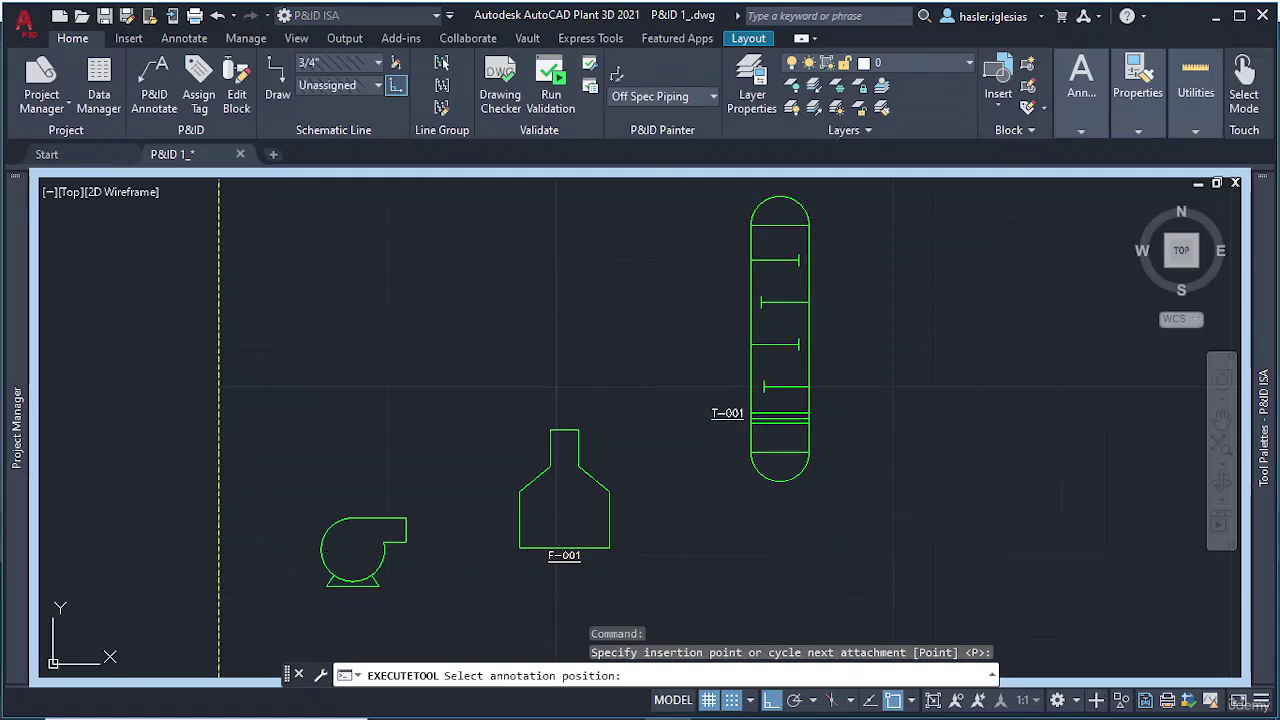
pyautogui.click(364, 605)
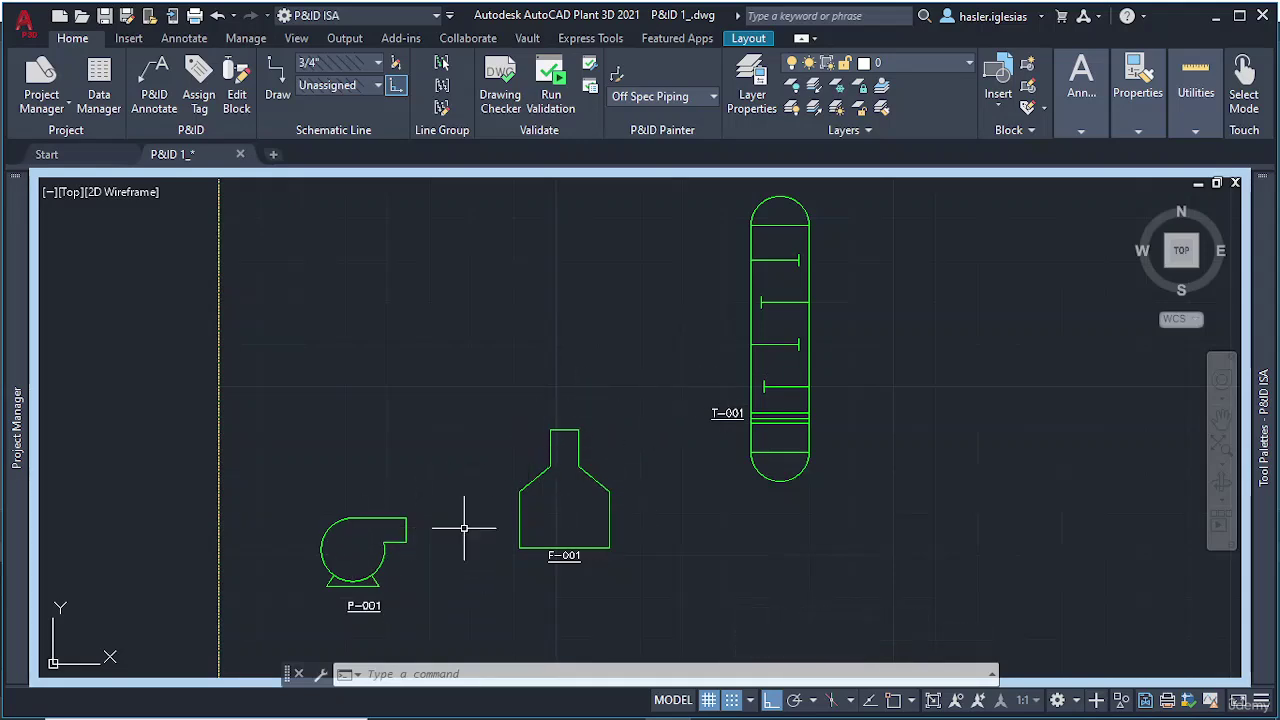
# Step: Scale the pump down about its center to about half its size
pyautogui.click(381, 563)
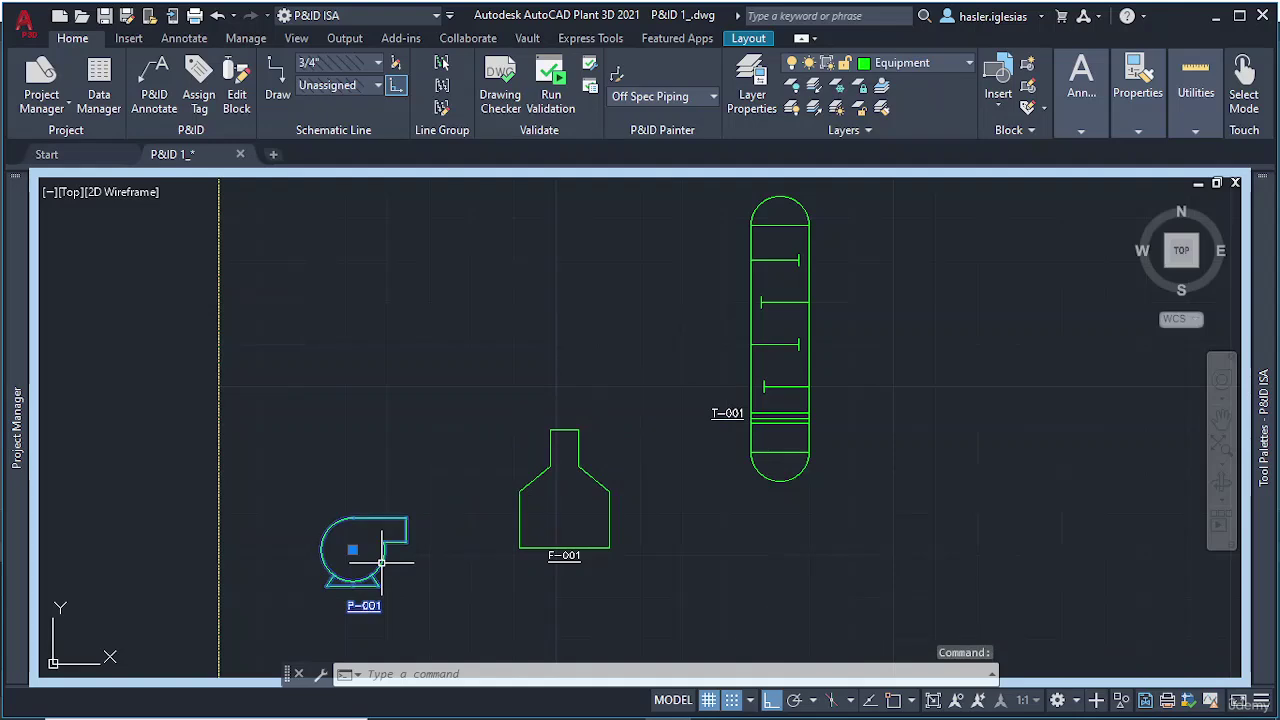
pyautogui.write('SCALE')
pyautogui.press('Return')
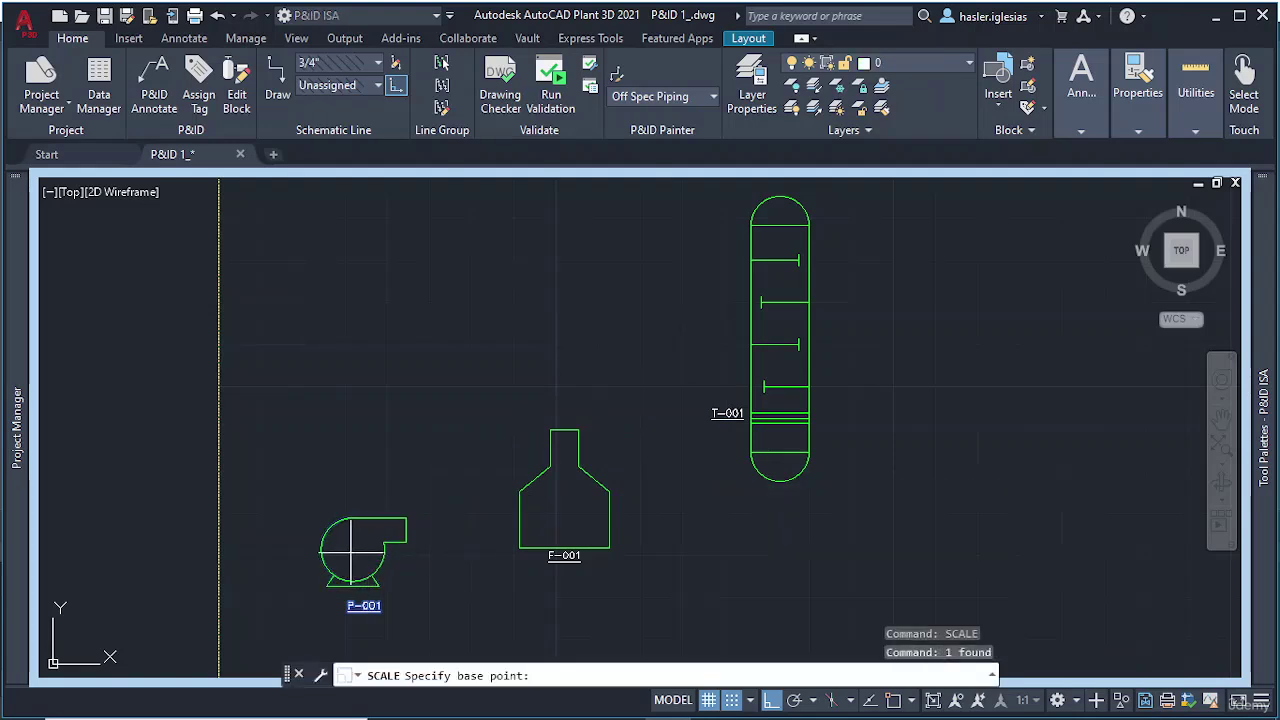
pyautogui.click(349, 550)
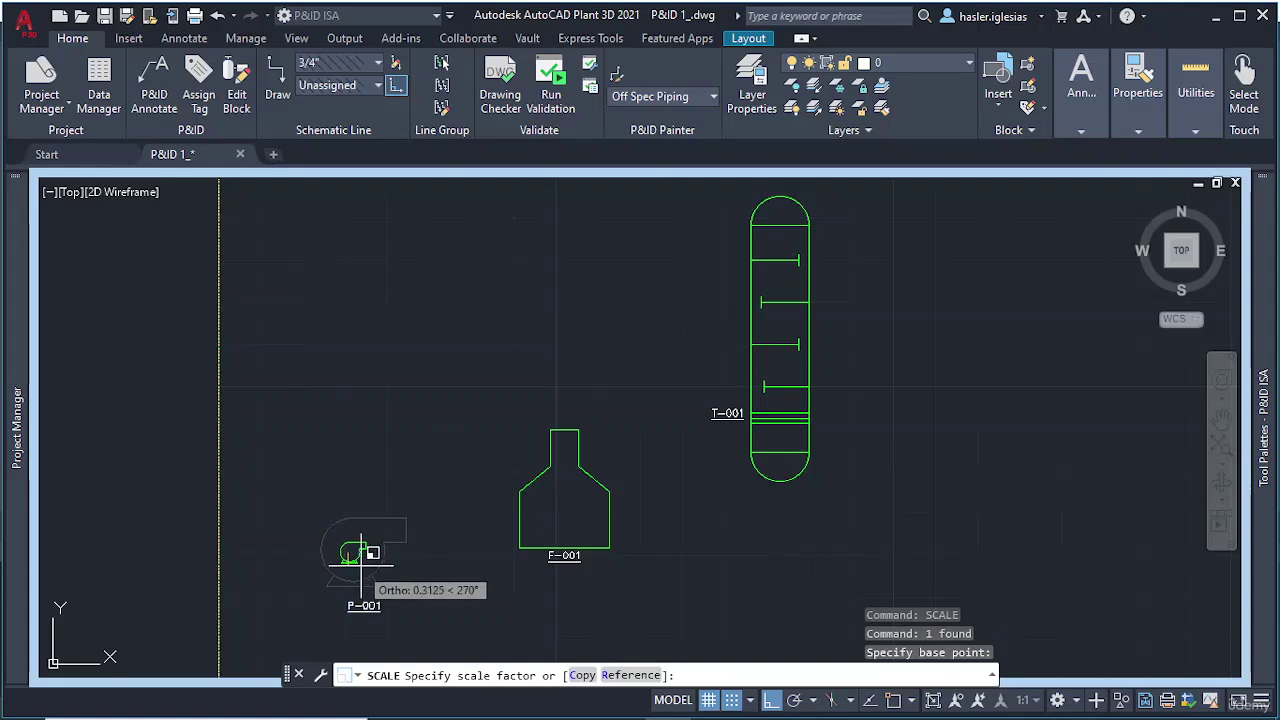
pyautogui.click(375, 561)
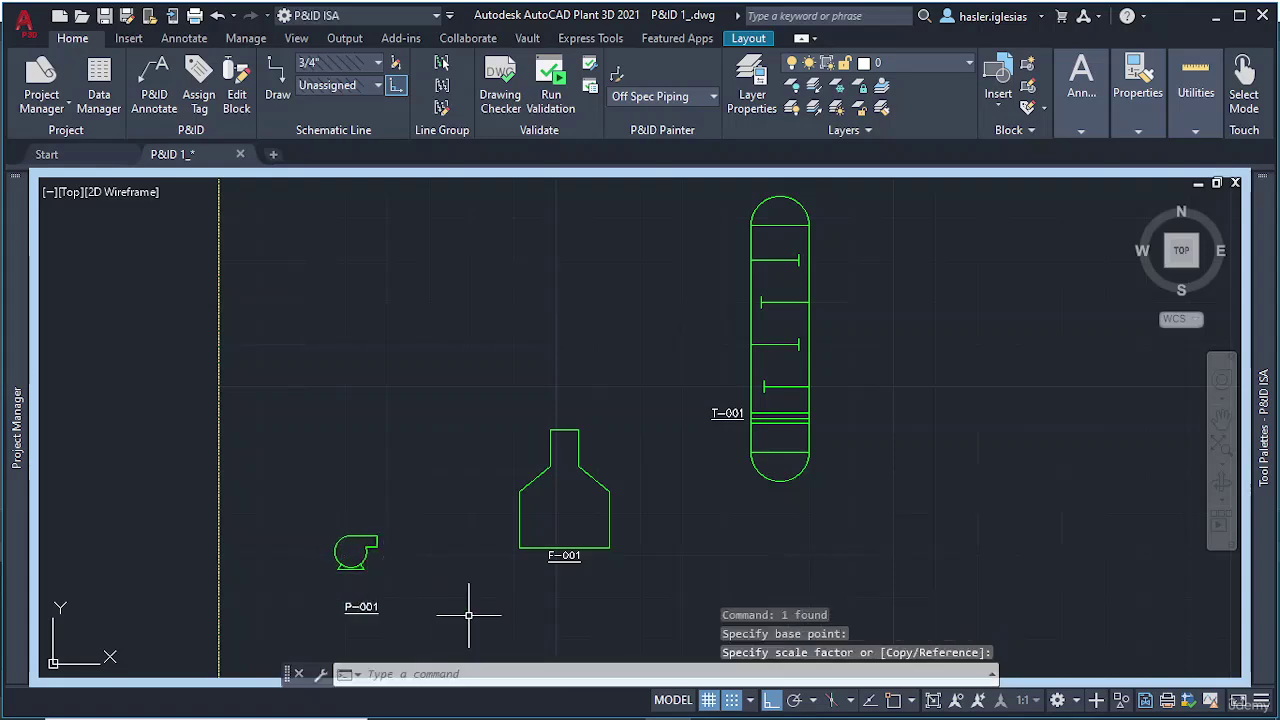
# Step: Move the P-001 annotation up so it sits directly beneath the pump's base
pyautogui.moveTo(443, 591); pyautogui.dragTo(467, 511, button='middle')
pyautogui.click(394, 525)
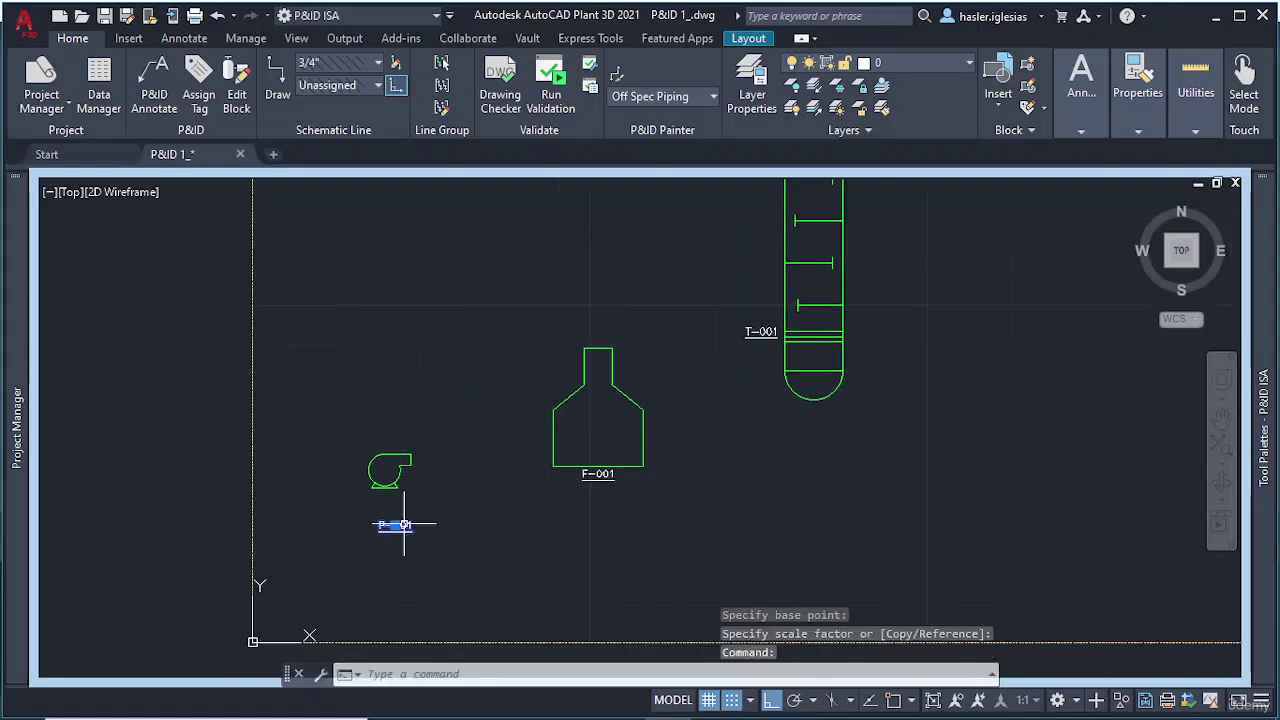
pyautogui.scroll(4, 390, 530)
pyautogui.click(396, 531)
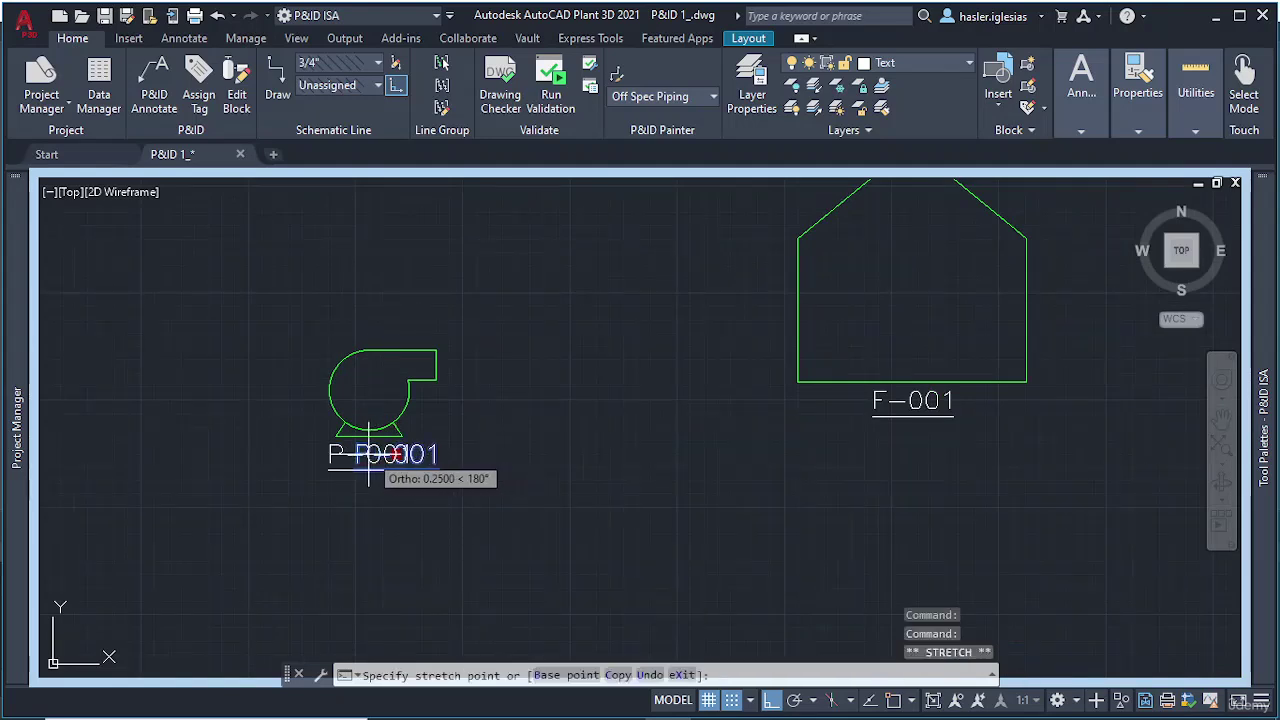
pyautogui.press('Escape')
pyautogui.scroll(-2, 500, 475)
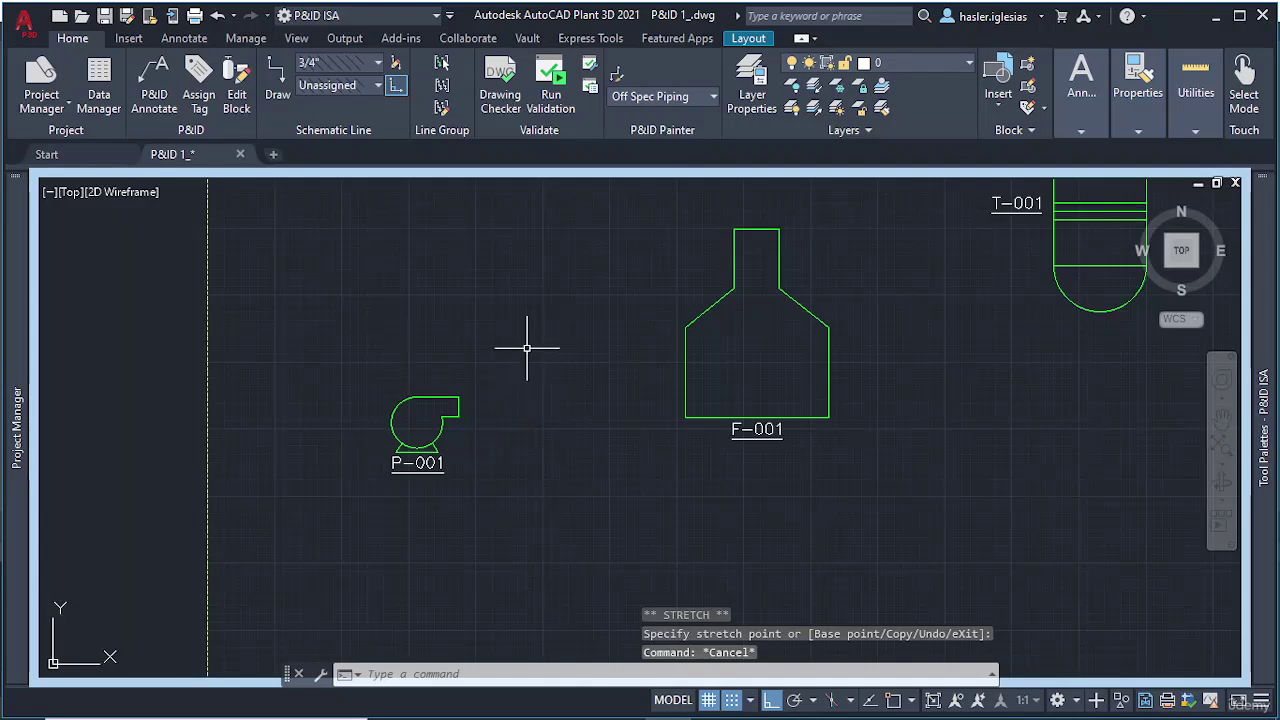
# Step: Insert the domed vertical vessel symbol above the pump at about X 1.31, Y 7.13, with ortho mode off and a scale of about 0.69
pyautogui.moveTo(526, 351); pyautogui.dragTo(546, 451, button='middle')
pyautogui.moveTo(1263, 380)
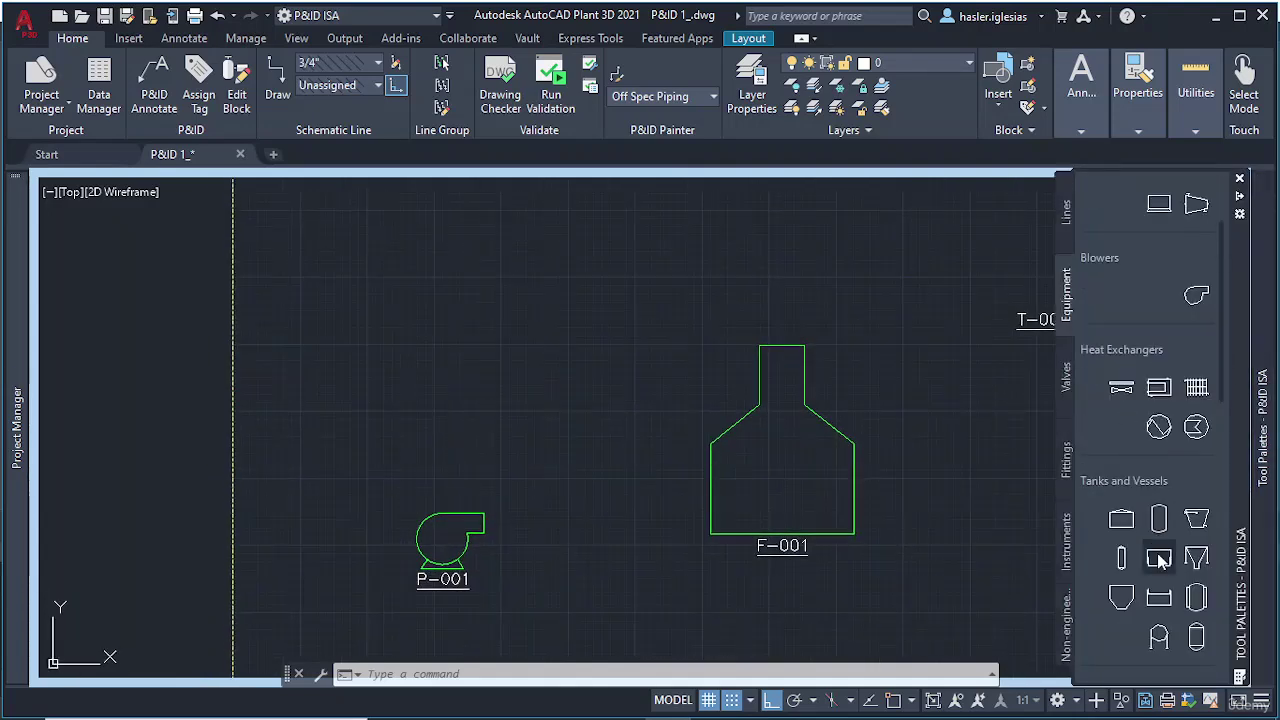
pyautogui.click(1160, 519)
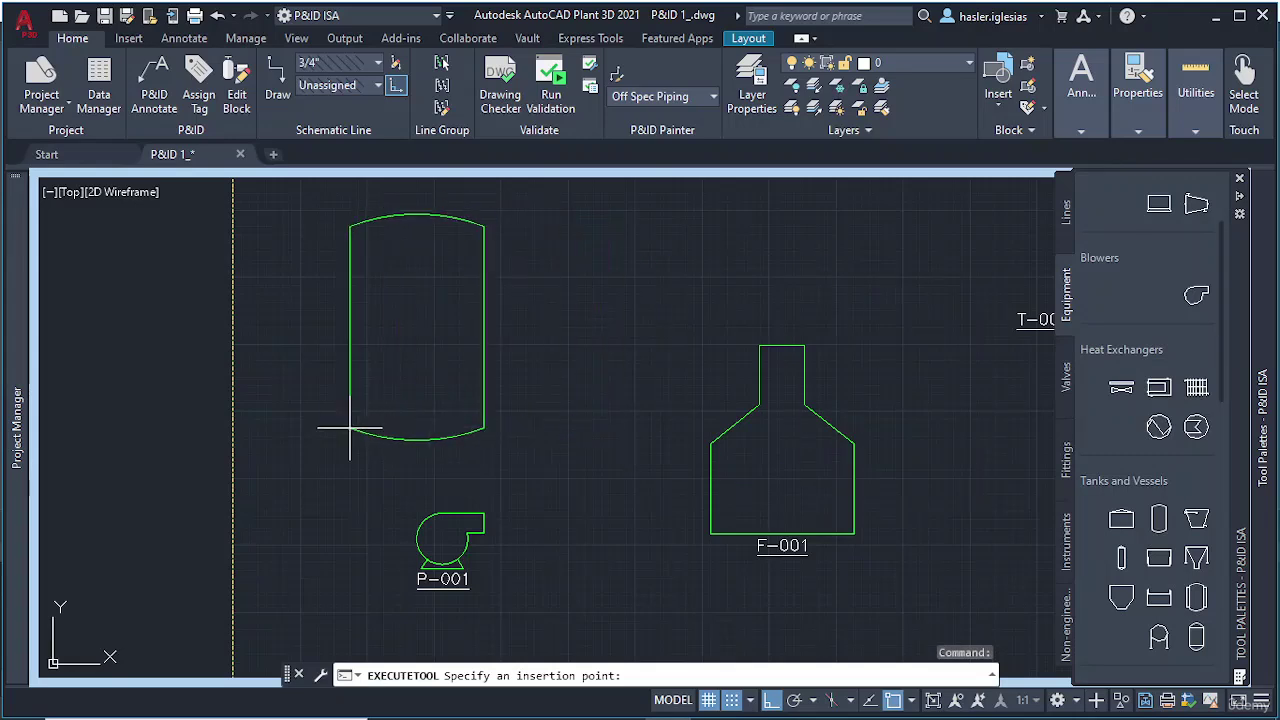
pyautogui.scroll(-2, 320, 415)
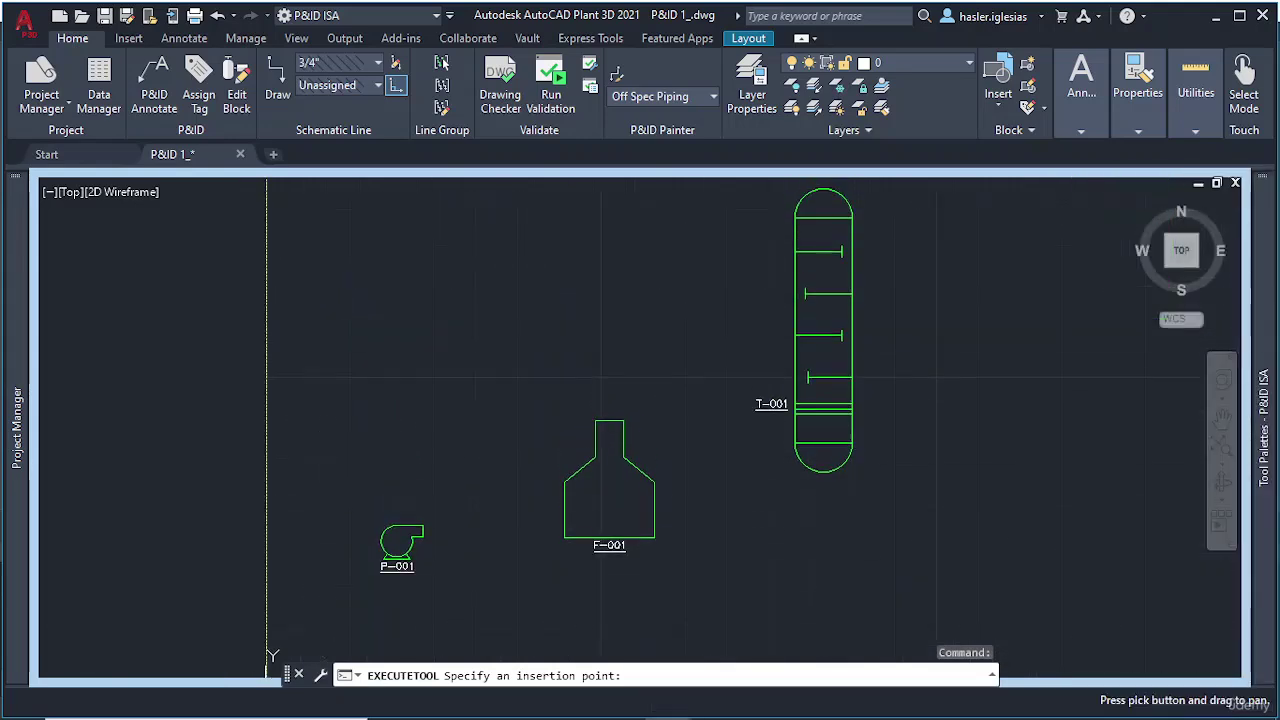
pyautogui.click(320, 413)
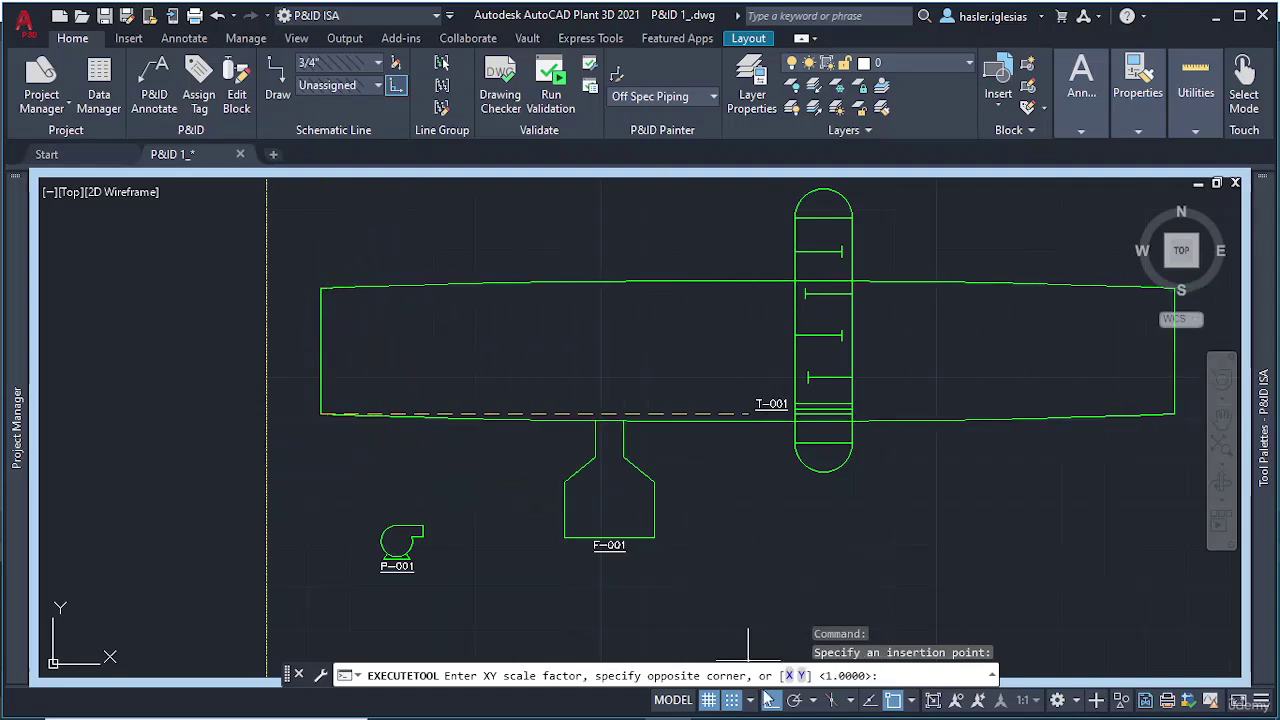
pyautogui.click(770, 700)
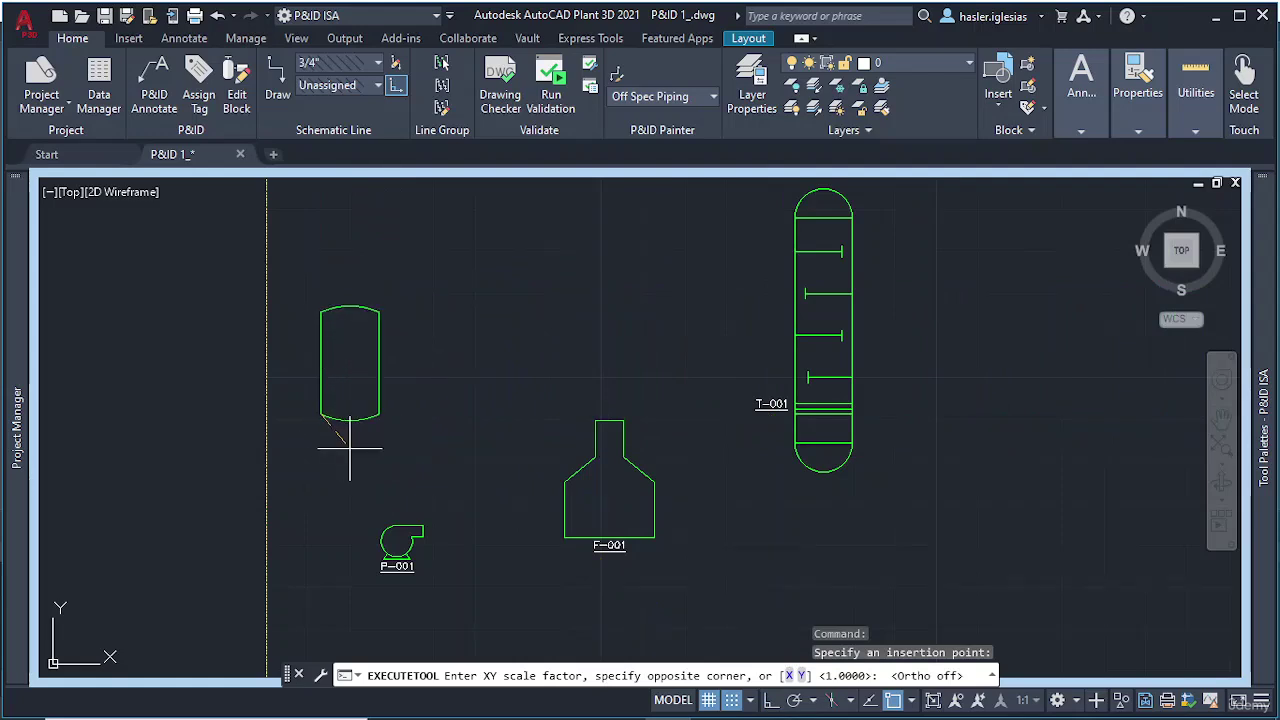
pyautogui.click(350, 448)
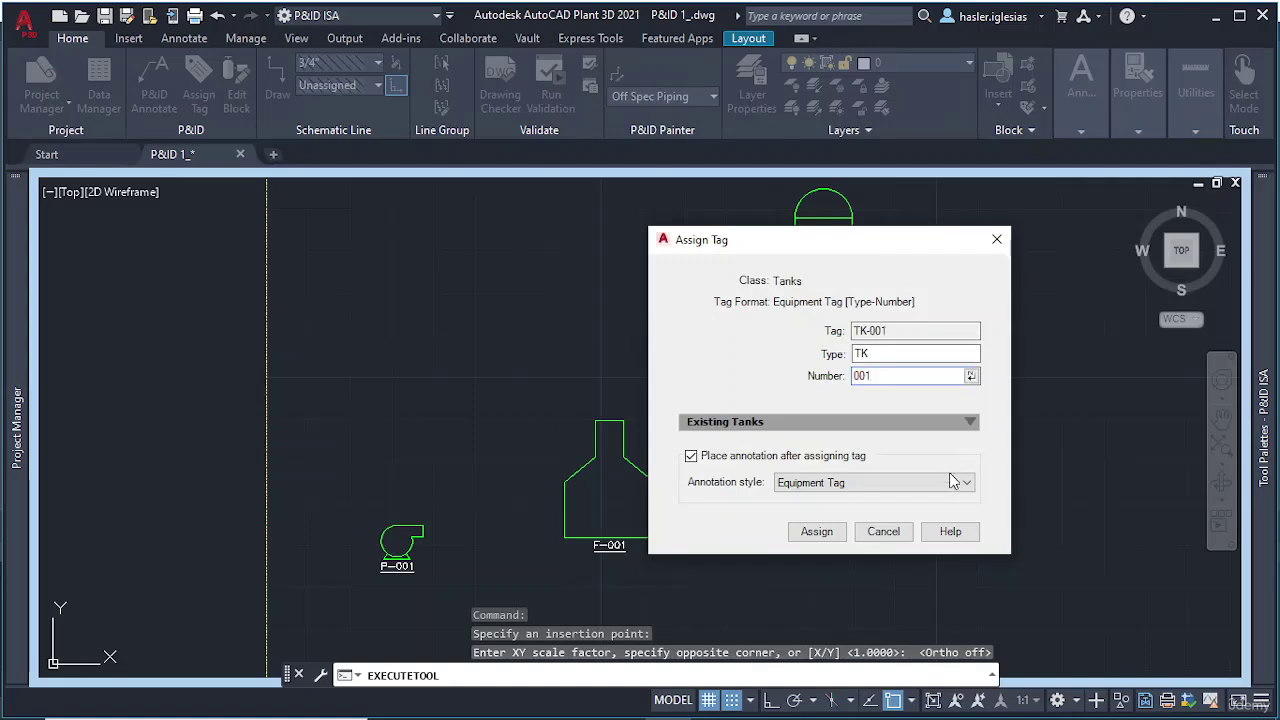
# Step: Assign the tag TK-001 to the vessel and place its annotation centered just above the vessel's top
pyautogui.click(818, 532)
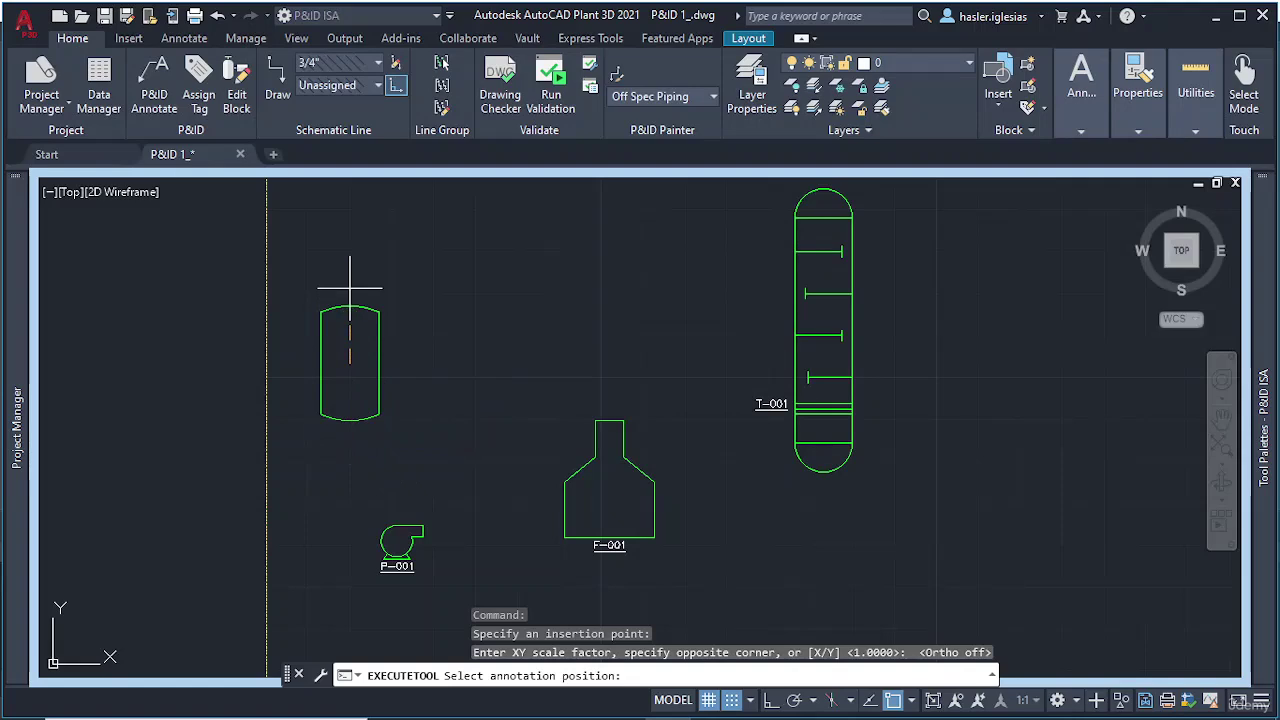
pyautogui.scroll(6, 345, 282)
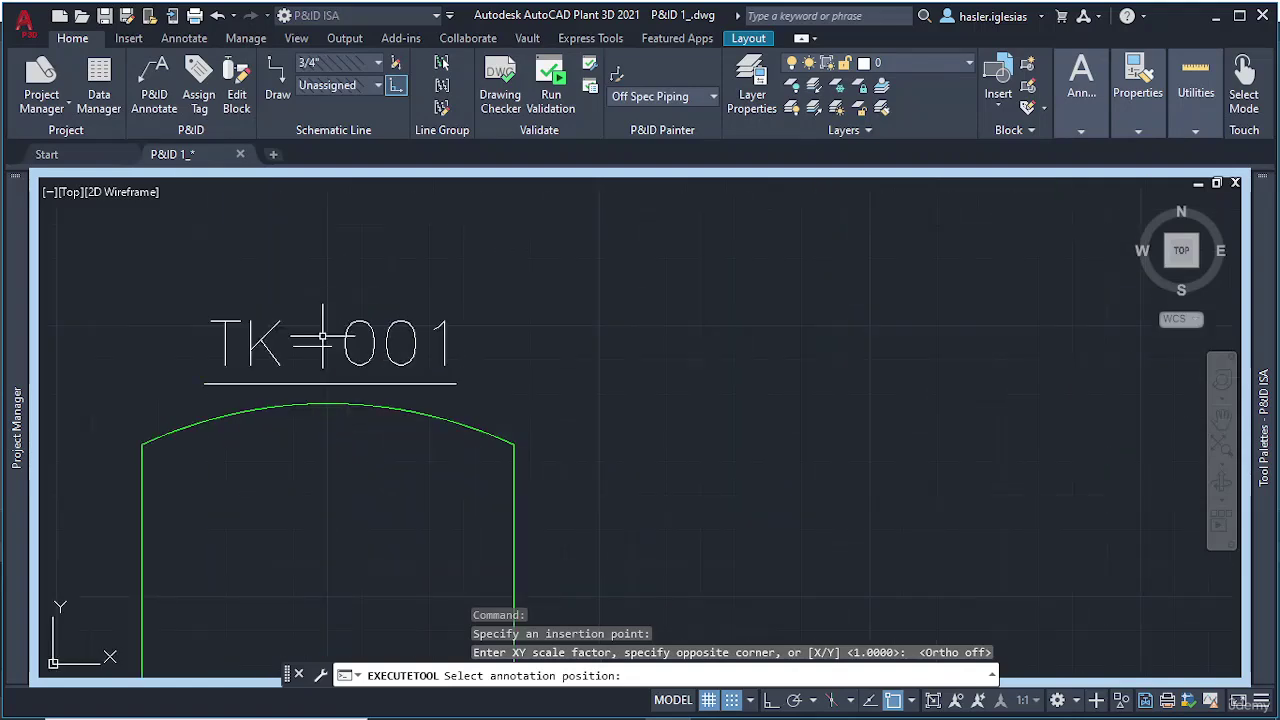
pyautogui.click(328, 340)
pyautogui.scroll(-3, 540, 390)
pyautogui.scroll(-2, 620, 405)
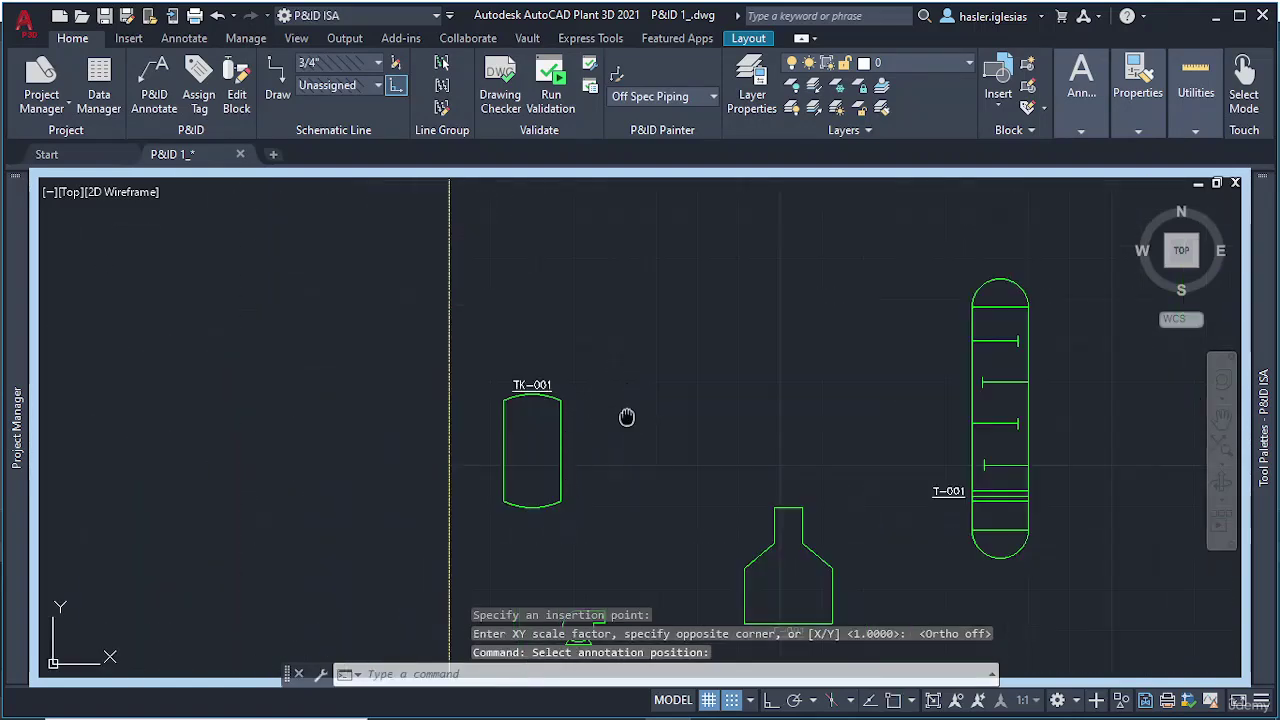
pyautogui.moveTo(626, 417); pyautogui.dragTo(474, 346, button='middle')
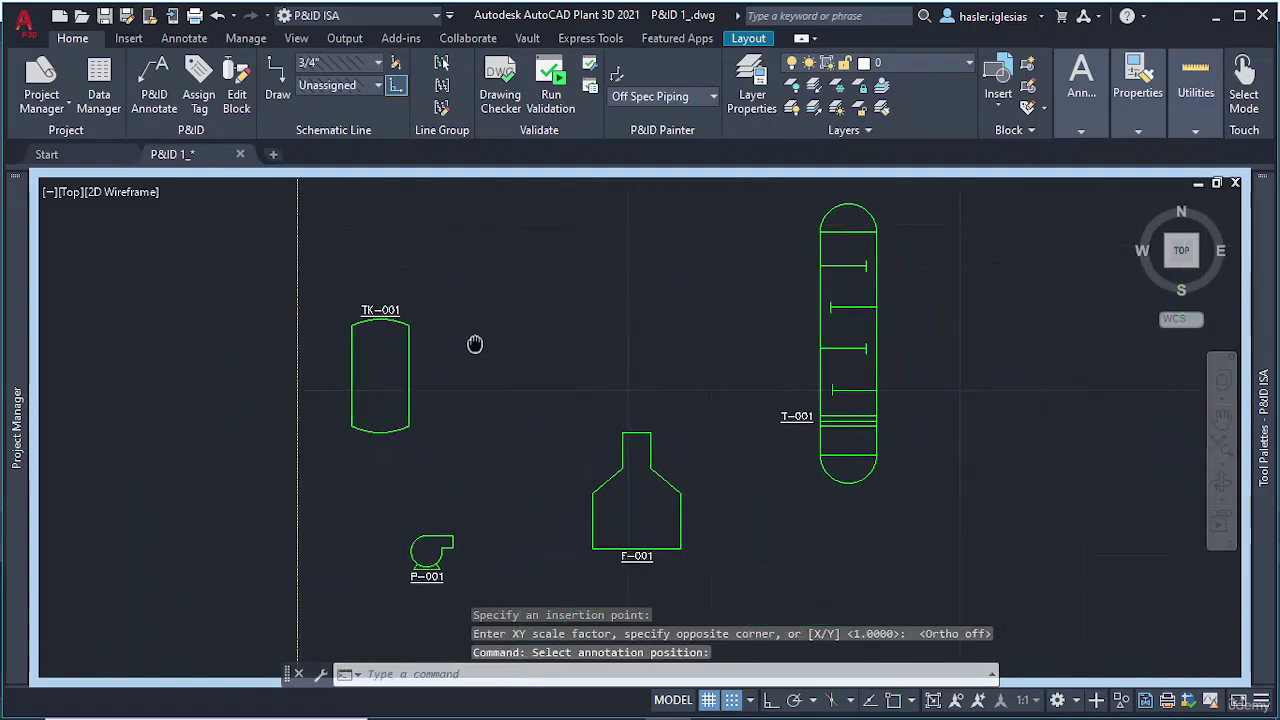
# Step: Examine the vessel's class, tag, graphical style, design and operating data fields and geometry, then close its properties
pyautogui.doubleClick(407, 351)
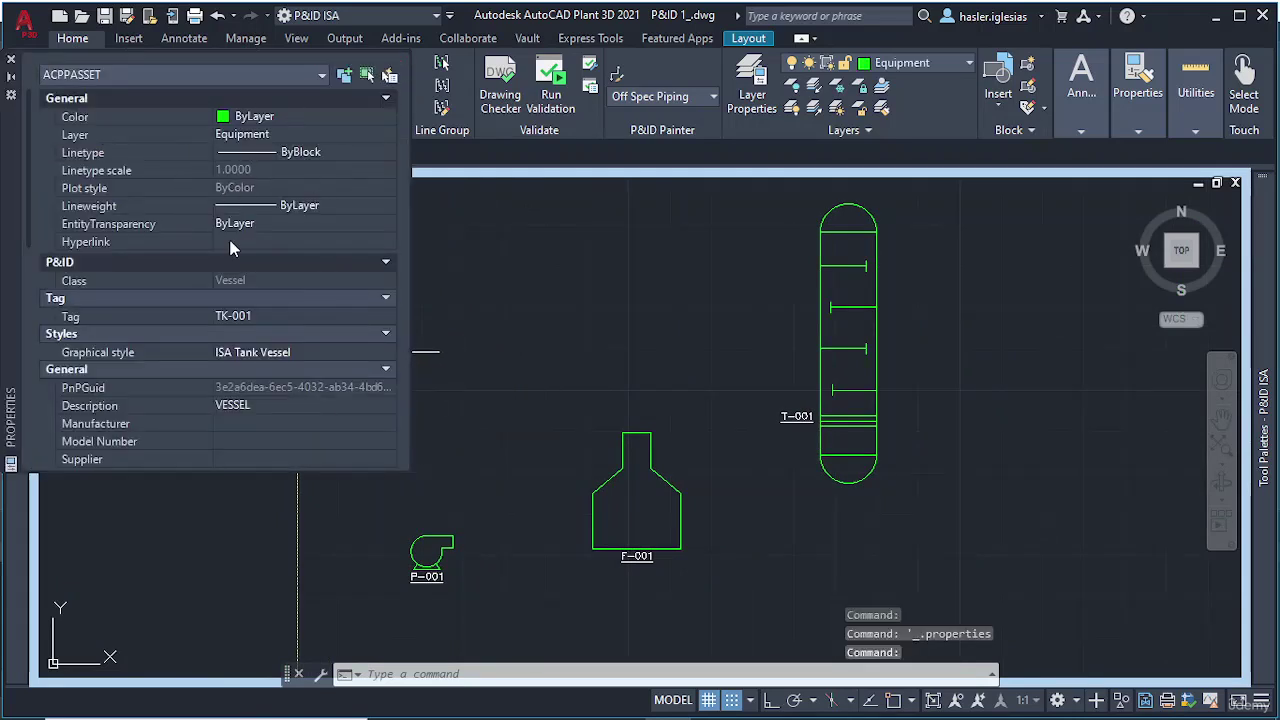
pyautogui.scroll(-3, 229, 275)
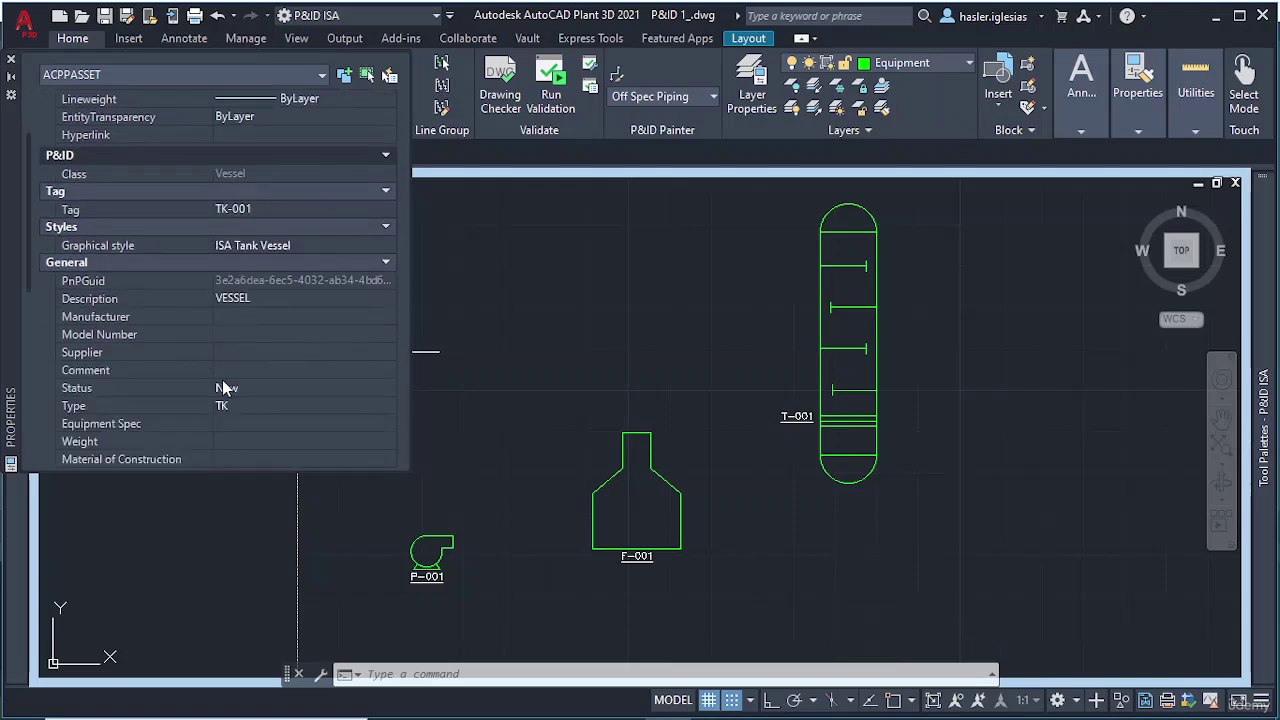
pyautogui.scroll(-3, 239, 393)
pyautogui.scroll(-6, 220, 355)
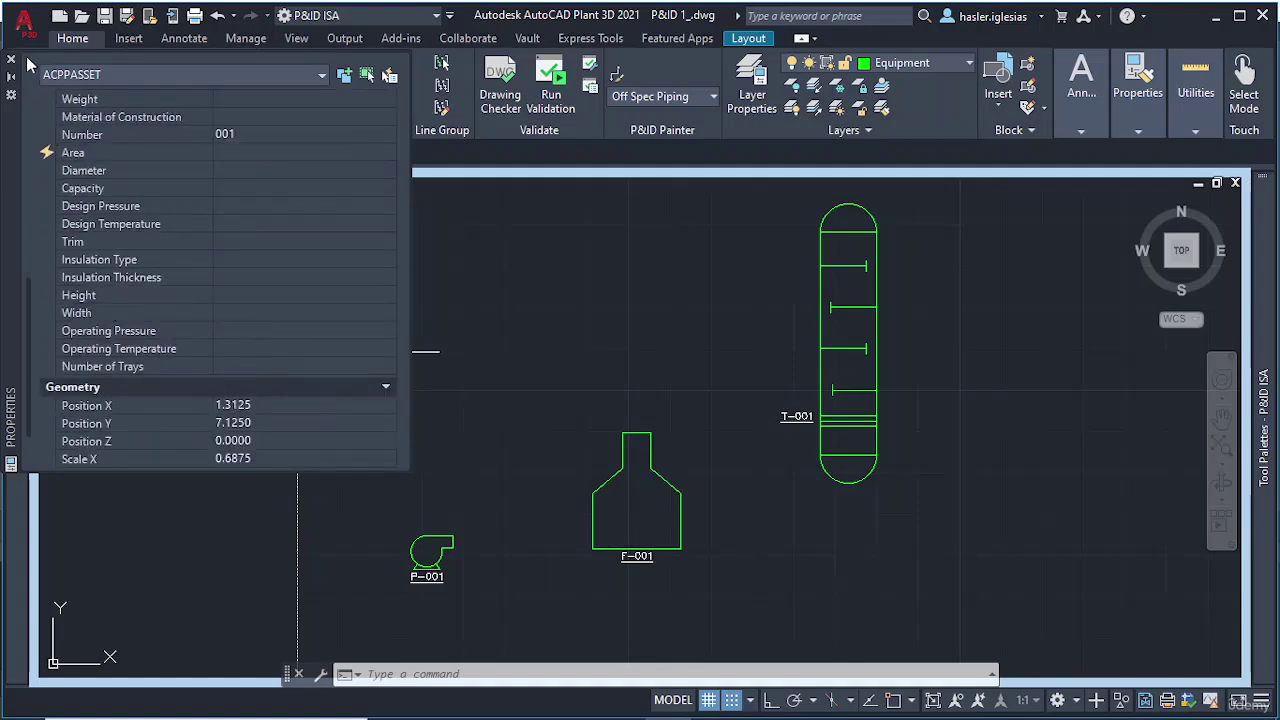
pyautogui.scroll(9, 266, 257)
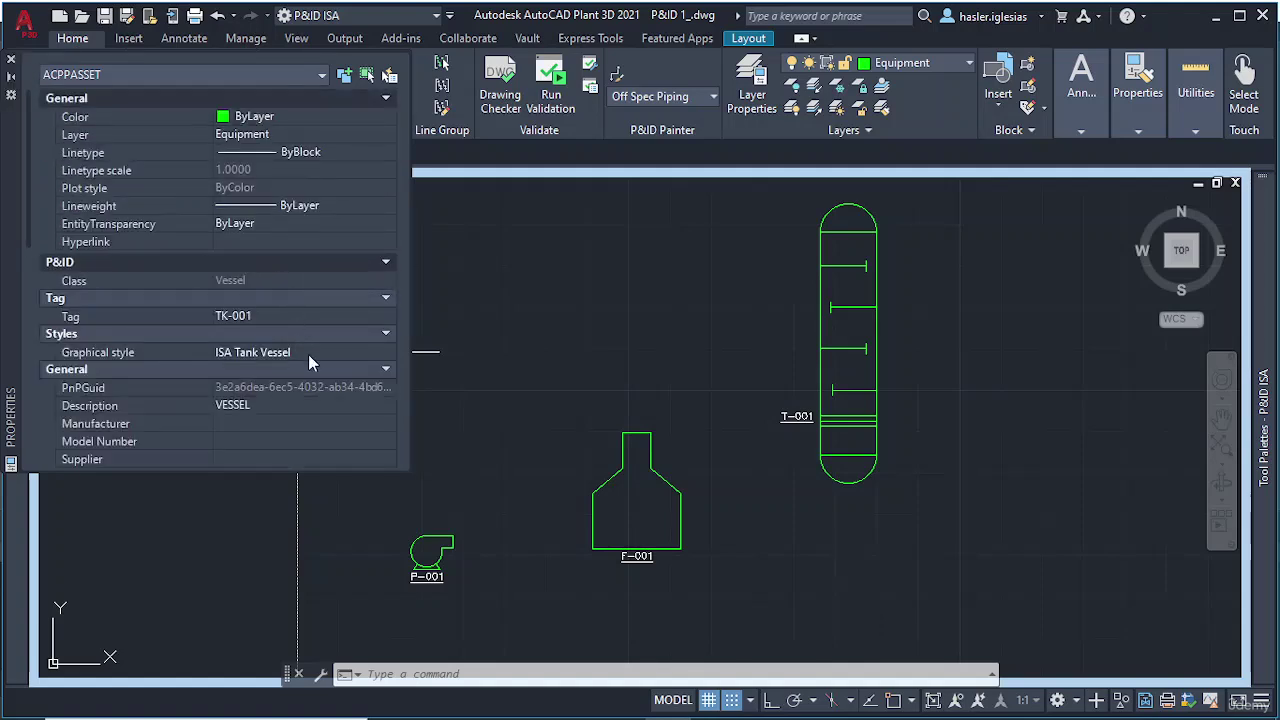
pyautogui.click(11, 62)
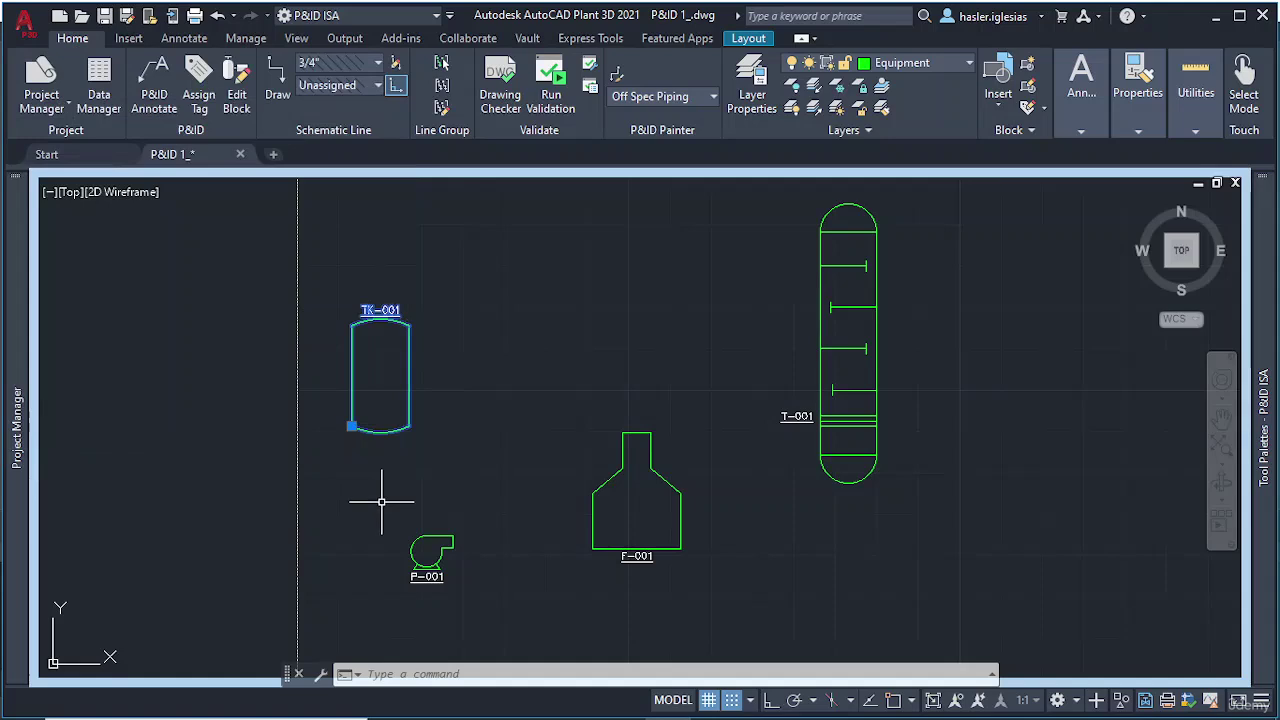
# Step: Examine the P-001 pump's class, tag, graphical style, description, electrical and flow data fields, then close its properties
pyautogui.click(433, 540)
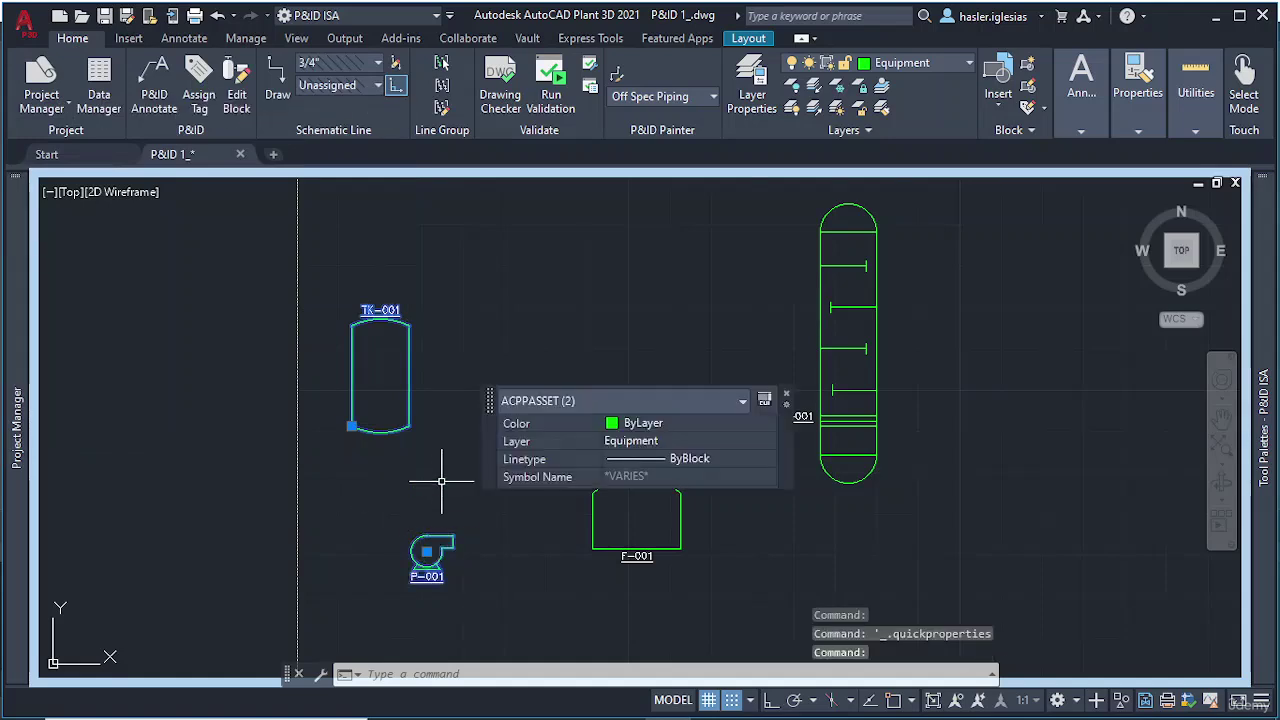
pyautogui.press('Escape')
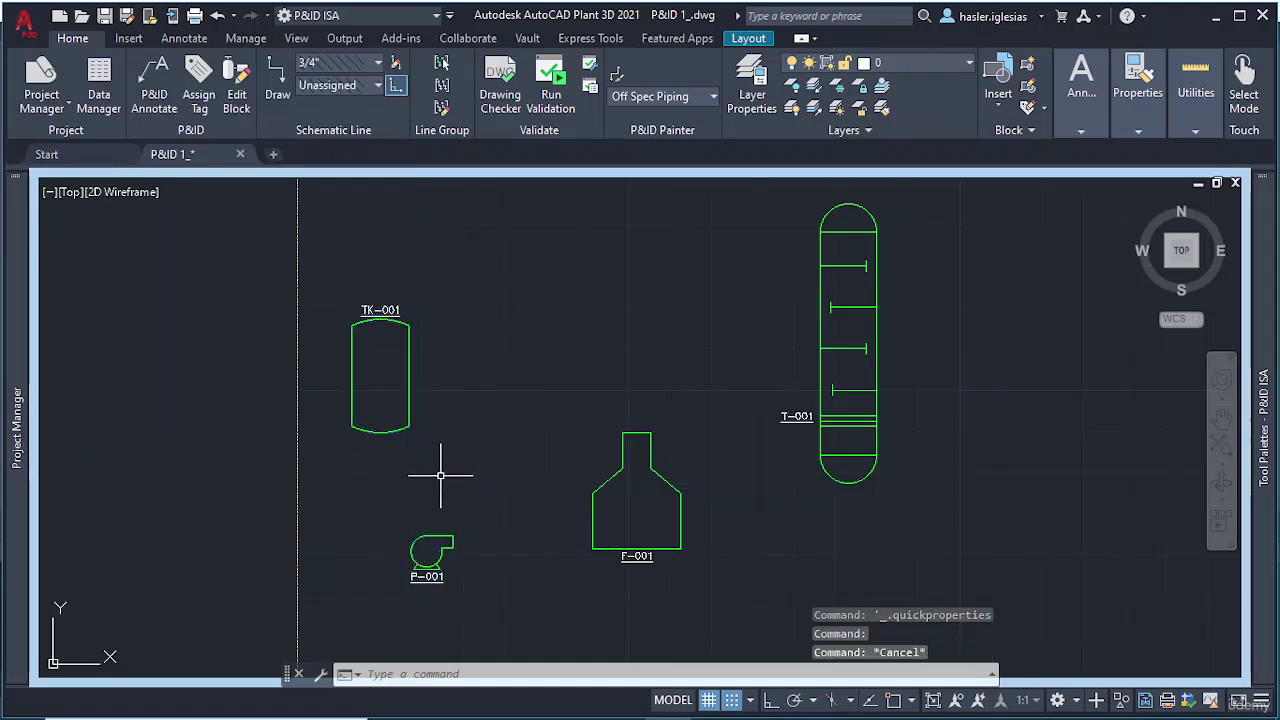
pyautogui.doubleClick(430, 533)
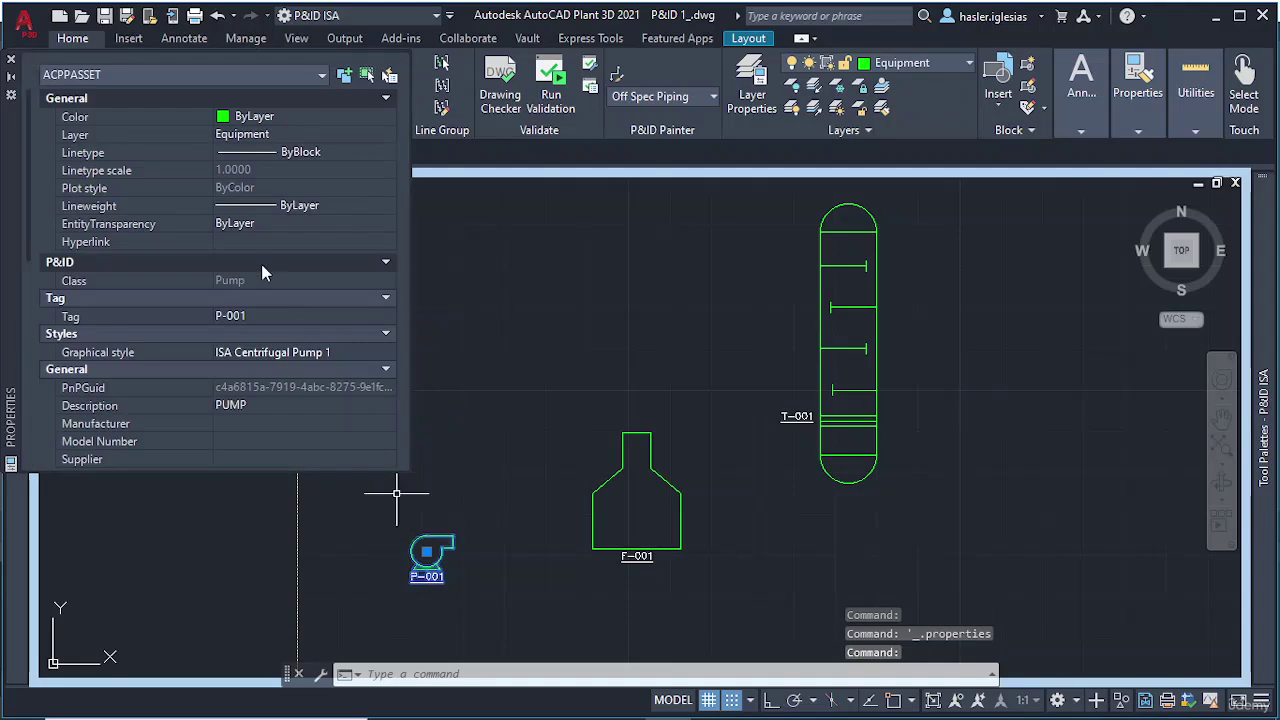
pyautogui.scroll(-6, 200, 380)
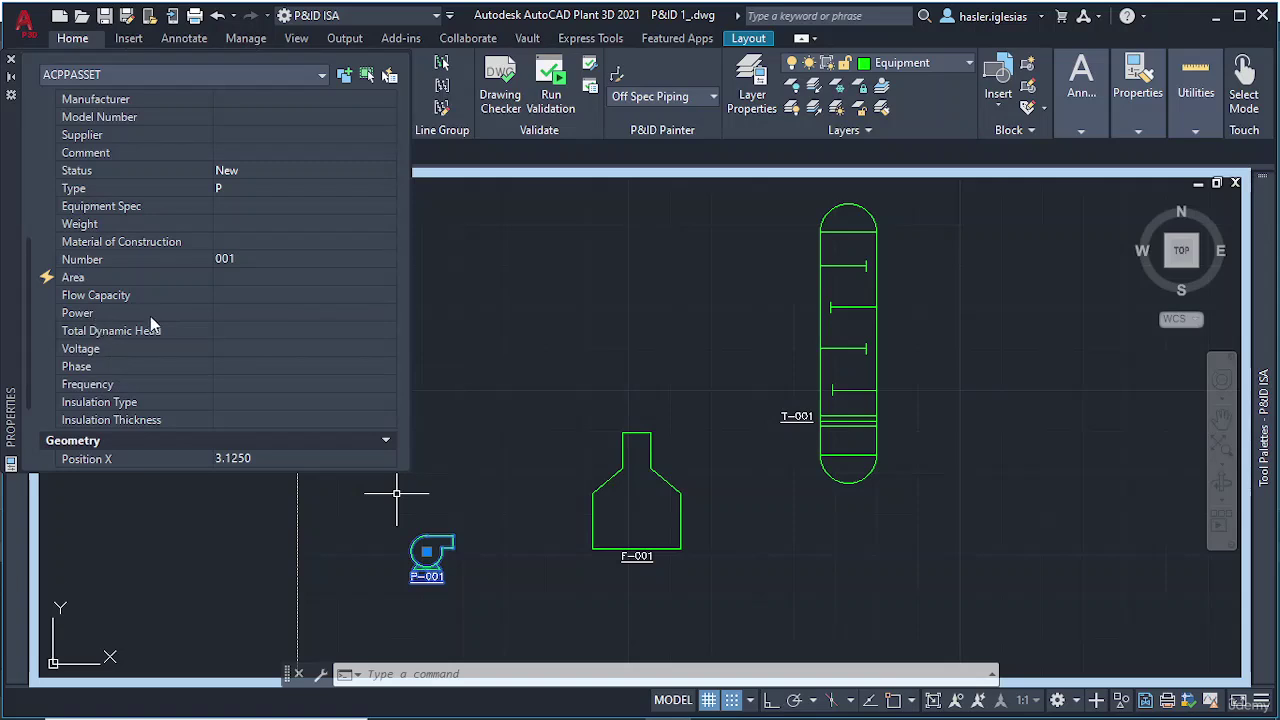
pyautogui.scroll(2, 116, 242)
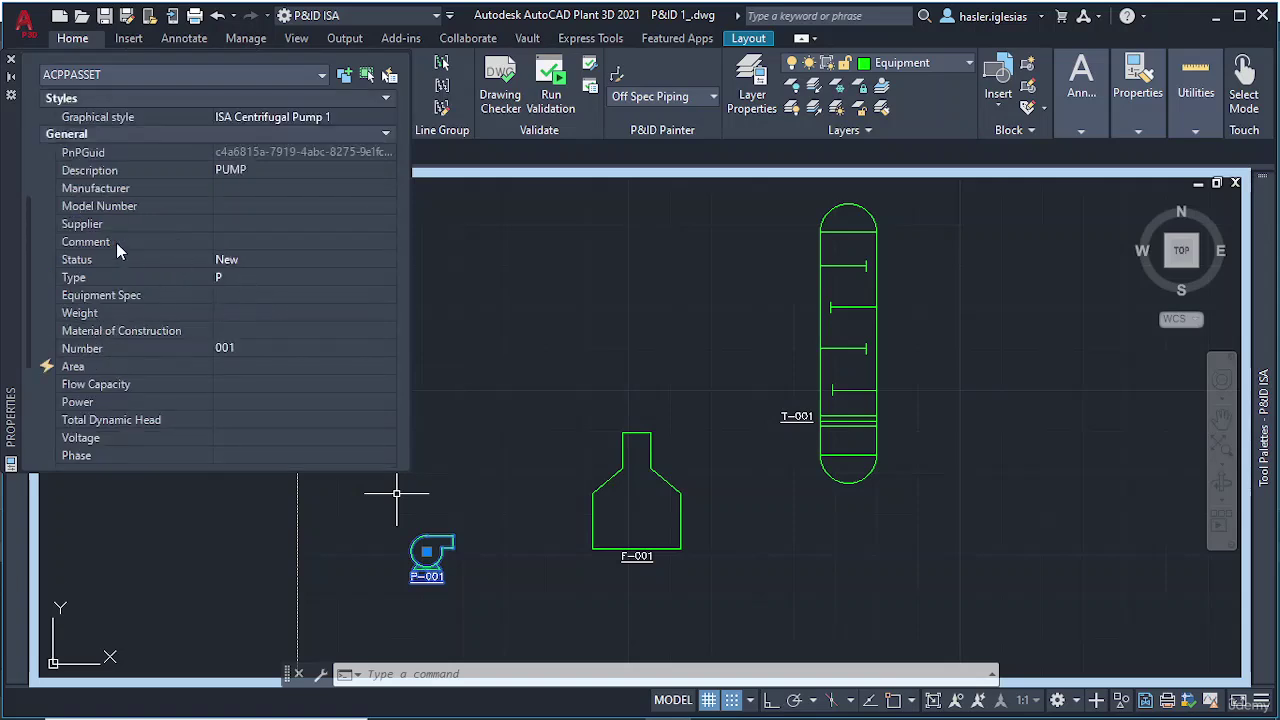
pyautogui.scroll(-4, 162, 257)
pyautogui.scroll(-1, 164, 261)
pyautogui.scroll(4, 205, 295)
pyautogui.scroll(4, 205, 295)
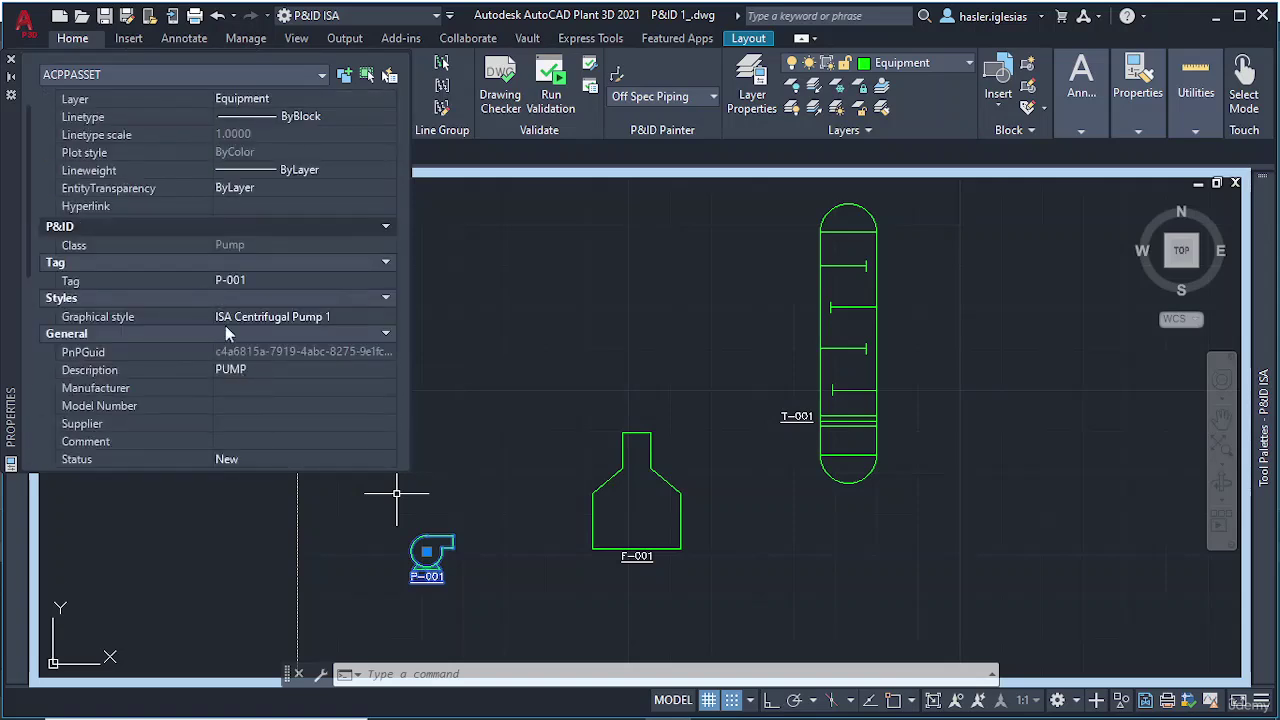
pyautogui.scroll(-4, 151, 365)
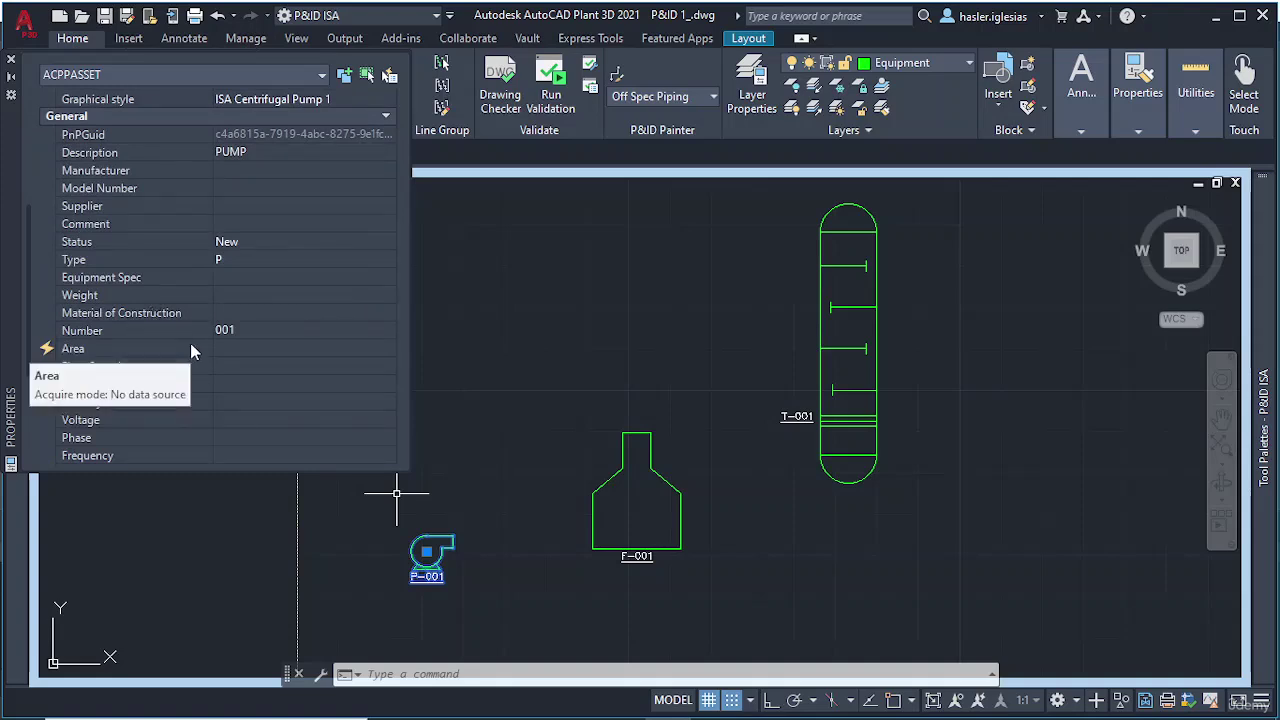
pyautogui.scroll(4, 160, 262)
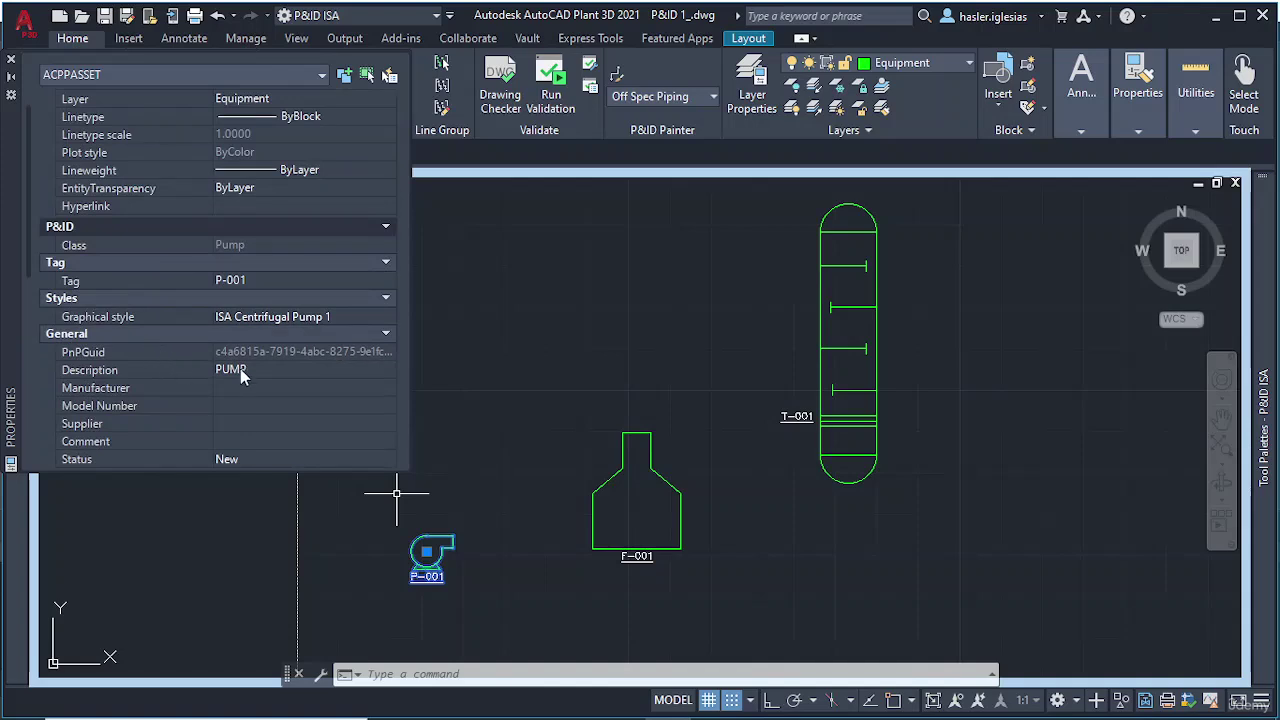
pyautogui.click(11, 59)
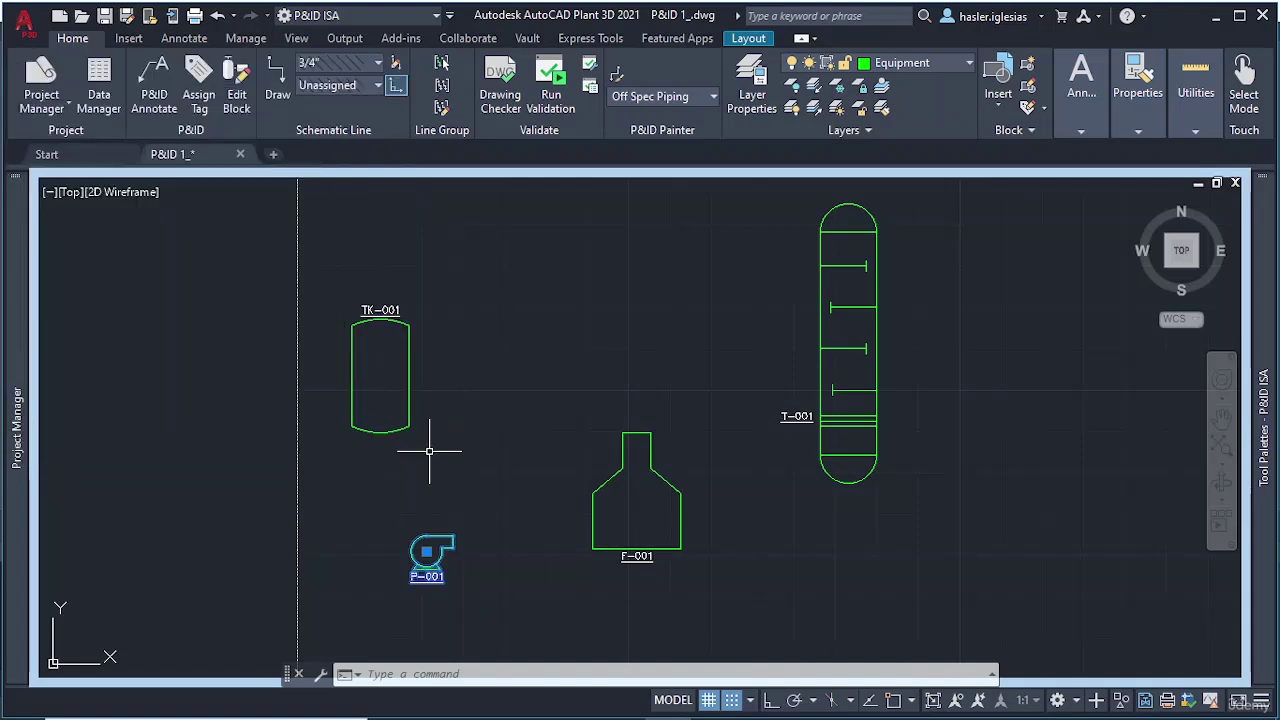
pyautogui.press('Escape')
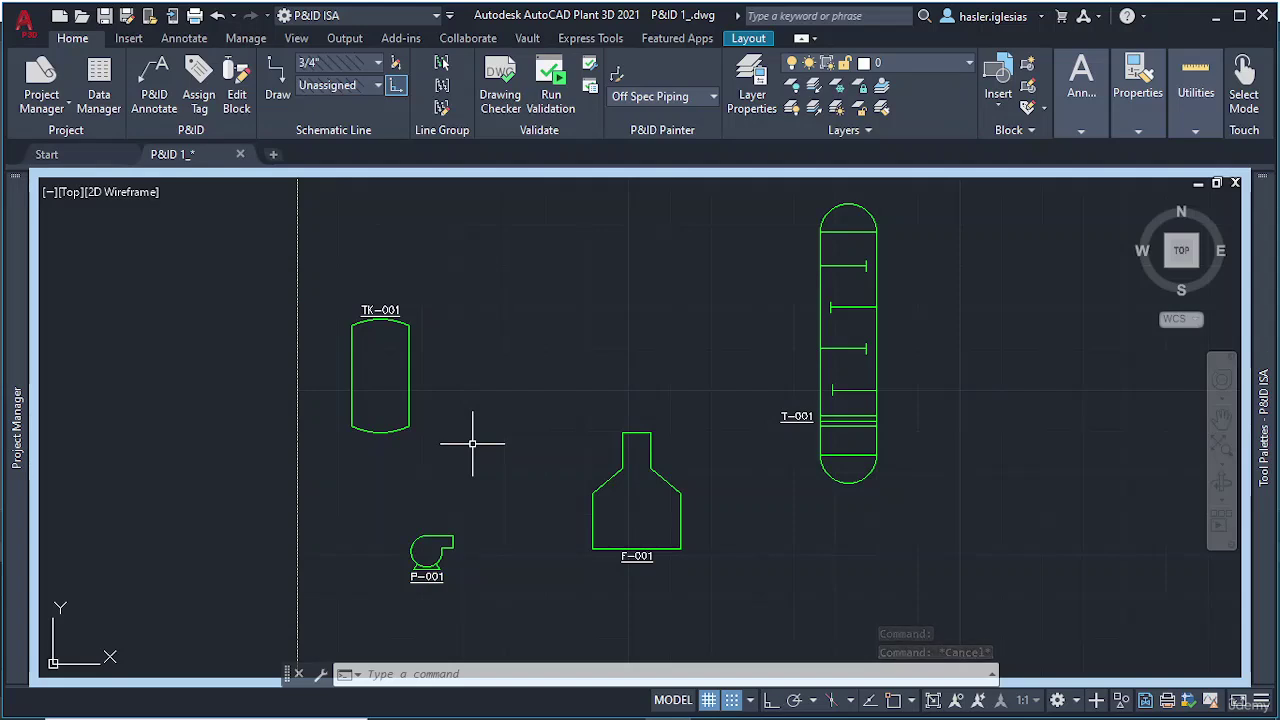
# Step: Insert the domed vertical tank symbol below pump P-001 near the sheet's lower edge, stretched to nearly three times as wide as tall
pyautogui.scroll(-2, 700, 484)
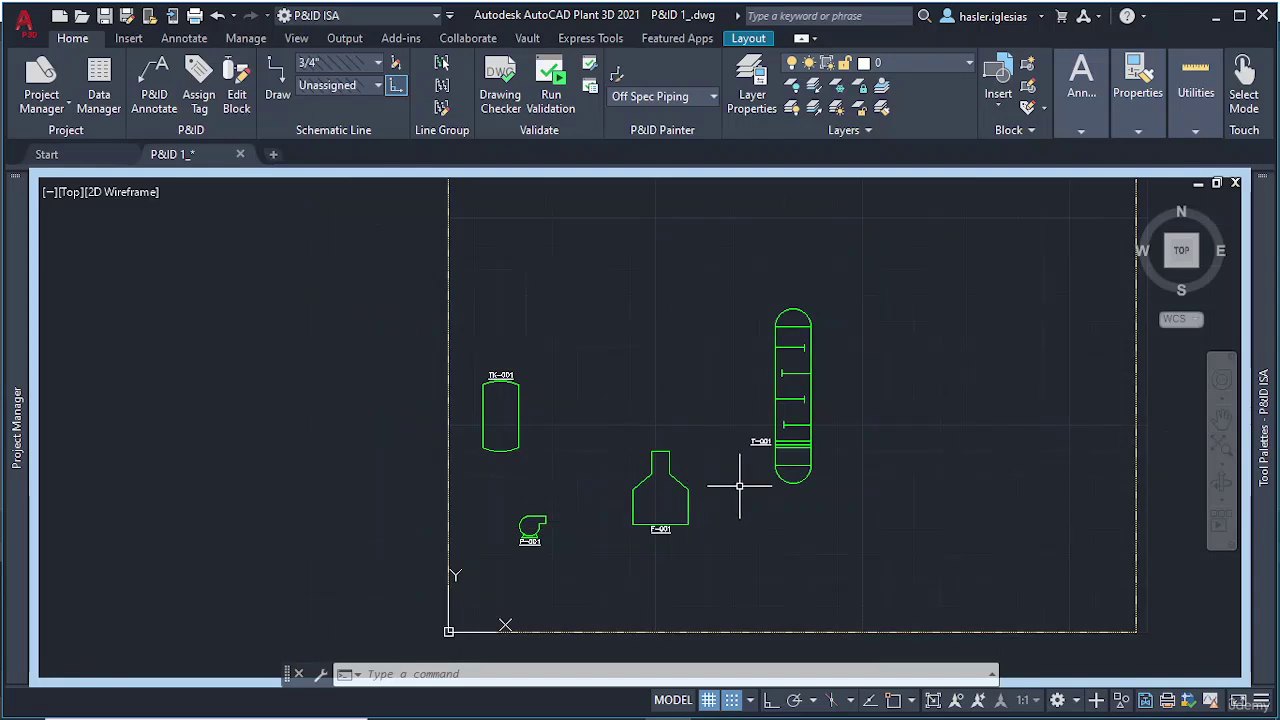
pyautogui.moveTo(598, 453); pyautogui.dragTo(591, 334, button='middle')
pyautogui.moveTo(1257, 372)
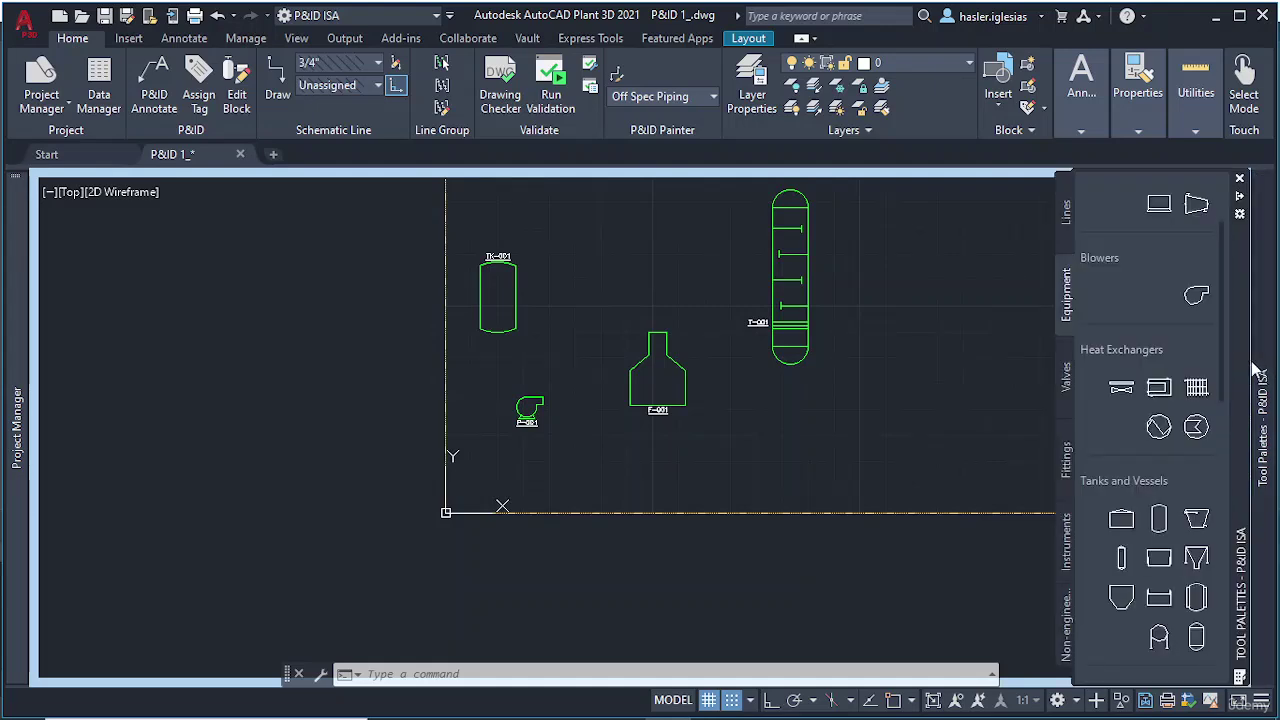
pyautogui.click(1162, 526)
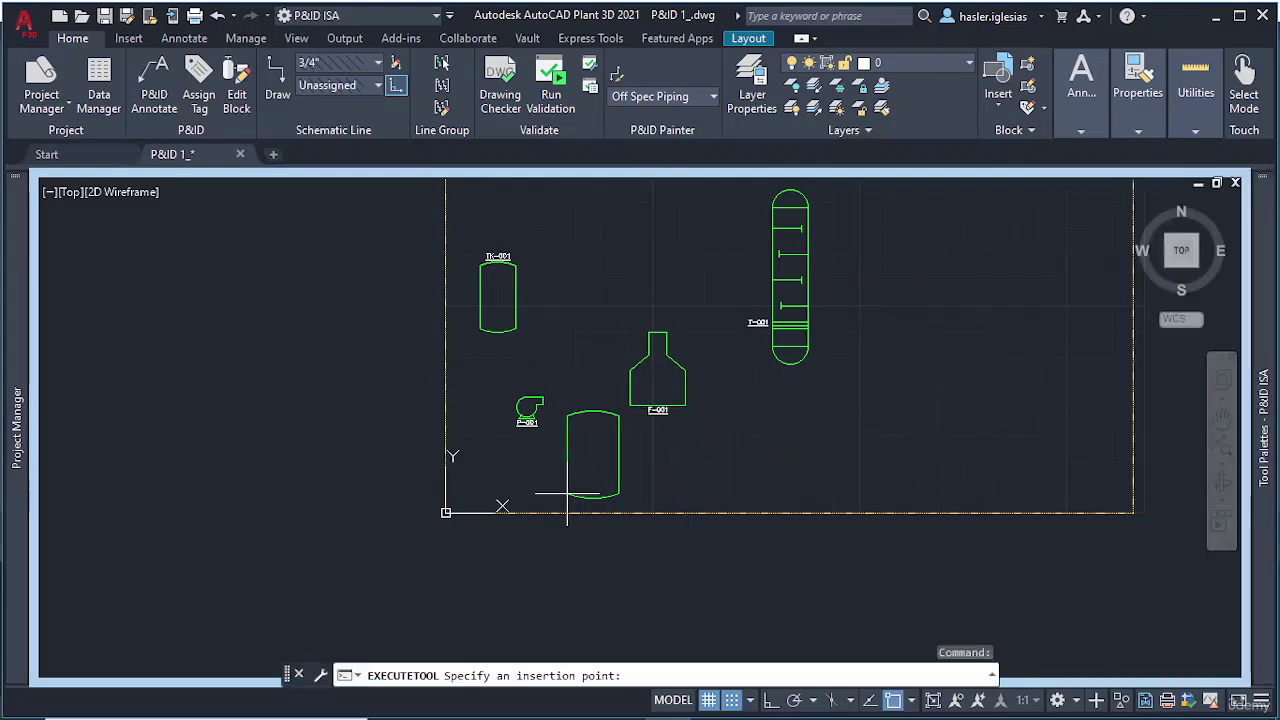
pyautogui.scroll(3, 567, 494)
pyautogui.click(551, 507)
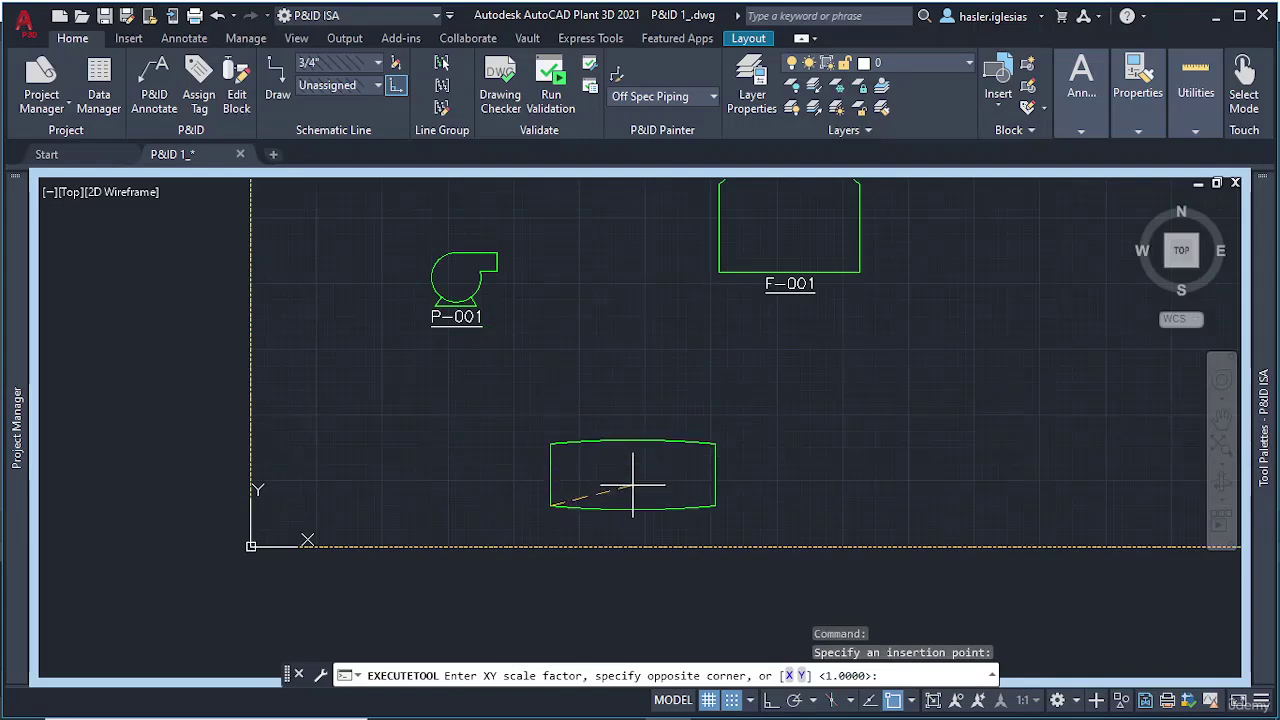
pyautogui.press('Return')
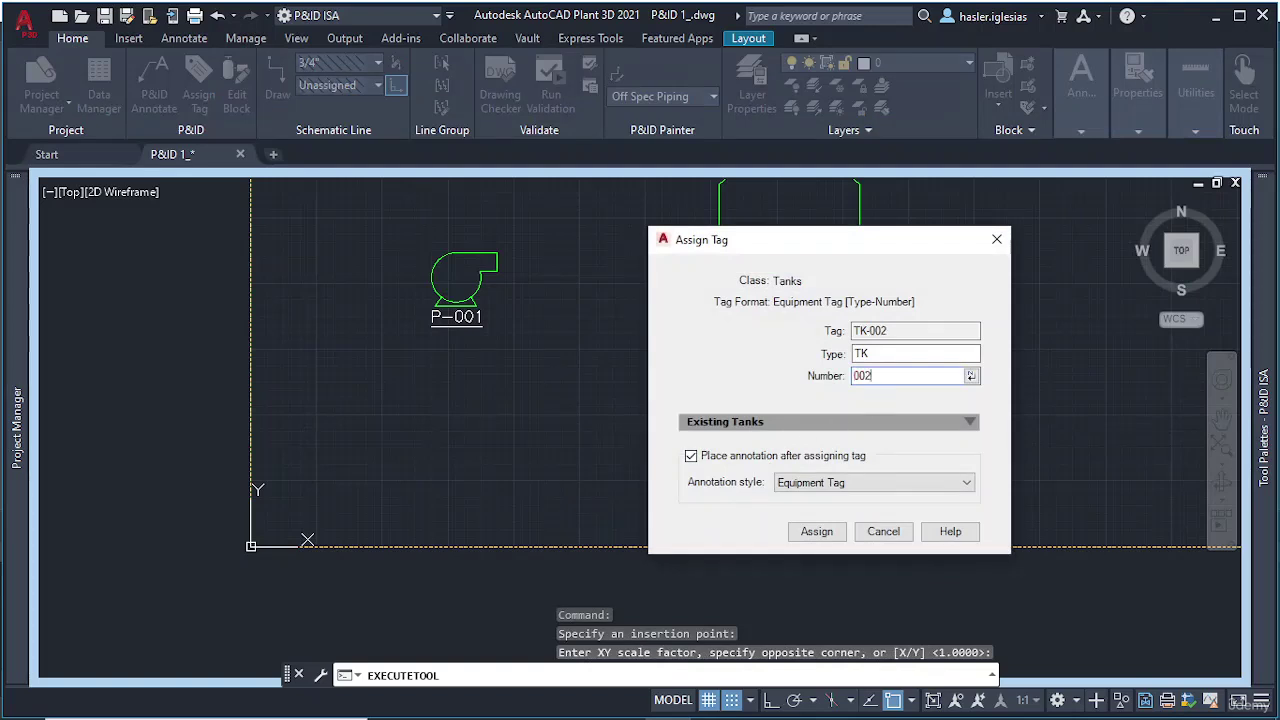
# Step: Assign the tag TK-002 to the new wide tank and place its Equipment Tag annotation centered just above it
pyautogui.click(832, 530)
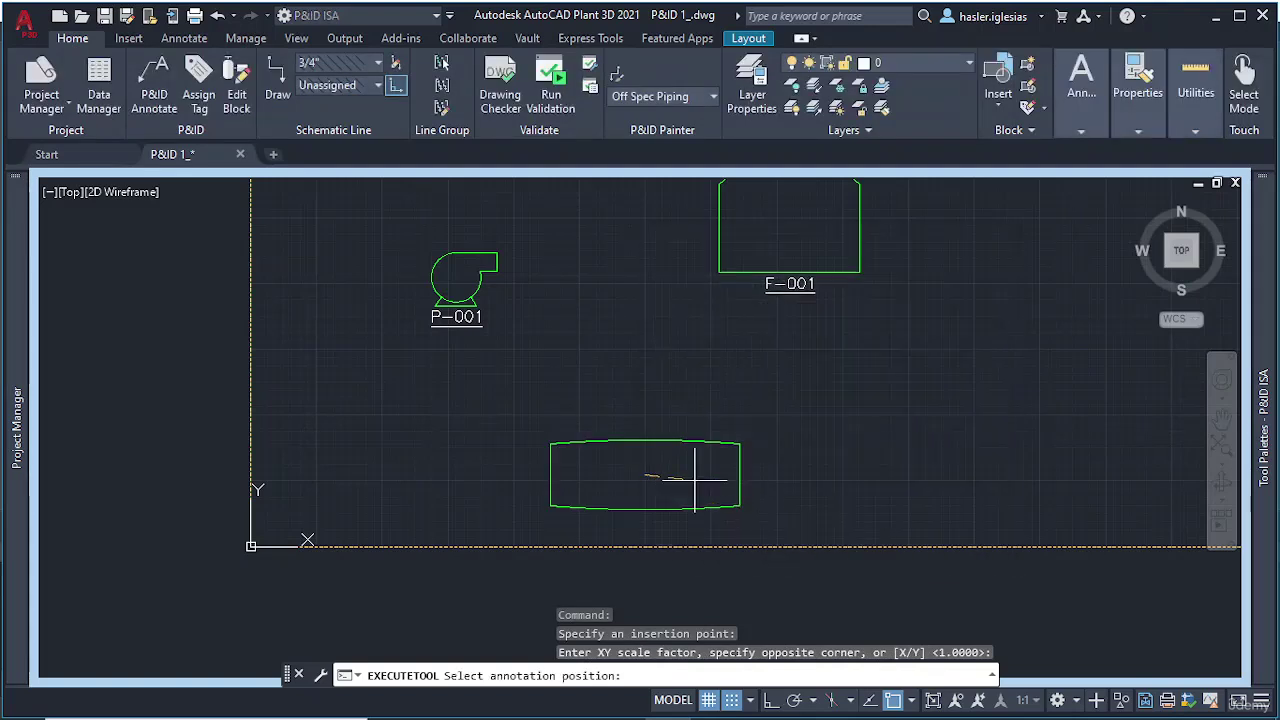
pyautogui.click(645, 423)
pyautogui.scroll(-2, 840, 418)
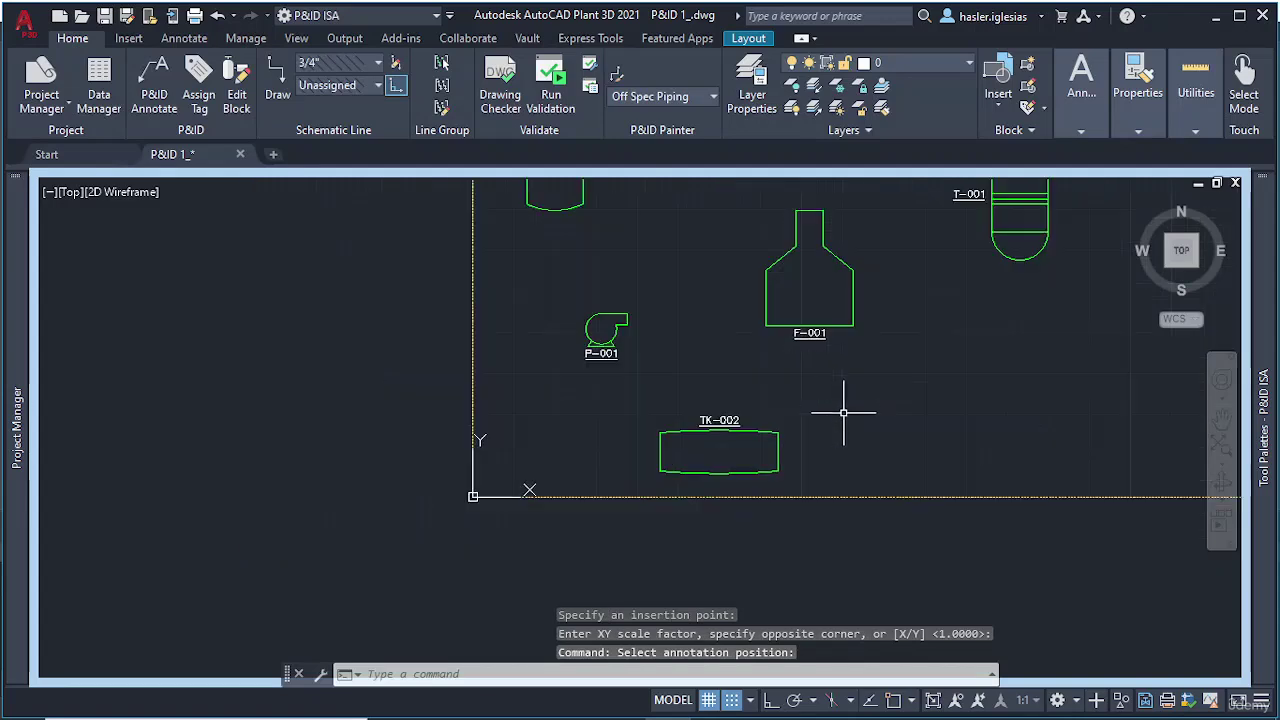
pyautogui.moveTo(846, 417); pyautogui.dragTo(667, 408, button='middle')
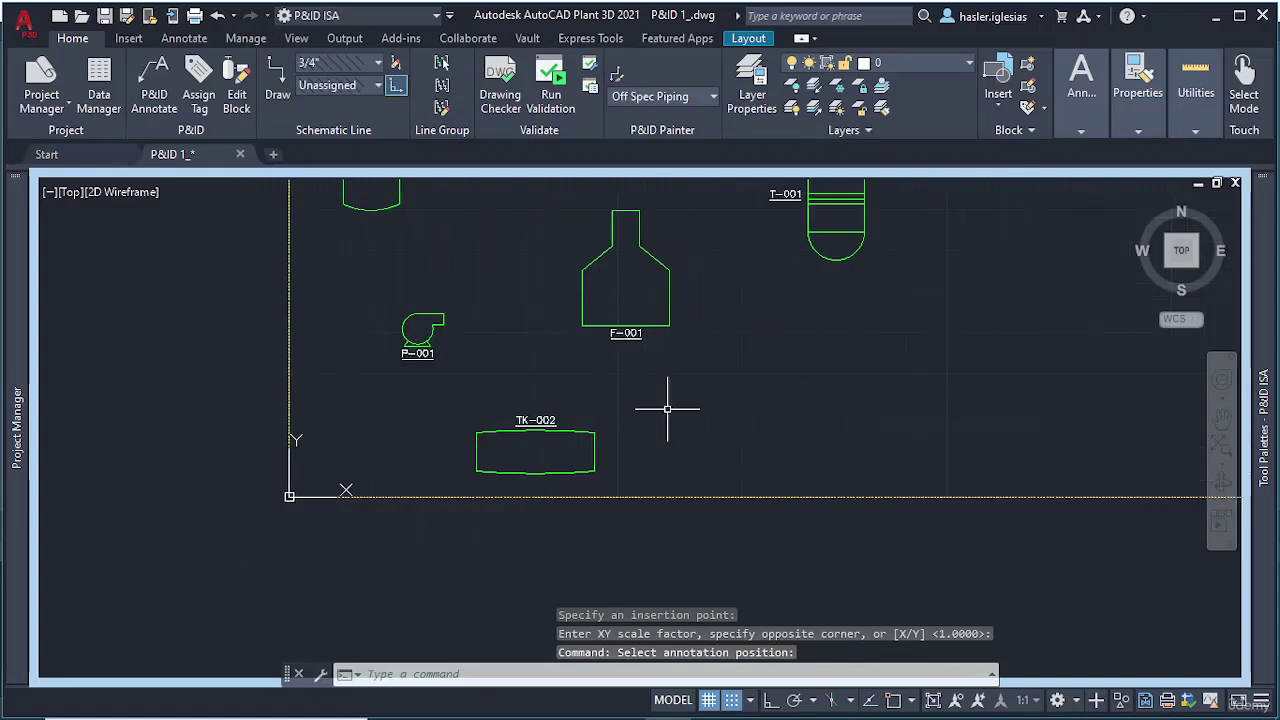
pyautogui.moveTo(1263, 400)
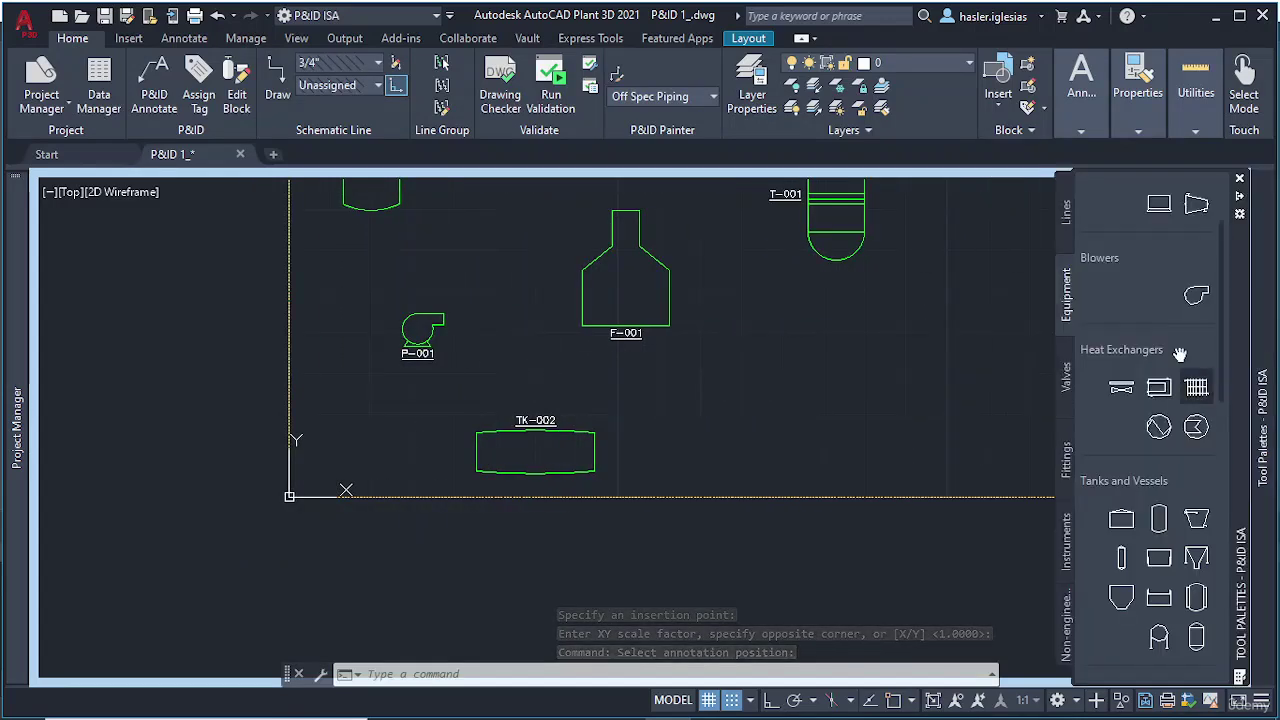
pyautogui.click(1196, 295)
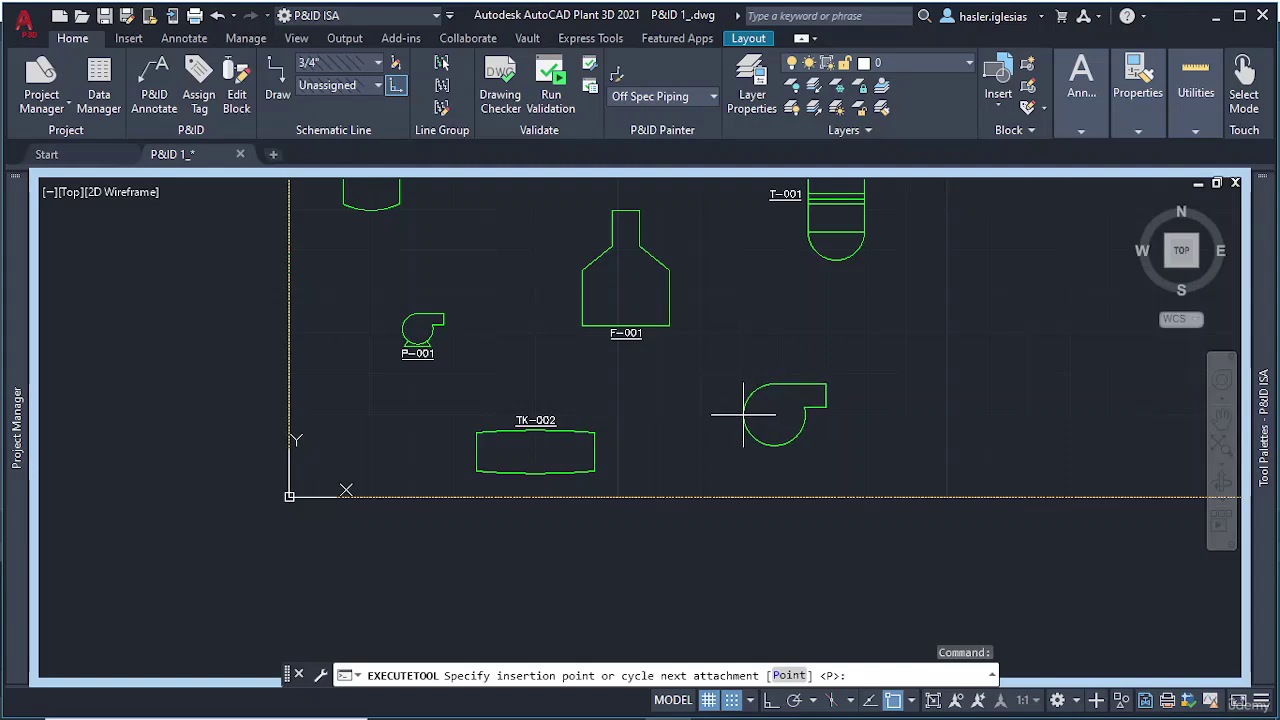
pyautogui.press('Escape')
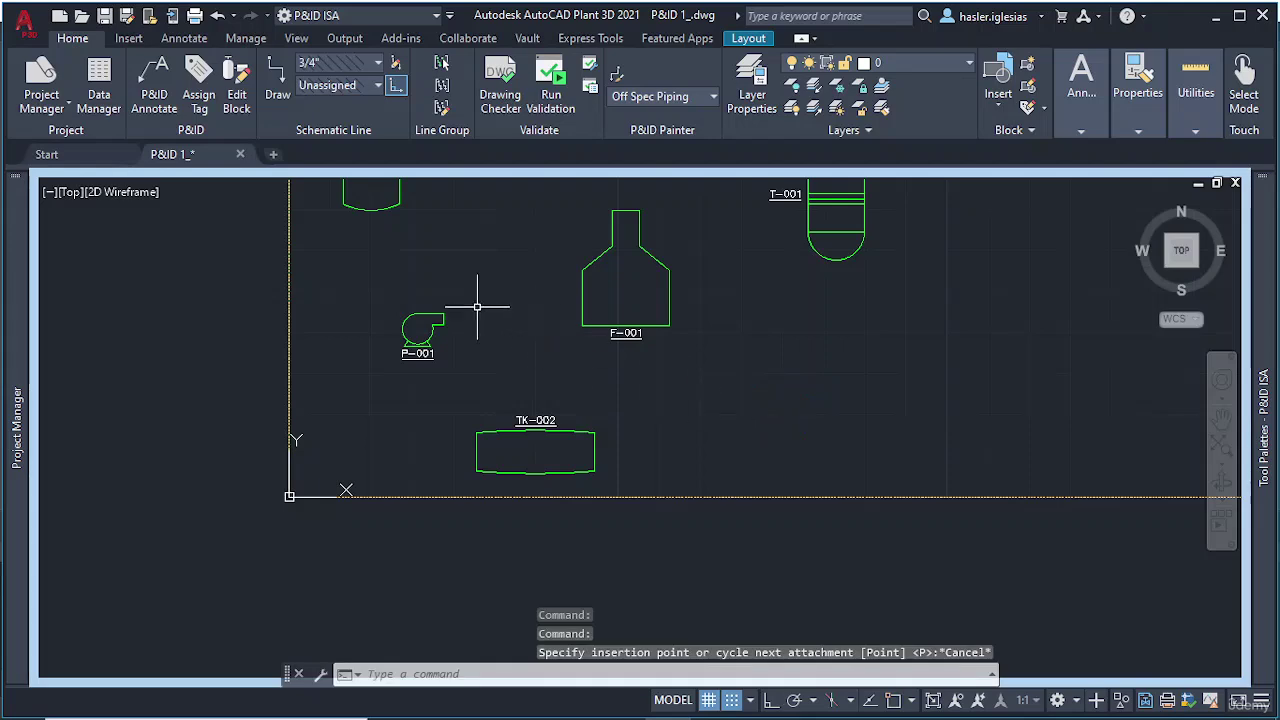
# Step: Copy pump P-001 with its annotation to the free area on the right side of tank TK-002
pyautogui.click(434, 316)
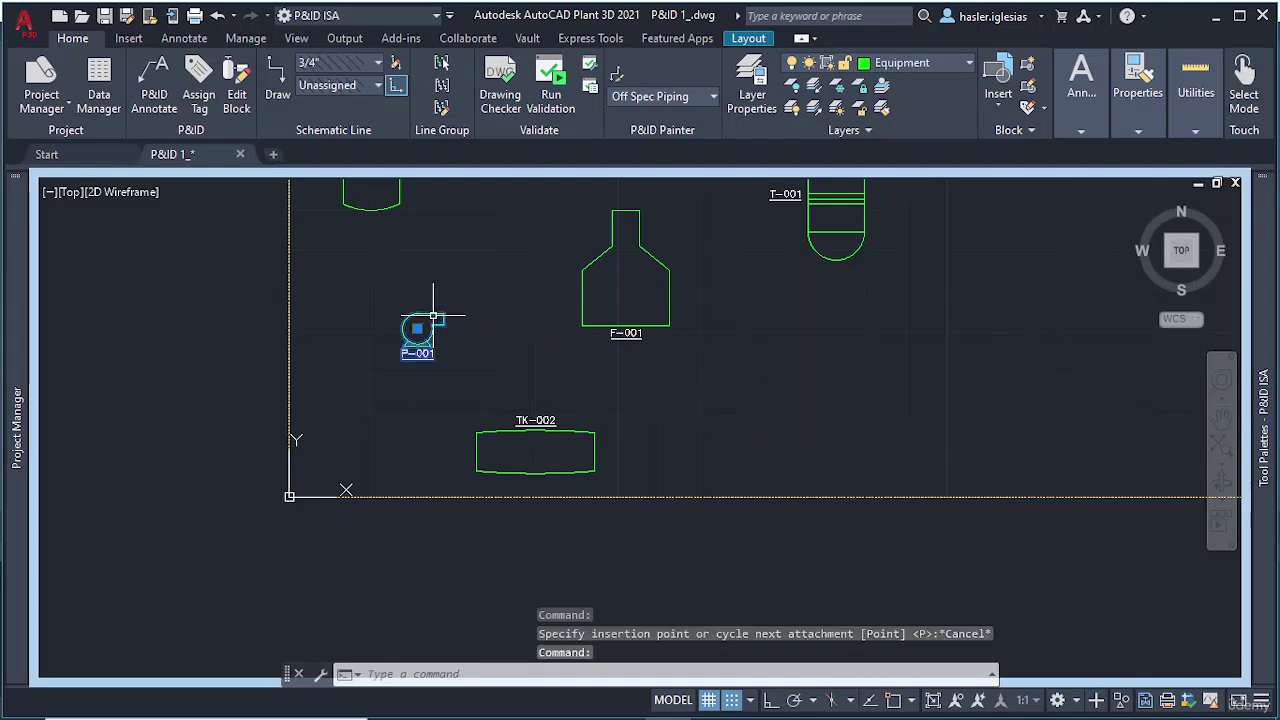
pyautogui.write('co')
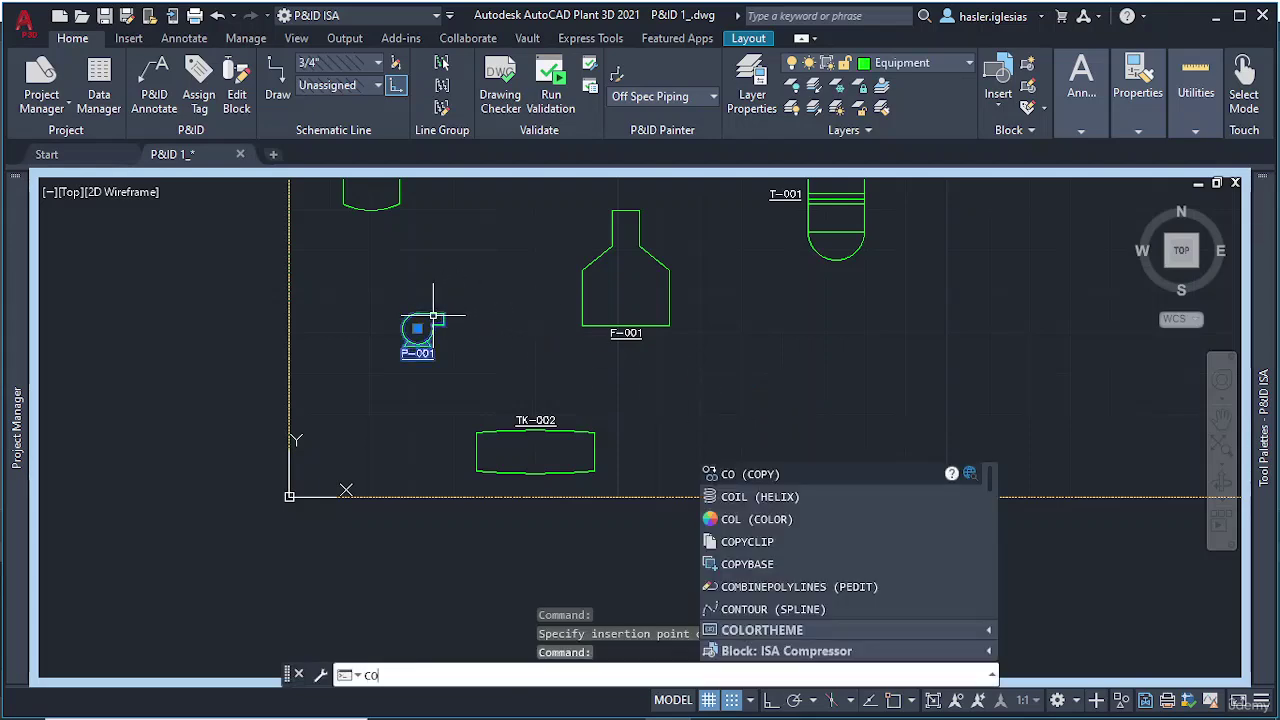
pyautogui.press('Return')
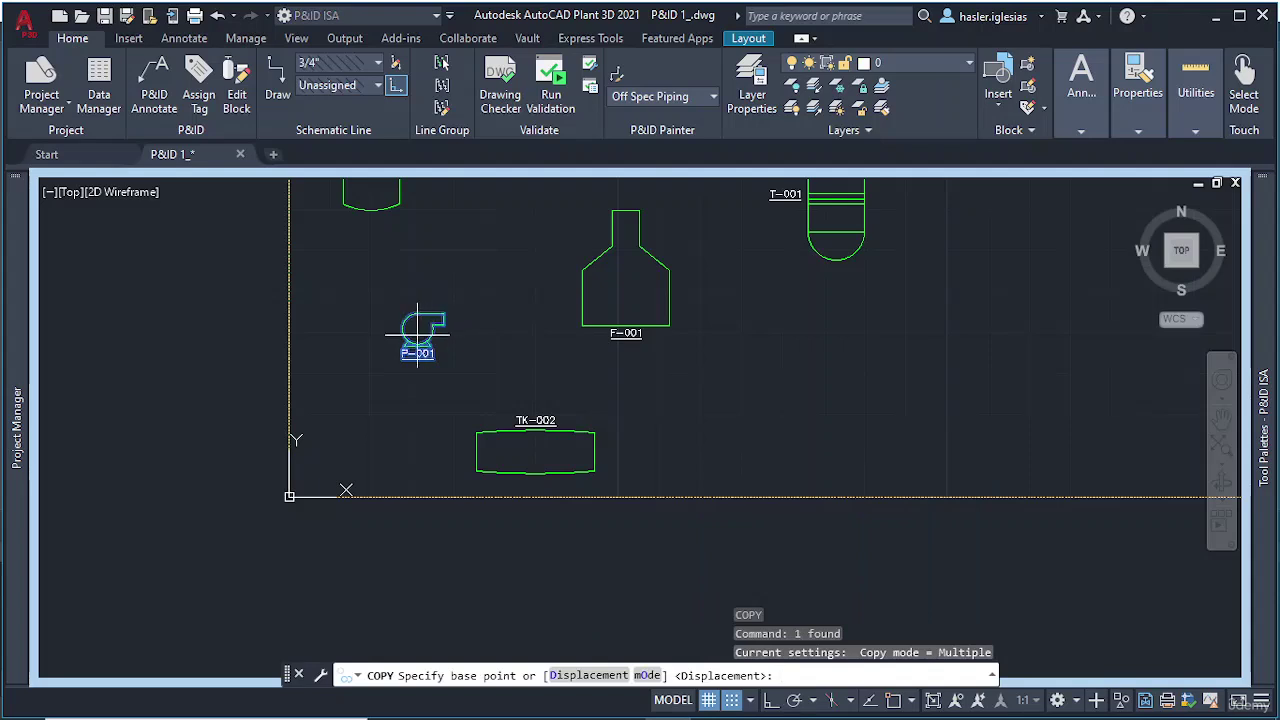
pyautogui.click(418, 334)
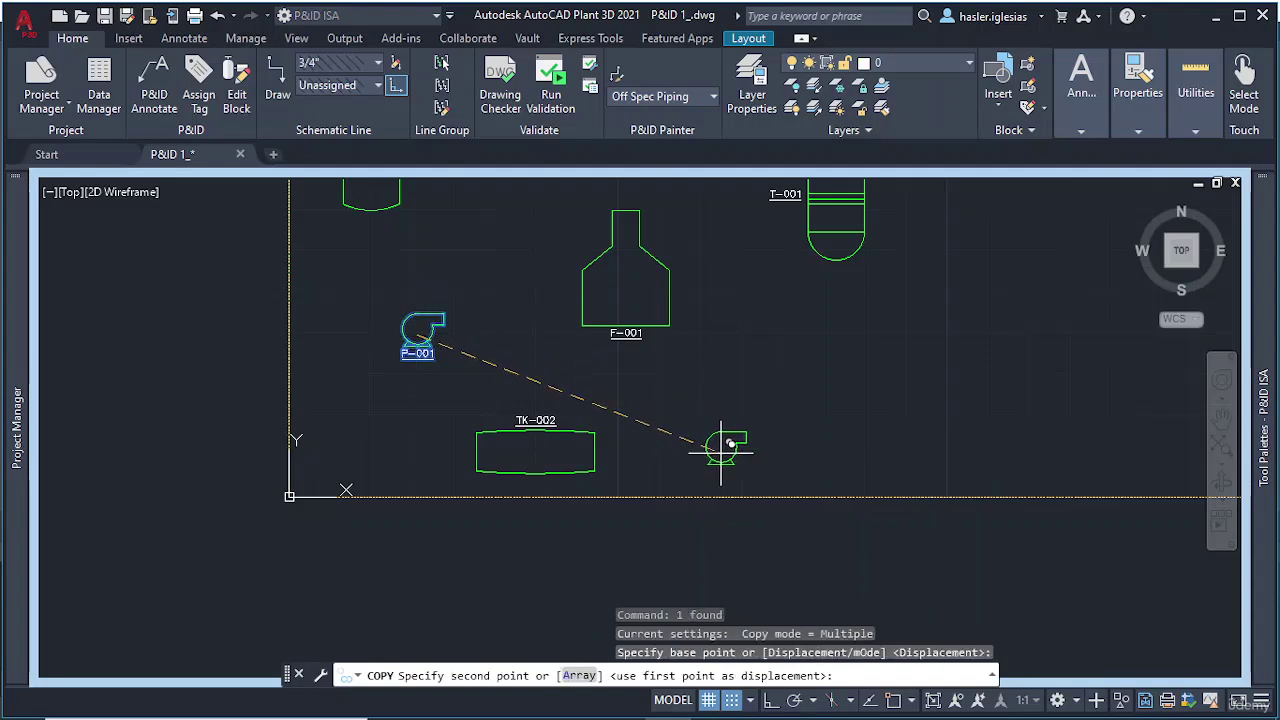
pyautogui.click(721, 448)
pyautogui.press('Escape')
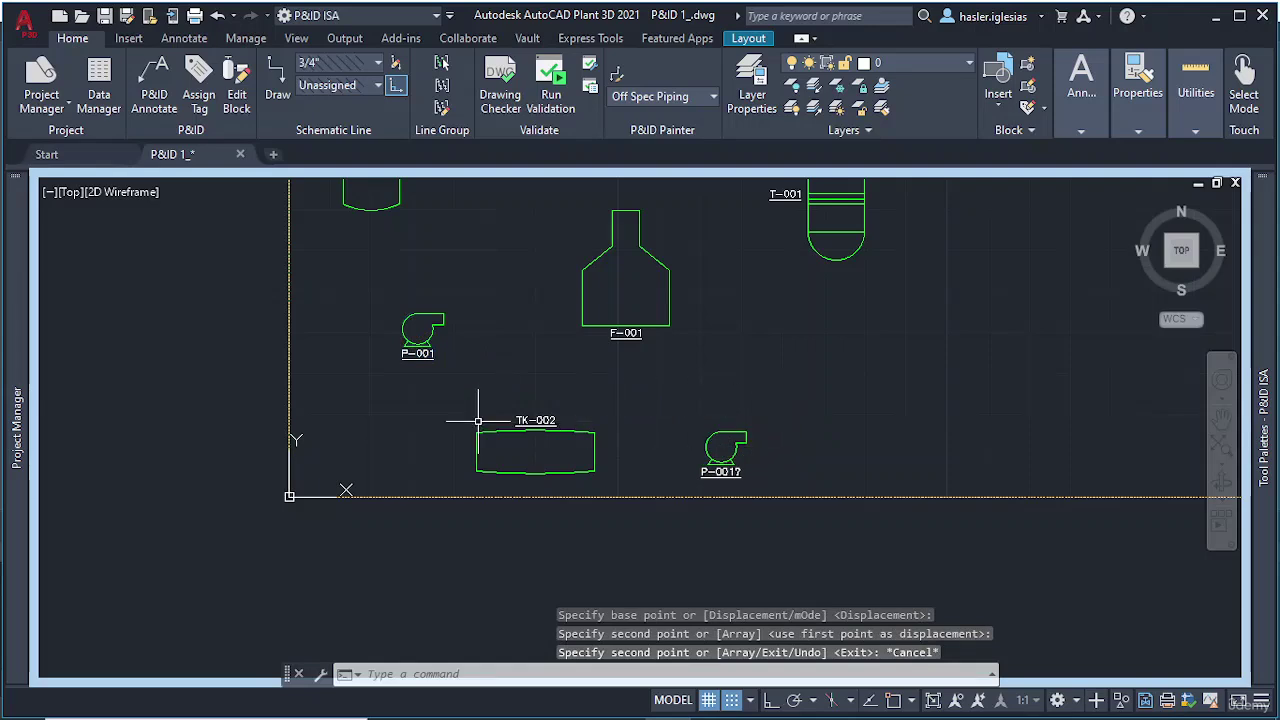
# Step: Assign the next available tag, P-002, to the copied pump through its properties, keeping its existing annotation instead of placing another
pyautogui.scroll(5, 745, 471)
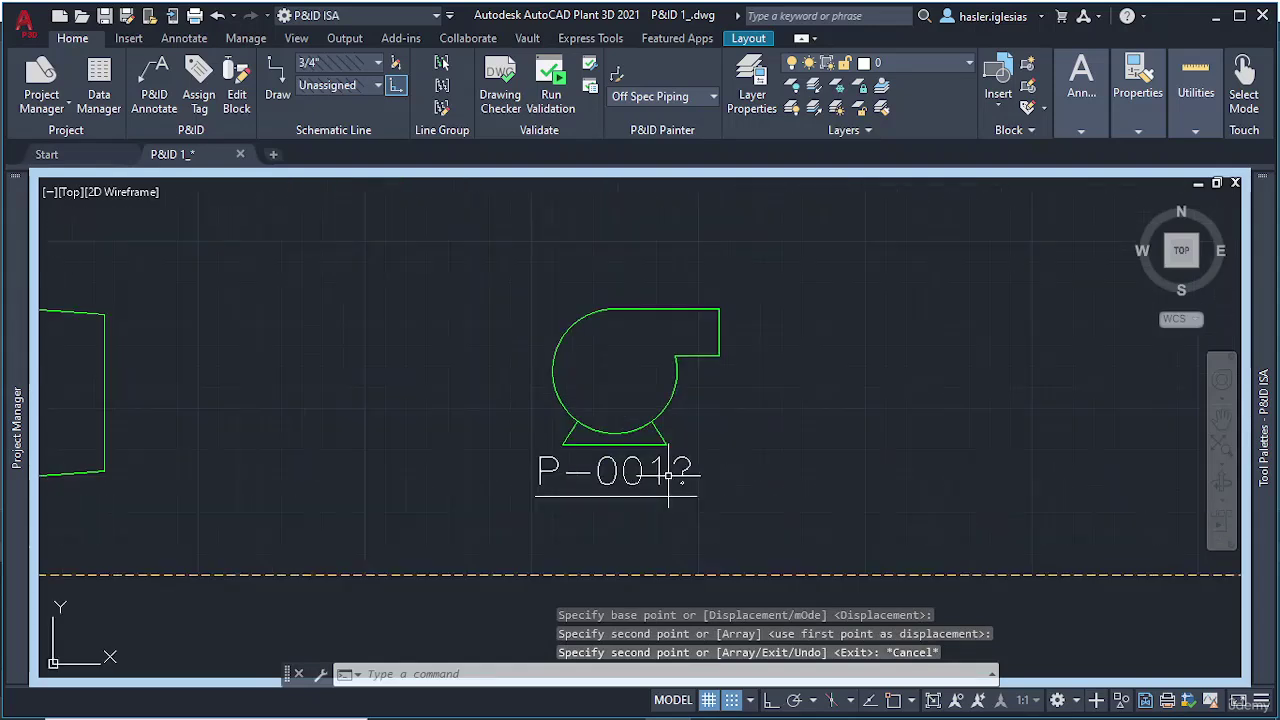
pyautogui.scroll(-5, 648, 447)
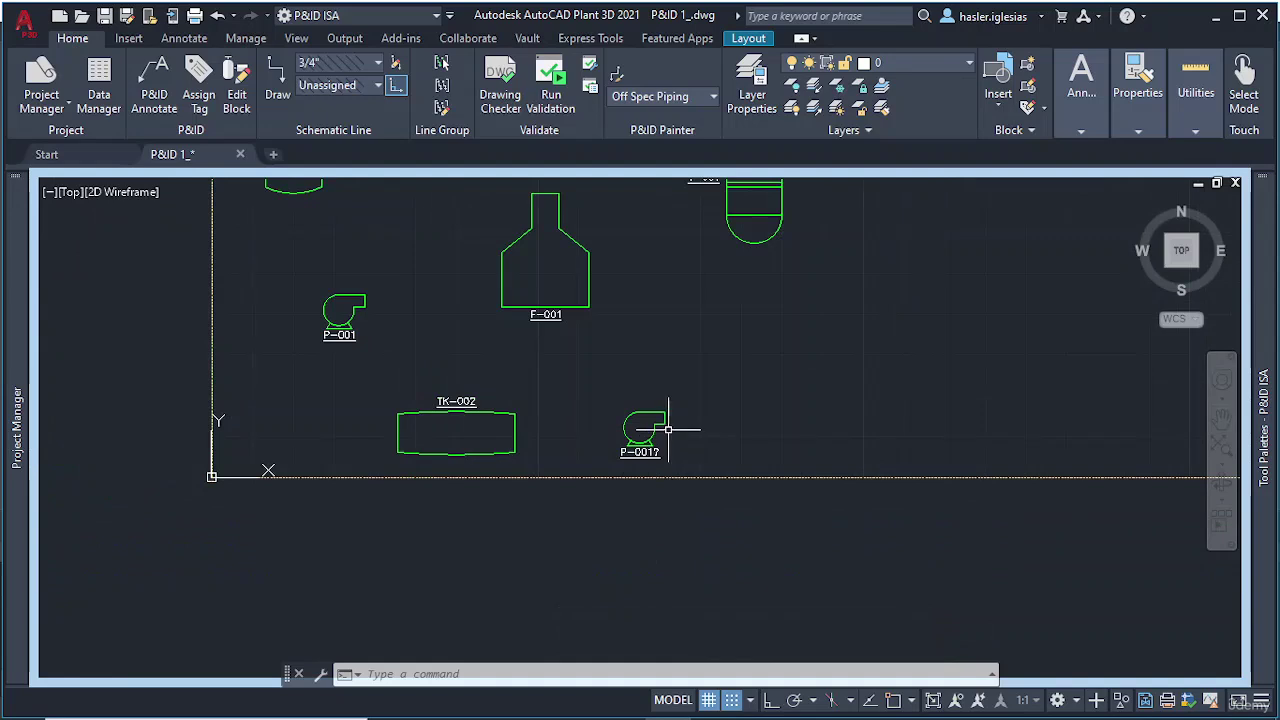
pyautogui.doubleClick(658, 425)
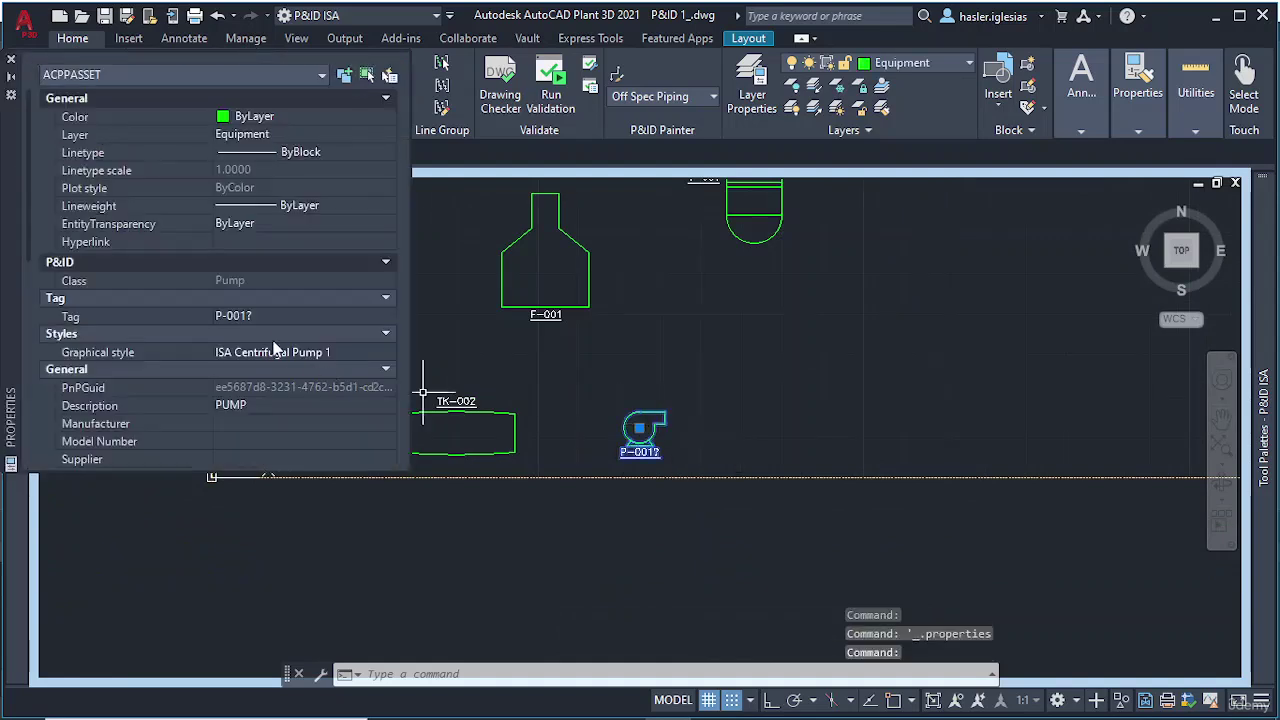
pyautogui.click(250, 316)
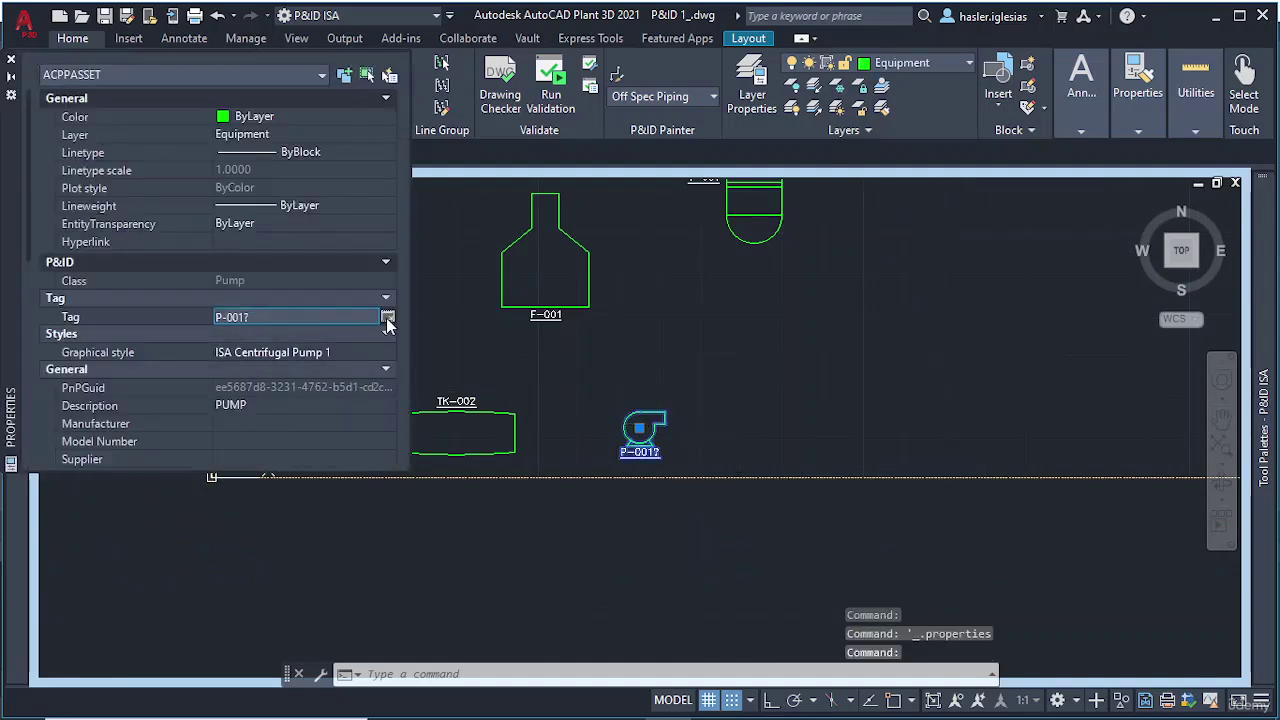
pyautogui.click(388, 318)
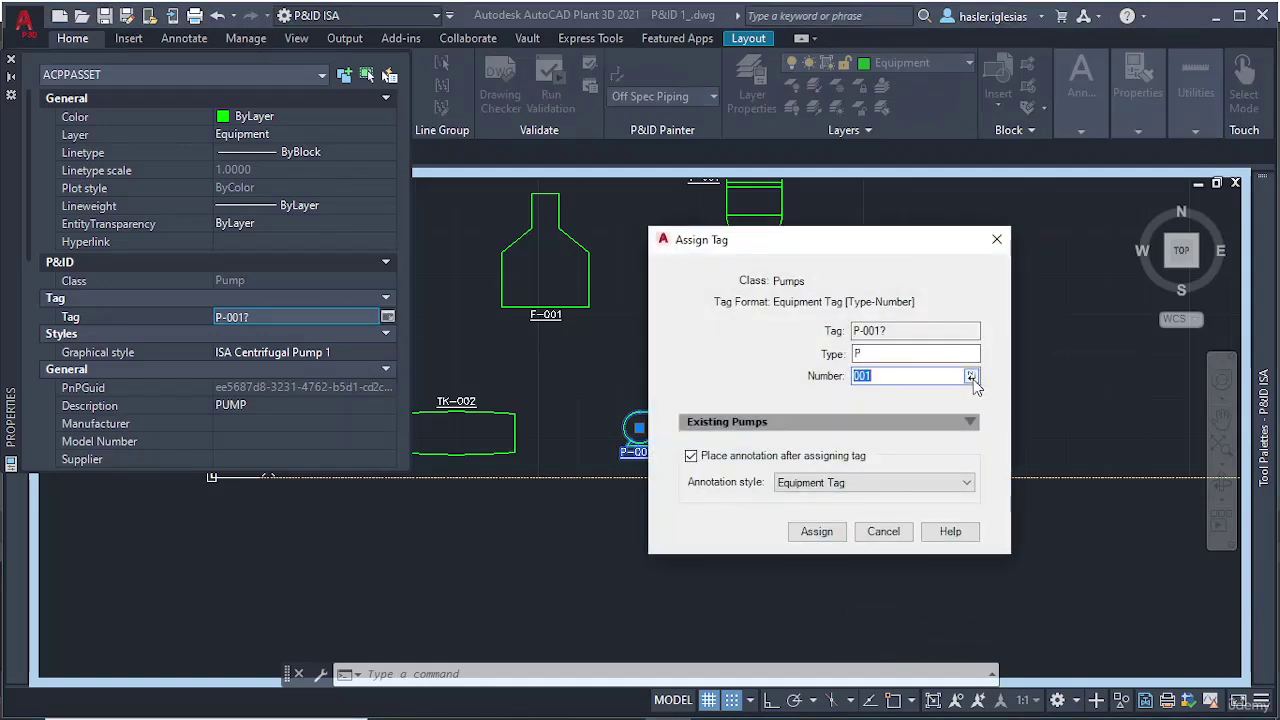
pyautogui.click(970, 376)
pyautogui.click(816, 530)
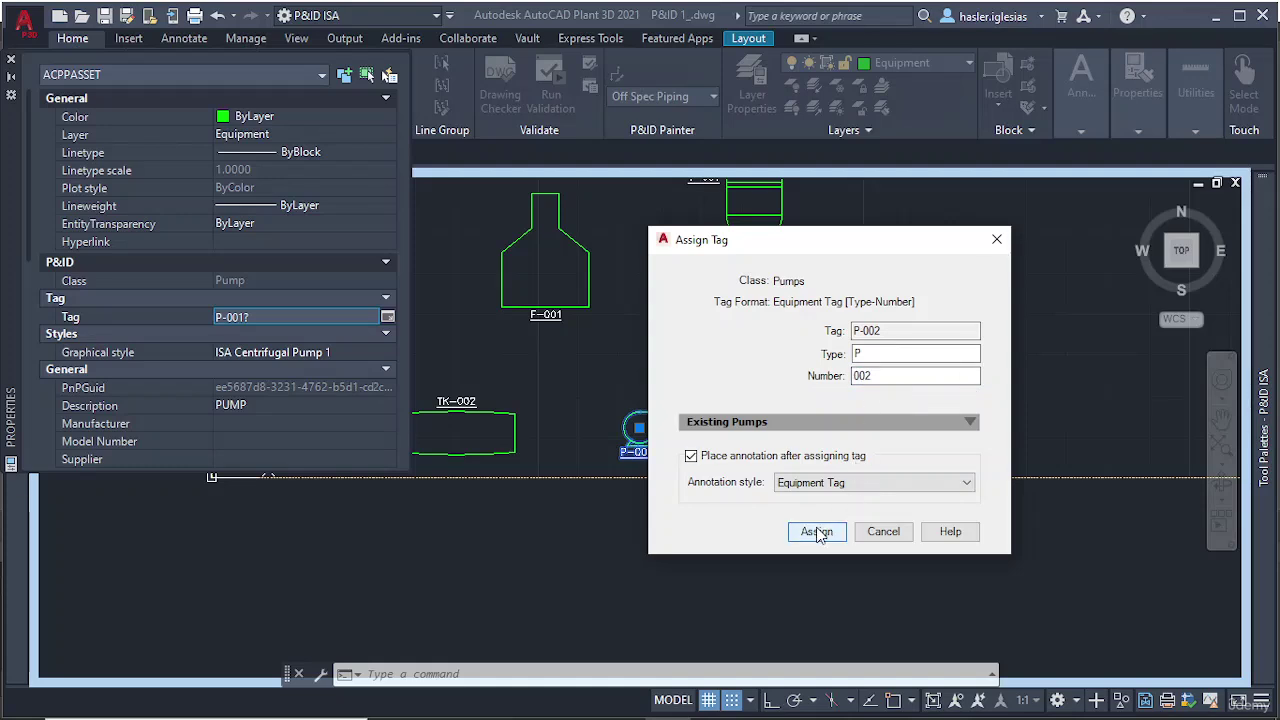
pyautogui.click(11, 60)
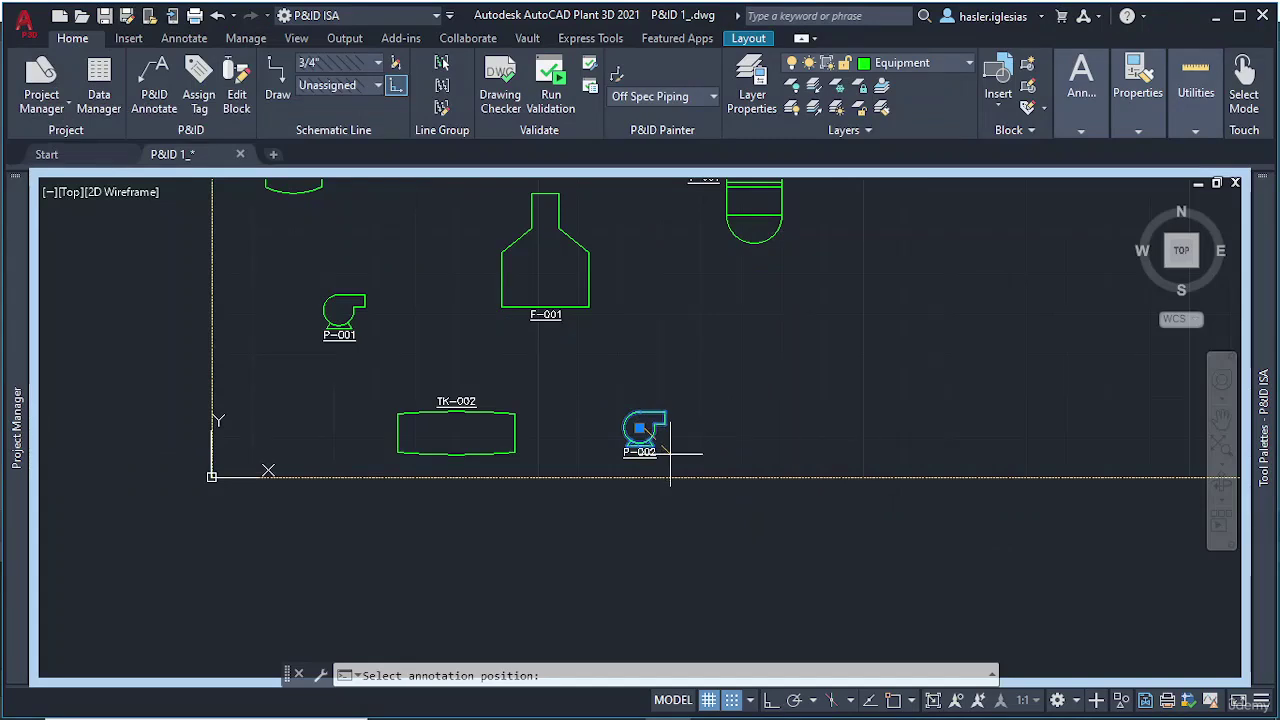
pyautogui.press('Escape')
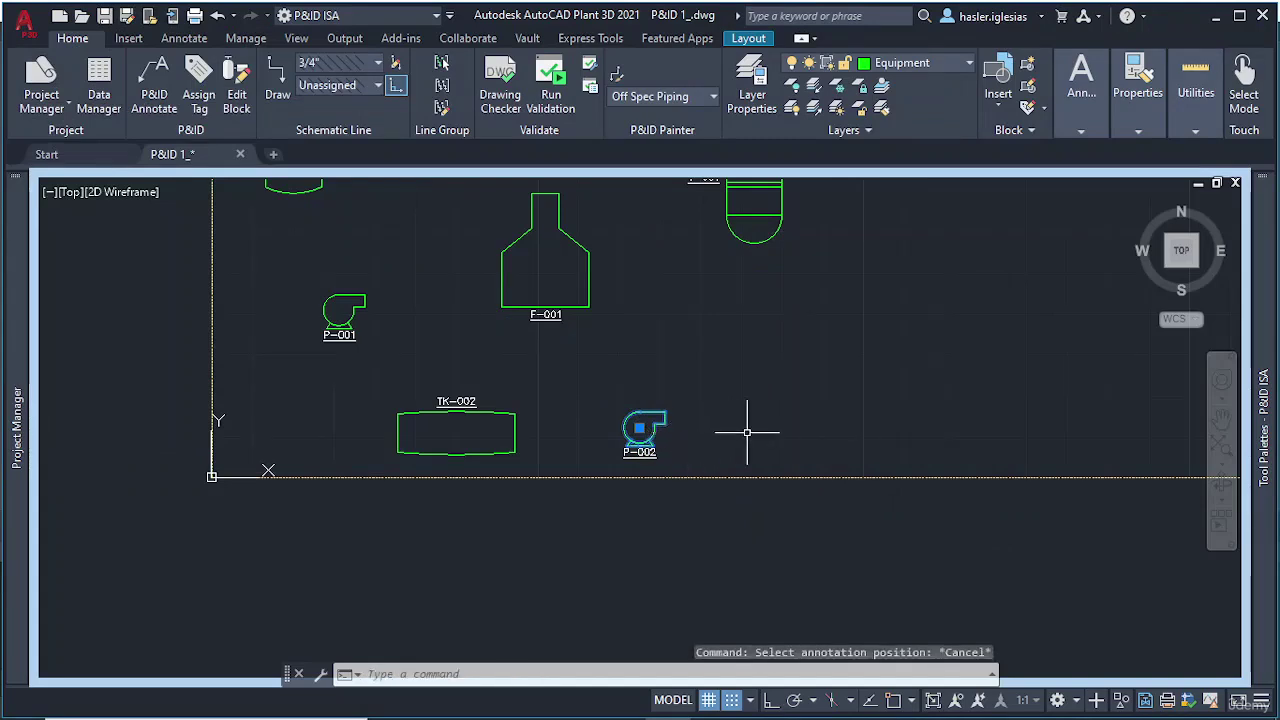
pyautogui.press('Escape')
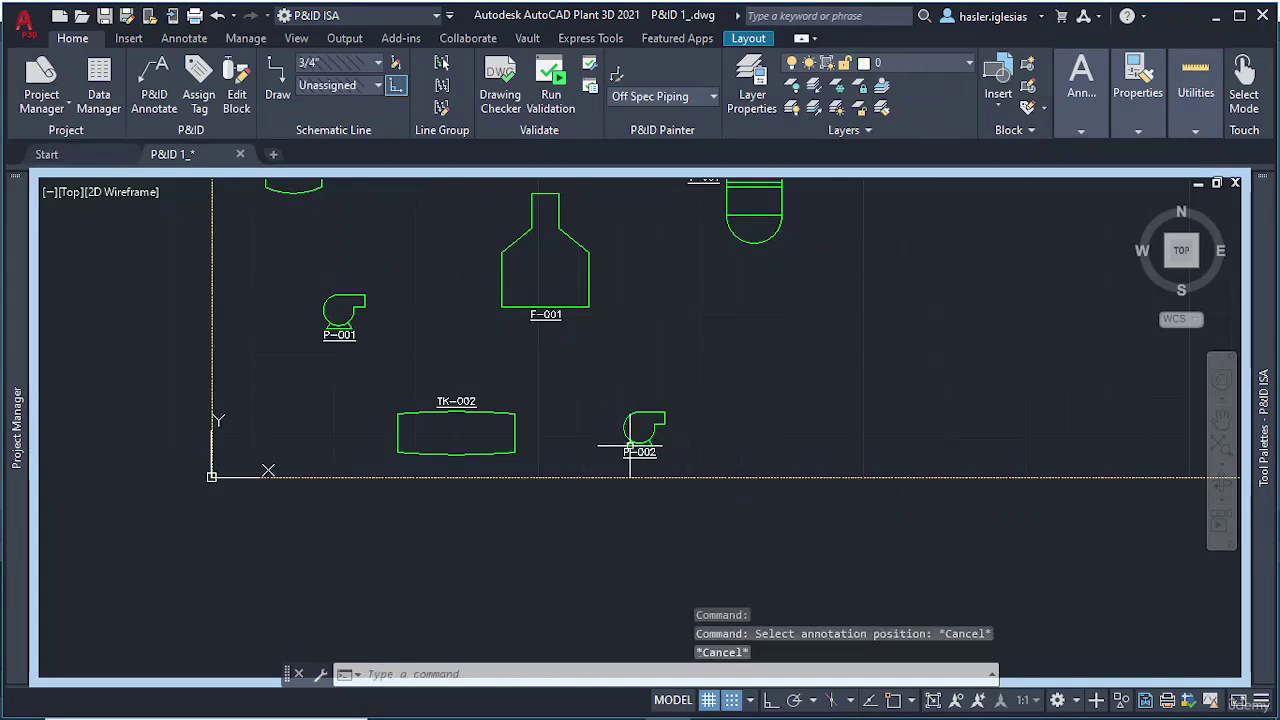
# Step: Mirror pump P-002 about a vertical line between it and tank TK-002, erasing the source so its outlet faces the tank
pyautogui.moveTo(661, 387); pyautogui.dragTo(676, 420, button='middle')
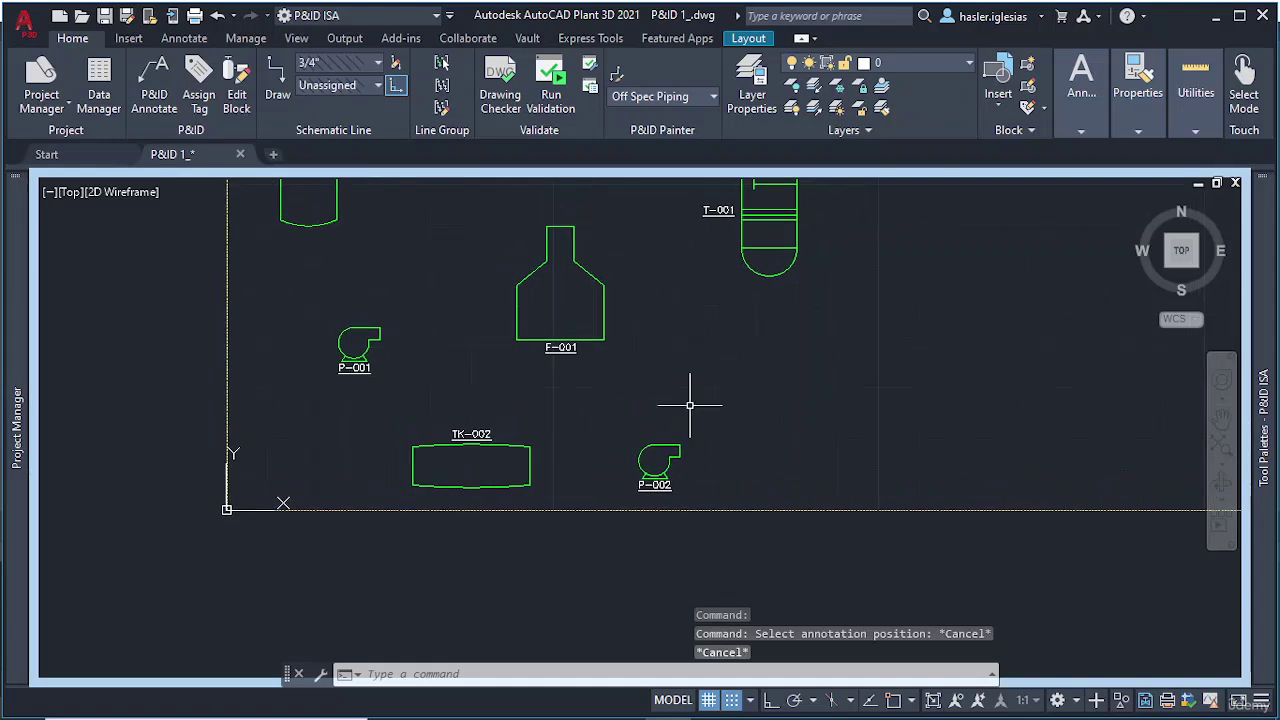
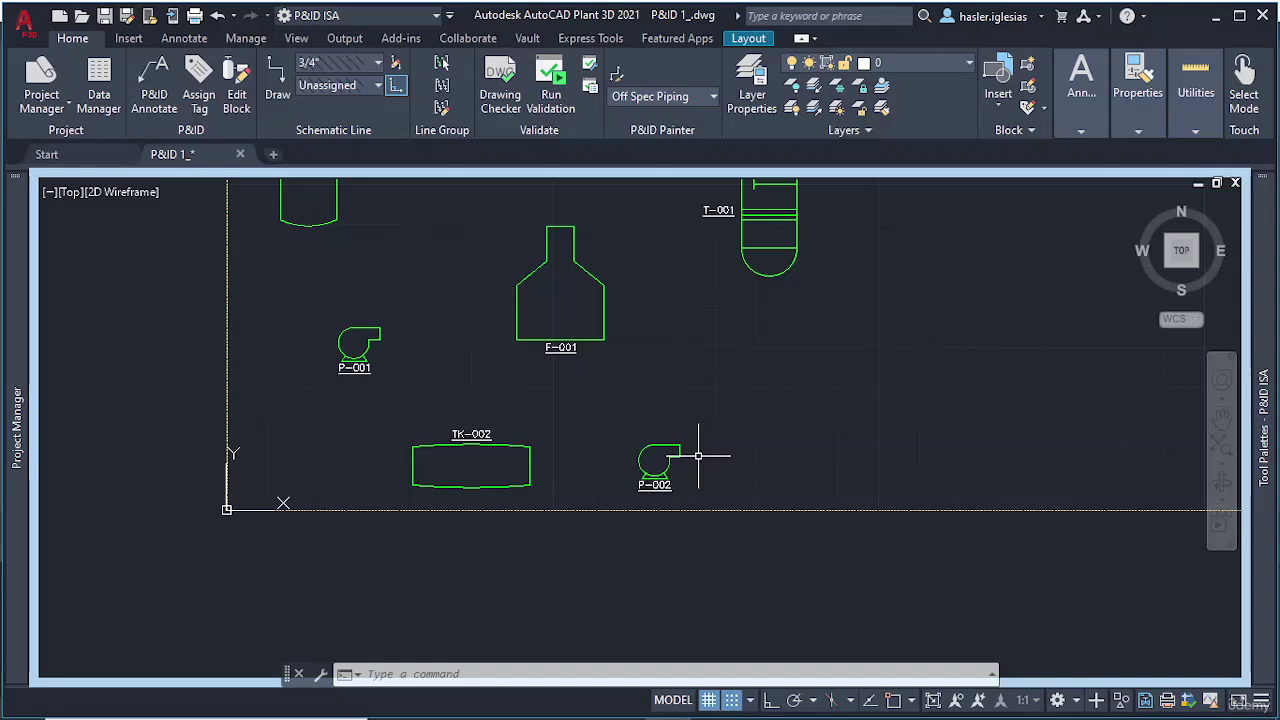
pyautogui.scroll(5, 688, 440)
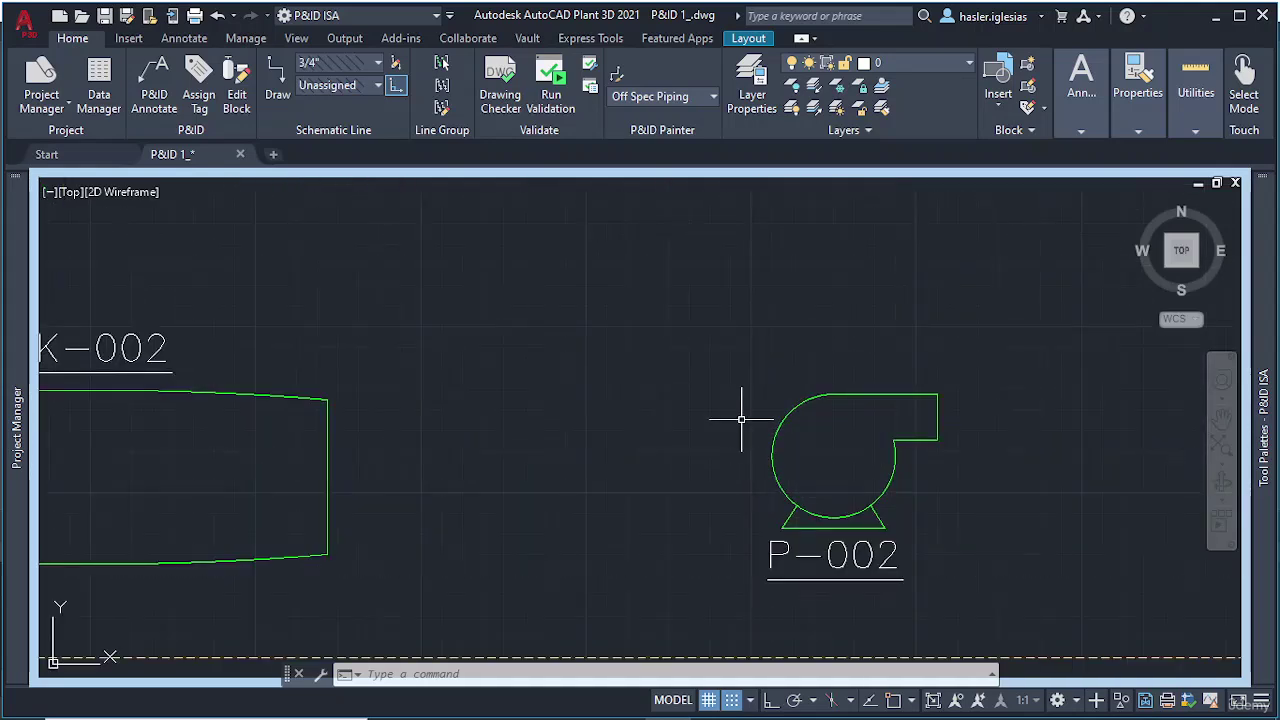
pyautogui.write('MI')
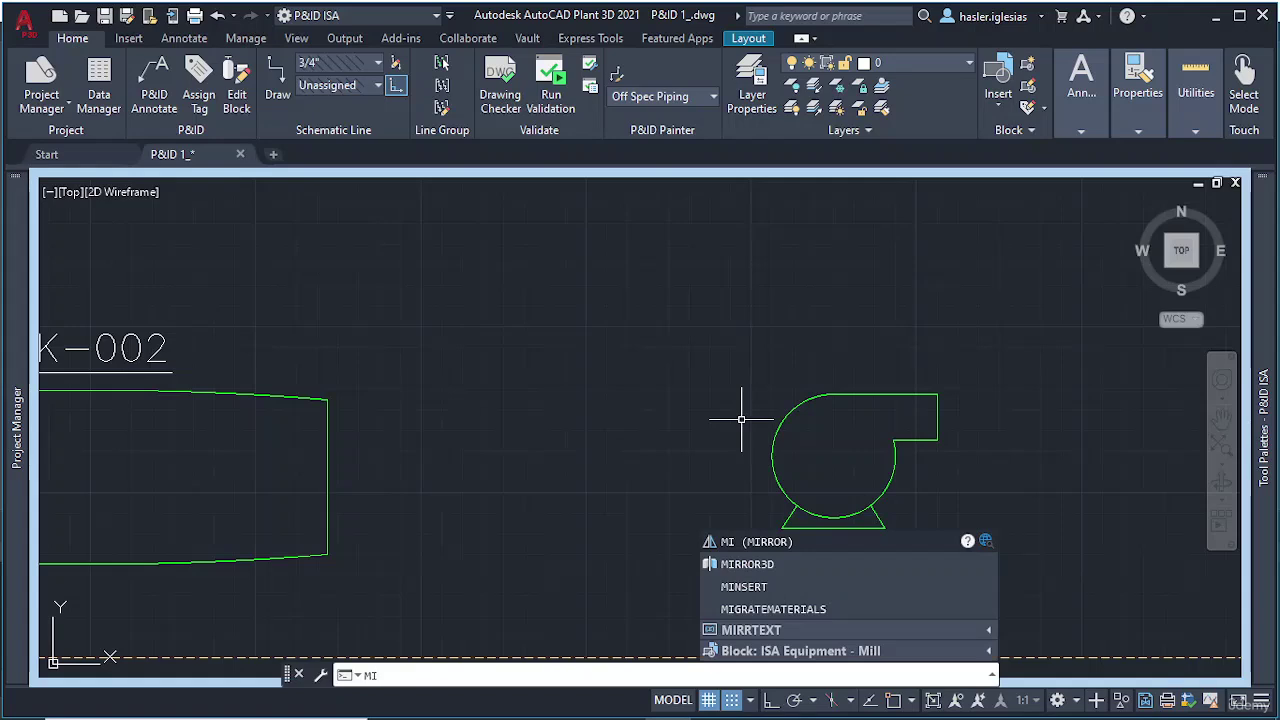
pyautogui.press('Return')
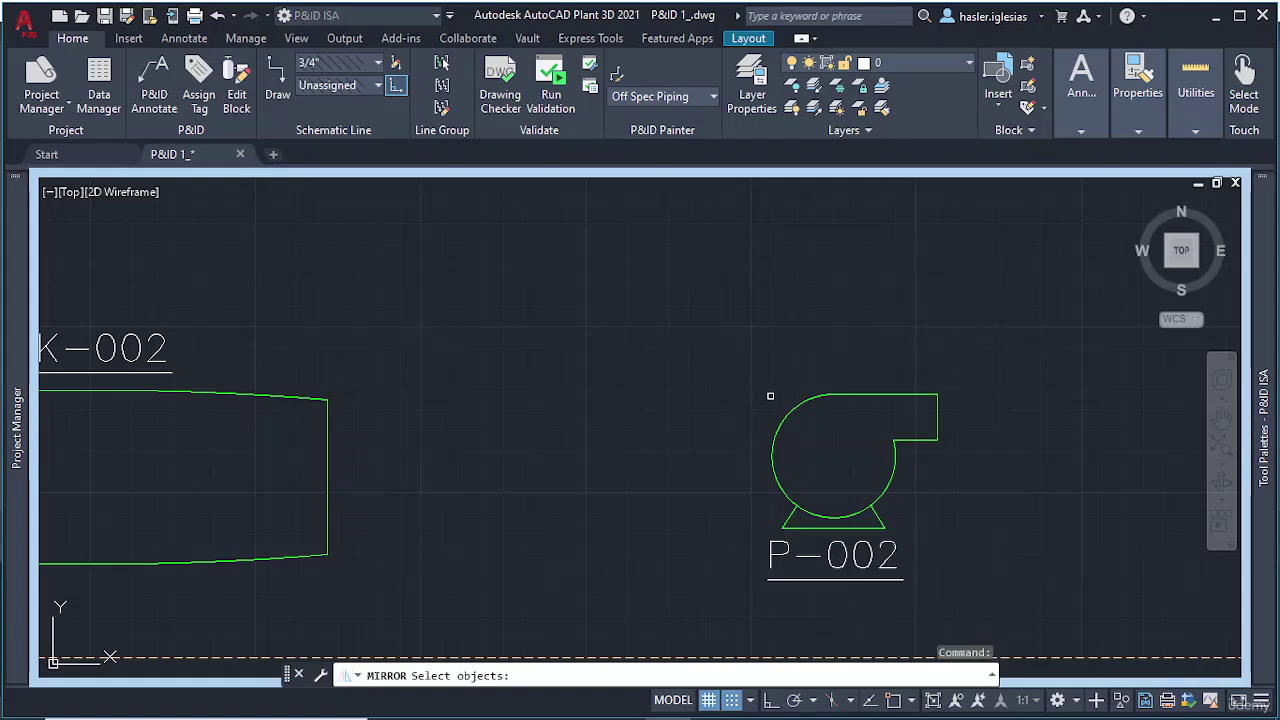
pyautogui.click(793, 406)
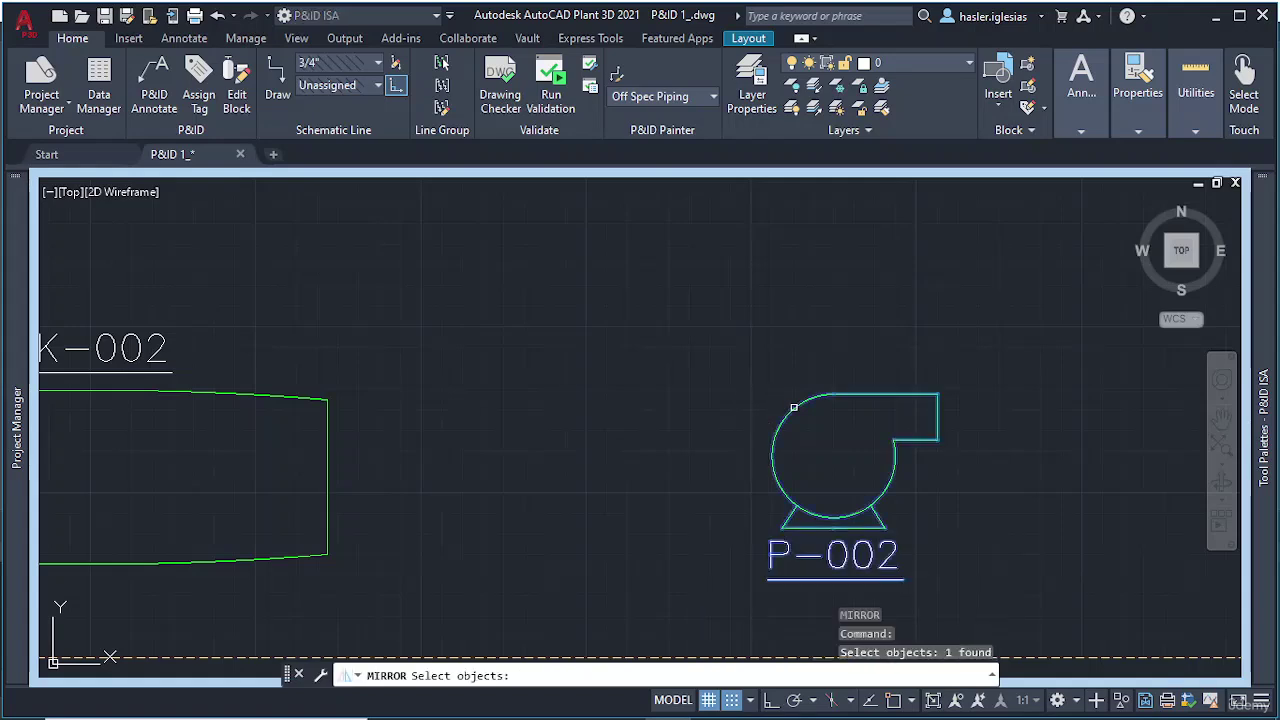
pyautogui.press('Return')
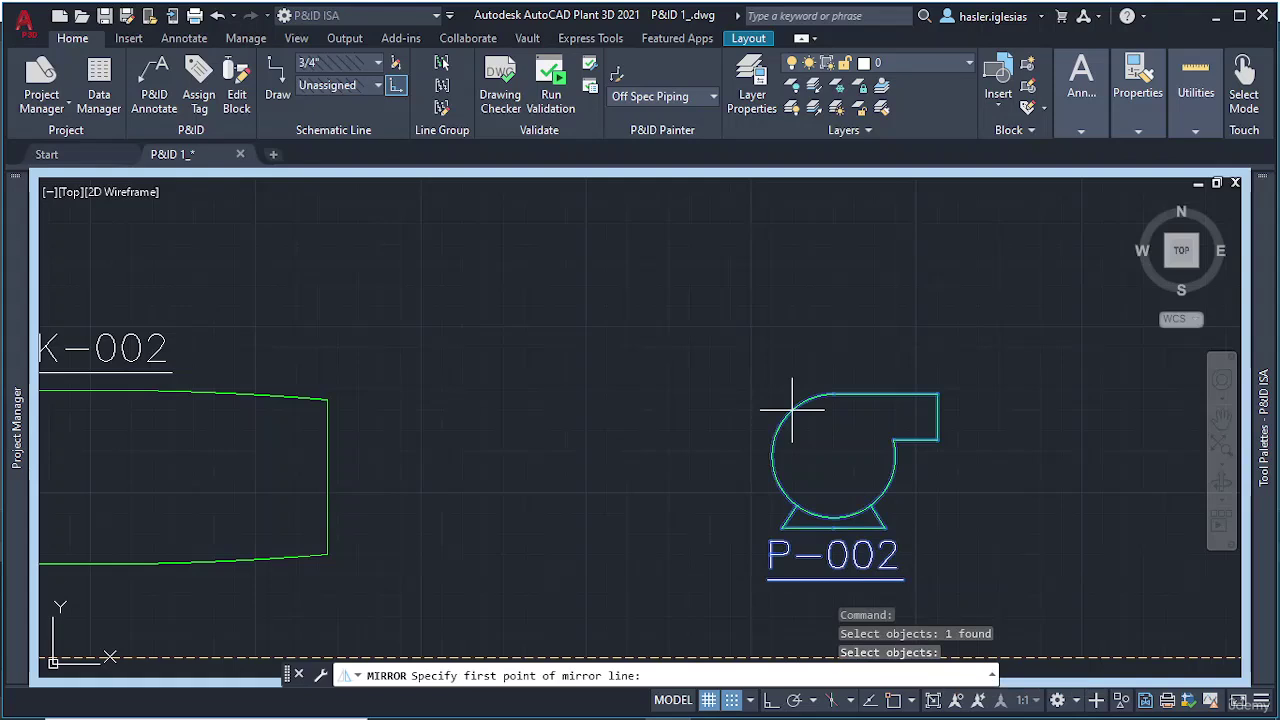
pyautogui.click(751, 376)
pyautogui.click(751, 605)
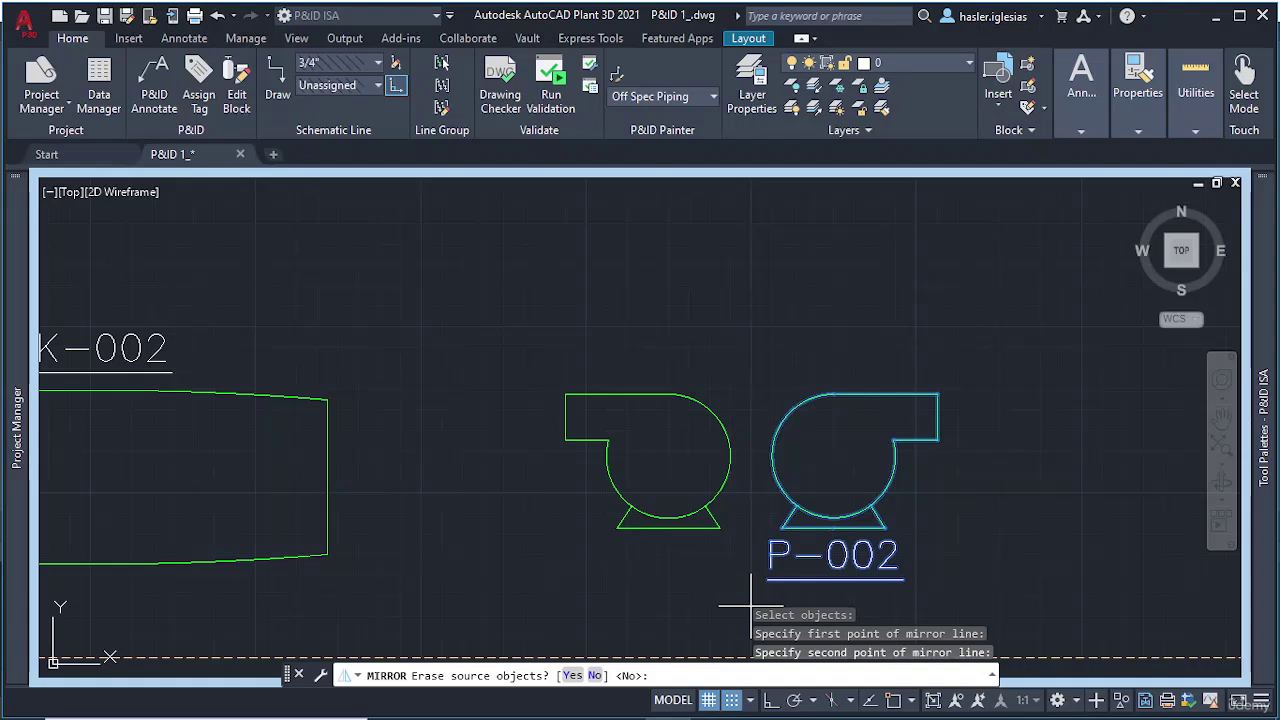
pyautogui.write('Y')
pyautogui.press('Return')
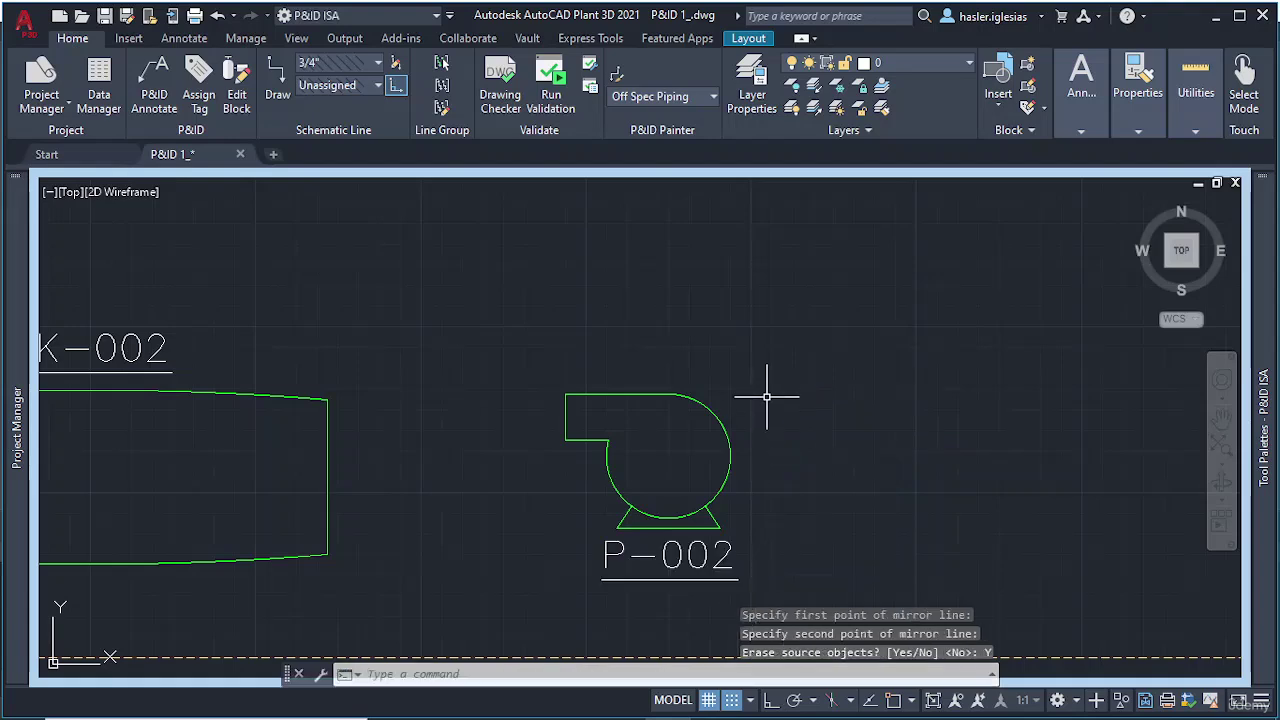
# Step: Move pump P-002 together with its annotation slightly farther away from tank TK-002
pyautogui.scroll(-4, 757, 393)
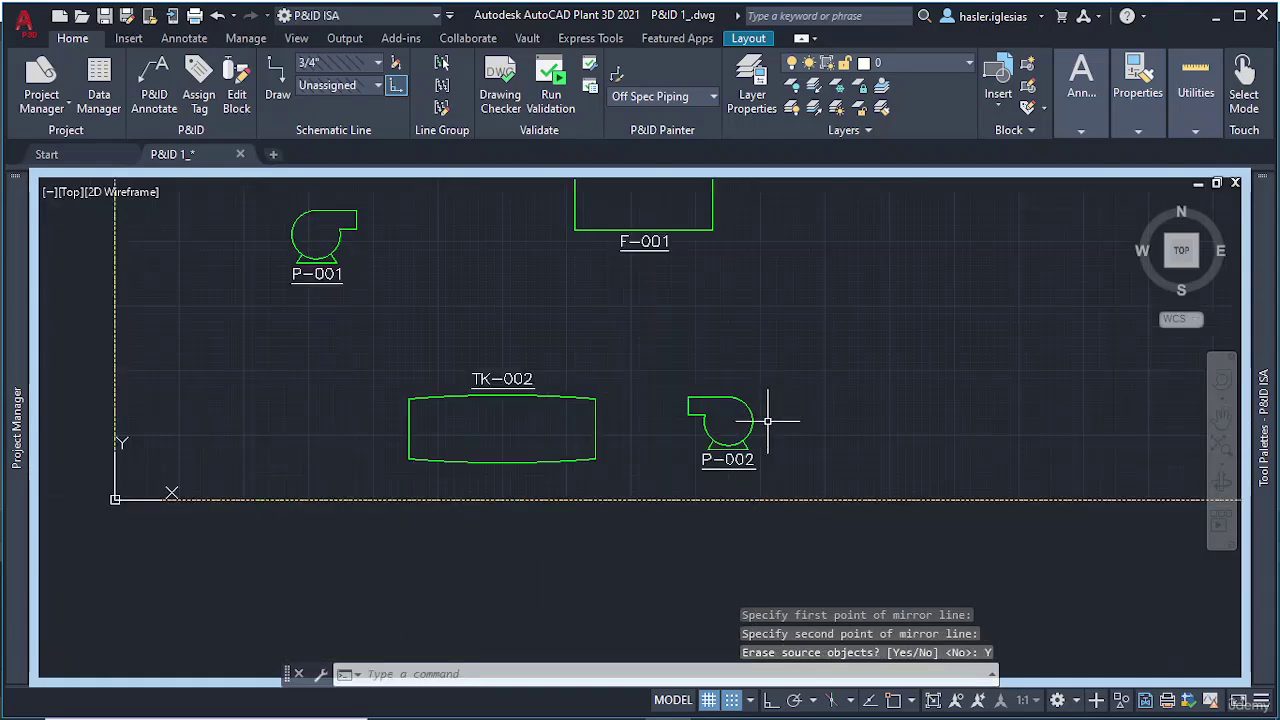
pyautogui.click(656, 354)
pyautogui.click(791, 477)
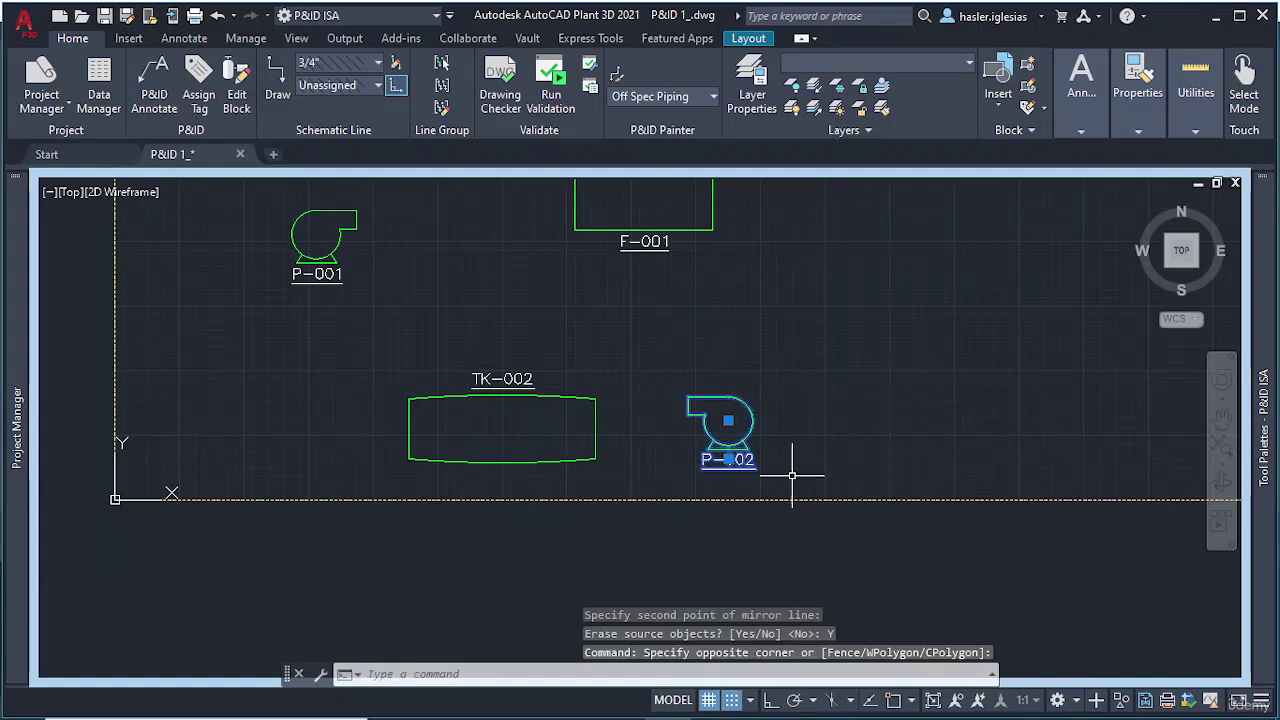
pyautogui.click(728, 420)
pyautogui.click(748, 419)
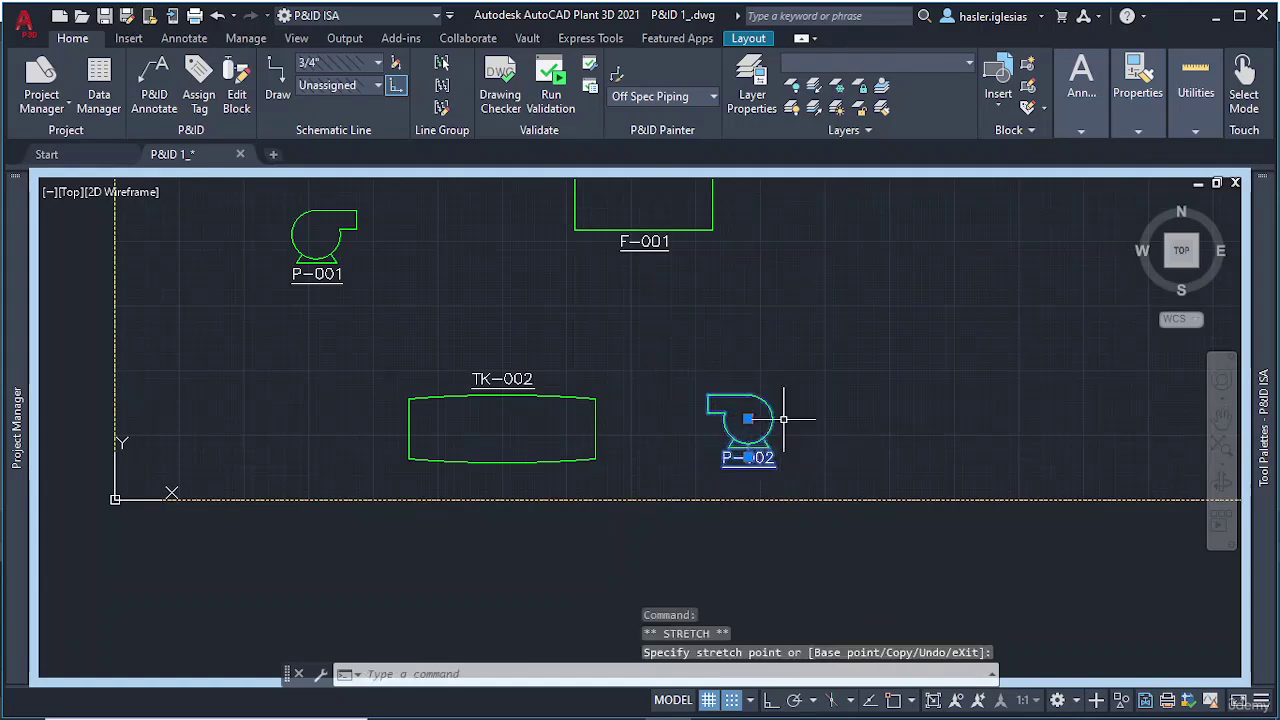
pyautogui.press('Escape')
pyautogui.scroll(-2, 855, 413)
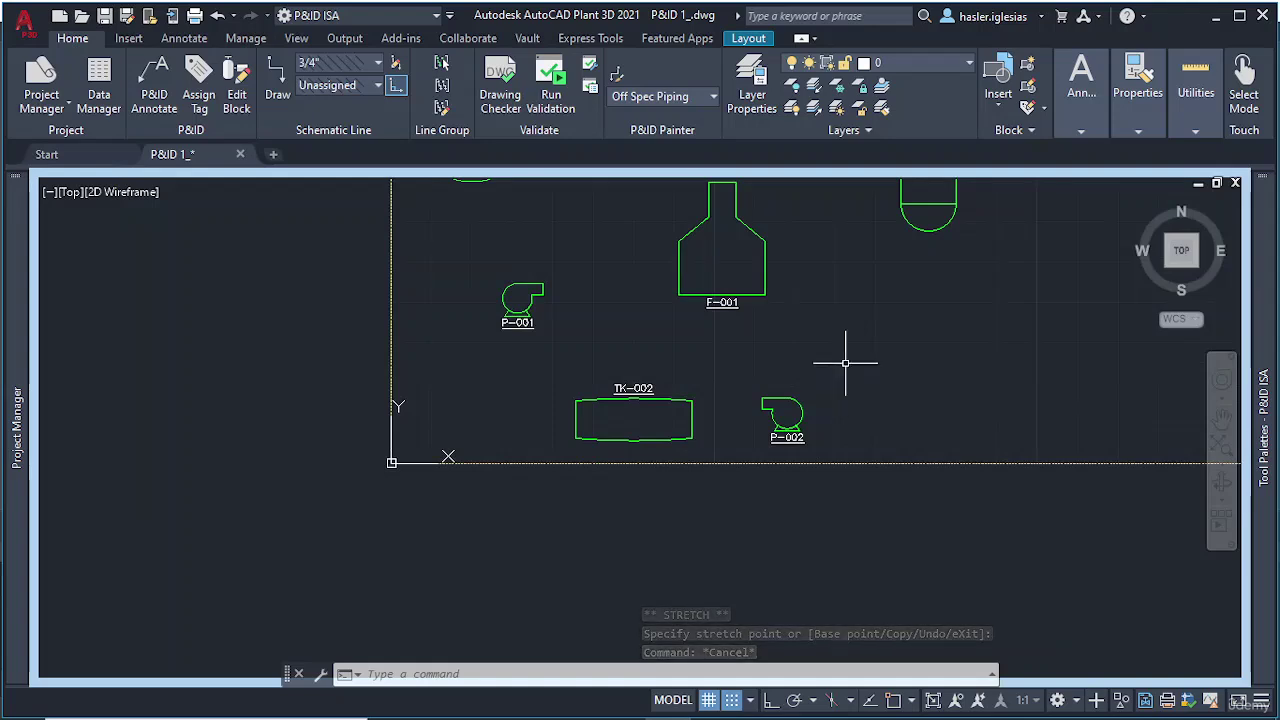
# Step: Insert the circular heat exchanger symbol with the zigzag line above tower T-001, offset to its right
pyautogui.scroll(-3, 823, 314)
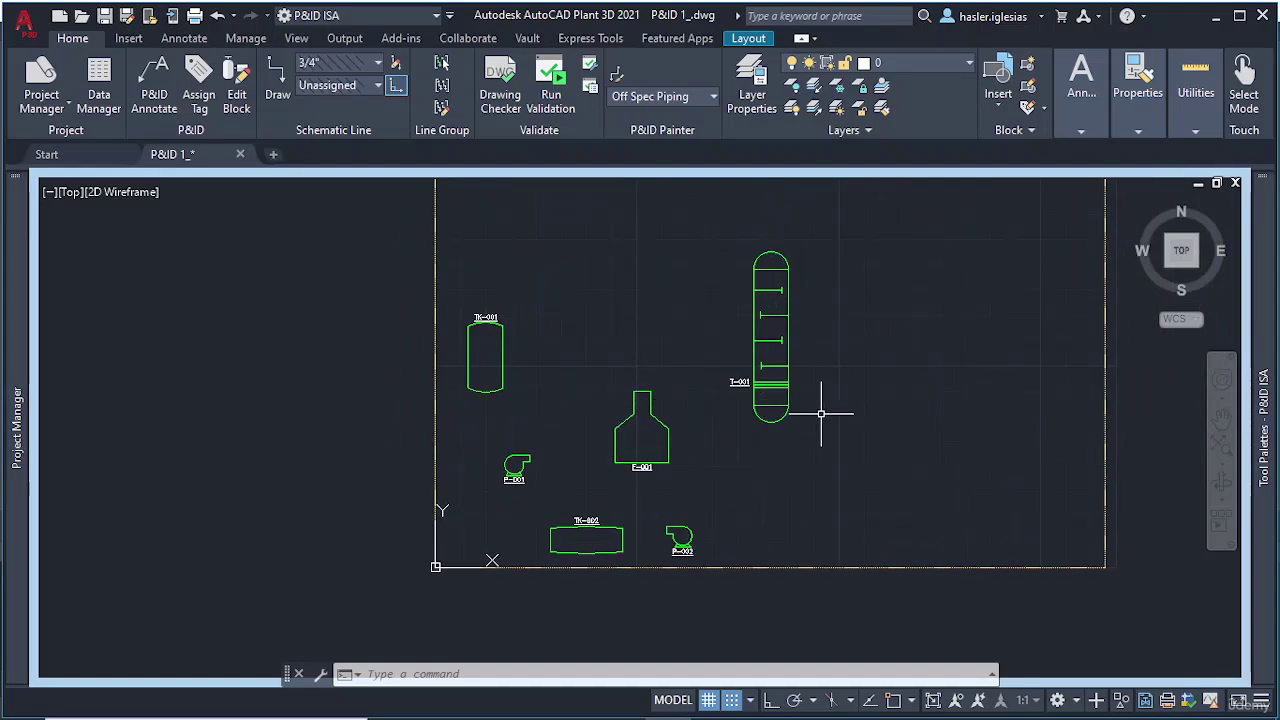
pyautogui.moveTo(831, 357); pyautogui.dragTo(760, 424, button='middle')
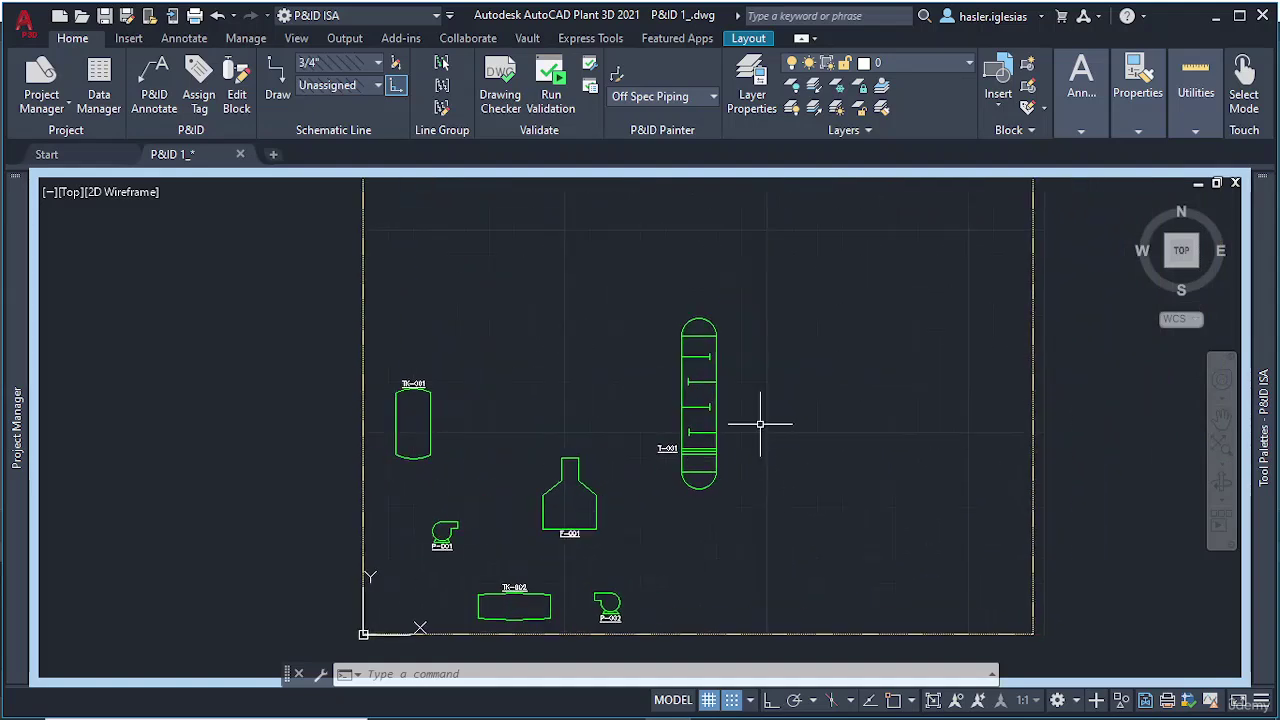
pyautogui.scroll(4, 708, 288)
pyautogui.moveTo(720, 315); pyautogui.dragTo(499, 411, button='middle')
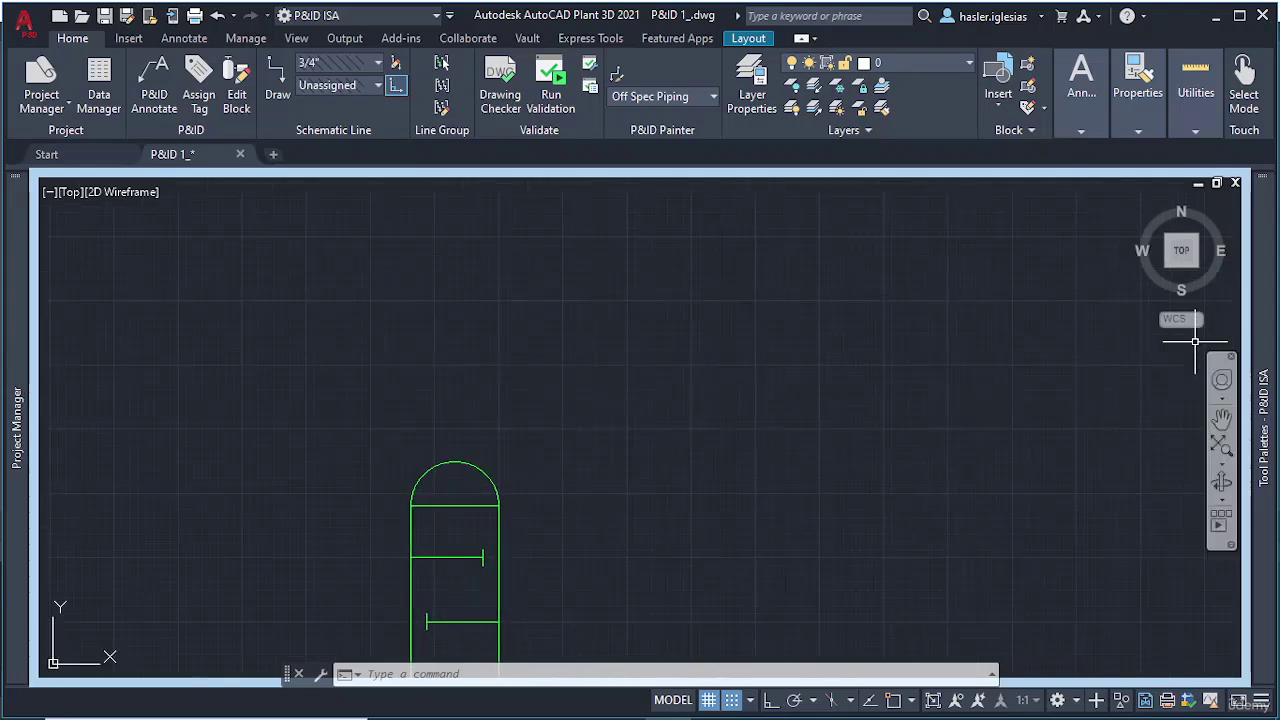
pyautogui.moveTo(1268, 342)
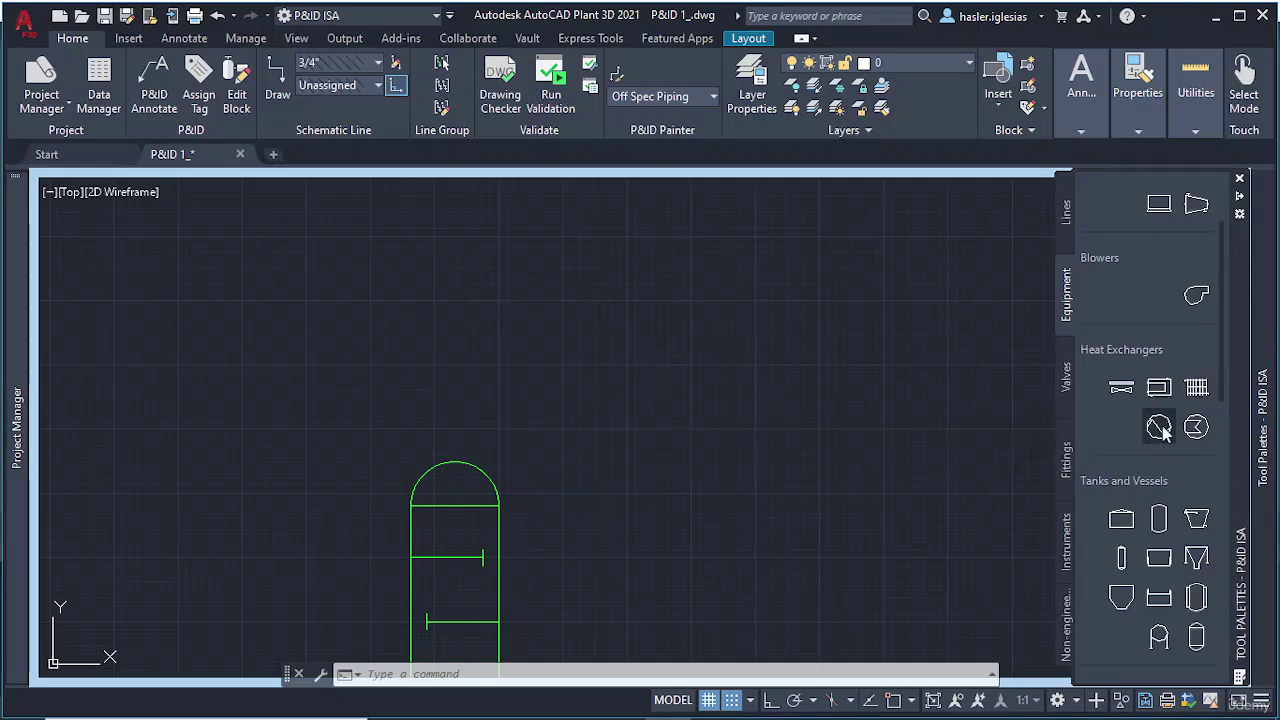
pyautogui.click(1160, 426)
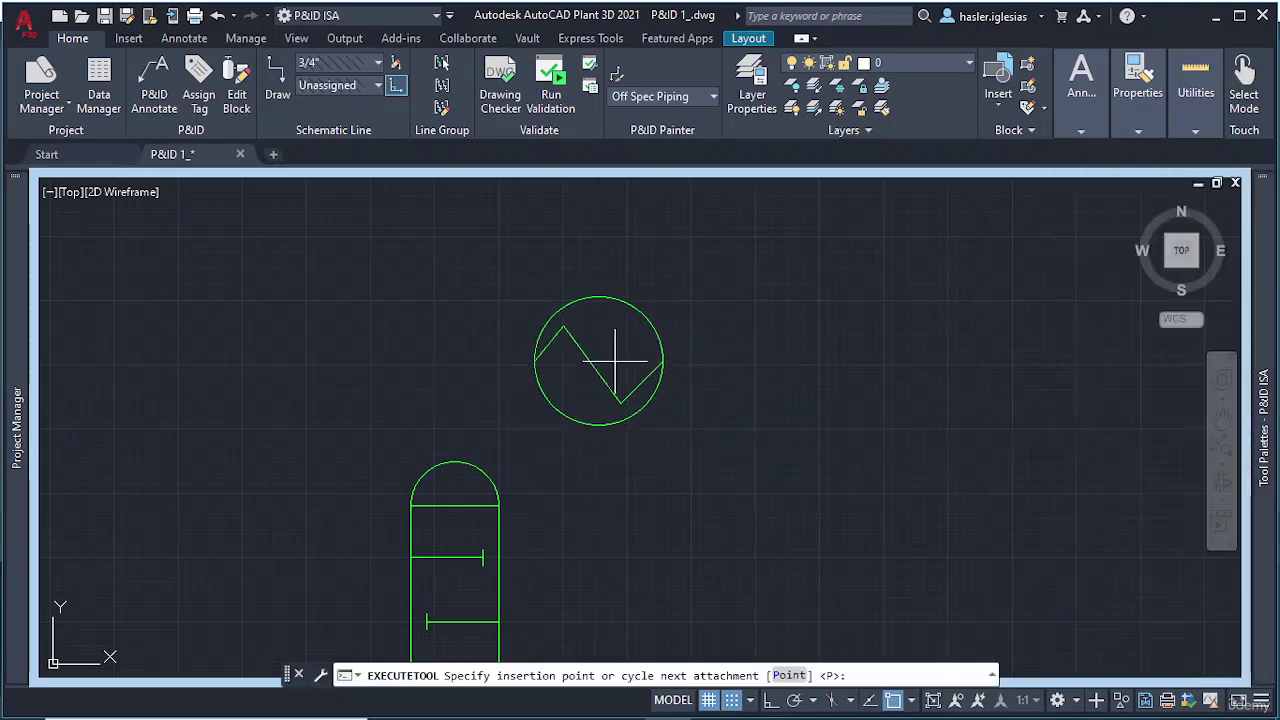
pyautogui.click(616, 363)
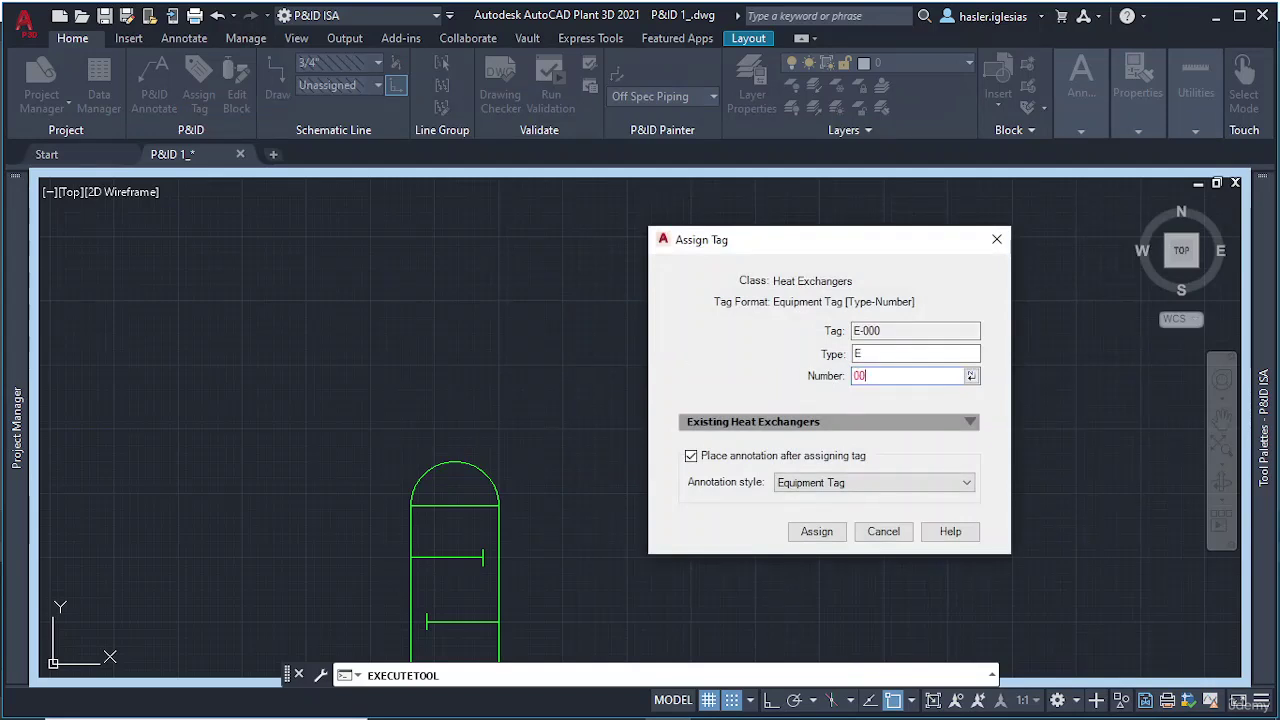
# Step: Assign the tag E-001 to the heat exchanger and place its Equipment Tag annotation at the circle's lower right
pyautogui.write('001')
pyautogui.click(816, 531)
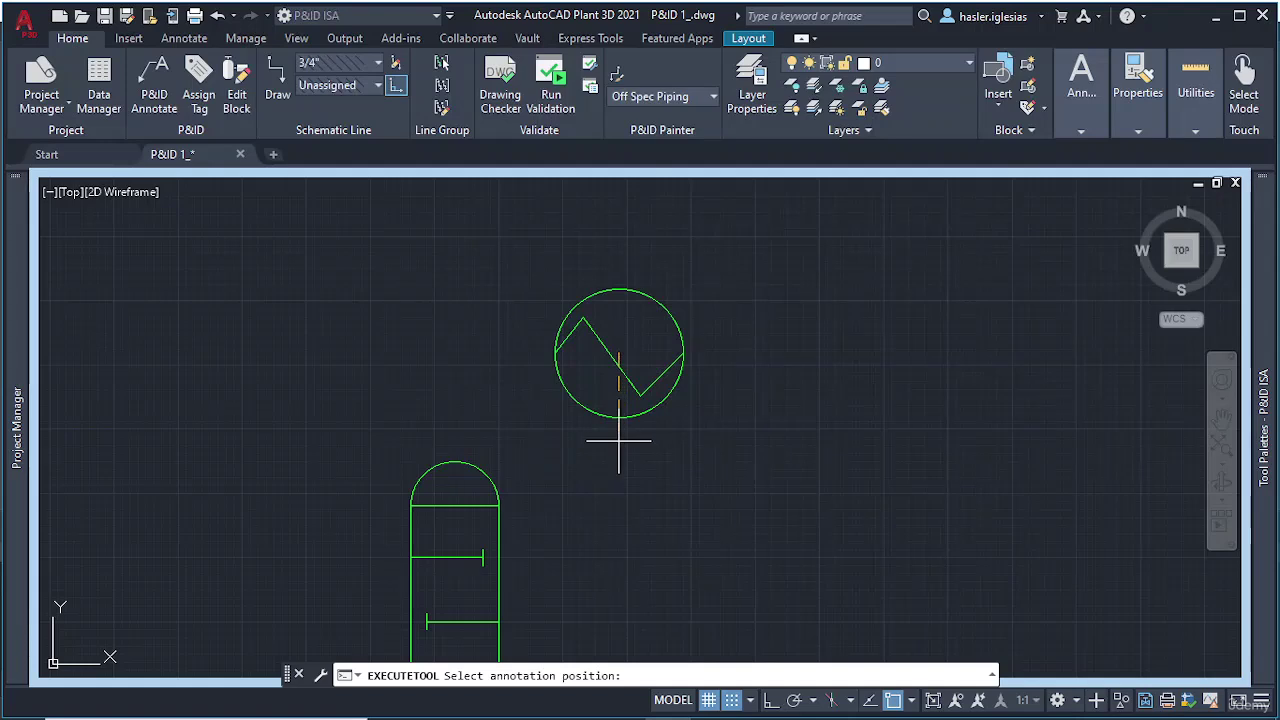
pyautogui.click(686, 418)
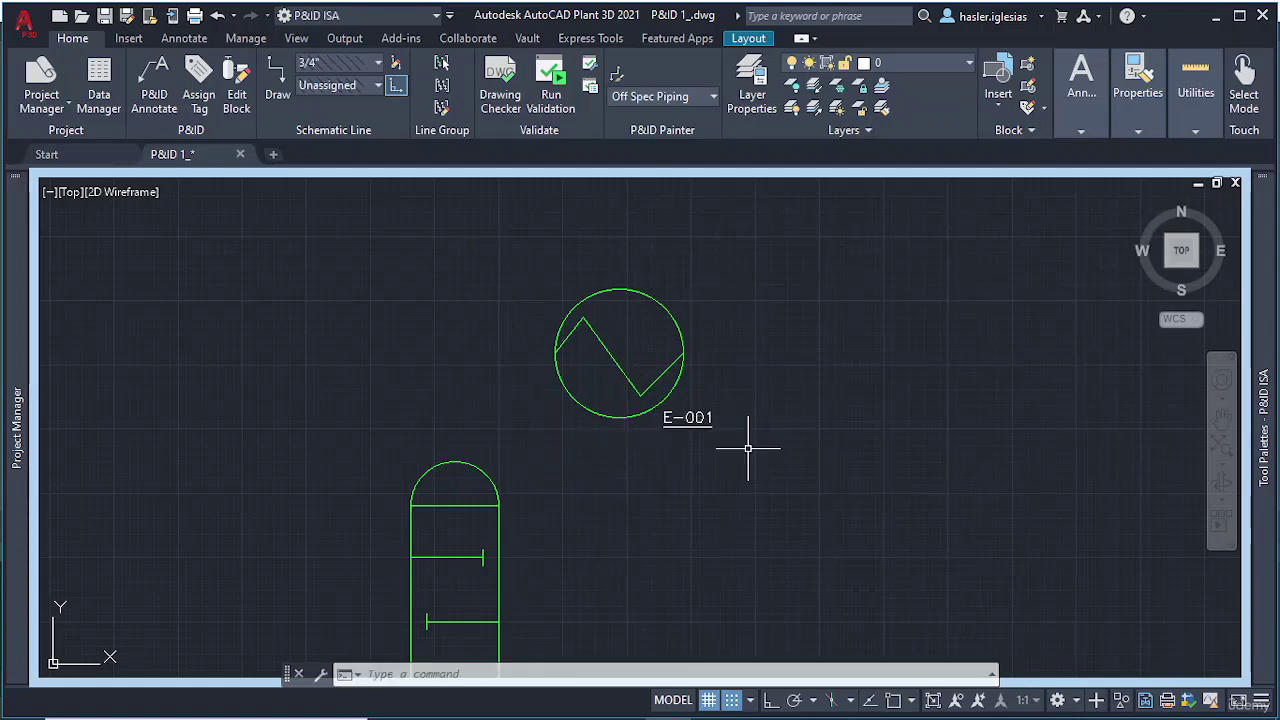
# Step: Scale heat exchanger E-001 down from its center to about one third of its size
pyautogui.scroll(-4, 584, 350)
pyautogui.scroll(2, 604, 426)
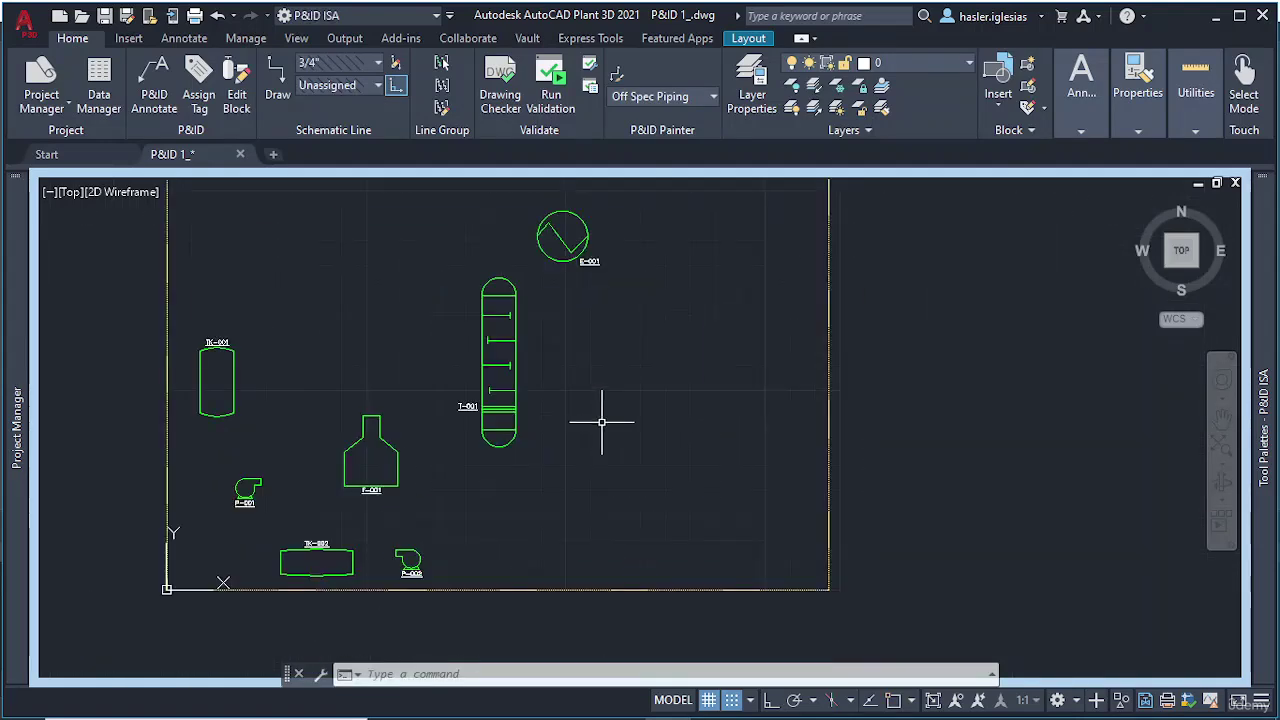
pyautogui.moveTo(555, 379); pyautogui.dragTo(623, 433, button='middle')
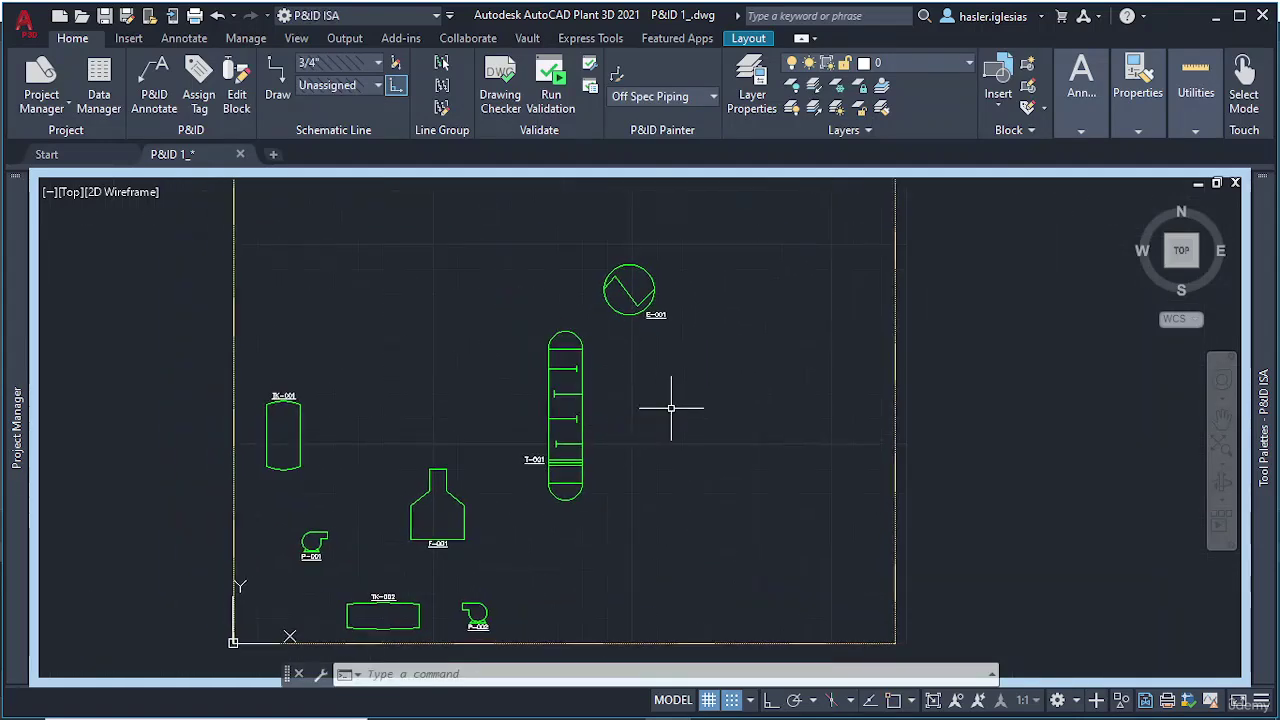
pyautogui.click(620, 313)
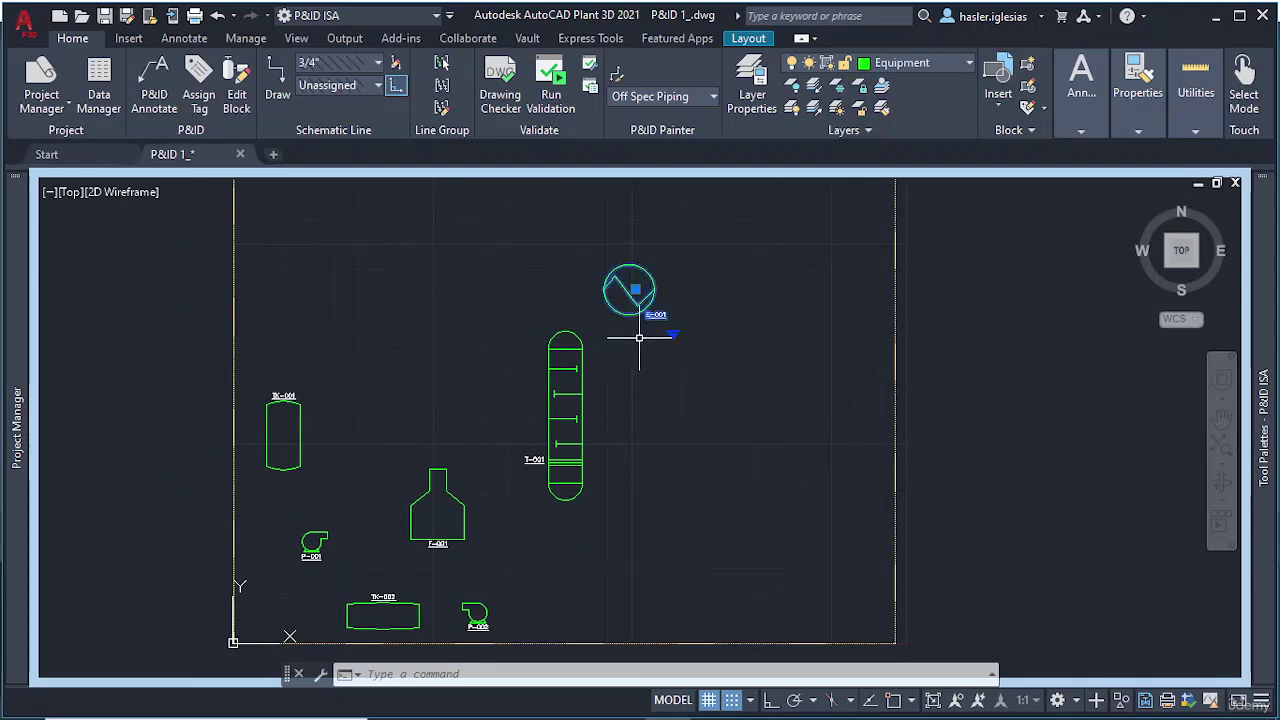
pyautogui.write('s')
pyautogui.press('Return')
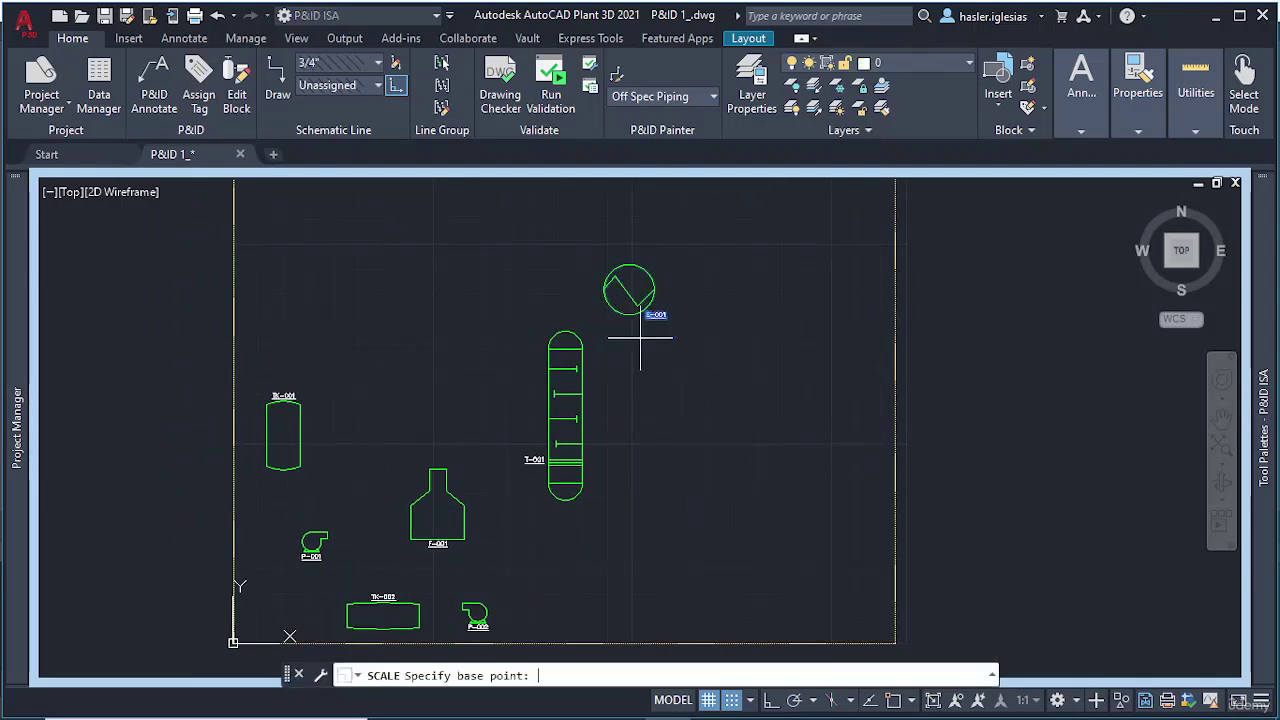
pyautogui.click(629, 290)
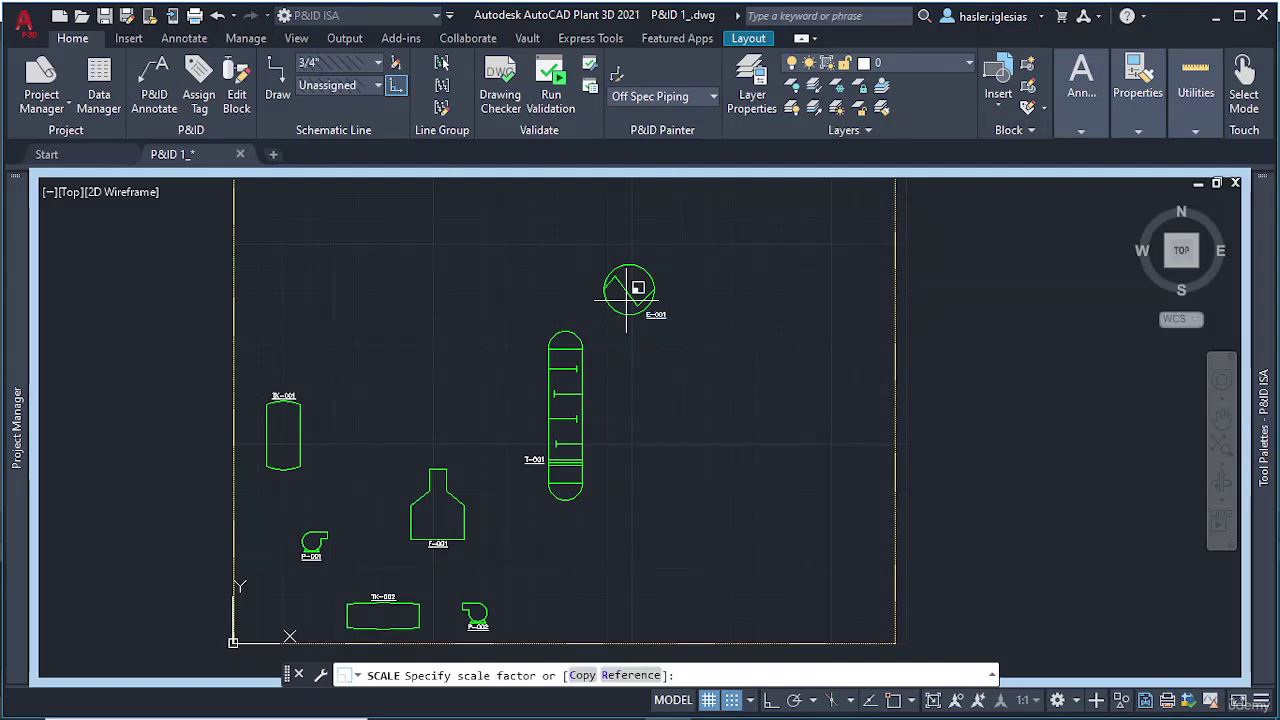
pyautogui.click(635, 310)
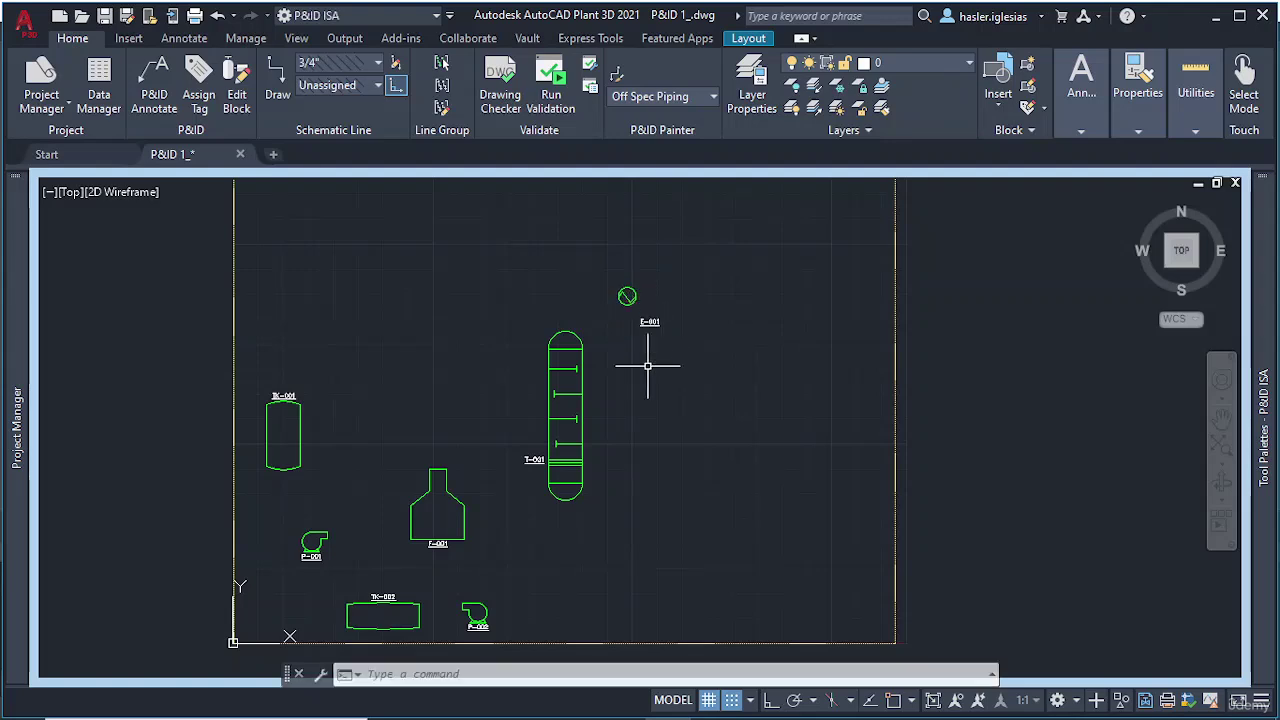
# Step: Move the E-001 annotation up against the lower right of the reduced heat exchanger circle
pyautogui.scroll(4, 634, 309)
pyautogui.scroll(2, 692, 495)
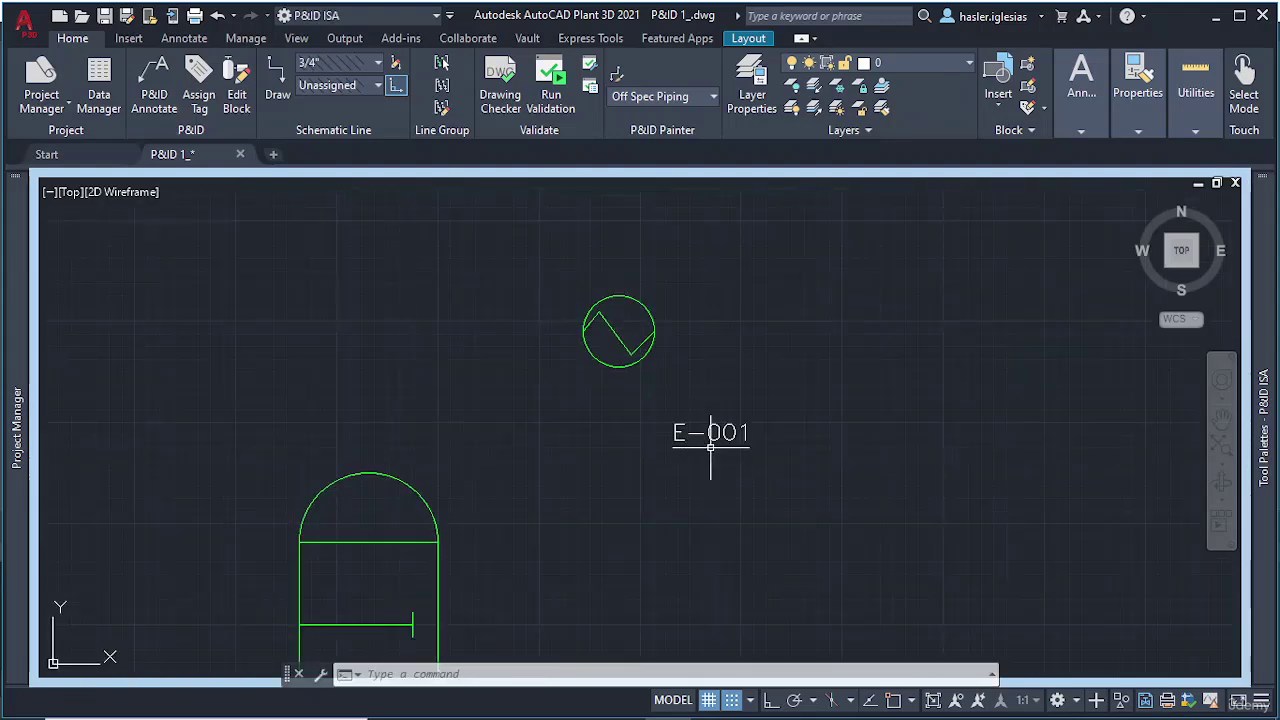
pyautogui.click(690, 432)
pyautogui.click(706, 431)
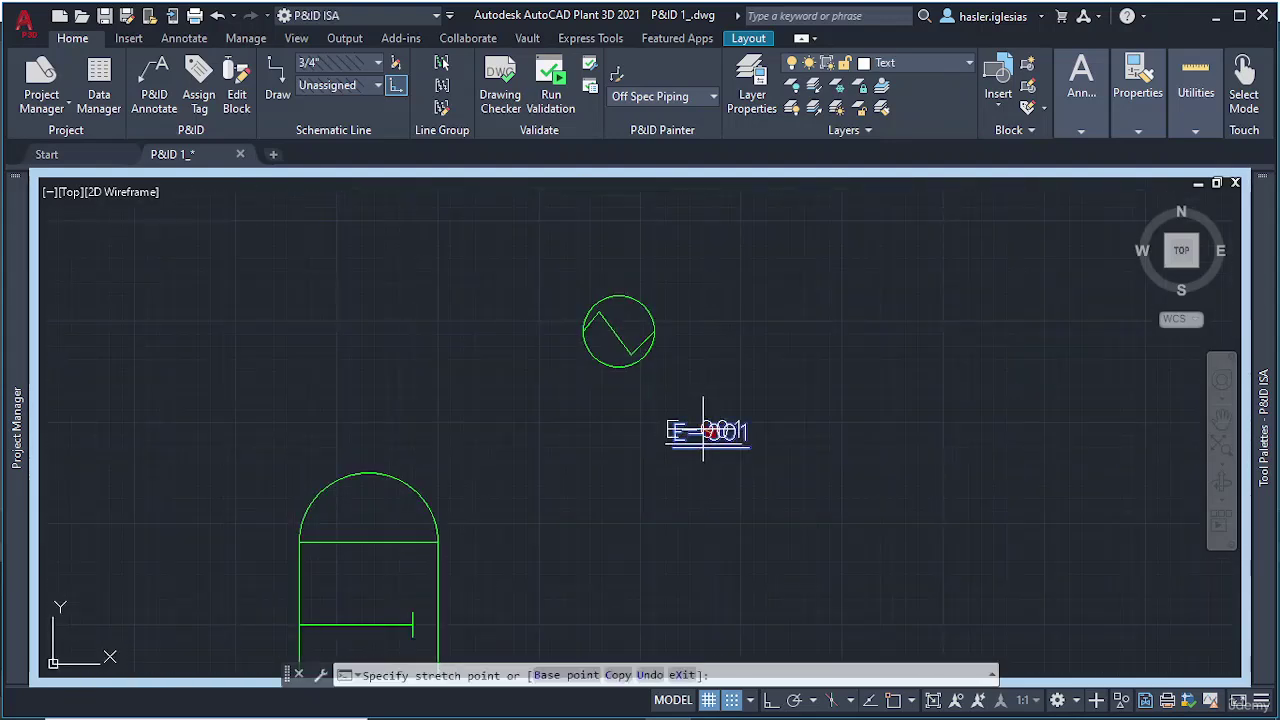
pyautogui.click(685, 372)
pyautogui.scroll(-2, 564, 408)
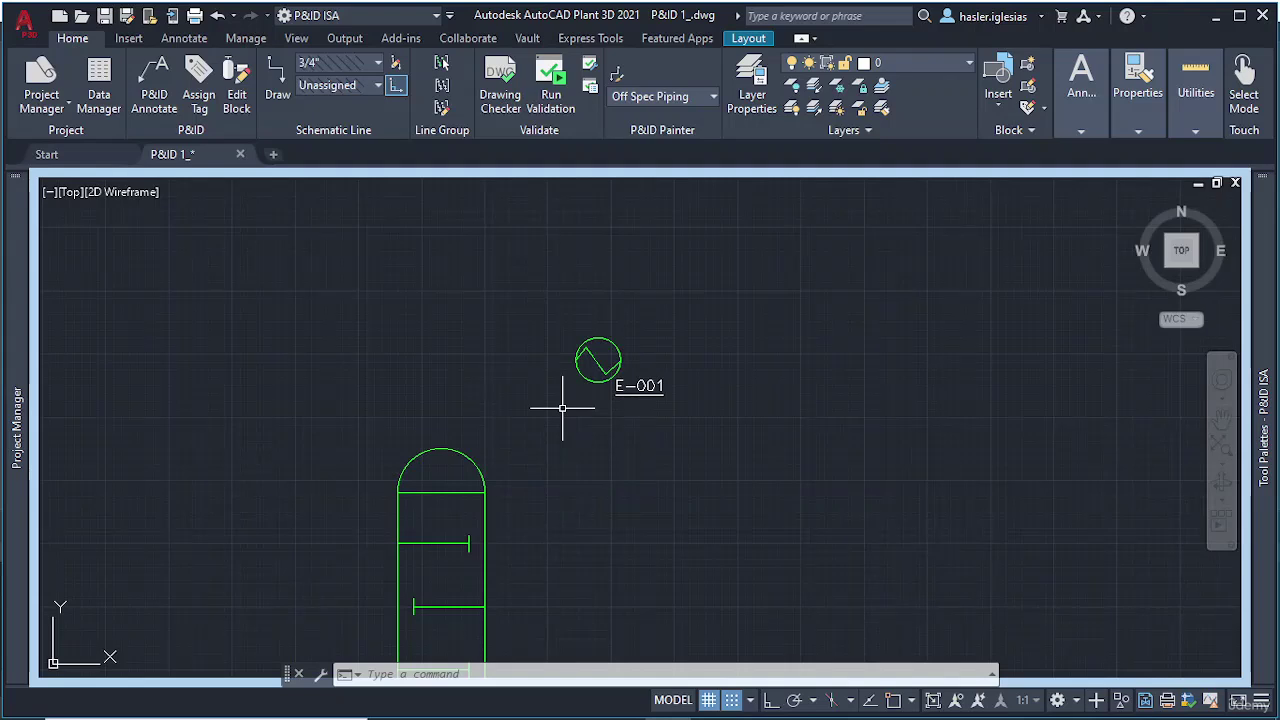
# Step: Insert the narrow vertical vessel symbol with domed ends at a small size, to the right of tower T-001 and below E-001's level
pyautogui.scroll(-4, 806, 429)
pyautogui.moveTo(831, 489)
pyautogui.mouseDown(button='middle')
pyautogui.moveTo(721, 364)
pyautogui.moveTo(723, 411)
pyautogui.mouseUp(button='middle')
pyautogui.moveTo(1243, 402)
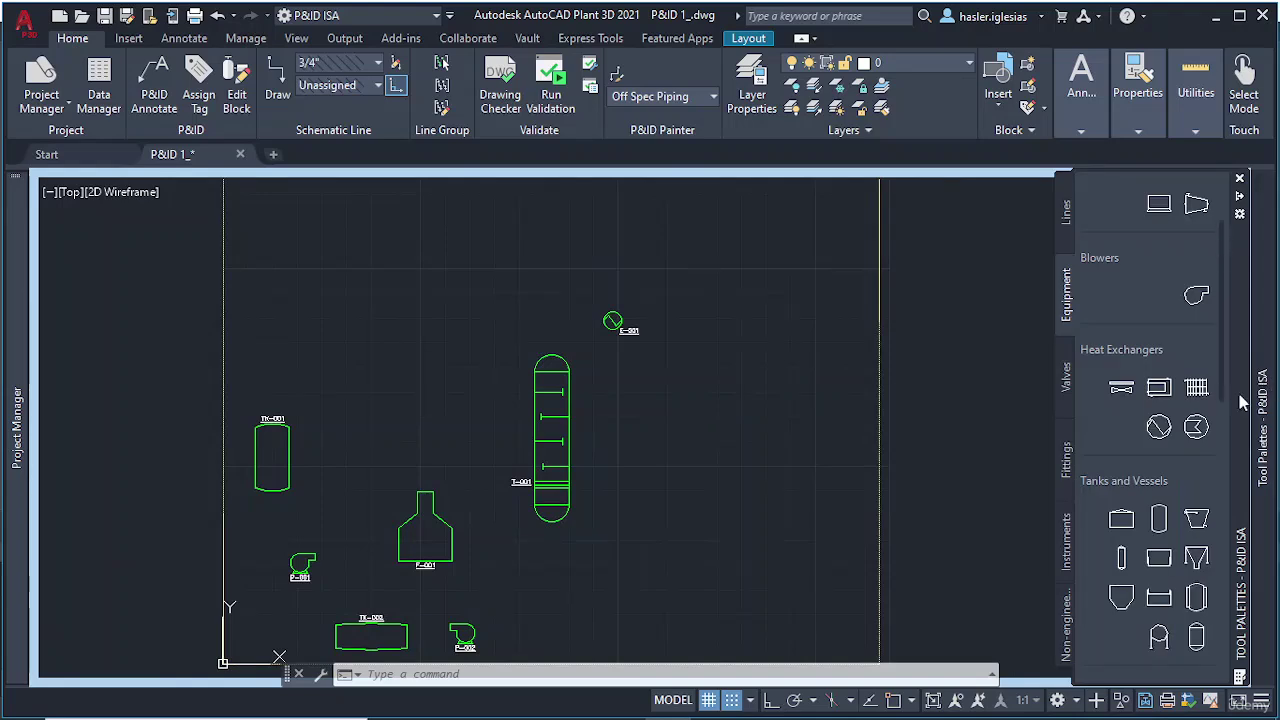
pyautogui.scroll(-3, 1164, 441)
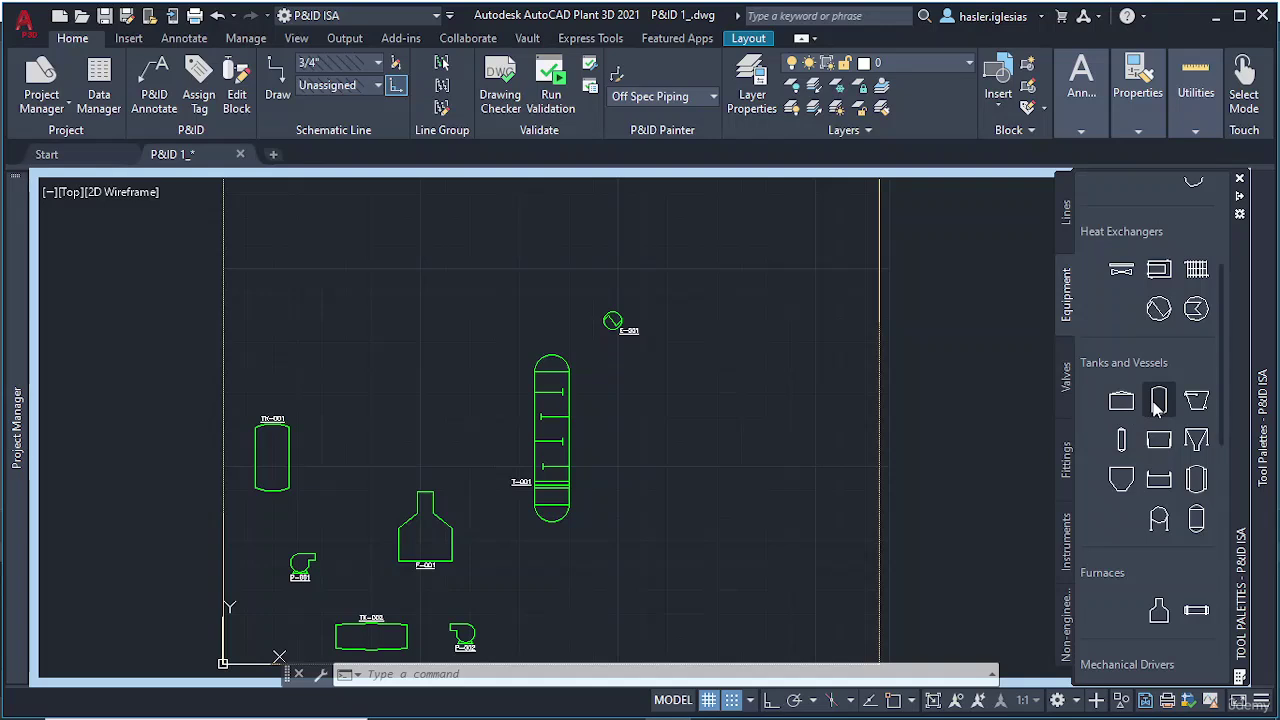
pyautogui.click(1121, 441)
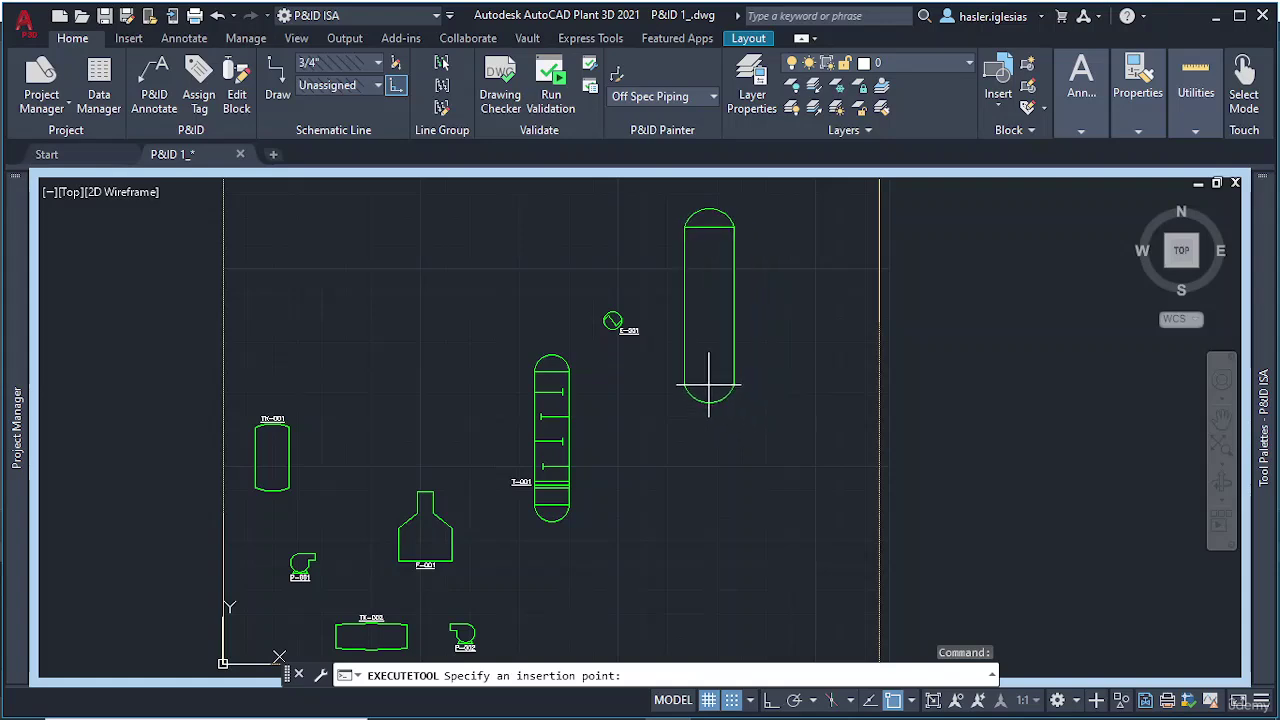
pyautogui.click(710, 389)
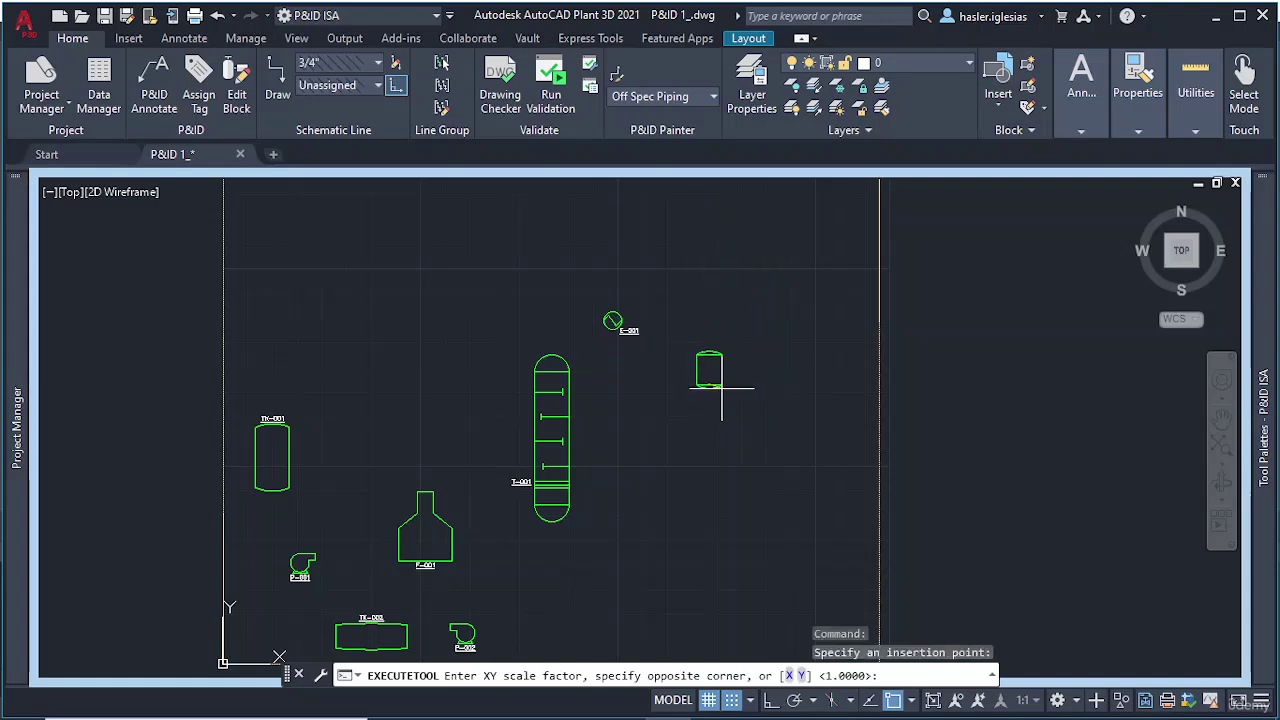
pyautogui.click(719, 393)
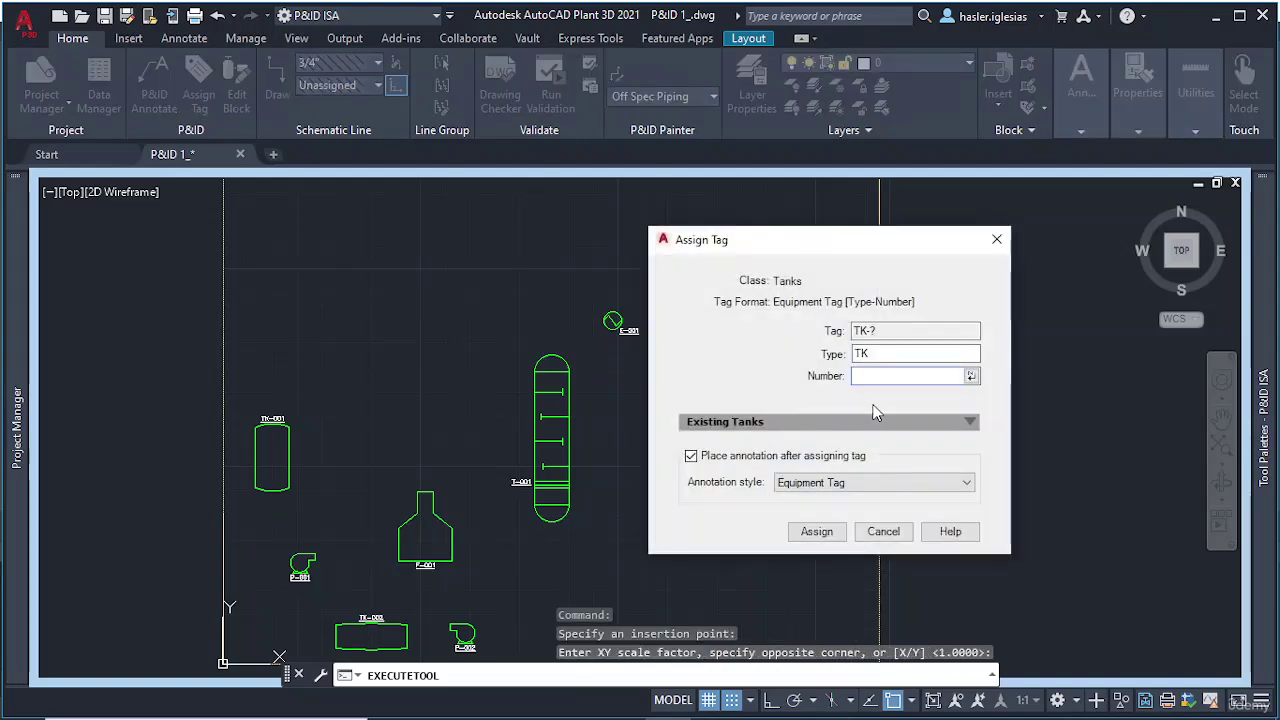
# Step: Assign the tag V-001 with type V - Drums to the new vessel and place its Equipment Tag annotation below and right of it
pyautogui.click(965, 353)
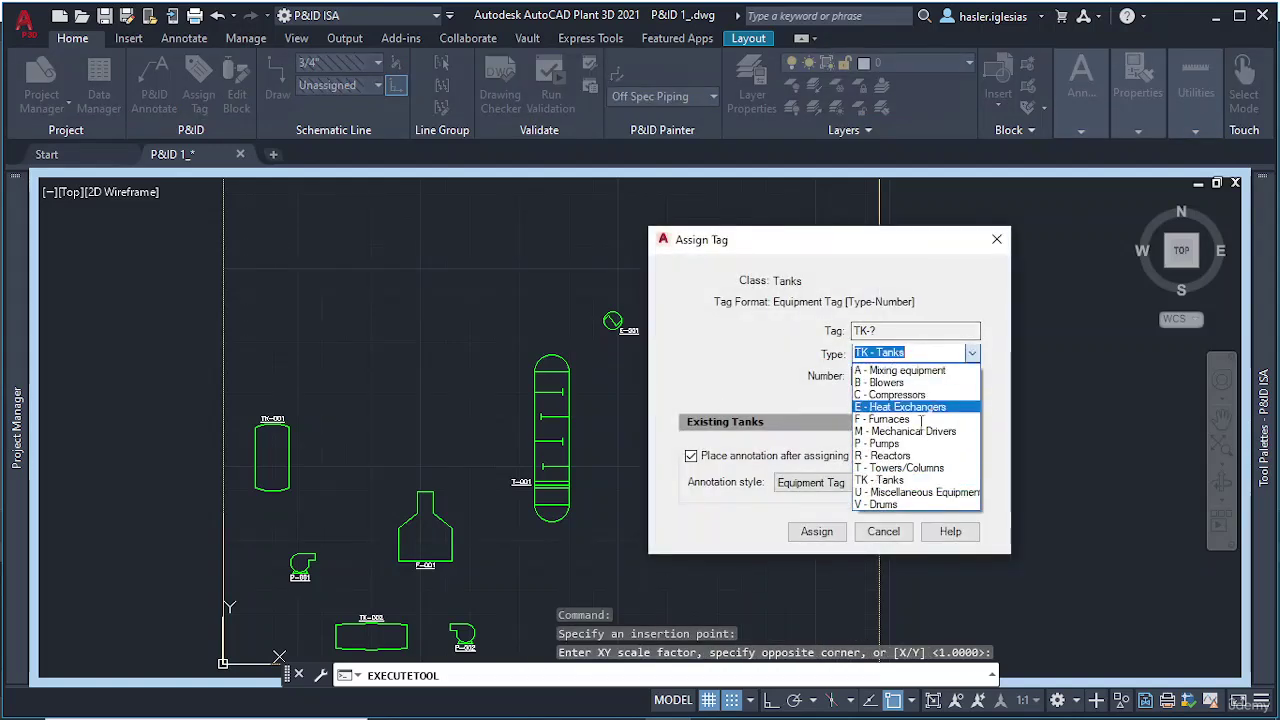
pyautogui.click(876, 505)
pyautogui.click(905, 375)
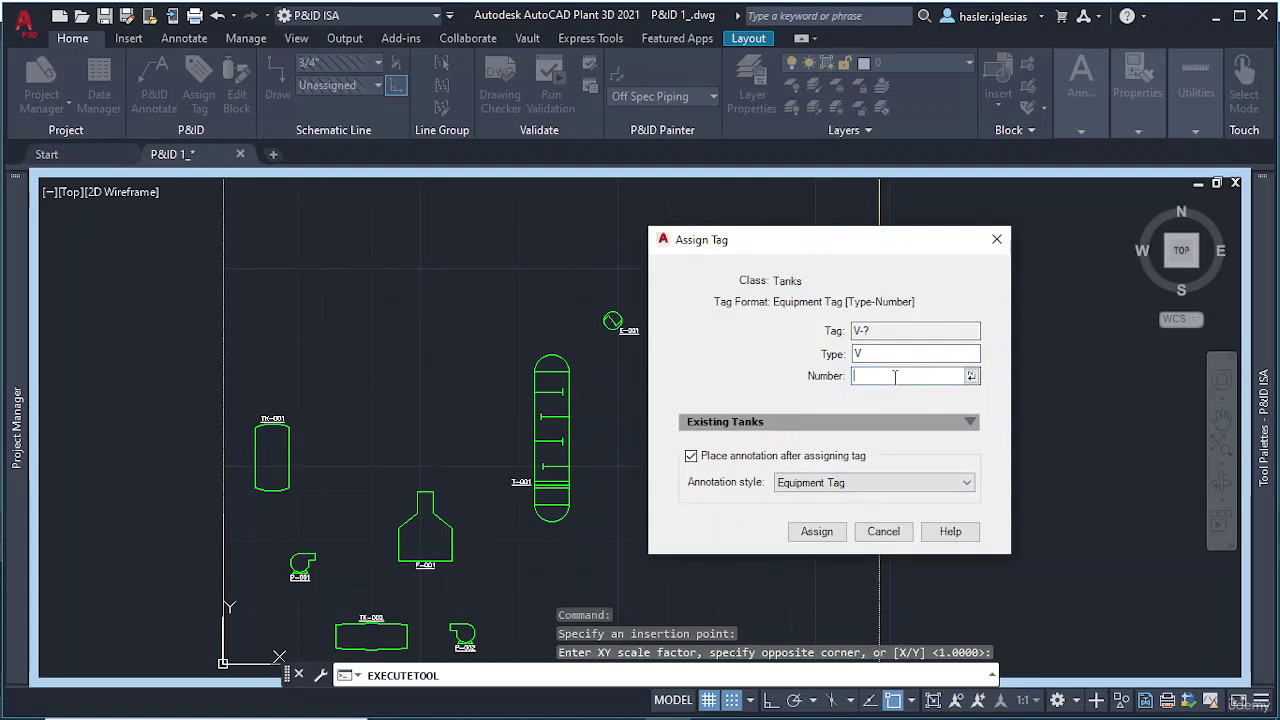
pyautogui.write('001')
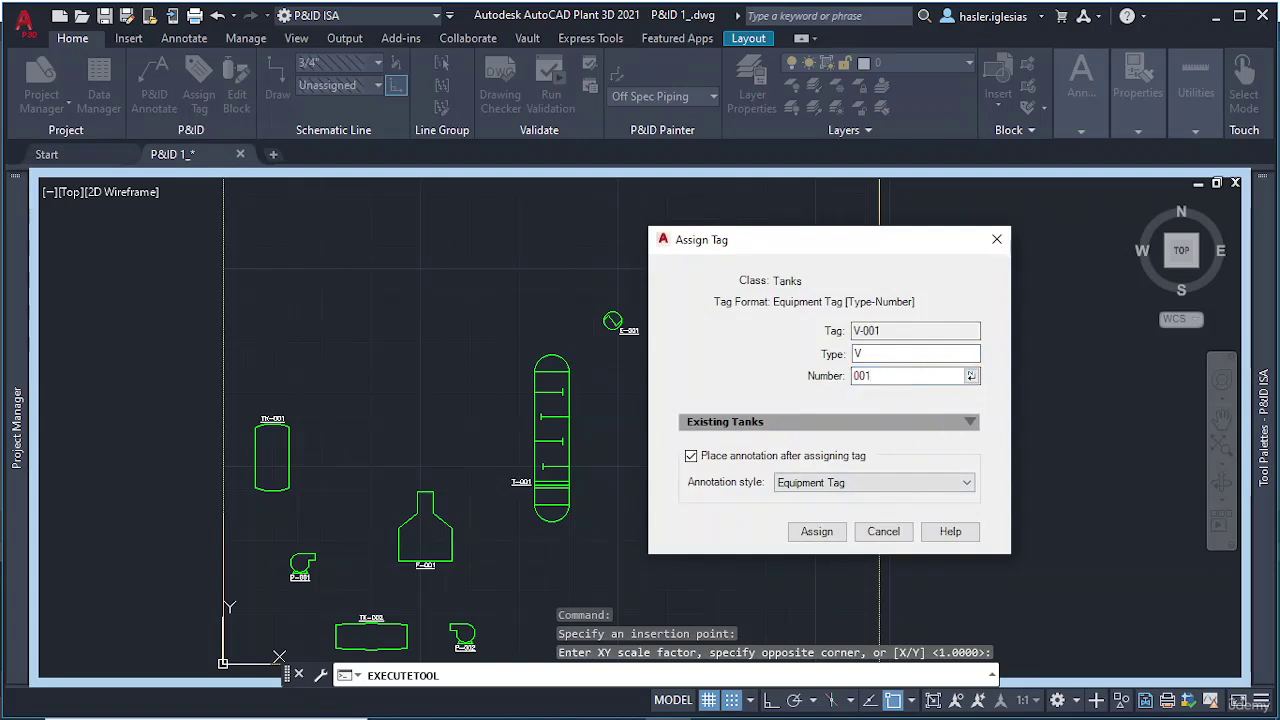
pyautogui.click(816, 531)
pyautogui.scroll(4, 744, 370)
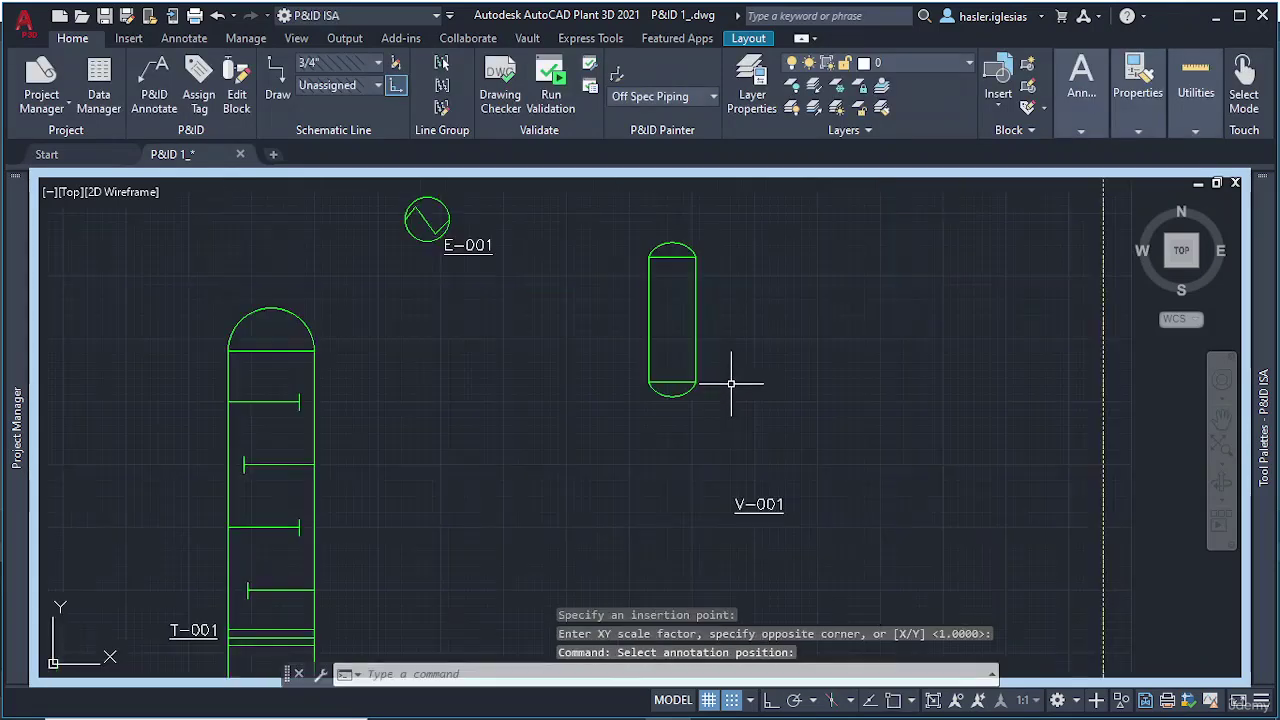
# Step: Rotate vessel V-001 by 90° clockwise about its center with Ortho on, laying it horizontally
pyautogui.click(693, 291)
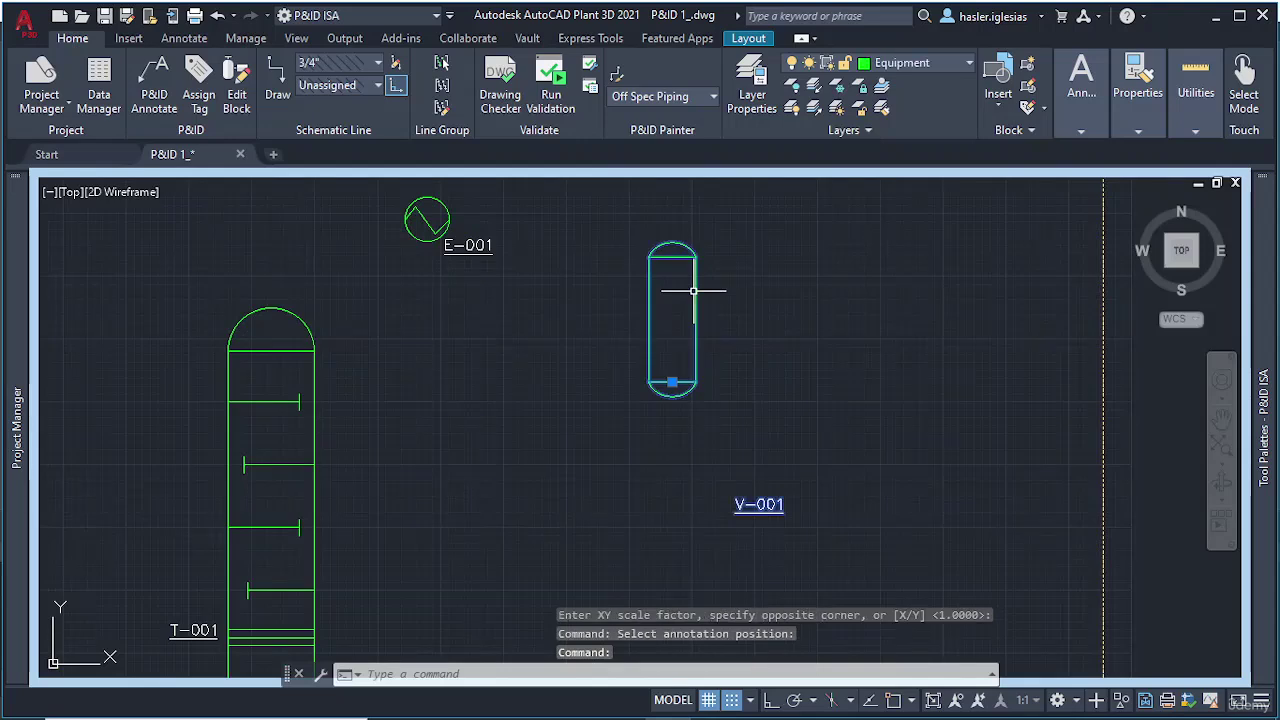
pyautogui.write('ROTATE')
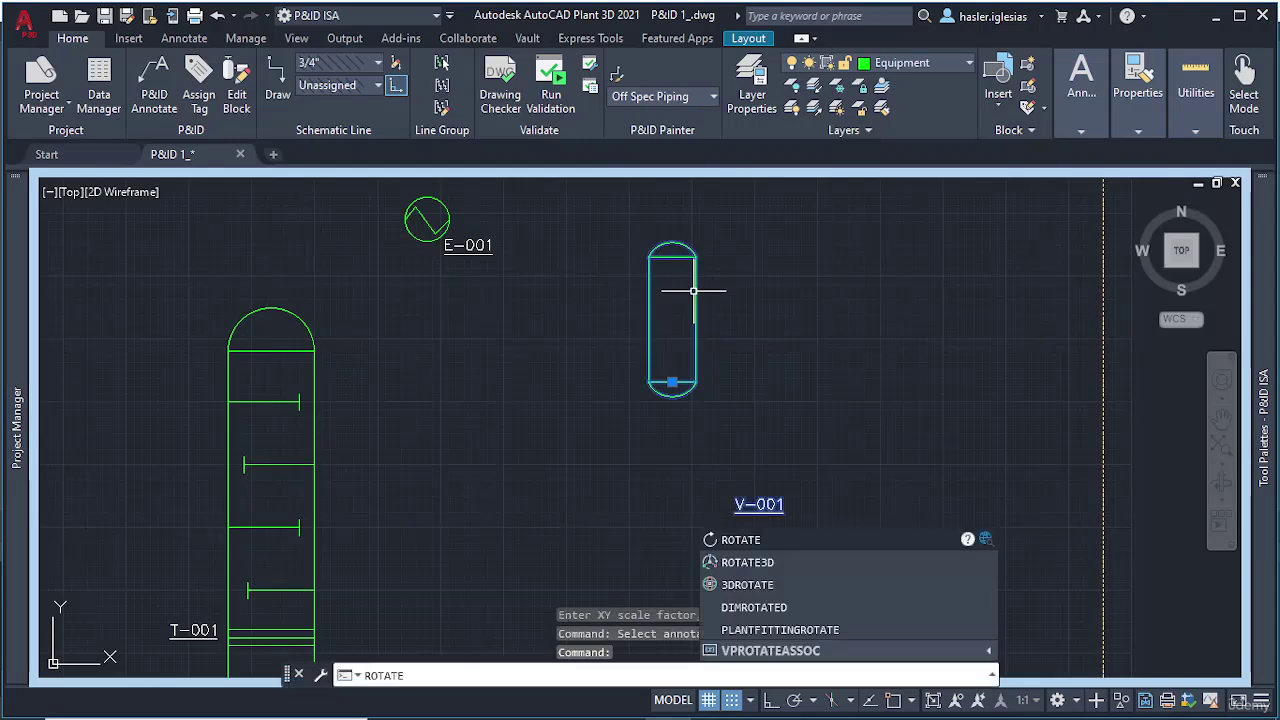
pyautogui.press('Return')
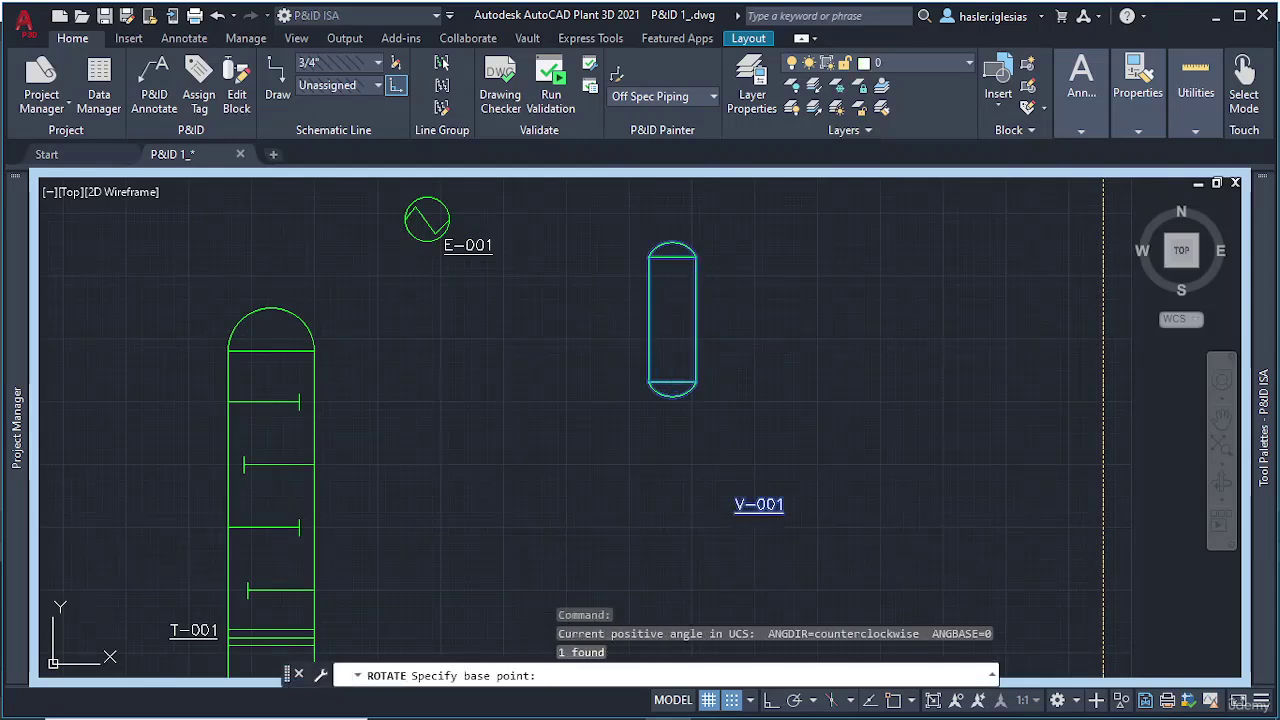
pyautogui.click(666, 315)
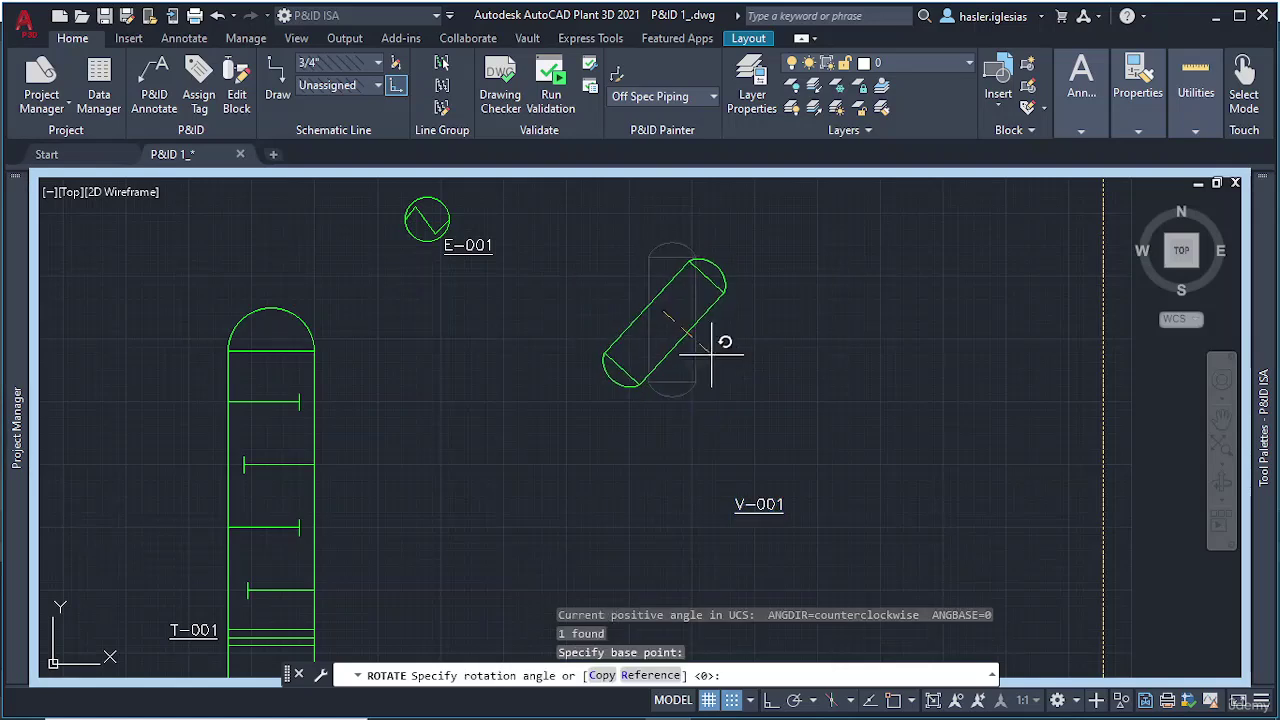
pyautogui.press('F8')
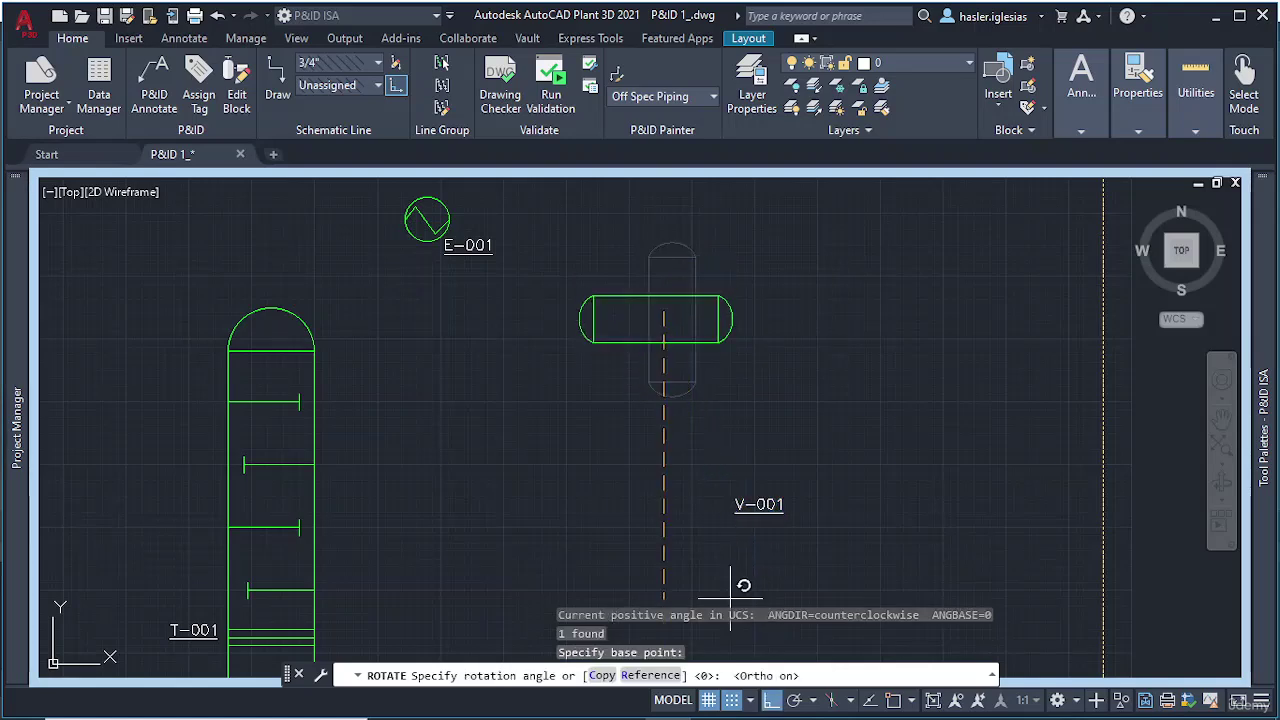
pyautogui.click(672, 365)
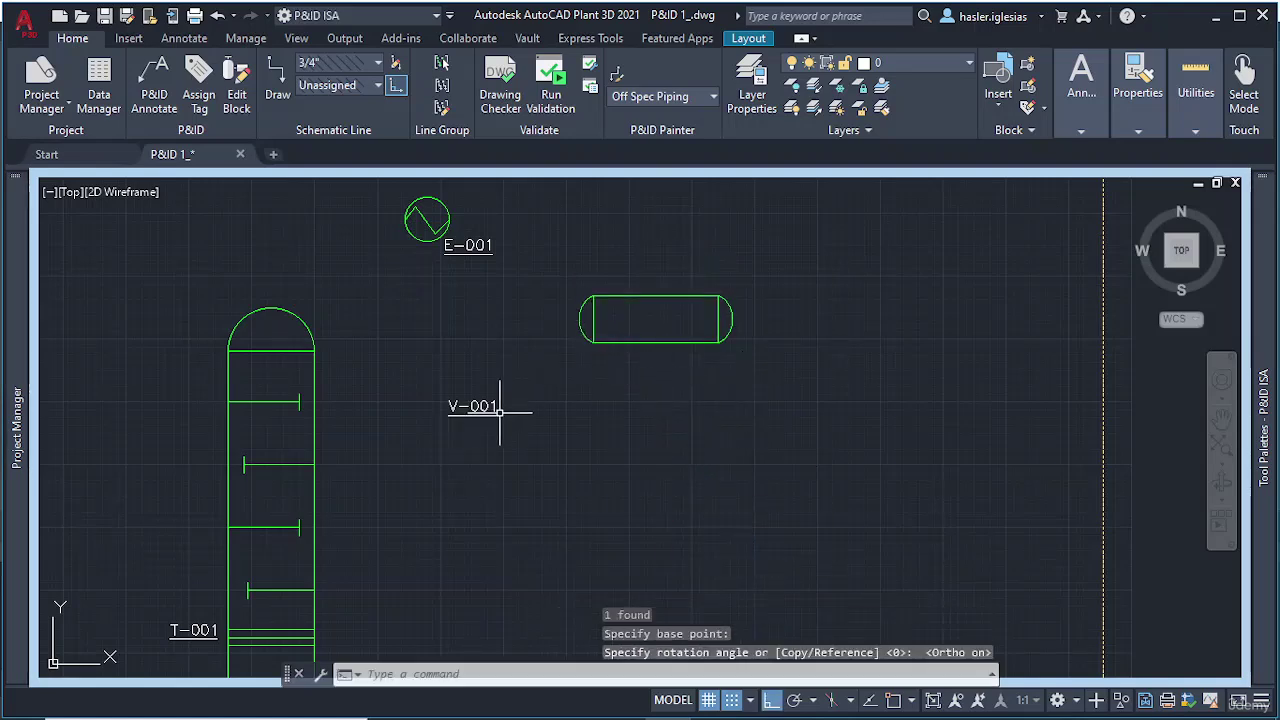
# Step: Move vessel V-001 up about 1.625 units to E-001's level, and right about 0.75 units
pyautogui.moveTo(626, 366); pyautogui.dragTo(609, 451, button='middle')
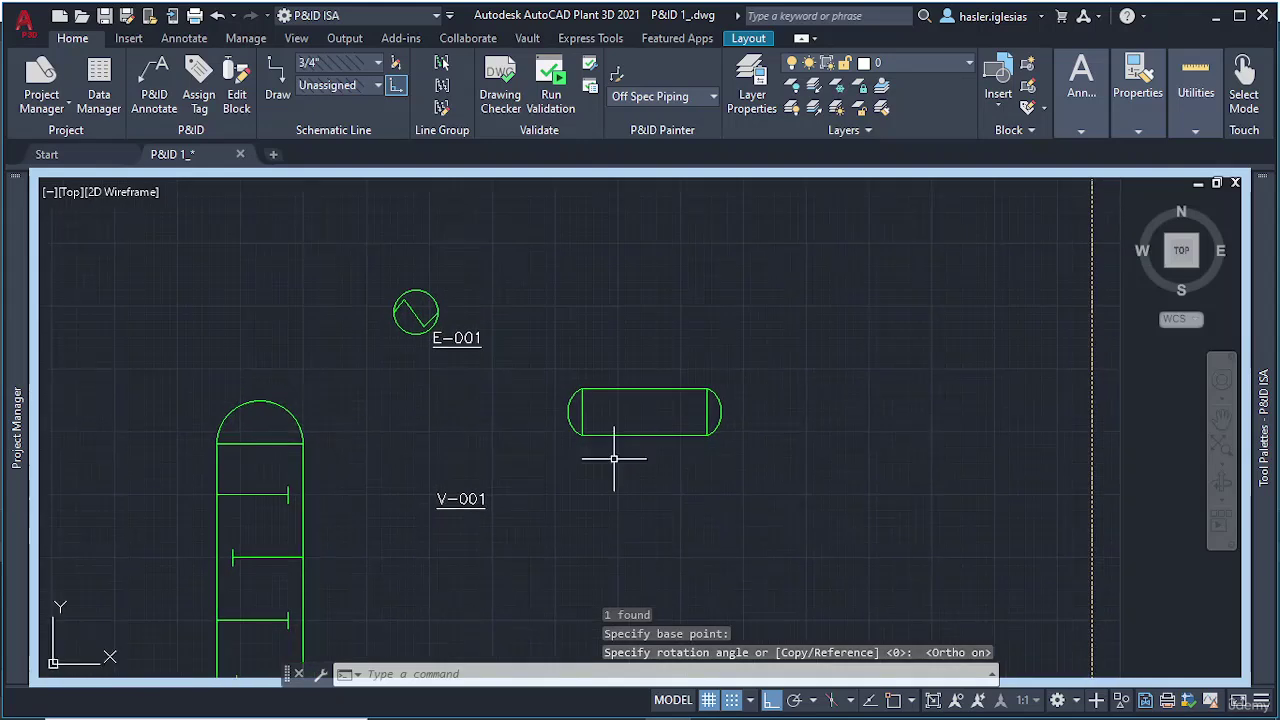
pyautogui.click(606, 410)
pyautogui.click(582, 410)
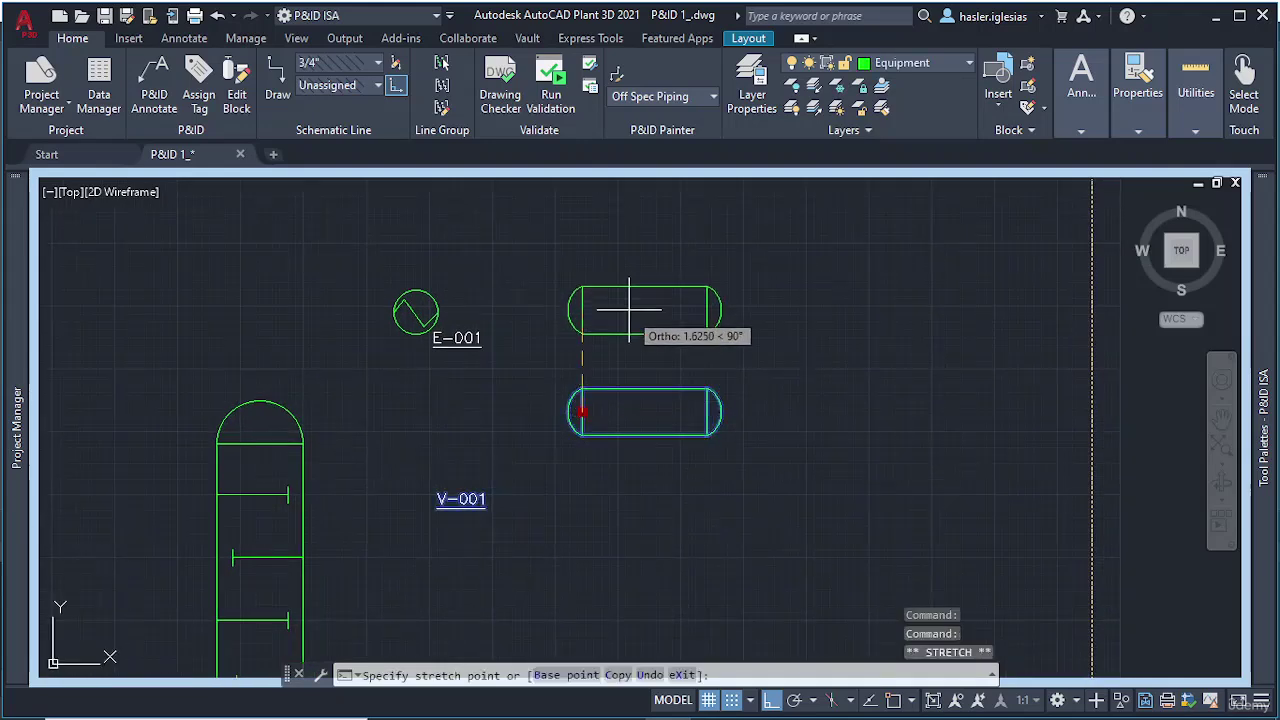
pyautogui.click(629, 310)
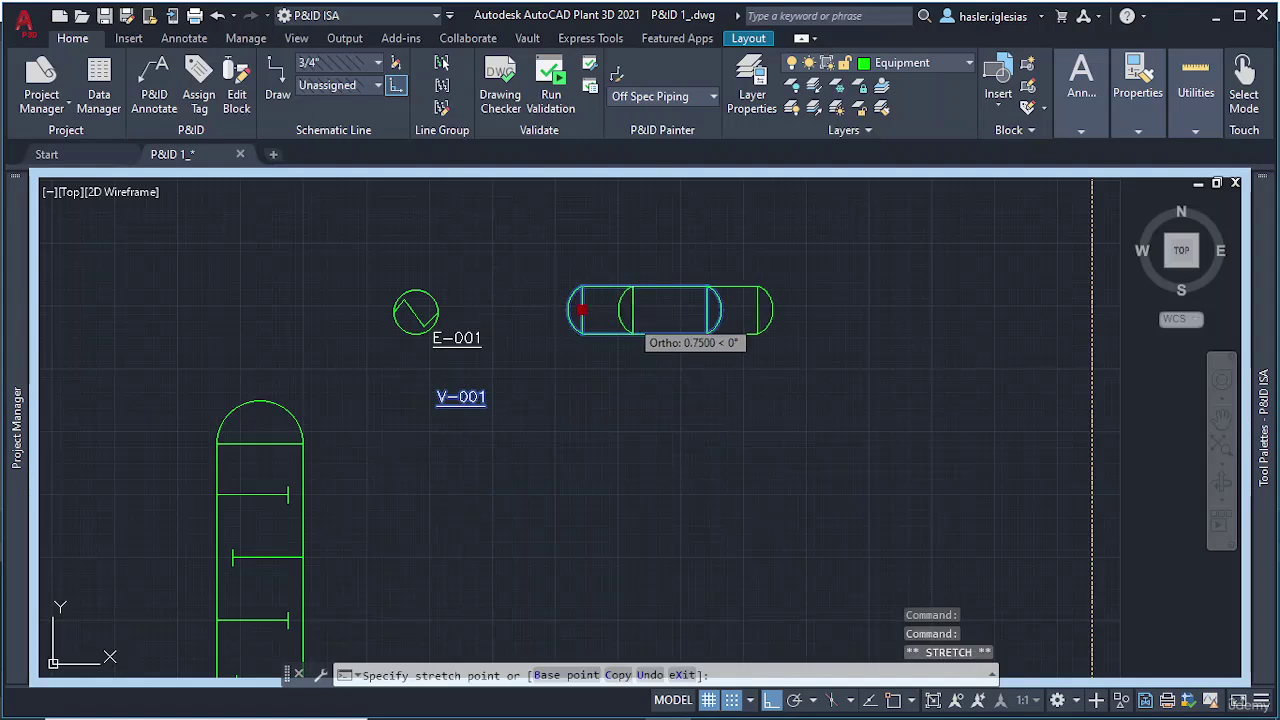
pyautogui.click(633, 310)
pyautogui.press('Escape')
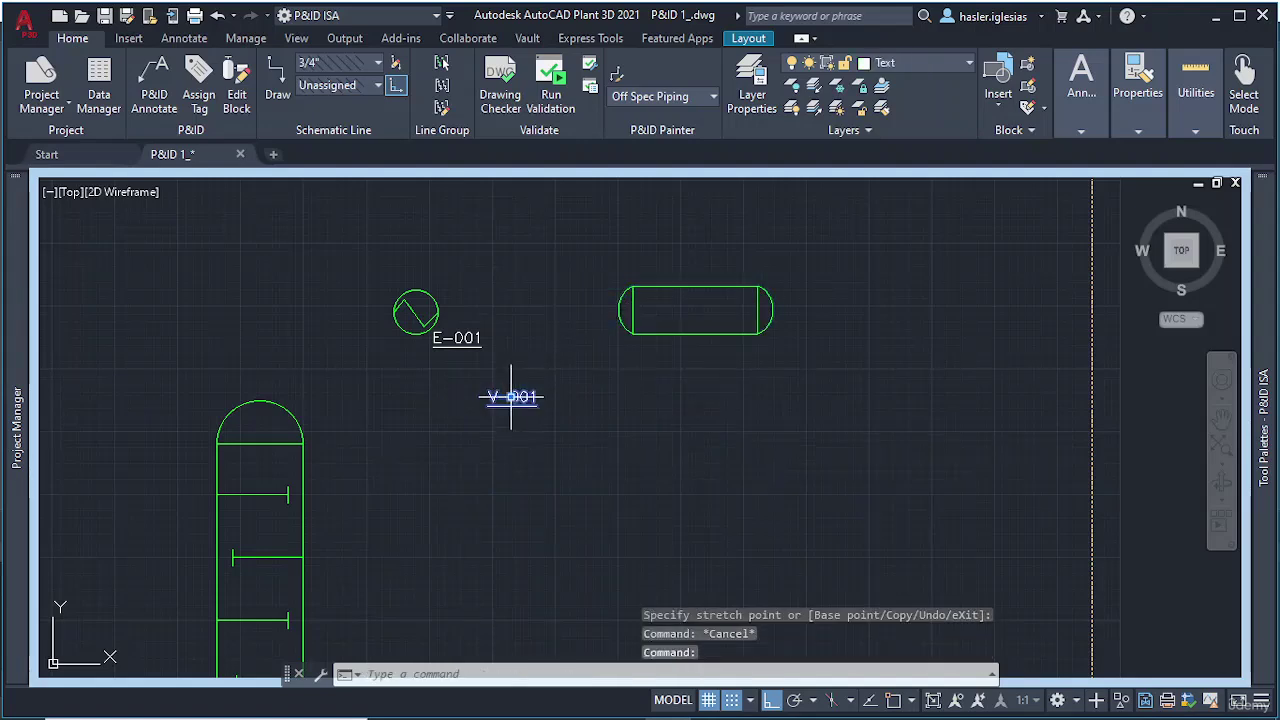
# Step: Move the V-001 annotation directly beneath the middle of the horizontal vessel
pyautogui.click(509, 397)
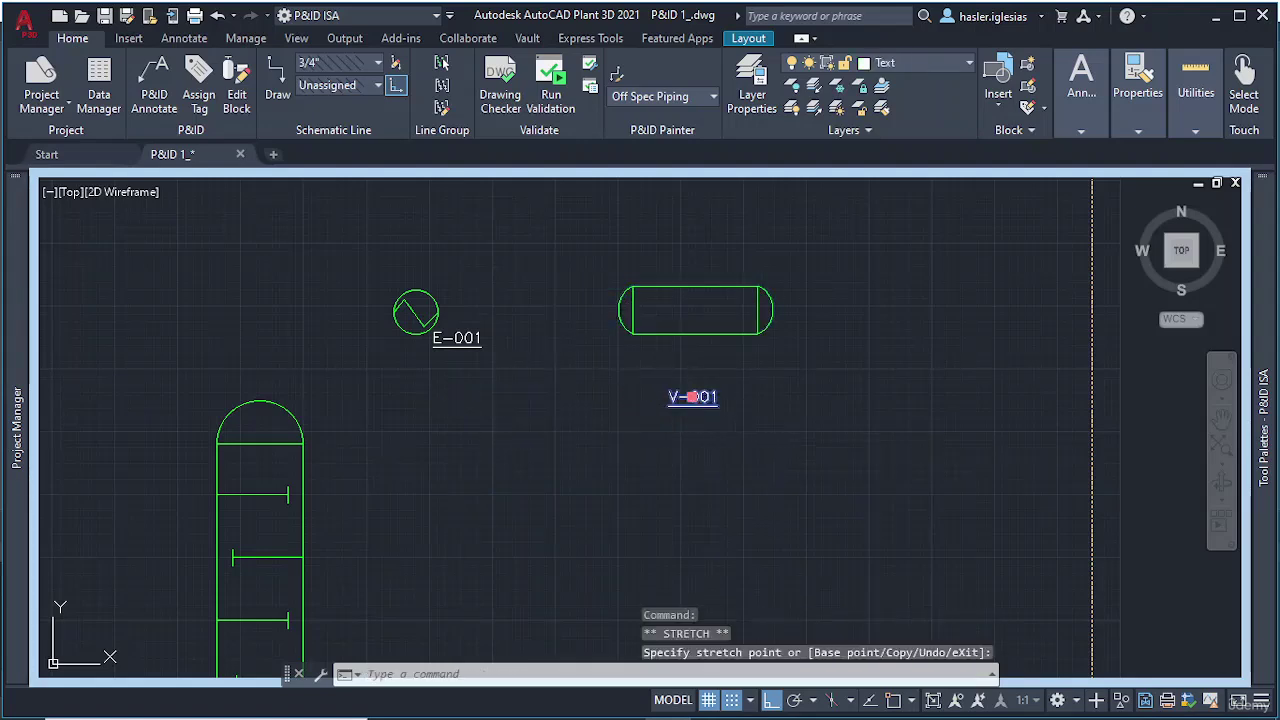
pyautogui.click(692, 350)
pyautogui.press('Escape')
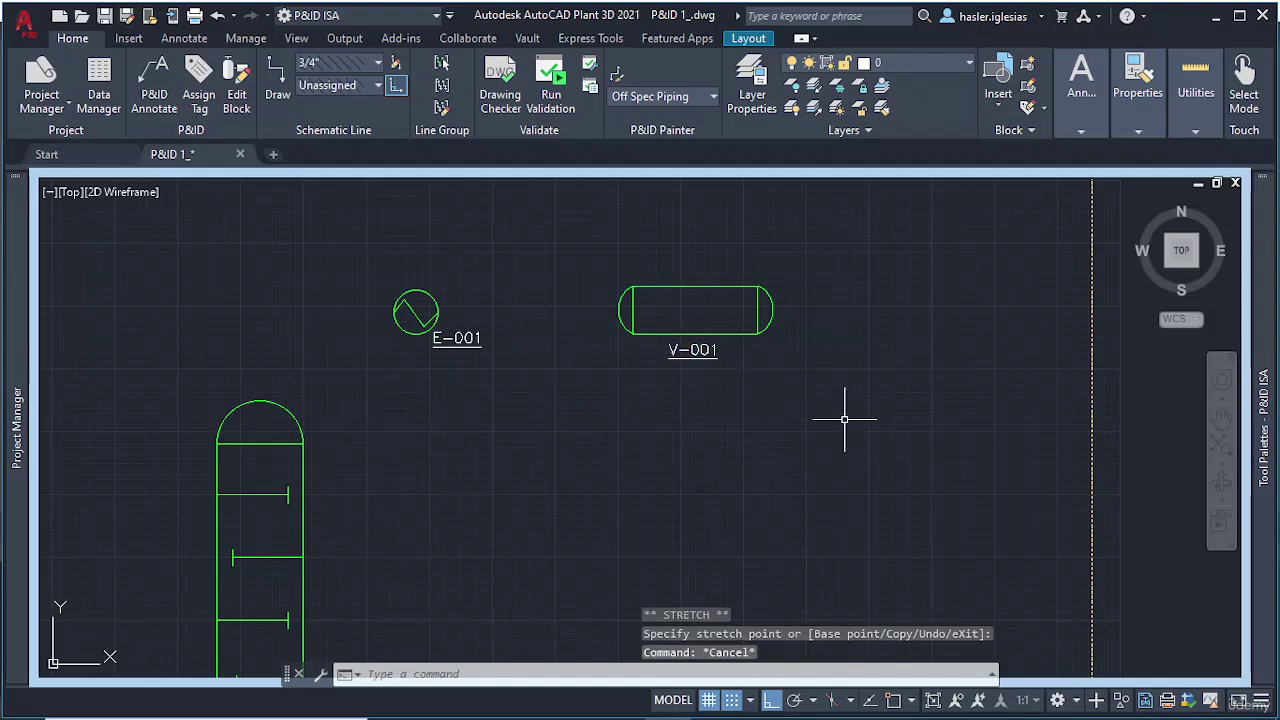
# Step: Review the whole drawing and look through the equipment symbols from Compressors to Miscellaneous for the next item
pyautogui.scroll(-5, 844, 420)
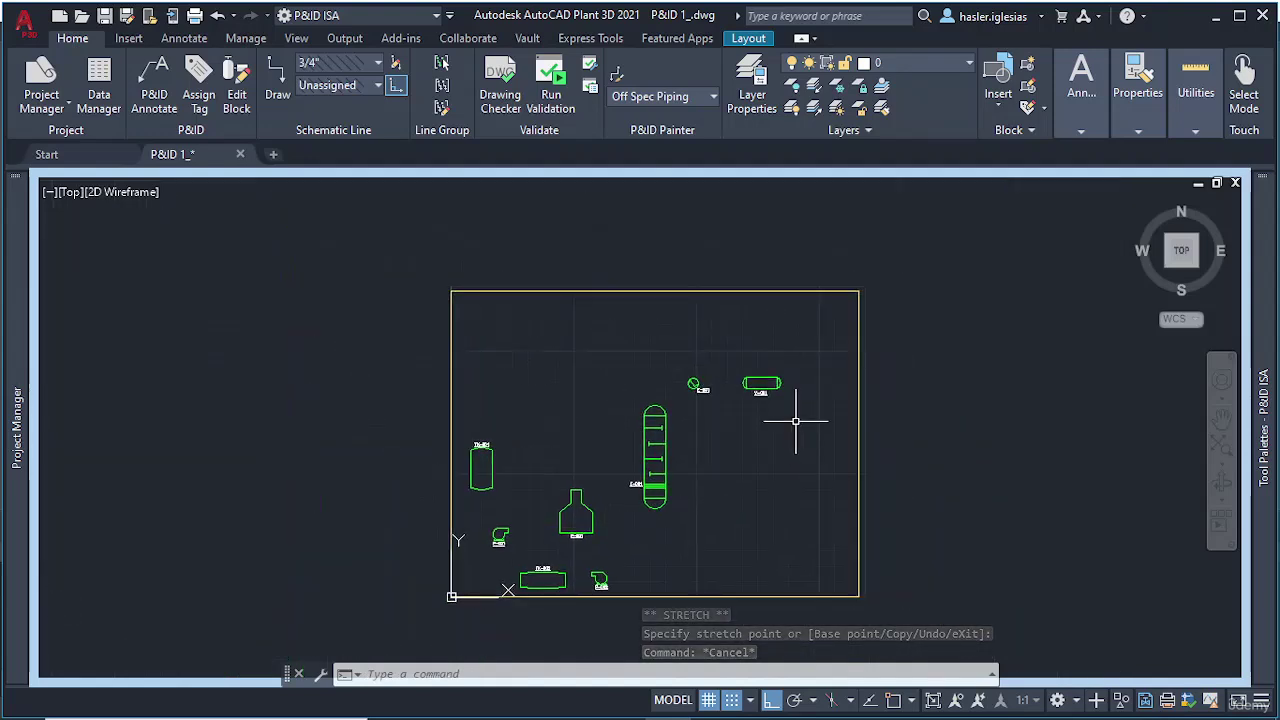
pyautogui.moveTo(723, 430); pyautogui.dragTo(651, 386, button='middle')
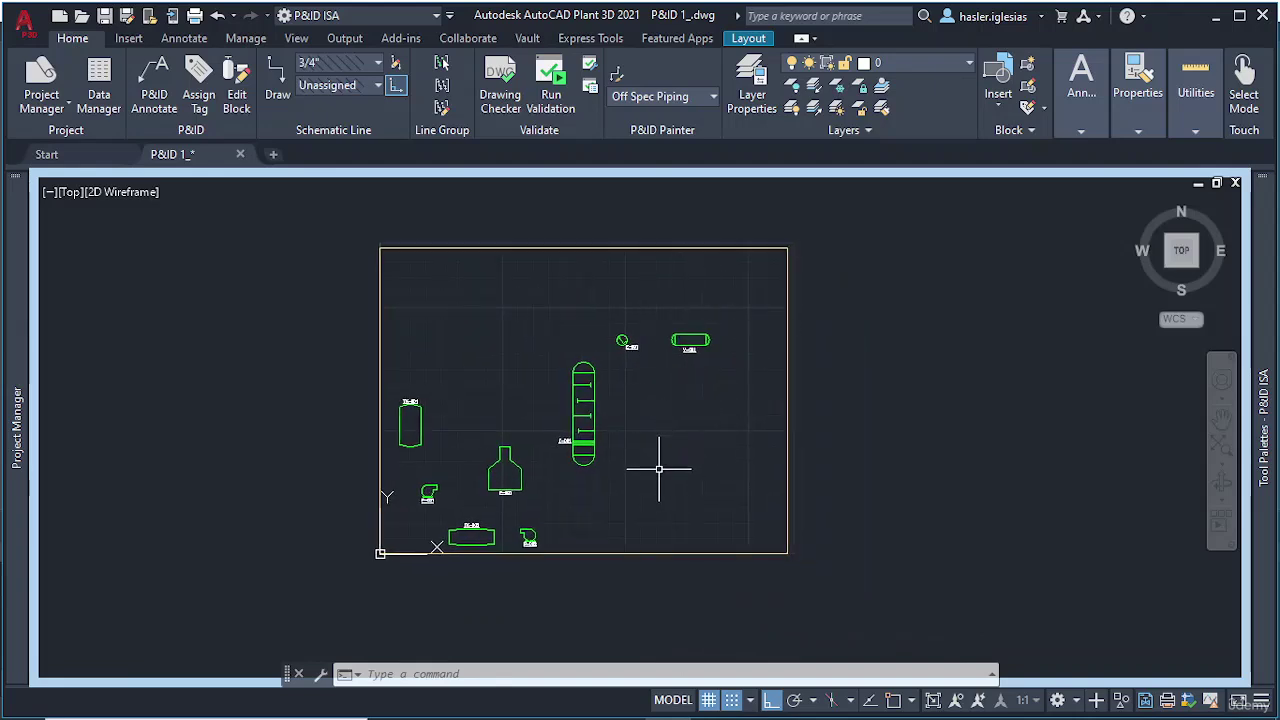
pyautogui.scroll(2, 630, 405)
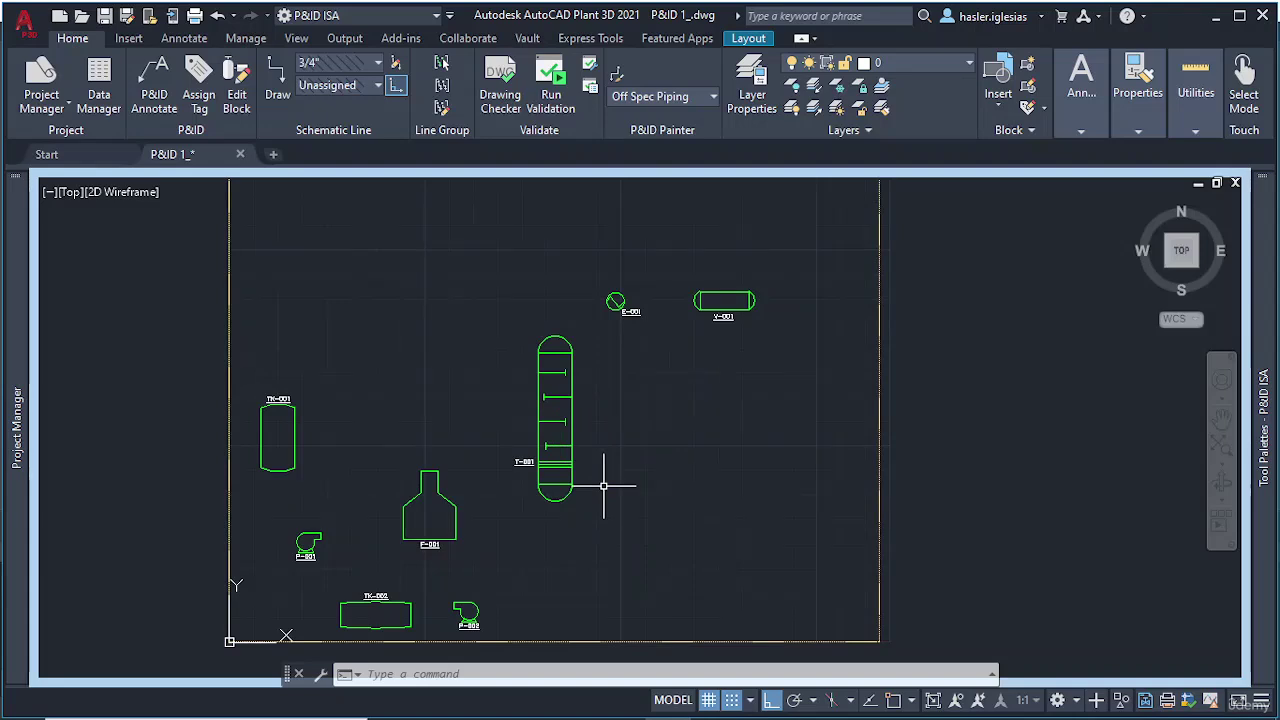
pyautogui.moveTo(1262, 440)
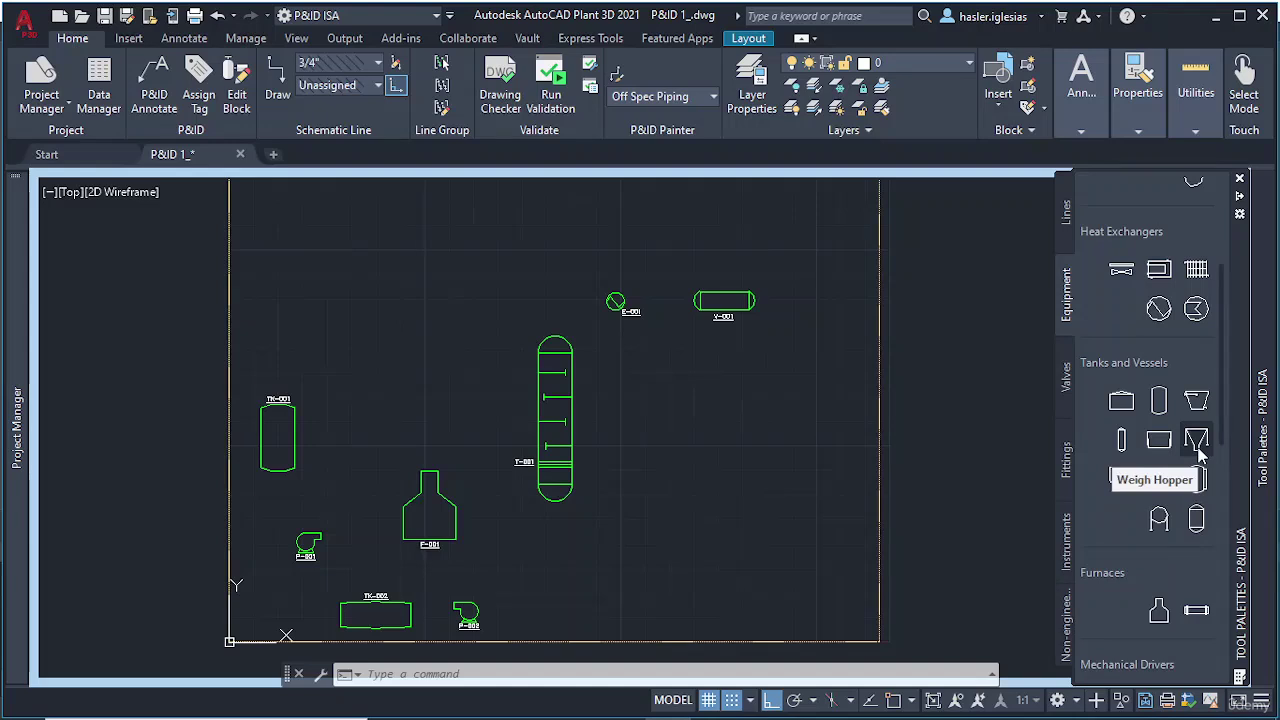
pyautogui.scroll(-5, 1164, 523)
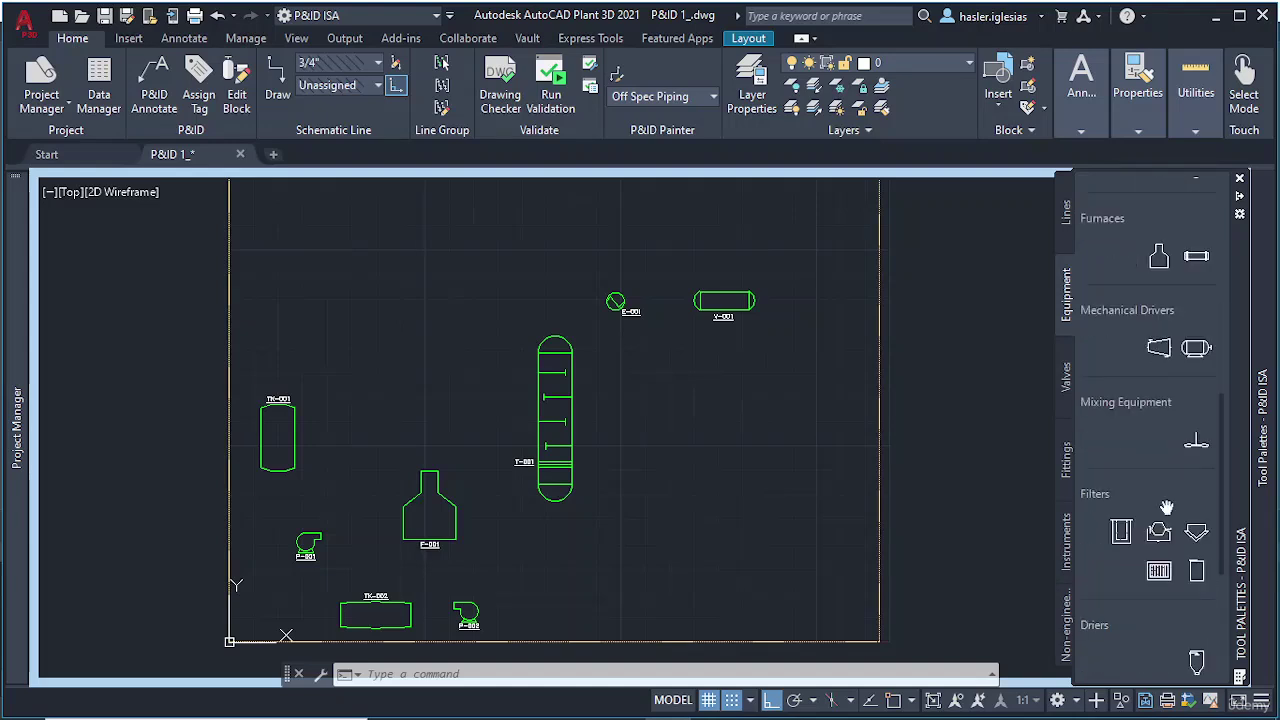
pyautogui.scroll(-3, 1158, 552)
pyautogui.scroll(-1, 1160, 560)
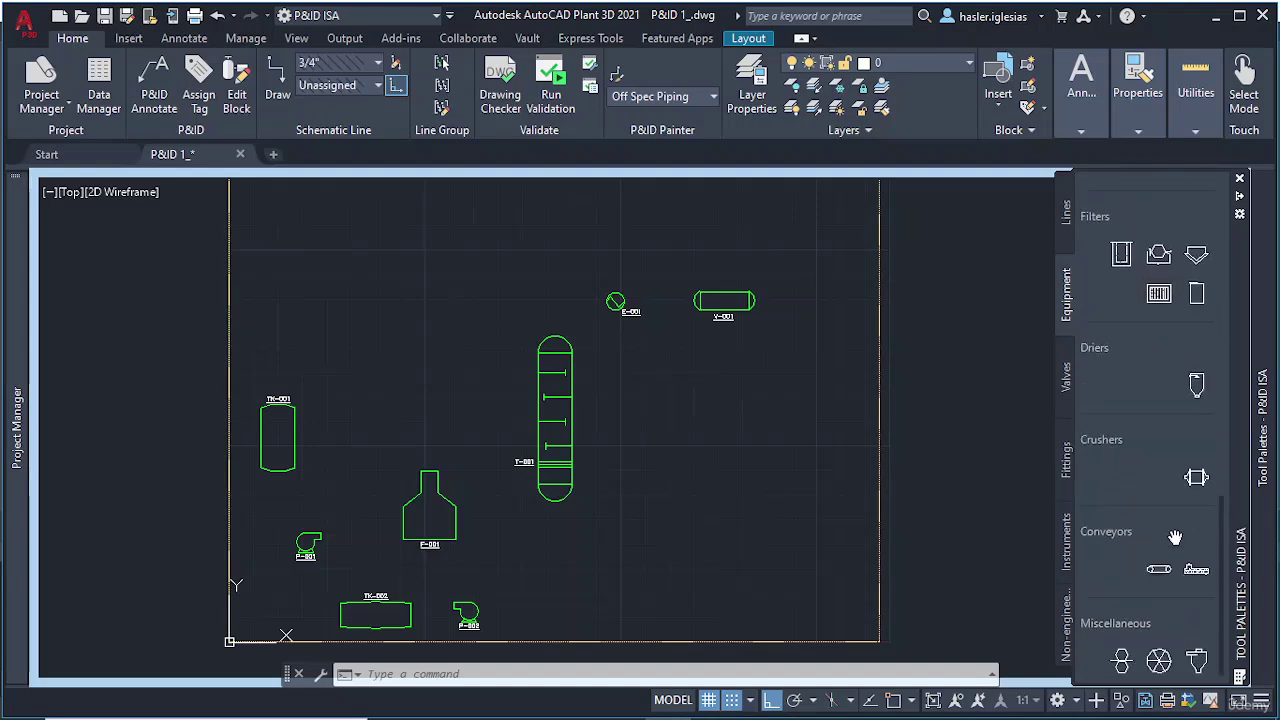
pyautogui.scroll(8, 1155, 515)
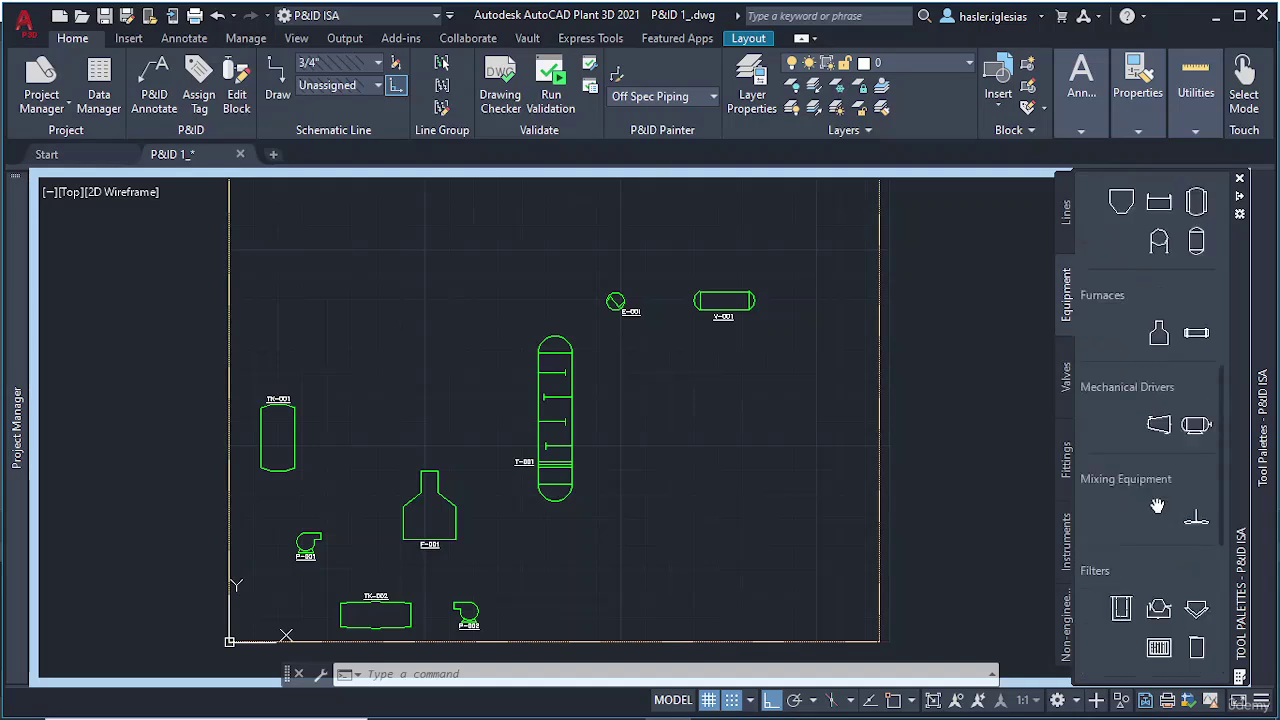
pyautogui.scroll(4, 1172, 394)
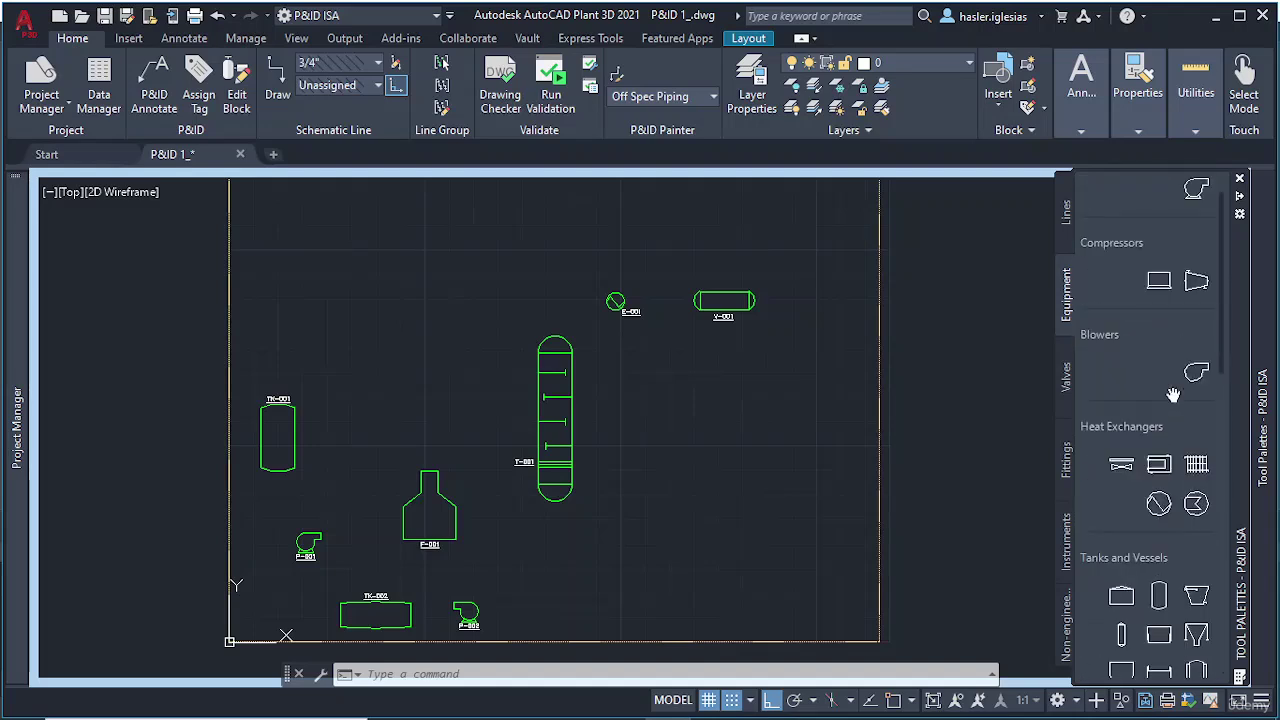
pyautogui.scroll(-6, 1172, 396)
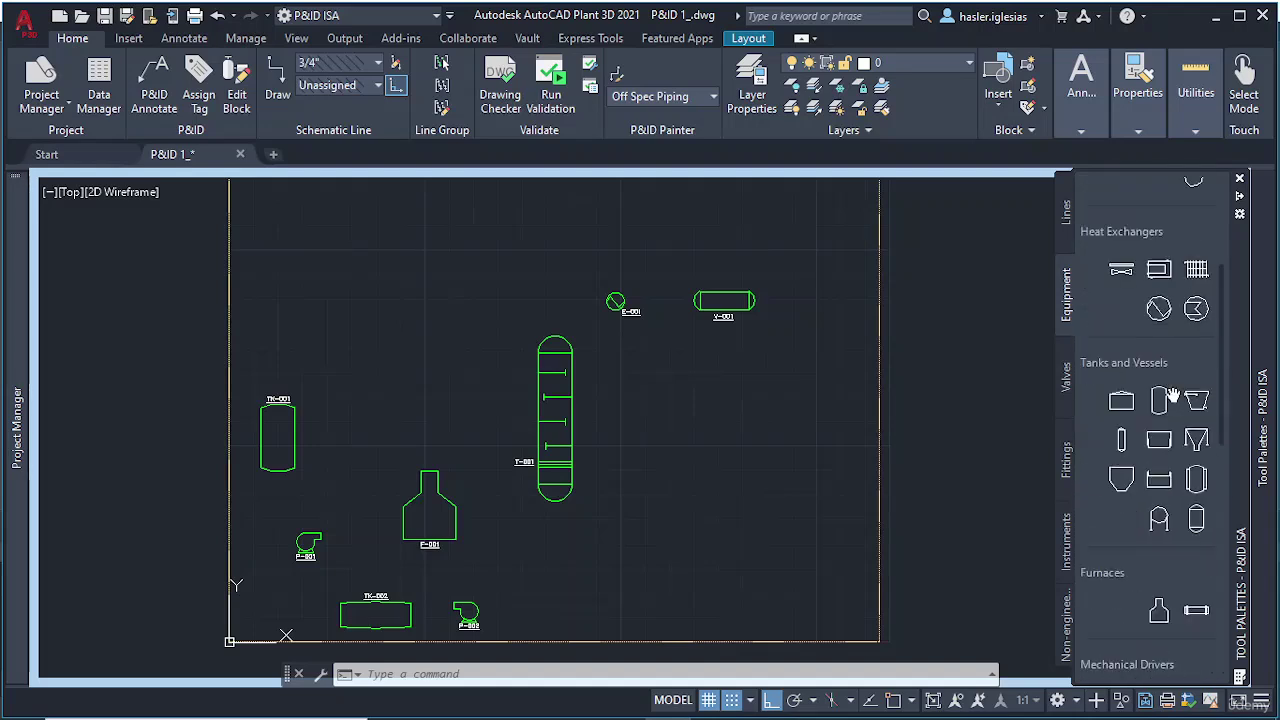
pyautogui.press('Escape')
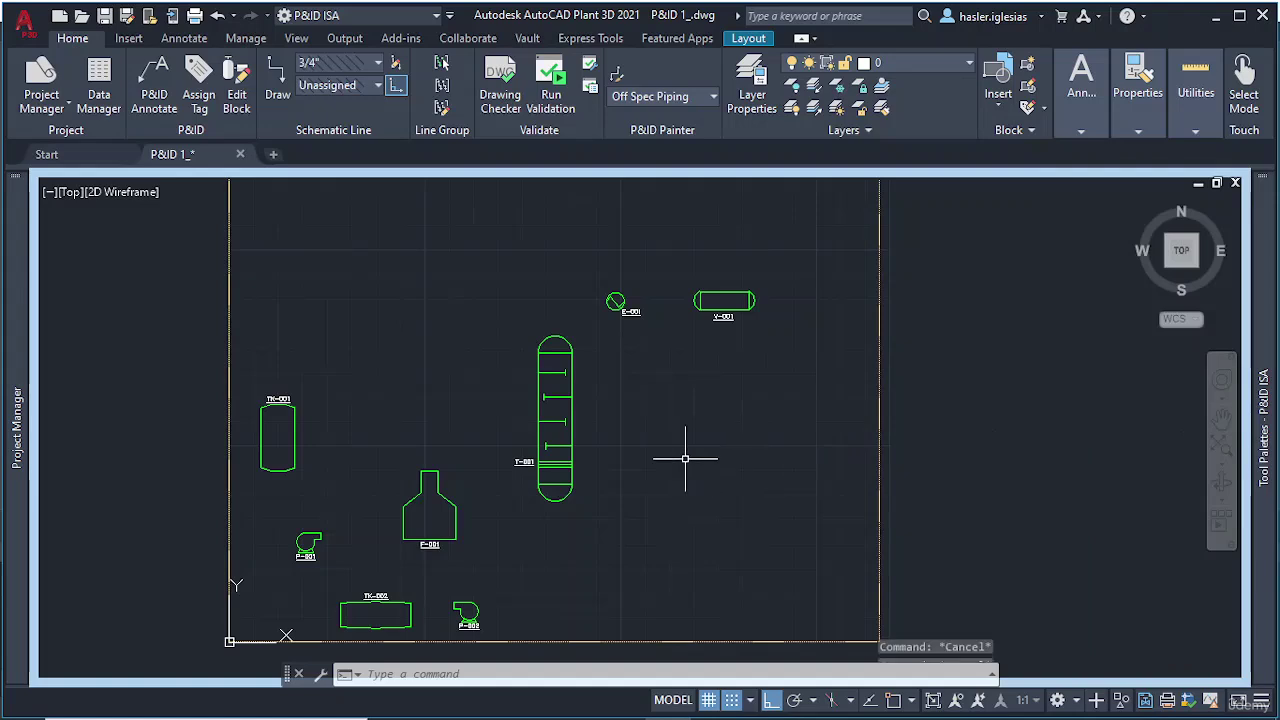
pyautogui.press('Escape')
# Step: Draw a four-sided polygon inscribed in a circle as an upright square right of tower T-001's lower end, switching Ortho to Polar tracking
pyautogui.scroll(2, 626, 423)
pyautogui.scroll(3, 534, 403)
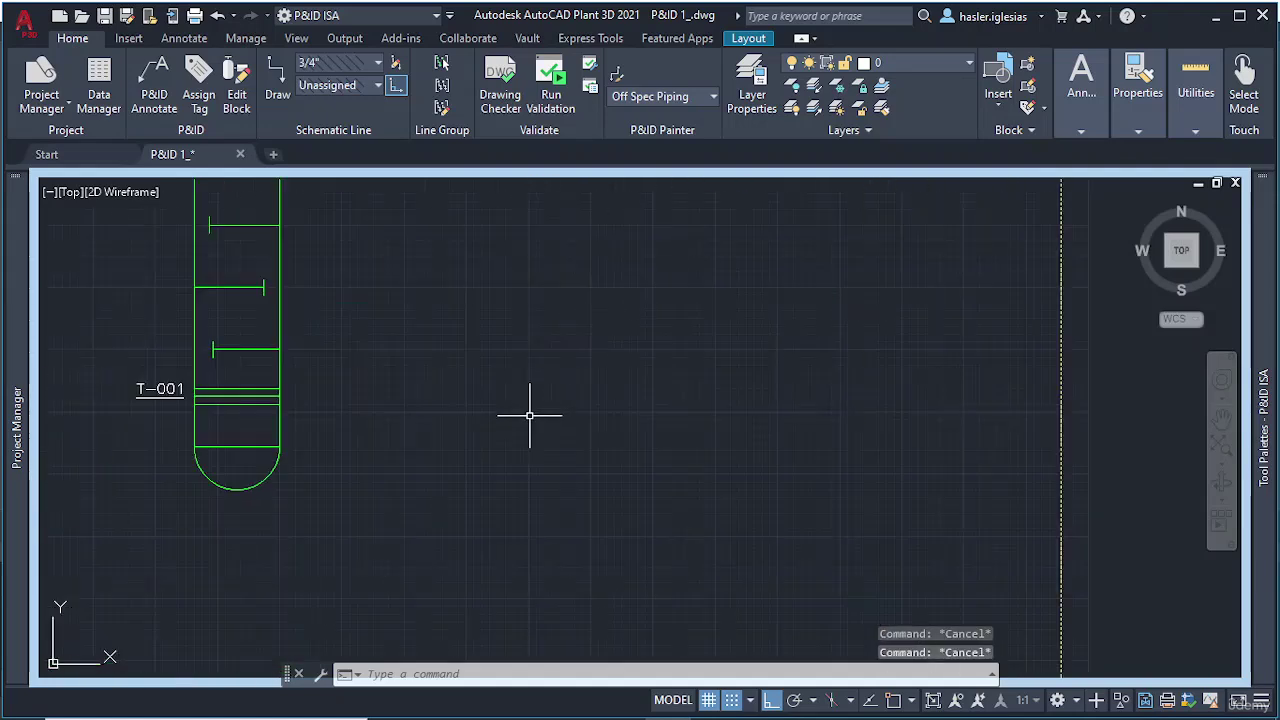
pyautogui.scroll(-2, 540, 425)
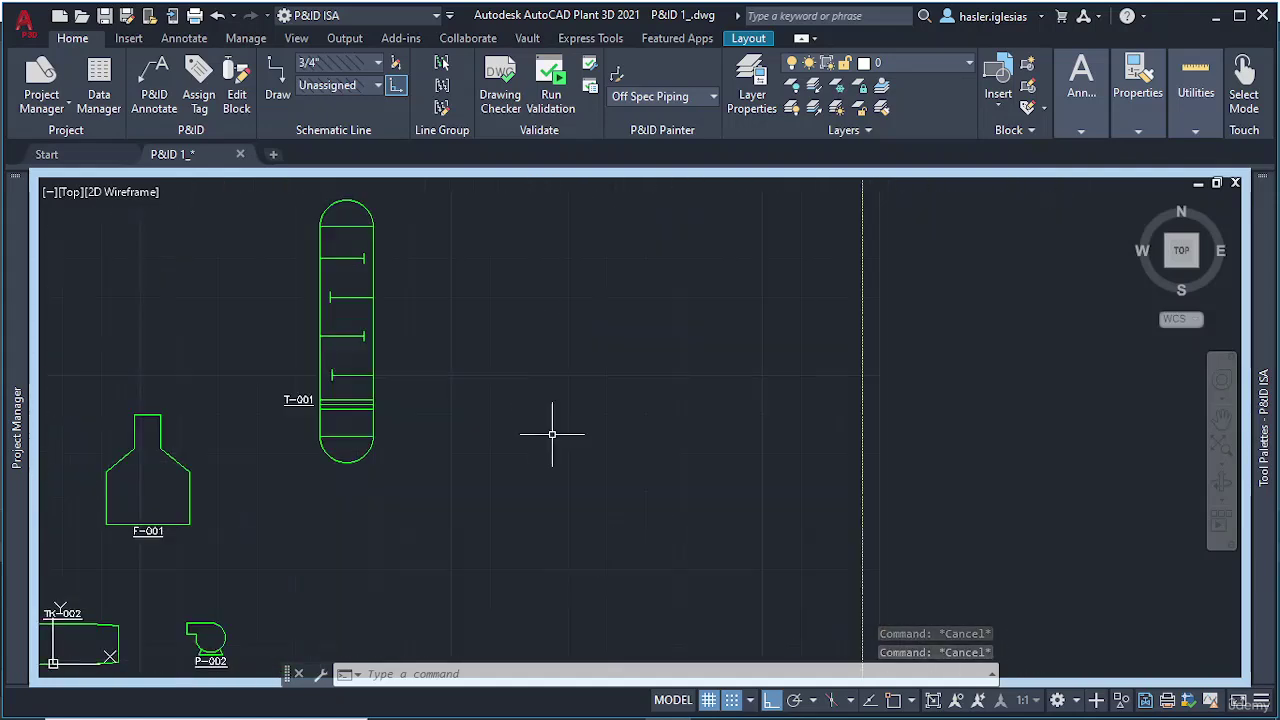
pyautogui.press('Escape')
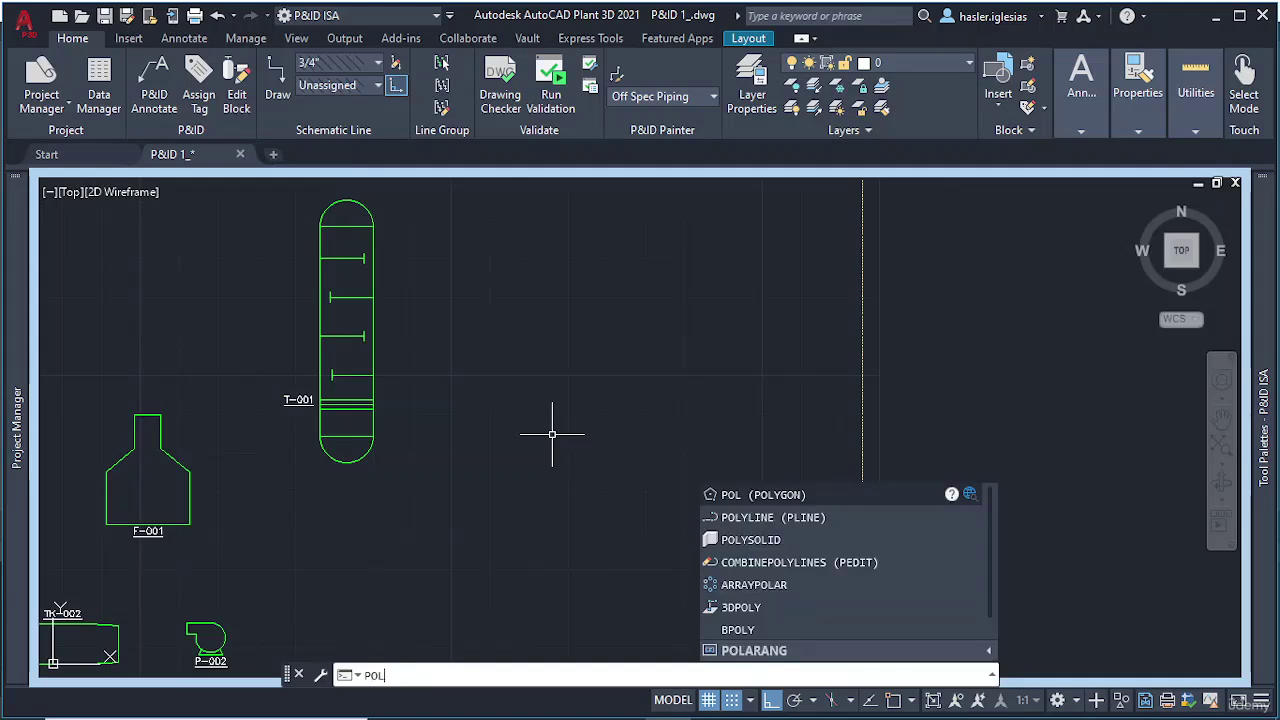
pyautogui.press('Return')
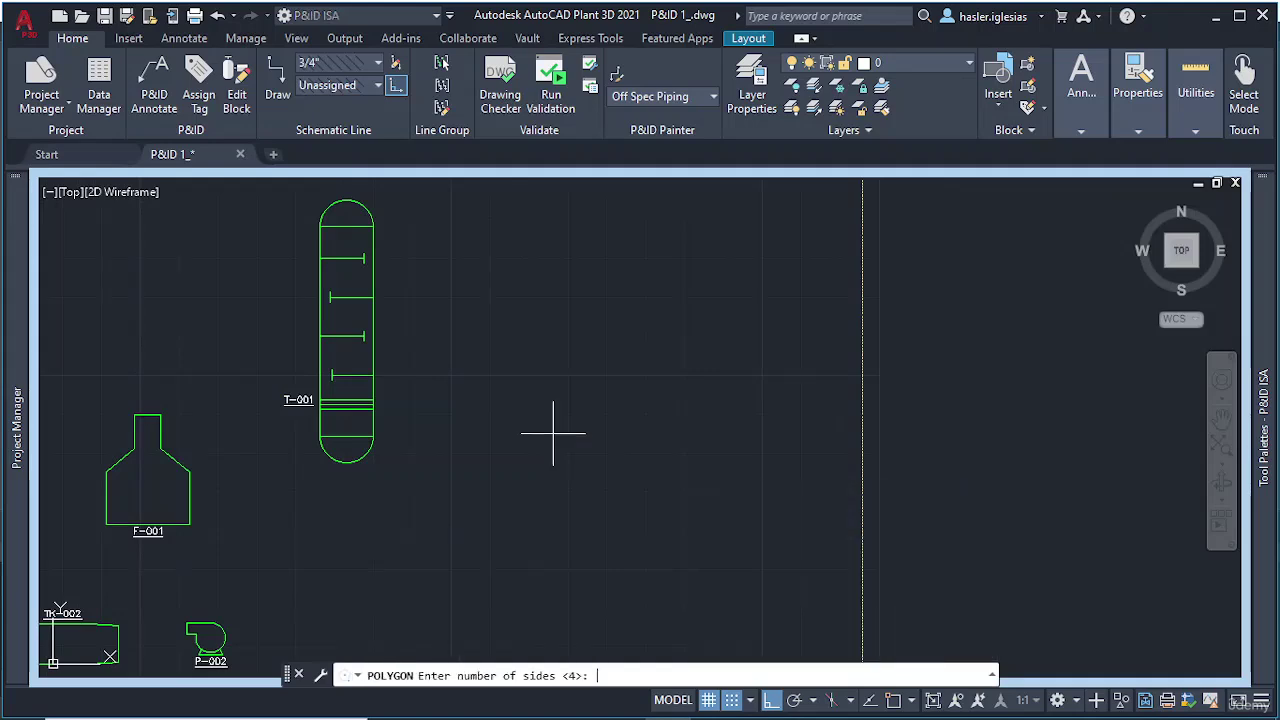
pyautogui.press('Return')
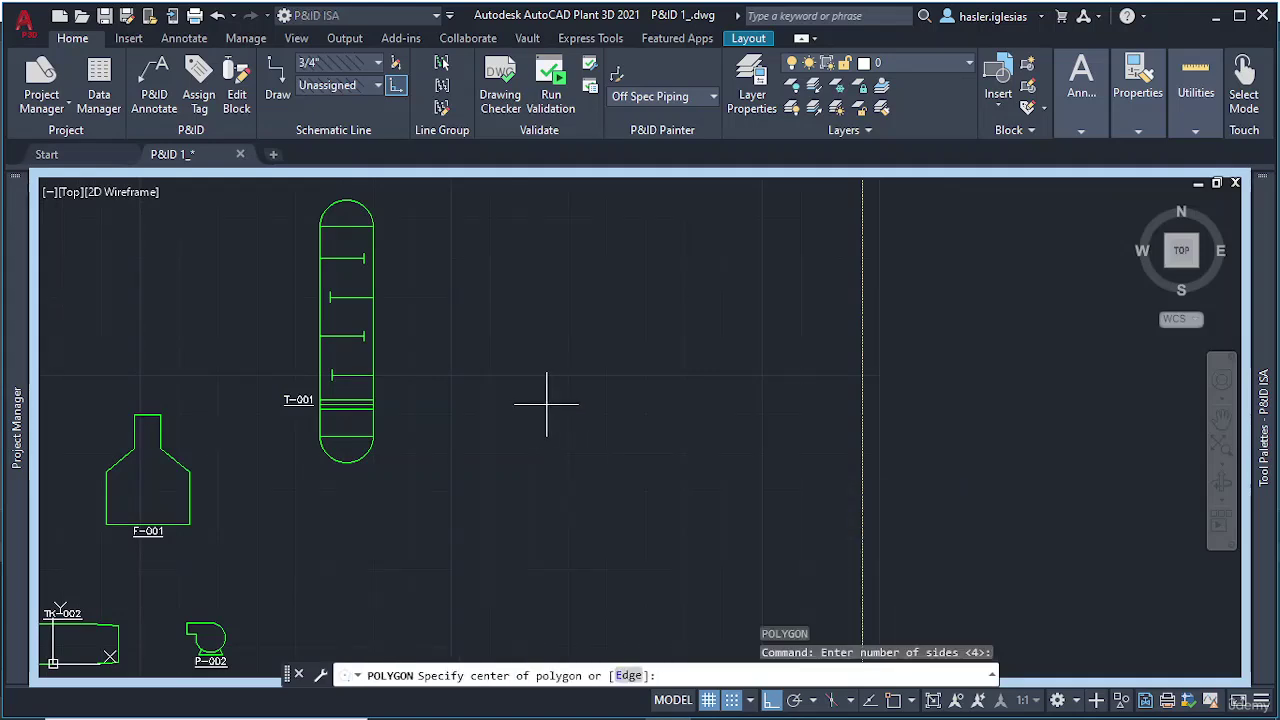
pyautogui.click(541, 418)
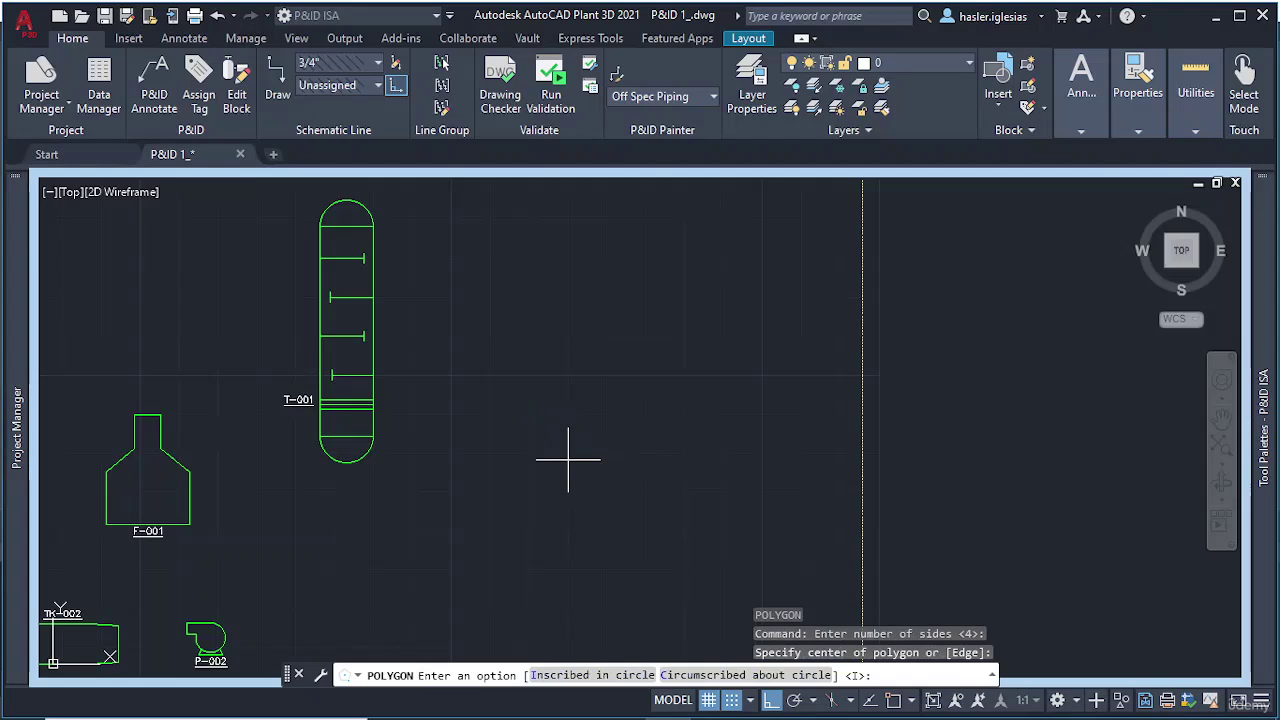
pyautogui.press('Return')
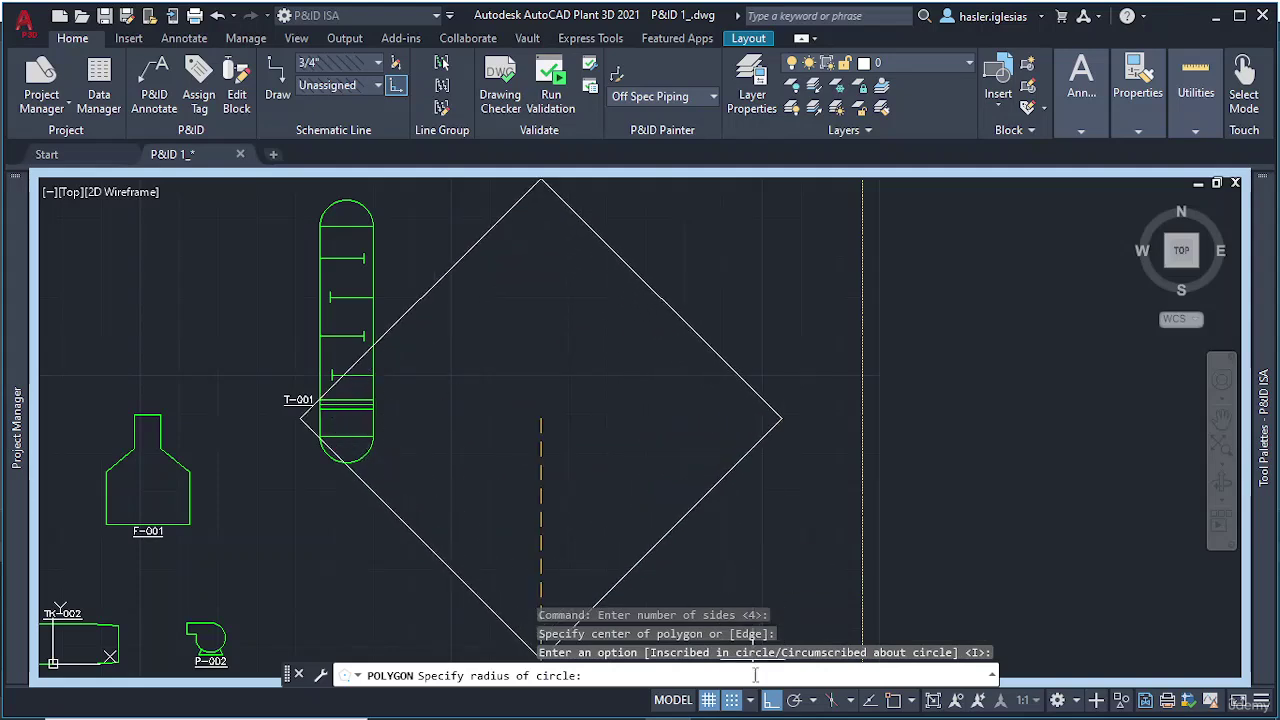
pyautogui.click(771, 701)
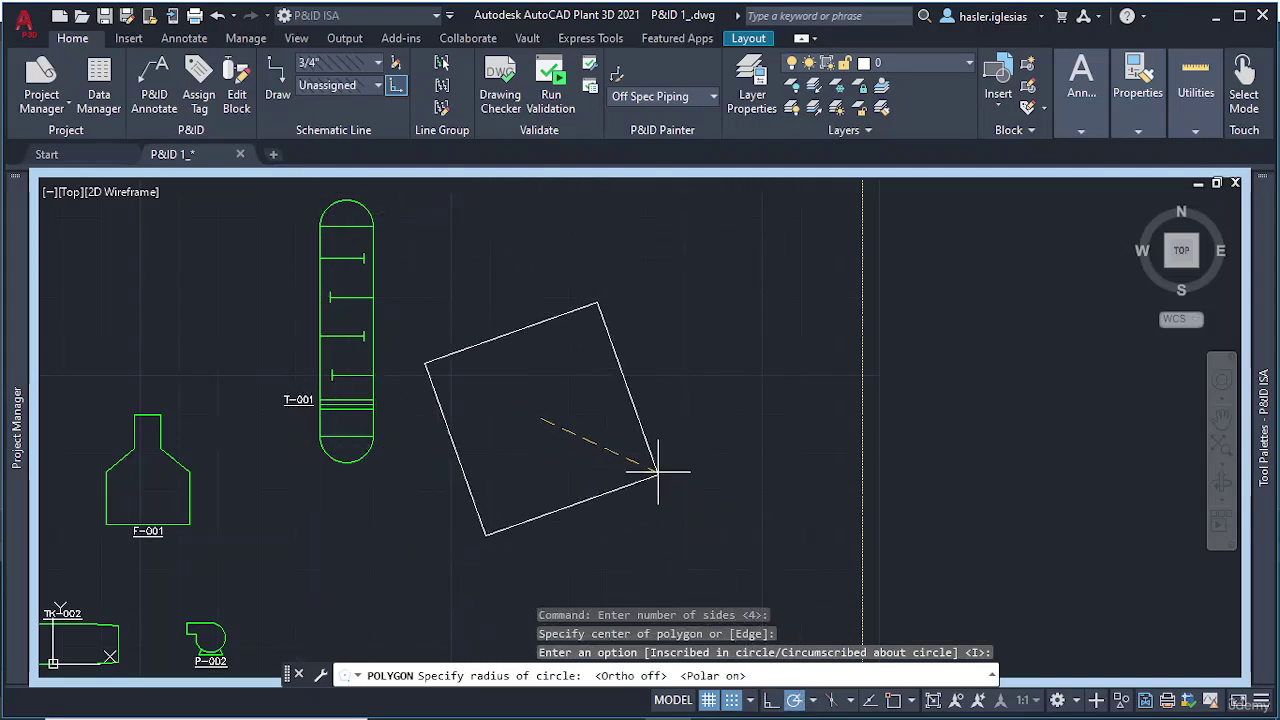
pyautogui.click(587, 463)
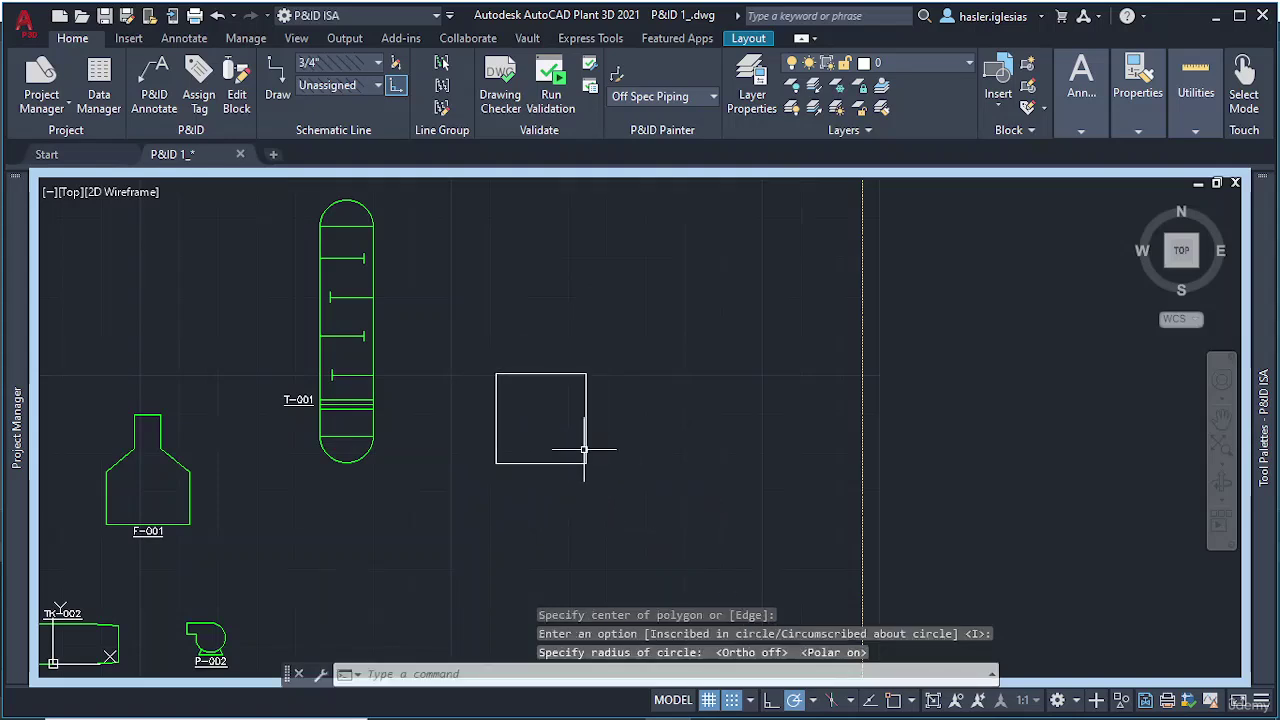
# Step: Draw a centre-based semicircular arc between the square's upper corners, centred on the top edge's midpoint, with object snap on and polar tracking off
pyautogui.moveTo(580, 411); pyautogui.dragTo(580, 449, button='middle')
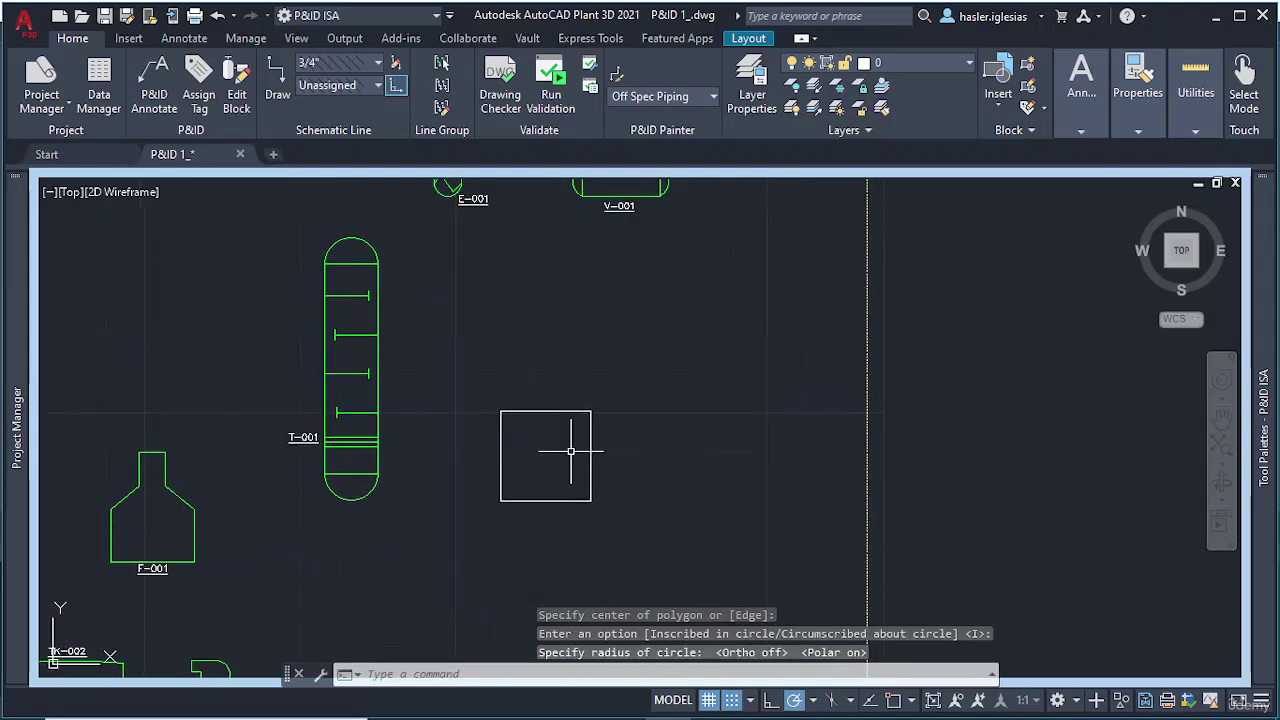
pyautogui.scroll(4, 557, 449)
pyautogui.write('a')
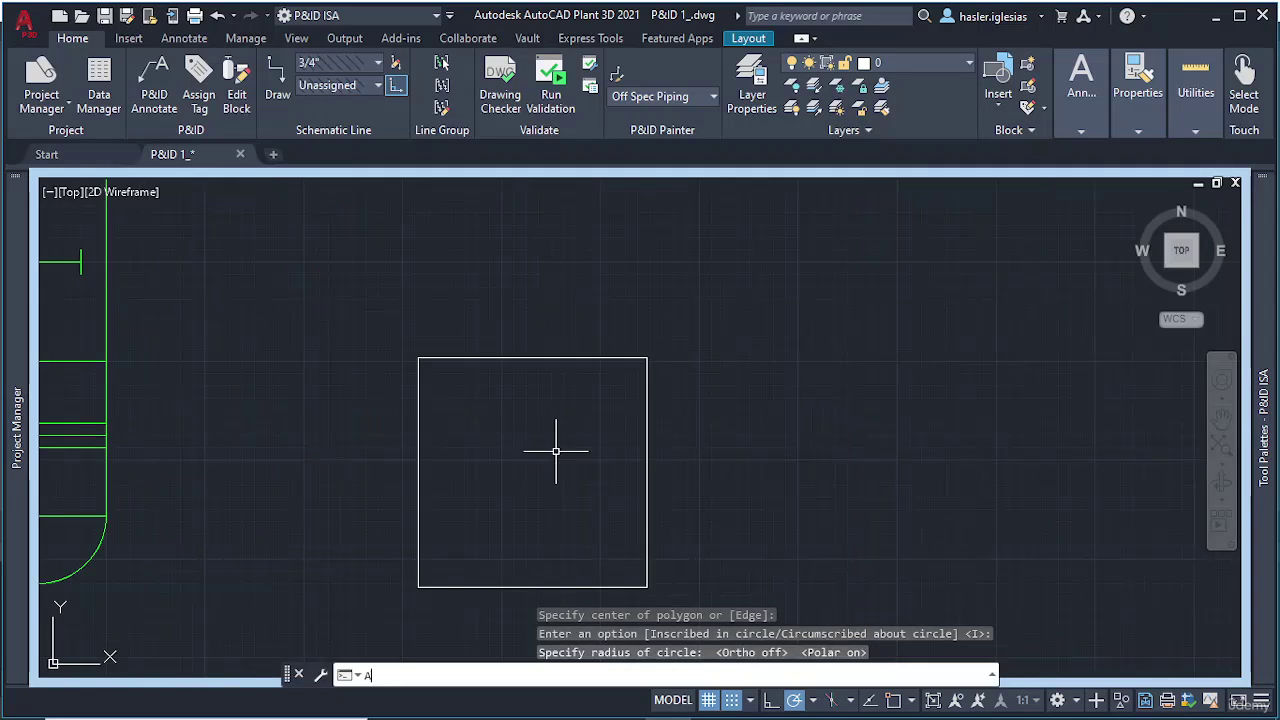
pyautogui.press('Return')
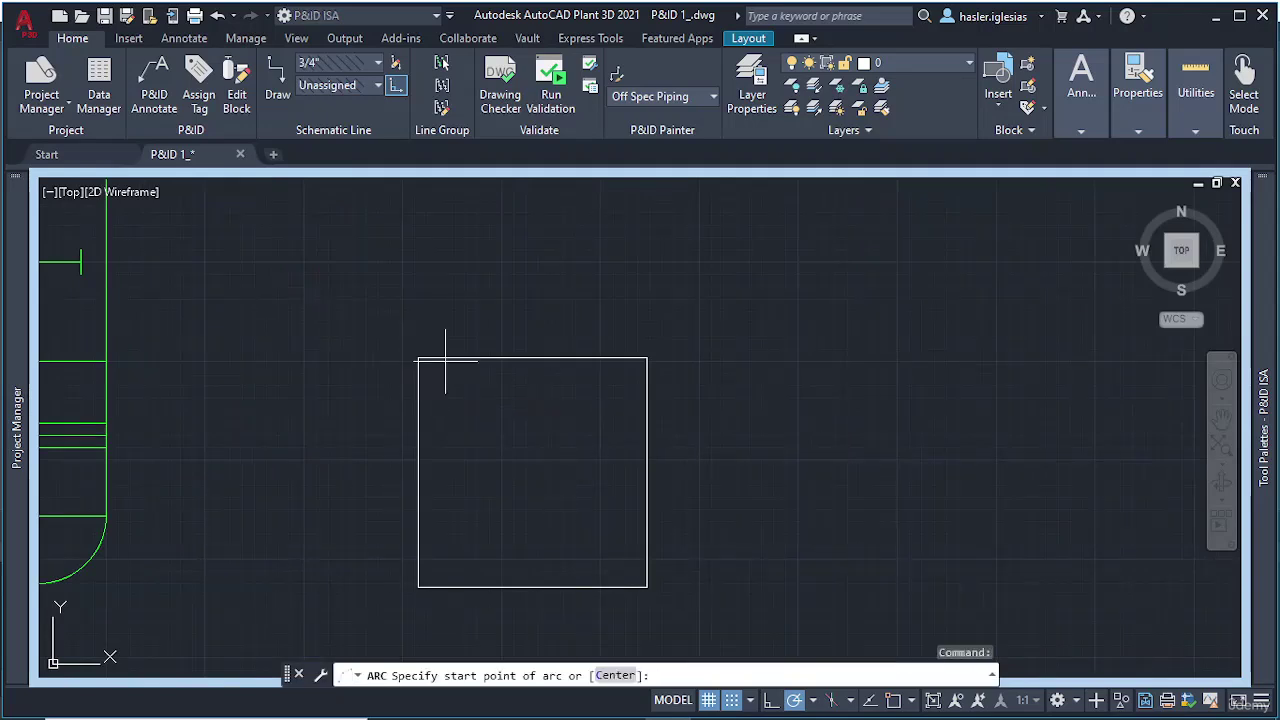
pyautogui.click(792, 701)
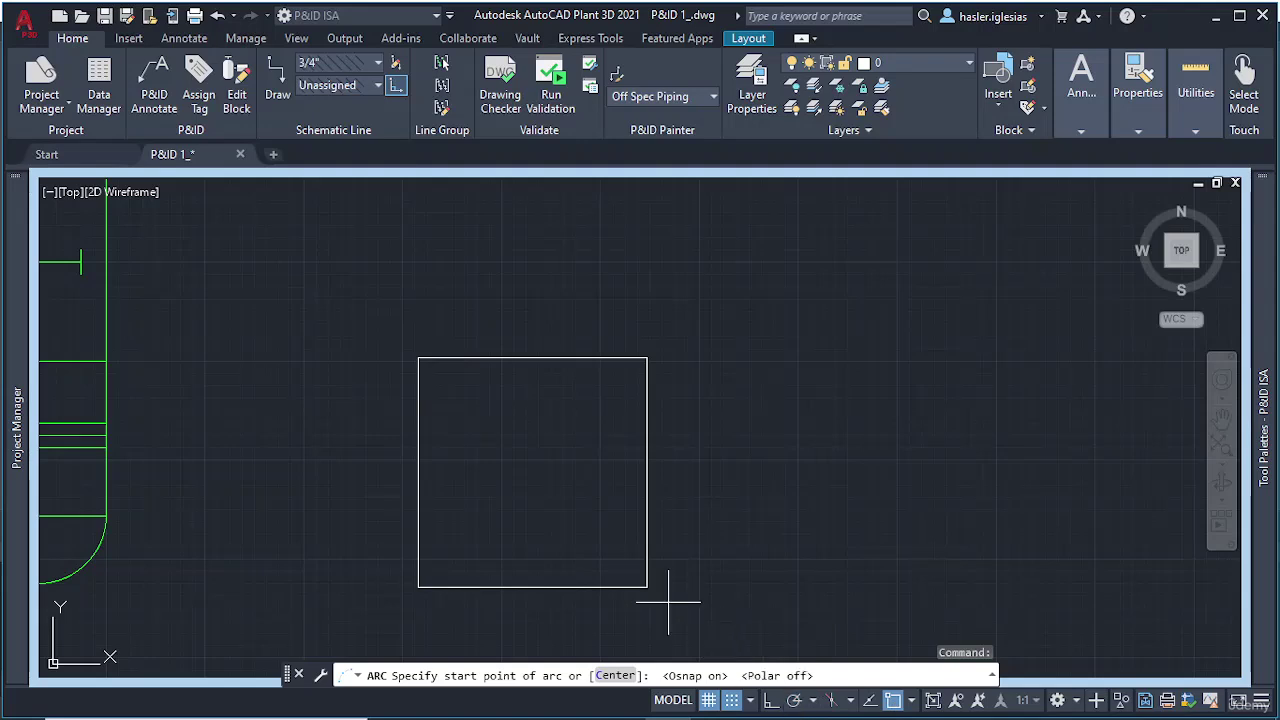
pyautogui.click(418, 357)
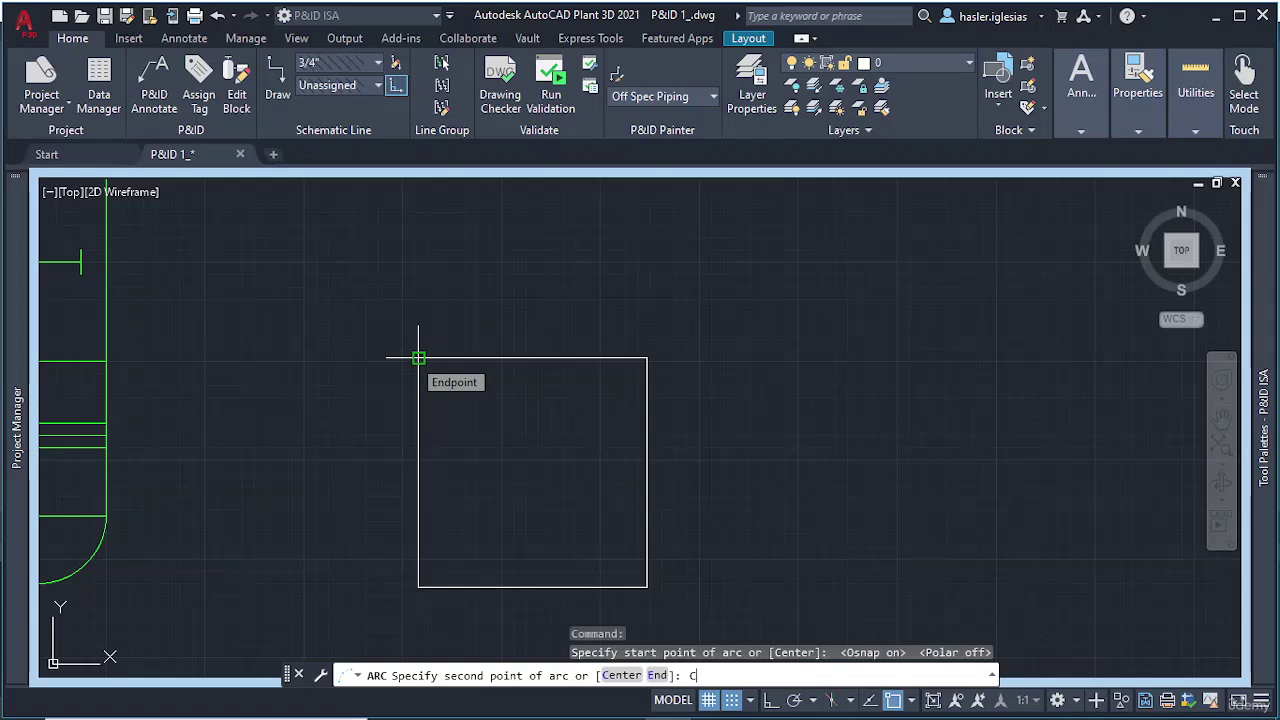
pyautogui.press('Return')
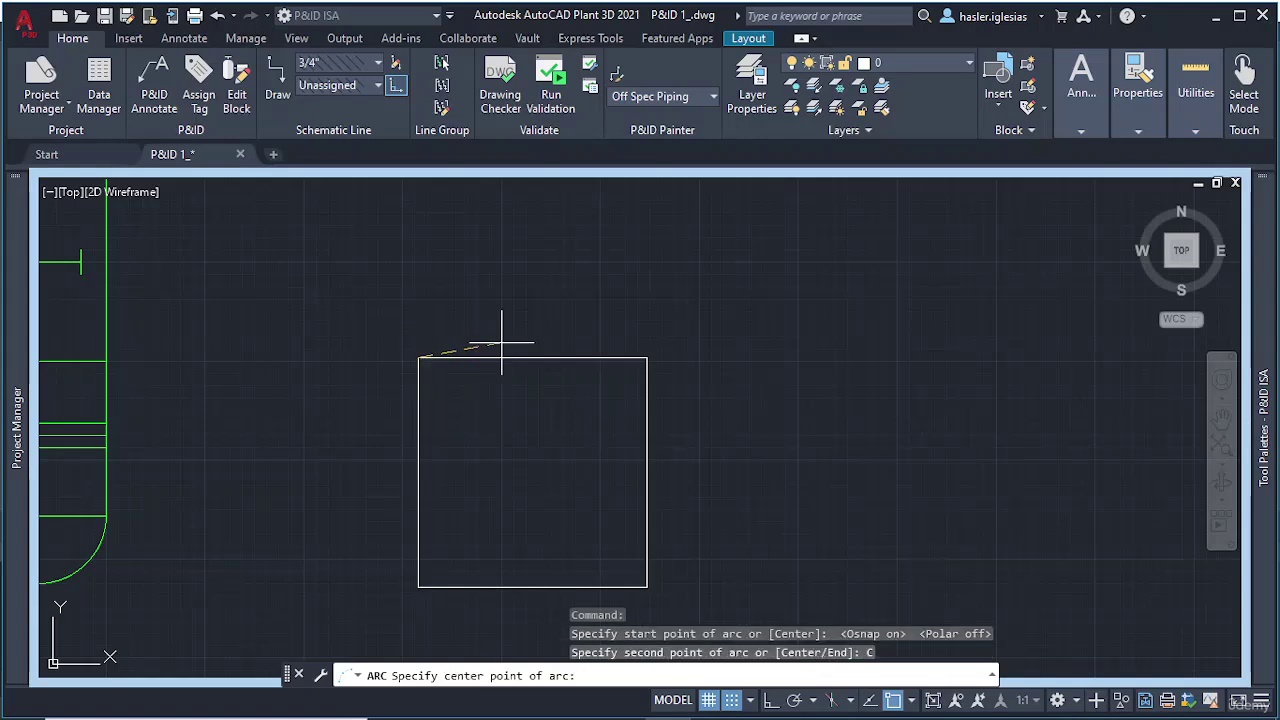
pyautogui.click(532, 357)
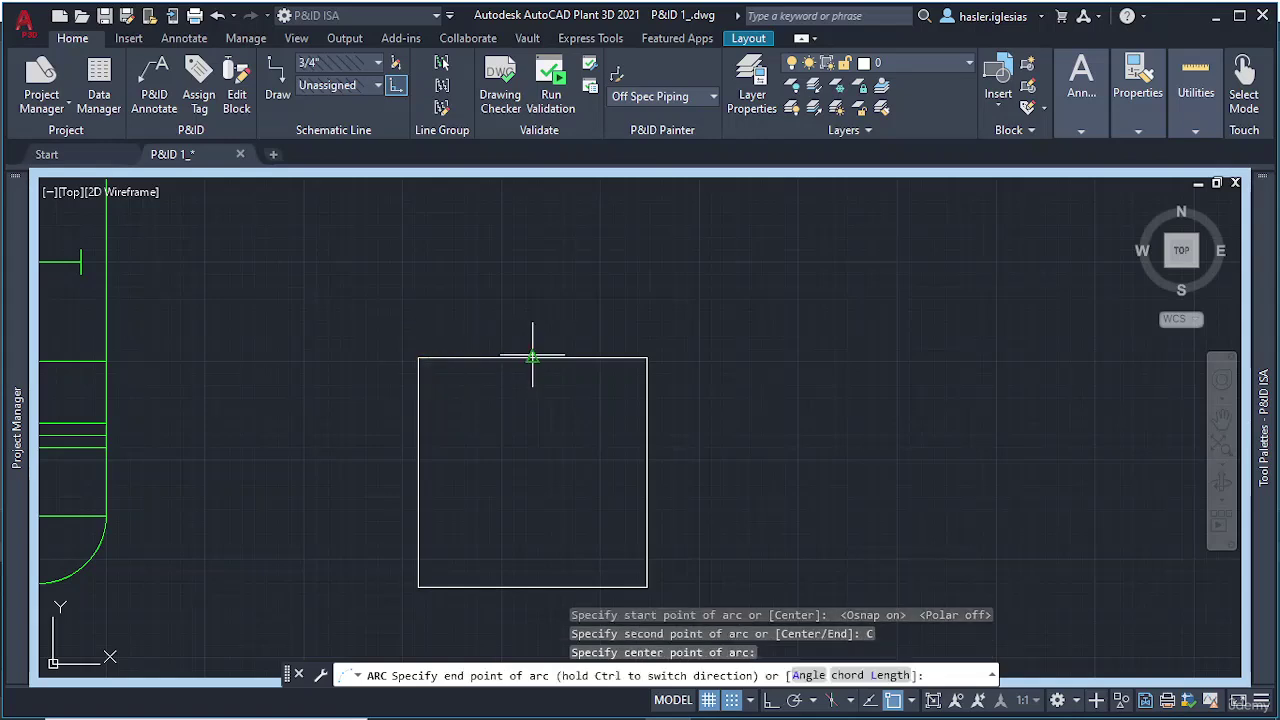
pyautogui.click(647, 357)
pyautogui.press('Escape')
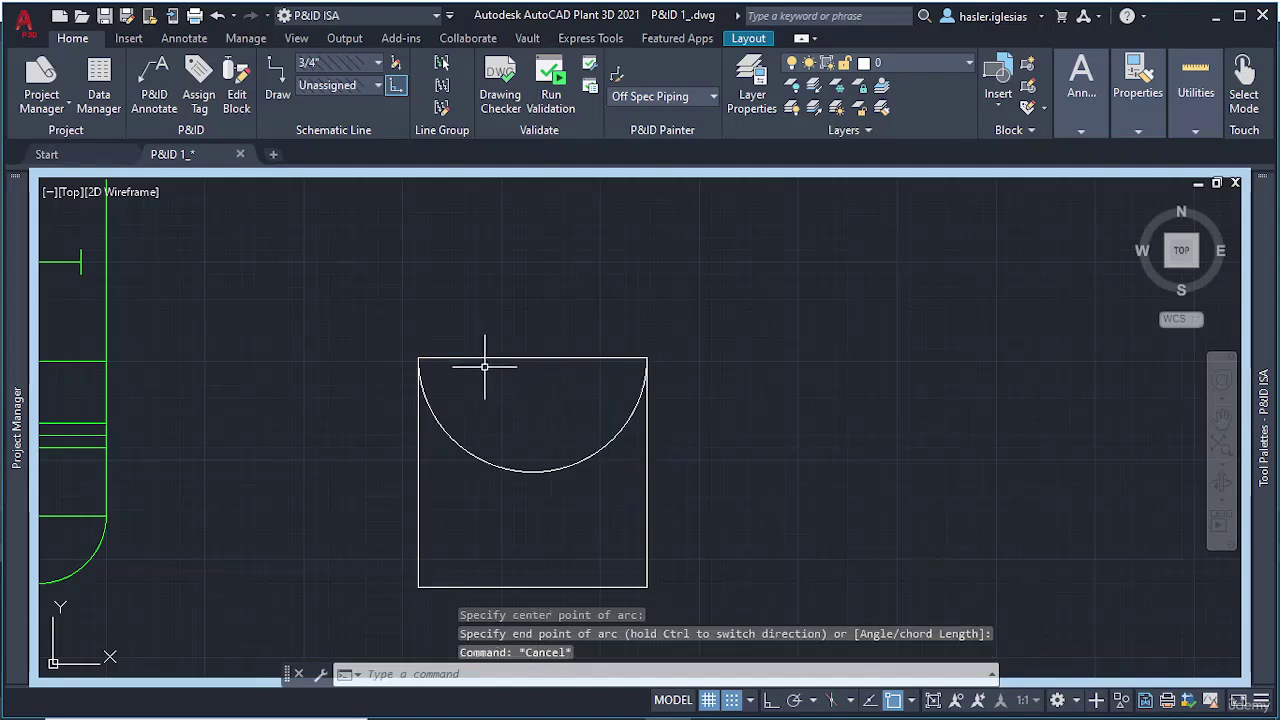
# Step: Mirror the arc upward about a horizontal line just above the square's top edge with Ortho on, erasing the source arc
pyautogui.write('mi')
pyautogui.press('Return')
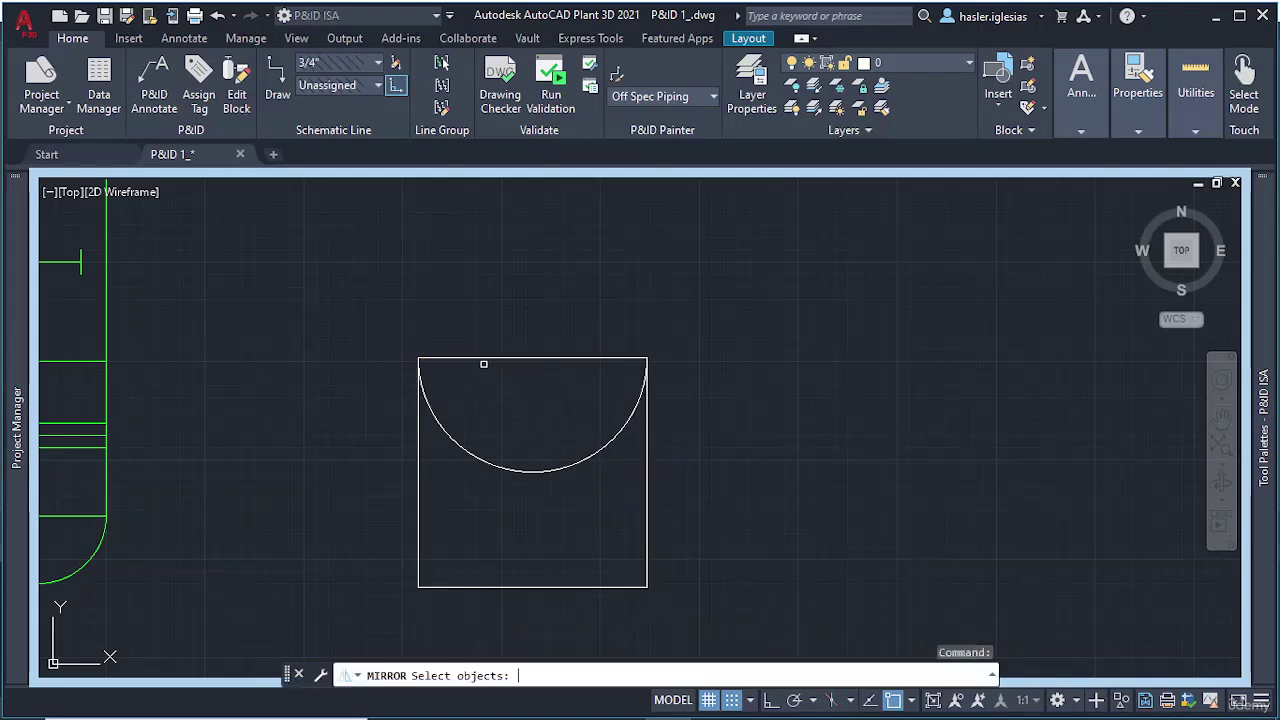
pyautogui.click(457, 443)
pyautogui.press('Return')
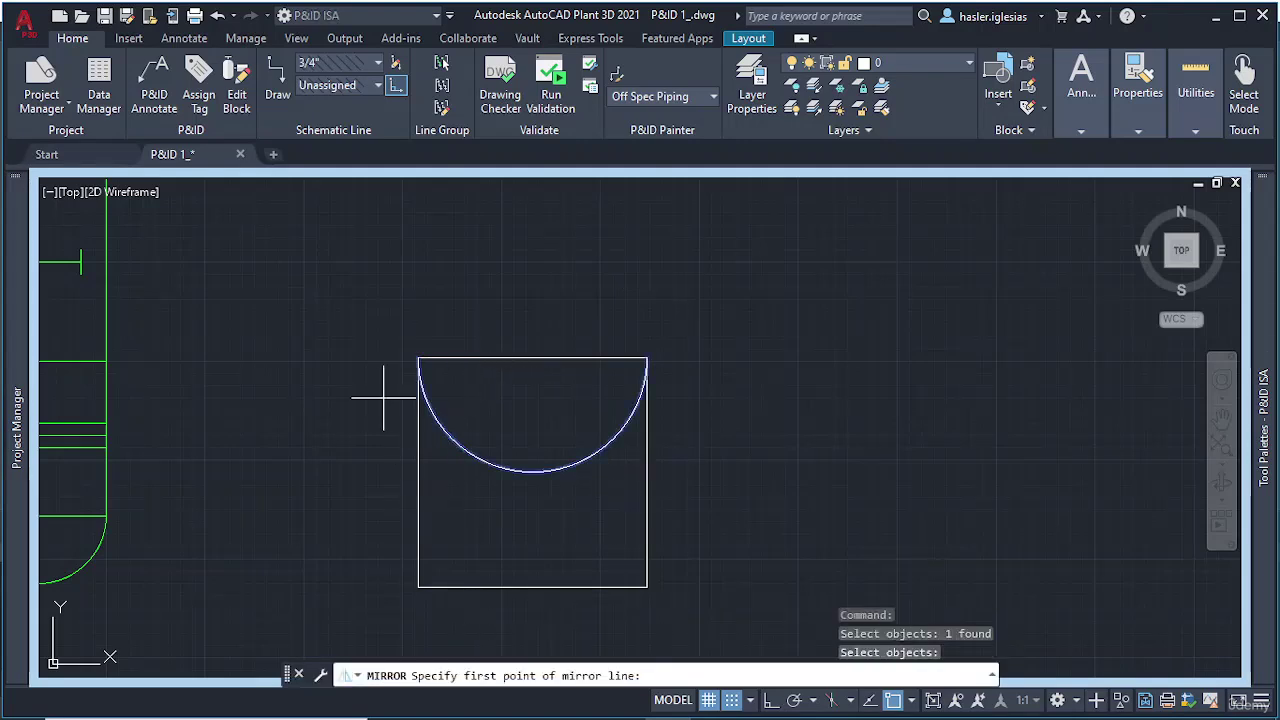
pyautogui.click(378, 352)
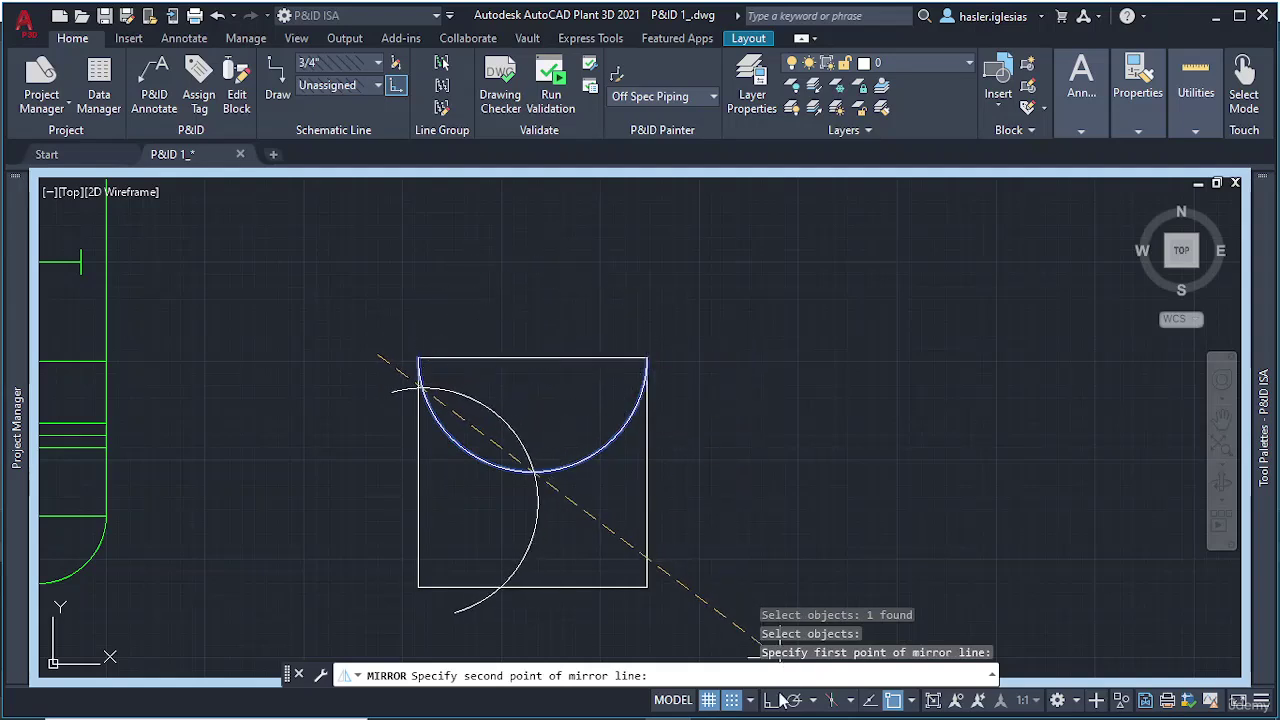
pyautogui.press('F8')
pyautogui.click(687, 354)
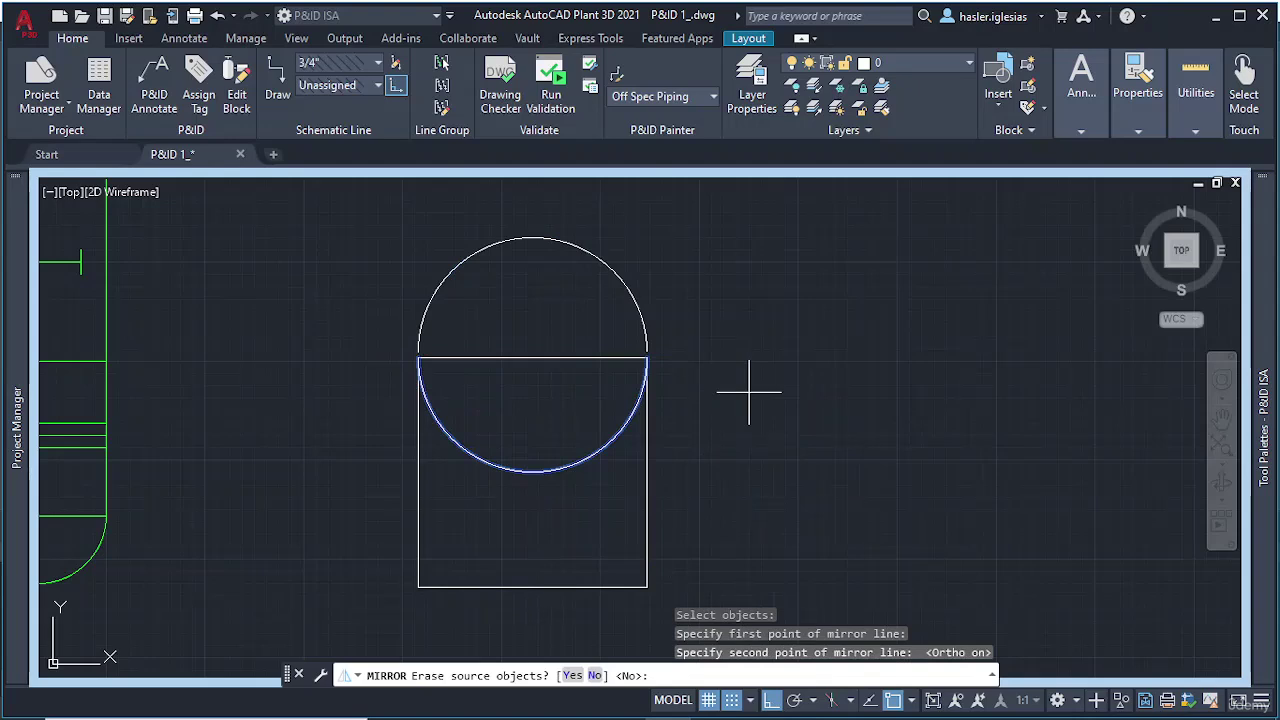
pyautogui.press('Return')
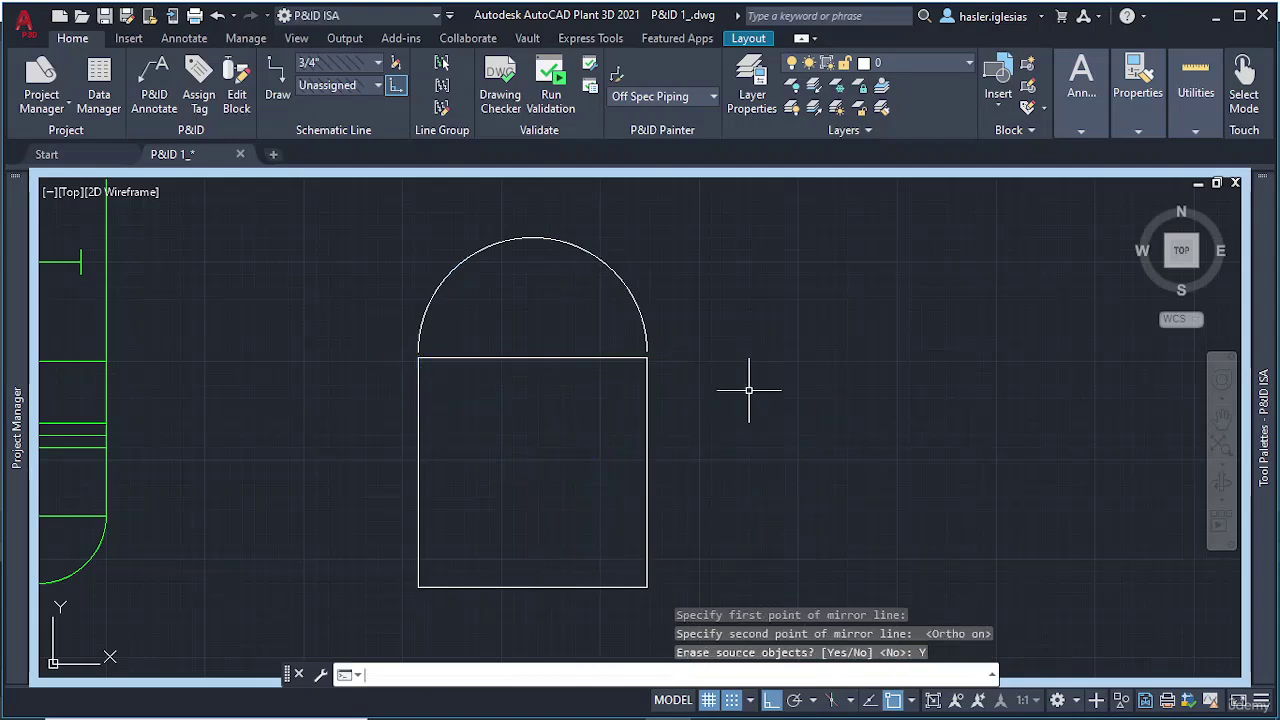
# Step: Stretch both ends of the mirrored arc down onto the square's upper corners to close the gap
pyautogui.scroll(4, 596, 357)
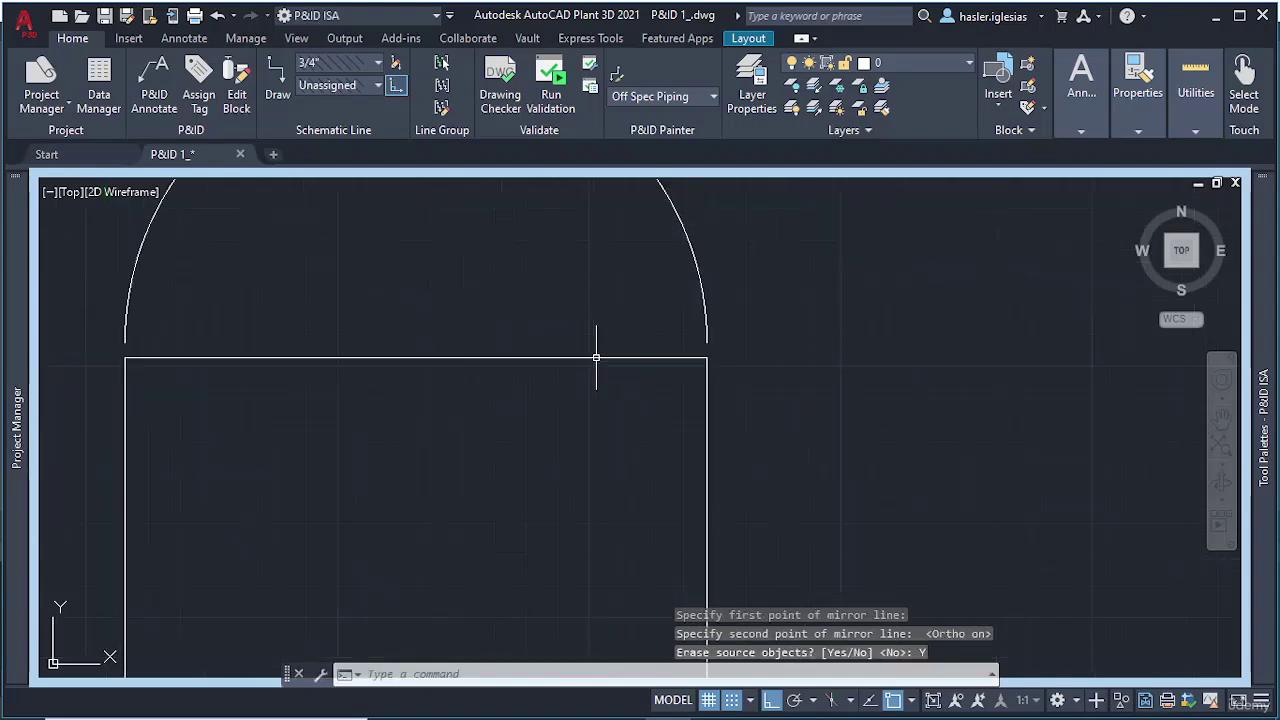
pyautogui.click(689, 252)
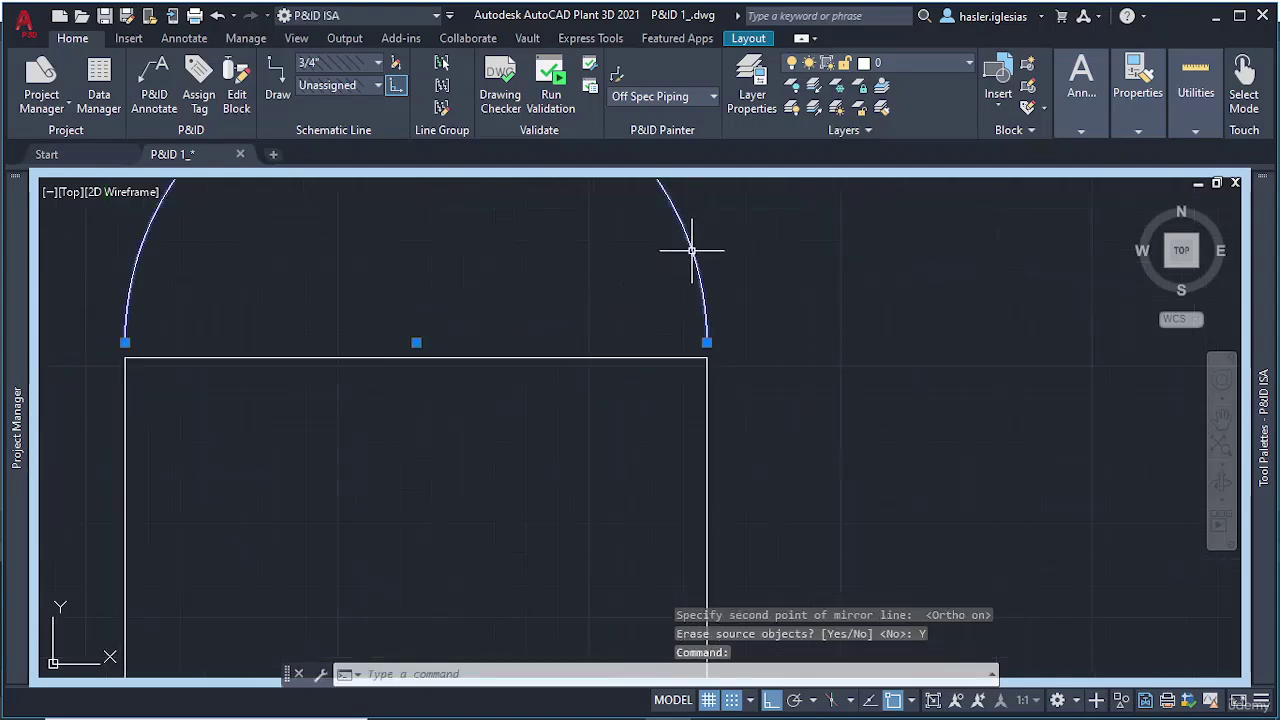
pyautogui.click(707, 343)
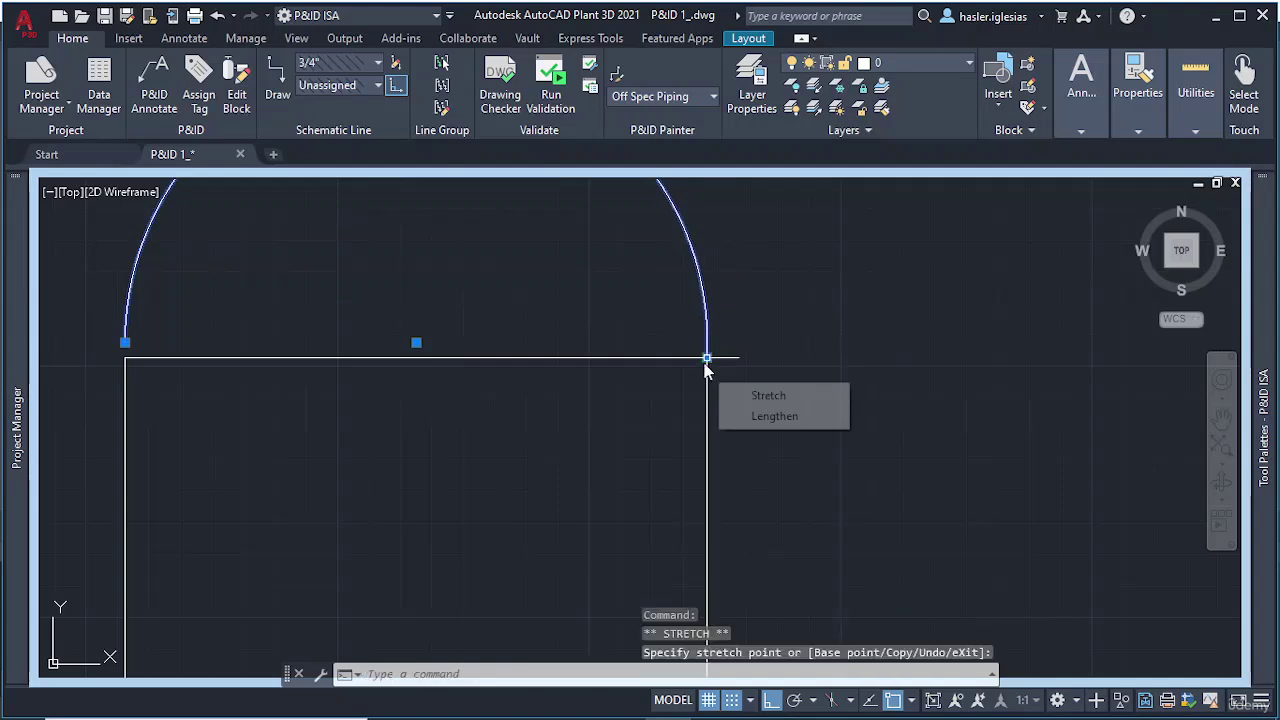
pyautogui.press('Escape')
pyautogui.click(126, 320)
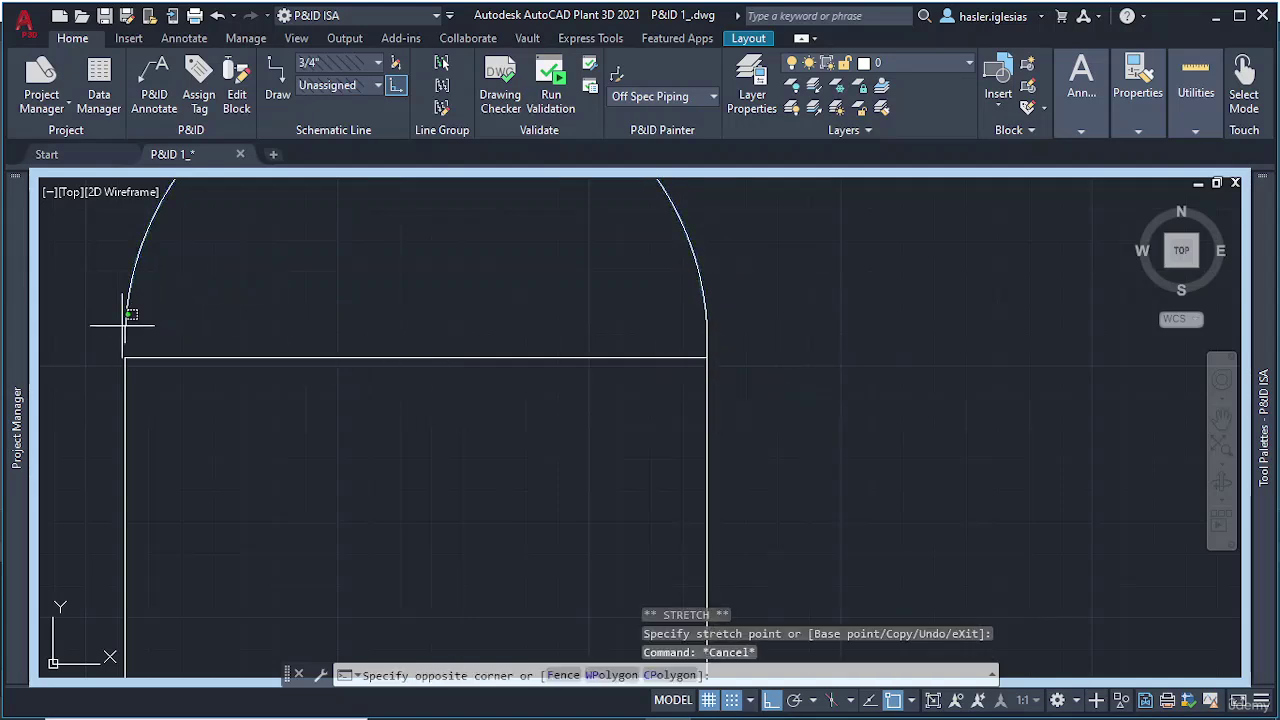
pyautogui.click(125, 342)
pyautogui.click(125, 342)
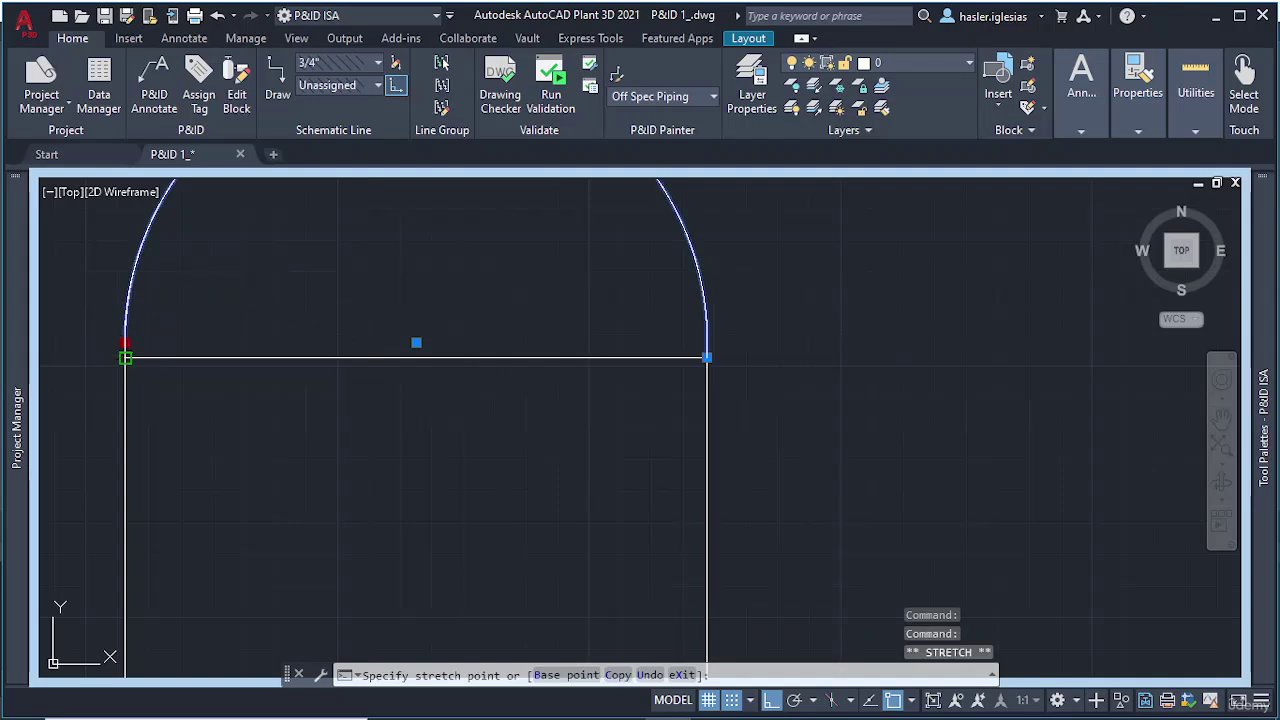
pyautogui.click(125, 356)
pyautogui.press('Escape')
pyautogui.scroll(-6, 467, 409)
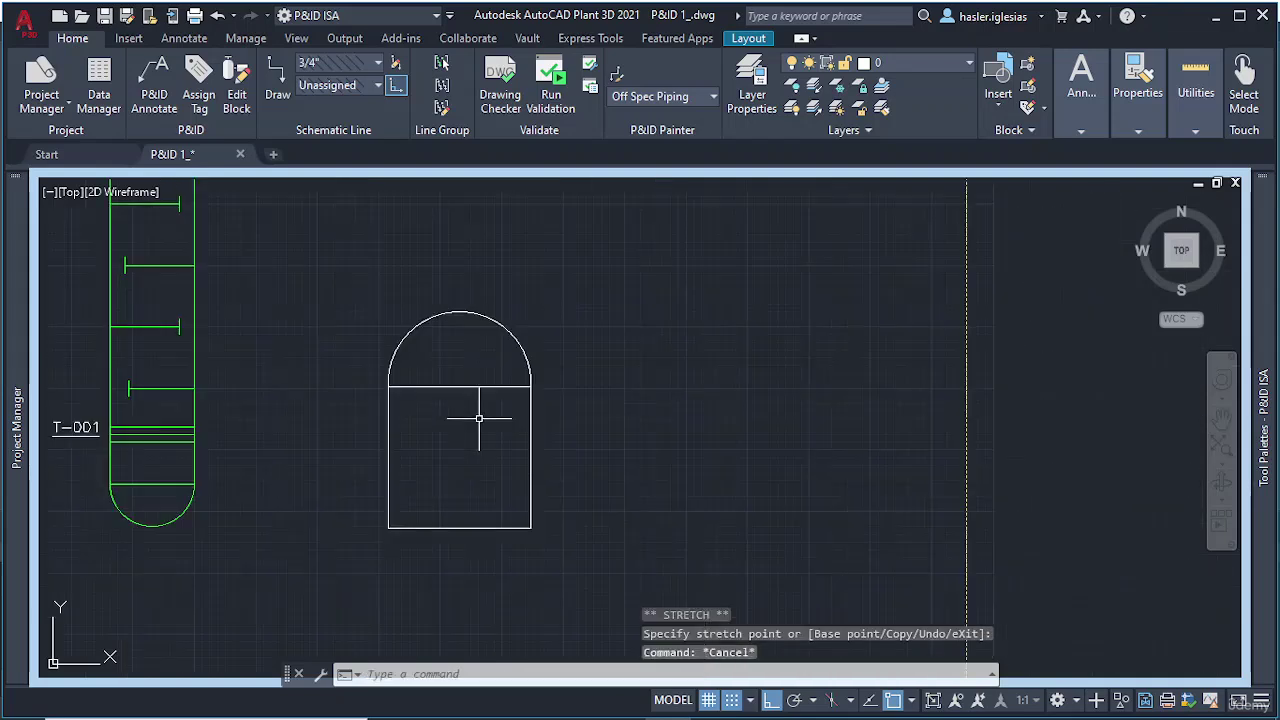
# Step: Flatten the arc into a shallow dome by stretching its crown straight down about 0.7 units
pyautogui.click(458, 314)
pyautogui.click(459, 312)
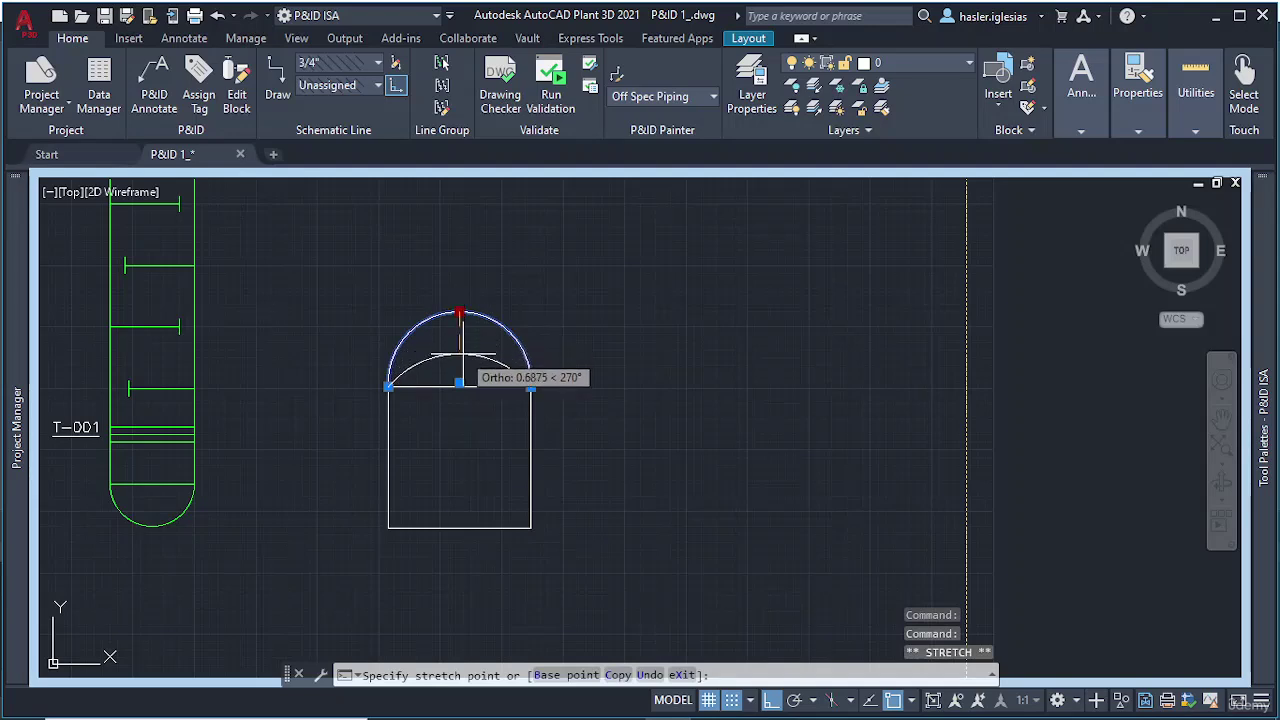
pyautogui.click(459, 357)
pyautogui.press('Escape')
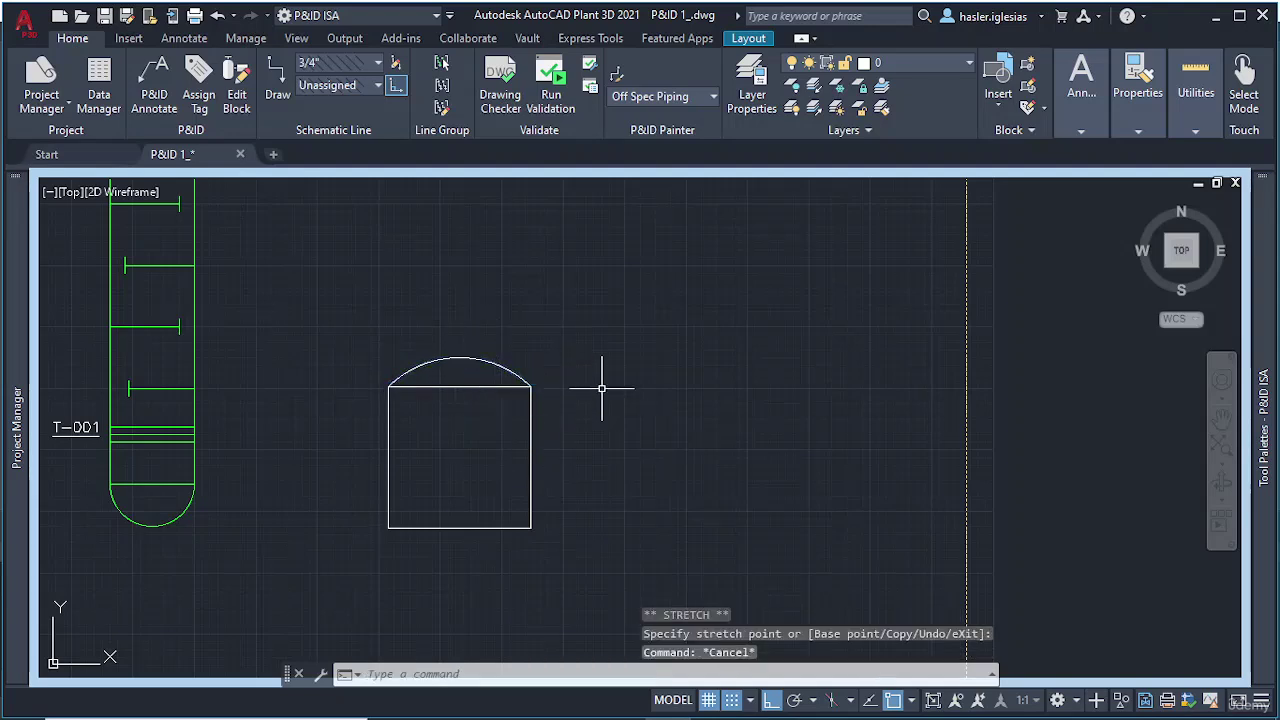
# Step: Draw a vertical line from the midpoint of the square's top edge down to roughly two thirds of its height
pyautogui.scroll(4, 466, 420)
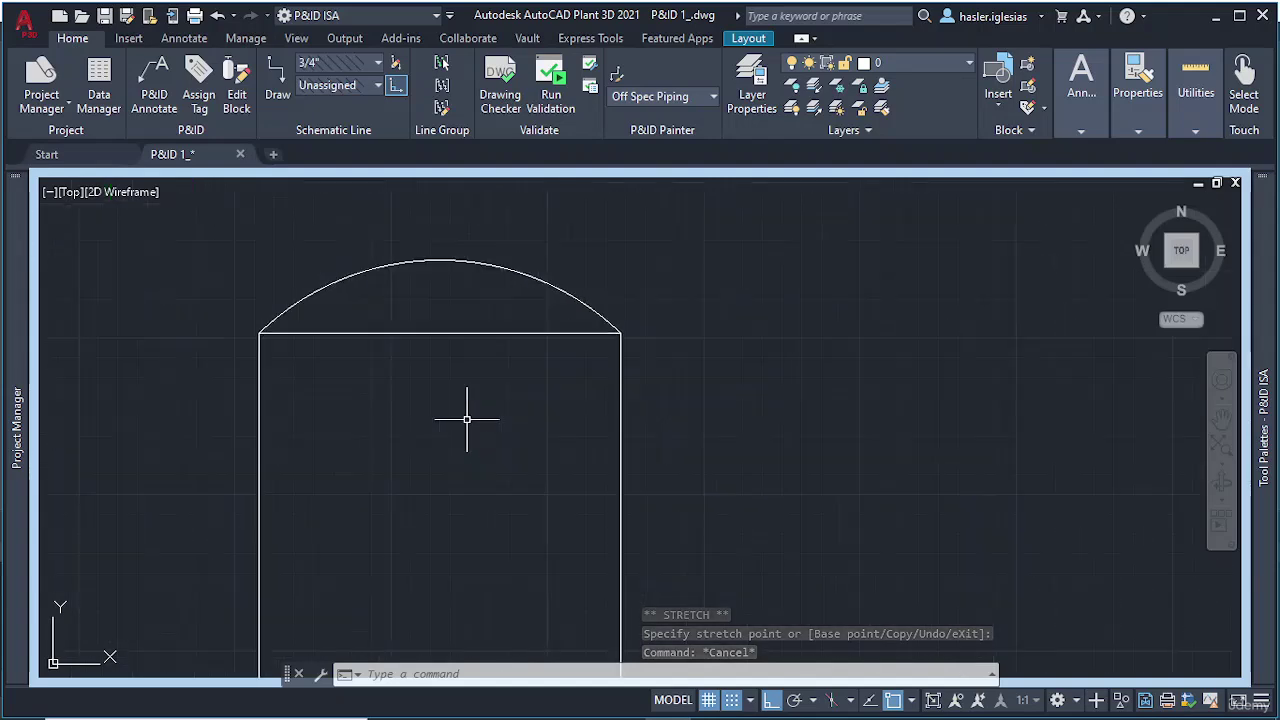
pyautogui.scroll(-2, 465, 418)
pyautogui.write('l')
pyautogui.press('Return')
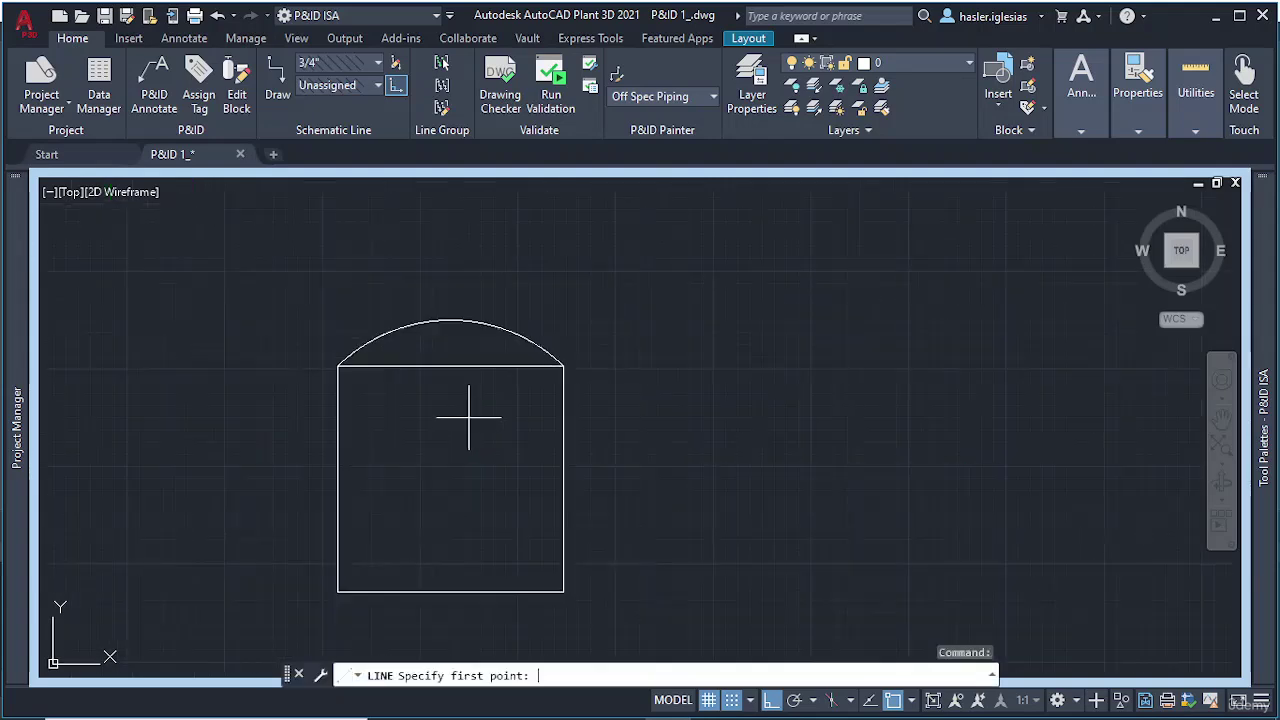
pyautogui.click(450, 365)
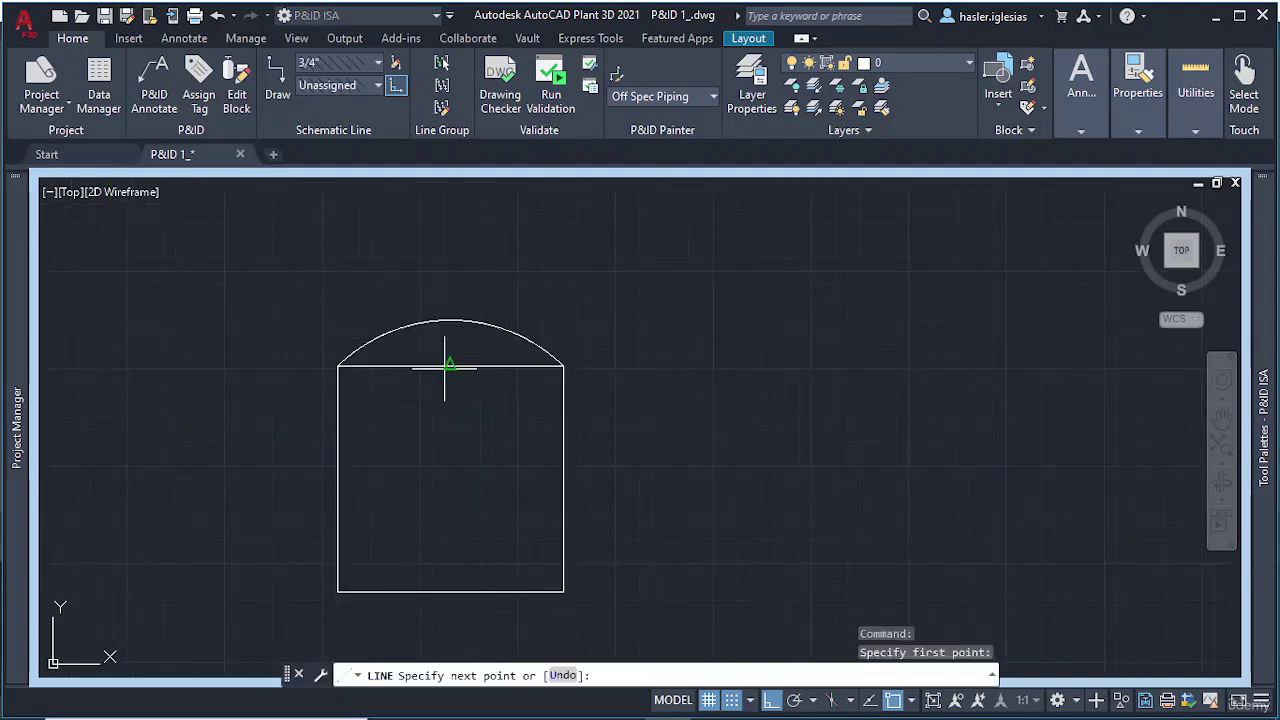
pyautogui.click(450, 510)
pyautogui.press('Escape')
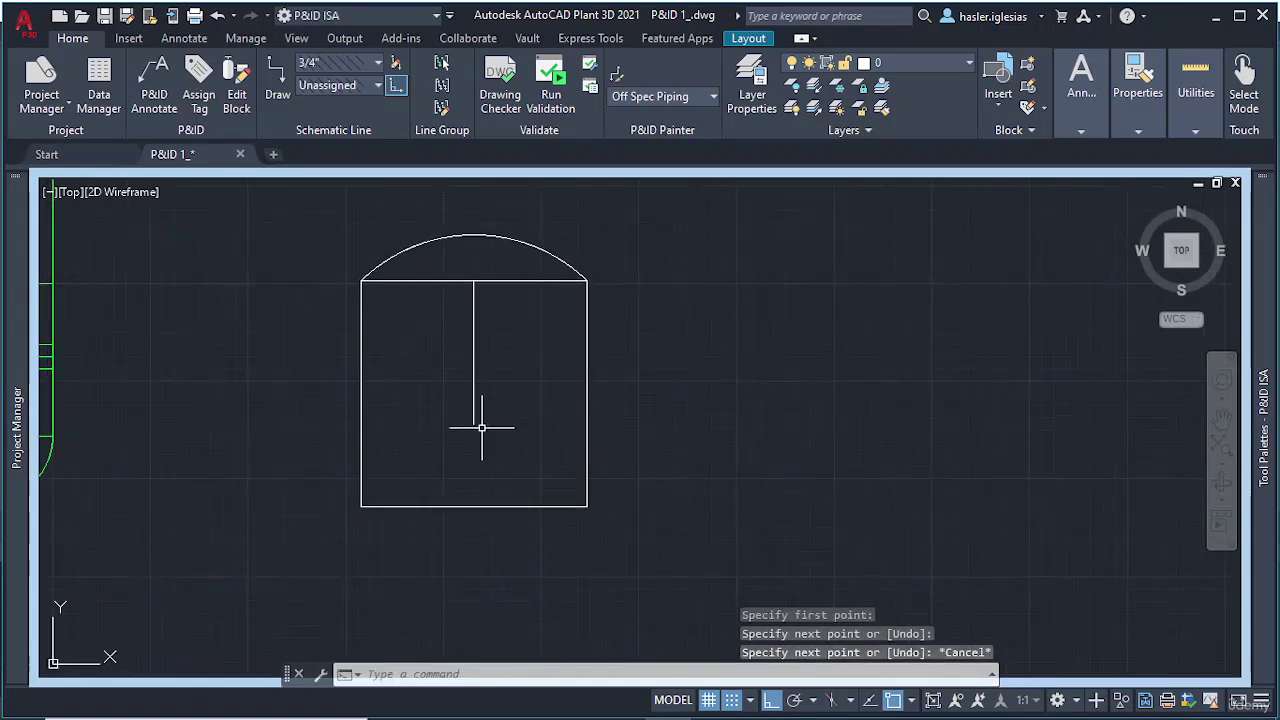
# Step: Draw a slightly rising line rightward from the vertical line's lower end, with polar tracking replacing Ortho
pyautogui.scroll(4, 474, 460)
pyautogui.write('l')
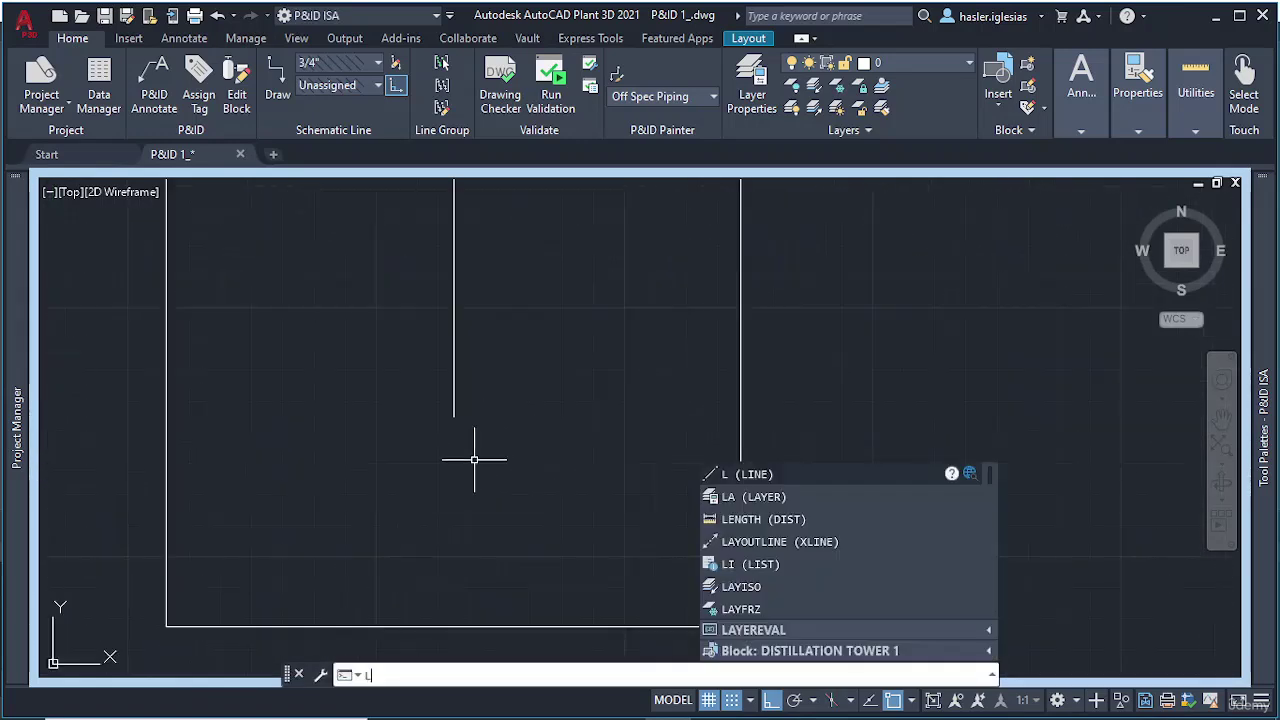
pyautogui.press('Return')
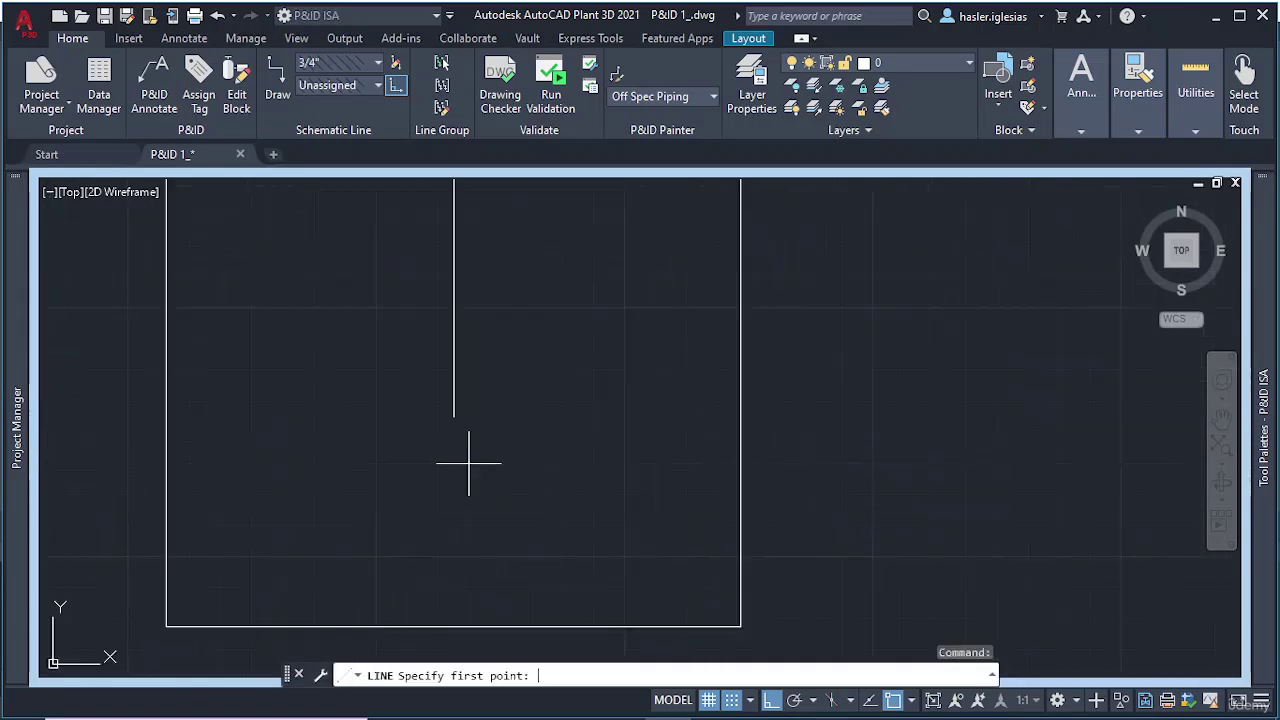
pyautogui.click(813, 701)
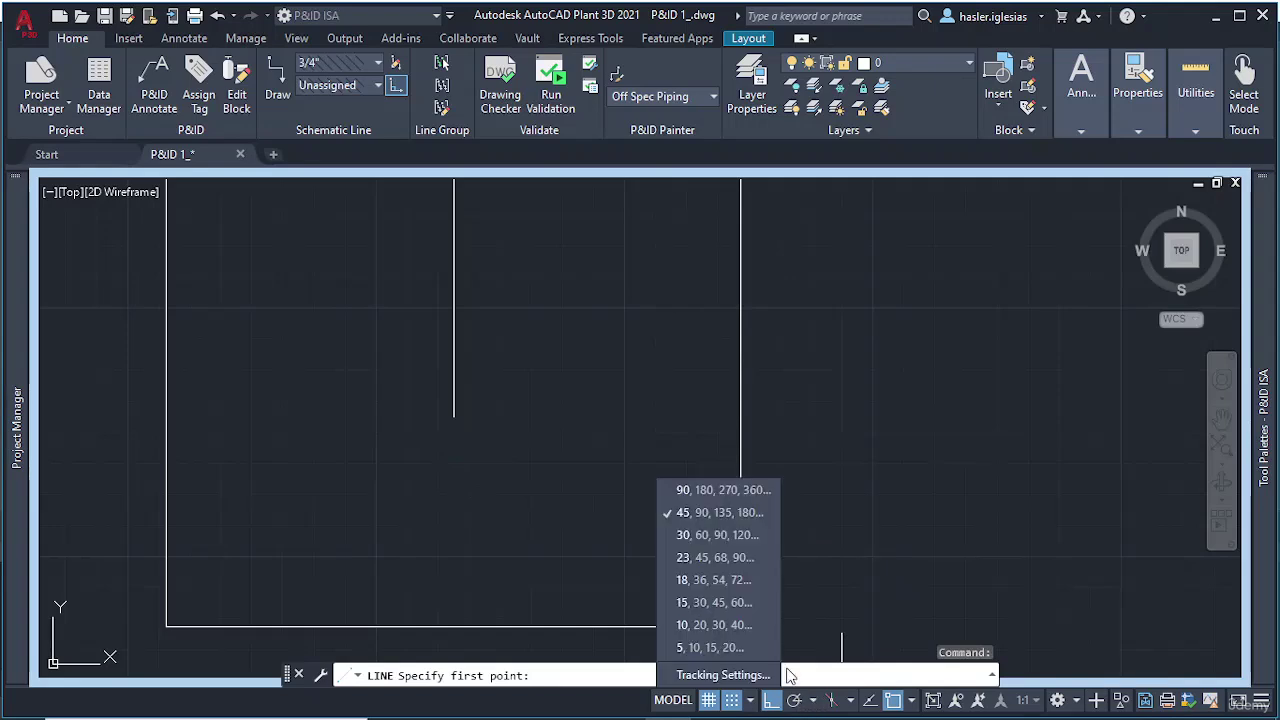
pyautogui.click(720, 524)
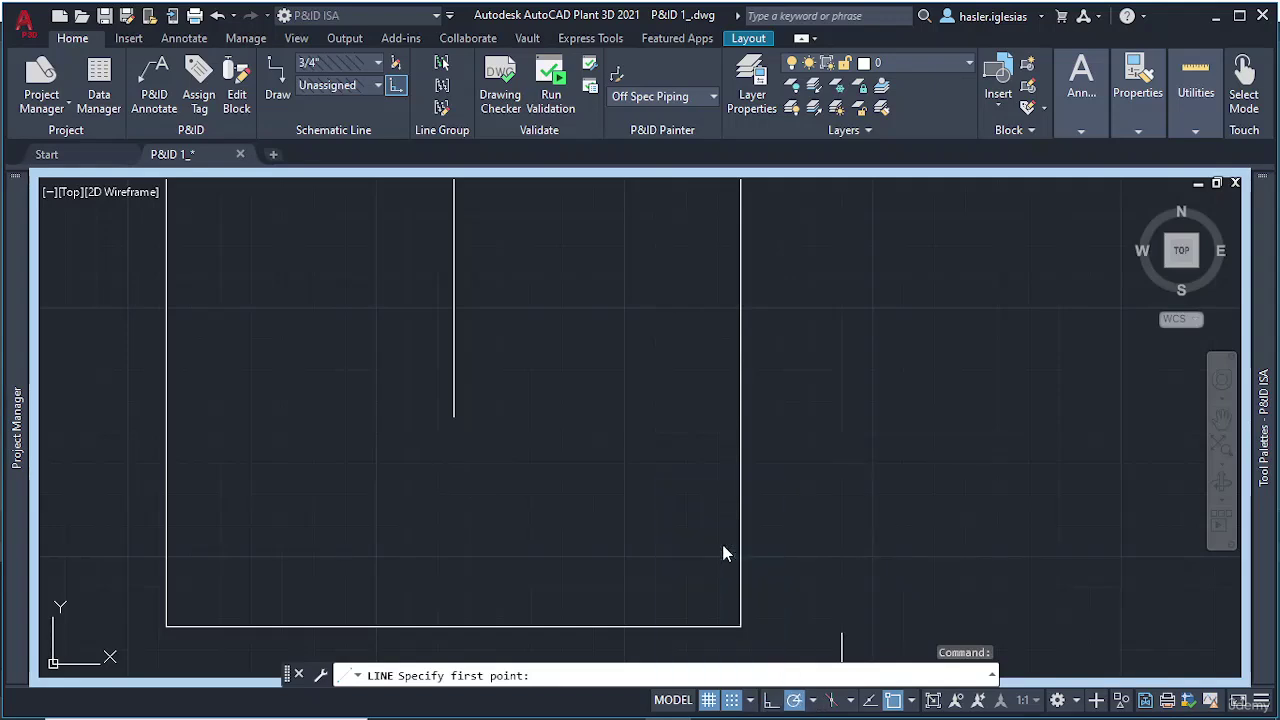
pyautogui.click(454, 415)
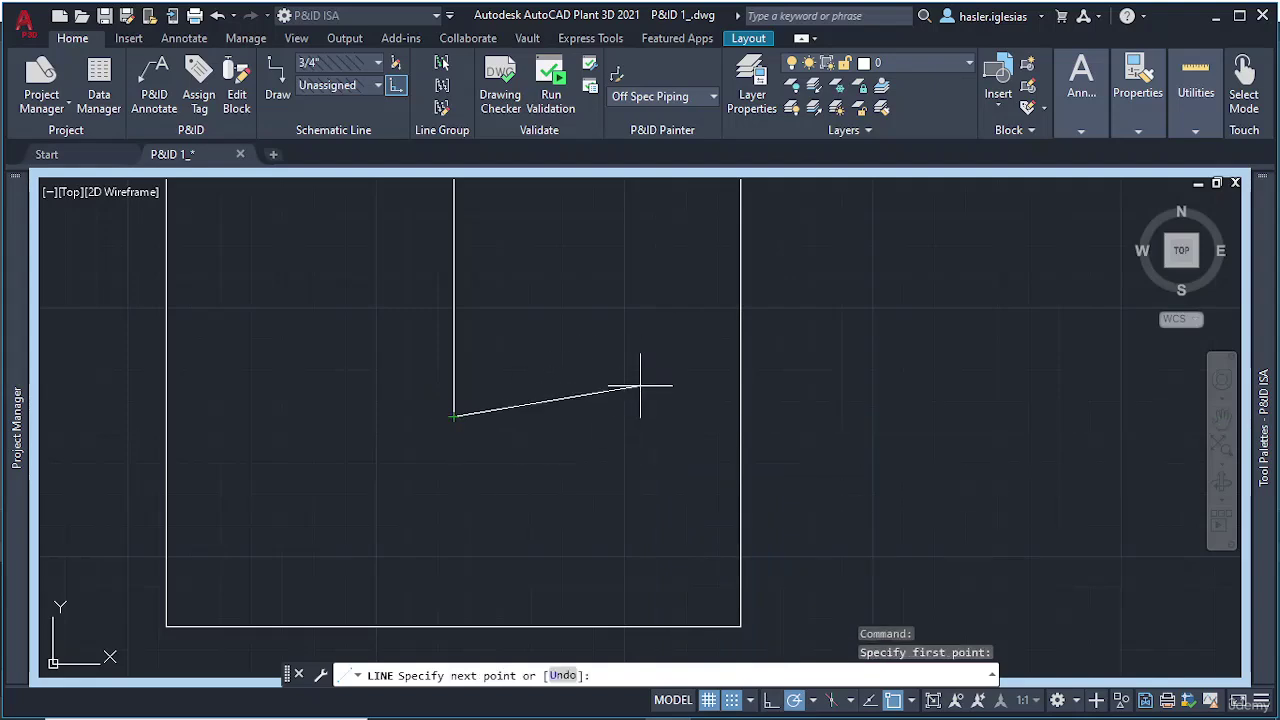
pyautogui.click(624, 386)
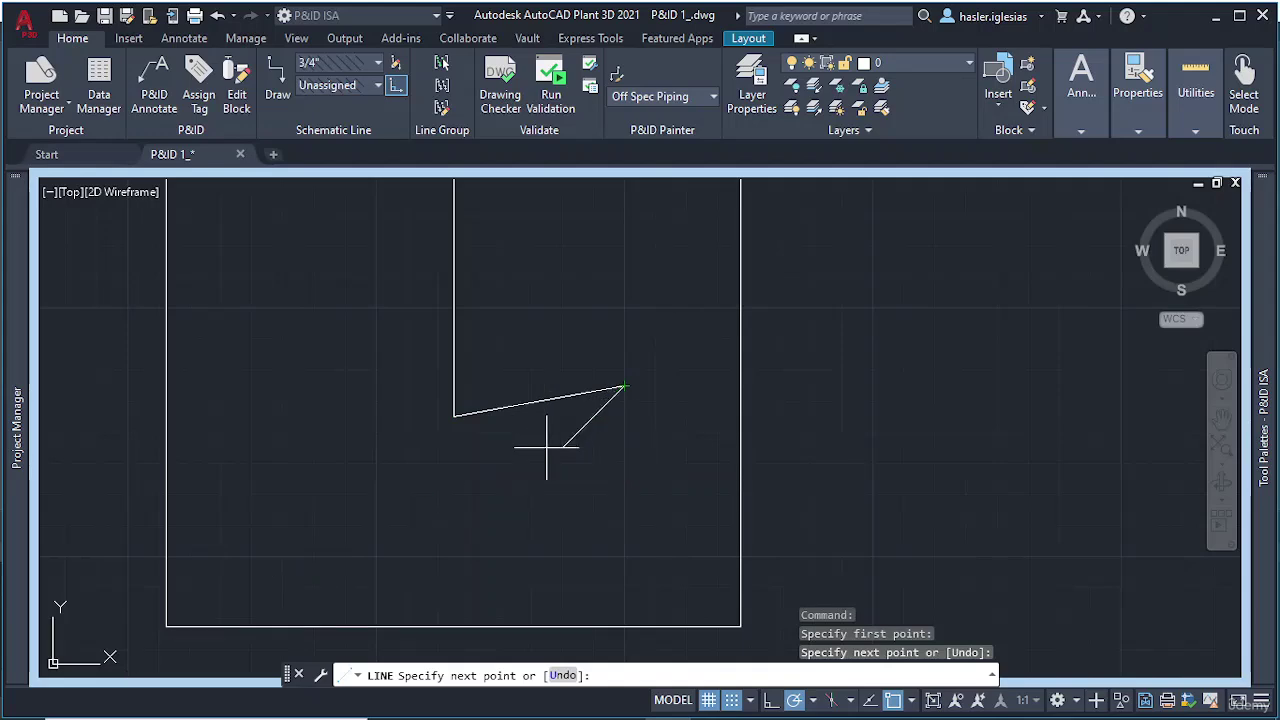
pyautogui.press('Escape')
# Step: Stretch the slanted line's lower end leftward past the vertical line so both arms extend about equally from it
pyautogui.click(504, 406)
pyautogui.click(454, 416)
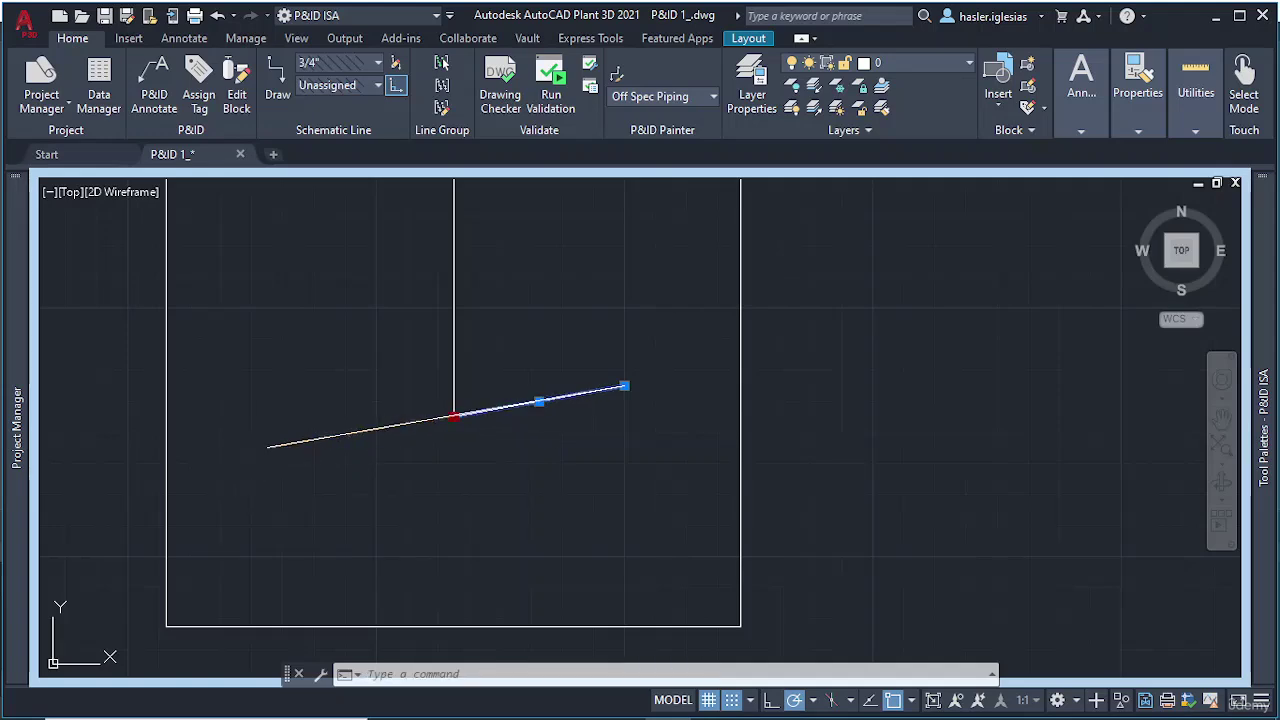
pyautogui.press('Escape')
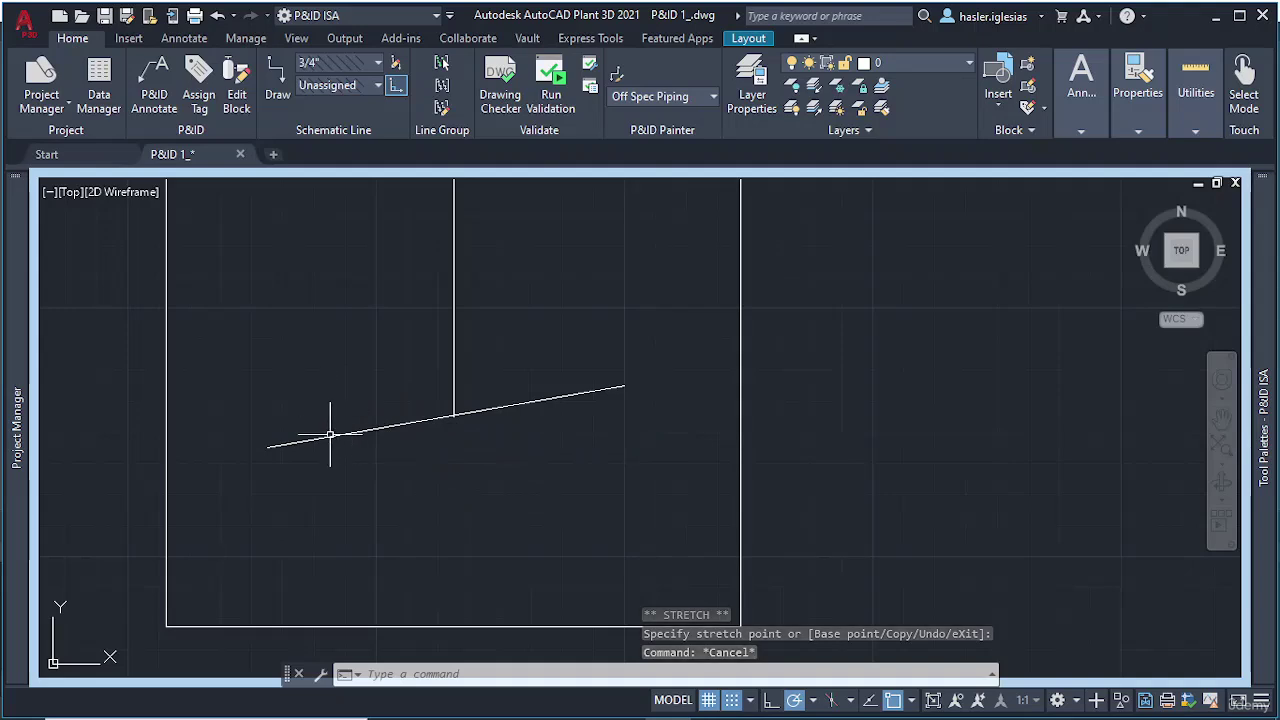
pyautogui.click(300, 442)
pyautogui.click(268, 447)
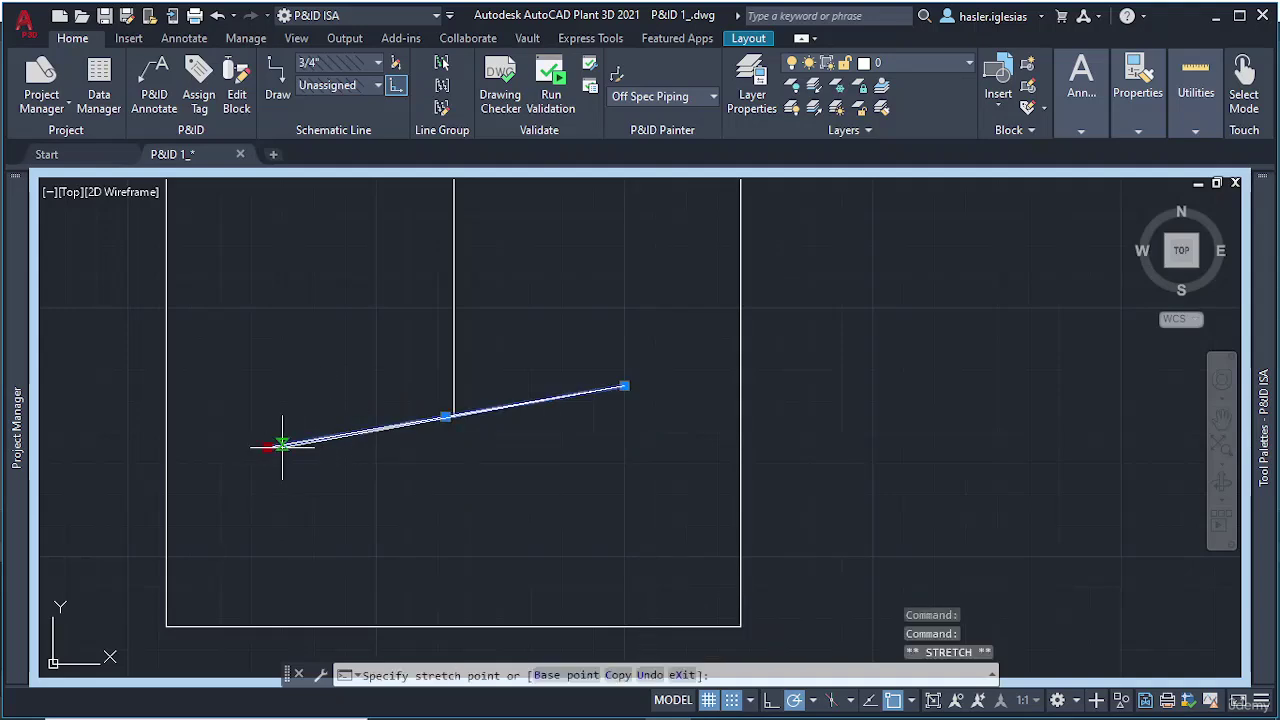
pyautogui.click(283, 443)
pyautogui.press('Escape')
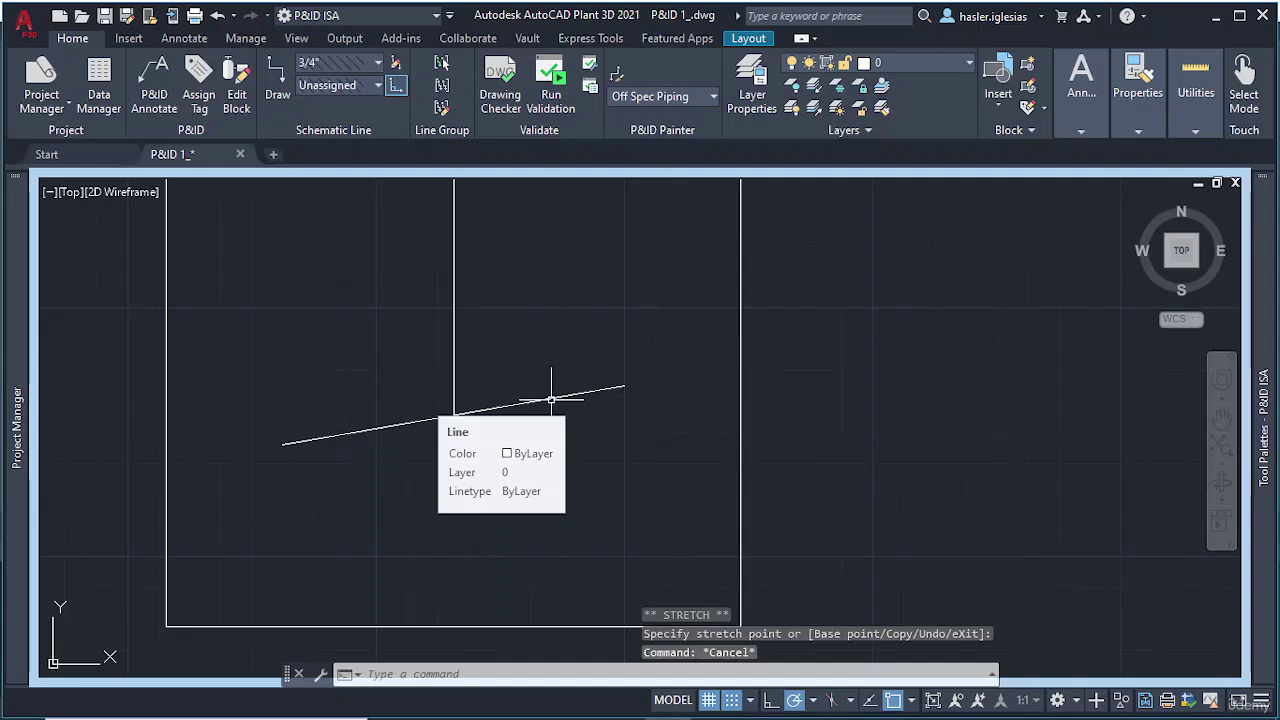
# Step: Mirror the slanted line about a horizontal axis near the vertical line's lower end, keeping the original
pyautogui.write('mi')
pyautogui.press('Return')
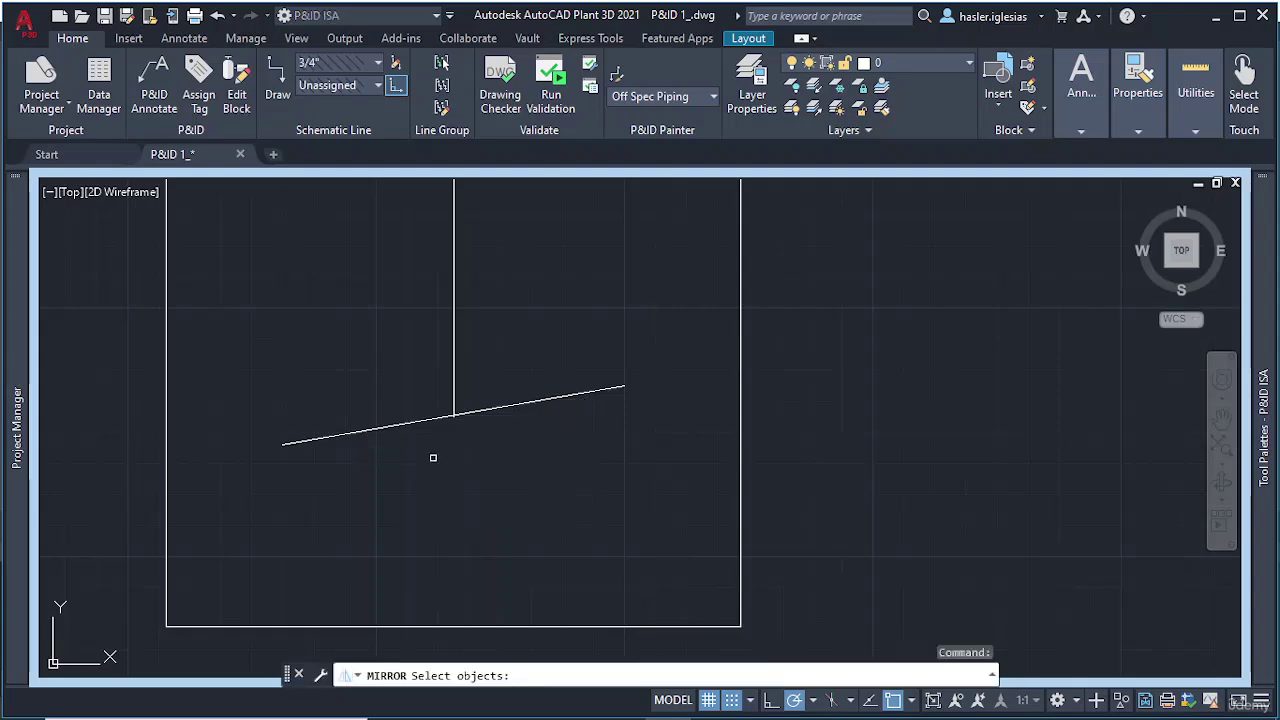
pyautogui.click(409, 424)
pyautogui.press('Return')
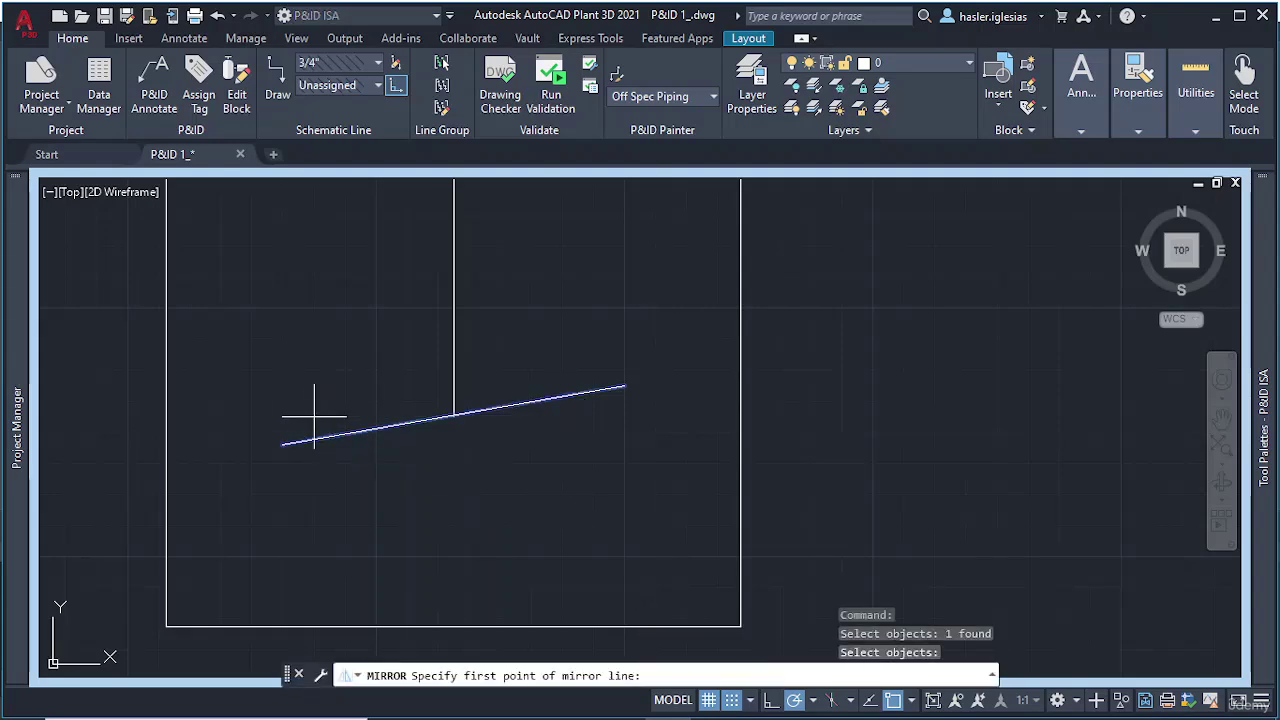
pyautogui.click(450, 417)
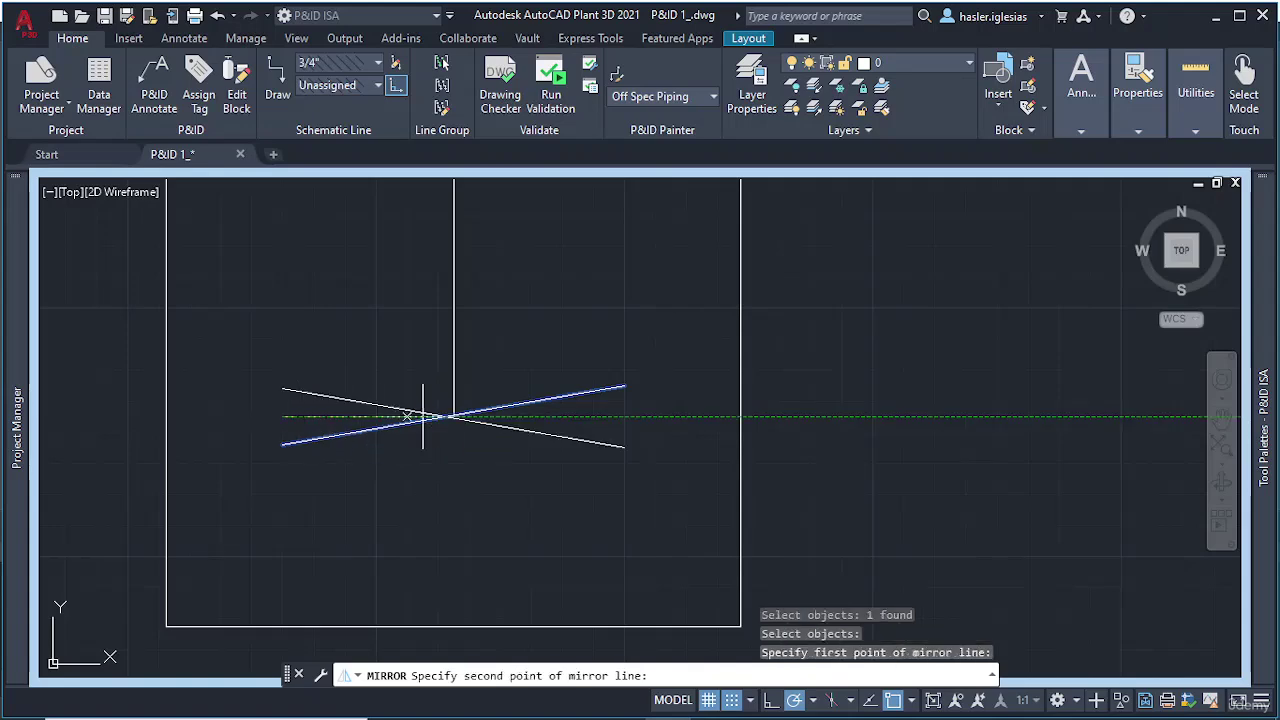
pyautogui.click(640, 416)
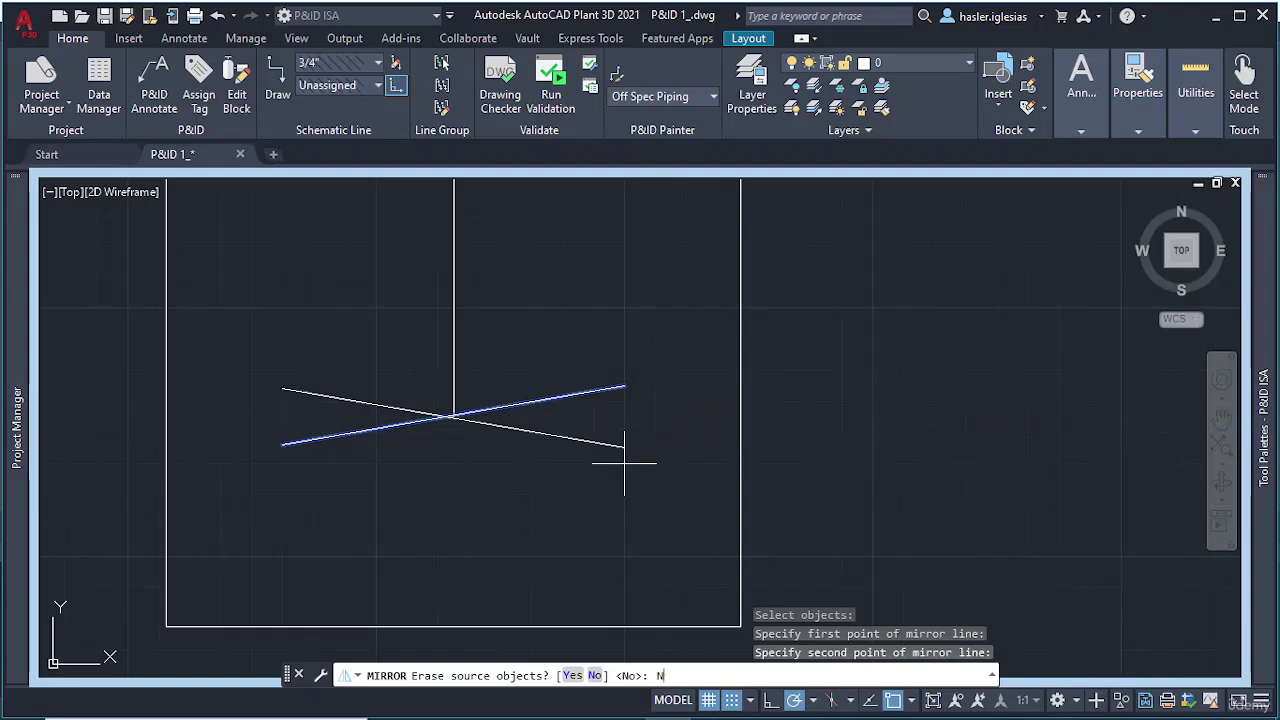
pyautogui.press('Return')
# Step: Try to move both crossed lines together, using the vertical line's lower end as base point
pyautogui.scroll(5, 517, 451)
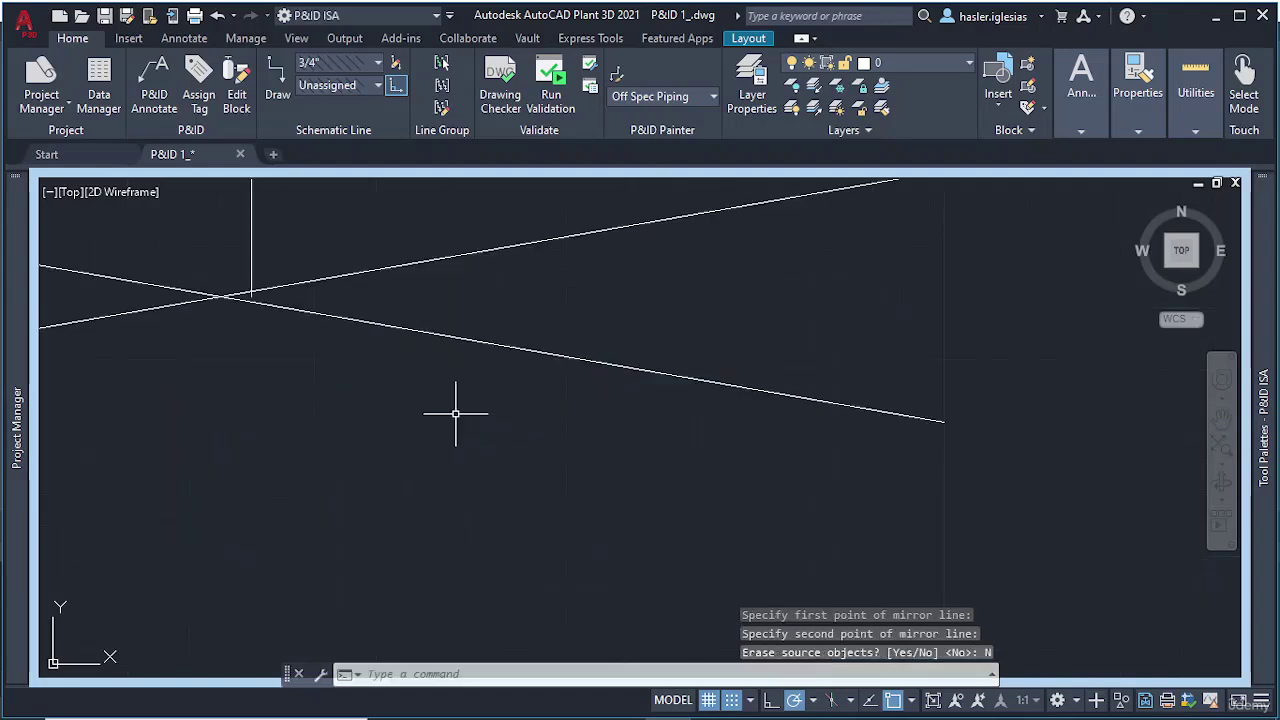
pyautogui.moveTo(323, 349)
pyautogui.mouseDown(button='middle')
pyautogui.moveTo(320, 363)
pyautogui.moveTo(480, 391)
pyautogui.mouseUp(button='middle')
pyautogui.scroll(3, 480, 391)
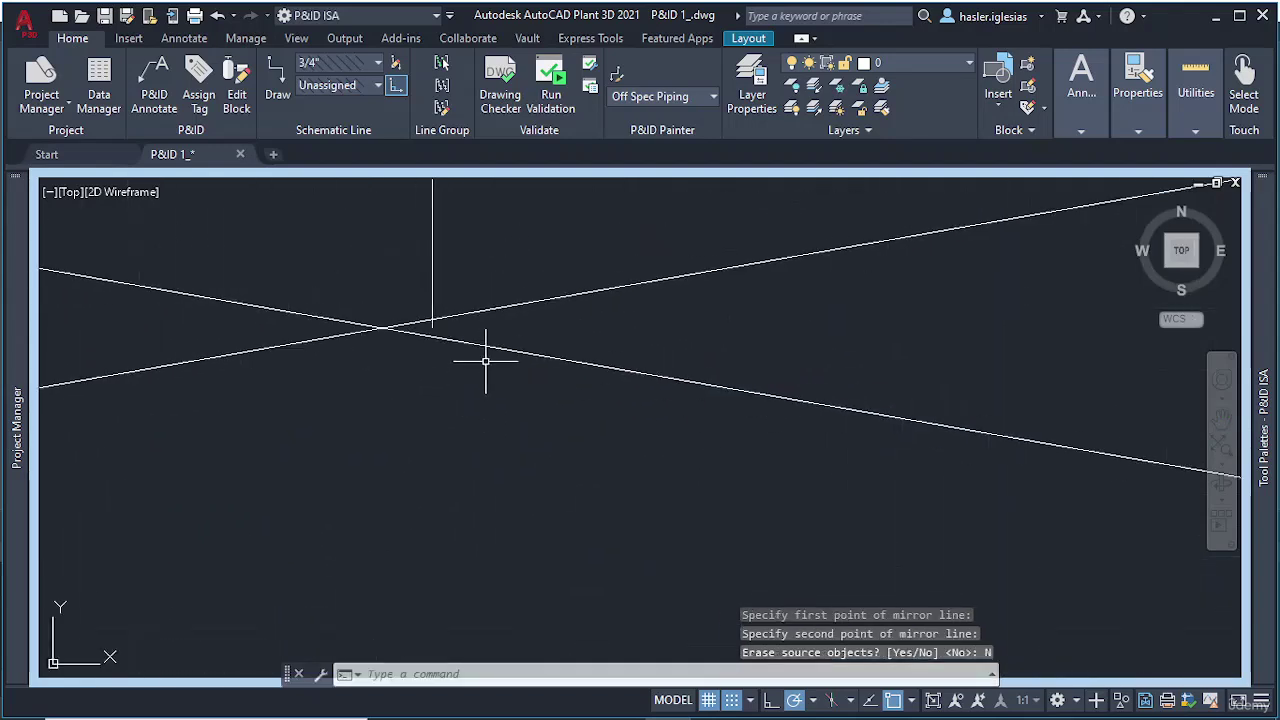
pyautogui.click(486, 343)
pyautogui.click(502, 306)
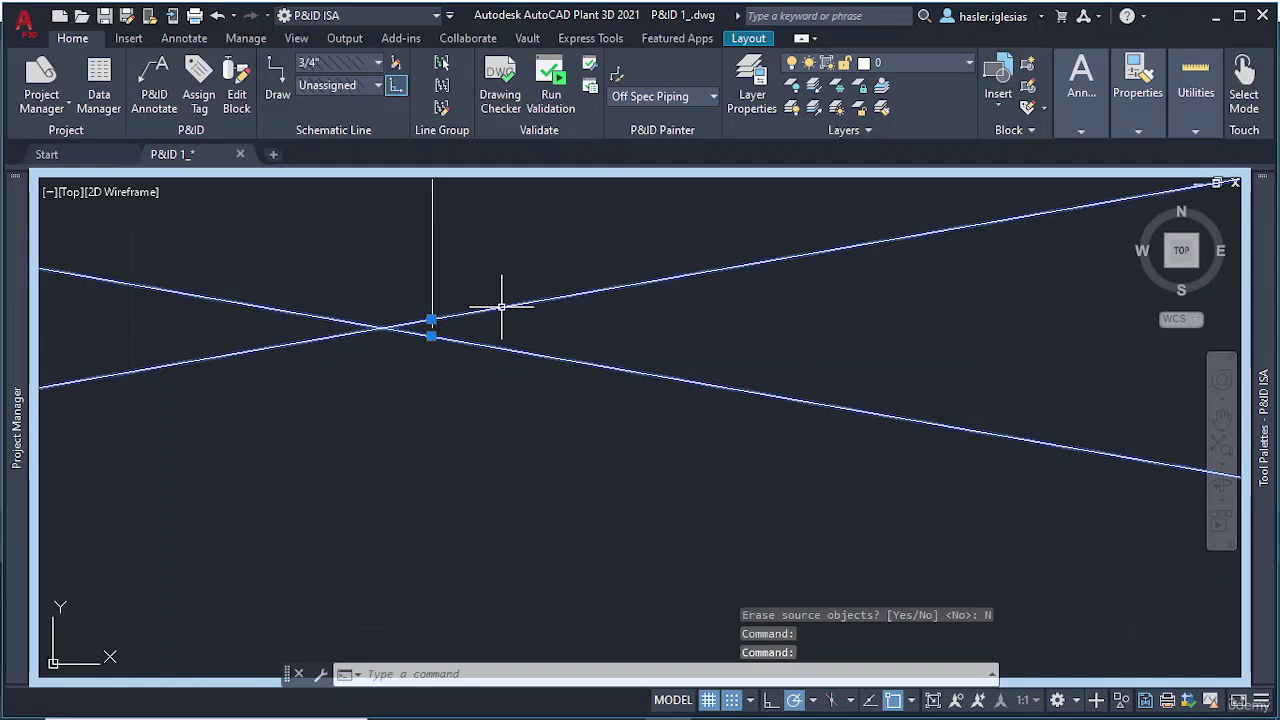
pyautogui.write('MOVE')
pyautogui.press('Return')
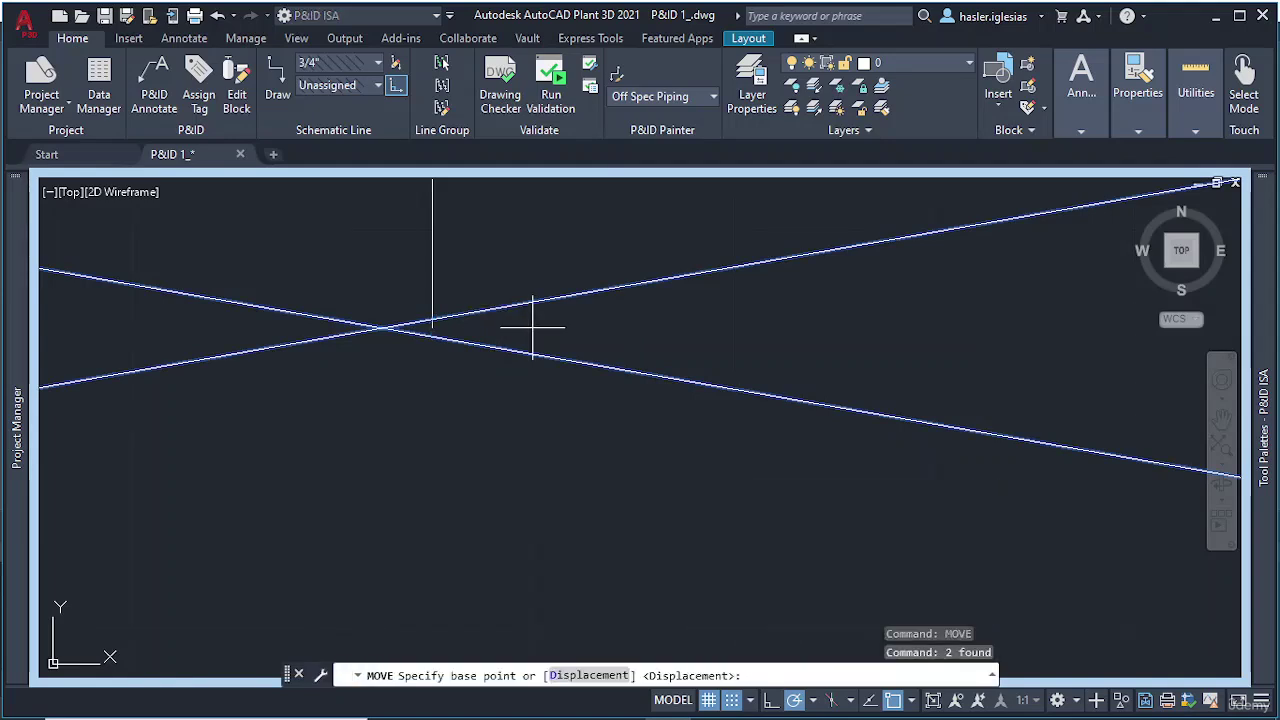
pyautogui.click(432, 327)
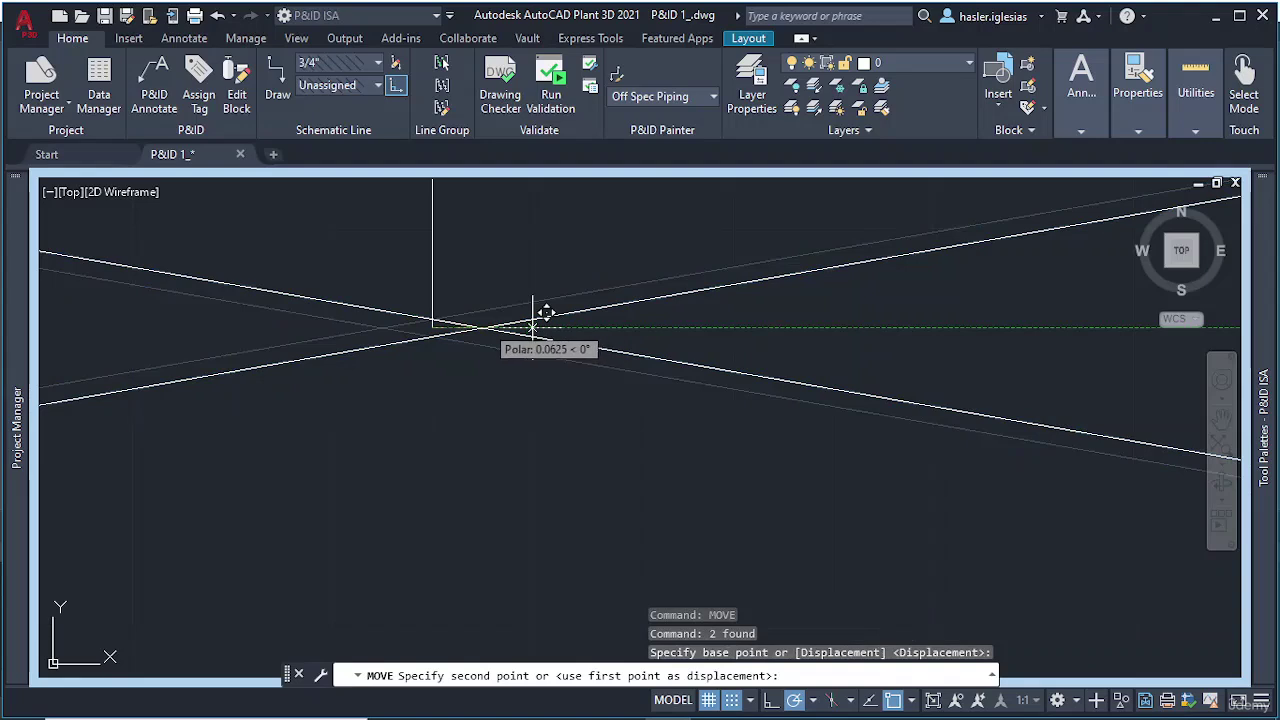
pyautogui.click(440, 322)
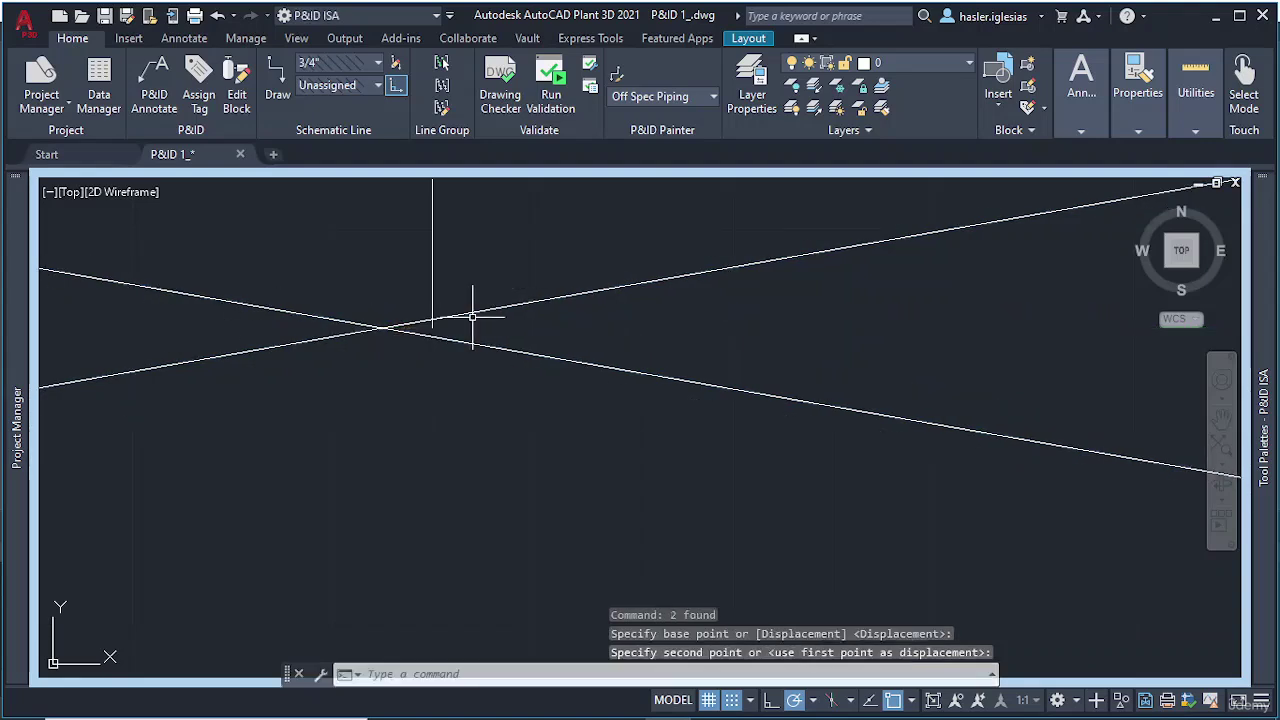
pyautogui.press('Escape')
pyautogui.scroll(-3, 356, 385)
pyautogui.moveTo(356, 385); pyautogui.dragTo(566, 412, button='middle')
pyautogui.scroll(4, 518, 415)
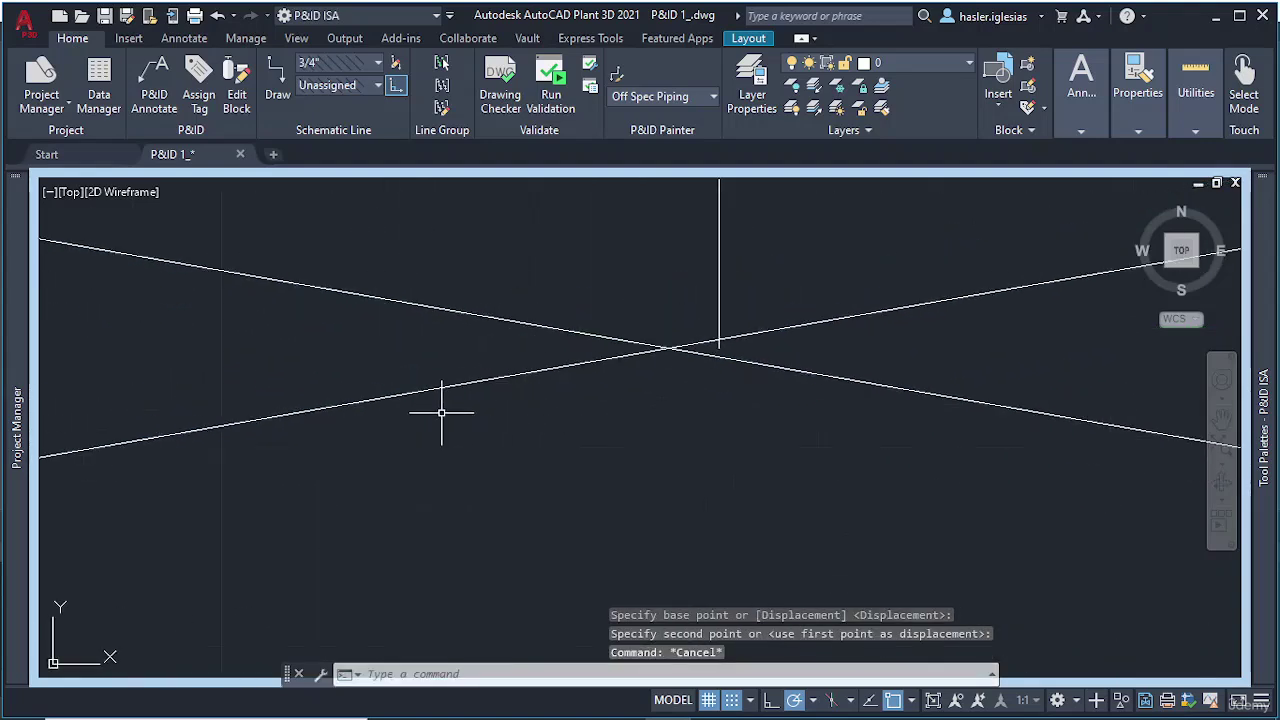
pyautogui.click(429, 390)
pyautogui.click(413, 303)
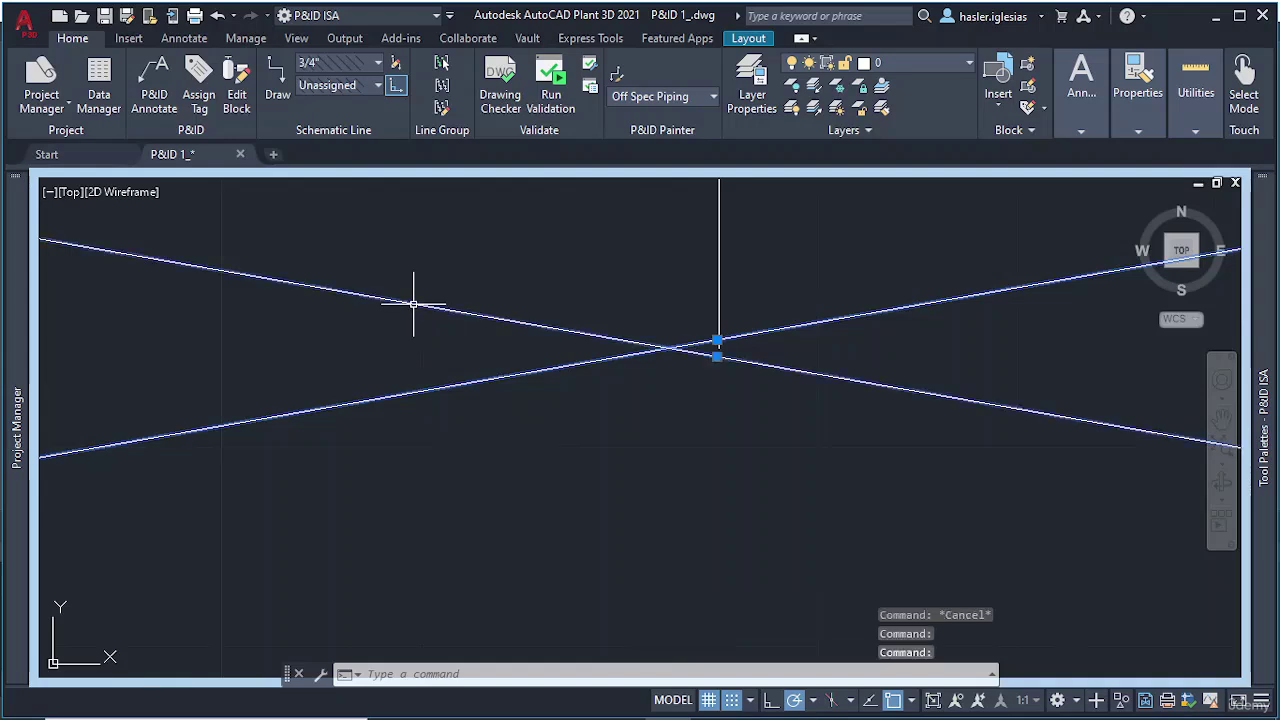
pyautogui.write('M')
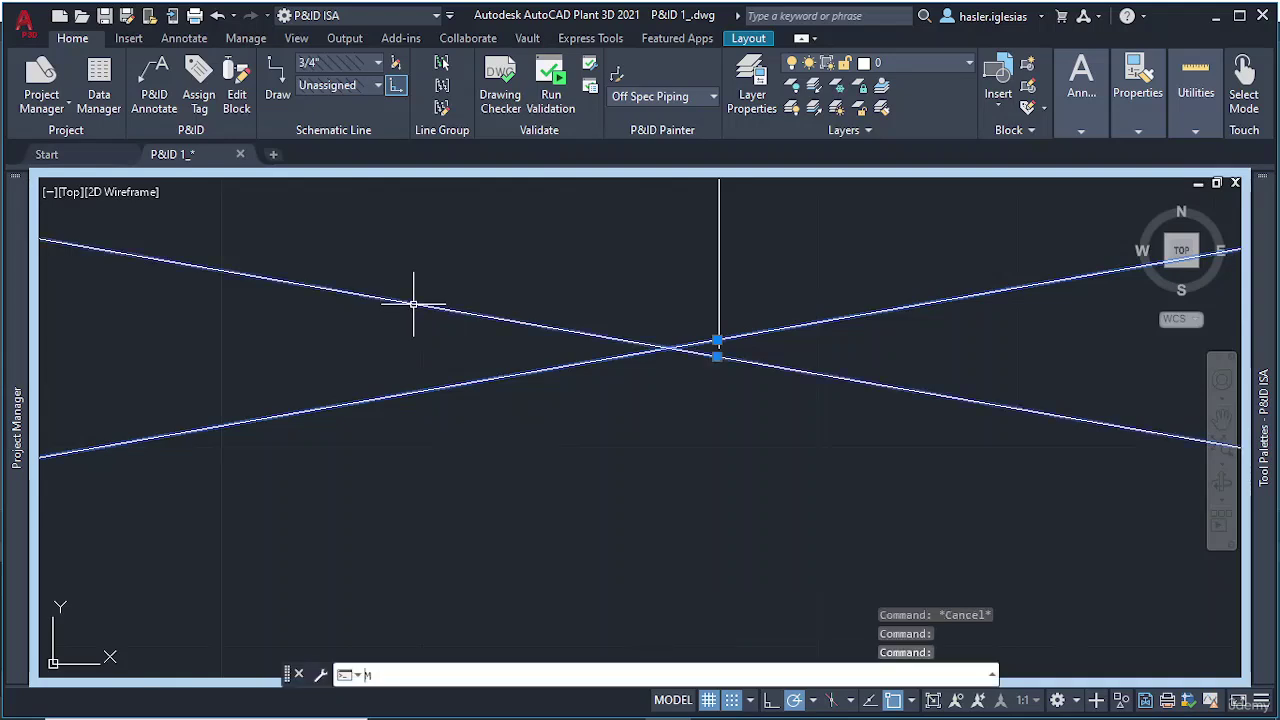
pyautogui.write('OVE')
pyautogui.press('Return')
pyautogui.click(222, 348)
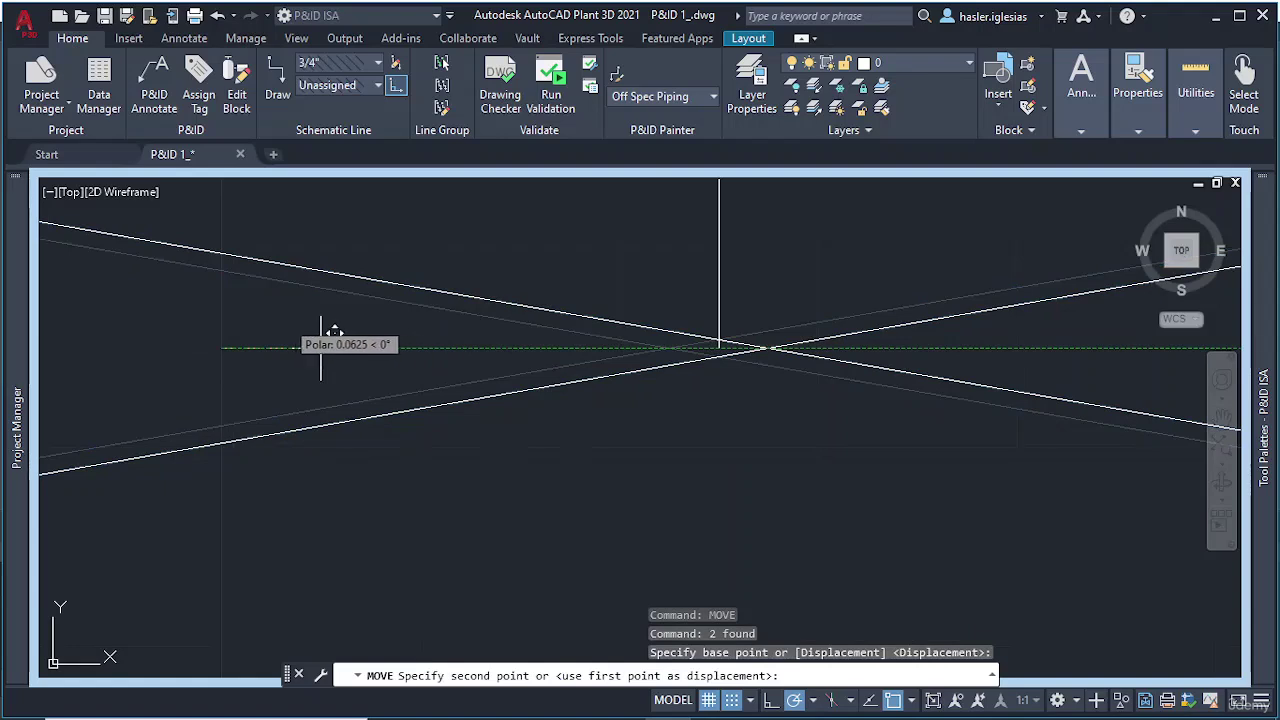
pyautogui.press('Escape')
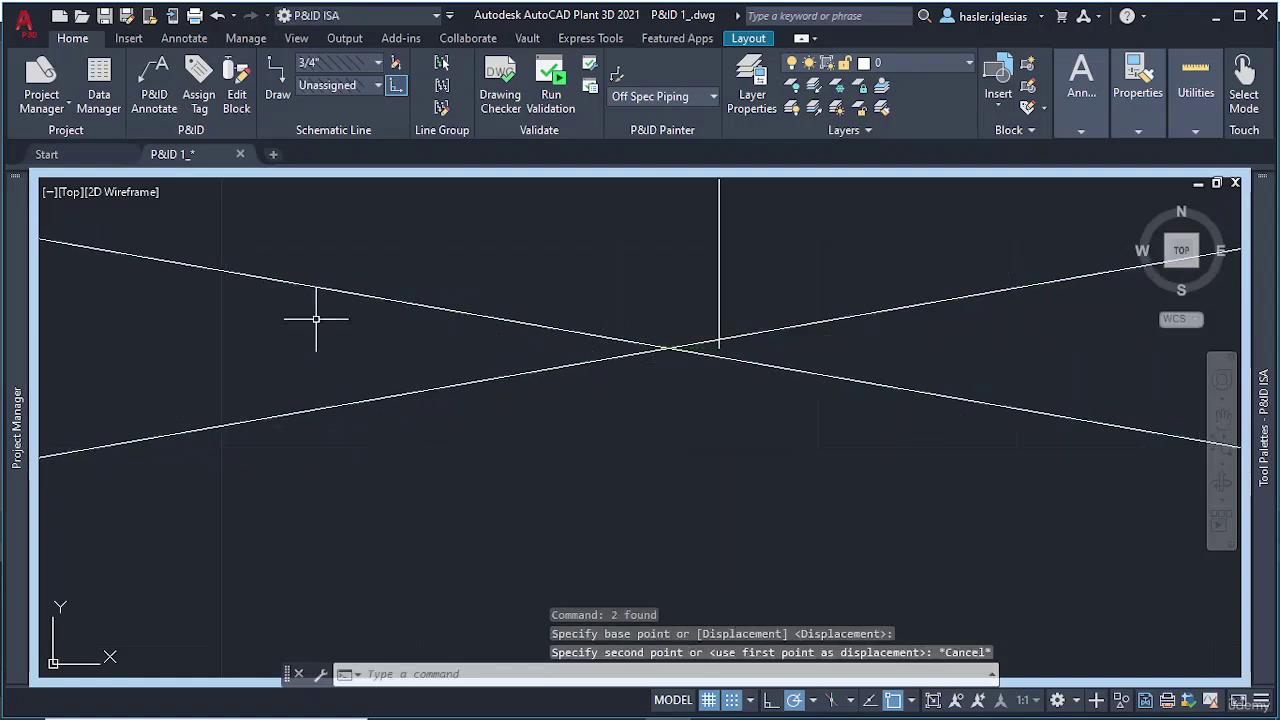
# Step: Reposition both crossed lines by their midpoints onto the lower end of the vertical line
pyautogui.click(728, 360)
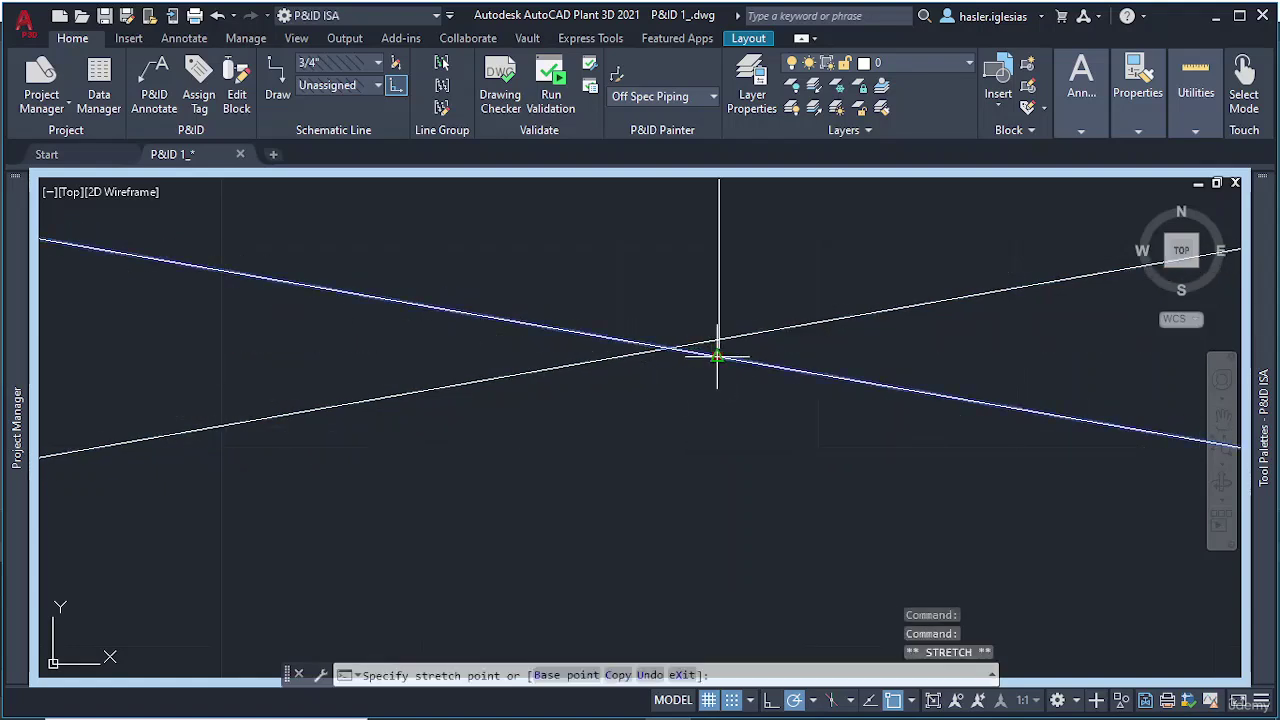
pyautogui.click(717, 349)
pyautogui.click(717, 349)
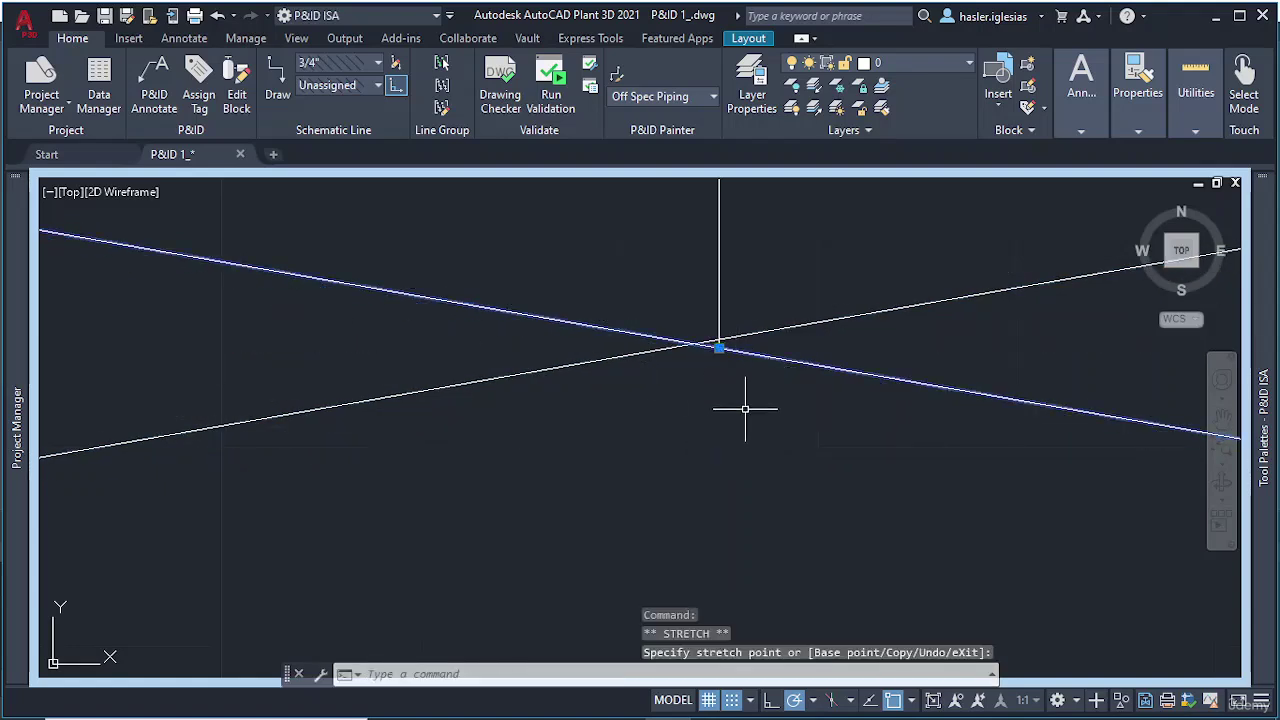
pyautogui.click(661, 349)
pyautogui.press('Escape')
pyautogui.click(654, 352)
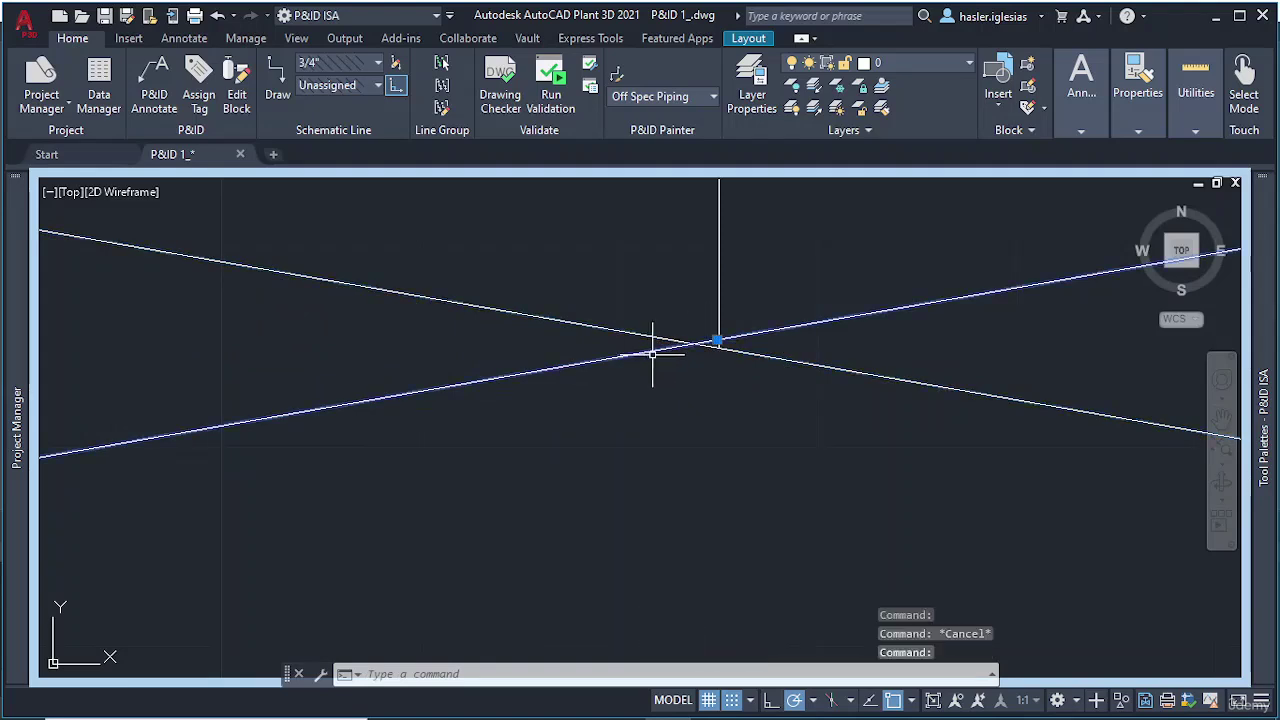
pyautogui.click(716, 341)
pyautogui.press('Escape')
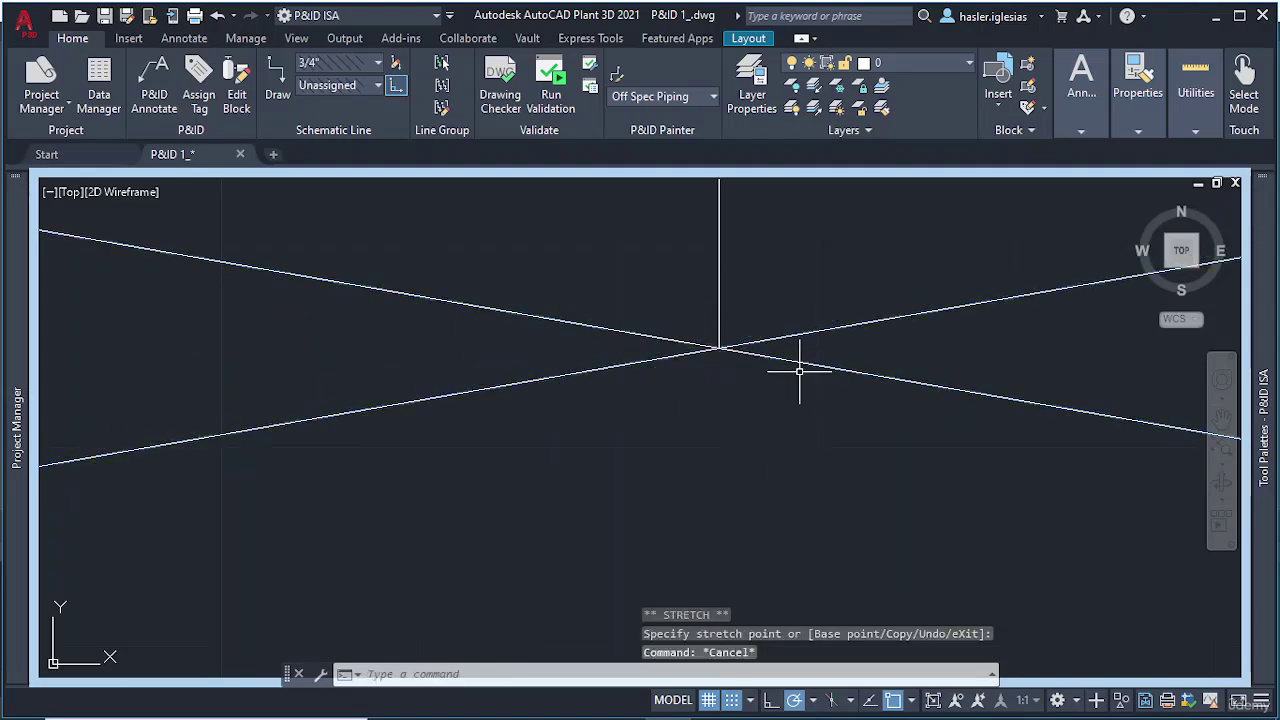
# Step: Draw a start-center-end semicircular arc joining the crossed lines' right ends, centered midway between those ends
pyautogui.scroll(-3, 827, 372)
pyautogui.moveTo(846, 409); pyautogui.dragTo(524, 438, button='middle')
pyautogui.scroll(-2, 525, 434)
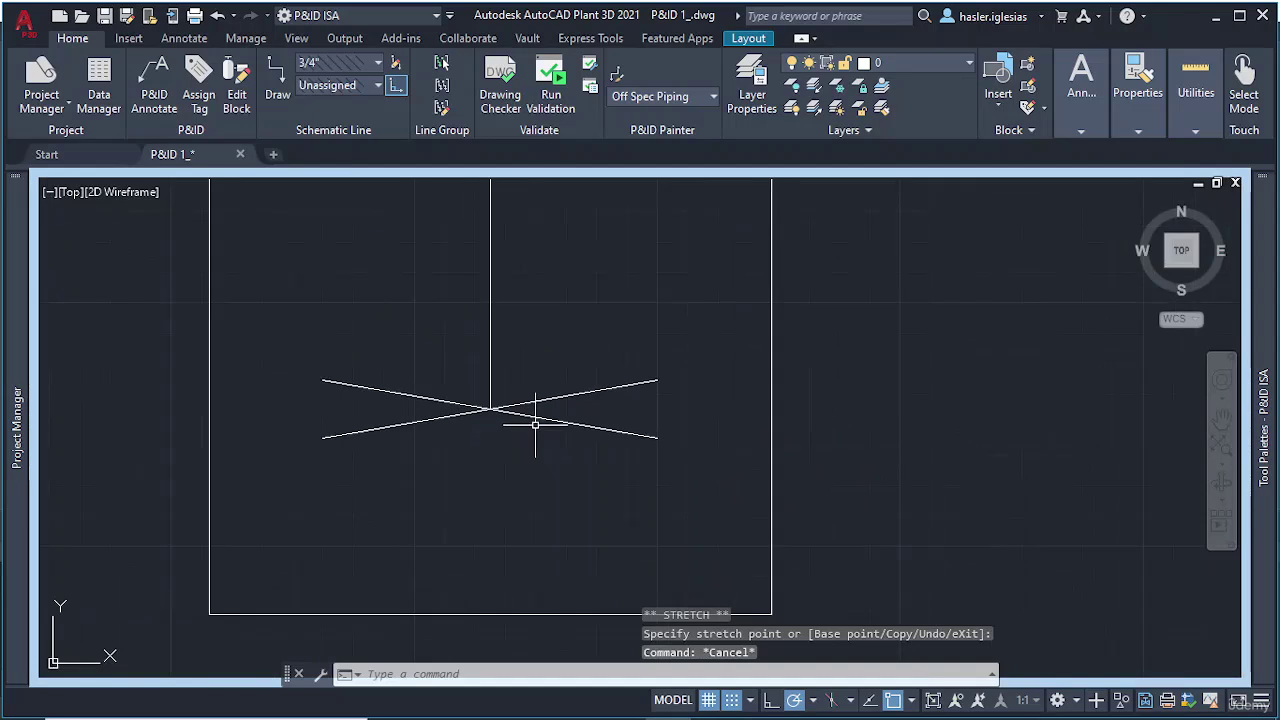
pyautogui.scroll(-2, 540, 427)
pyautogui.scroll(3, 563, 399)
pyautogui.scroll(-1, 651, 374)
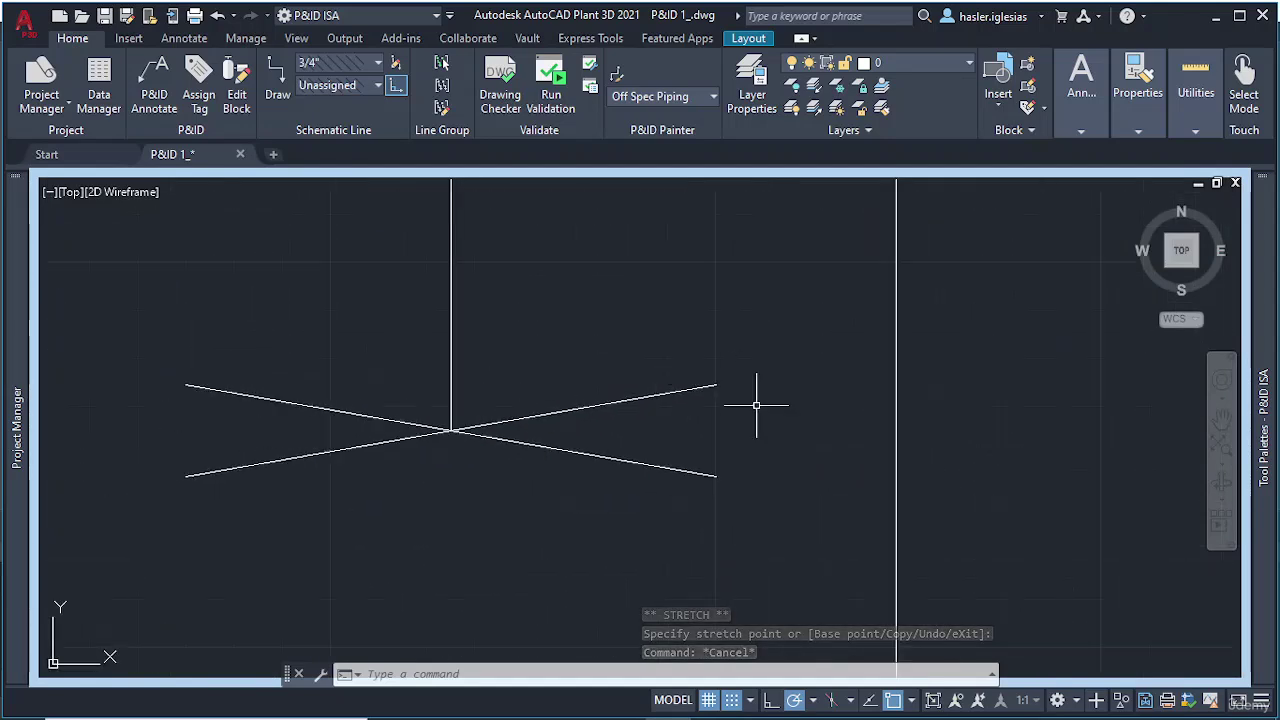
pyautogui.write('ARC')
pyautogui.press('Return')
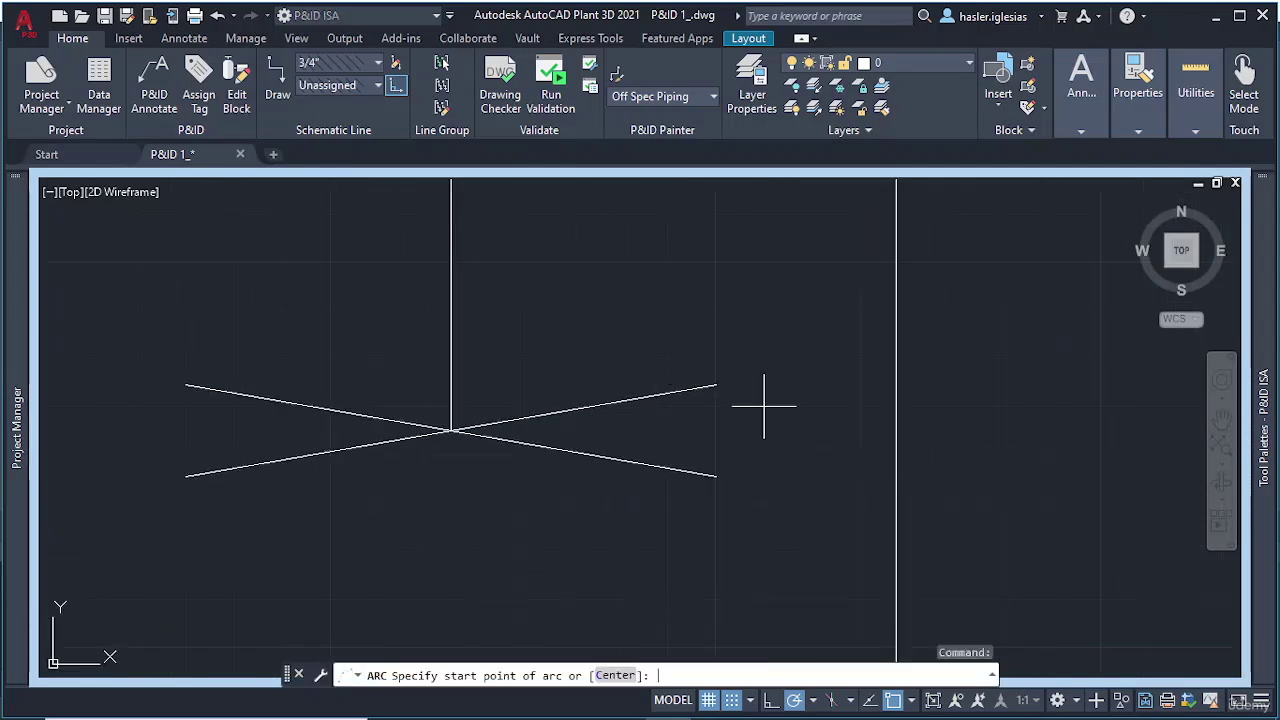
pyautogui.click(715, 385)
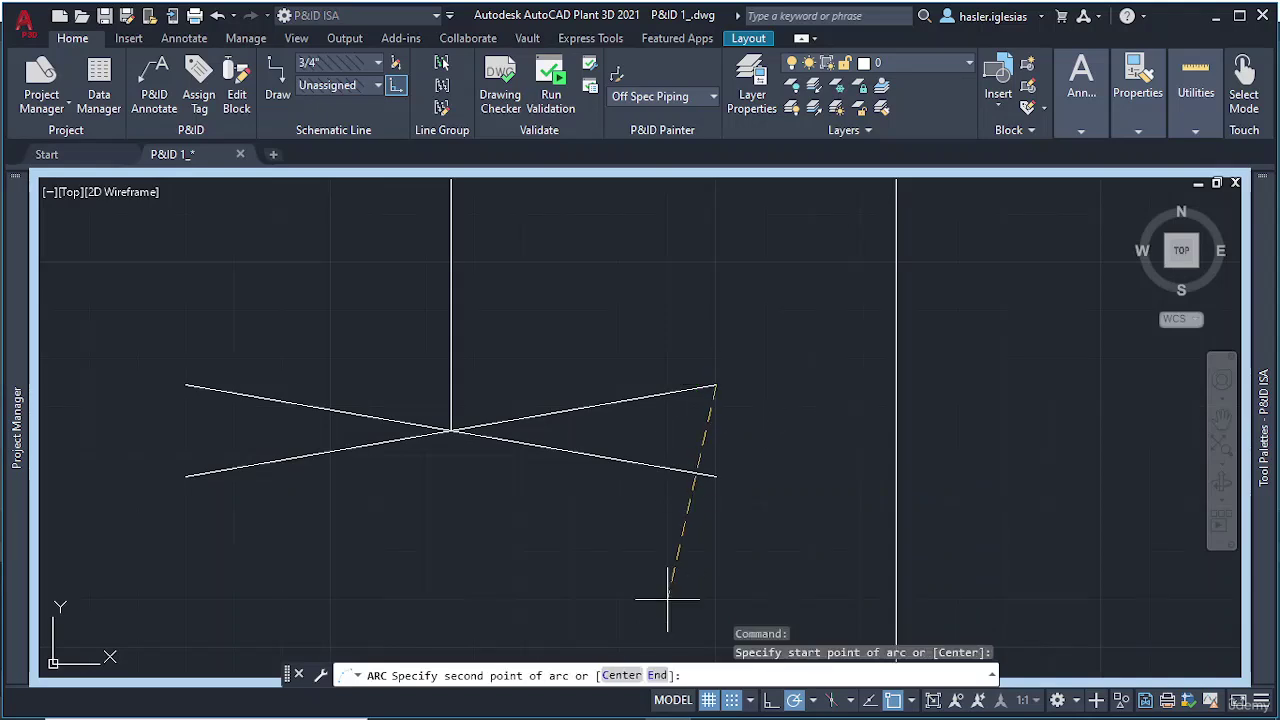
pyautogui.write('C')
pyautogui.press('Return')
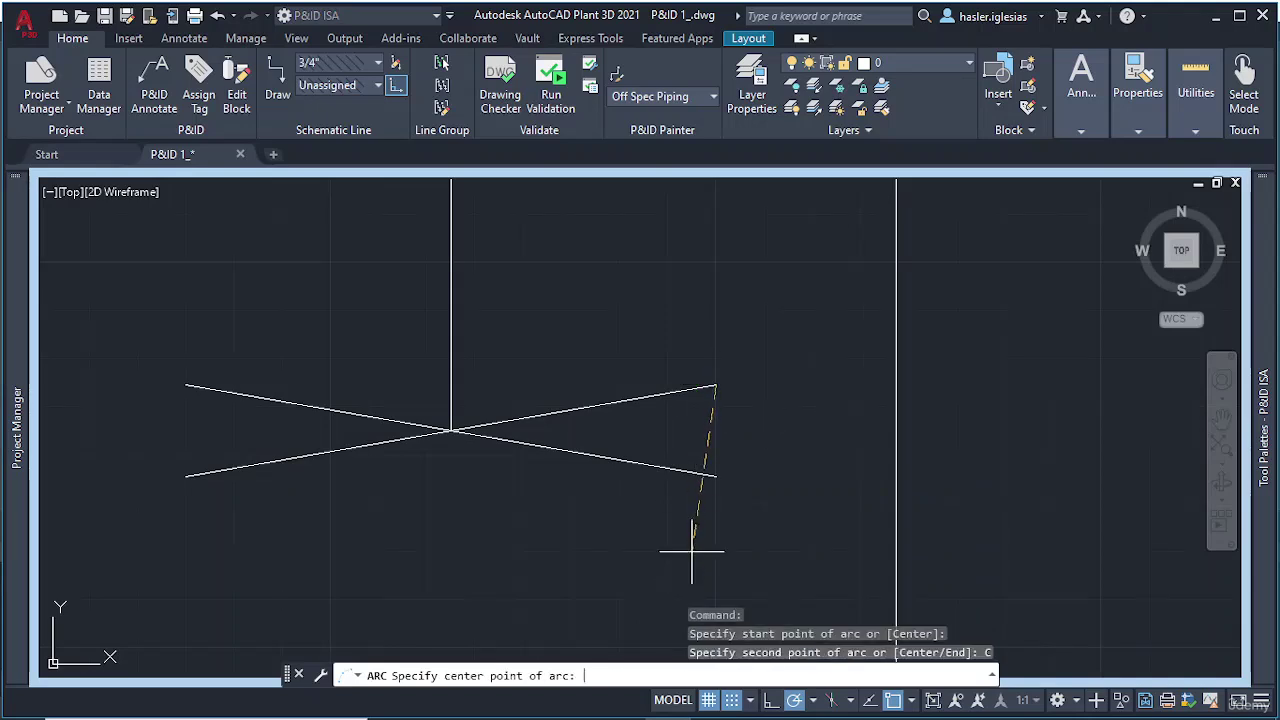
pyautogui.click(715, 430)
pyautogui.click(718, 478)
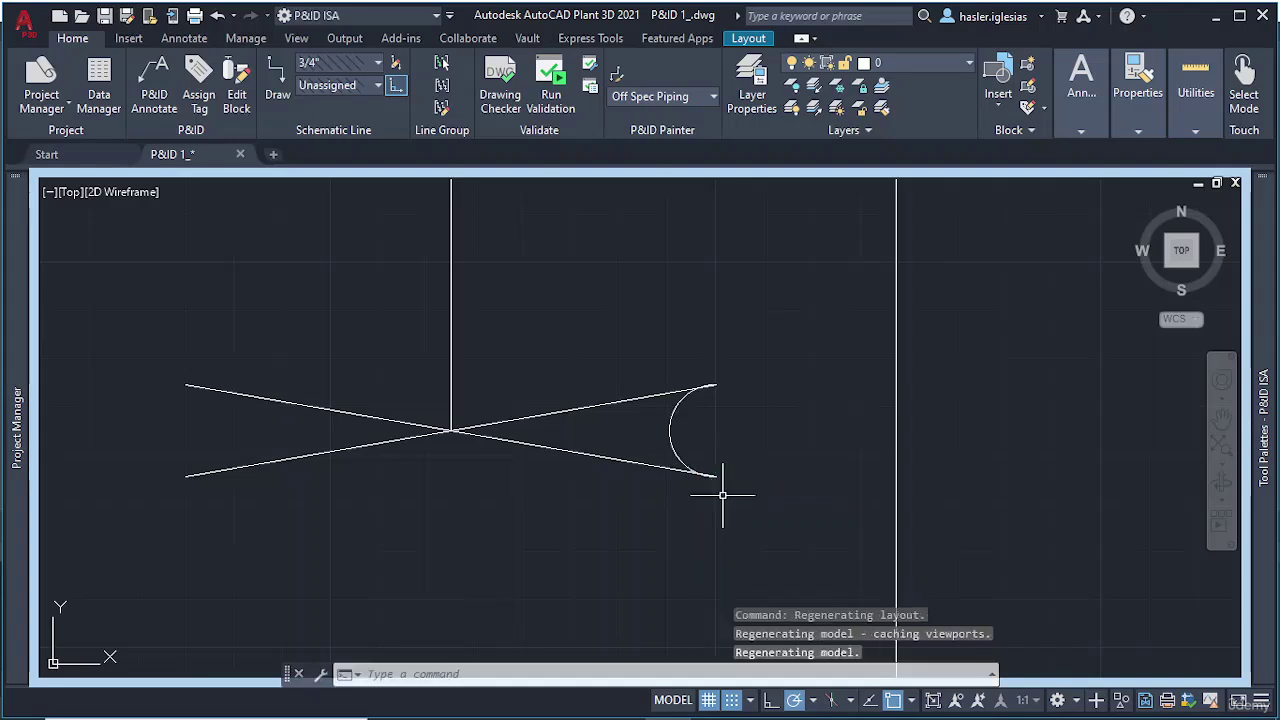
pyautogui.press('Escape')
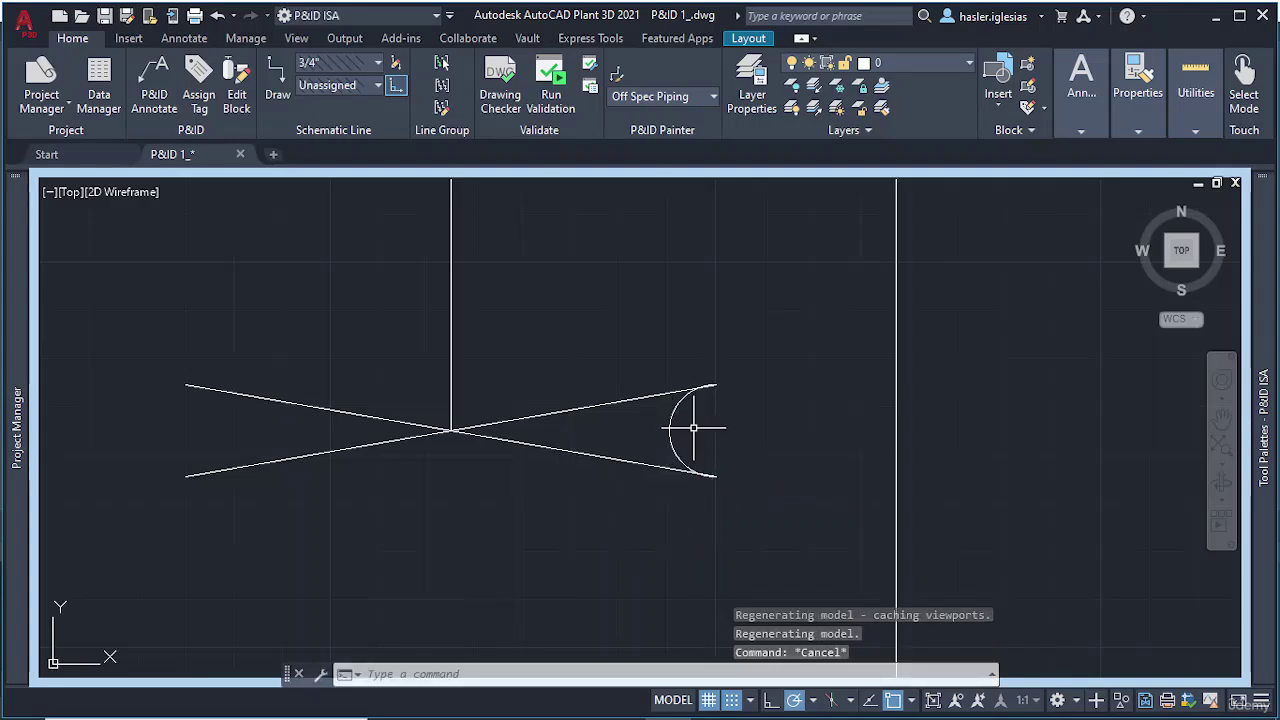
# Step: Mirror the arc outward about the vertical axis through its endpoints, erasing the source arc
pyautogui.click(669, 419)
pyautogui.write('mi')
pyautogui.press('Return')
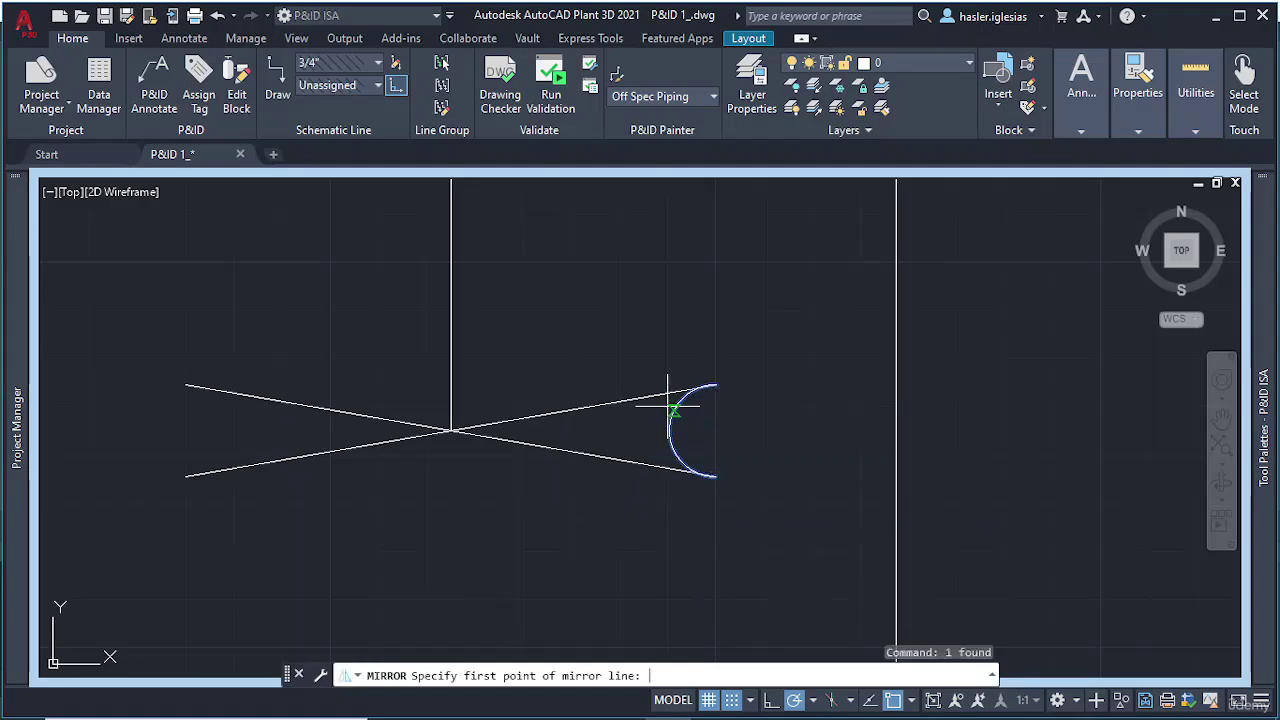
pyautogui.click(715, 333)
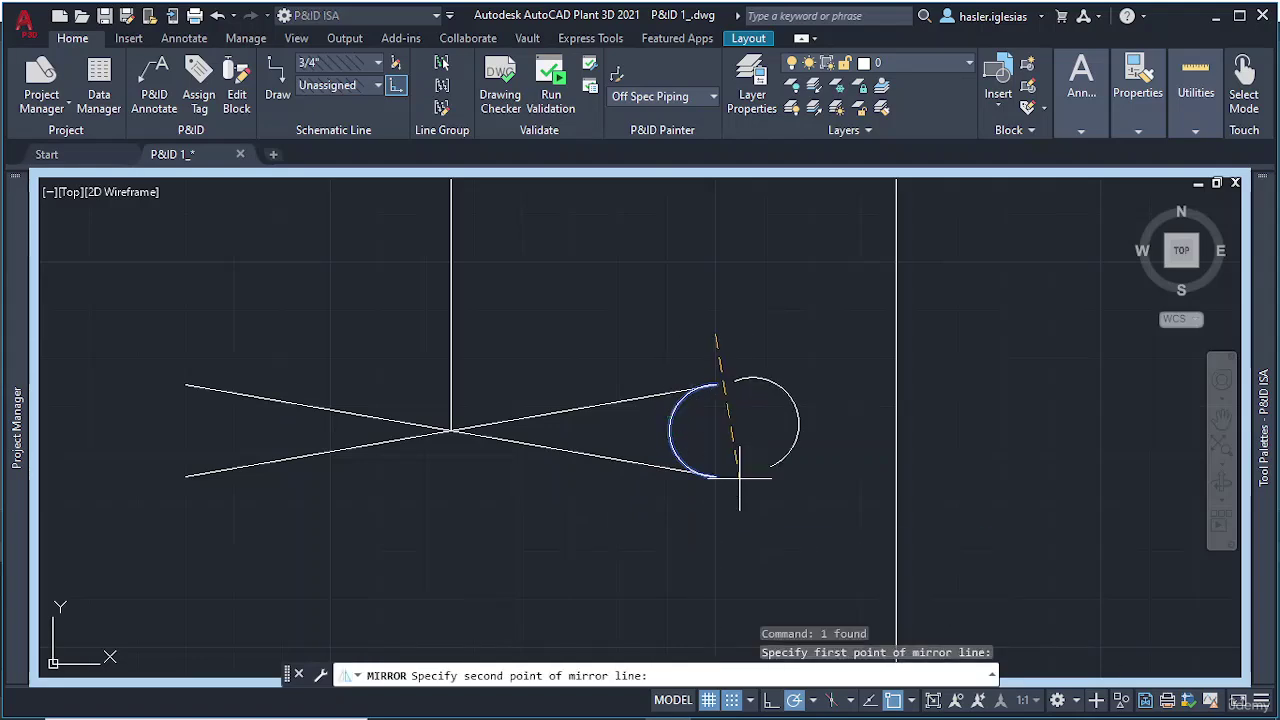
pyautogui.click(715, 550)
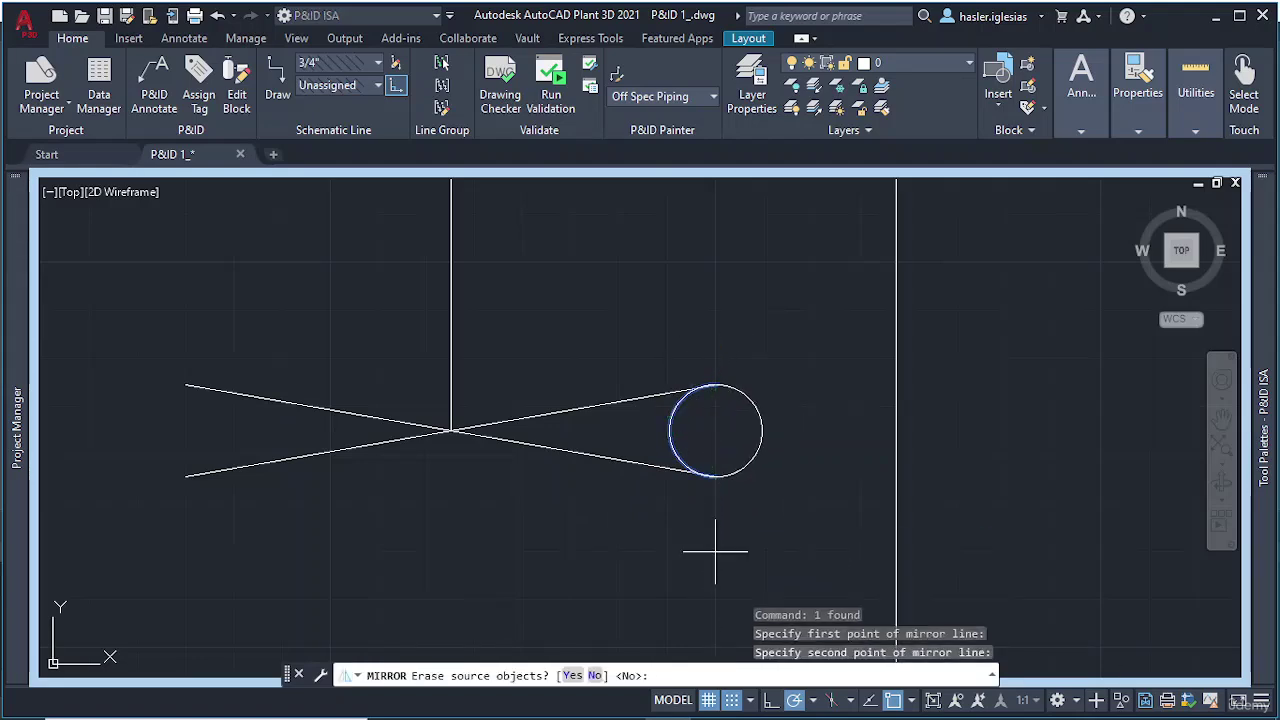
pyautogui.write('Y')
pyautogui.press('Return')
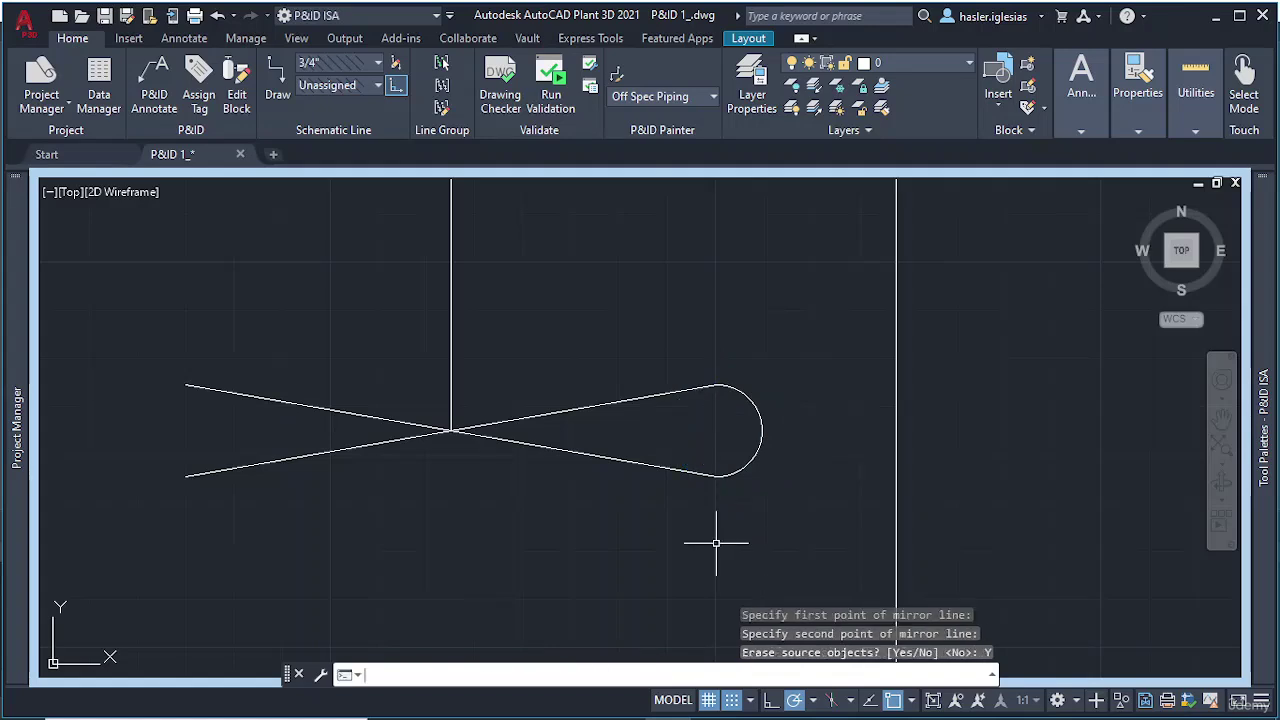
# Step: Mirror the right-hand end arc about the vertical shaft line to close the left blade, keeping the original
pyautogui.click(749, 398)
pyautogui.write('MIR')
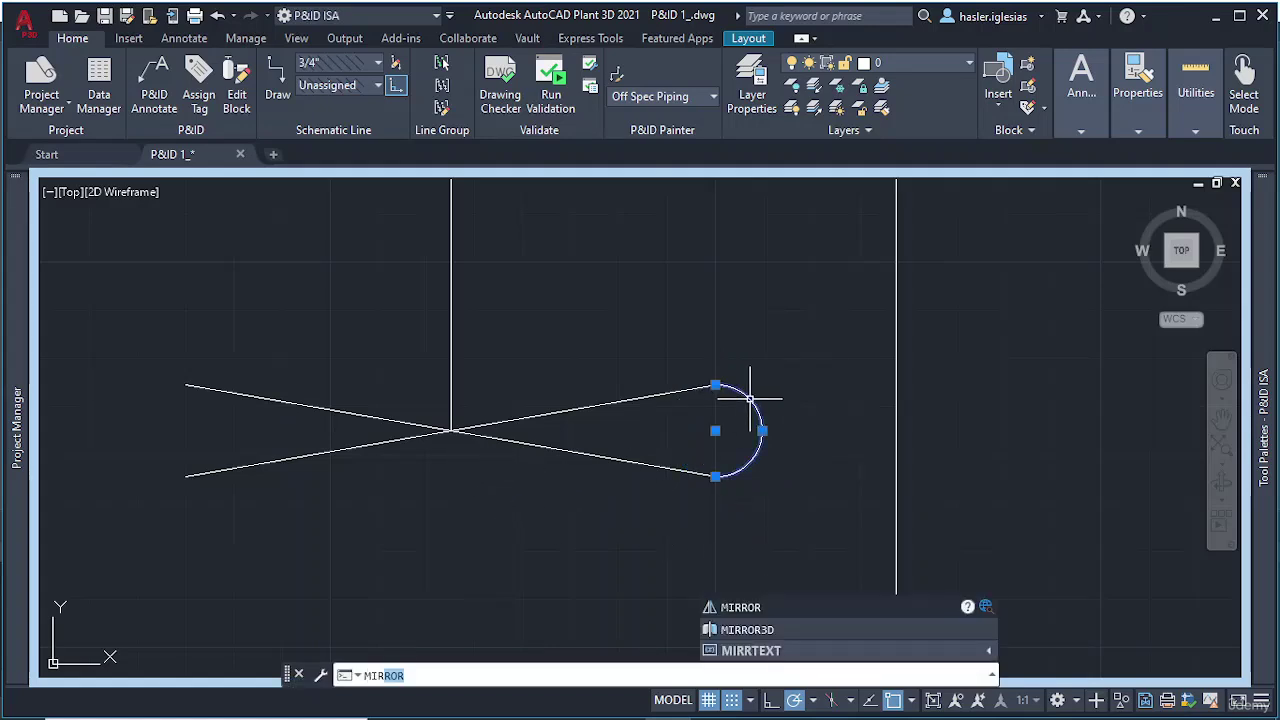
pyautogui.press('Return')
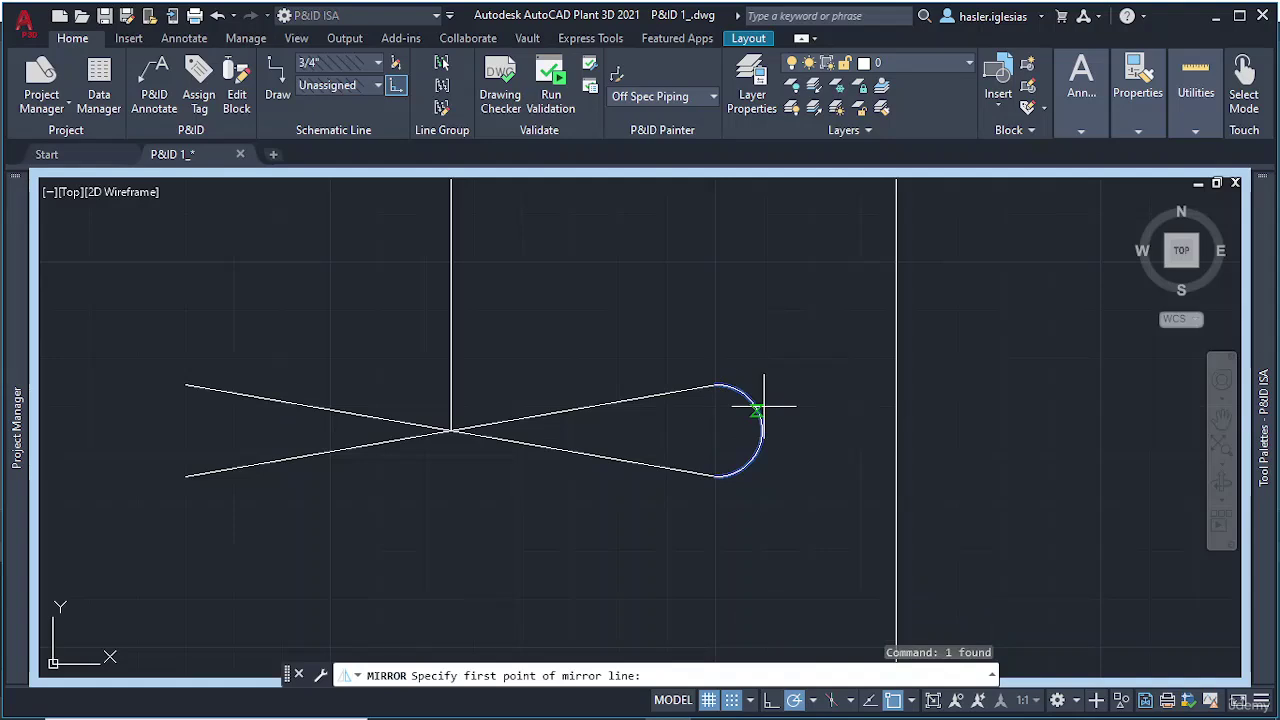
pyautogui.click(451, 309)
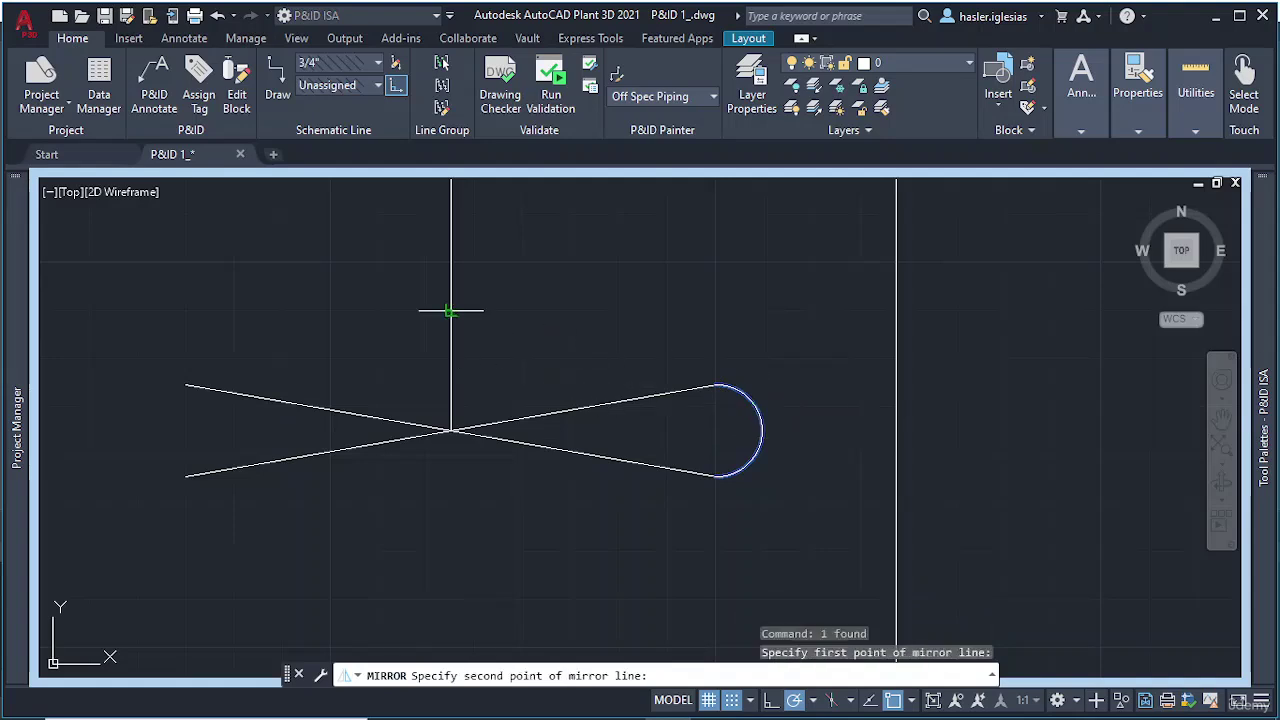
pyautogui.click(451, 551)
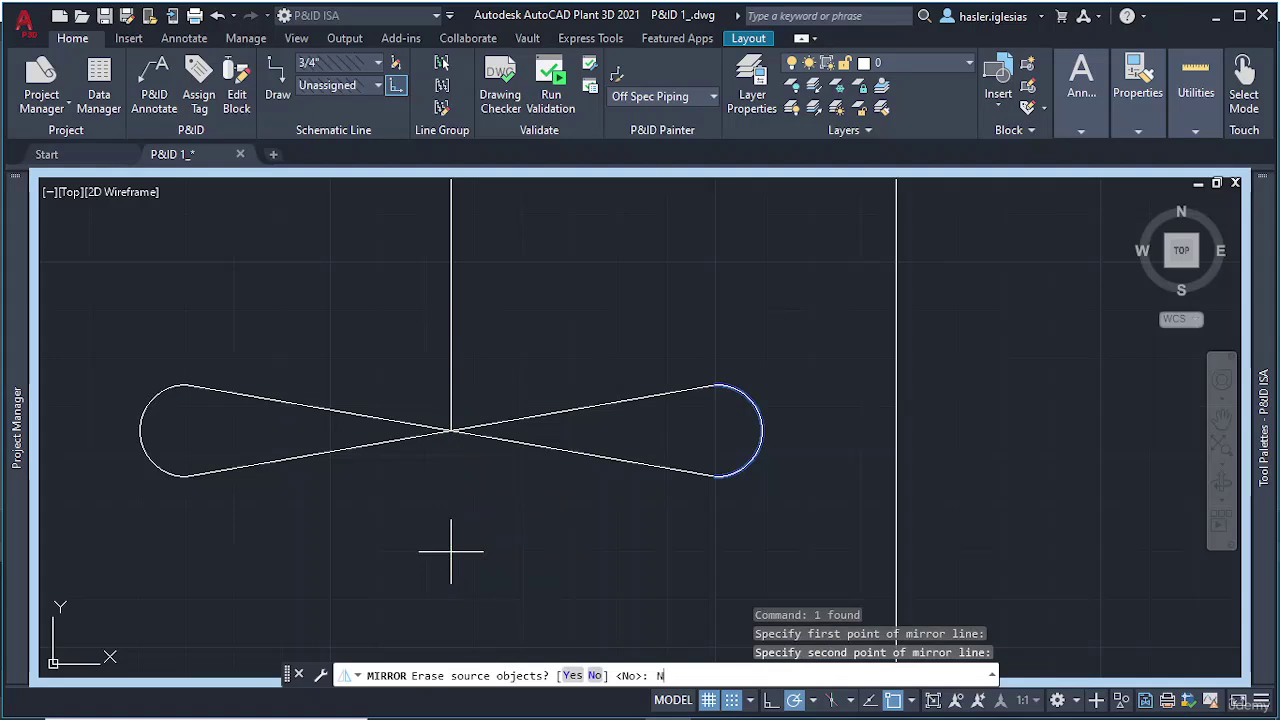
pyautogui.write('N')
pyautogui.press('Return')
pyautogui.scroll(-3, 620, 470)
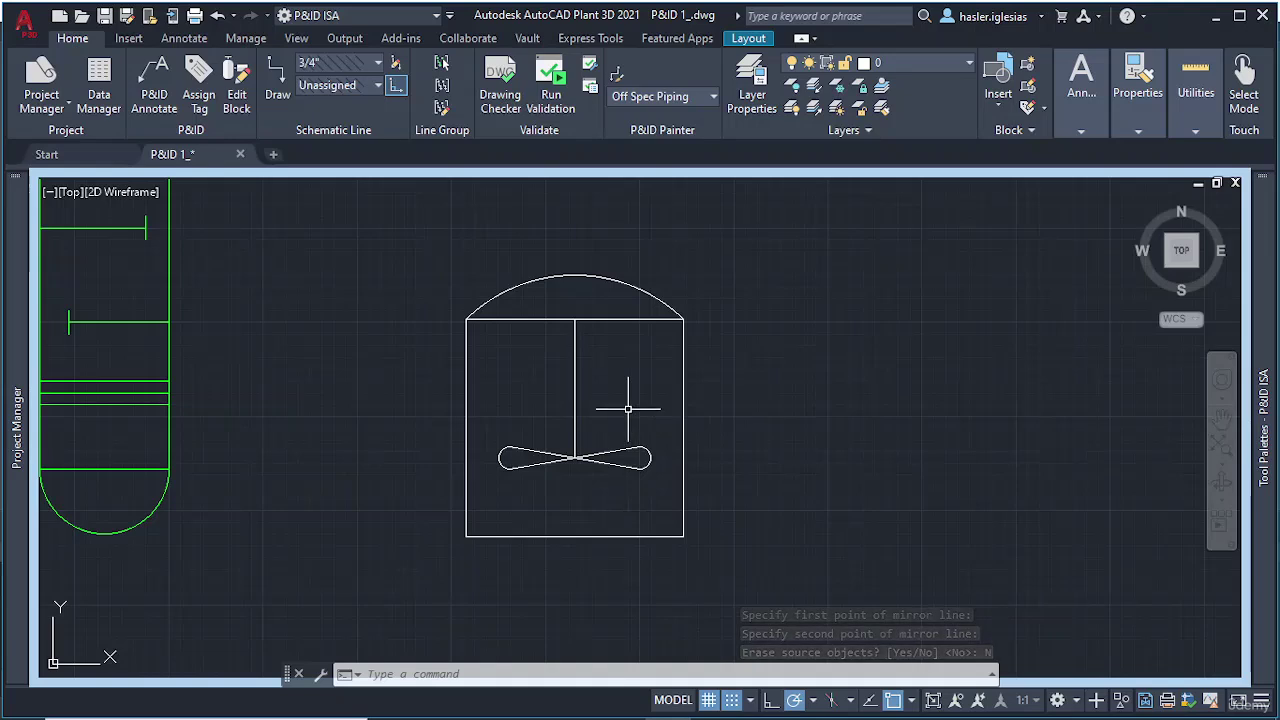
# Step: Define all the dome-topped tank and impeller geometry as a block named AGITATED TANK, with its base point at the bottom edge's midpoint
pyautogui.click(410, 213)
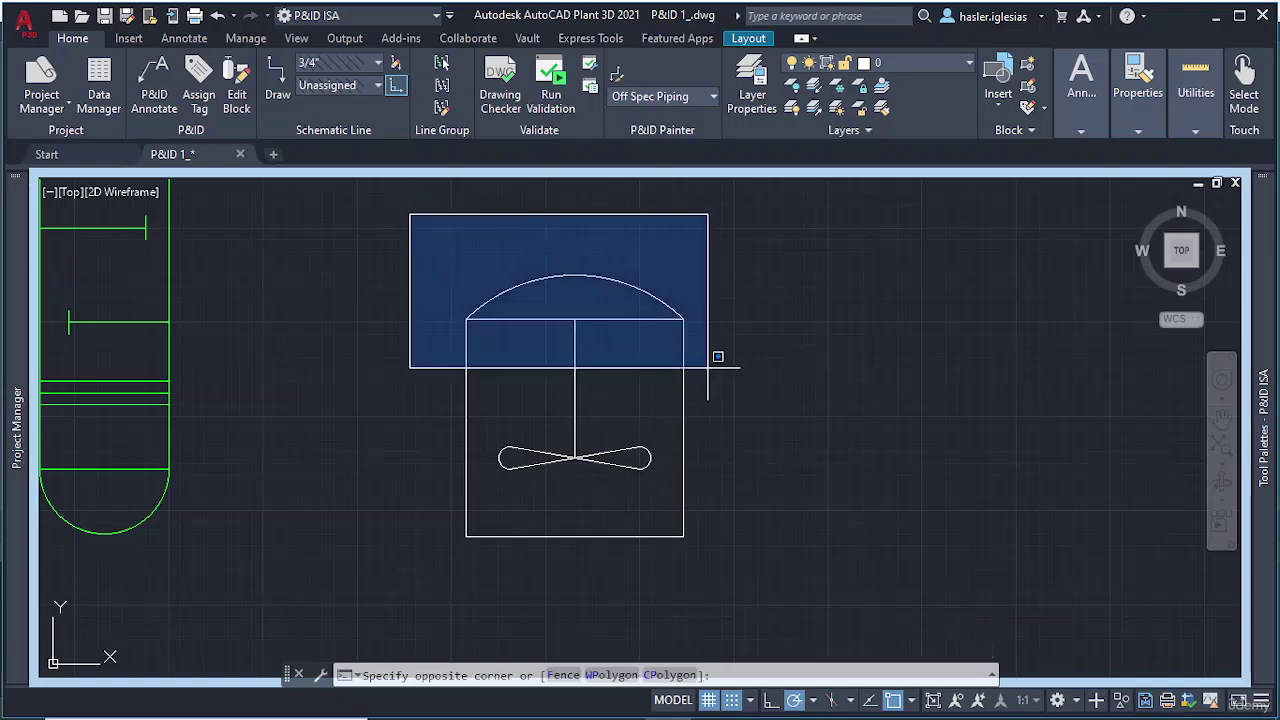
pyautogui.click(762, 582)
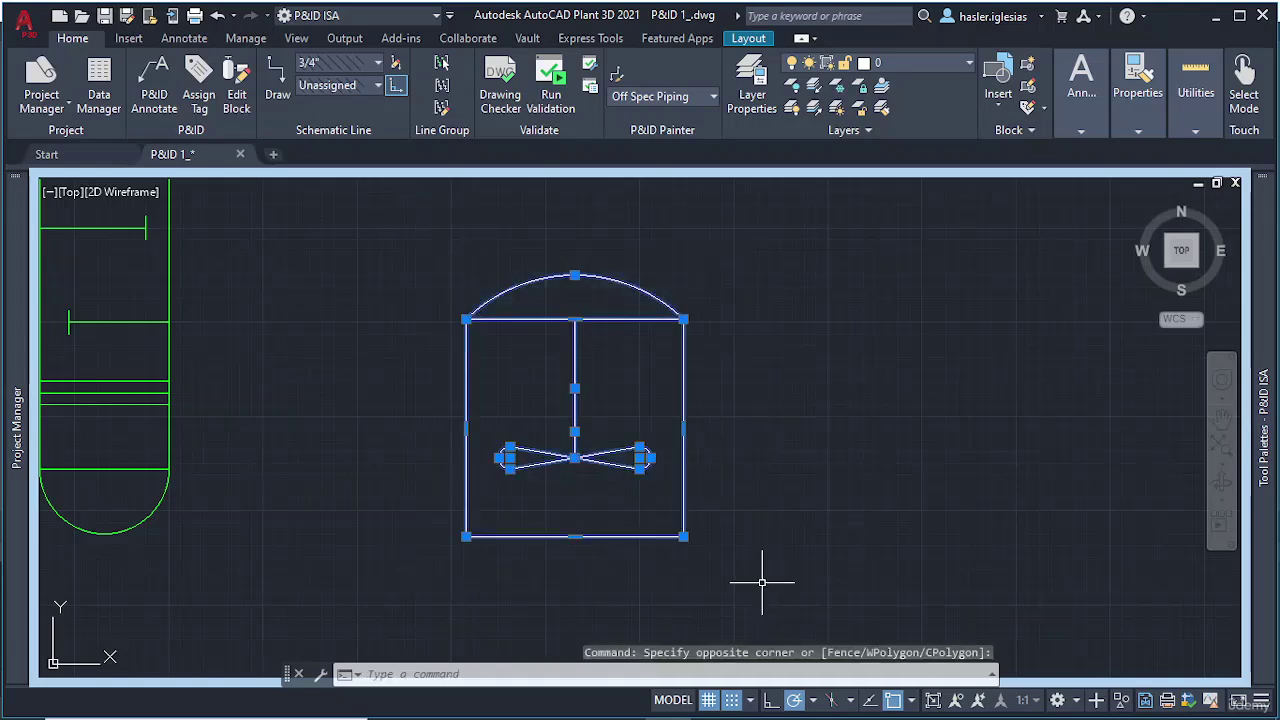
pyautogui.write('BLOCK')
pyautogui.press('Return')
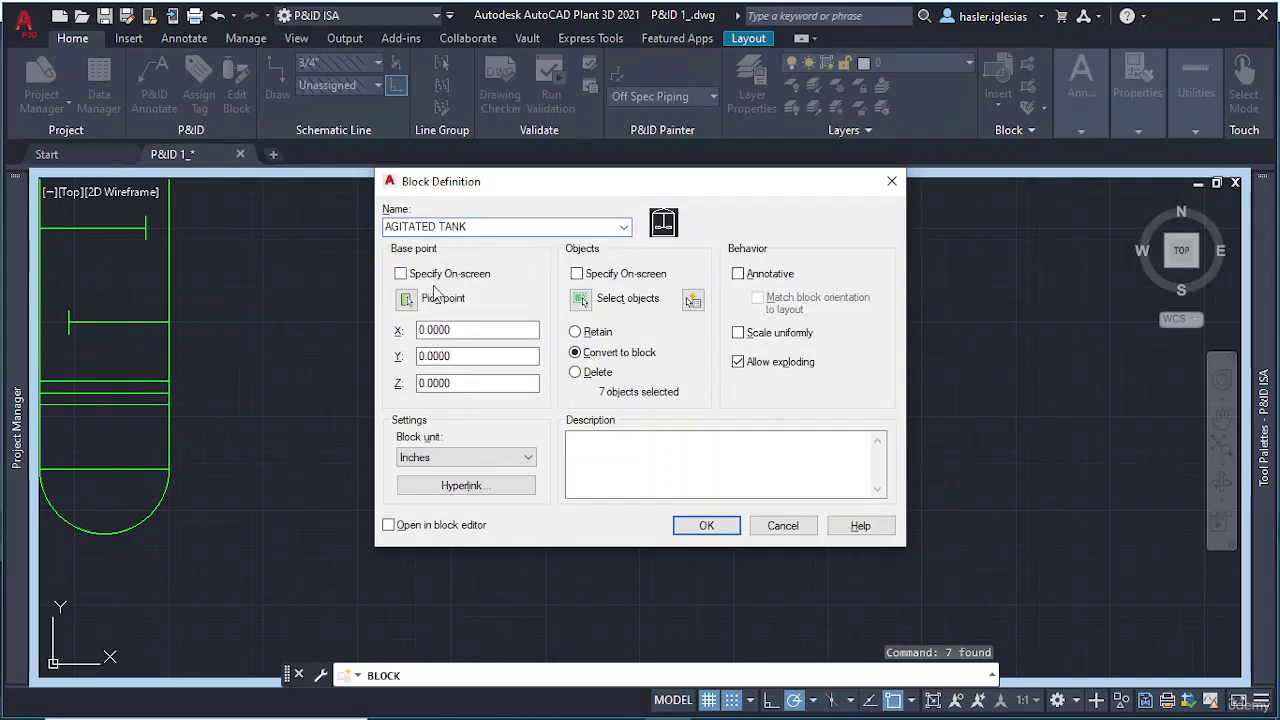
pyautogui.click(406, 298)
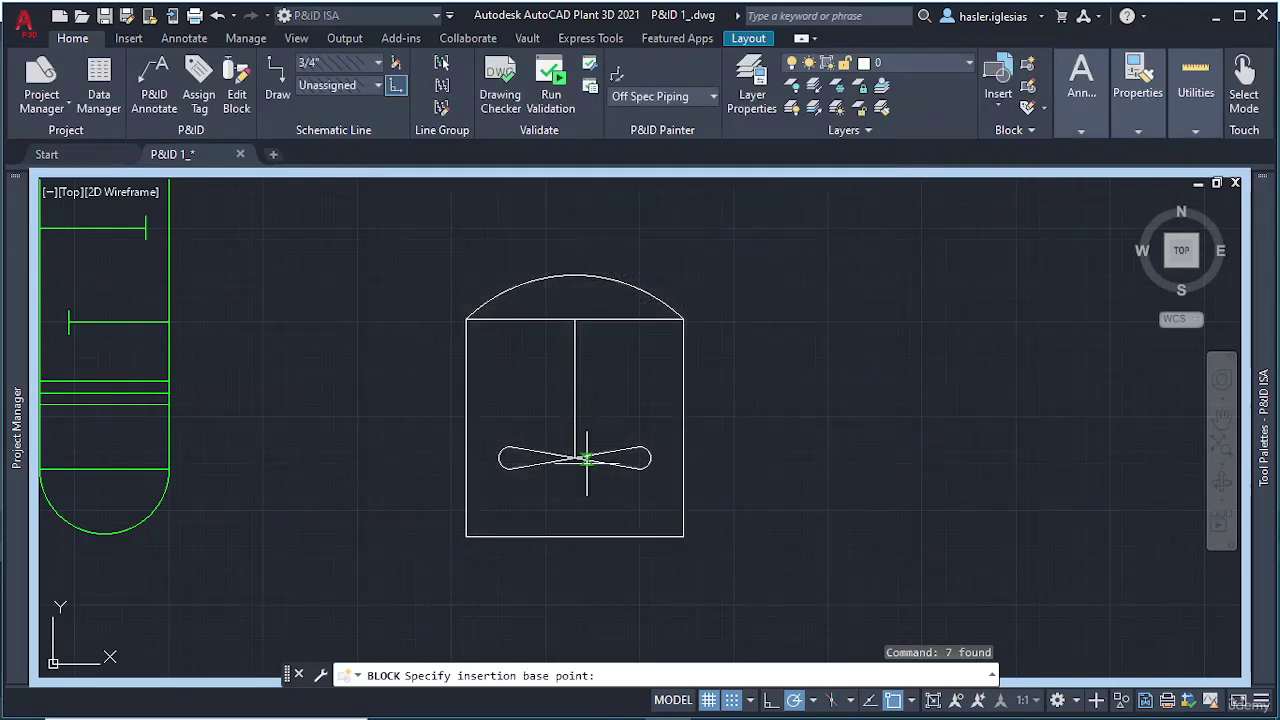
pyautogui.click(572, 533)
pyautogui.click(706, 526)
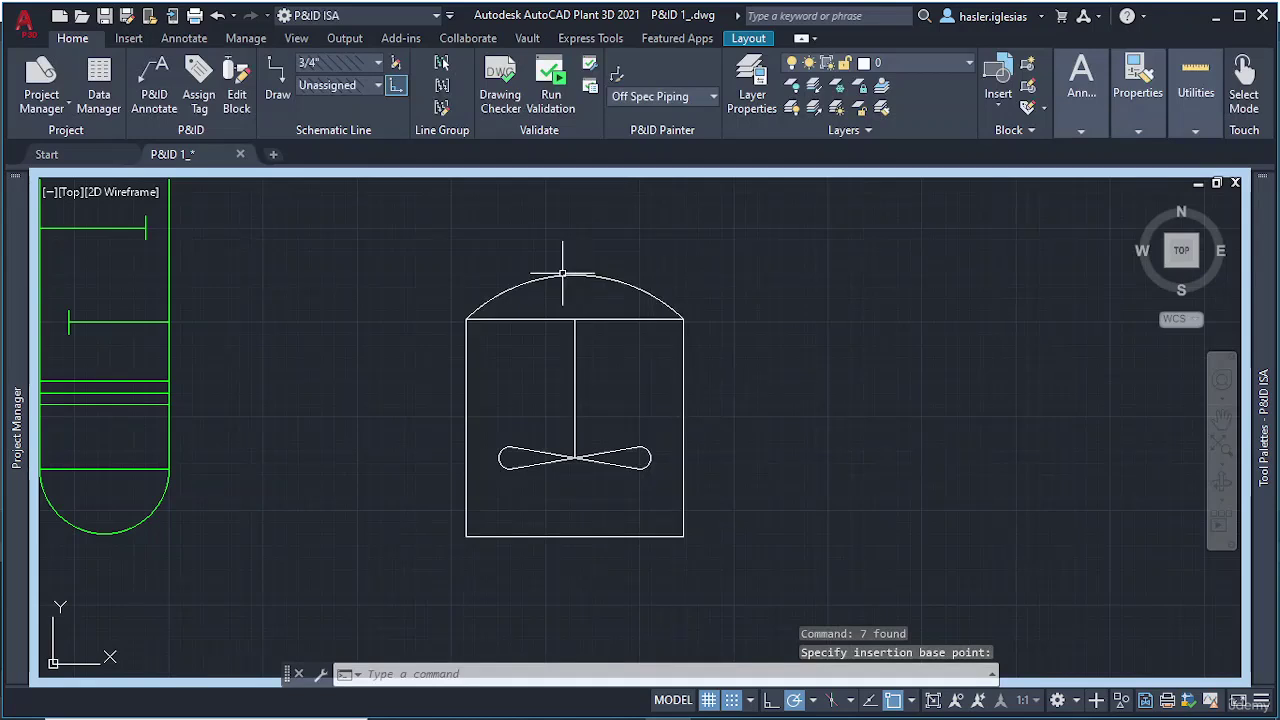
# Step: Convert the agitated tank block to a P&ID object of the class Vessel under Equipment, Tanks
pyautogui.click(525, 287)
pyautogui.rightClick(528, 289)
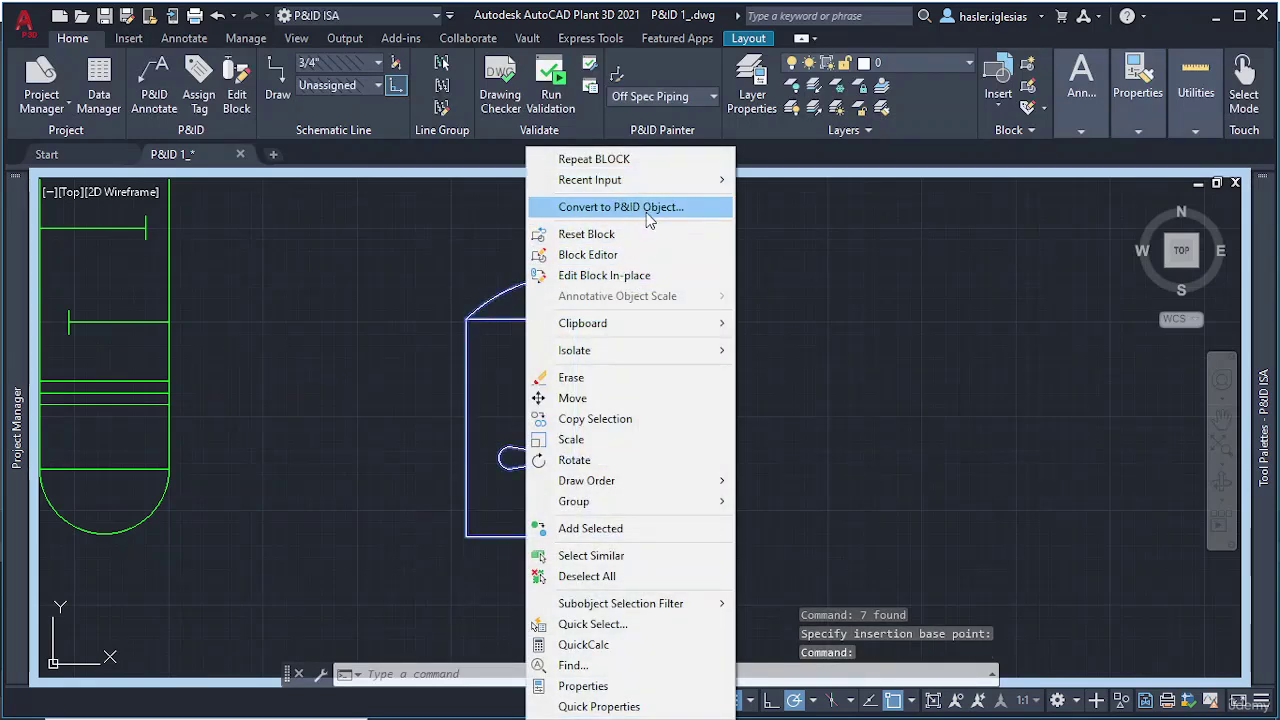
pyautogui.click(646, 208)
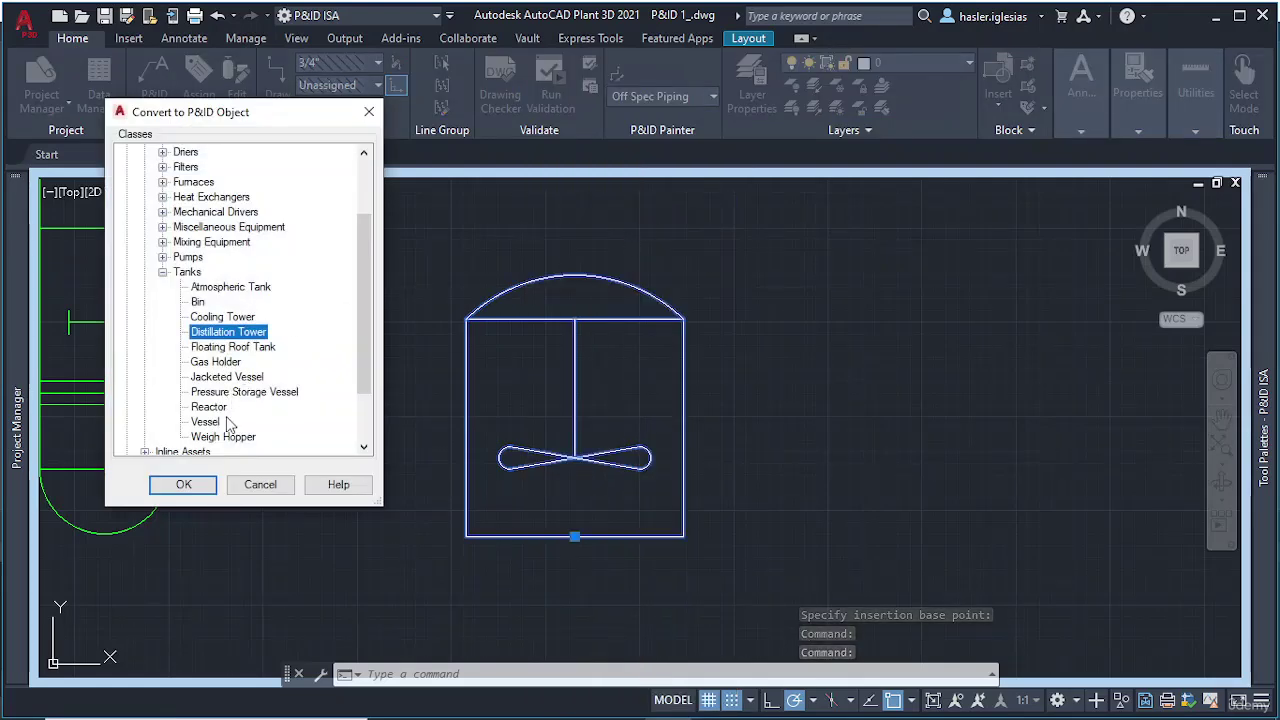
pyautogui.scroll(-1, 228, 424)
pyautogui.click(212, 377)
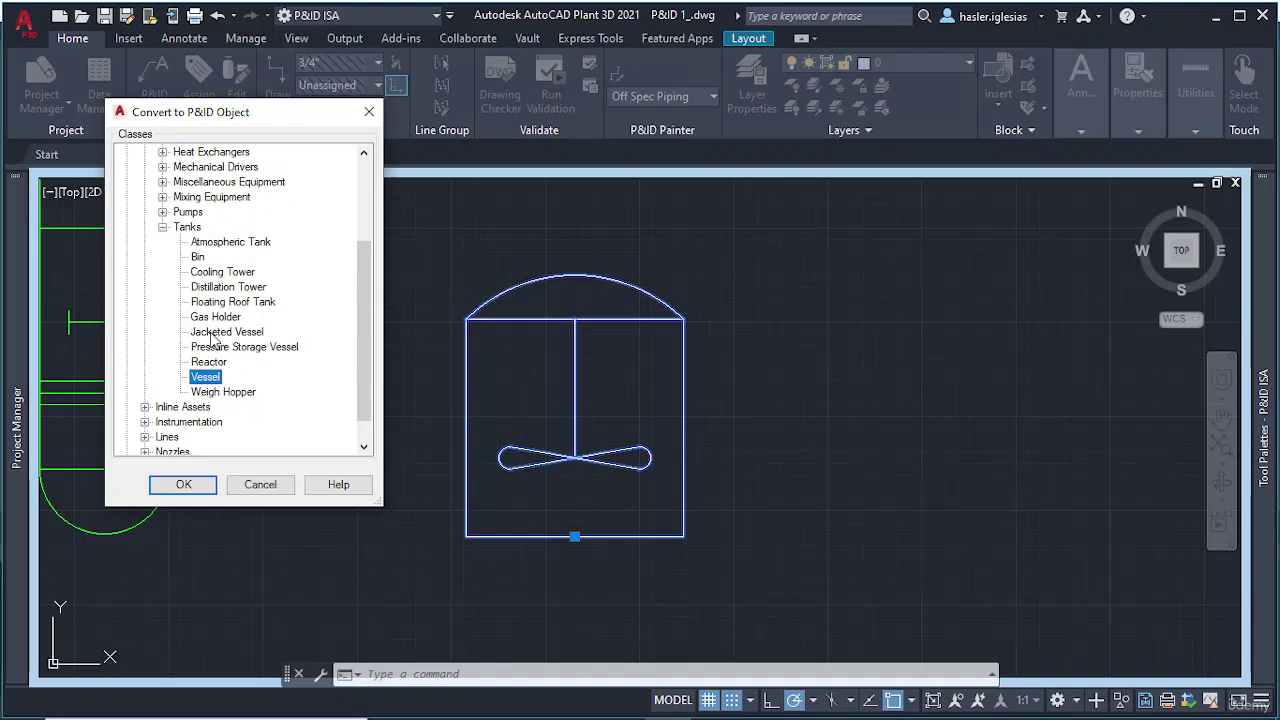
pyautogui.scroll(-1, 214, 345)
pyautogui.scroll(1, 220, 342)
pyautogui.scroll(3, 226, 340)
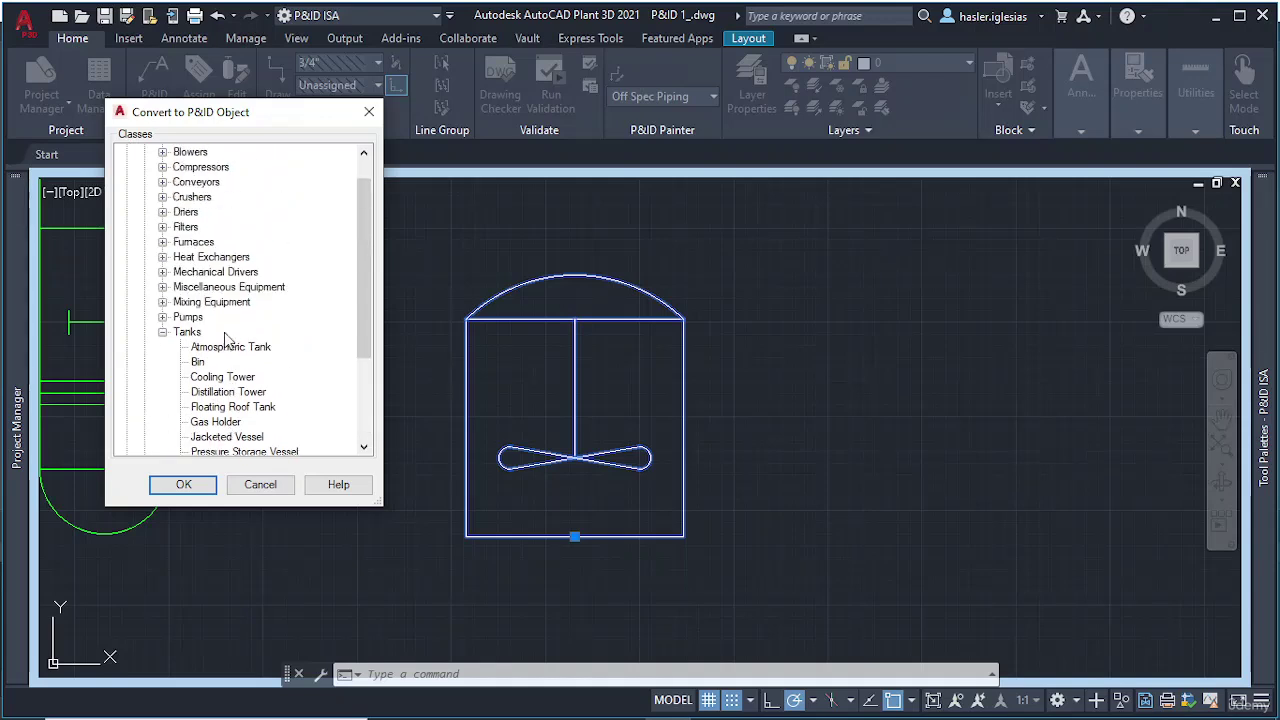
pyautogui.scroll(-2, 228, 340)
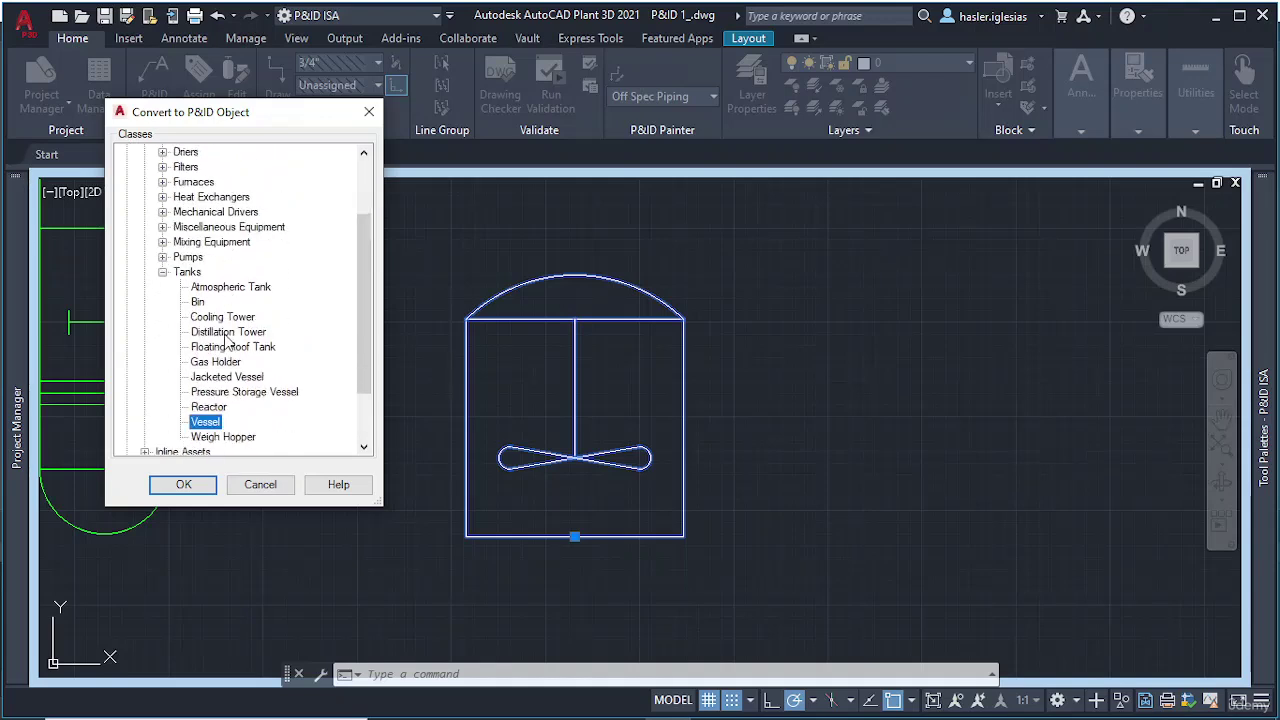
pyautogui.scroll(1, 228, 342)
pyautogui.scroll(1, 228, 342)
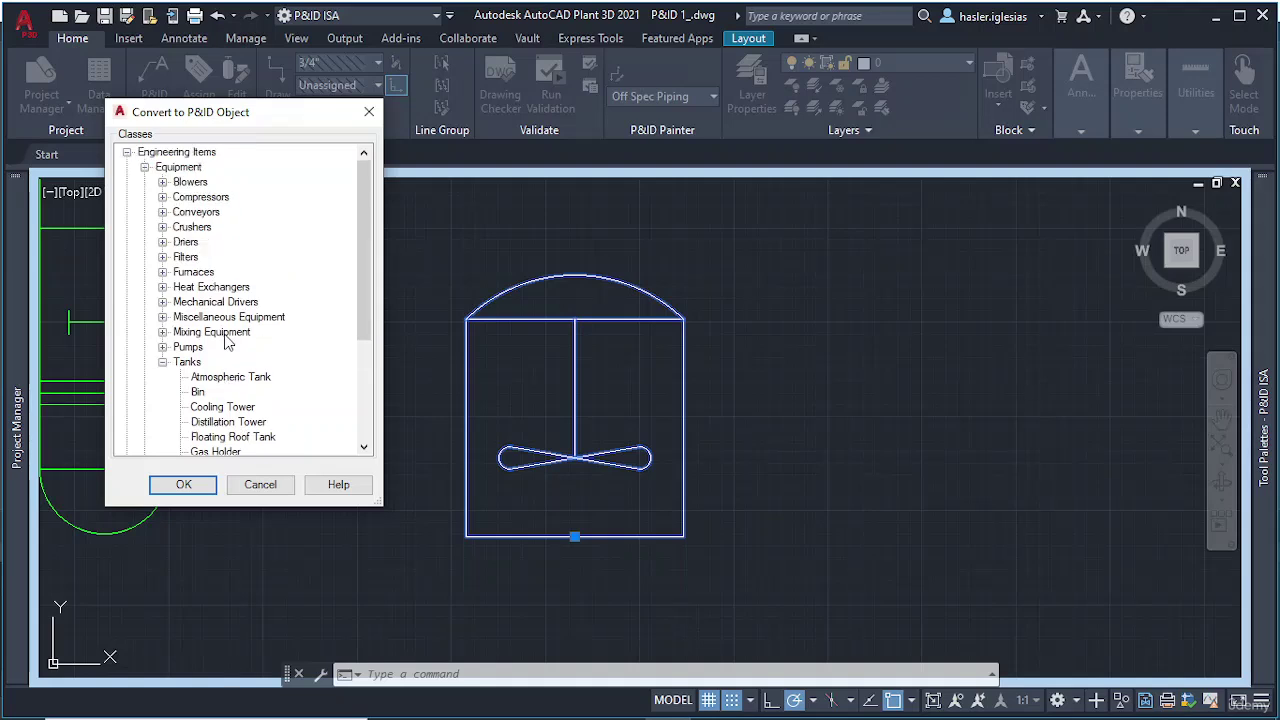
pyautogui.scroll(-2, 228, 342)
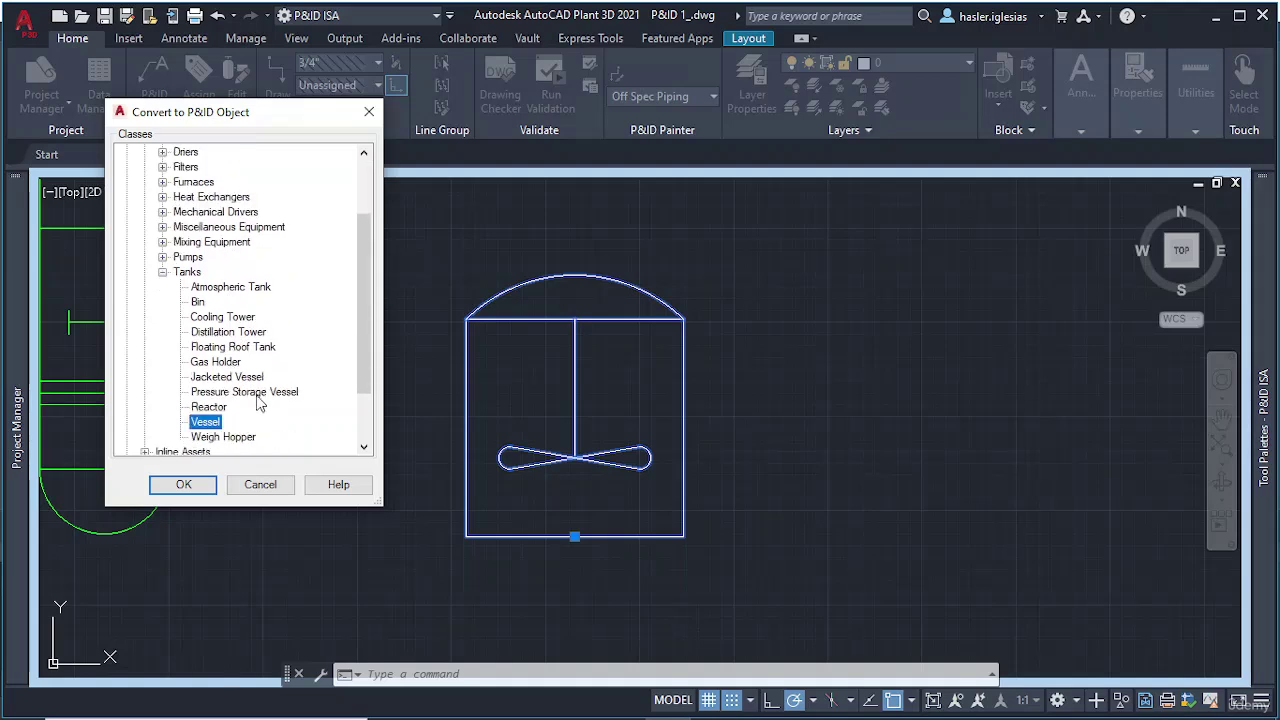
pyautogui.click(199, 490)
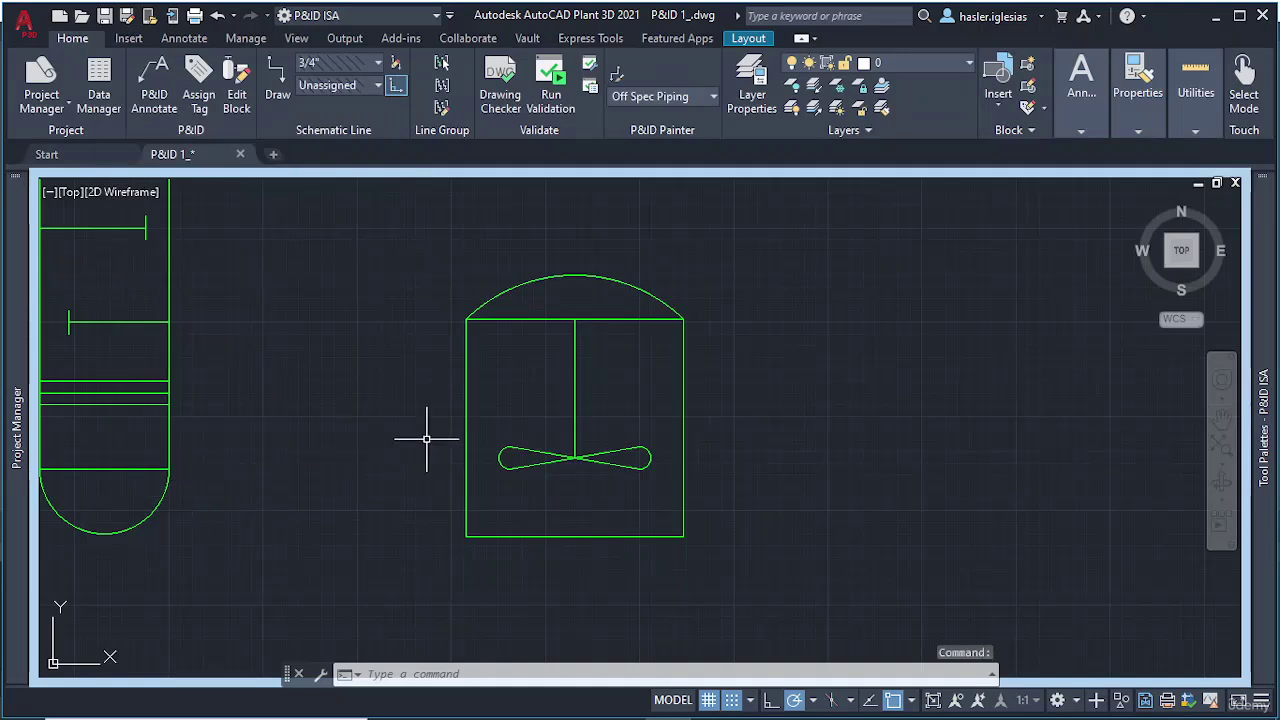
pyautogui.scroll(-2, 574, 396)
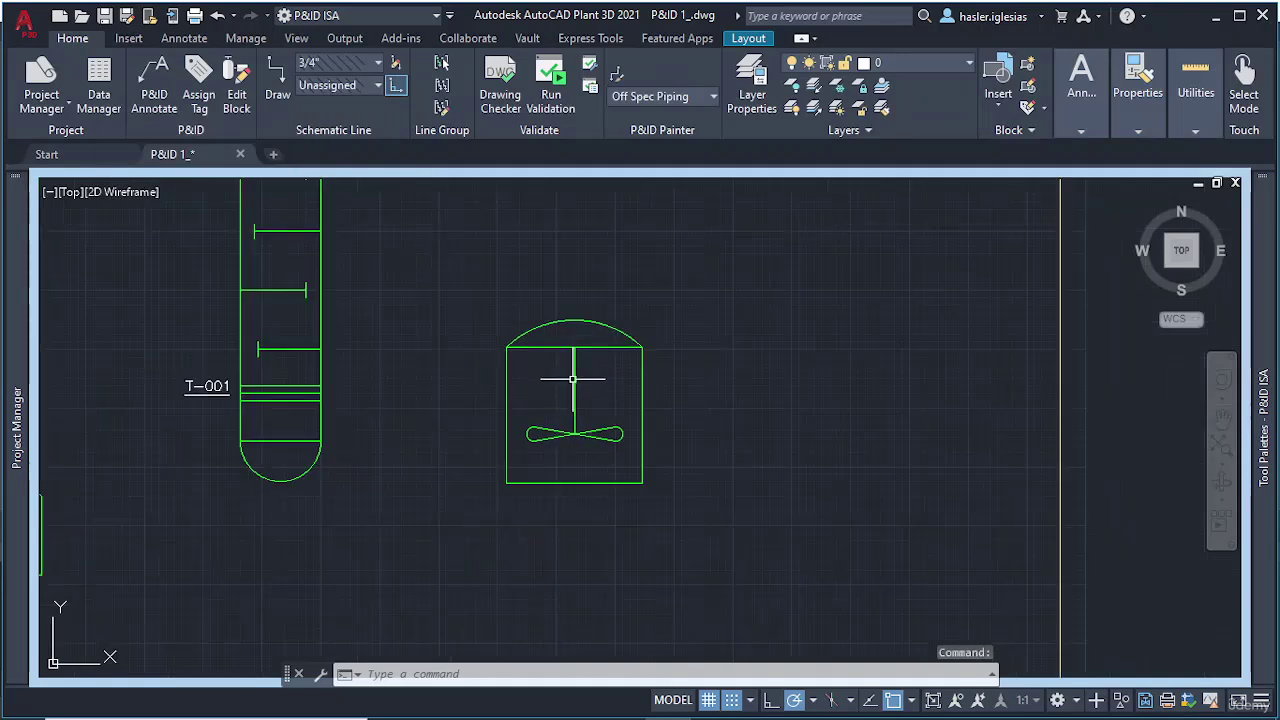
pyautogui.click(573, 379)
pyautogui.rightClick(573, 379)
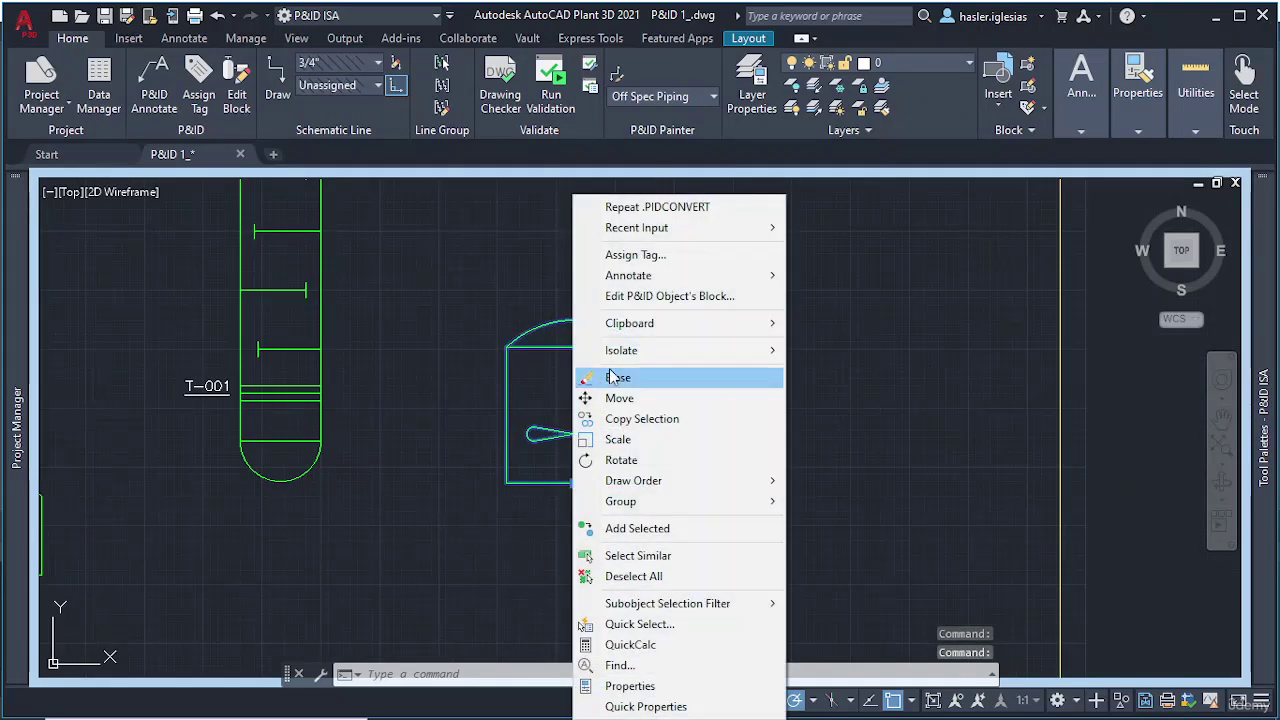
pyautogui.click(490, 296)
pyautogui.press('Escape')
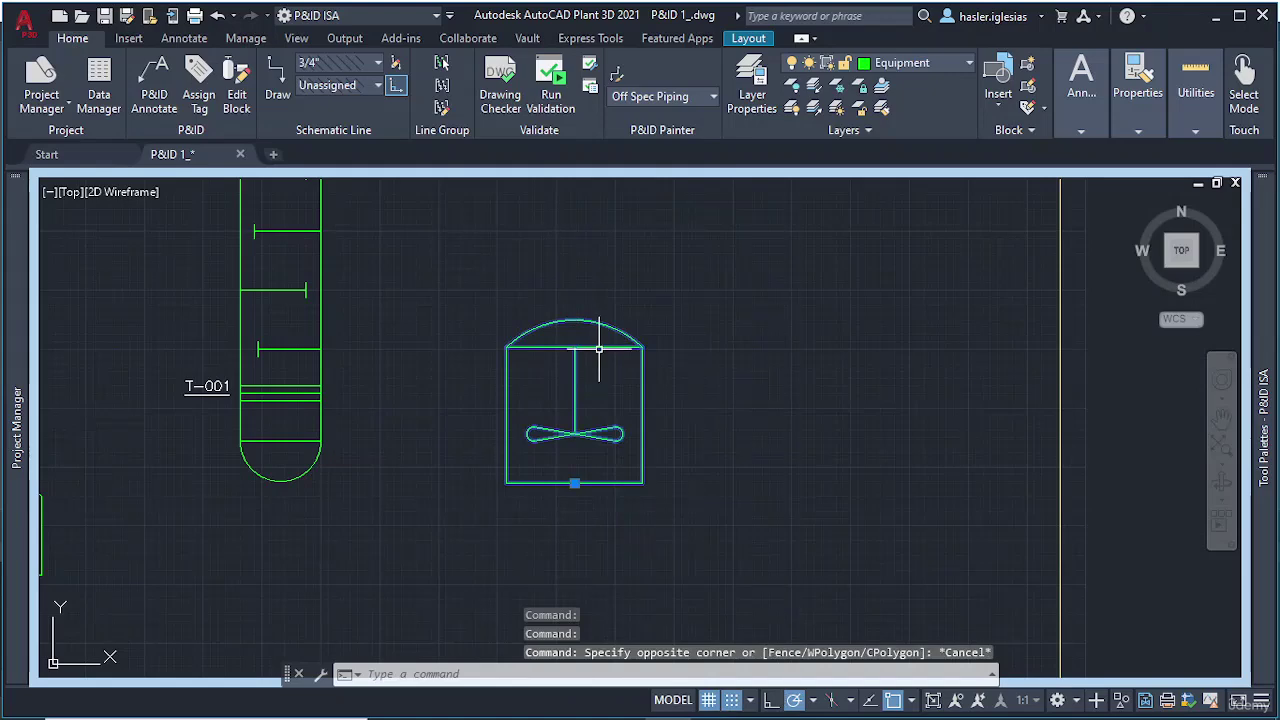
pyautogui.press('Escape')
# Step: Assign the agitated tank the tag TK-003 using the next available number, and place its Equipment Tag annotation centred just below the tank
pyautogui.click(599, 349)
pyautogui.rightClick(599, 349)
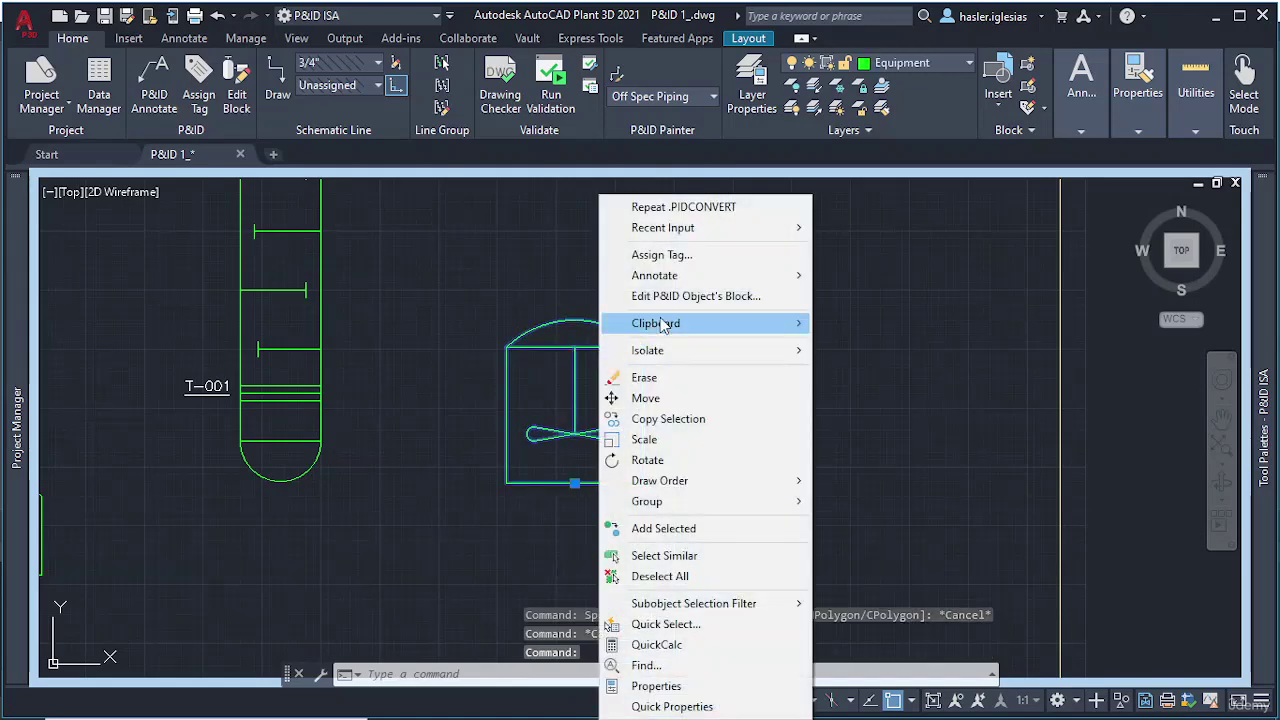
pyautogui.click(687, 256)
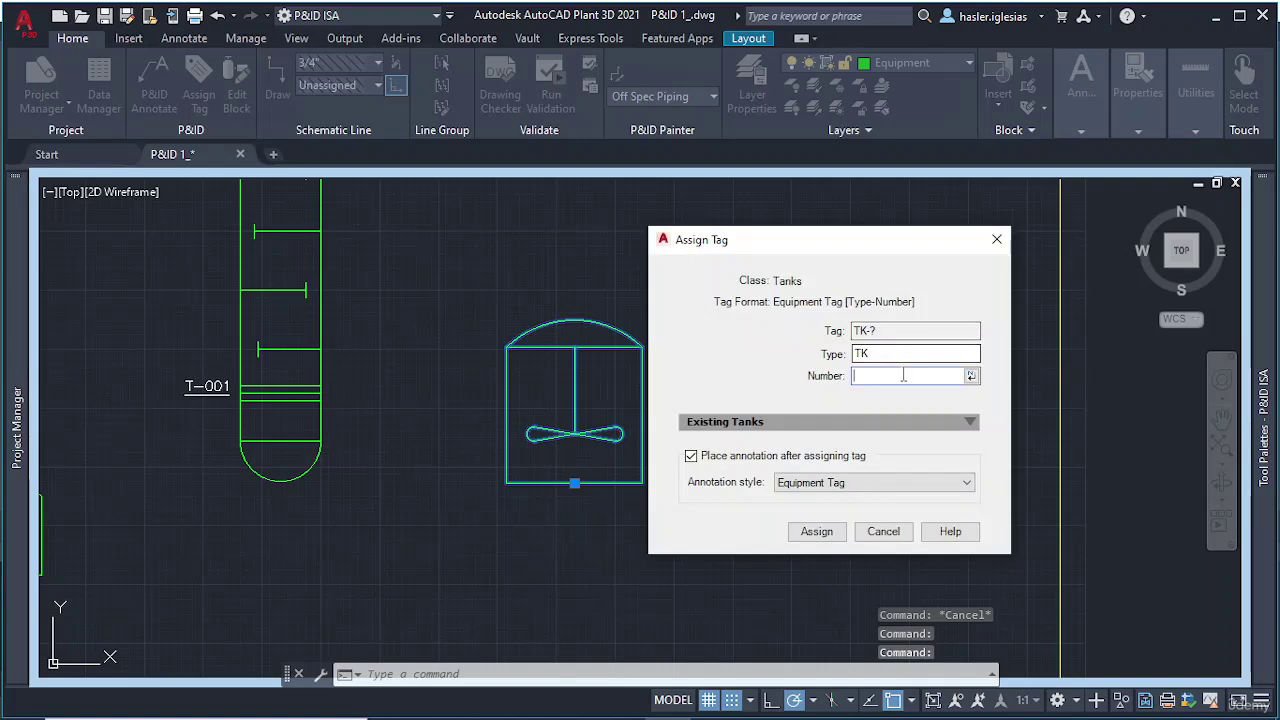
pyautogui.click(970, 375)
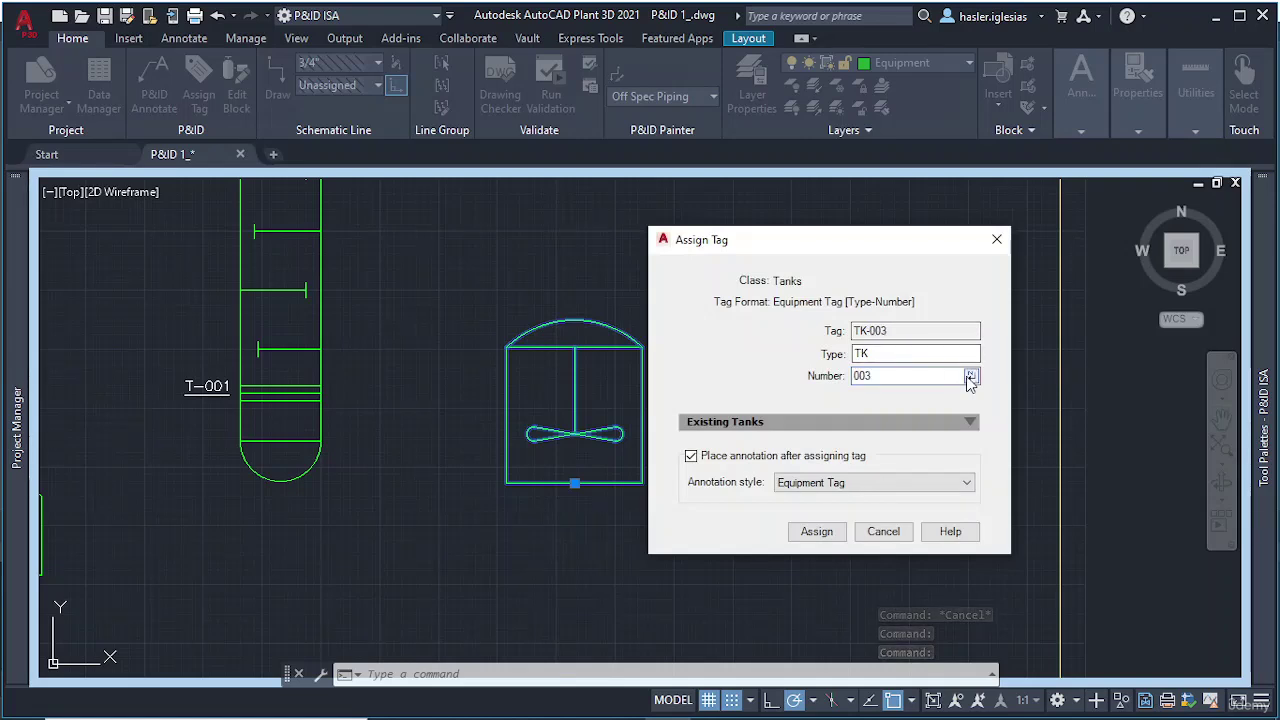
pyautogui.click(816, 533)
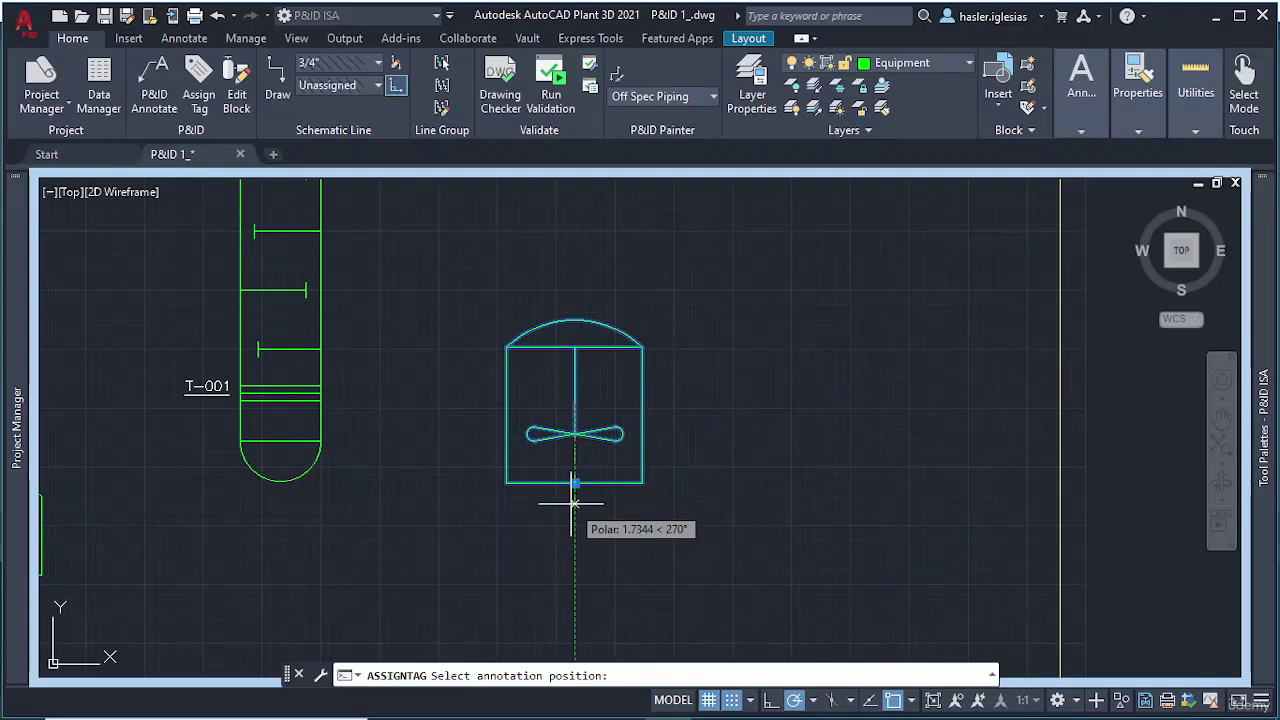
pyautogui.scroll(5, 580, 495)
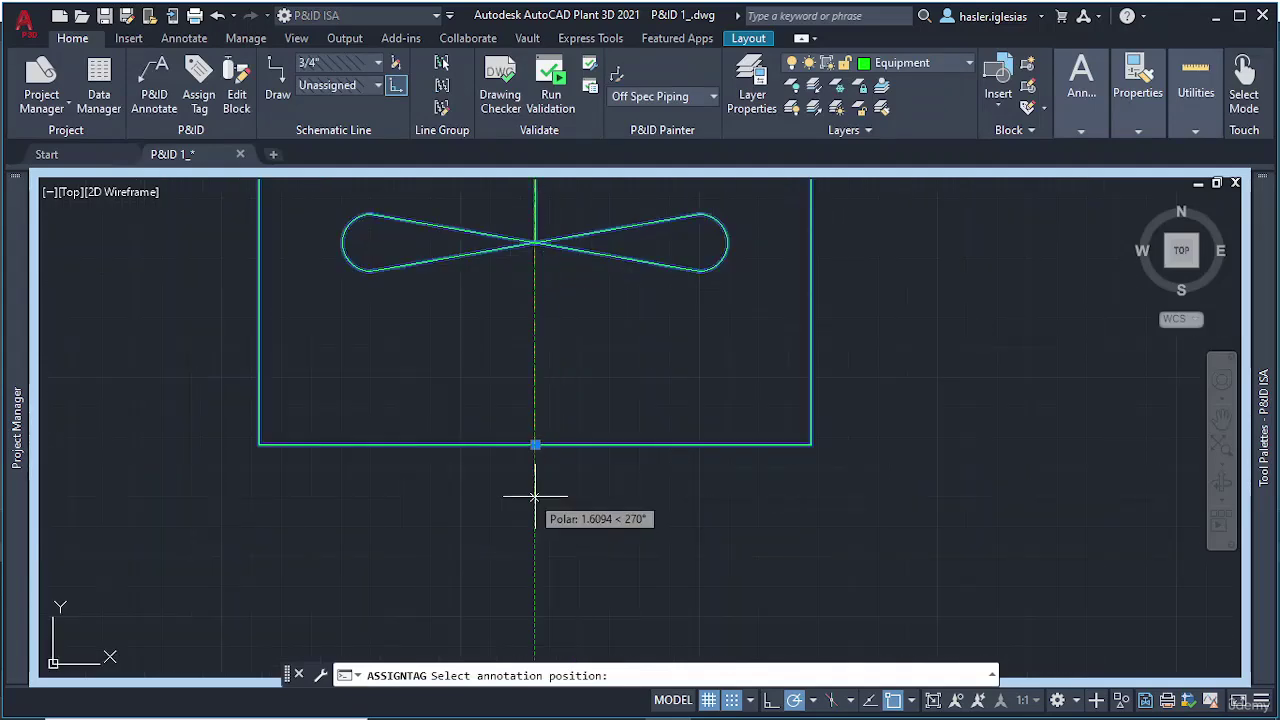
pyautogui.click(535, 485)
pyautogui.scroll(-4, 648, 490)
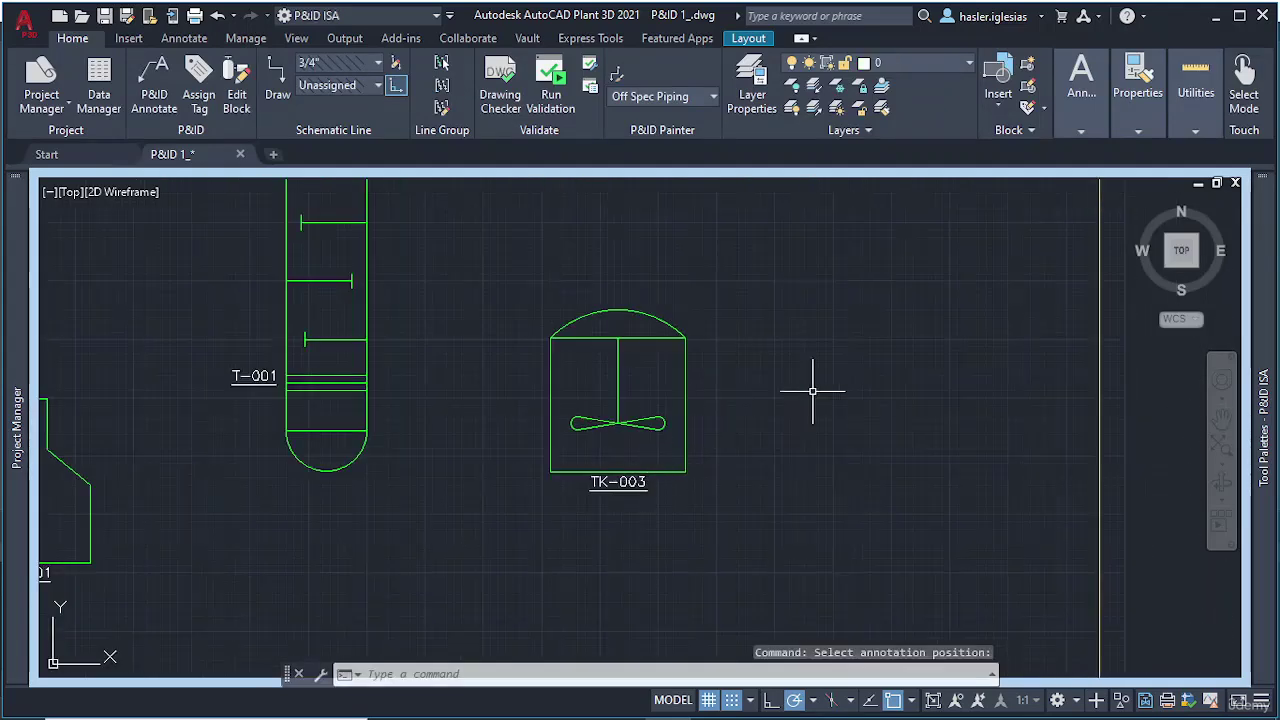
# Step: Move the agitated tank together with its TK-003 tag straight down a short distance, using a base point at the tank's centre
pyautogui.scroll(-4, 634, 334)
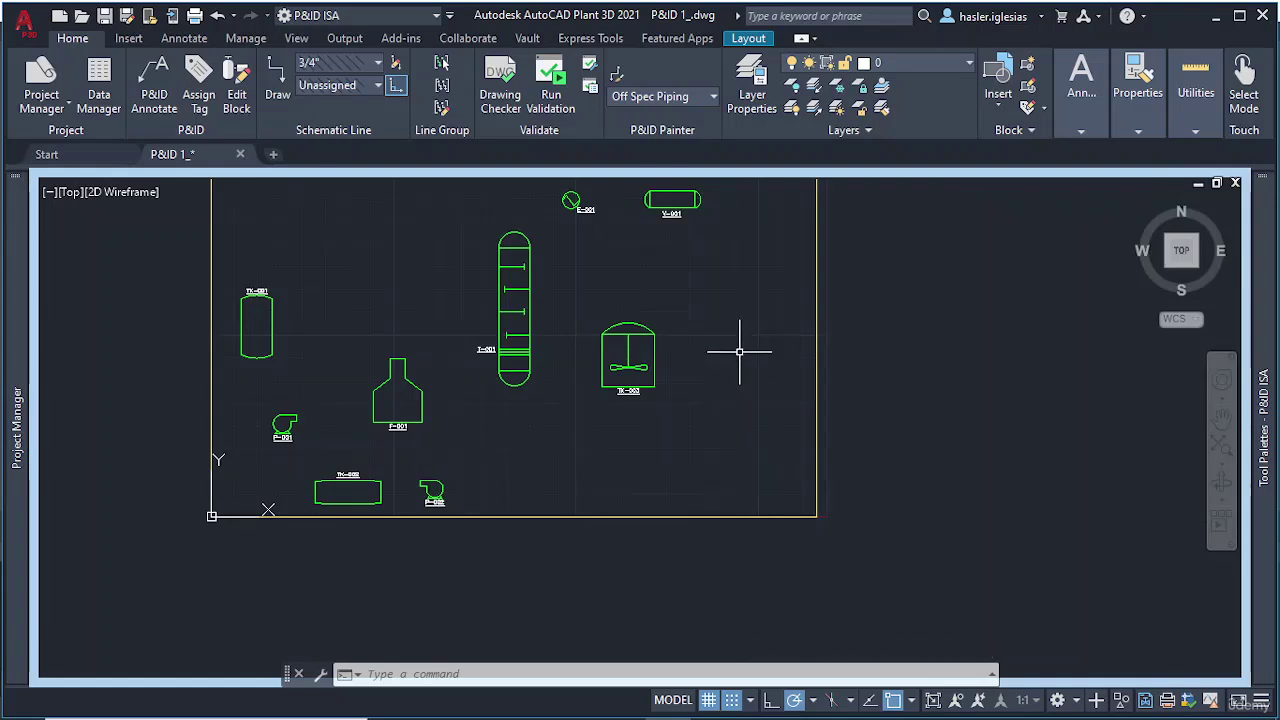
pyautogui.scroll(2, 705, 323)
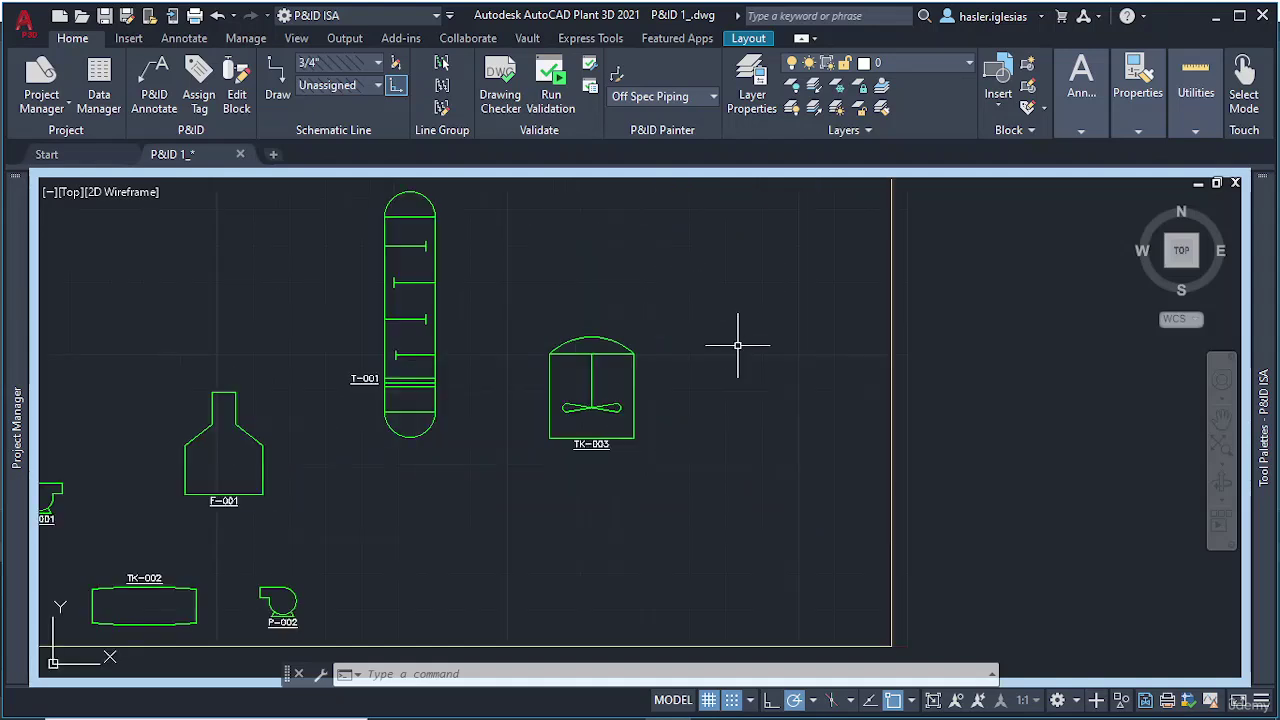
pyautogui.scroll(3, 740, 346)
pyautogui.scroll(-5, 743, 333)
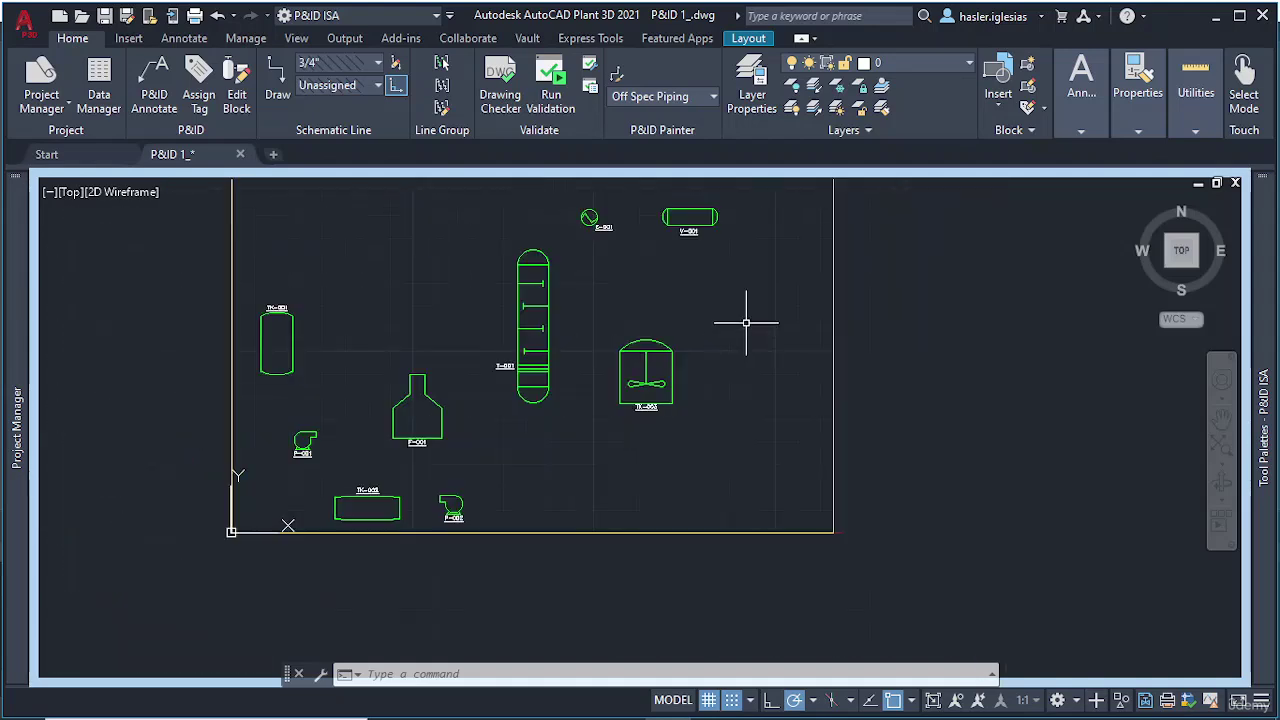
pyautogui.click(592, 309)
pyautogui.click(712, 436)
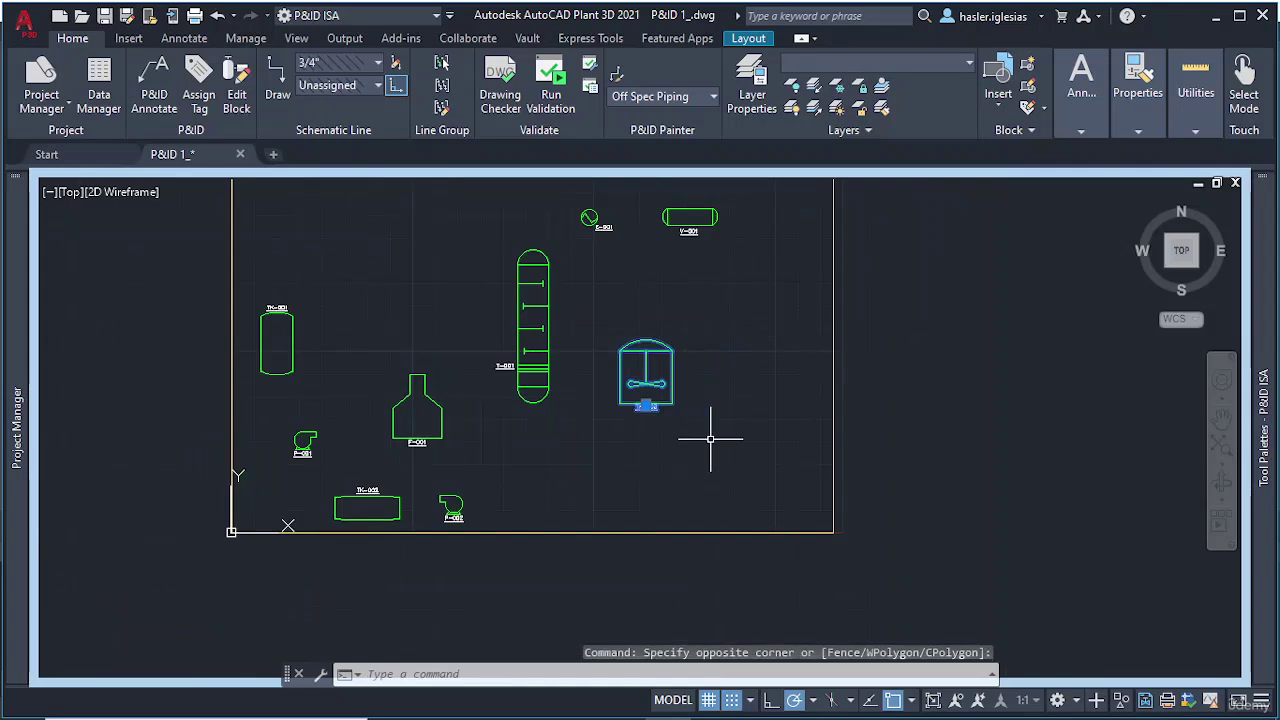
pyautogui.write('m')
pyautogui.press('Return')
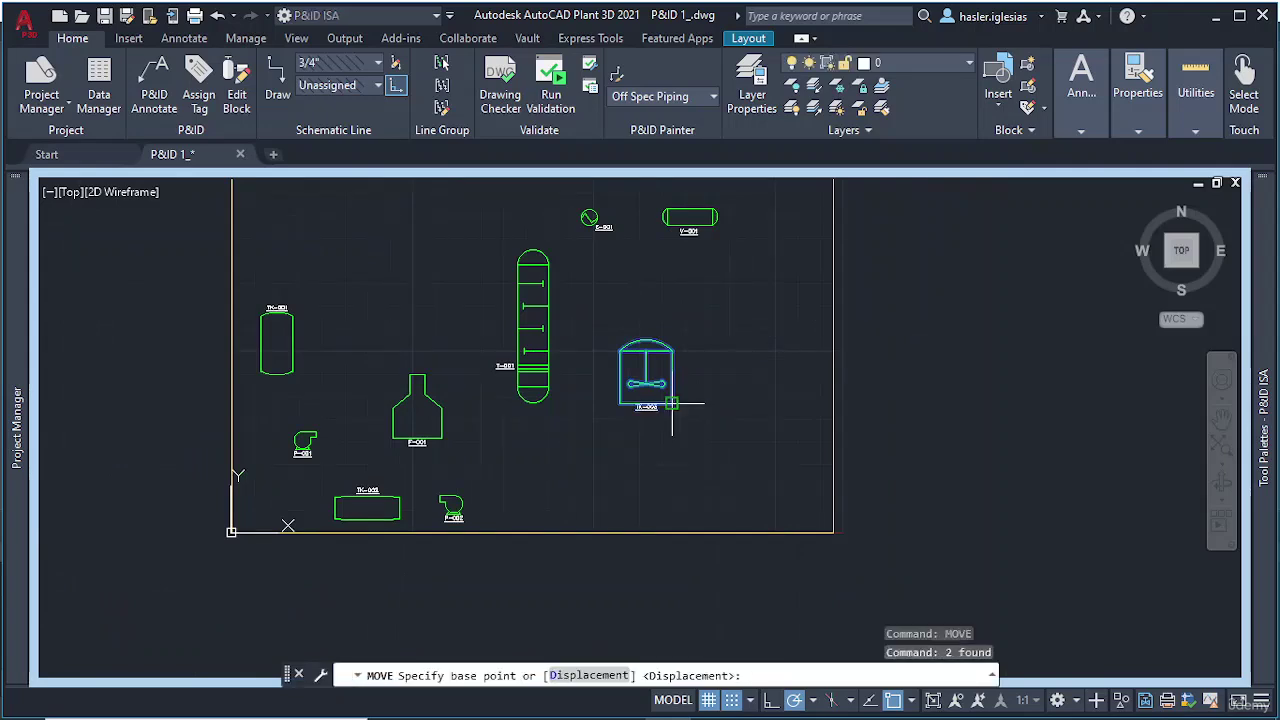
pyautogui.click(646, 368)
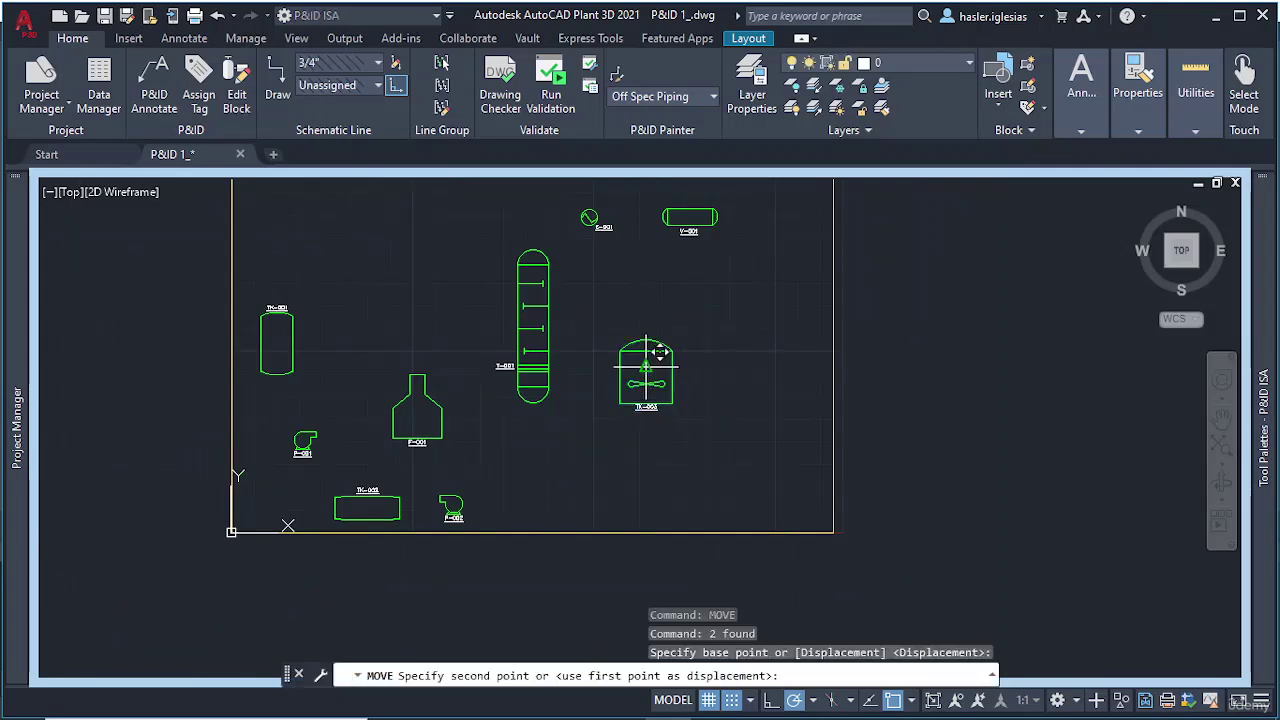
pyautogui.click(646, 422)
pyautogui.press('Escape')
# Step: Draw a narrow upright rectangle in the empty area up and to the right of tank TK-003, inside the drawing border
pyautogui.scroll(5, 650, 430)
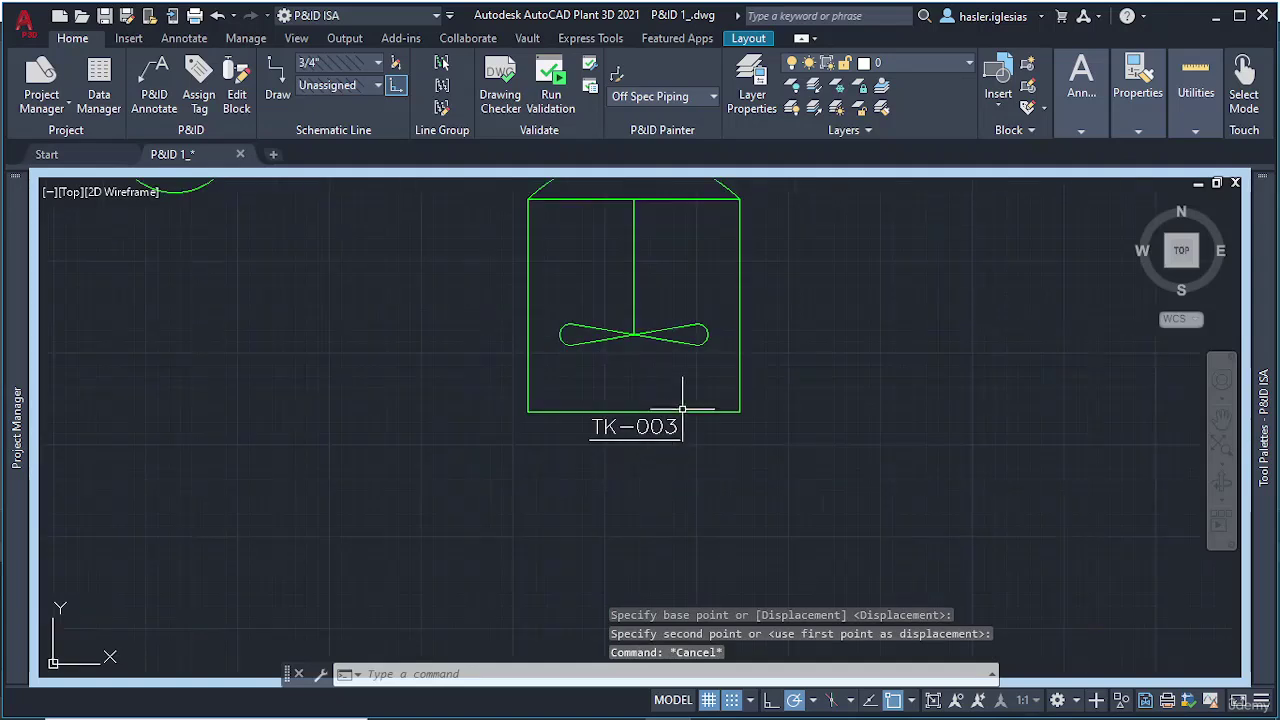
pyautogui.scroll(-7, 737, 313)
pyautogui.moveTo(737, 313); pyautogui.dragTo(657, 357, button='middle')
pyautogui.scroll(4, 677, 374)
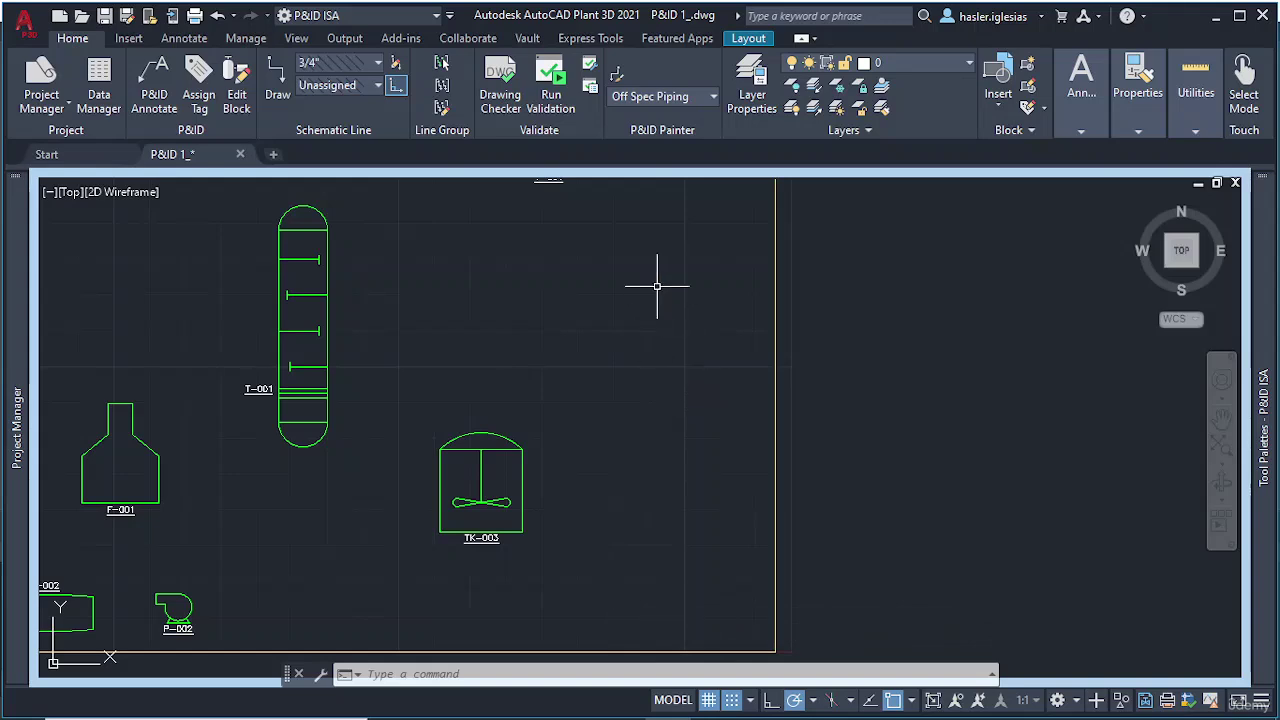
pyautogui.write('rec')
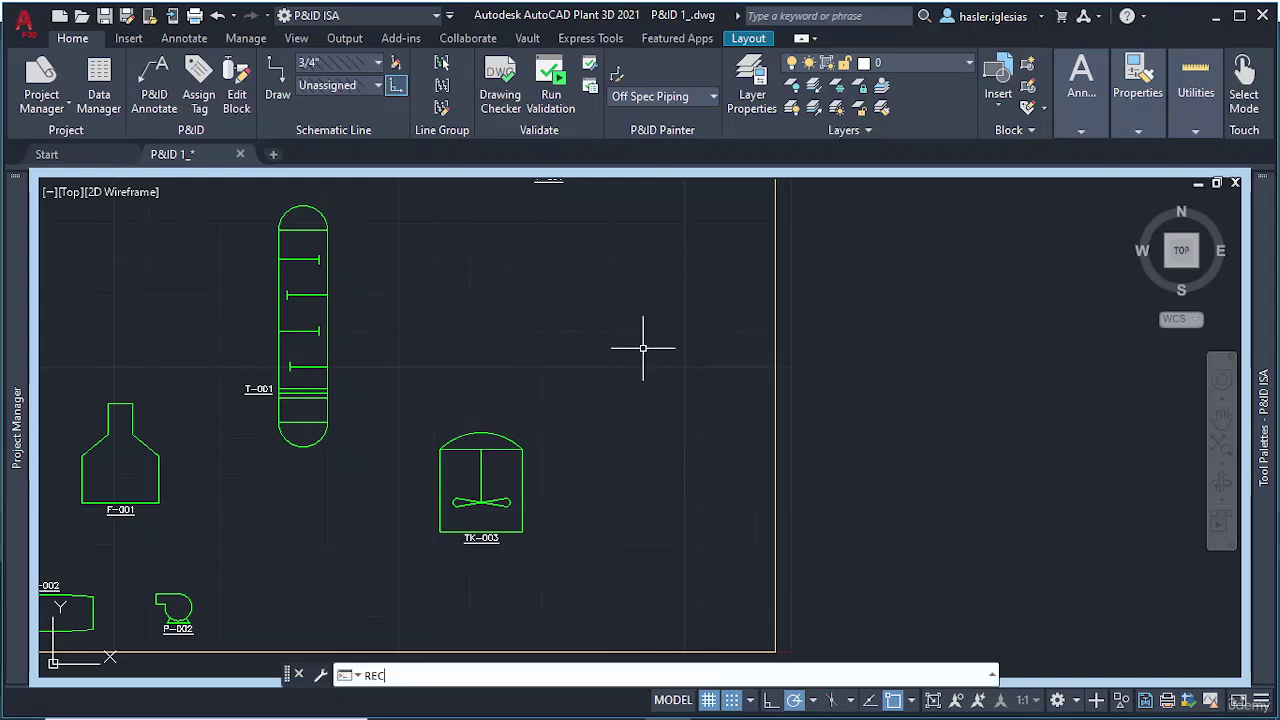
pyautogui.press('Return')
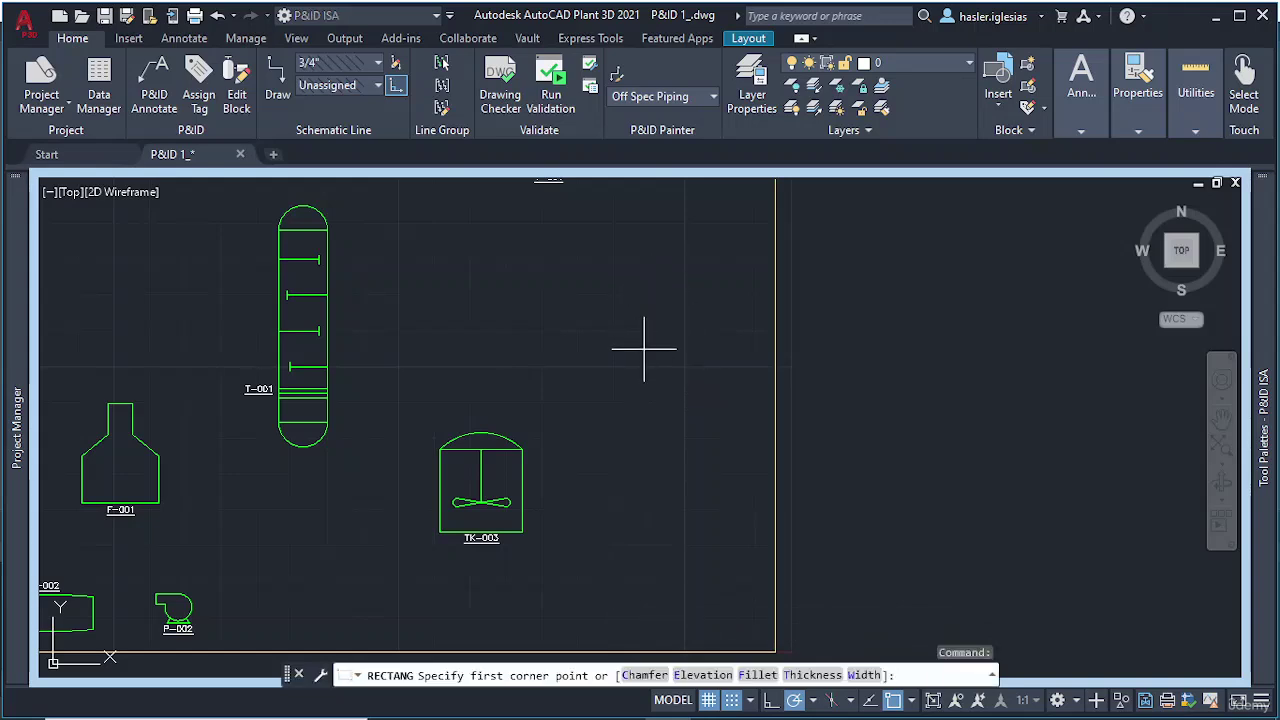
pyautogui.click(601, 299)
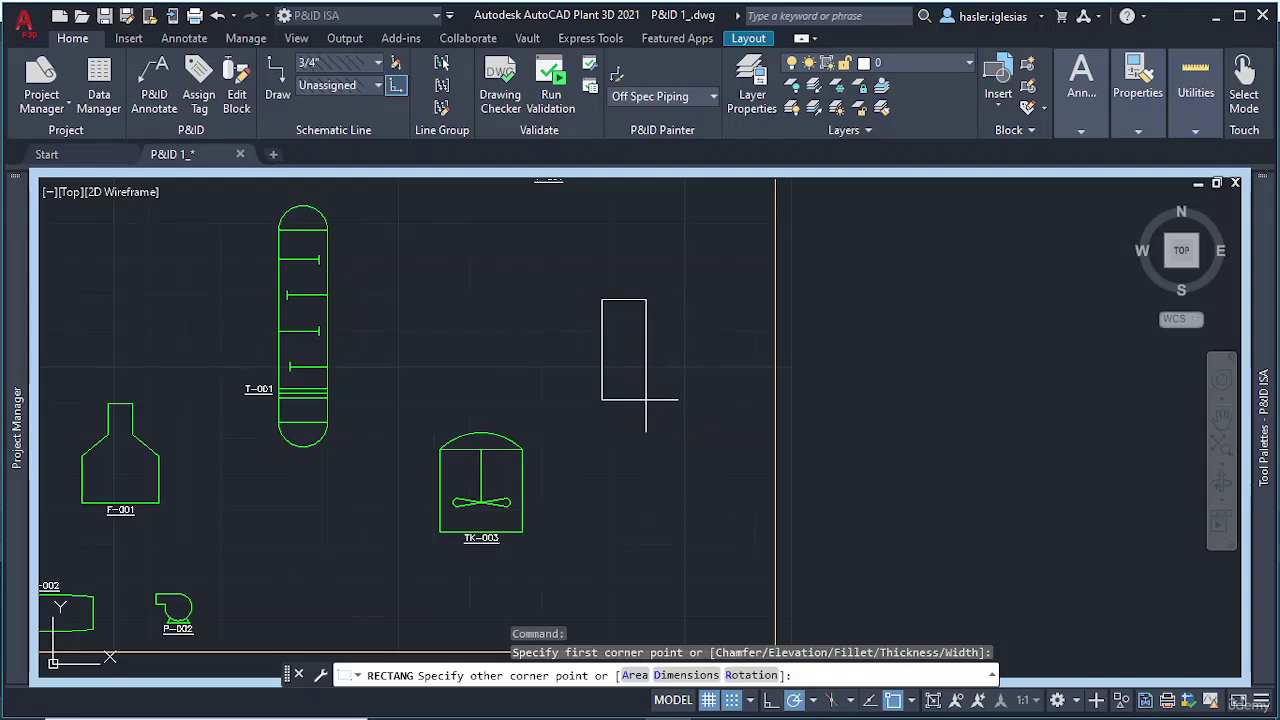
pyautogui.click(646, 399)
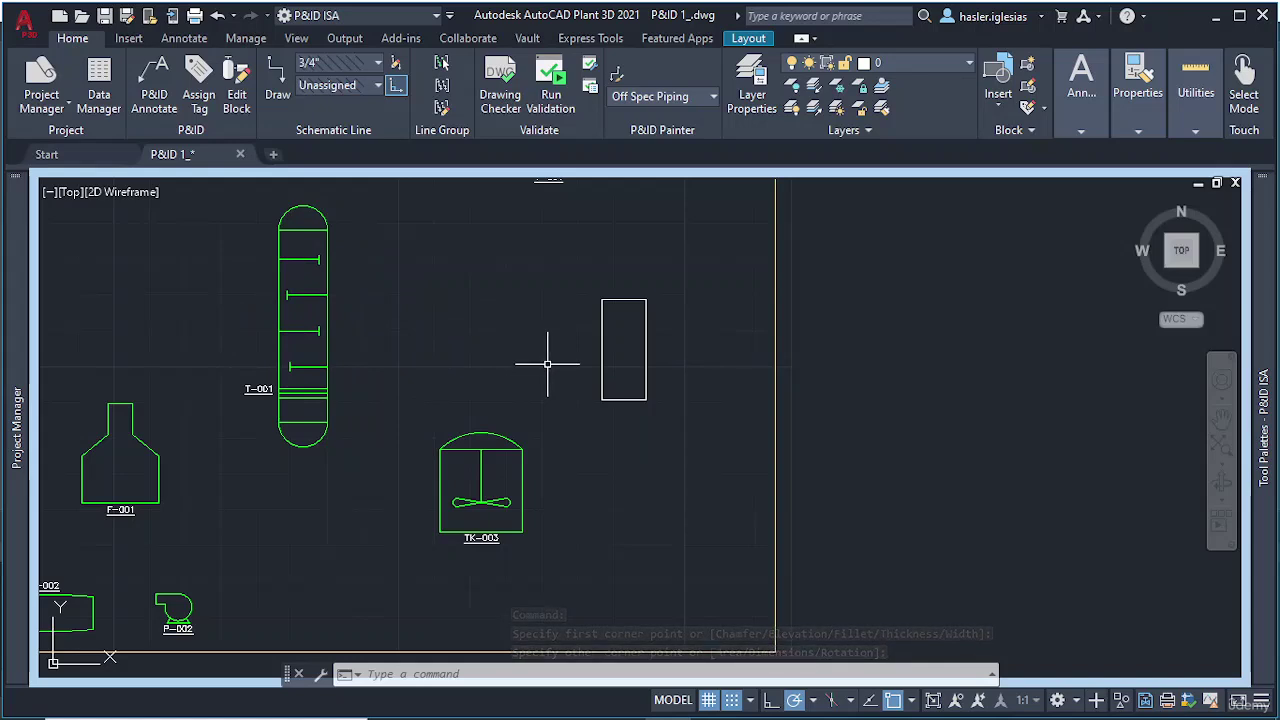
pyautogui.scroll(4, 543, 360)
pyautogui.moveTo(663, 349); pyautogui.dragTo(493, 431, button='middle')
pyautogui.scroll(2, 546, 400)
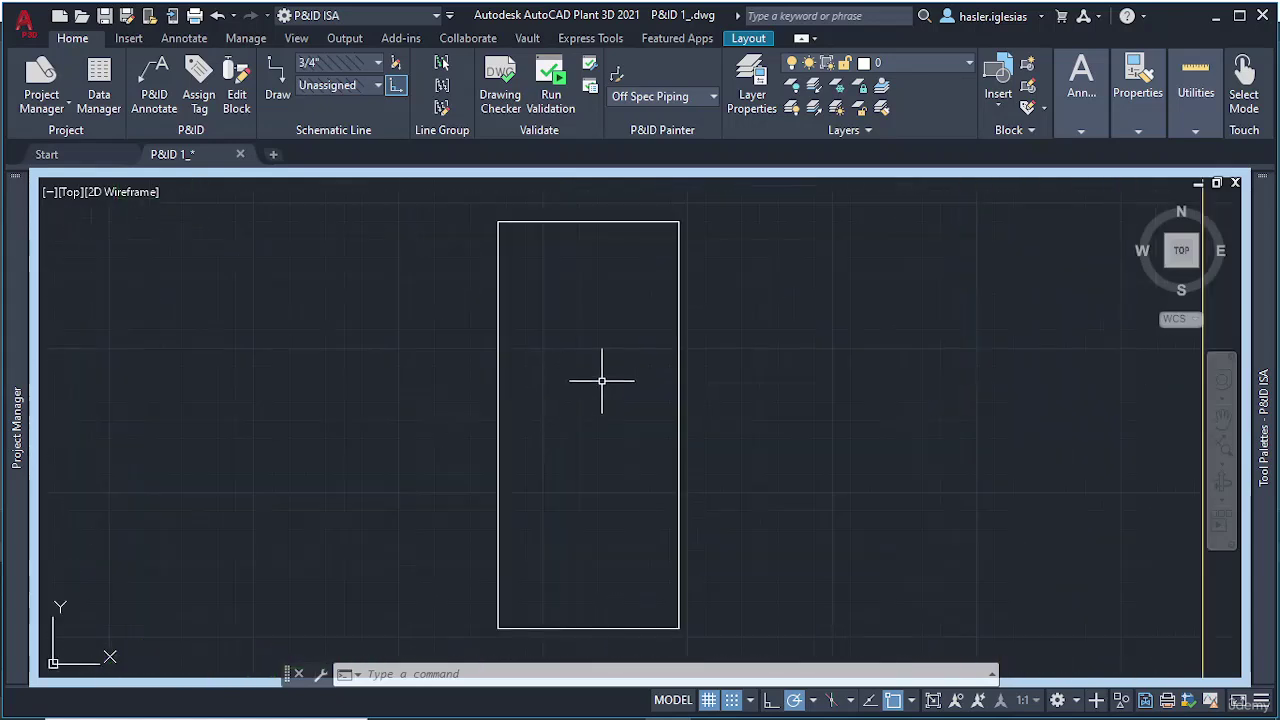
# Step: Draw a horizontal line across the full width of the upright rectangle, a short distance below its top edge
pyautogui.write('l')
pyautogui.press('Return')
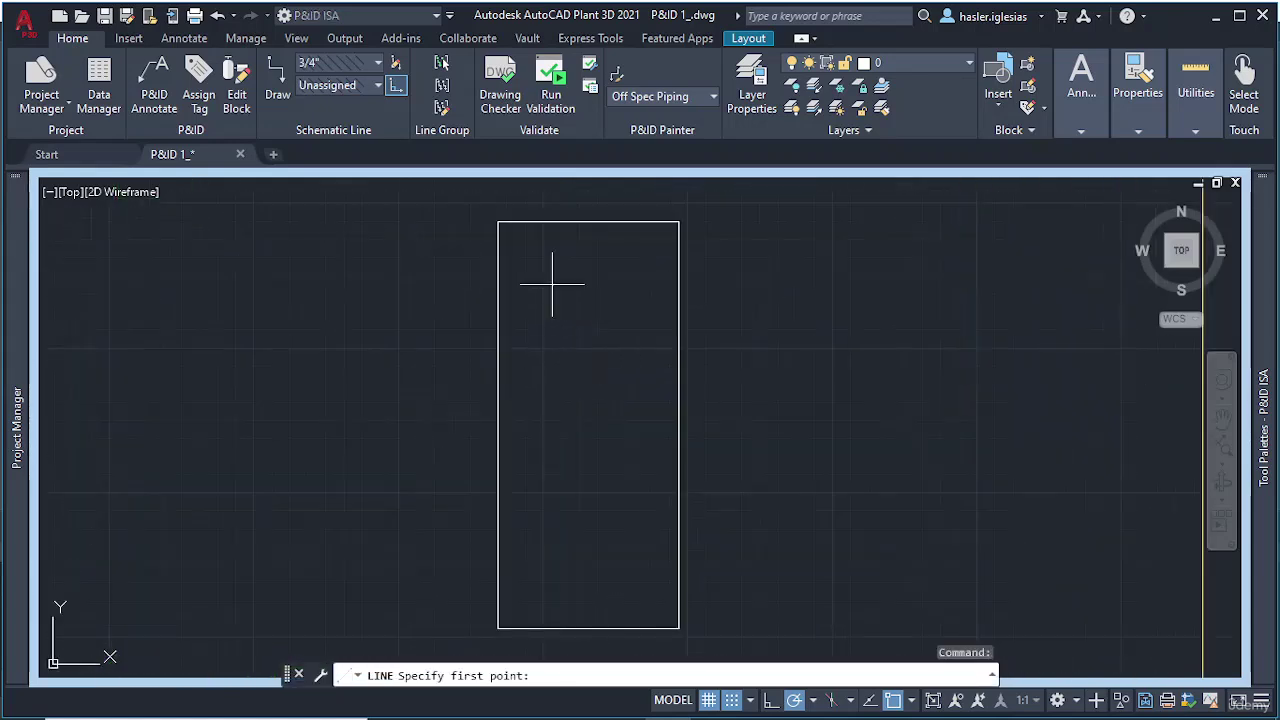
pyautogui.click(498, 266)
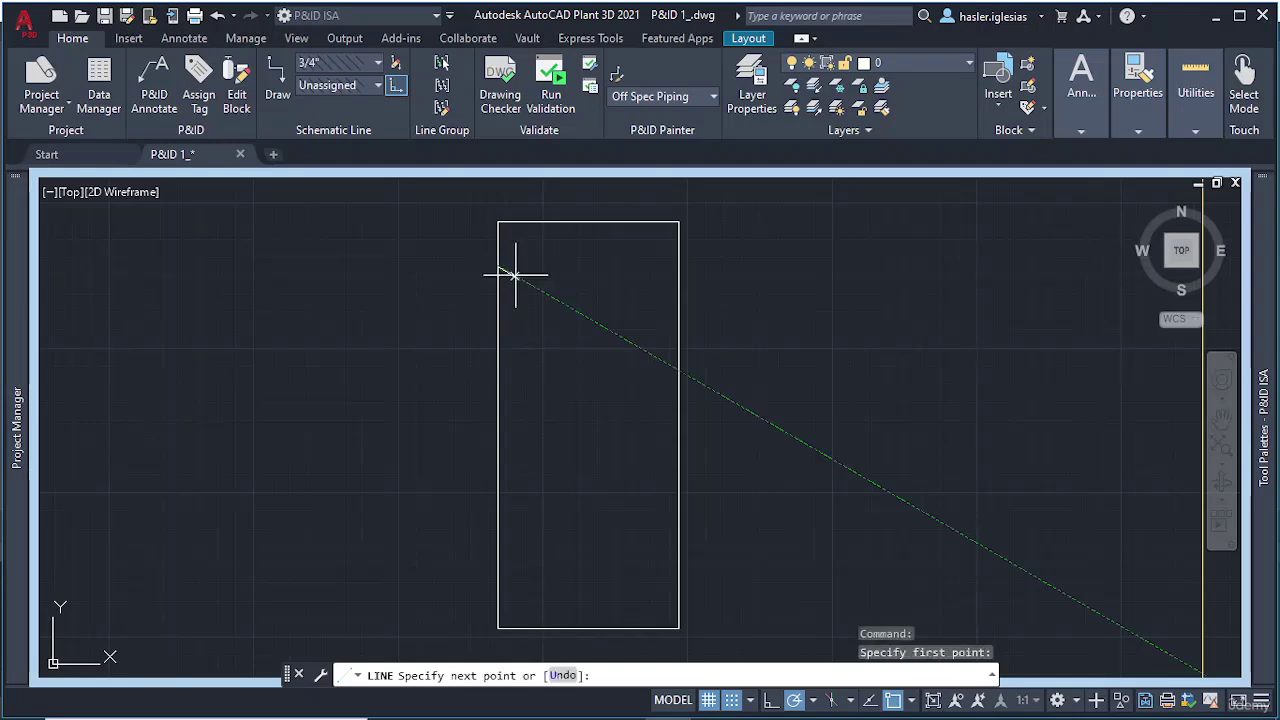
pyautogui.click(678, 266)
pyautogui.press('Escape')
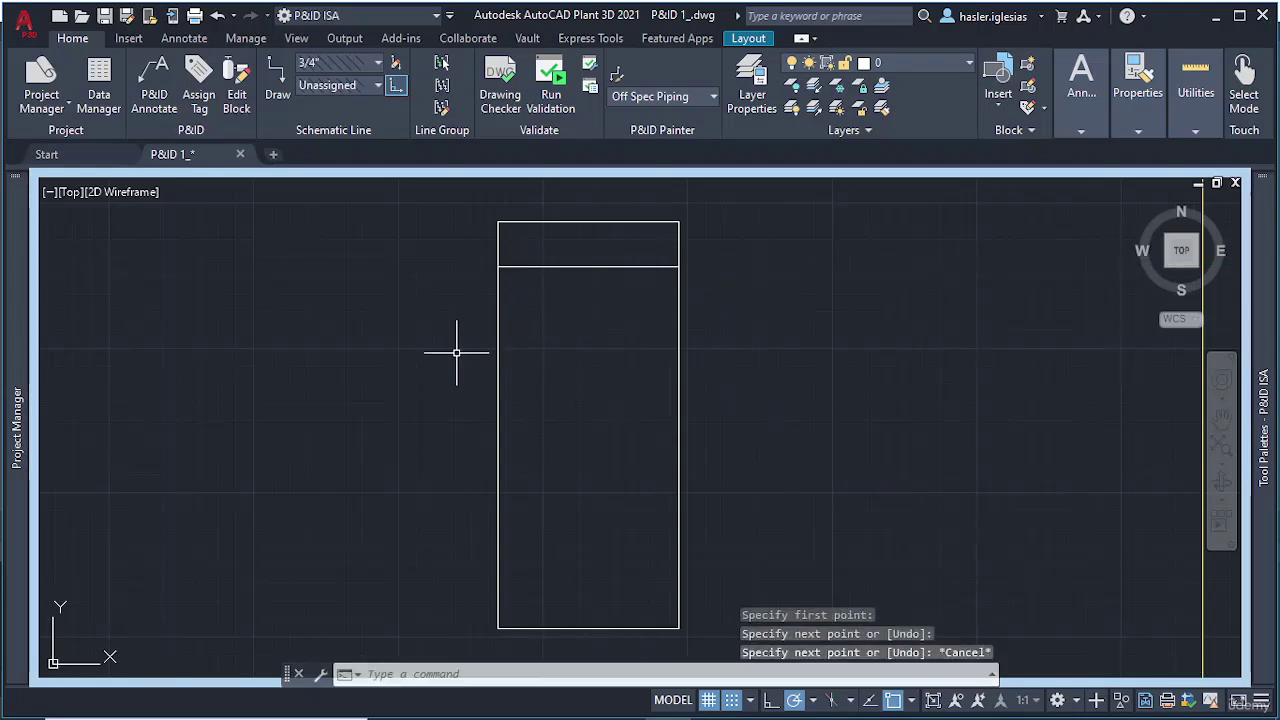
# Step: Mirror the horizontal line about the axis through the midpoints of the rectangle's long sides, keeping the original line
pyautogui.write('MIRROR')
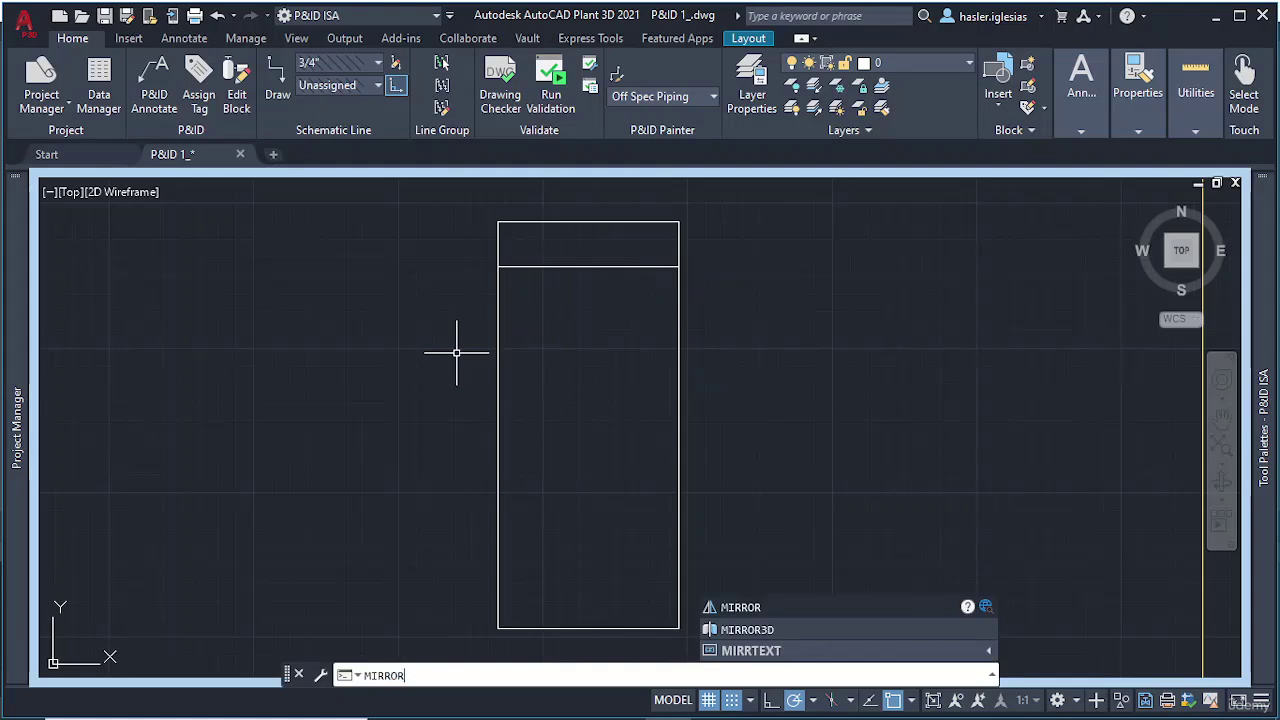
pyautogui.press('Return')
pyautogui.click(563, 266)
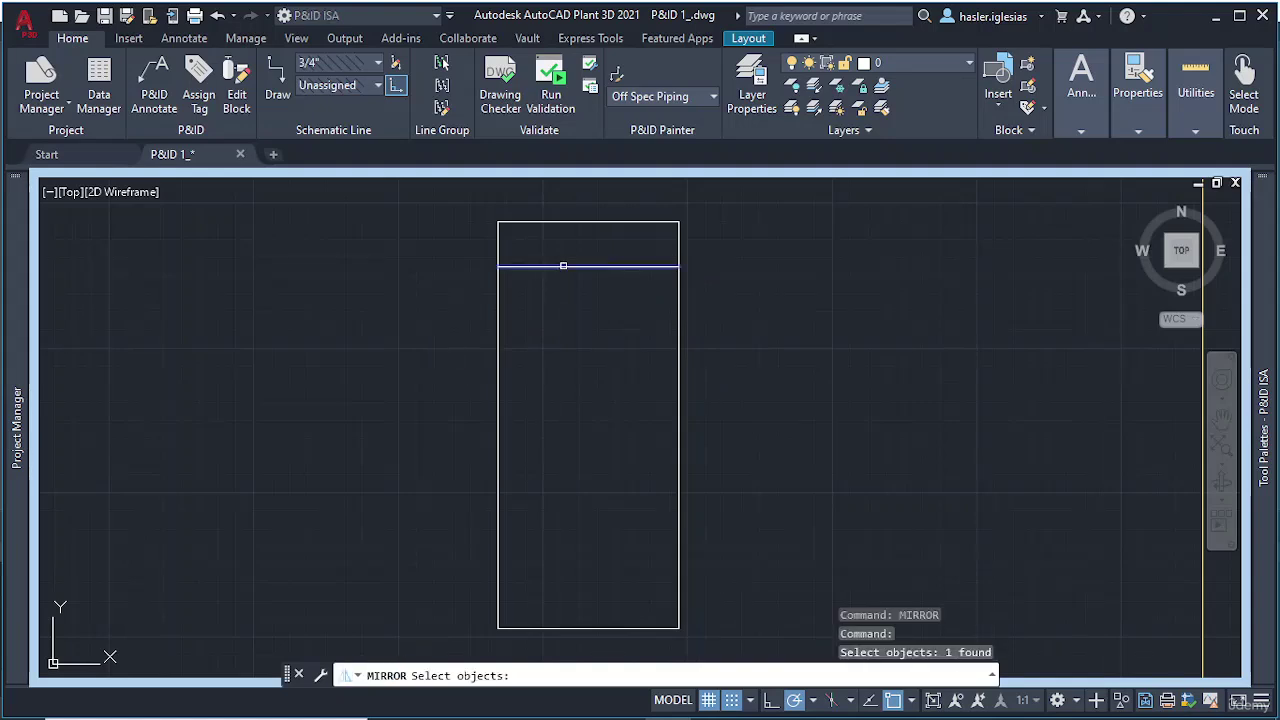
pyautogui.press('Return')
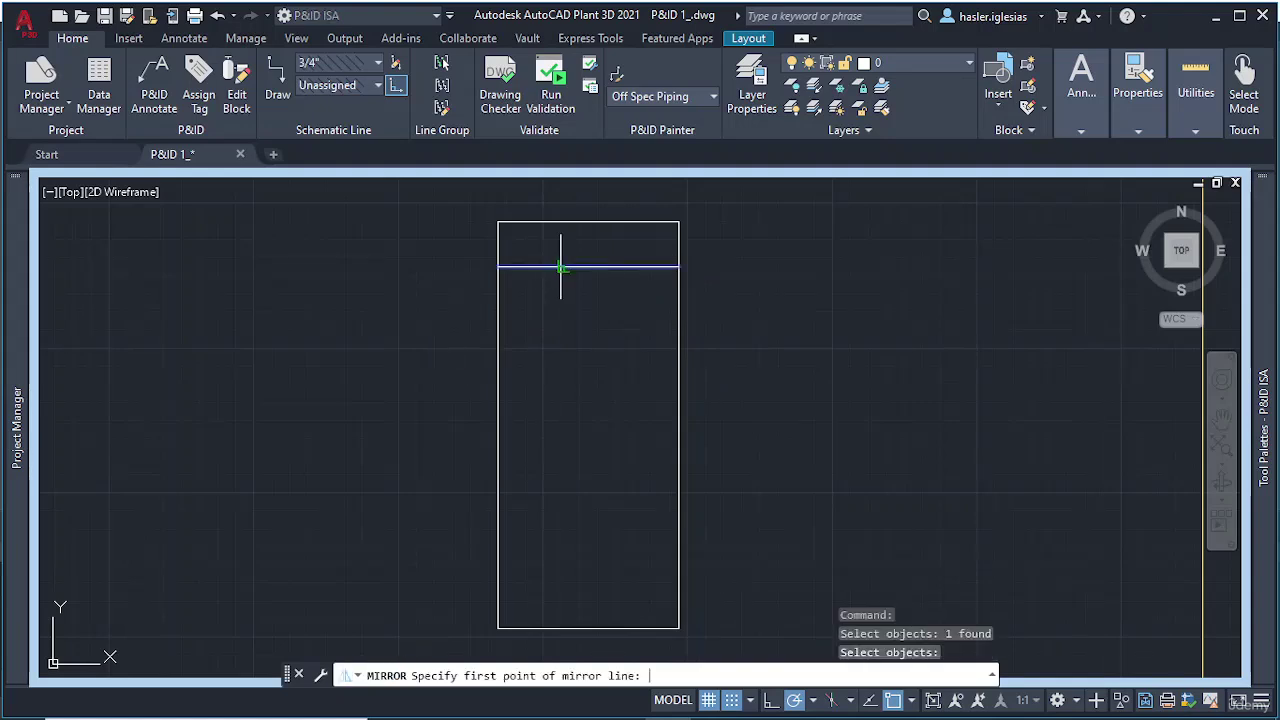
pyautogui.click(498, 425)
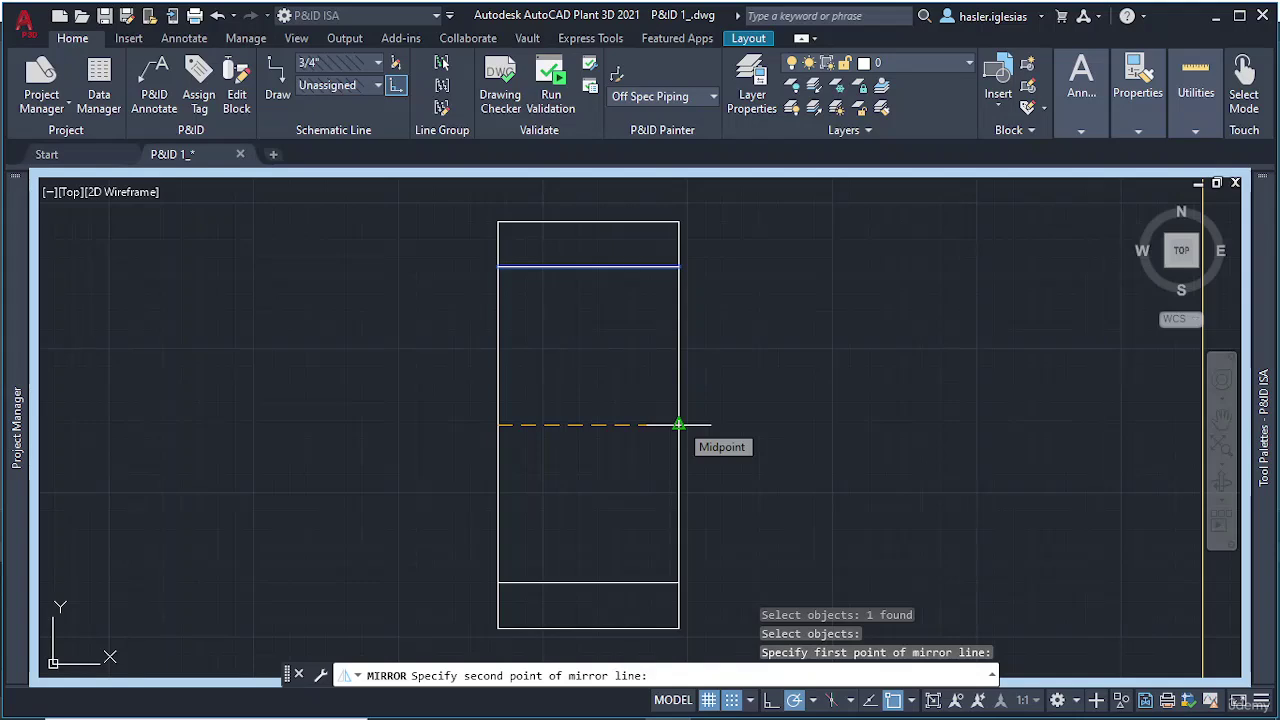
pyautogui.click(679, 425)
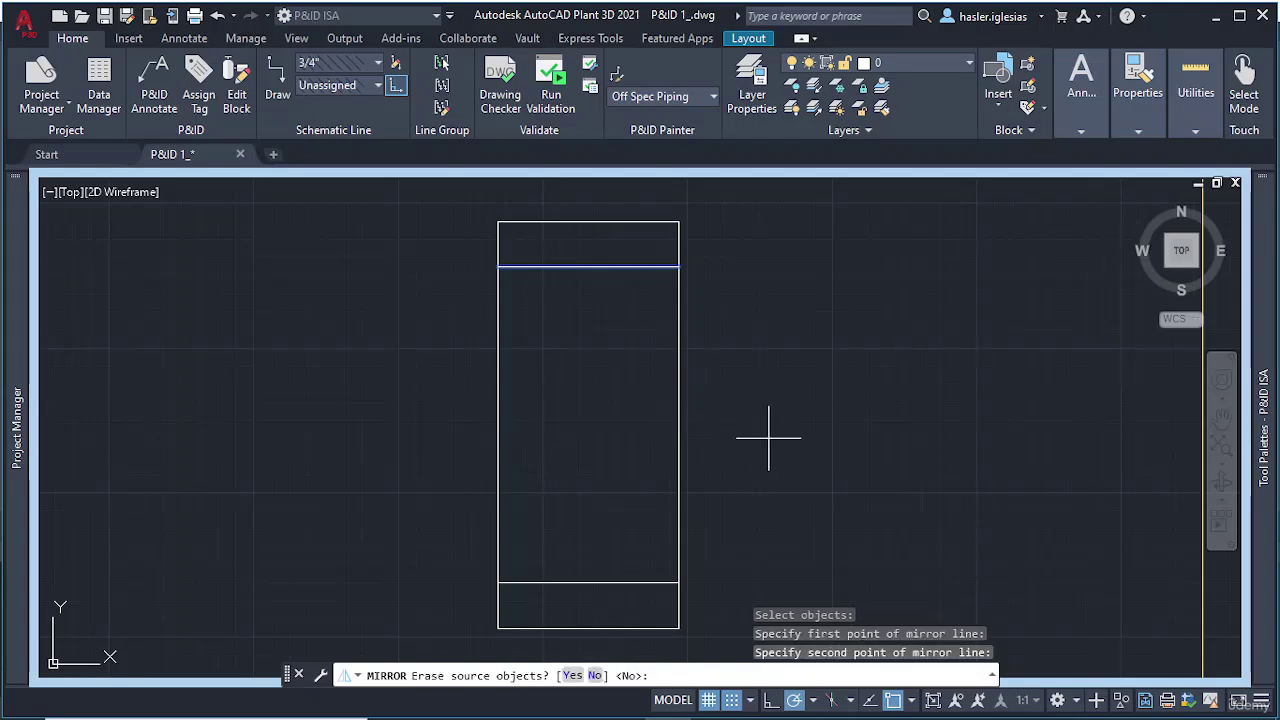
pyautogui.write('N')
pyautogui.press('Return')
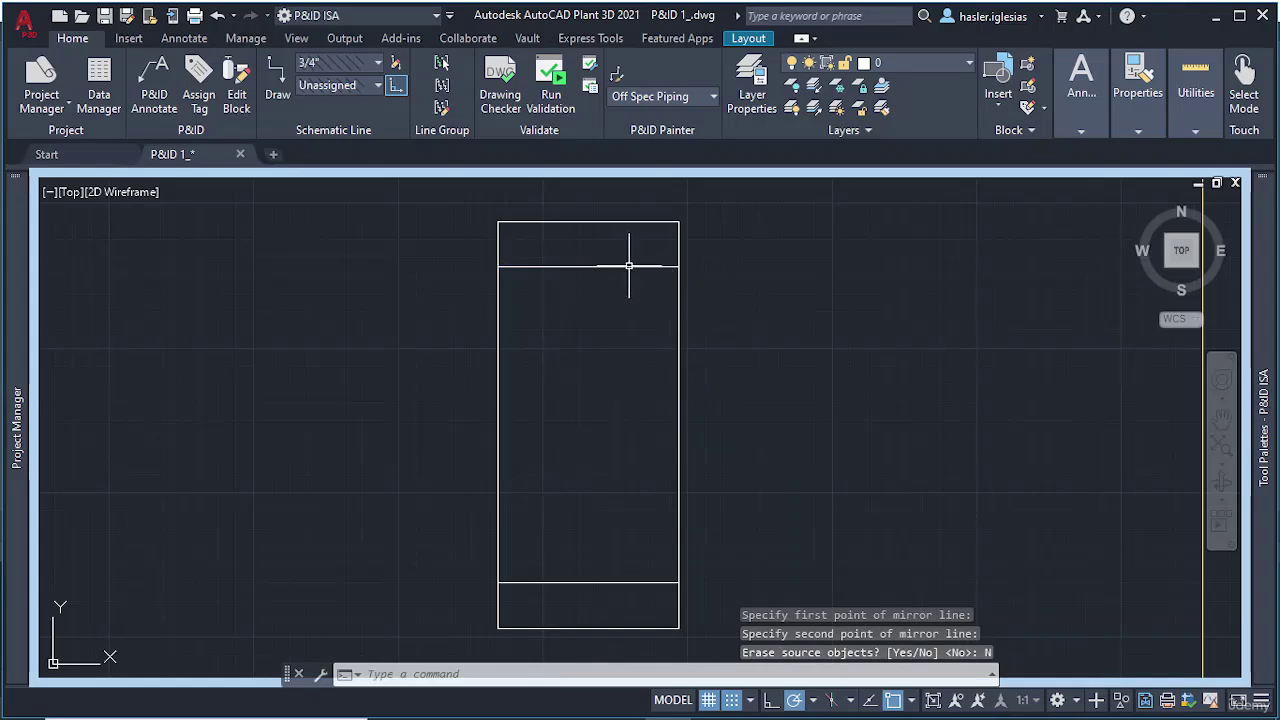
# Step: Divide the lower and the upper inner horizontal lines into 8 equal segments each
pyautogui.click(630, 267)
pyautogui.click(609, 581)
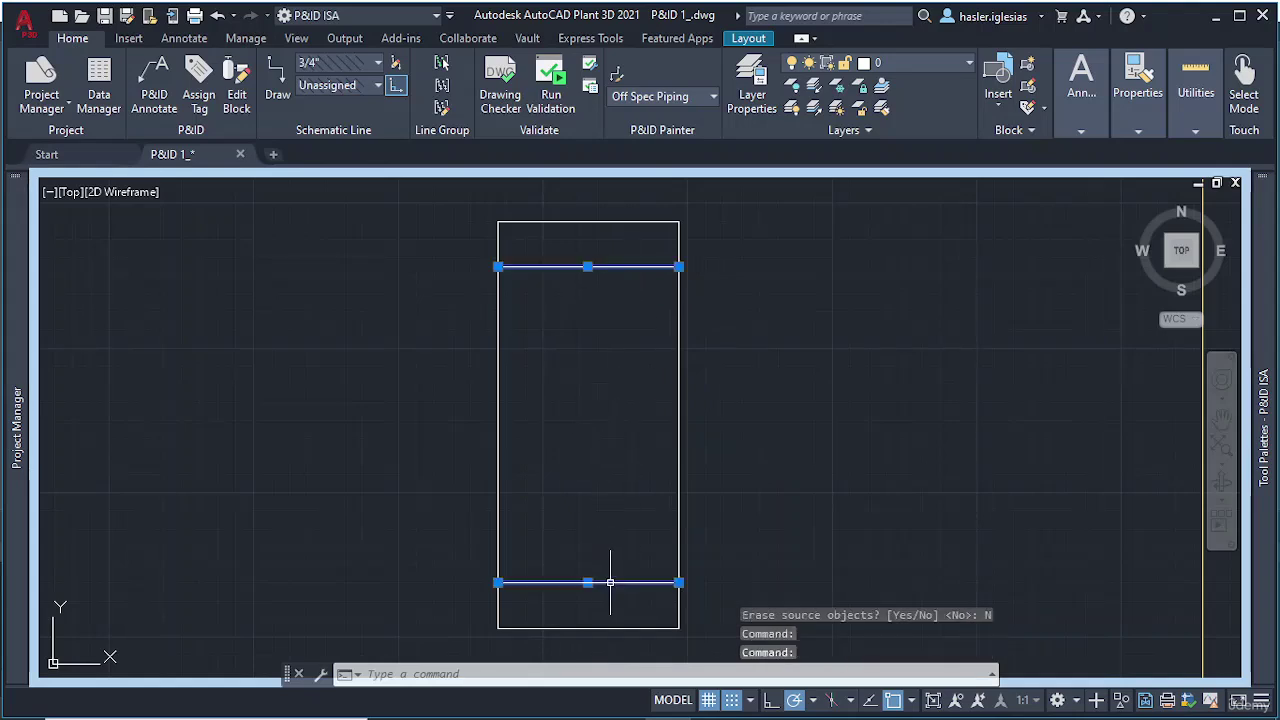
pyautogui.write('DIVIDE')
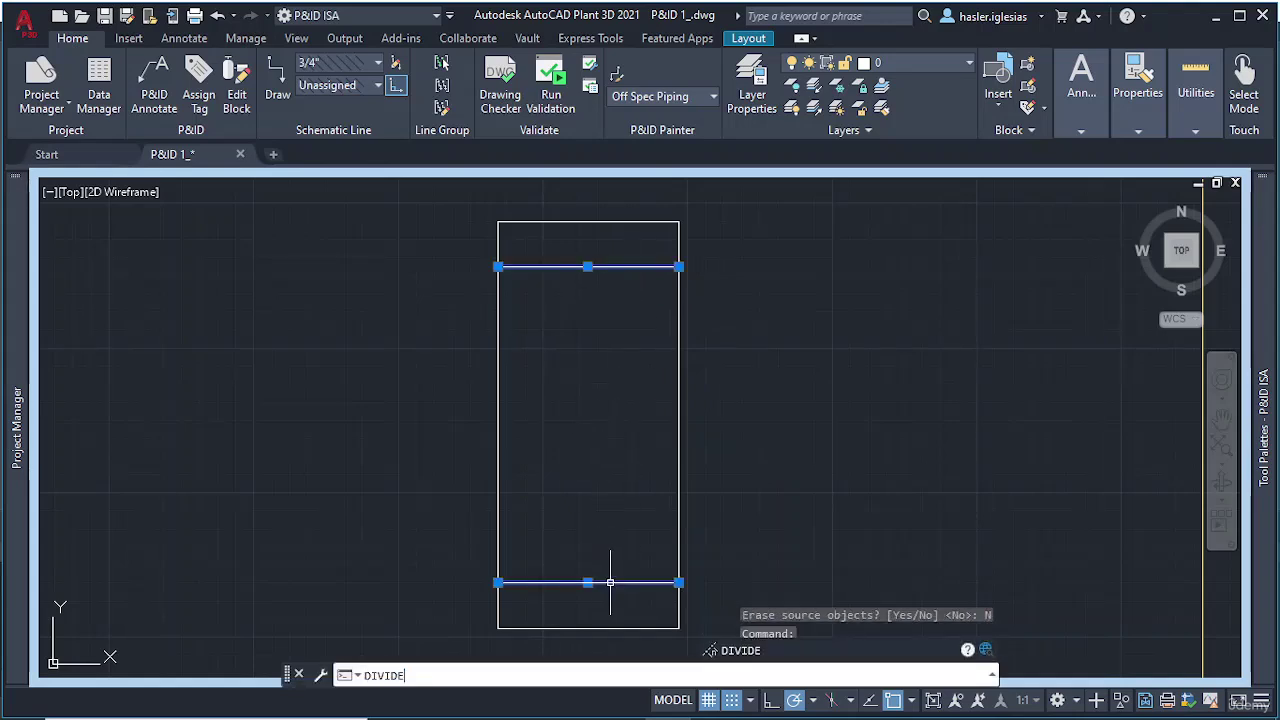
pyautogui.press('Return')
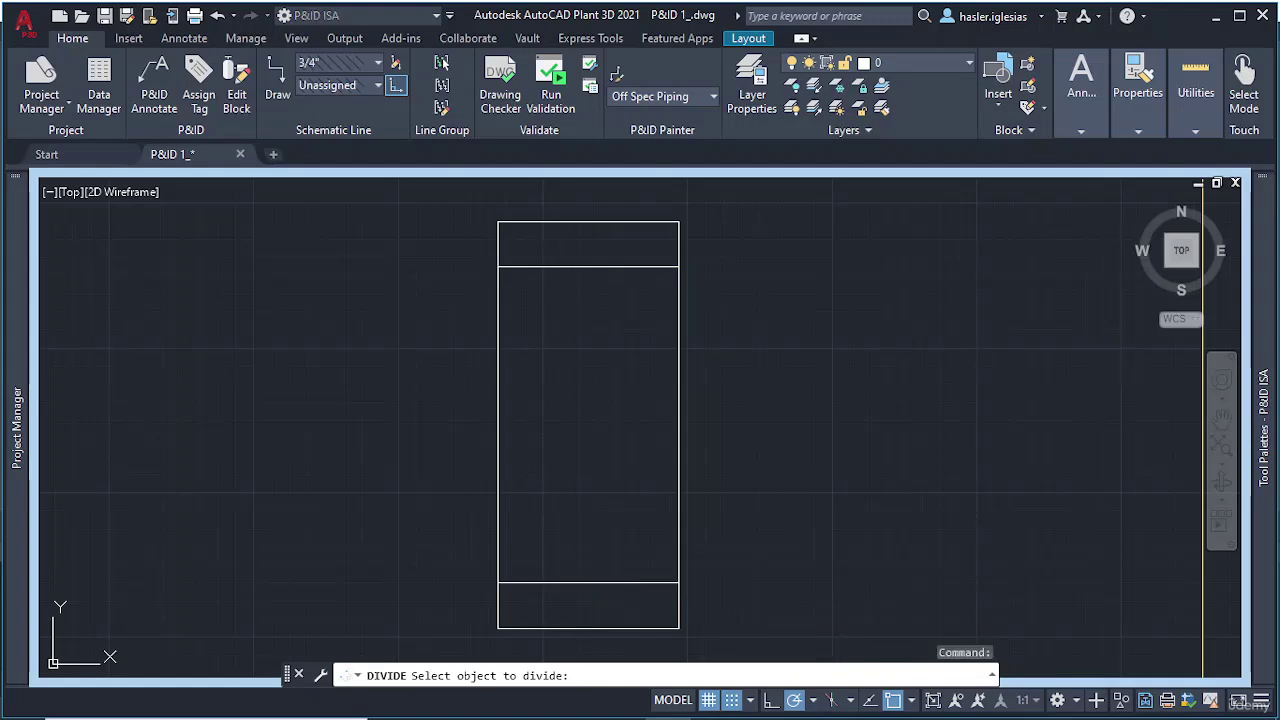
pyautogui.click(617, 583)
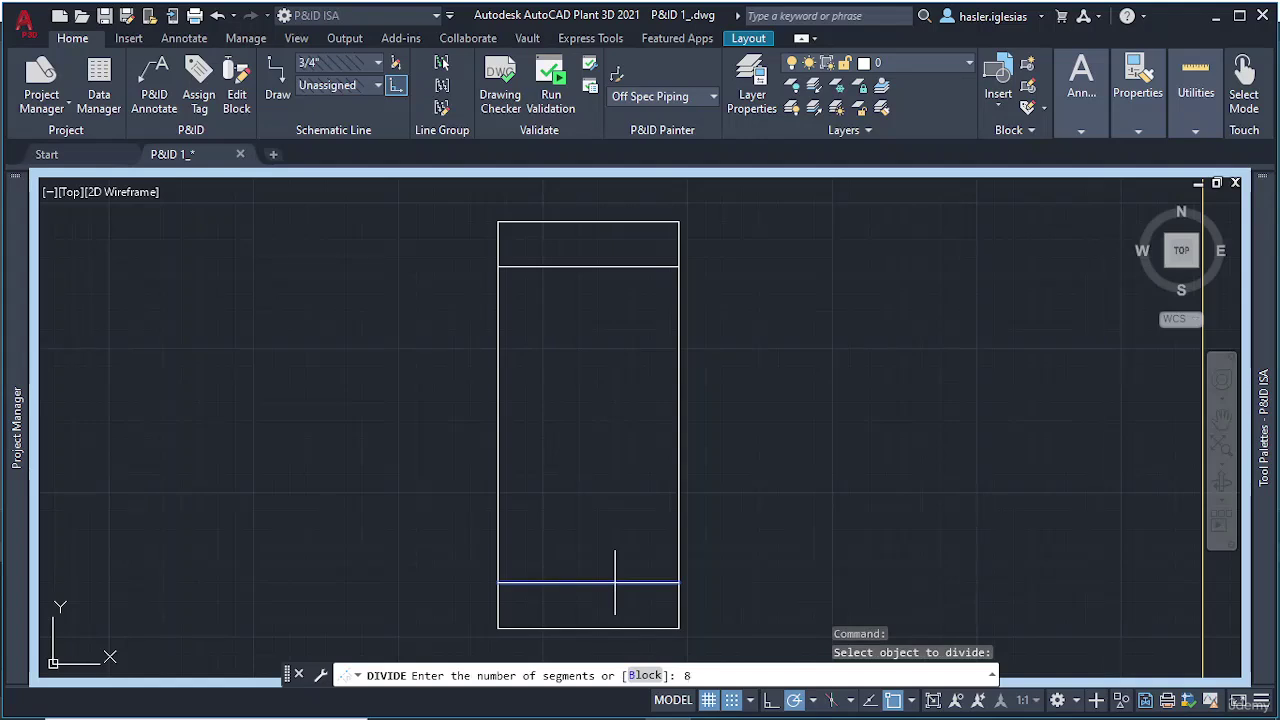
pyautogui.press('Return')
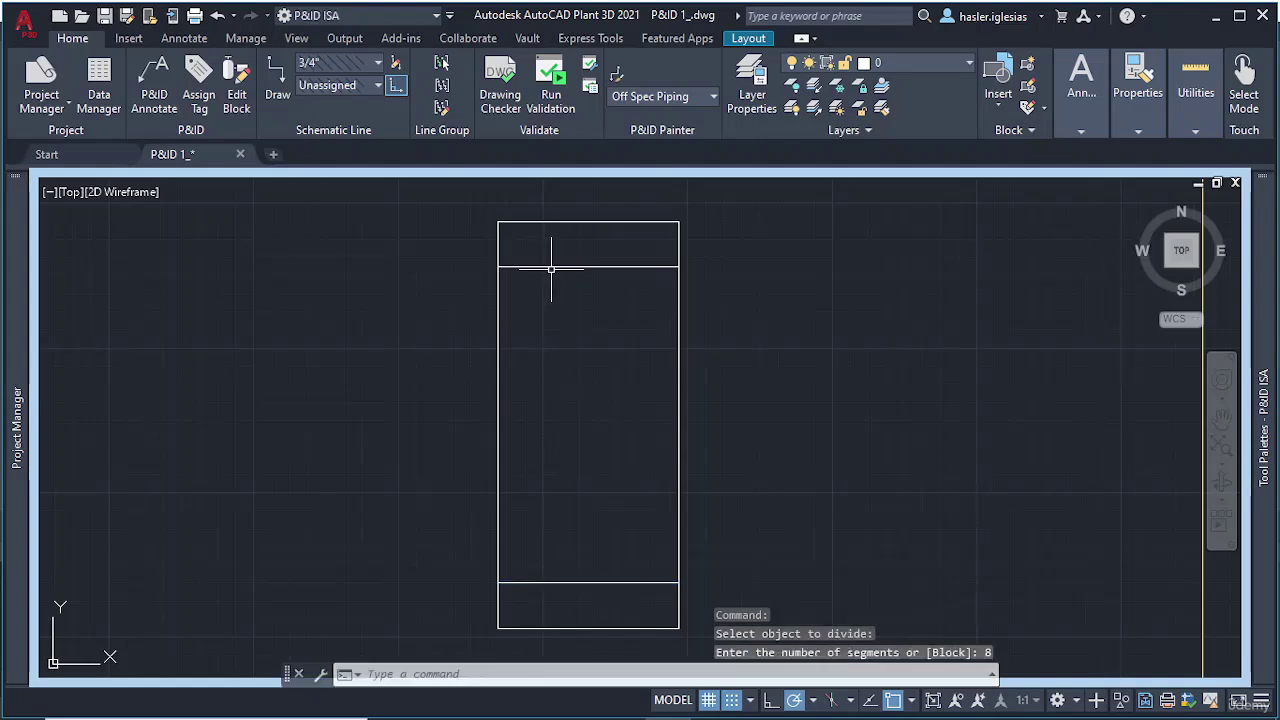
pyautogui.write('pt')
pyautogui.press('Return')
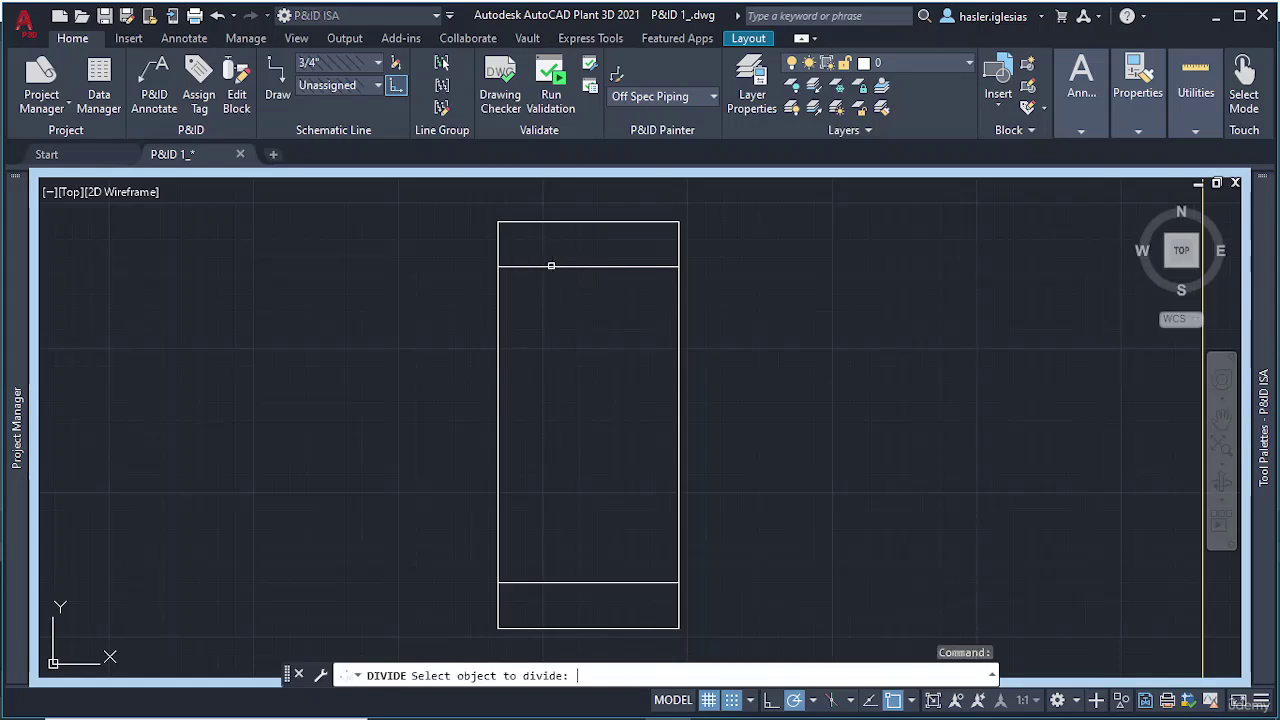
pyautogui.click(567, 267)
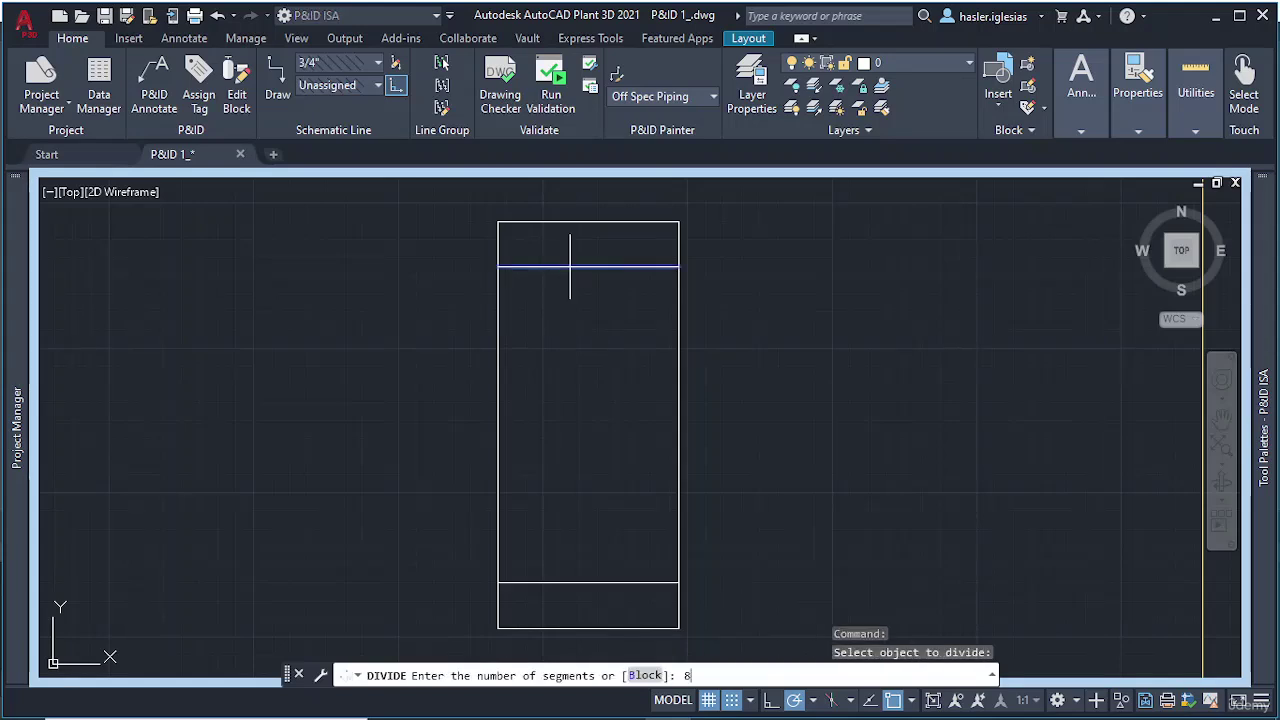
pyautogui.press('Return')
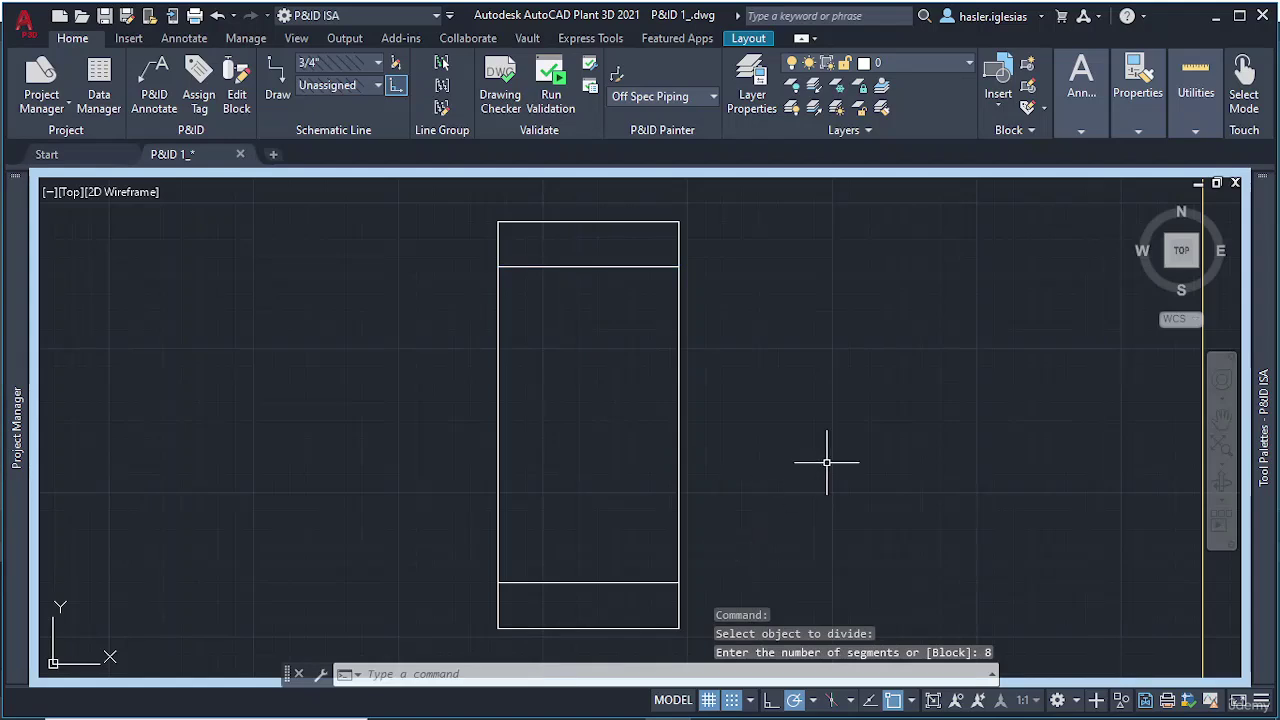
# Step: Draw two vertical lines between the inner horizontal lines, joining their first and second division points from the rectangle's left side
pyautogui.write('LINE')
pyautogui.press('Return')
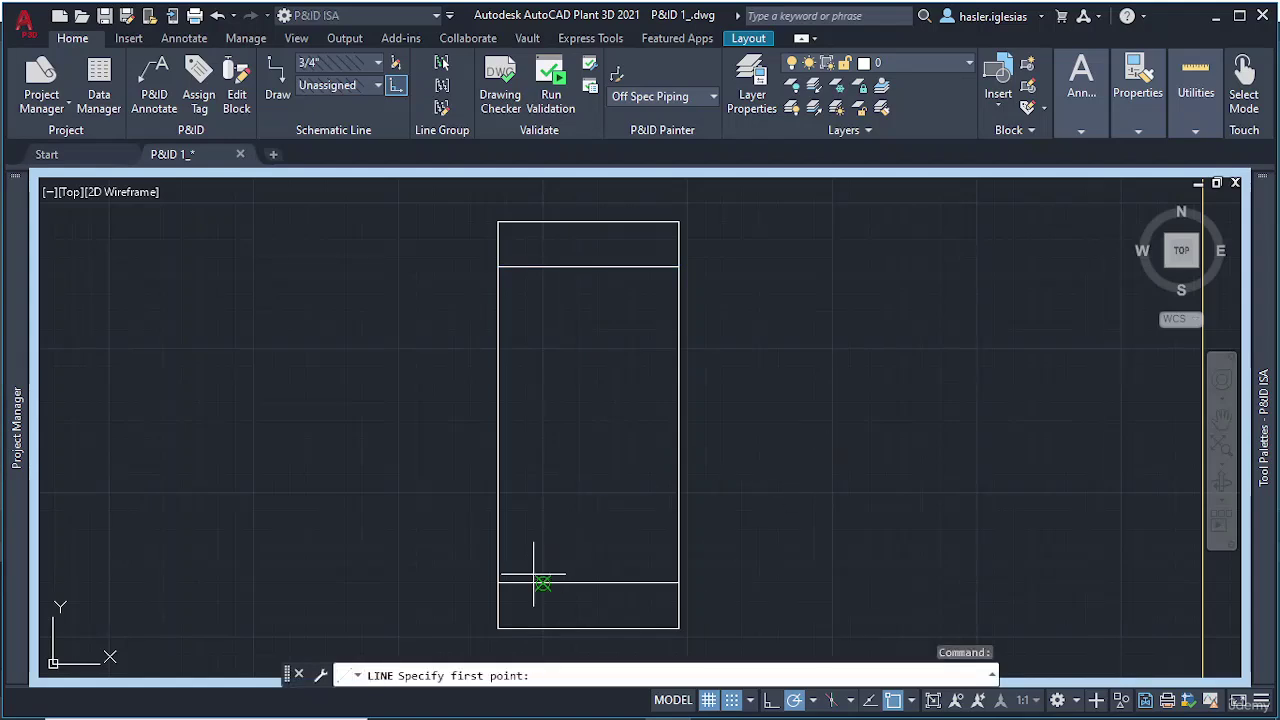
pyautogui.click(520, 582)
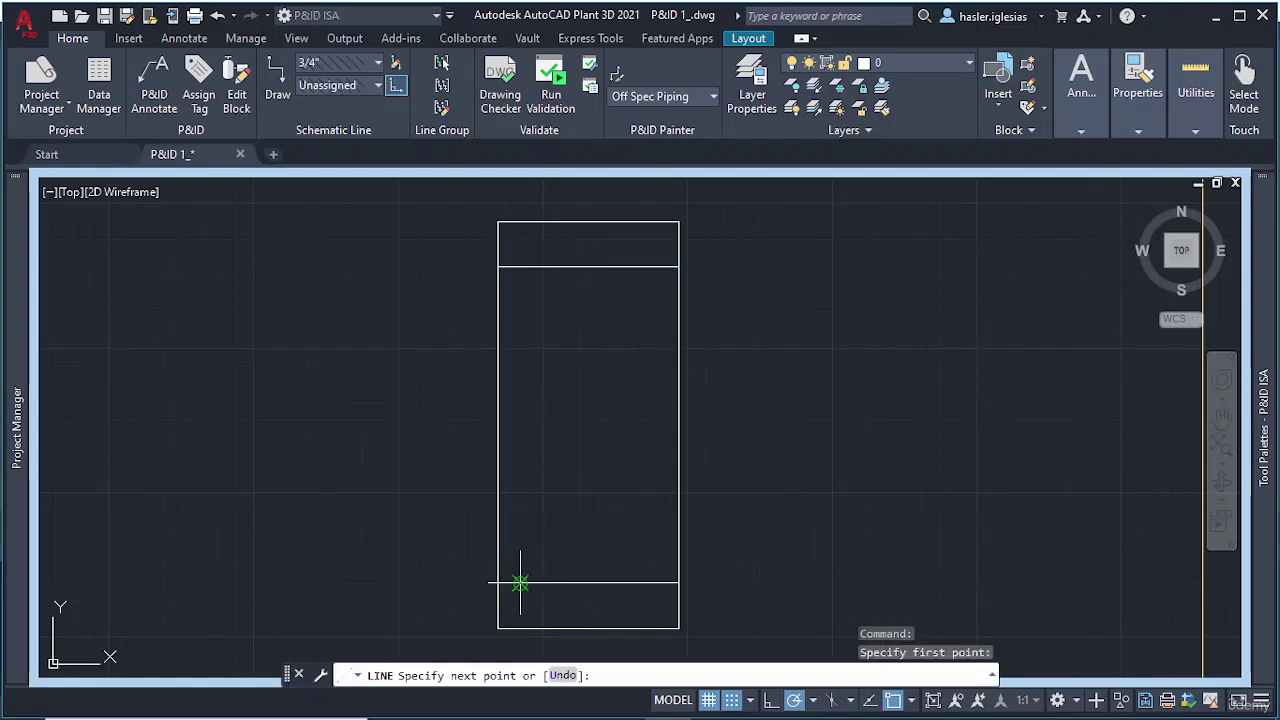
pyautogui.click(520, 266)
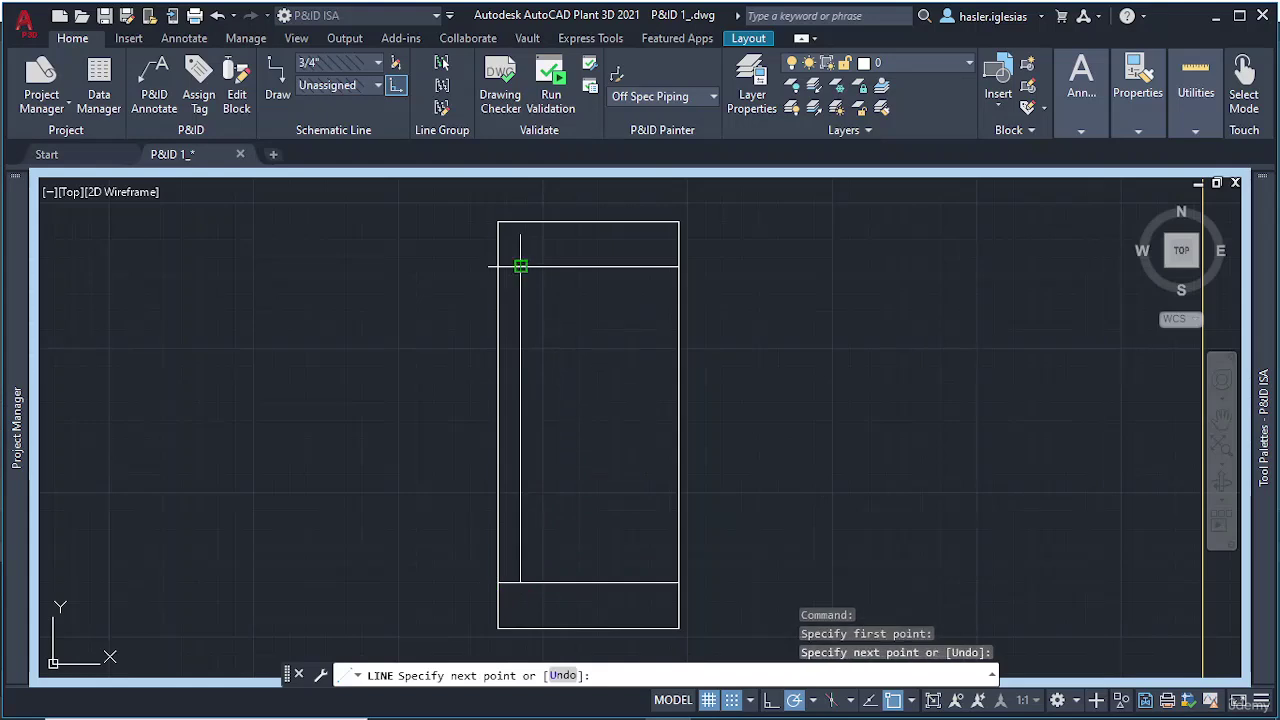
pyautogui.press('Escape')
pyautogui.write('LIN')
pyautogui.press('Return')
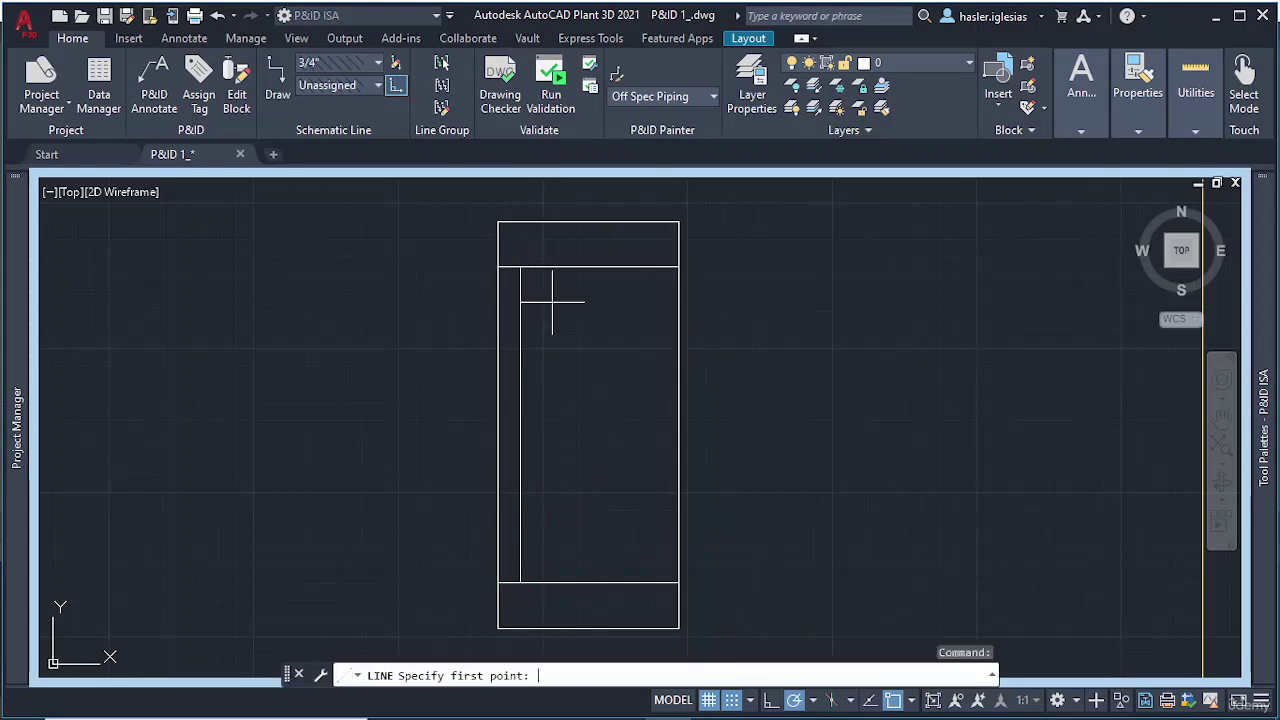
pyautogui.click(543, 266)
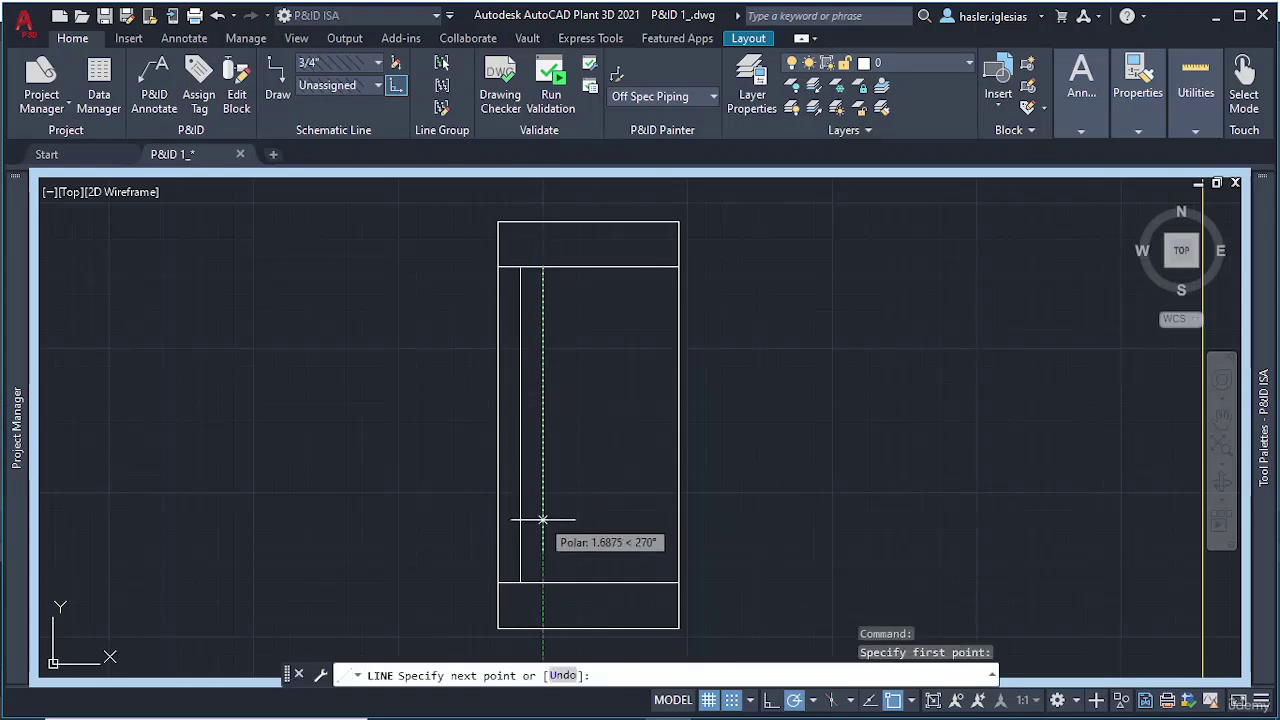
pyautogui.click(543, 582)
pyautogui.press('Escape')
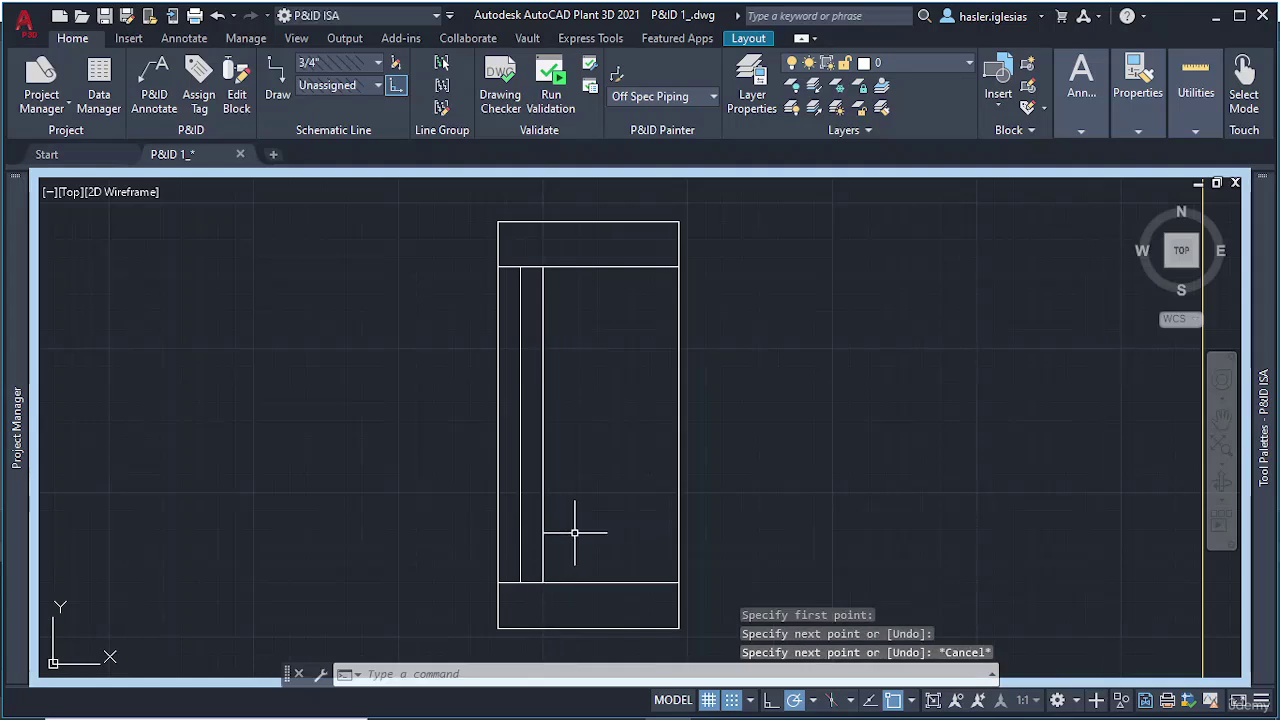
# Step: Draw two vertical lines between the inner horizontal lines at their third and fourth division points, the fourth being the rectangle's centre
pyautogui.write('L')
pyautogui.press('Return')
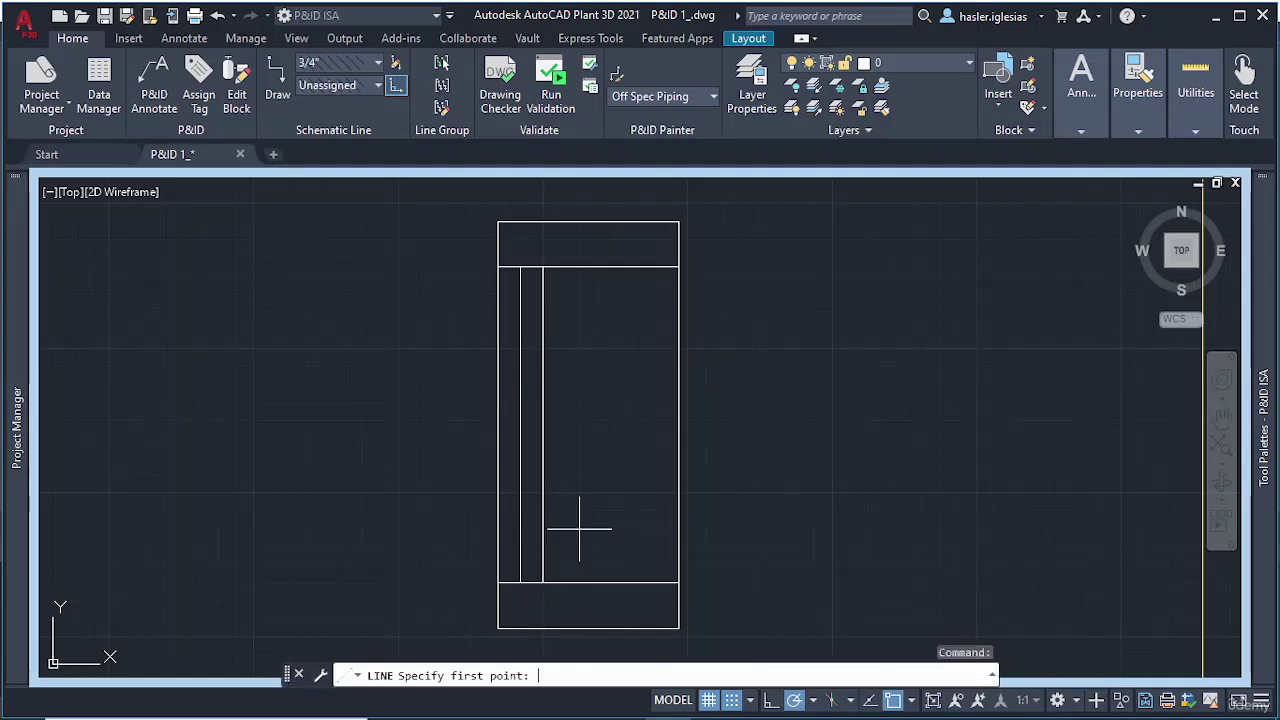
pyautogui.click(566, 268)
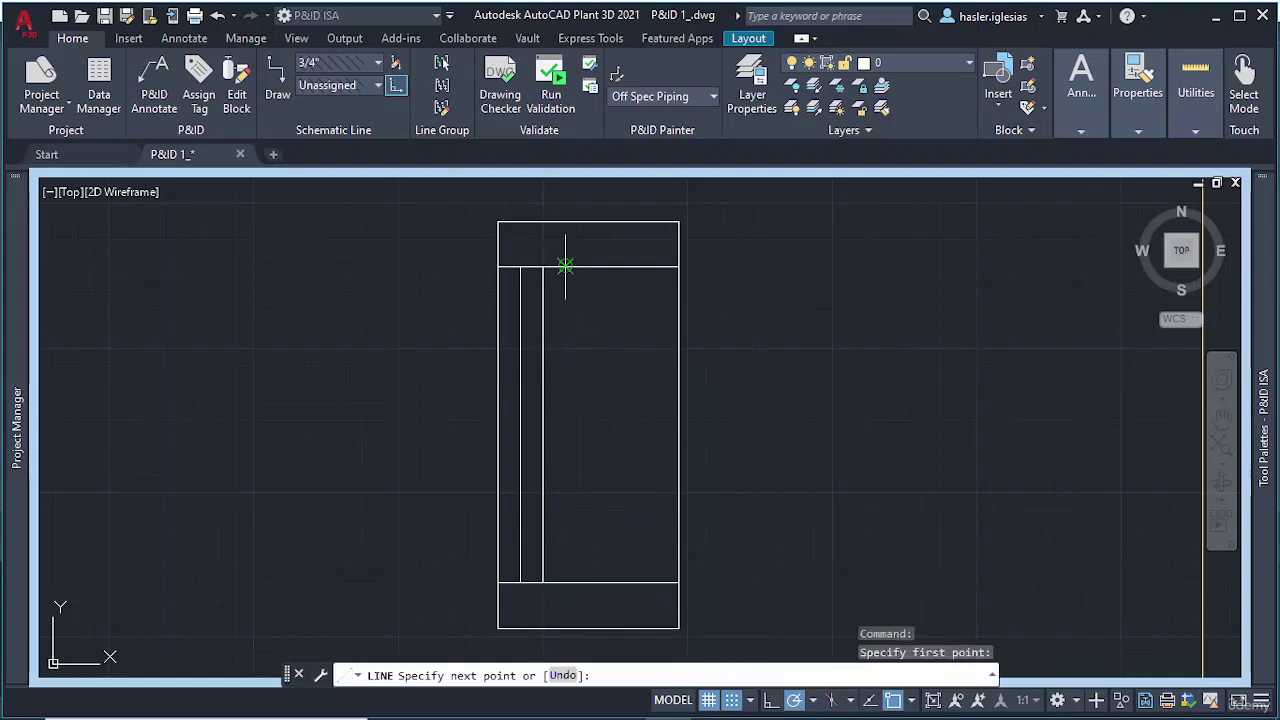
pyautogui.click(566, 583)
pyautogui.press('Escape')
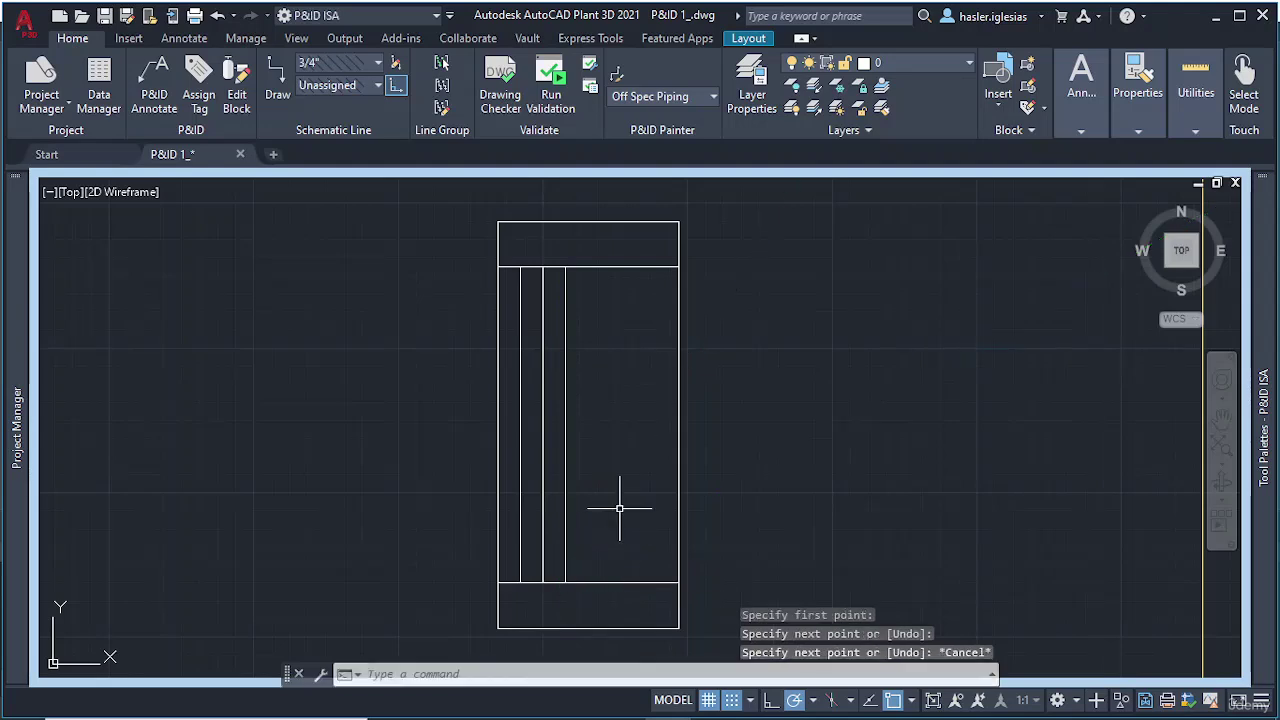
pyautogui.write('LINE')
pyautogui.press('Return')
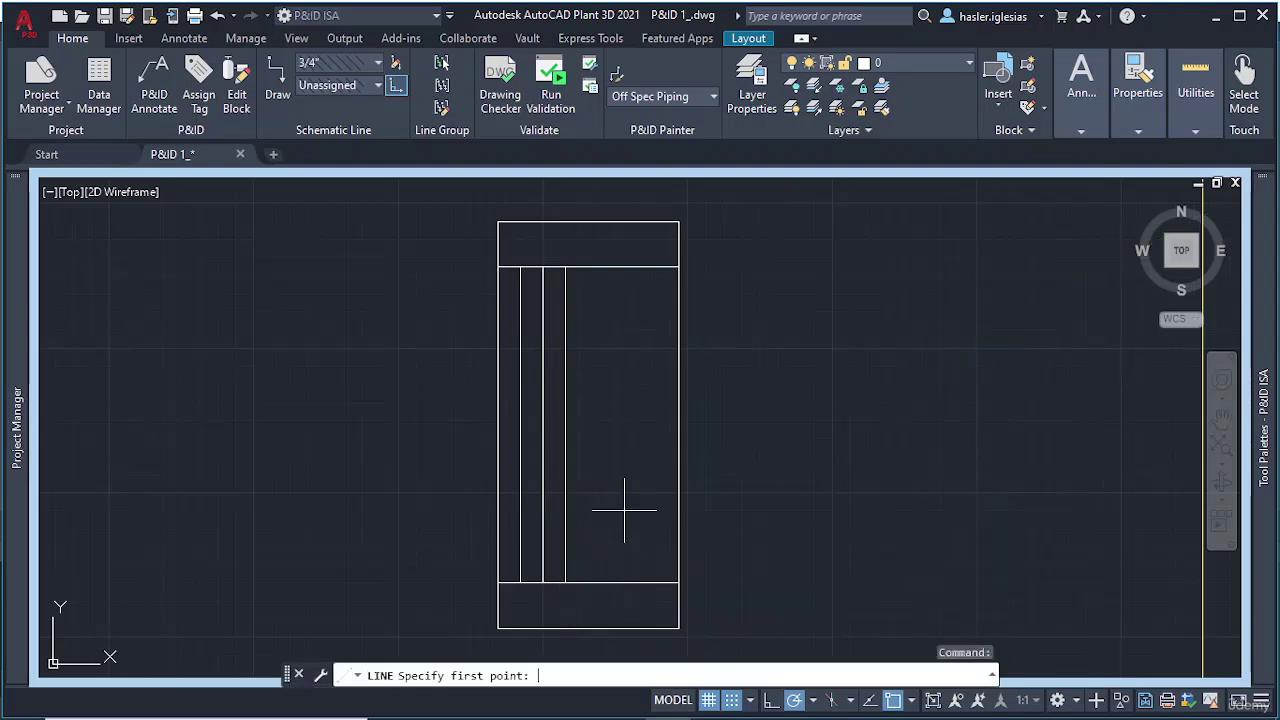
pyautogui.click(588, 583)
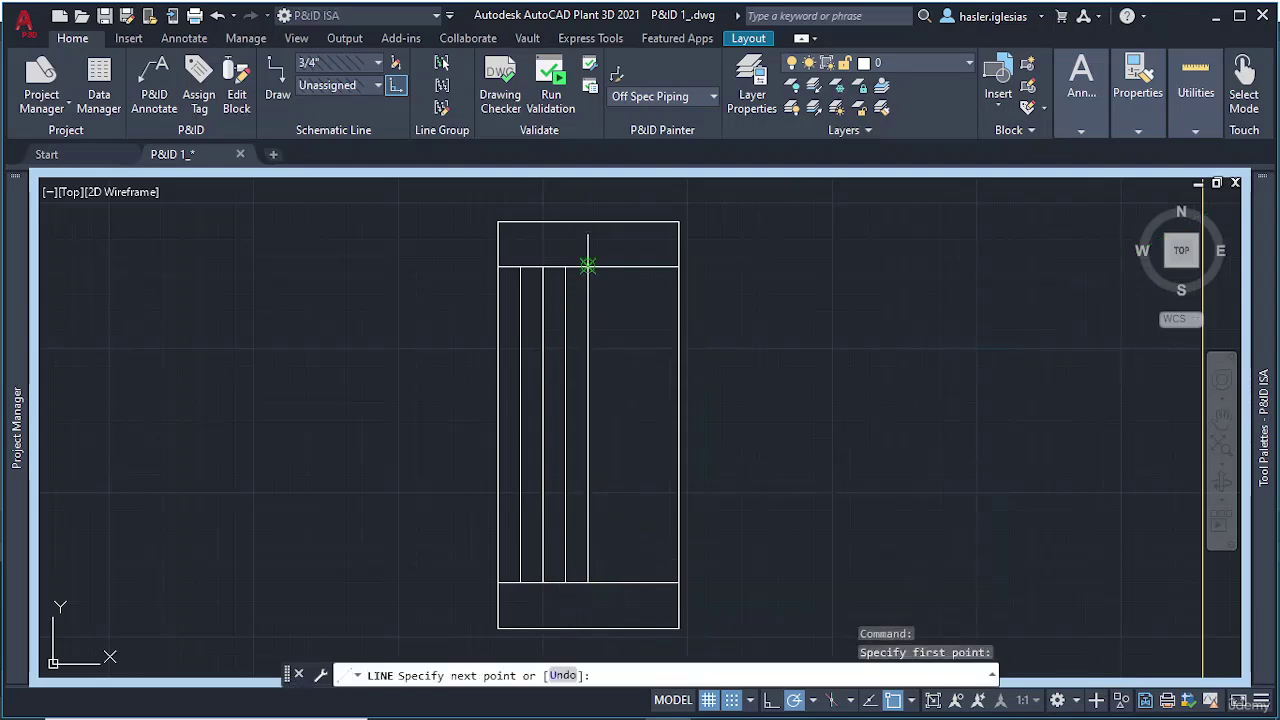
pyautogui.click(588, 267)
pyautogui.press('Escape')
# Step: Draw two more vertical lines between the inner horizontal lines, joining their fifth and sixth division points
pyautogui.write('LI')
pyautogui.press('Return')
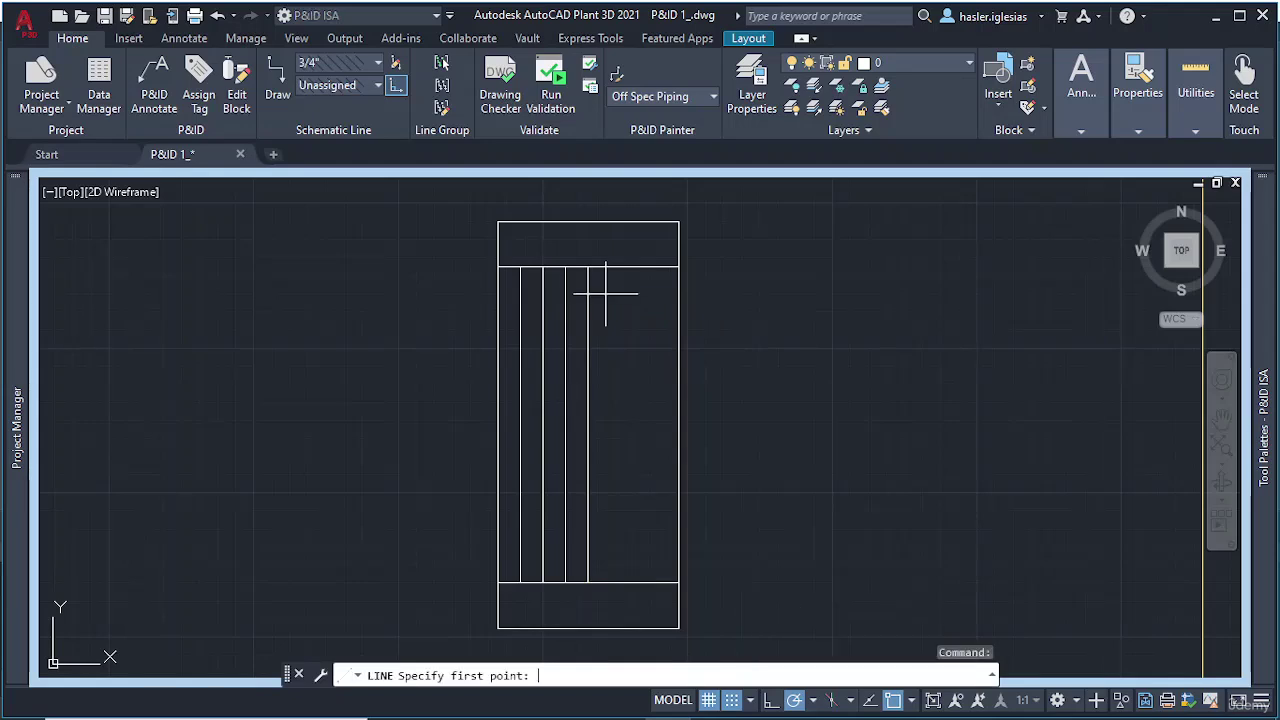
pyautogui.click(610, 267)
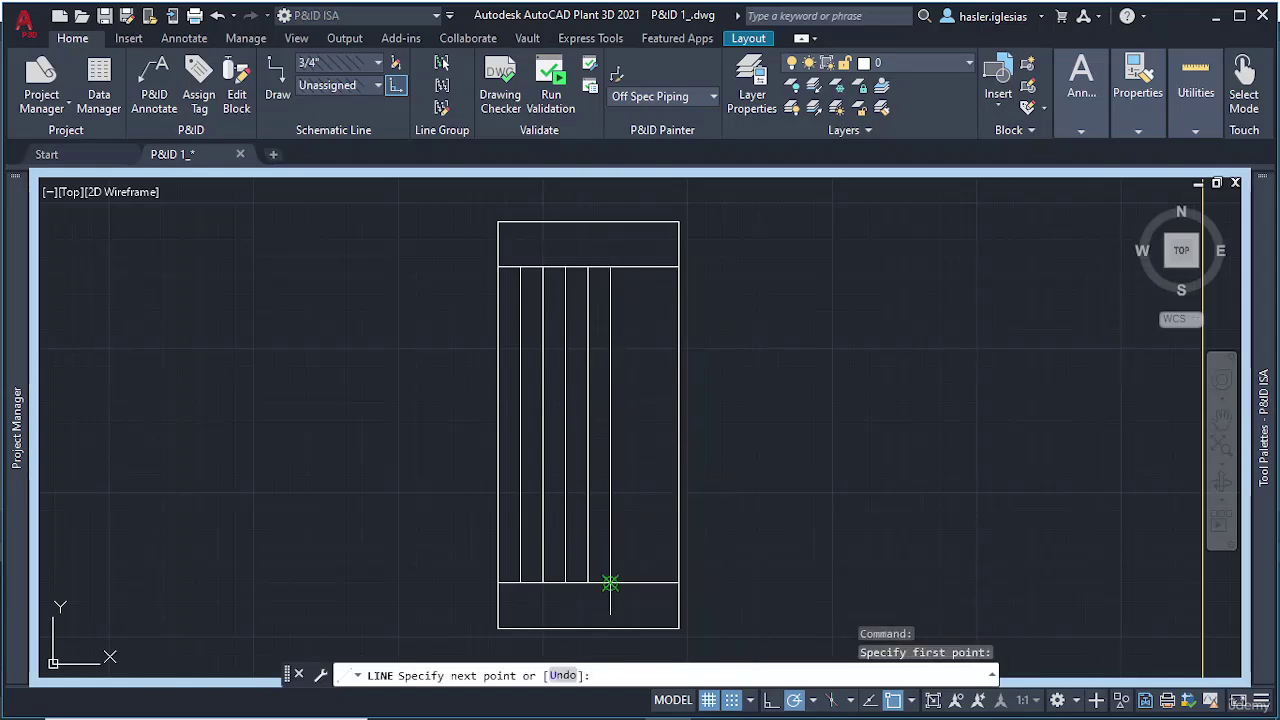
pyautogui.click(610, 583)
pyautogui.press('Escape')
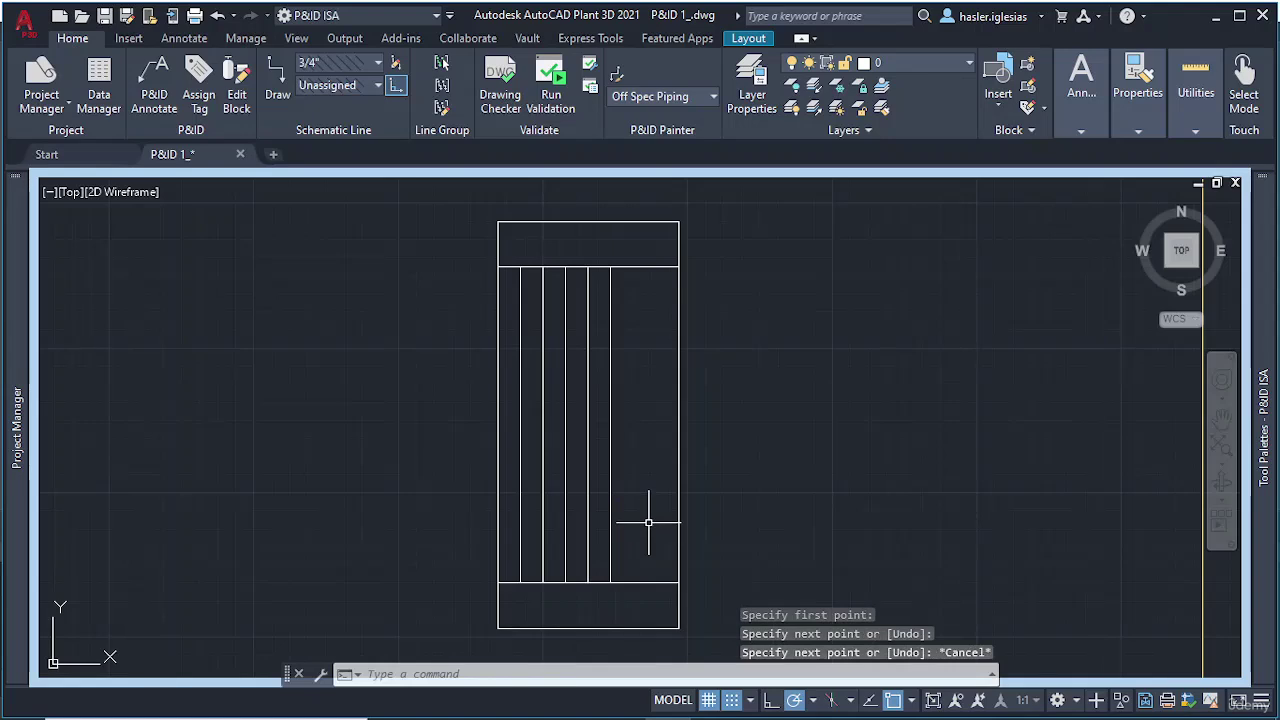
pyautogui.write('LI')
pyautogui.press('Return')
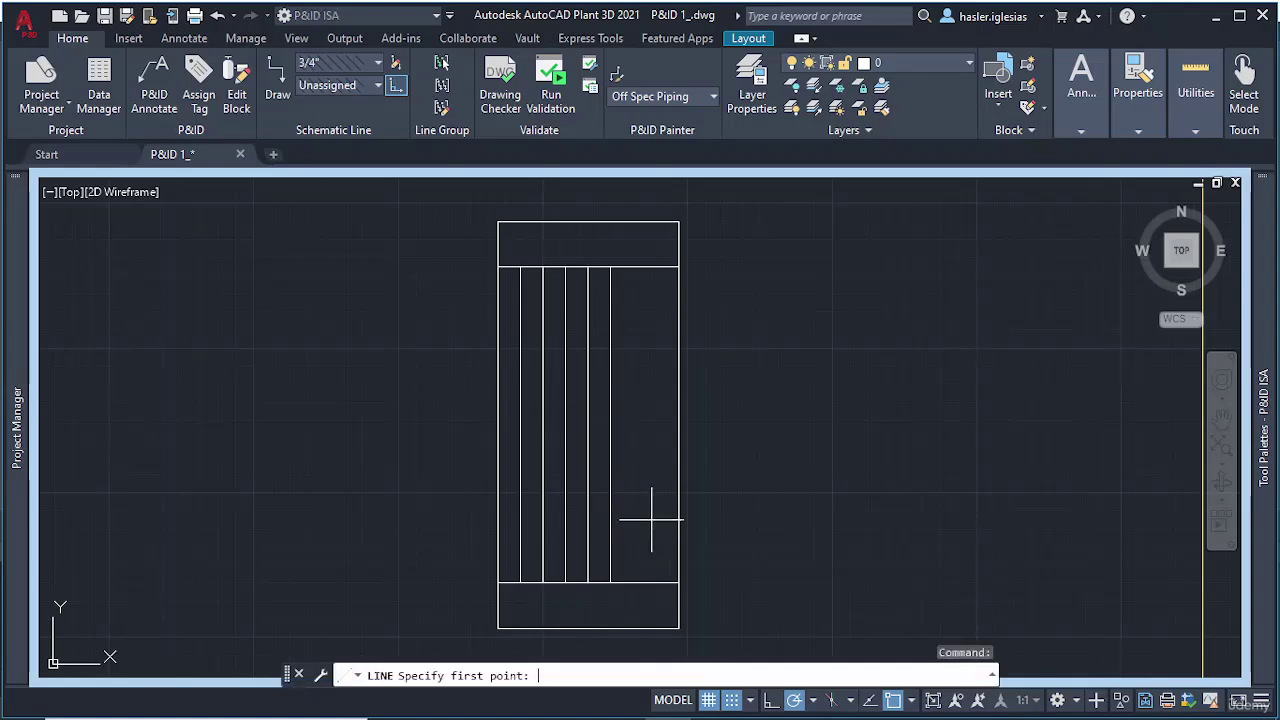
pyautogui.click(632, 583)
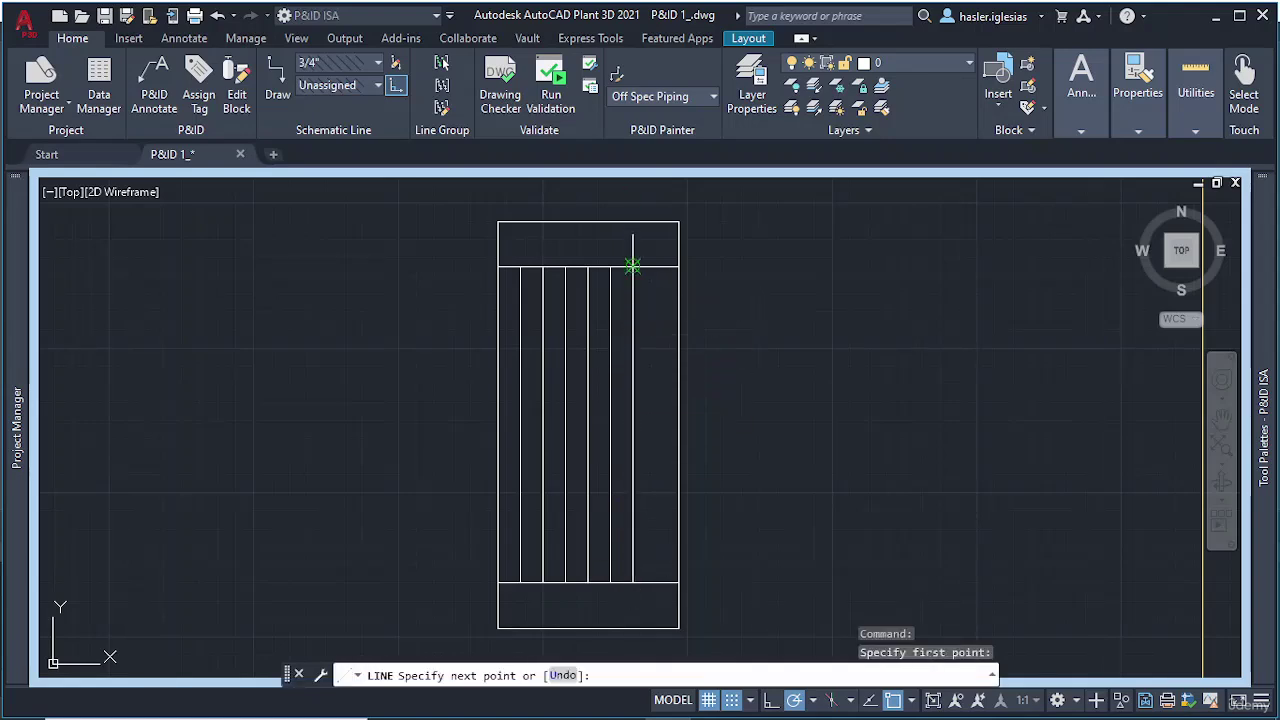
pyautogui.click(632, 265)
pyautogui.press('Escape')
# Step: Draw the seventh vertical line between the inner horizontal lines, joining their last division points before the rectangle's right side
pyautogui.write('LINE')
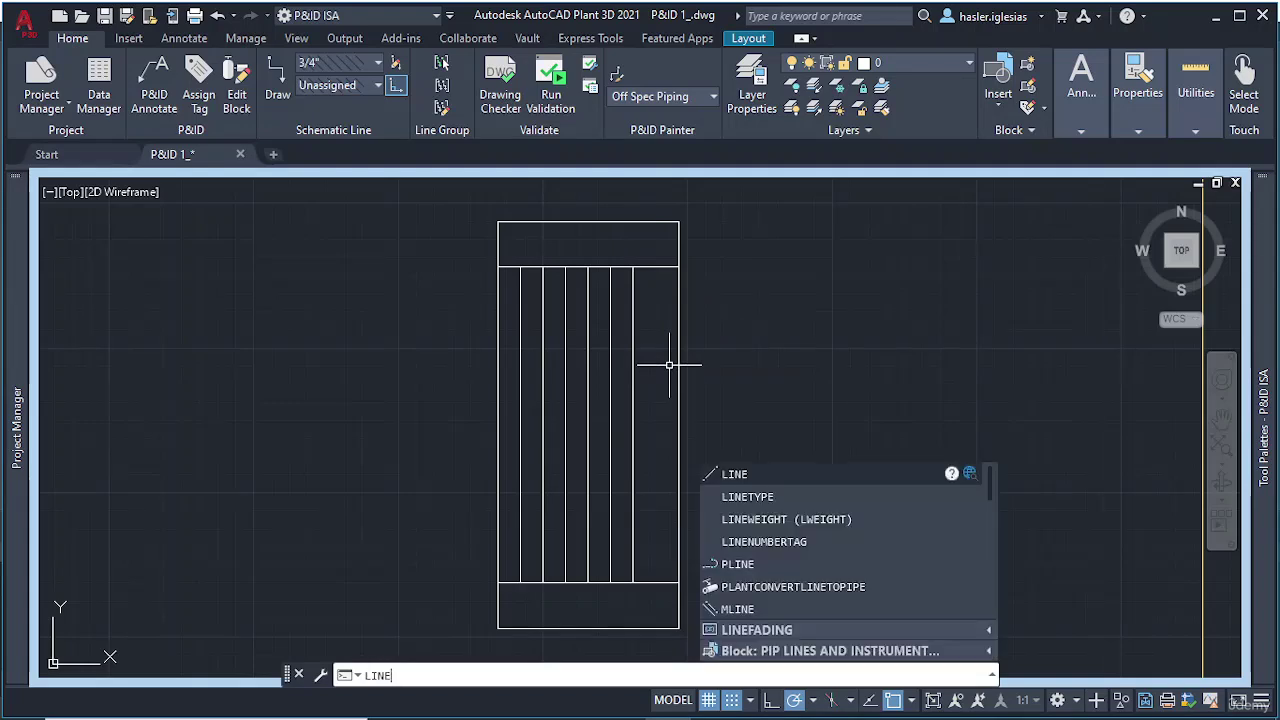
pyautogui.press('Return')
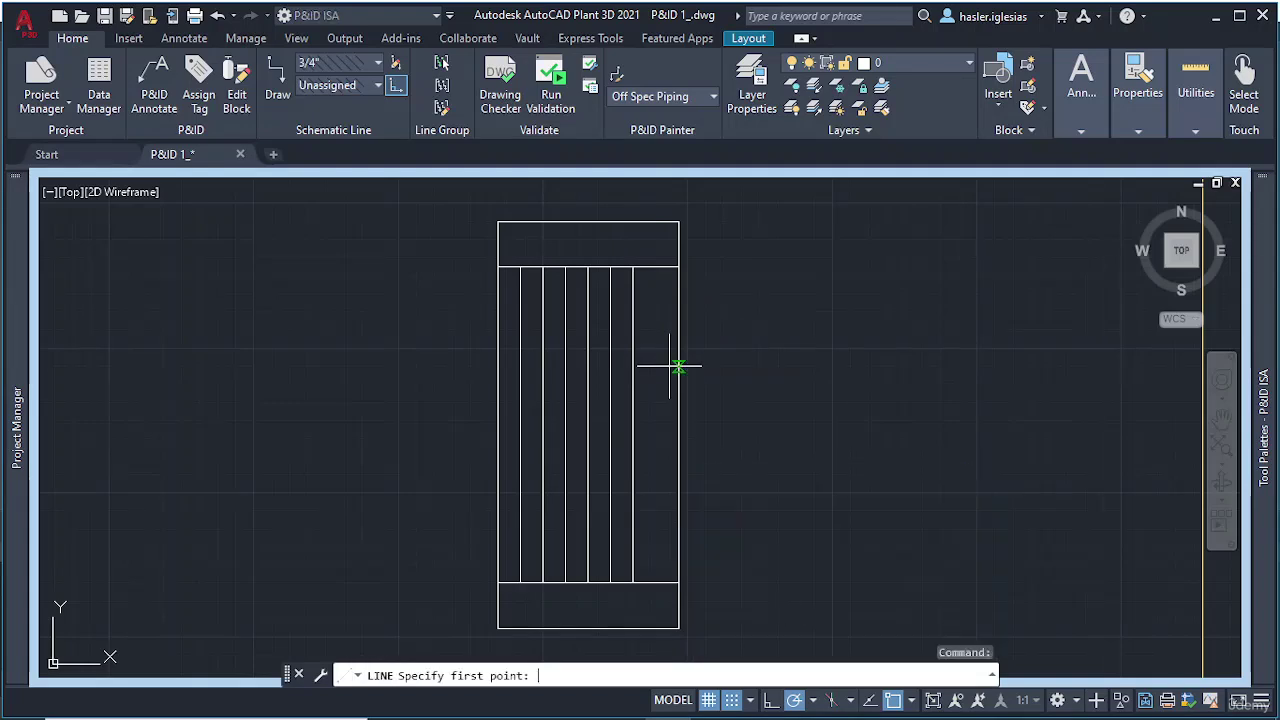
pyautogui.click(655, 266)
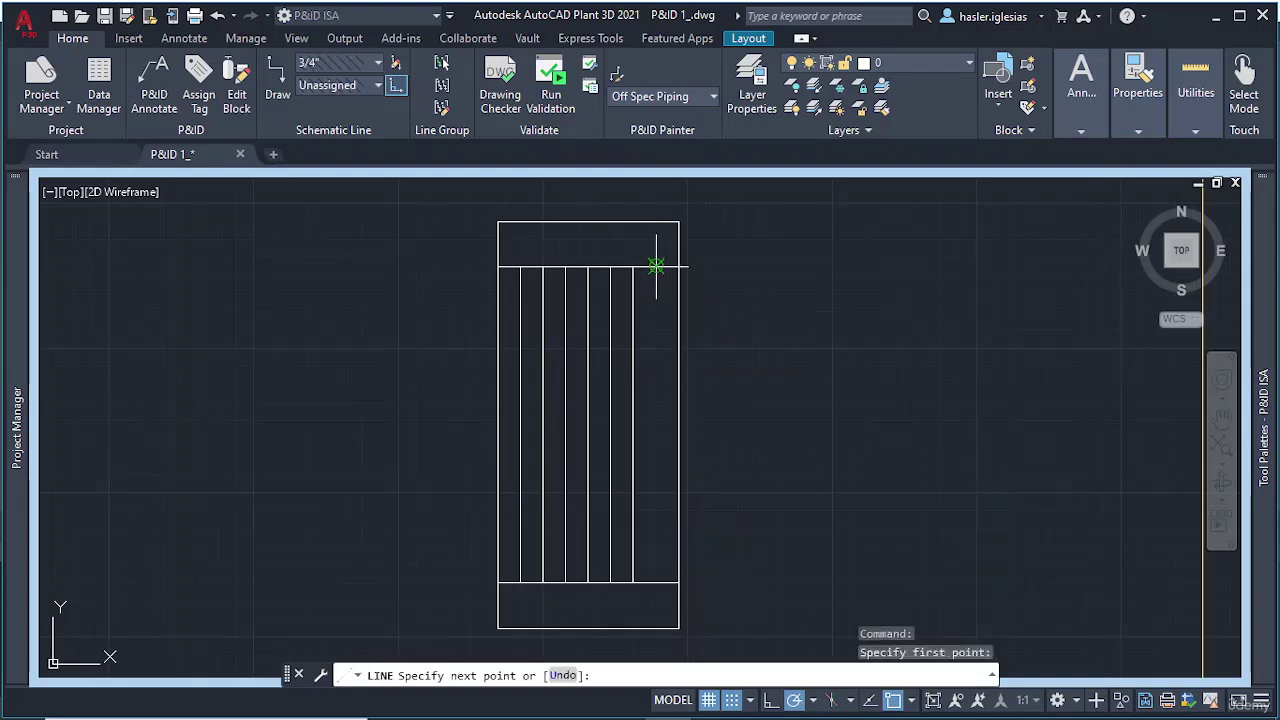
pyautogui.click(656, 582)
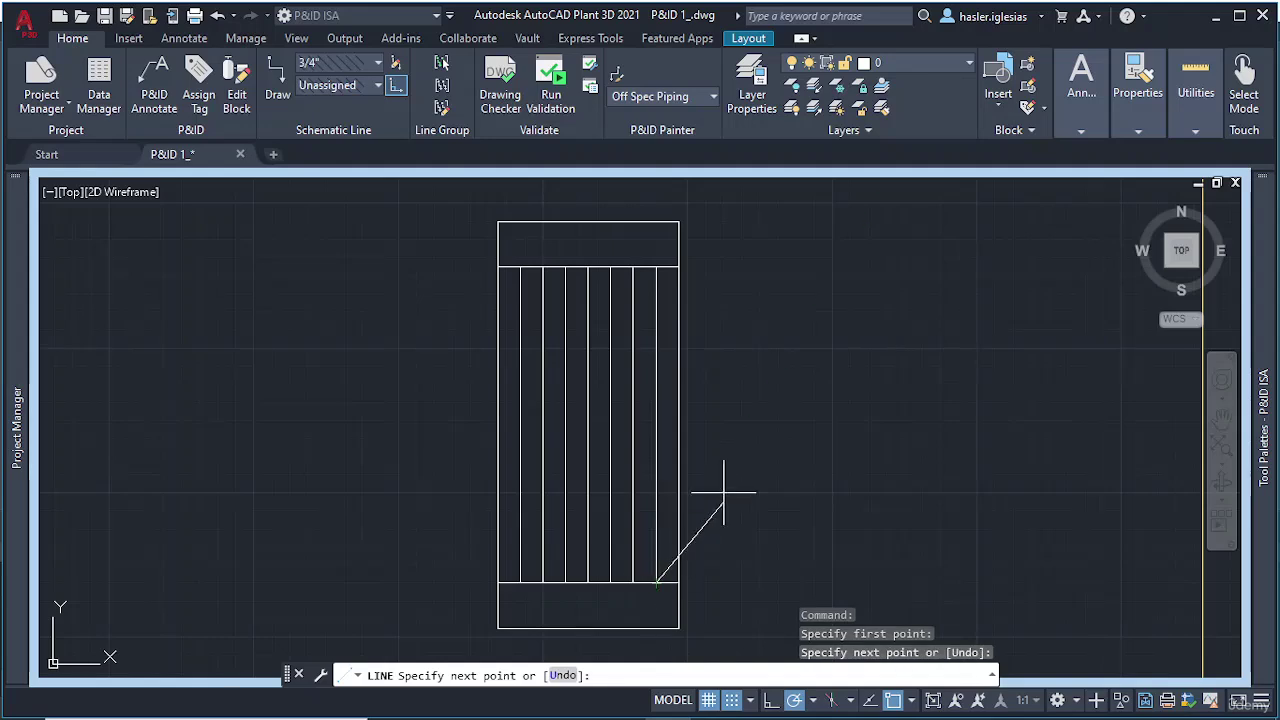
pyautogui.press('Escape')
pyautogui.scroll(-2, 625, 355)
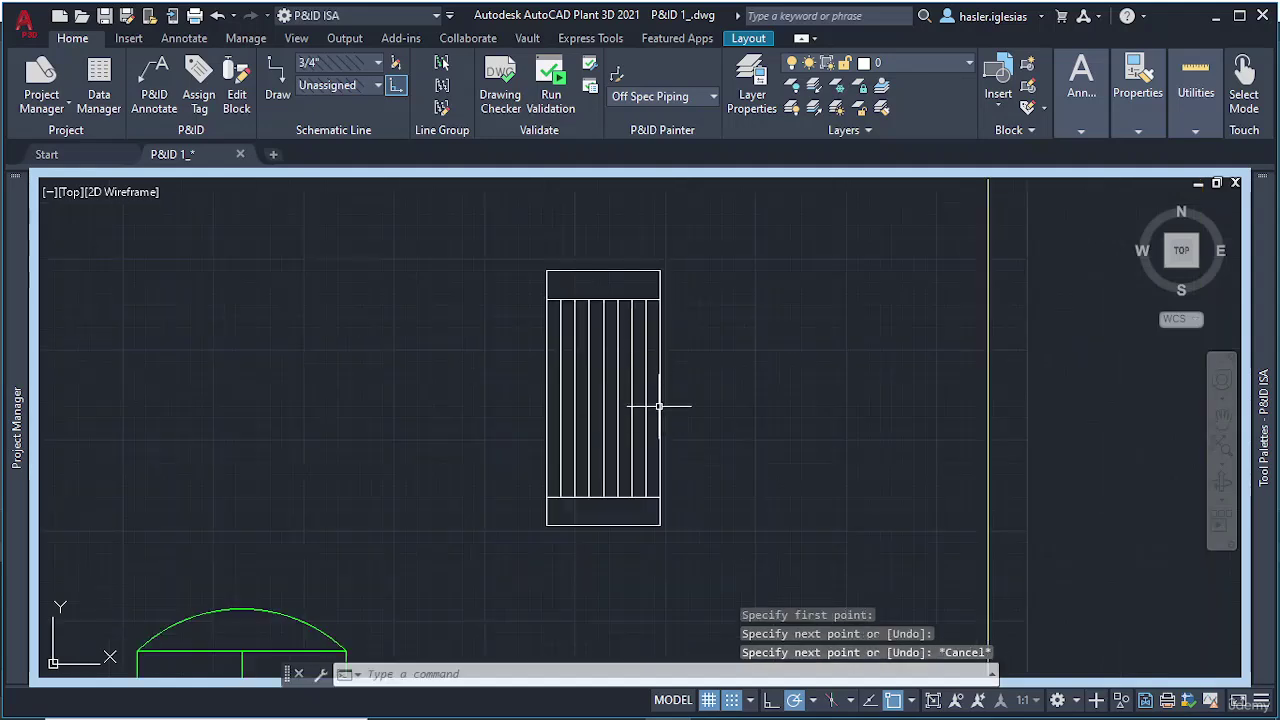
pyautogui.scroll(2, 545, 429)
pyautogui.scroll(-2, 538, 431)
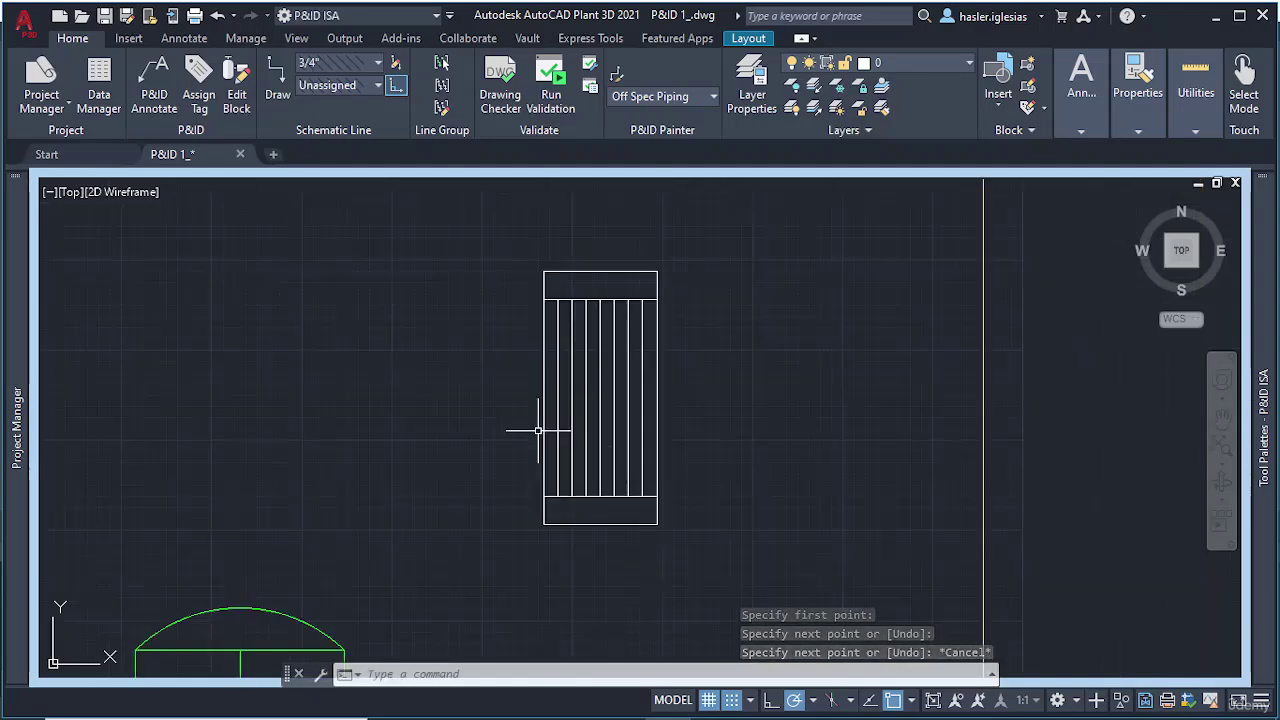
pyautogui.scroll(4, 509, 480)
pyautogui.moveTo(509, 491)
pyautogui.mouseDown(button='middle')
pyautogui.moveTo(525, 525)
pyautogui.moveTo(386, 486)
pyautogui.mouseUp(button='middle')
pyautogui.scroll(2, 386, 486)
pyautogui.moveTo(477, 514); pyautogui.dragTo(357, 480, button='middle')
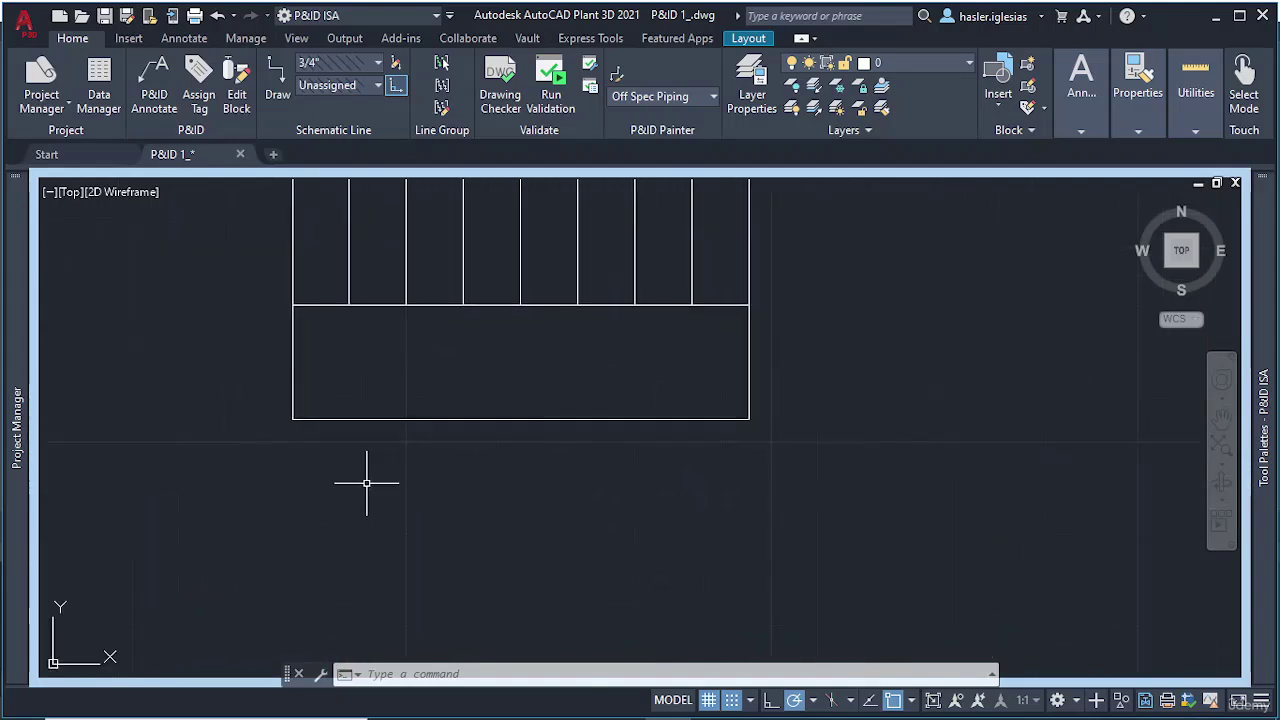
pyautogui.write('LINE')
pyautogui.press('BackSpace')
pyautogui.press('BackSpace')
pyautogui.press('BackSpace')
pyautogui.press('BackSpace')
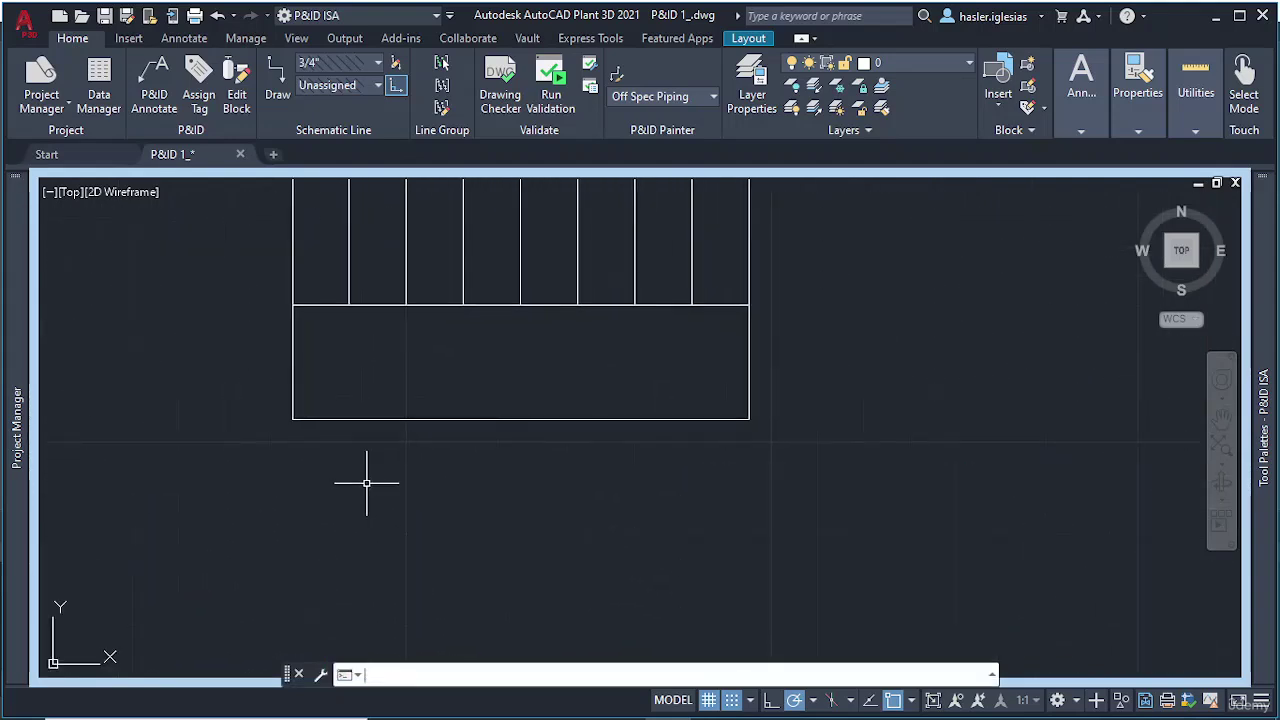
# Step: Draw a thin horizontal rectangle as a flange just below the body, extending equally beyond both of its sides
pyautogui.write('RECTANG')
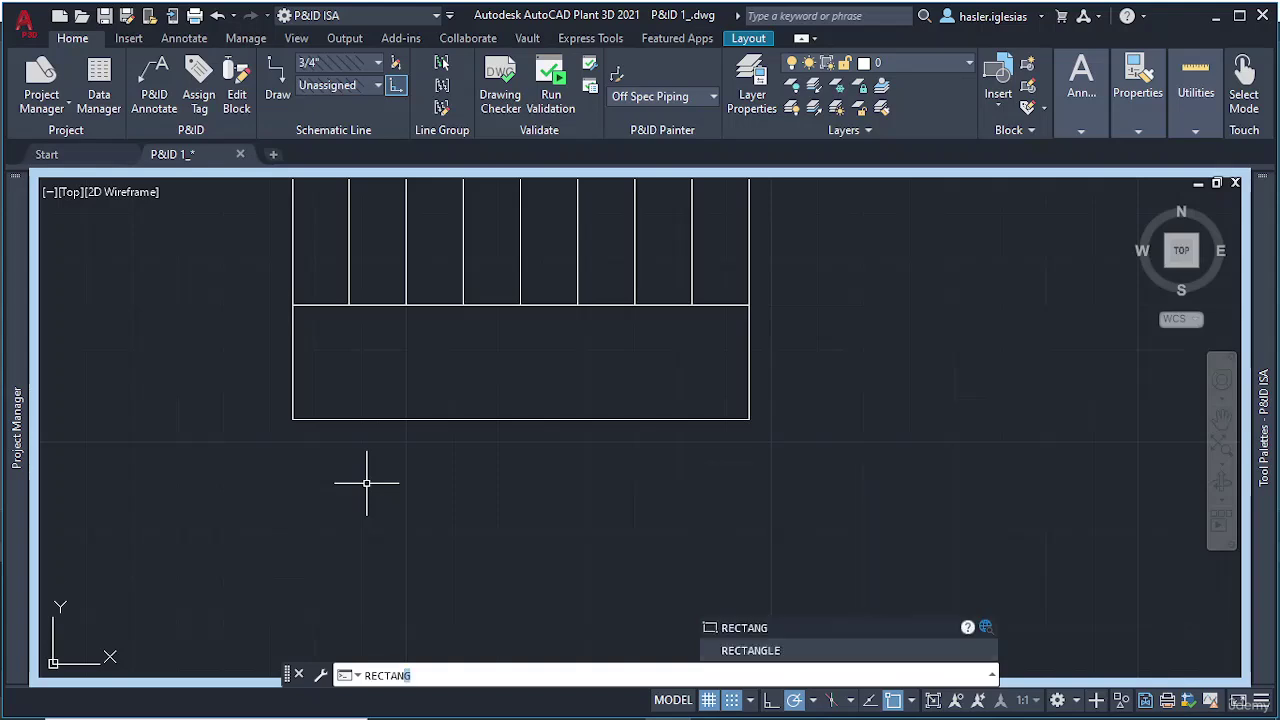
pyautogui.press('Return')
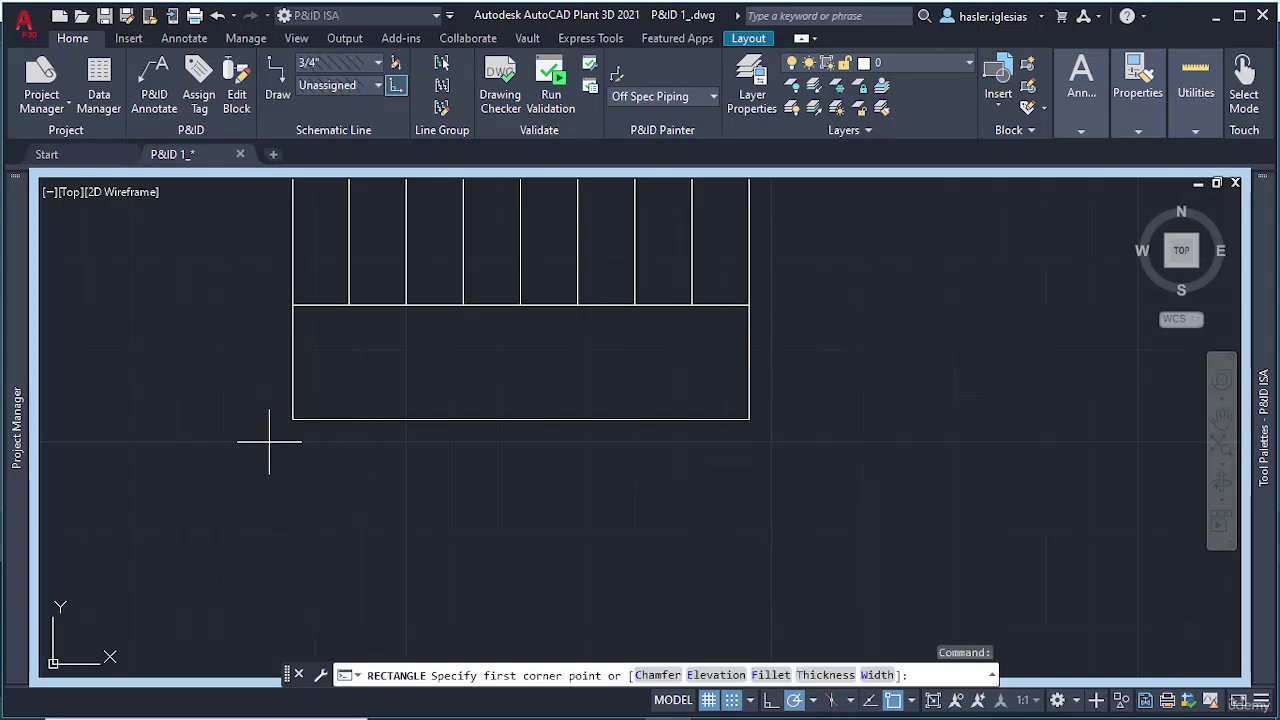
pyautogui.click(224, 441)
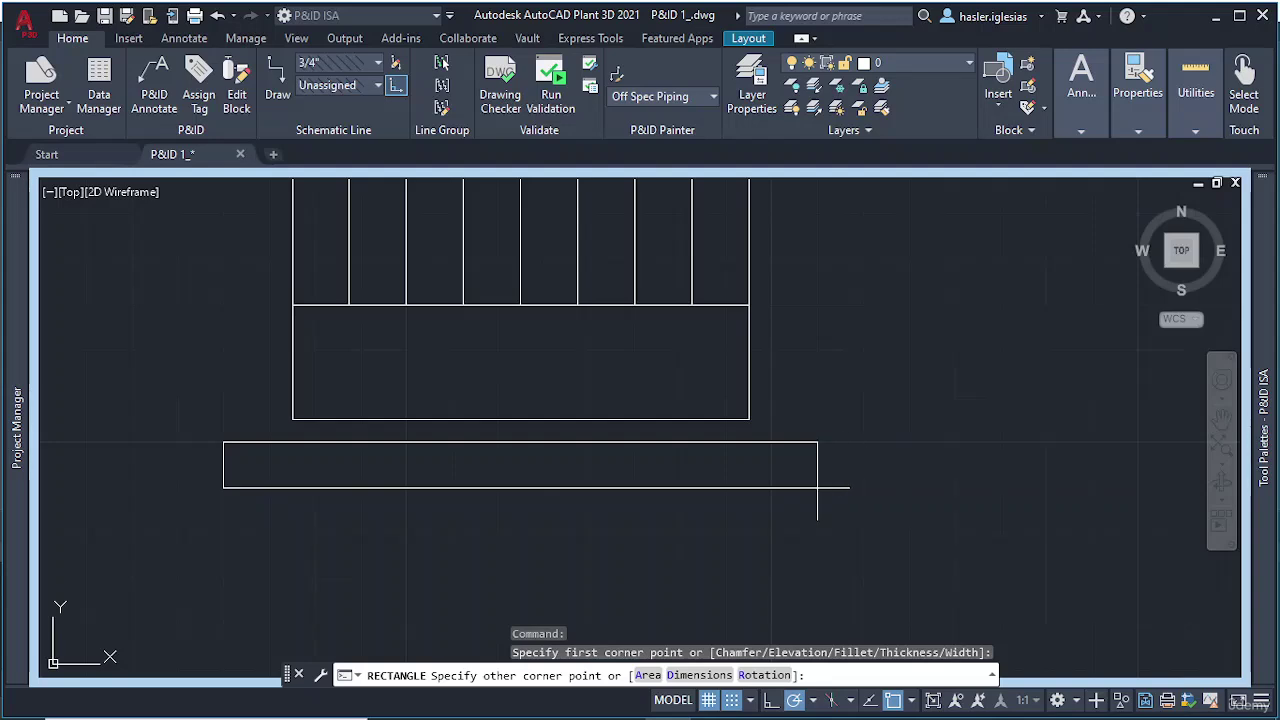
pyautogui.click(817, 488)
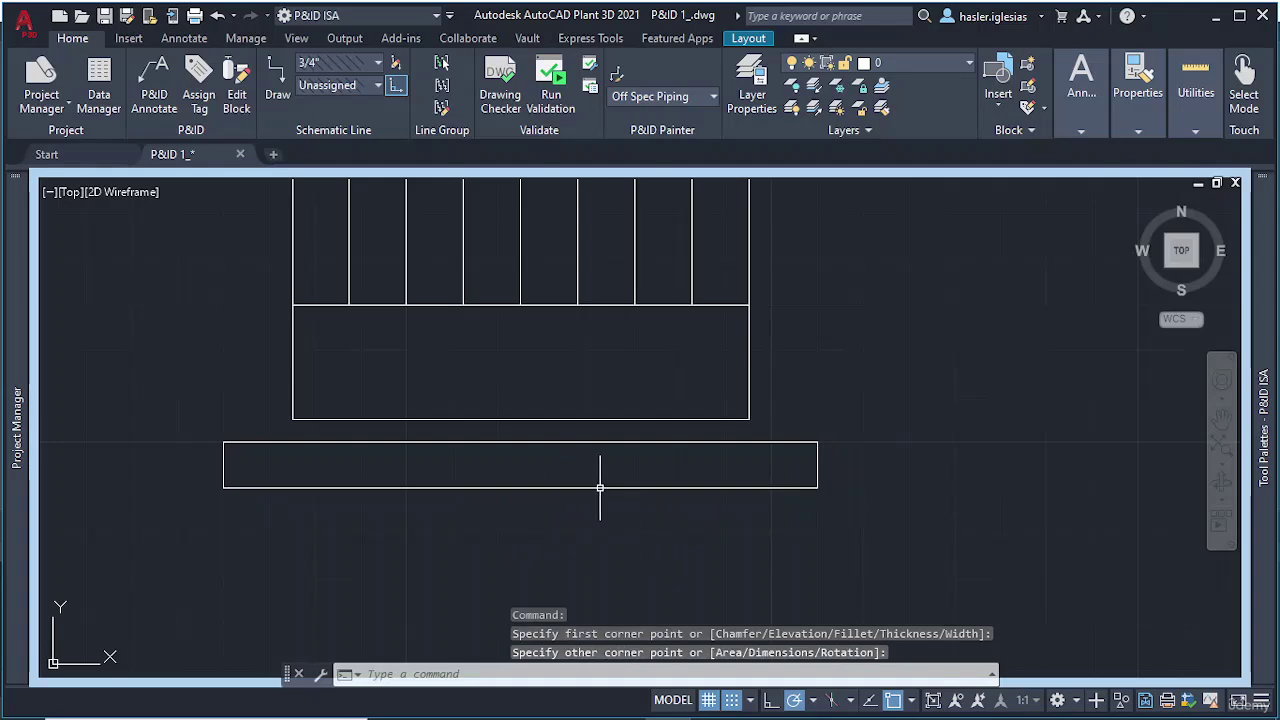
# Step: Draw a rectangle directly beneath the flange, aligned with the body's left and right sides and about twice the flange's height
pyautogui.write('LI')
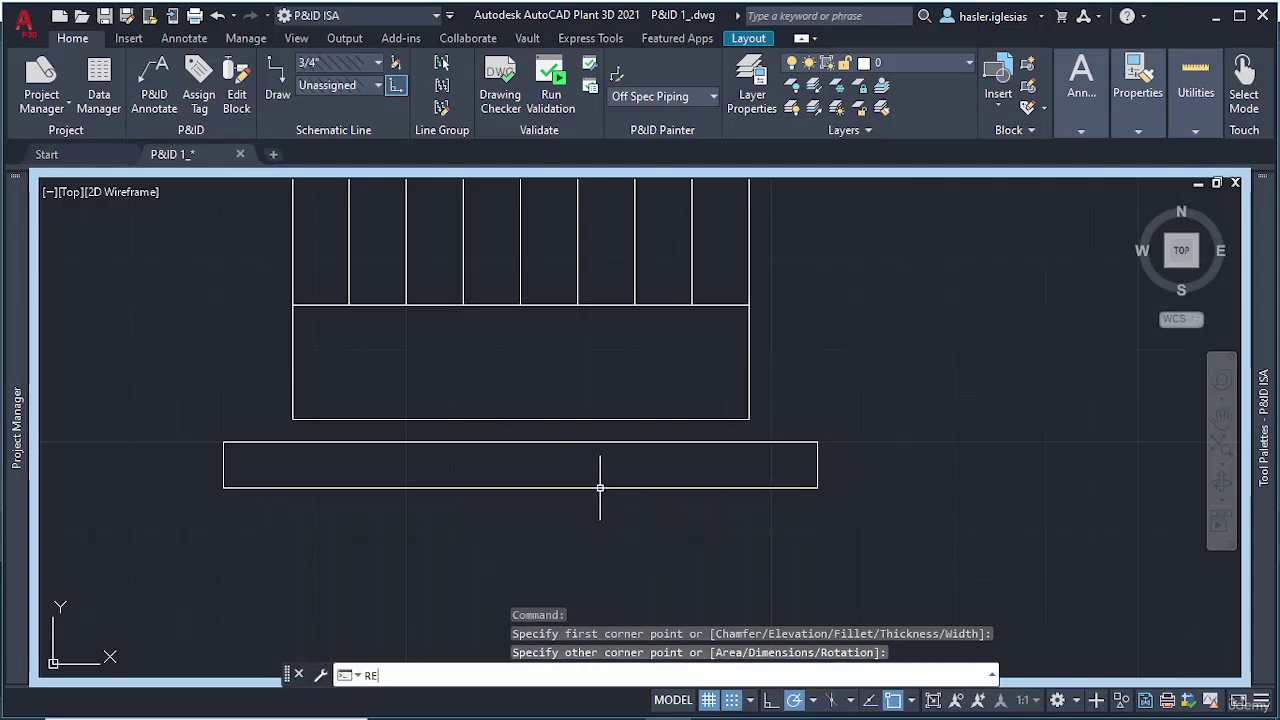
pyautogui.press('Return')
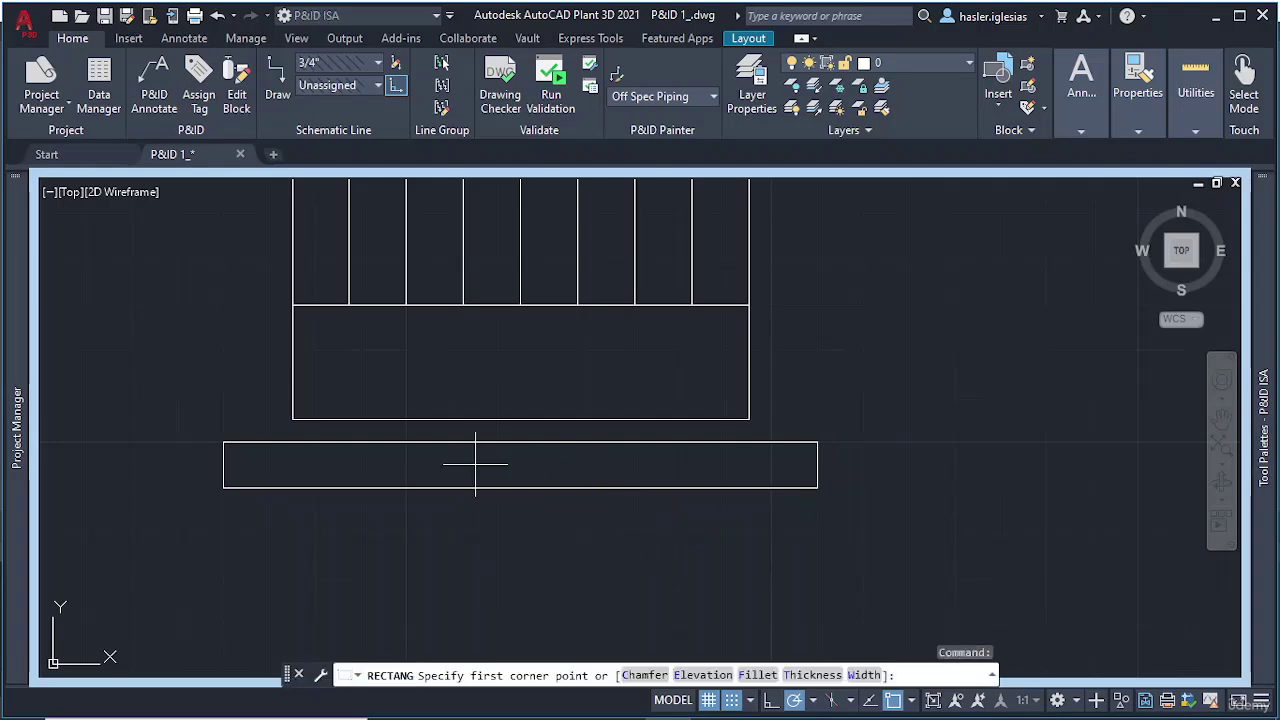
pyautogui.moveTo(451, 486); pyautogui.dragTo(470, 378, button='middle')
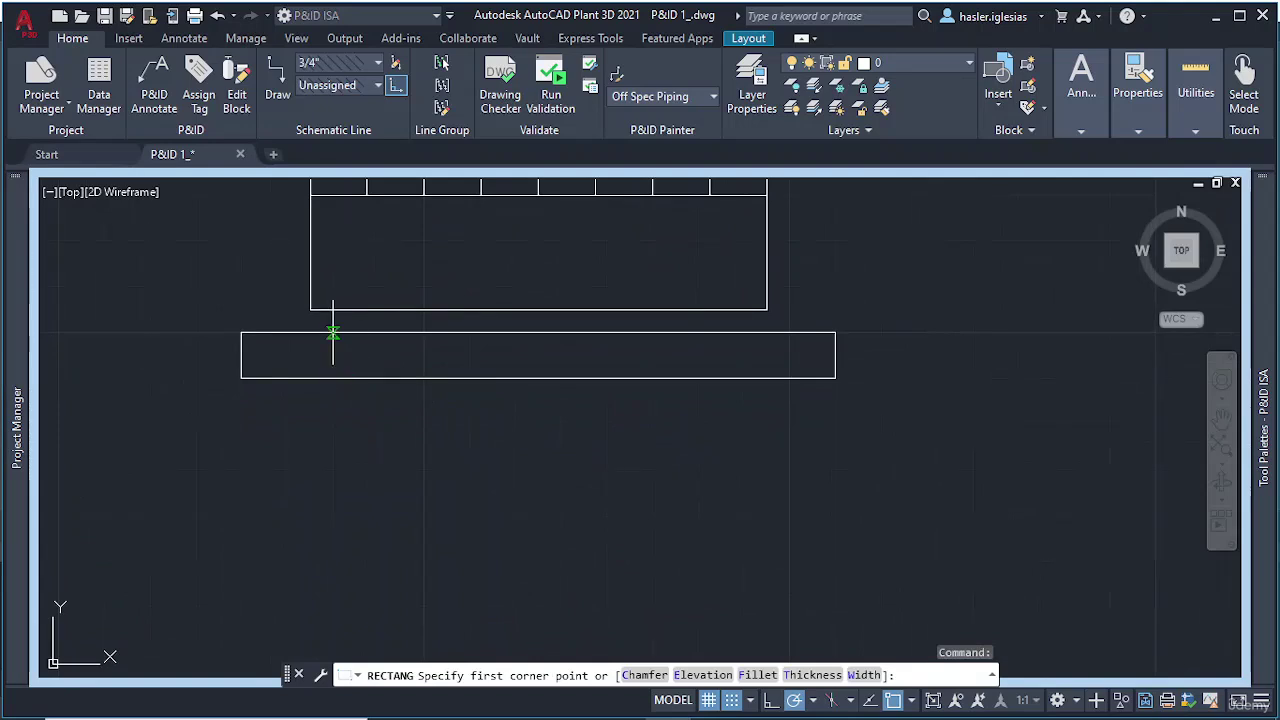
pyautogui.click(310, 378)
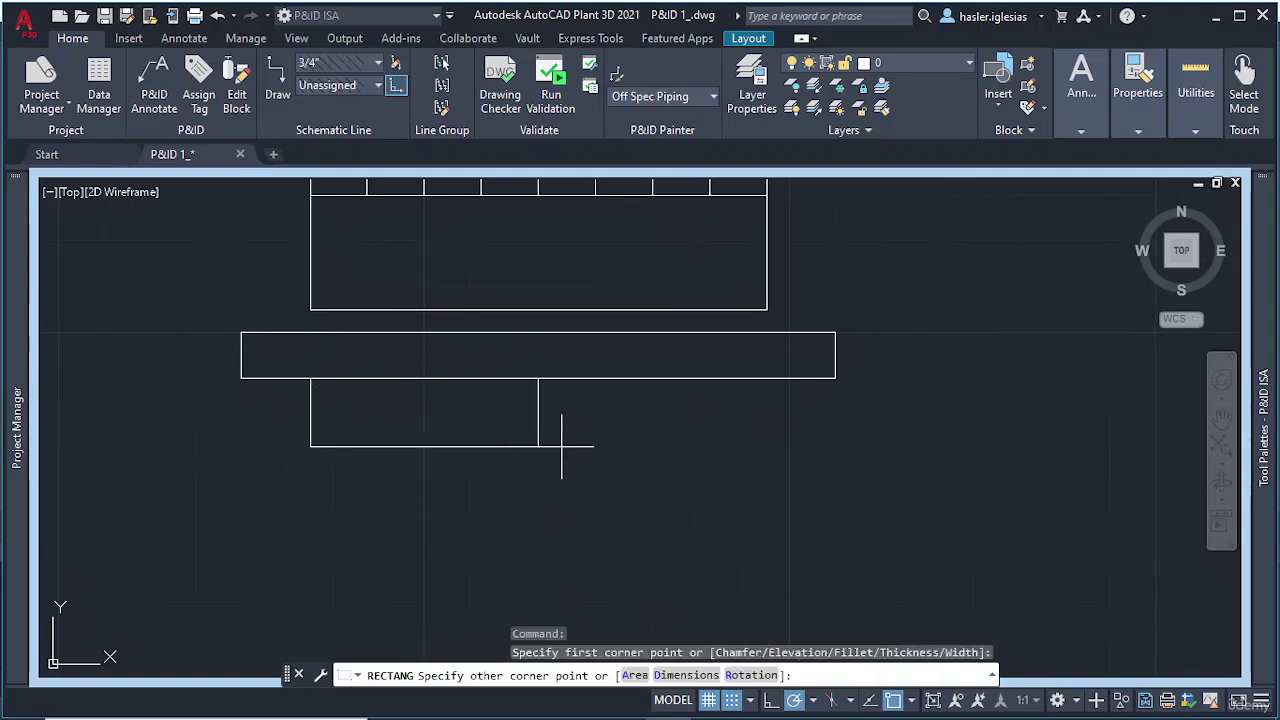
pyautogui.click(767, 467)
pyautogui.press('Escape')
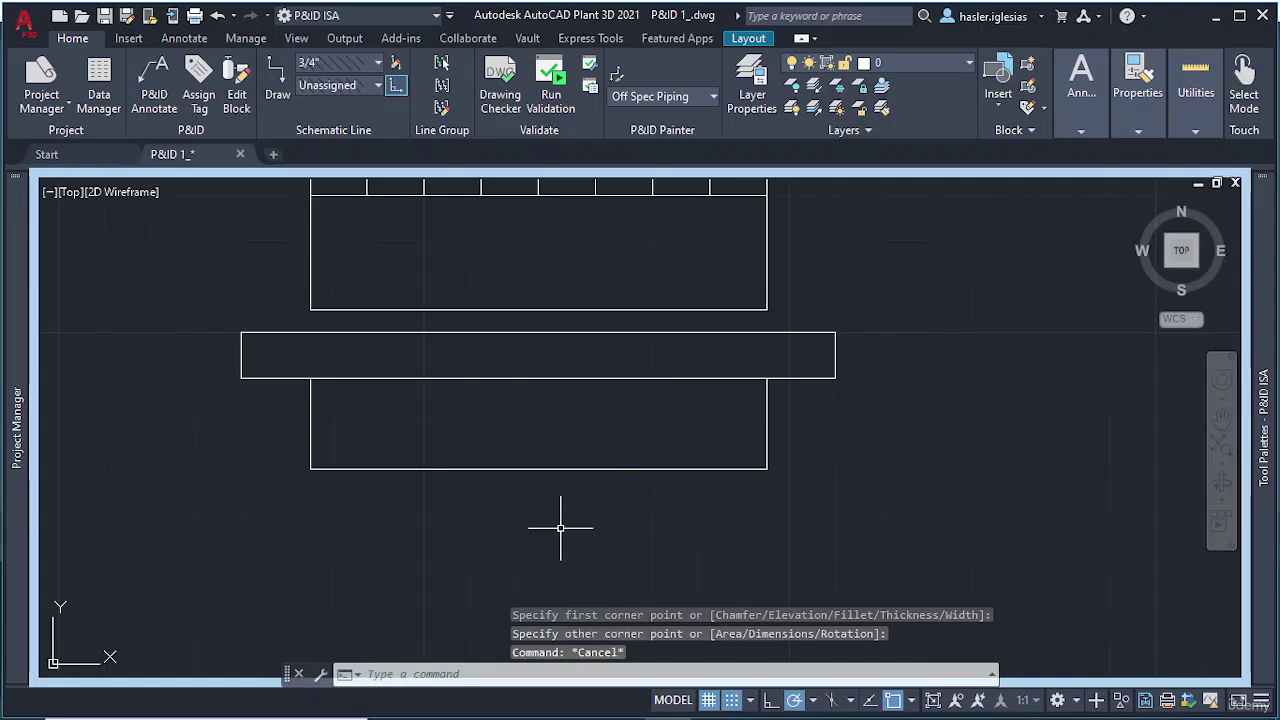
# Step: Close the lower end with a semicircular arc between the lowest rectangle's bottom corners, centred on the midpoint of its bottom edge
pyautogui.write('a')
pyautogui.press('Return')
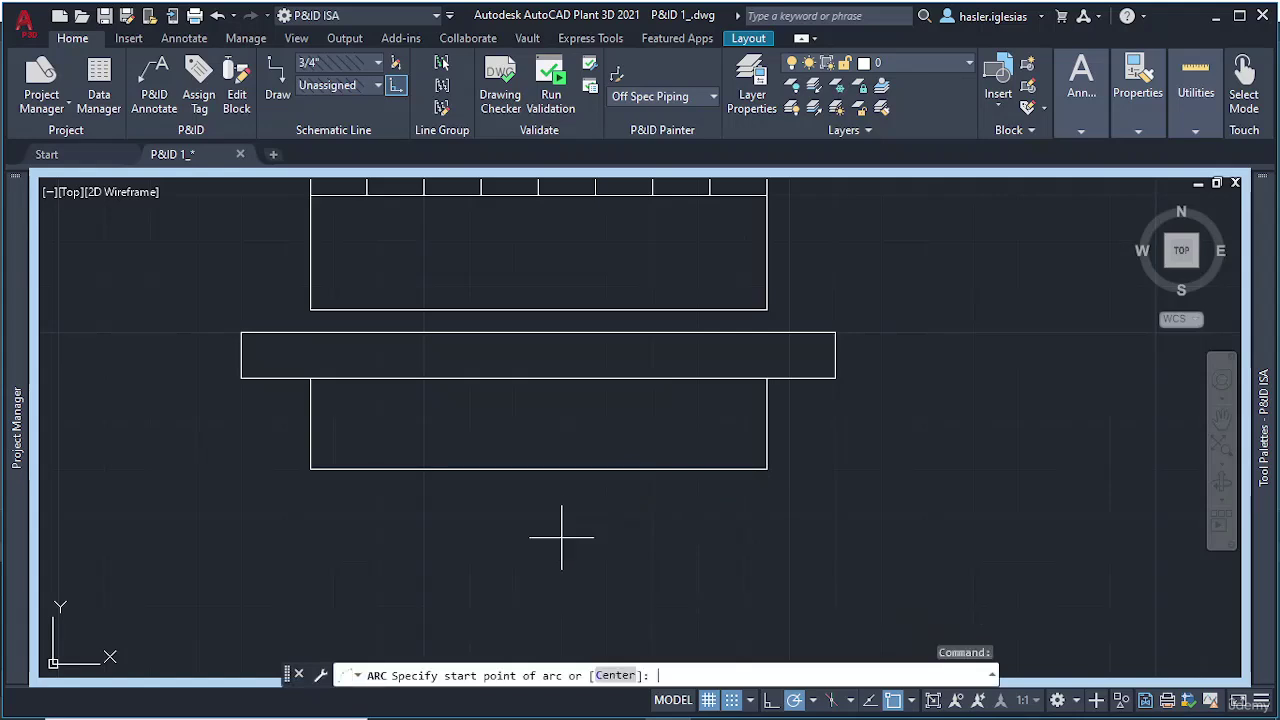
pyautogui.click(310, 468)
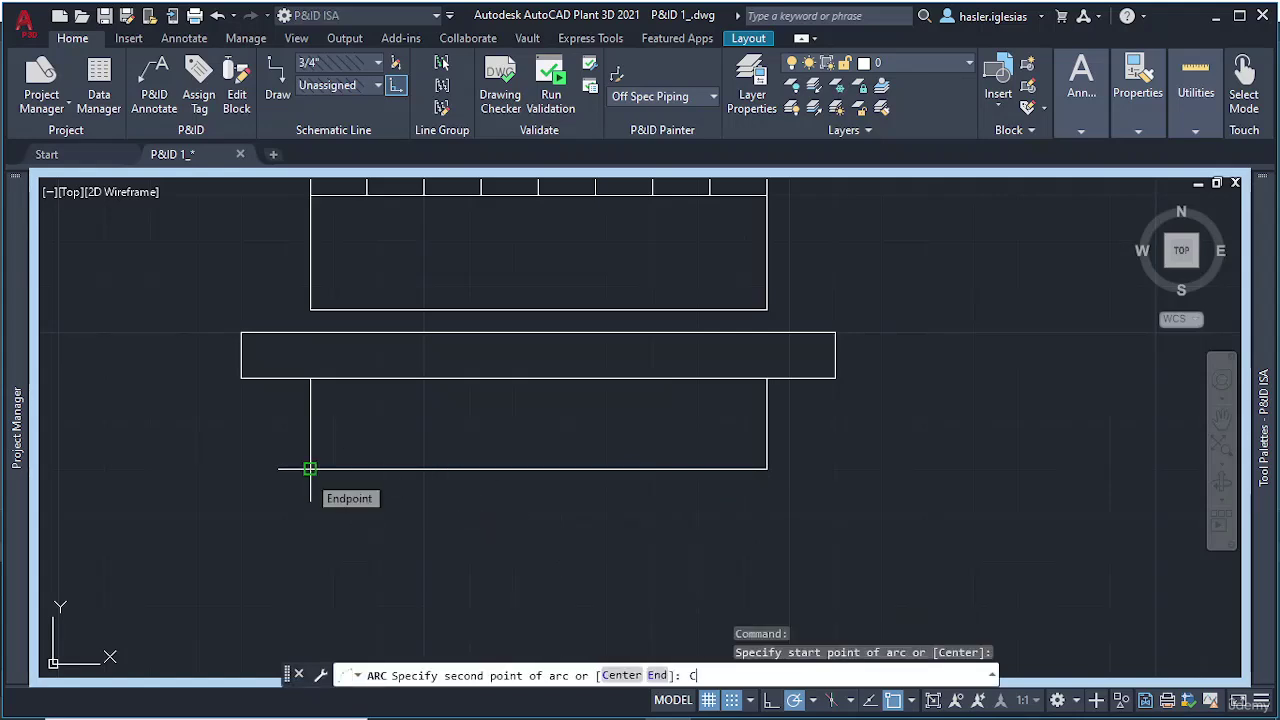
pyautogui.write('C')
pyautogui.press('Return')
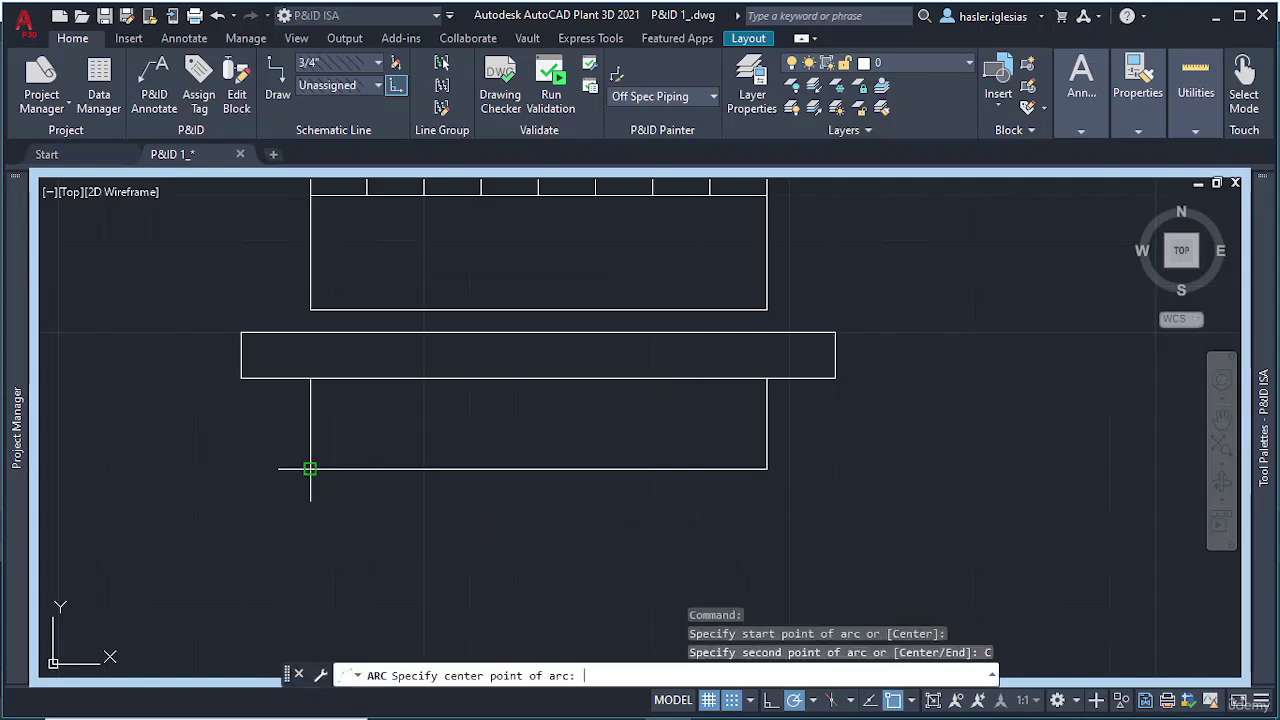
pyautogui.click(538, 468)
pyautogui.click(763, 464)
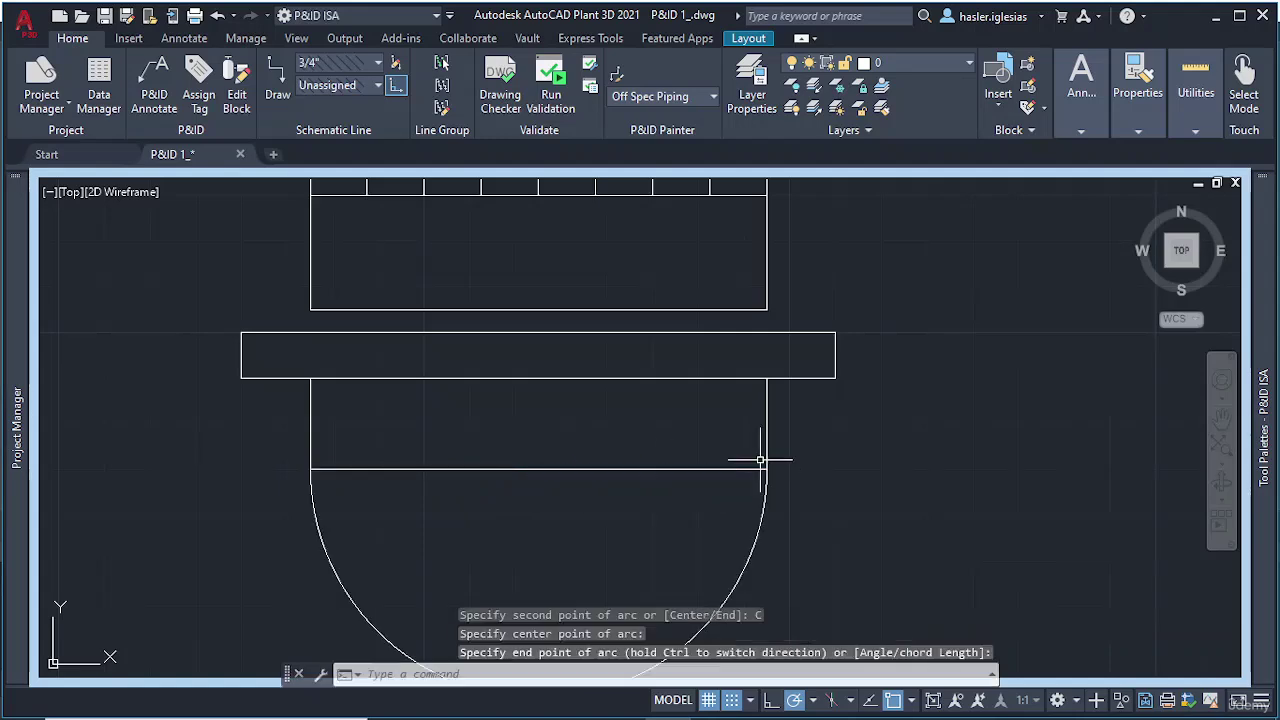
pyautogui.press('Escape')
# Step: Mirror the flange, lower rectangle and arc about a horizontal line through the midpoint of the body's side, keeping the source objects
pyautogui.scroll(-2, 573, 389)
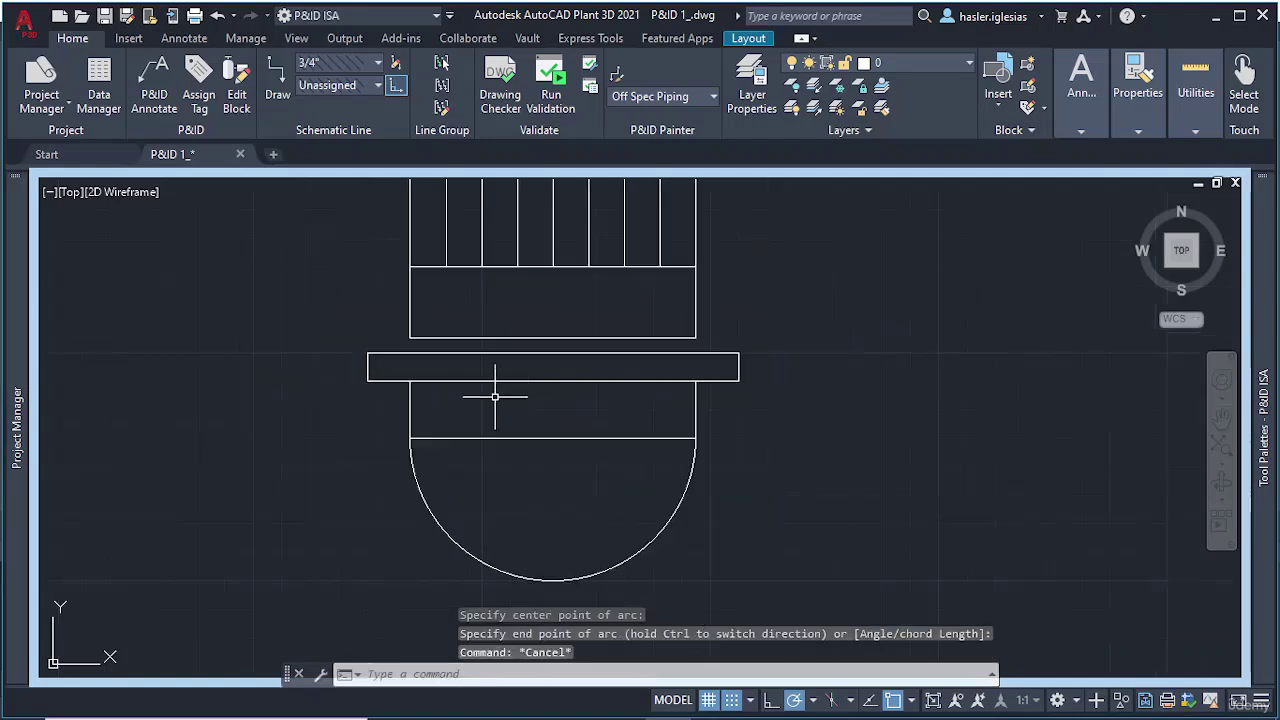
pyautogui.scroll(-2, 457, 366)
pyautogui.click(365, 350)
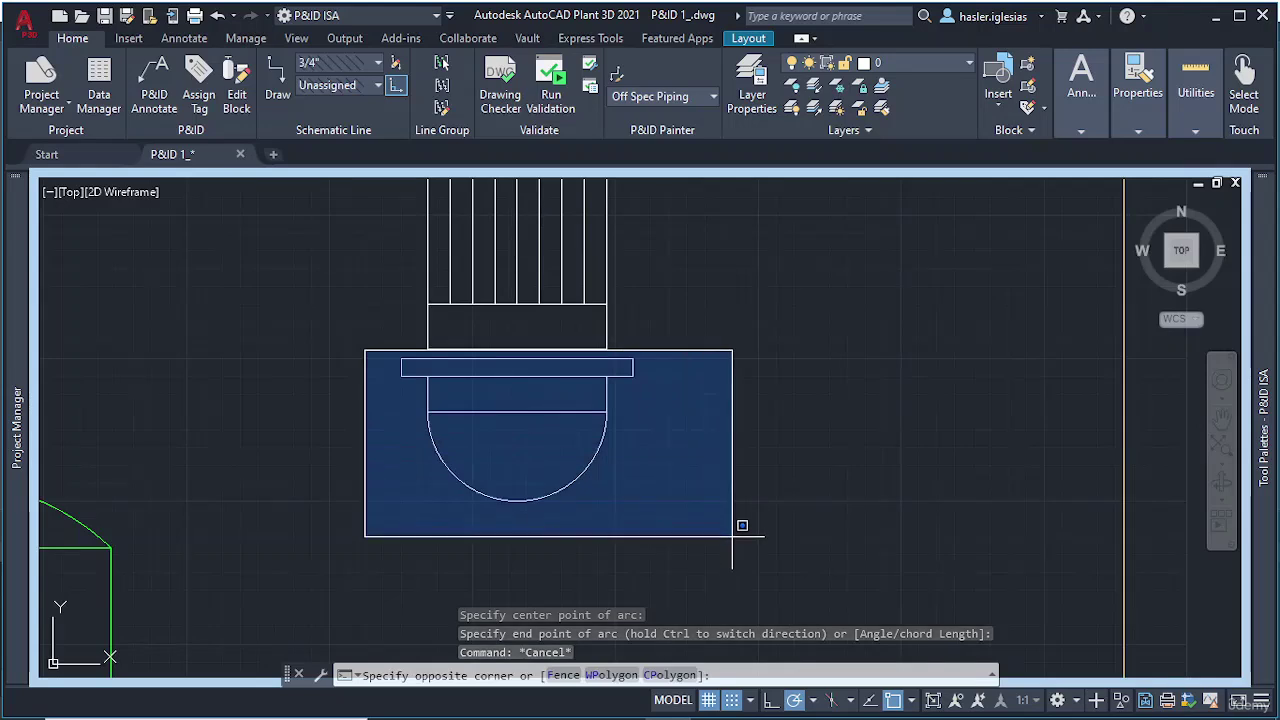
pyautogui.click(815, 523)
pyautogui.write('MI')
pyautogui.press('Return')
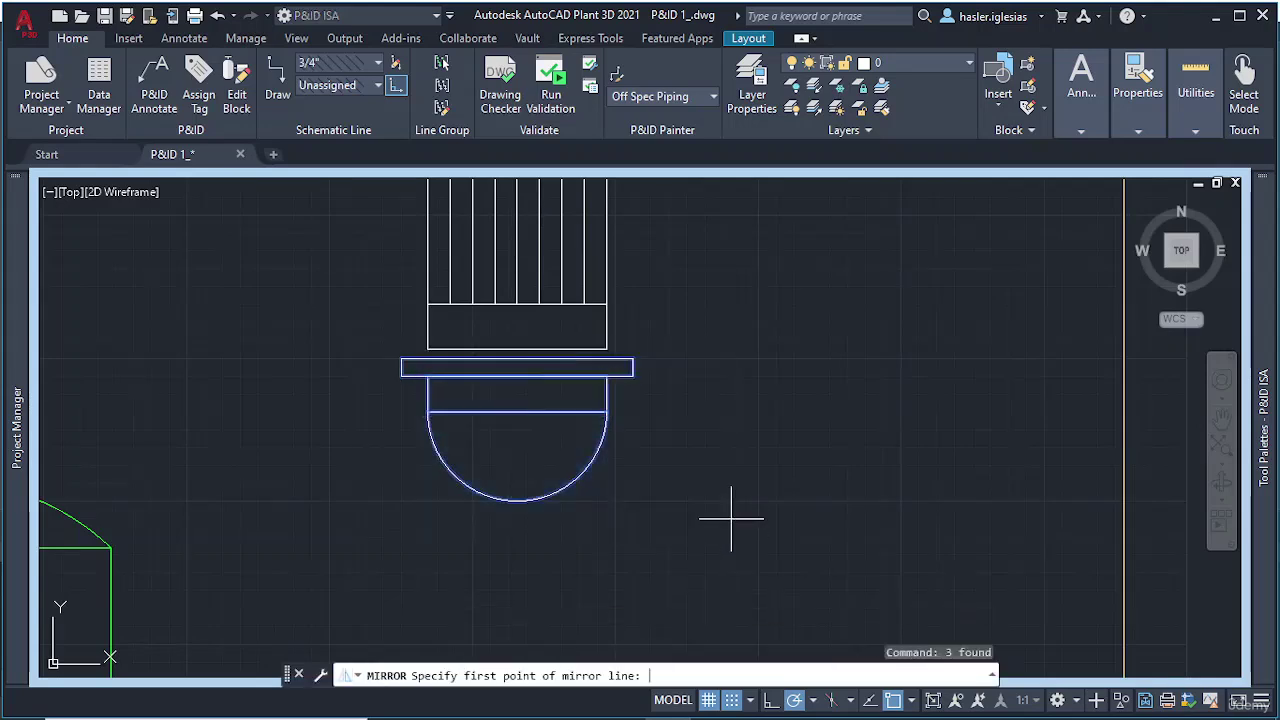
pyautogui.moveTo(577, 351); pyautogui.dragTo(487, 402, button='middle')
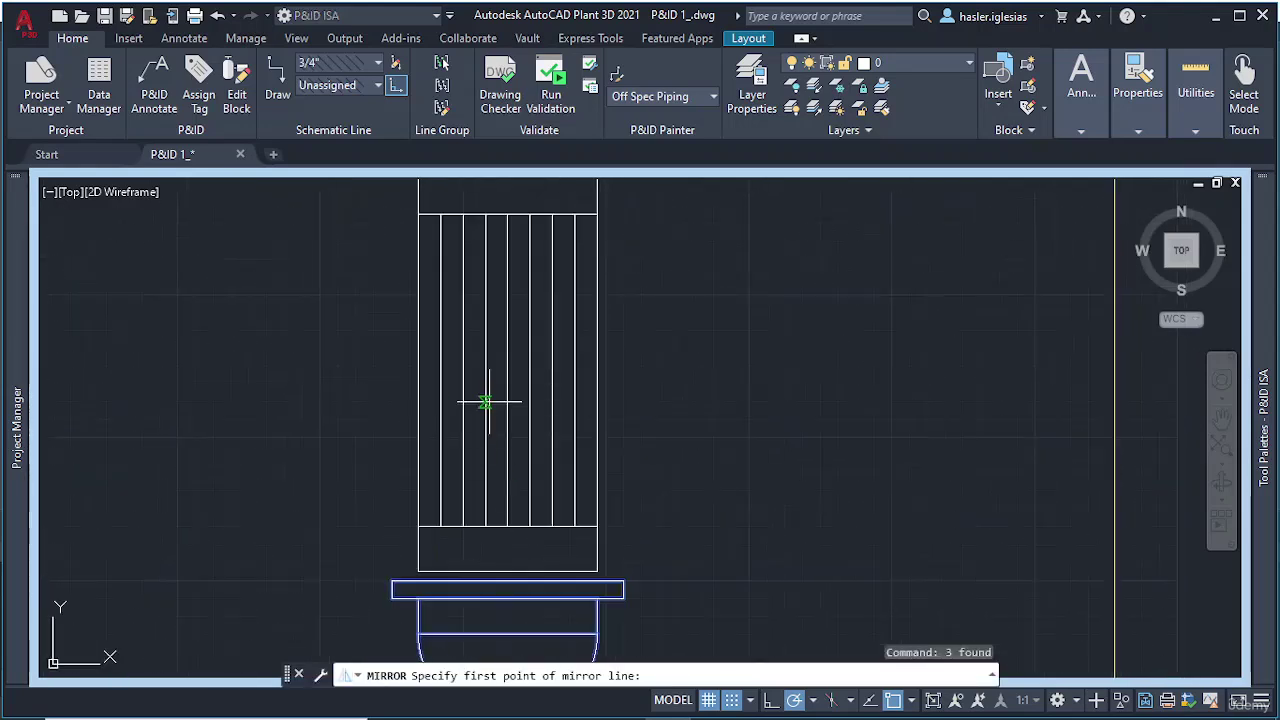
pyautogui.click(418, 370)
pyautogui.click(677, 371)
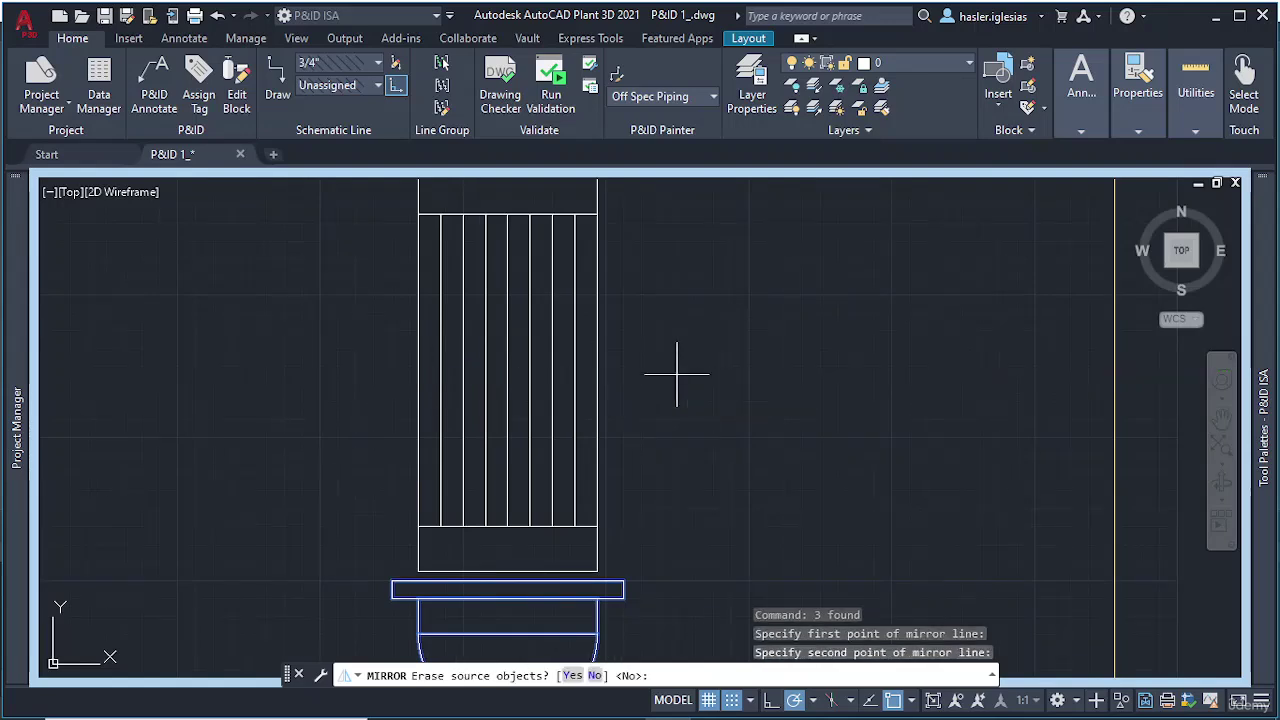
pyautogui.write('N')
pyautogui.press('Return')
# Step: Convert the whole vessel drawing into a block named REACTOR with its base point at the midpoint of the body's bottom edge
pyautogui.scroll(-3, 675, 374)
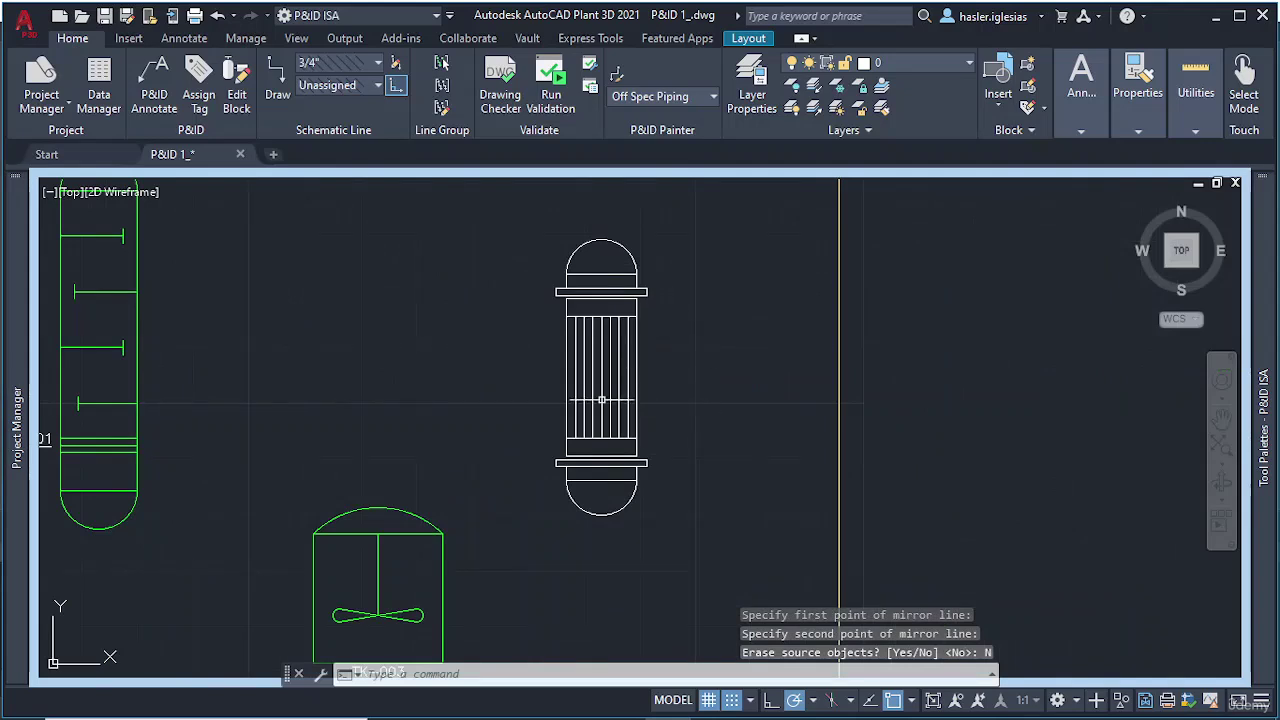
pyautogui.scroll(3, 645, 354)
pyautogui.scroll(-4, 645, 354)
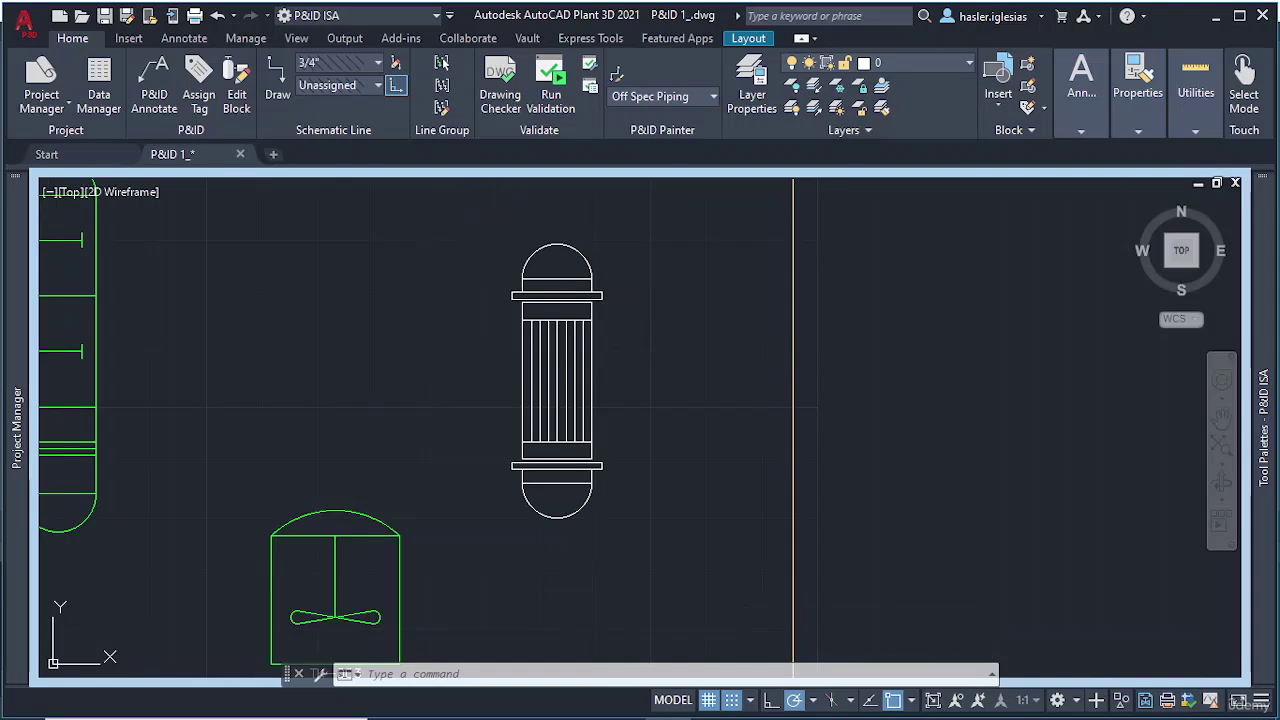
pyautogui.click(463, 209)
pyautogui.click(676, 558)
pyautogui.click(676, 558)
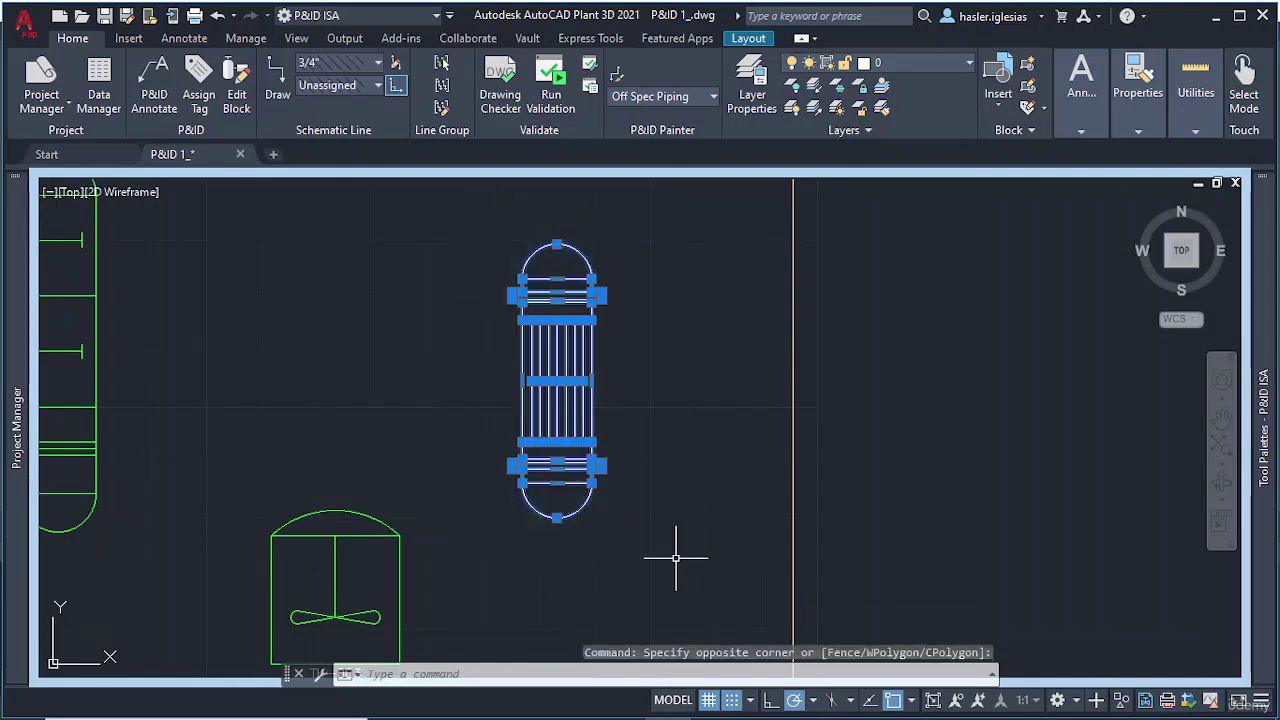
pyautogui.write('BLOCK')
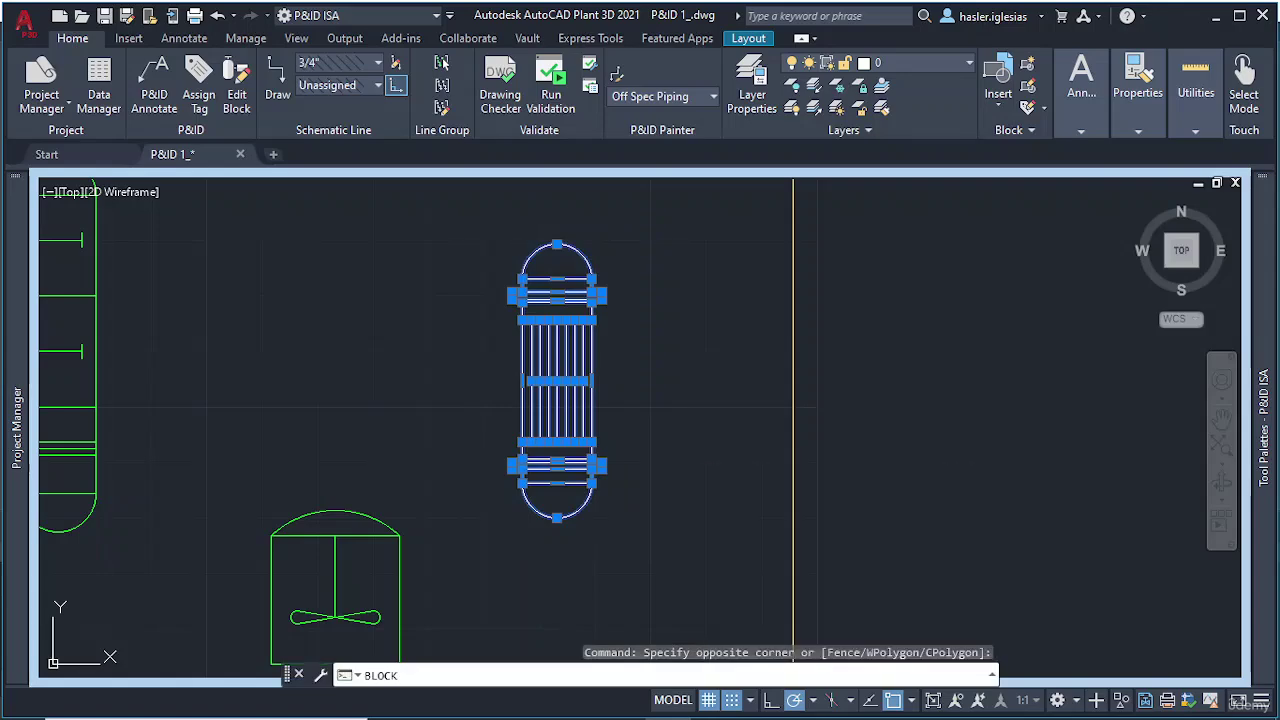
pyautogui.press('Return')
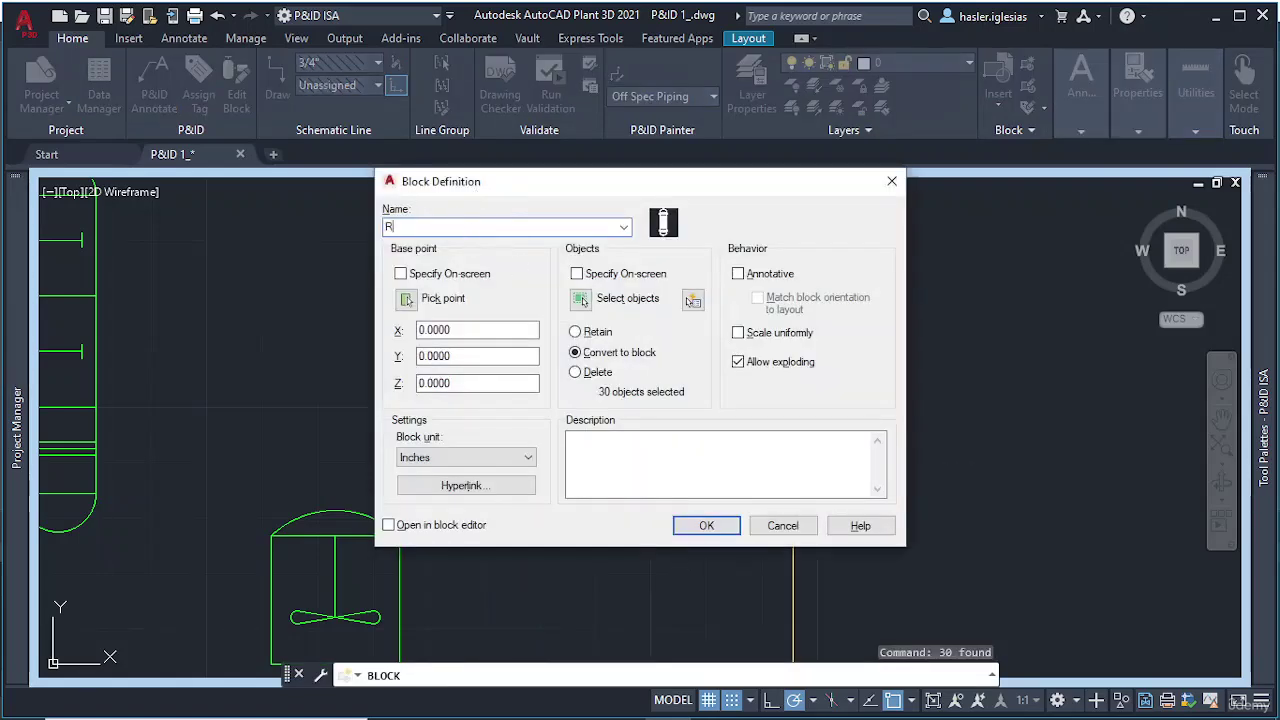
pyautogui.write('REACTR')
pyautogui.click(406, 298)
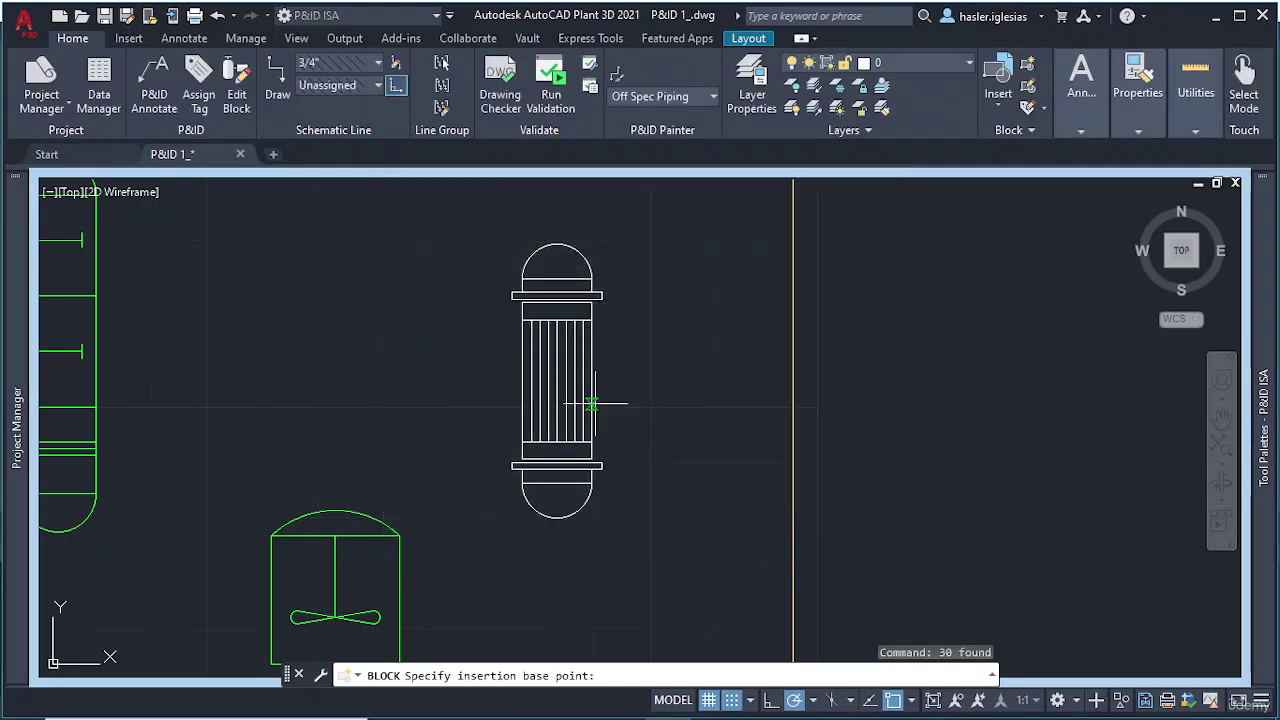
pyautogui.click(557, 458)
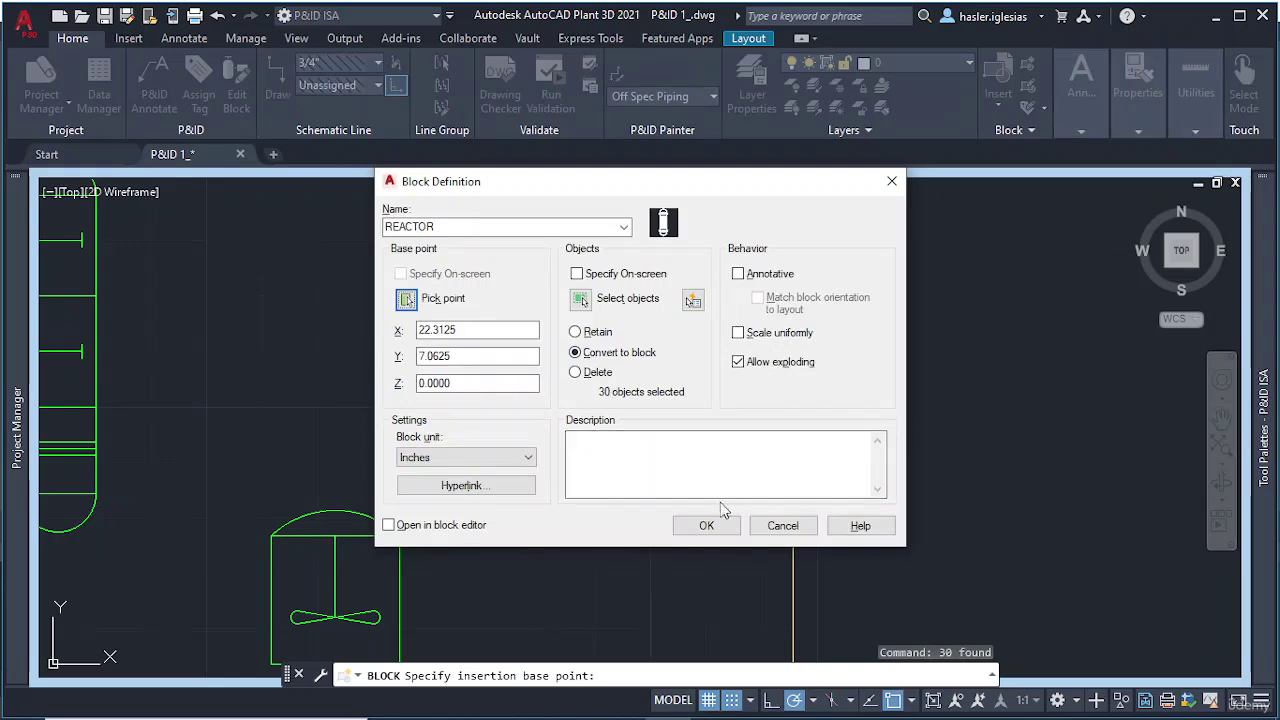
pyautogui.click(692, 523)
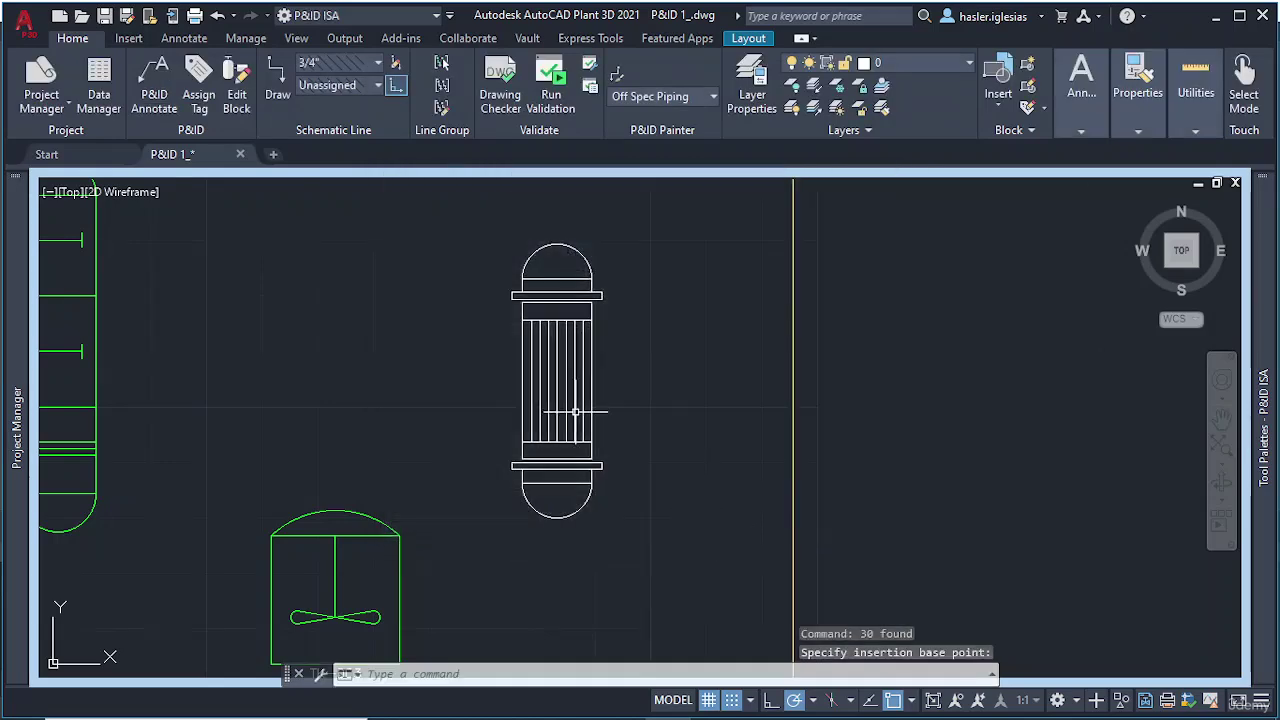
# Step: Convert the REACTOR block into a P&ID object of the Reactor class under Tanks
pyautogui.click(541, 244)
pyautogui.rightClick(541, 244)
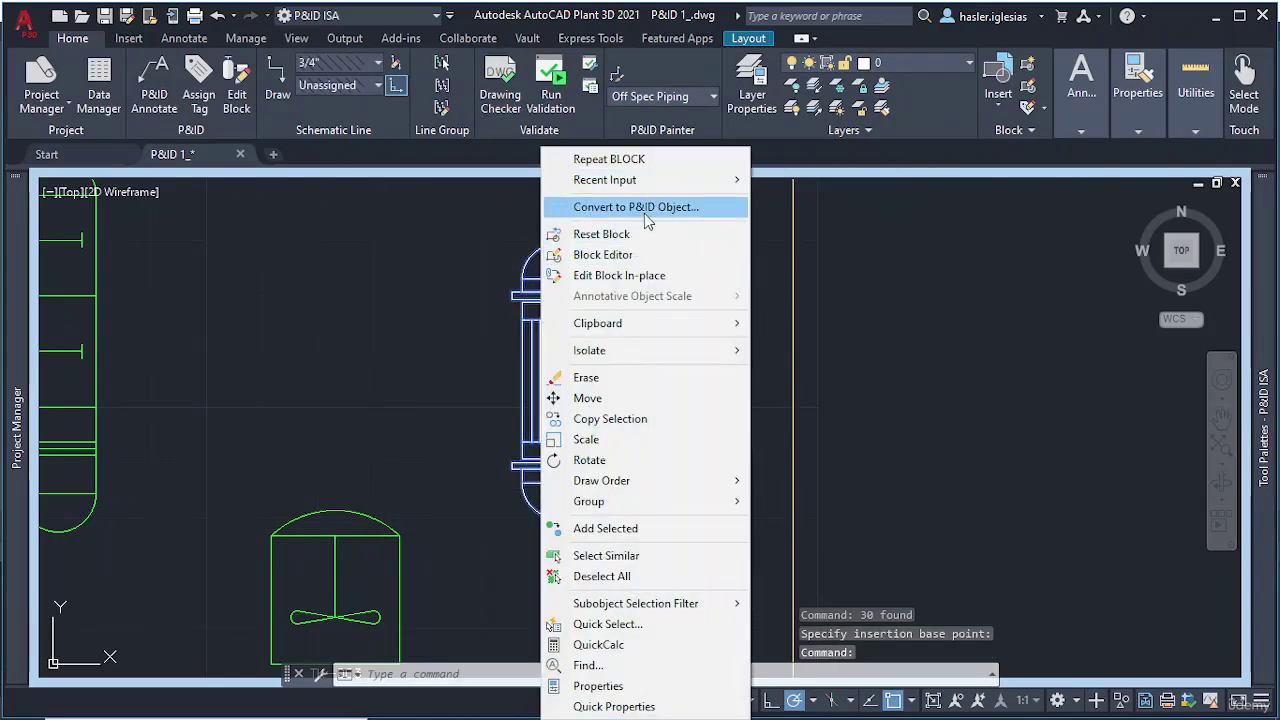
pyautogui.click(643, 206)
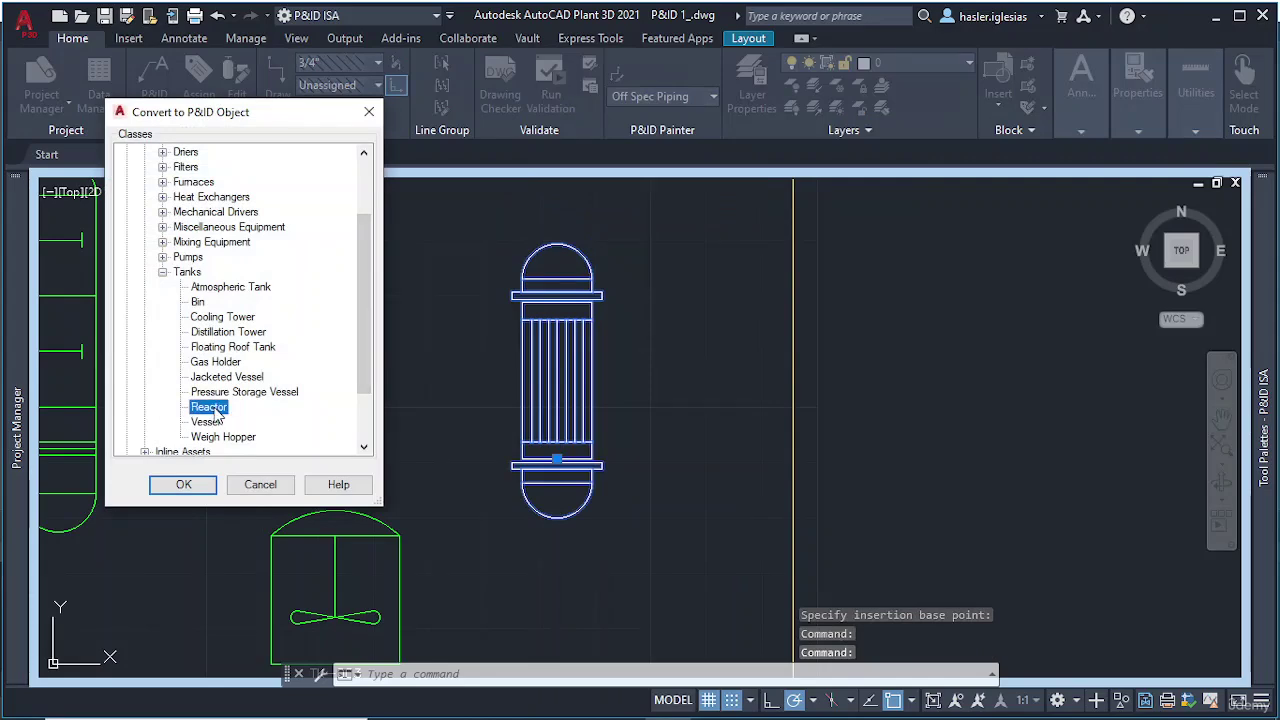
pyautogui.click(182, 484)
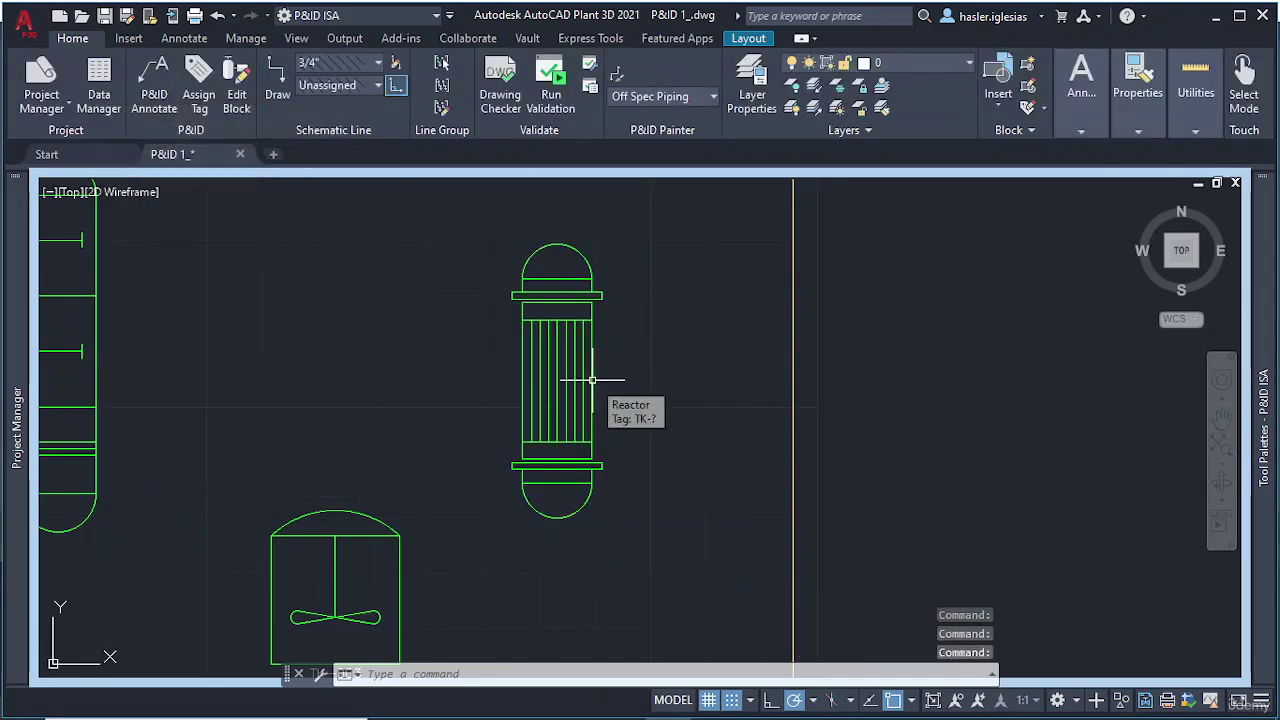
# Step: Assign the reactor the tag R-001 using type R - Reactors, and place its Equipment Tag annotation just left of the vessel body
pyautogui.click(592, 380)
pyautogui.rightClick(592, 380)
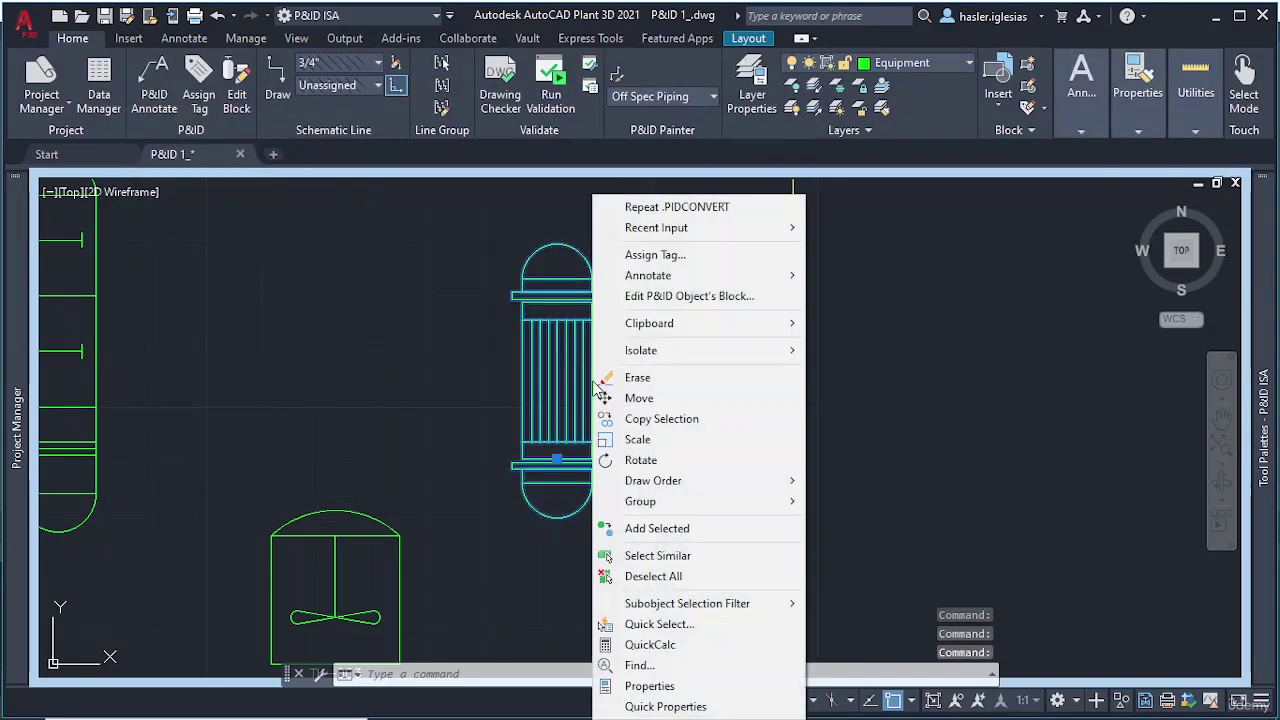
pyautogui.click(690, 254)
pyautogui.click(929, 355)
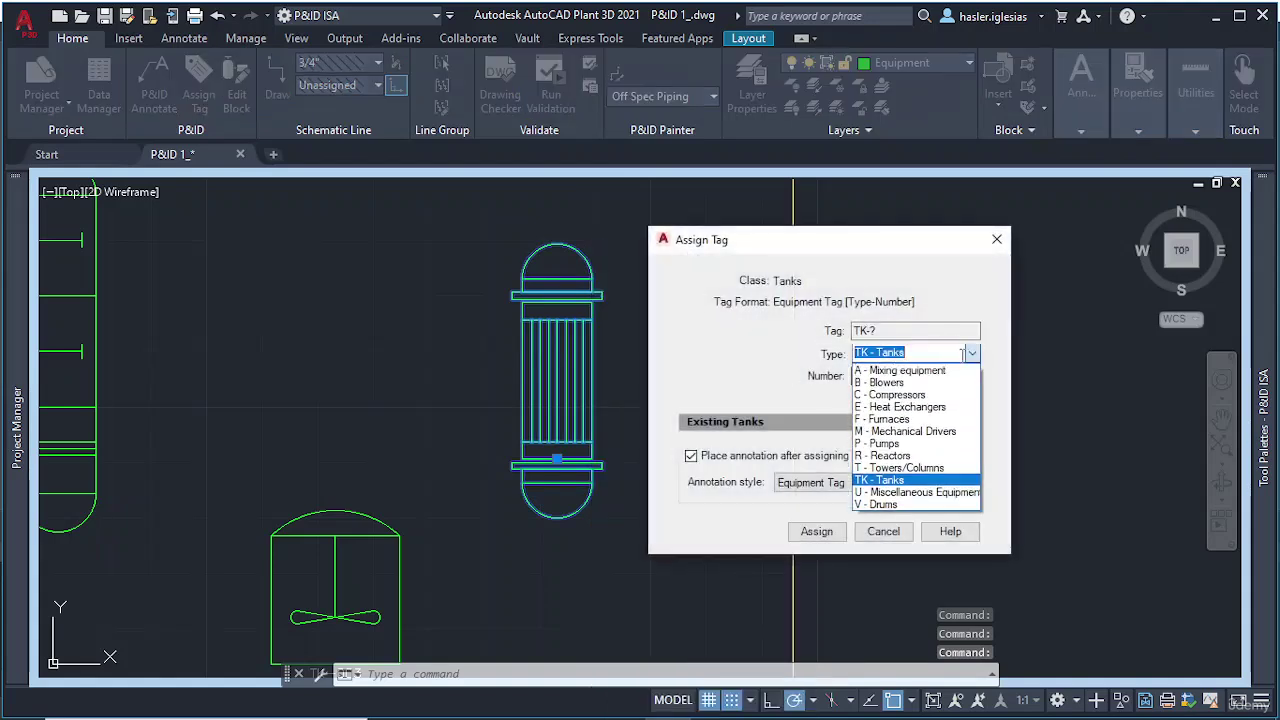
pyautogui.click(900, 459)
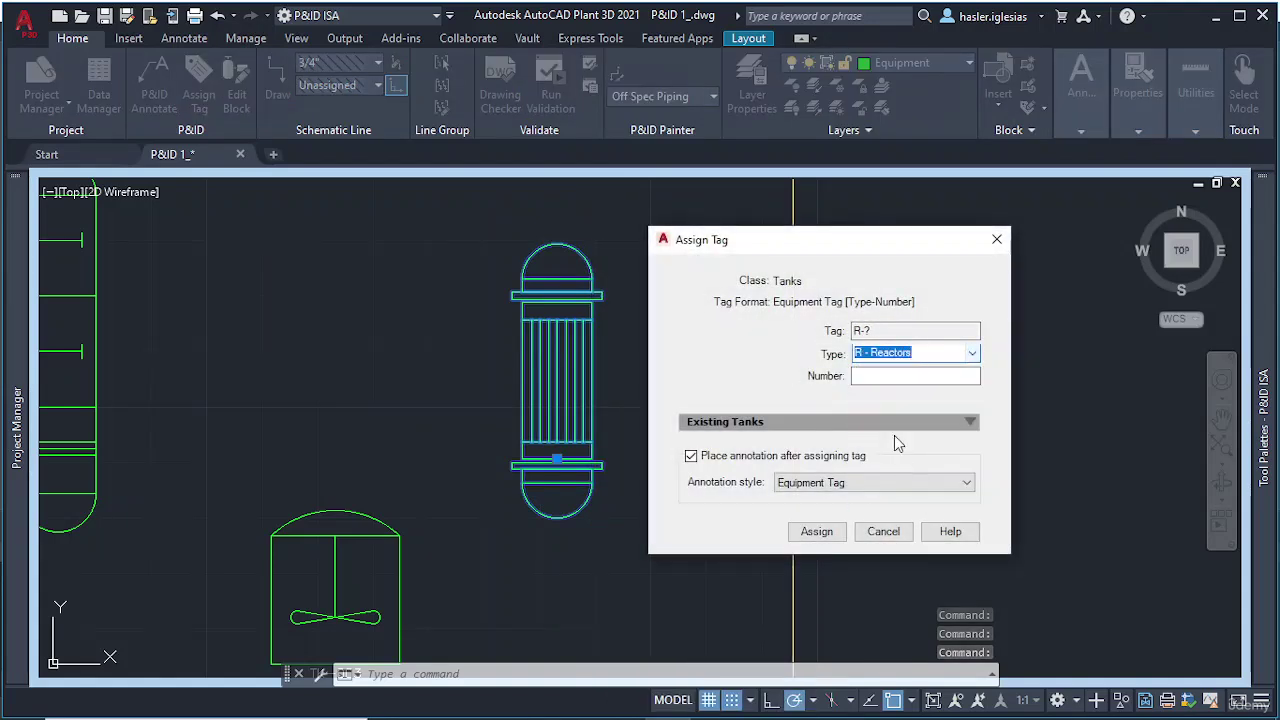
pyautogui.click(883, 375)
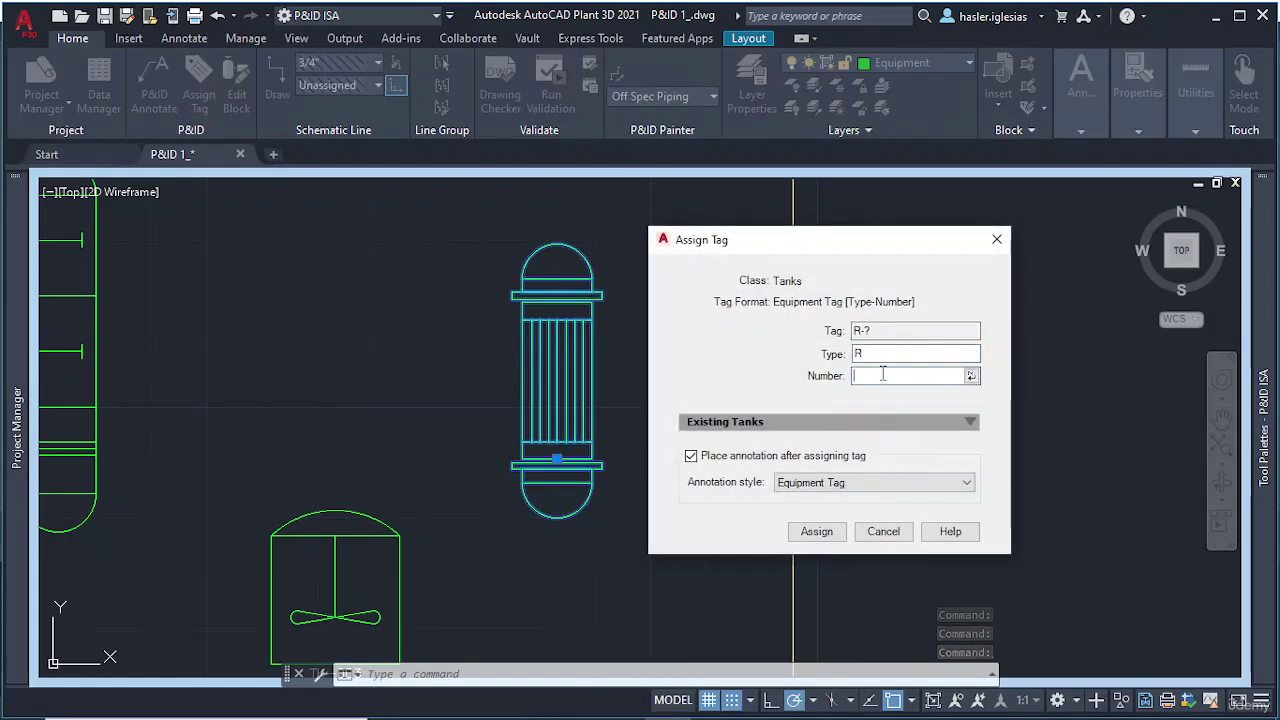
pyautogui.click(971, 375)
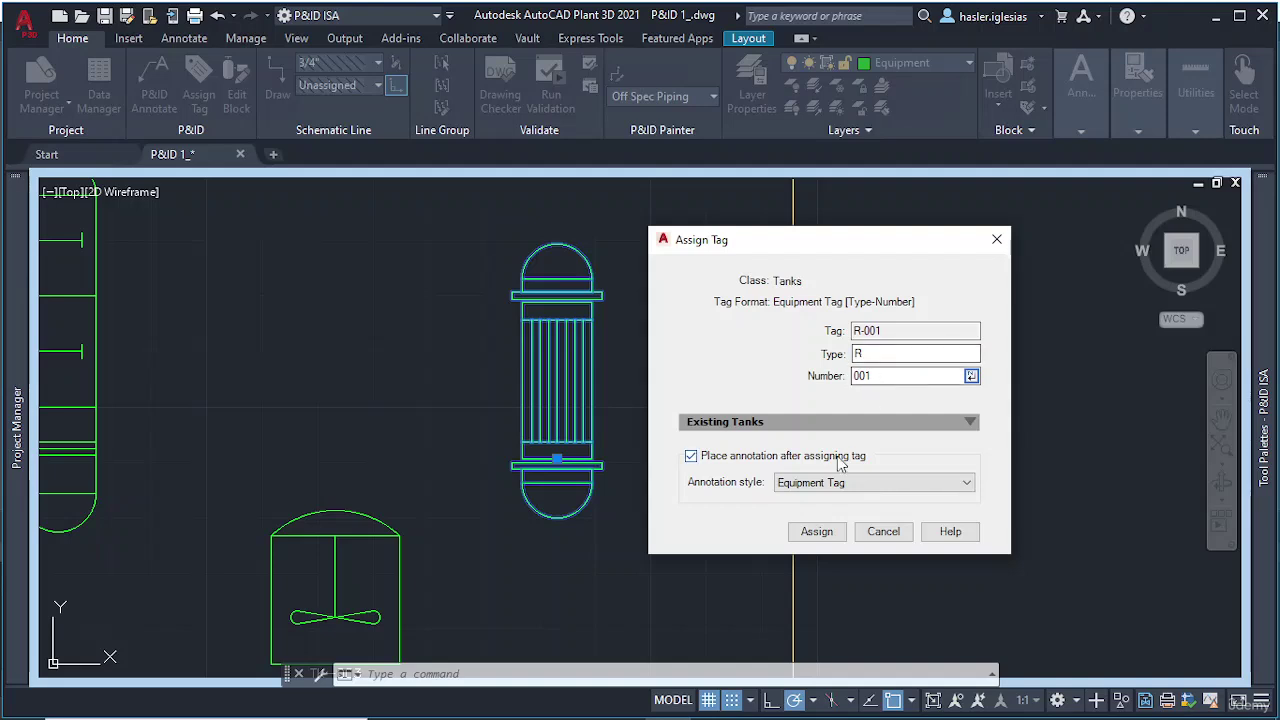
pyautogui.click(816, 532)
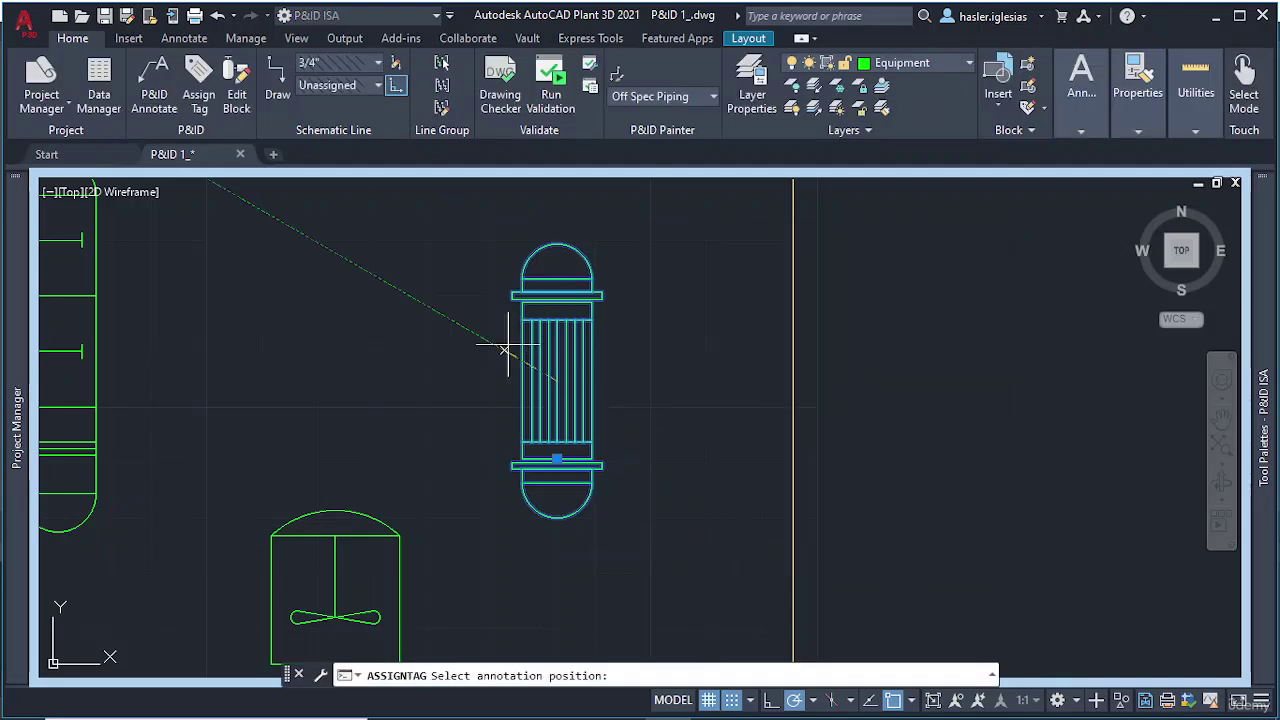
pyautogui.click(497, 380)
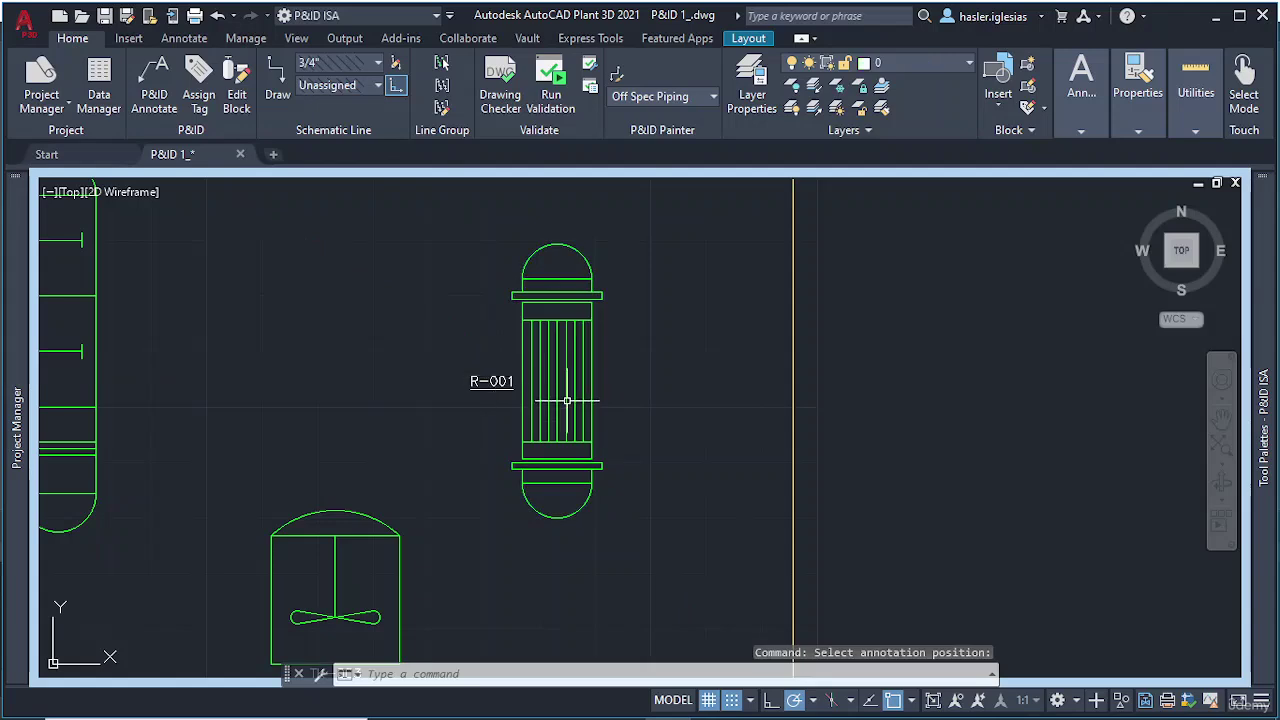
# Step: Bring up the P&ID ISA tools for pipe and instrument lines
pyautogui.scroll(-4, 676, 374)
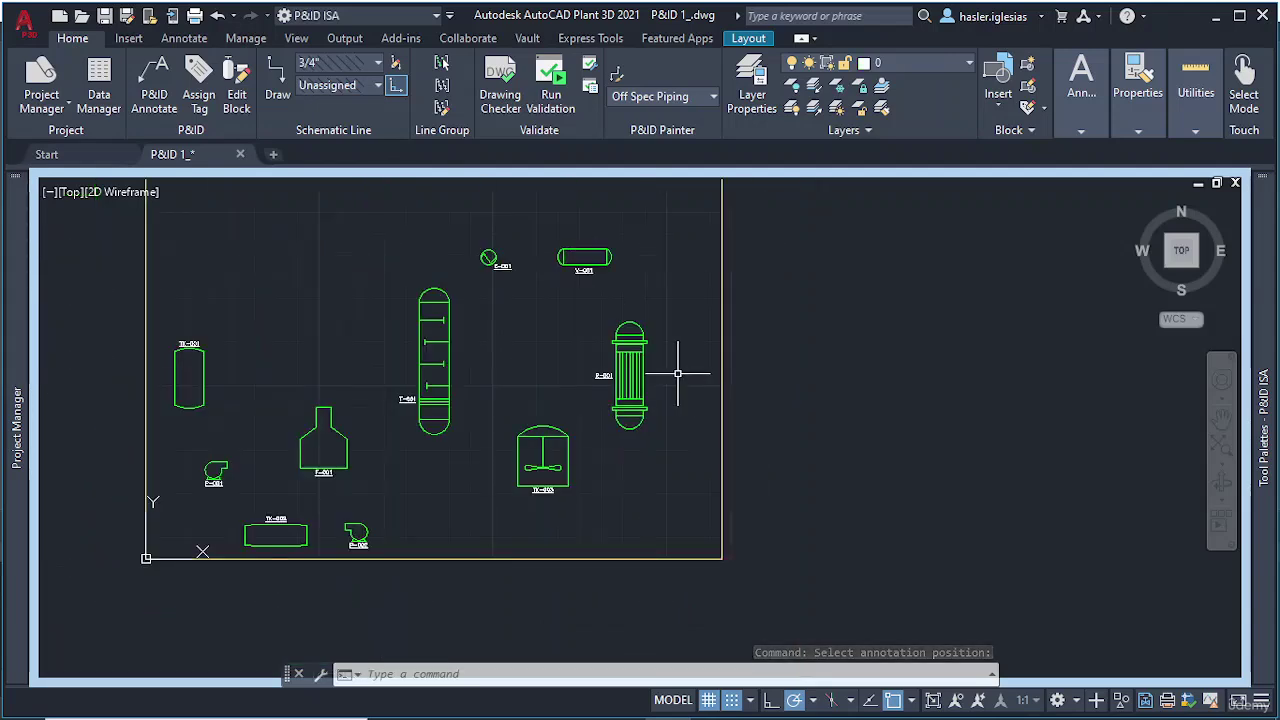
pyautogui.moveTo(345, 308); pyautogui.dragTo(463, 326, button='middle')
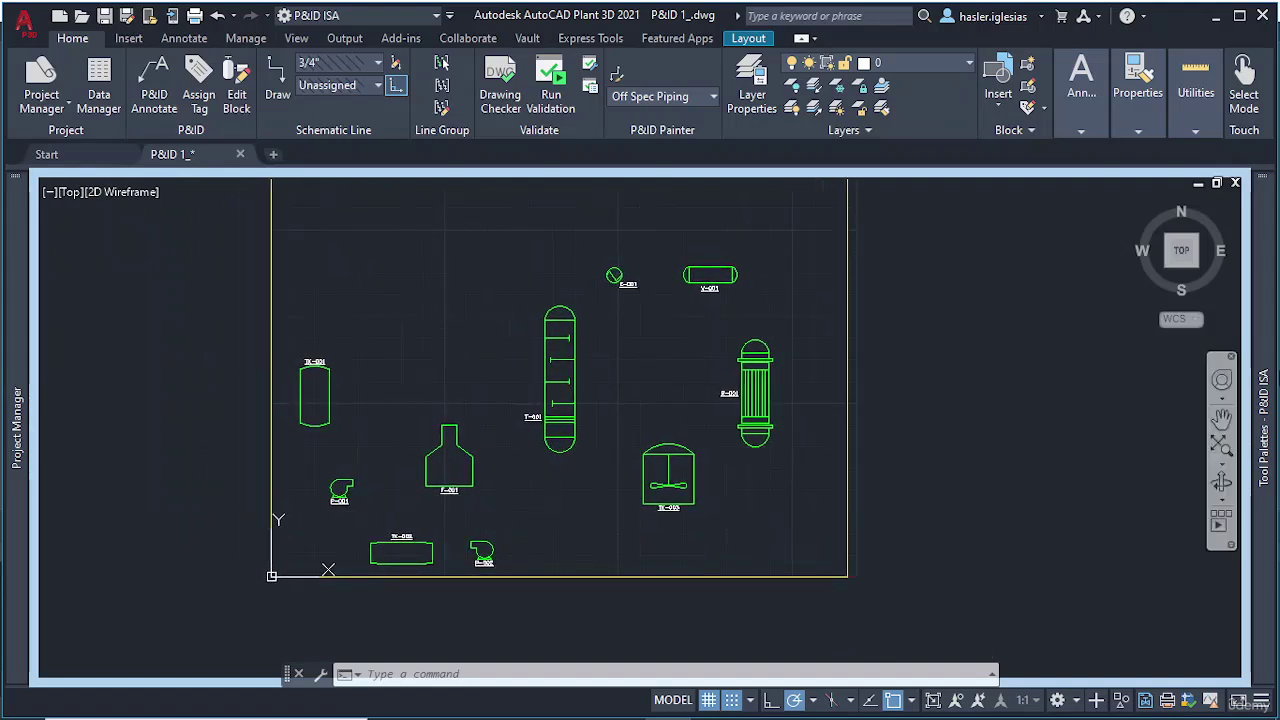
pyautogui.moveTo(1268, 343)
pyautogui.click(1066, 212)
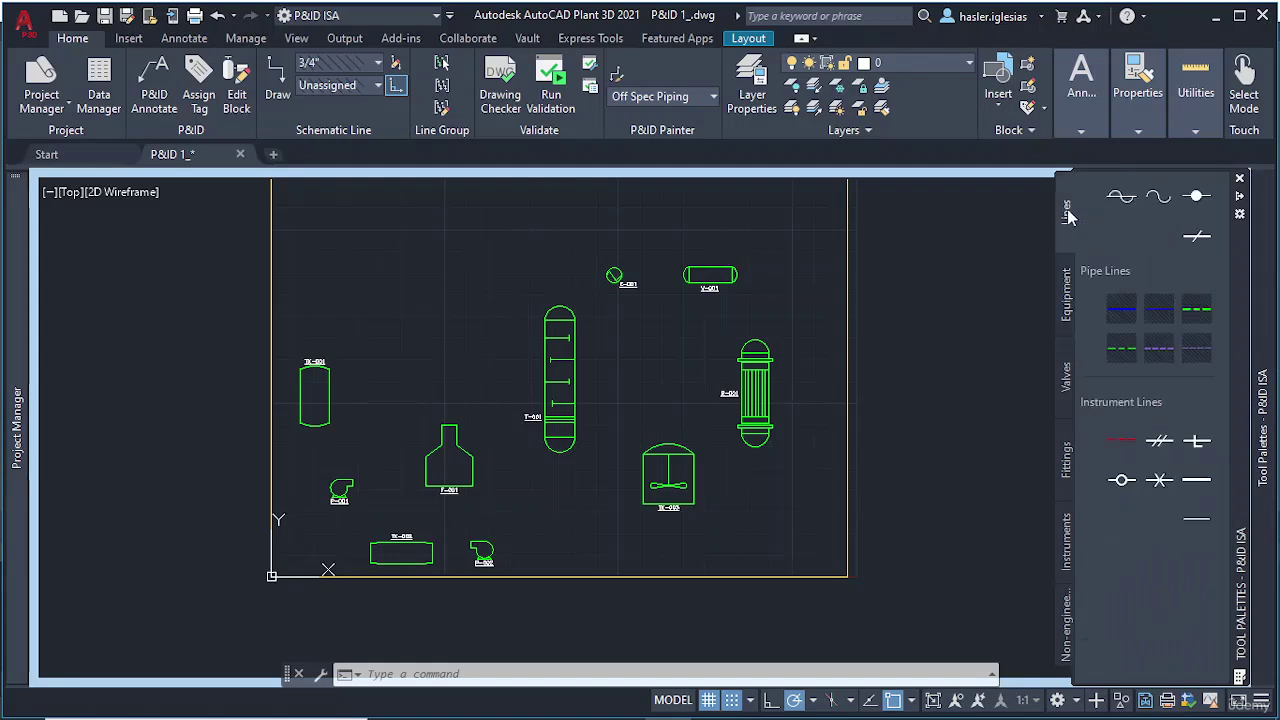
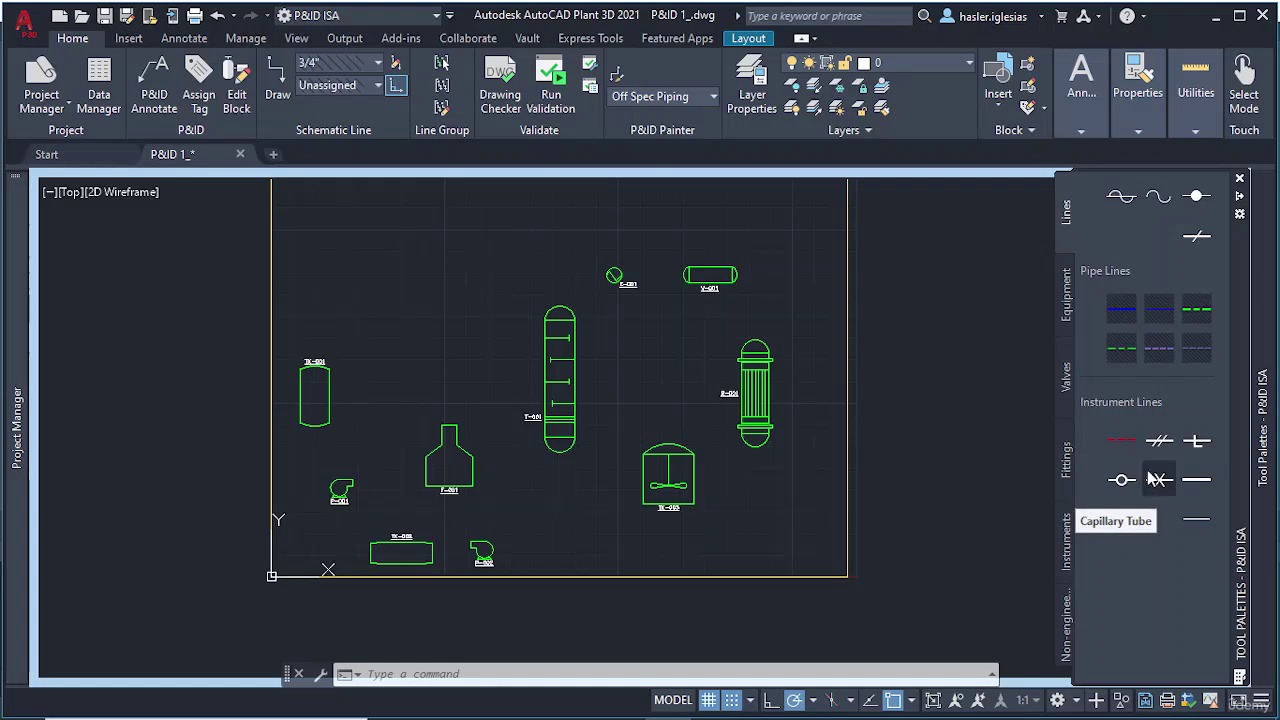
# Step: Draw a blue pipe line from the bottom midpoint of tank TK-001 straight down and across to the left side of pump P-001
pyautogui.click(1120, 318)
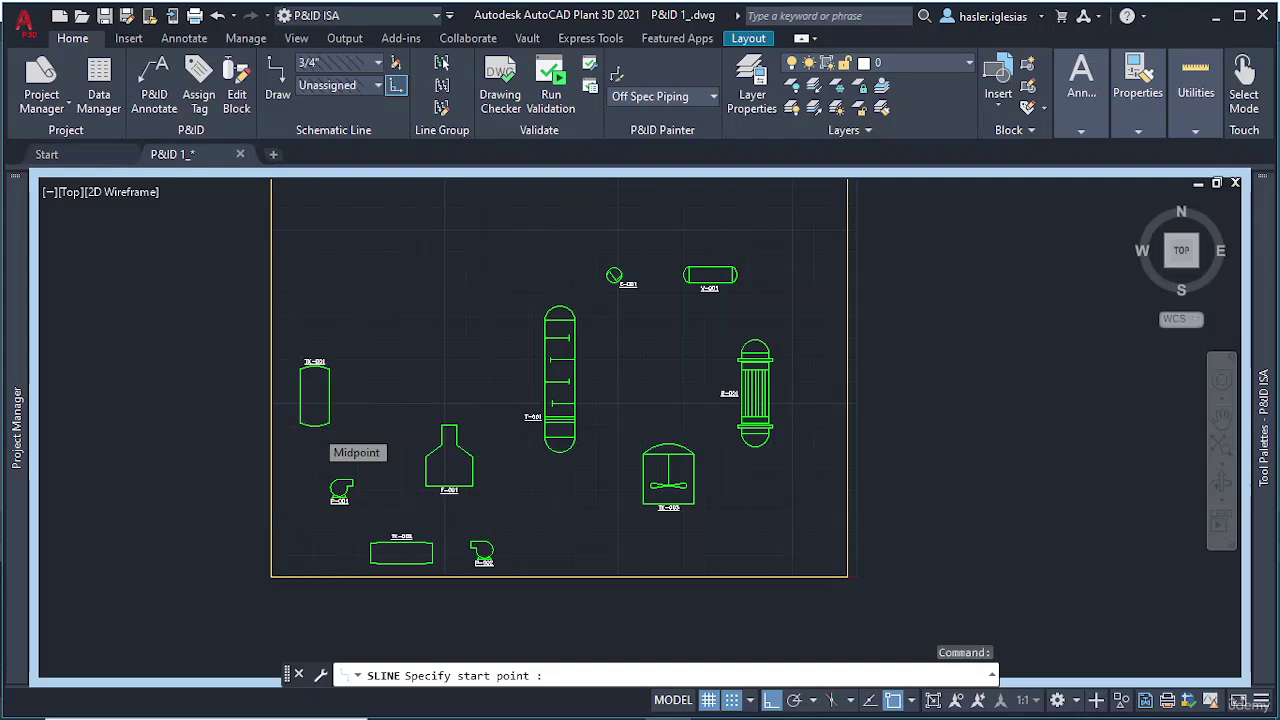
pyautogui.scroll(10, 314, 425)
pyautogui.click(300, 402)
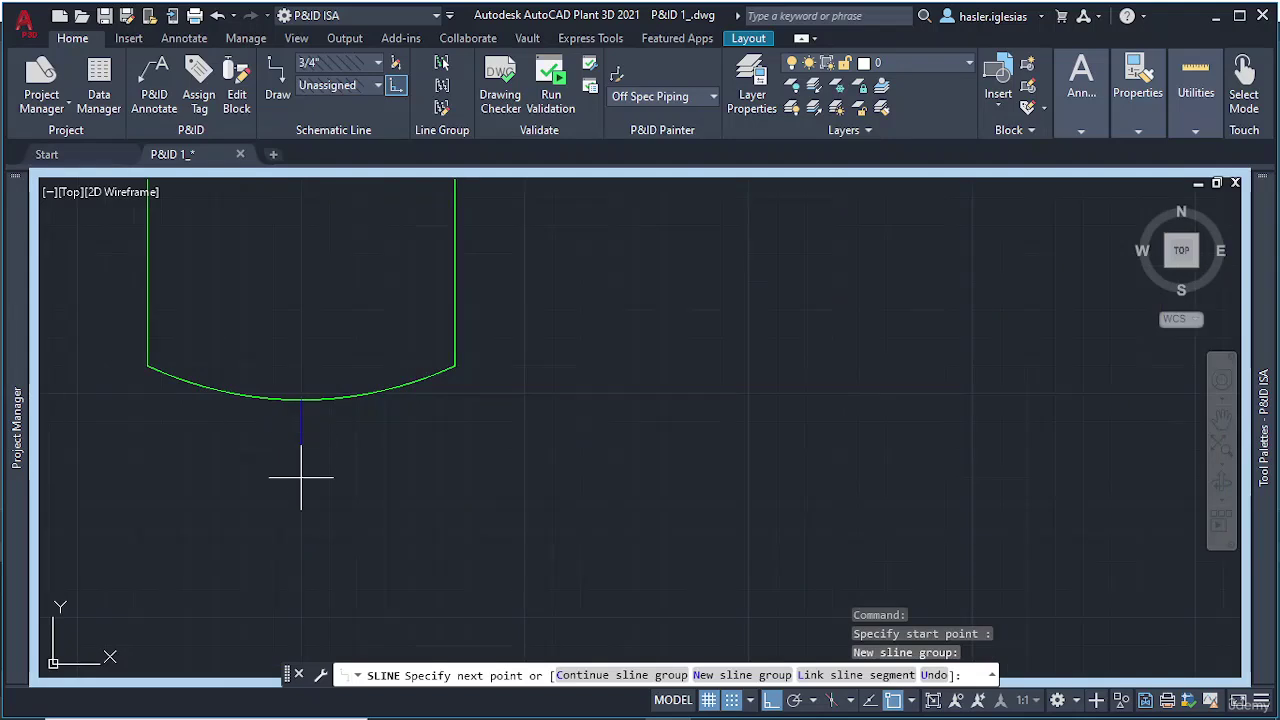
pyautogui.scroll(-7, 300, 471)
pyautogui.moveTo(300, 477); pyautogui.dragTo(286, 277, button='middle')
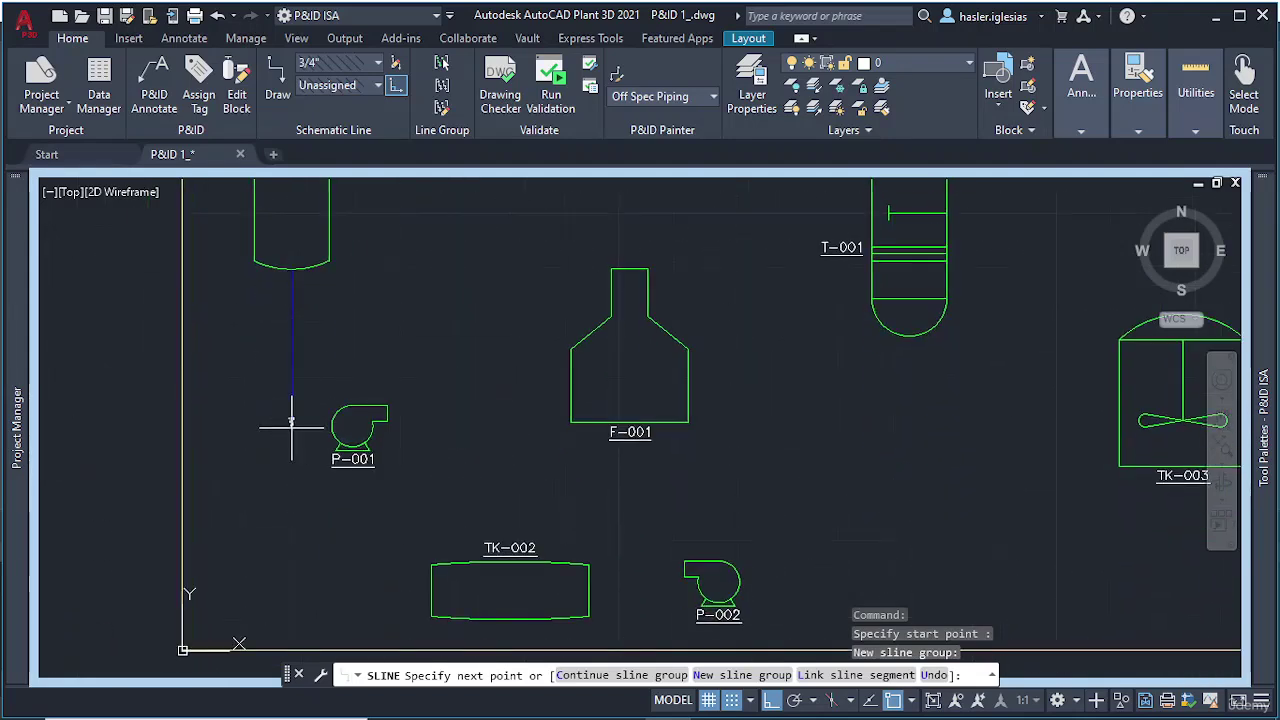
pyautogui.scroll(6, 300, 428)
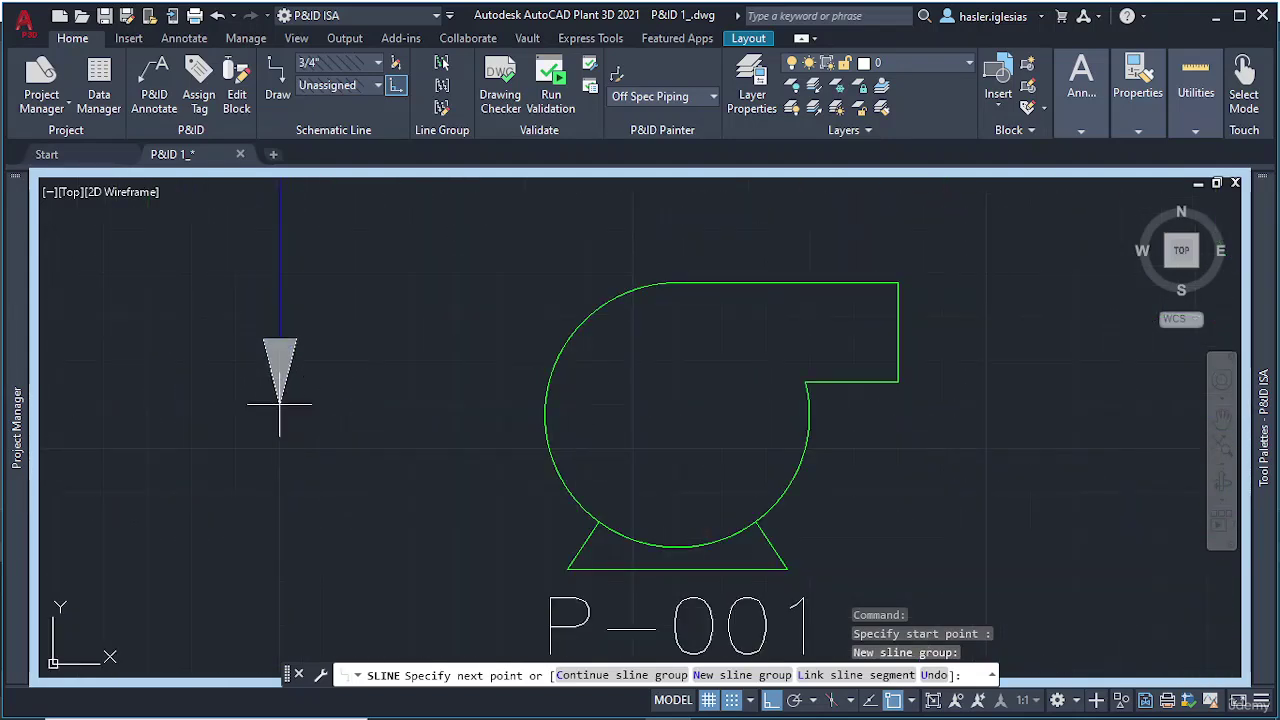
pyautogui.click(280, 405)
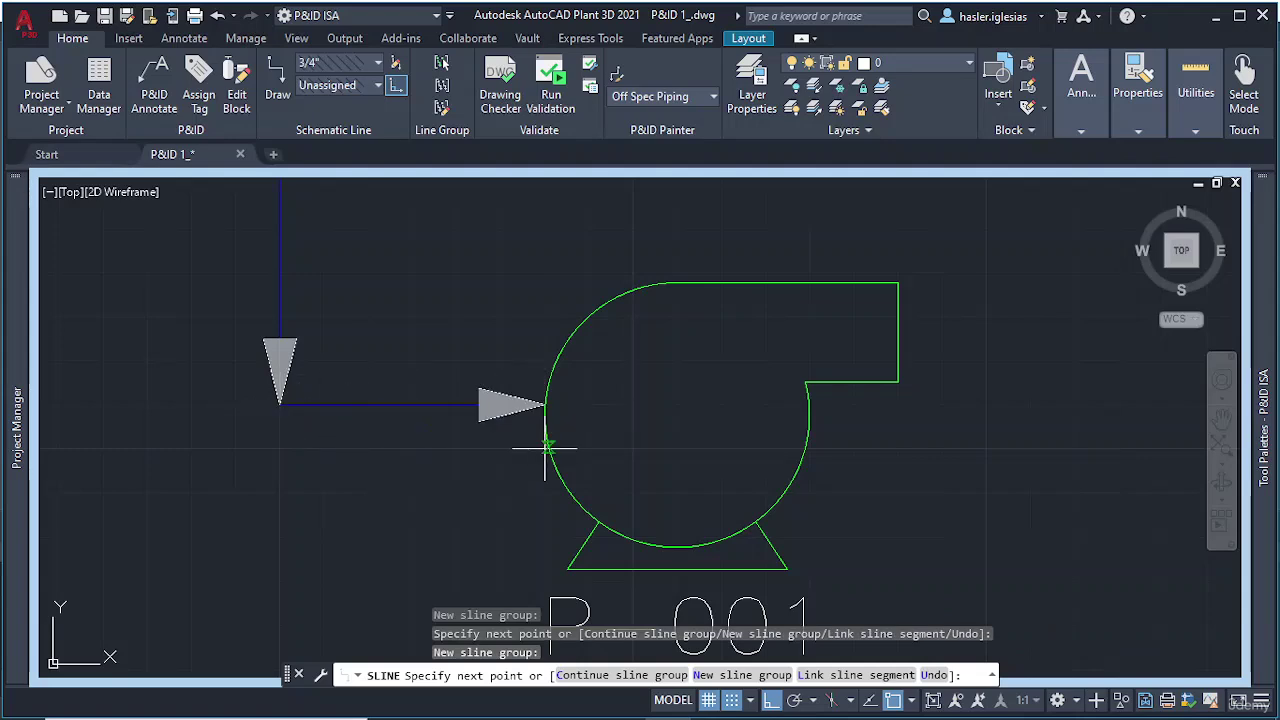
pyautogui.click(545, 410)
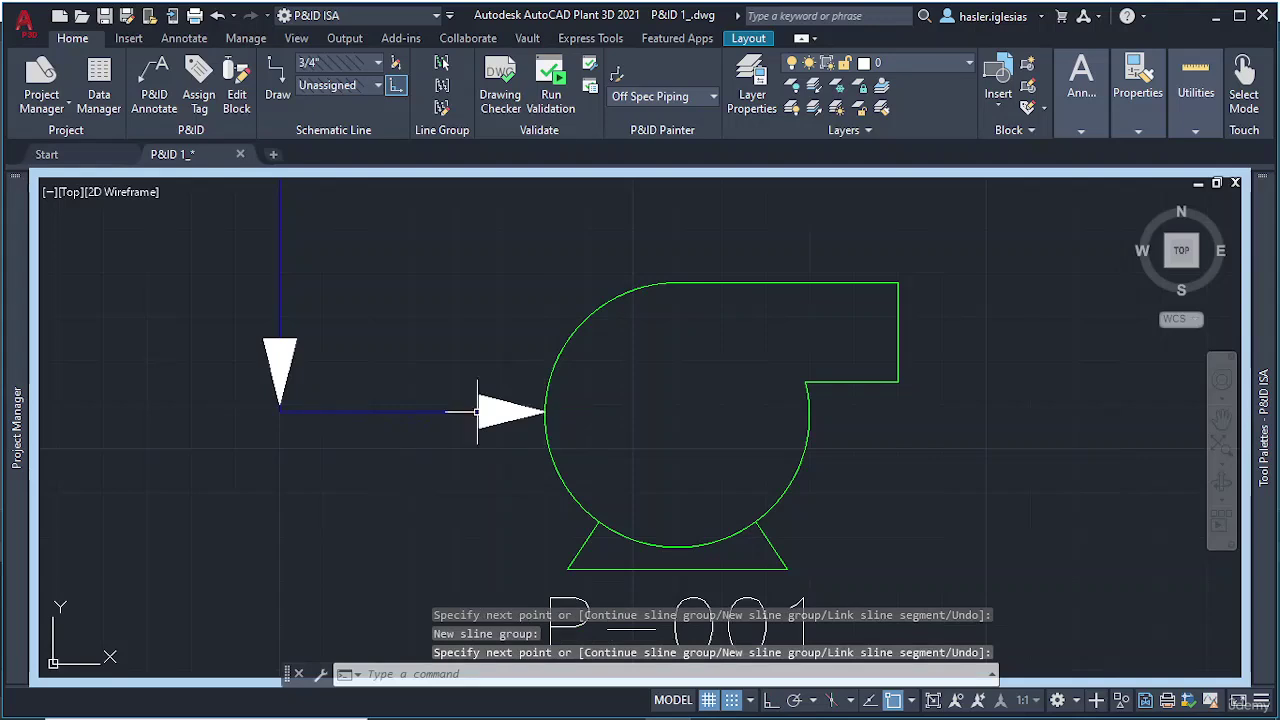
# Step: Undo the pipe line drawn between tank TK-001 and pump P-001
pyautogui.click(280, 350)
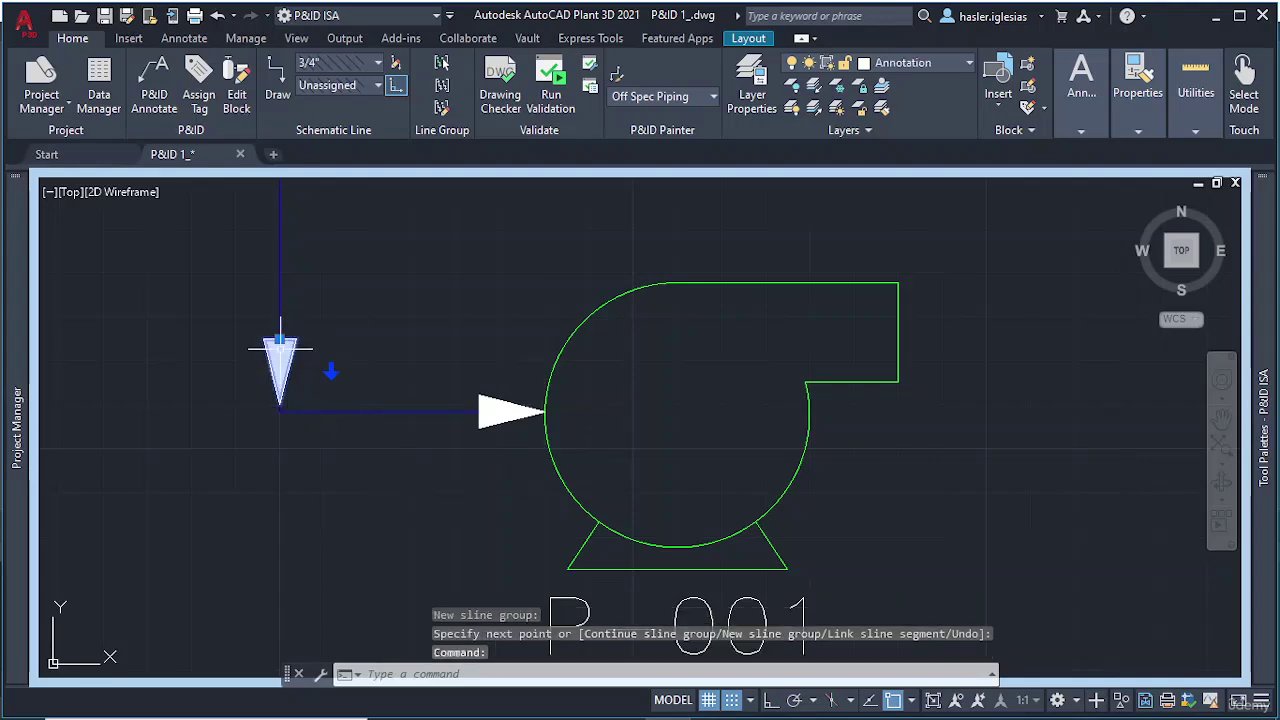
pyautogui.click(280, 341)
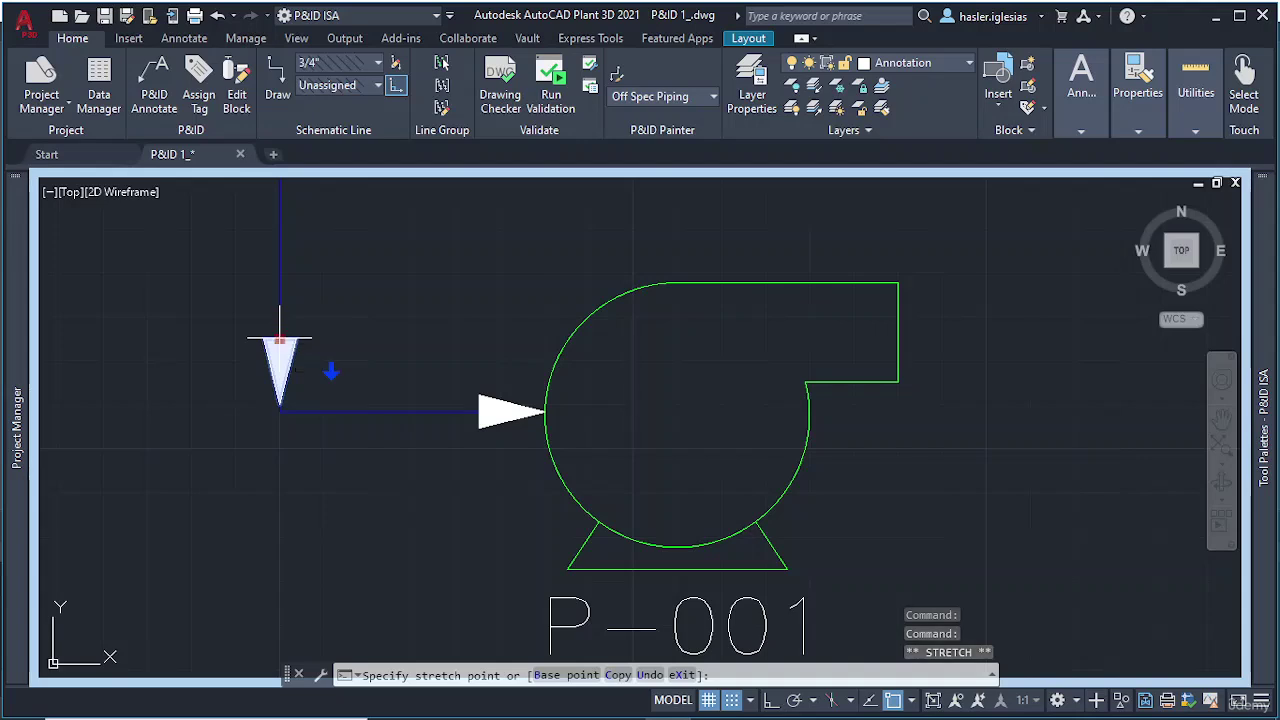
pyautogui.press('Escape')
pyautogui.press('Escape')
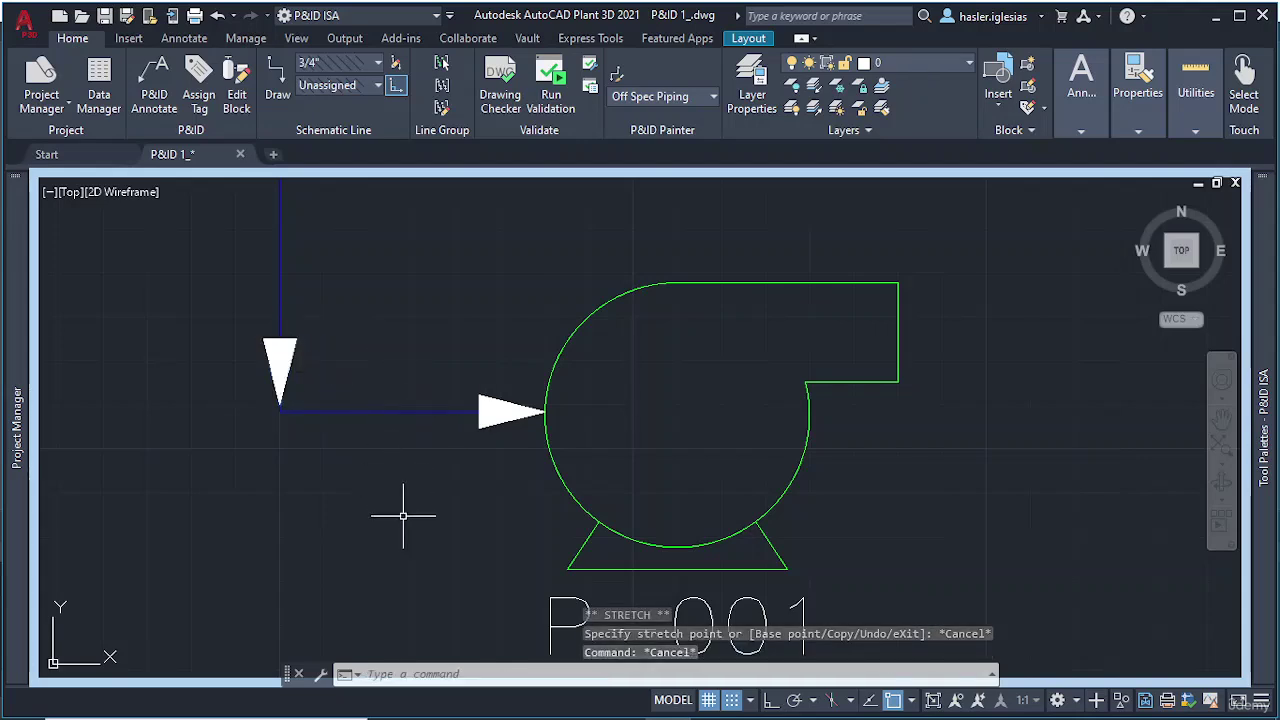
pyautogui.hotkey('ctrl', 'z')
pyautogui.hotkey('ctrl', 'z')
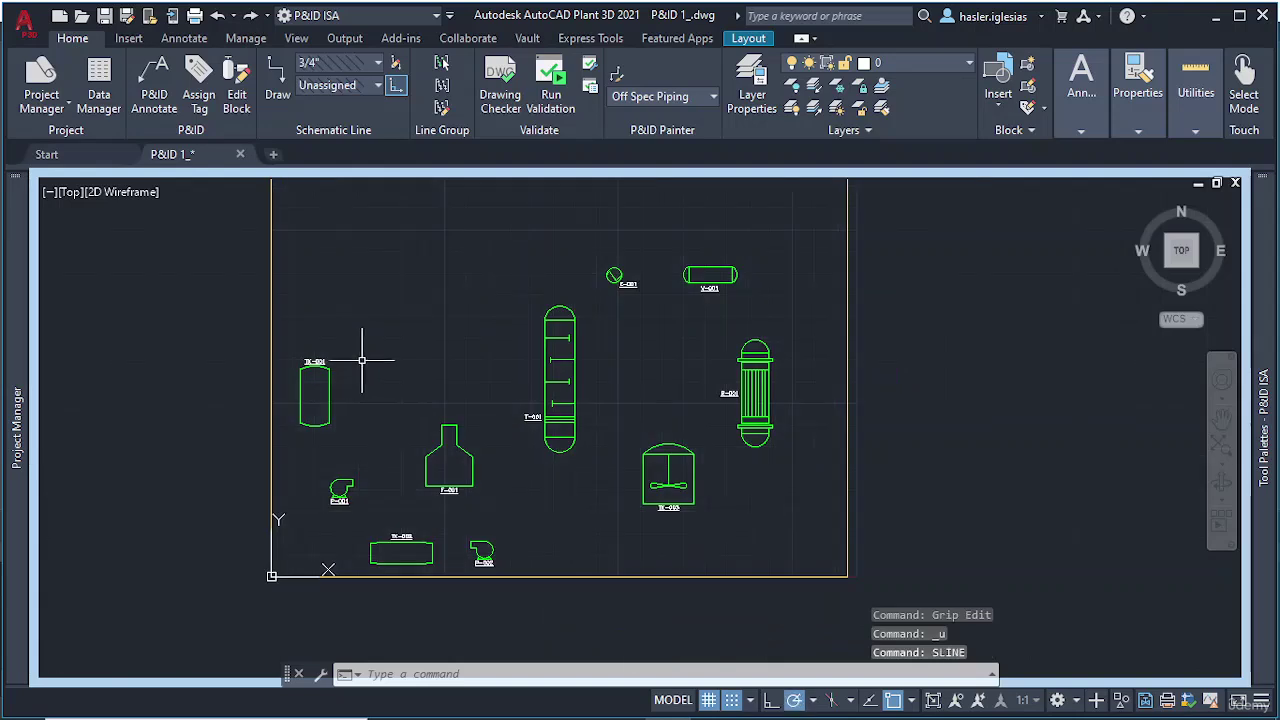
# Step: Draw the blue pipe line from the bottom midpoint of tank TK-001 directly to the left edge of pump P-001, without intermediate points
pyautogui.scroll(6, 334, 426)
pyautogui.moveTo(1268, 308)
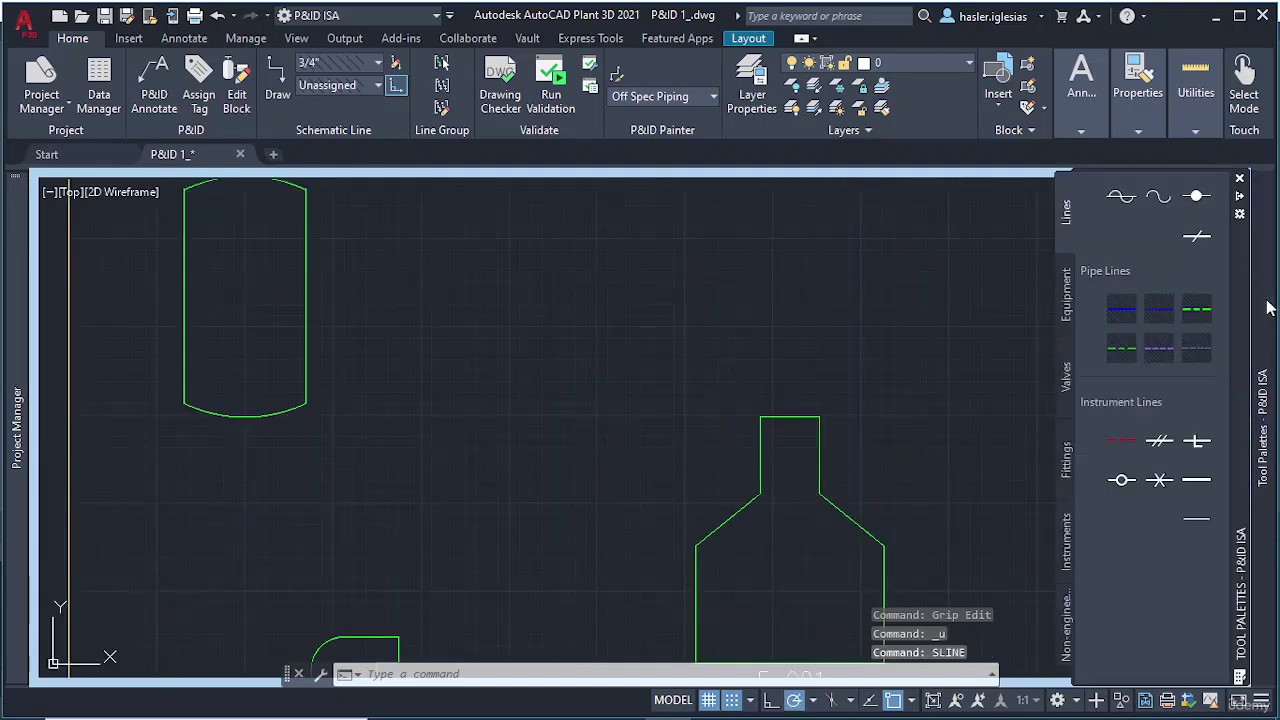
pyautogui.click(1130, 312)
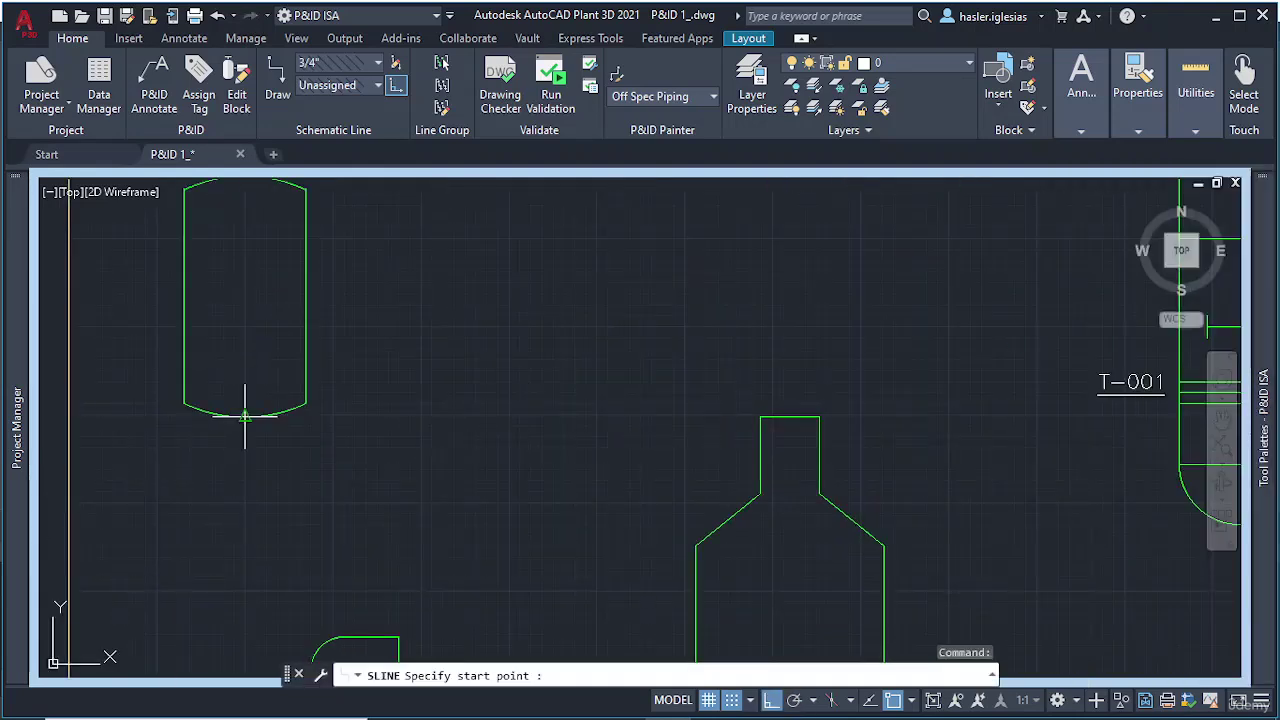
pyautogui.click(245, 415)
pyautogui.moveTo(236, 455); pyautogui.dragTo(206, 251, button='middle')
pyautogui.scroll(7, 287, 441)
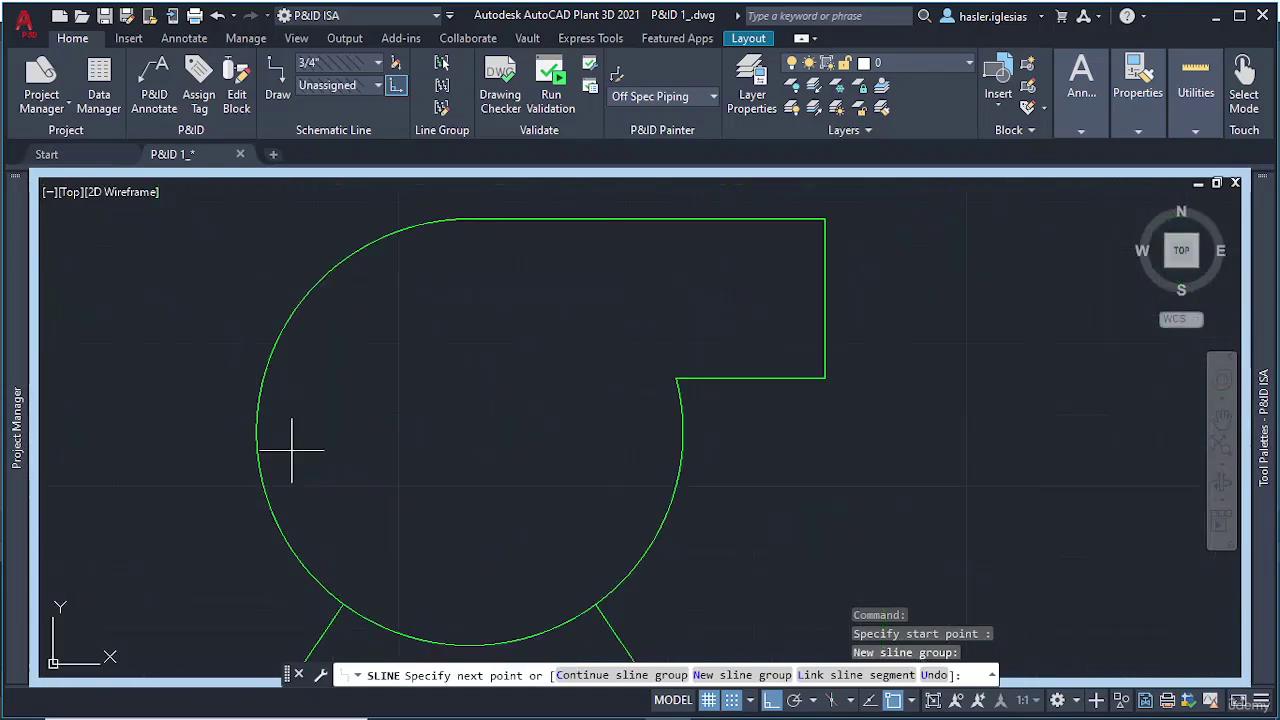
pyautogui.click(256, 414)
pyautogui.scroll(-10, 262, 300)
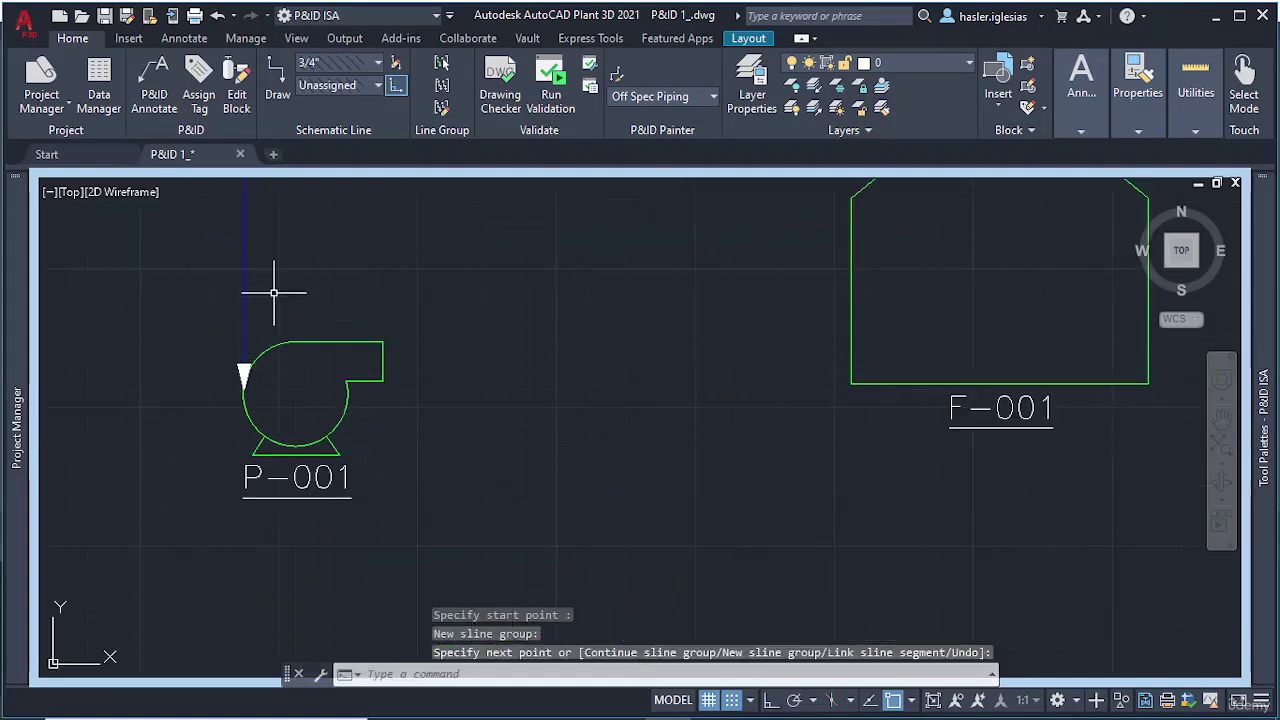
pyautogui.scroll(3, 294, 409)
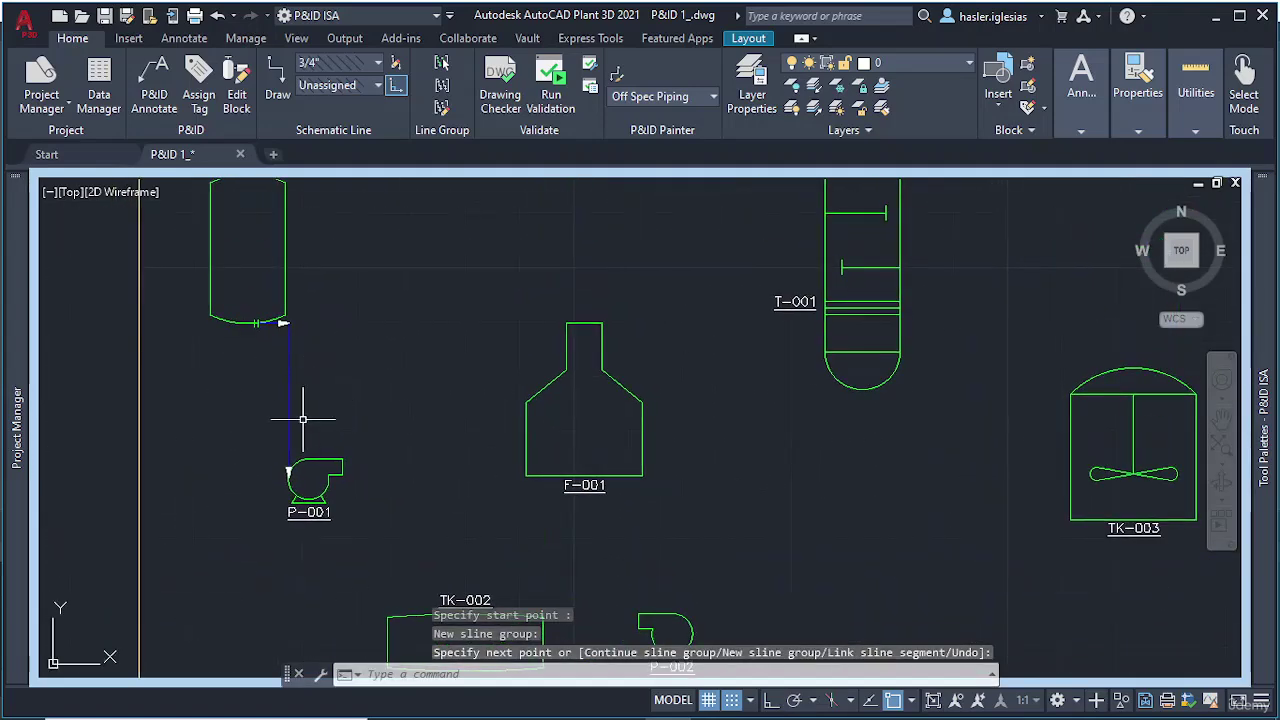
# Step: Stretch the pipe line's corner down to the left of pump P-001, level with its inlet, so the line enters the pump horizontally
pyautogui.click(290, 391)
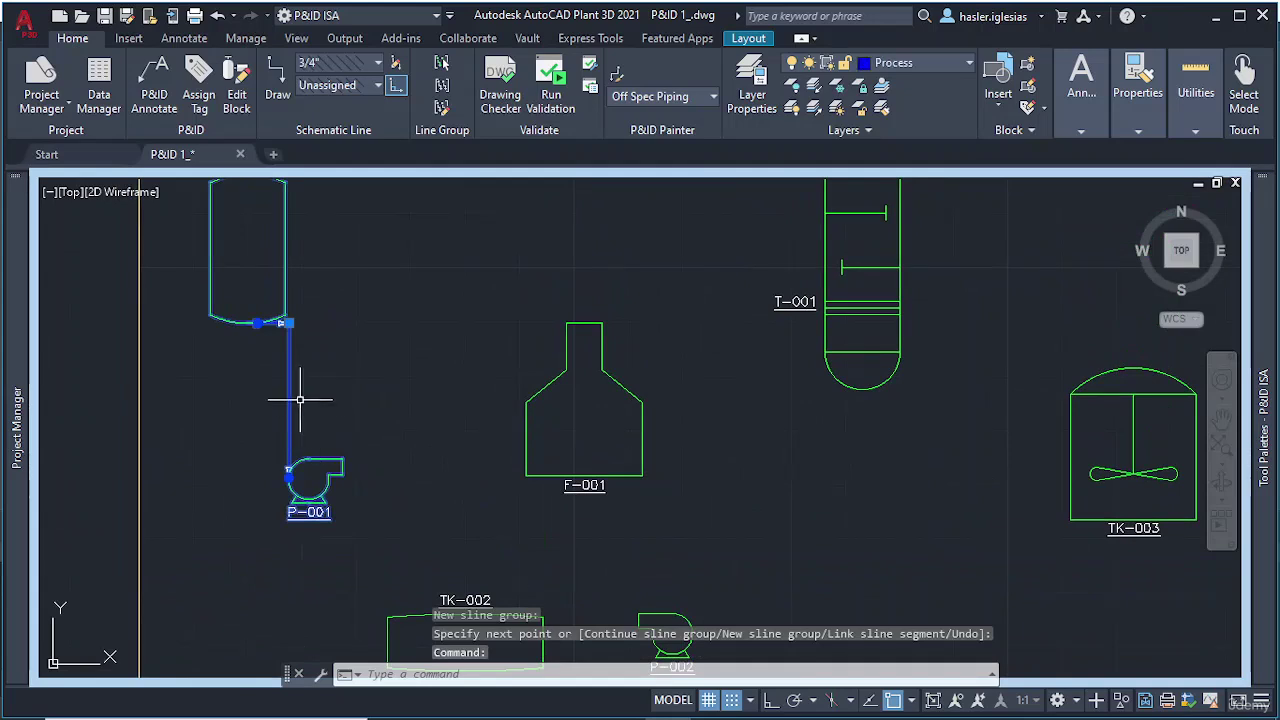
pyautogui.click(286, 323)
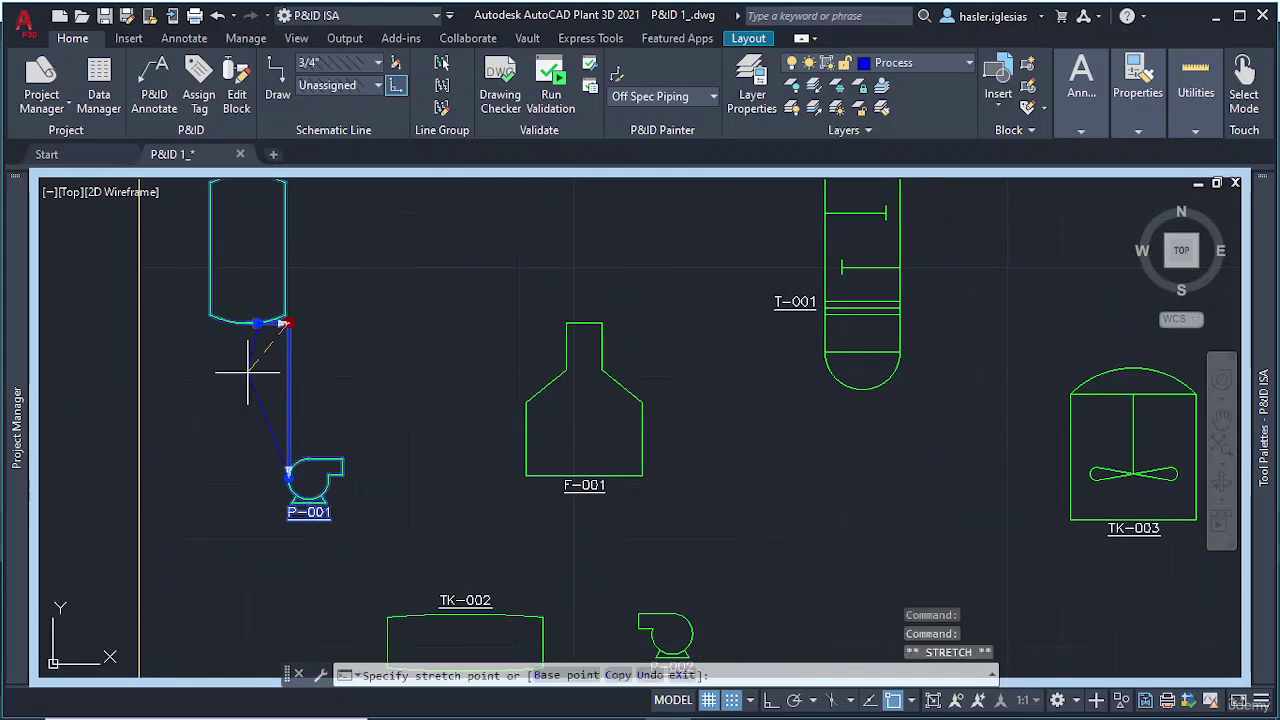
pyautogui.scroll(4, 243, 475)
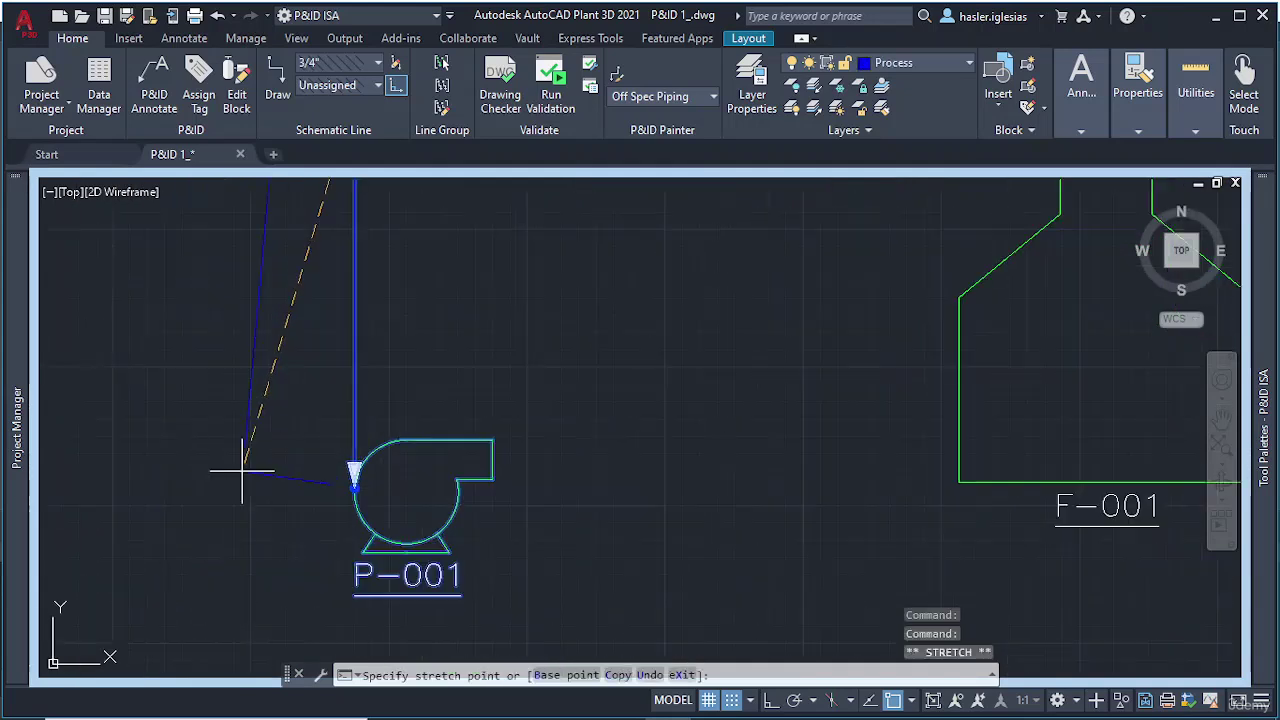
pyautogui.click(243, 487)
pyautogui.scroll(-5, 325, 391)
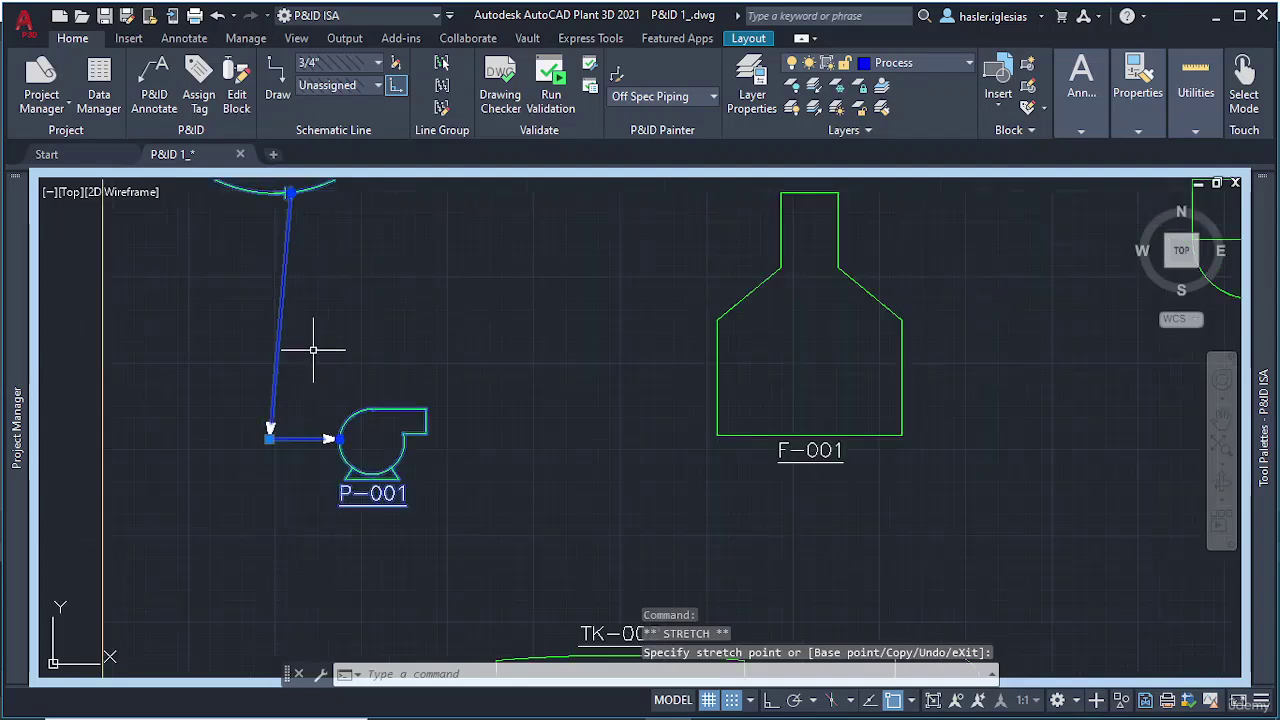
# Step: Try to stretch the pipe line's upper end away from tank TK-001's bottom to a point lower and further left
pyautogui.moveTo(329, 286); pyautogui.dragTo(334, 366, button='middle')
pyautogui.scroll(6, 275, 317)
pyautogui.scroll(2, 268, 305)
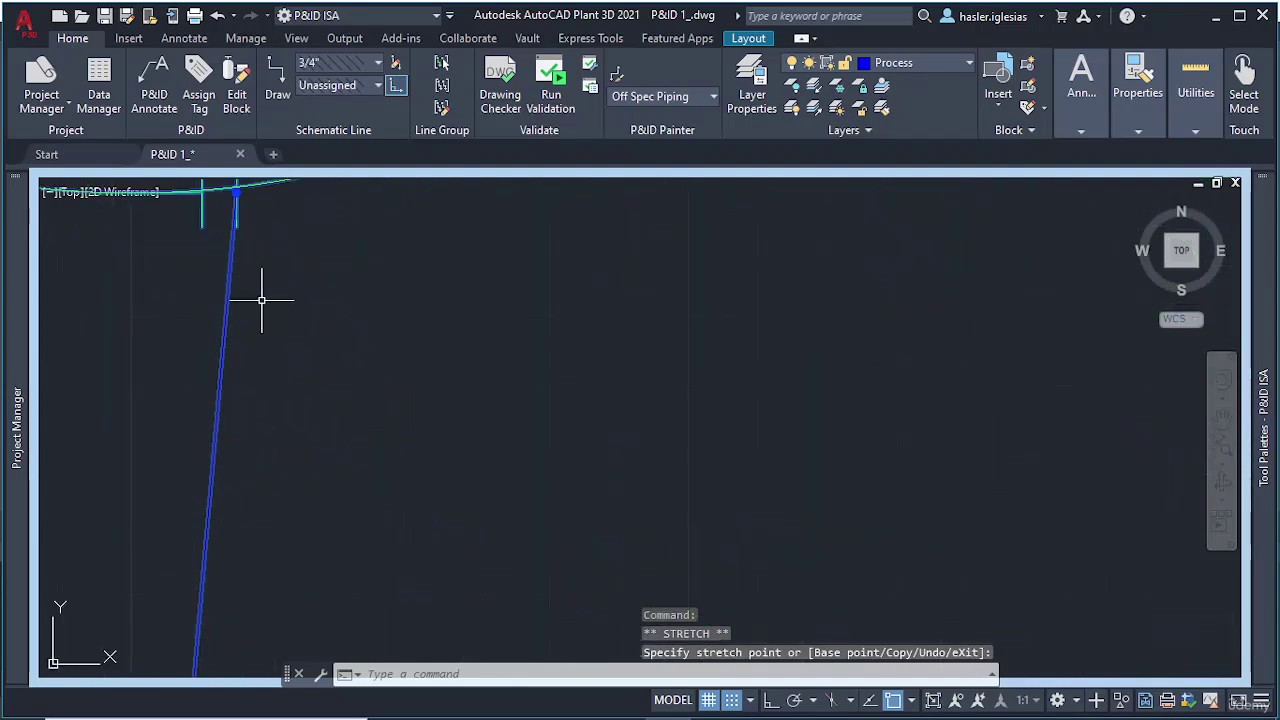
pyautogui.moveTo(246, 280); pyautogui.dragTo(257, 383, button='middle')
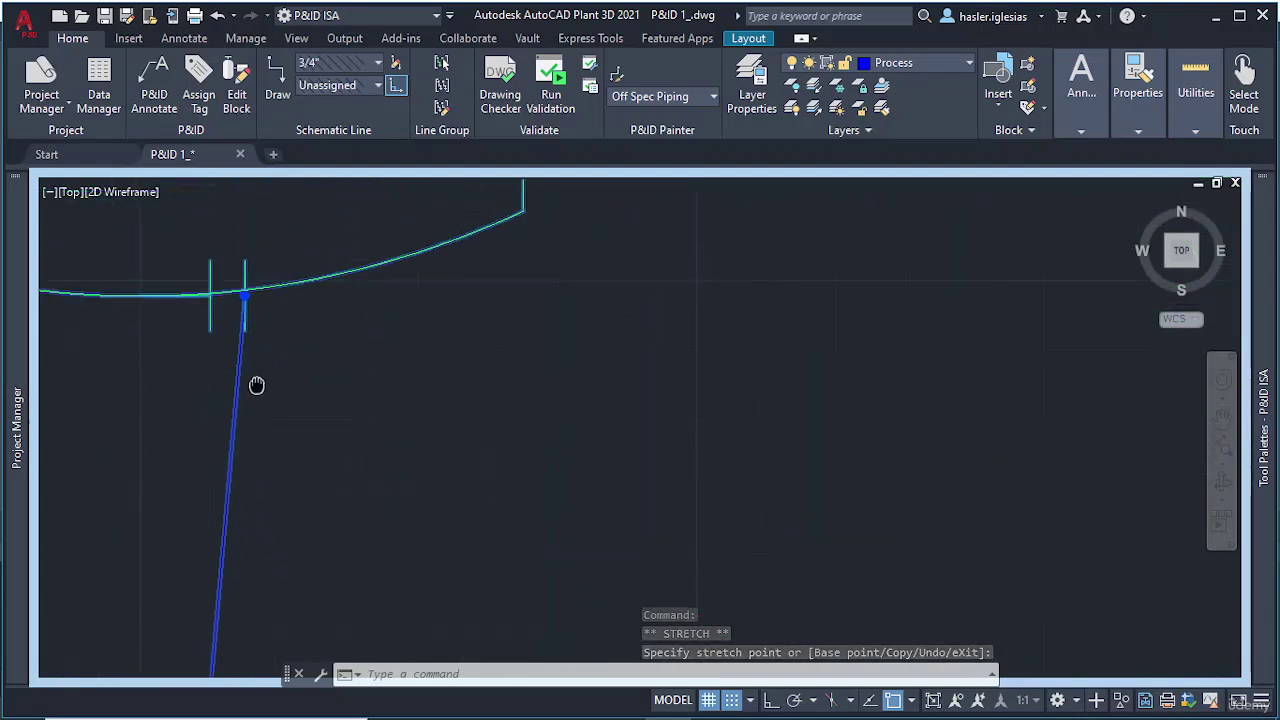
pyautogui.click(245, 295)
pyautogui.click(176, 350)
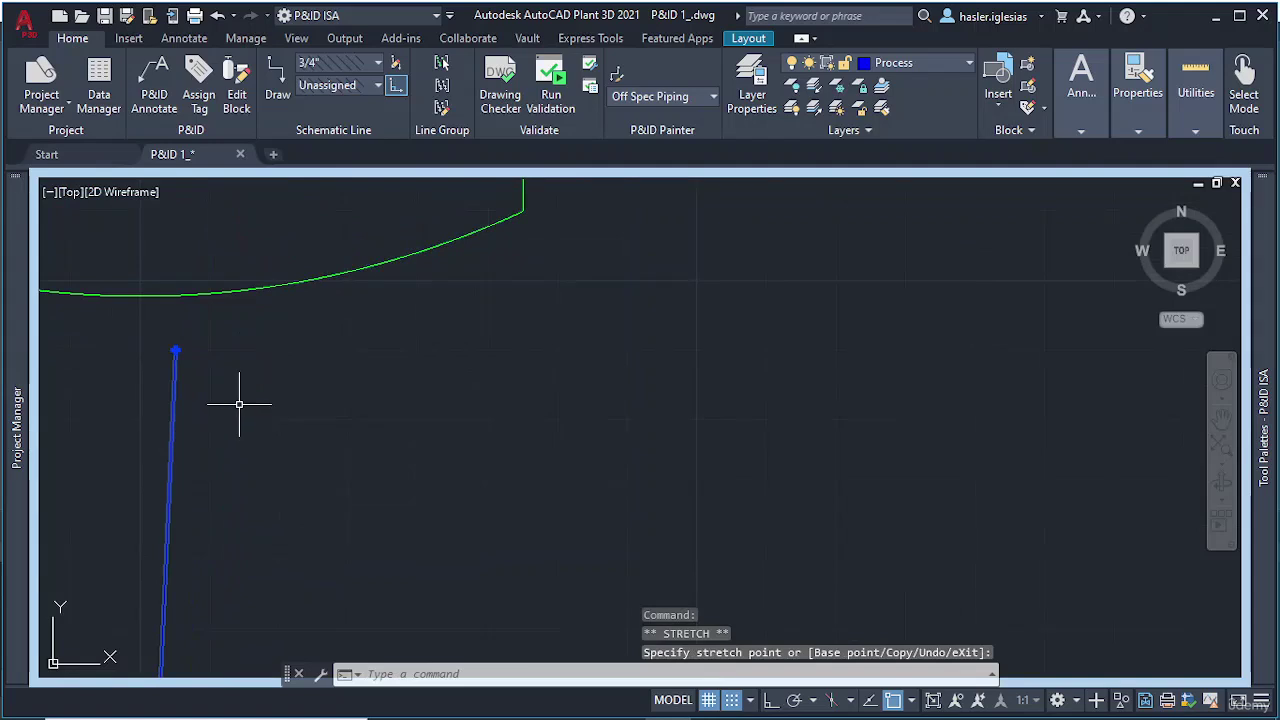
# Step: Undo the stretch of the upper end and the whole pipe line between tank TK-001 and pump P-001
pyautogui.press('Escape')
pyautogui.hotkey('ctrl', 'z')
pyautogui.scroll(-6, 286, 391)
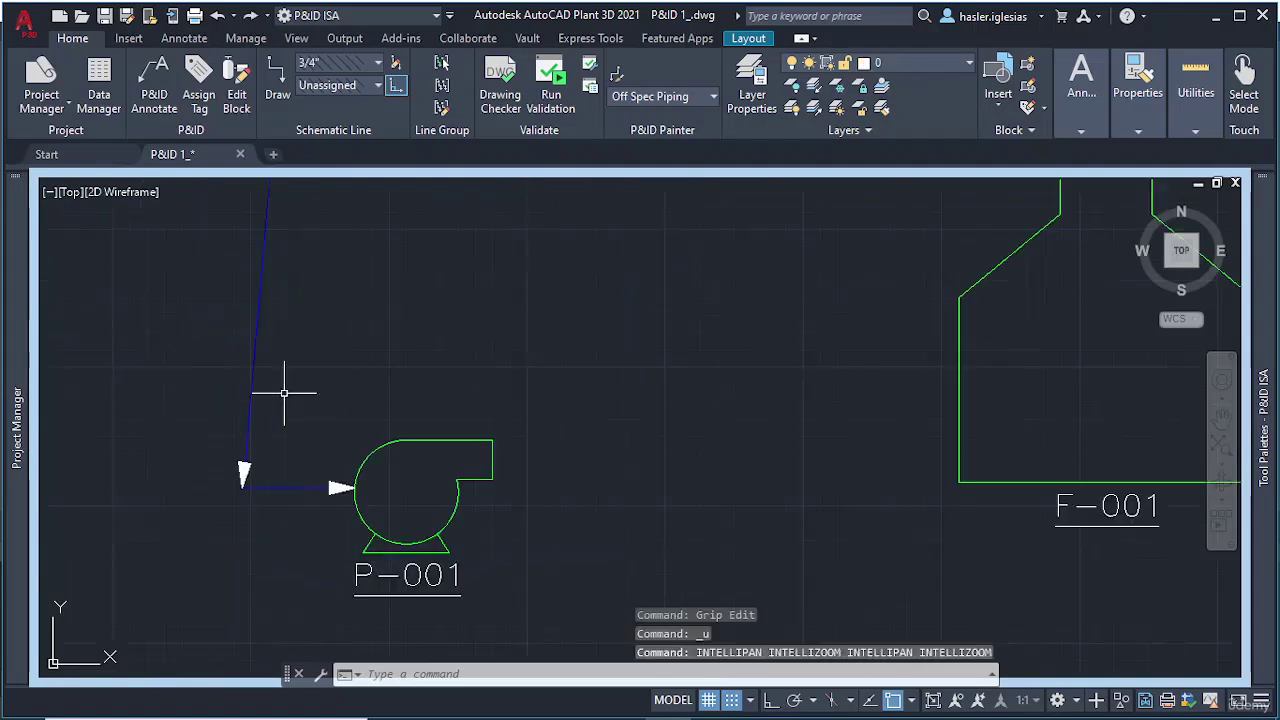
pyautogui.scroll(4, 366, 329)
pyautogui.scroll(-2, 367, 329)
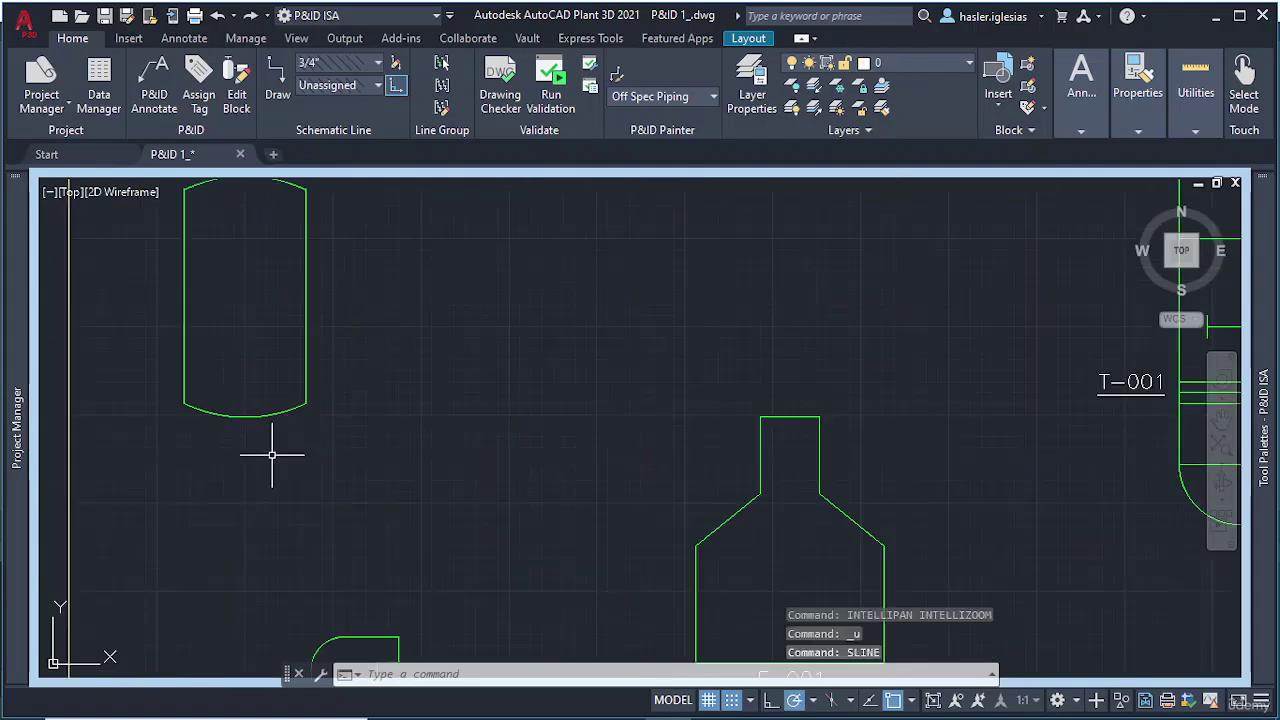
pyautogui.scroll(-2, 251, 449)
pyautogui.moveTo(251, 449); pyautogui.dragTo(223, 408, button='middle')
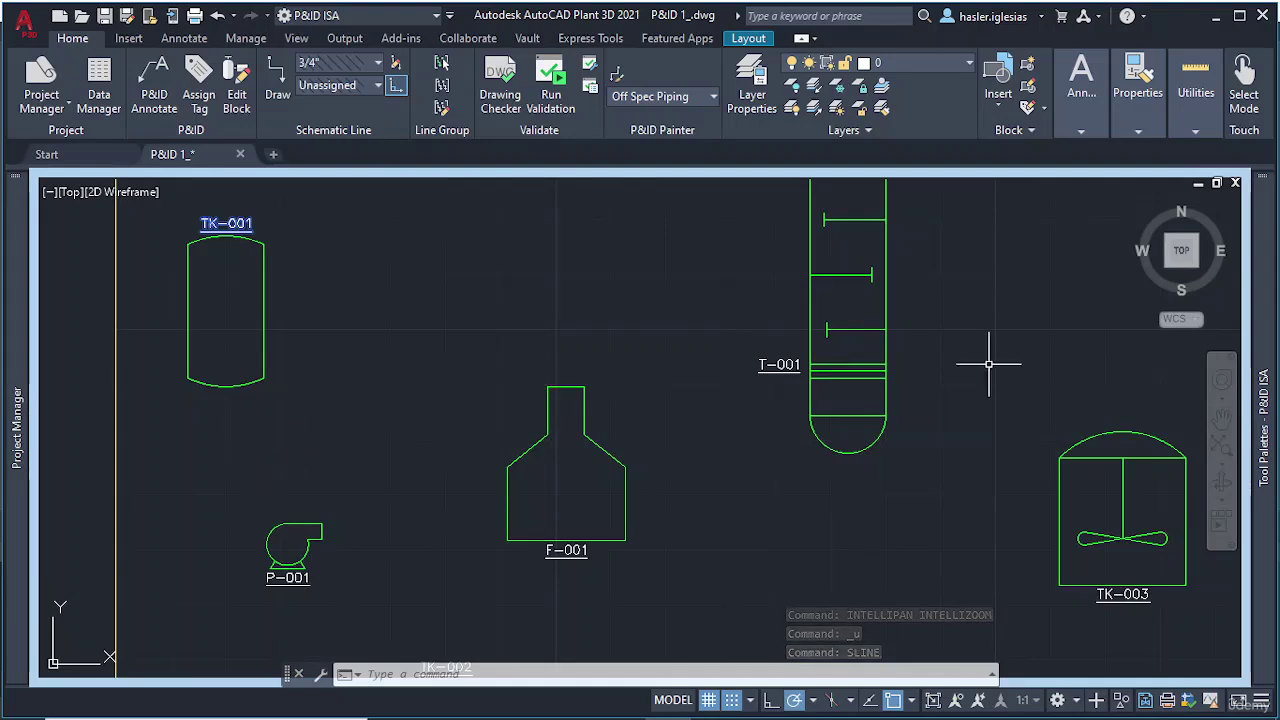
# Step: Draw a blue pipe line from tank TK-001's bottom midpoint straight down, then horizontally to the left side of pump P-001
pyautogui.moveTo(1271, 272)
pyautogui.click(1114, 301)
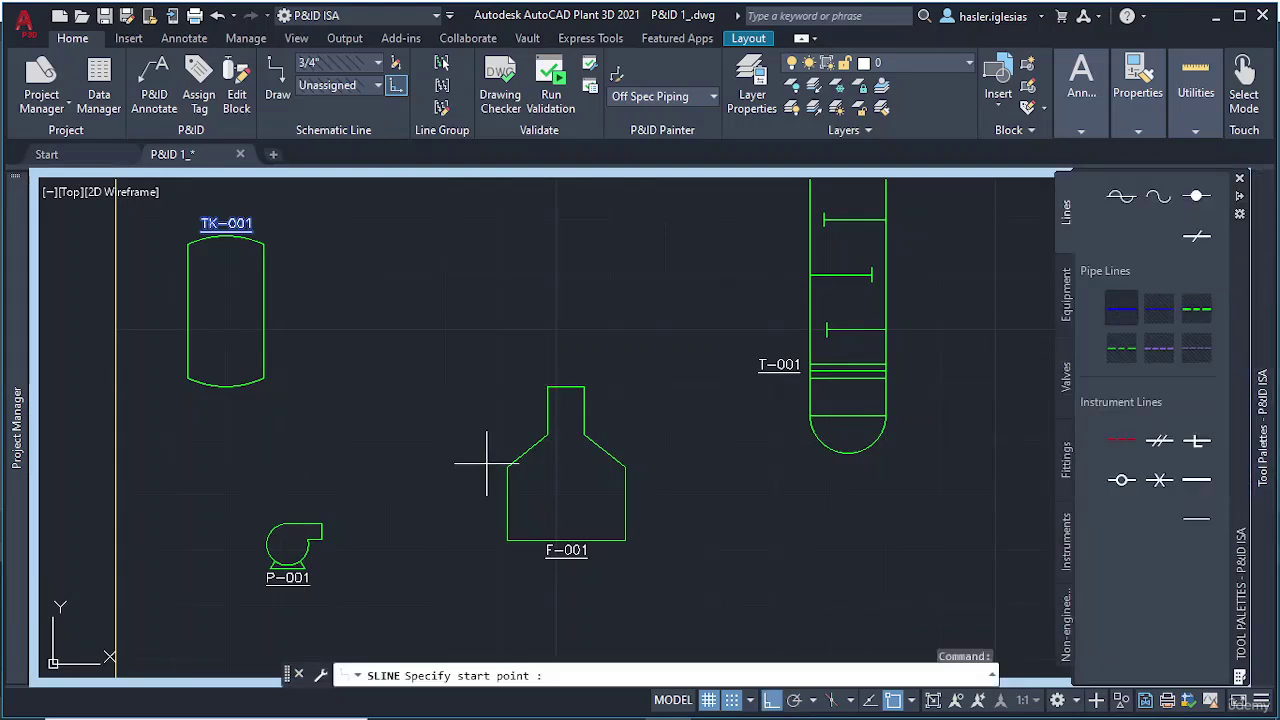
pyautogui.click(225, 385)
pyautogui.scroll(5, 225, 556)
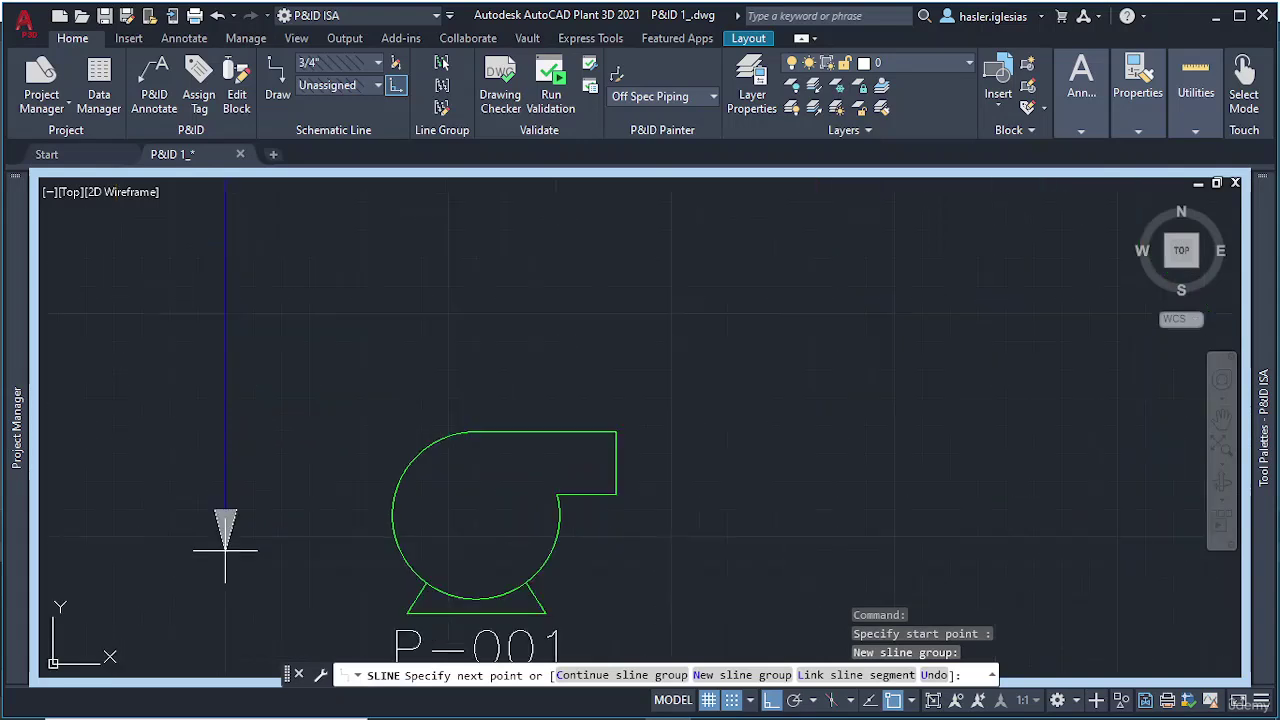
pyautogui.click(225, 482)
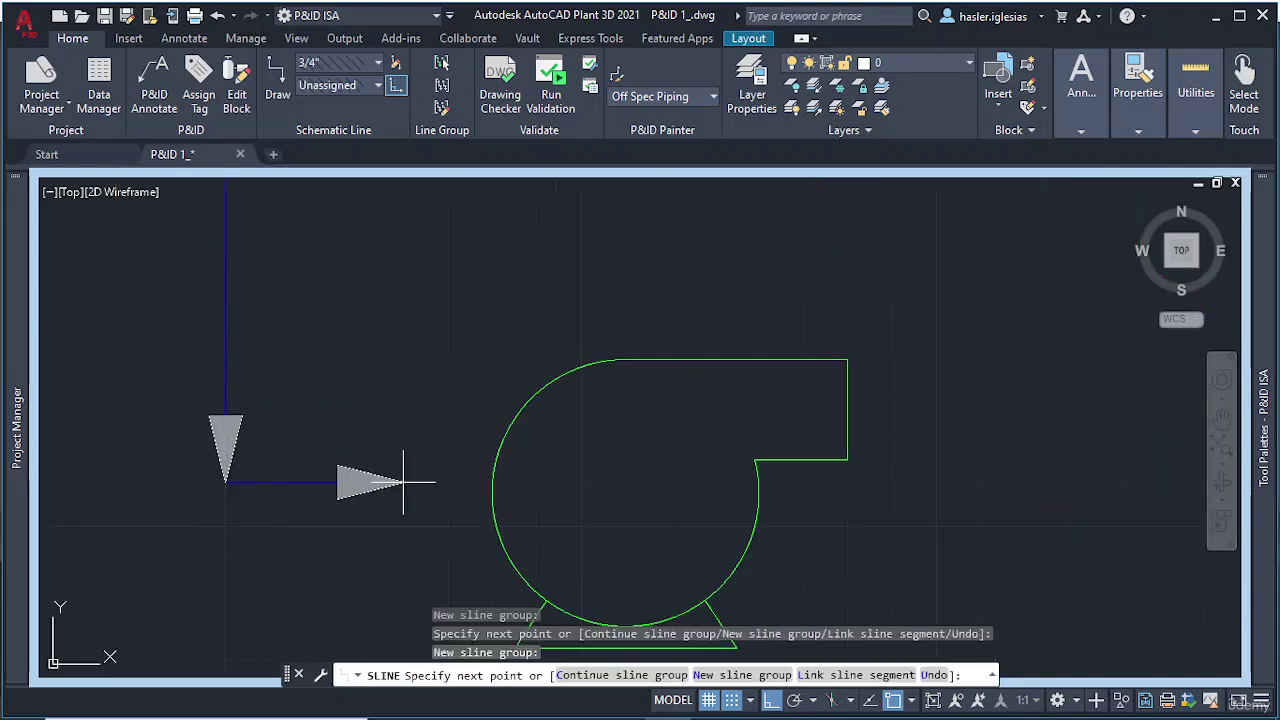
pyautogui.click(490, 484)
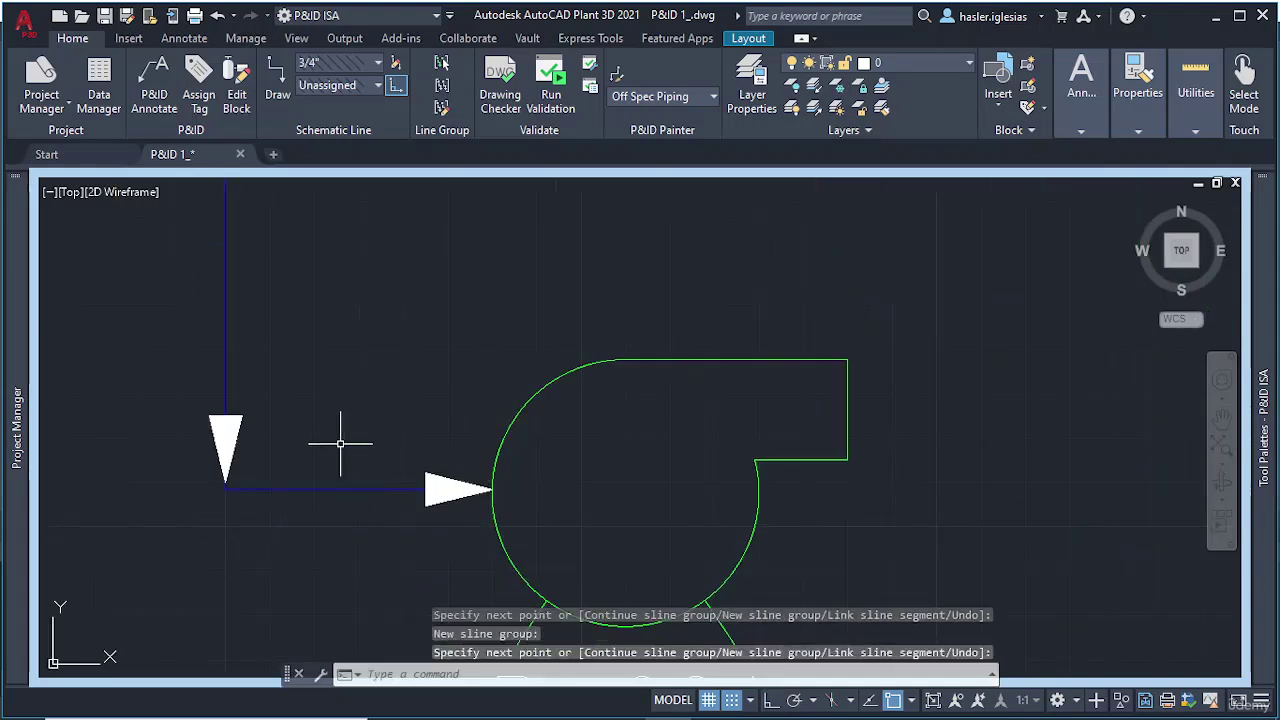
pyautogui.press('Escape')
# Step: Open the properties of the pipe line between TK-001 and P-001 and examine its tag, size, connection and geometry data
pyautogui.scroll(-5, 351, 414)
pyautogui.scroll(-3, 482, 398)
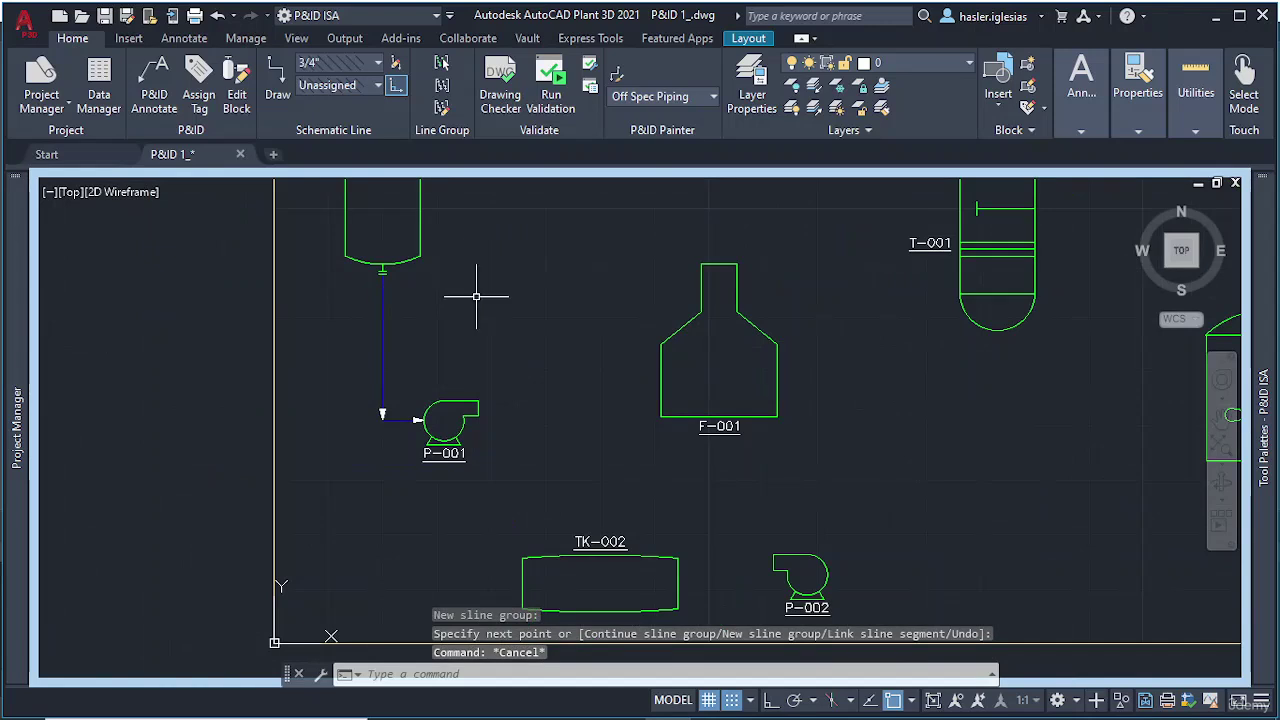
pyautogui.click(383, 288)
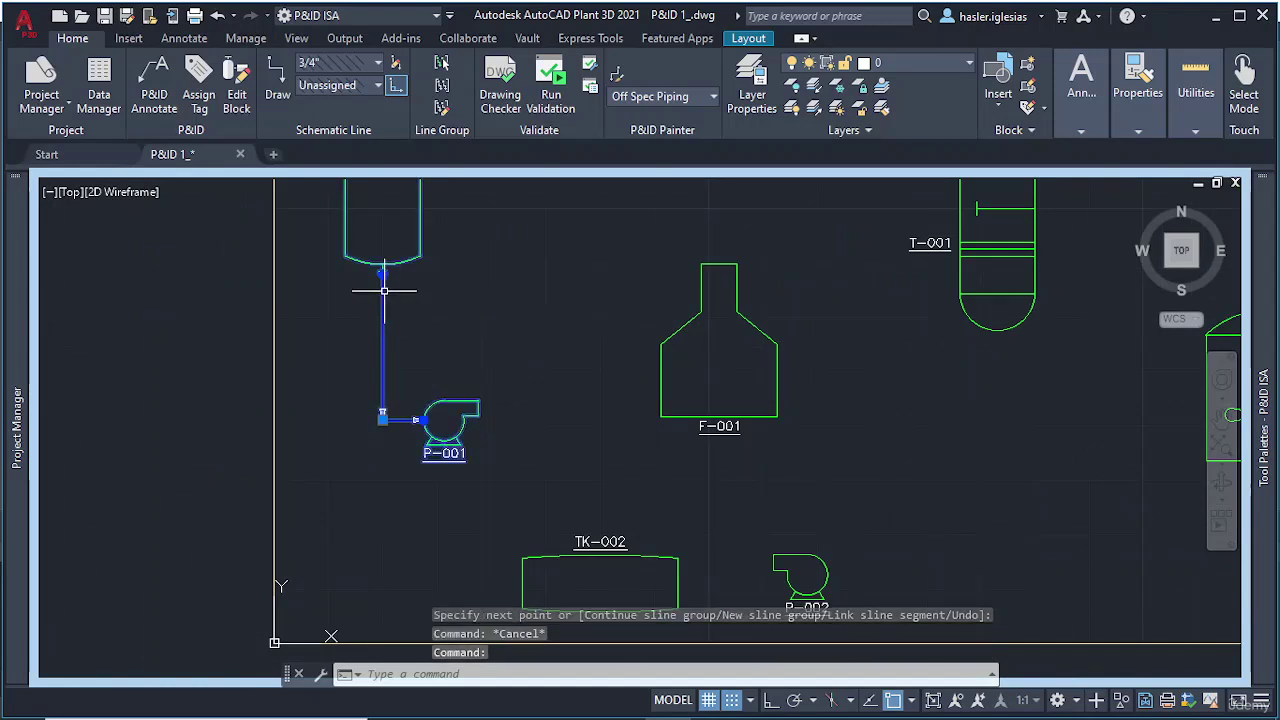
pyautogui.rightClick(384, 308)
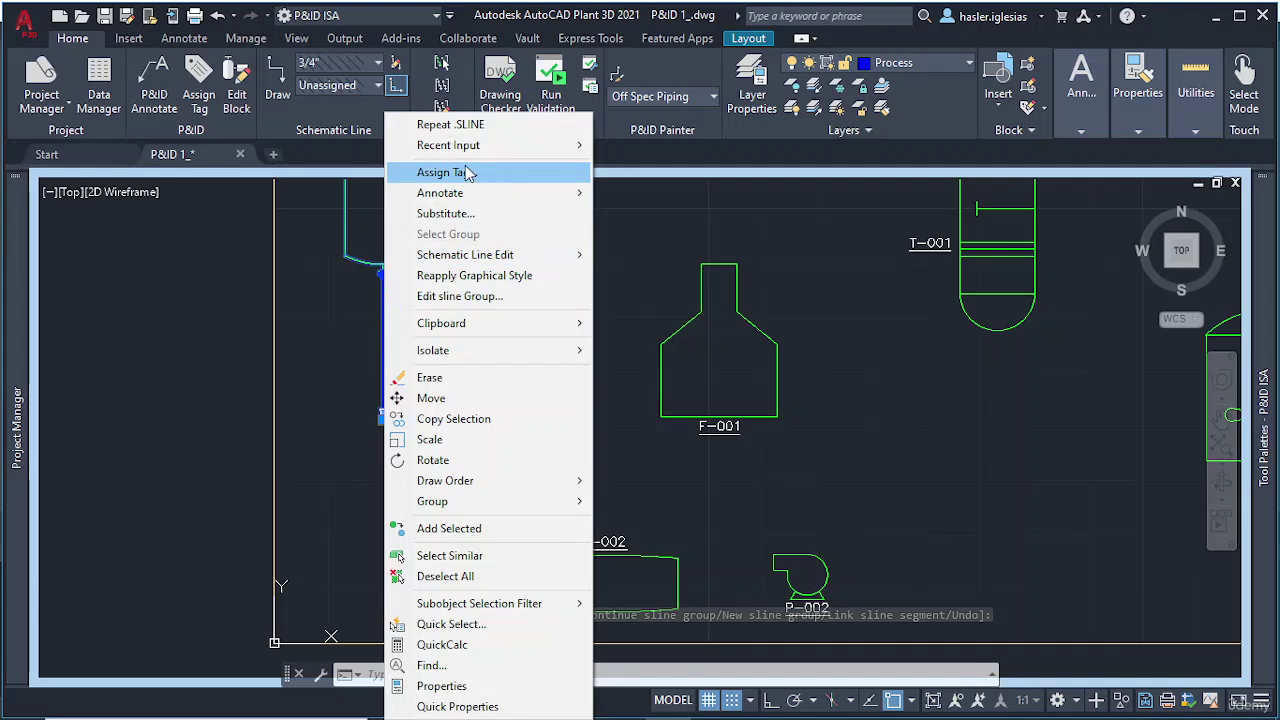
pyautogui.click(446, 686)
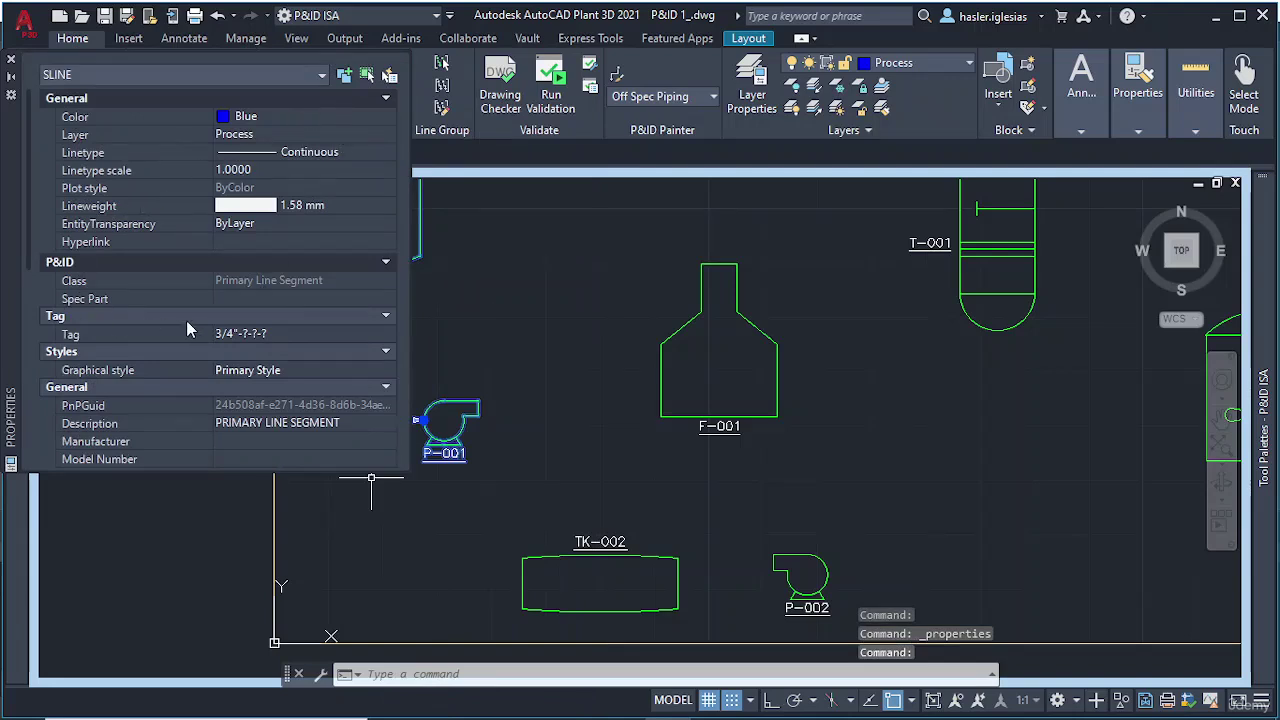
pyautogui.scroll(-3, 247, 373)
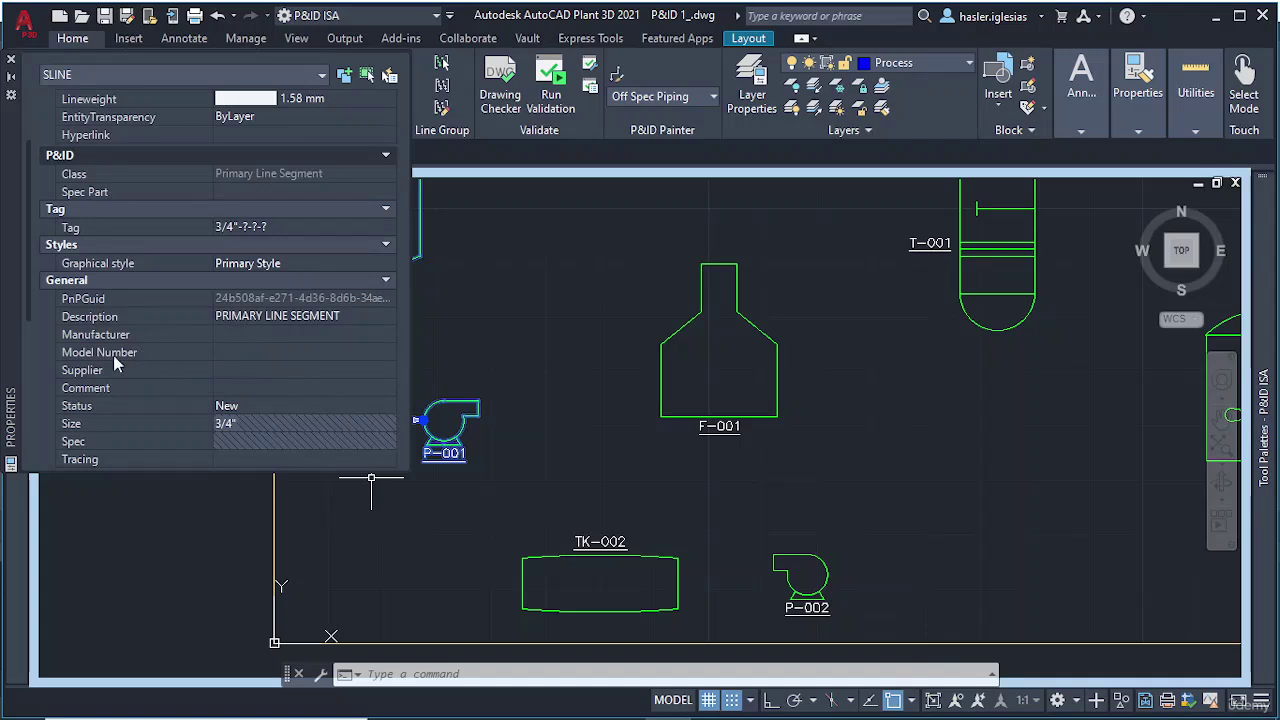
pyautogui.scroll(-3, 114, 362)
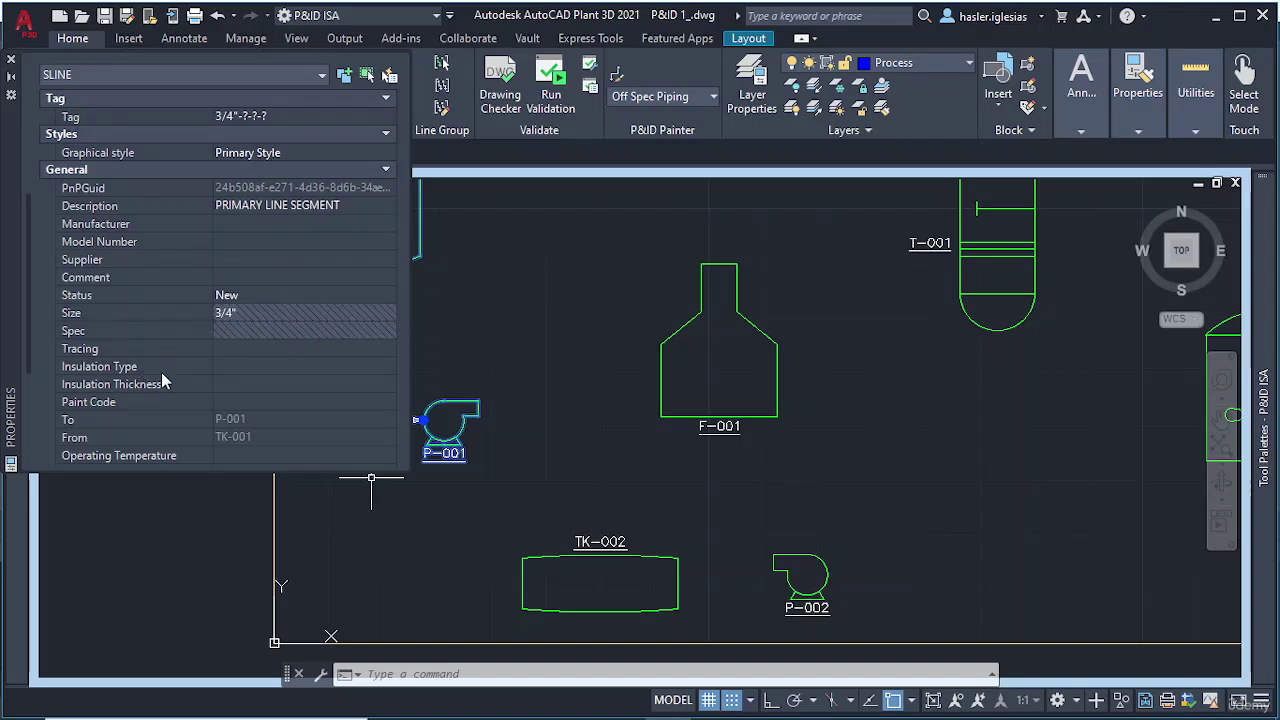
pyautogui.scroll(-3, 272, 395)
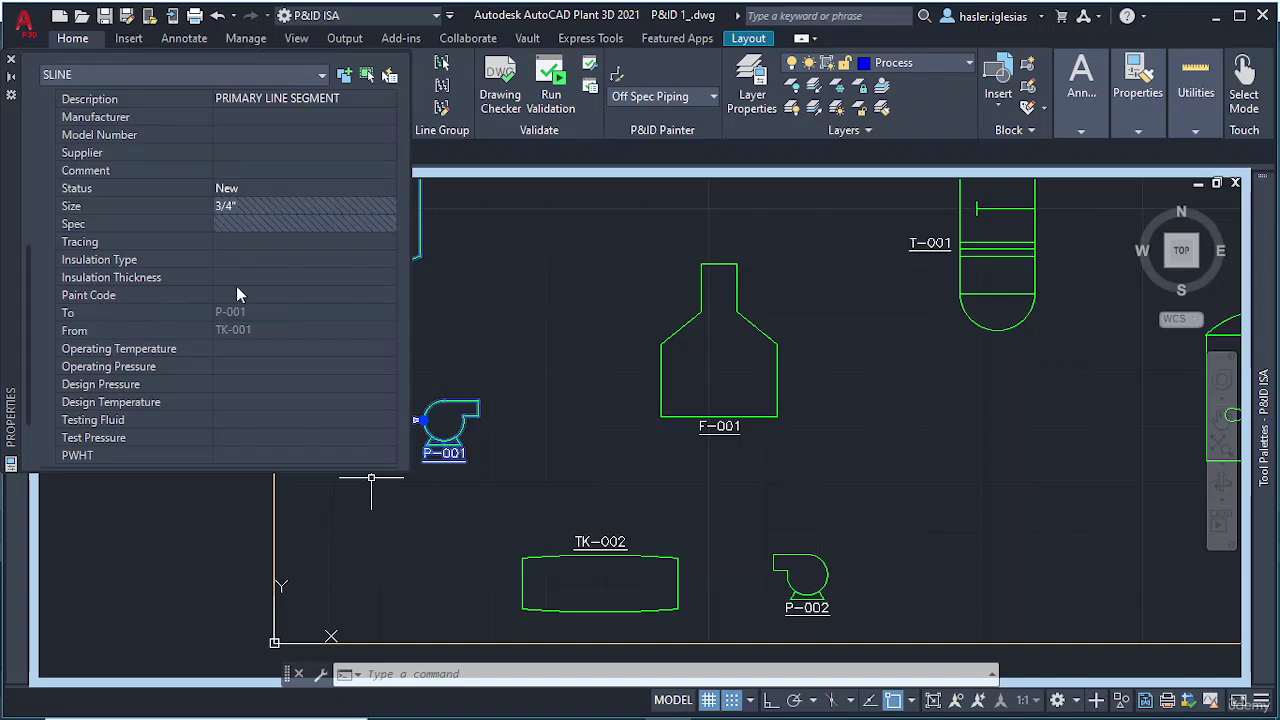
pyautogui.click(297, 295)
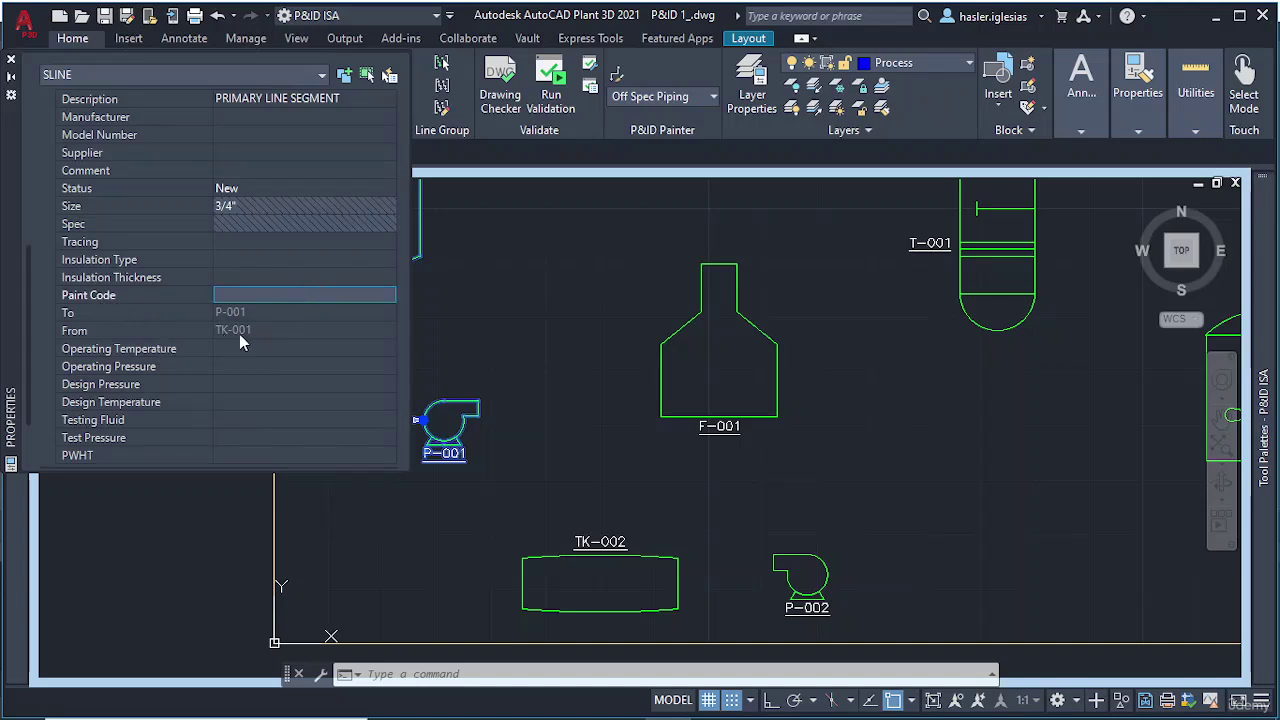
pyautogui.scroll(-3, 239, 336)
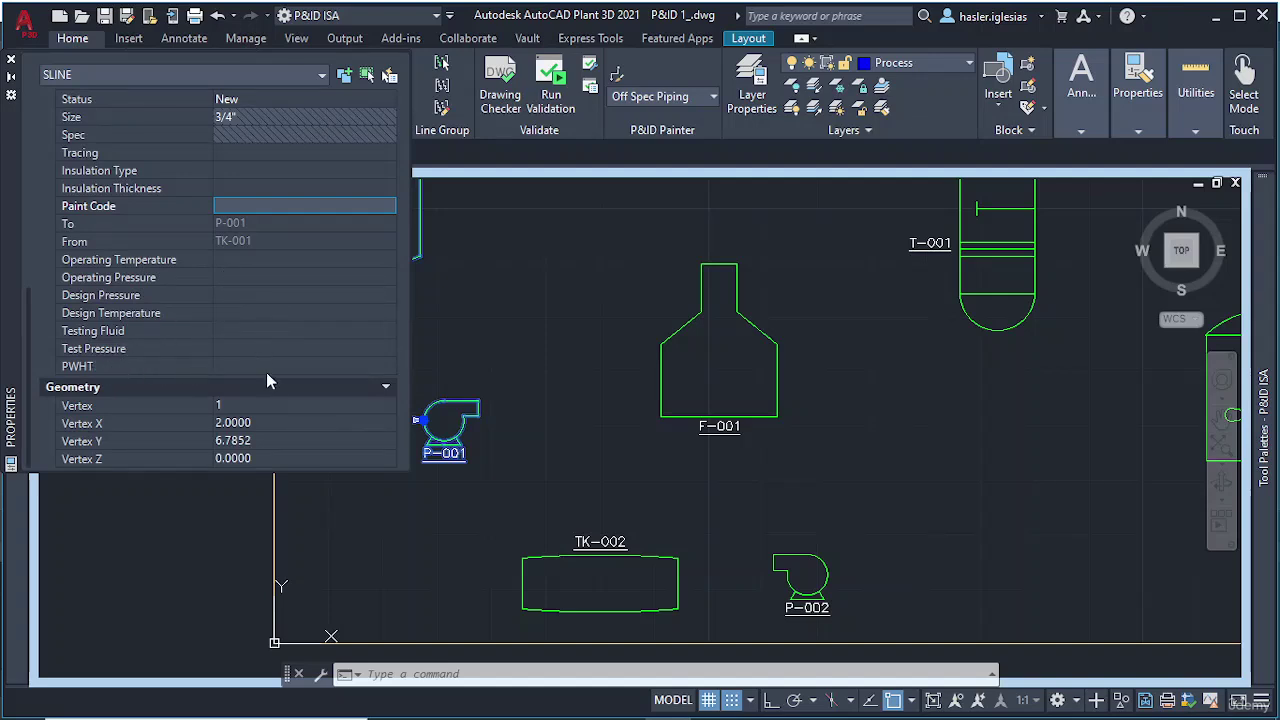
pyautogui.scroll(8, 266, 372)
pyautogui.scroll(-8, 266, 370)
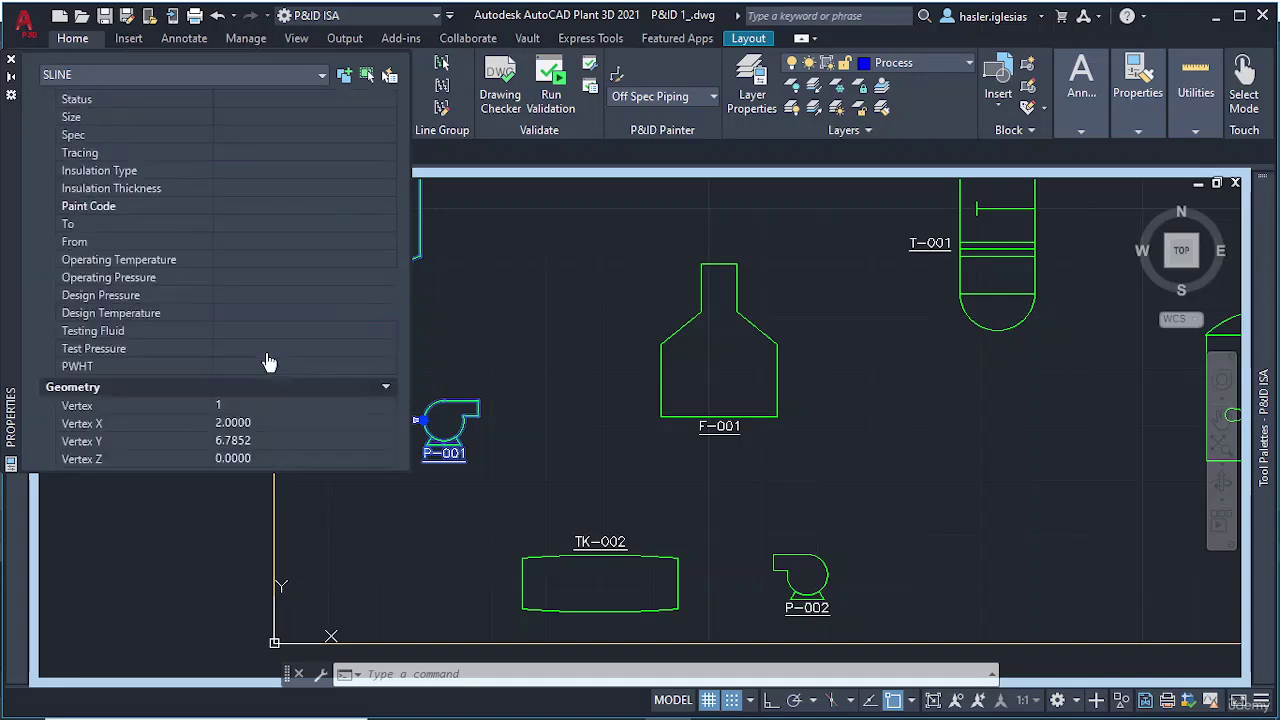
pyautogui.scroll(3, 266, 354)
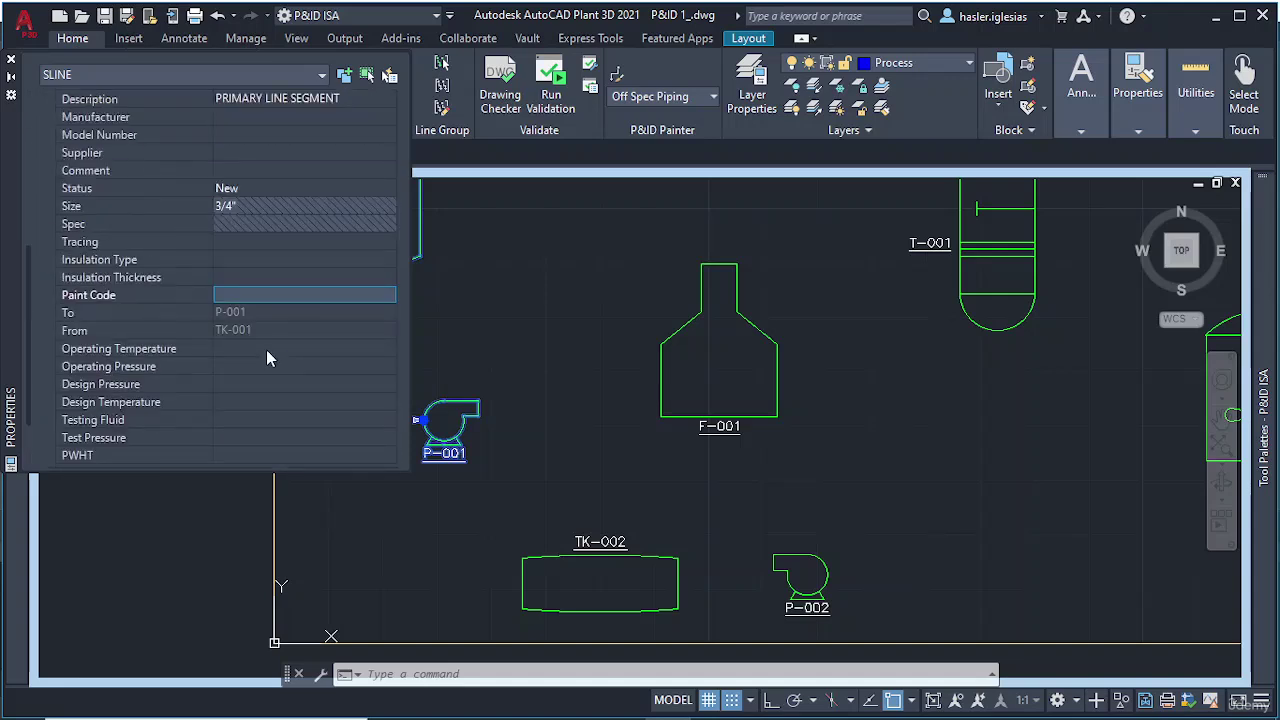
# Step: Choose 3/4" as the pipe line's size, close its properties and deselect the line
pyautogui.click(250, 206)
pyautogui.click(389, 207)
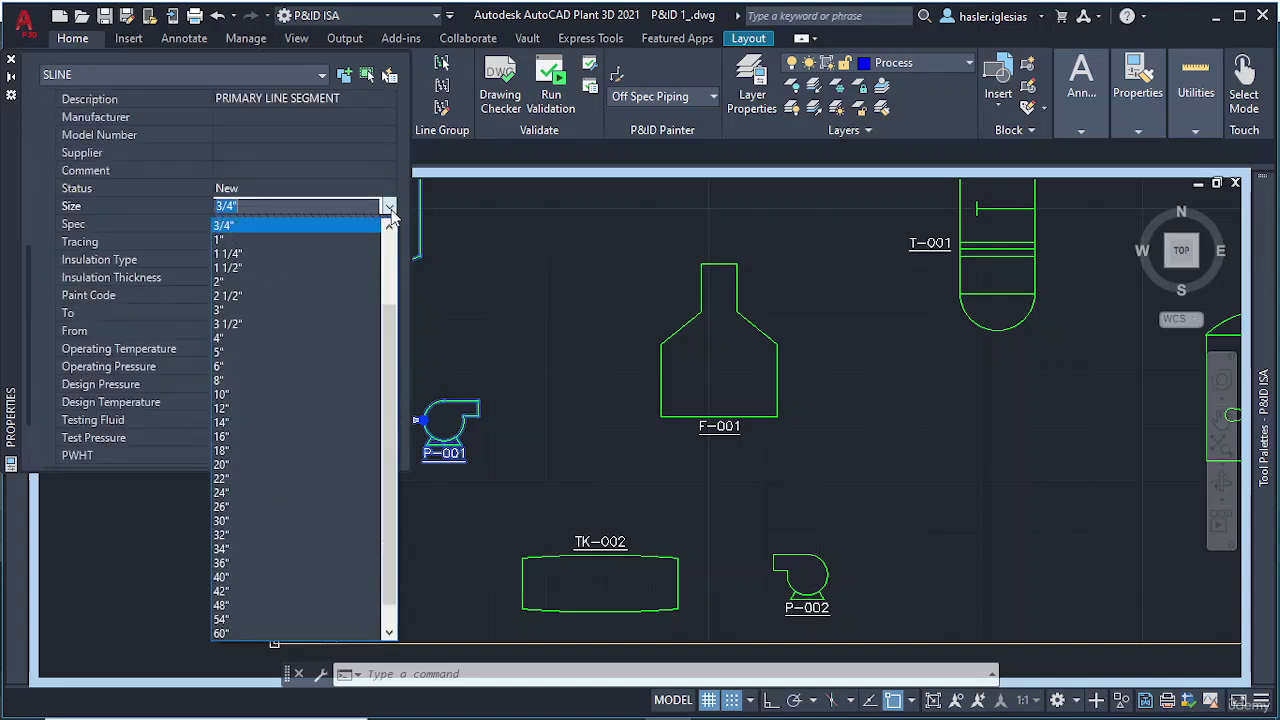
pyautogui.click(287, 227)
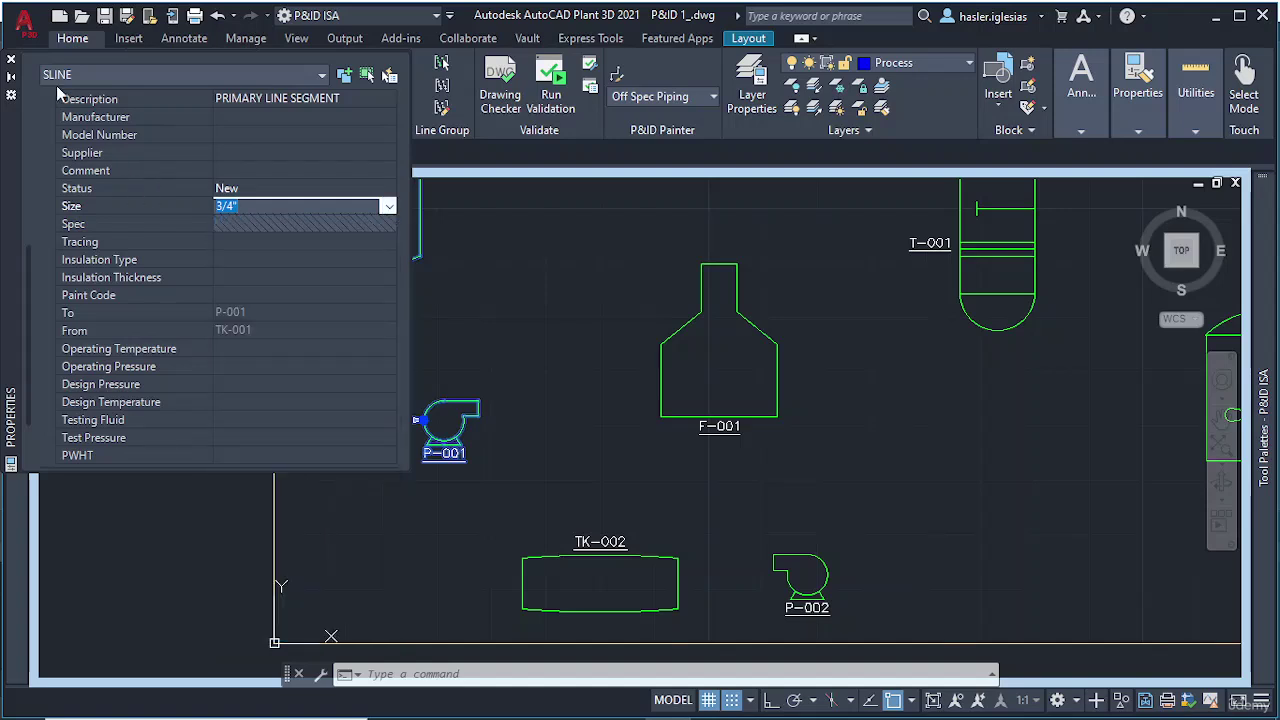
pyautogui.click(11, 59)
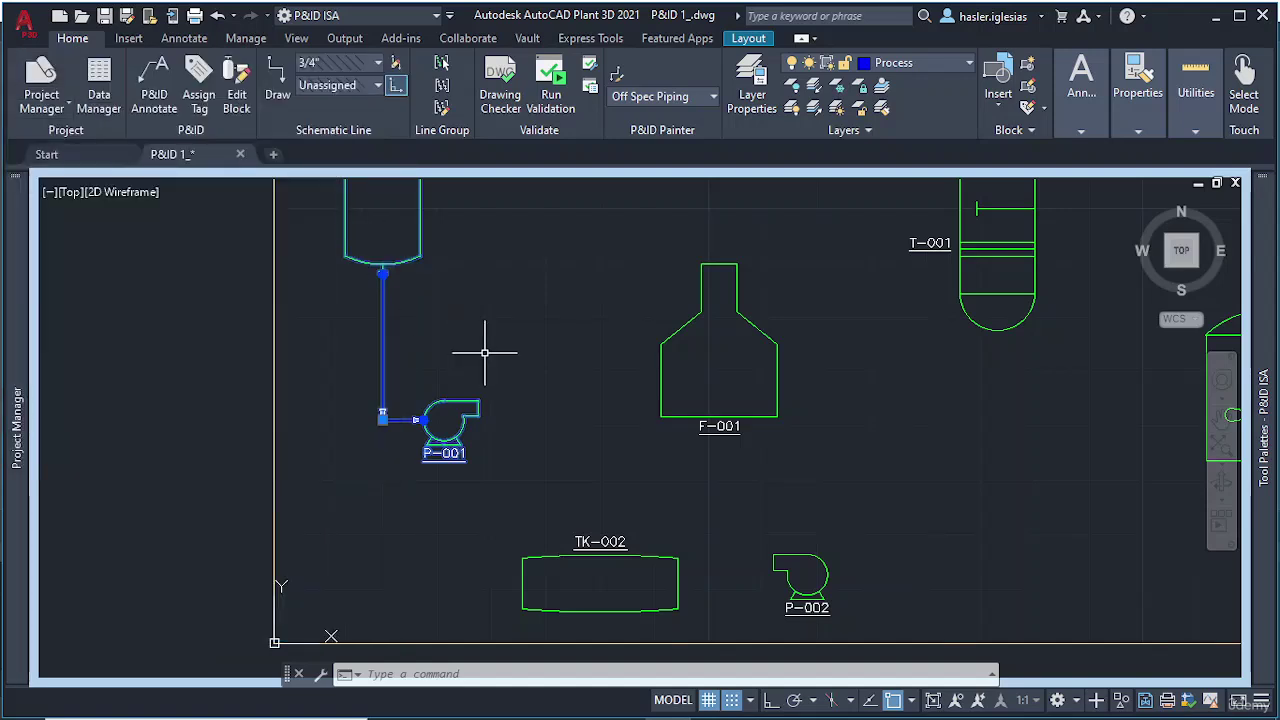
pyautogui.press('Escape')
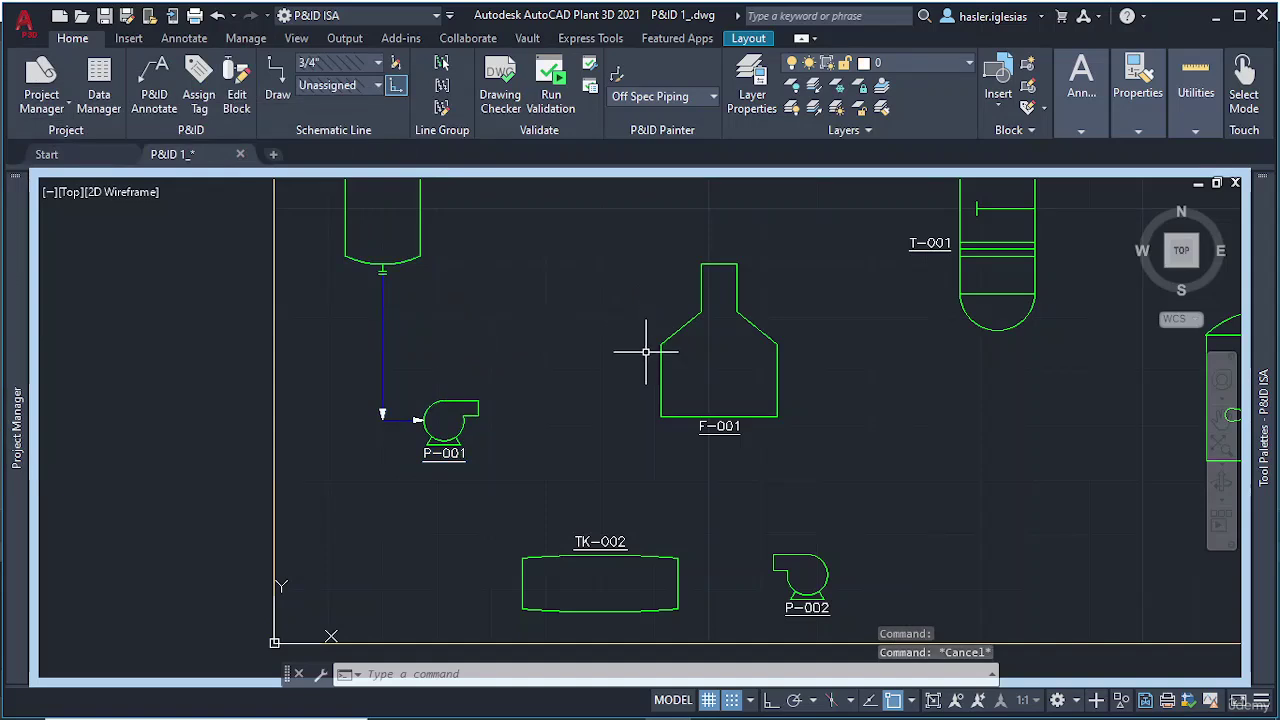
# Step: Draw a blue pipe line from pump P-001's outlet horizontally, up, then across to the left side of the F-001 stack
pyautogui.moveTo(1272, 295)
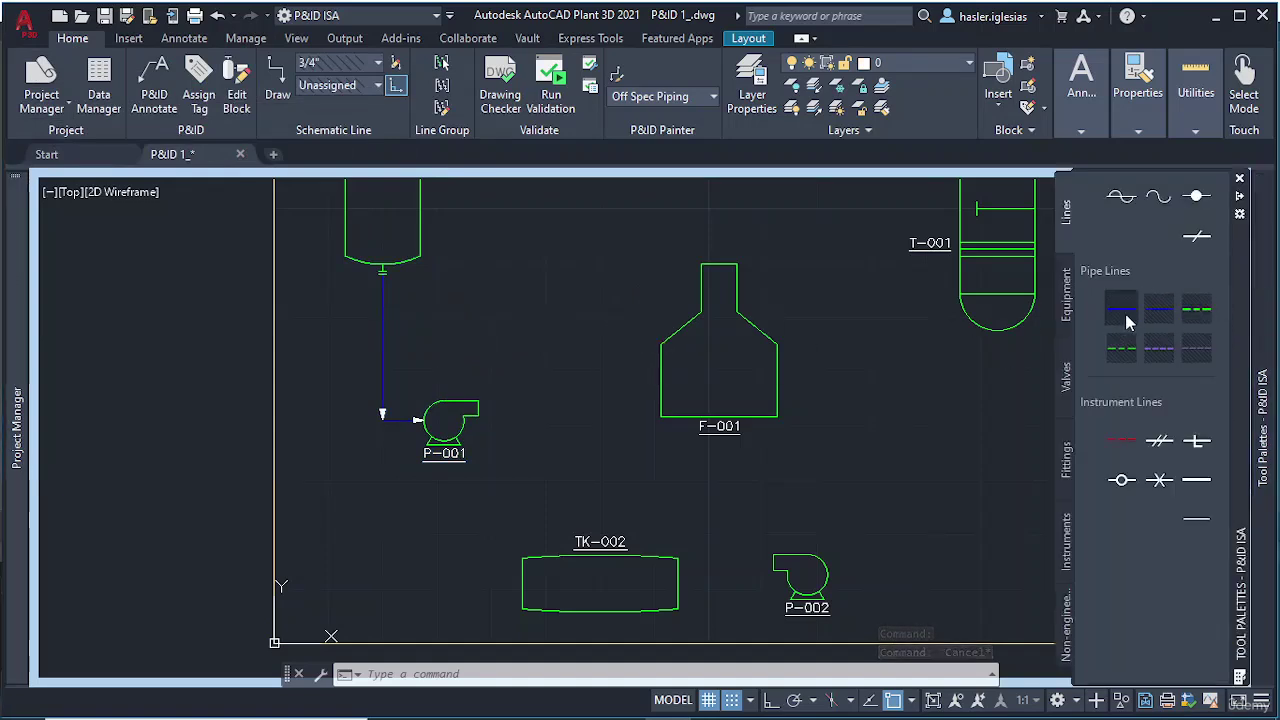
pyautogui.click(1121, 312)
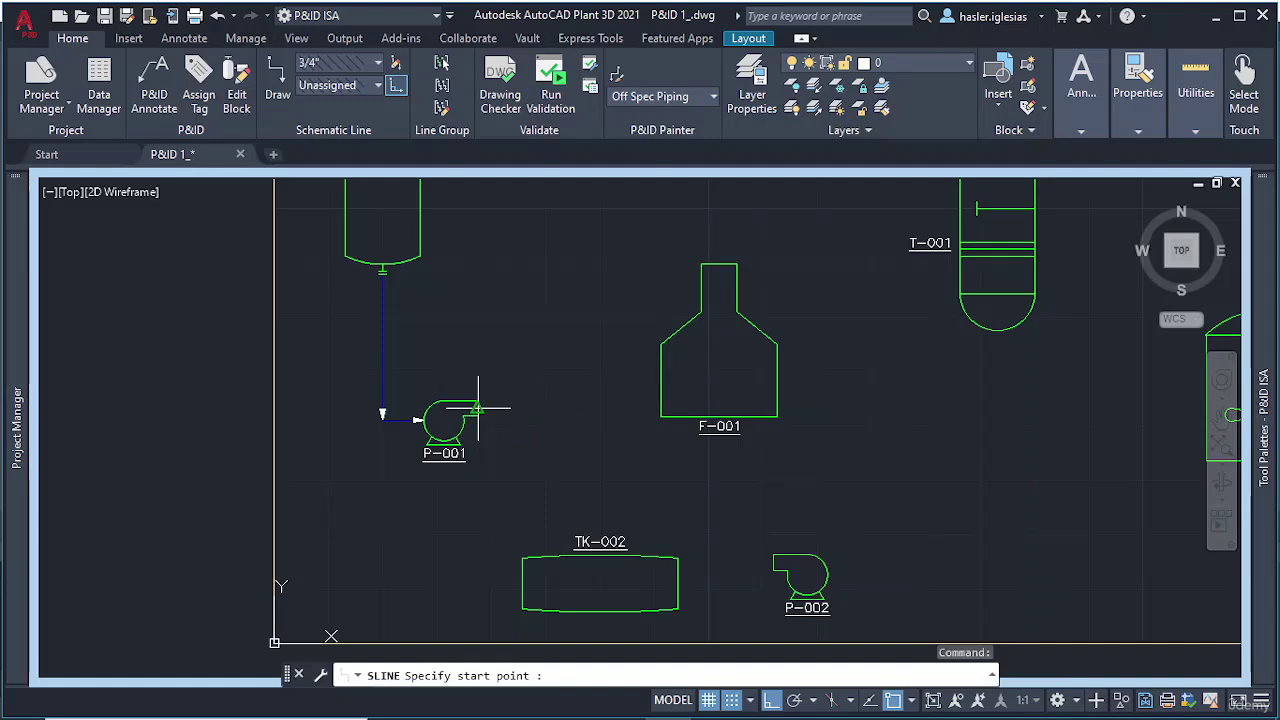
pyautogui.click(478, 408)
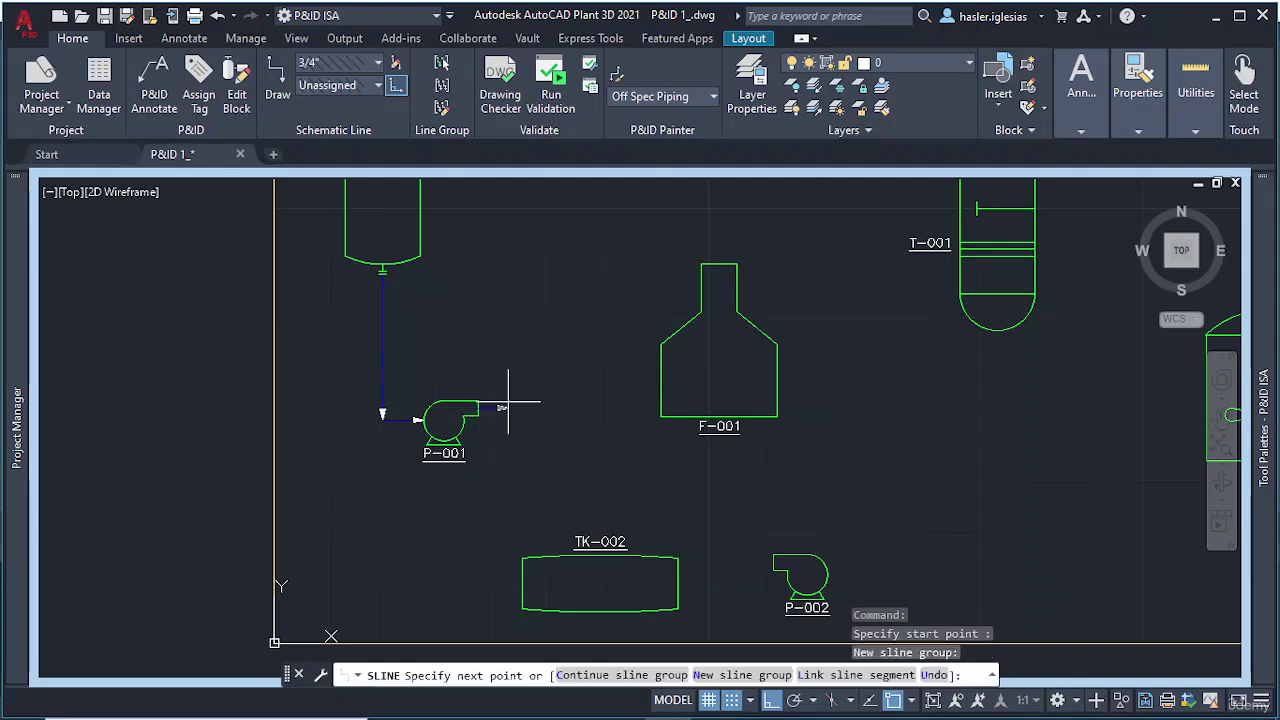
pyautogui.click(596, 408)
pyautogui.scroll(4, 617, 300)
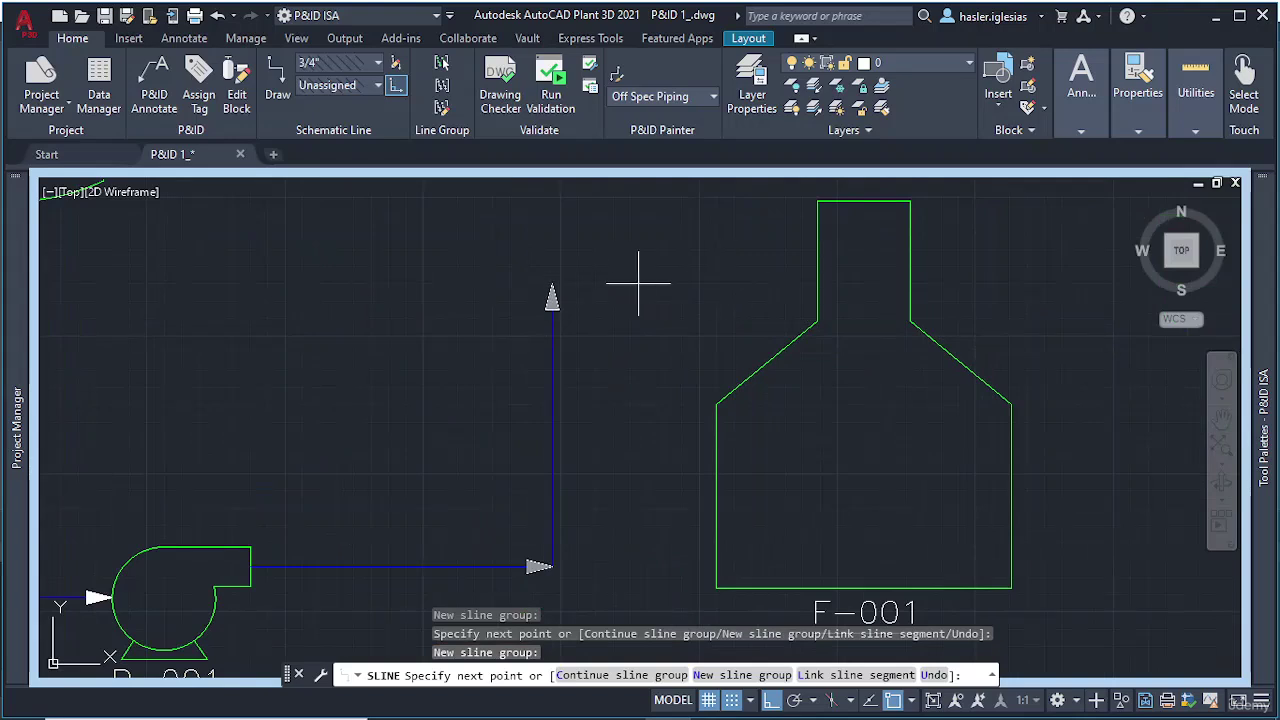
pyautogui.click(818, 293)
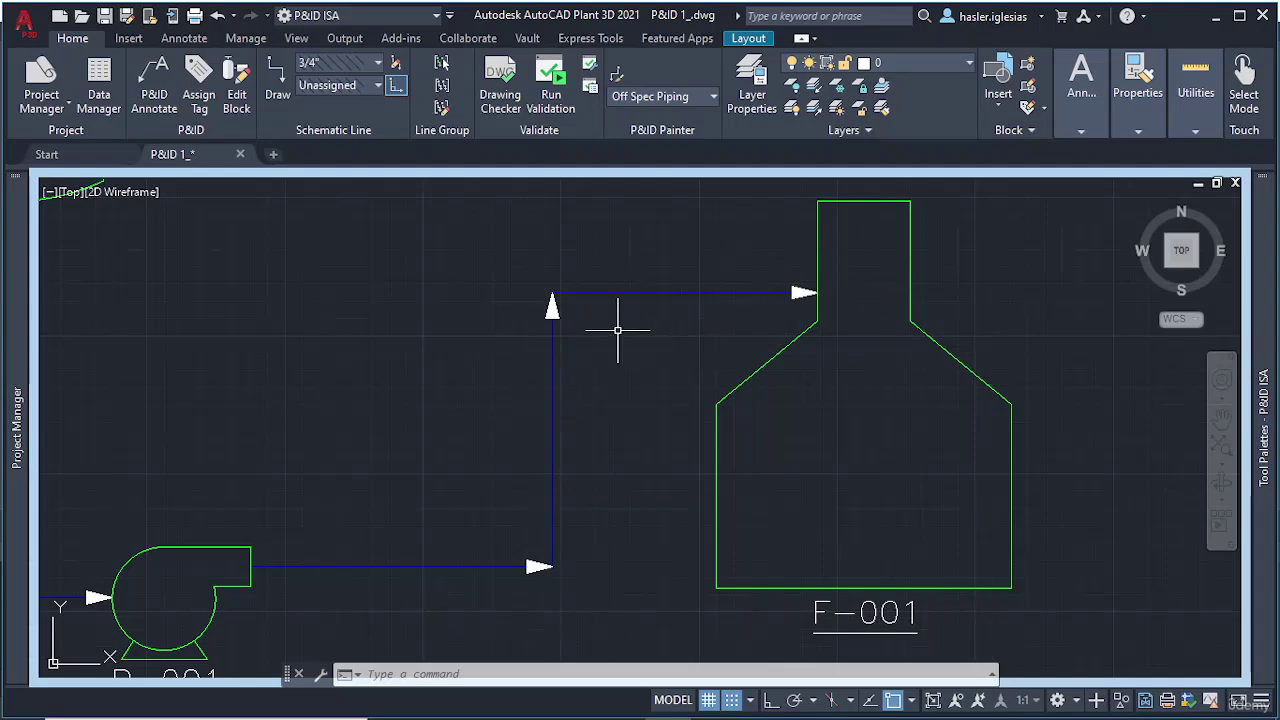
# Step: Draw a blue pipe line from the F-001 stack's right side horizontally, up, and across to the left side of column T-001
pyautogui.scroll(-4, 618, 331)
pyautogui.moveTo(790, 329); pyautogui.dragTo(612, 418, button='middle')
pyautogui.moveTo(1272, 265)
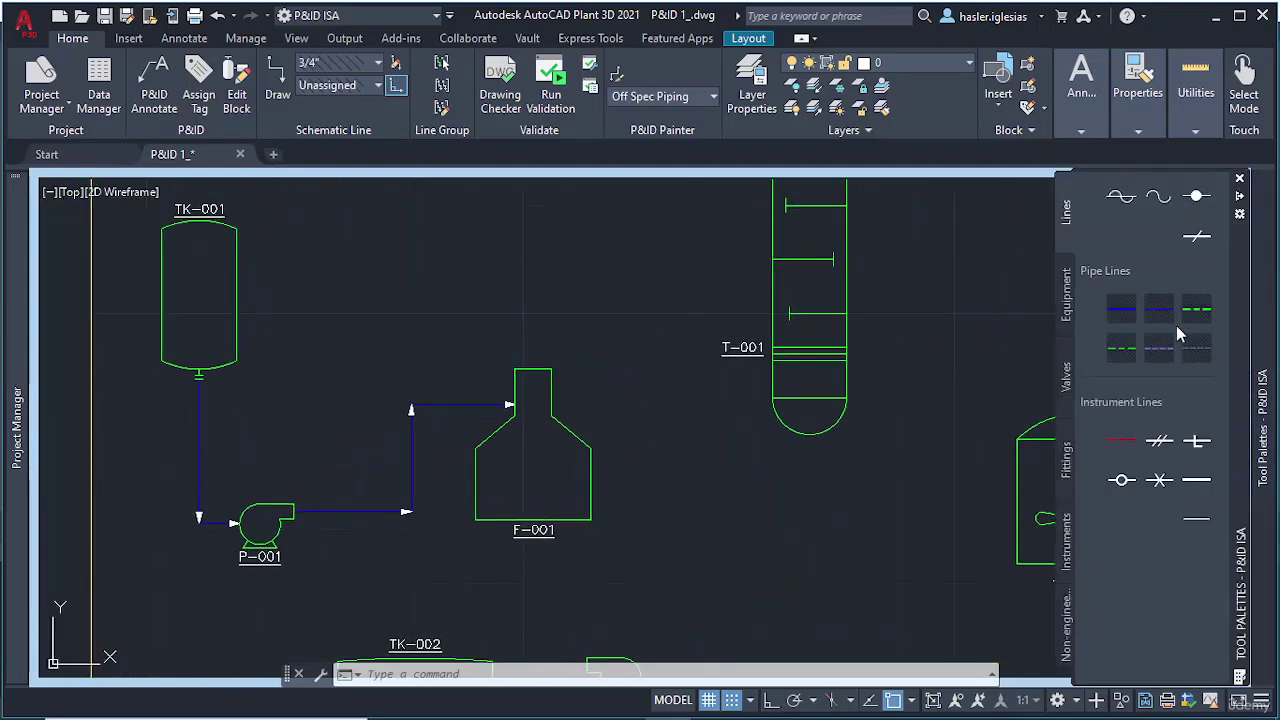
pyautogui.click(1121, 318)
pyautogui.scroll(5, 580, 370)
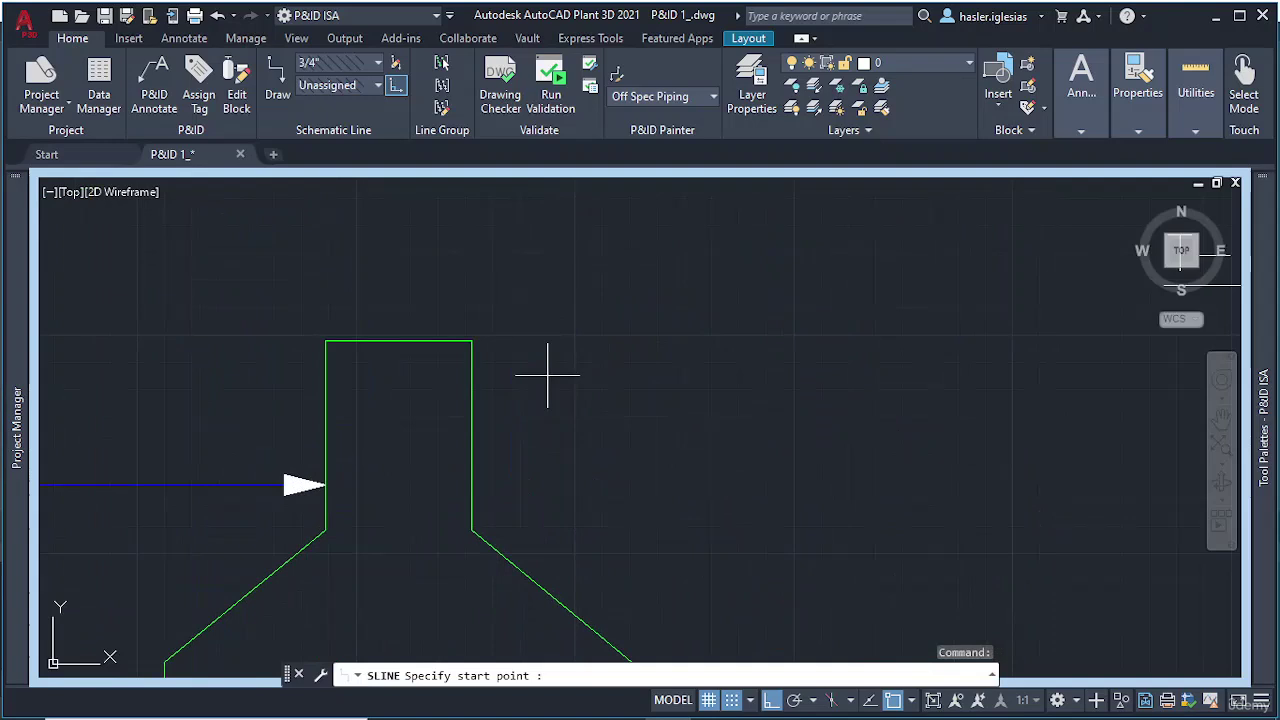
pyautogui.click(472, 361)
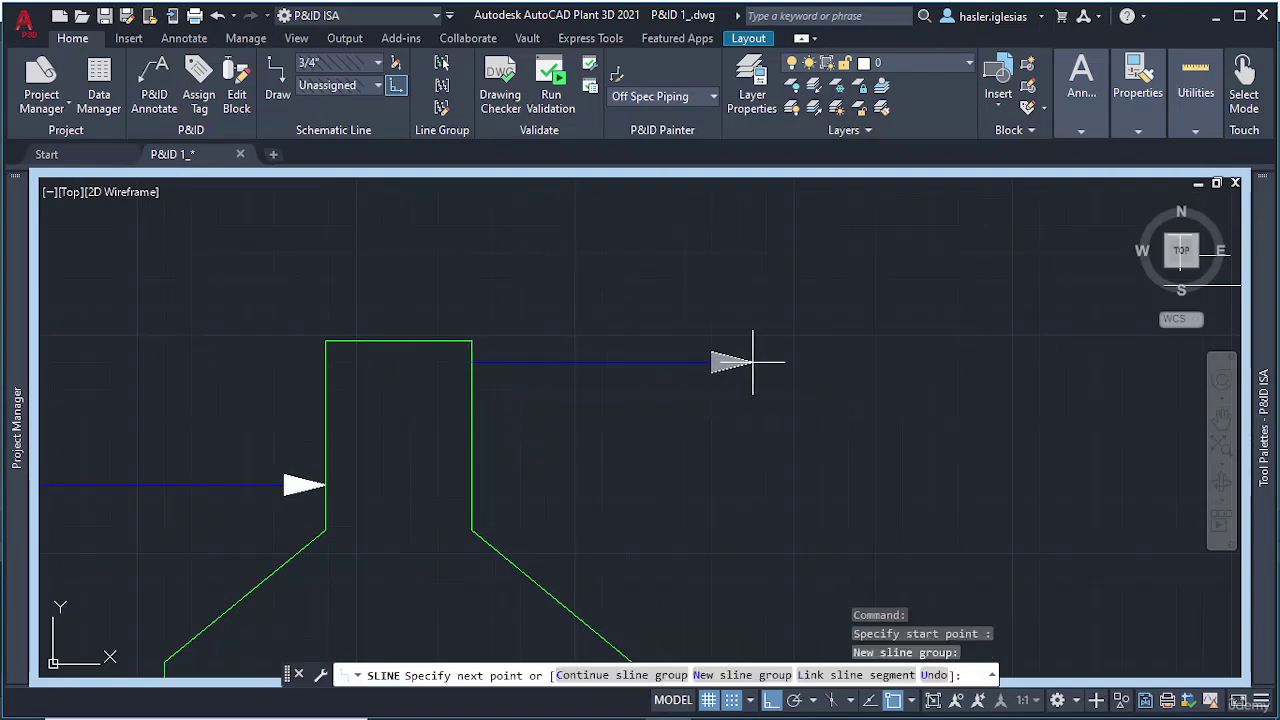
pyautogui.scroll(-3, 752, 354)
pyautogui.moveTo(799, 358)
pyautogui.mouseDown(button='middle')
pyautogui.moveTo(600, 412)
pyautogui.moveTo(596, 427)
pyautogui.mouseUp(button='middle')
pyautogui.click(596, 427)
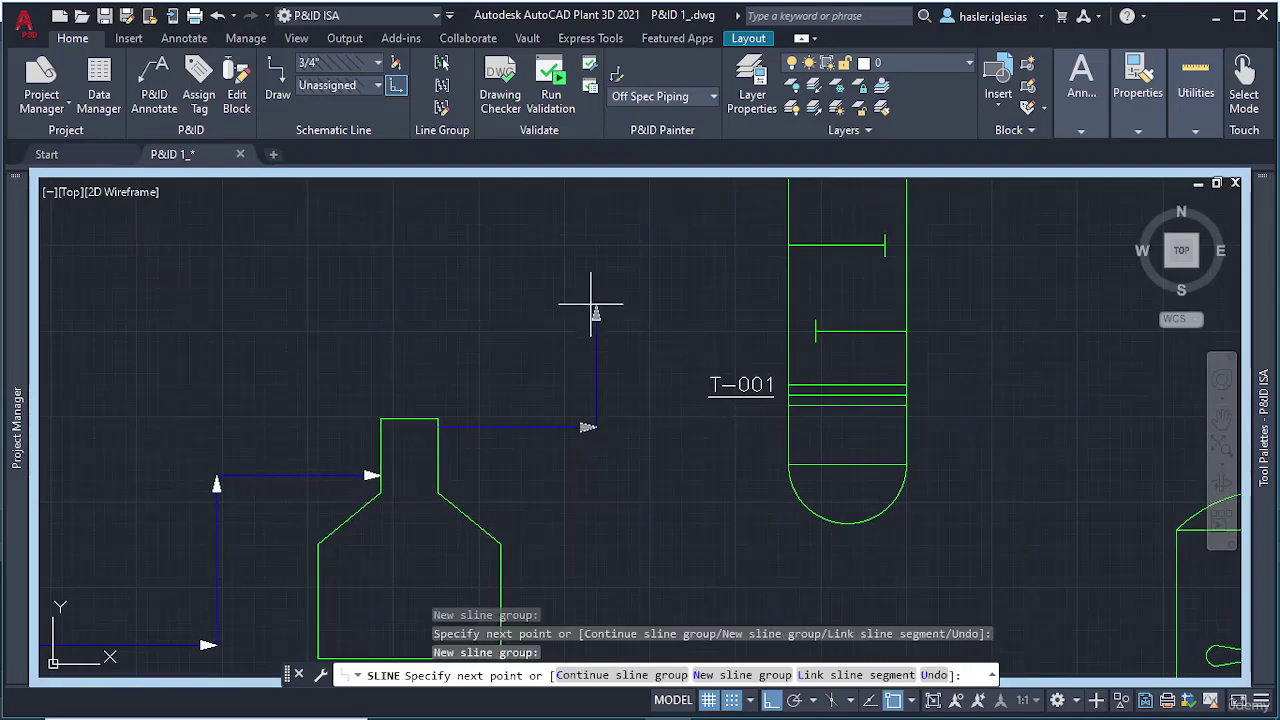
pyautogui.moveTo(591, 300); pyautogui.dragTo(587, 484, button='middle')
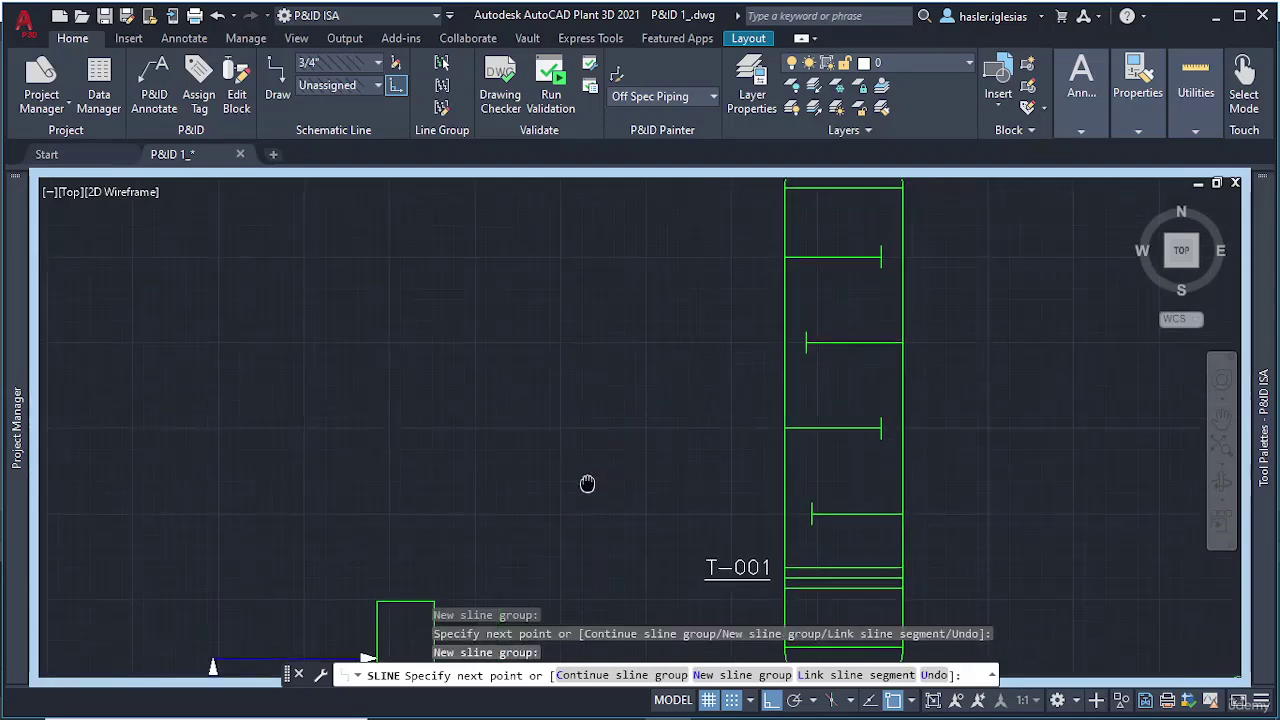
pyautogui.click(614, 370)
pyautogui.click(778, 371)
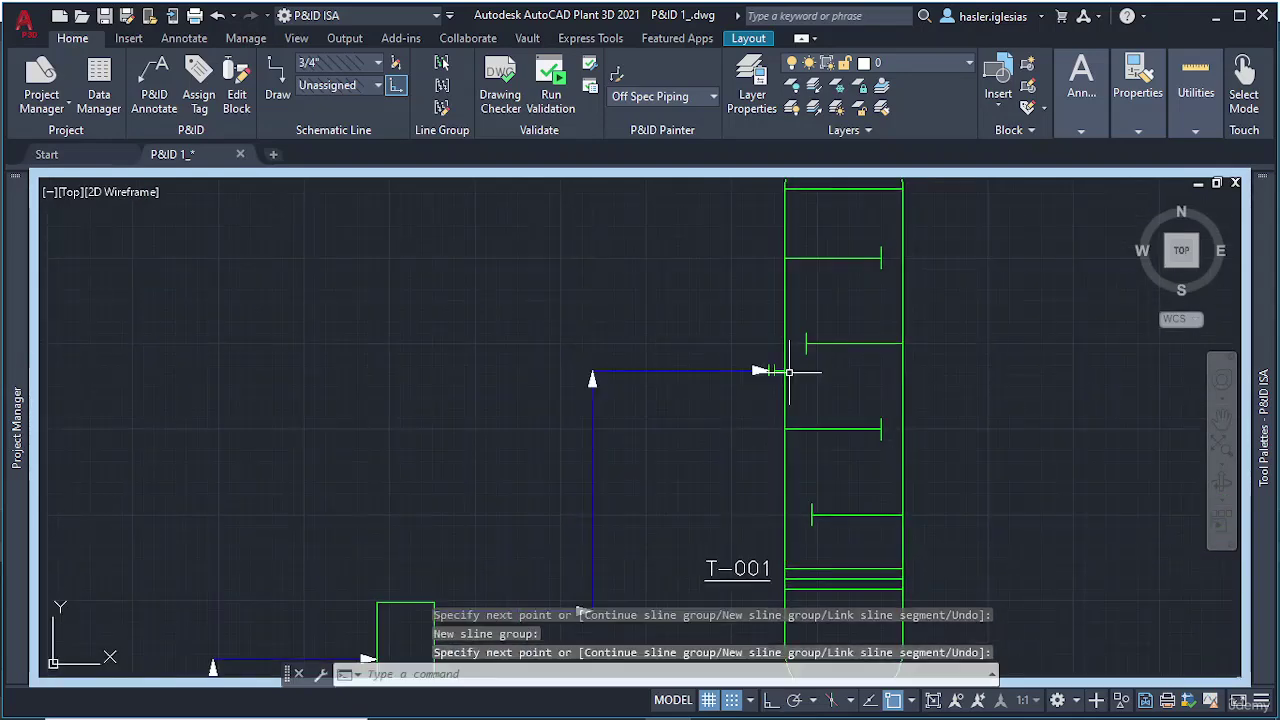
# Step: Change the nozzle at the bottom of tank TK-001 to the circle symbol style
pyautogui.scroll(-3, 729, 409)
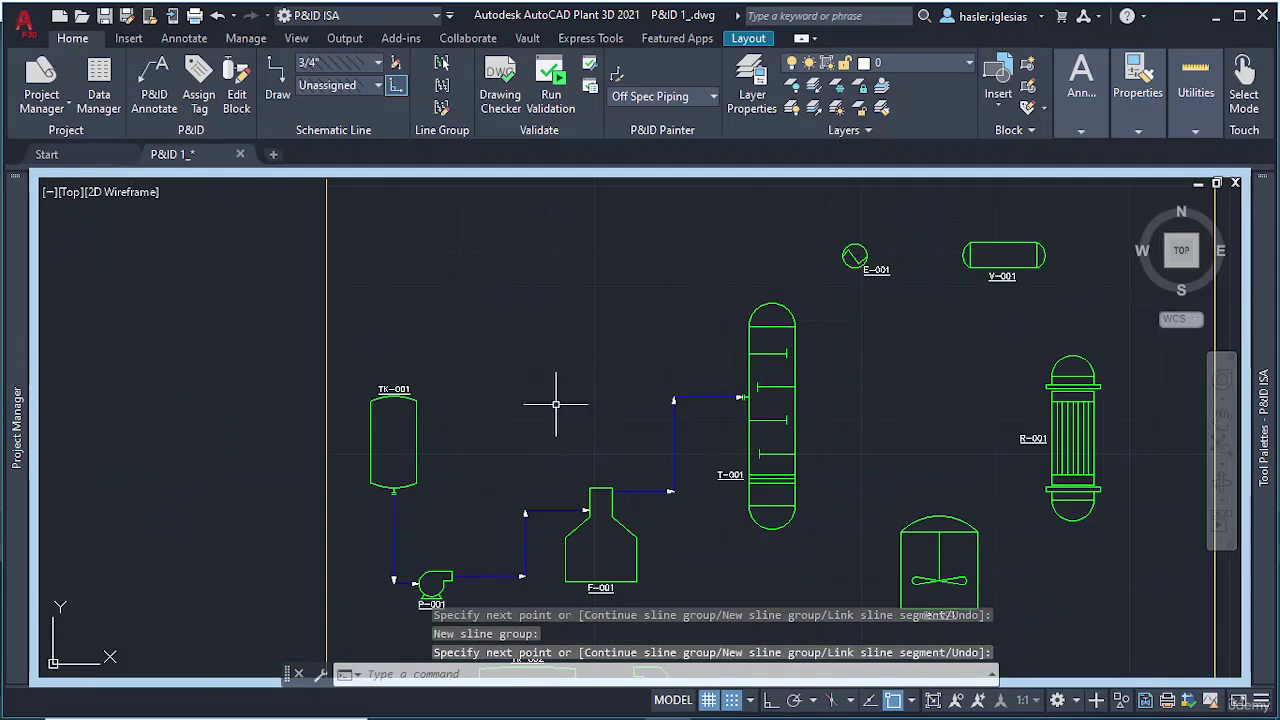
pyautogui.moveTo(509, 423); pyautogui.dragTo(509, 286, button='middle')
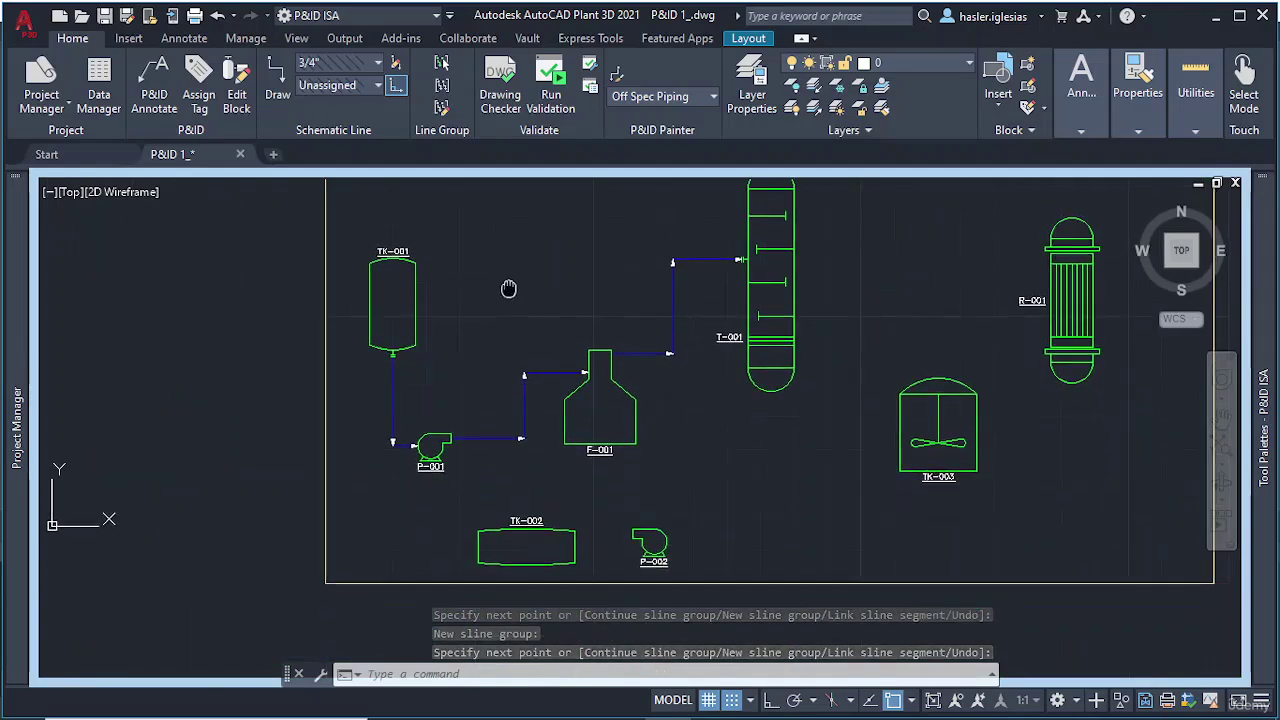
pyautogui.scroll(5, 389, 347)
pyautogui.moveTo(389, 347)
pyautogui.mouseDown(button='middle')
pyautogui.moveTo(537, 546)
pyautogui.moveTo(545, 580)
pyautogui.mouseUp(button='middle')
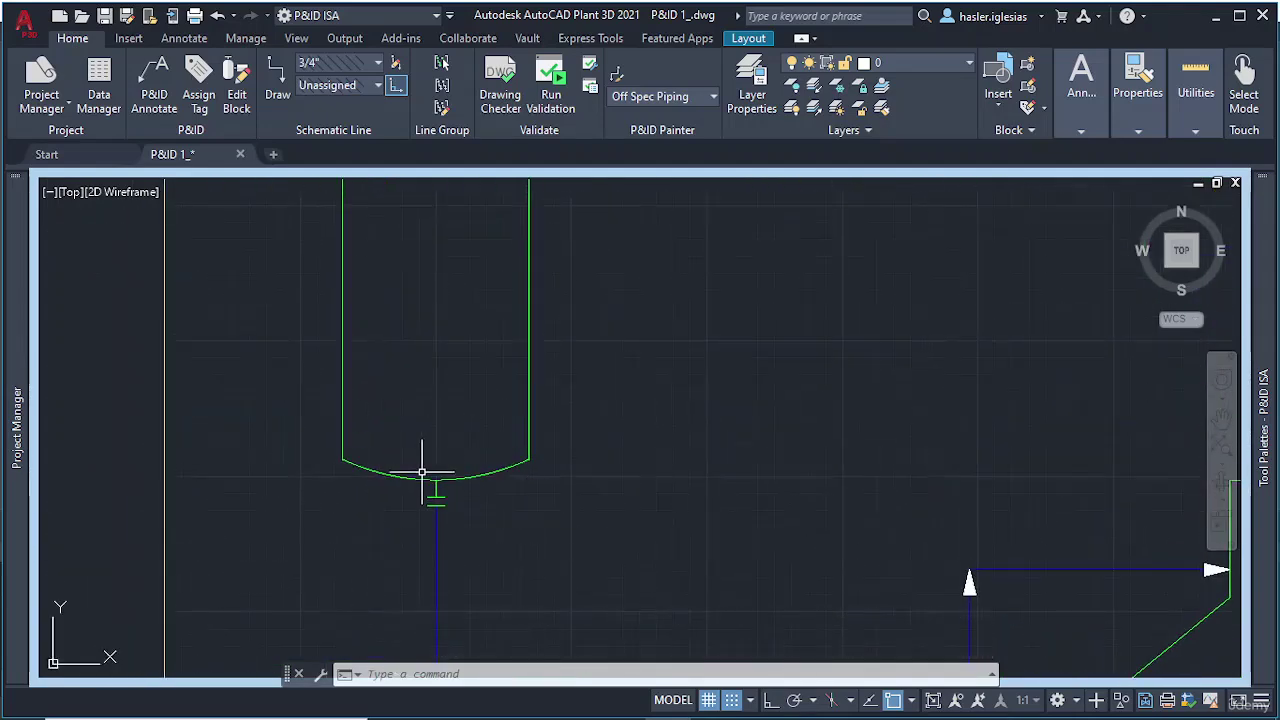
pyautogui.click(438, 500)
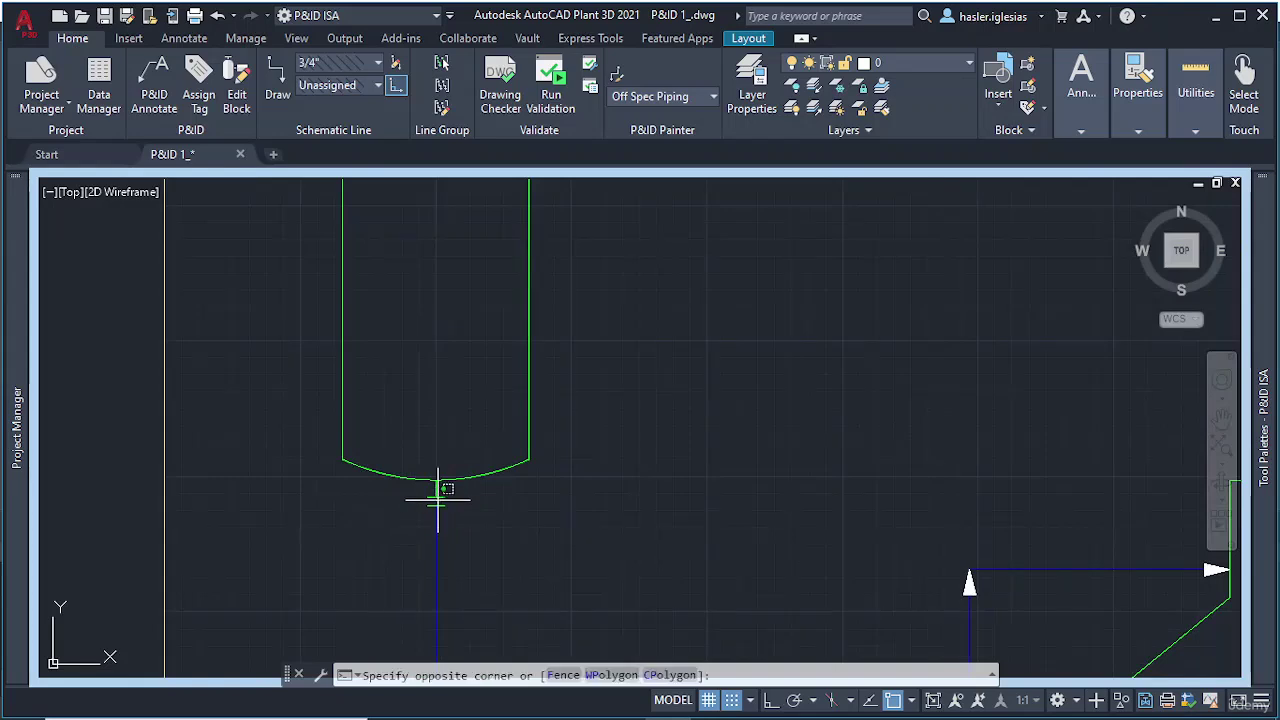
pyautogui.click(445, 496)
pyautogui.scroll(5, 441, 496)
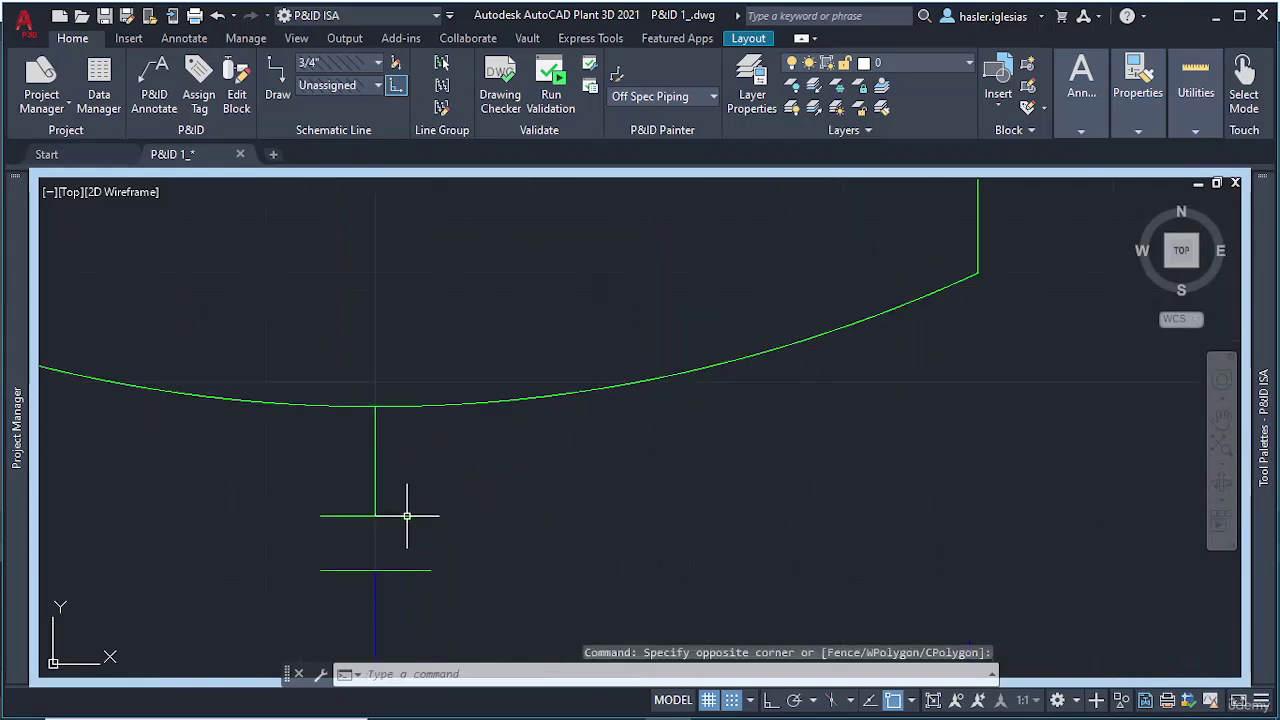
pyautogui.click(407, 516)
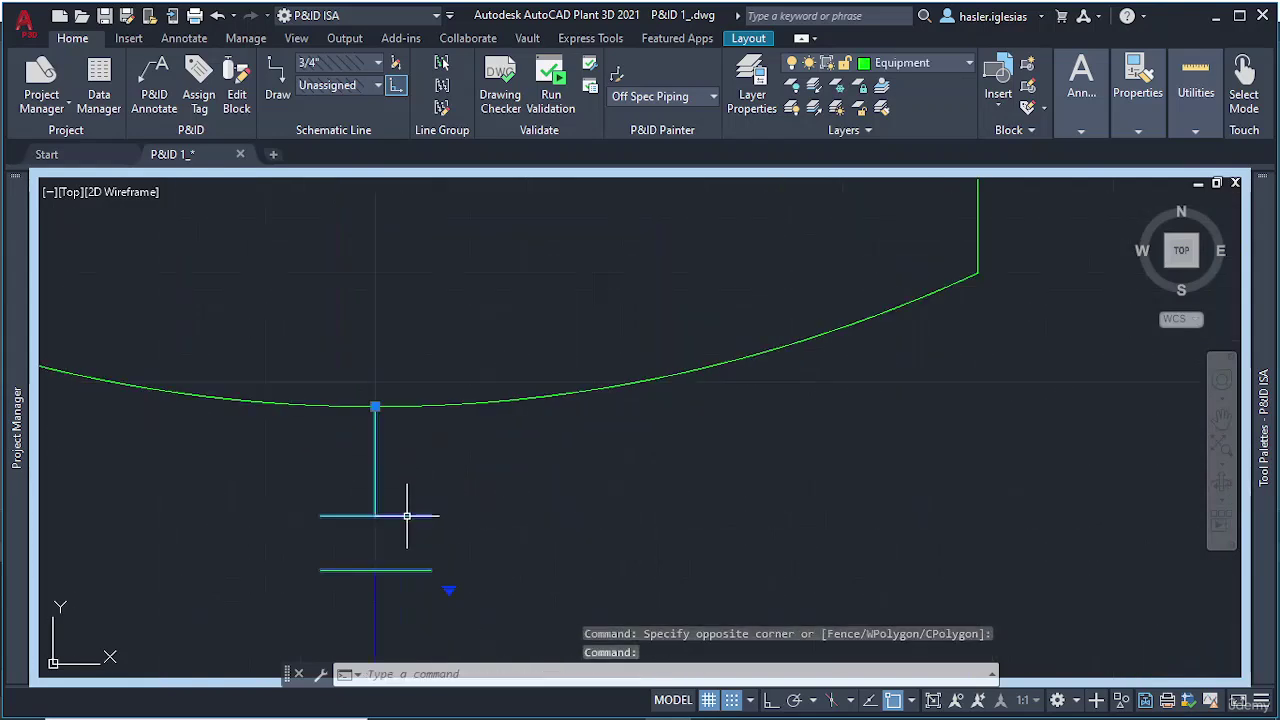
pyautogui.click(449, 590)
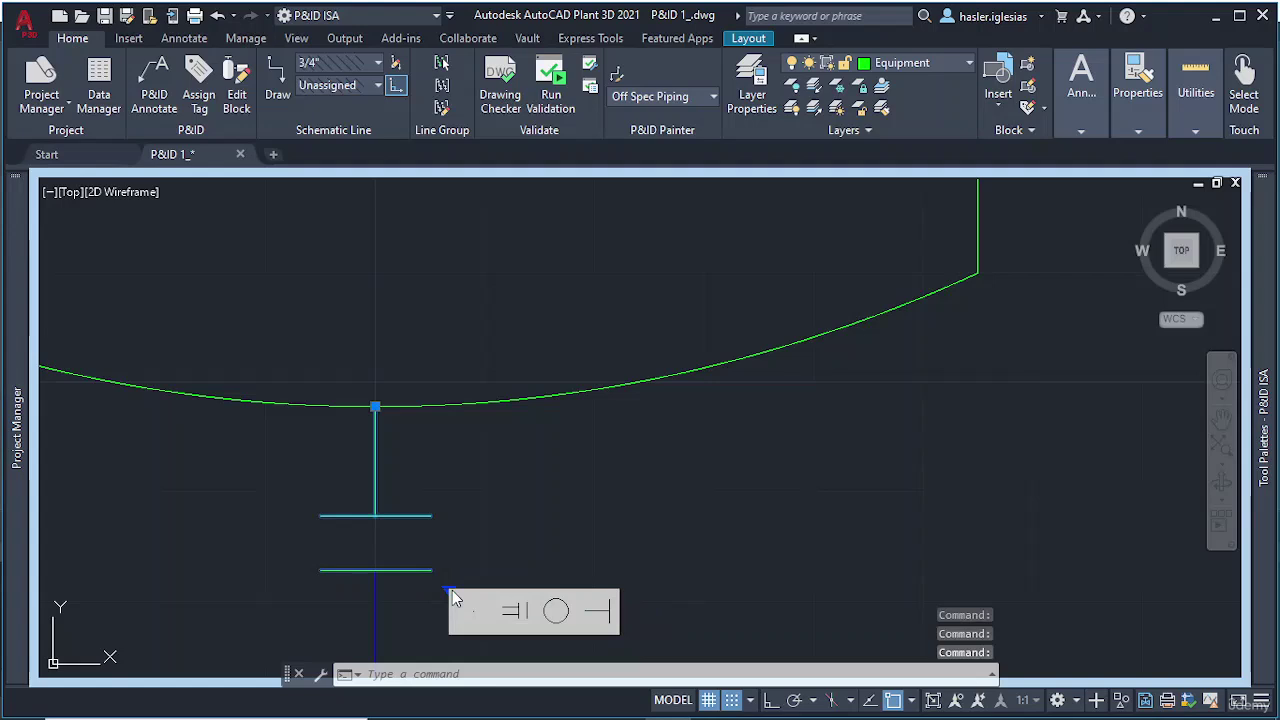
pyautogui.click(557, 612)
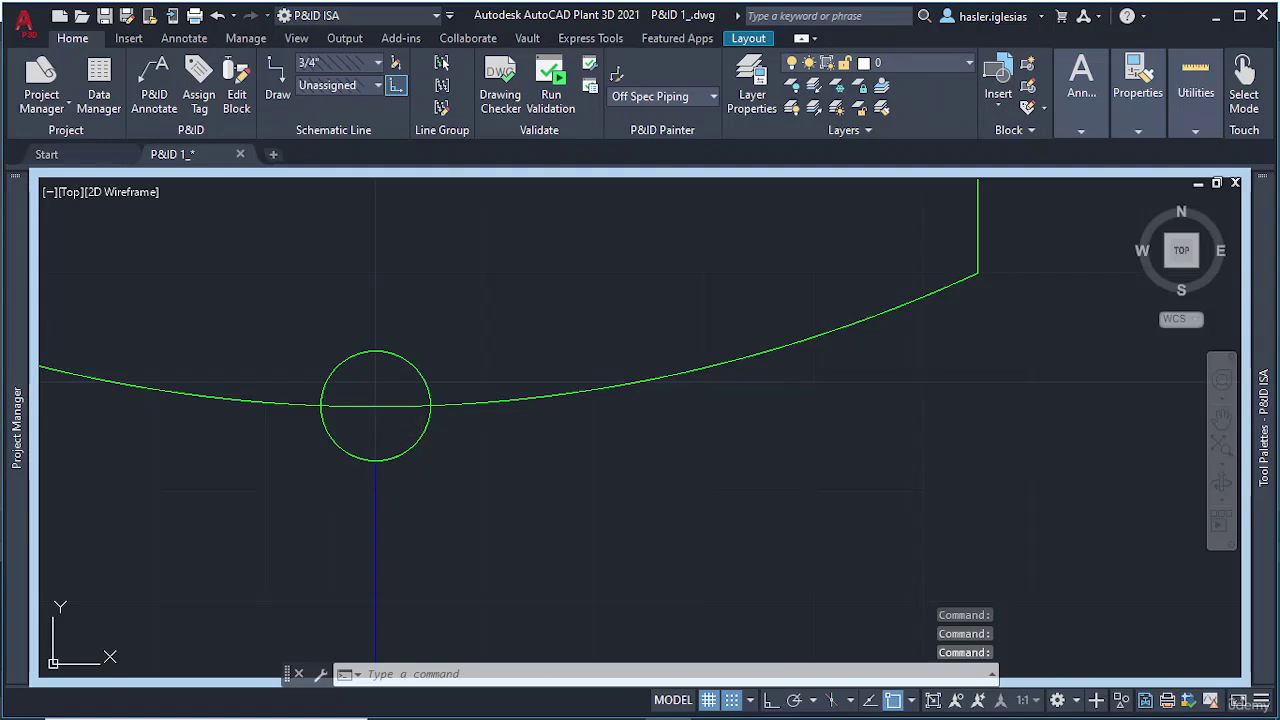
# Step: Switch TK-001's bottom nozzle back to the single-line flanged symbol, followed by the double-line flanged symbol
pyautogui.click(424, 436)
pyautogui.click(449, 479)
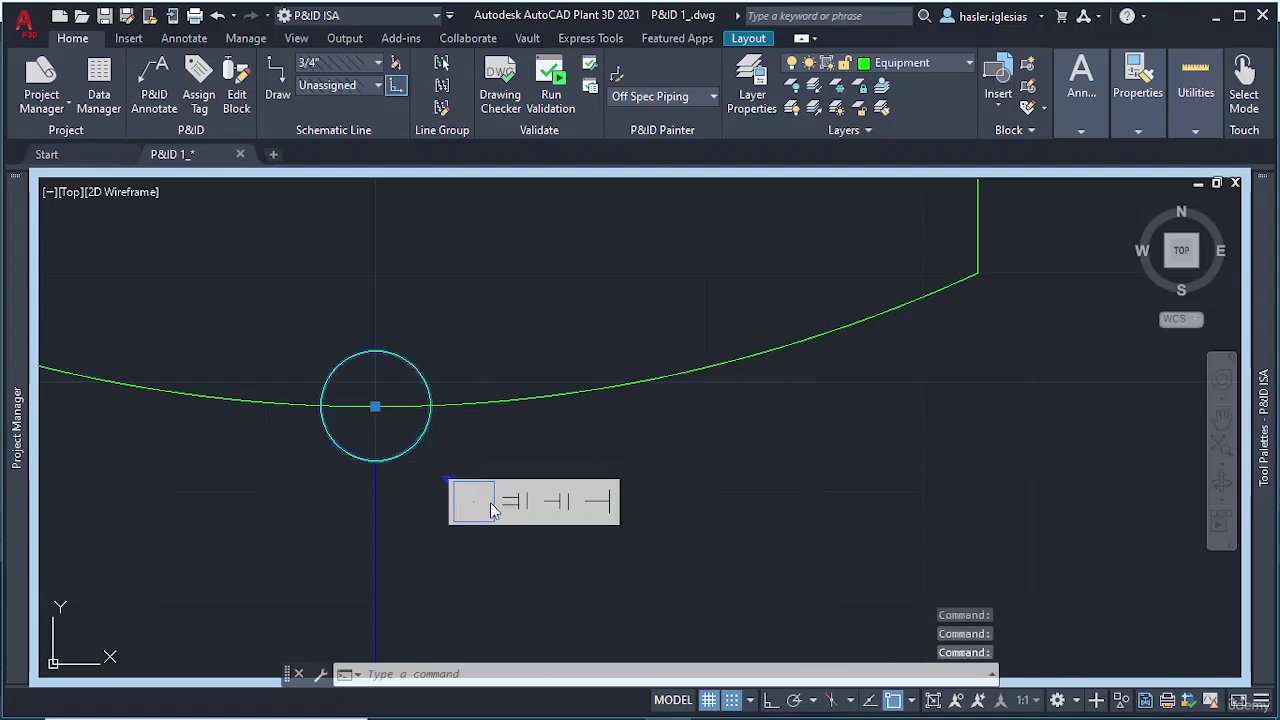
pyautogui.click(566, 510)
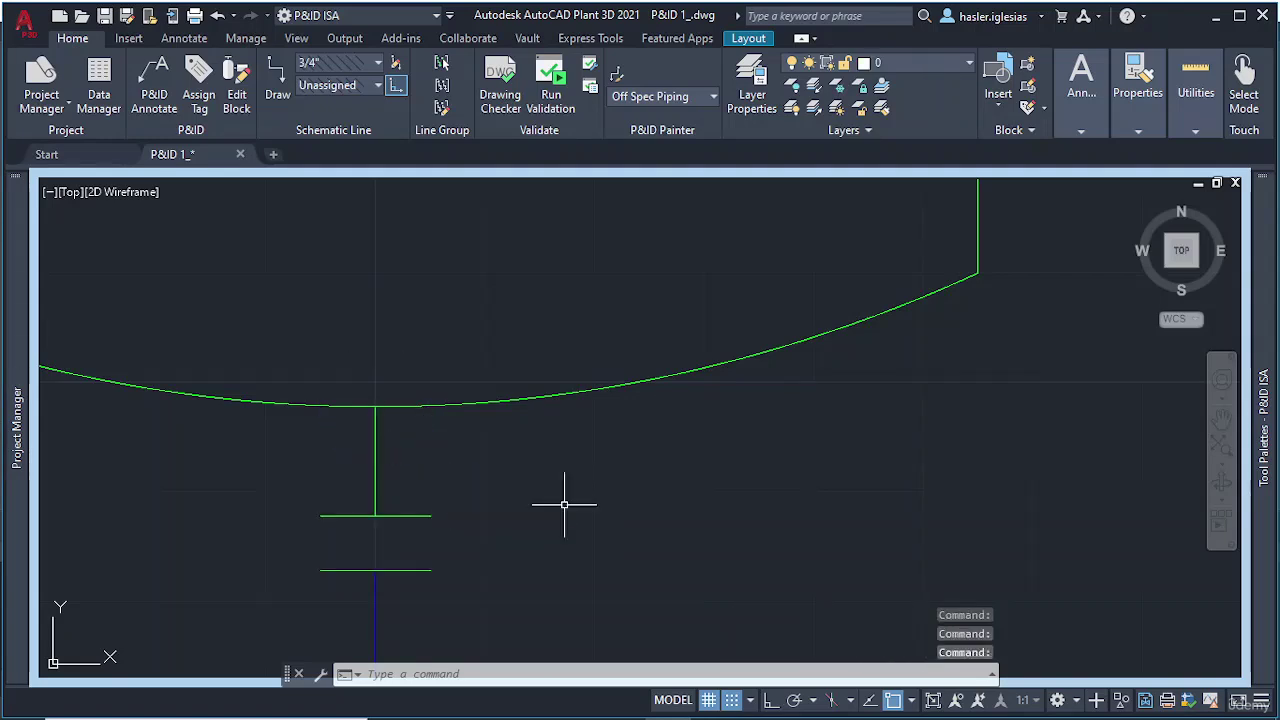
pyautogui.click(402, 516)
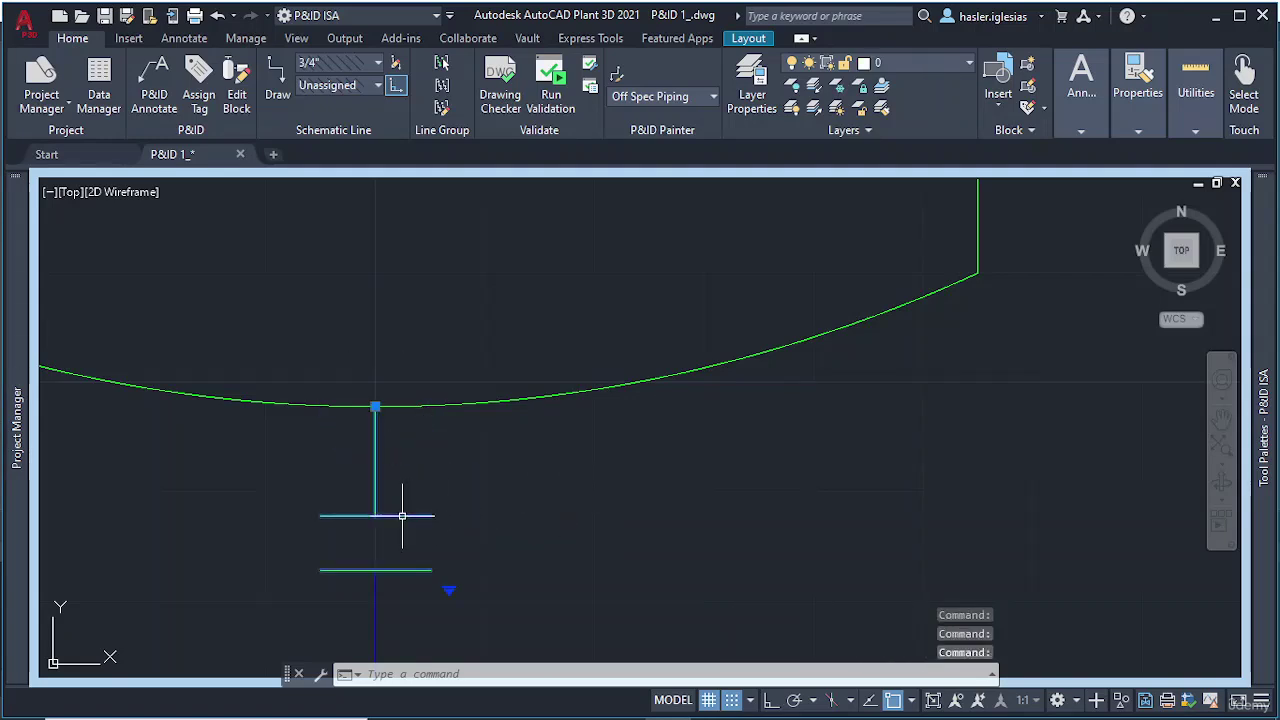
pyautogui.click(448, 589)
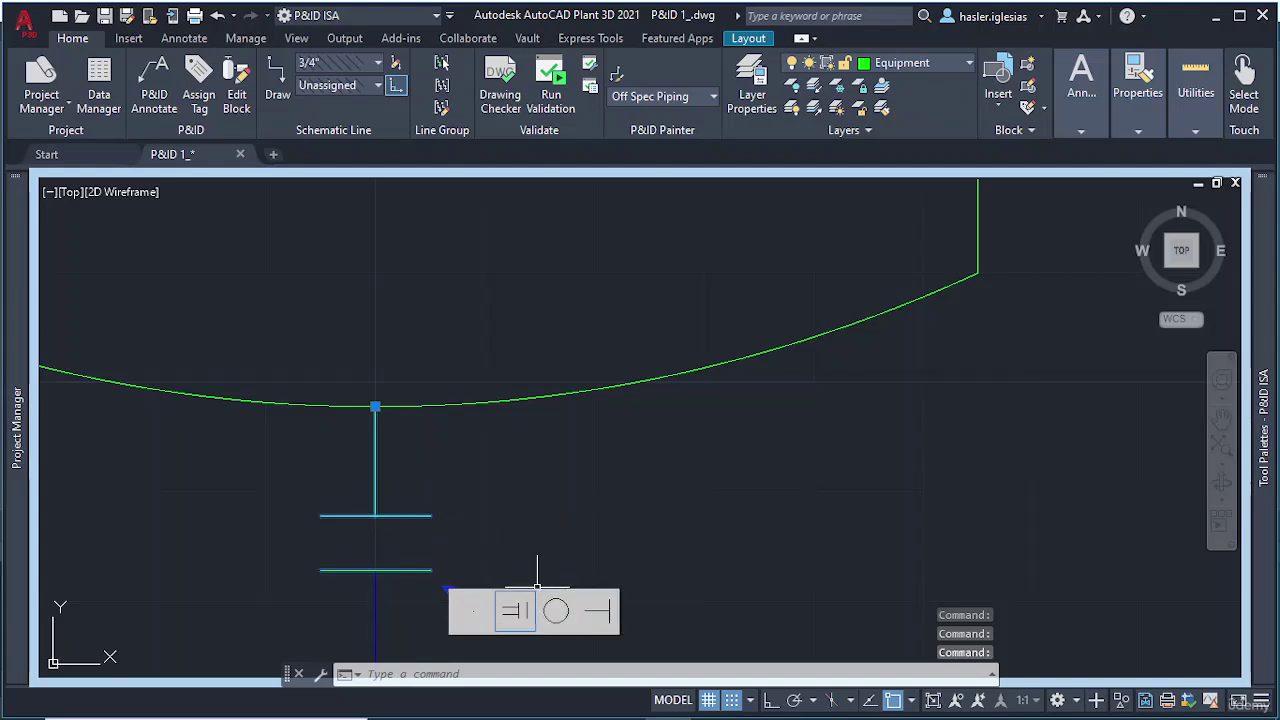
pyautogui.click(515, 608)
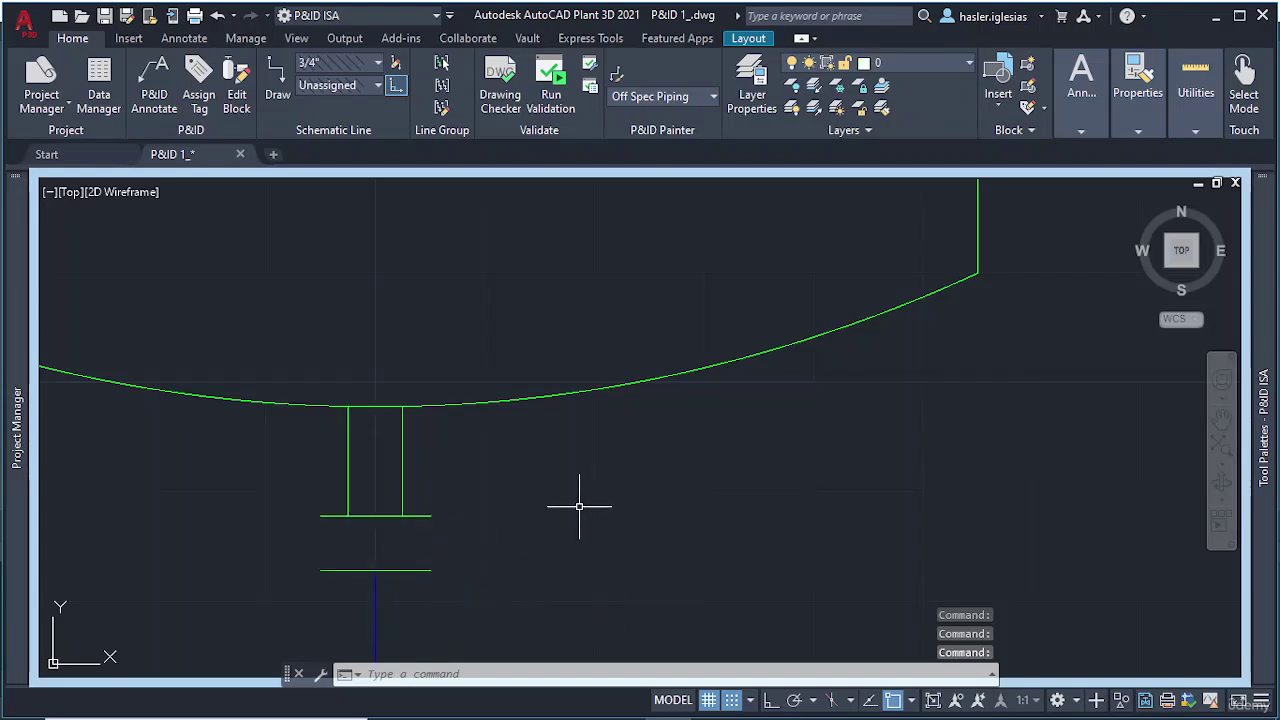
# Step: Try the blank symbol style on TK-001's bottom nozzle and undo that change
pyautogui.click(448, 589)
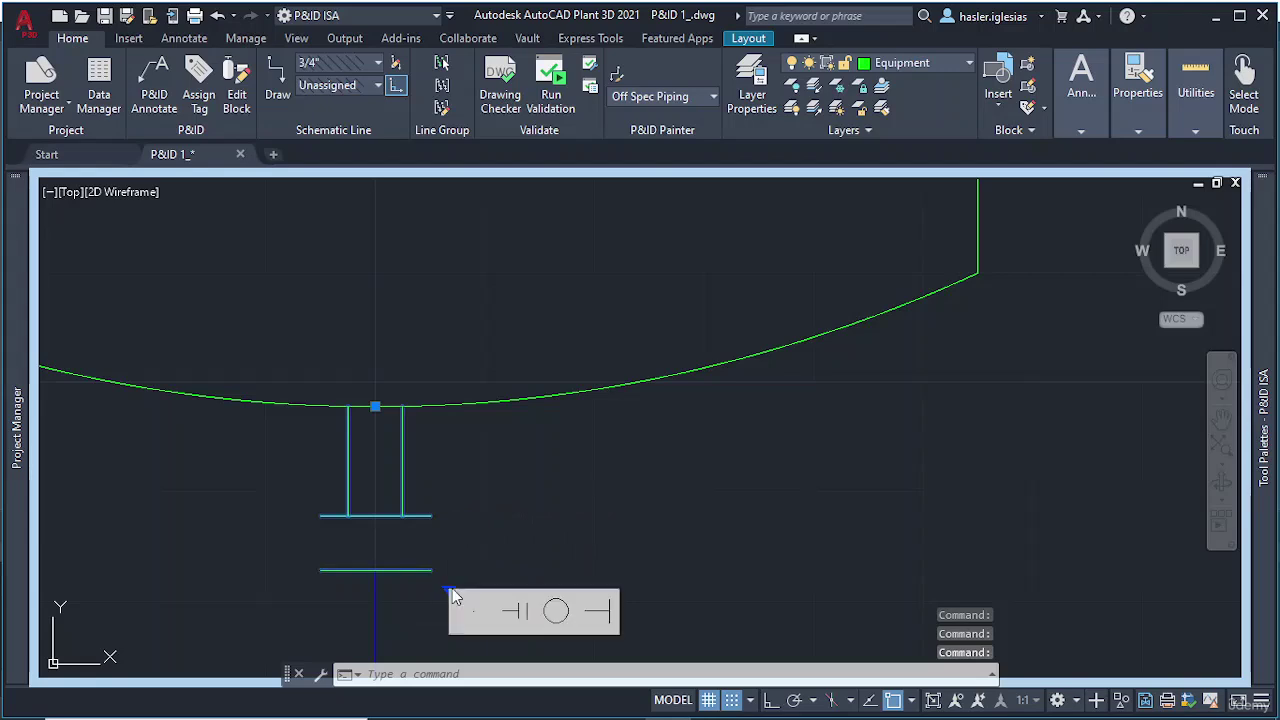
pyautogui.click(462, 588)
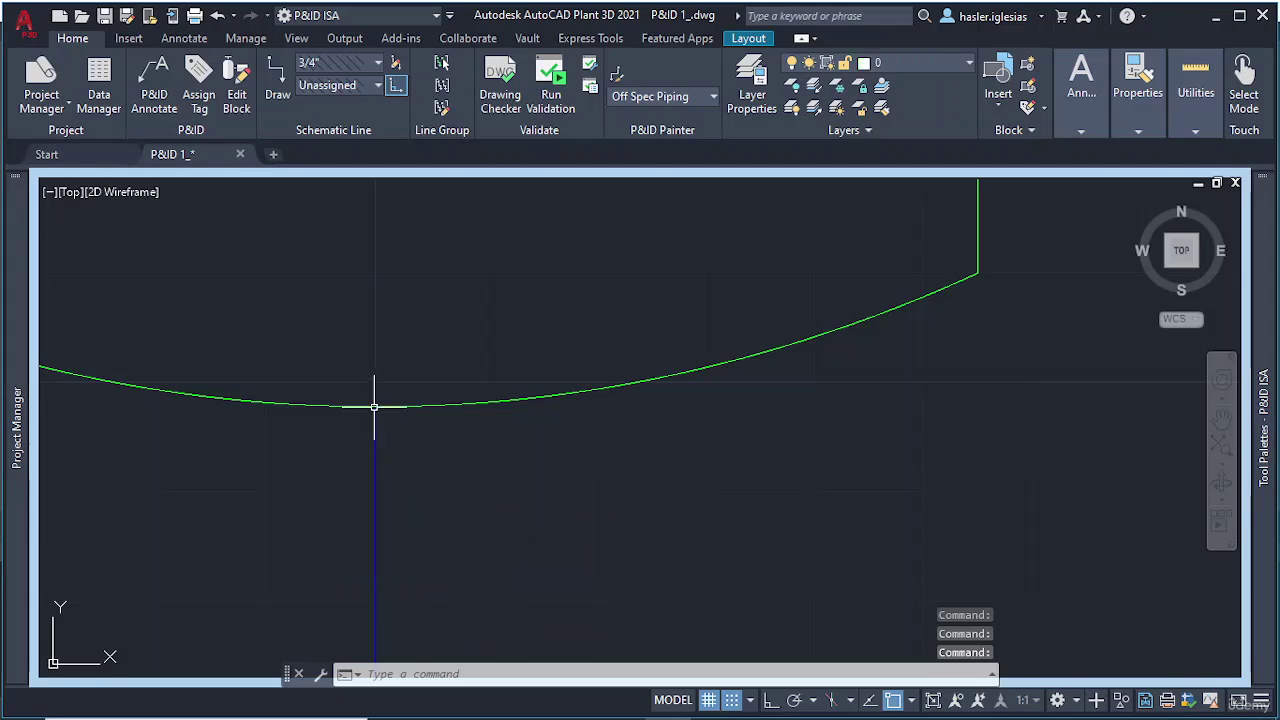
pyautogui.hotkey('ctrl', 'z')
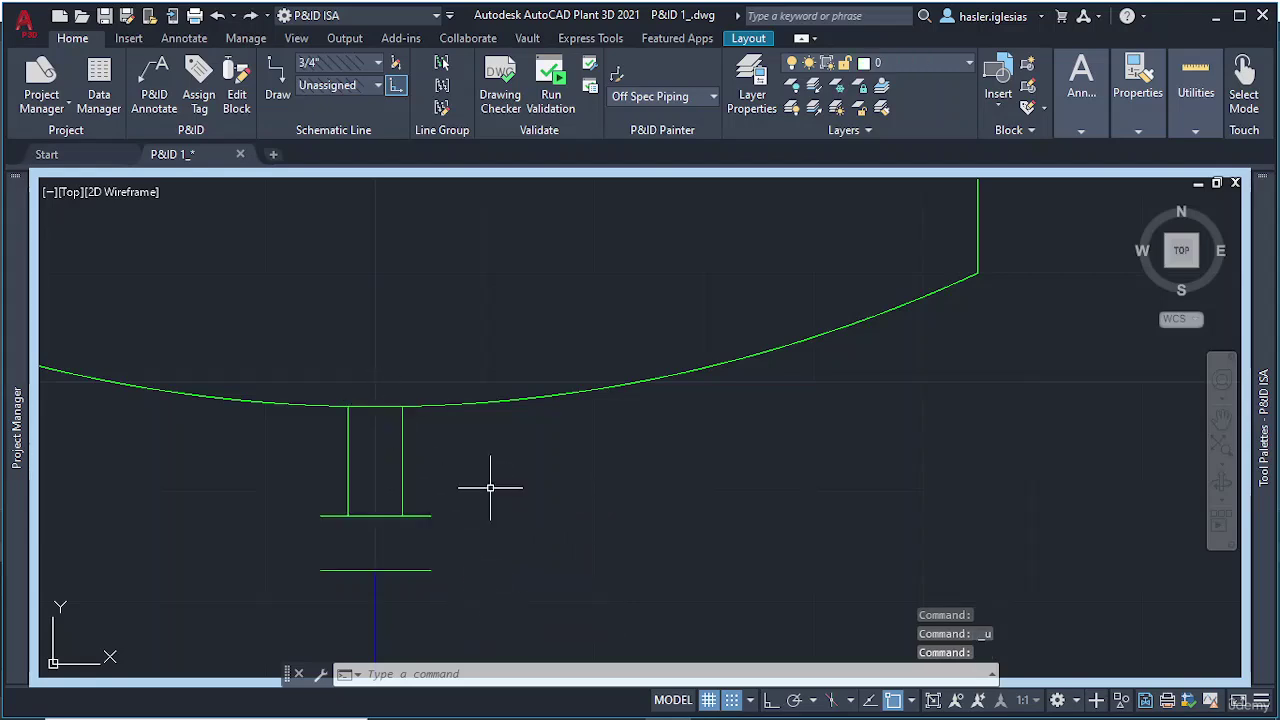
# Step: Set TK-001's bottom nozzle to the blank or single-line flanged alternative that restores its single-line flanged symbol, and deselect it
pyautogui.click(426, 515)
pyautogui.click(449, 589)
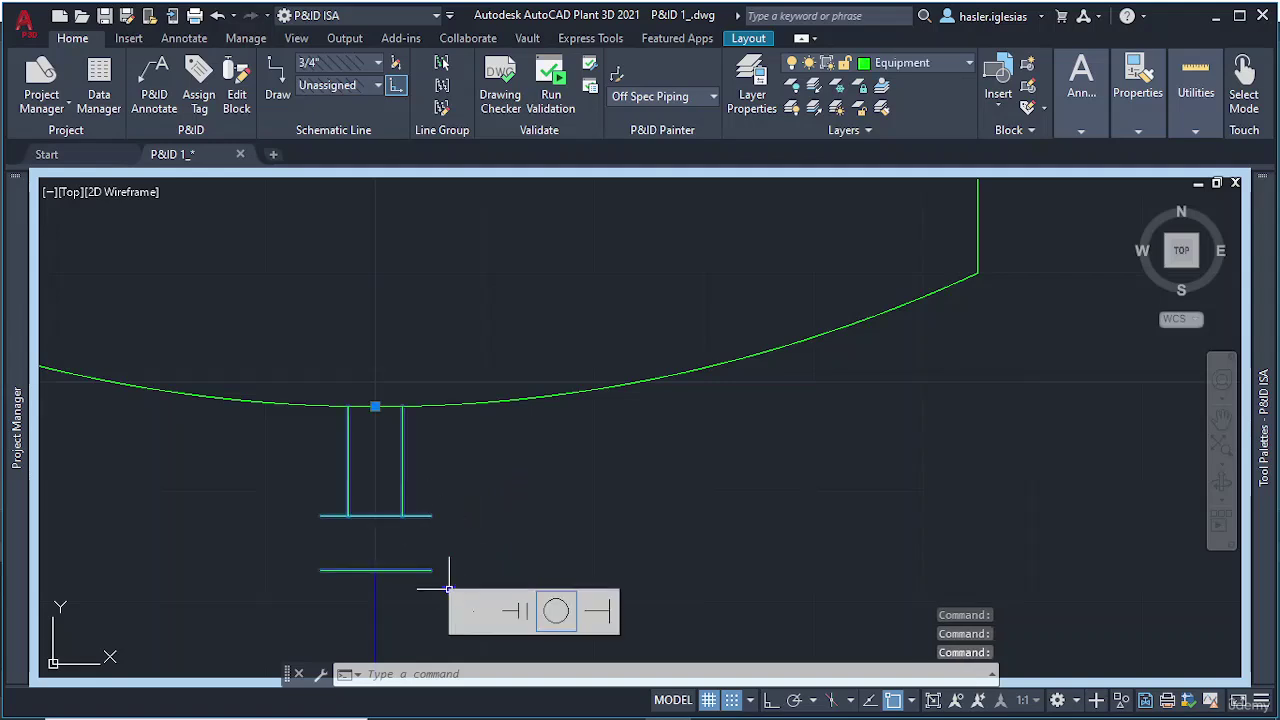
pyautogui.click(470, 608)
pyautogui.press('Escape')
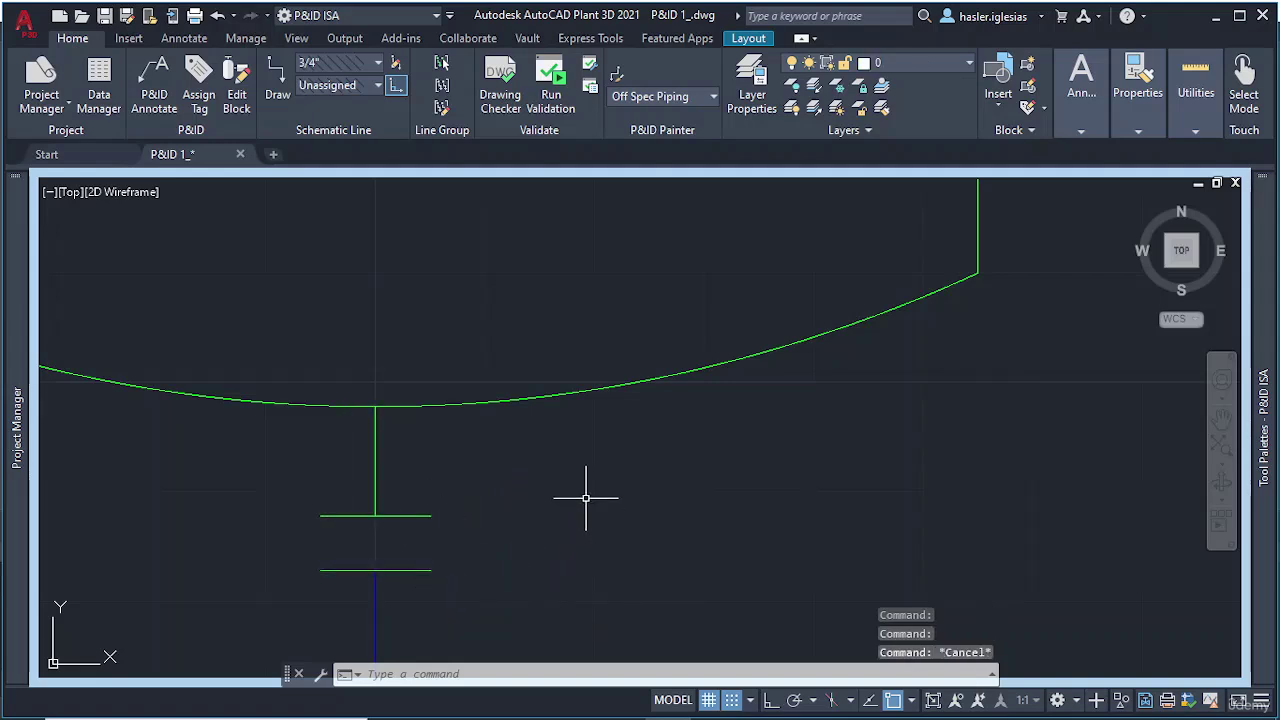
# Step: Examine the pipe line connections from TK-001 through P-001 and F-001 to the nozzle on column T-001
pyautogui.scroll(-10, 586, 497)
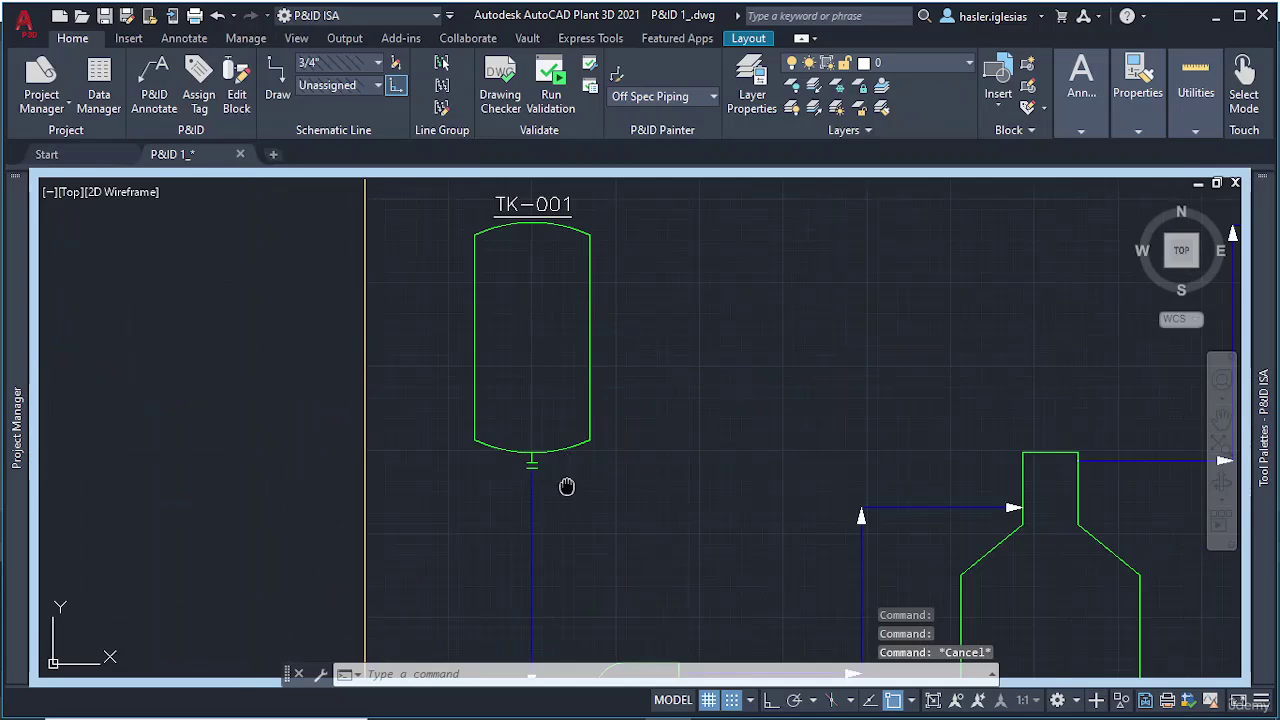
pyautogui.moveTo(567, 487); pyautogui.dragTo(443, 449, button='middle')
pyautogui.moveTo(484, 498); pyautogui.dragTo(356, 380, button='middle')
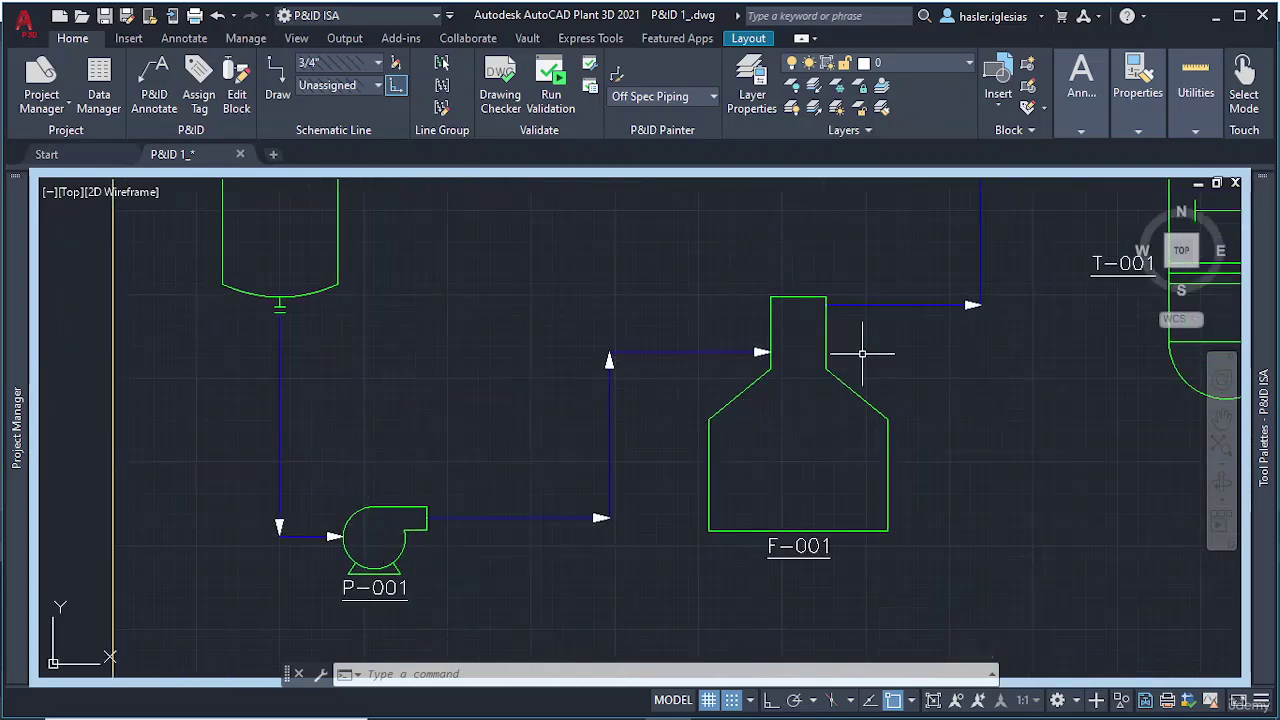
pyautogui.moveTo(862, 353)
pyautogui.mouseDown(button='middle')
pyautogui.moveTo(866, 371)
pyautogui.moveTo(574, 514)
pyautogui.mouseUp(button='middle')
pyautogui.moveTo(794, 286); pyautogui.dragTo(630, 449, button='middle')
pyautogui.scroll(5, 692, 358)
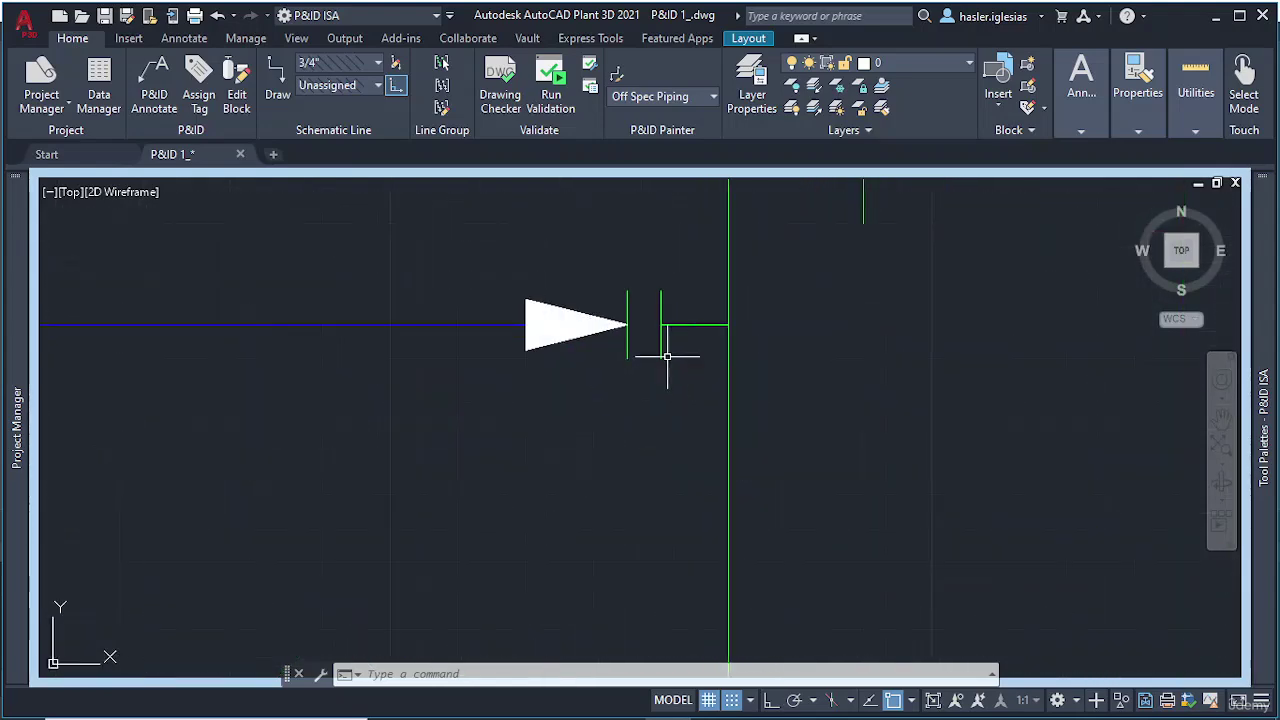
pyautogui.scroll(-8, 667, 355)
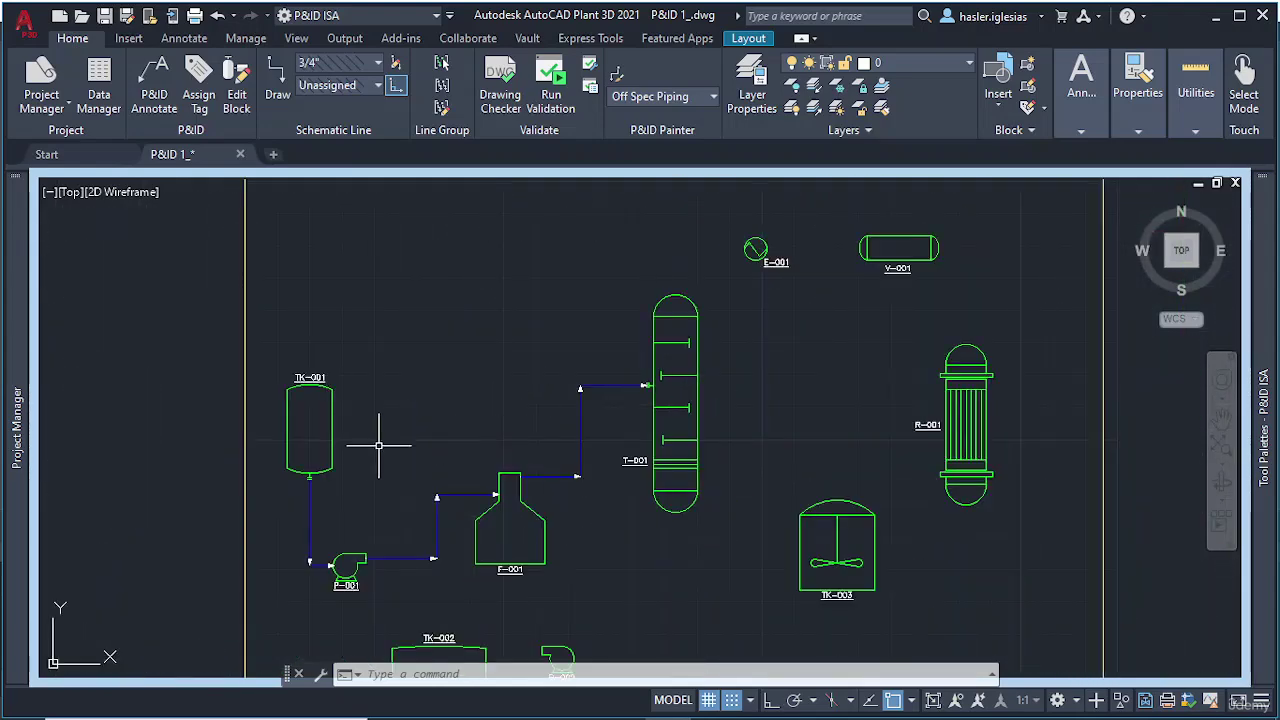
pyautogui.scroll(2, 420, 445)
pyautogui.moveTo(834, 386); pyautogui.dragTo(523, 400, button='middle')
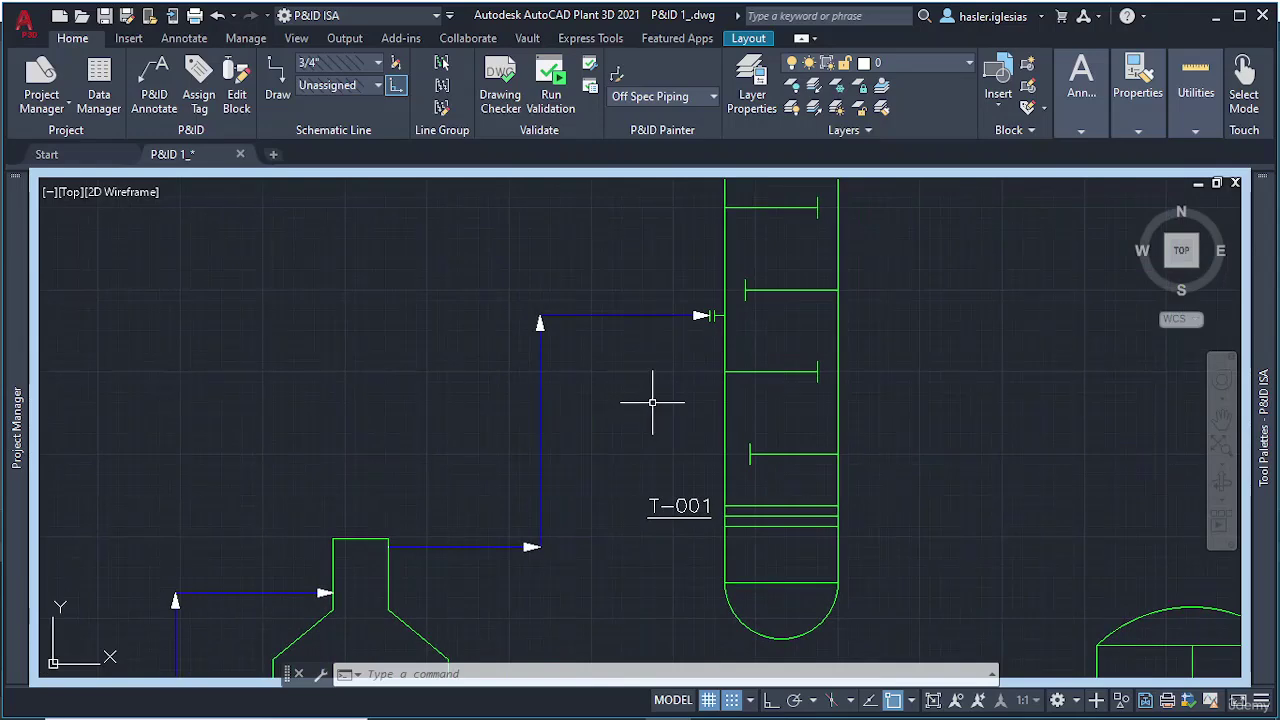
pyautogui.scroll(-3, 652, 402)
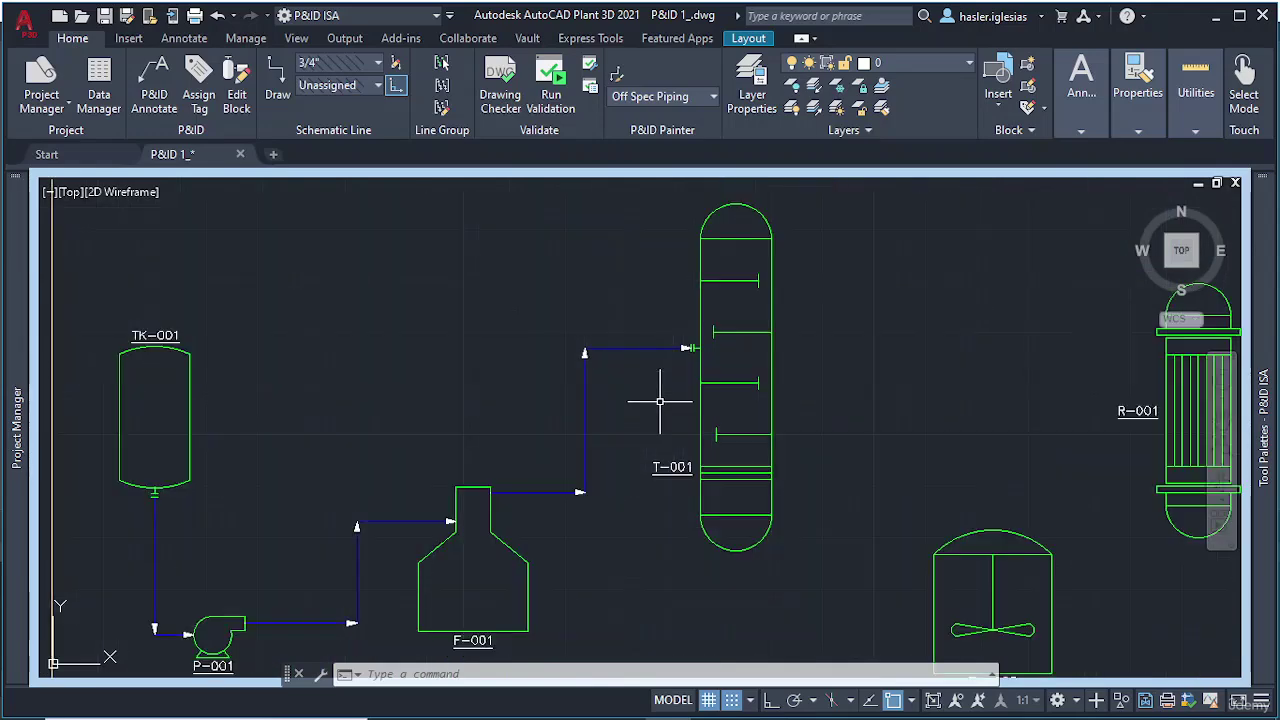
# Step: Draw a lighter-blue pipe line from T-001's bottom midpoint straight down and across to the suction side of pump P-002
pyautogui.moveTo(771, 429); pyautogui.dragTo(701, 343, button='middle')
pyautogui.moveTo(1268, 322)
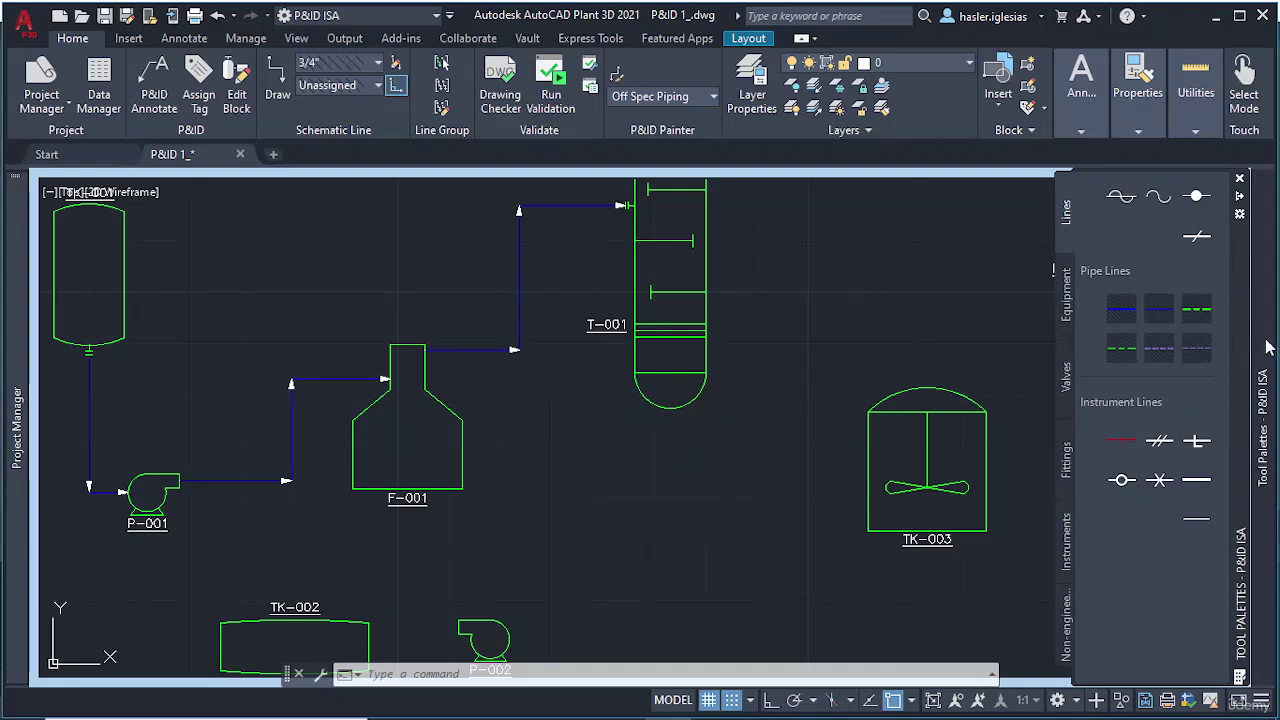
pyautogui.click(1164, 314)
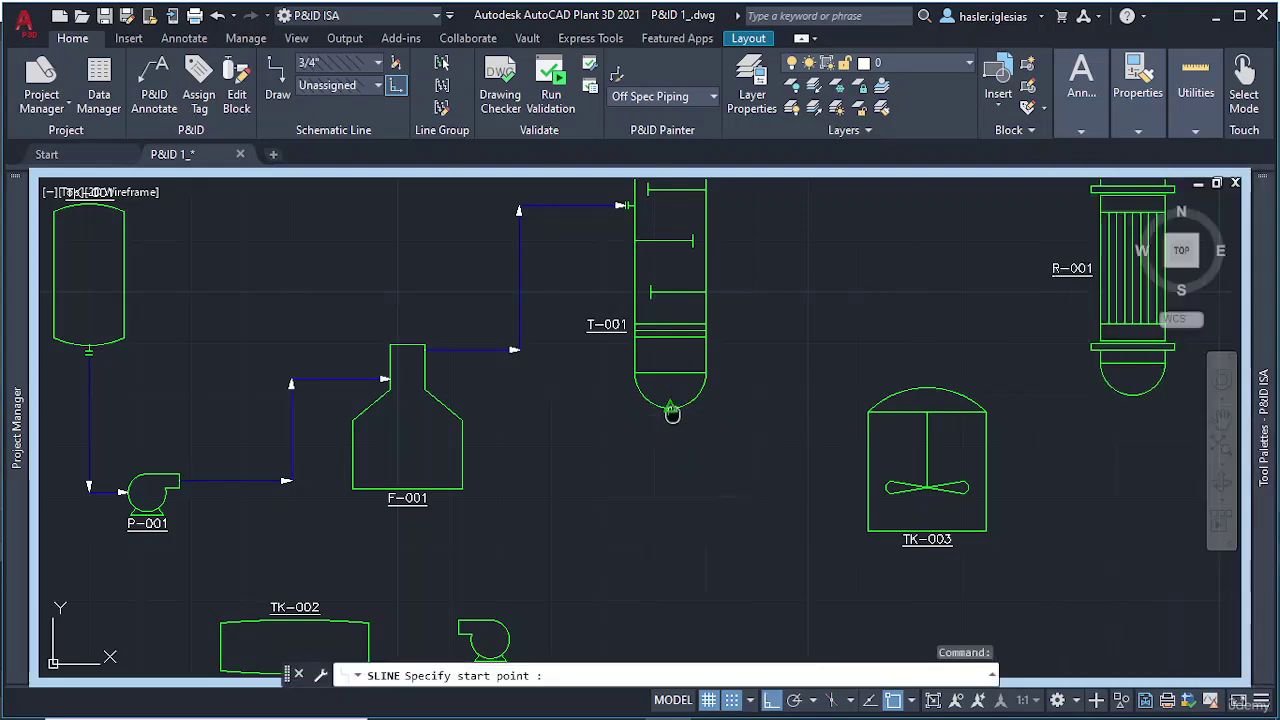
pyautogui.moveTo(672, 413); pyautogui.dragTo(609, 316, button='middle')
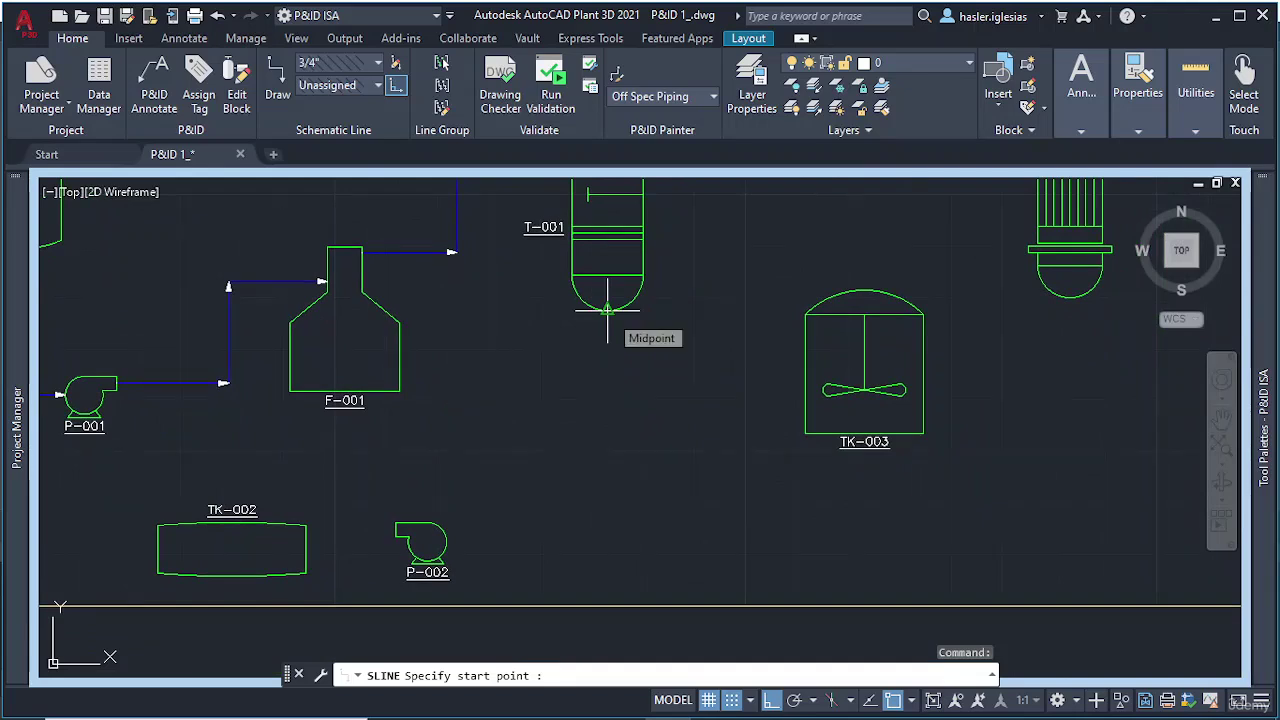
pyautogui.click(607, 310)
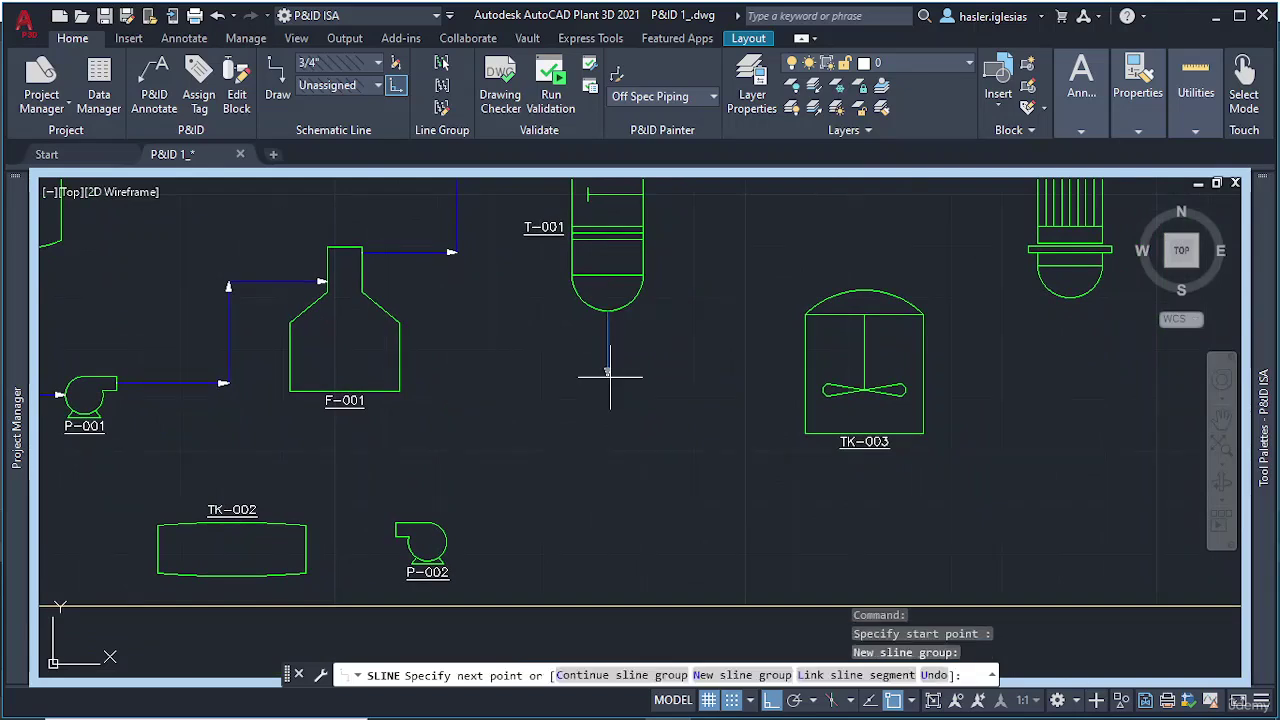
pyautogui.click(607, 530)
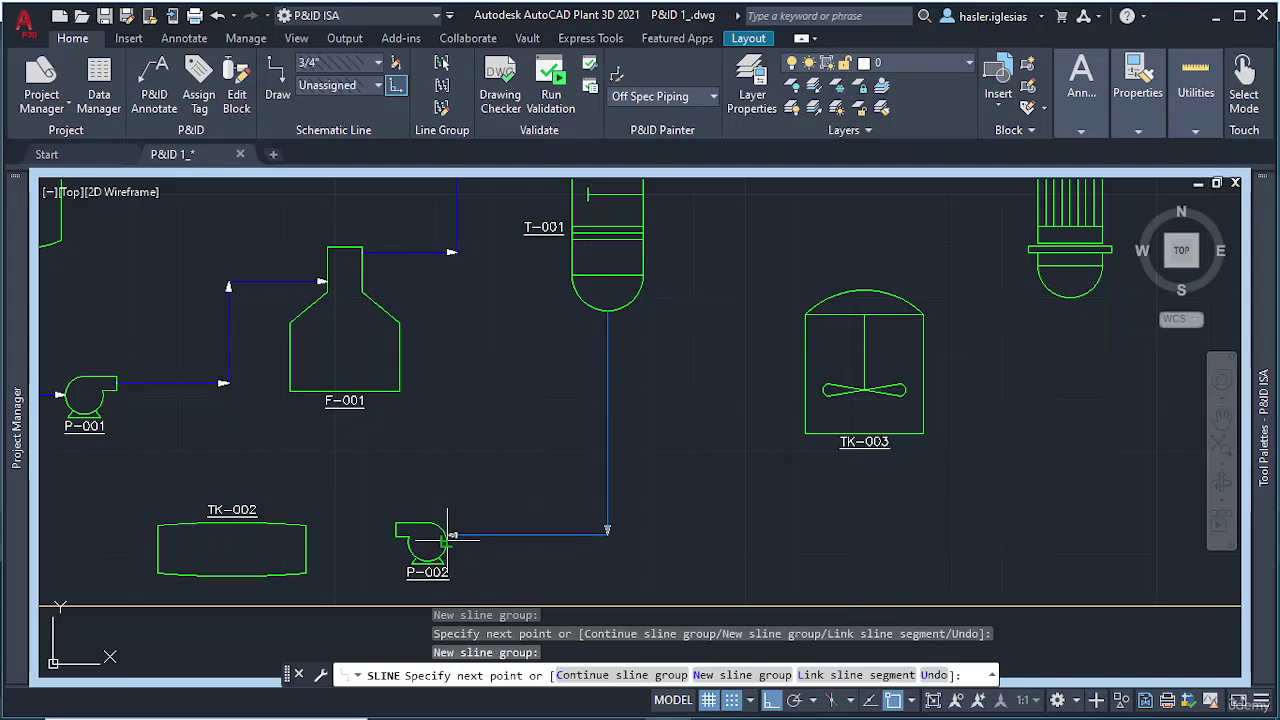
pyautogui.click(450, 537)
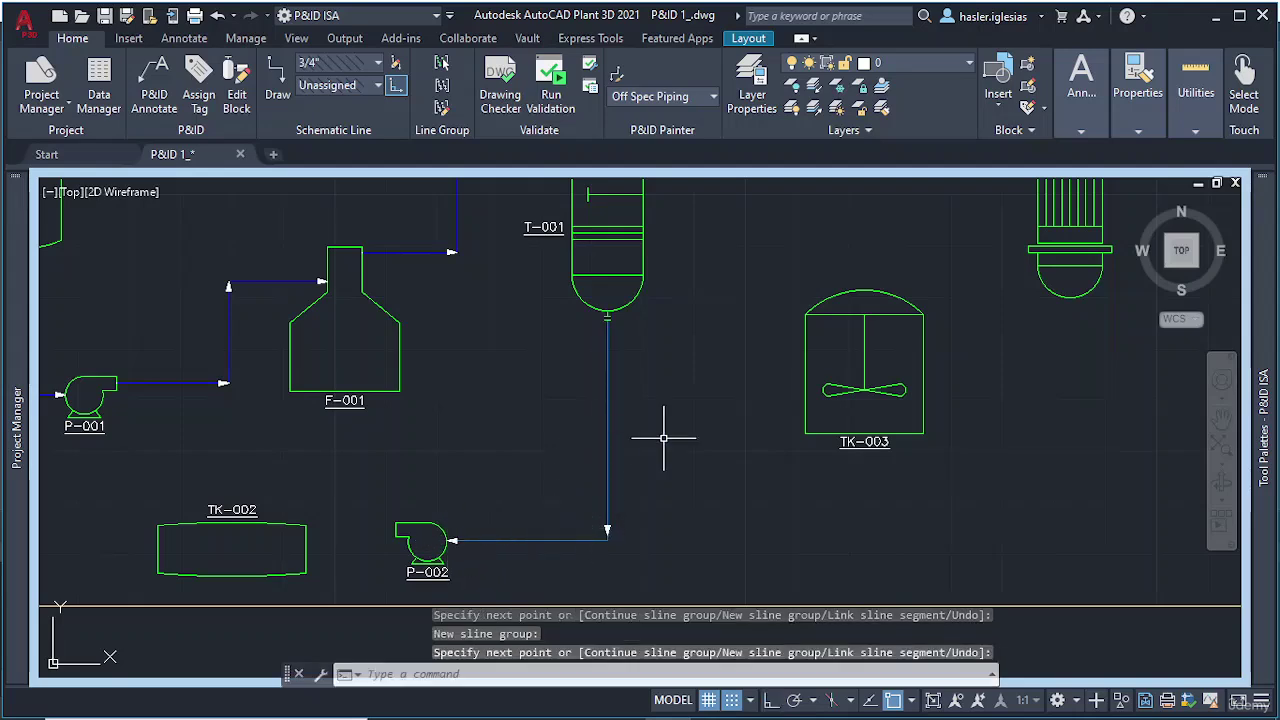
pyautogui.scroll(3, 563, 349)
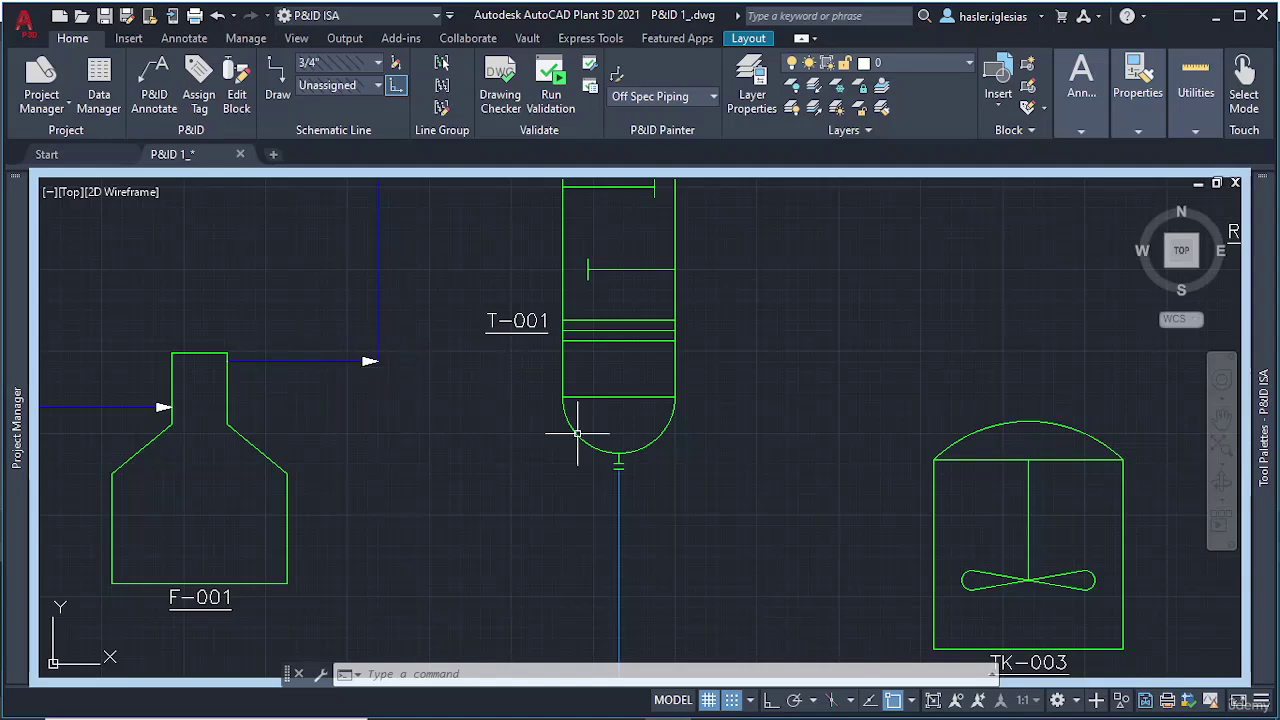
pyautogui.scroll(-2, 616, 509)
pyautogui.moveTo(628, 522); pyautogui.dragTo(518, 370, button='middle')
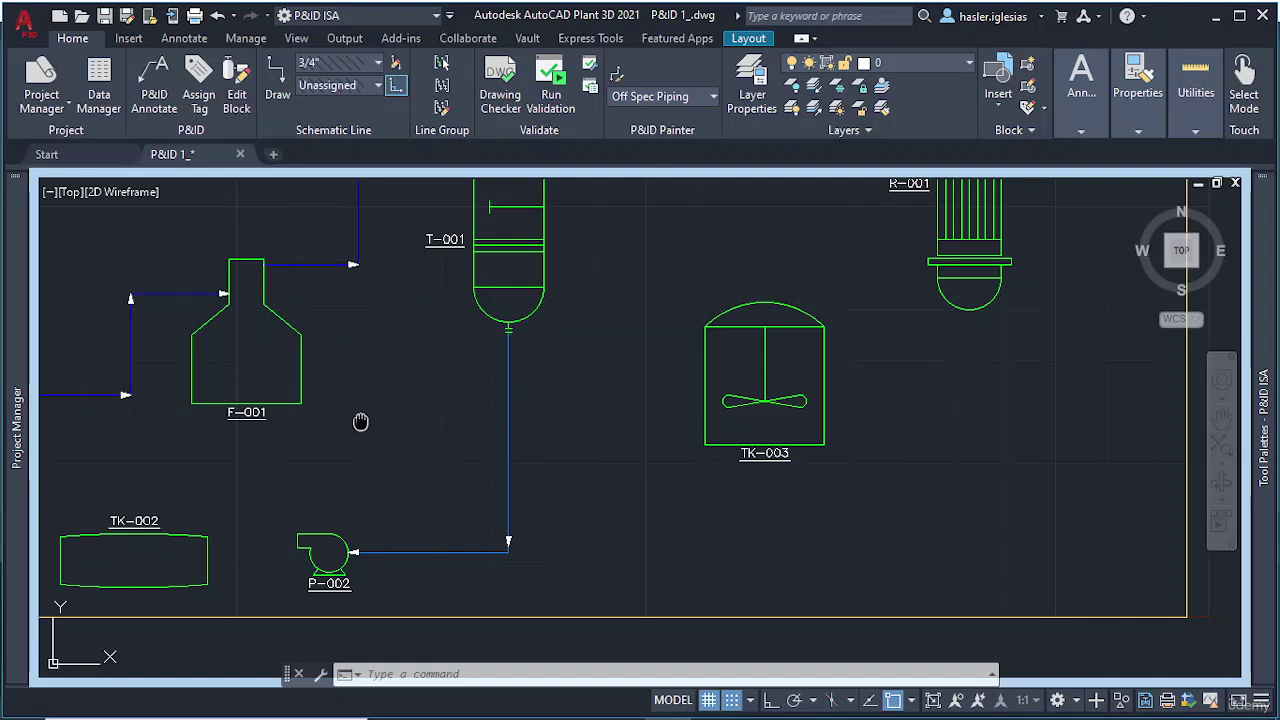
# Step: Move tank TK-002 and its tag slightly straight up, bringing its side roughly level with P-002's outlet
pyautogui.moveTo(440, 420); pyautogui.dragTo(578, 297, button='middle')
pyautogui.scroll(4, 457, 418)
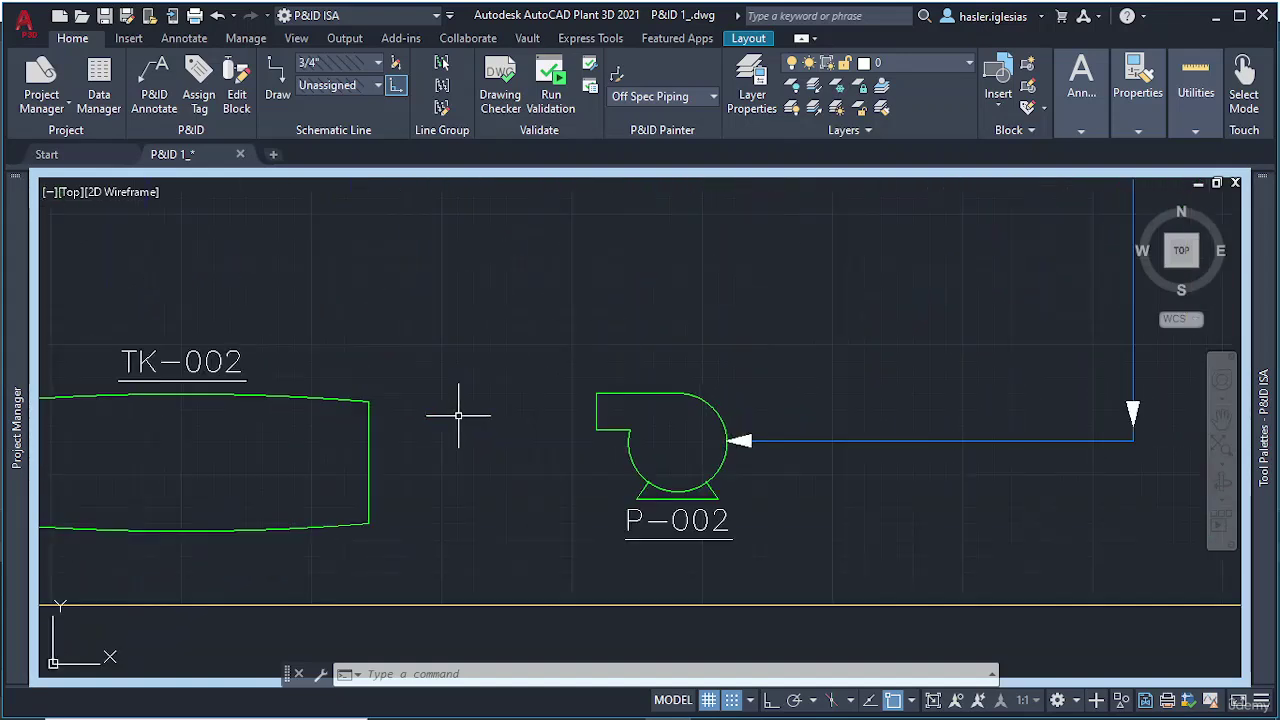
pyautogui.scroll(-2, 243, 346)
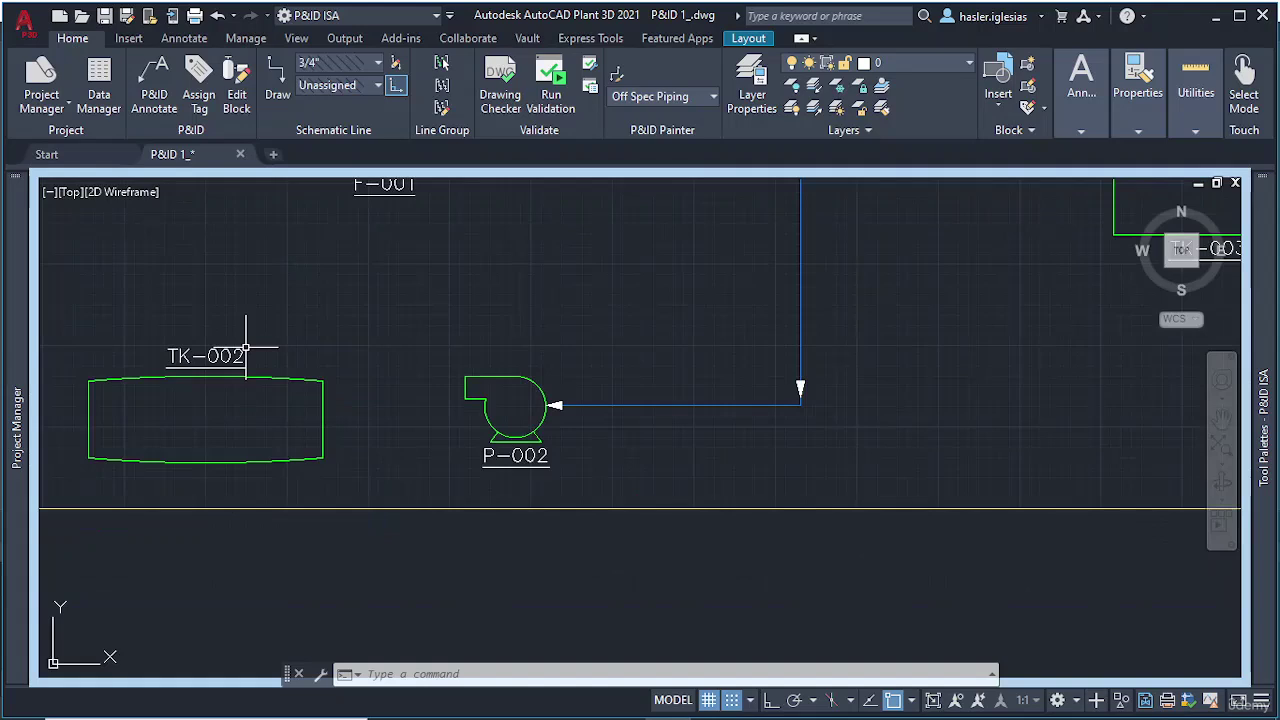
pyautogui.click(64, 325)
pyautogui.click(378, 470)
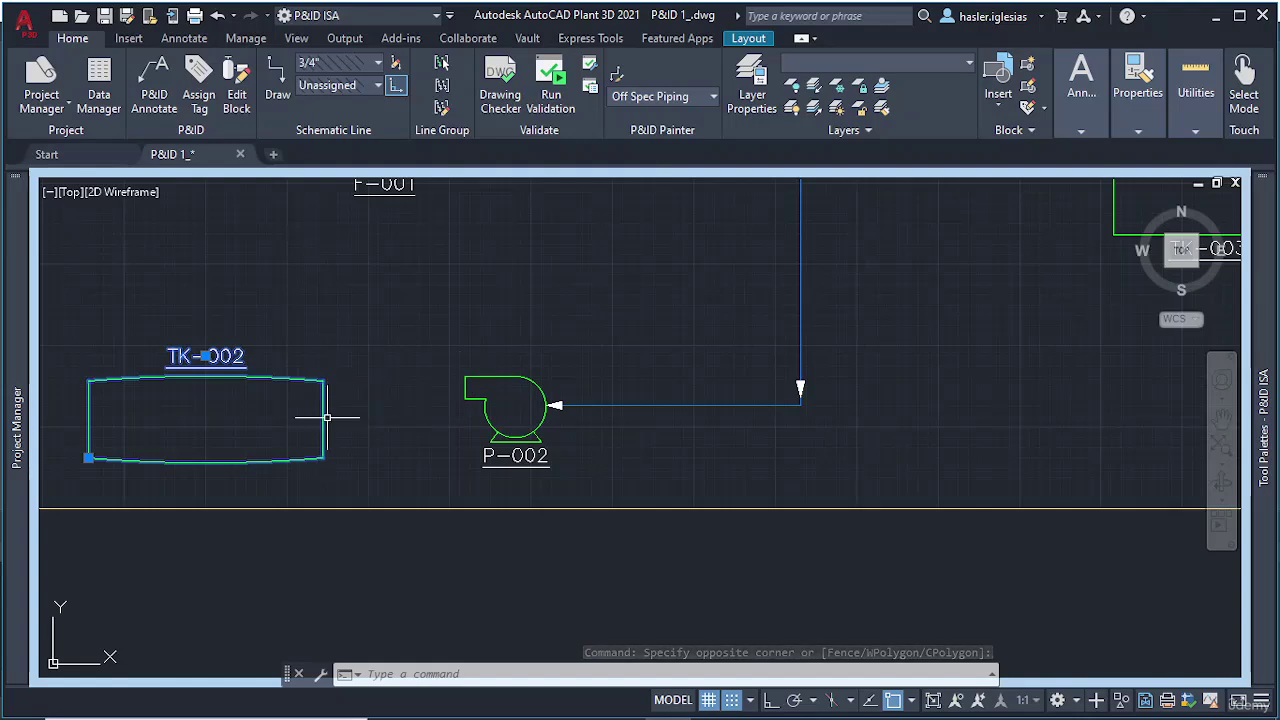
pyautogui.write('MO')
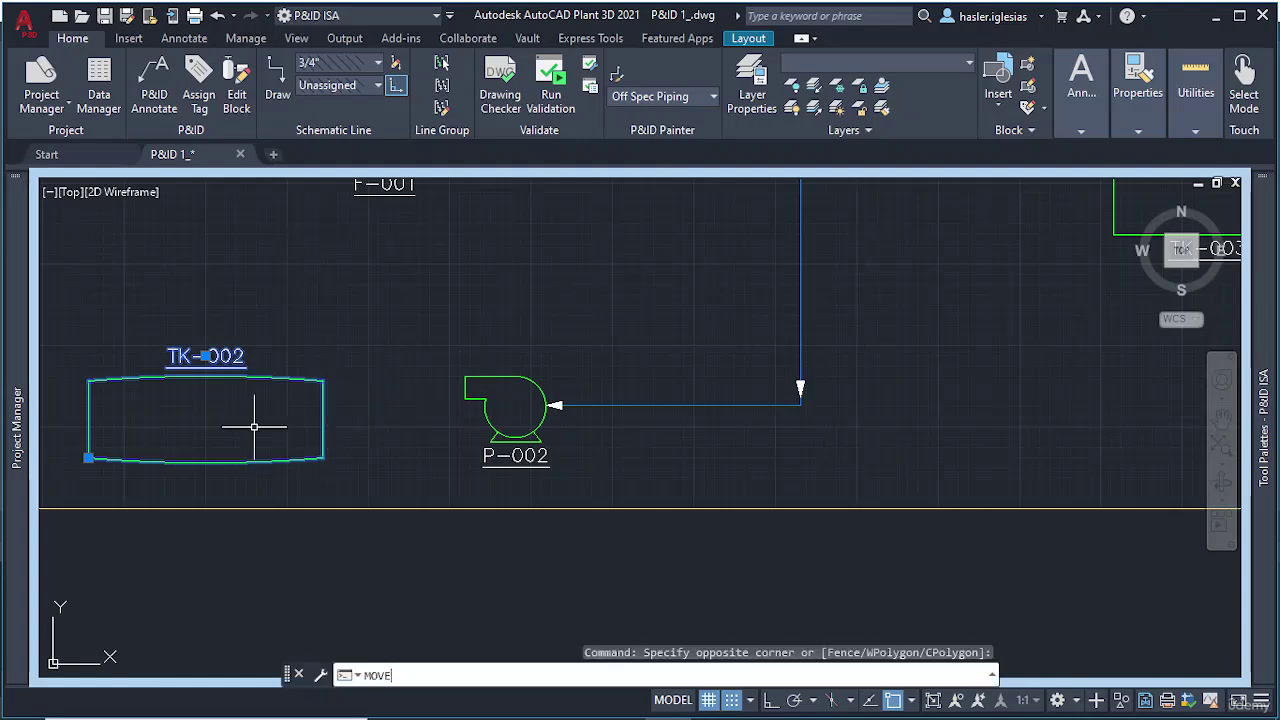
pyautogui.write('VE')
pyautogui.press('Return')
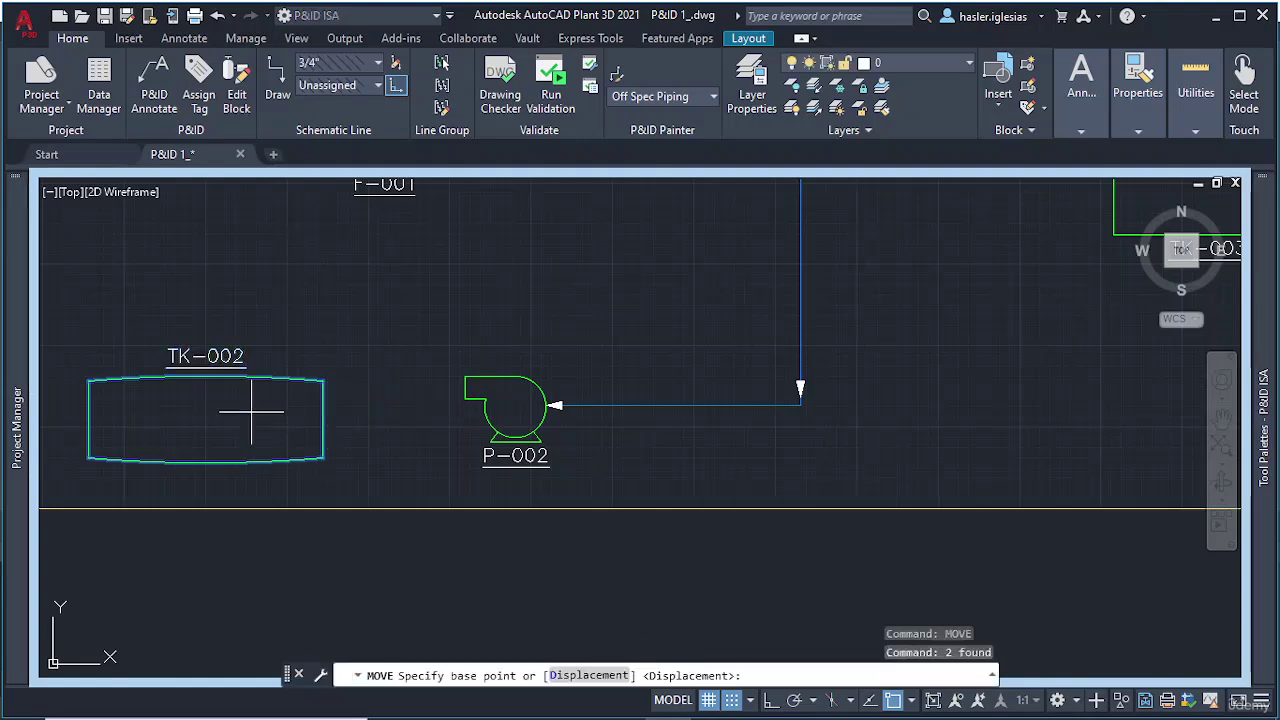
pyautogui.click(215, 446)
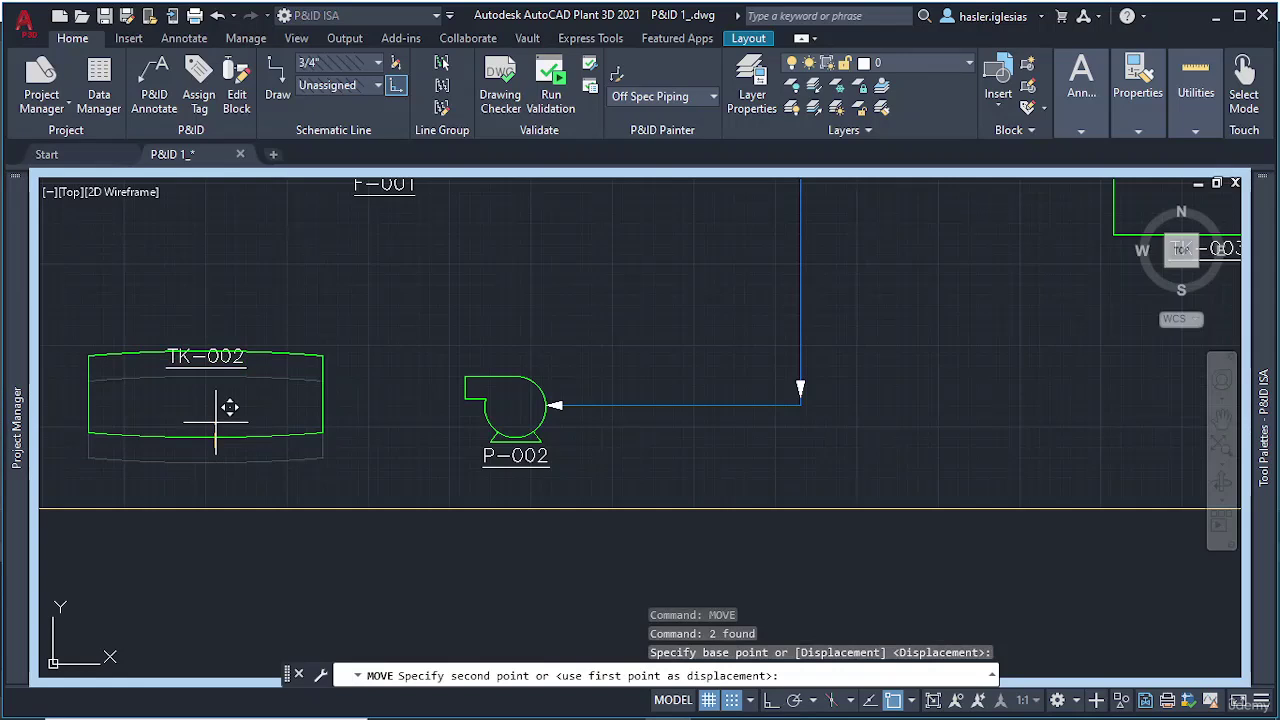
pyautogui.press('Escape')
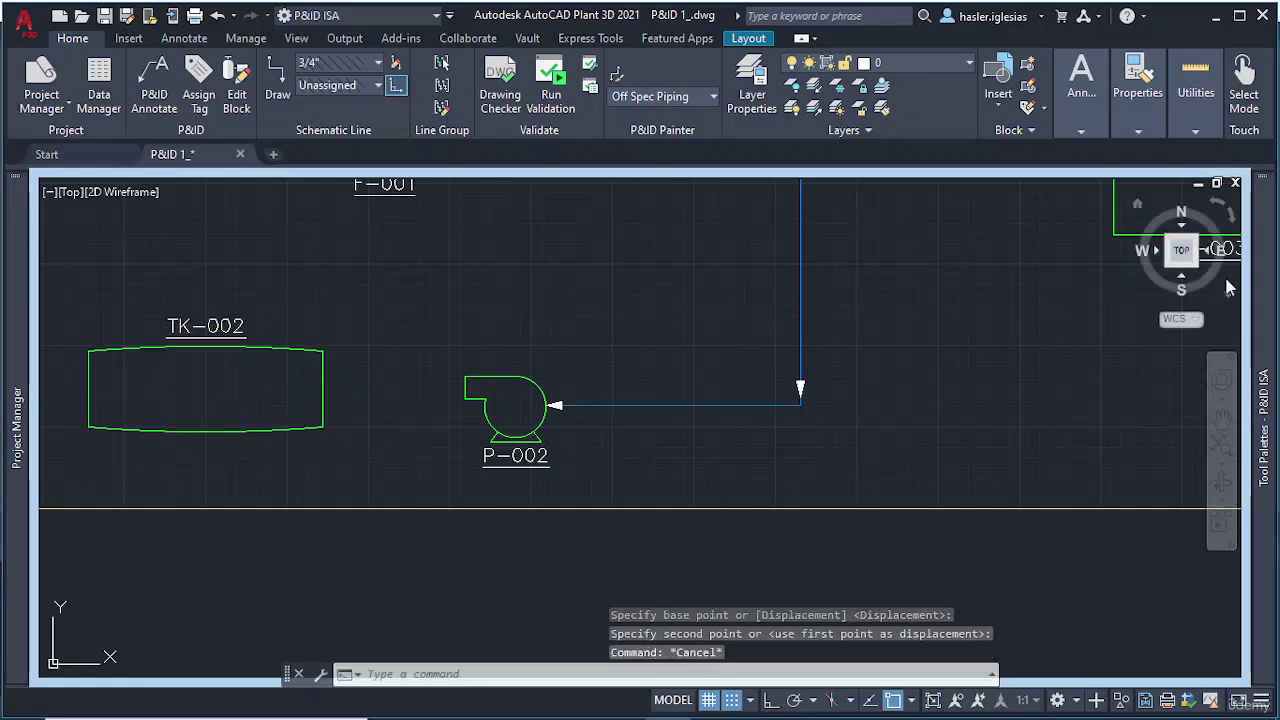
# Step: Draw a straight lighter-blue pipe line from P-002's outlet to the facing side of tank TK-002
pyautogui.moveTo(1262, 300)
pyautogui.click(1169, 307)
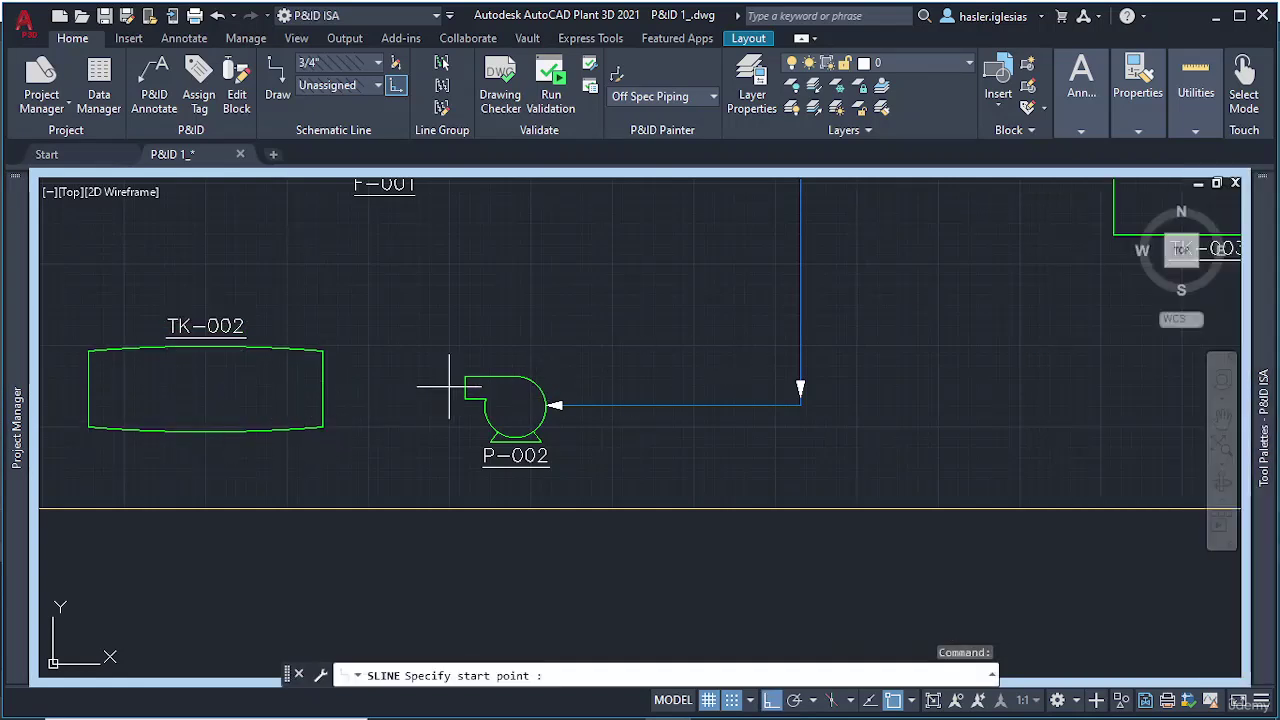
pyautogui.click(465, 386)
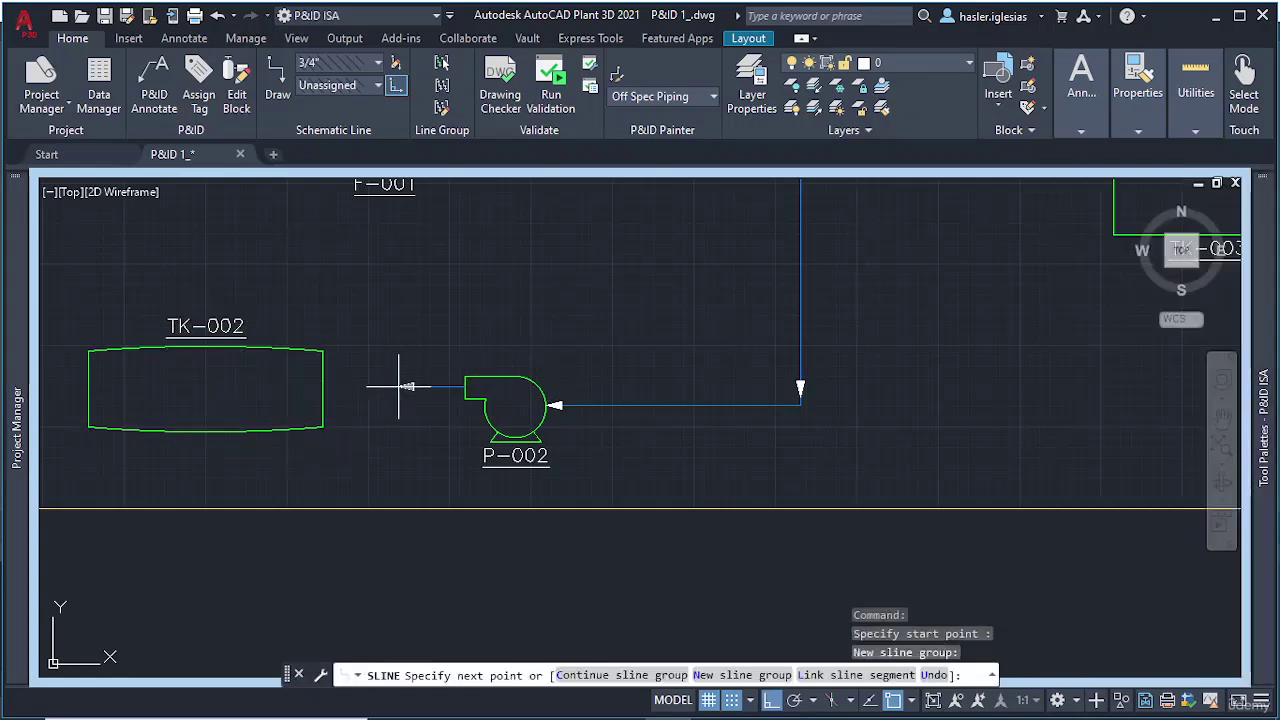
pyautogui.click(330, 386)
pyautogui.press('Escape')
pyautogui.scroll(-2, 449, 346)
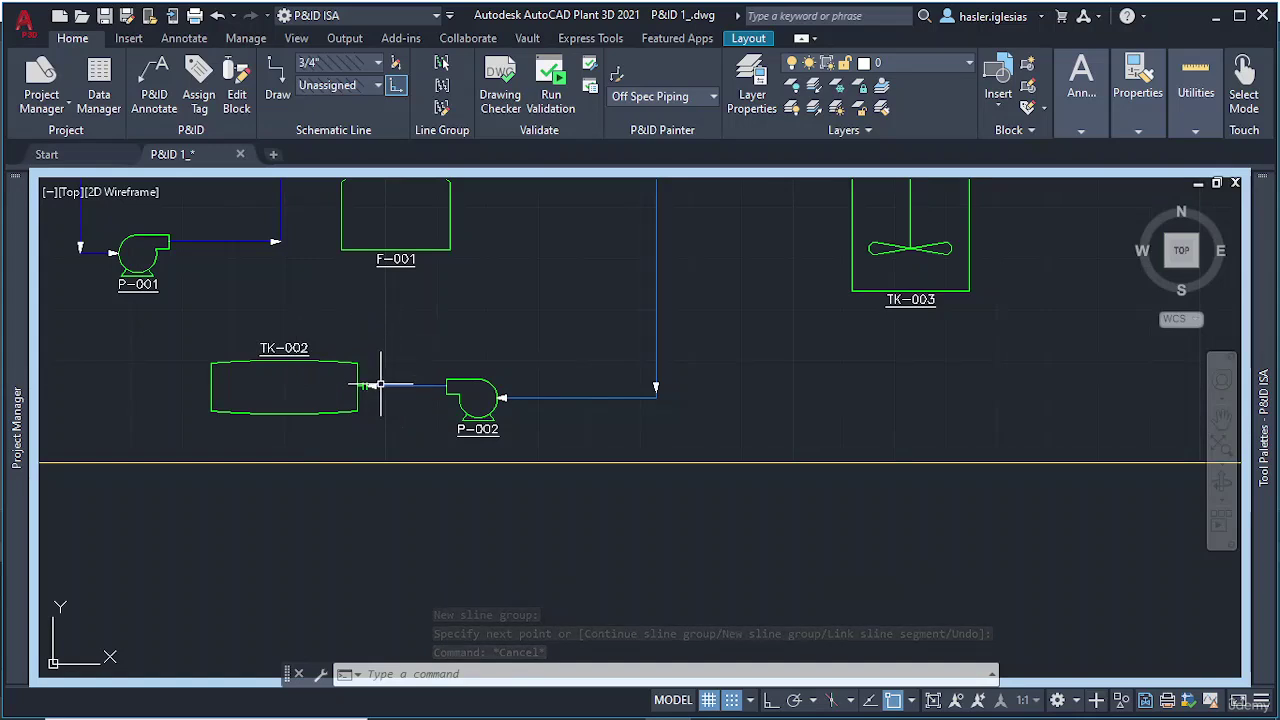
# Step: Try a lighter-blue pipe line from the top of column T-001 up and across to exchanger E-001
pyautogui.scroll(-4, 378, 385)
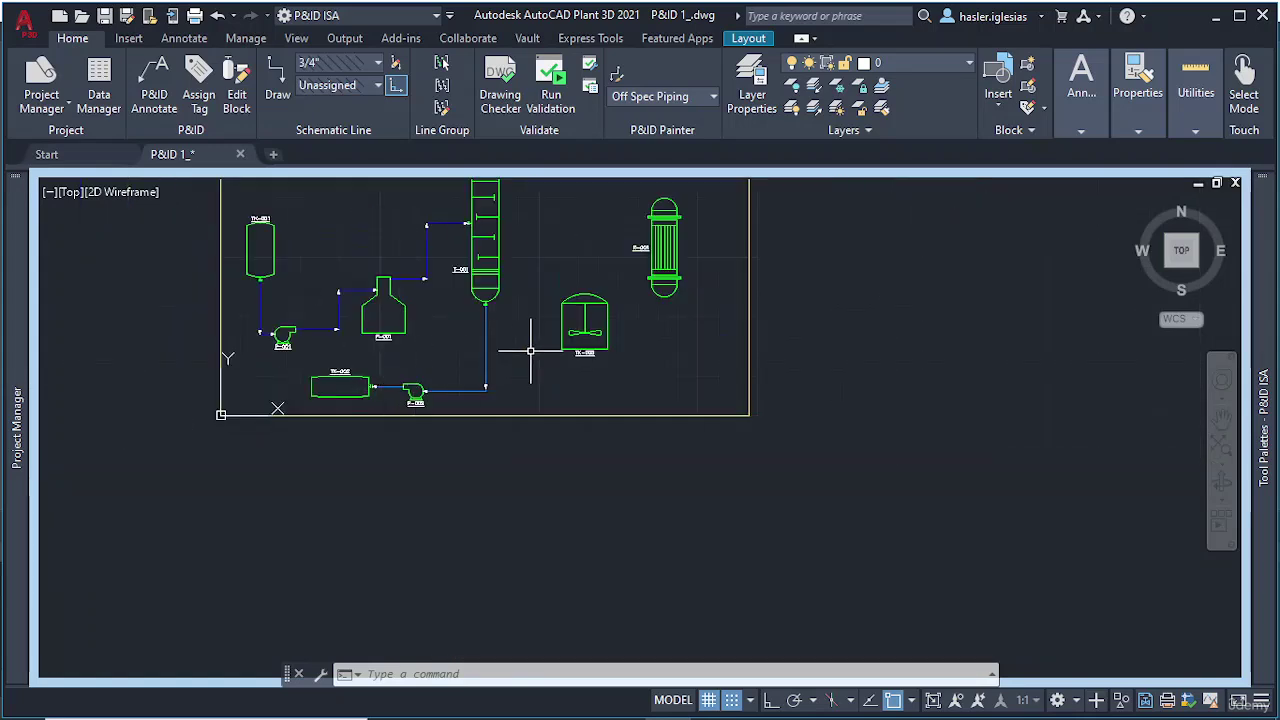
pyautogui.moveTo(530, 350); pyautogui.dragTo(418, 446, button='middle')
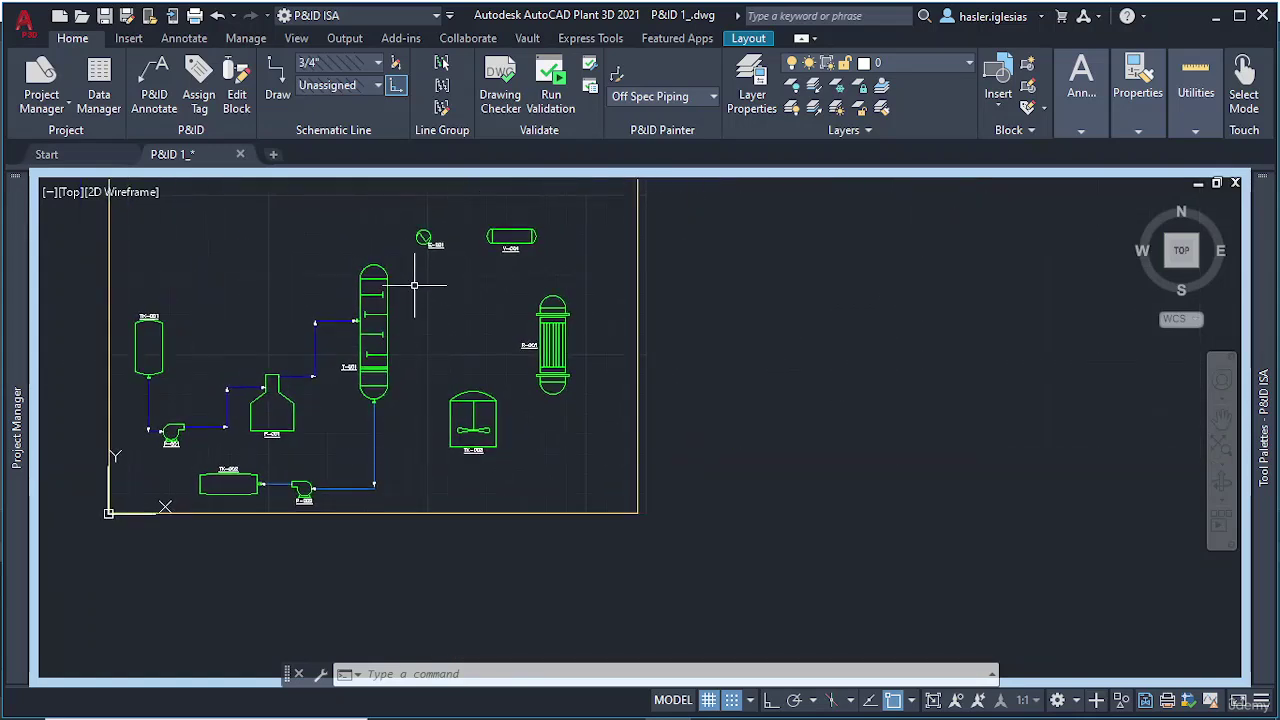
pyautogui.moveTo(404, 302); pyautogui.dragTo(366, 384, button='middle')
pyautogui.moveTo(1268, 265)
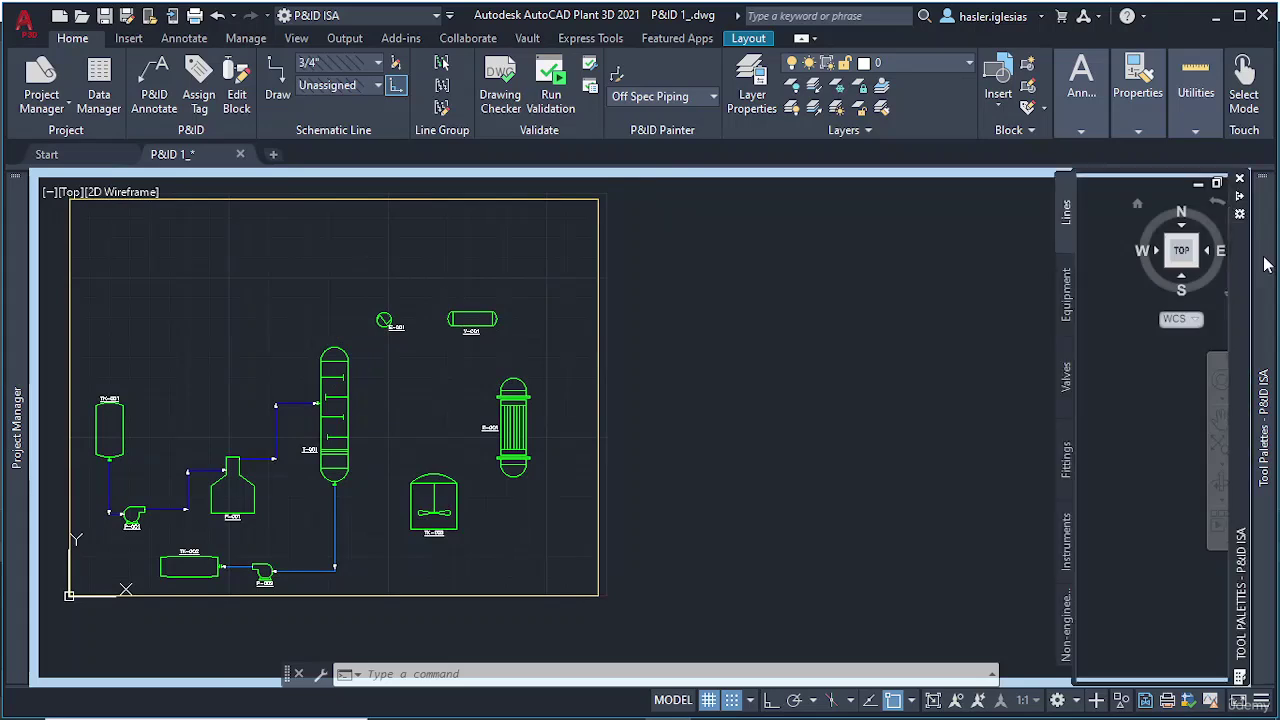
pyautogui.scroll(10, 333, 340)
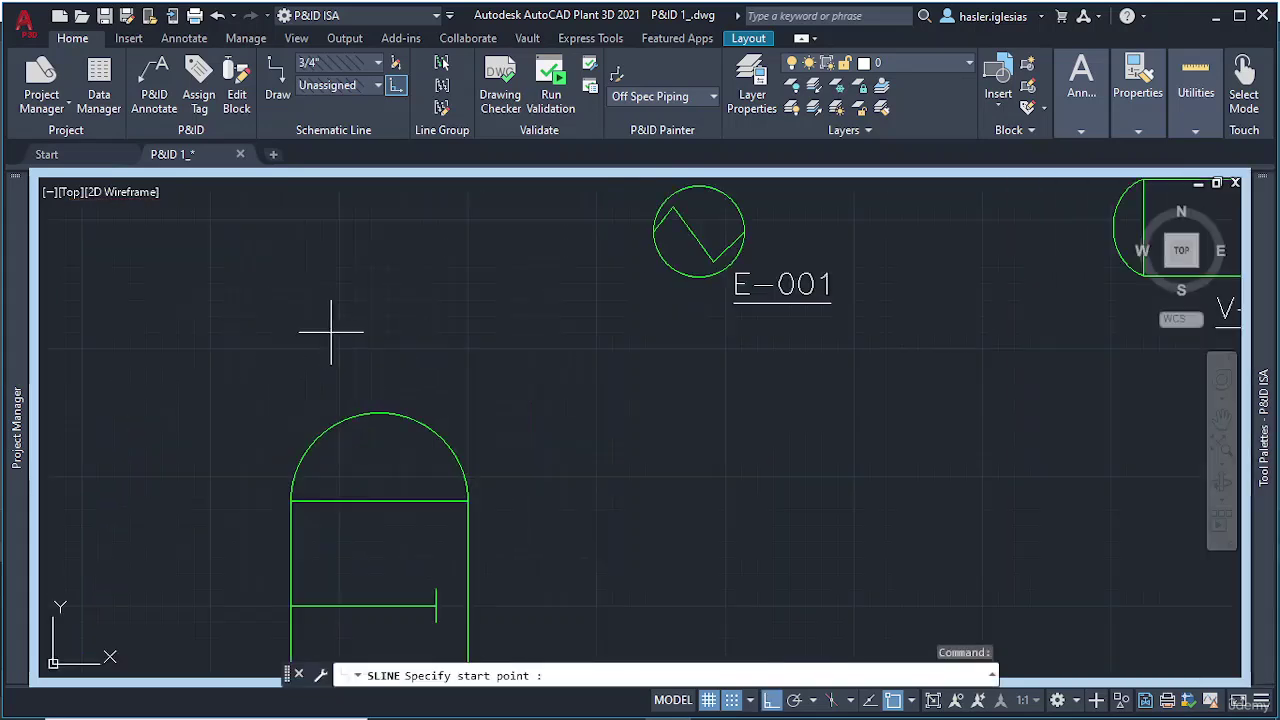
pyautogui.click(390, 447)
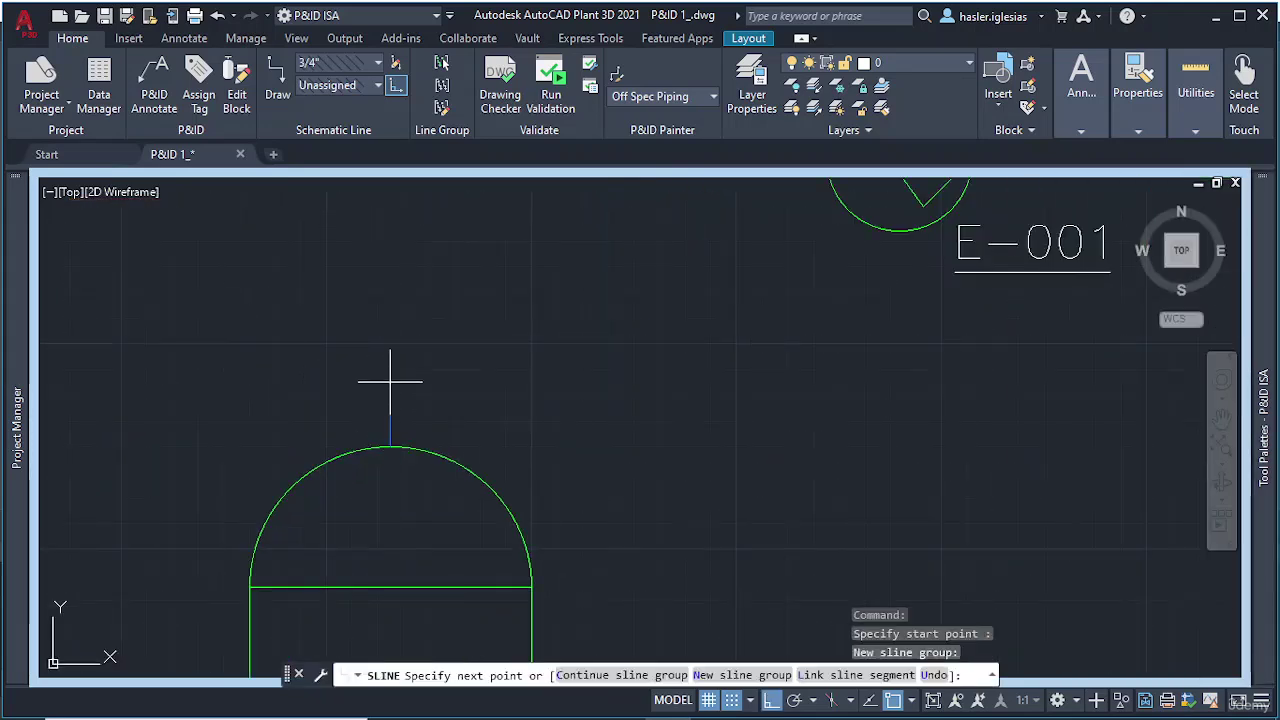
pyautogui.moveTo(375, 267)
pyautogui.mouseDown(button='middle')
pyautogui.moveTo(371, 391)
pyautogui.moveTo(366, 366)
pyautogui.mouseUp(button='middle')
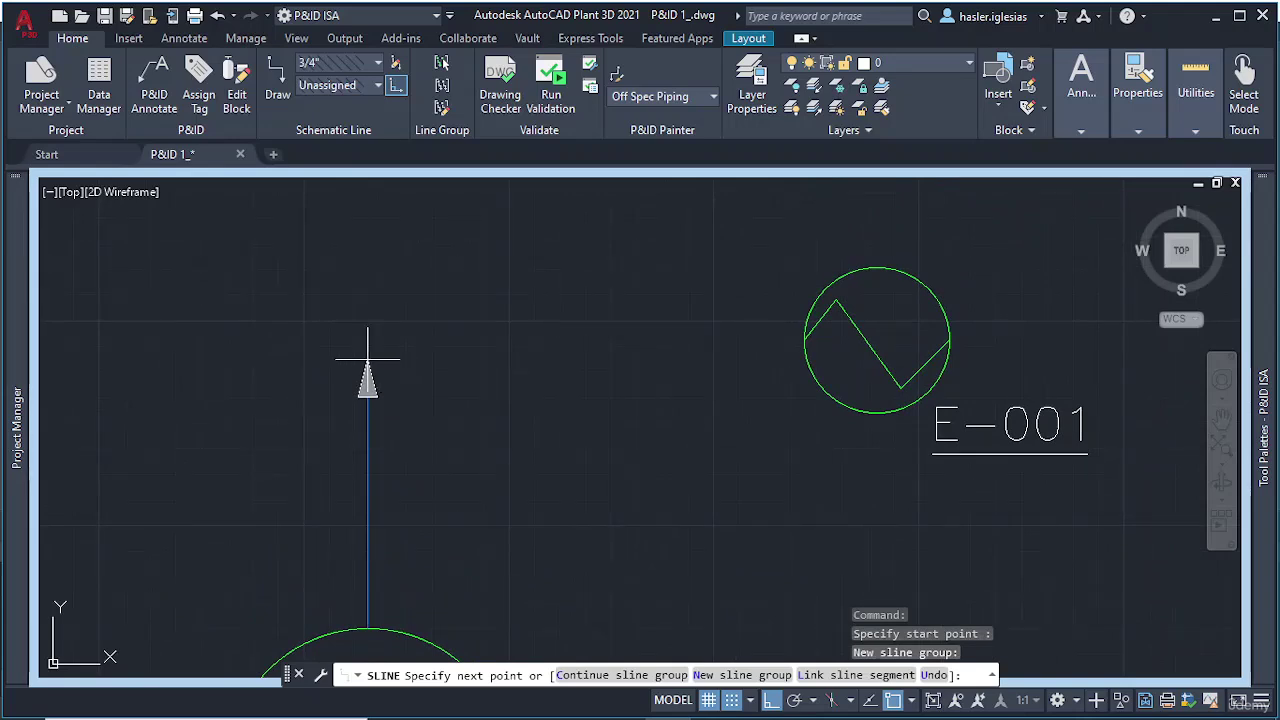
pyautogui.click(367, 358)
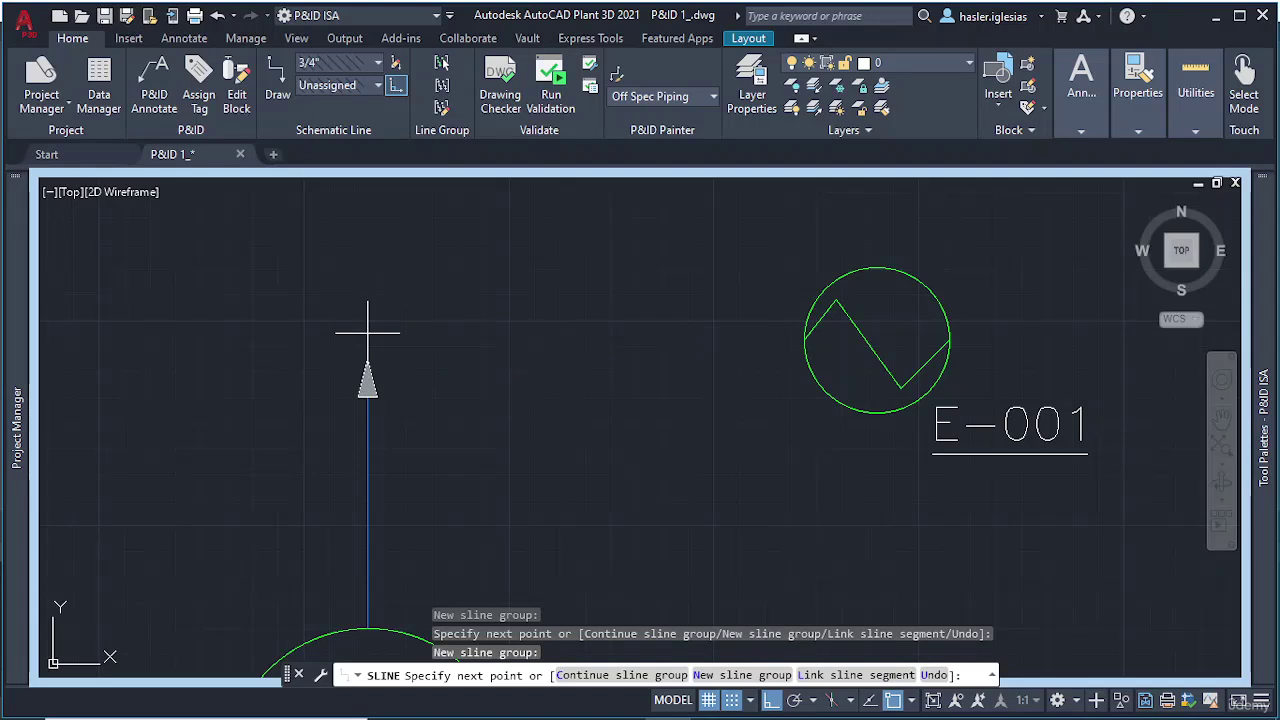
pyautogui.click(803, 334)
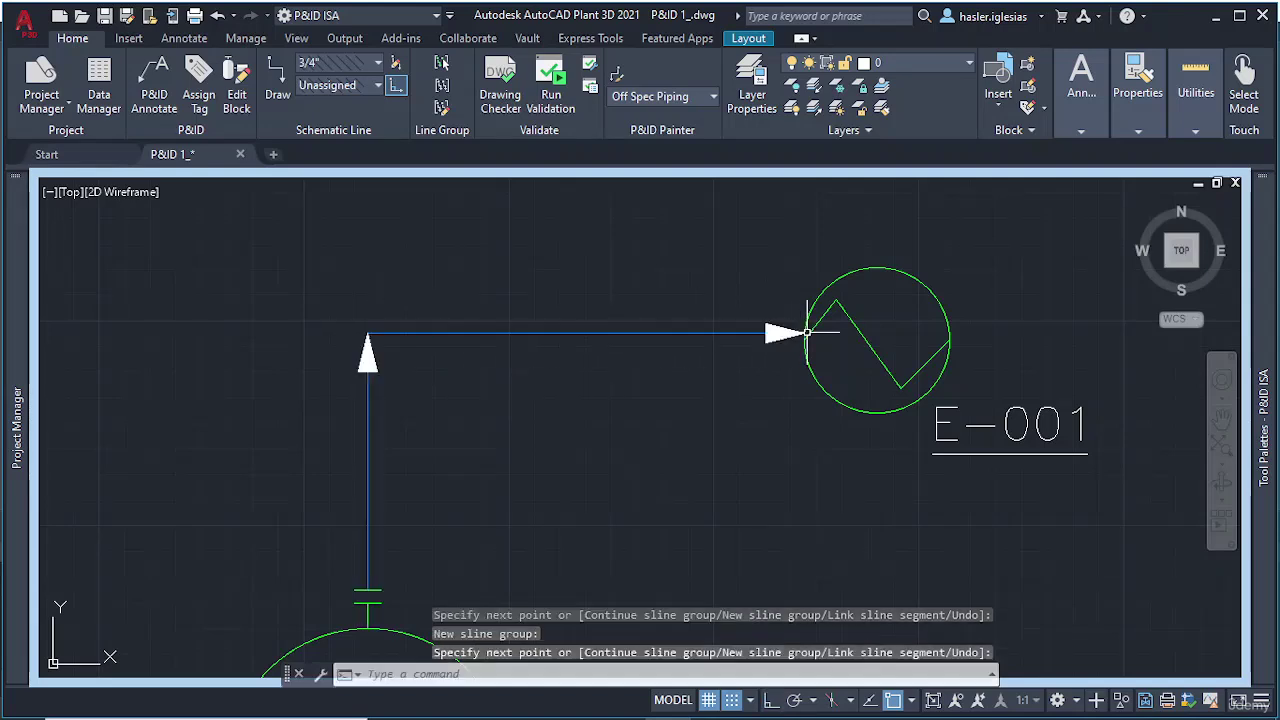
# Step: Delete the pipe line running from the top of T-001 to E-001
pyautogui.scroll(-5, 638, 424)
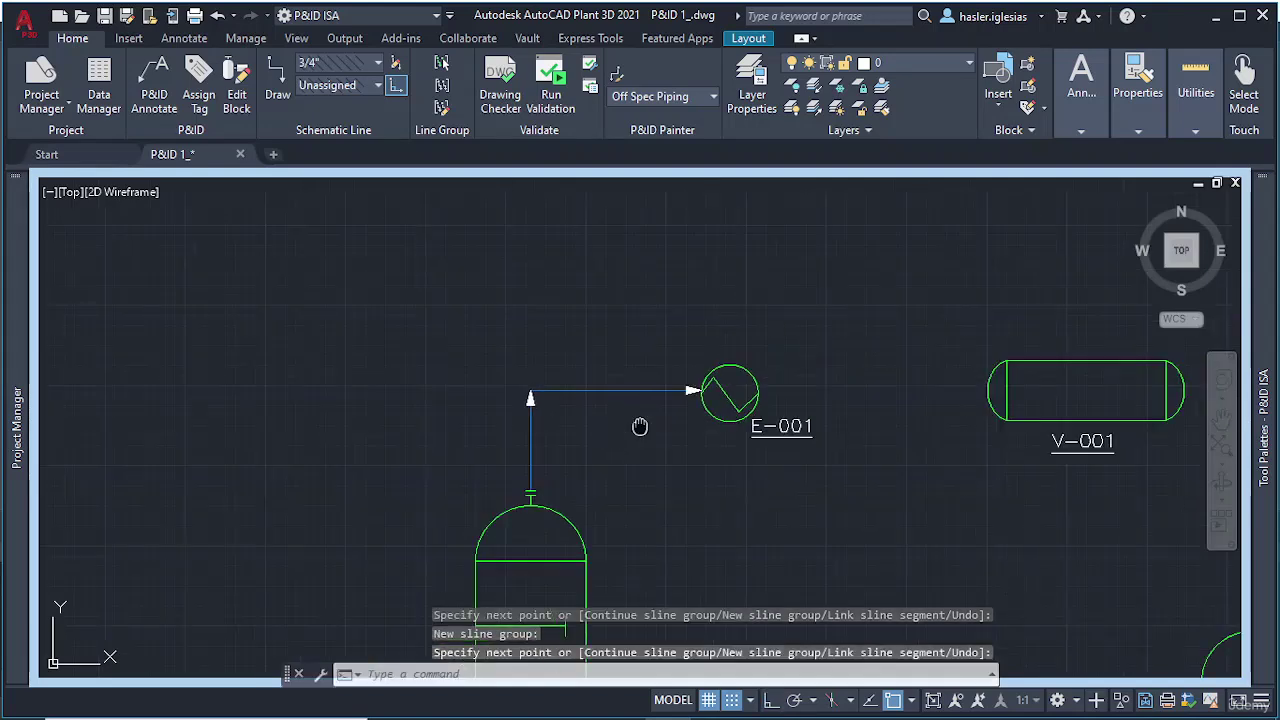
pyautogui.moveTo(640, 423); pyautogui.dragTo(417, 348, button='middle')
pyautogui.moveTo(1270, 278)
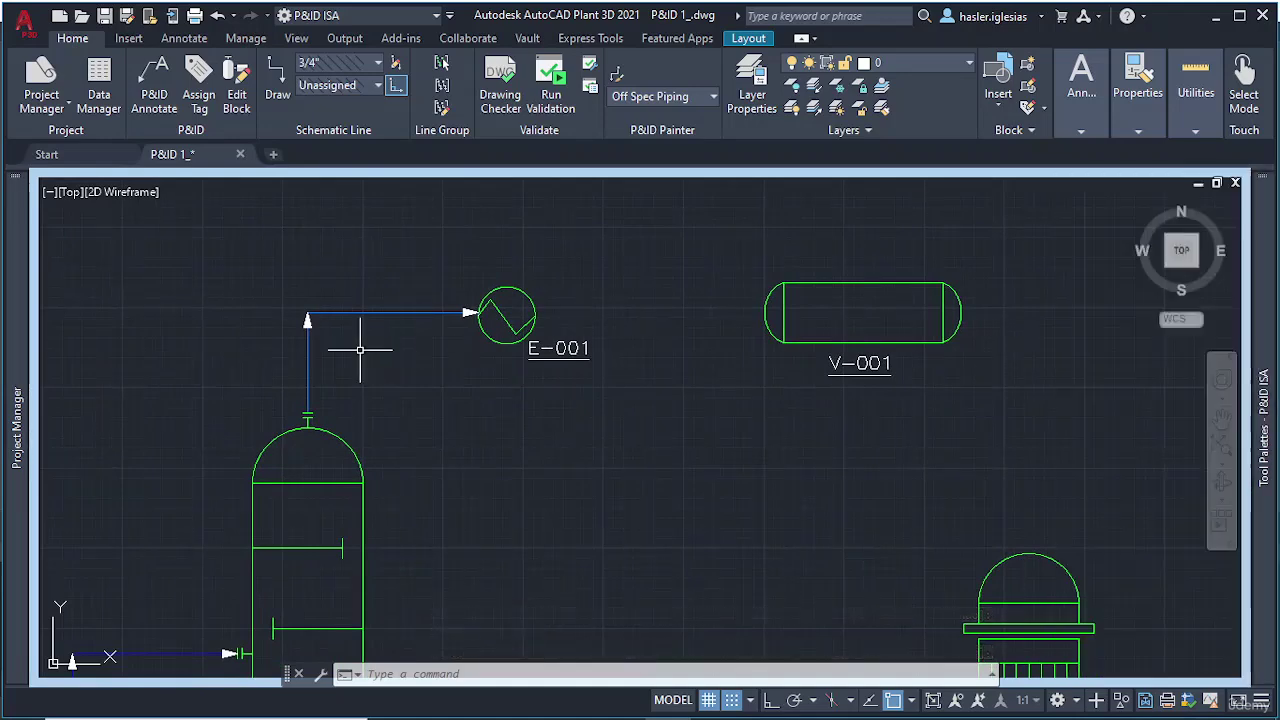
pyautogui.press('Escape')
pyautogui.click(394, 313)
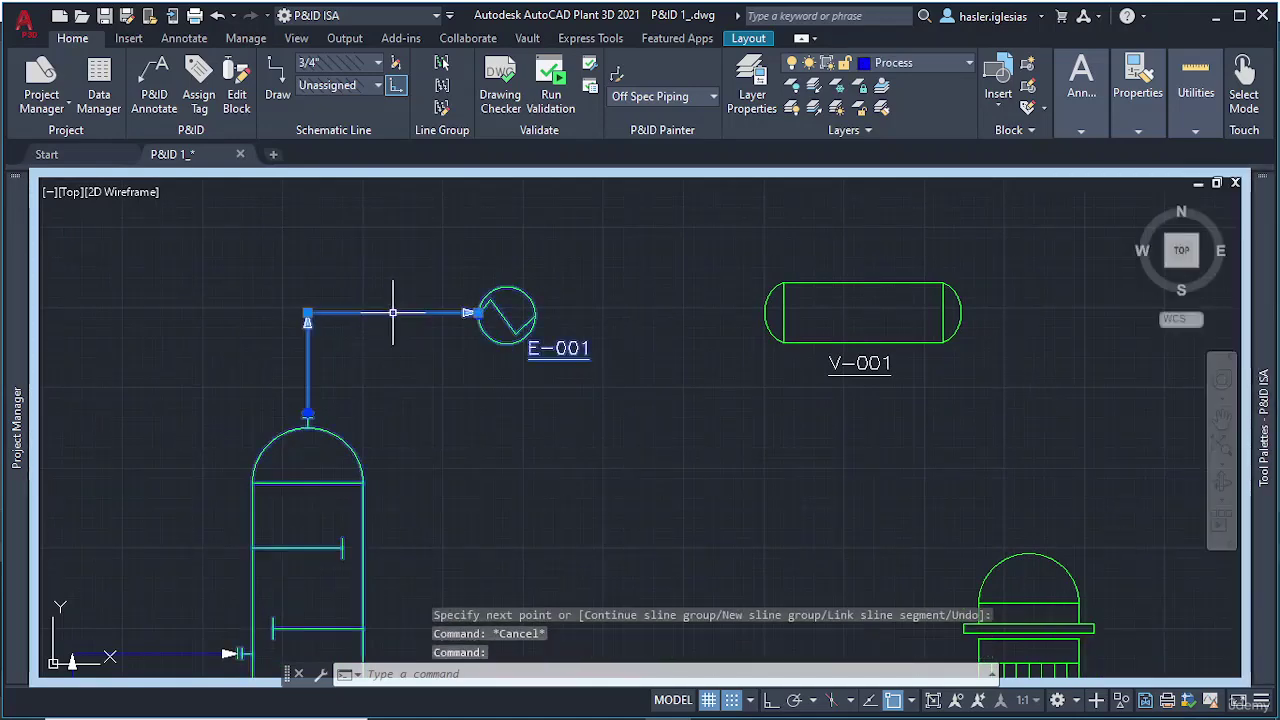
pyautogui.press('Delete')
# Step: Draw a primary pipe line from exchanger E-001's inlet across and down to the top of column T-001
pyautogui.moveTo(1267, 243)
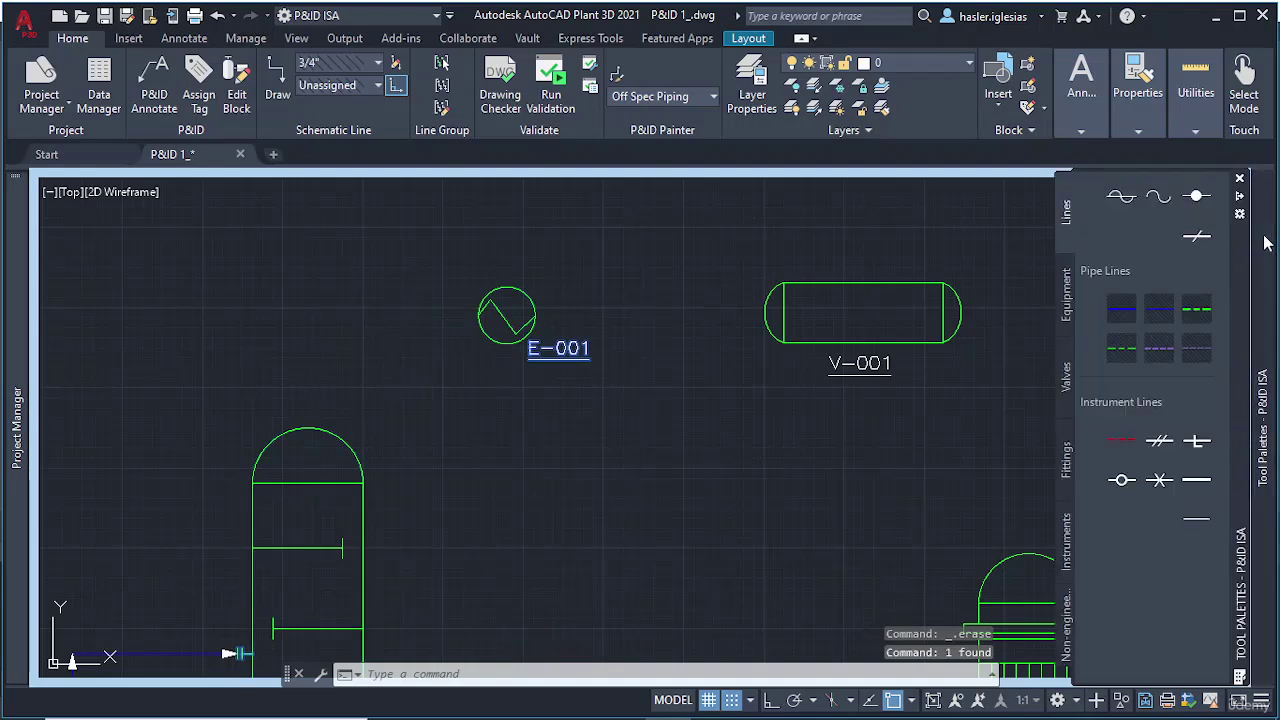
pyautogui.click(1129, 313)
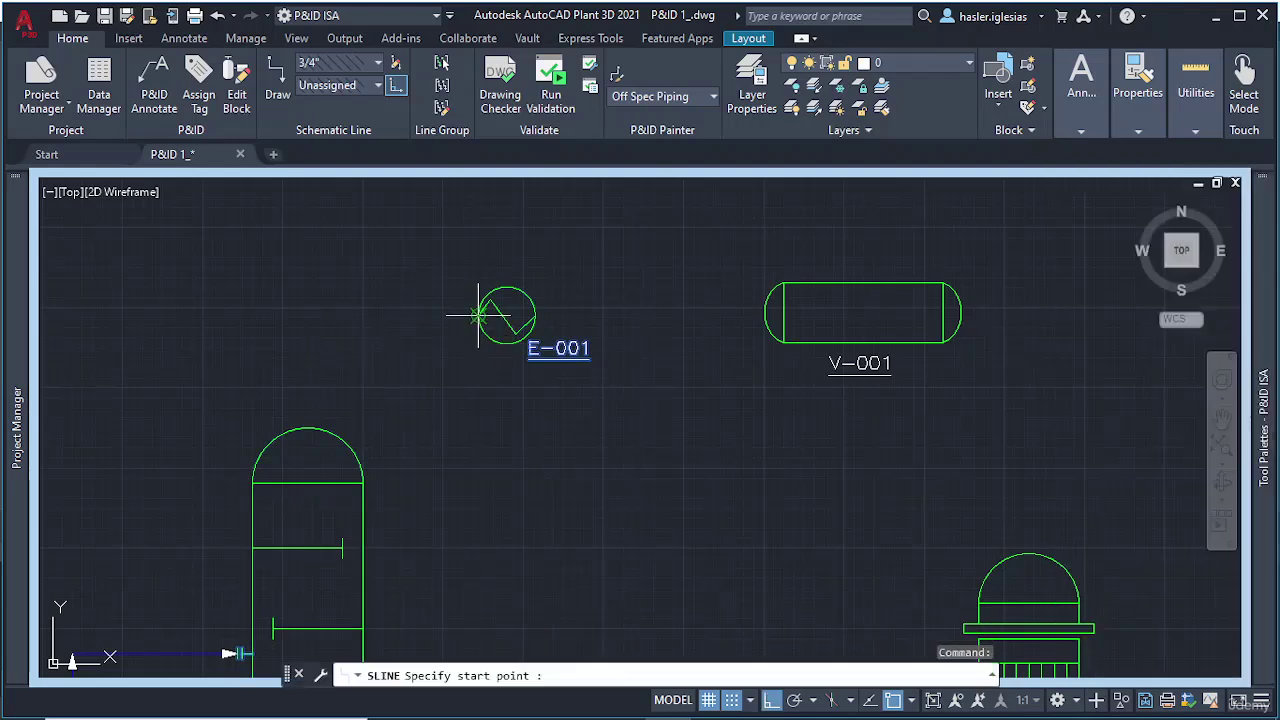
pyautogui.moveTo(479, 315); pyautogui.dragTo(656, 316, button='middle')
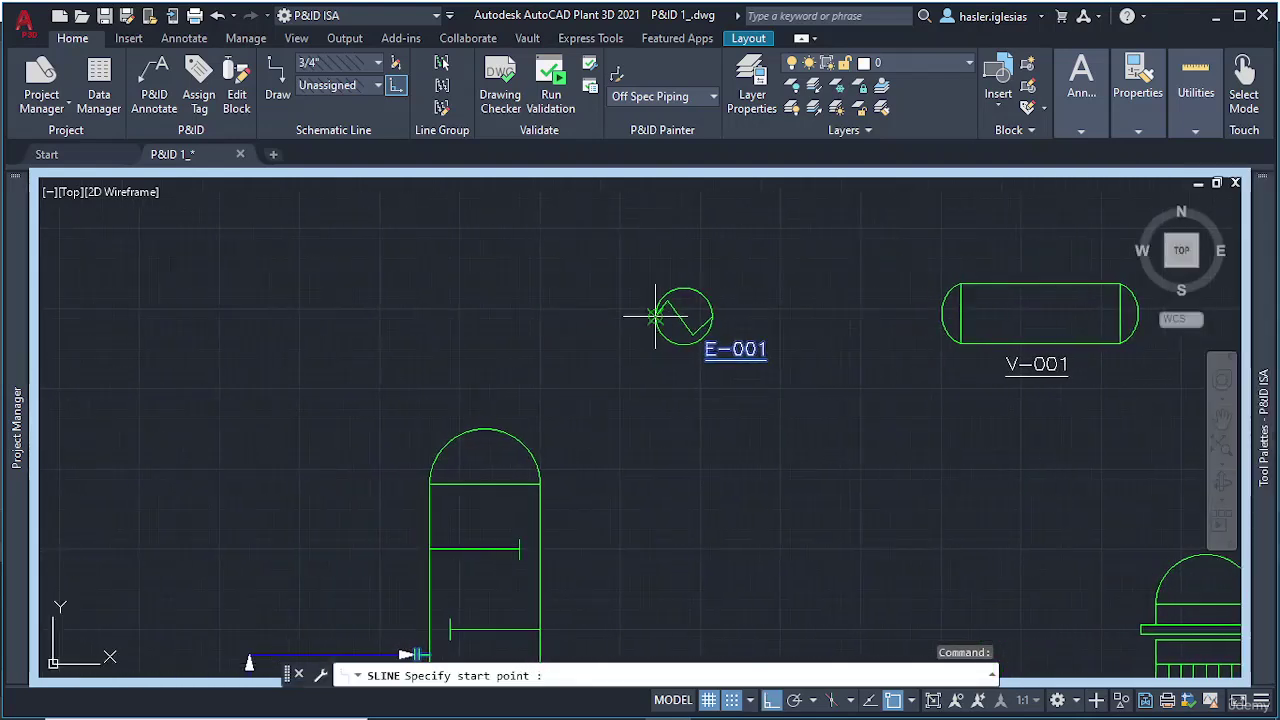
pyautogui.scroll(2, 655, 316)
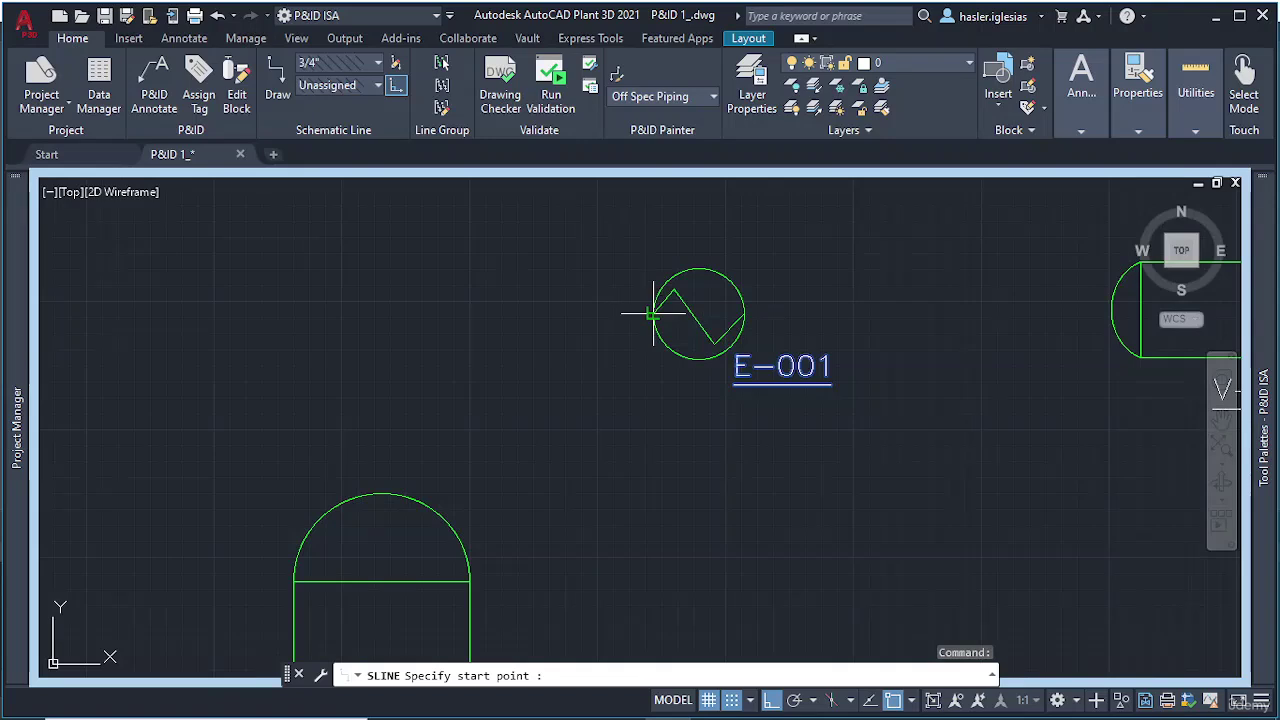
pyautogui.scroll(8, 652, 315)
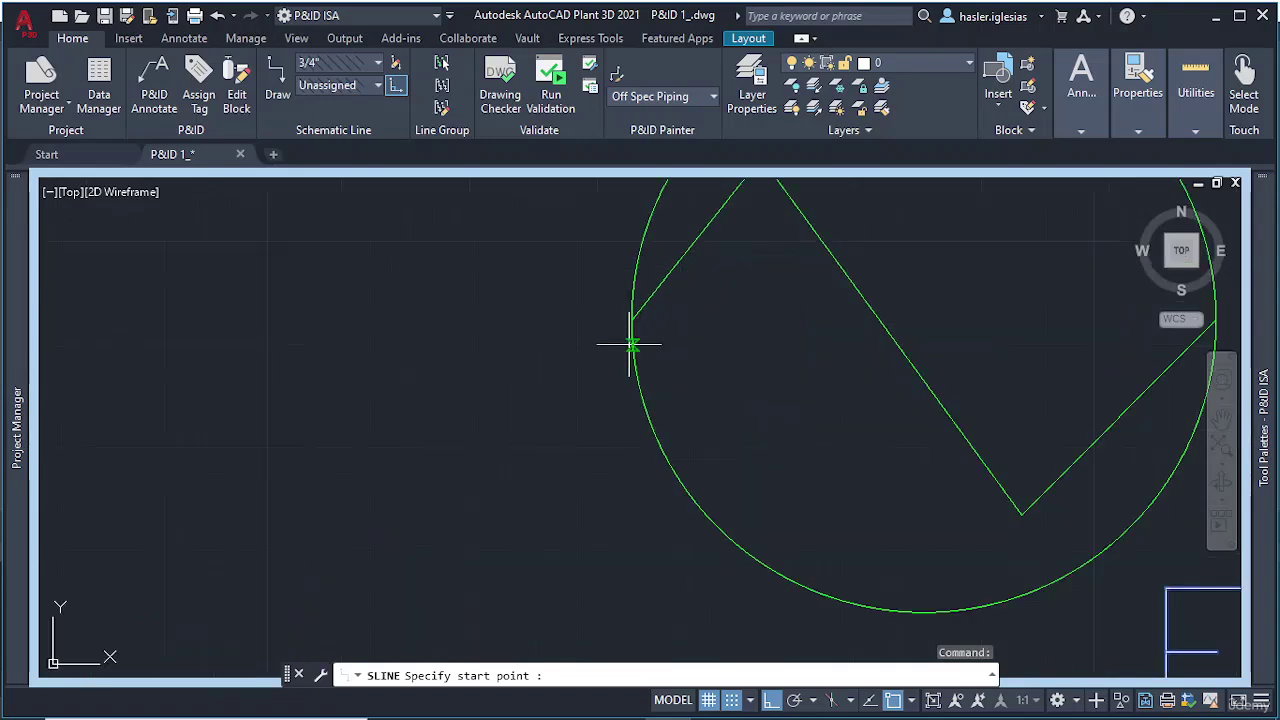
pyautogui.scroll(-8, 630, 300)
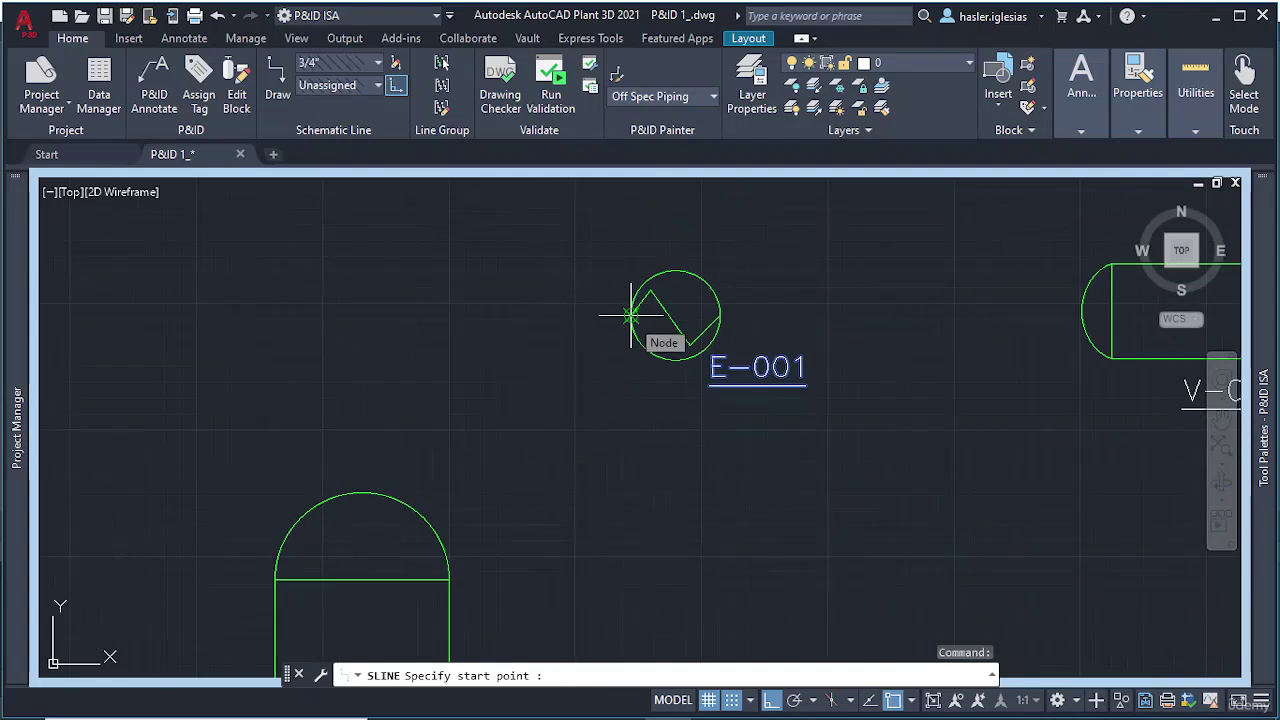
pyautogui.click(630, 315)
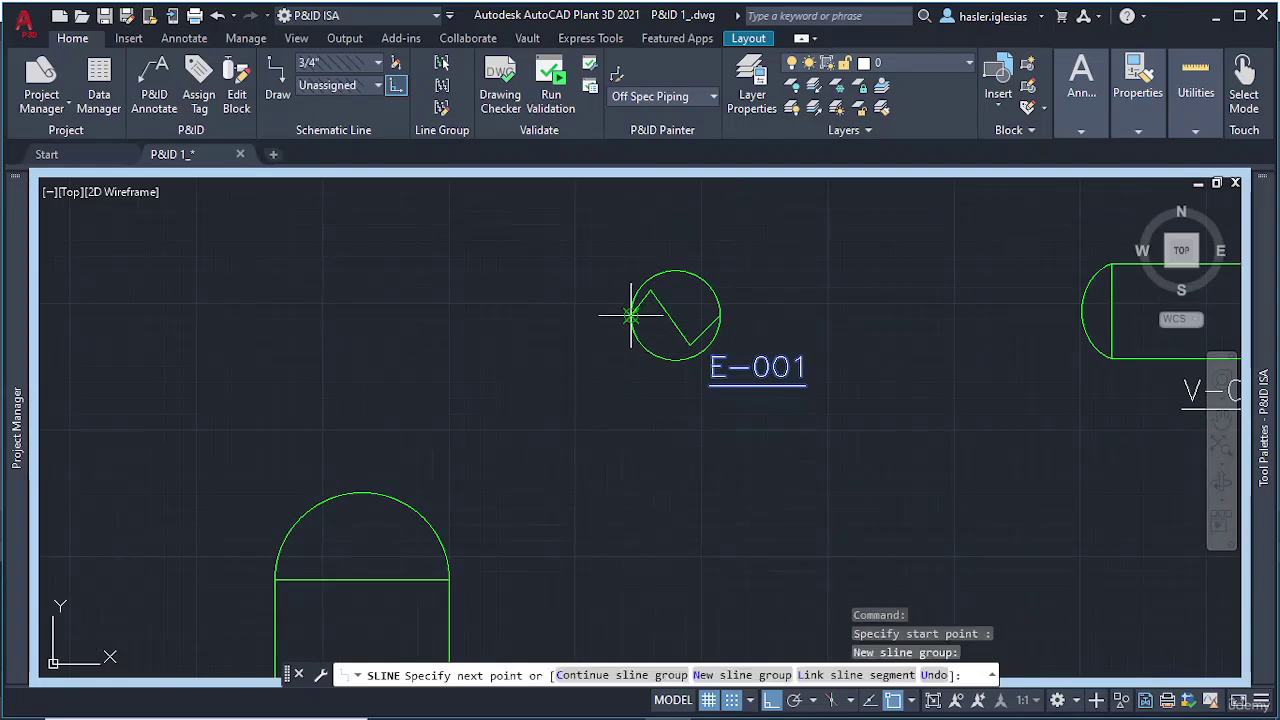
pyautogui.click(362, 316)
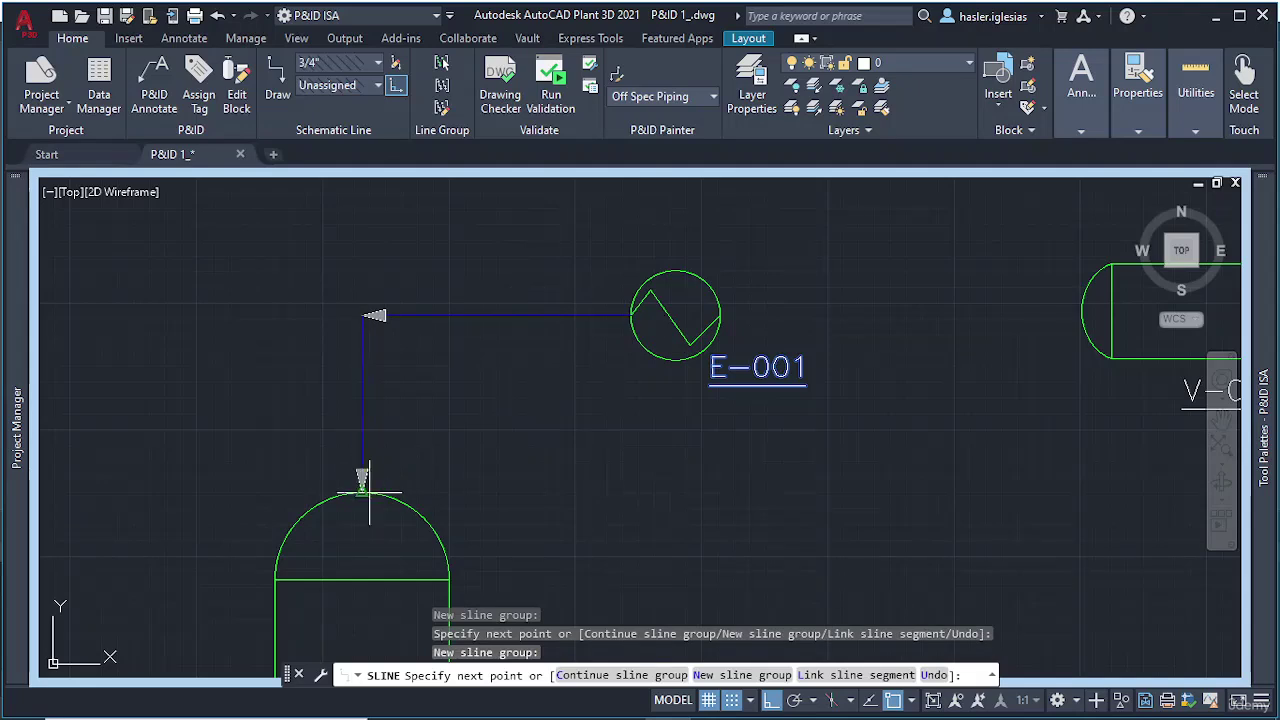
pyautogui.click(362, 488)
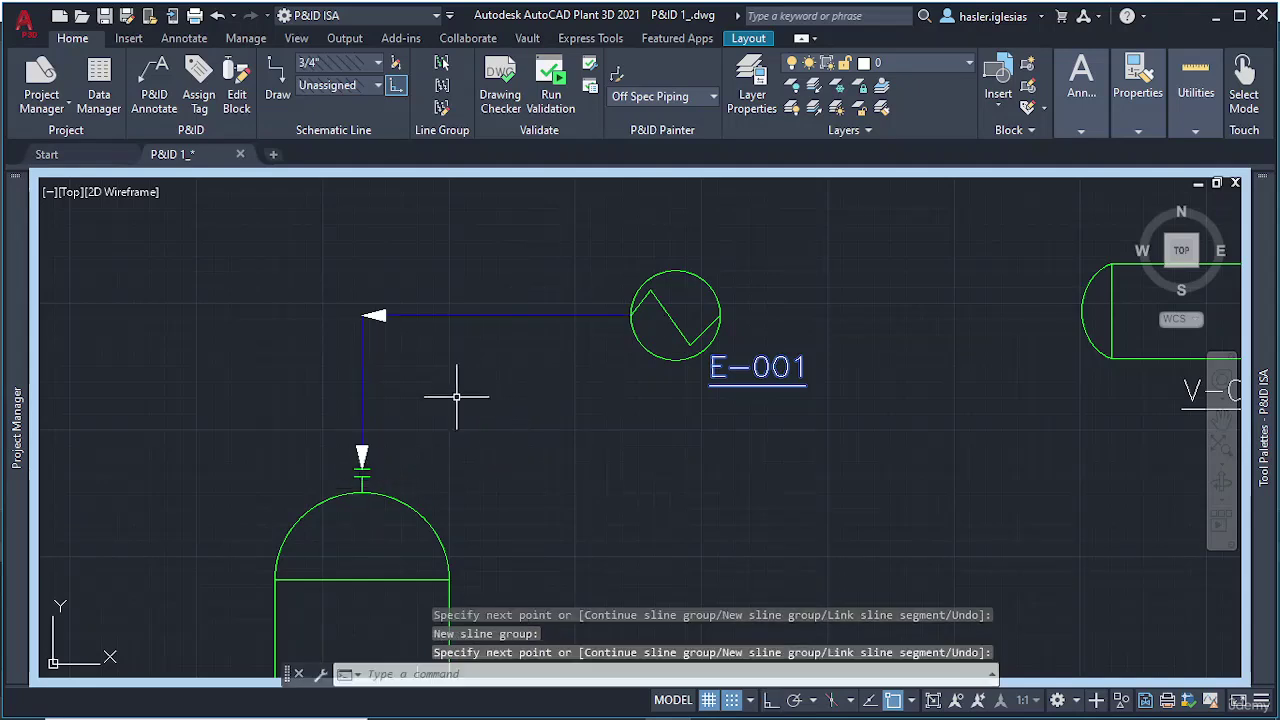
pyautogui.press('Return')
# Step: Review the properties of the pipe line between E-001 and T-001, including its From and To assignments
pyautogui.click(412, 316)
pyautogui.rightClick(414, 320)
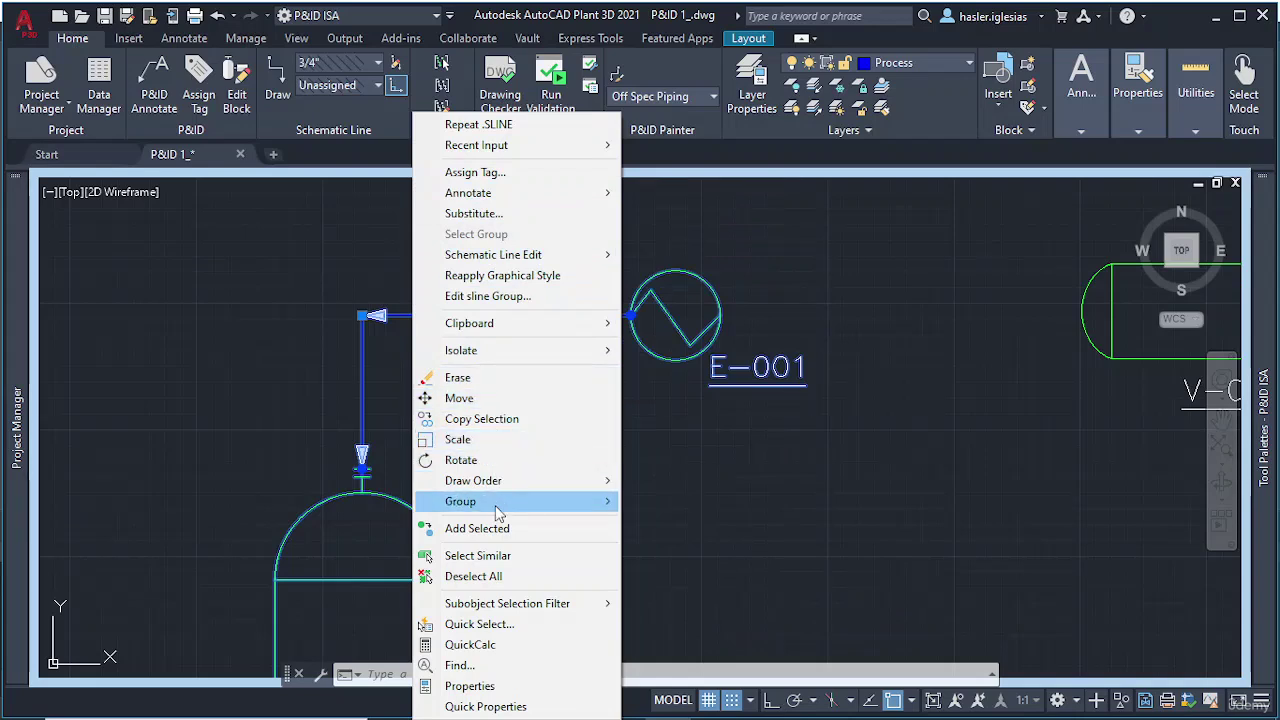
pyautogui.click(478, 686)
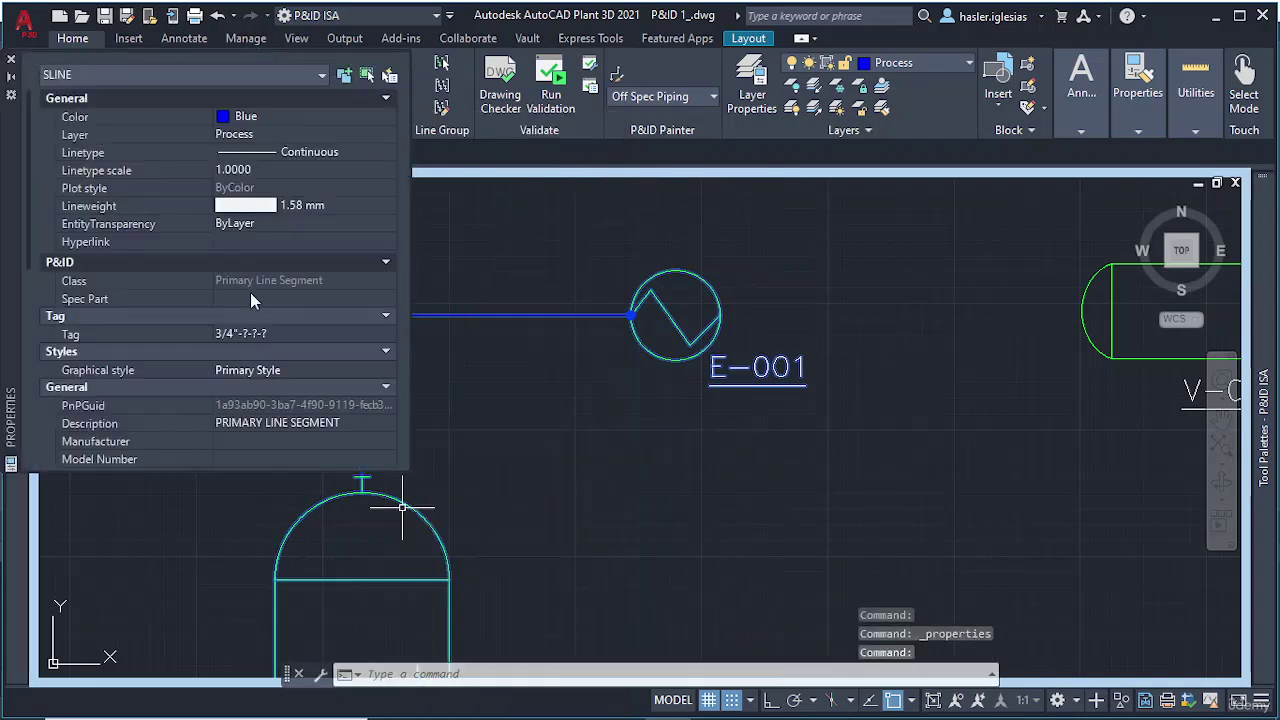
pyautogui.scroll(-5, 305, 336)
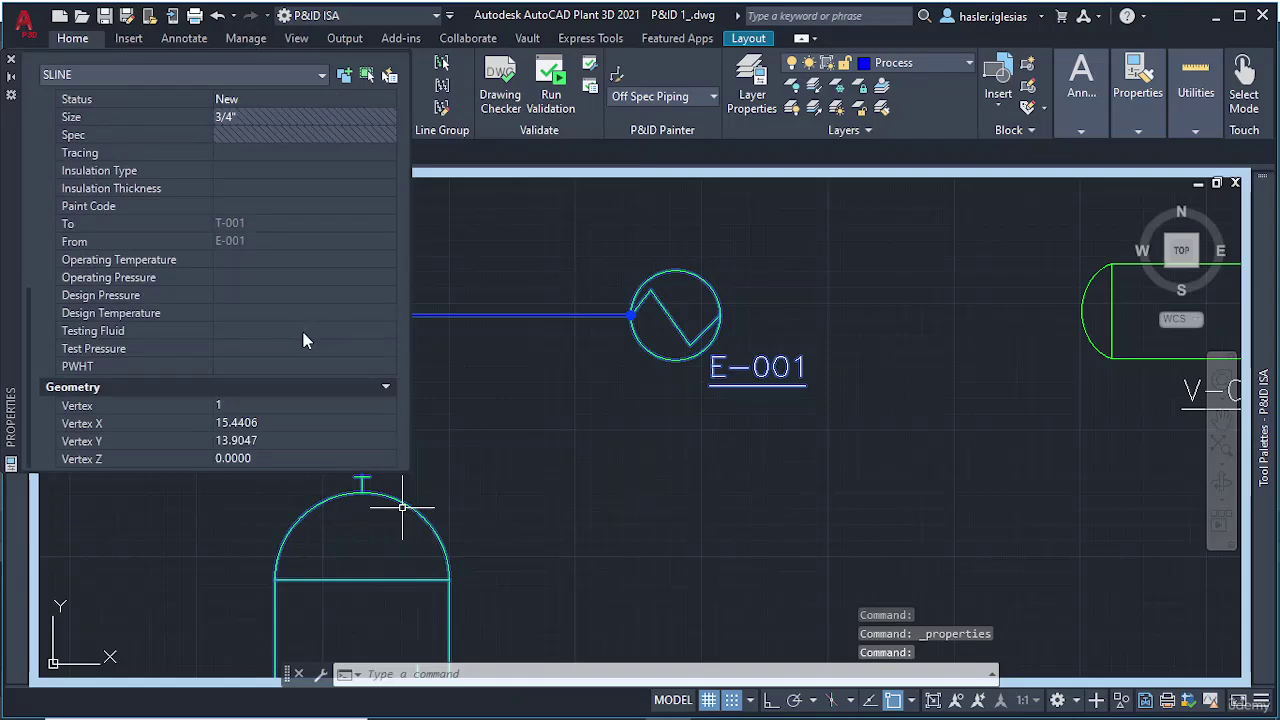
pyautogui.scroll(5, 303, 333)
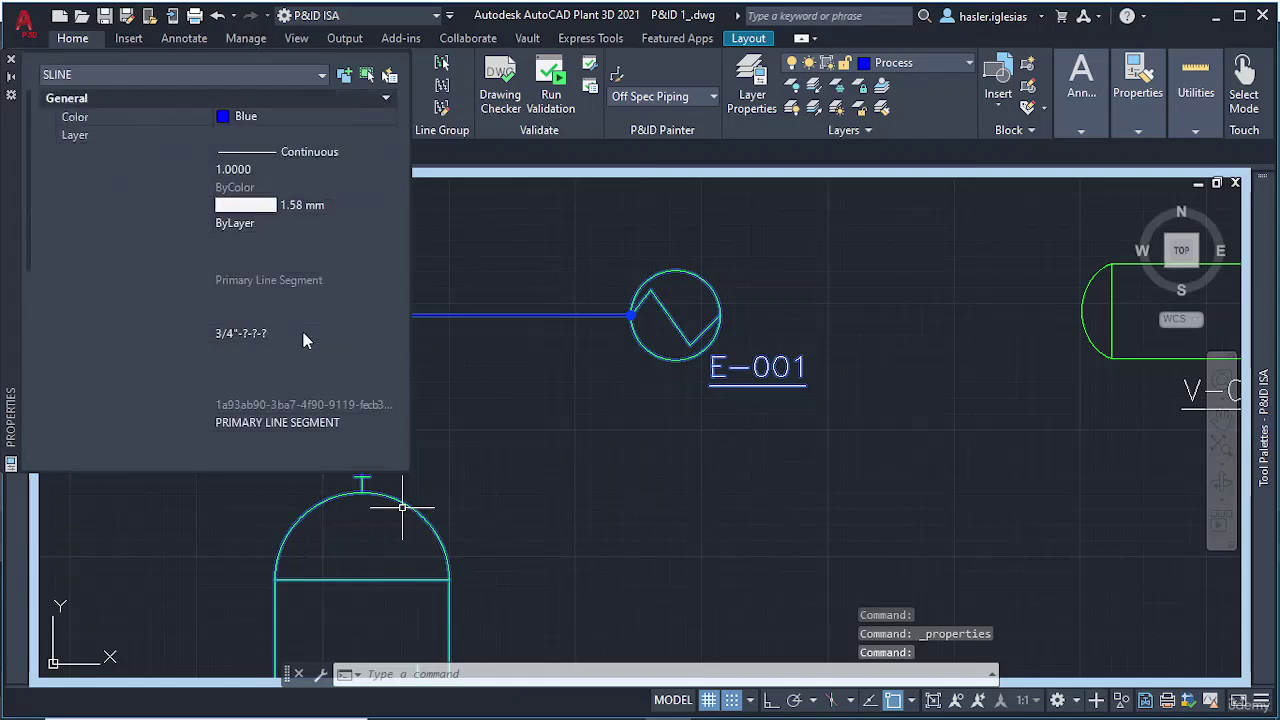
pyautogui.click(11, 59)
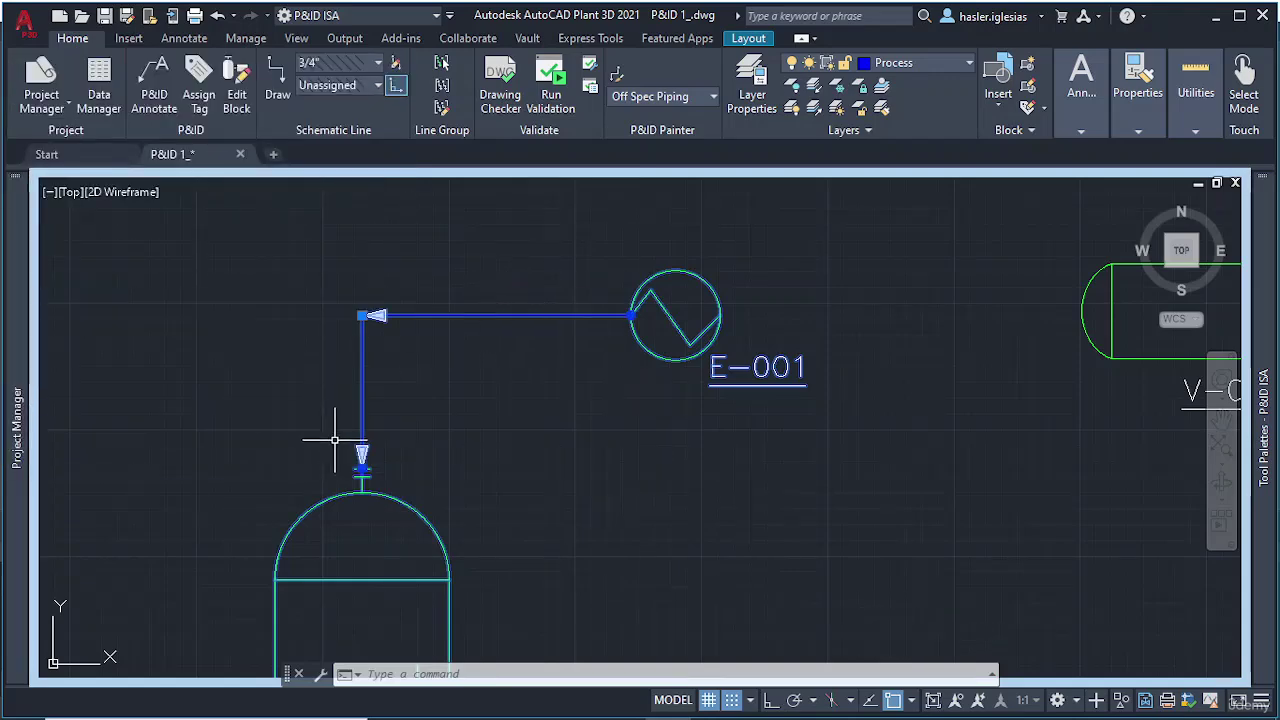
# Step: Reverse the flow of the pipe line between E-001 and T-001 so it runs from T-001 to E-001
pyautogui.rightClick(363, 458)
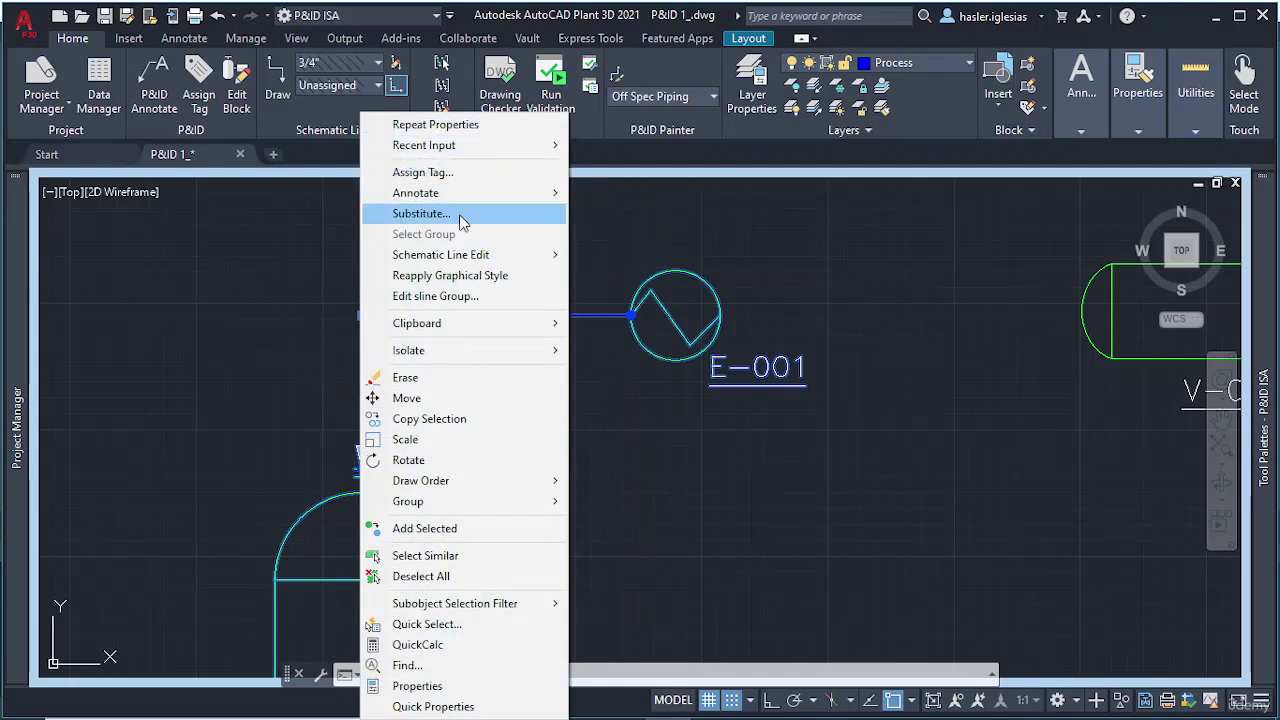
pyautogui.moveTo(473, 258)
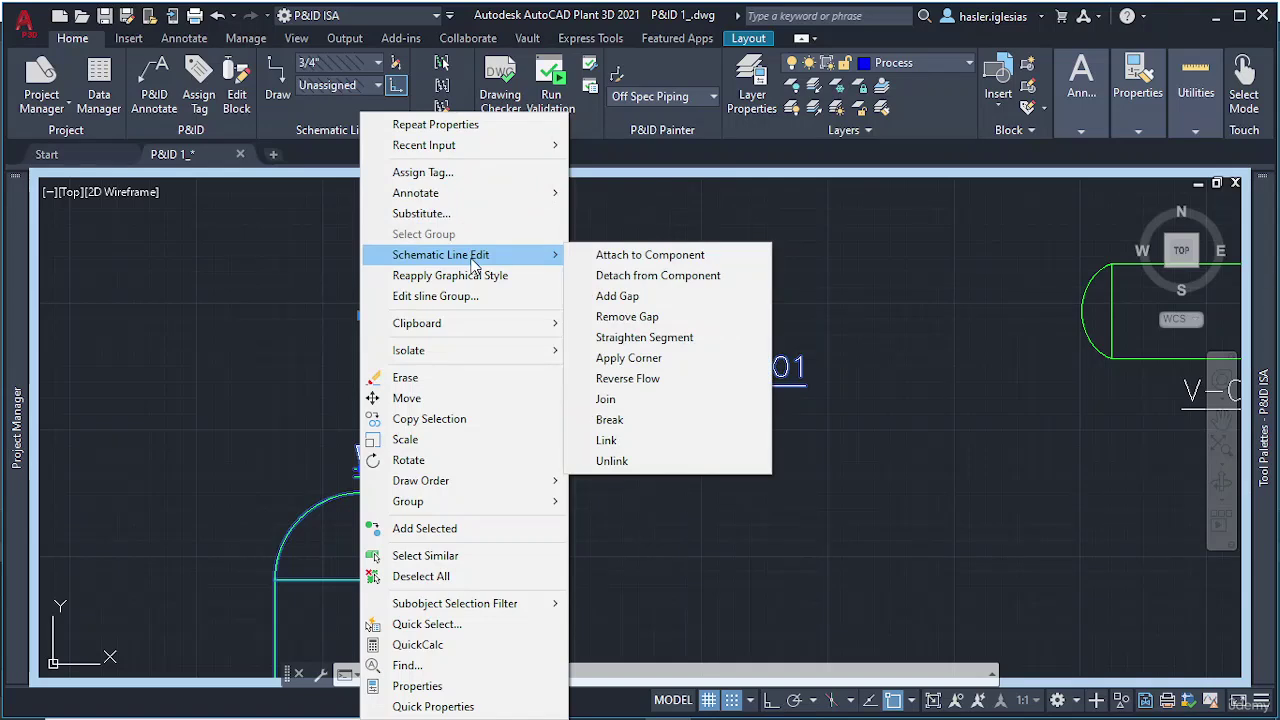
pyautogui.click(640, 380)
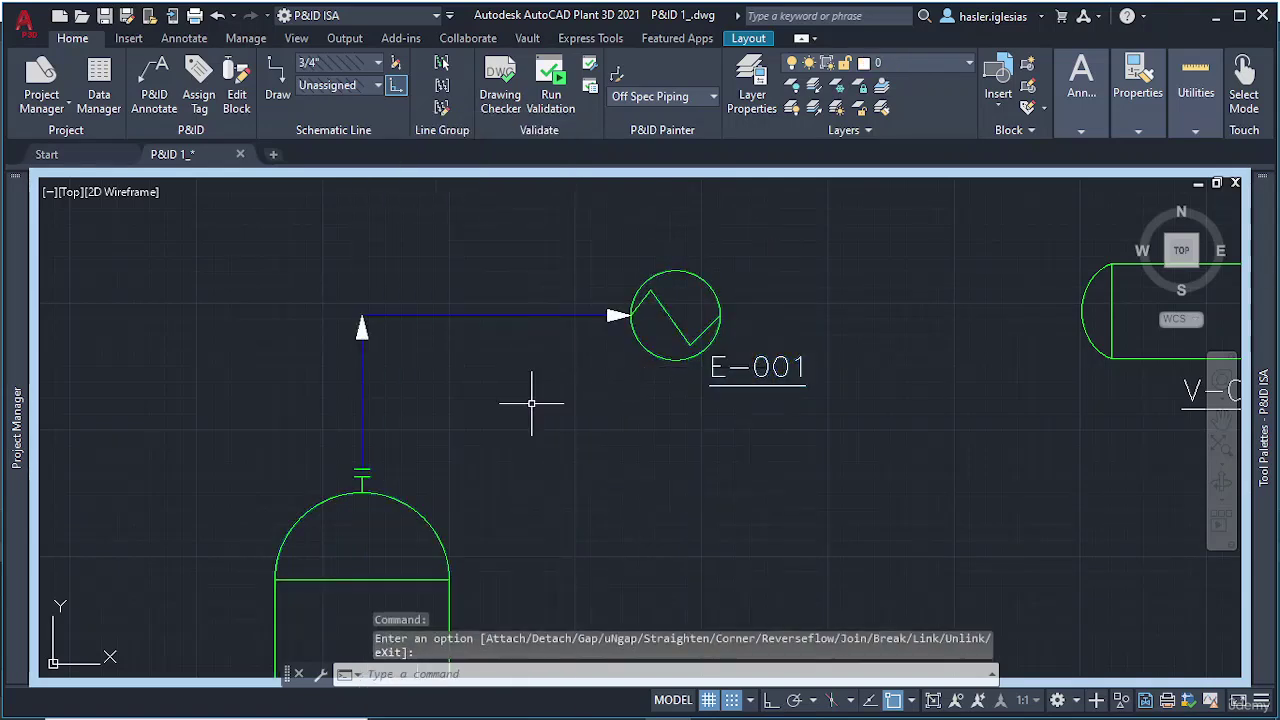
# Step: Examine the pipe line from T-001 and where its flow arrow meets exchanger E-001
pyautogui.scroll(-3, 560, 386)
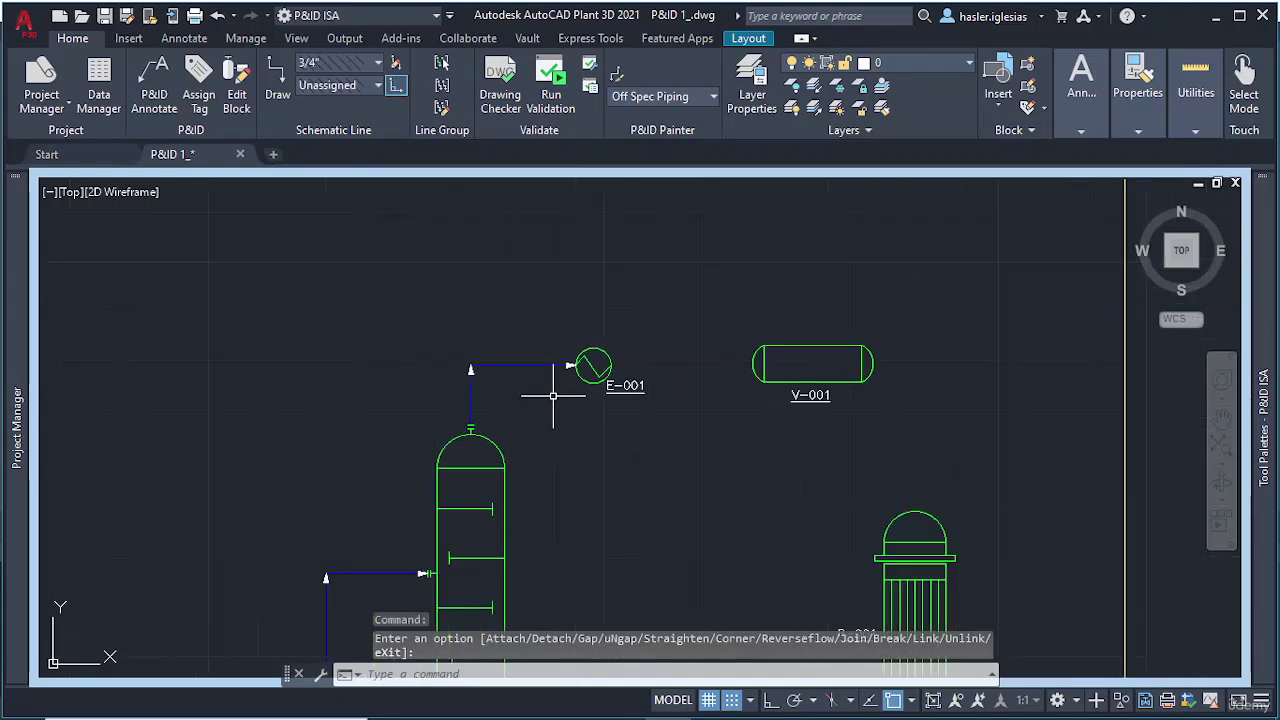
pyautogui.scroll(5, 491, 366)
pyautogui.scroll(4, 380, 307)
pyautogui.scroll(-3, 740, 290)
pyautogui.moveTo(797, 277); pyautogui.dragTo(414, 357, button='middle')
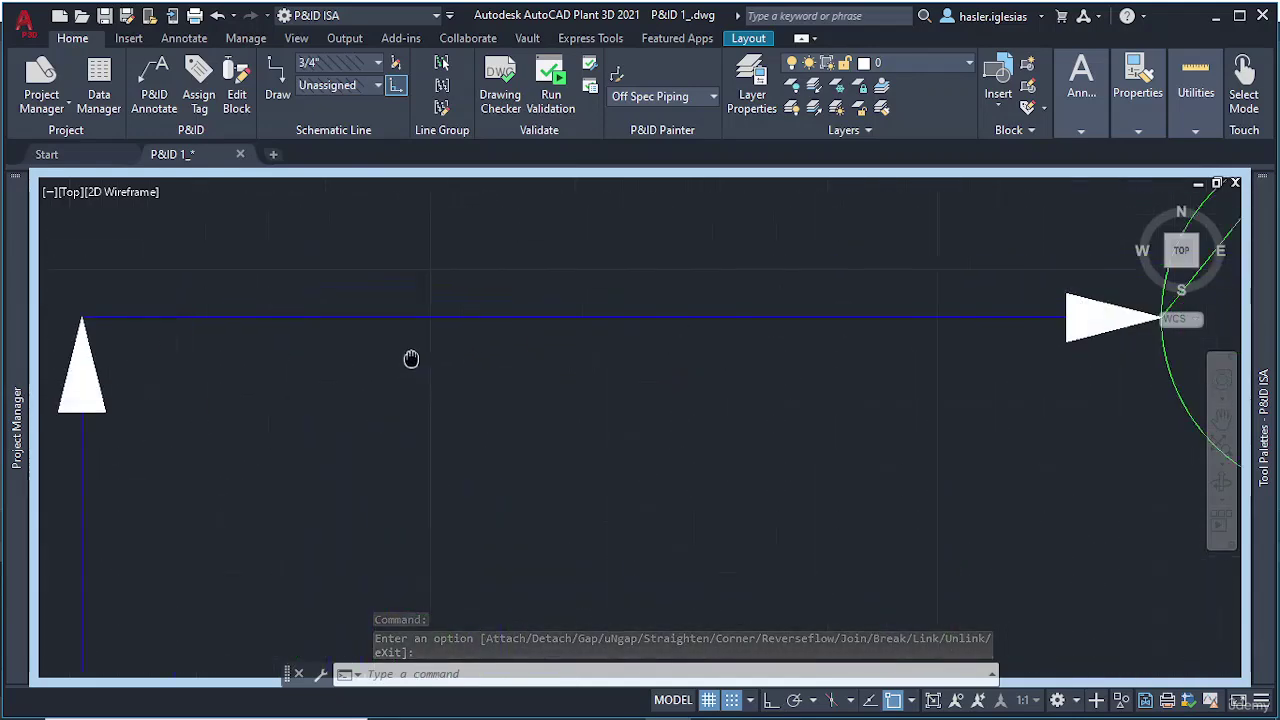
pyautogui.scroll(-2, 953, 389)
pyautogui.moveTo(953, 389); pyautogui.dragTo(820, 391, button='middle')
pyautogui.scroll(5, 815, 386)
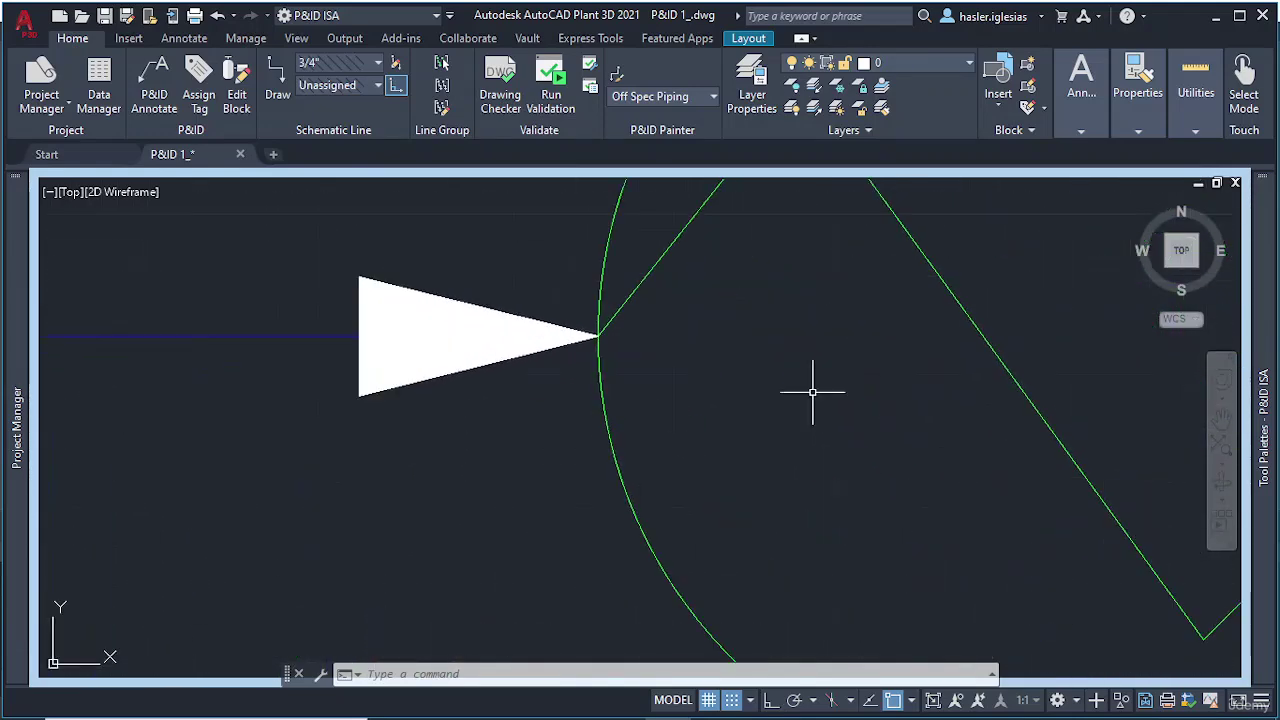
pyautogui.scroll(-1, 615, 336)
pyautogui.scroll(-3, 612, 335)
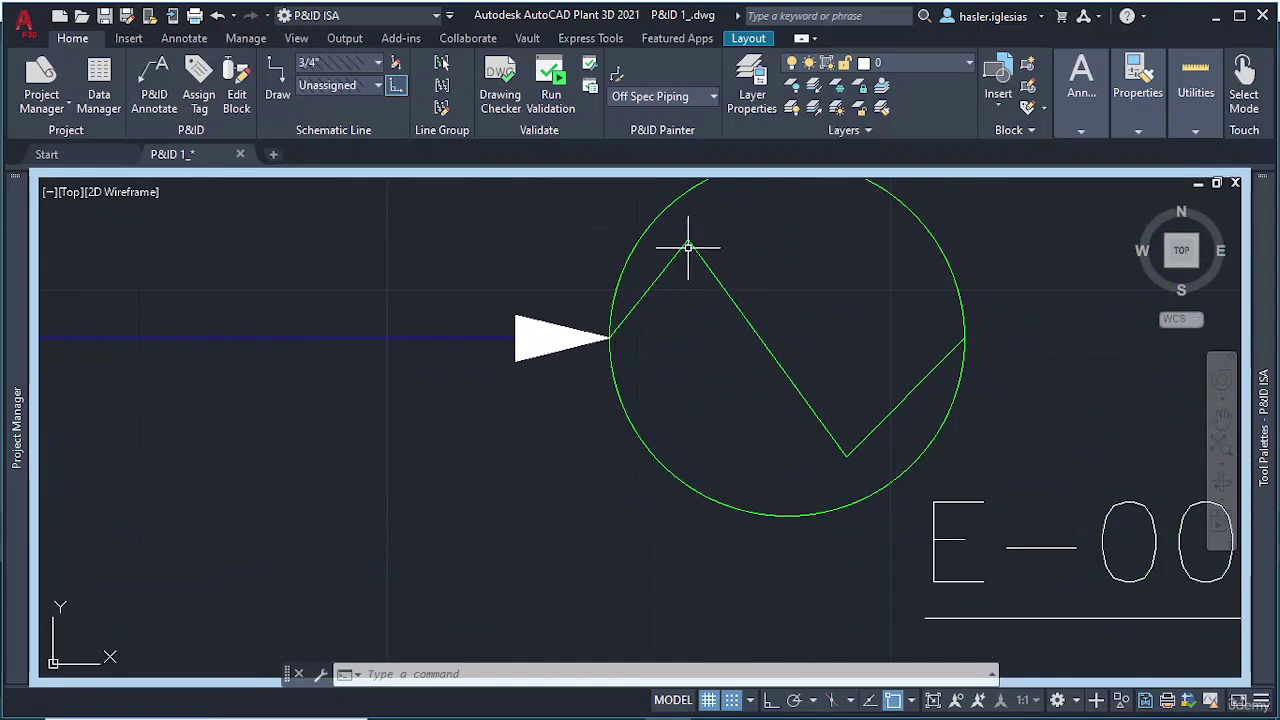
pyautogui.scroll(-6, 708, 396)
pyautogui.moveTo(822, 506); pyautogui.dragTo(686, 434, button='middle')
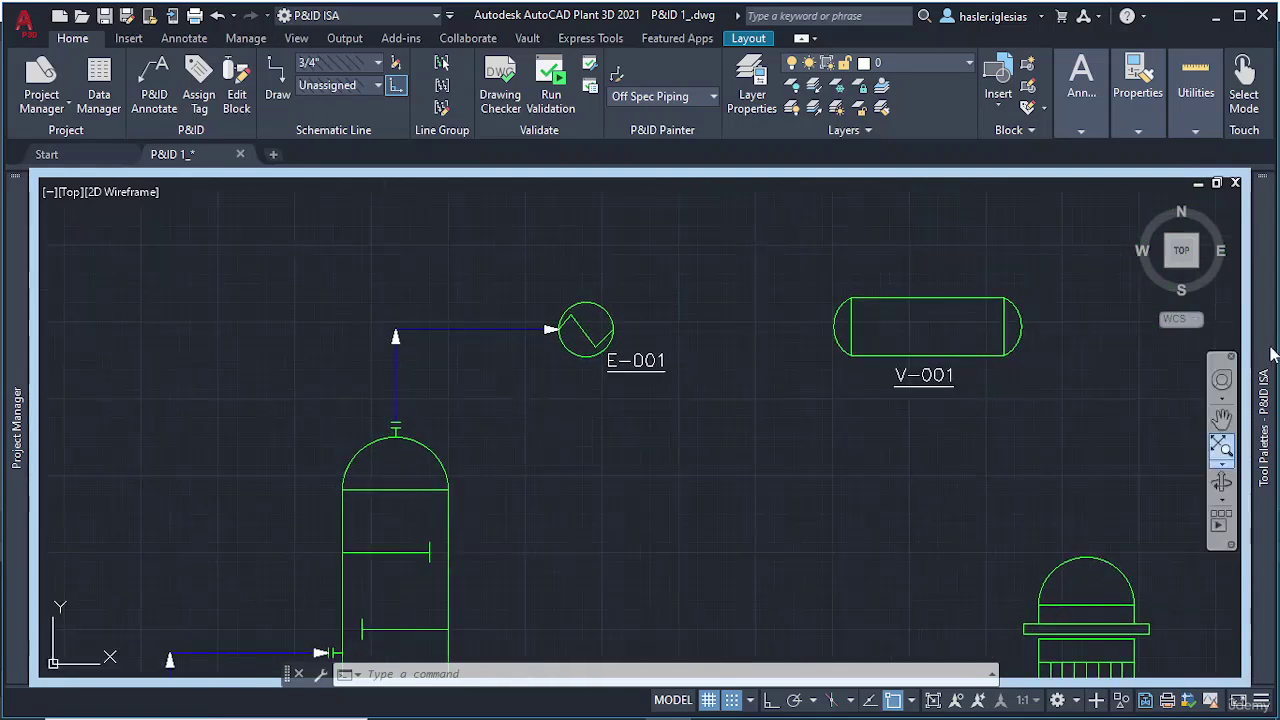
# Step: Try a primary pipe line from exchanger E-001's outlet straight across to the facing end of vessel V-001
pyautogui.moveTo(1272, 352)
pyautogui.click(1122, 310)
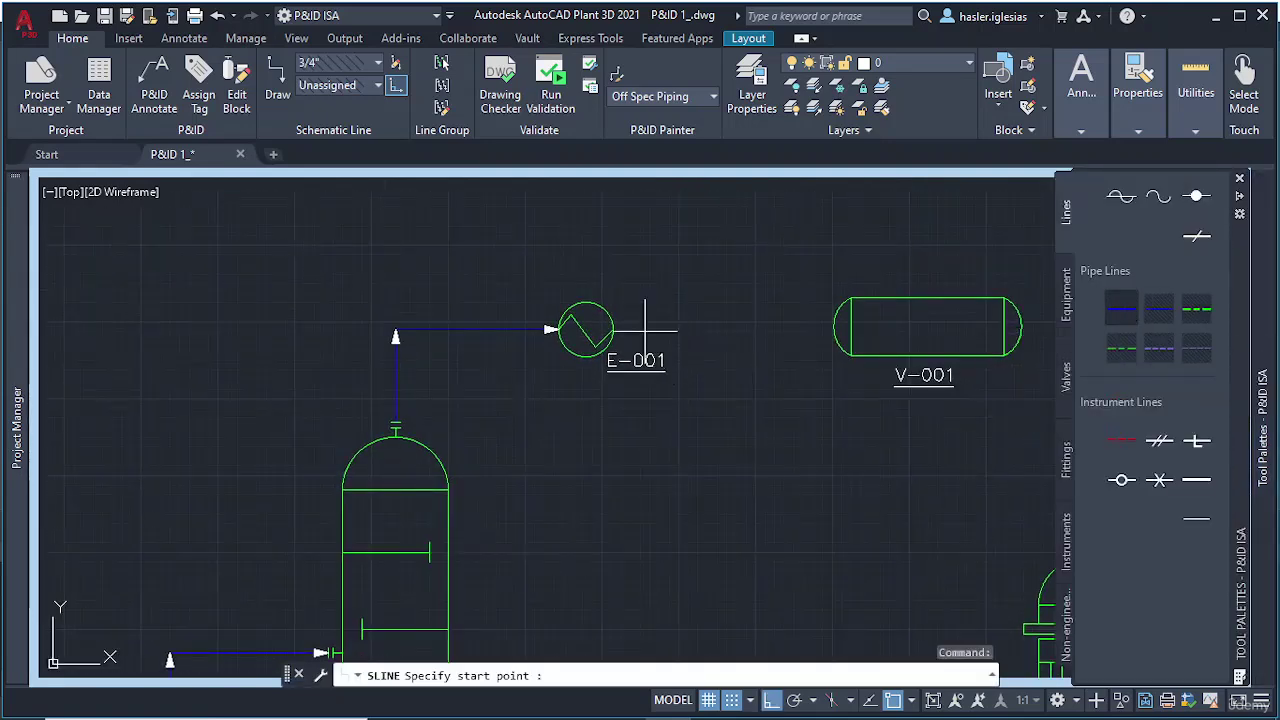
pyautogui.click(613, 328)
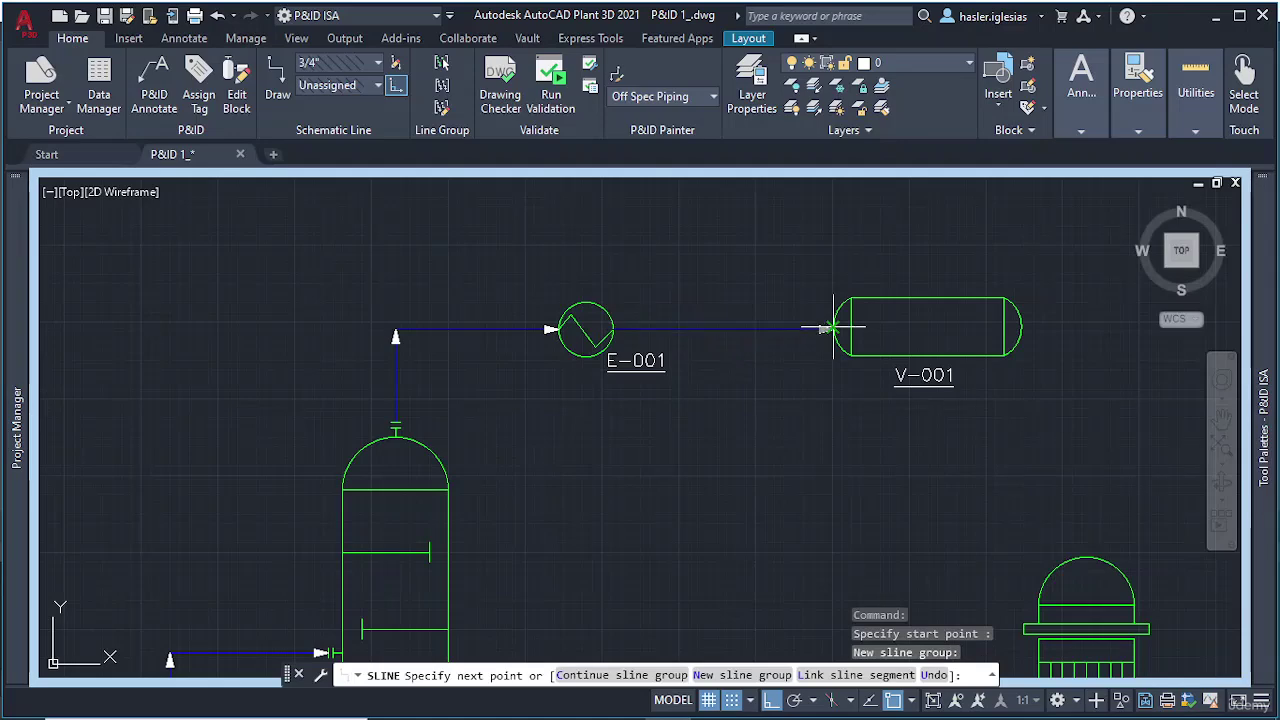
pyautogui.click(836, 326)
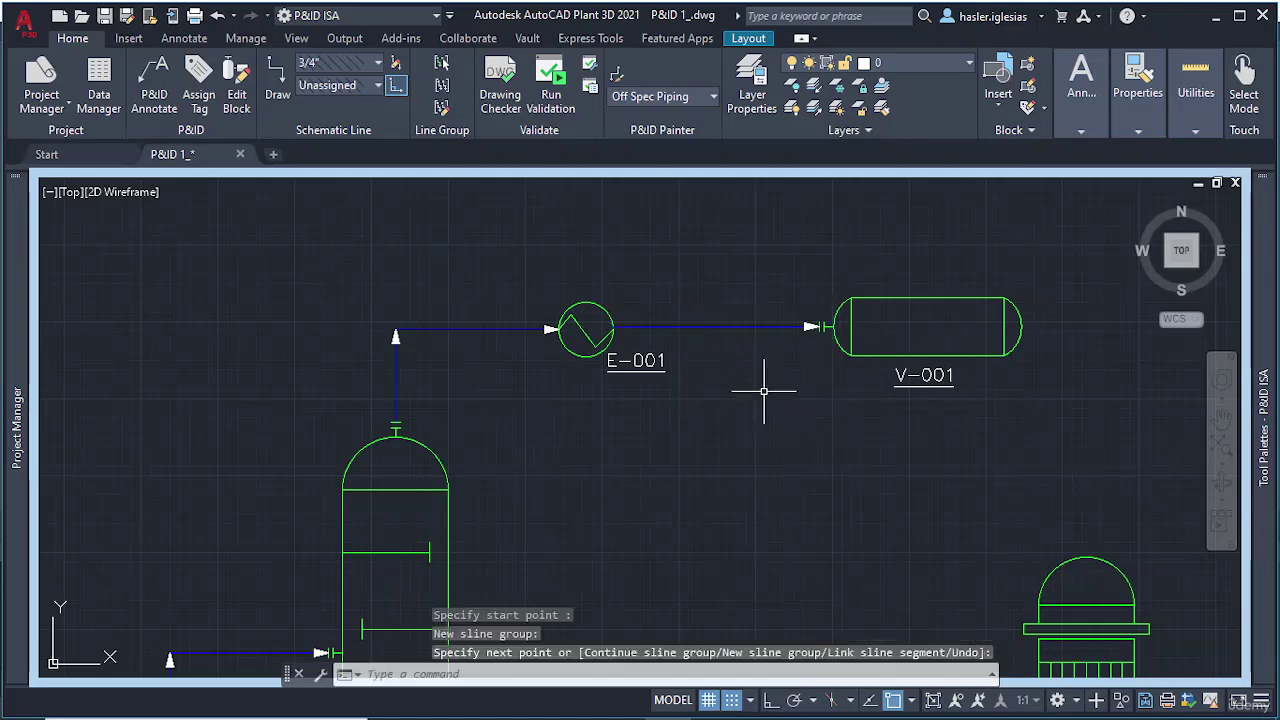
pyautogui.scroll(5, 655, 346)
pyautogui.moveTo(472, 262); pyautogui.dragTo(438, 420, button='middle')
pyautogui.scroll(-5, 585, 402)
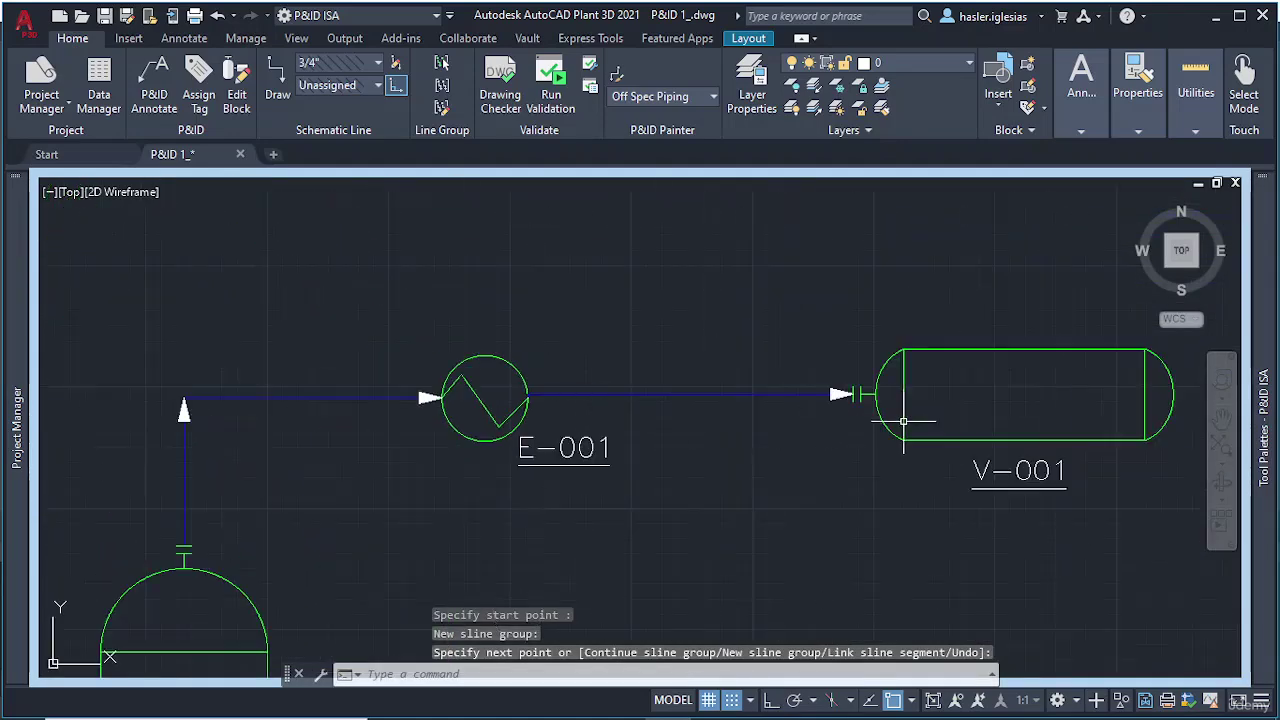
pyautogui.moveTo(903, 423); pyautogui.dragTo(563, 425, button='middle')
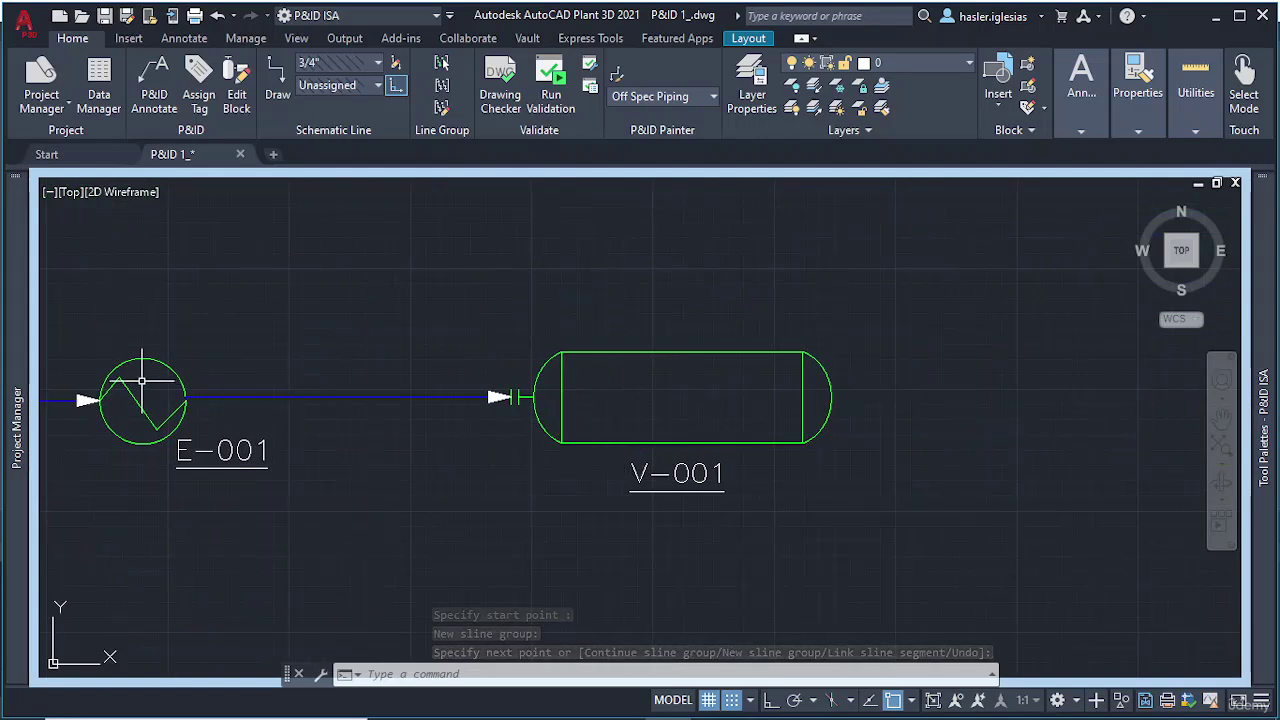
# Step: Try to move vessel V-001 slightly down with the Move command while the pipe line is attached
pyautogui.click(643, 442)
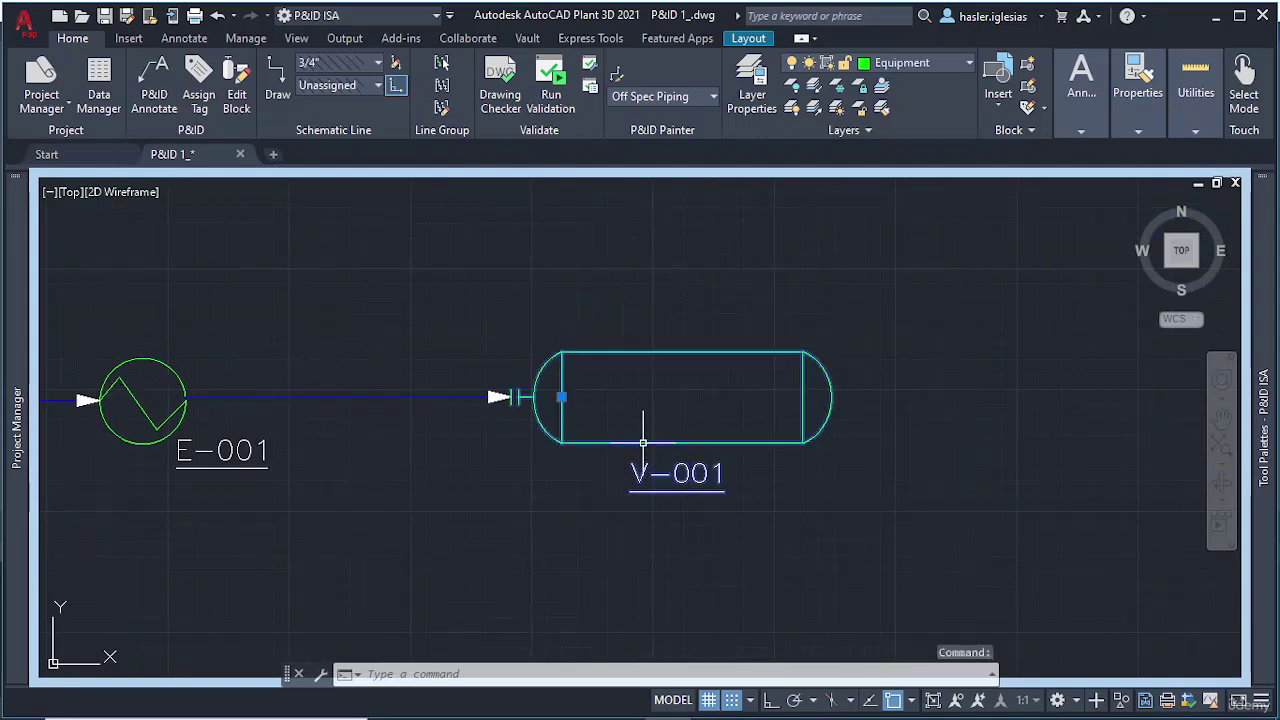
pyautogui.write('m')
pyautogui.press('Return')
pyautogui.click(645, 440)
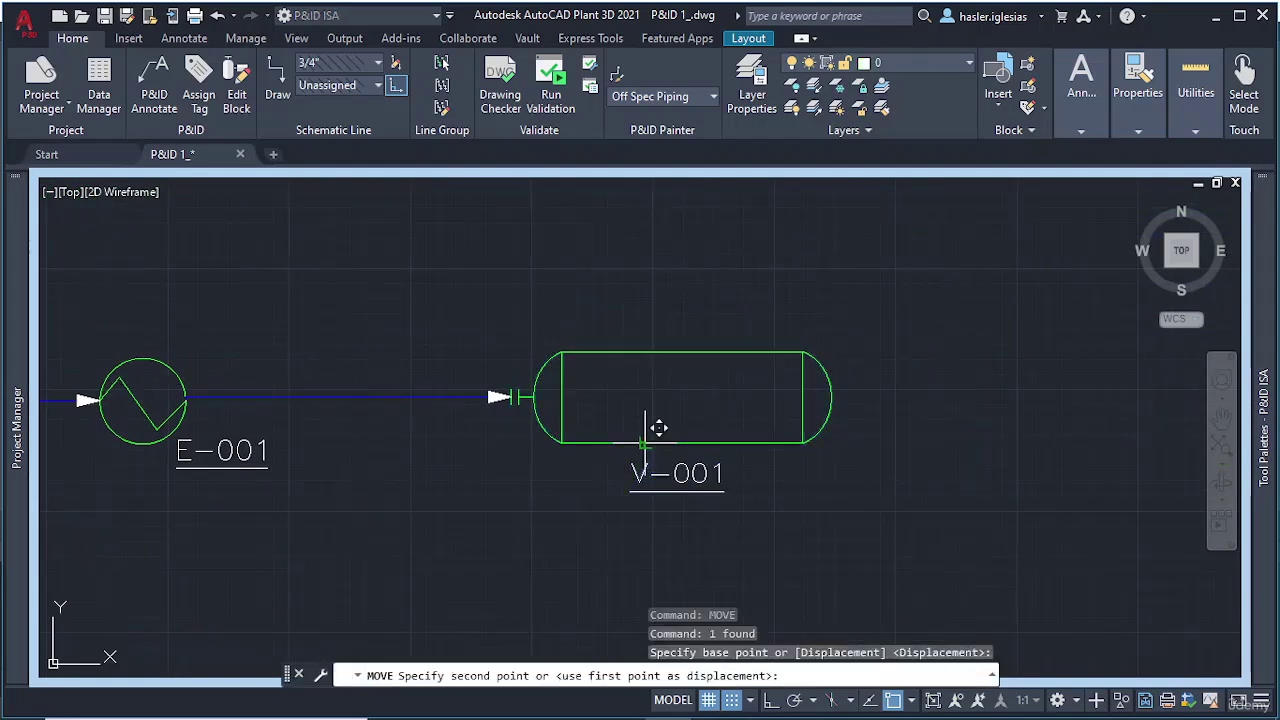
pyautogui.click(643, 451)
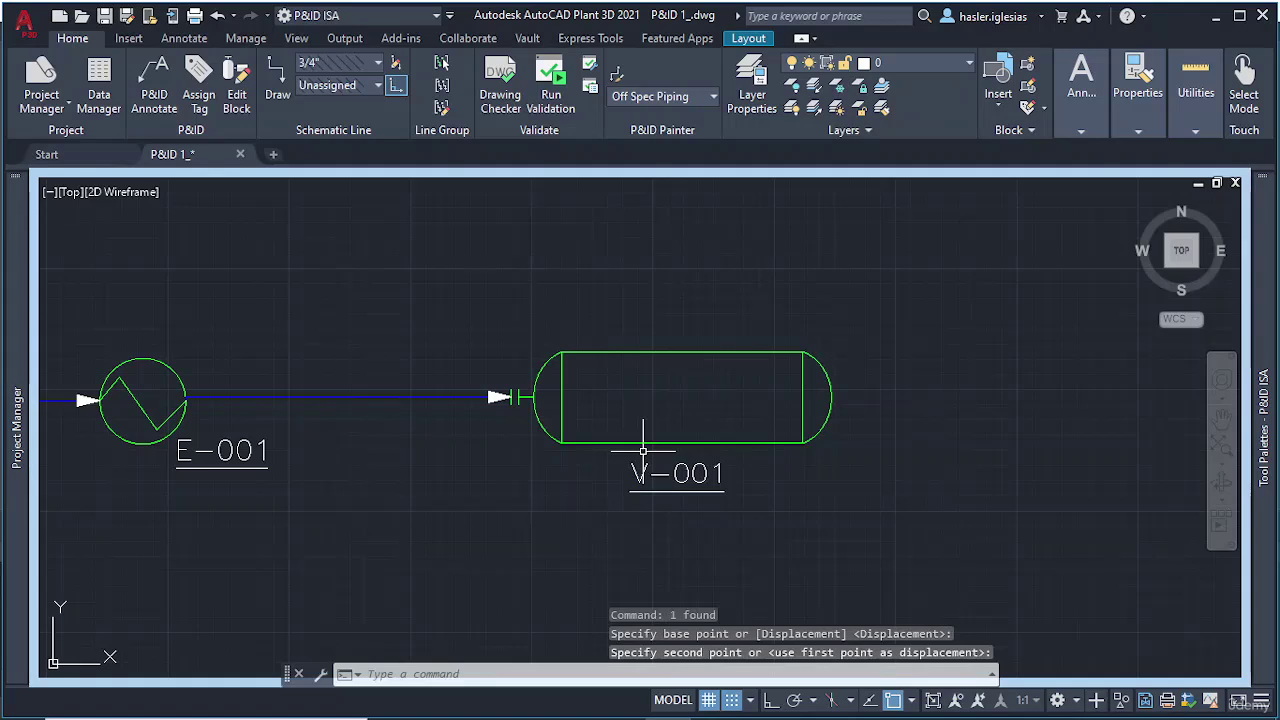
# Step: Delete the pipe line between E-001 and V-001
pyautogui.hotkey('ctrl', 'a')
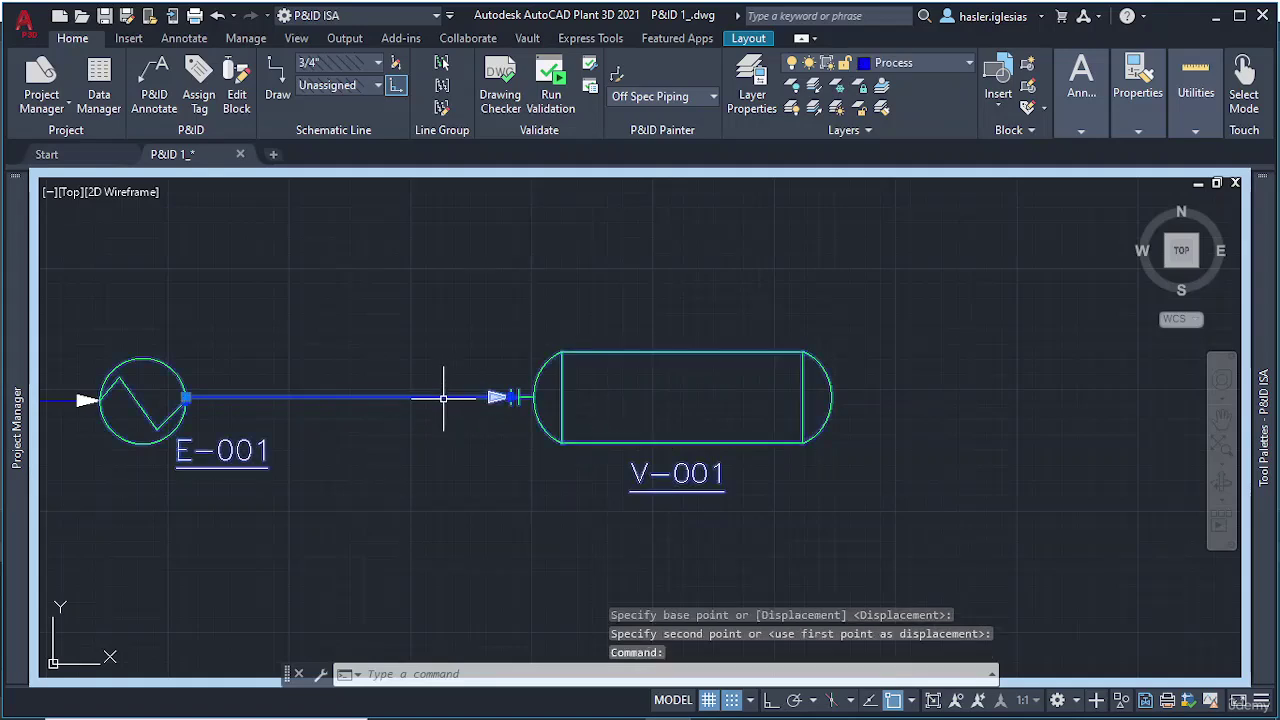
pyautogui.press('Delete')
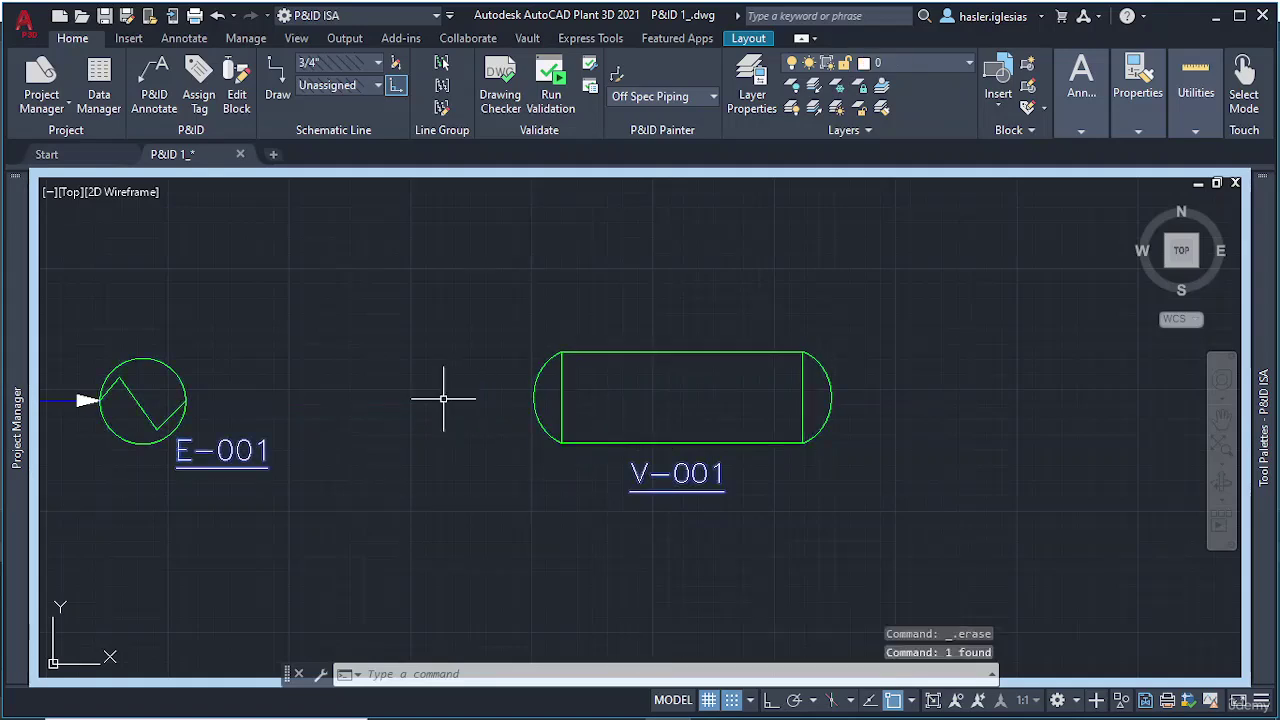
# Step: Move vessel V-001 and its tag slightly straight down by the vessel's grip
pyautogui.click(738, 432)
pyautogui.click(700, 440)
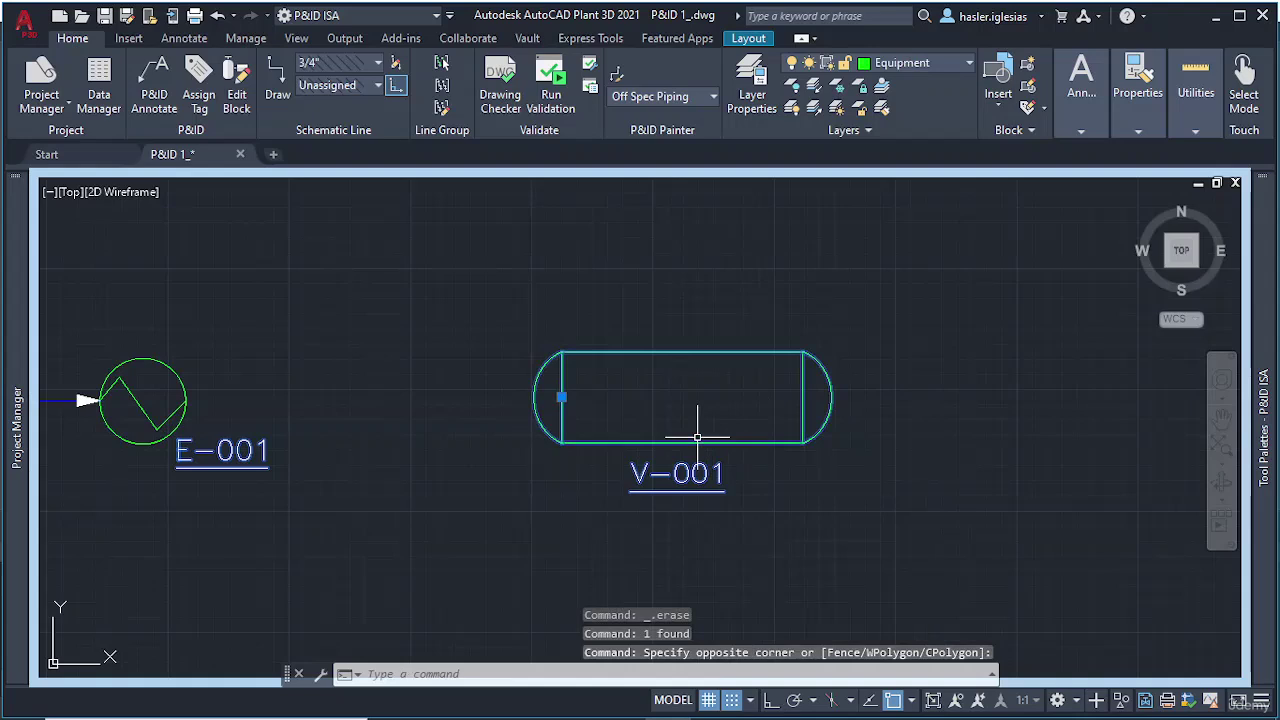
pyautogui.click(562, 397)
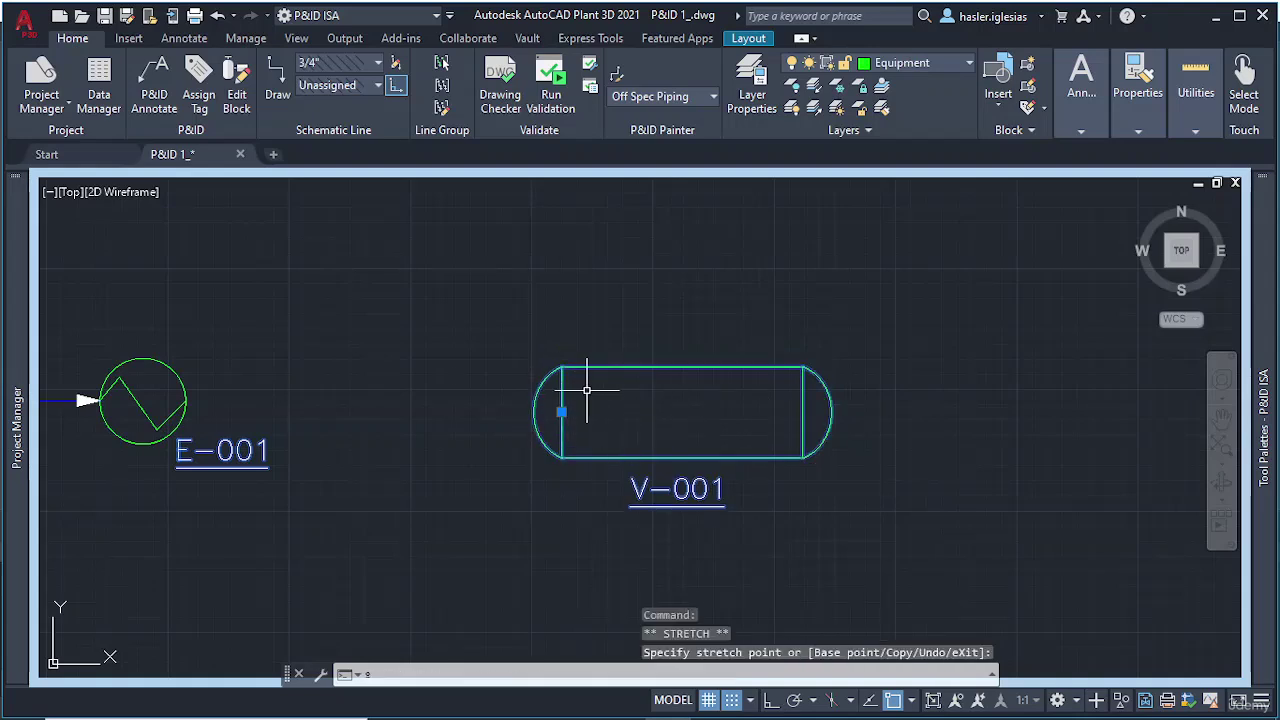
pyautogui.press('Escape')
pyautogui.scroll(4, 352, 389)
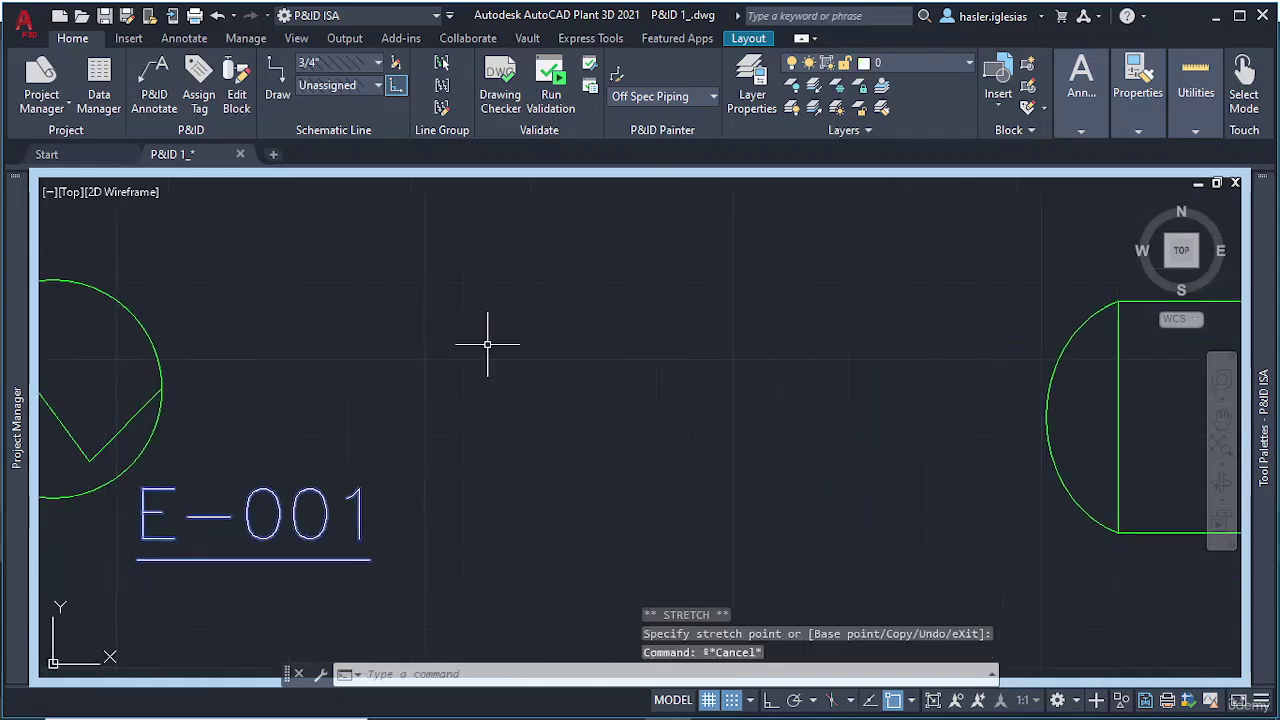
# Step: Draw a horizontal guide line from E-001's outlet to just short of vessel V-001, with Ortho turned on
pyautogui.write('l')
pyautogui.press('Return')
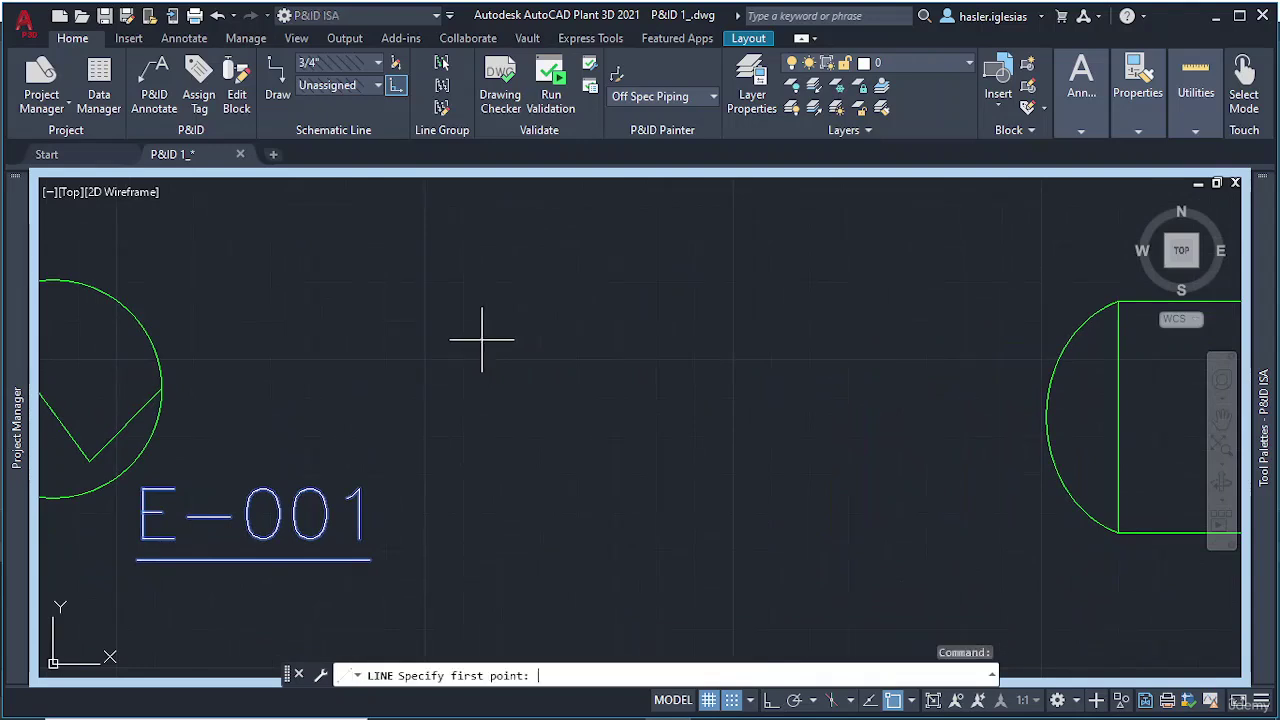
pyautogui.click(162, 389)
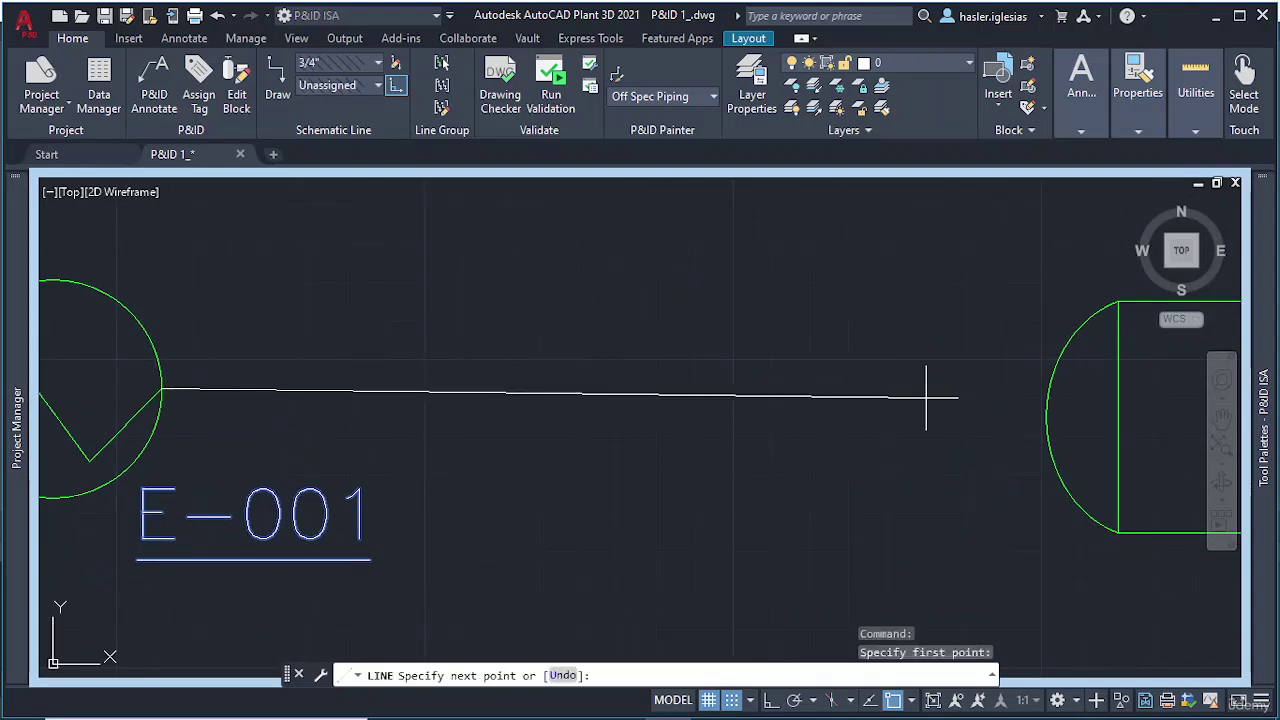
pyautogui.click(770, 700)
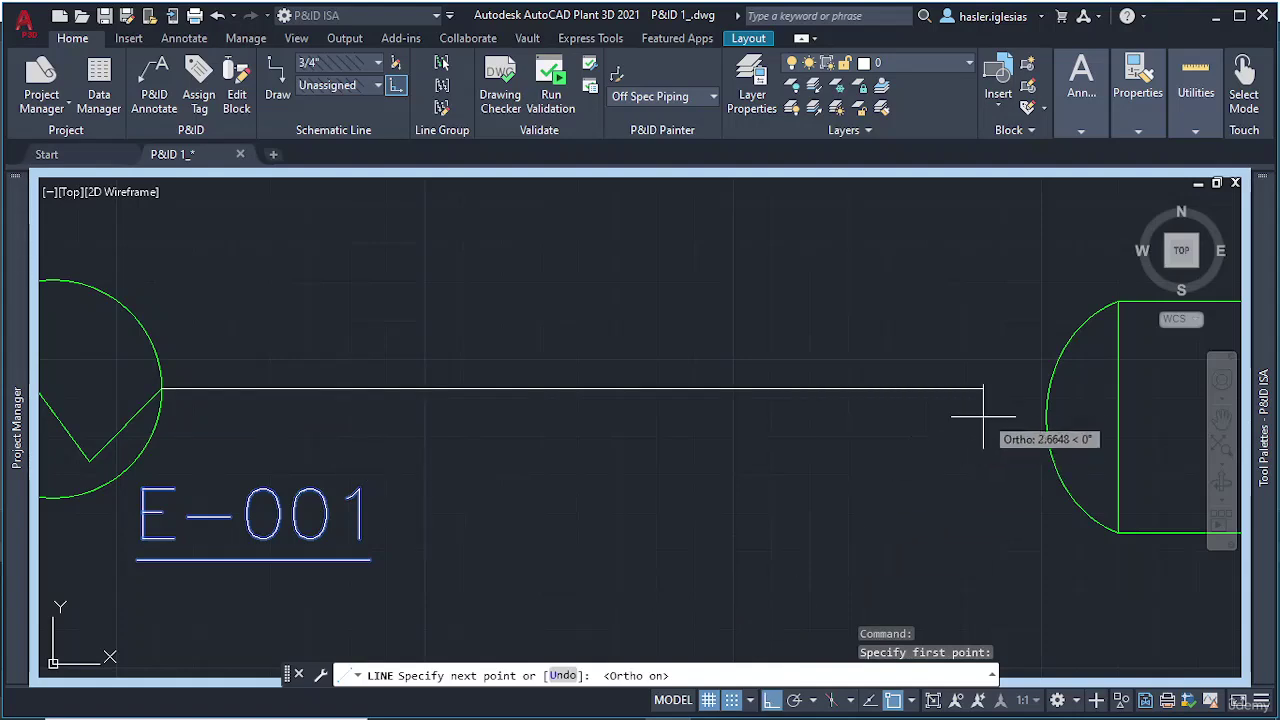
pyautogui.click(1023, 404)
pyautogui.press('Escape')
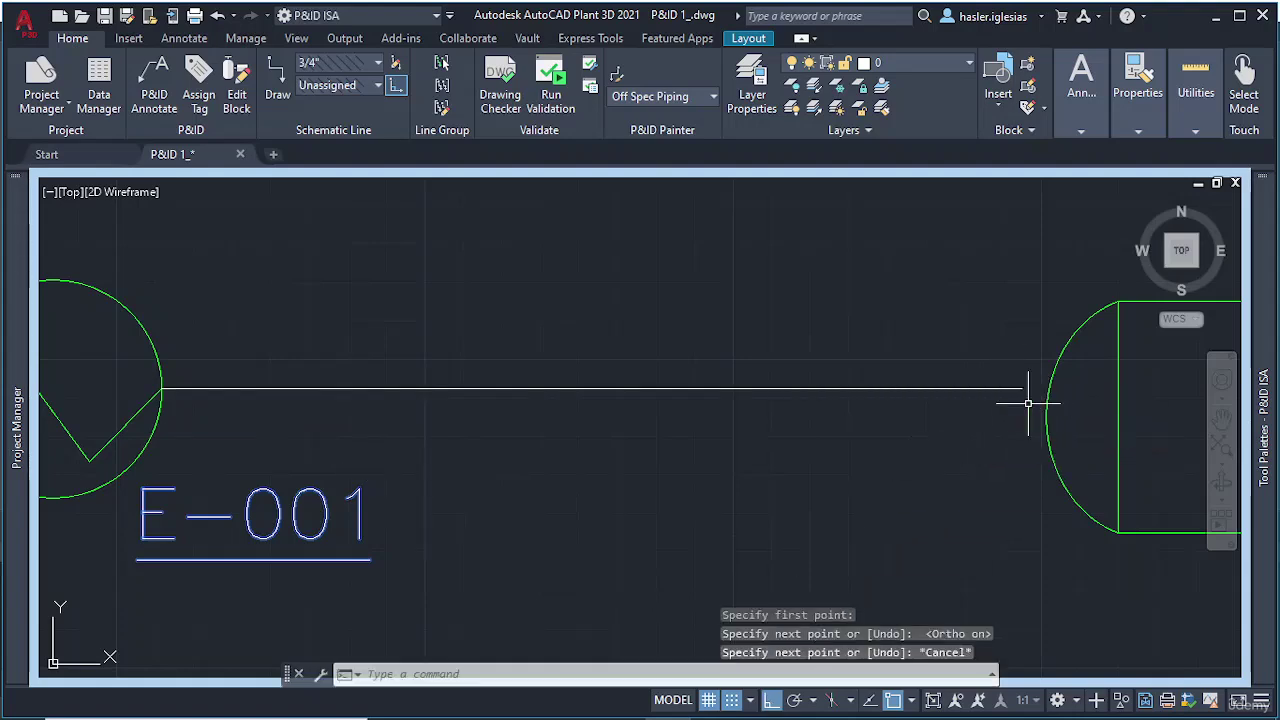
# Step: Move vessel V-001 and its tag straight up by the vessel's grip until its centre aligns with the guide line
pyautogui.moveTo(1028, 401); pyautogui.dragTo(636, 401, button='middle')
pyautogui.scroll(-2, 731, 400)
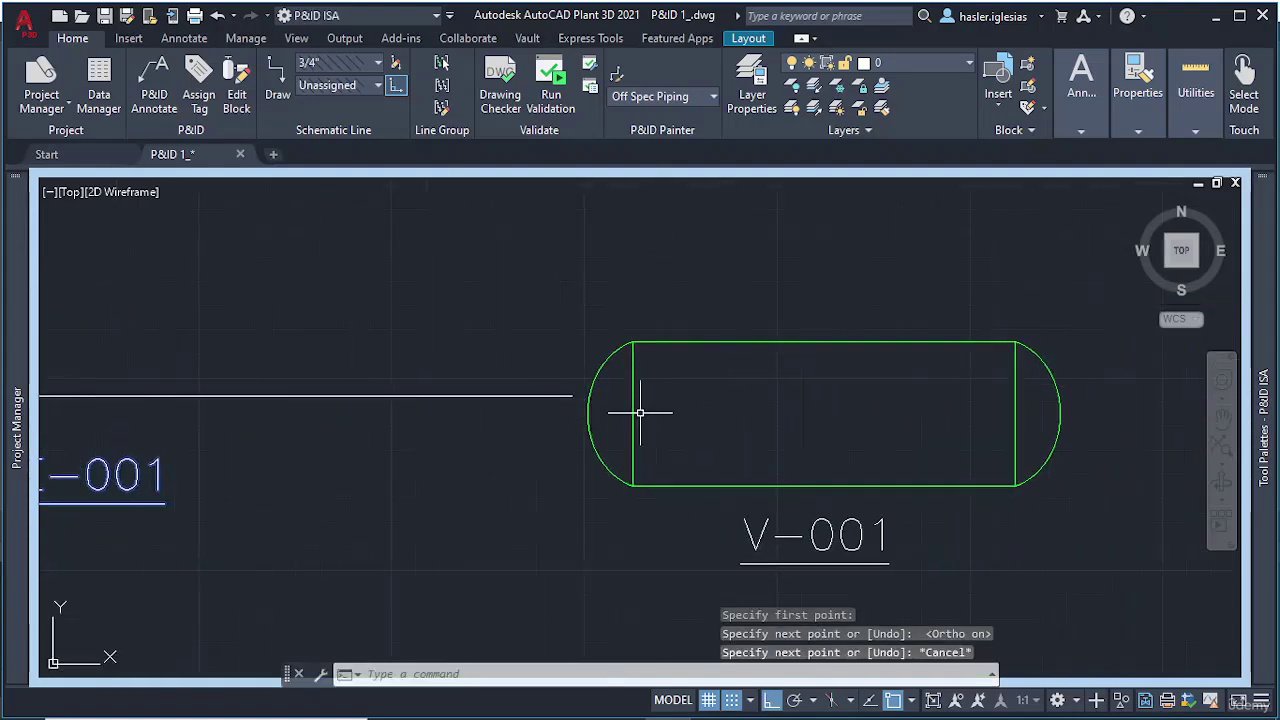
pyautogui.click(634, 409)
pyautogui.click(632, 413)
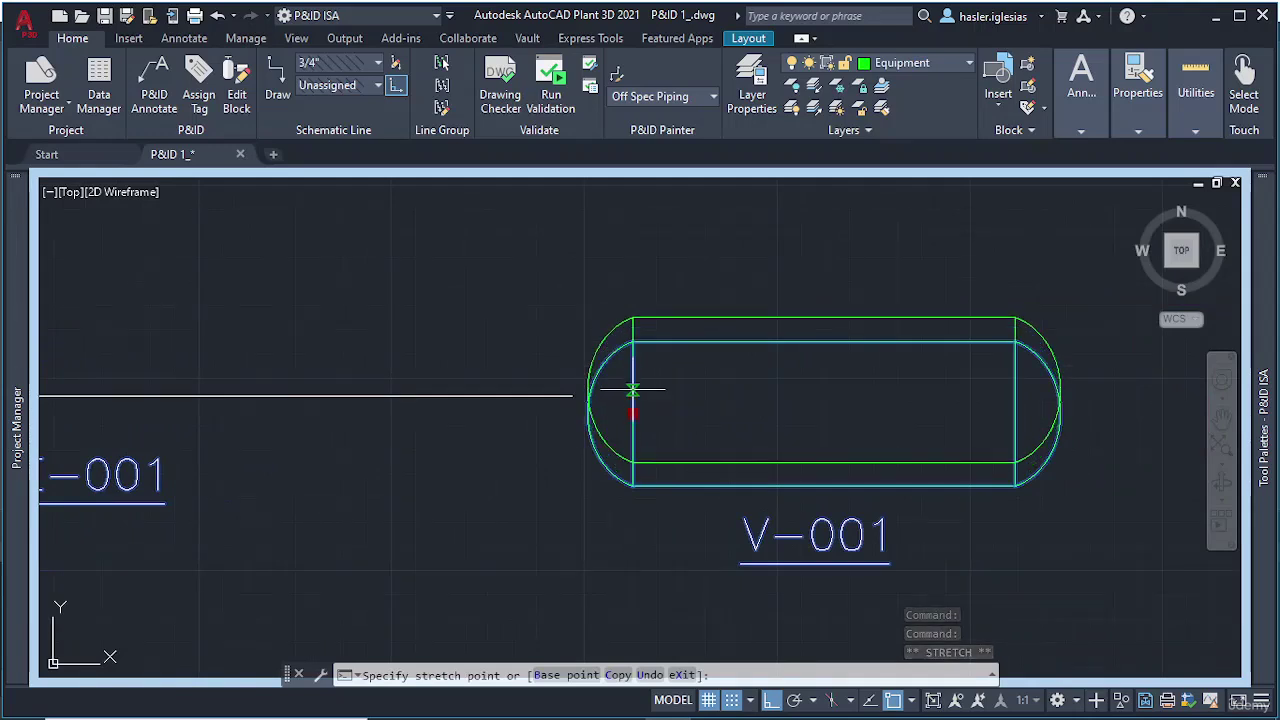
pyautogui.click(632, 398)
pyautogui.press('Escape')
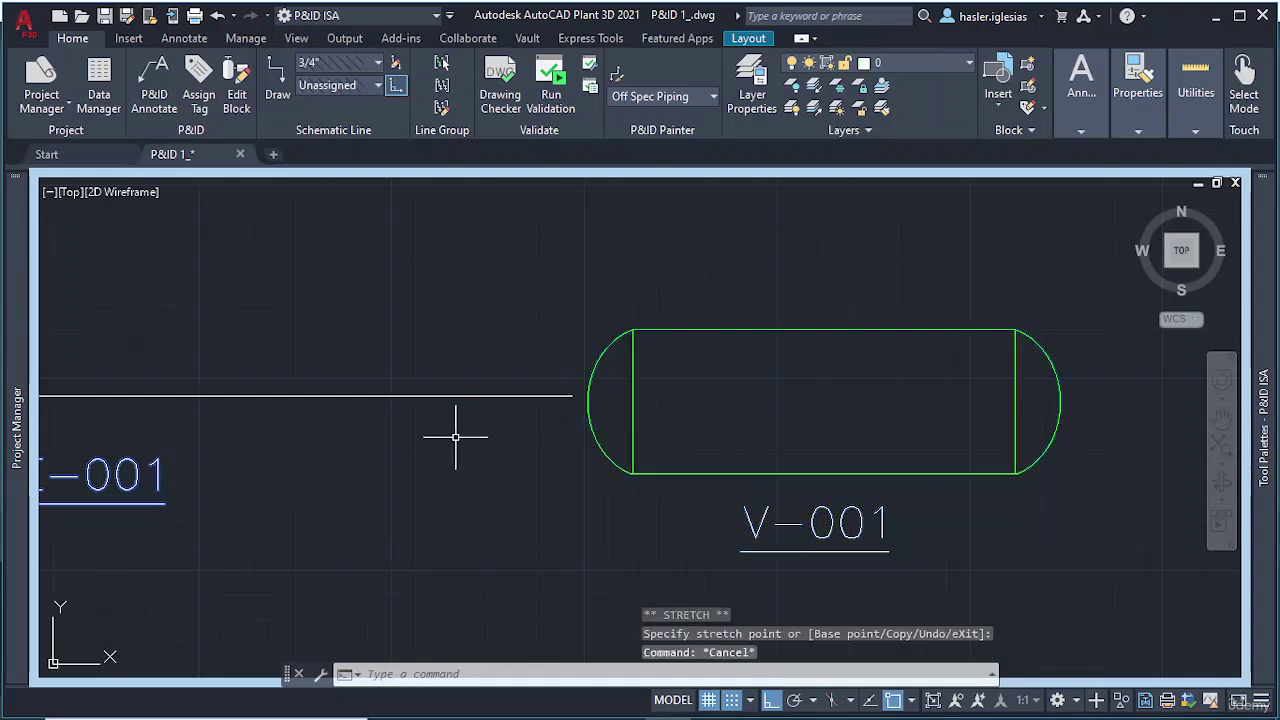
# Step: Delete the guide line between E-001 and V-001
pyautogui.scroll(-3, 445, 402)
pyautogui.click(437, 399)
pyautogui.press('Delete')
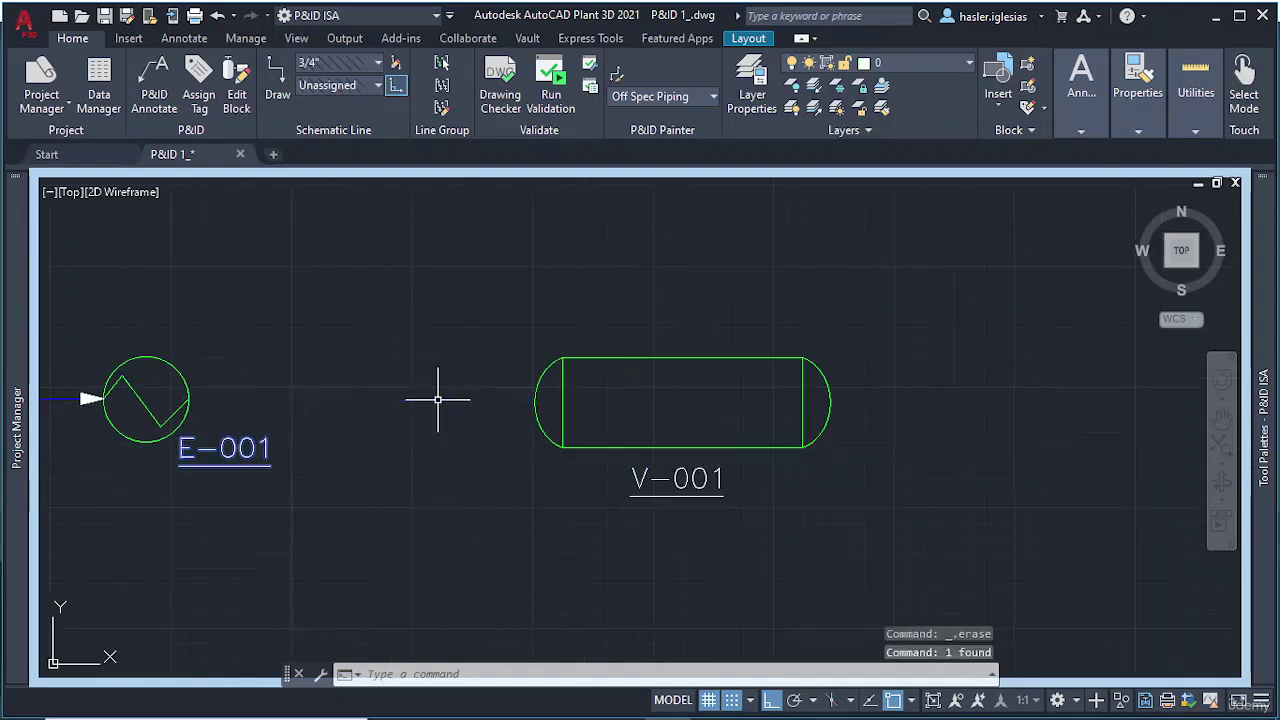
# Step: Draw a primary pipe line from exchanger E-001's outlet straight across to the facing end of vessel V-001
pyautogui.moveTo(1265, 230)
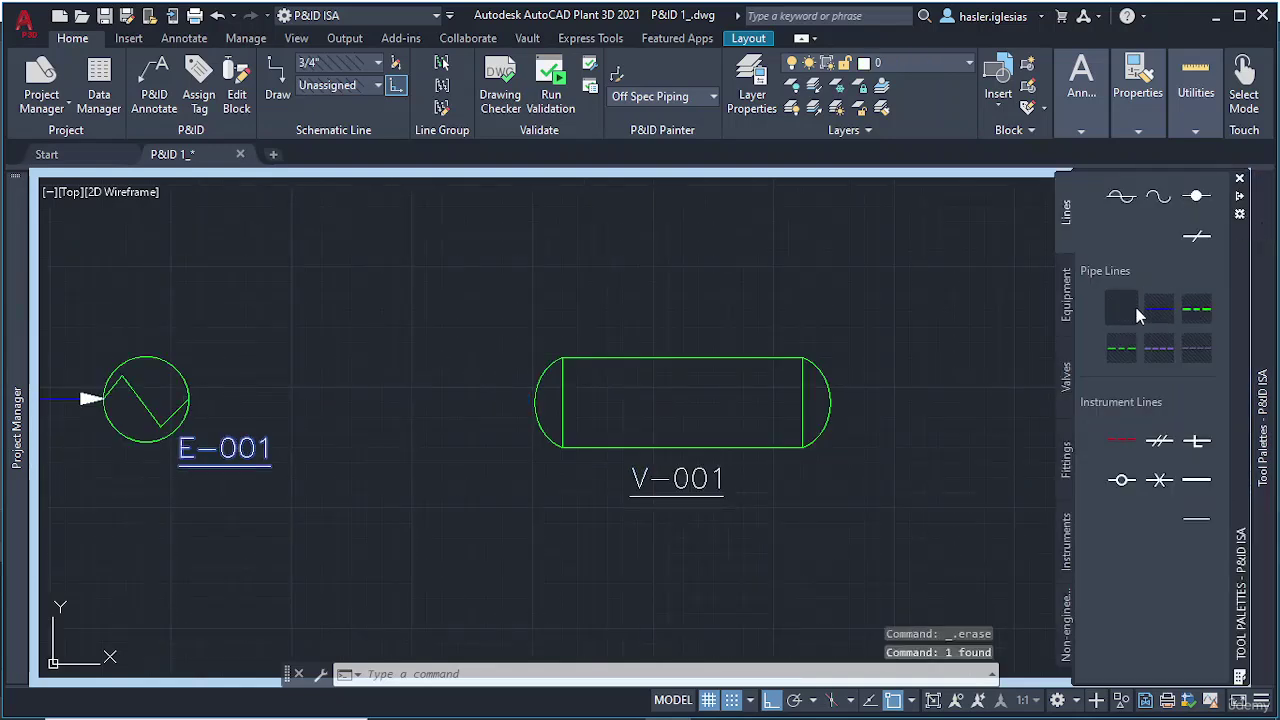
pyautogui.click(1130, 305)
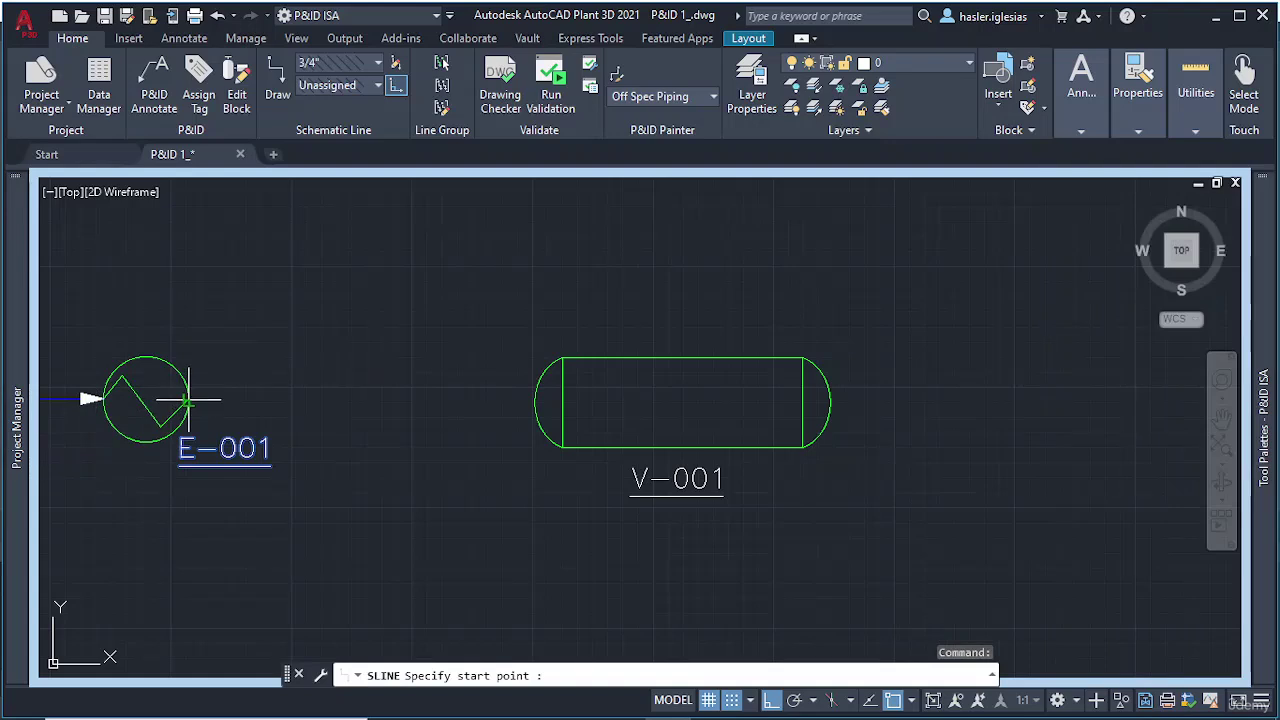
pyautogui.scroll(3, 188, 400)
pyautogui.scroll(-4, 205, 400)
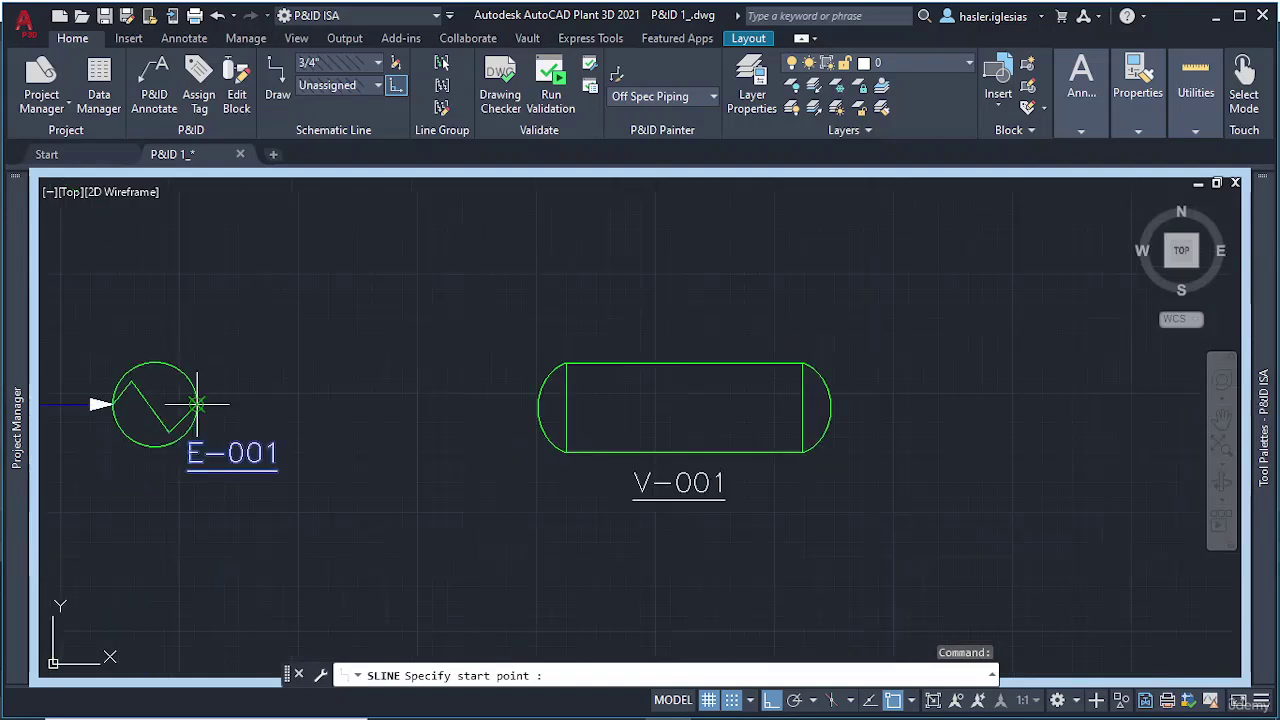
pyautogui.click(197, 403)
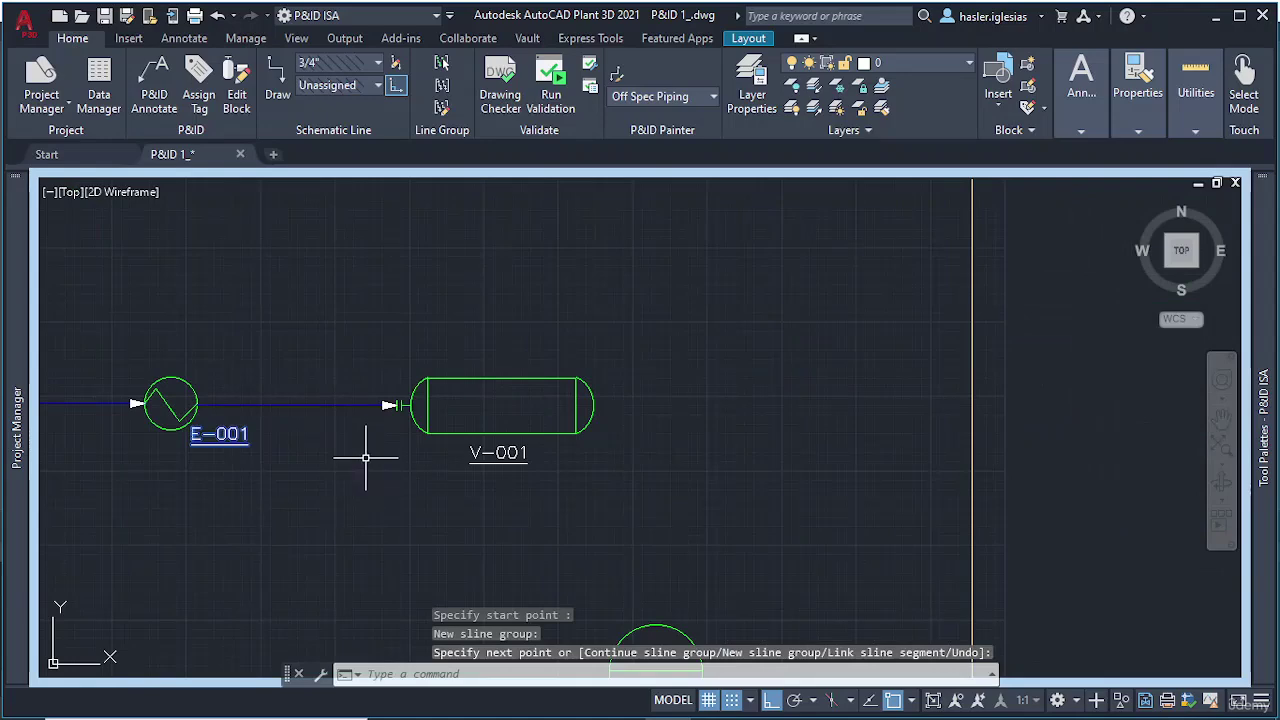
# Step: Draw a primary pipe line from the side of column T-001 across and down to the domed top of tank TK-003
pyautogui.scroll(-4, 368, 415)
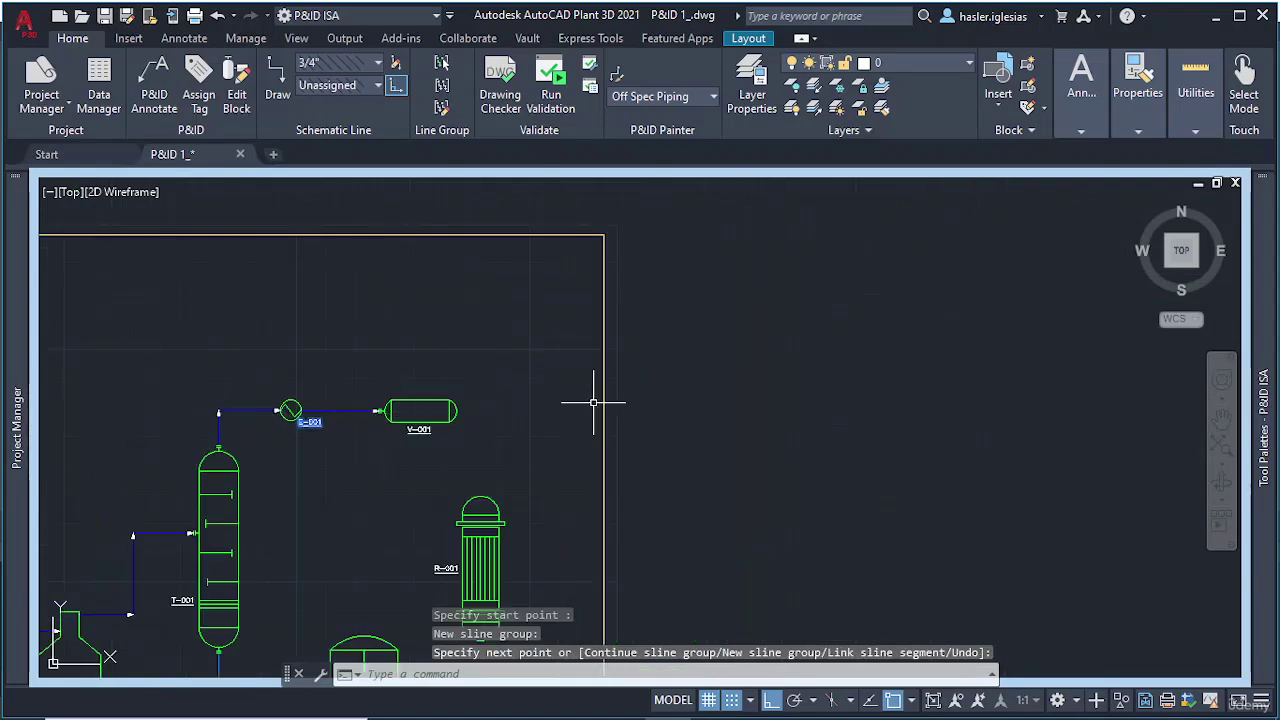
pyautogui.scroll(-3, 503, 461)
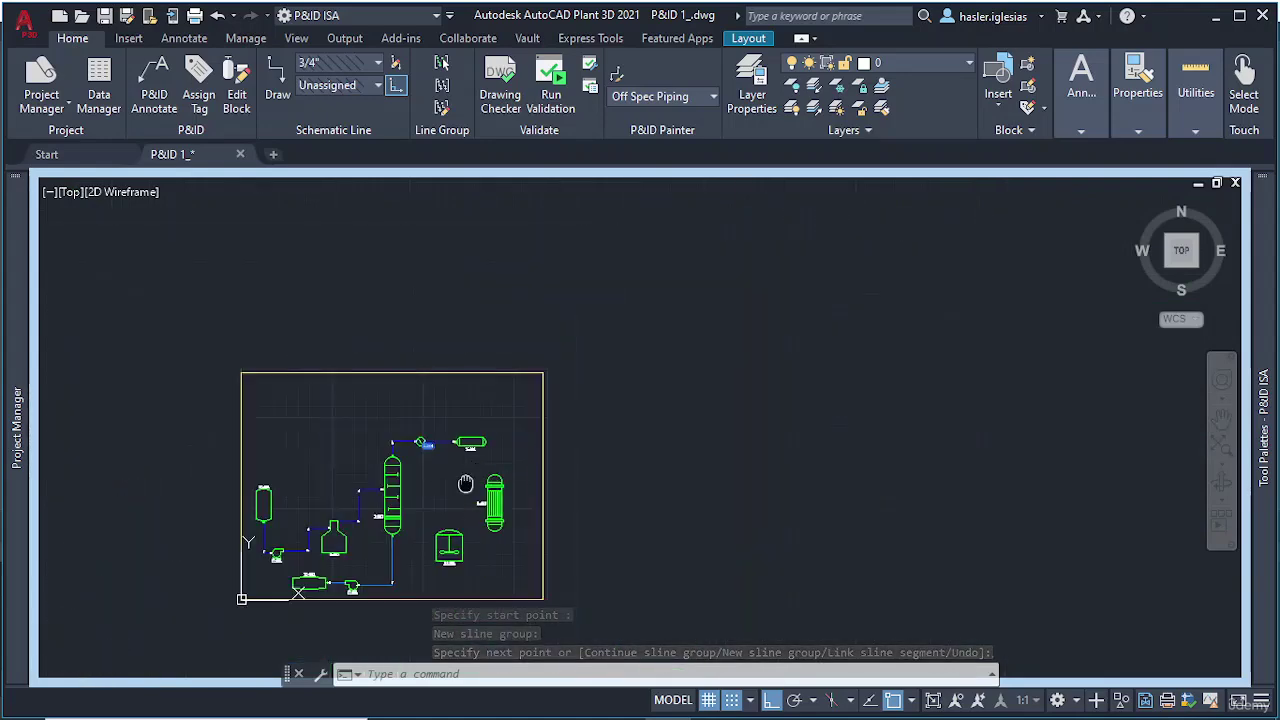
pyautogui.moveTo(465, 484); pyautogui.dragTo(441, 378, button='middle')
pyautogui.scroll(4, 414, 407)
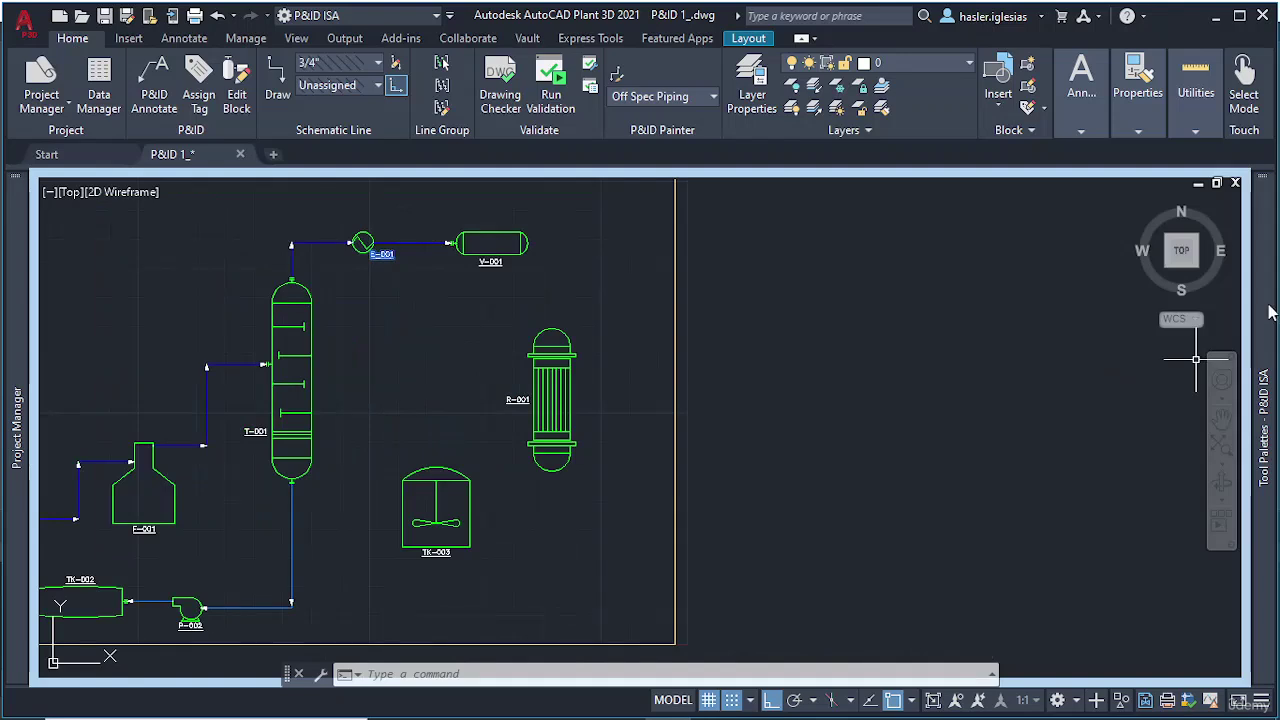
pyautogui.moveTo(1273, 312)
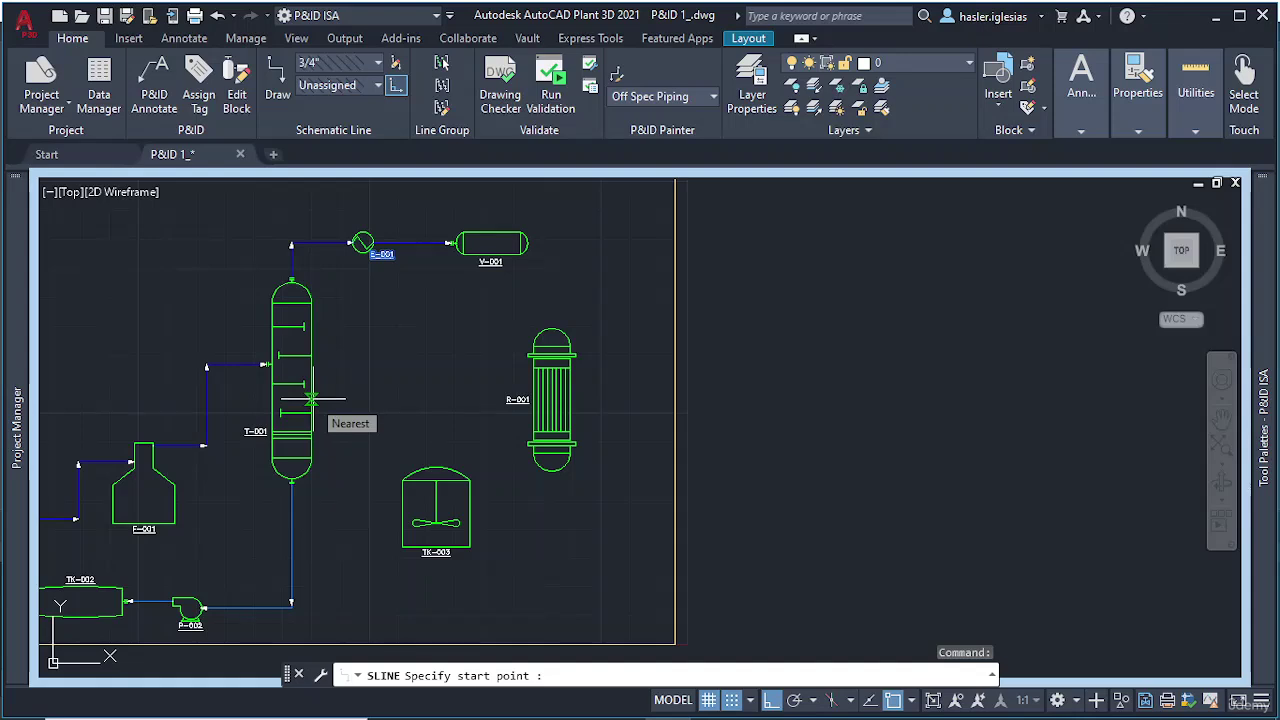
pyautogui.click(312, 399)
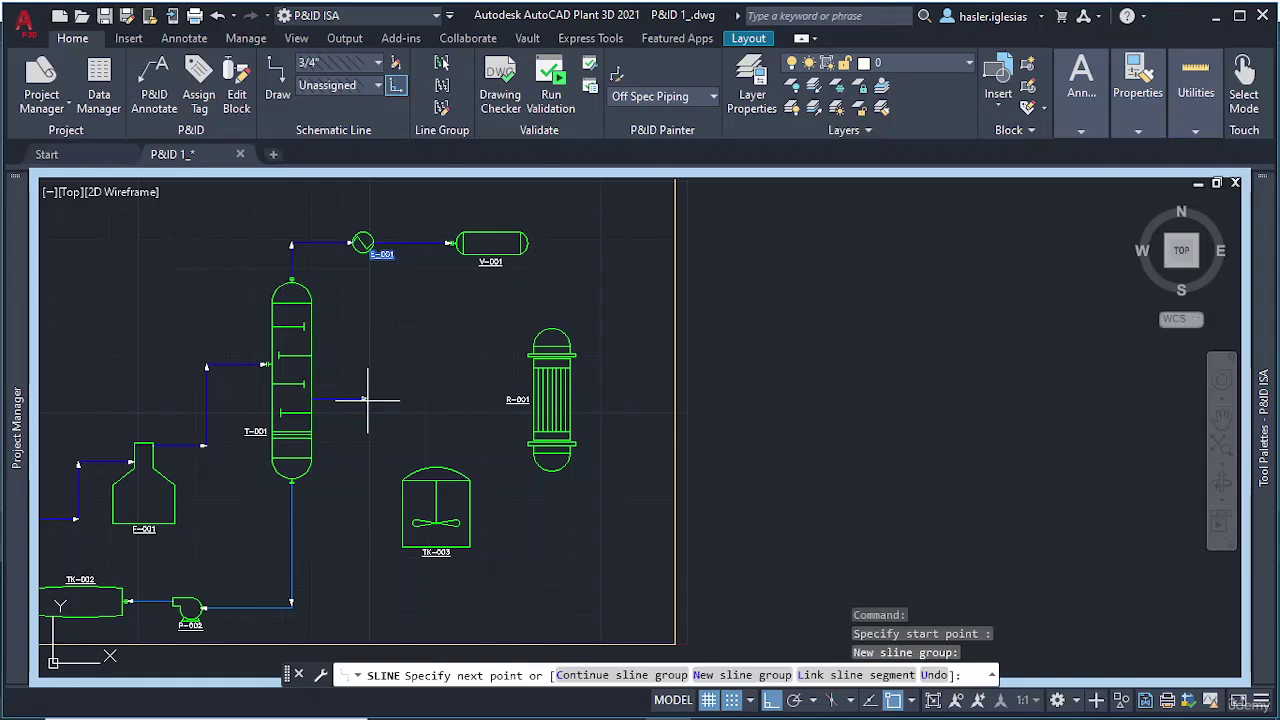
pyautogui.click(366, 399)
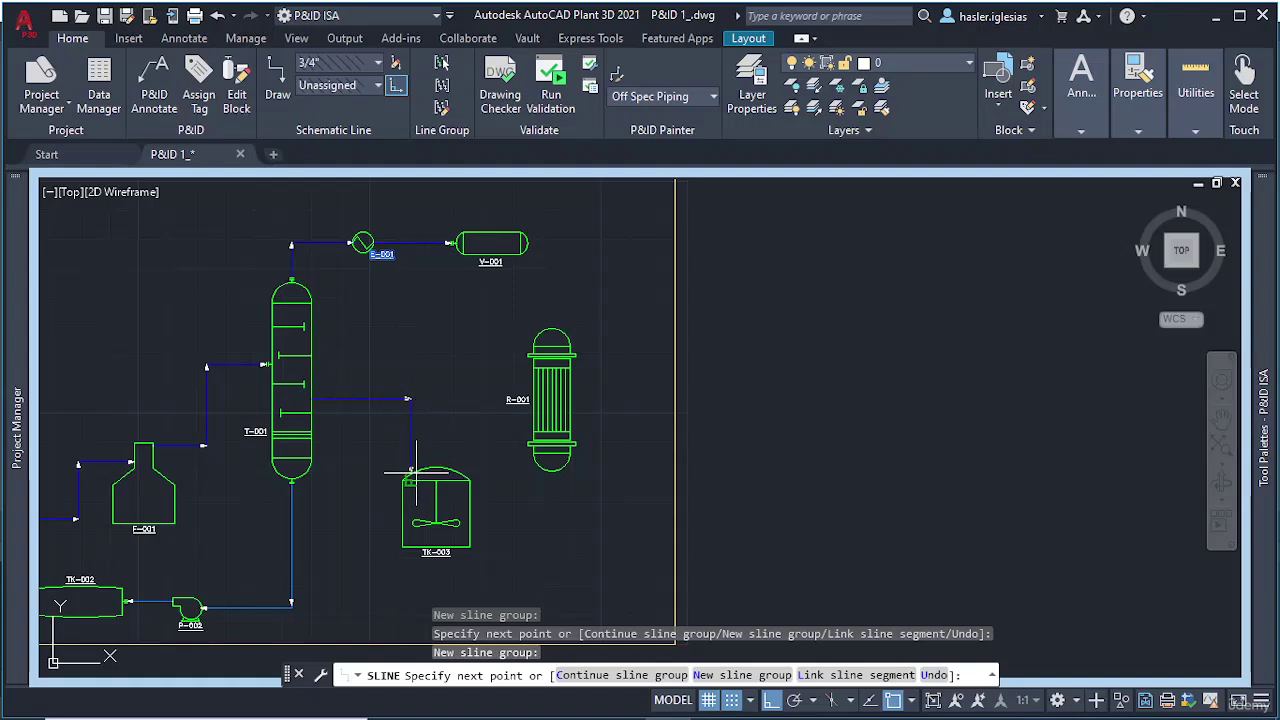
pyautogui.scroll(8, 420, 467)
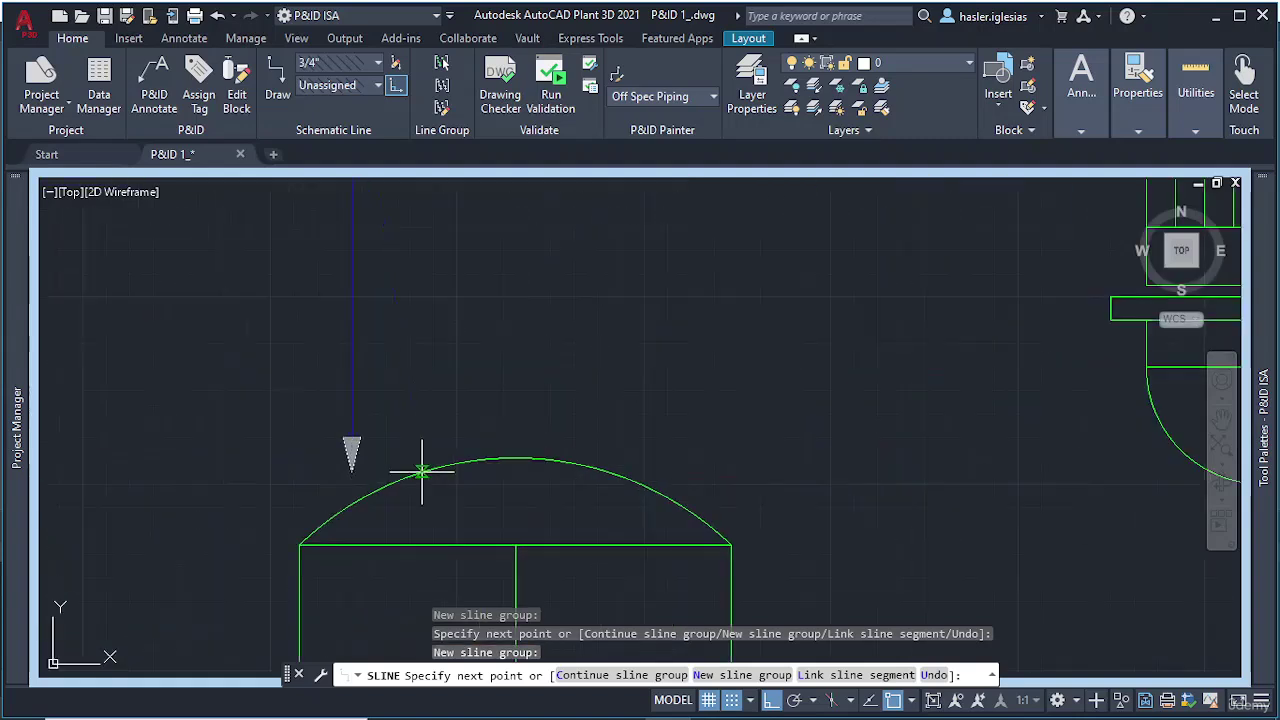
pyautogui.click(372, 492)
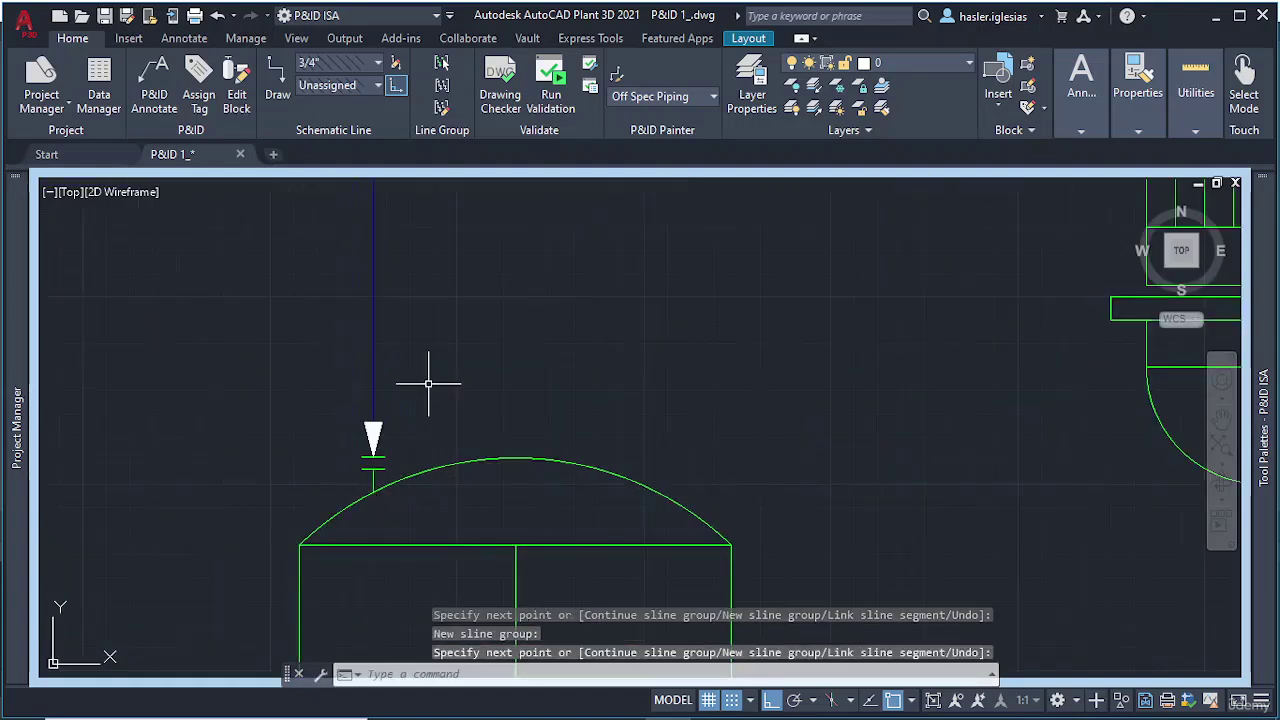
pyautogui.scroll(-6, 428, 383)
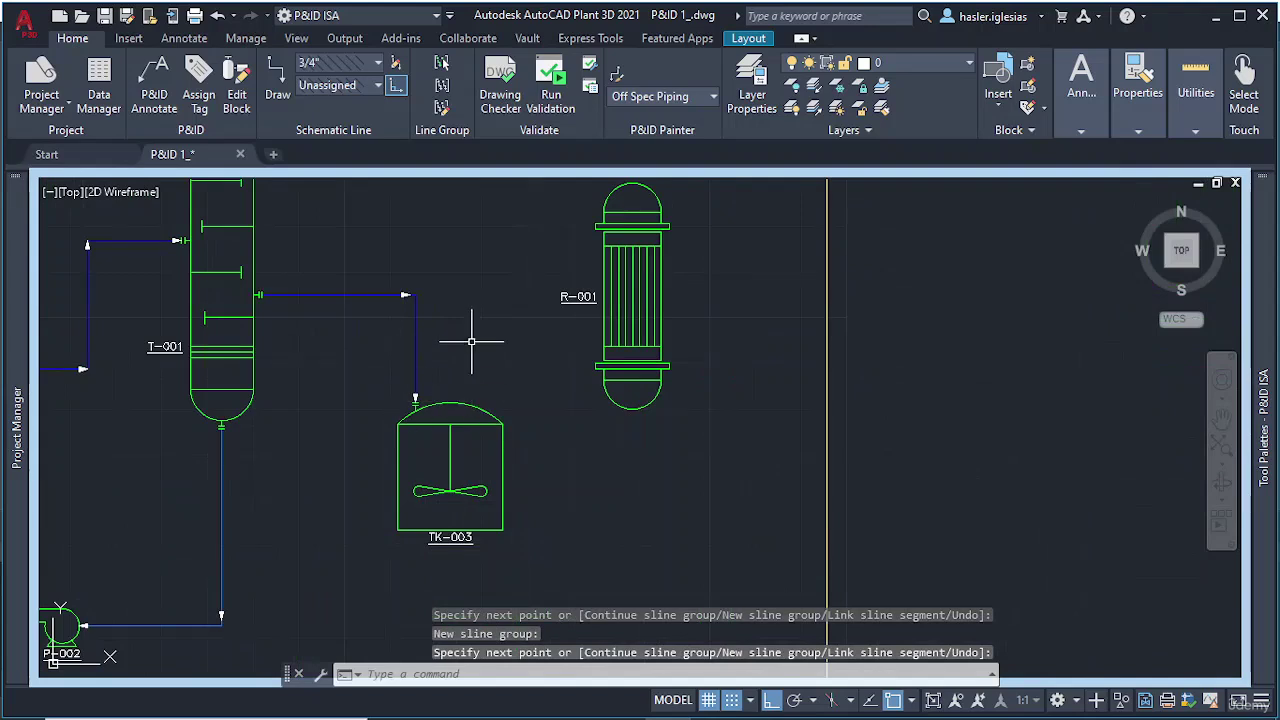
pyautogui.scroll(2, 433, 345)
pyautogui.click(405, 328)
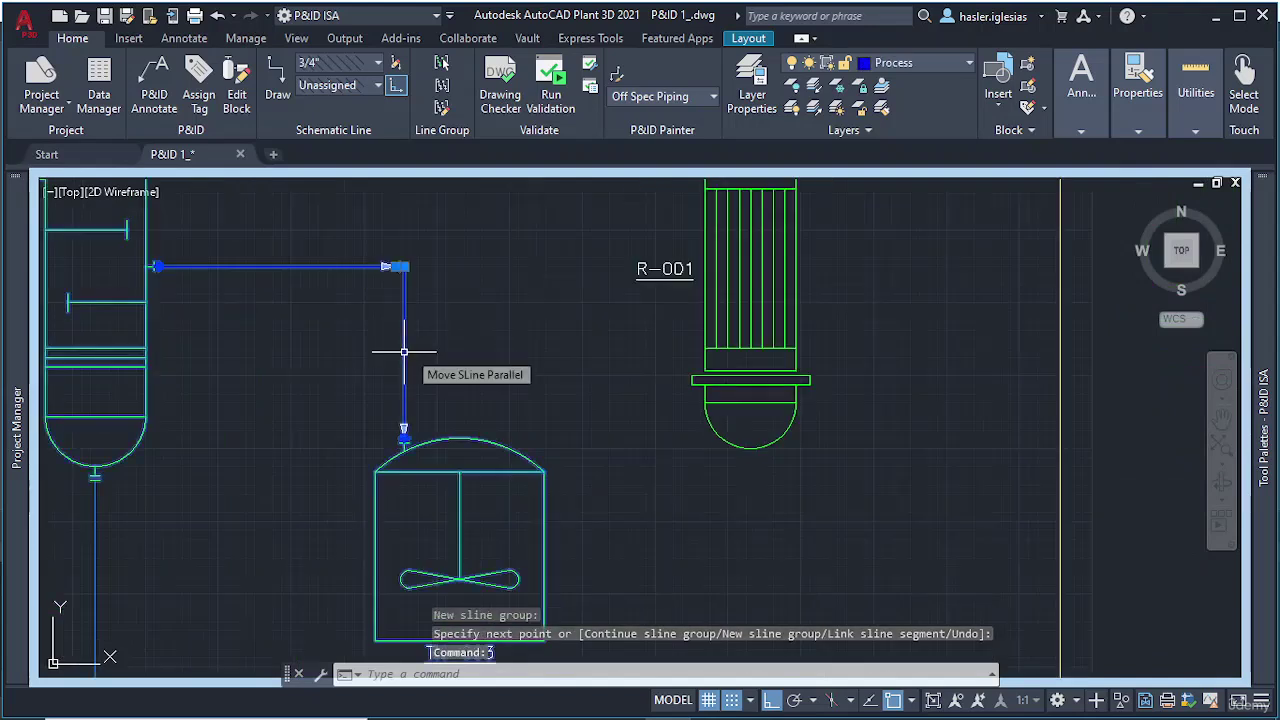
pyautogui.press('Escape')
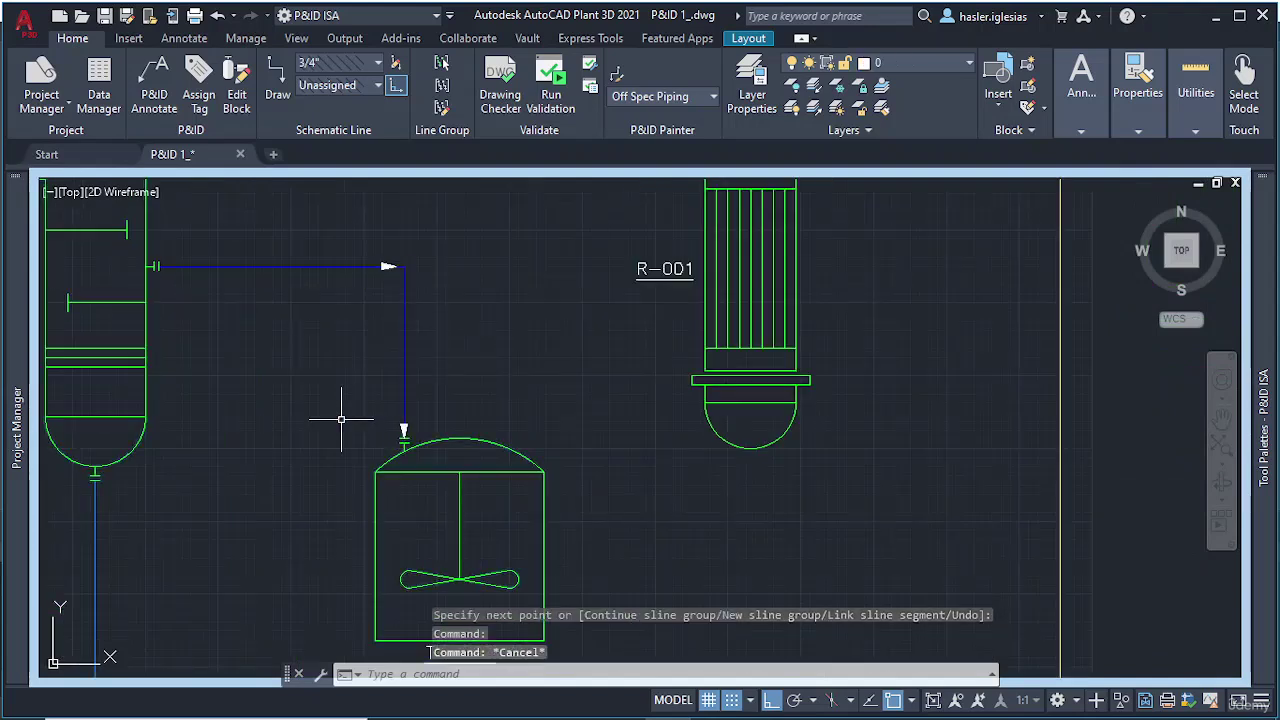
# Step: Copy pump P-001 with its tag straight across to the free area below R-001, beside tank TK-003
pyautogui.moveTo(572, 410); pyautogui.dragTo(469, 386, button='middle')
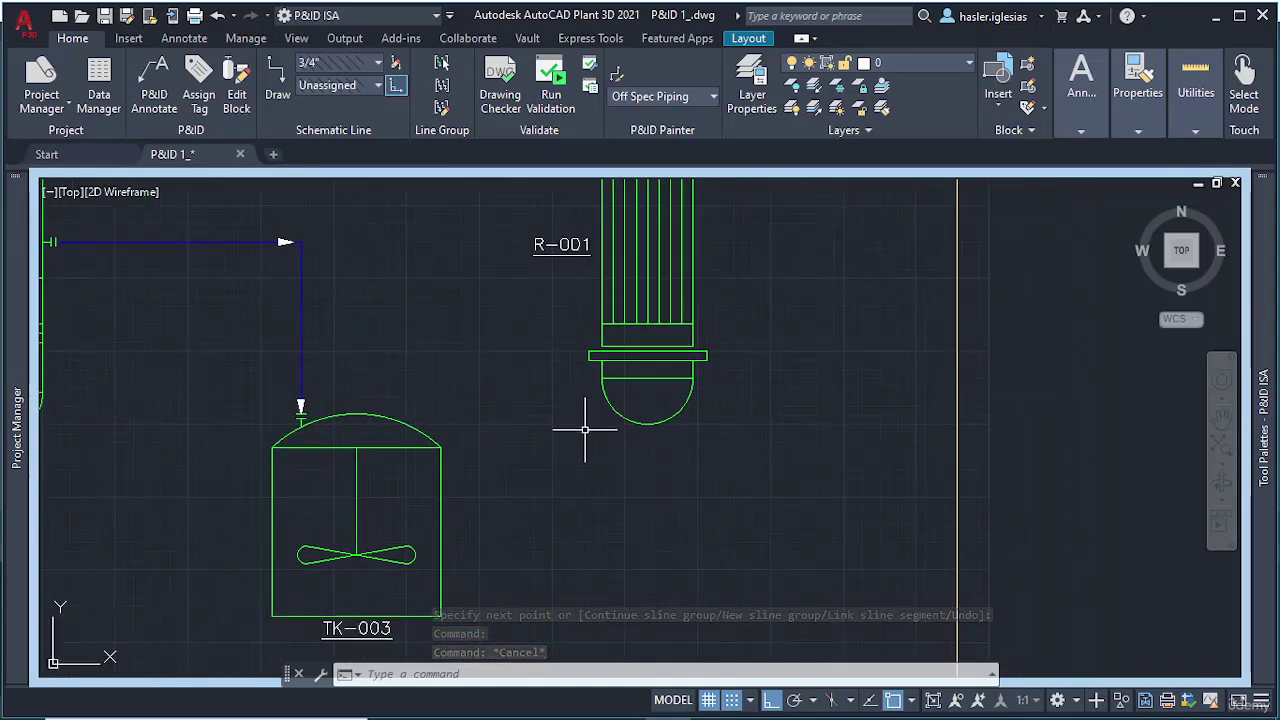
pyautogui.scroll(-4, 586, 423)
pyautogui.moveTo(579, 458); pyautogui.dragTo(612, 474, button='middle')
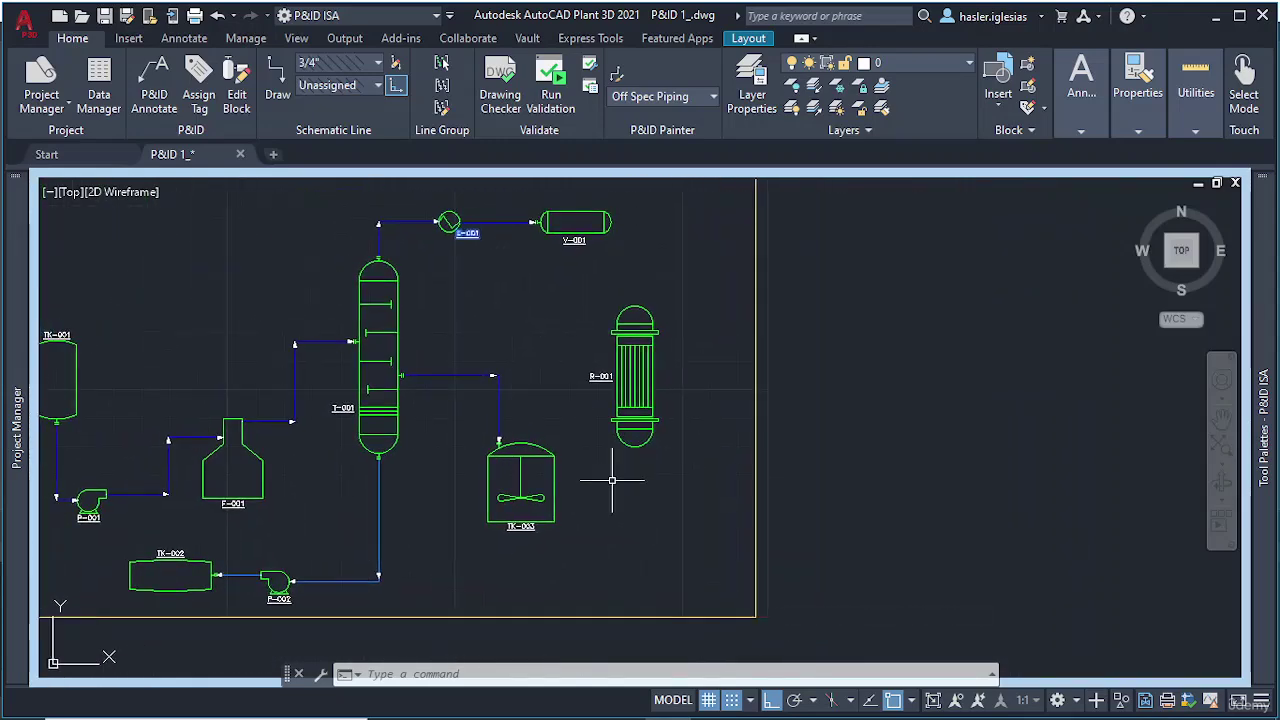
pyautogui.moveTo(24, 490)
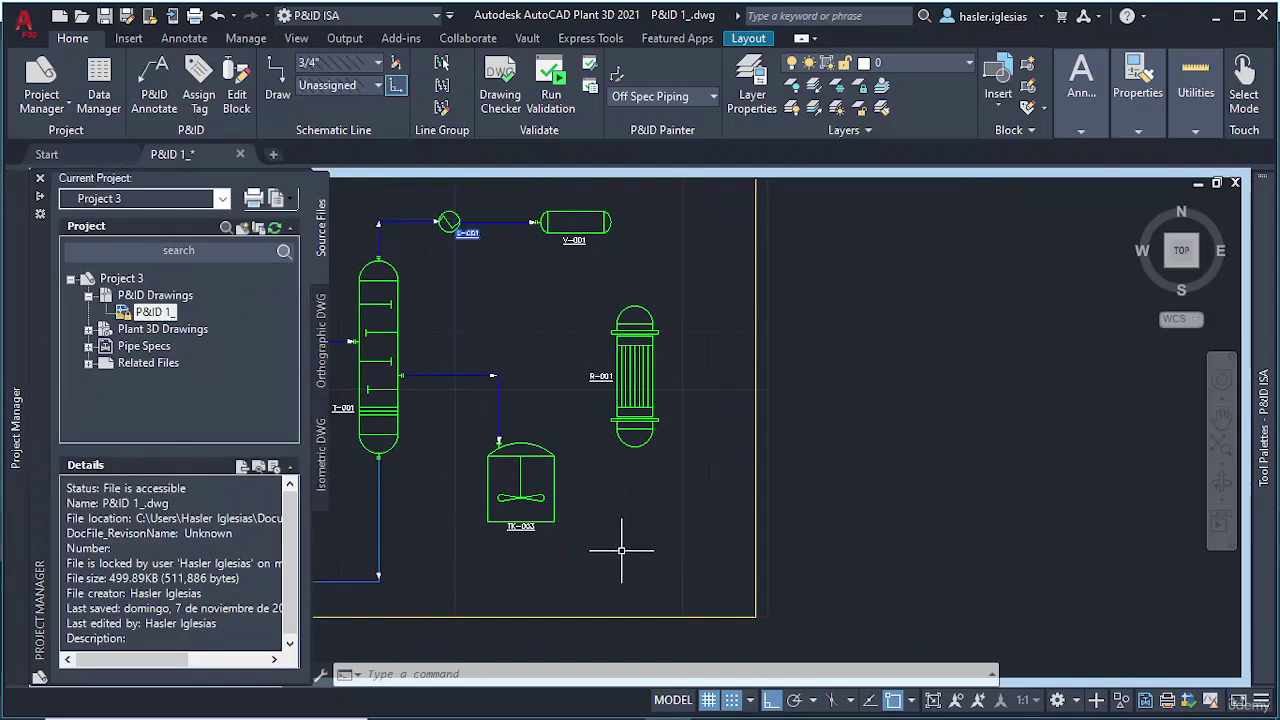
pyautogui.moveTo(140, 466); pyautogui.dragTo(327, 386, button='middle')
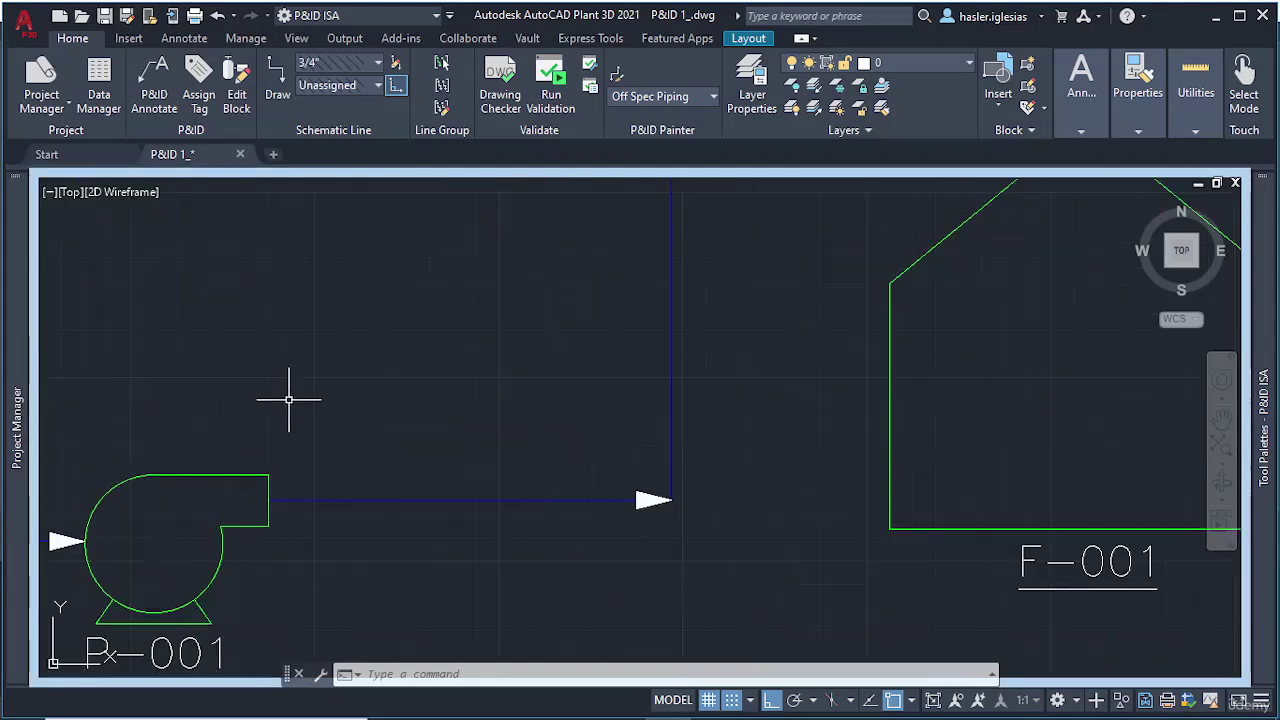
pyautogui.scroll(5, 295, 391)
pyautogui.click(247, 473)
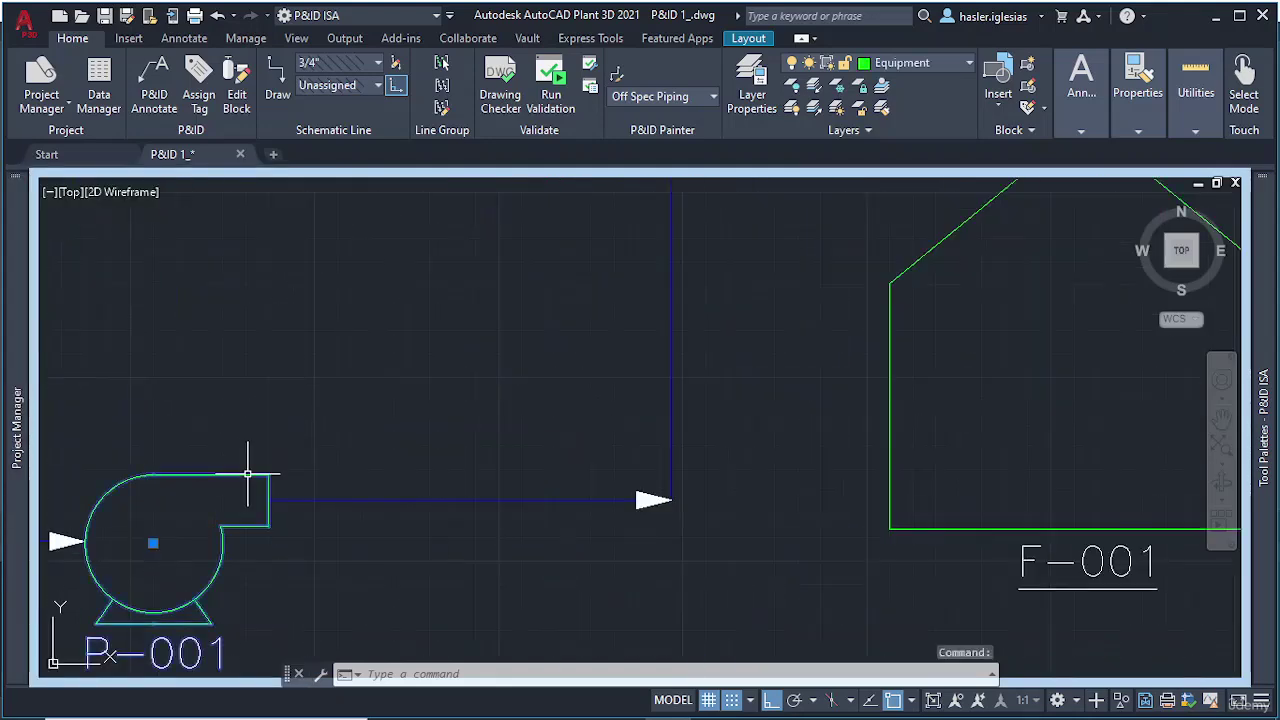
pyautogui.write('co')
pyautogui.press('Return')
pyautogui.click(246, 474)
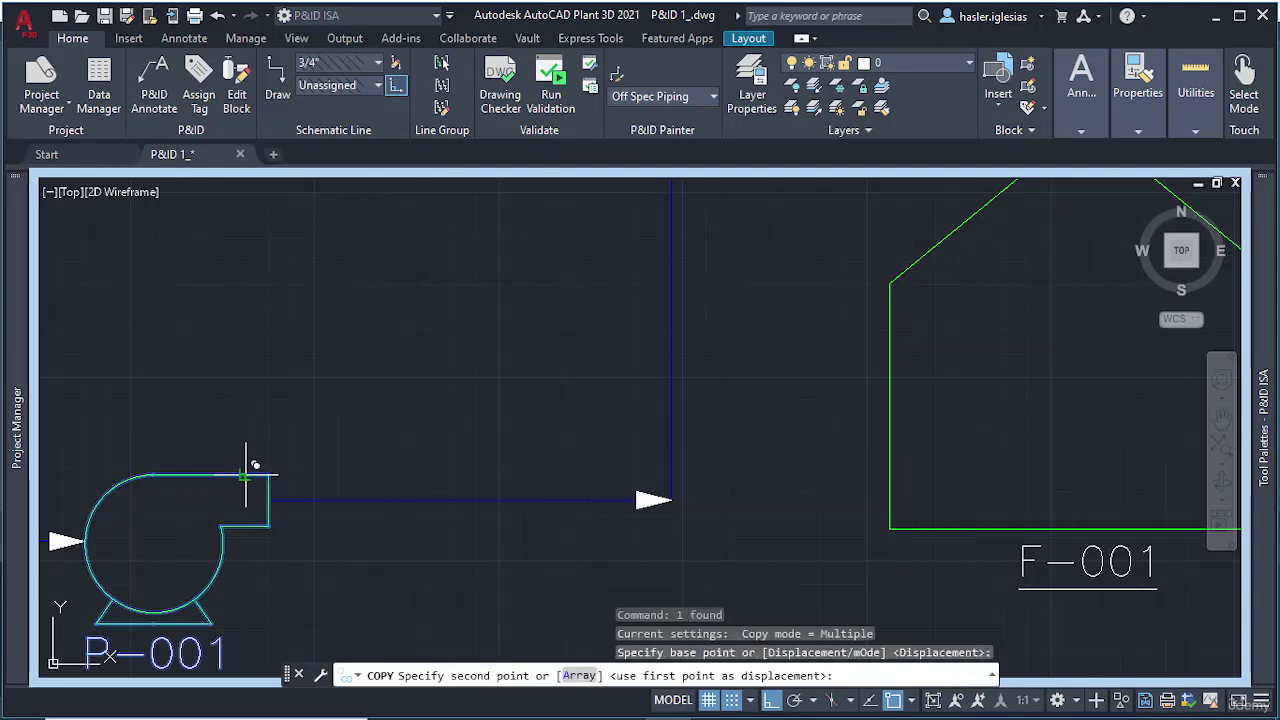
pyautogui.scroll(-6, 783, 368)
pyautogui.moveTo(1048, 370); pyautogui.dragTo(415, 370, button='middle')
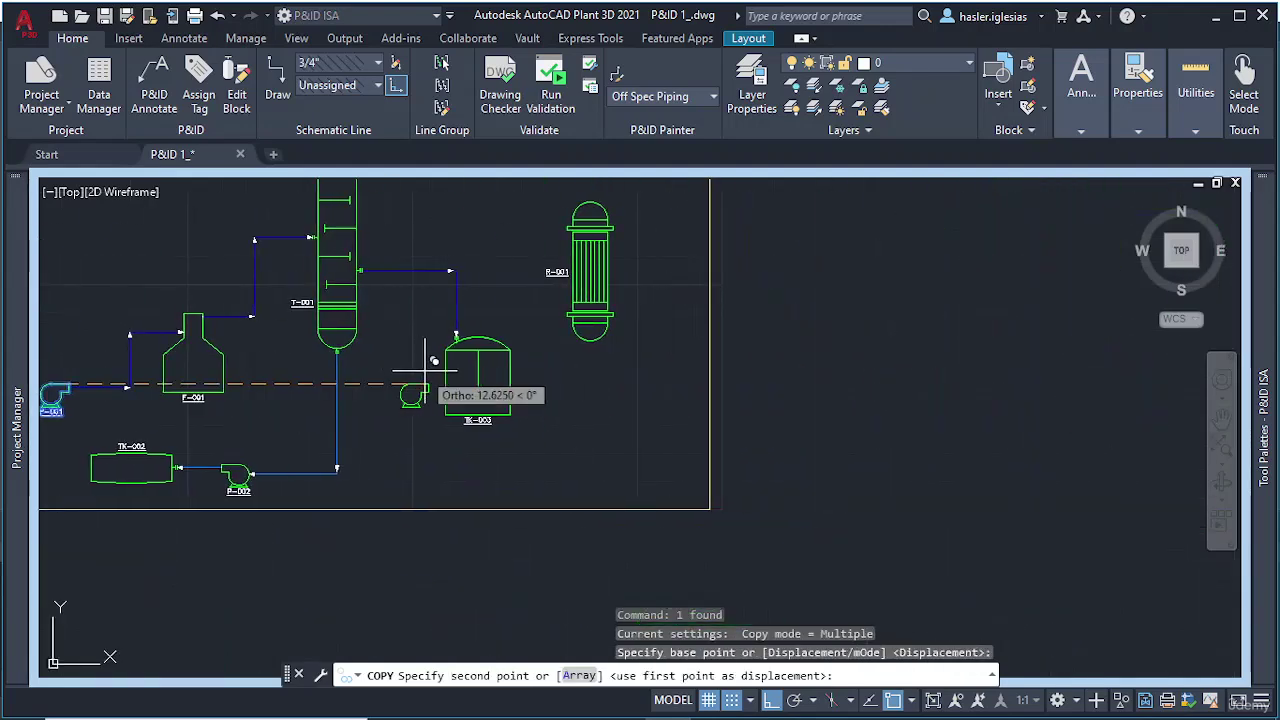
pyautogui.click(583, 420)
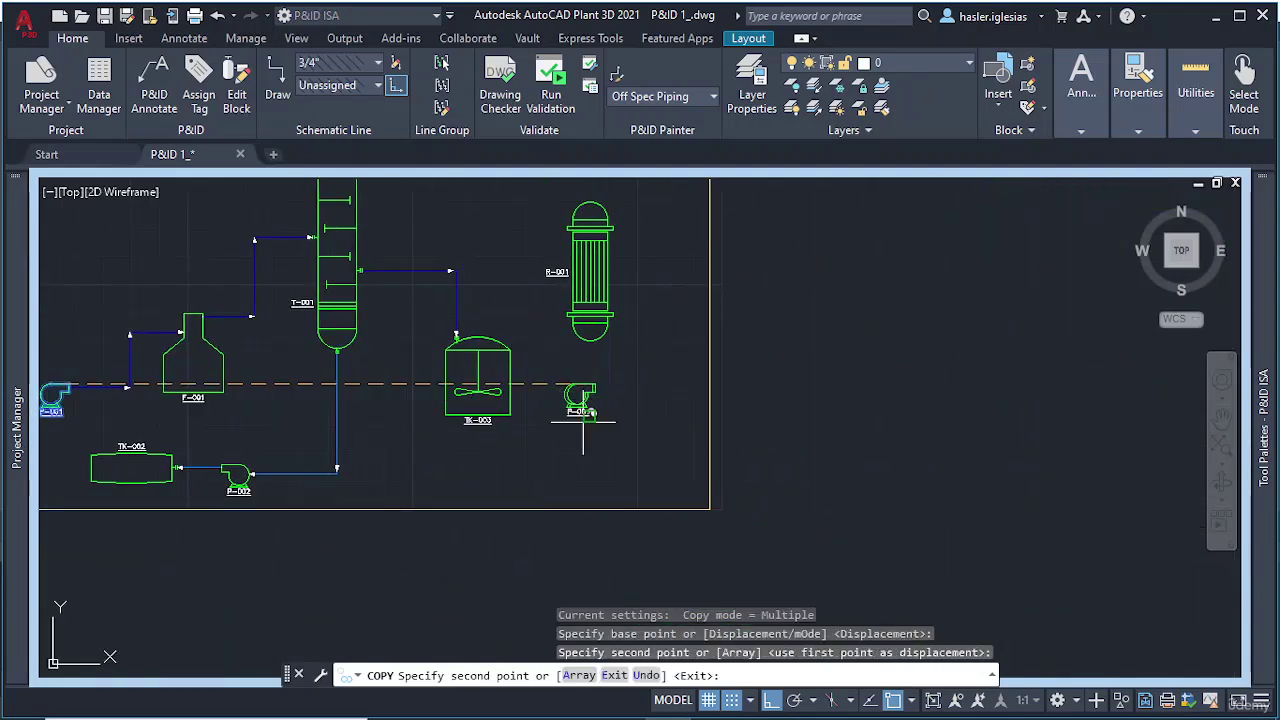
pyautogui.press('Escape')
# Step: Move the copied pump and its tag straight down by the pump's grip, to beside the base of tank TK-003
pyautogui.scroll(2, 582, 402)
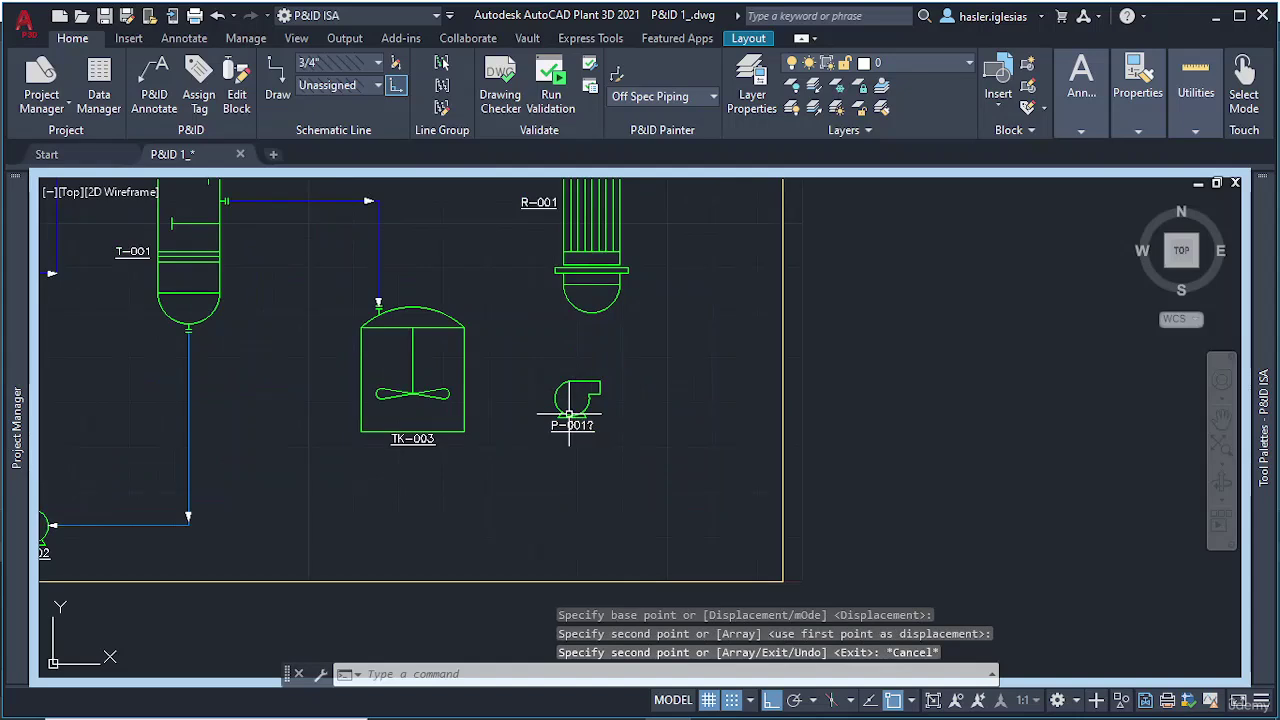
pyautogui.click(570, 410)
pyautogui.click(571, 400)
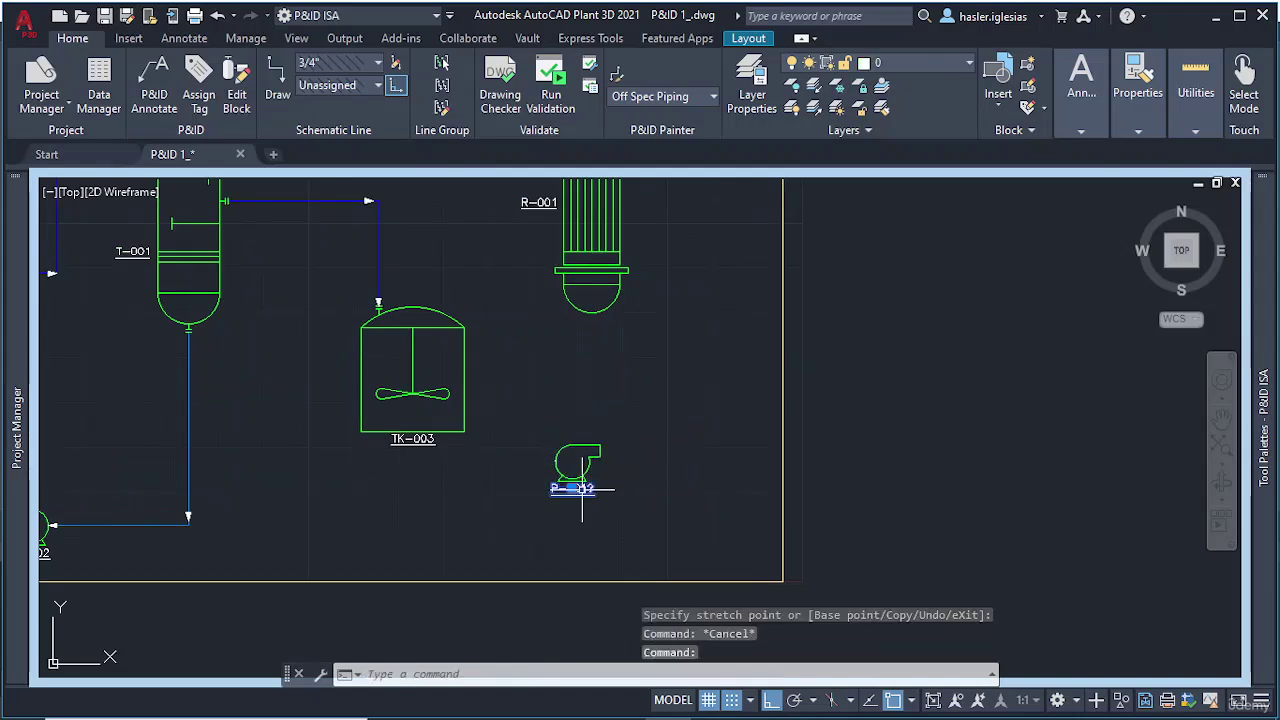
pyautogui.doubleClick(584, 493)
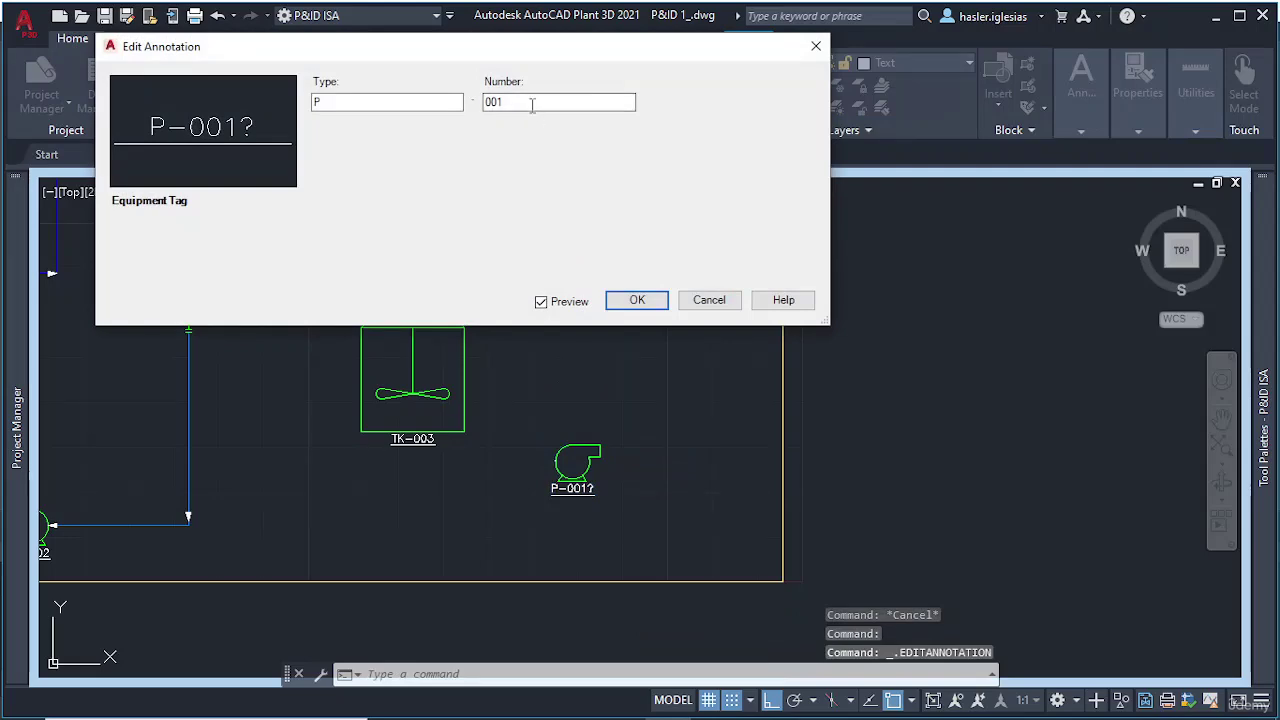
pyautogui.click(737, 301)
pyautogui.click(590, 468)
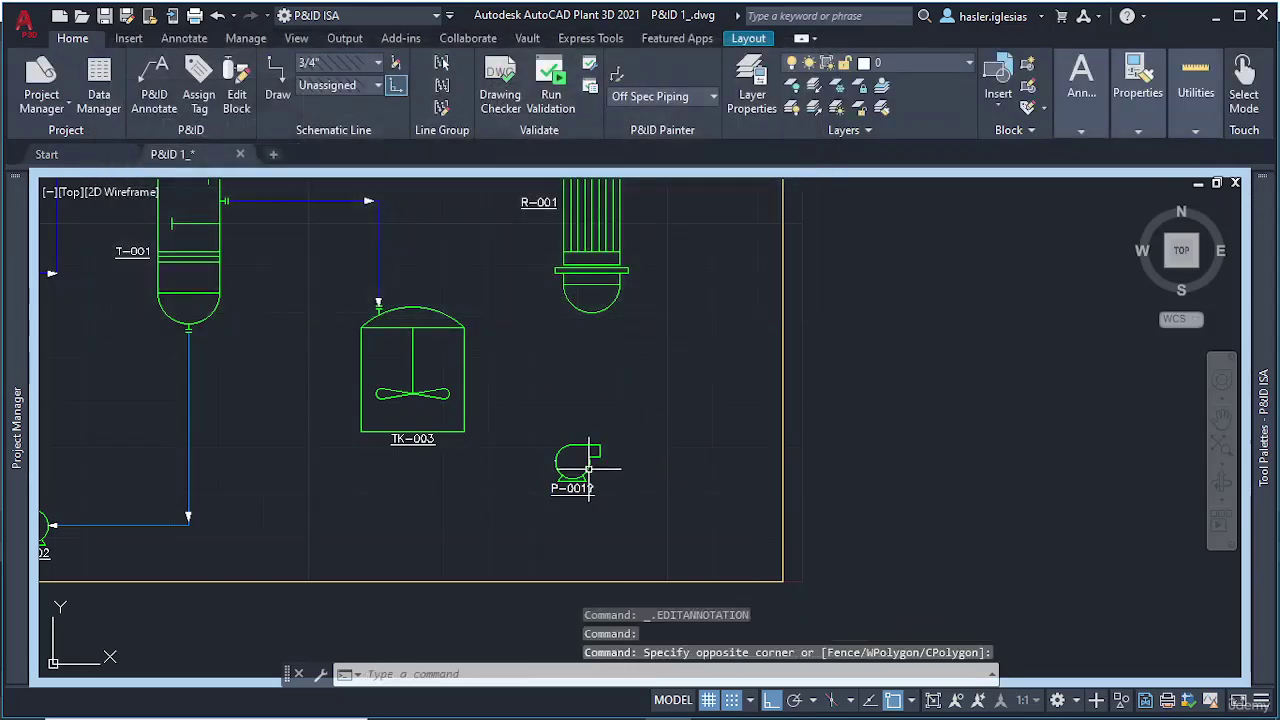
# Step: Assign the tag P-003 to the copied pump beside tank TK-003, without placing an additional annotation
pyautogui.click(586, 466)
pyautogui.rightClick(586, 466)
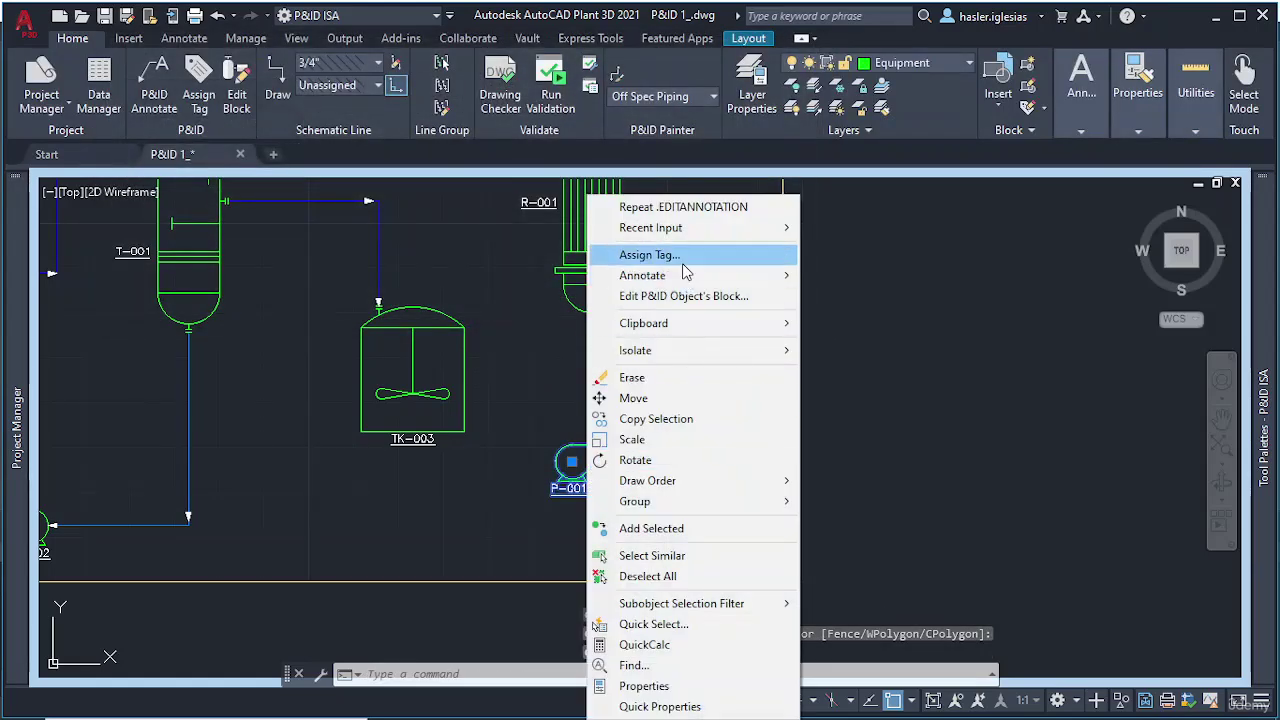
pyautogui.click(679, 262)
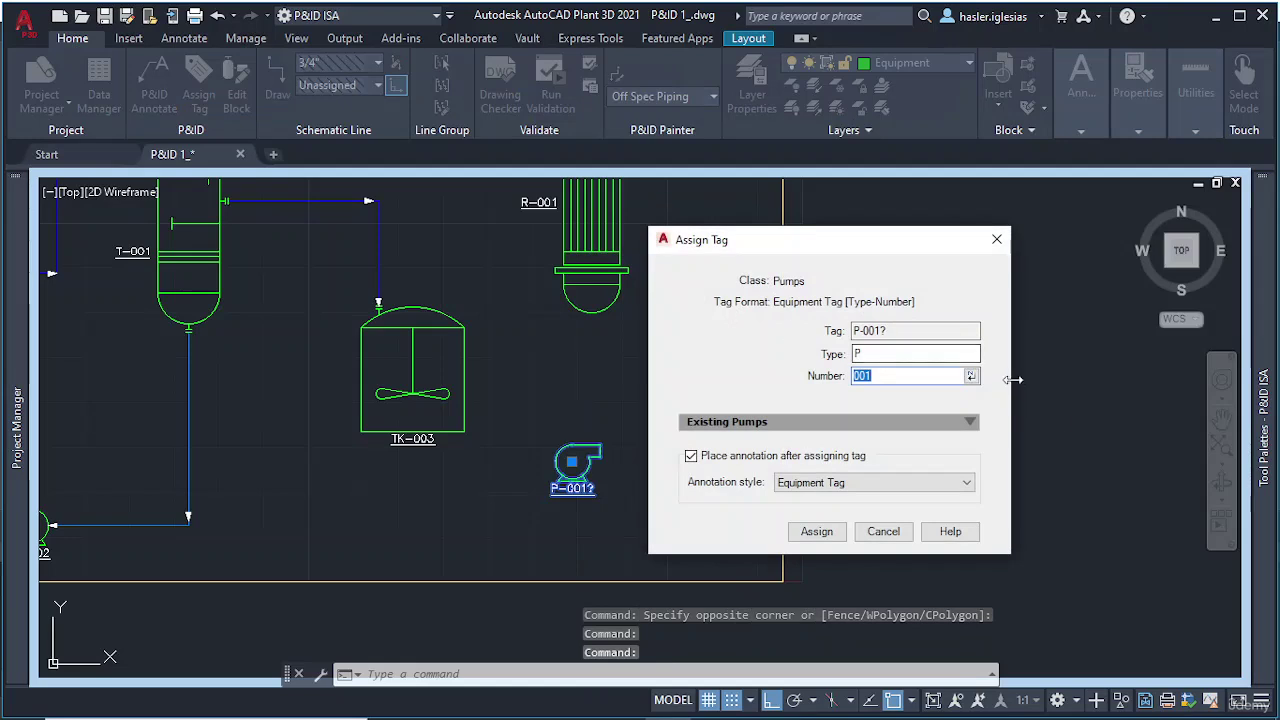
pyautogui.click(816, 531)
pyautogui.press('Escape')
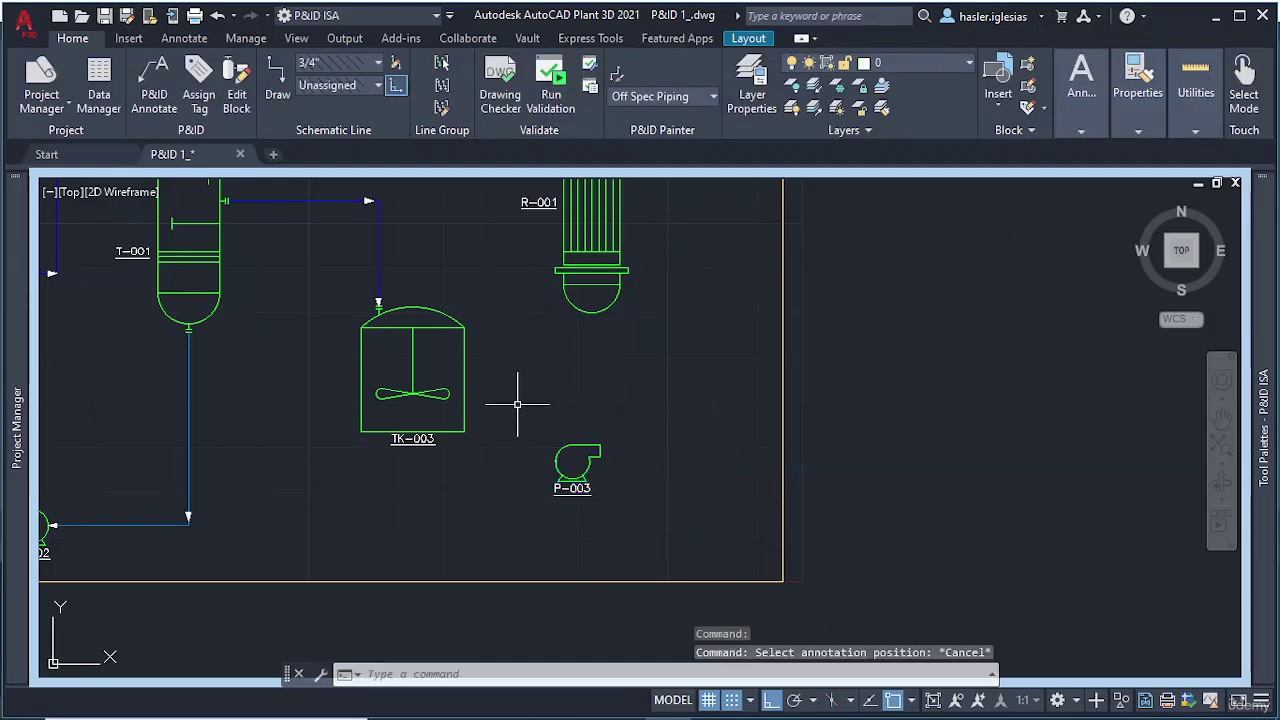
# Step: Draw a primary pipe line from the lower side of tank TK-003 to the inlet of pump P-003
pyautogui.moveTo(1261, 341)
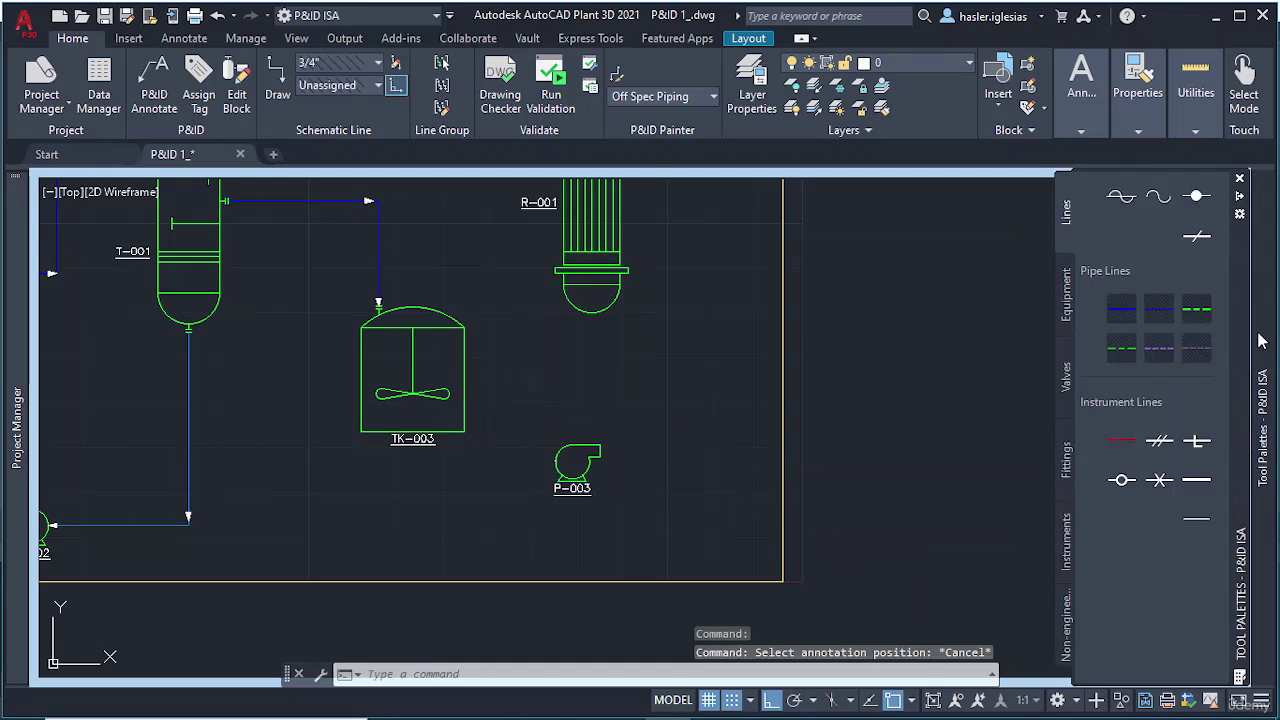
pyautogui.click(1135, 310)
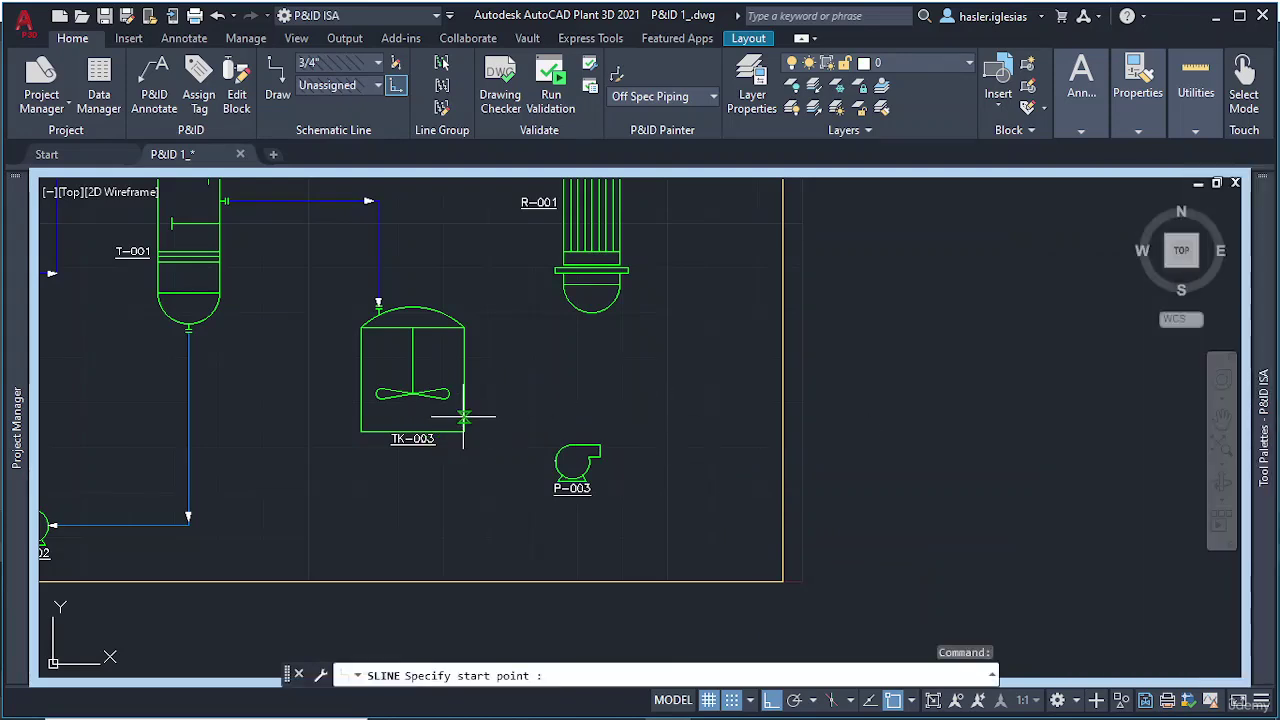
pyautogui.click(463, 413)
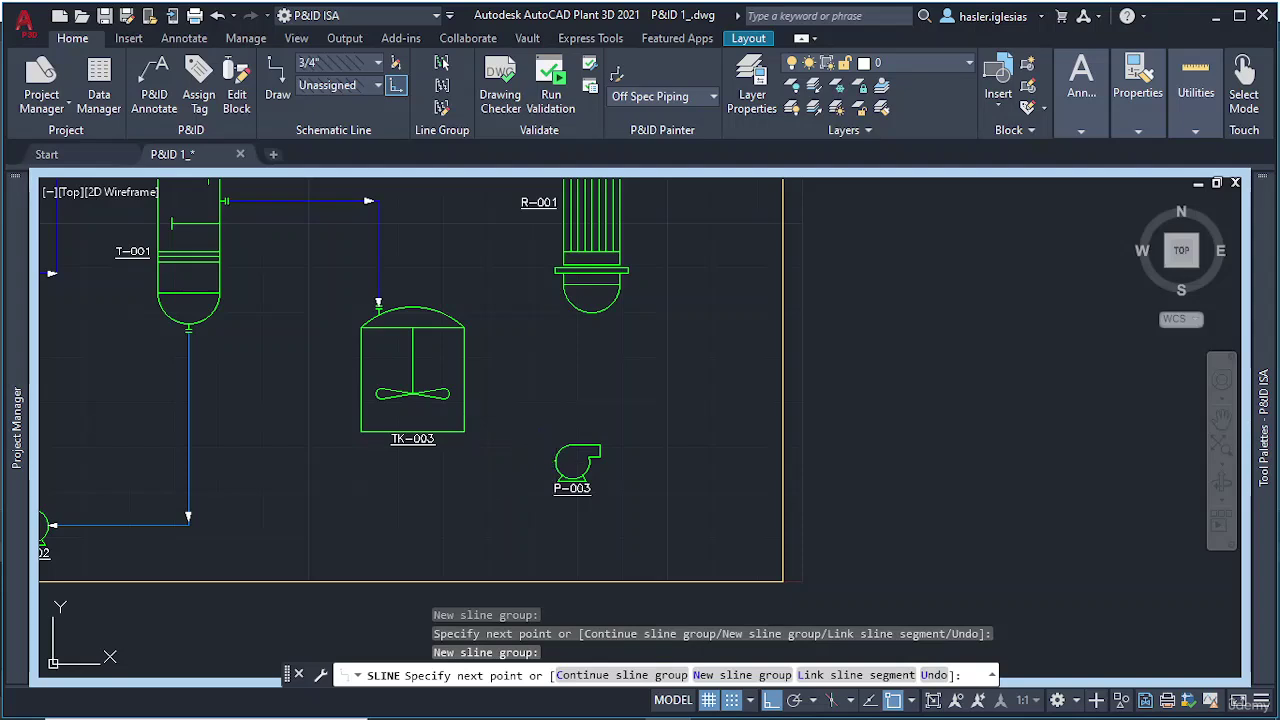
pyautogui.click(552, 461)
pyautogui.moveTo(1262, 310)
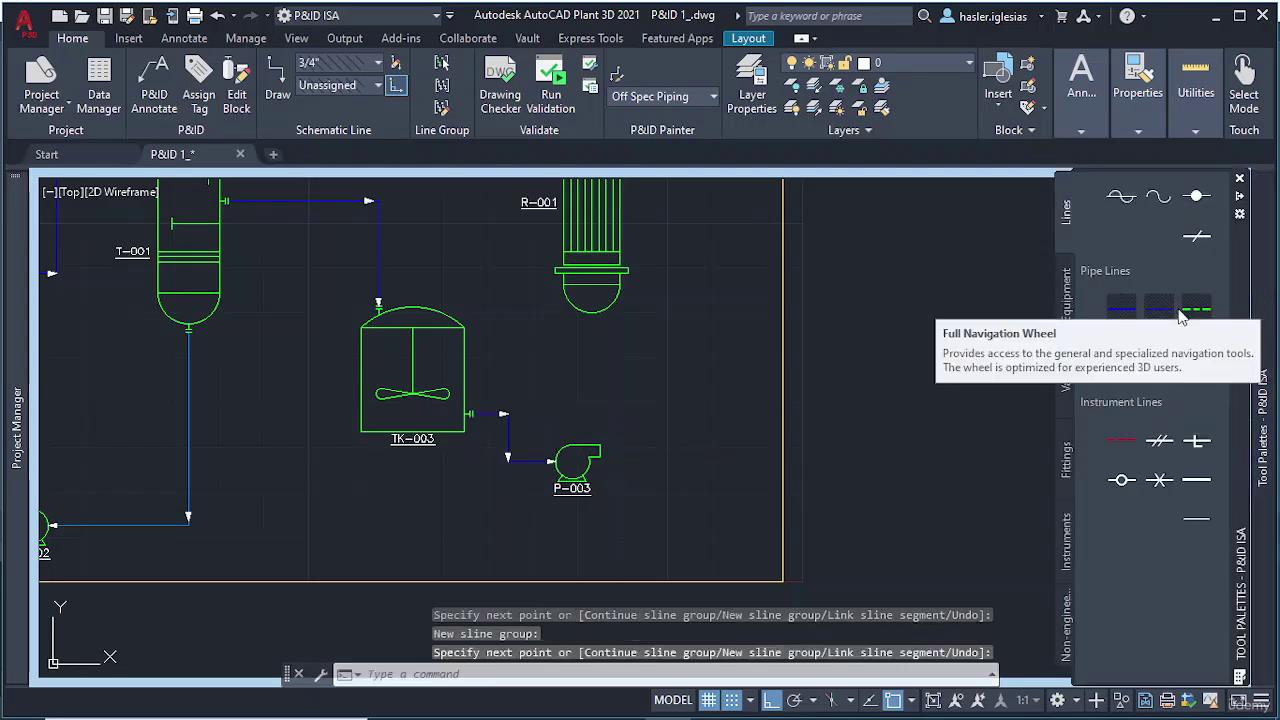
pyautogui.click(1123, 317)
pyautogui.click(600, 450)
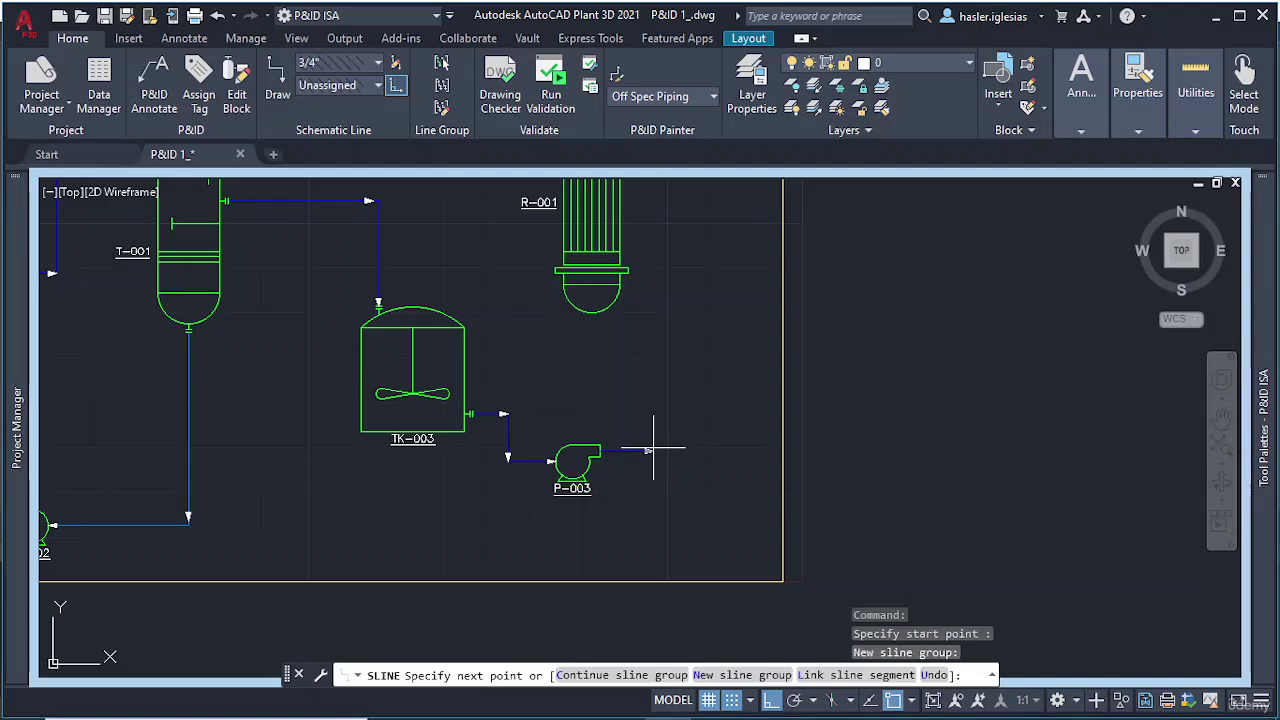
pyautogui.press('Escape')
# Step: Move R-001 and its tag straight across toward the sheet border, so it stands clear of pump P-003
pyautogui.scroll(-4, 651, 354)
pyautogui.scroll(2, 600, 240)
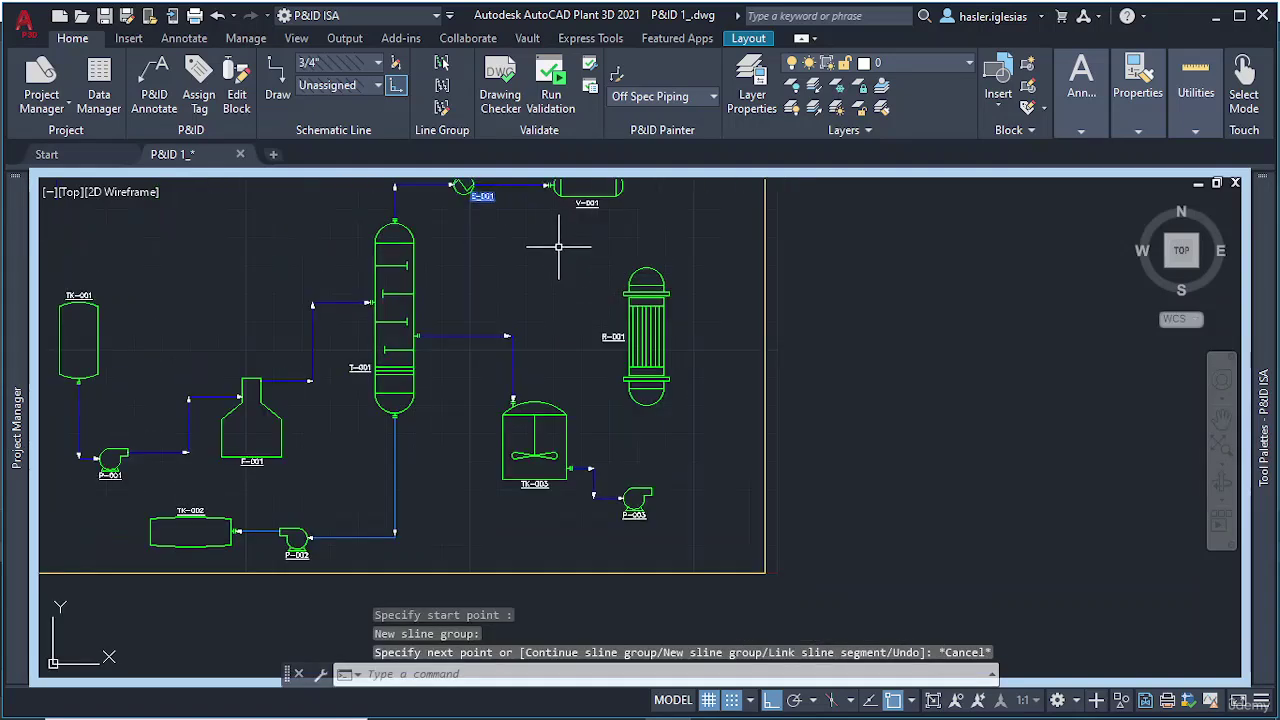
pyautogui.click(558, 246)
pyautogui.click(704, 414)
pyautogui.write('m')
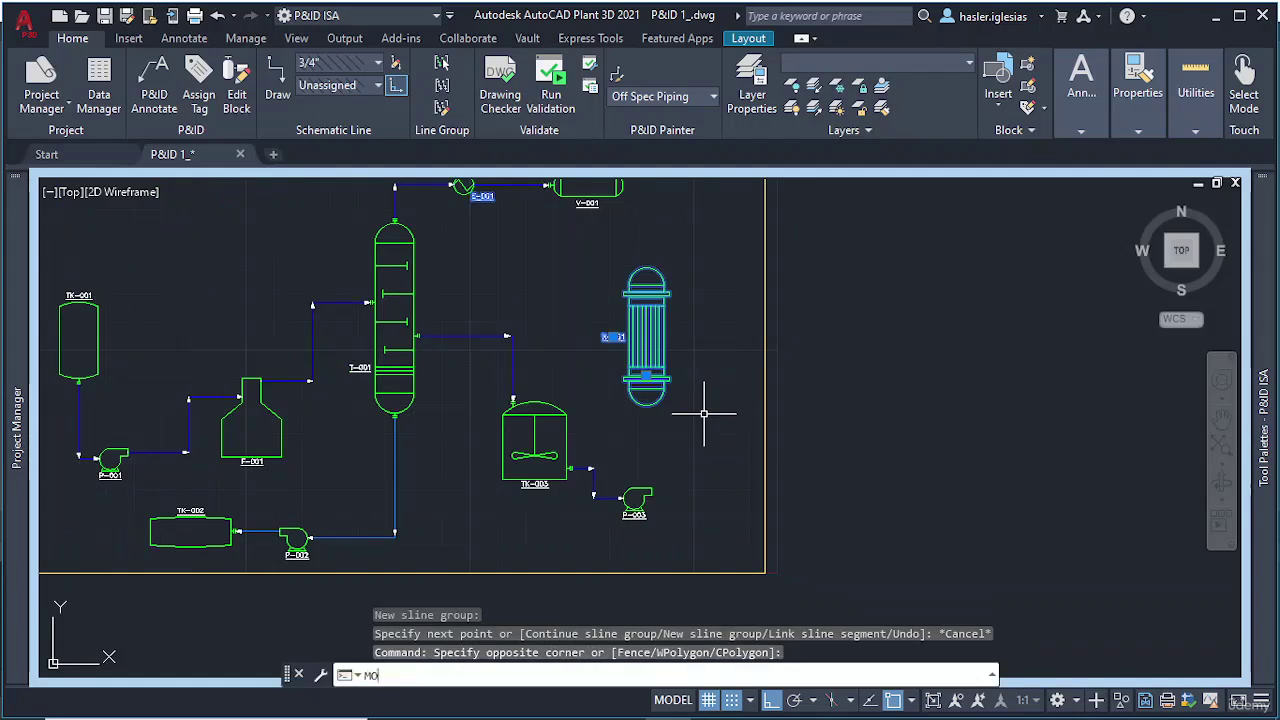
pyautogui.press('Return')
pyautogui.click(656, 337)
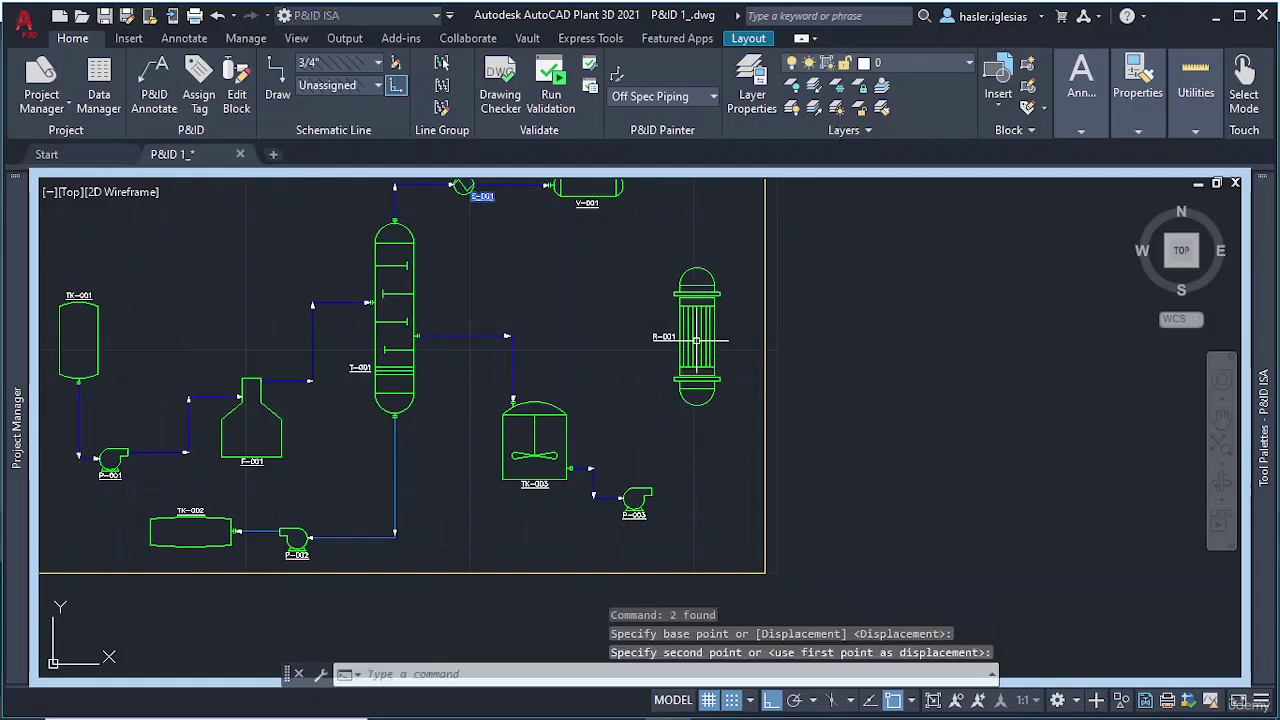
pyautogui.press('Escape')
# Step: Try to draw a primary pipe line from P-003's outlet across and up to the base of R-001, and undo it
pyautogui.moveTo(1266, 290)
pyautogui.click(1122, 305)
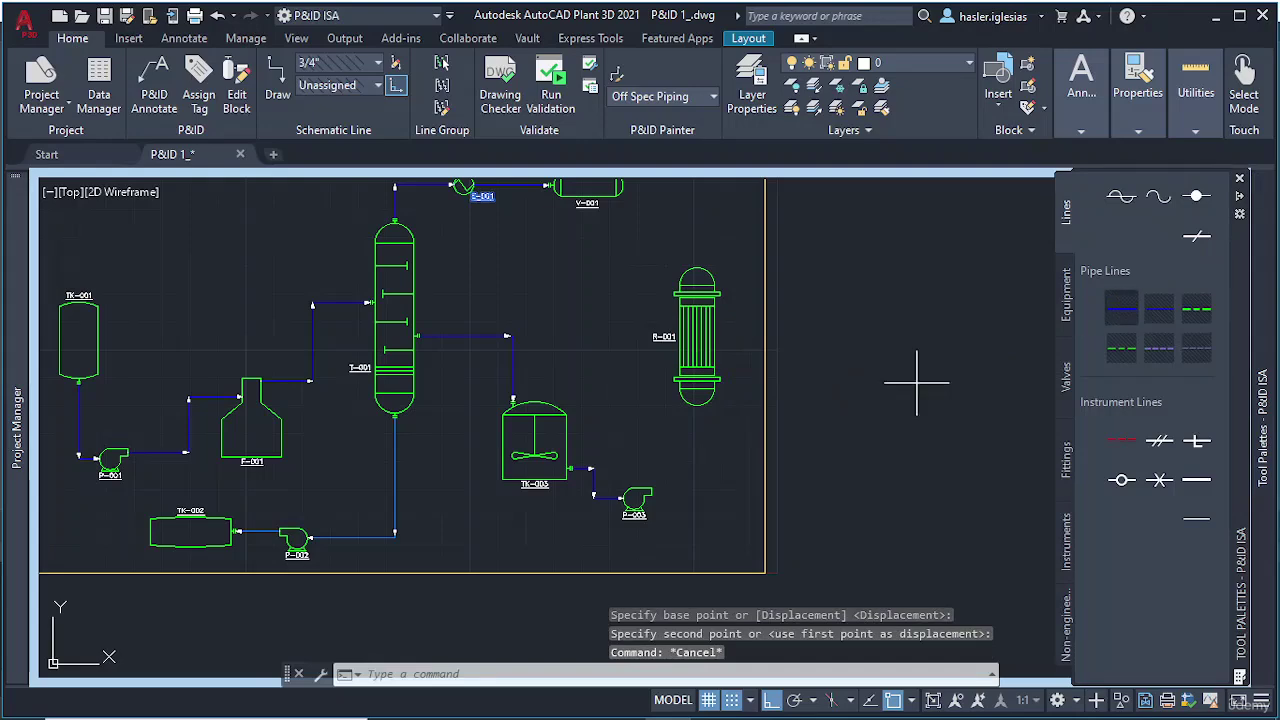
pyautogui.scroll(6, 914, 380)
pyautogui.click(945, 368)
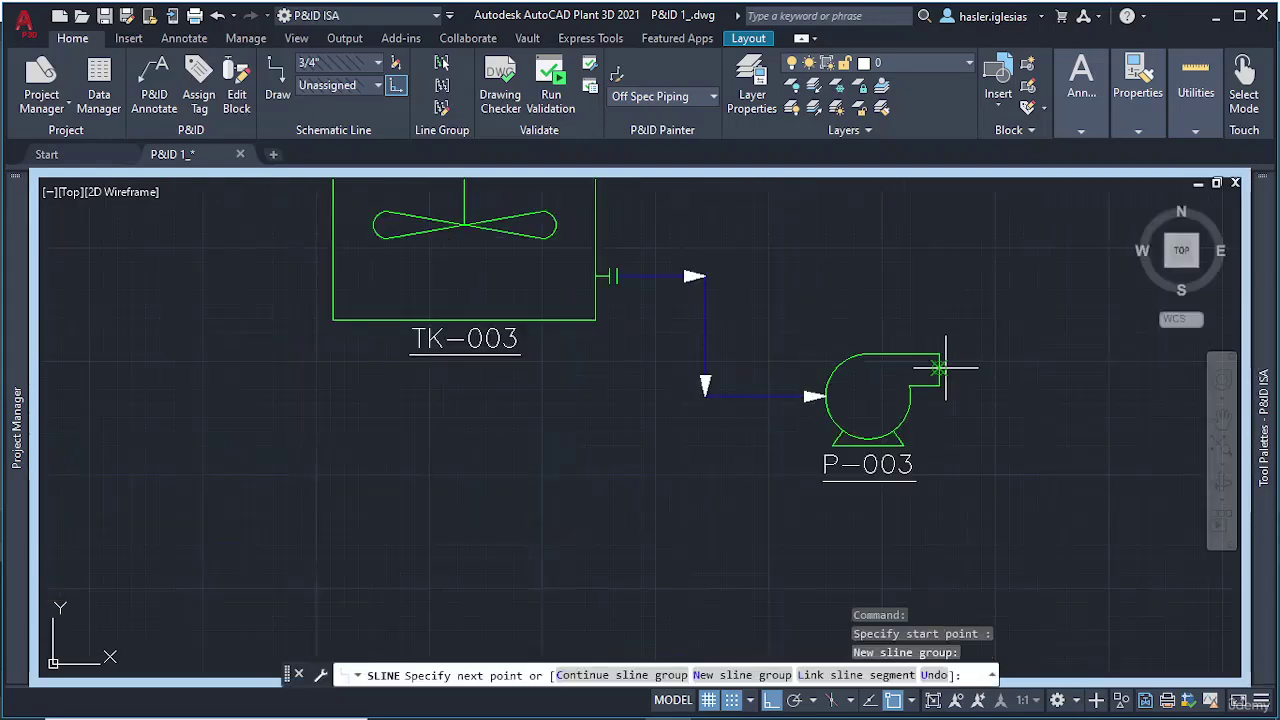
pyautogui.moveTo(945, 368); pyautogui.dragTo(528, 437, button='middle')
pyautogui.scroll(-3, 643, 432)
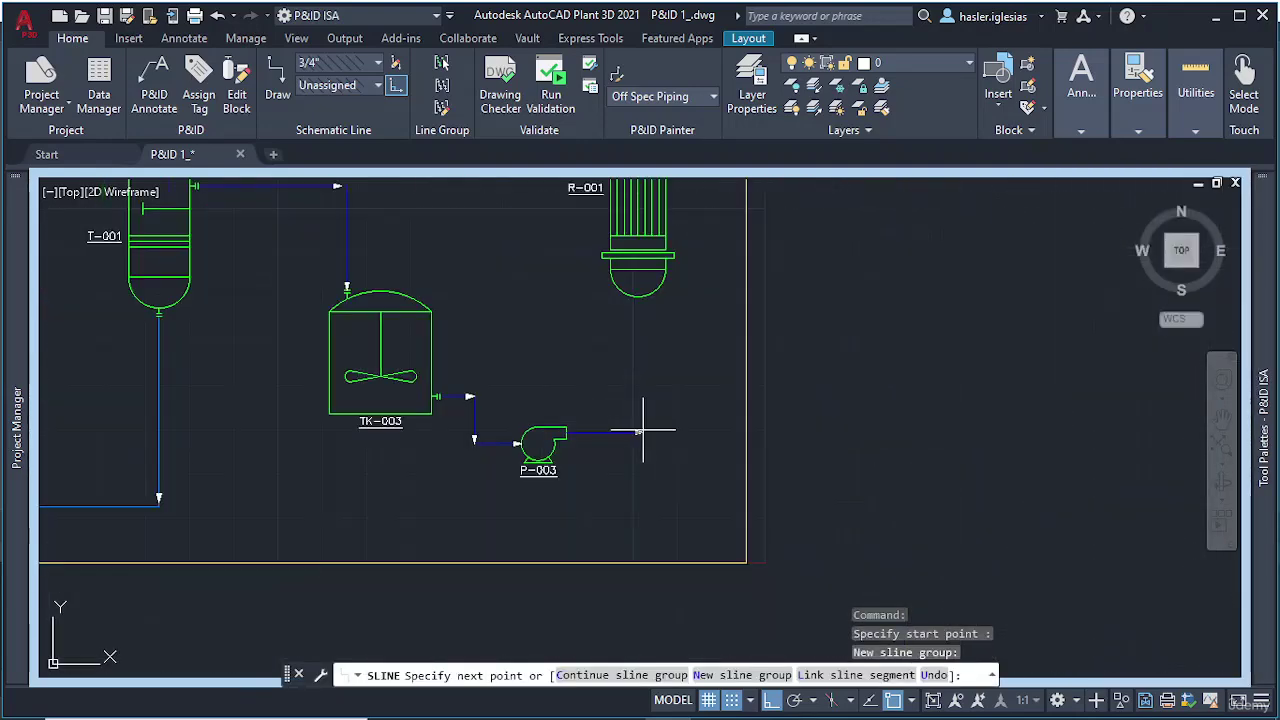
pyautogui.click(643, 432)
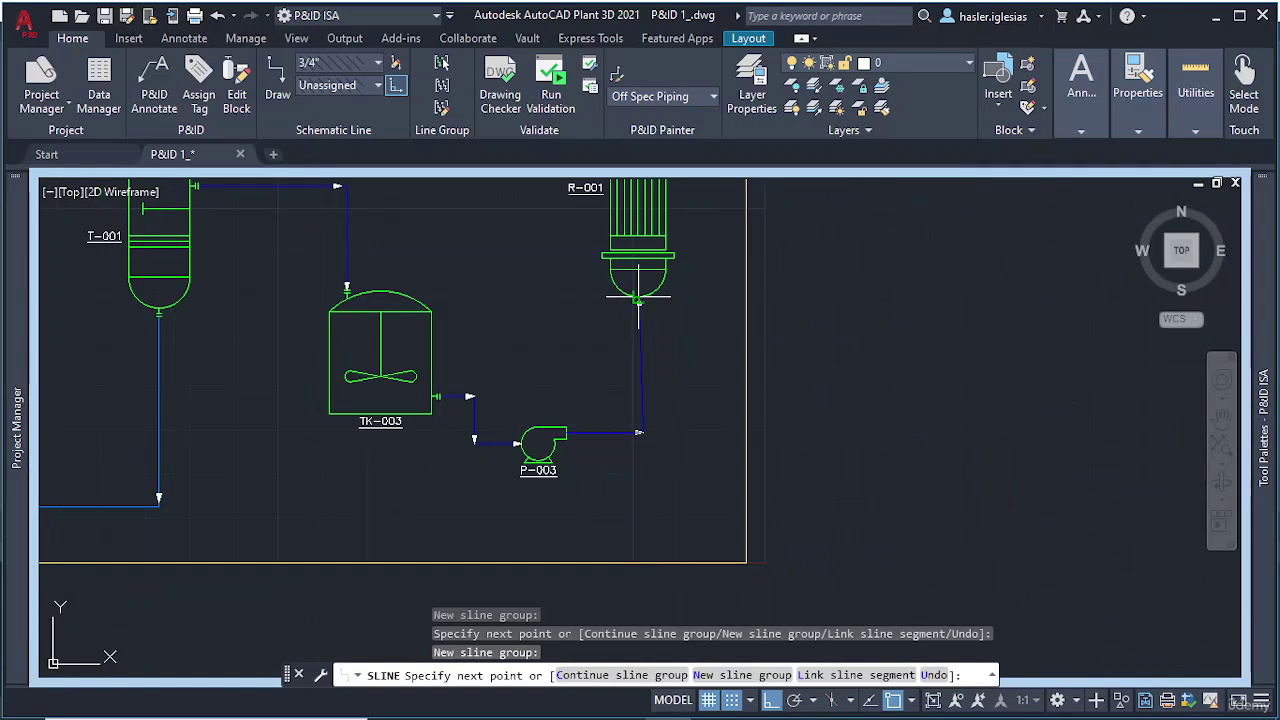
pyautogui.click(643, 298)
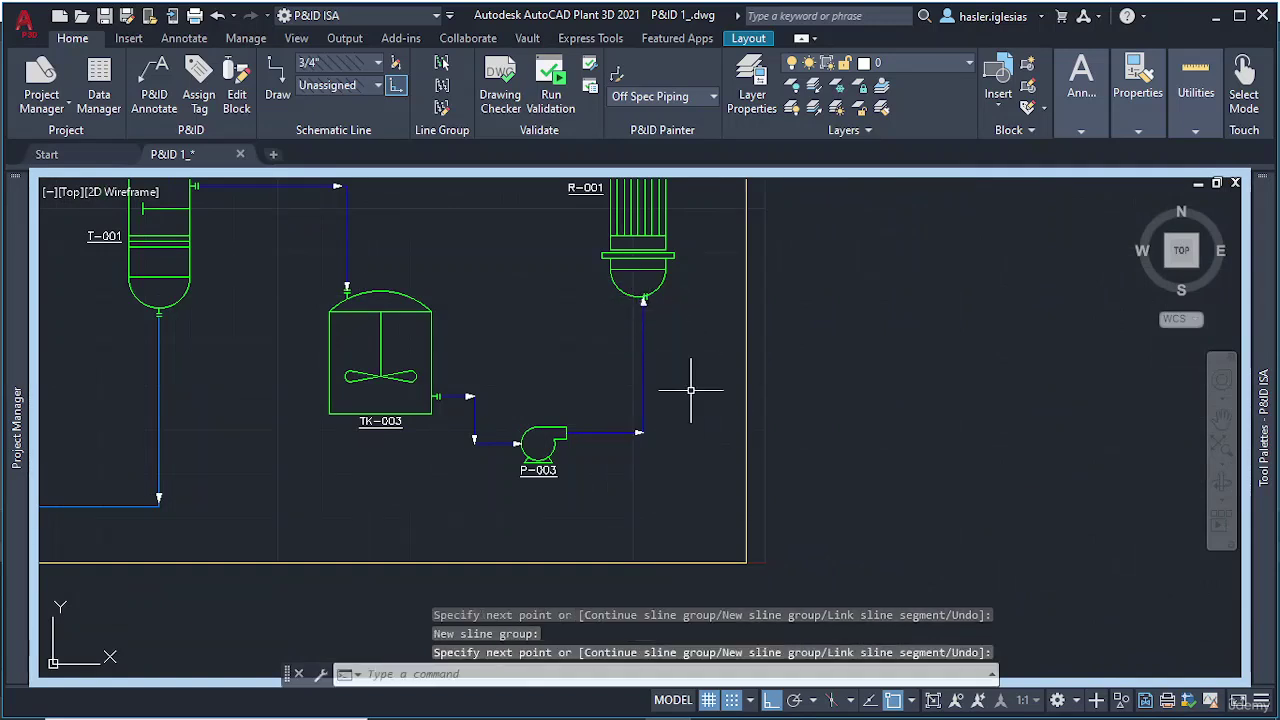
pyautogui.hotkey('ctrl', 'z')
# Step: Retry the primary pipe line from P-003's outlet to R-001 with its corner slightly shifted under the domed base, and undo it
pyautogui.moveTo(1255, 270)
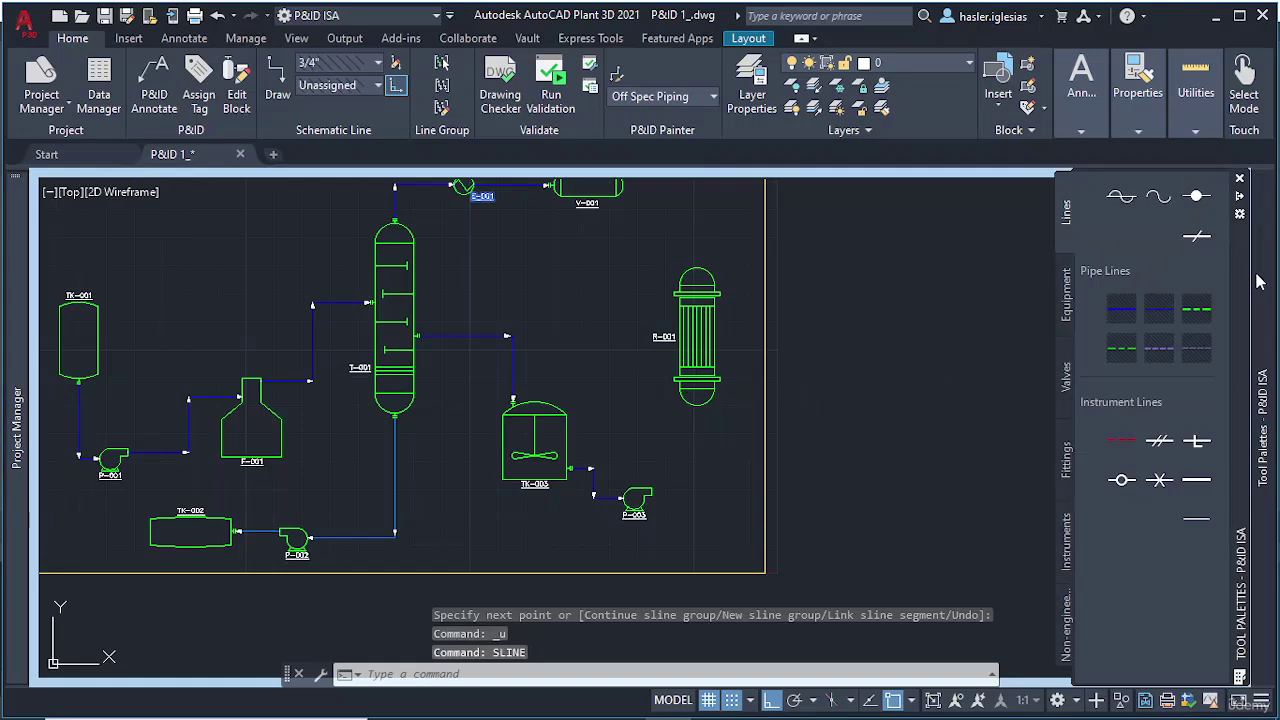
pyautogui.click(1123, 308)
pyautogui.scroll(2, 661, 492)
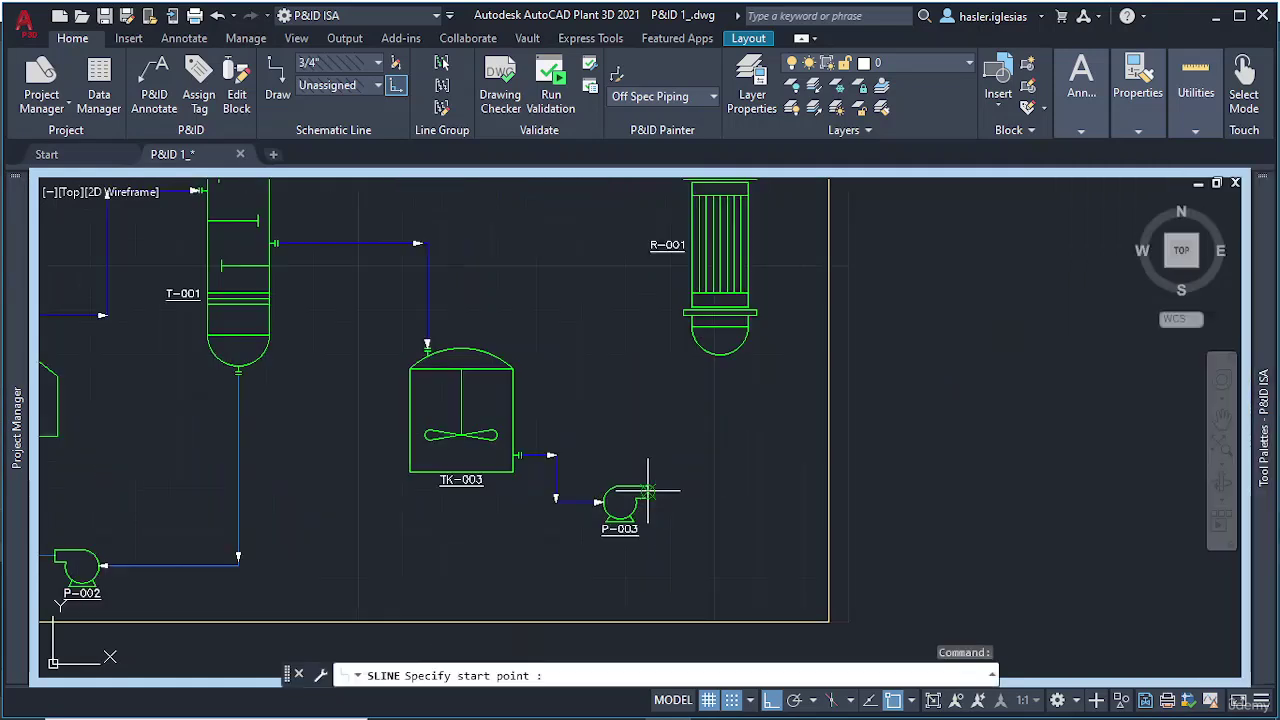
pyautogui.click(648, 490)
pyautogui.click(722, 491)
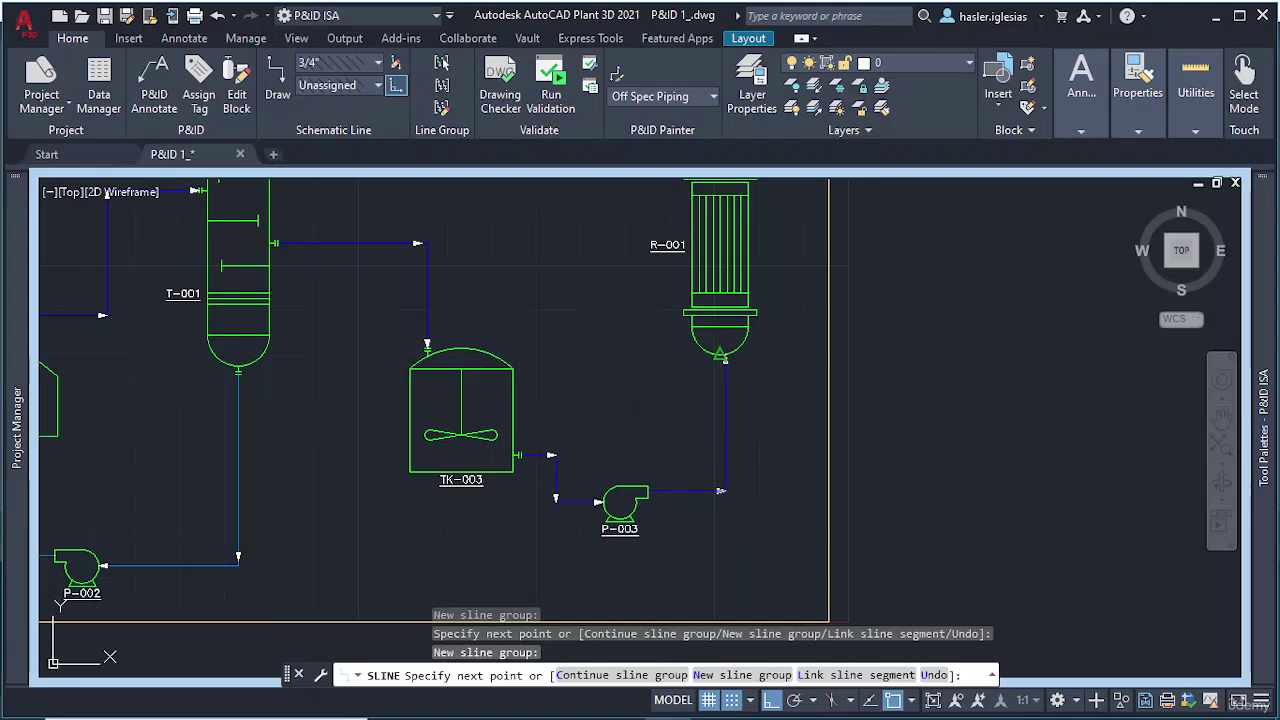
pyautogui.click(720, 354)
pyautogui.scroll(4, 715, 370)
pyautogui.scroll(-8, 748, 396)
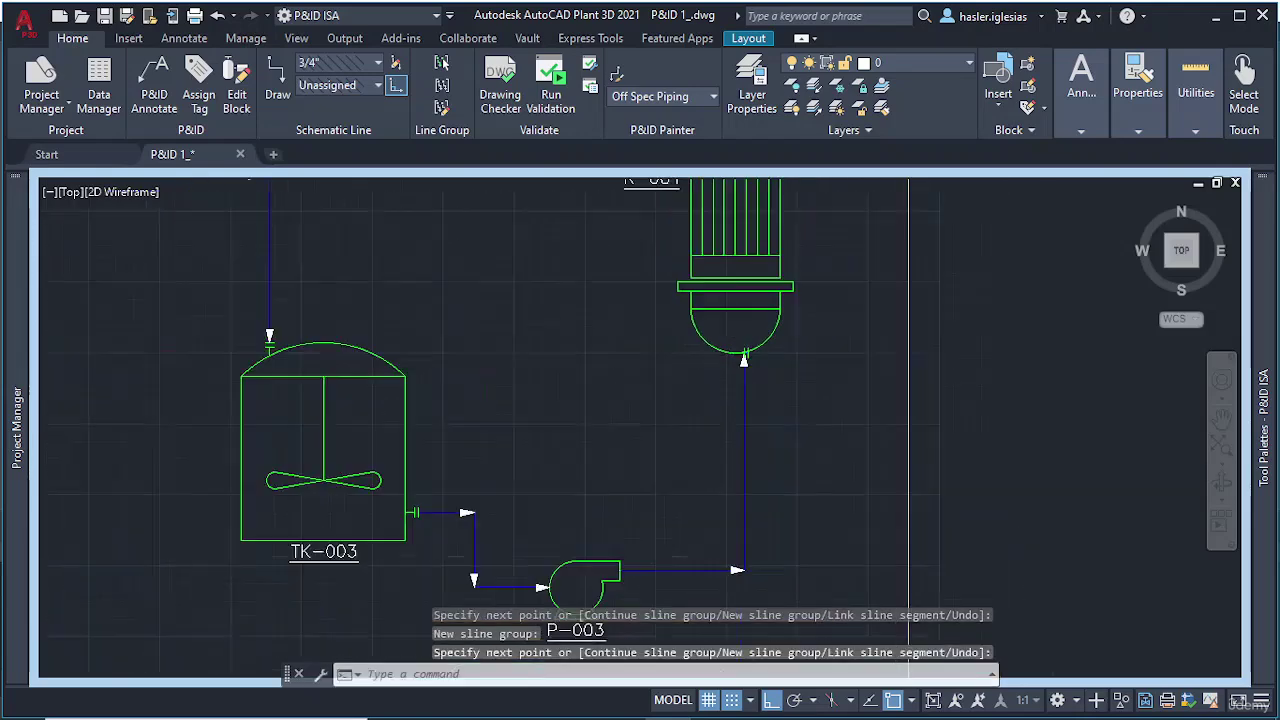
pyautogui.hotkey('ctrl', 'z')
pyautogui.hotkey('ctrl', 'z')
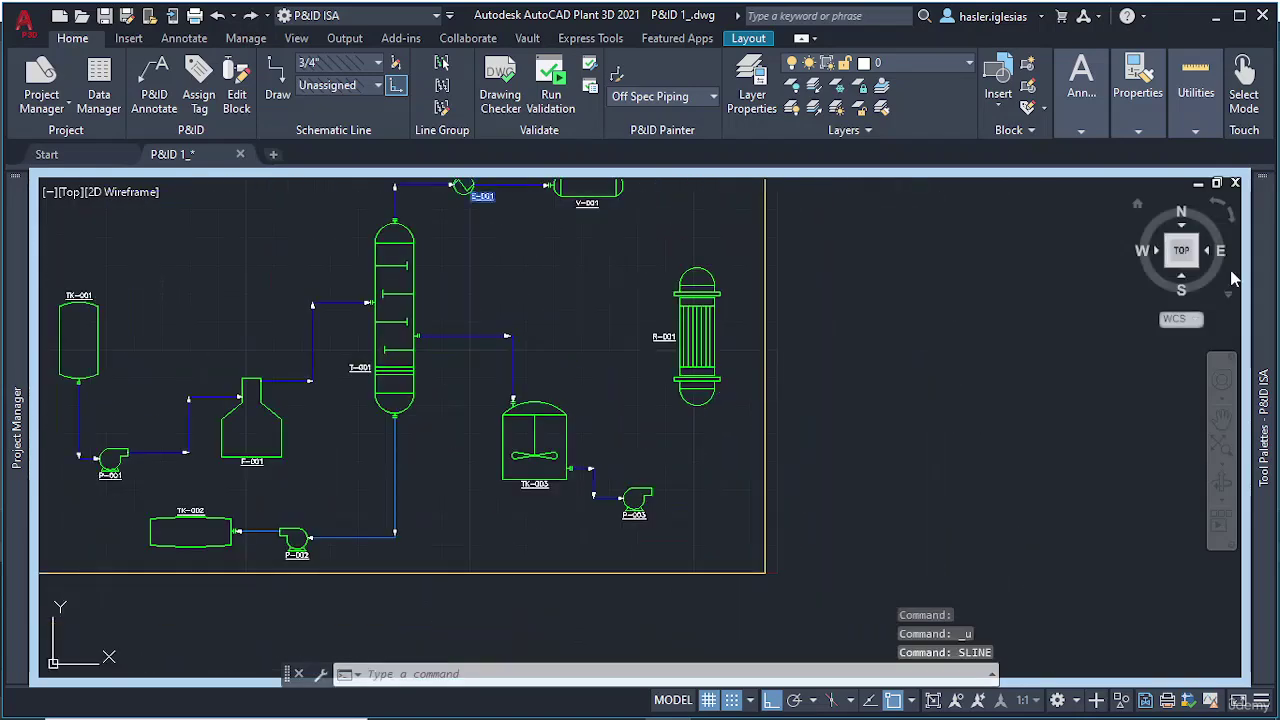
# Step: Draw a primary pipe line from the center of R-001's domed base straight down and across to P-003's outlet
pyautogui.click(1146, 320)
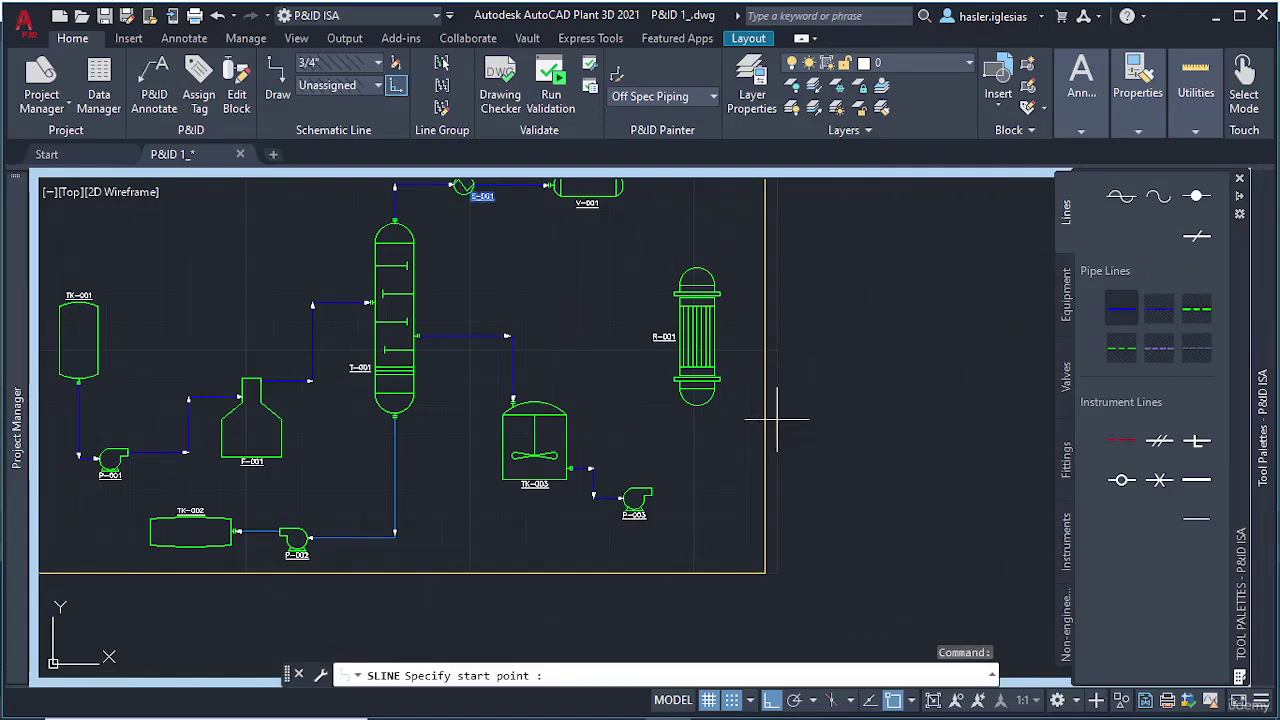
pyautogui.scroll(5, 771, 430)
pyautogui.click(560, 352)
pyautogui.scroll(-5, 565, 360)
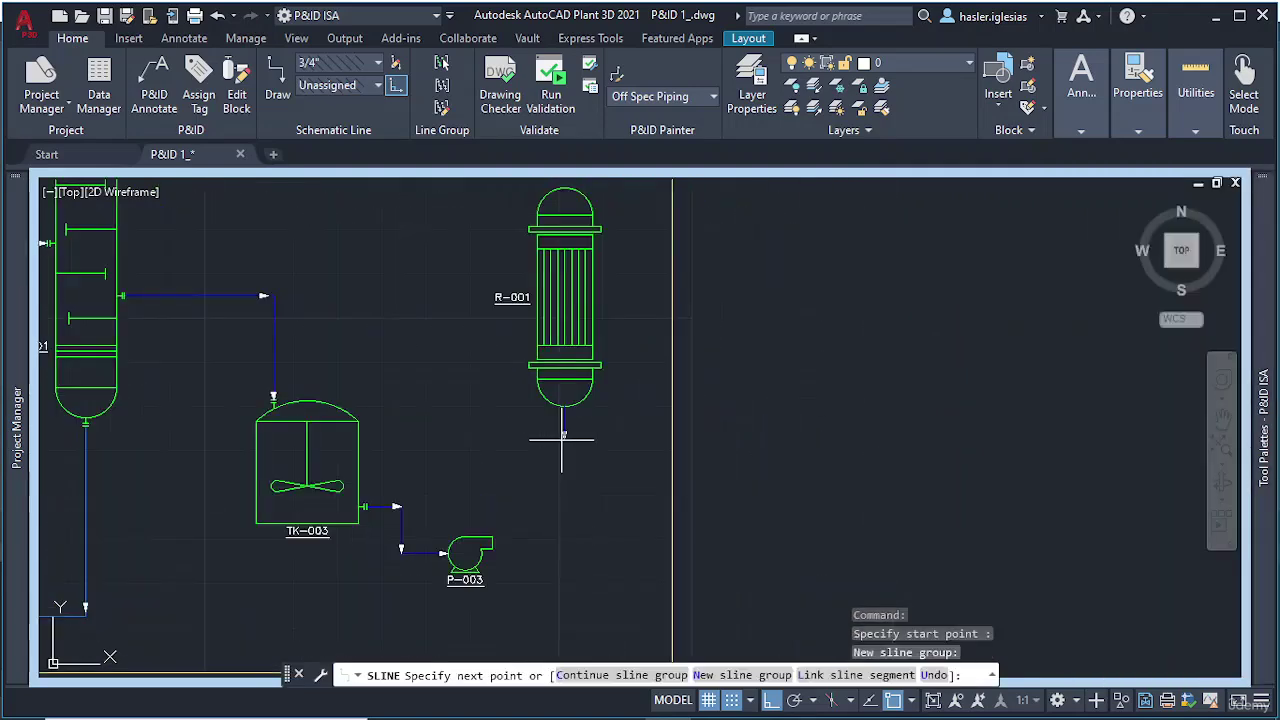
pyautogui.scroll(5, 543, 390)
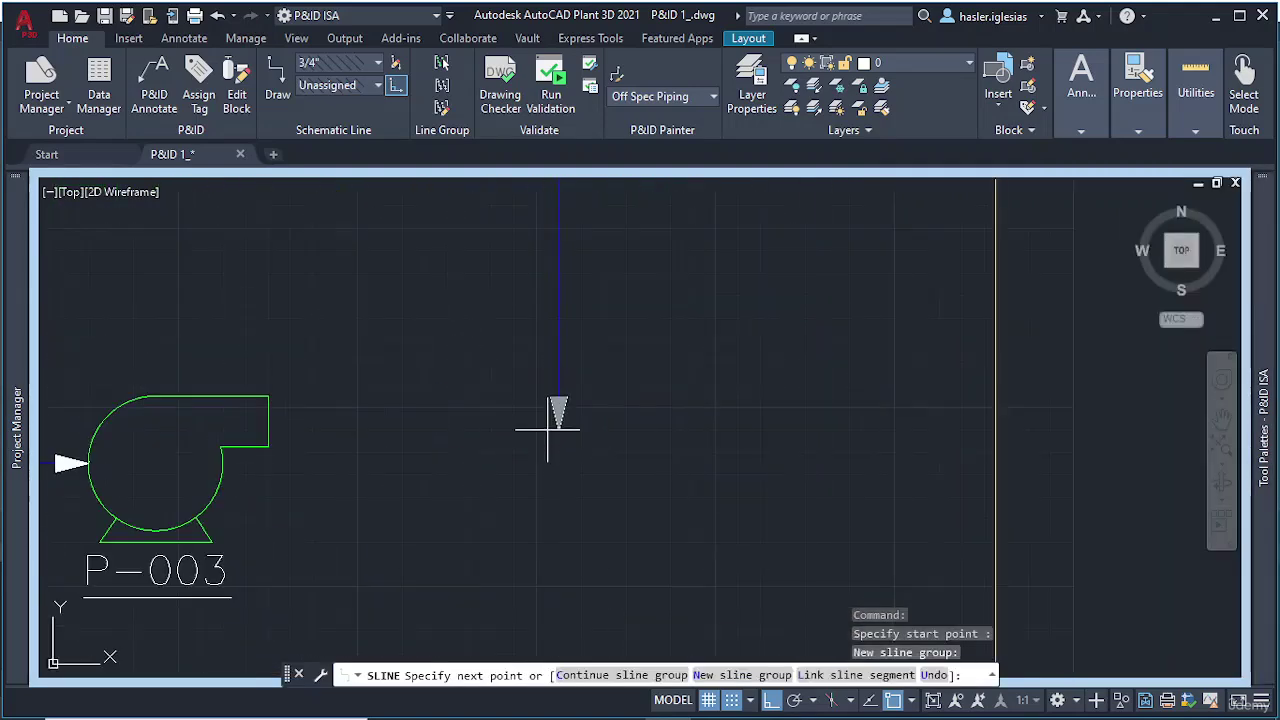
pyautogui.click(558, 418)
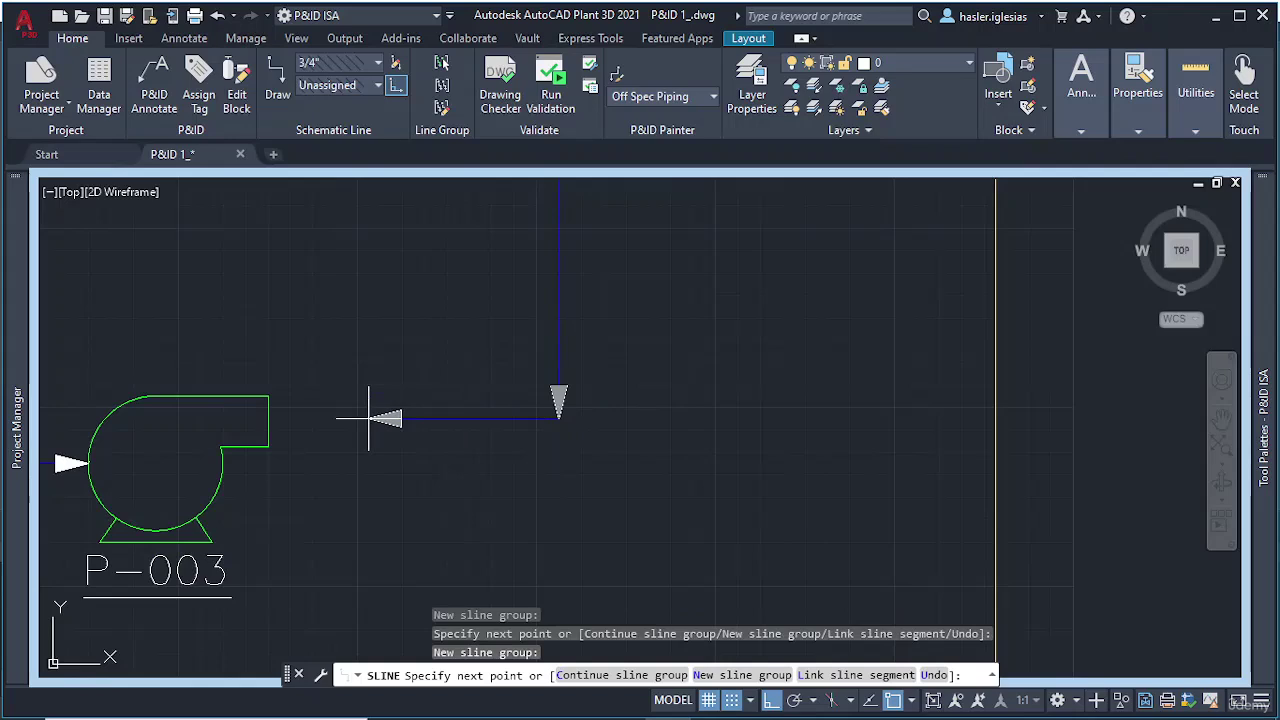
pyautogui.click(268, 418)
pyautogui.press('Escape')
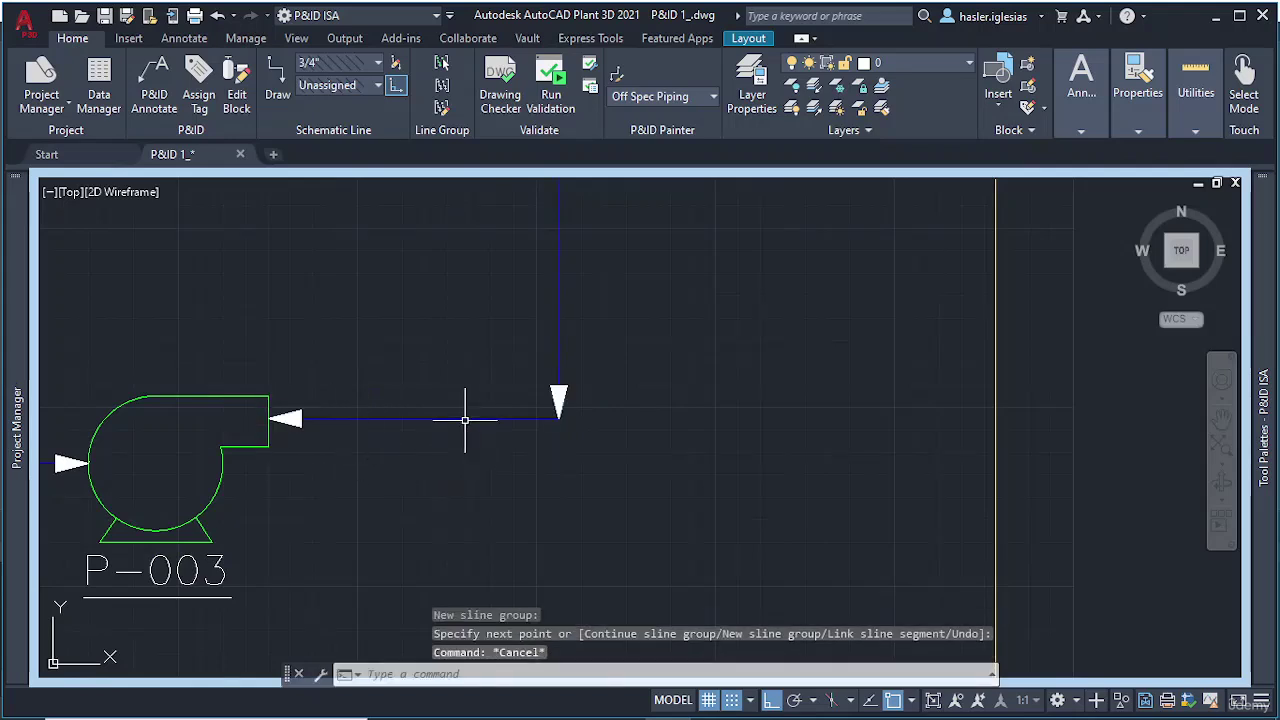
# Step: Reverse the flow of the line between P-003 and R-001 so it runs from the pump to R-001
pyautogui.click(466, 420)
pyautogui.rightClick(465, 430)
pyautogui.moveTo(571, 254)
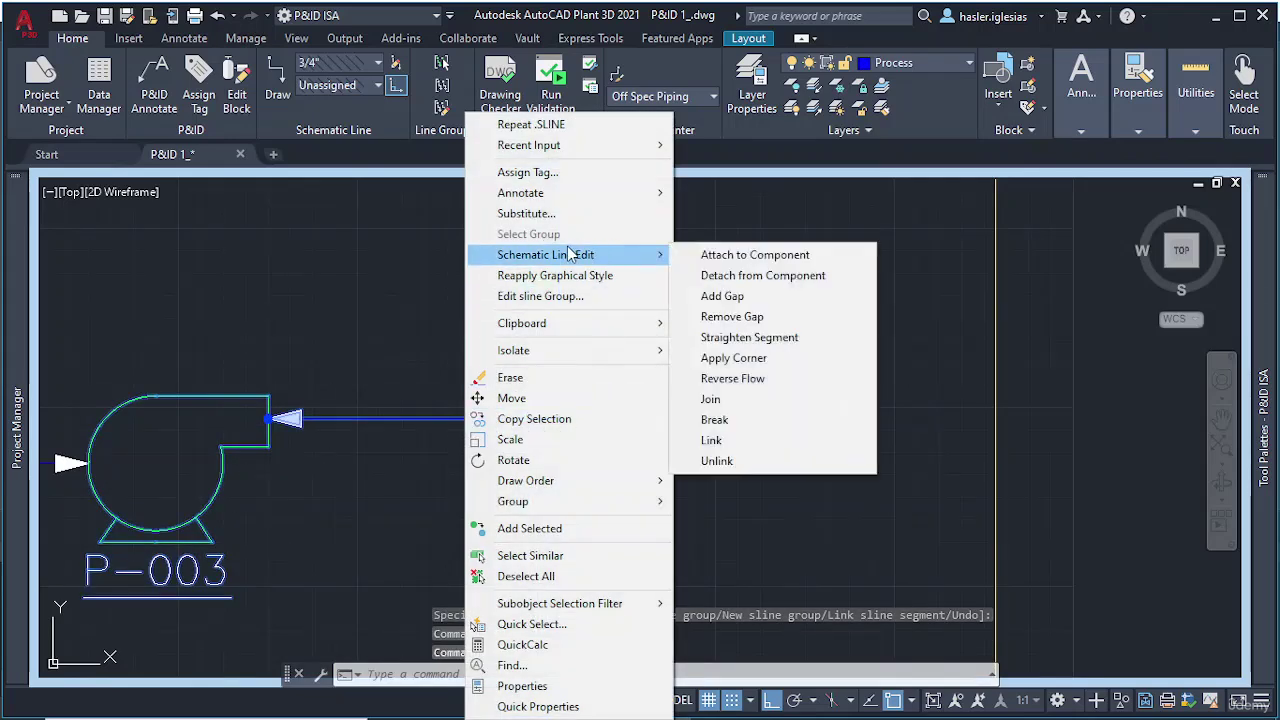
pyautogui.click(735, 378)
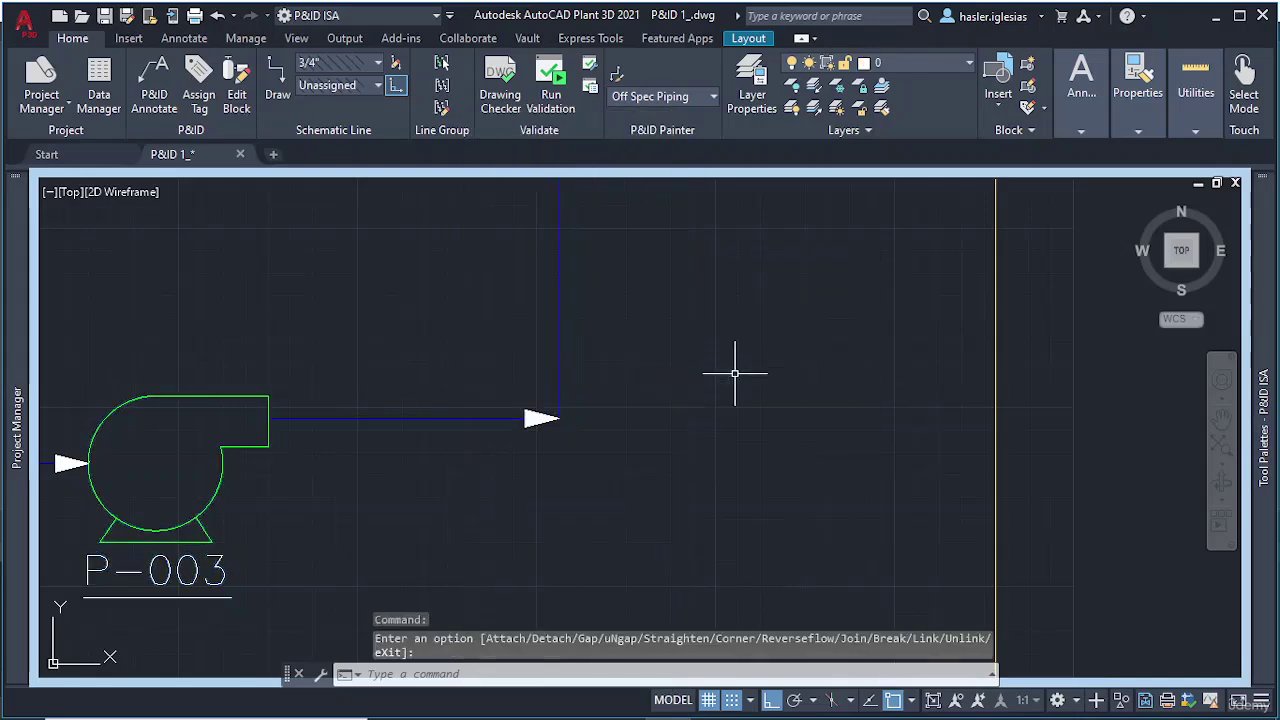
# Step: Review the piping across the whole diagram, including the area between pump P-002, tank TK-003 and pump P-003
pyautogui.scroll(-3, 463, 332)
pyautogui.moveTo(546, 276); pyautogui.dragTo(526, 412, button='middle')
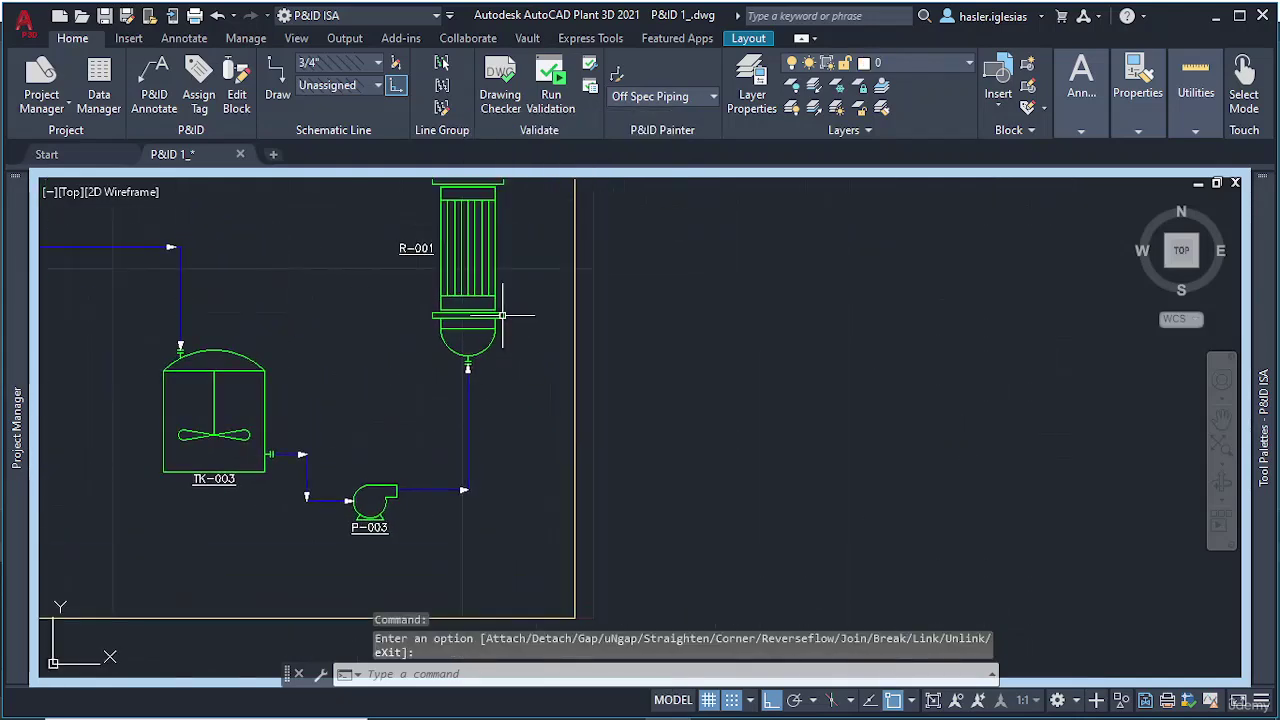
pyautogui.scroll(-3, 502, 316)
pyautogui.moveTo(502, 316); pyautogui.dragTo(578, 416, button='middle')
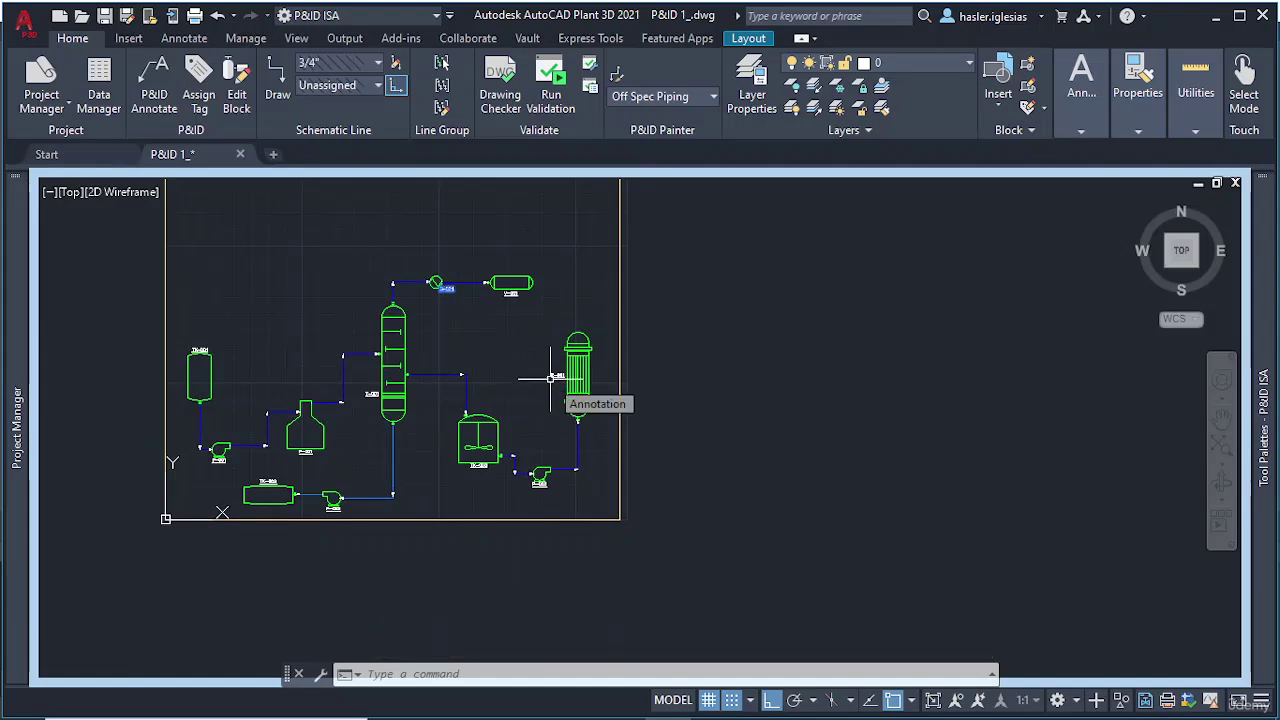
pyautogui.press('Escape')
pyautogui.press('Escape')
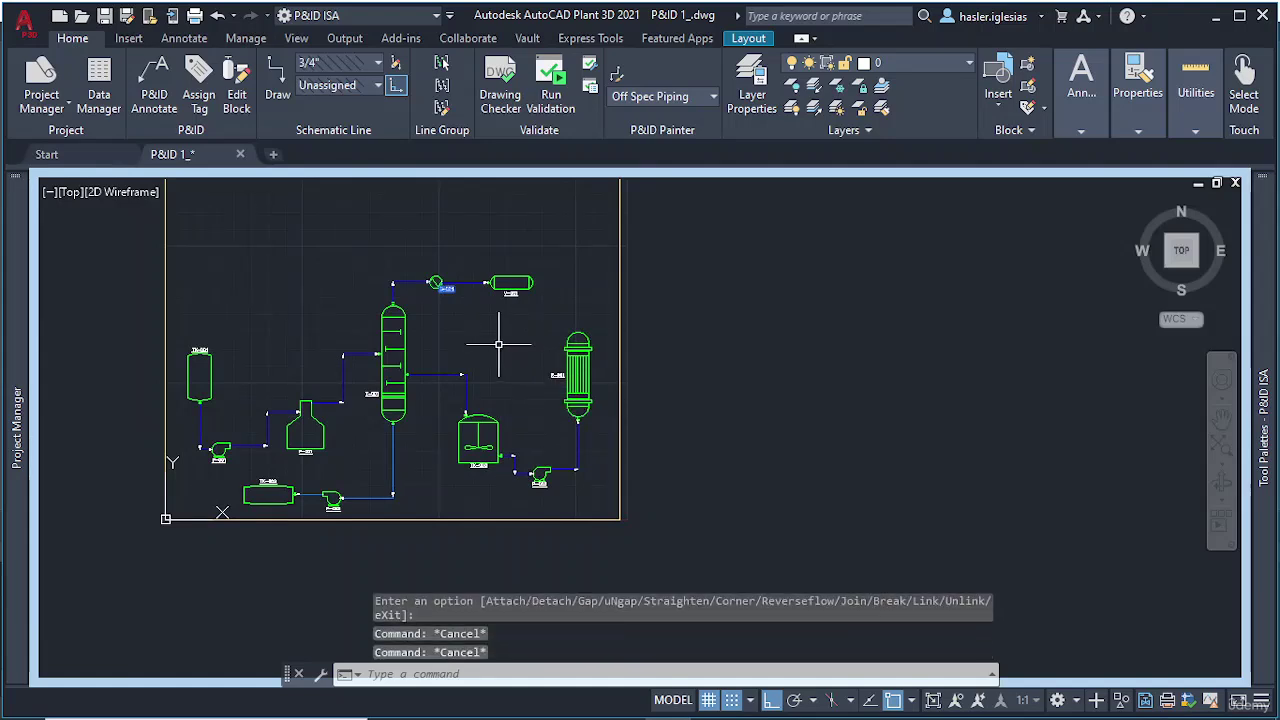
pyautogui.press('Escape')
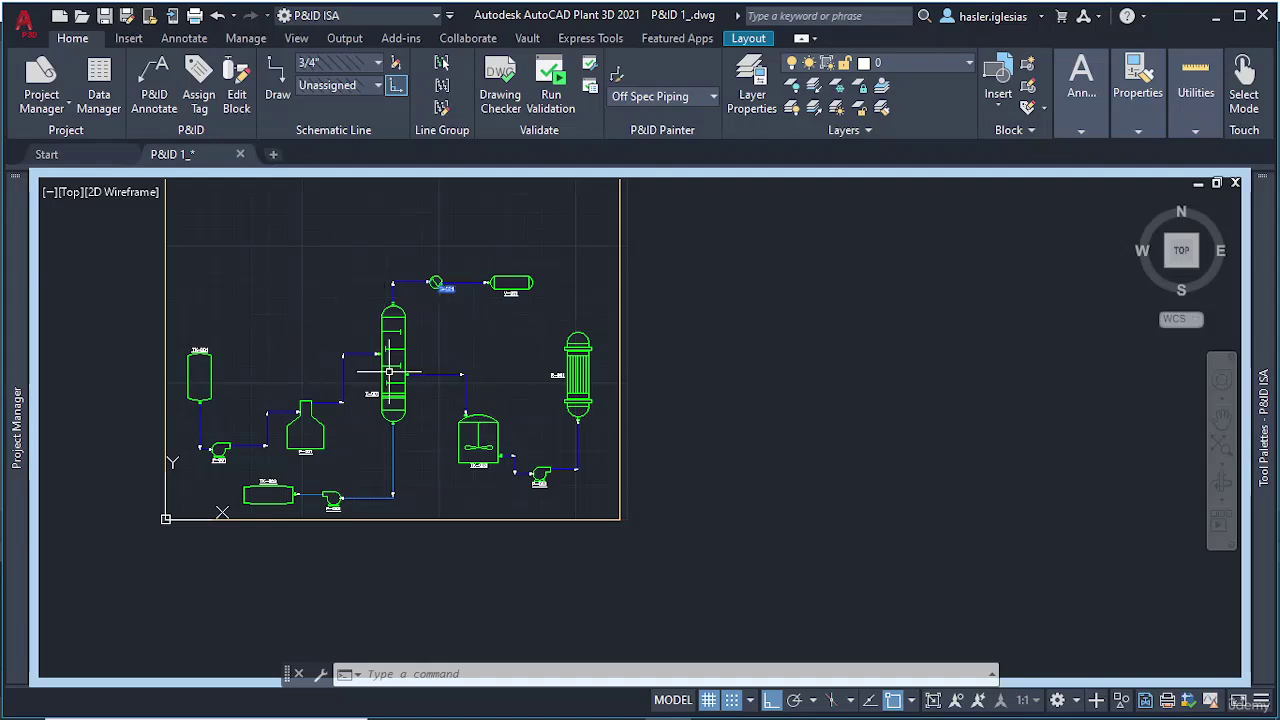
pyautogui.scroll(3, 389, 372)
pyautogui.moveTo(509, 457); pyautogui.dragTo(549, 391, button='middle')
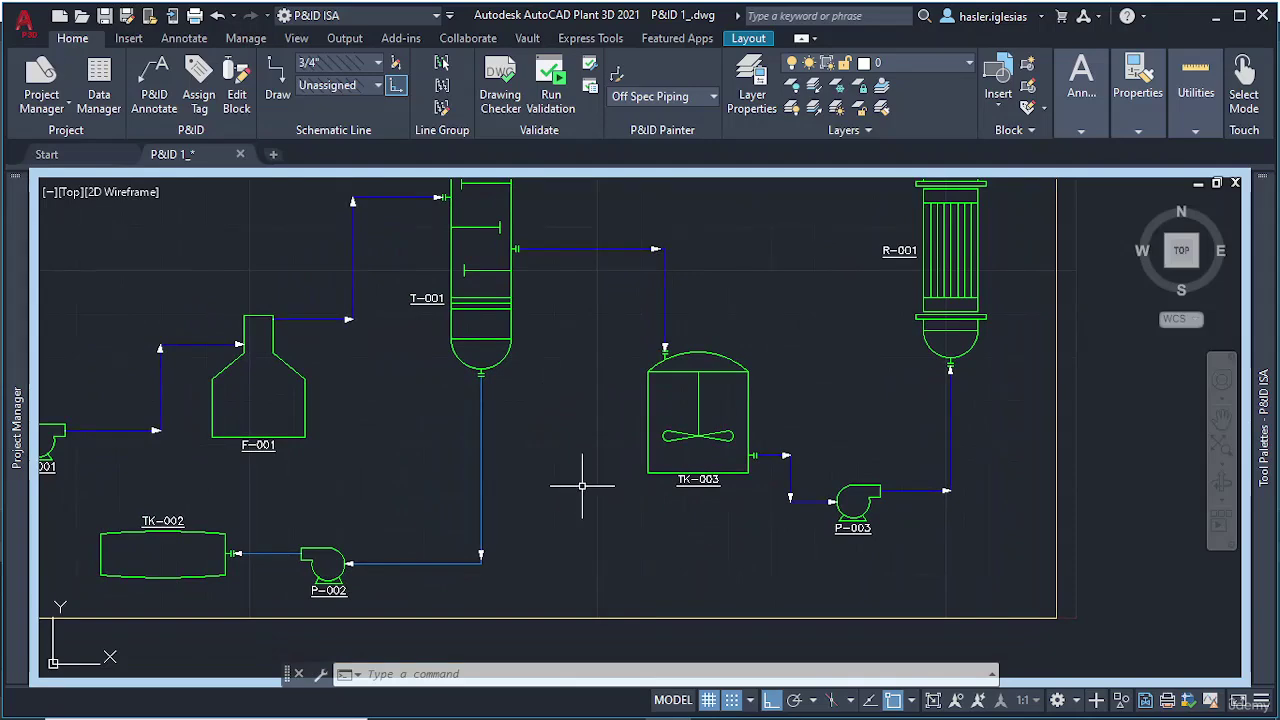
pyautogui.scroll(2, 580, 486)
pyautogui.moveTo(580, 483)
pyautogui.mouseDown(button='middle')
pyautogui.moveTo(557, 417)
pyautogui.moveTo(509, 359)
pyautogui.mouseUp(button='middle')
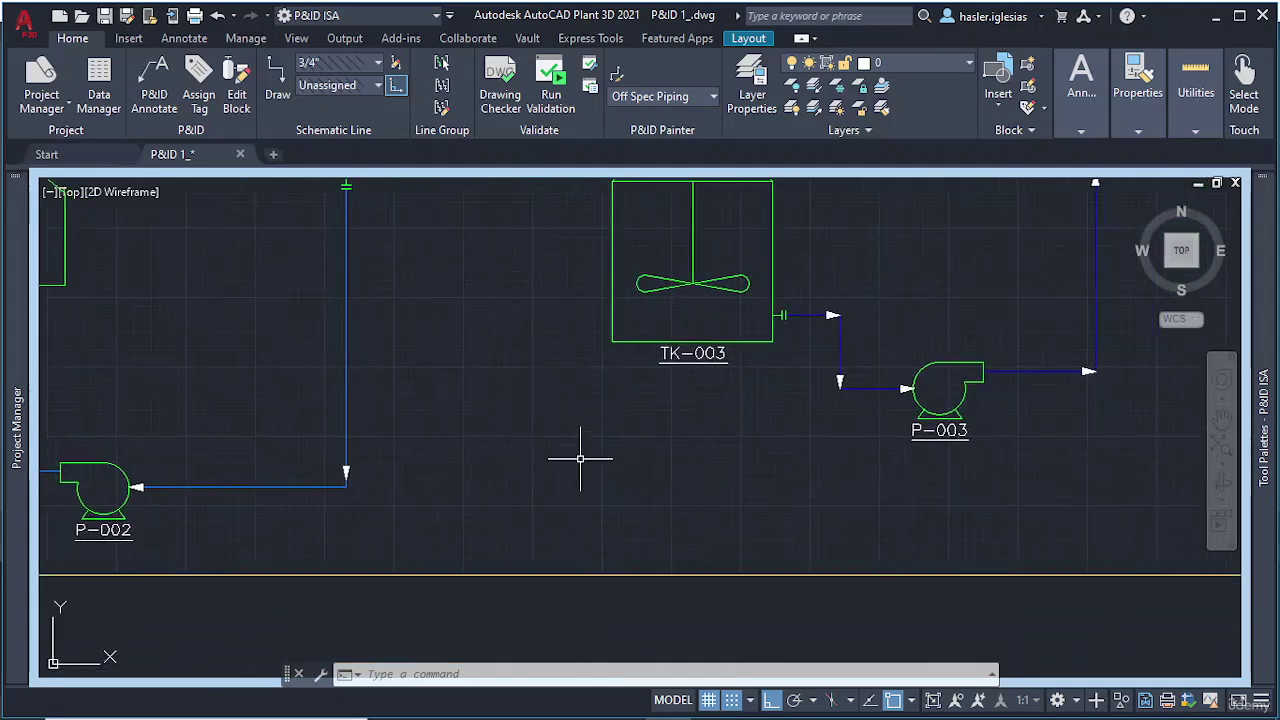
pyautogui.scroll(2, 503, 466)
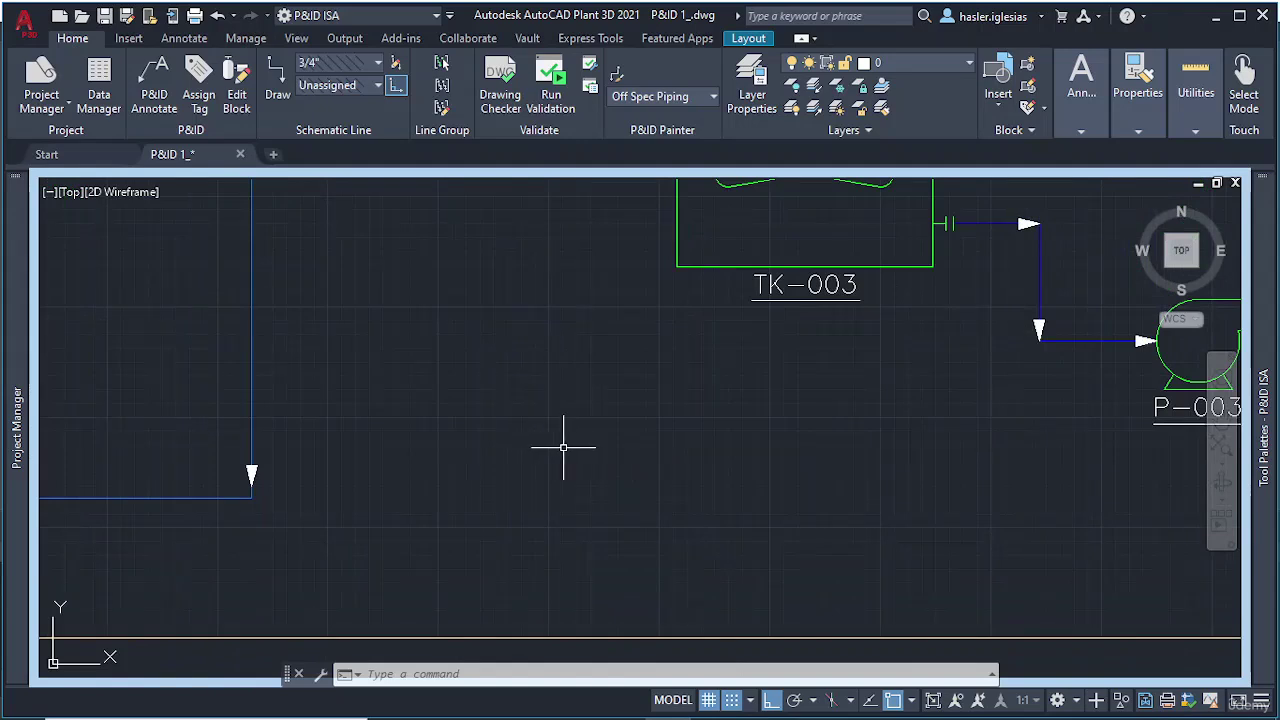
# Step: Draw a five-sided polygon circumscribed about a circle of about 0.75 radius in the empty space between P-002 and P-003, below TK-003
pyautogui.write('p')
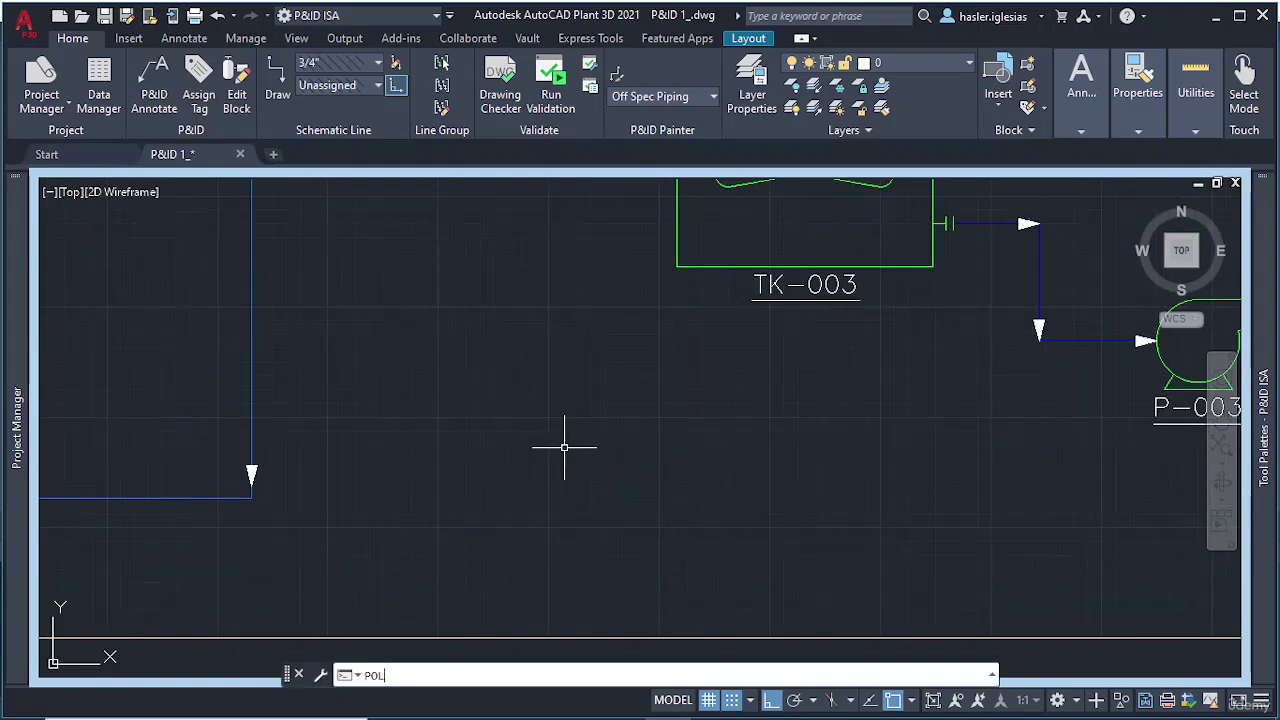
pyautogui.write('ol')
pyautogui.press('Return')
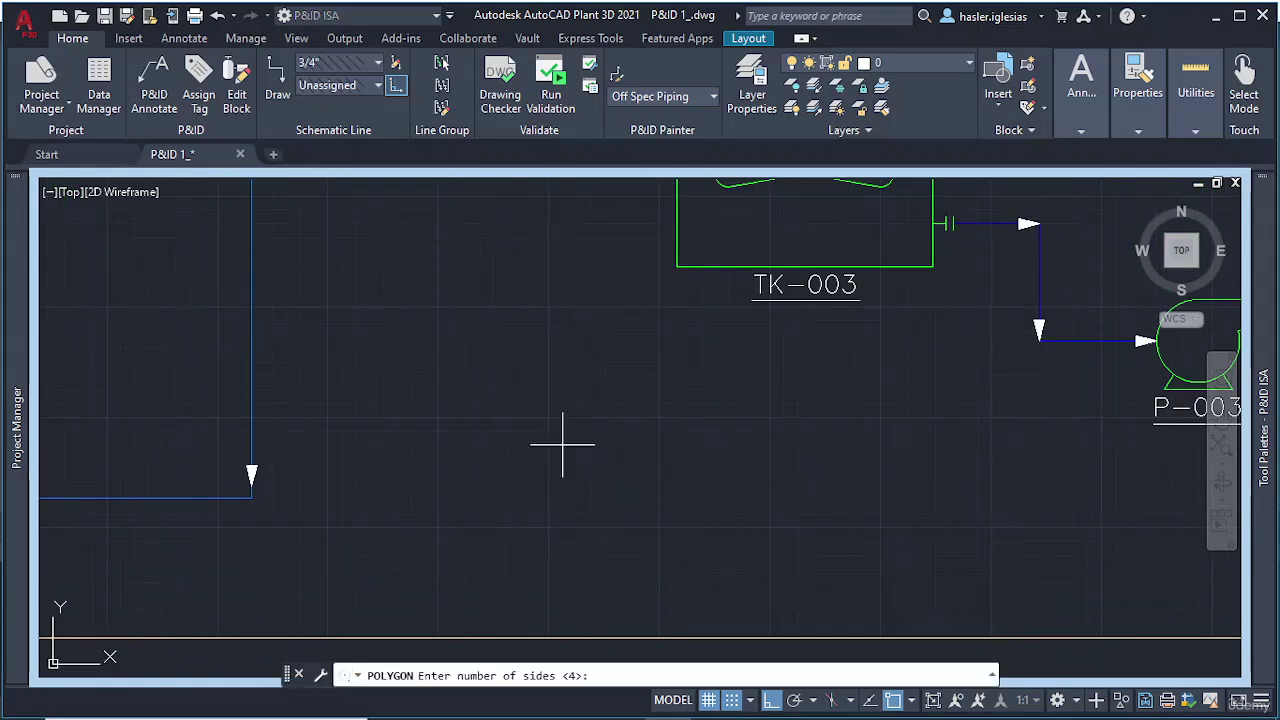
pyautogui.press('Return')
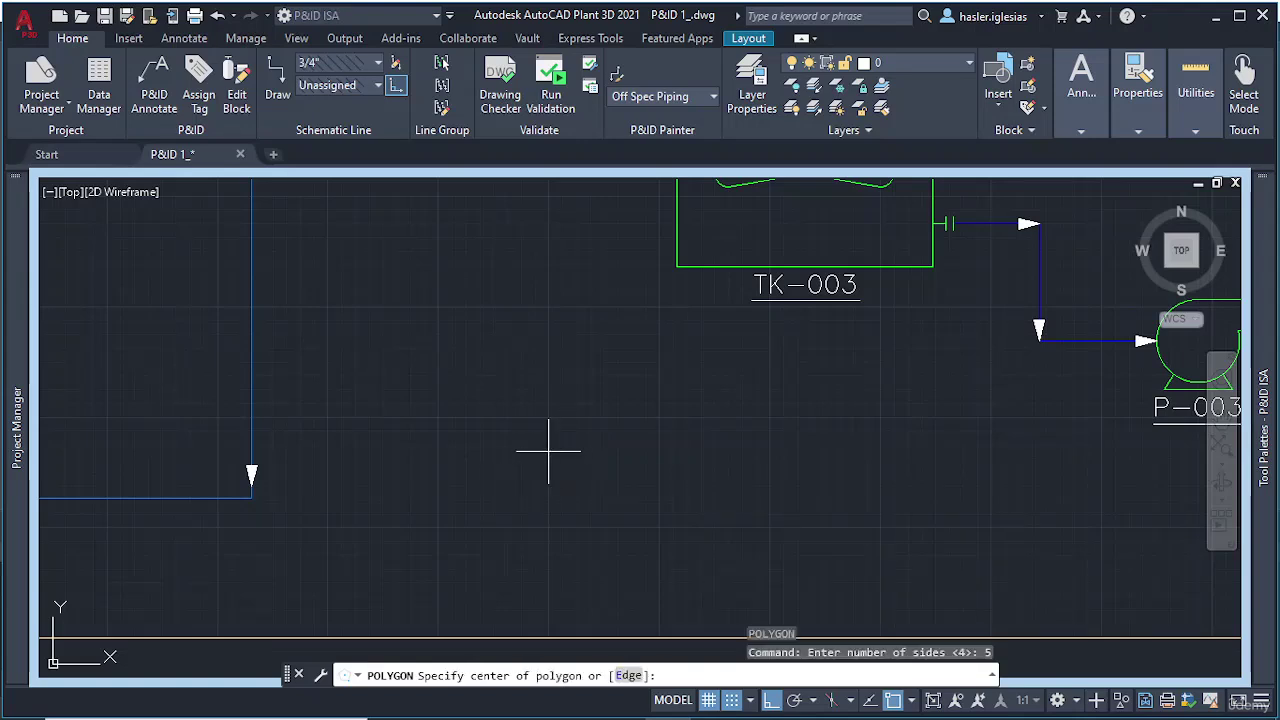
pyautogui.click(558, 450)
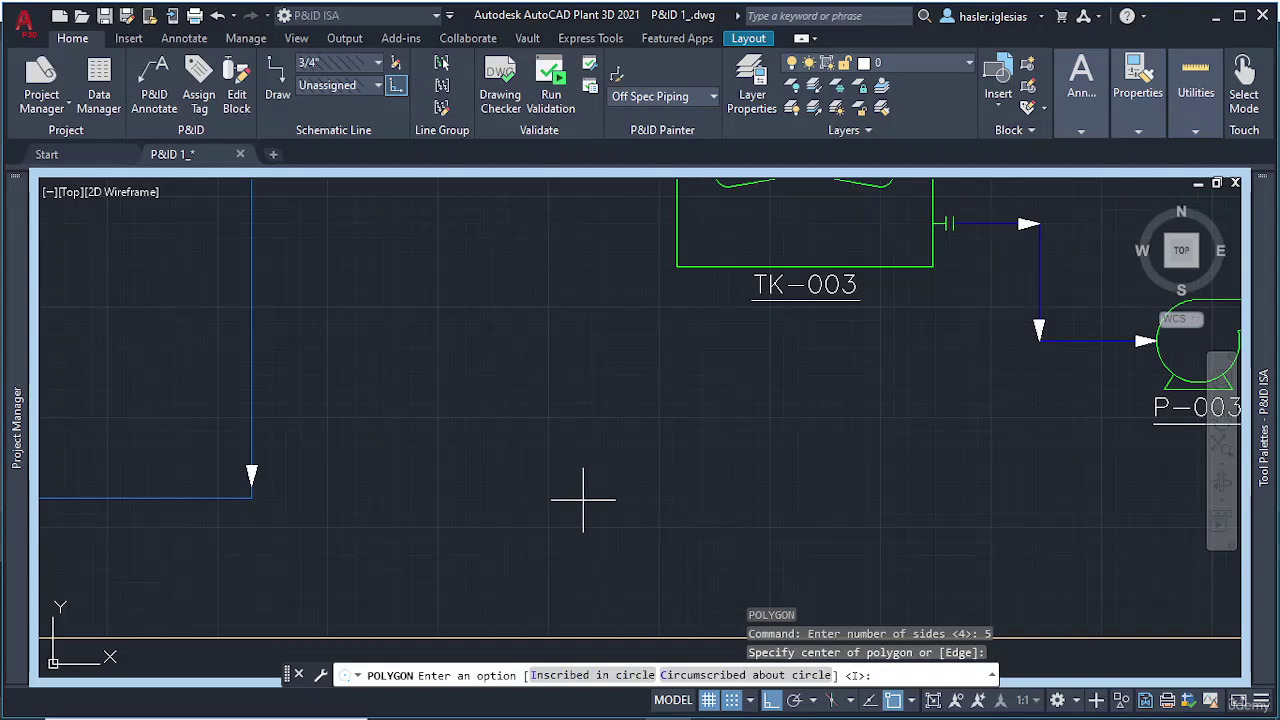
pyautogui.click(705, 675)
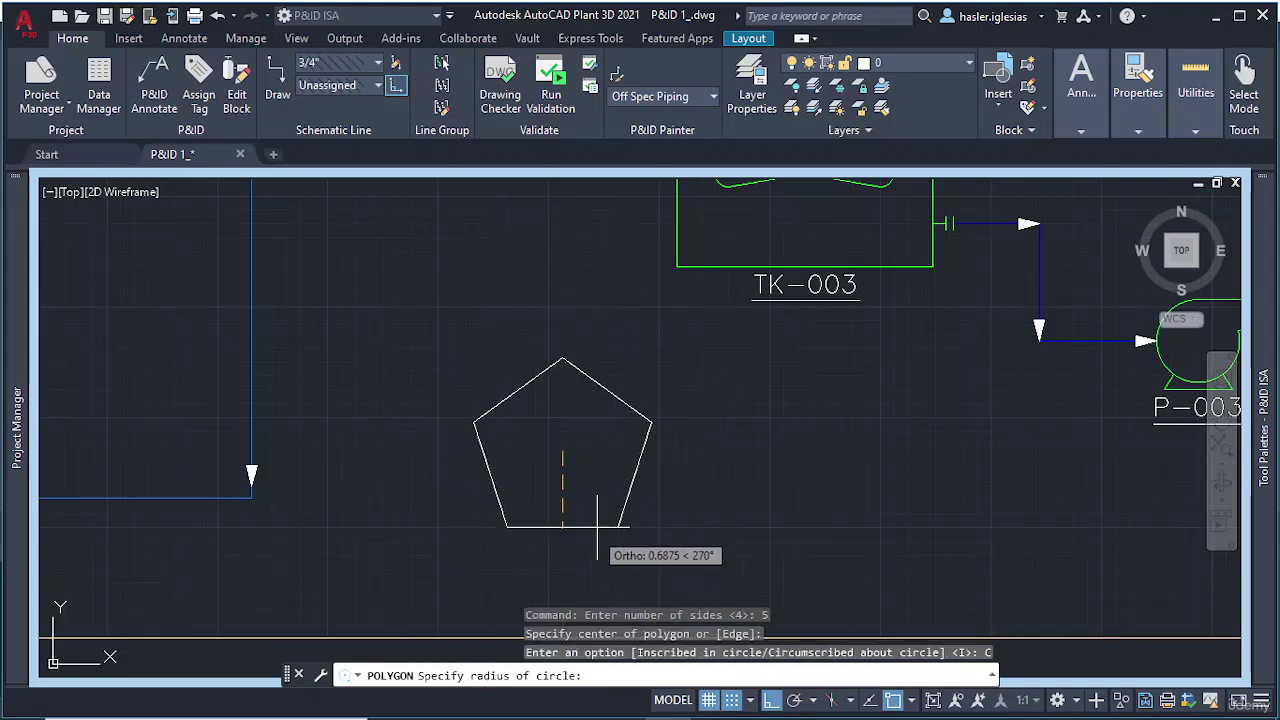
pyautogui.scroll(-2, 598, 537)
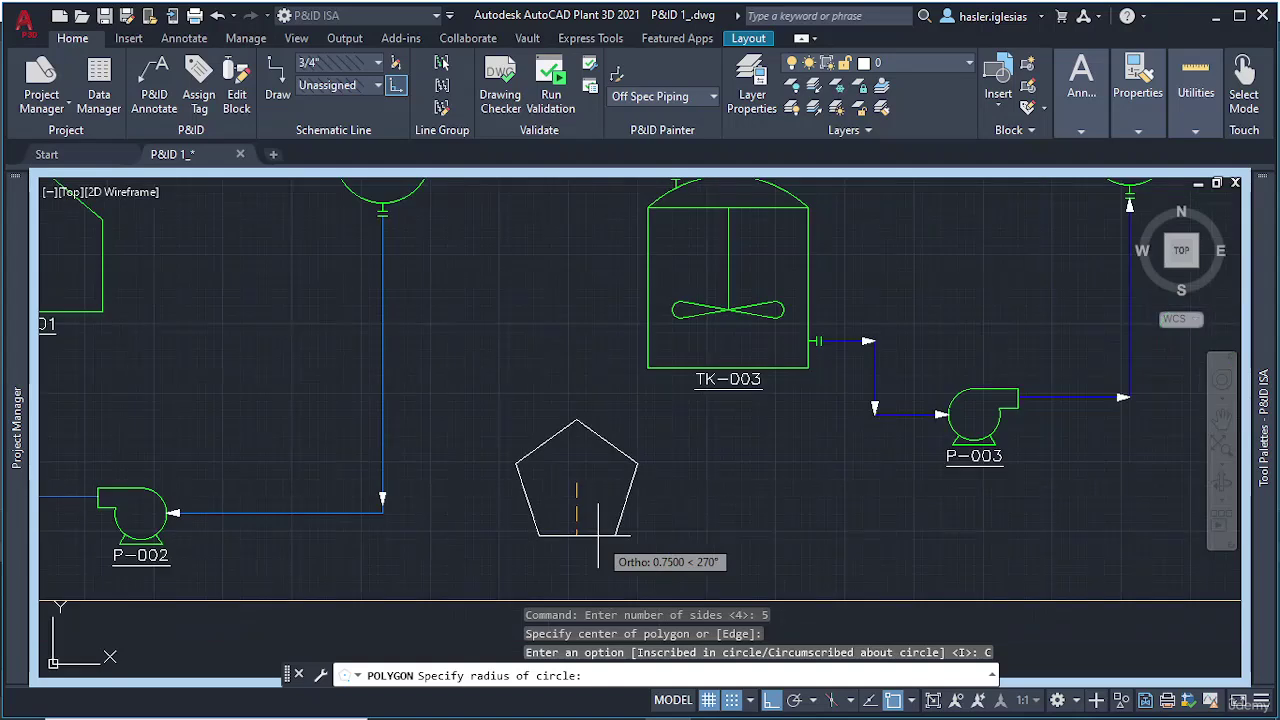
pyautogui.click(598, 537)
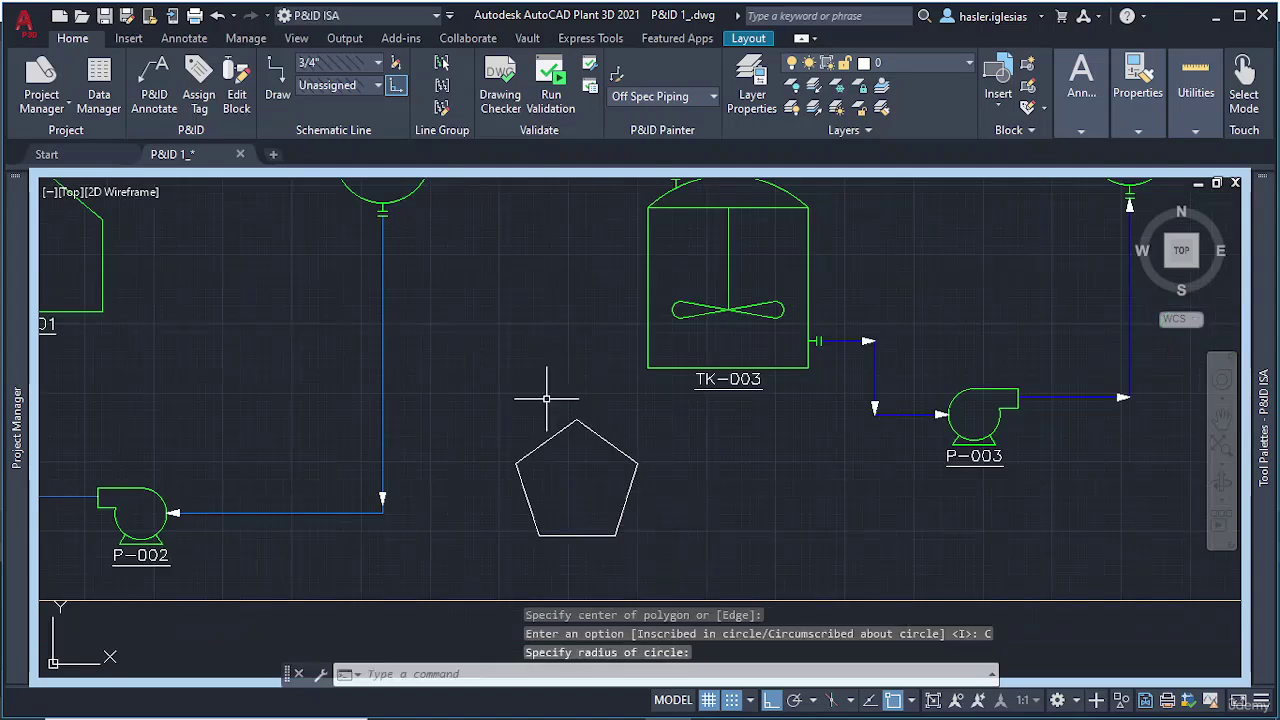
# Step: Draw a circle centered on the pentagon's top vertex, small enough to stay above its two side corners
pyautogui.moveTo(548, 399); pyautogui.dragTo(453, 397, button='middle')
pyautogui.scroll(4, 514, 386)
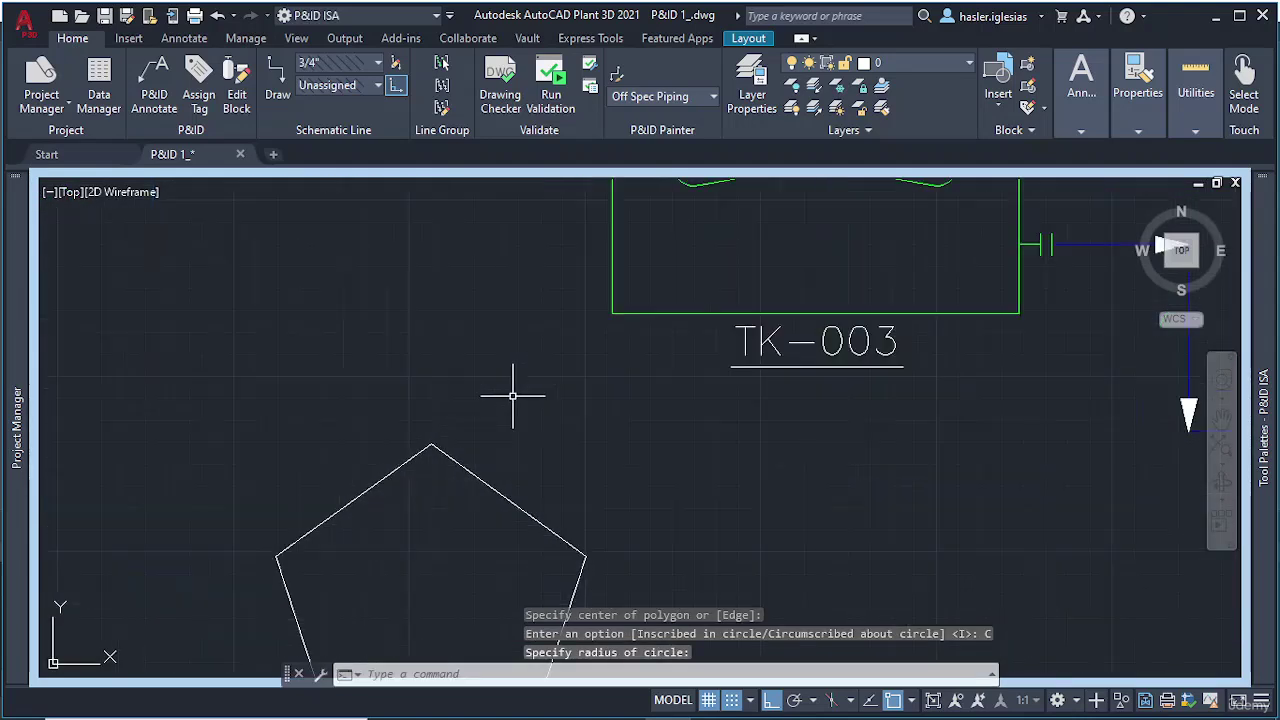
pyautogui.write('c')
pyautogui.press('Return')
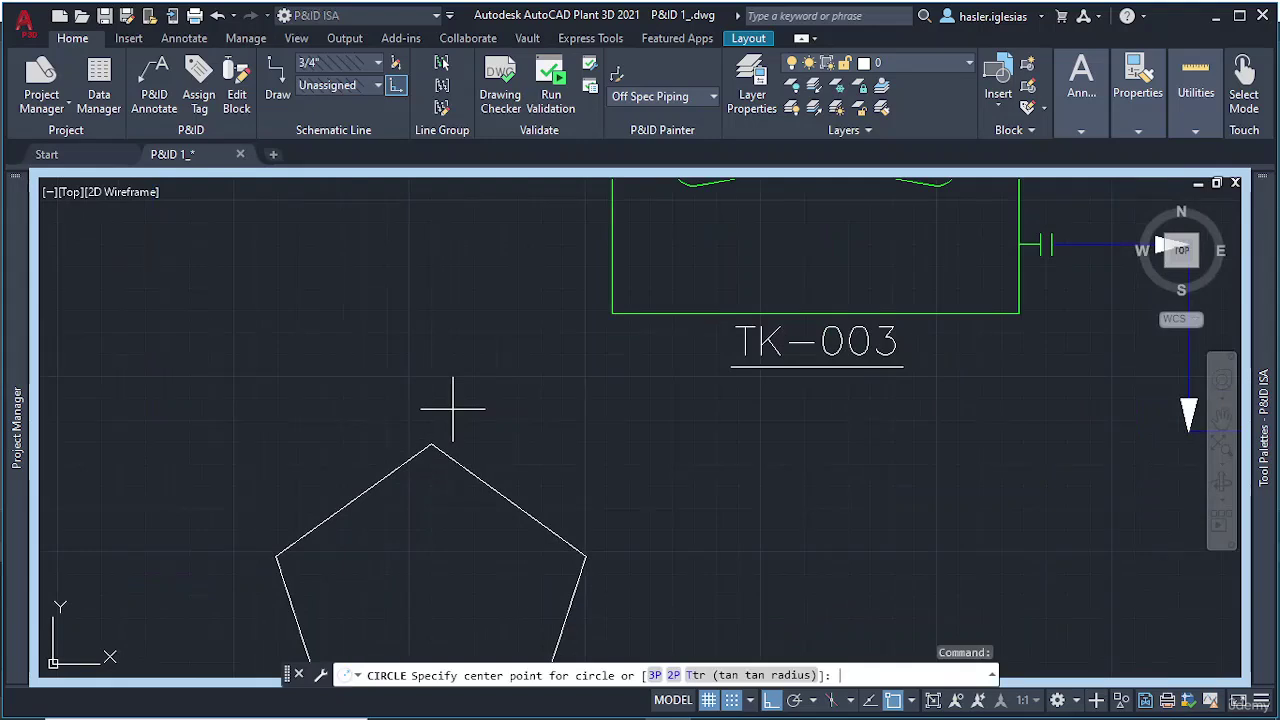
pyautogui.click(431, 443)
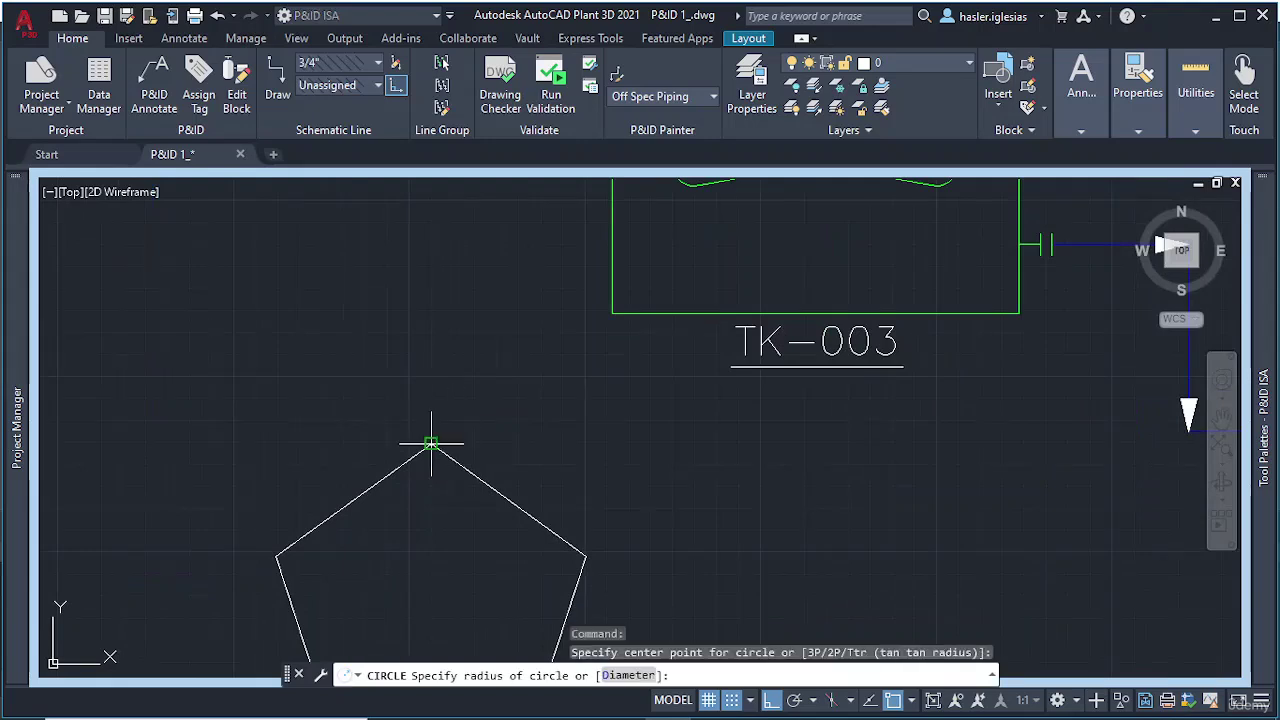
pyautogui.click(497, 540)
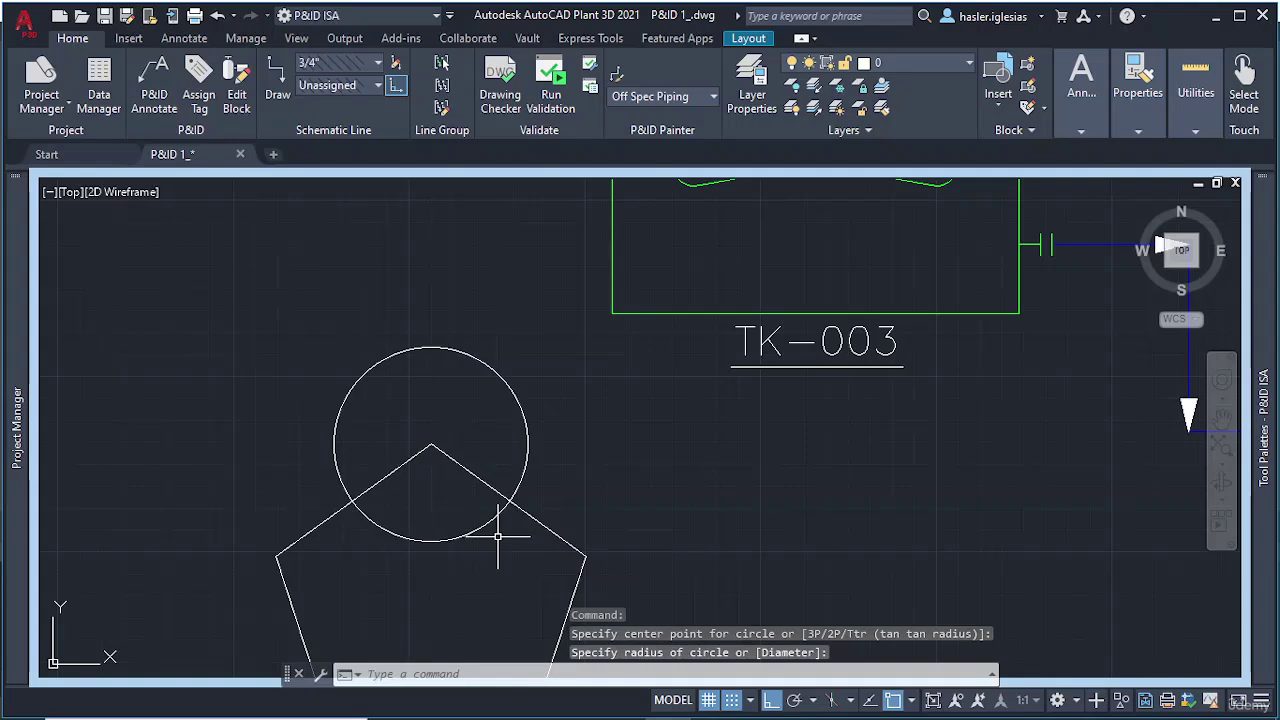
pyautogui.write('A')
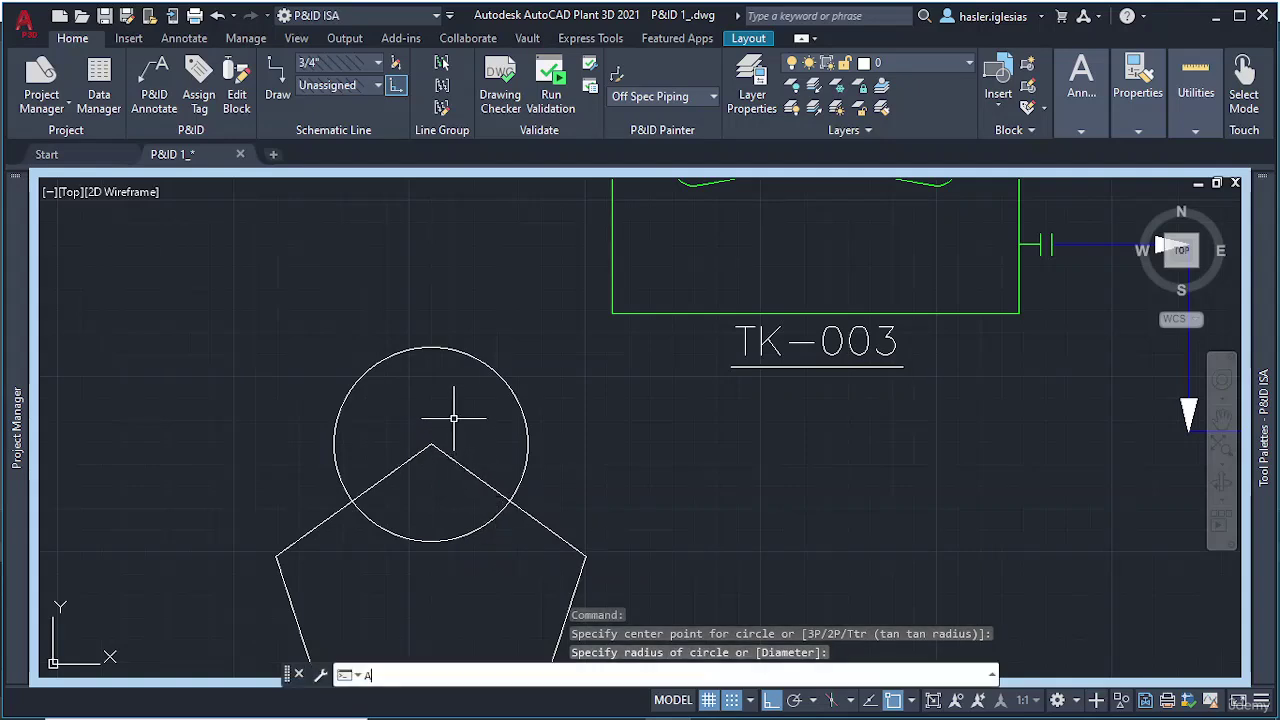
pyautogui.press('Return')
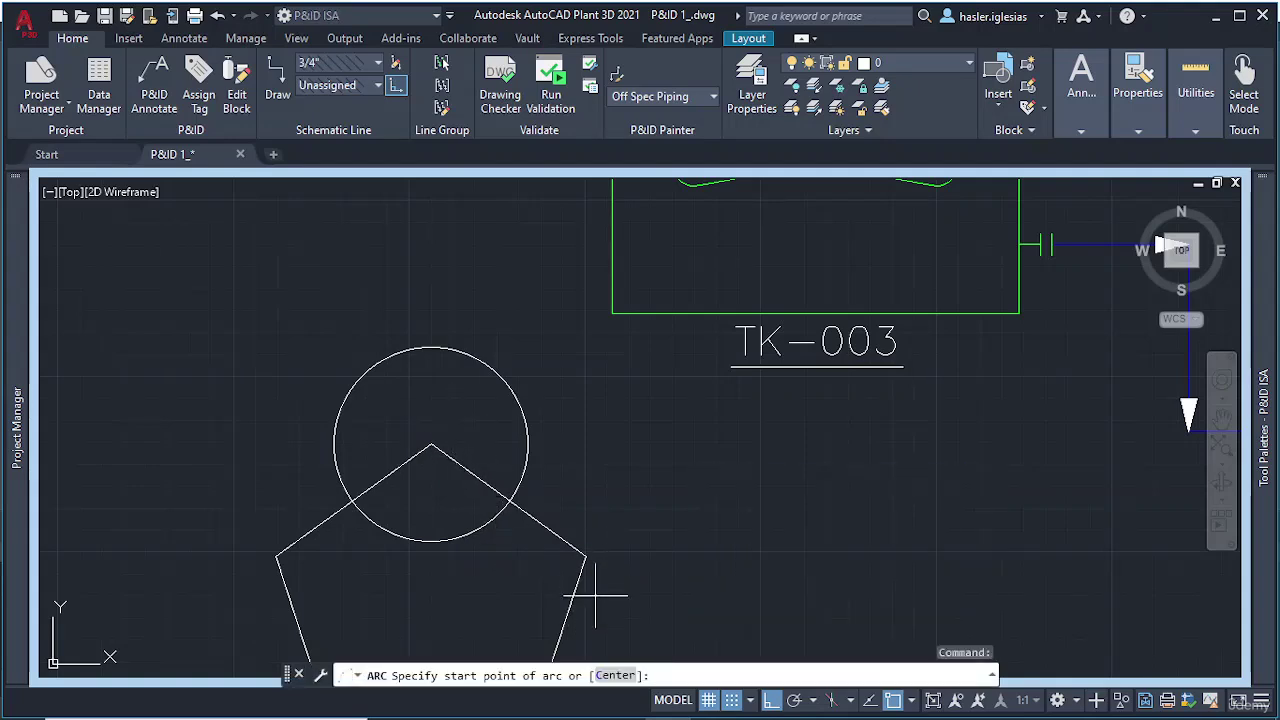
pyautogui.click(615, 675)
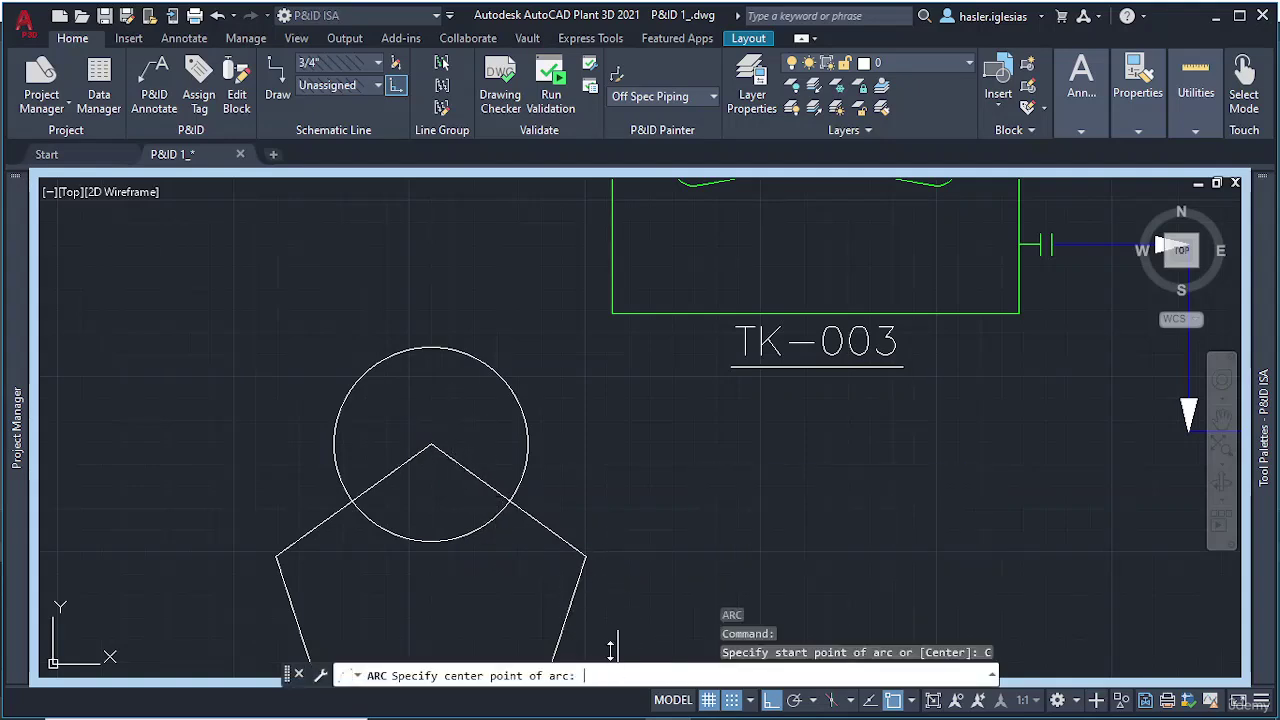
pyautogui.click(431, 441)
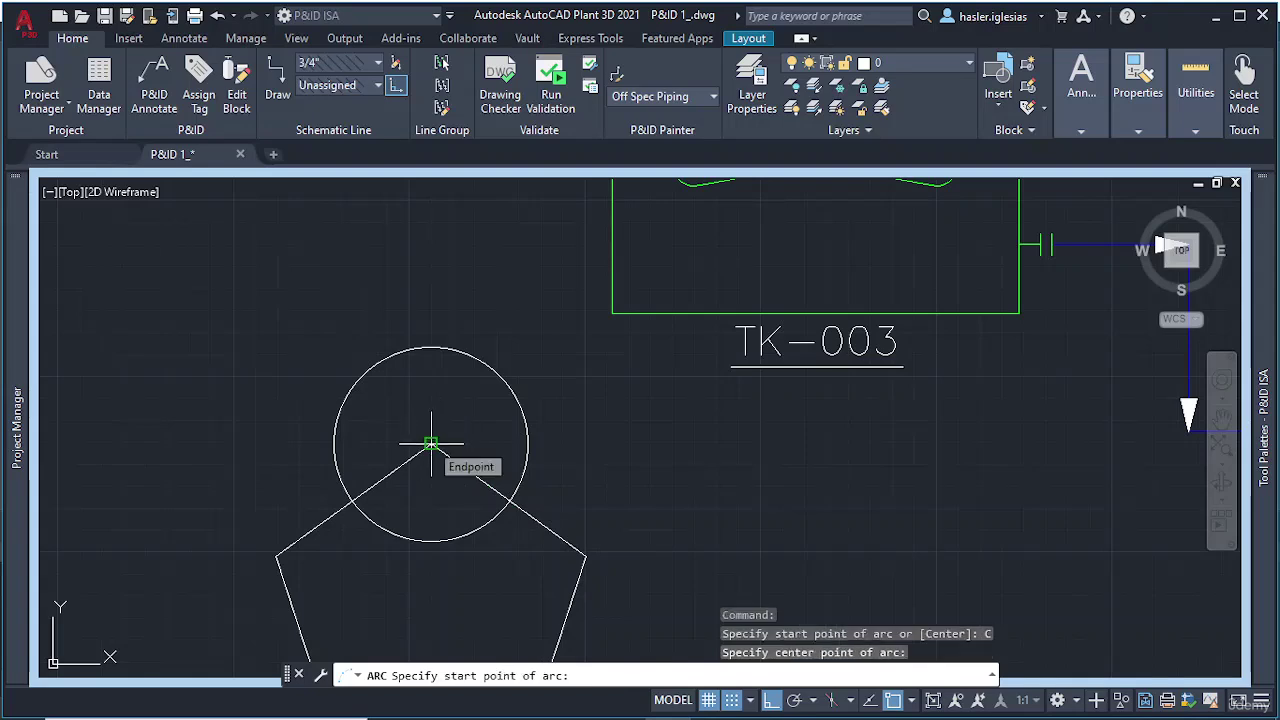
pyautogui.click(453, 365)
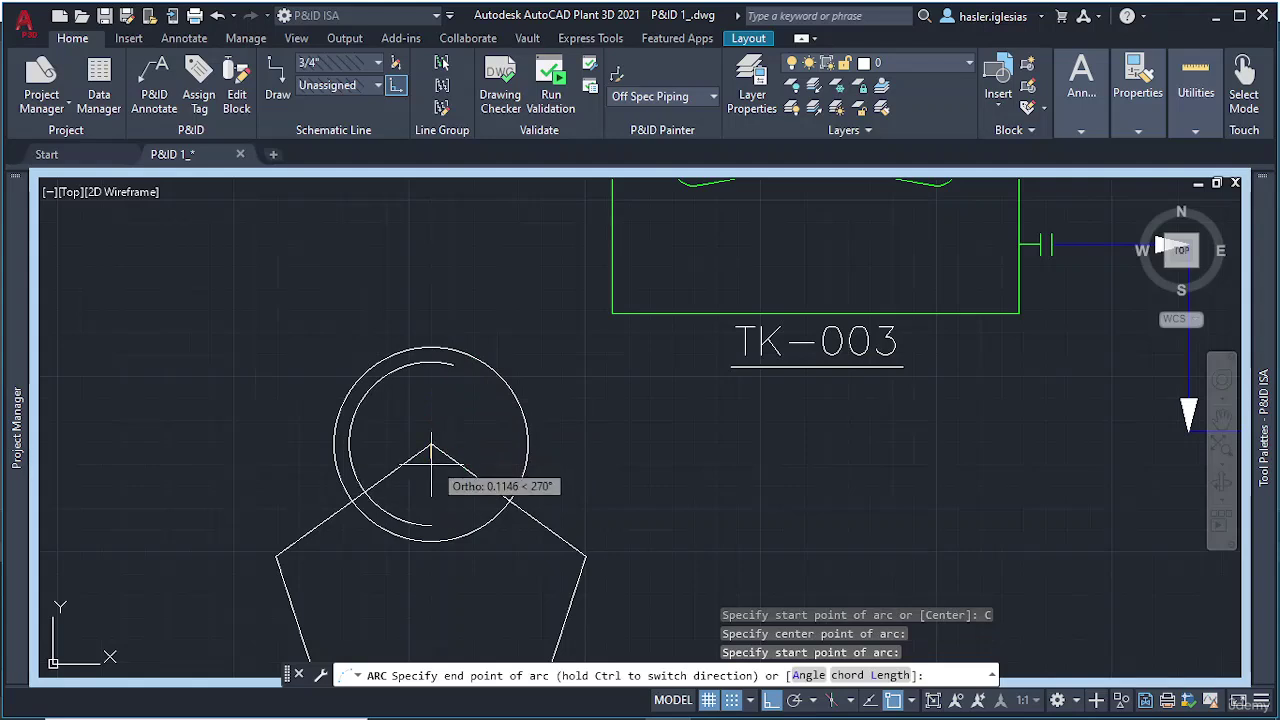
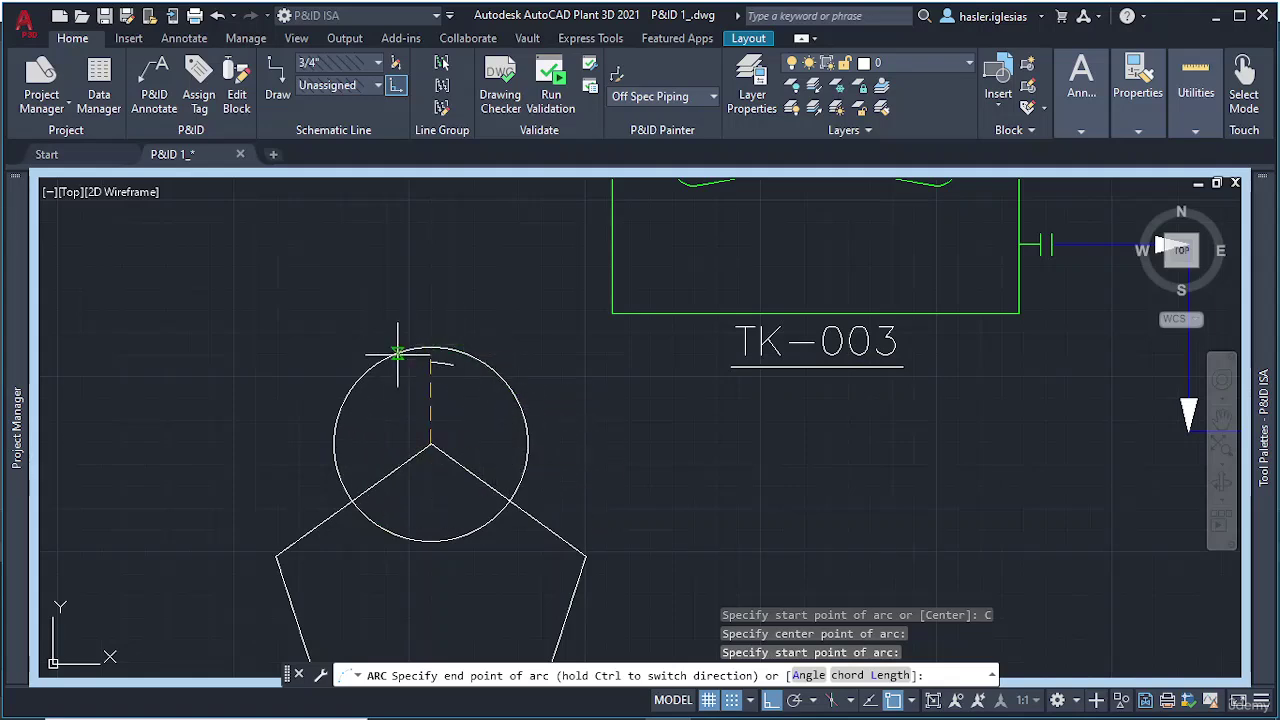
pyautogui.press('Escape')
# Step: Draw a center-based arc around the pentagon's apex along the inner left side of the circle, with Ortho turned off for its end point
pyautogui.press('space')
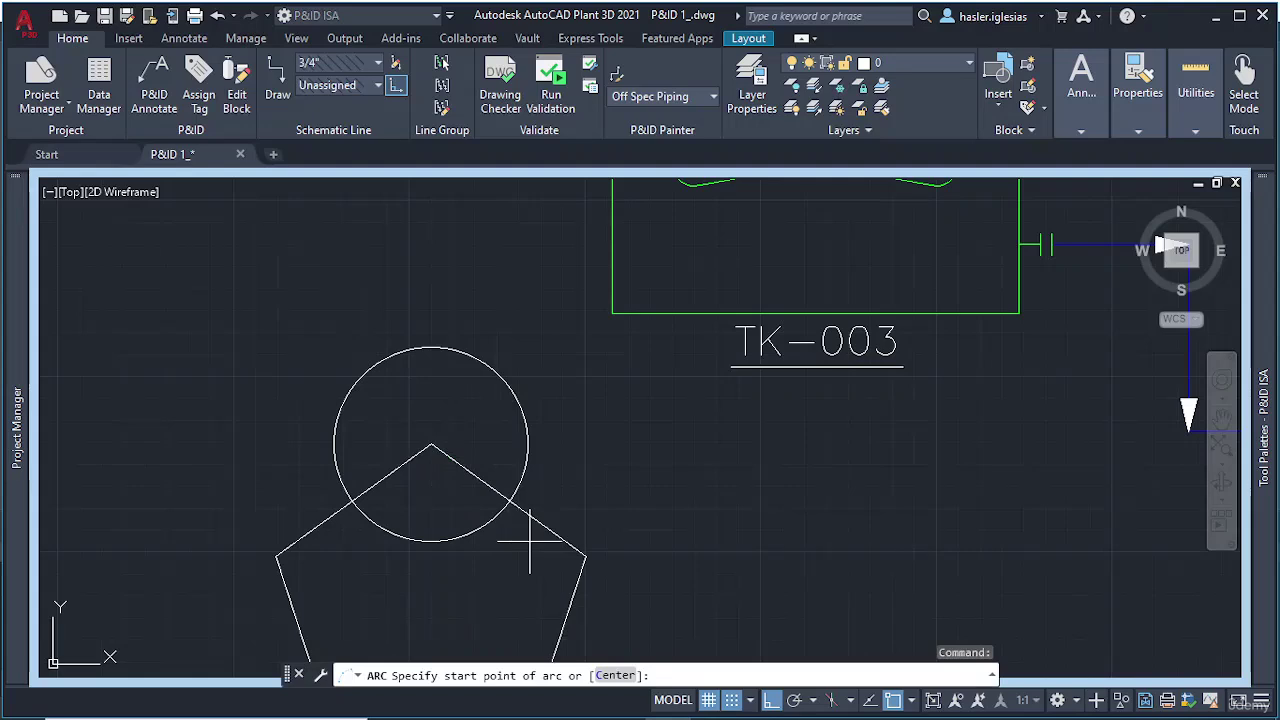
pyautogui.write('c')
pyautogui.press('Return')
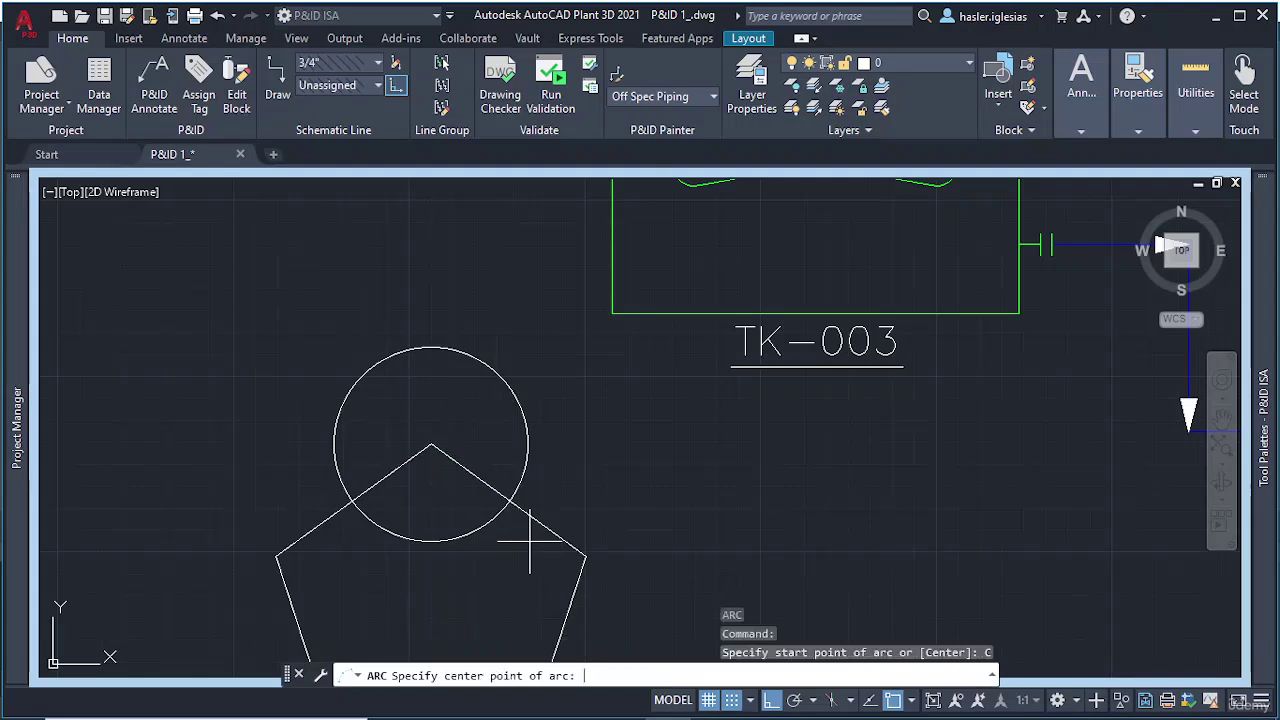
pyautogui.click(431, 443)
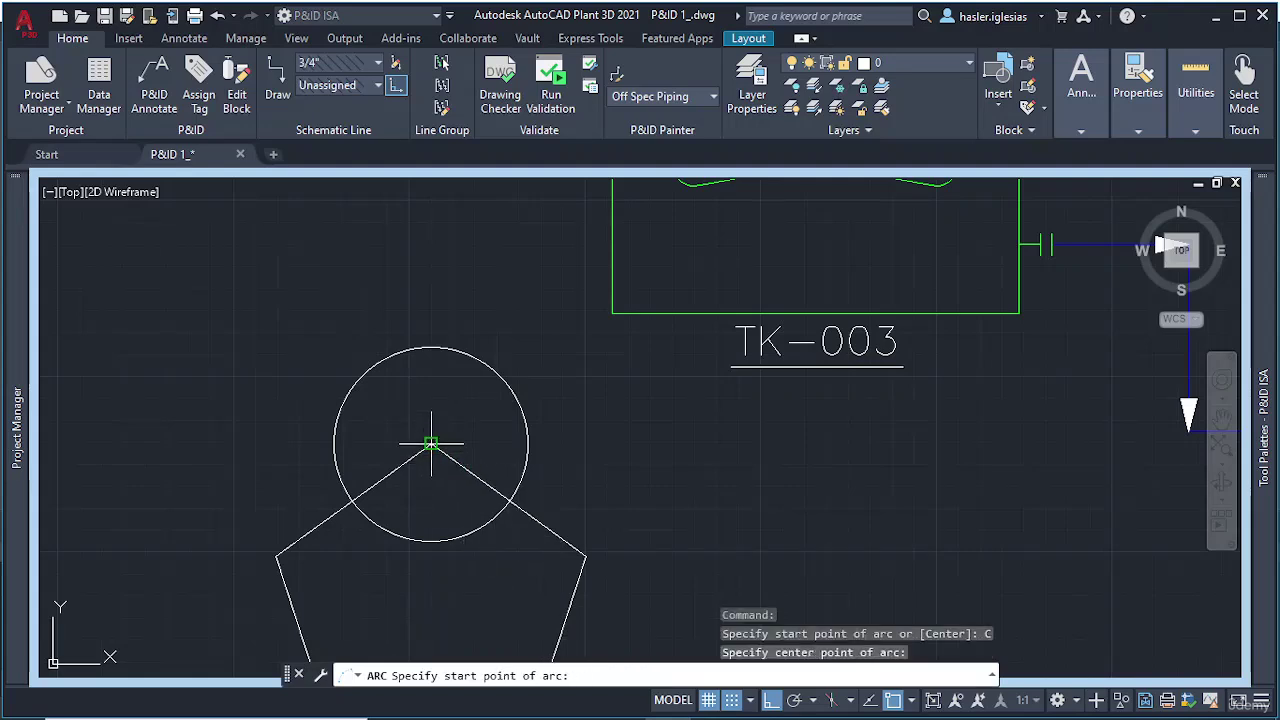
pyautogui.click(420, 365)
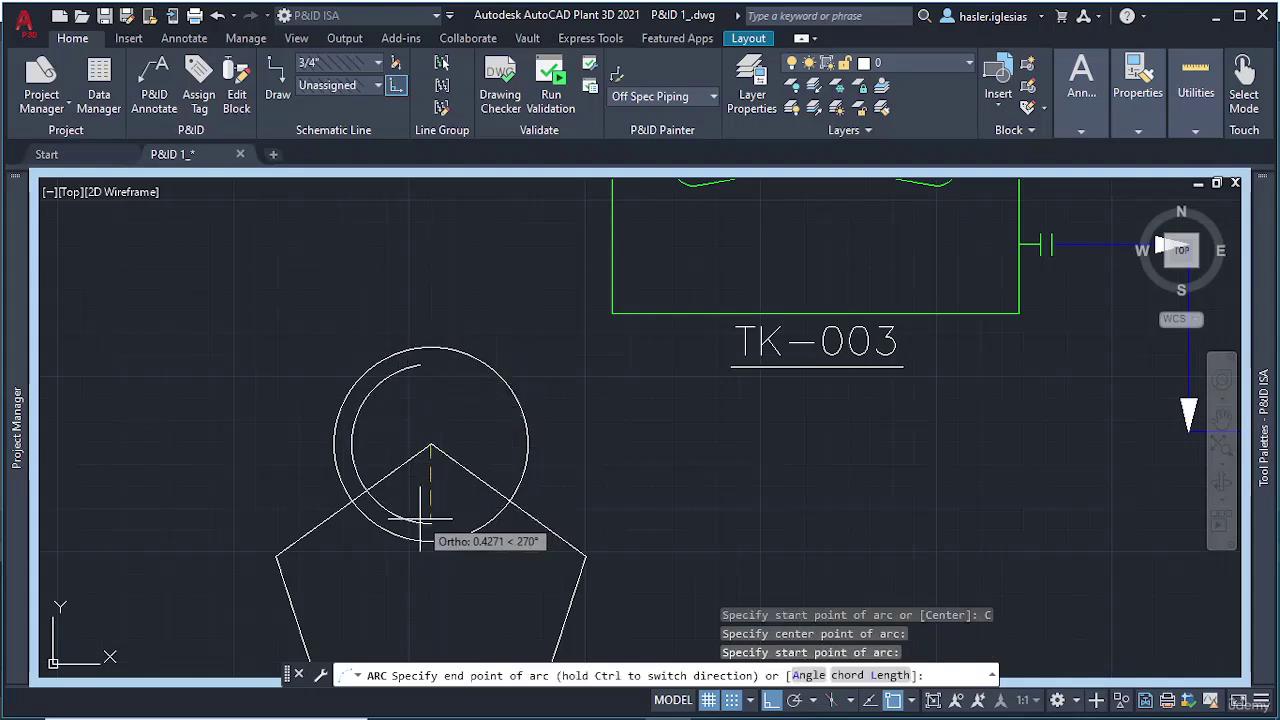
pyautogui.click(771, 700)
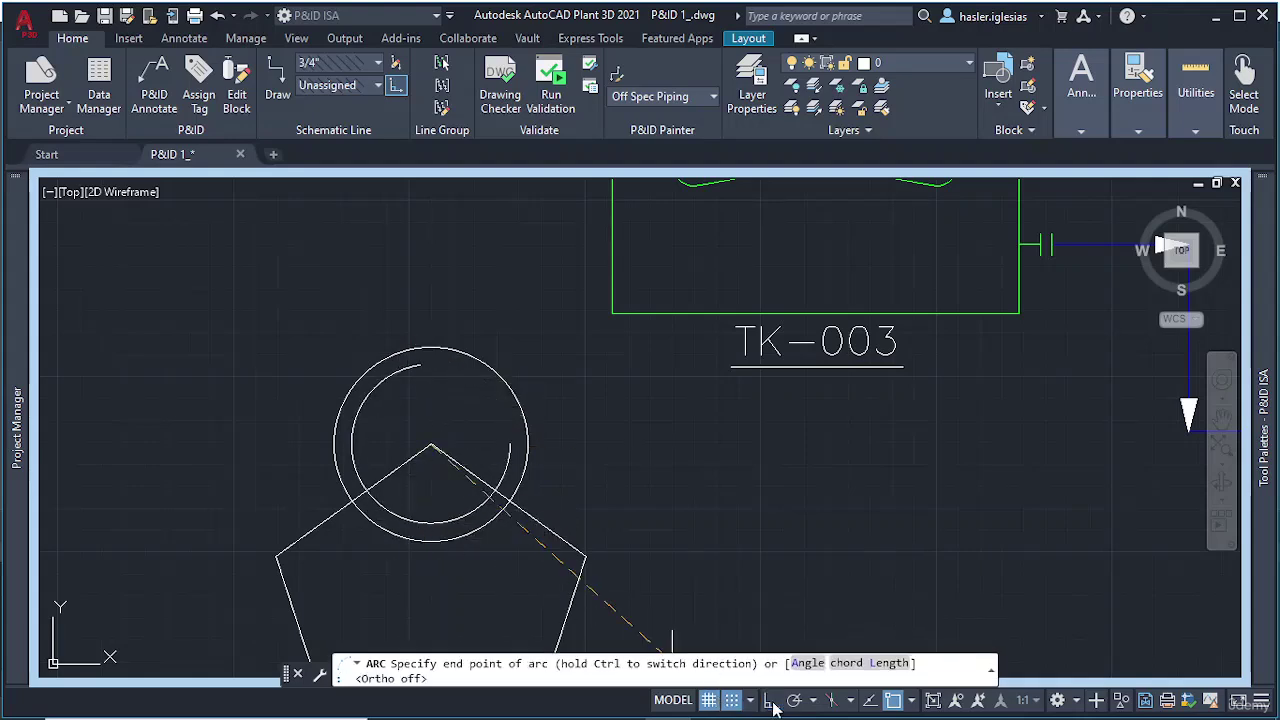
pyautogui.click(420, 518)
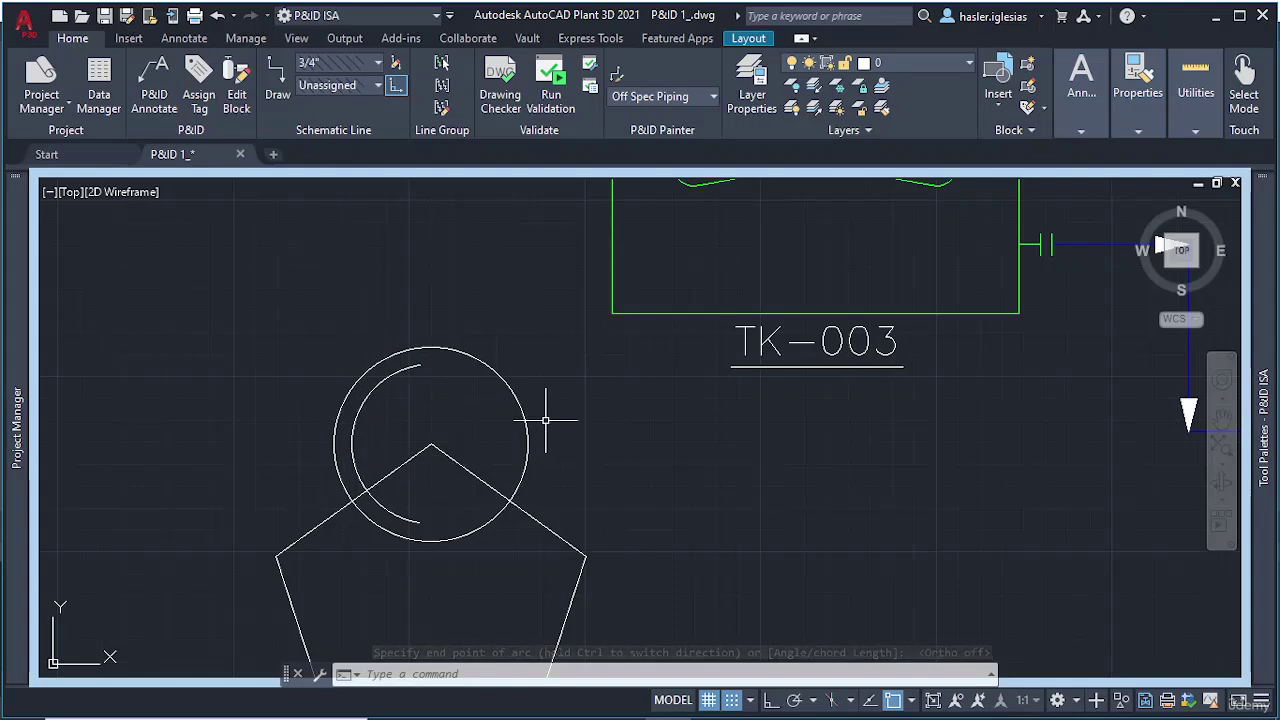
# Step: Mirror the inner arc to the circle's right side about a vertical line through the pentagon's apex, erasing the source arc
pyautogui.write('mi')
pyautogui.press('Return')
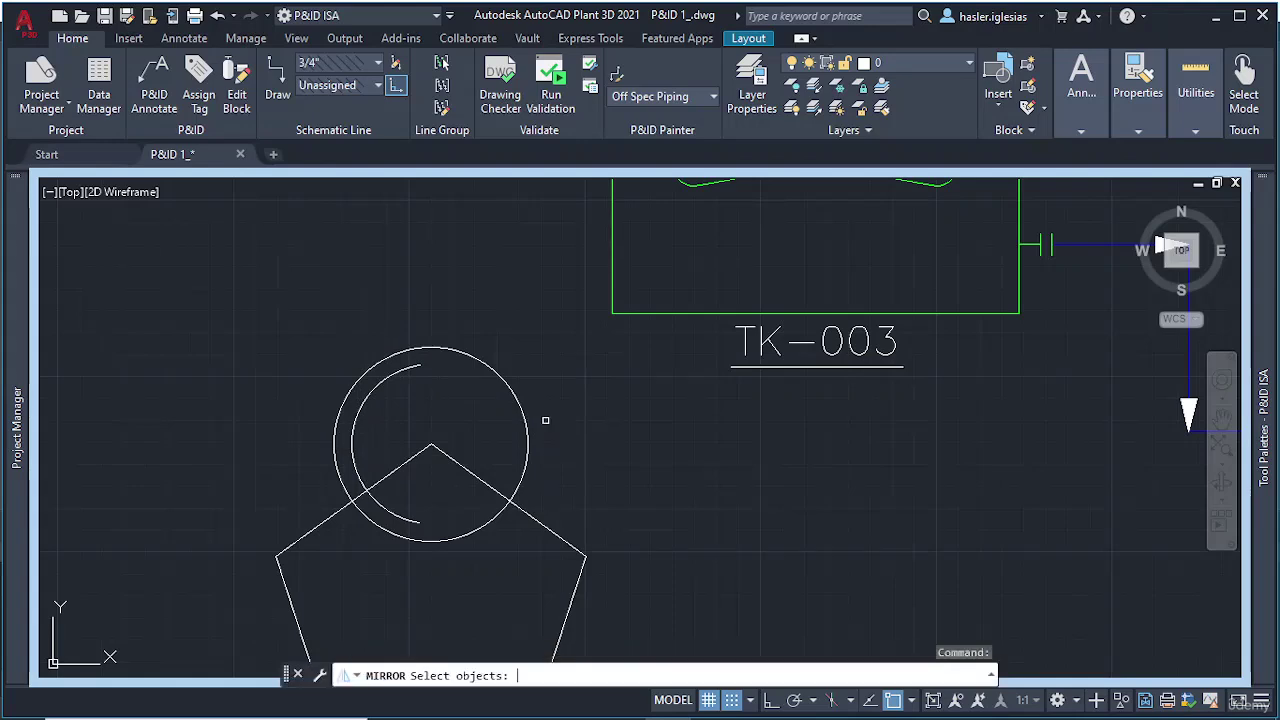
pyautogui.click(394, 375)
pyautogui.press('Return')
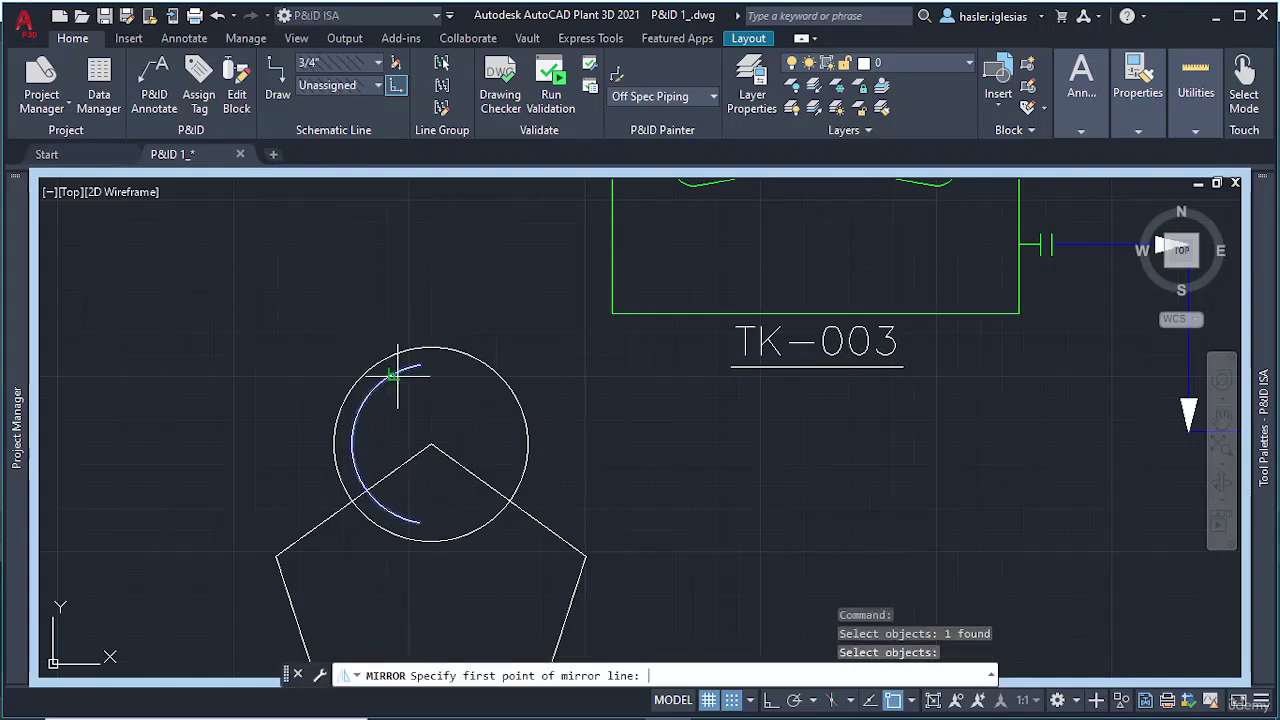
pyautogui.click(431, 443)
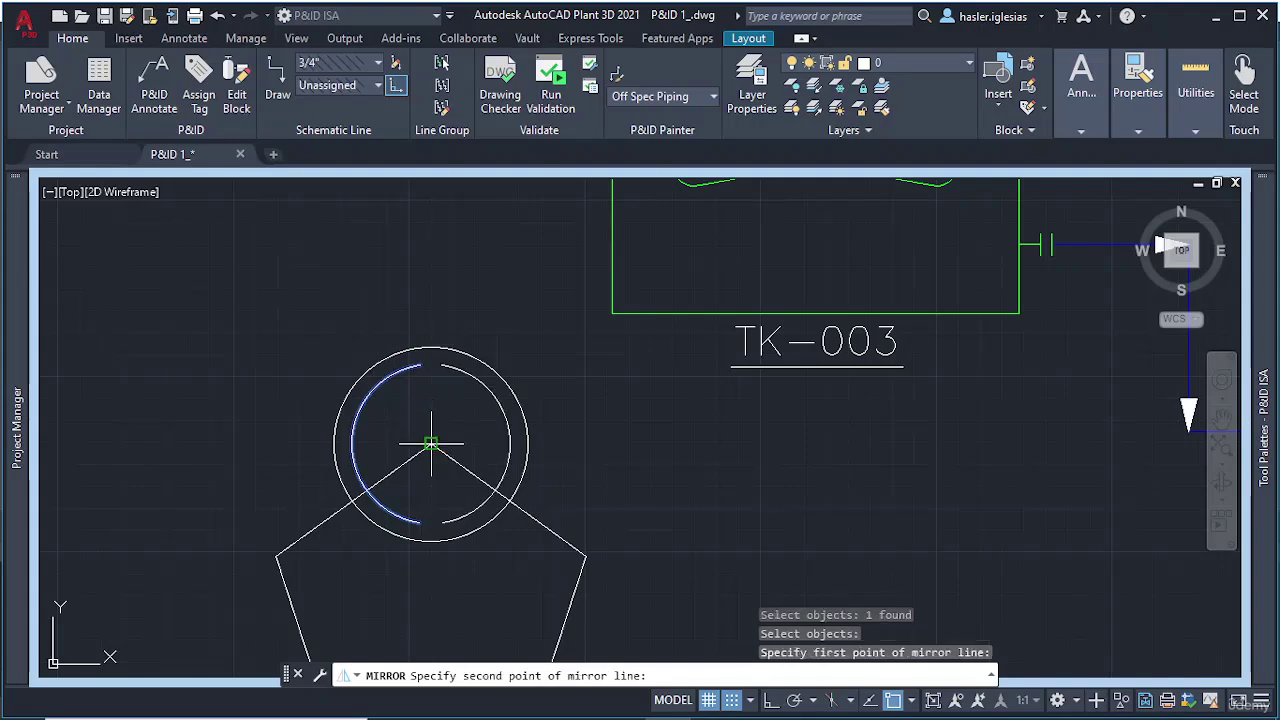
pyautogui.click(431, 276)
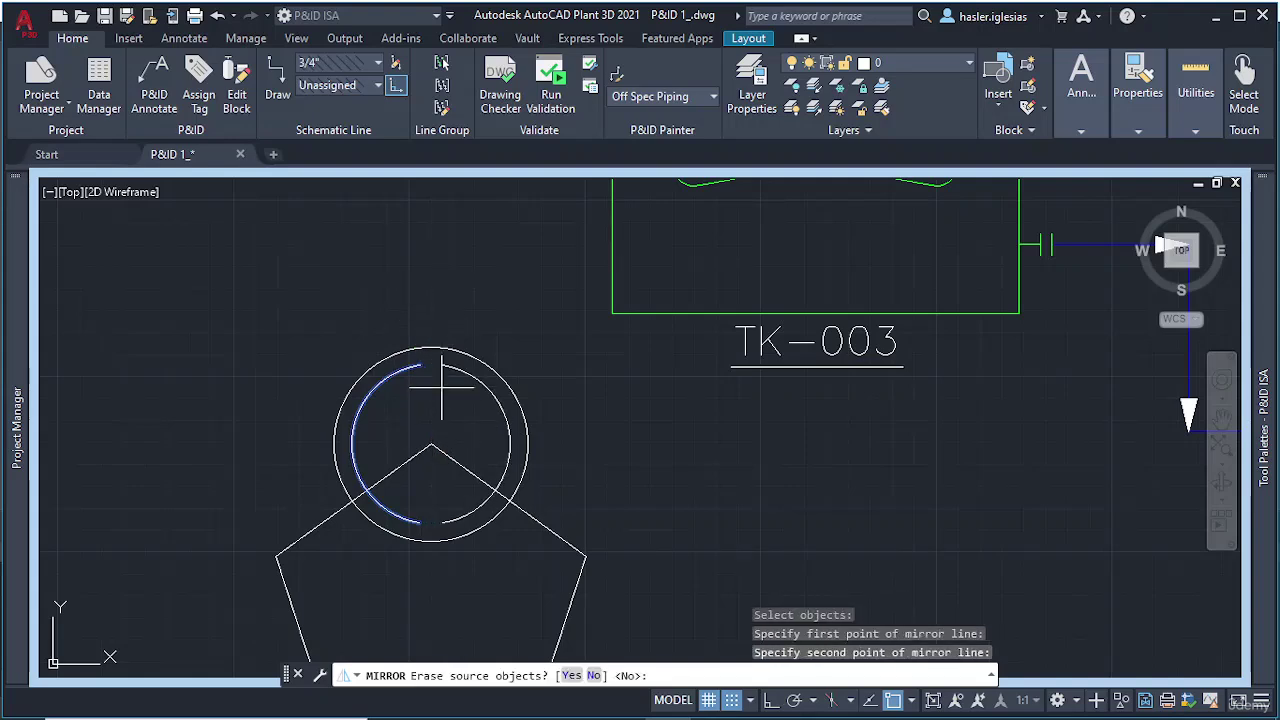
pyautogui.write('Y')
pyautogui.press('Return')
# Step: Trim away the two upper pentagon edge portions inside the circle, using the circle, arc and pentagon as cutting edges
pyautogui.scroll(-2, 629, 505)
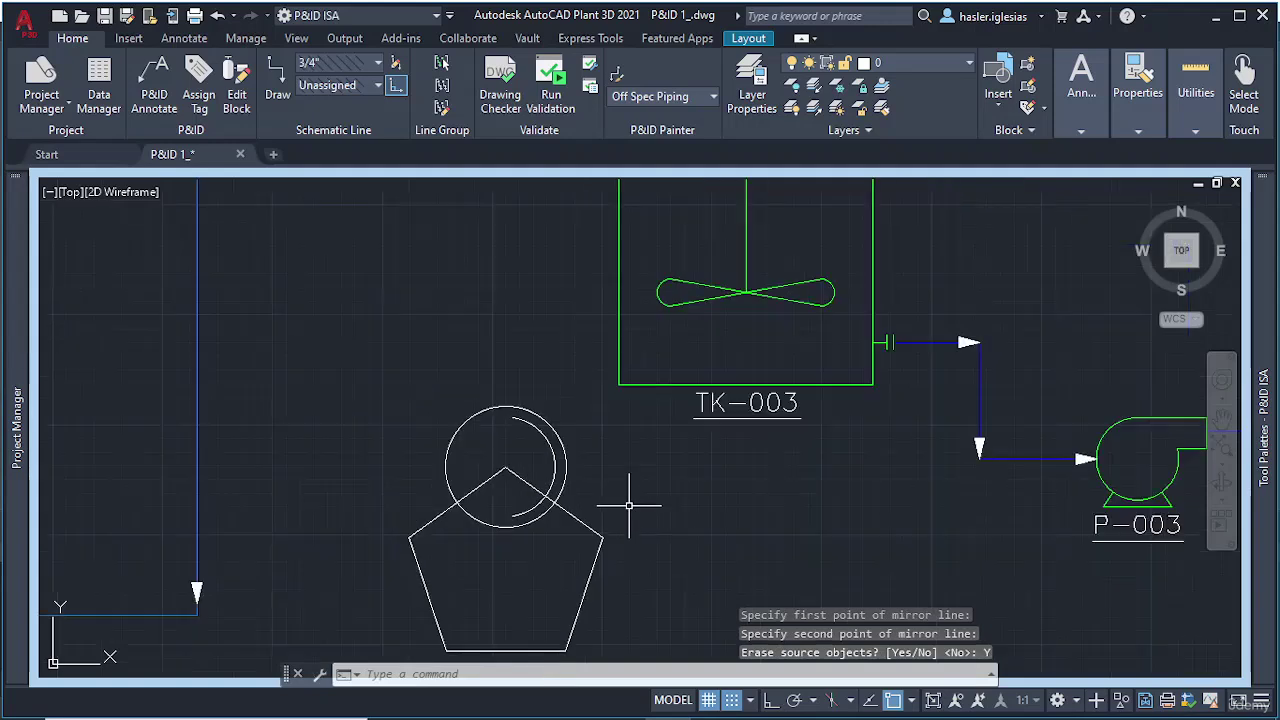
pyautogui.moveTo(457, 414); pyautogui.dragTo(359, 313, button='middle')
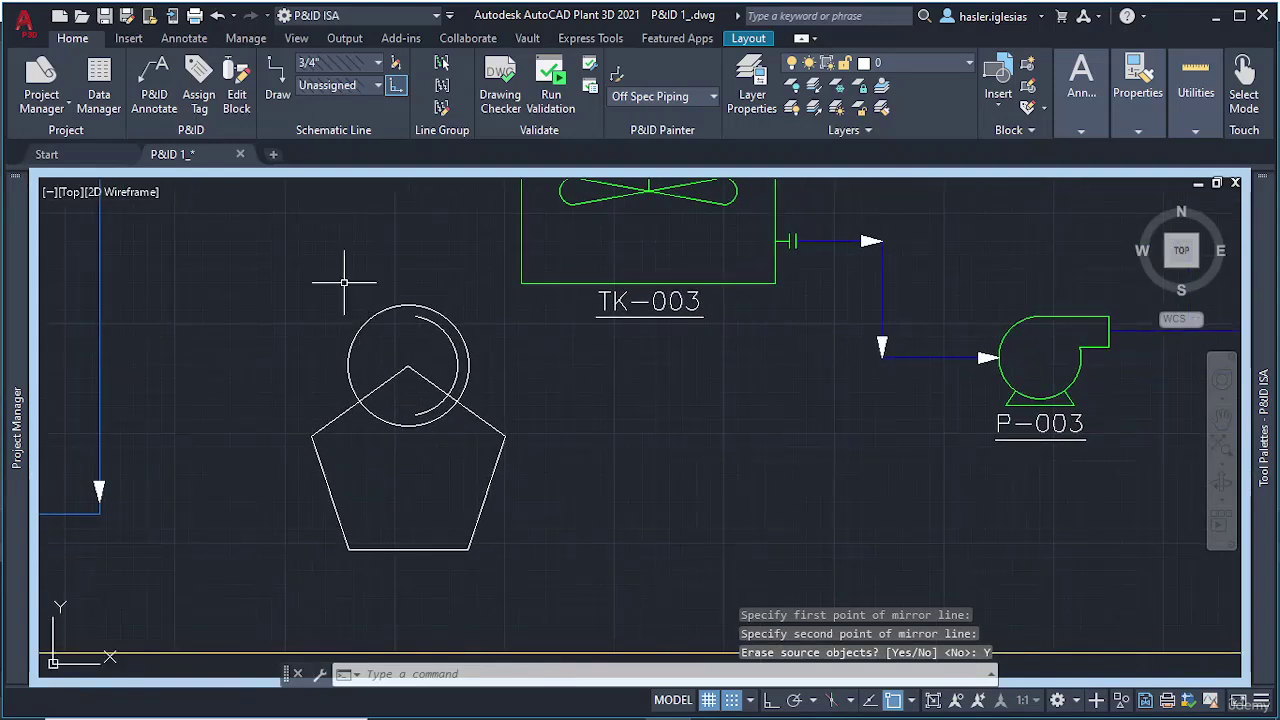
pyautogui.click(266, 266)
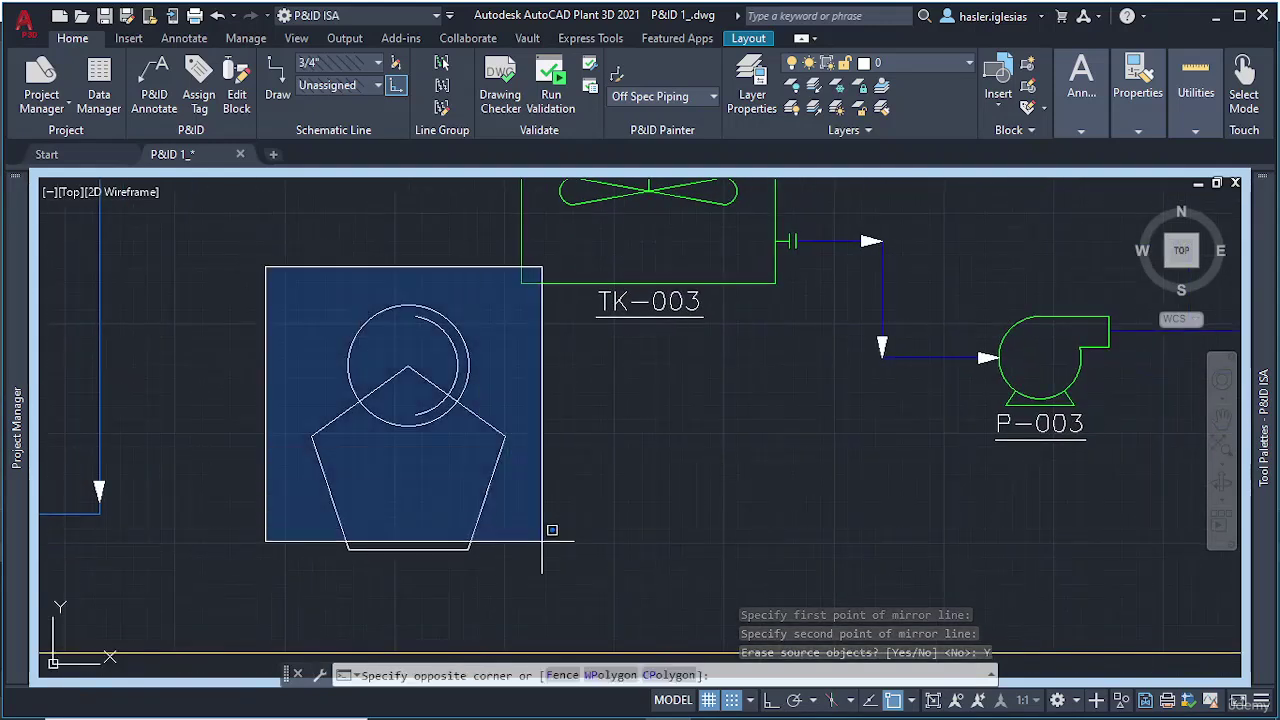
pyautogui.click(524, 609)
pyautogui.write('TR')
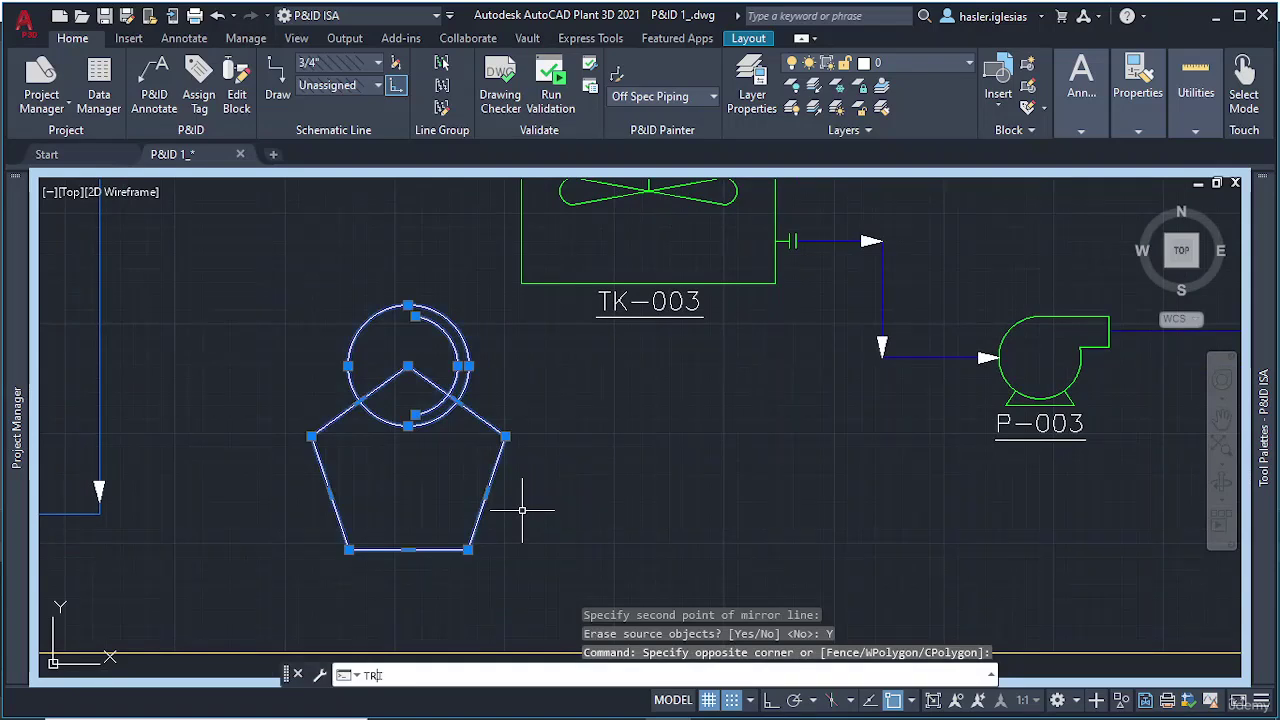
pyautogui.write('IM')
pyautogui.press('Return')
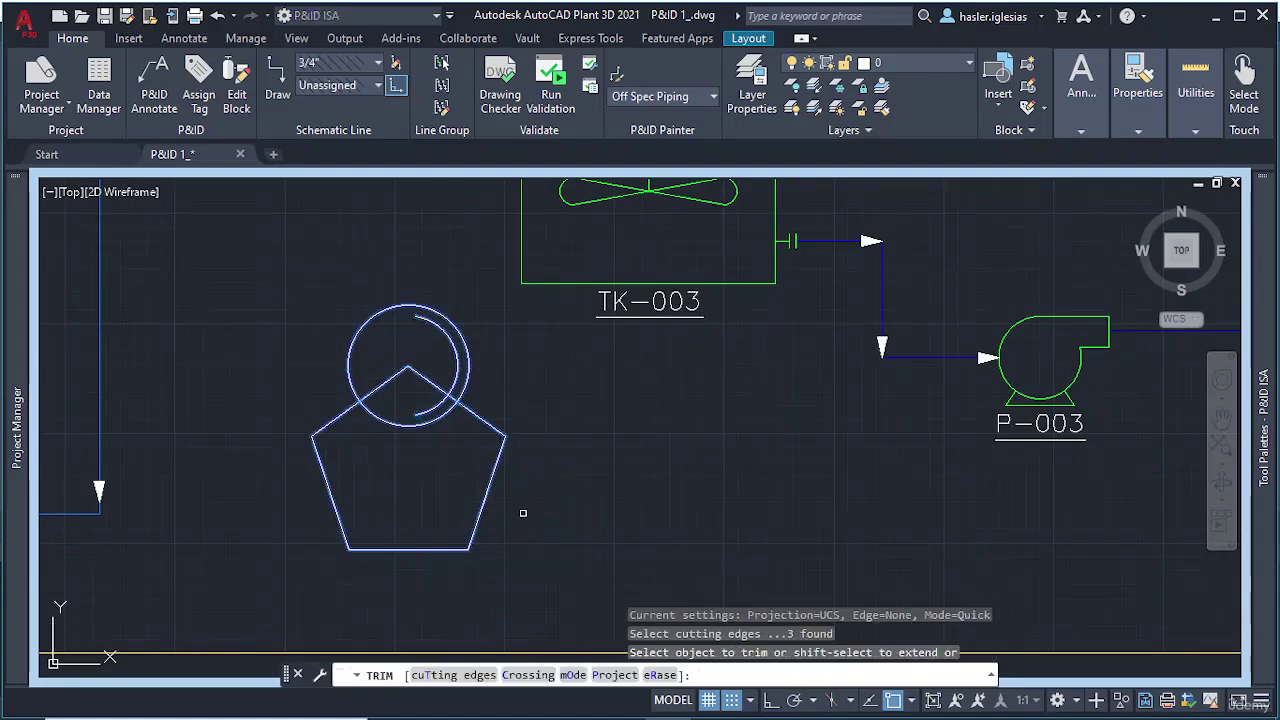
pyautogui.scroll(4, 373, 427)
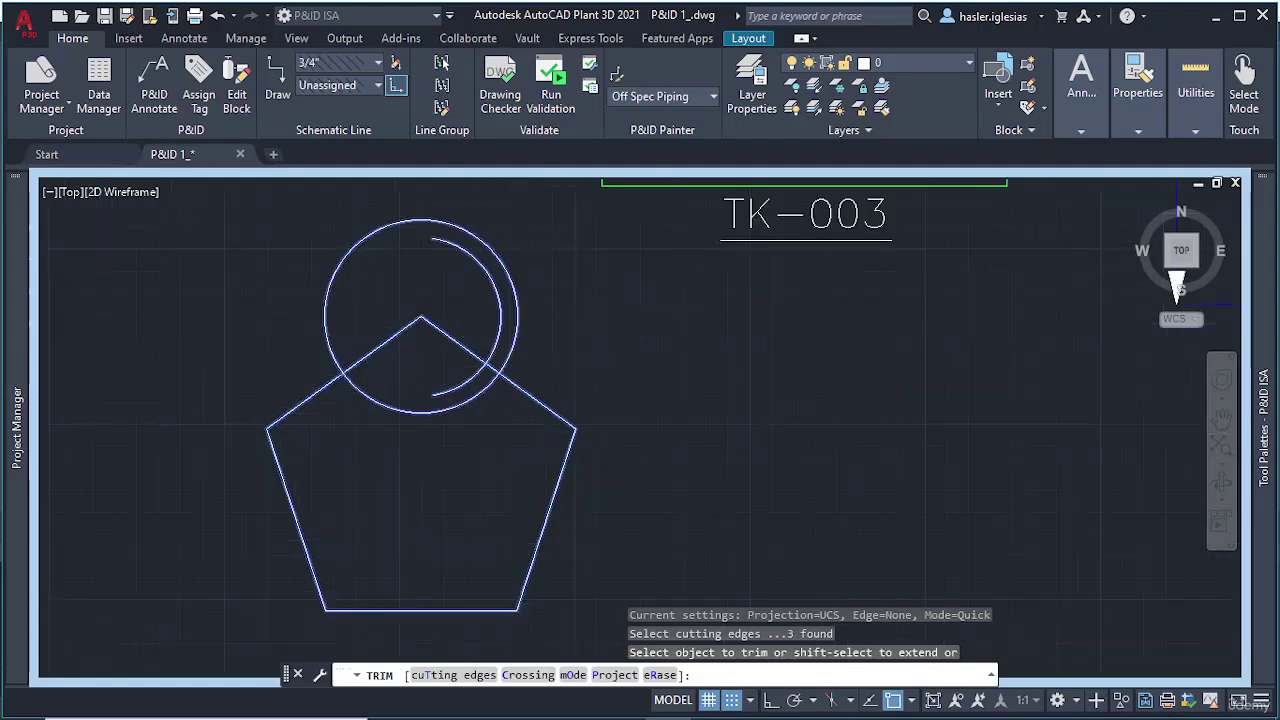
pyautogui.click(378, 288)
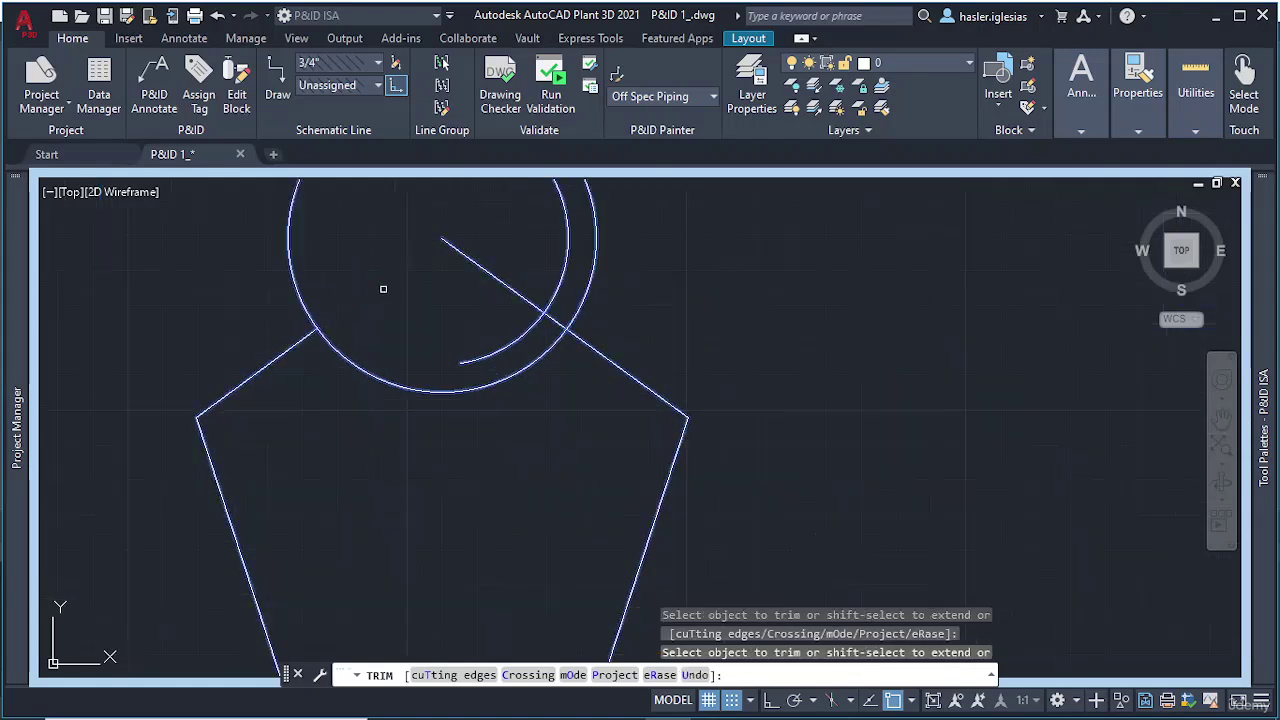
pyautogui.click(474, 259)
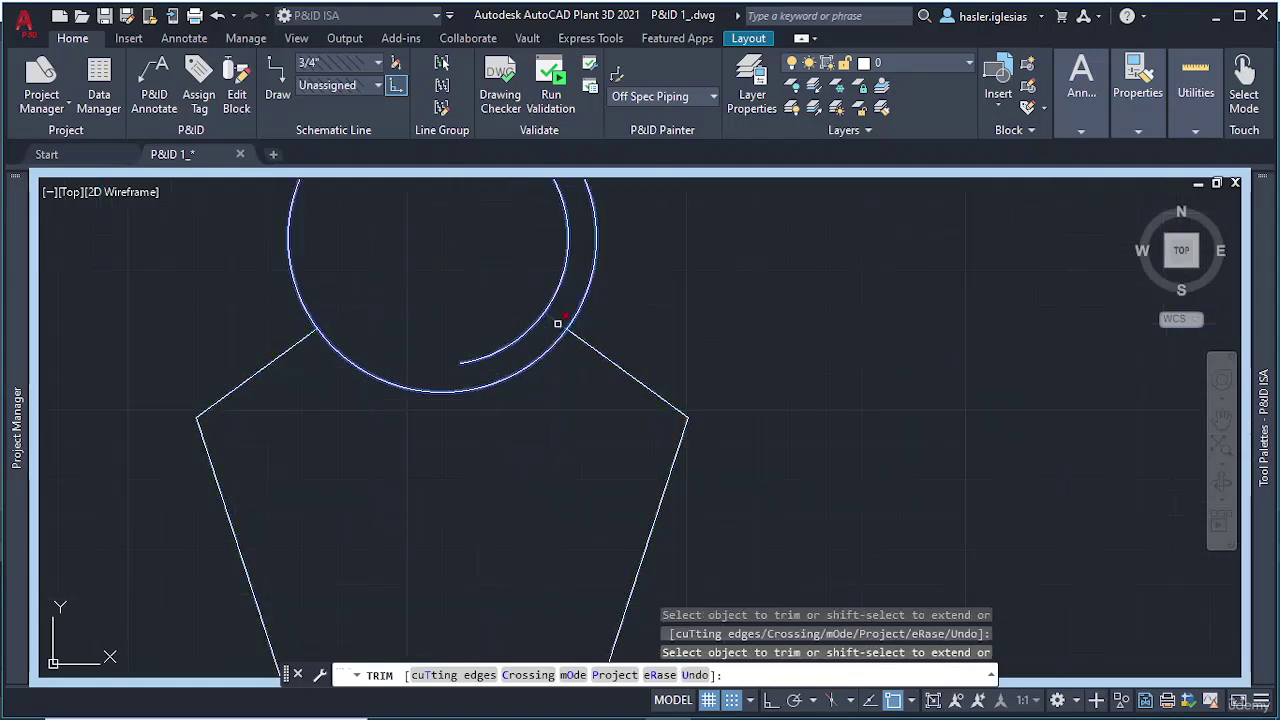
# Step: Define a block named REBOILER from the pentagon, circle and arc symbol, with its base point at the midpoint of the pentagon's bottom edge
pyautogui.scroll(-2, 538, 428)
pyautogui.scroll(-2, 538, 461)
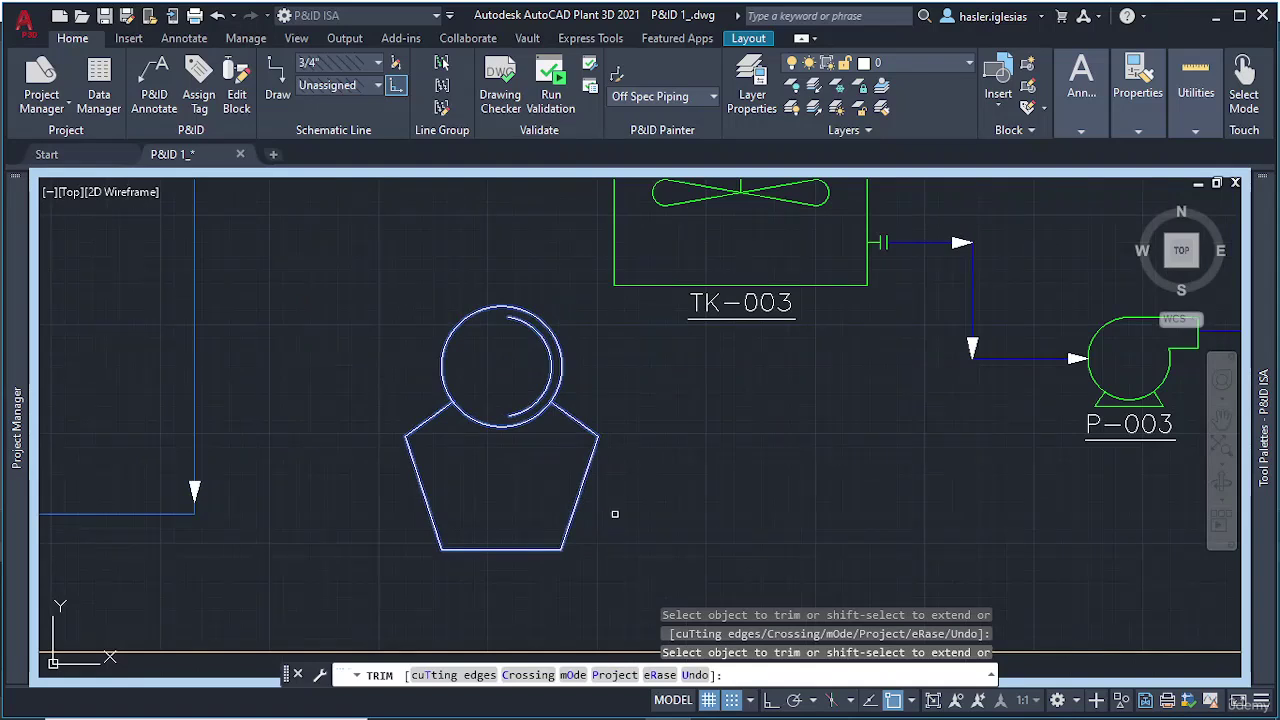
pyautogui.press('Escape')
pyautogui.scroll(-2, 449, 314)
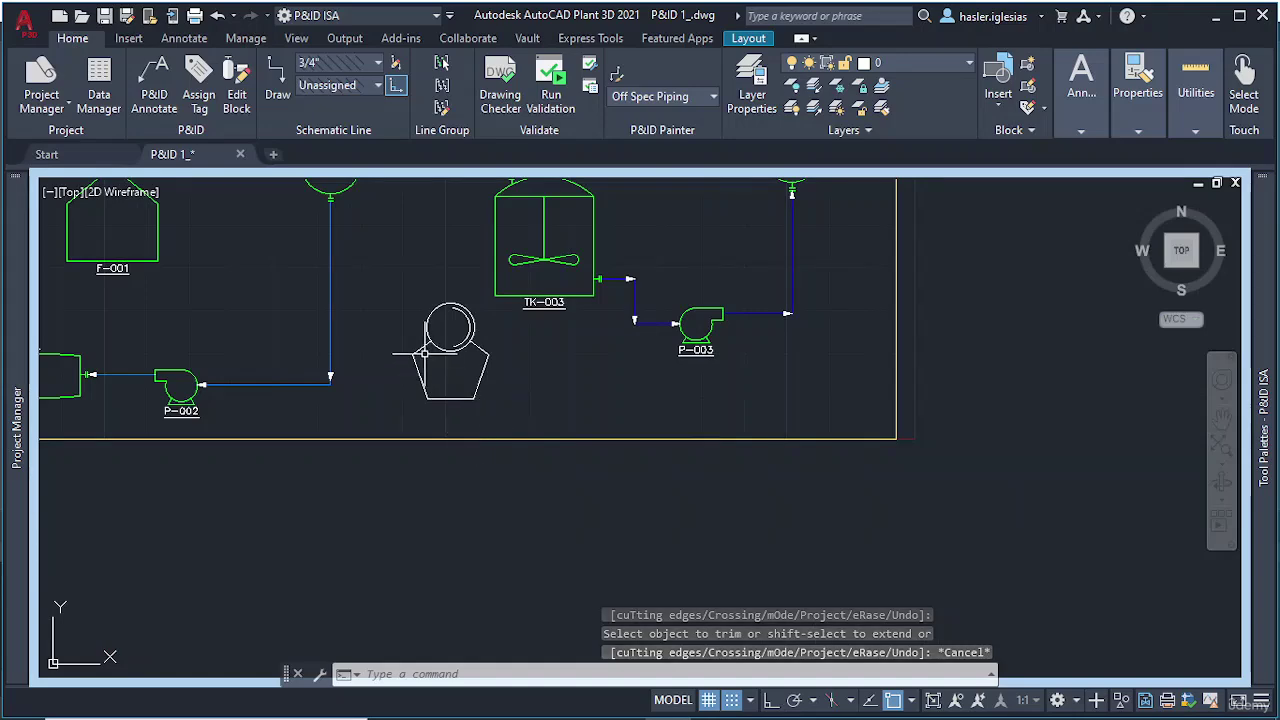
pyautogui.click(395, 275)
pyautogui.click(494, 420)
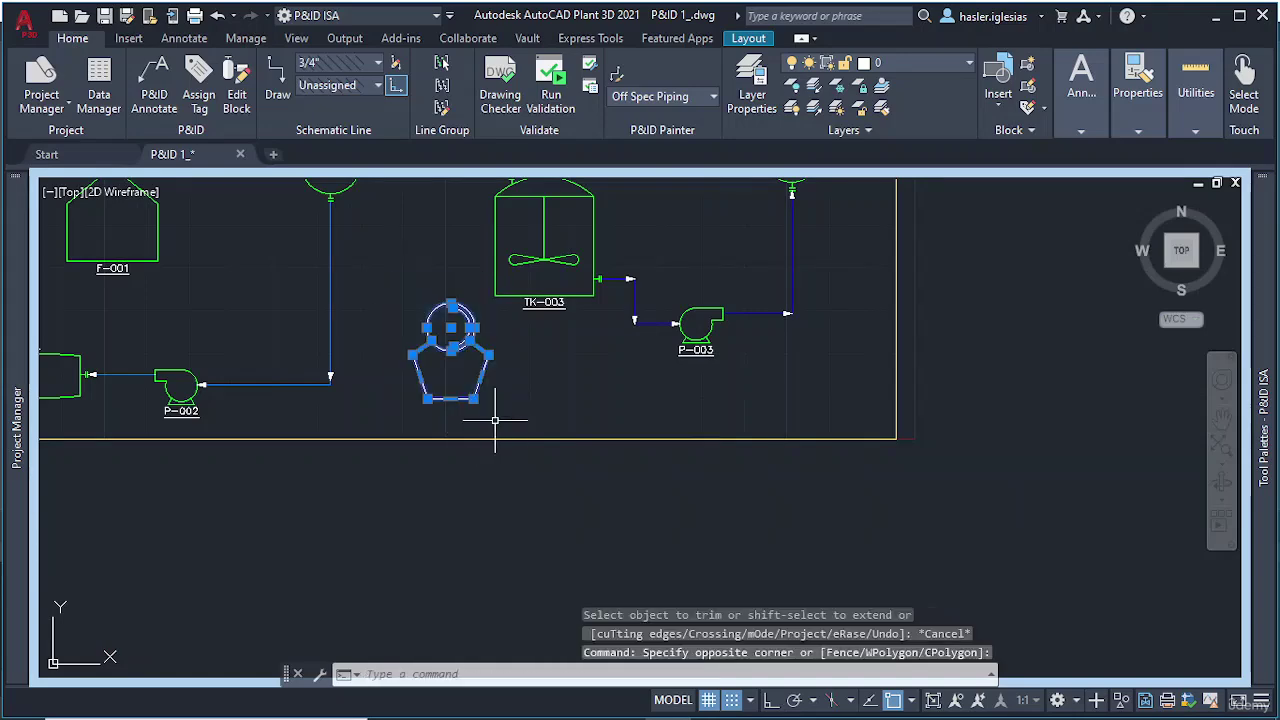
pyautogui.write('BLOCK')
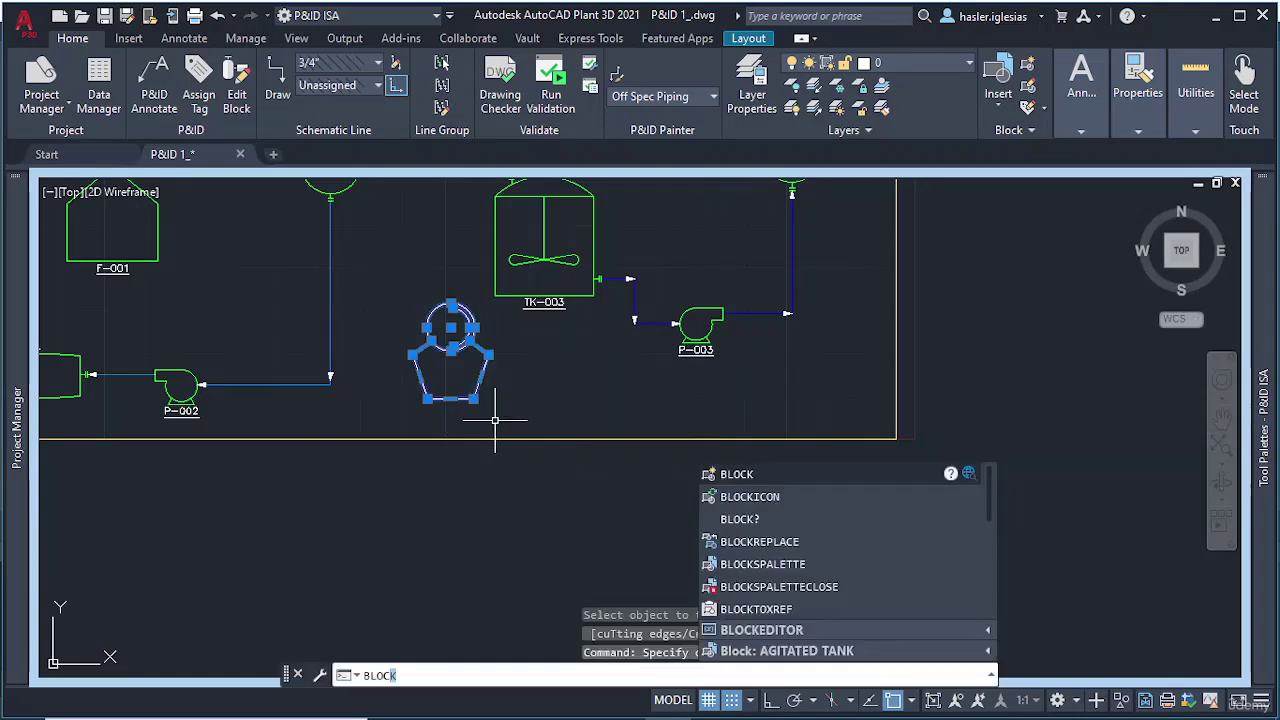
pyautogui.press('Return')
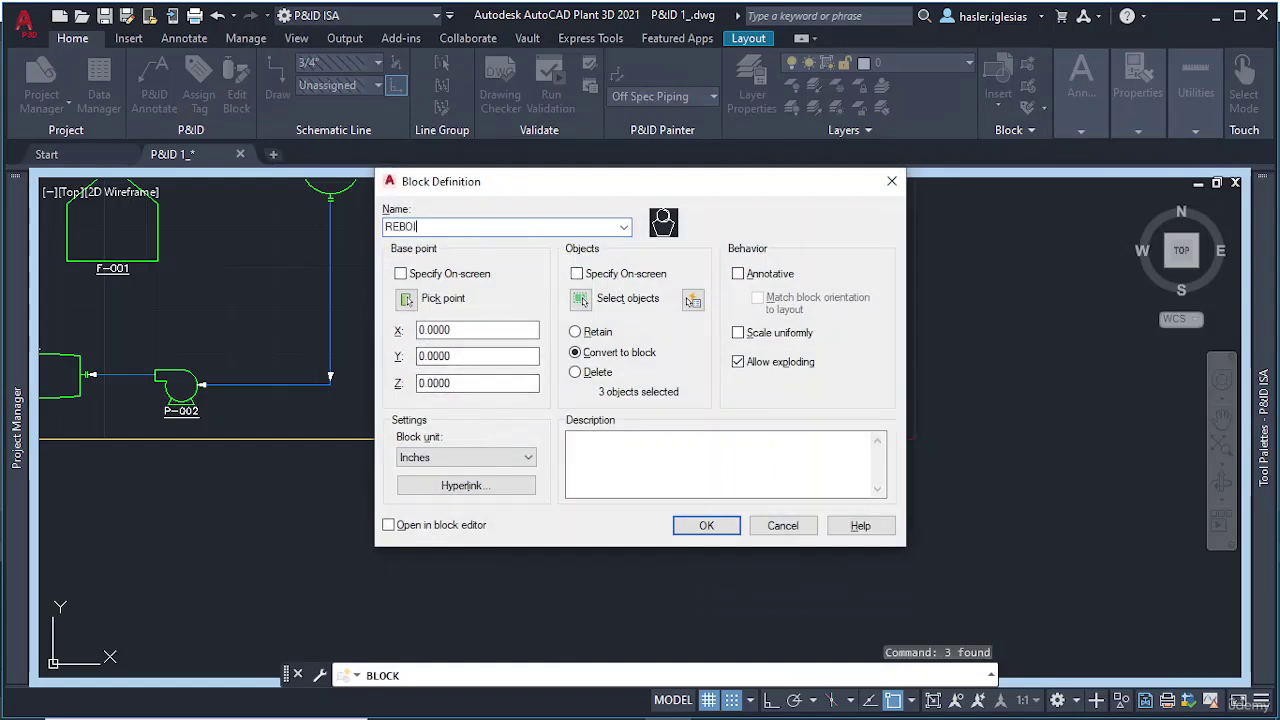
pyautogui.click(410, 302)
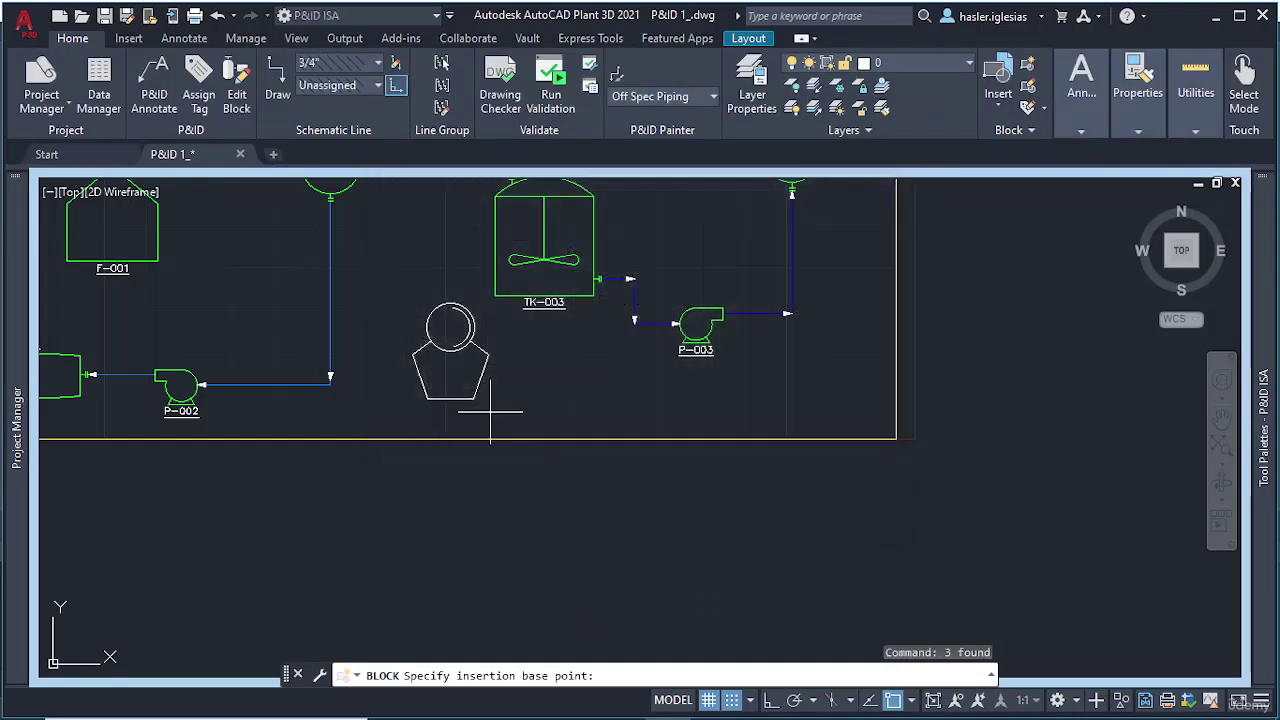
pyautogui.click(451, 398)
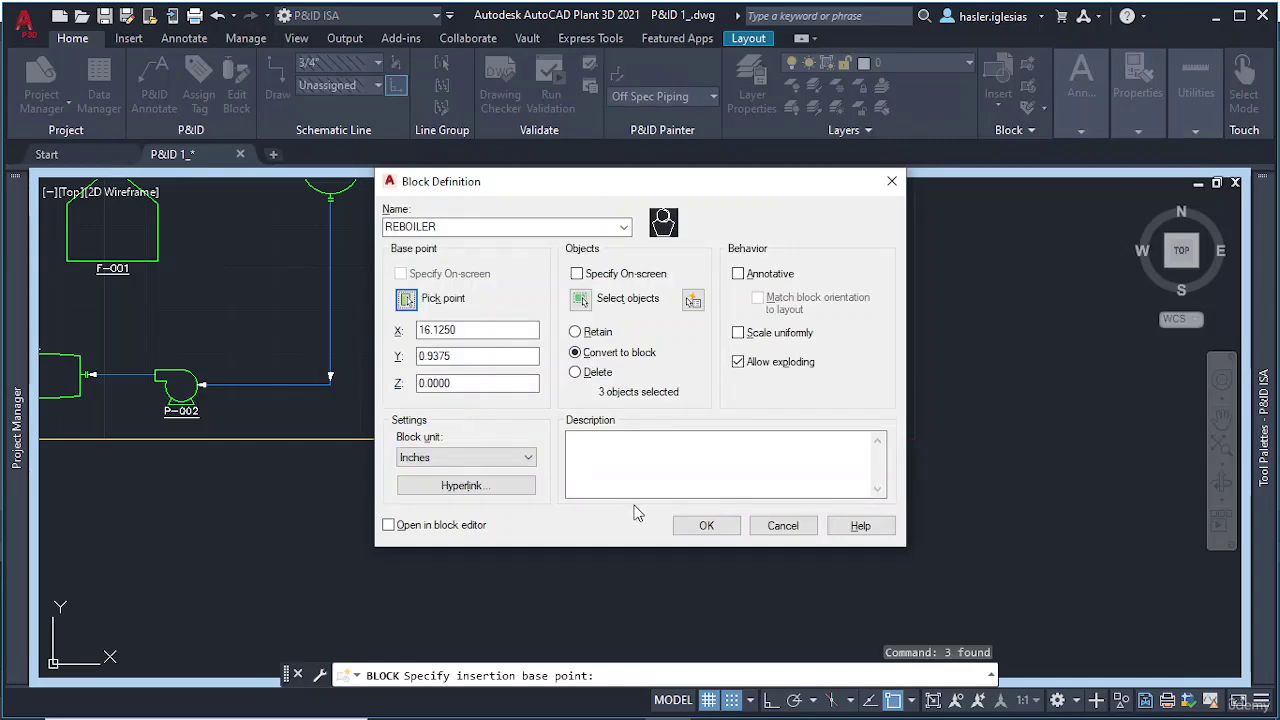
pyautogui.click(707, 527)
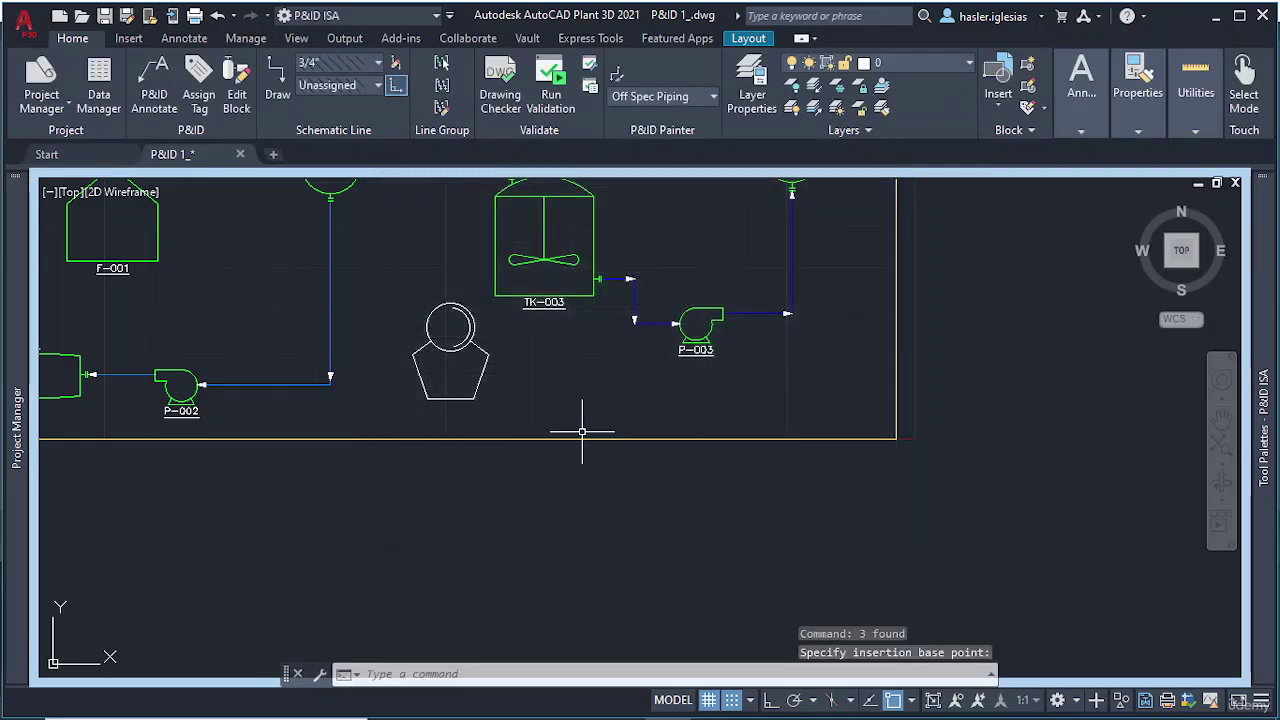
# Step: Convert the REBOILER block to a P&ID object of the class General Heat Exchanger 1 under Heat Exchangers
pyautogui.click(485, 368)
pyautogui.rightClick(482, 366)
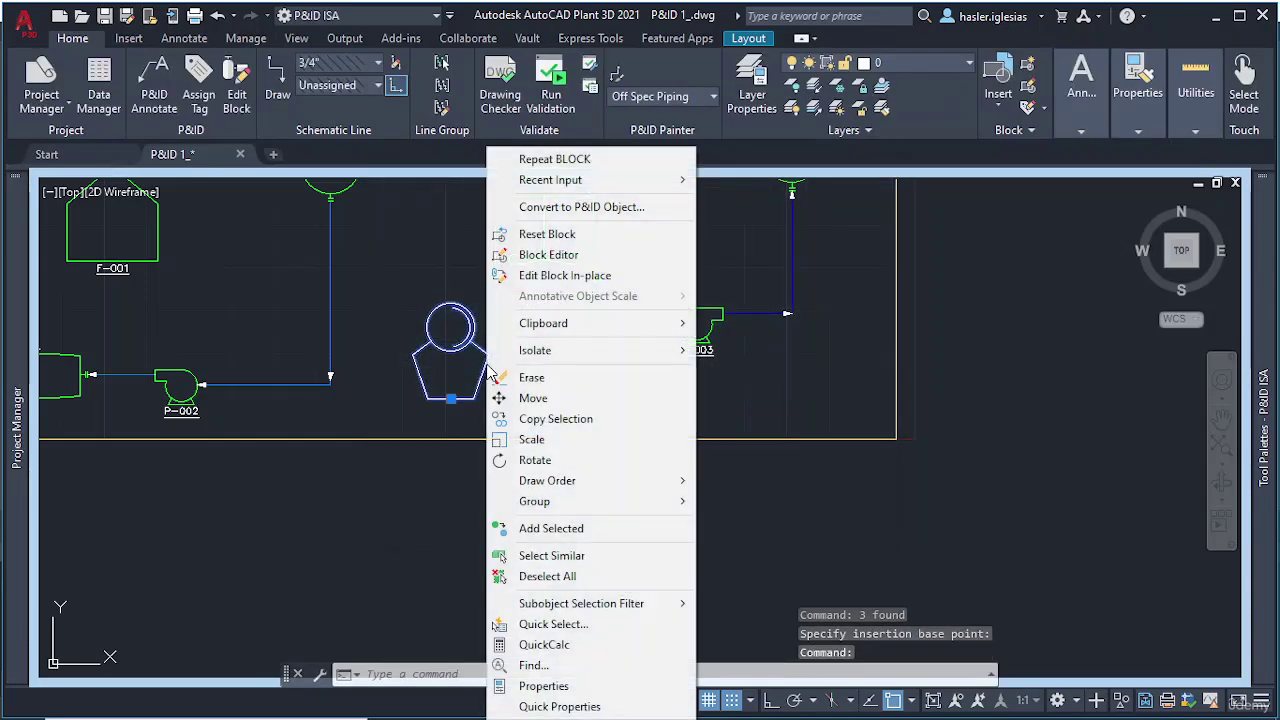
pyautogui.click(590, 209)
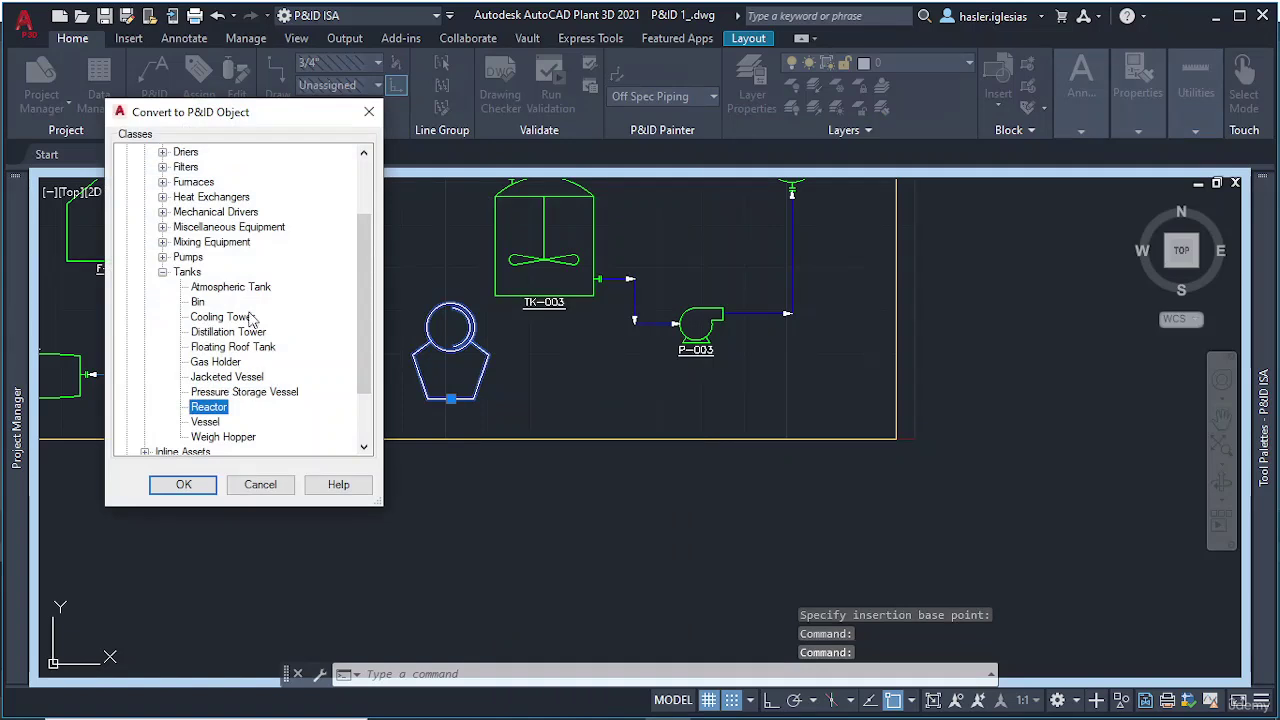
pyautogui.click(162, 197)
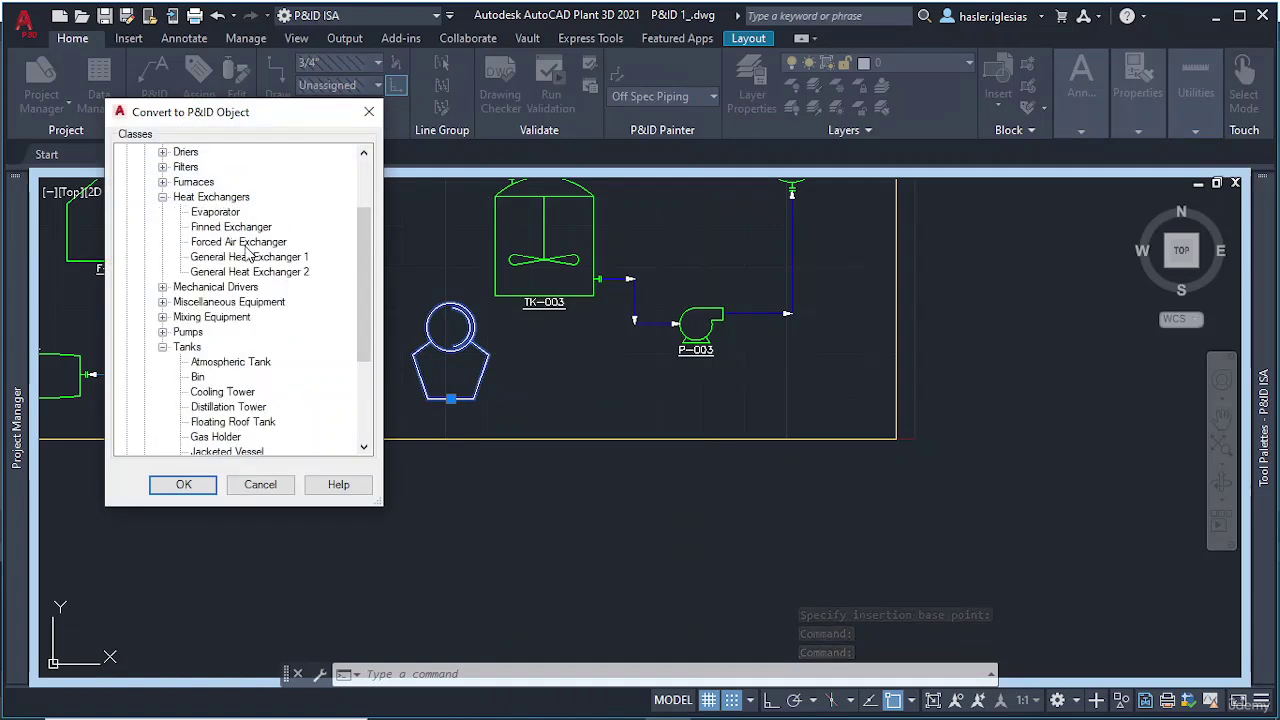
pyautogui.click(216, 258)
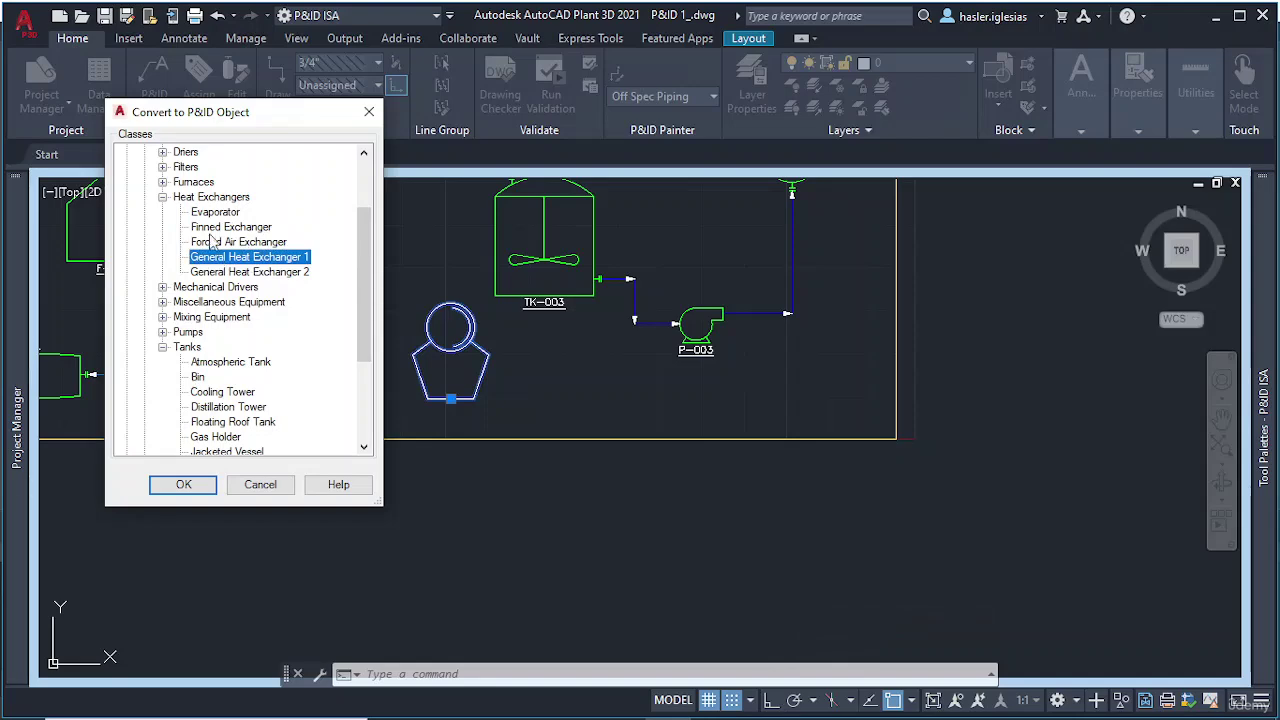
pyautogui.click(163, 182)
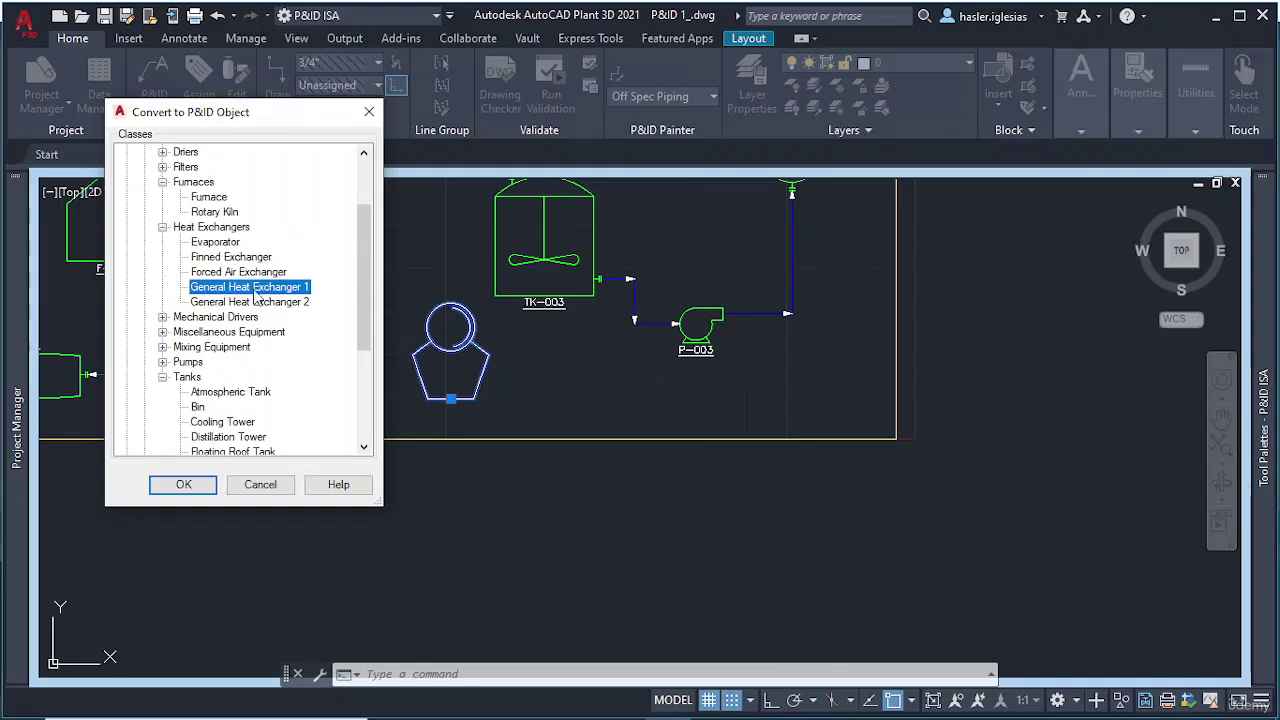
pyautogui.click(185, 484)
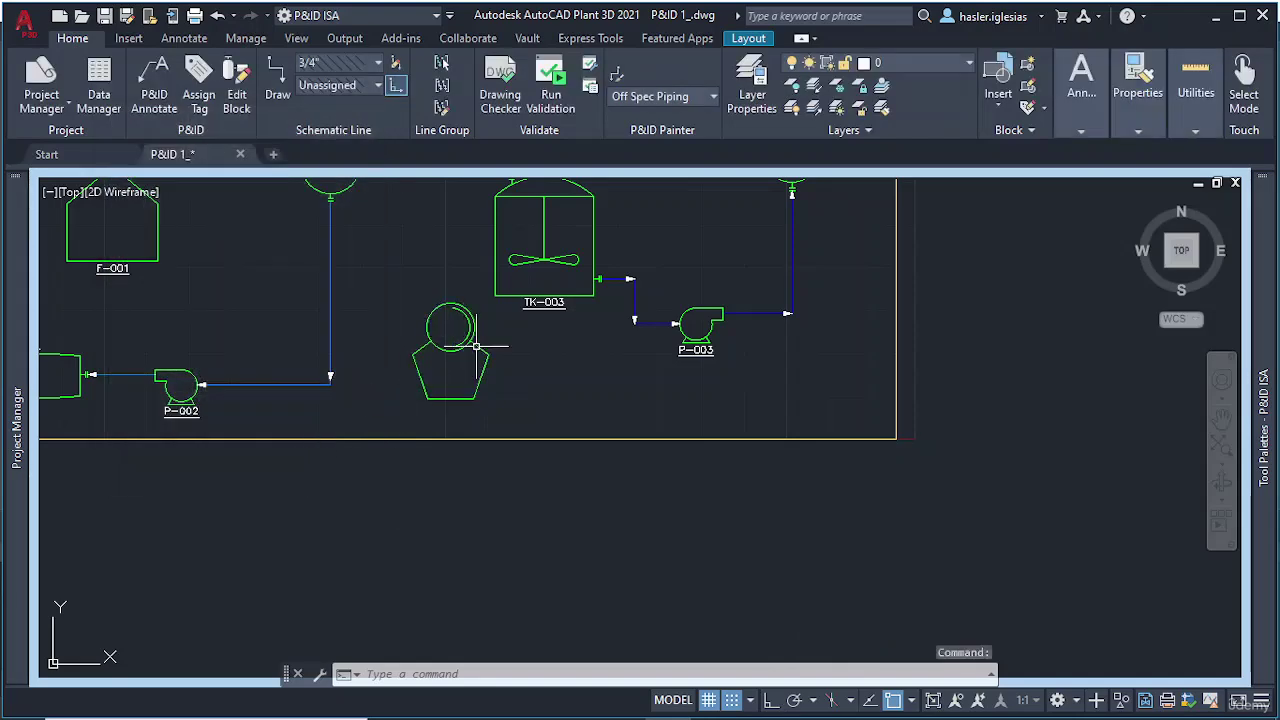
# Step: Open the tag assignment for the converted reboiler symbol below TK-003
pyautogui.click(483, 363)
pyautogui.rightClick(483, 365)
pyautogui.click(592, 256)
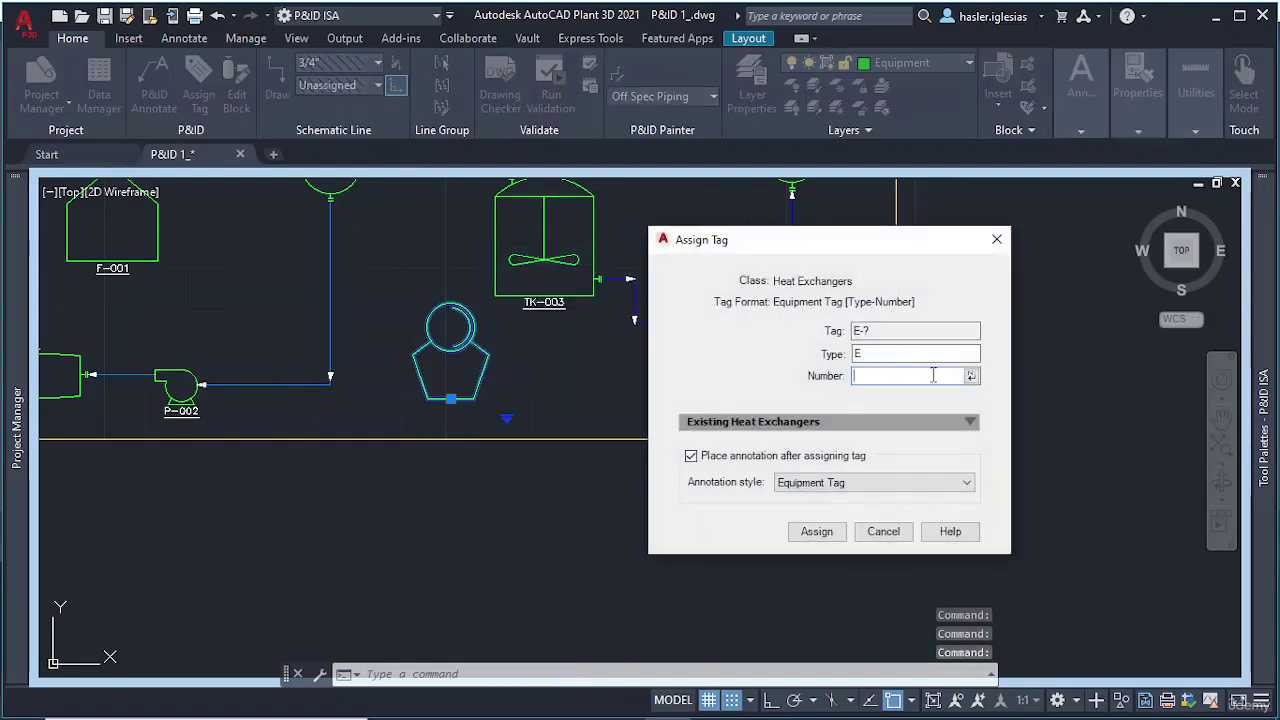
# Step: Assign tag E-002 to the selected heat exchanger and place its annotation just below the symbol
pyautogui.click(971, 376)
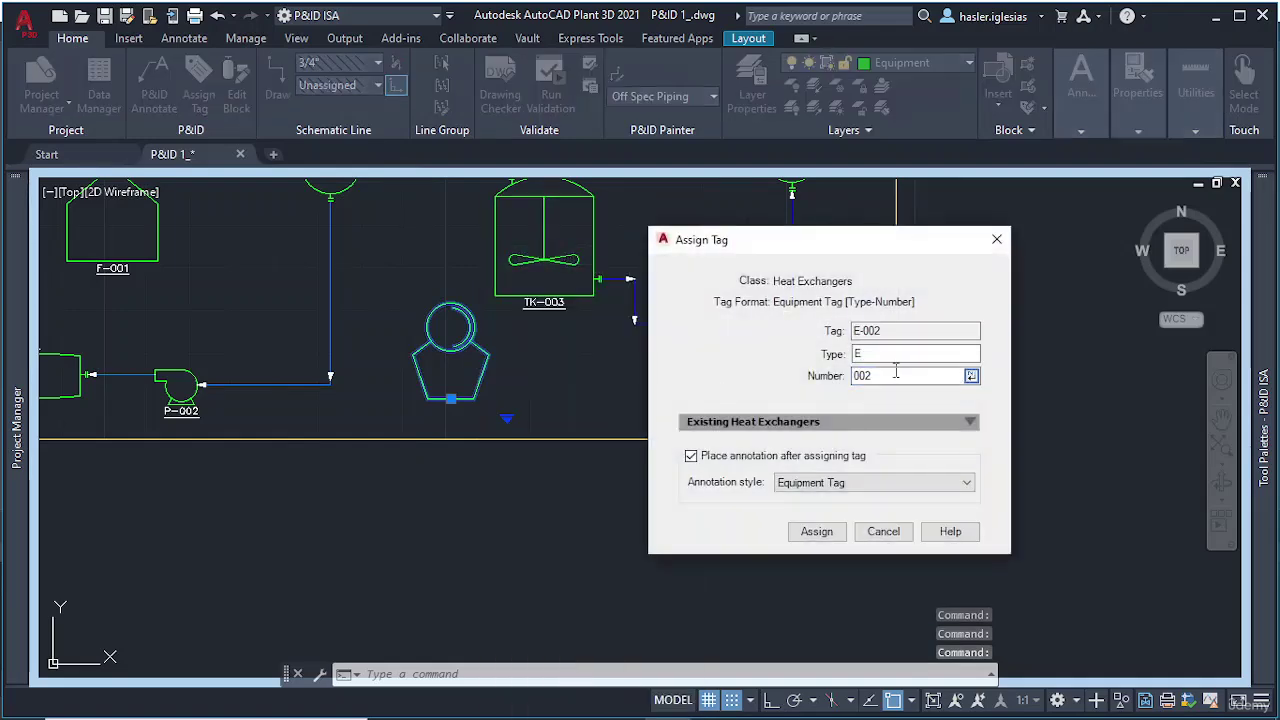
pyautogui.click(815, 536)
pyautogui.scroll(3, 452, 432)
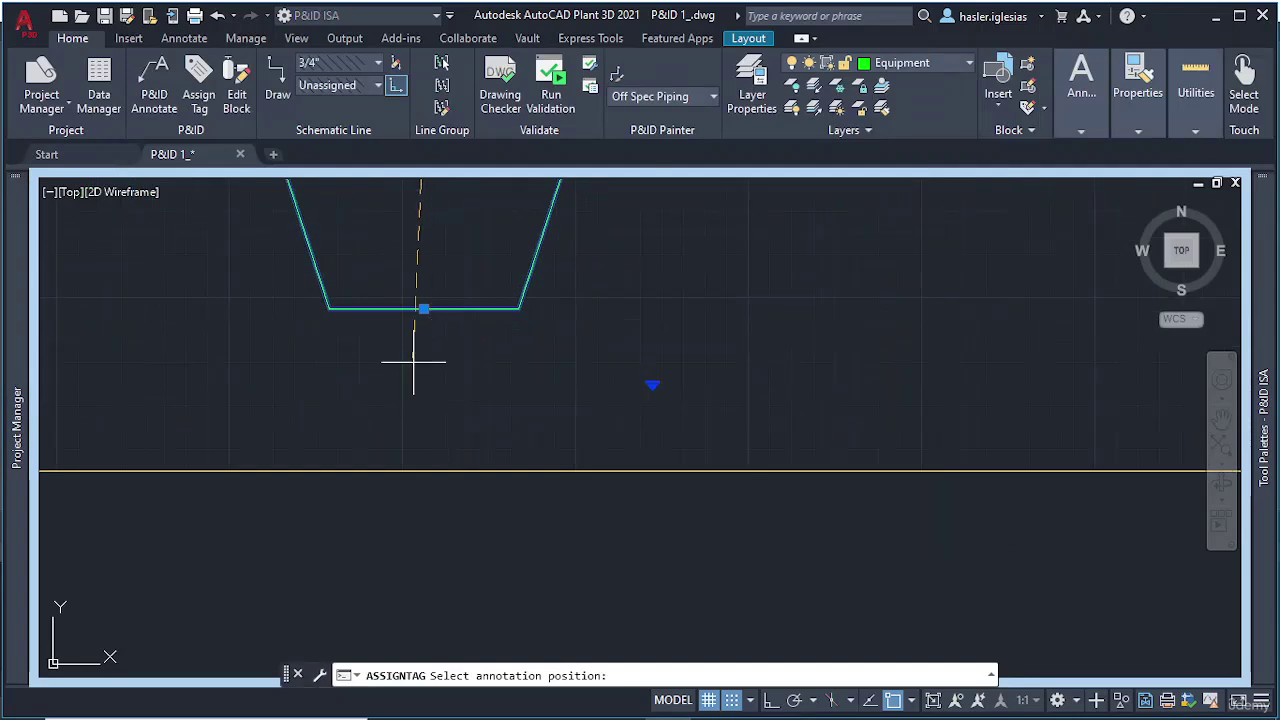
pyautogui.click(430, 343)
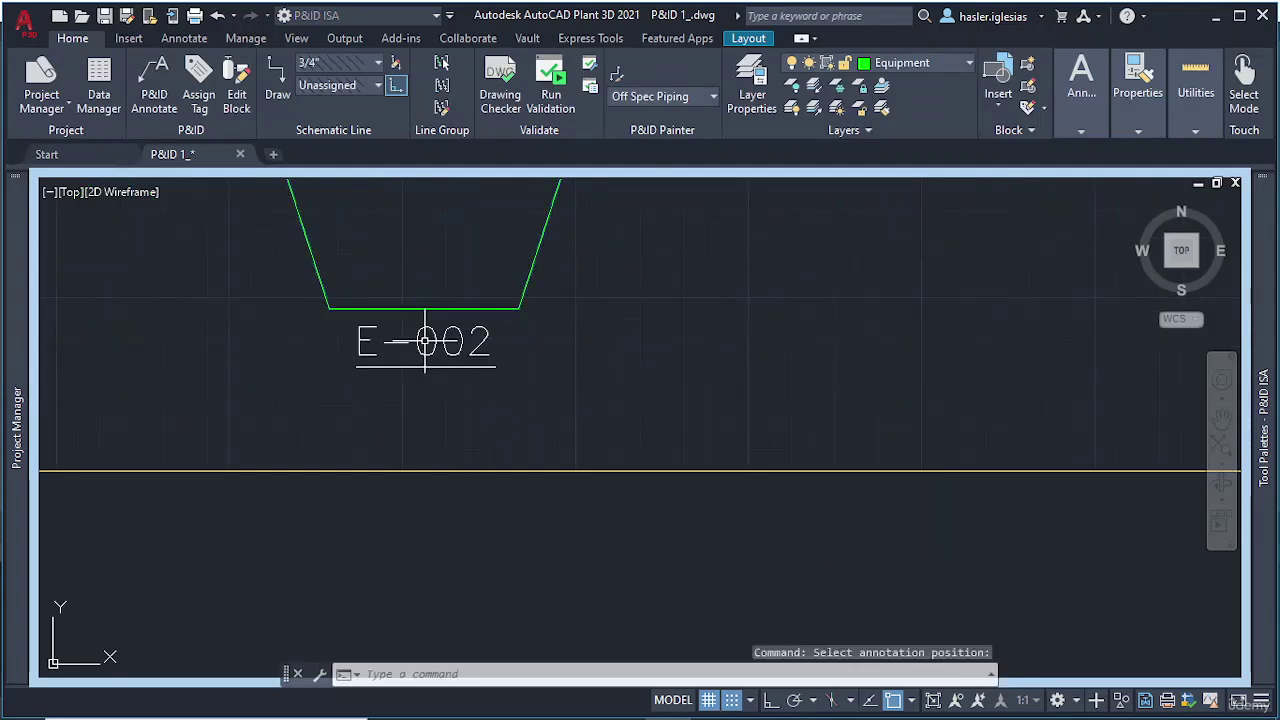
# Step: Copy heat exchanger E-001 into the free space between the P-002 suction line and heat exchanger E-002
pyautogui.scroll(-3, 545, 360)
pyautogui.moveTo(541, 358); pyautogui.dragTo(527, 466, button='middle')
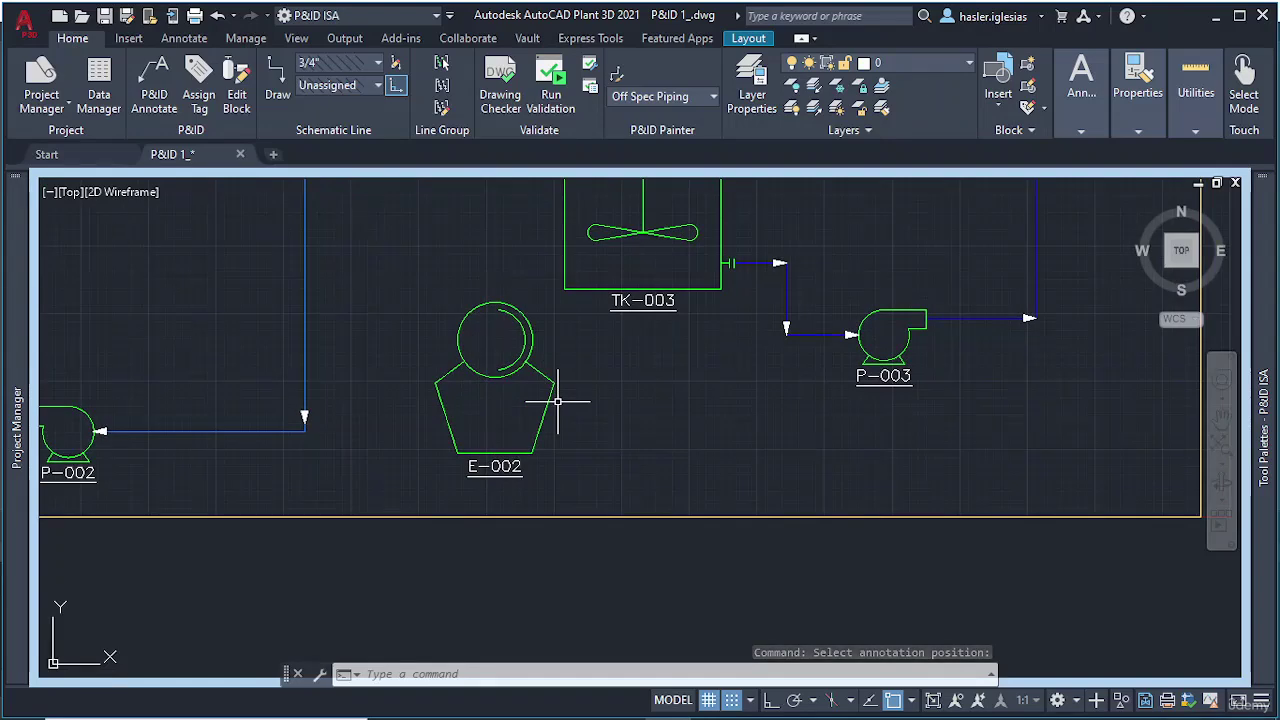
pyautogui.scroll(-5, 540, 380)
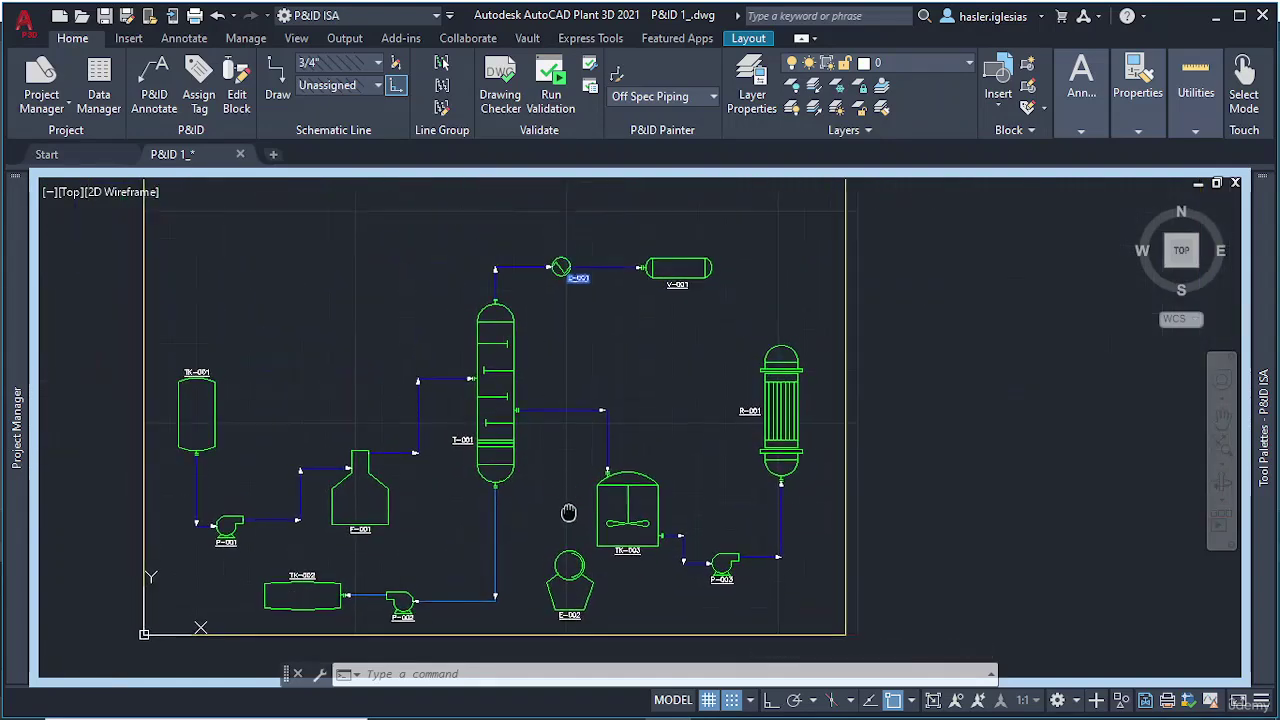
pyautogui.scroll(4, 585, 328)
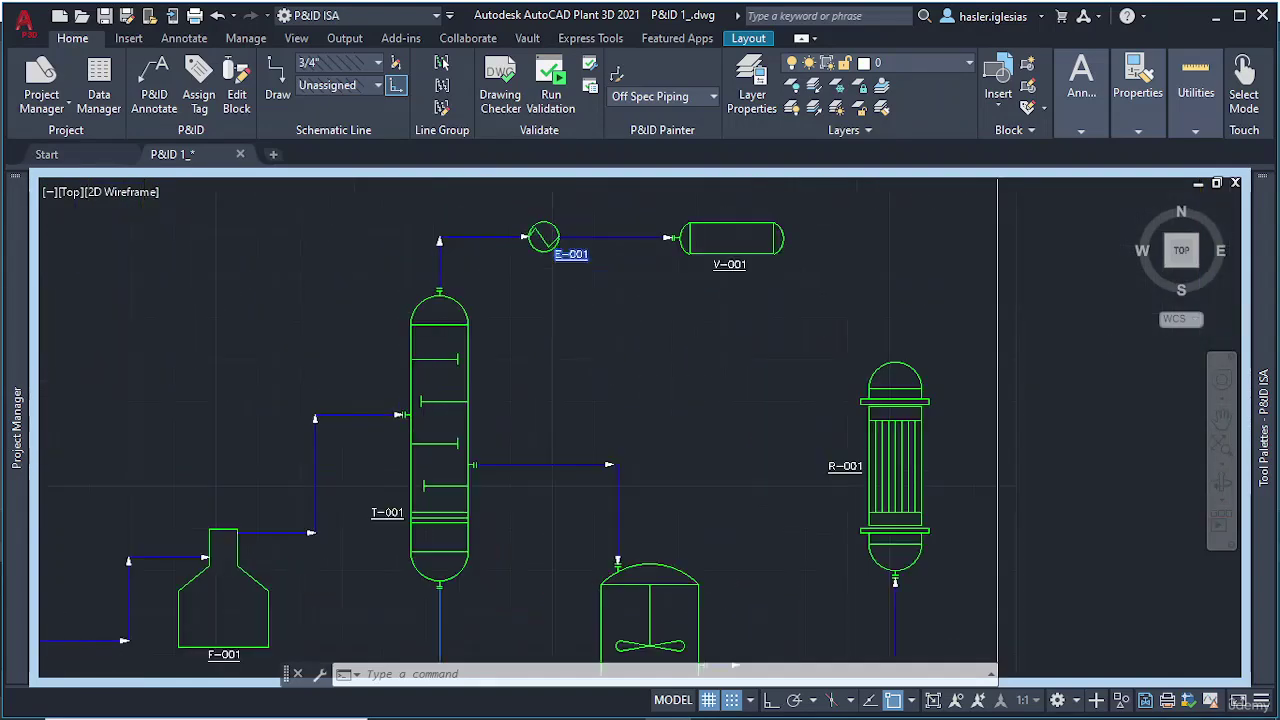
pyautogui.moveTo(546, 294); pyautogui.dragTo(582, 399, button='middle')
pyautogui.scroll(-4, 582, 399)
pyautogui.moveTo(579, 477); pyautogui.dragTo(578, 339, button='middle')
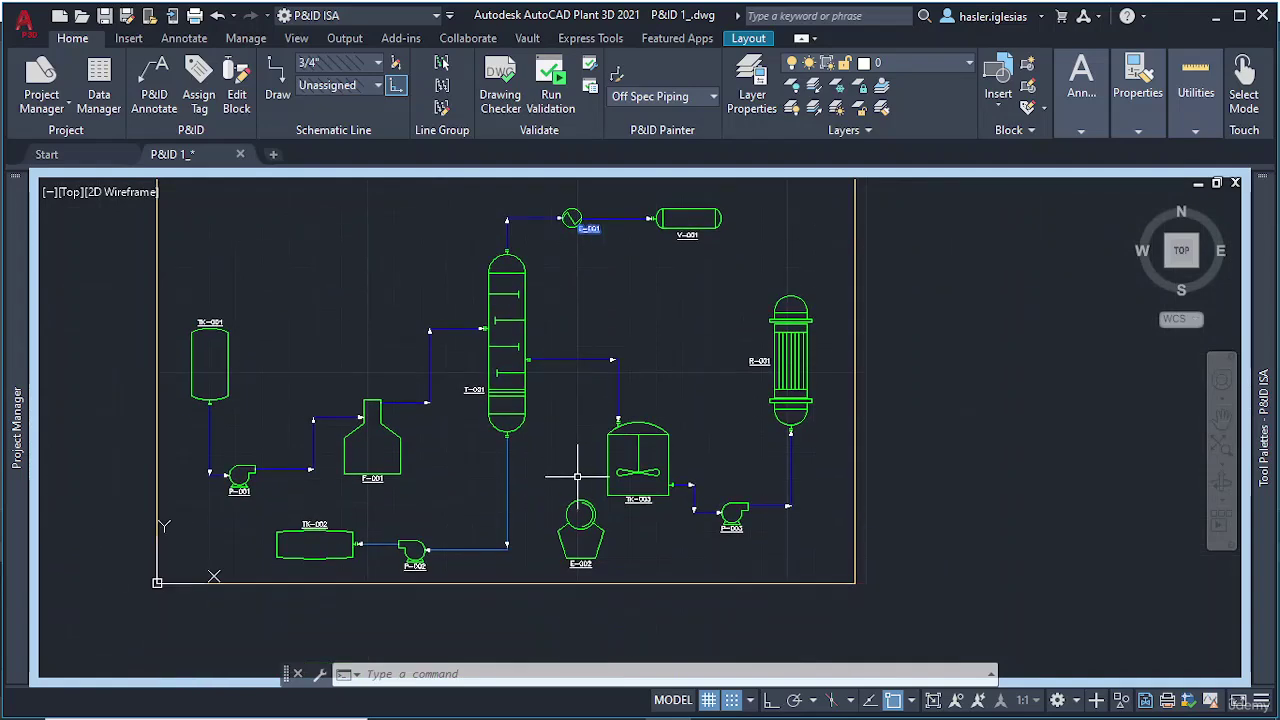
pyautogui.scroll(4, 580, 294)
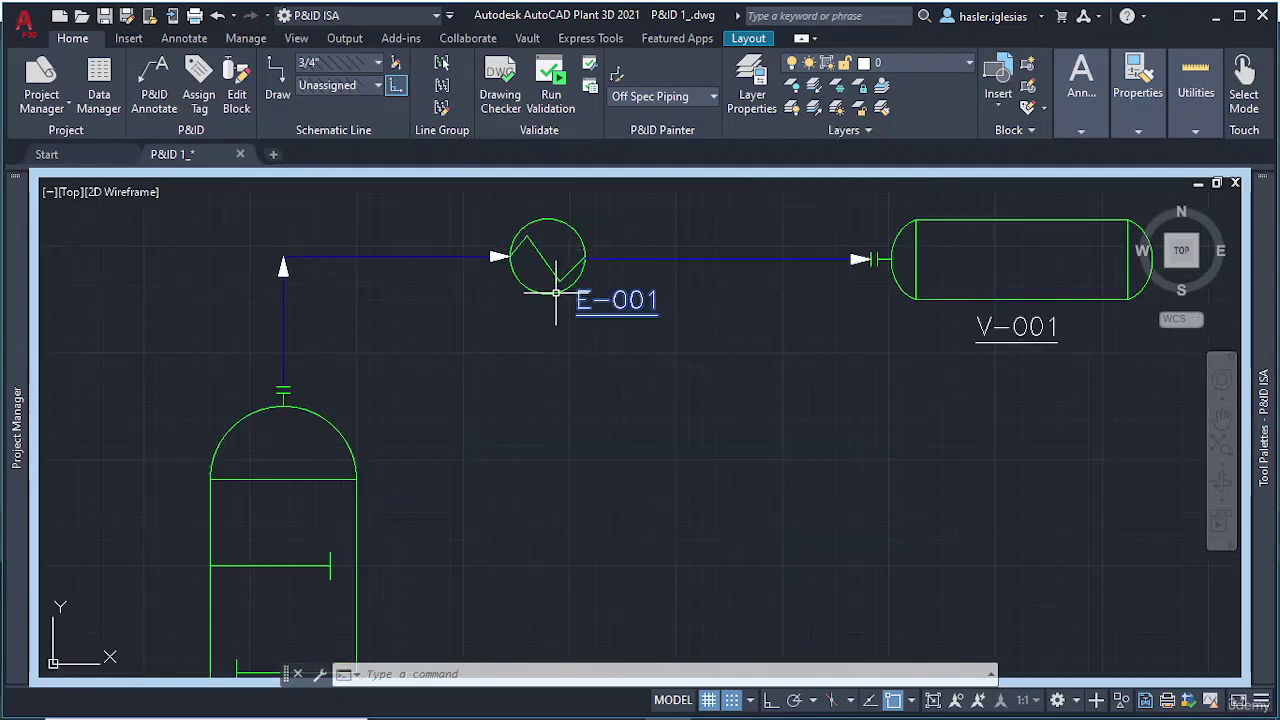
pyautogui.click(556, 292)
pyautogui.write('co')
pyautogui.press('Return')
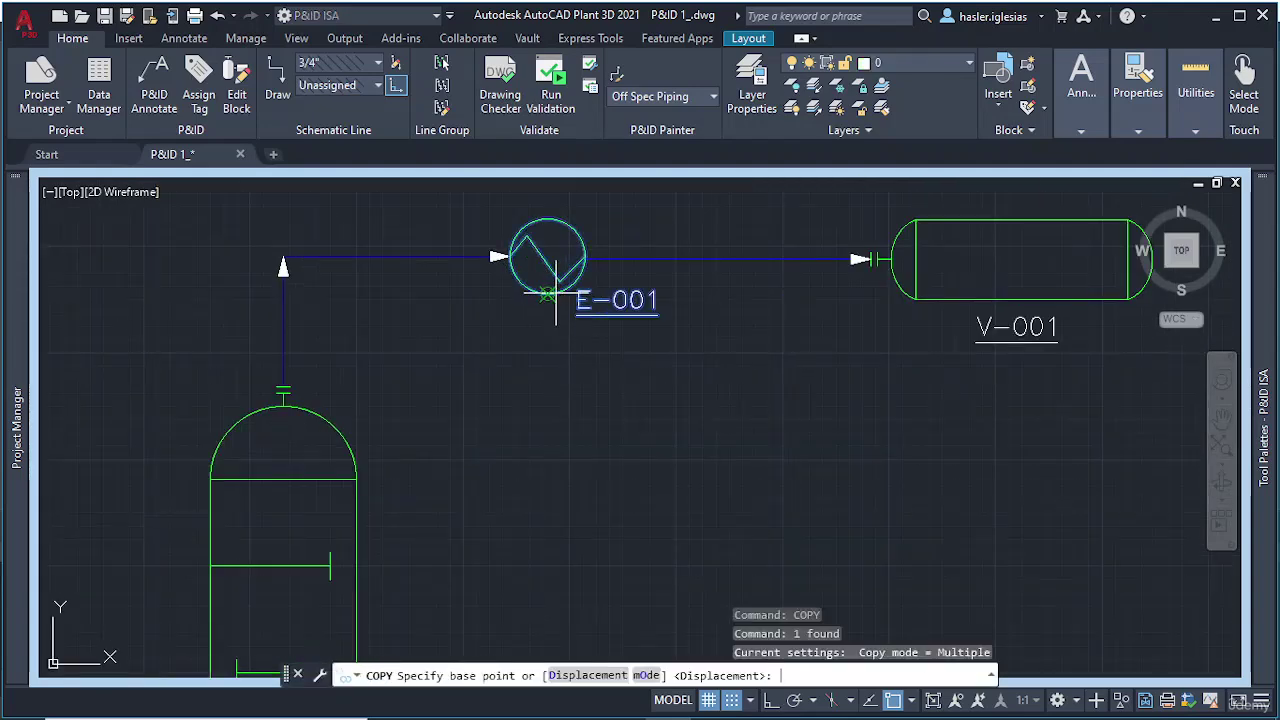
pyautogui.scroll(-4, 504, 450)
pyautogui.click(519, 375)
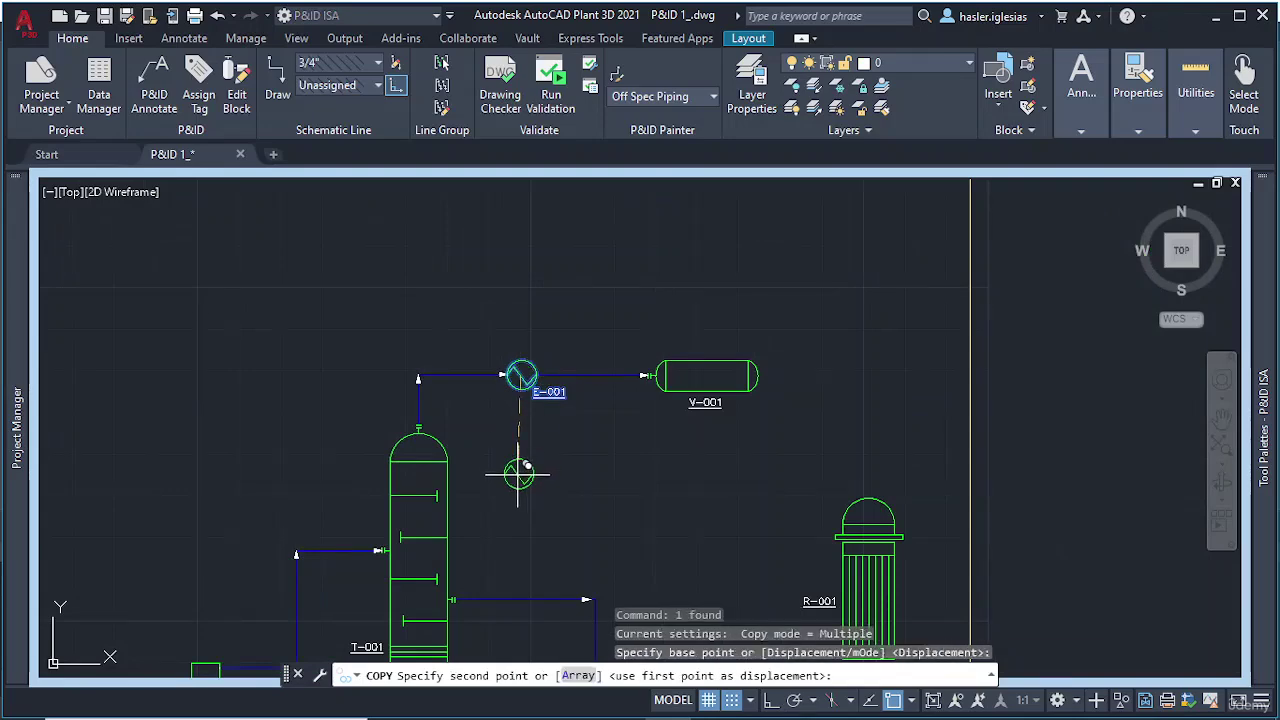
pyautogui.scroll(-6, 517, 471)
pyautogui.scroll(4, 504, 572)
pyautogui.scroll(4, 504, 572)
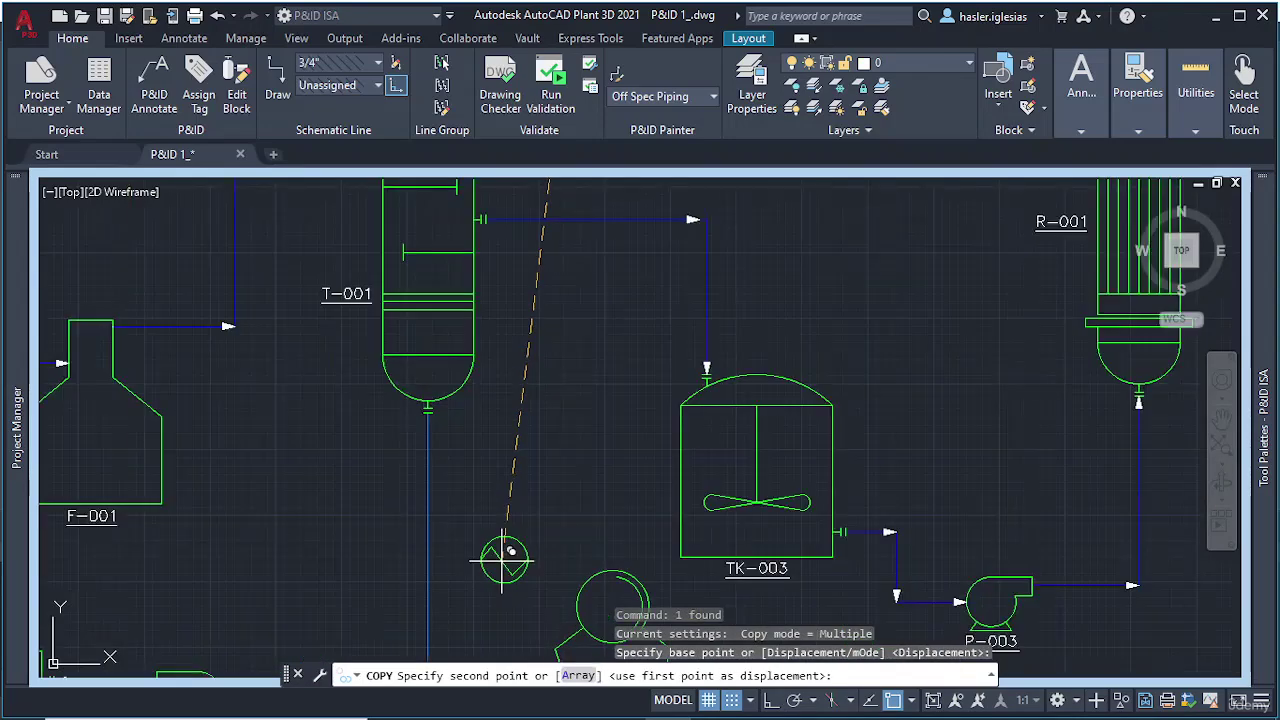
pyautogui.moveTo(504, 560); pyautogui.dragTo(500, 385, button='middle')
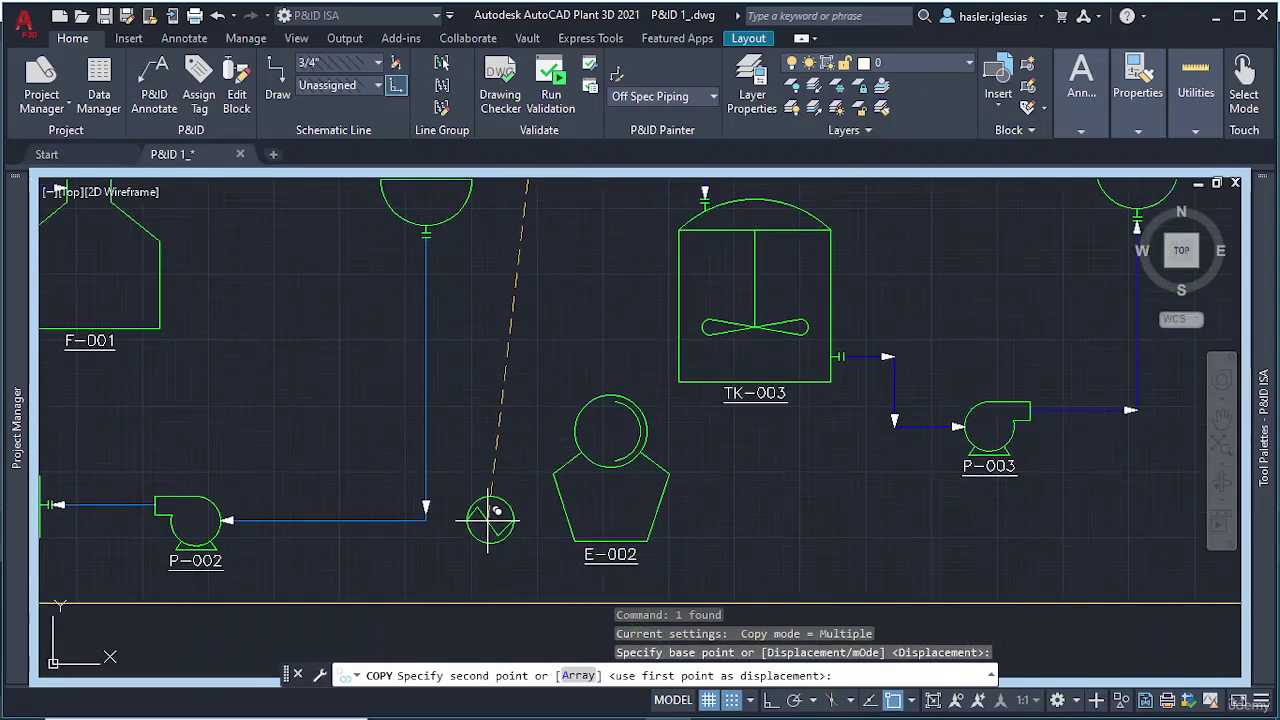
pyautogui.click(495, 503)
pyautogui.press('Escape')
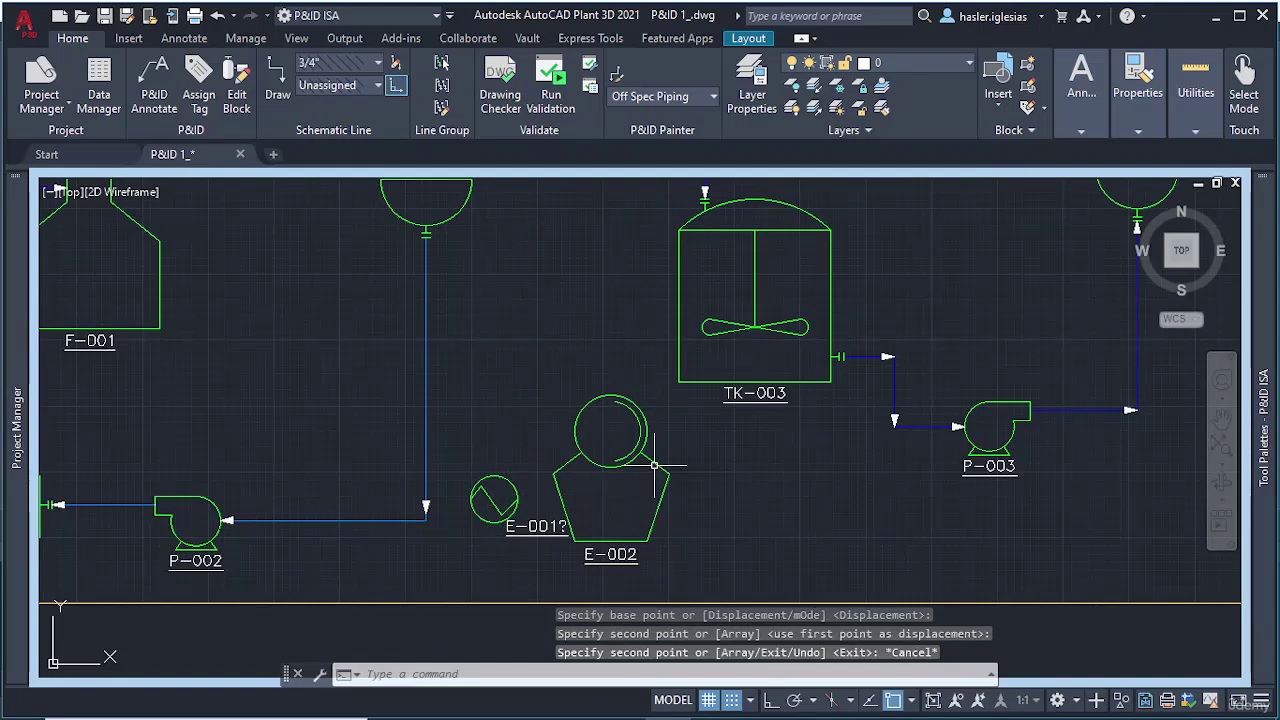
# Step: Move the copied exchanger's tag annotation so it sits centred below its symbol
pyautogui.click(535, 526)
pyautogui.click(535, 526)
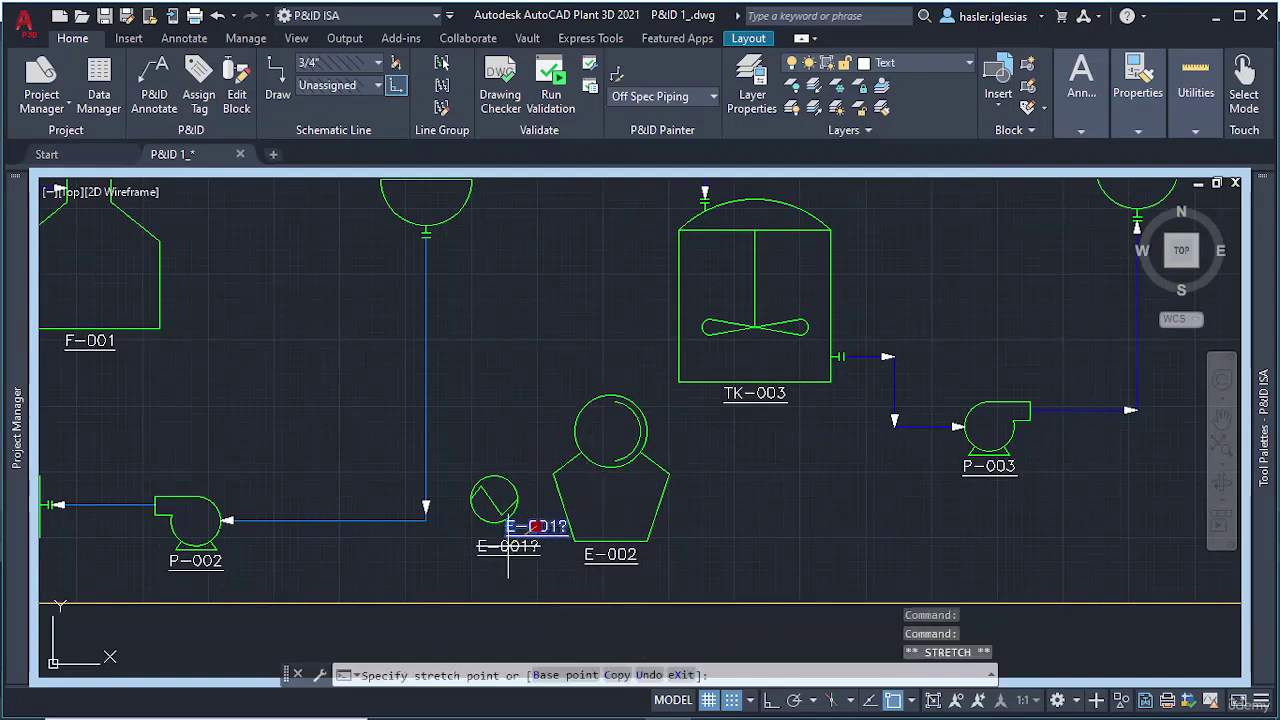
pyautogui.press('Escape')
# Step: Move heat exchanger E-002 slightly right and down, and move the copied exchanger straight up beside it
pyautogui.click(611, 540)
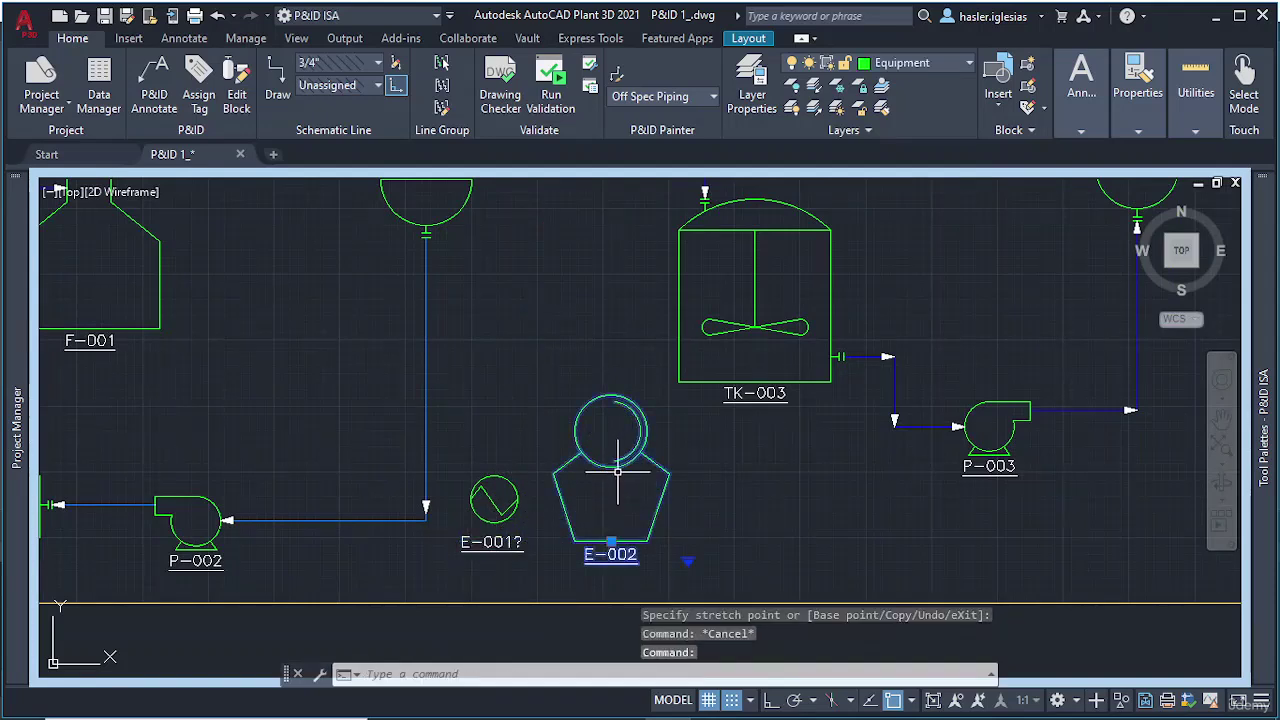
pyautogui.click(611, 541)
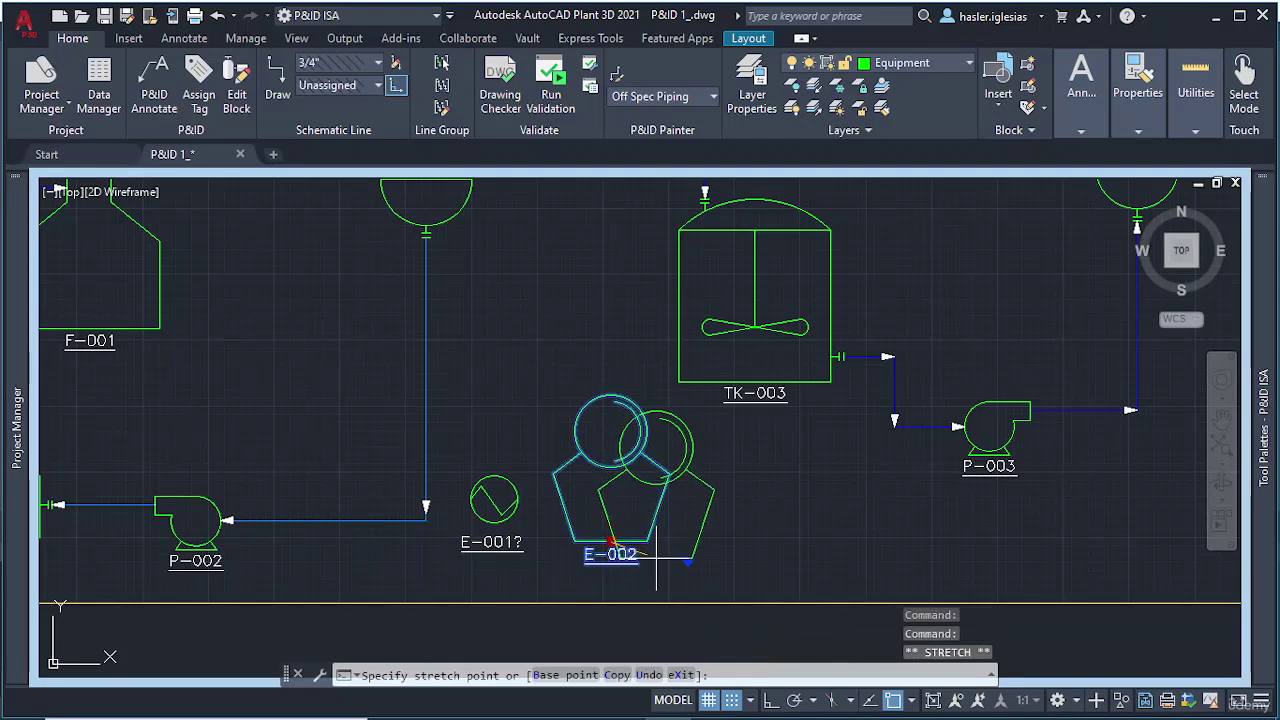
pyautogui.press('Escape')
pyautogui.click(495, 498)
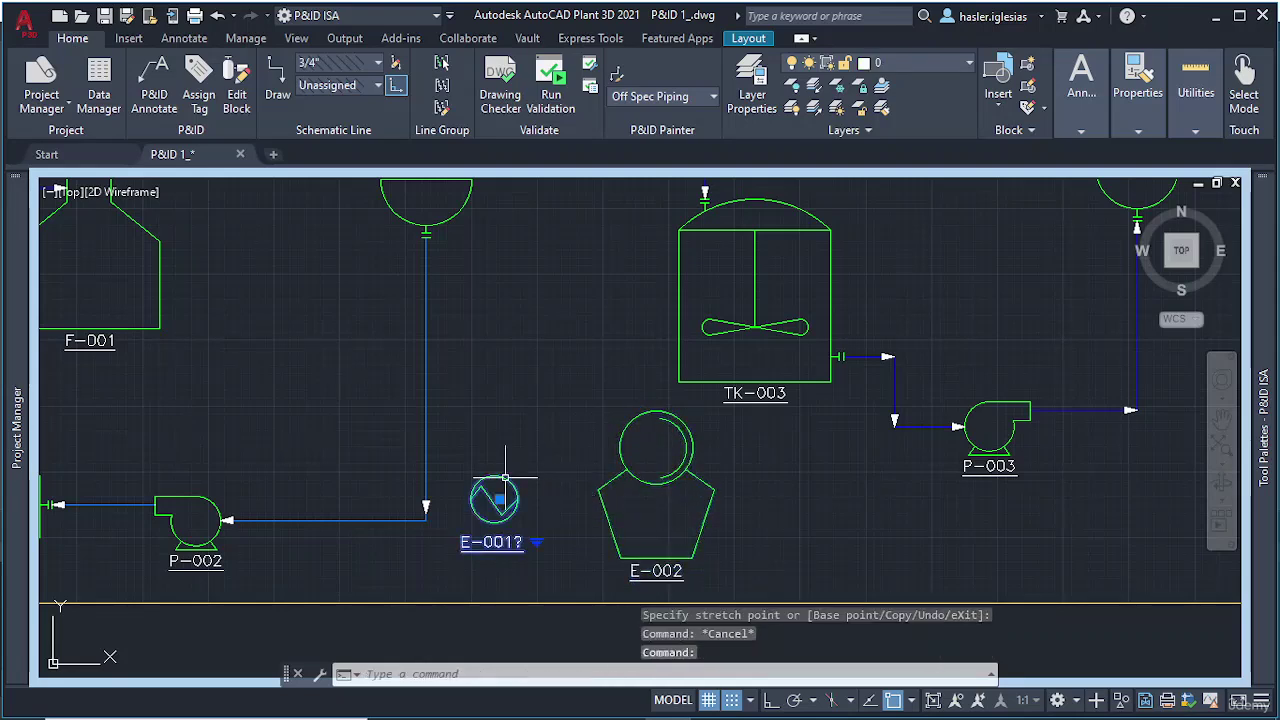
pyautogui.click(498, 498)
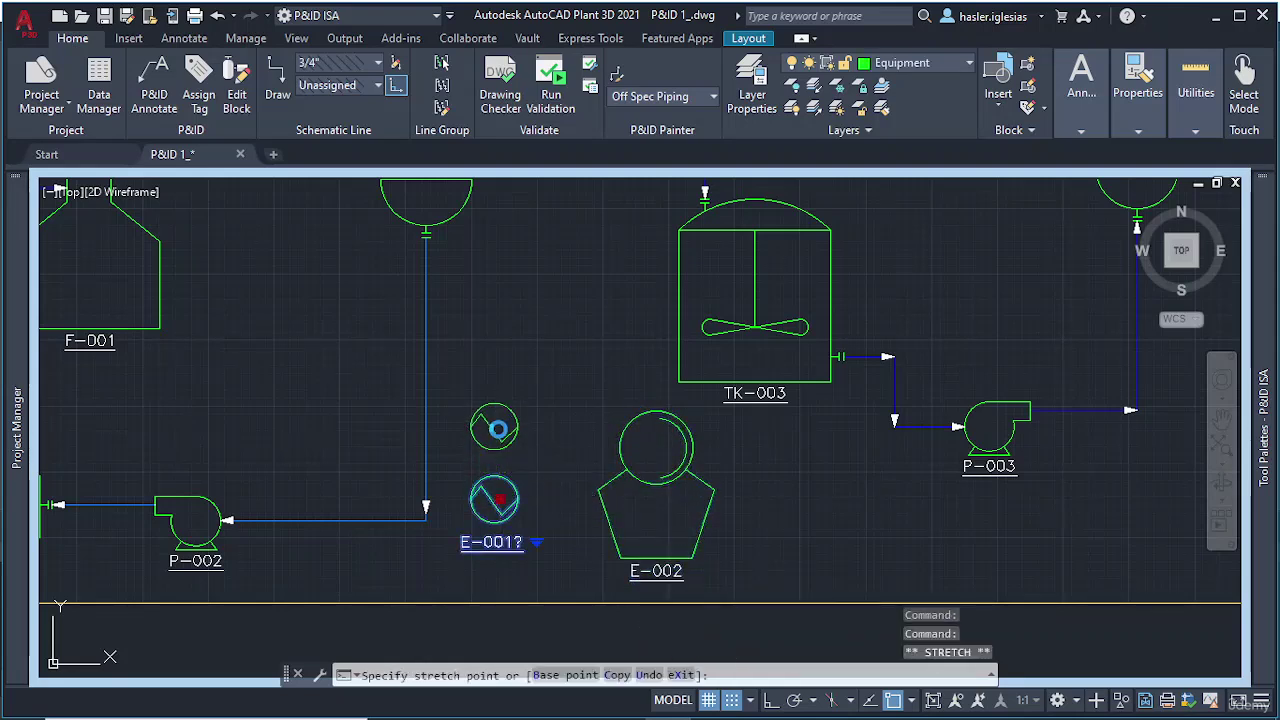
pyautogui.click(498, 428)
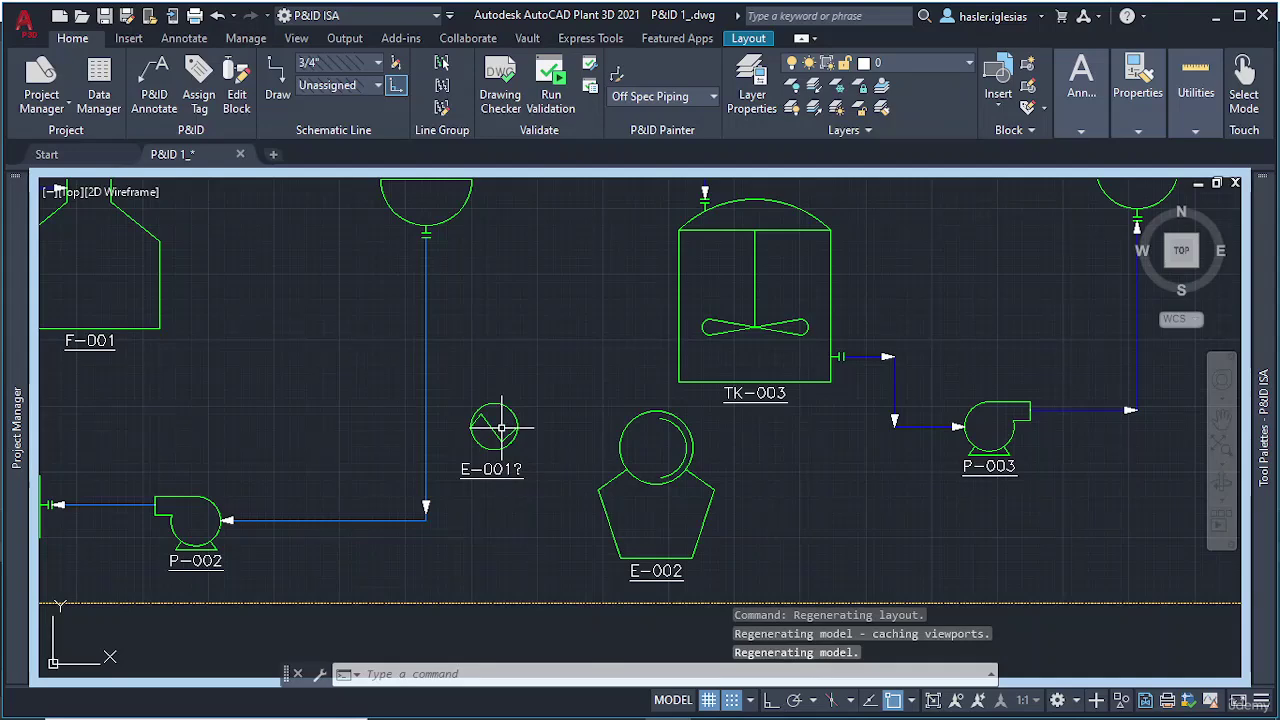
# Step: Assign tag E-003 to the copied heat exchanger without placing an additional annotation
pyautogui.click(498, 428)
pyautogui.rightClick(498, 428)
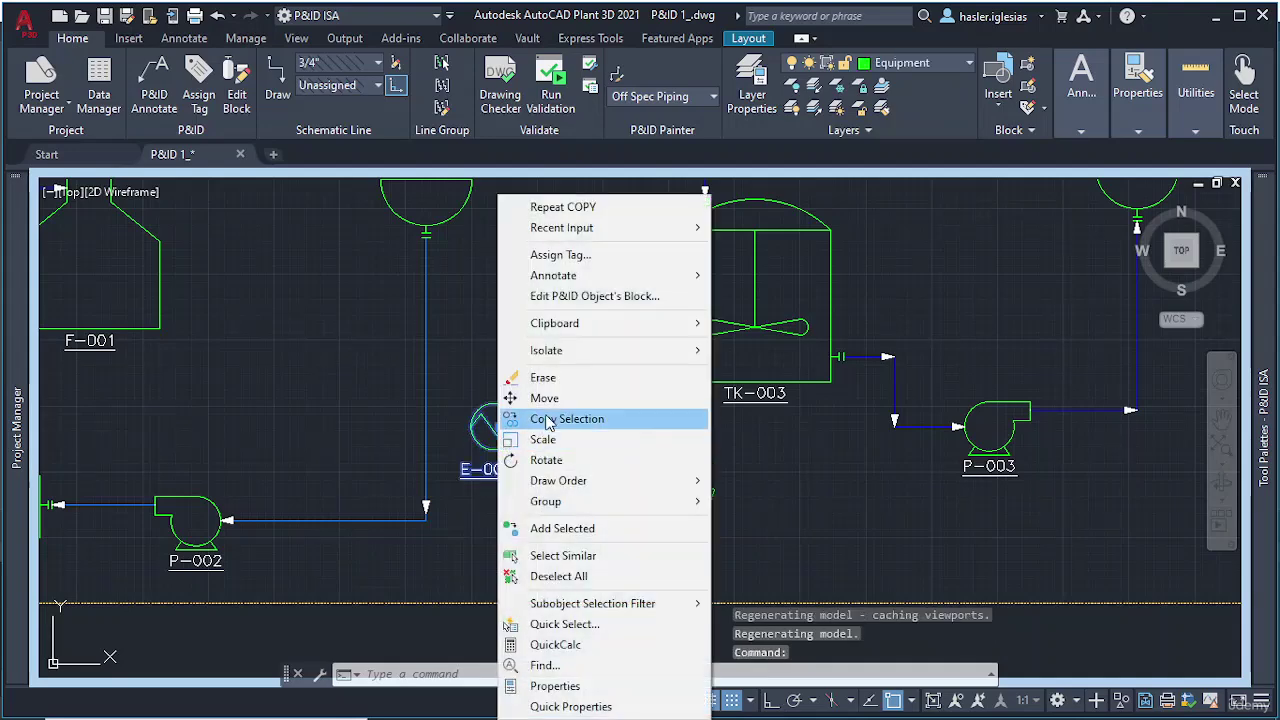
pyautogui.click(555, 256)
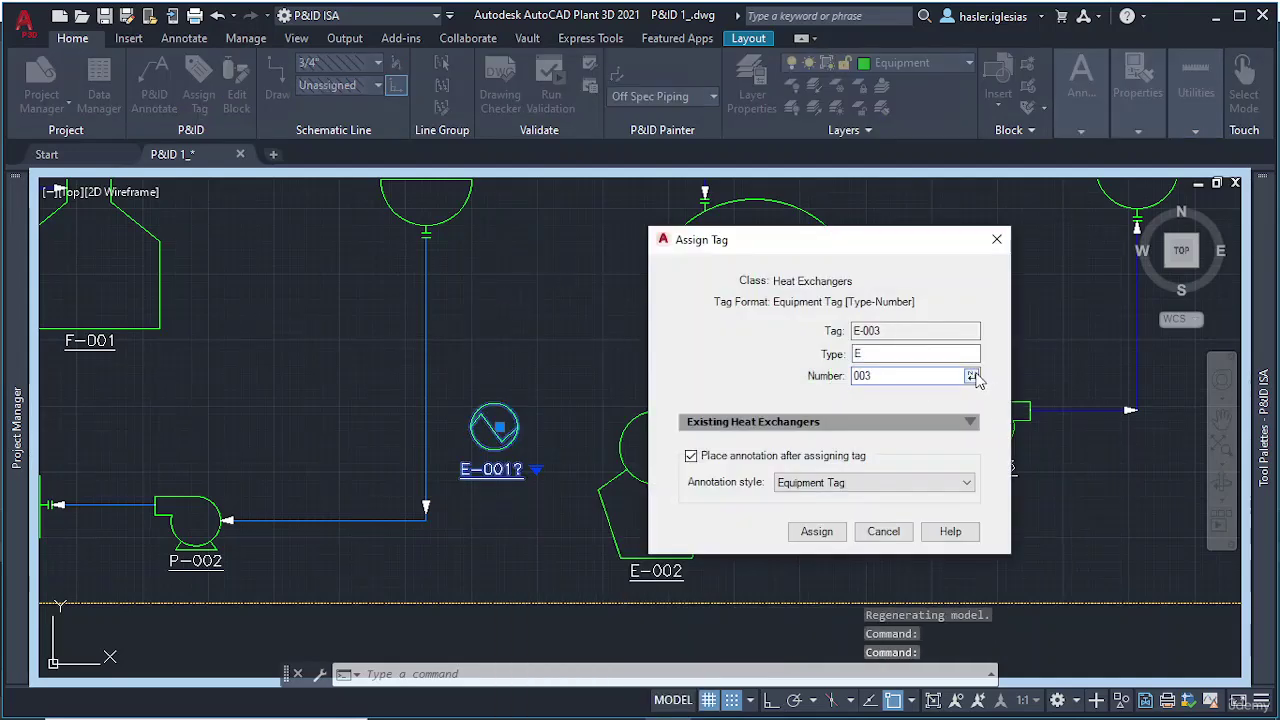
pyautogui.click(818, 532)
pyautogui.press('Escape')
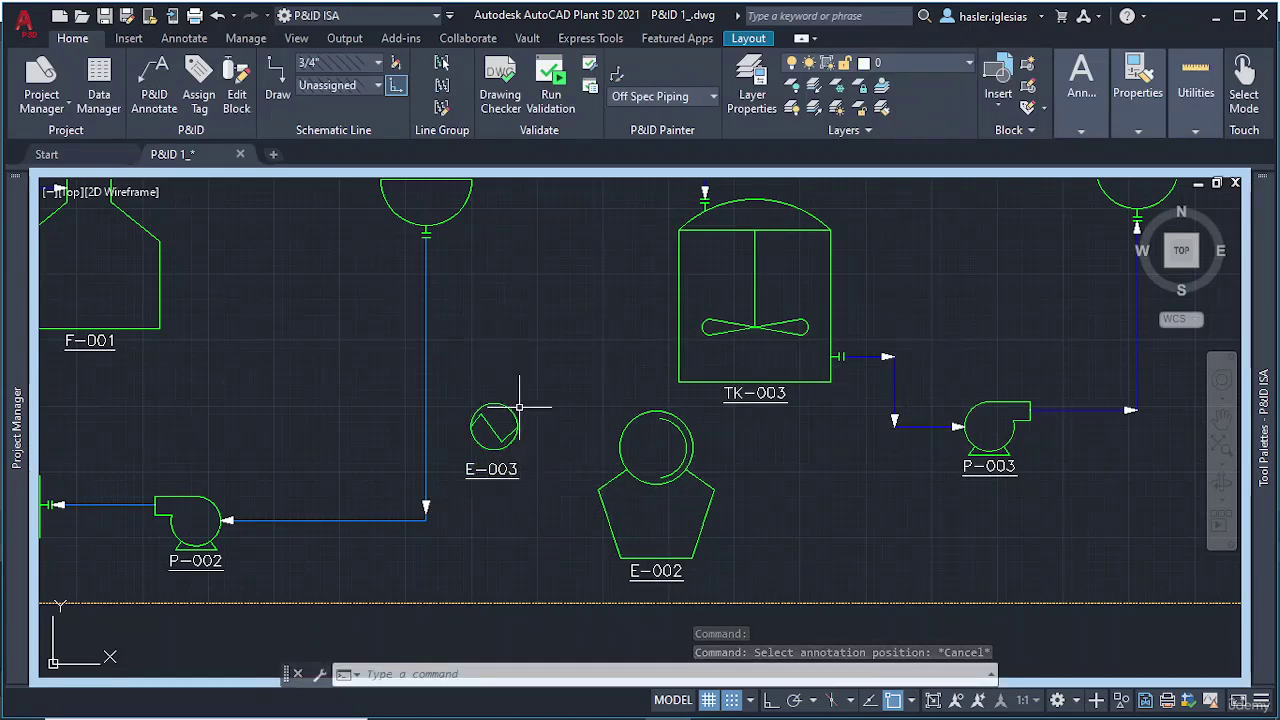
# Step: Change the tag number of the copied heat exchanger to 002 by editing its annotation
pyautogui.doubleClick(505, 469)
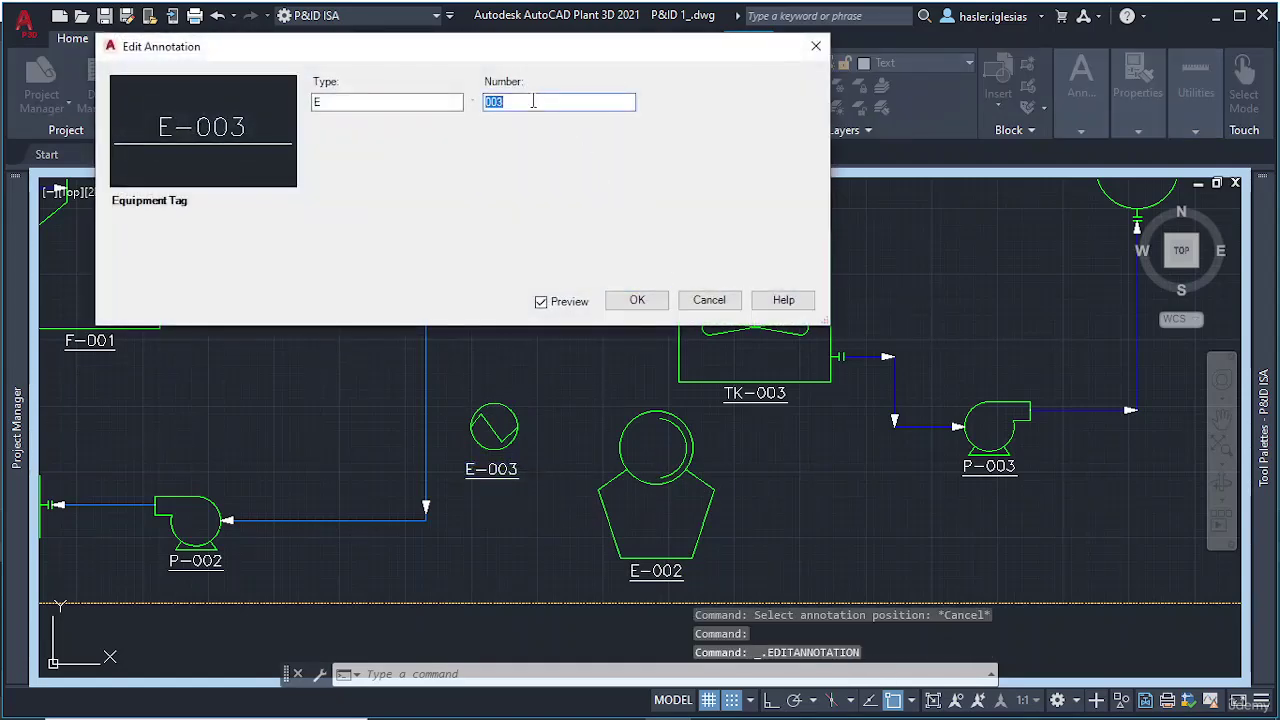
pyautogui.write('002')
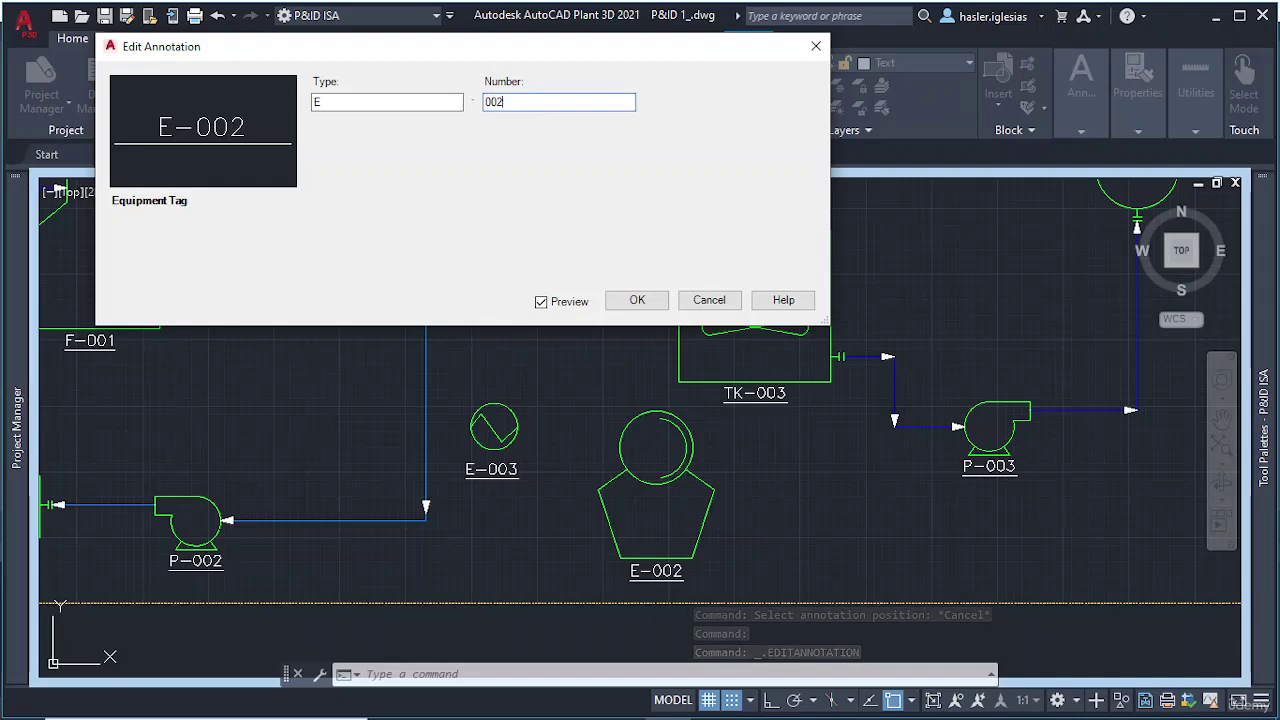
pyautogui.press('Return')
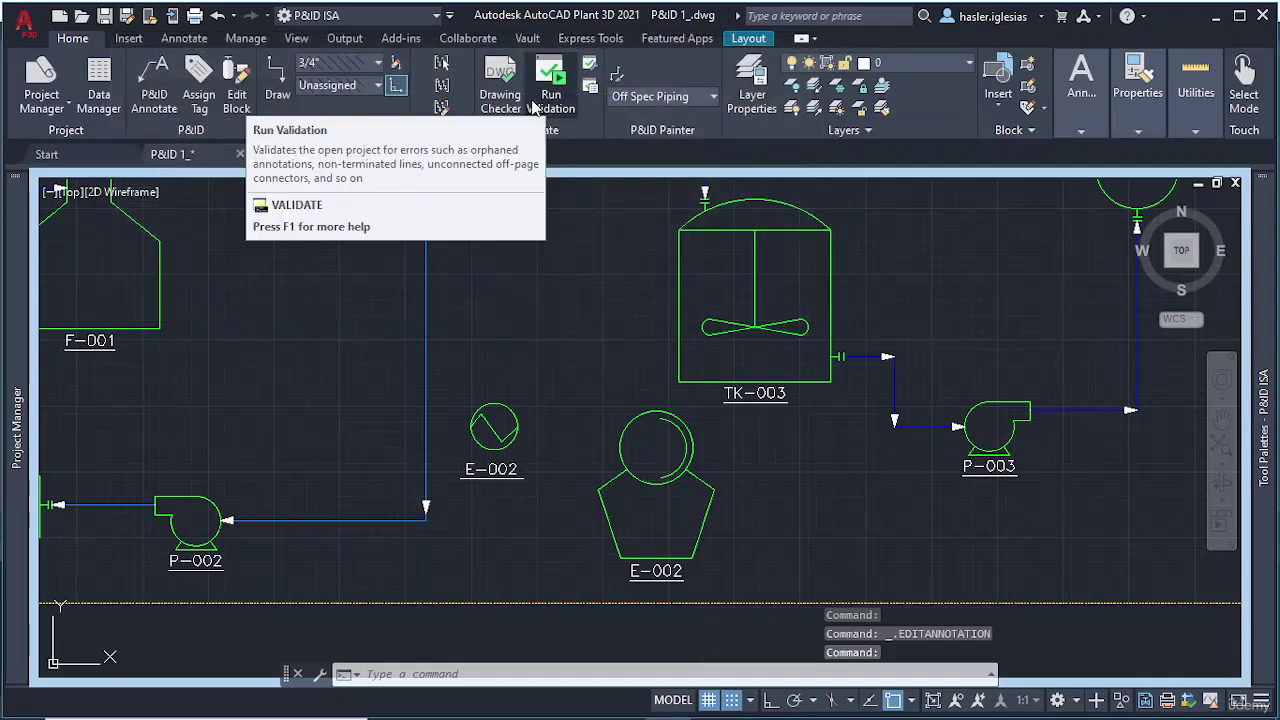
# Step: Change the tag number of the larger heat exchanger below TK-003 to 003 by editing its annotation
pyautogui.doubleClick(660, 571)
pyautogui.doubleClick(519, 104)
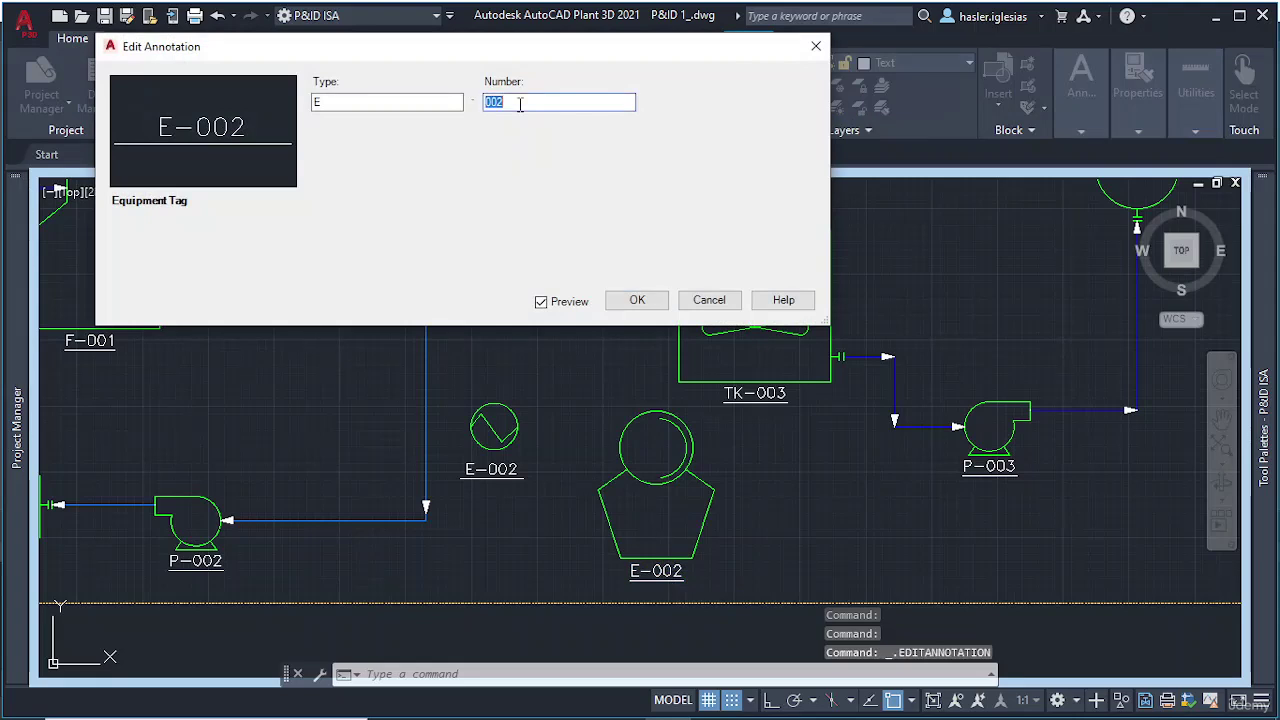
pyautogui.write('003')
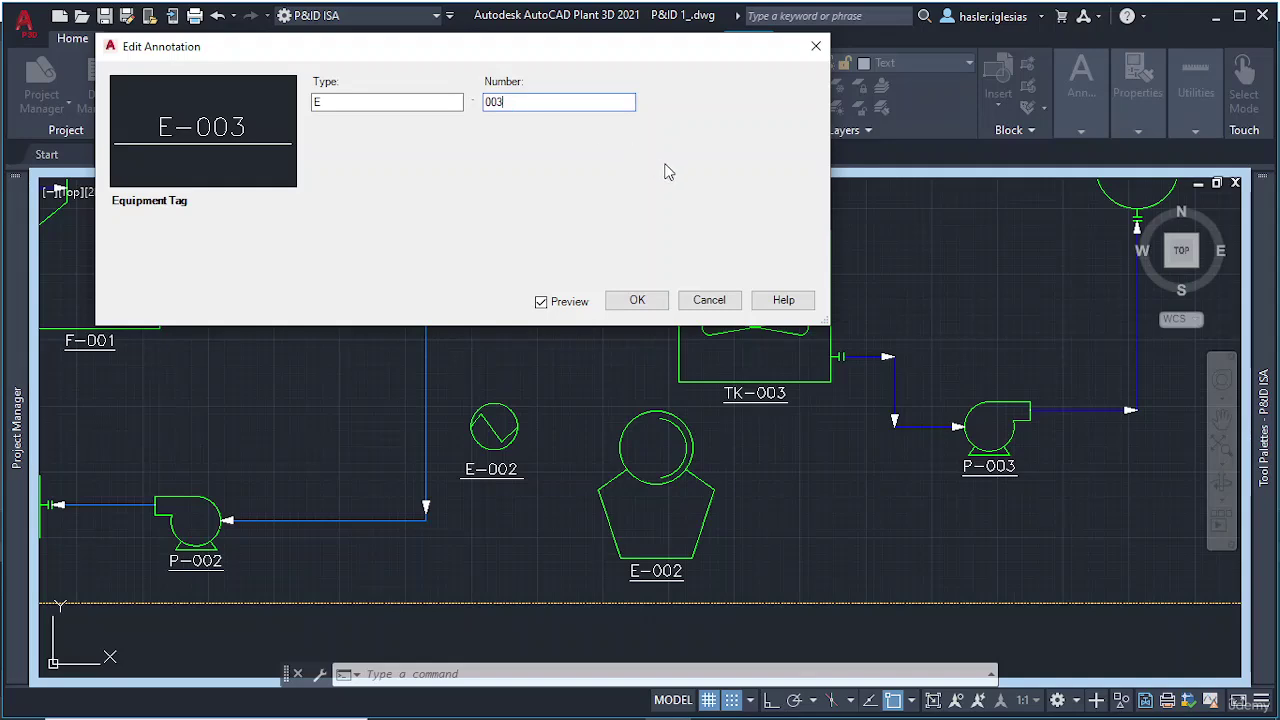
pyautogui.click(637, 300)
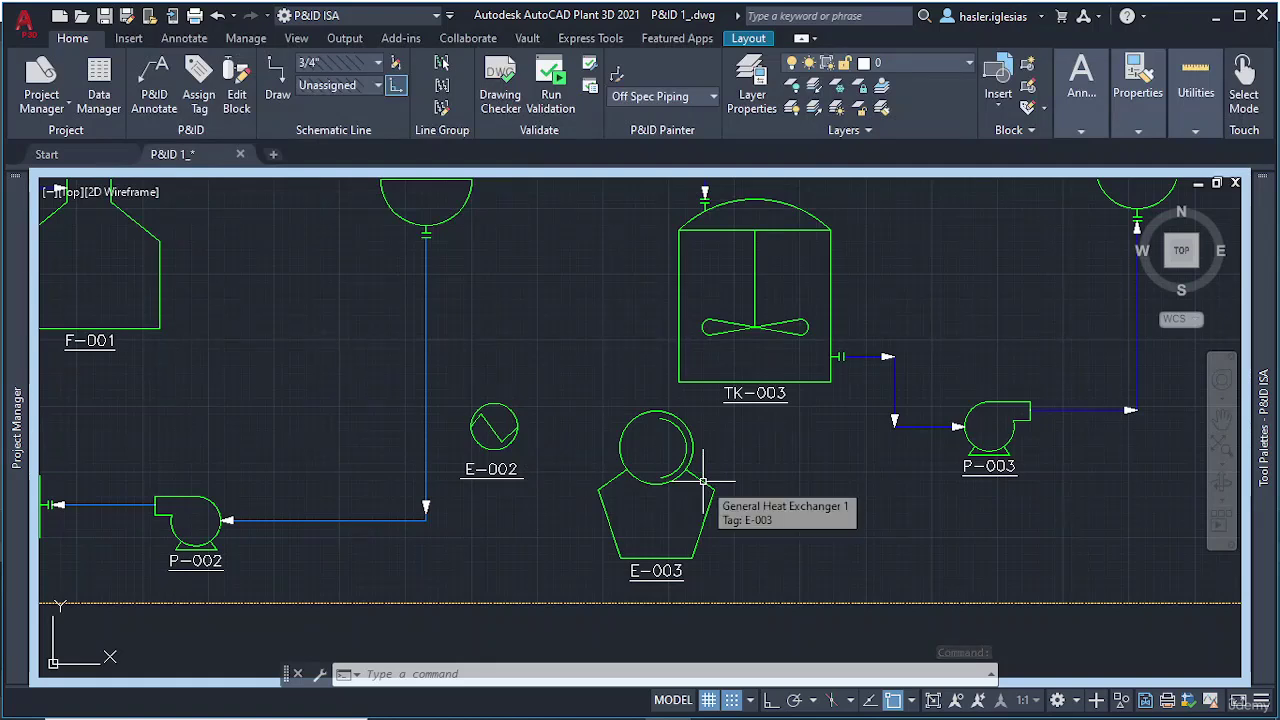
pyautogui.moveTo(1270, 304)
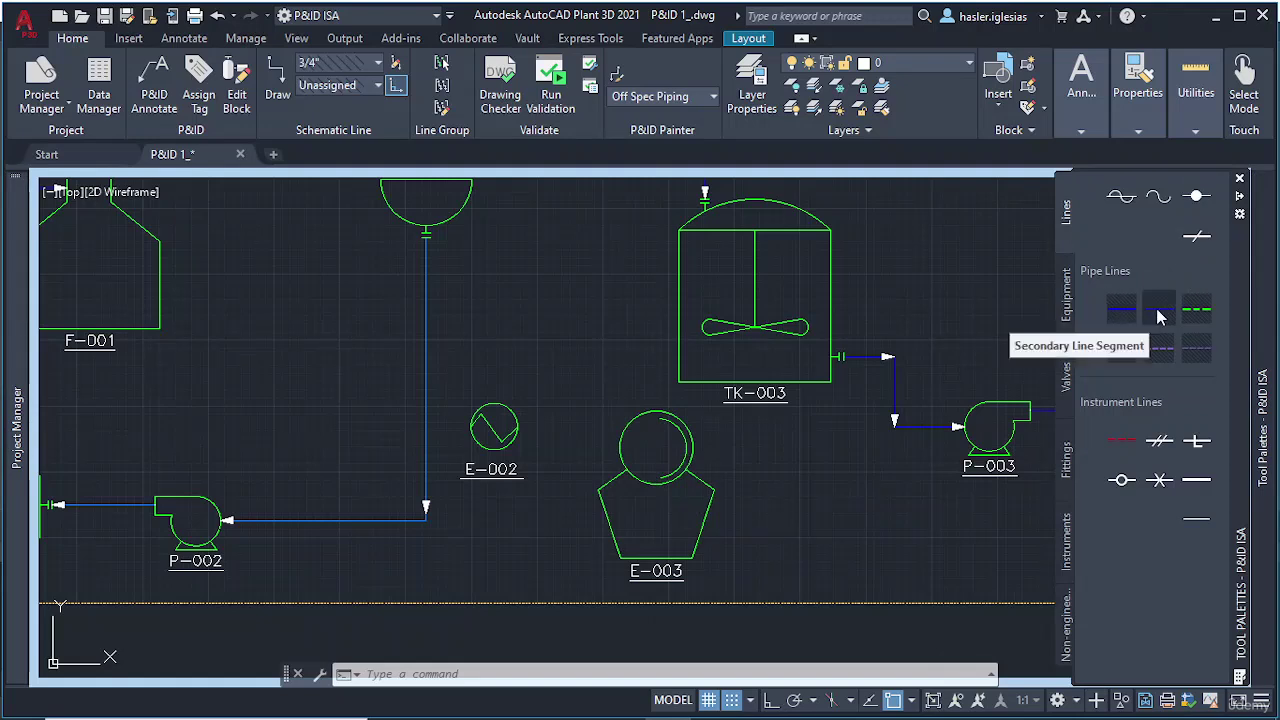
pyautogui.click(1159, 316)
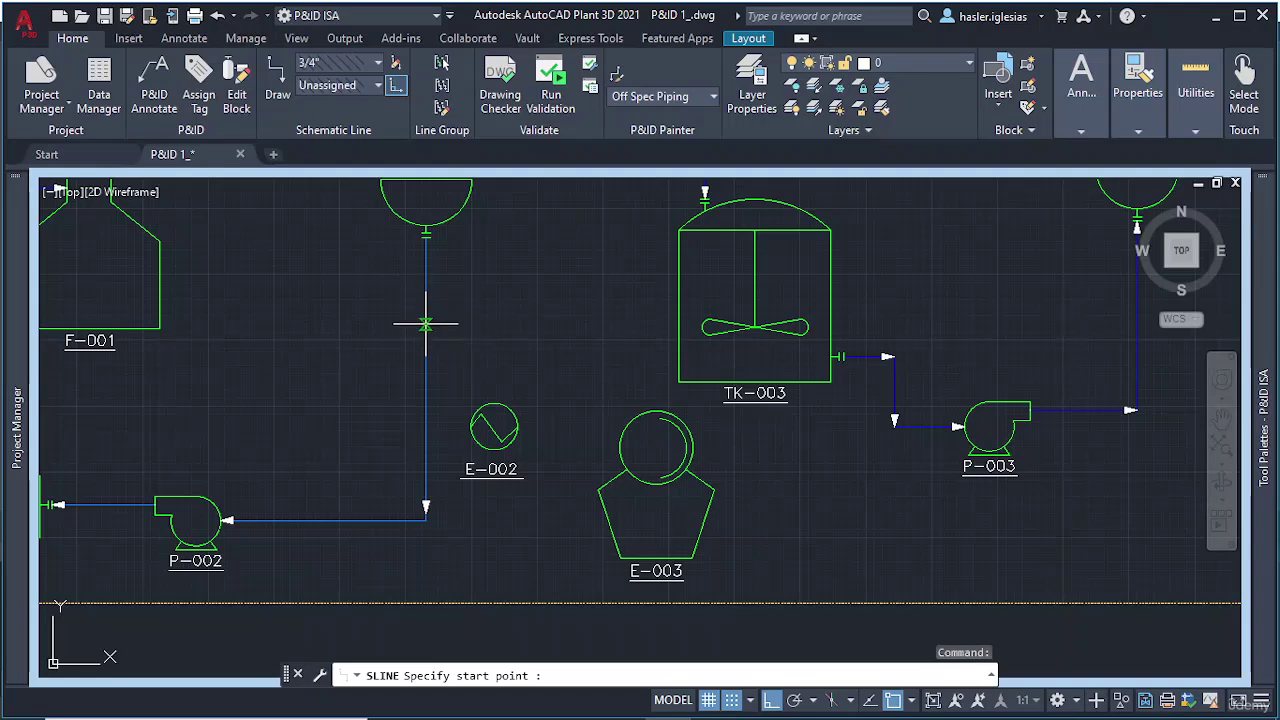
pyautogui.click(426, 340)
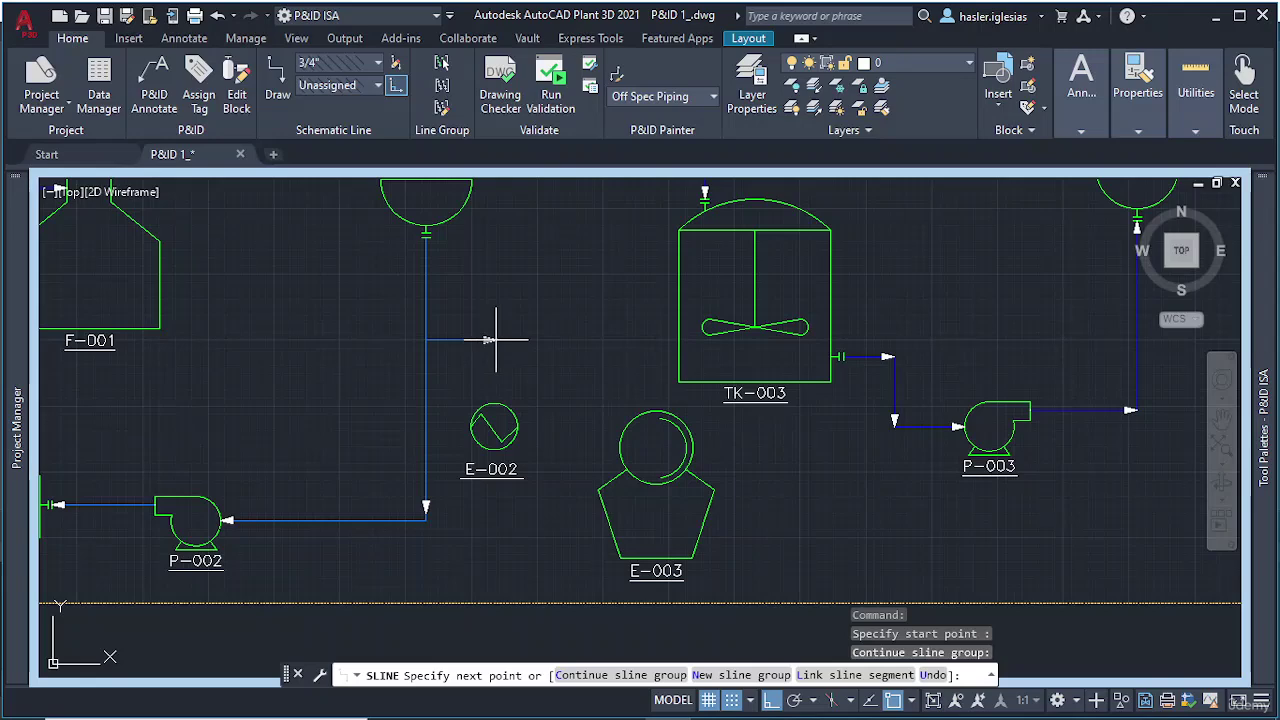
pyautogui.press('Escape')
# Step: Draw a secondary line segment from the left side of exchanger E-002 to the vertical pipe line beside it
pyautogui.scroll(5, 434, 400)
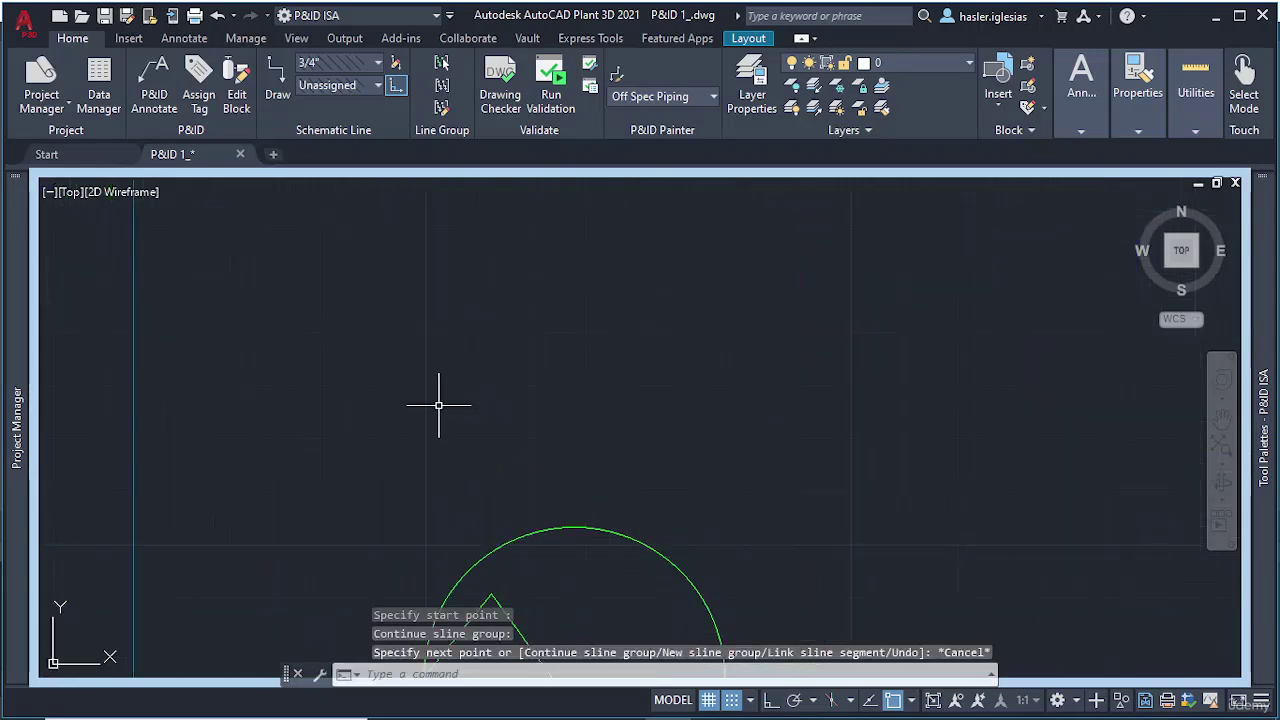
pyautogui.moveTo(1262, 348)
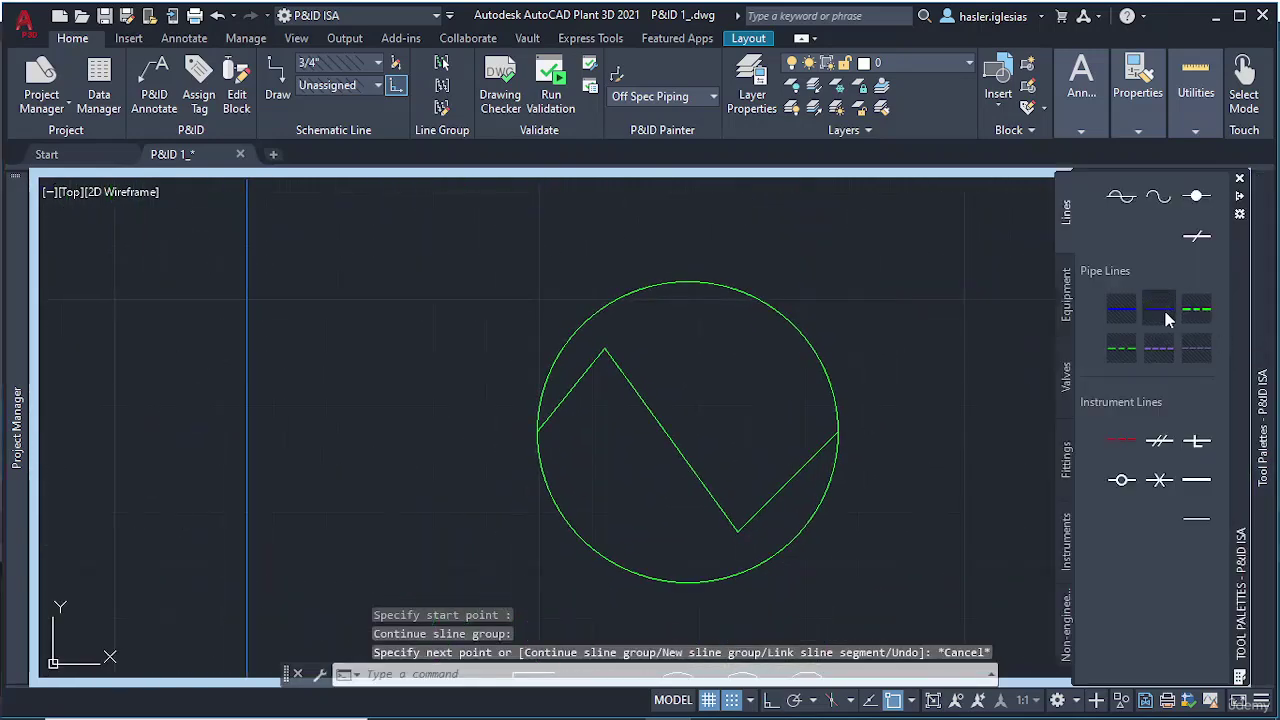
pyautogui.click(1168, 320)
pyautogui.click(538, 430)
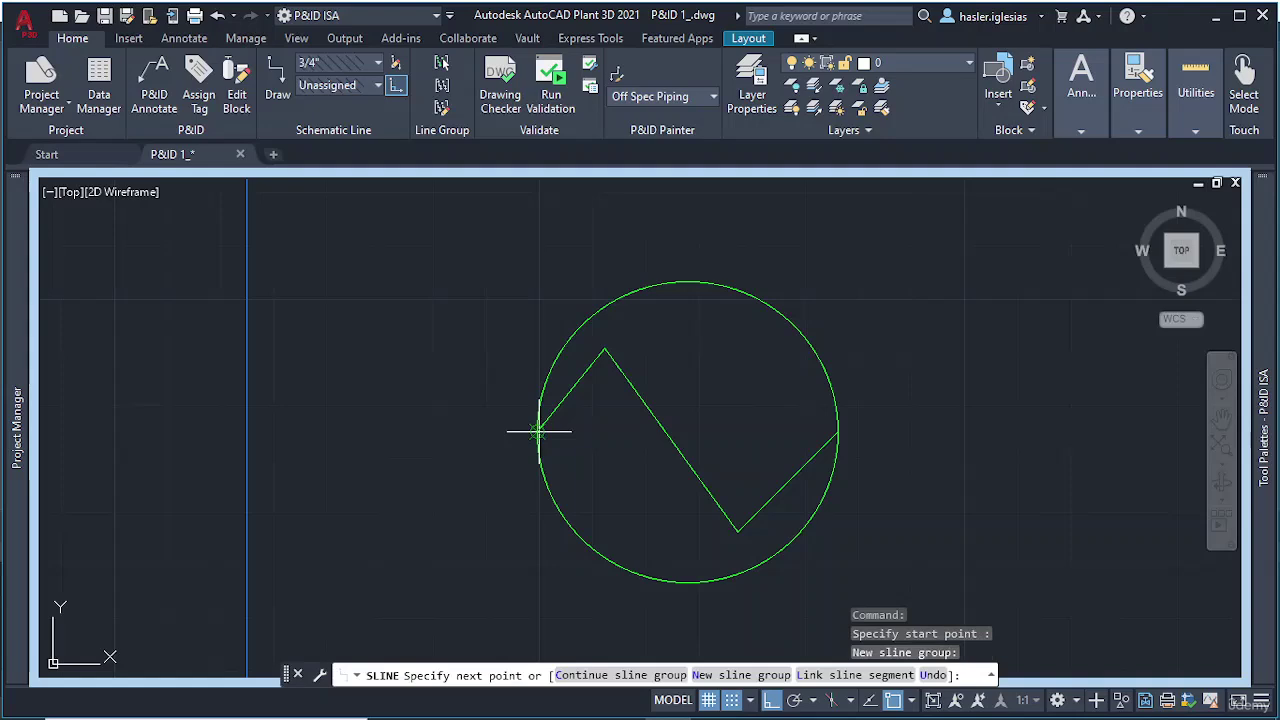
pyautogui.click(247, 432)
pyautogui.press('Escape')
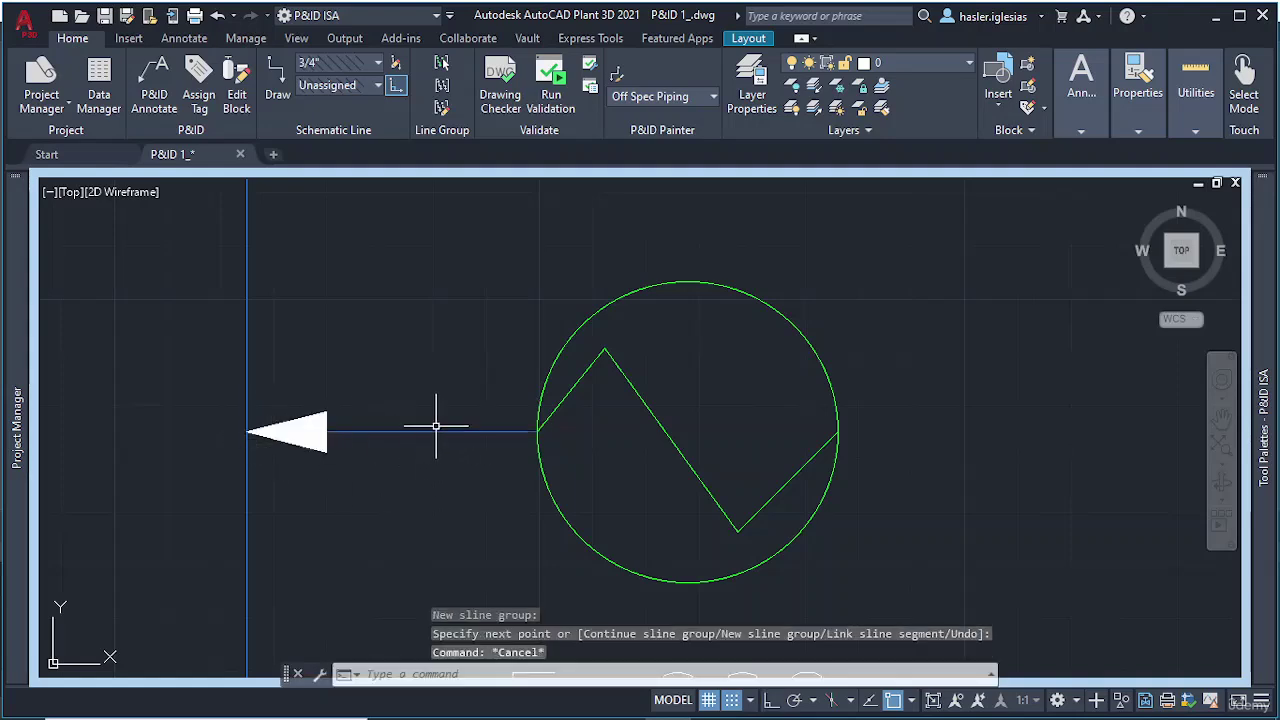
# Step: Reverse the flow direction of the line segment between the vertical pipe line and exchanger E-002
pyautogui.click(417, 430)
pyautogui.rightClick(418, 440)
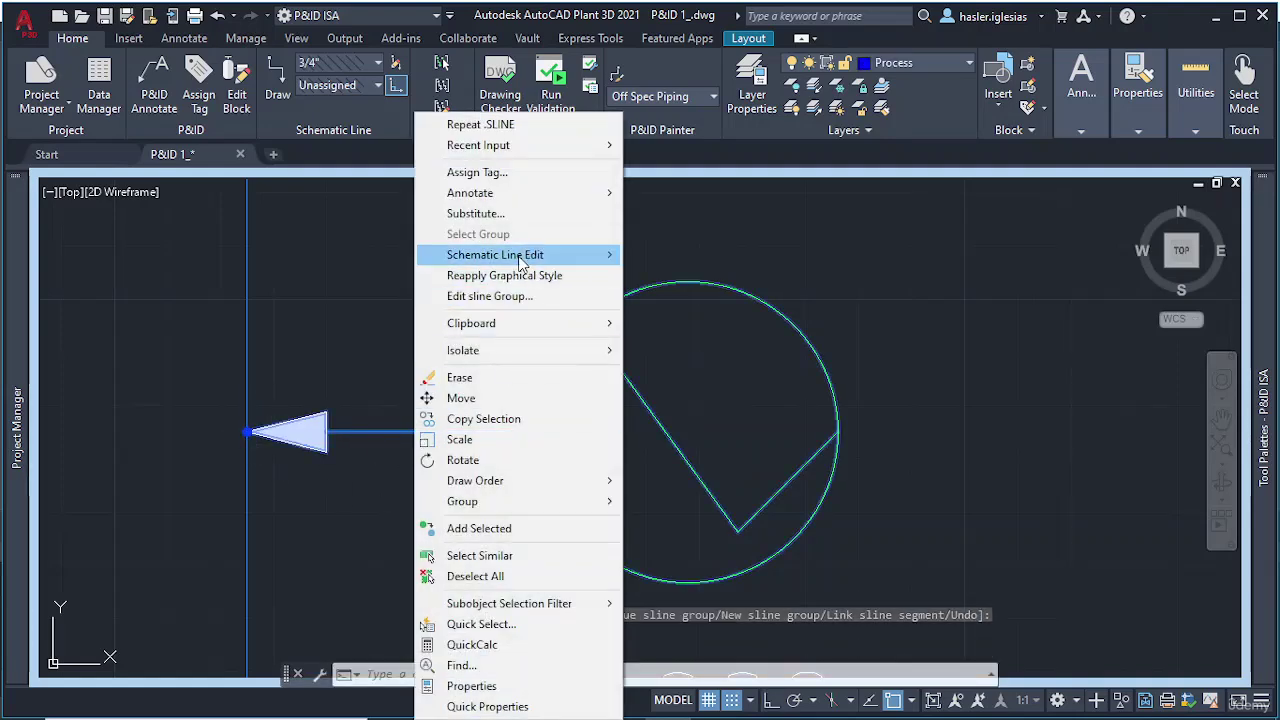
pyautogui.moveTo(522, 258)
pyautogui.click(697, 378)
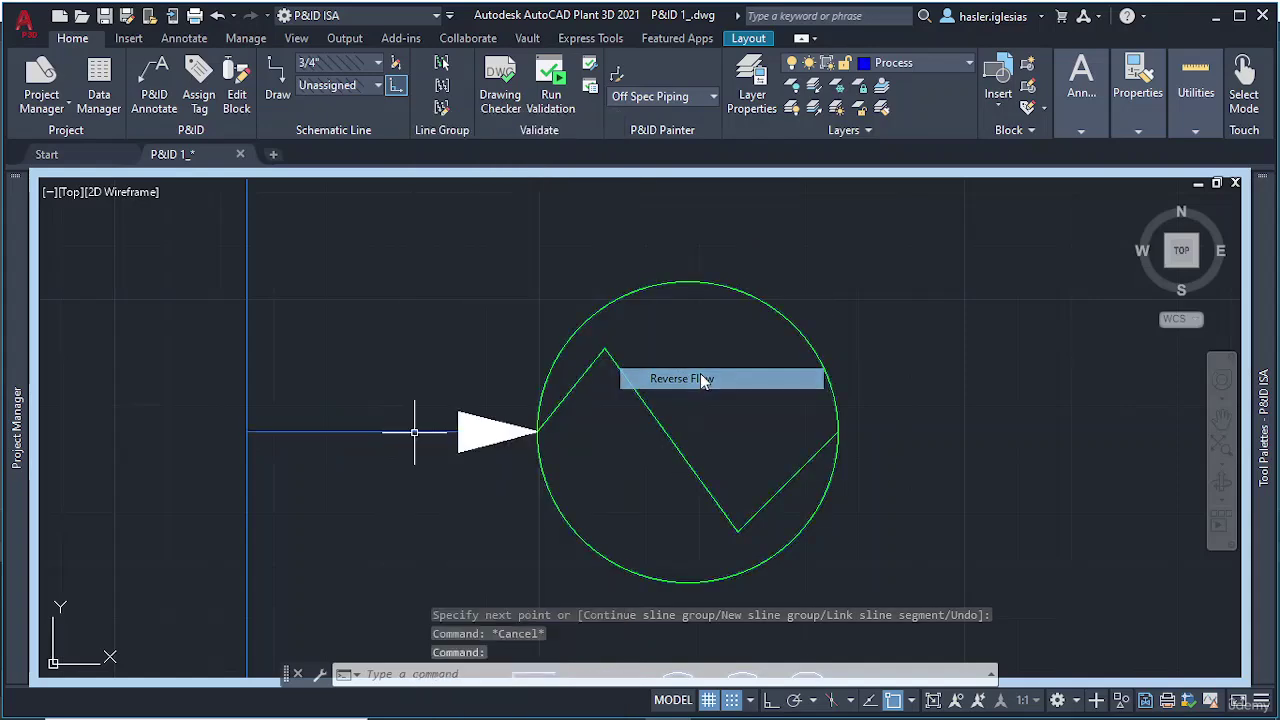
pyautogui.press('Escape')
pyautogui.scroll(-2, 724, 437)
pyautogui.scroll(-2, 725, 437)
pyautogui.moveTo(733, 443); pyautogui.dragTo(520, 414, button='middle')
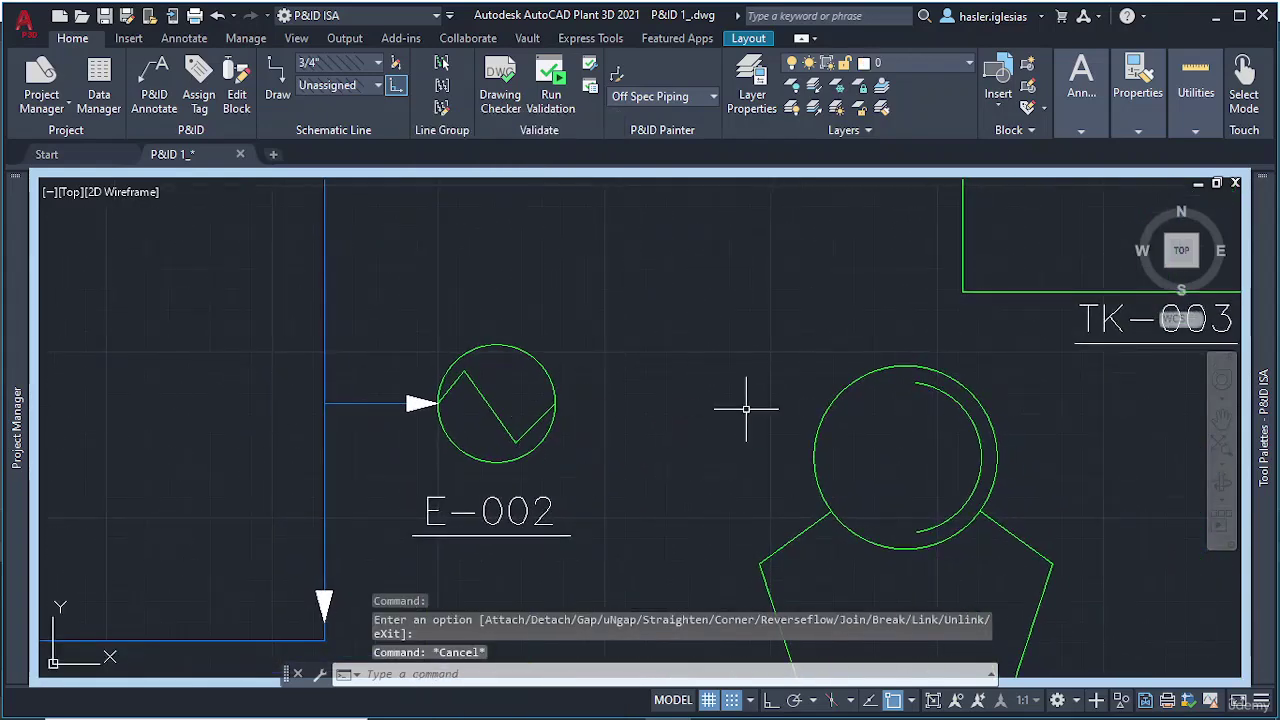
pyautogui.scroll(-3, 735, 412)
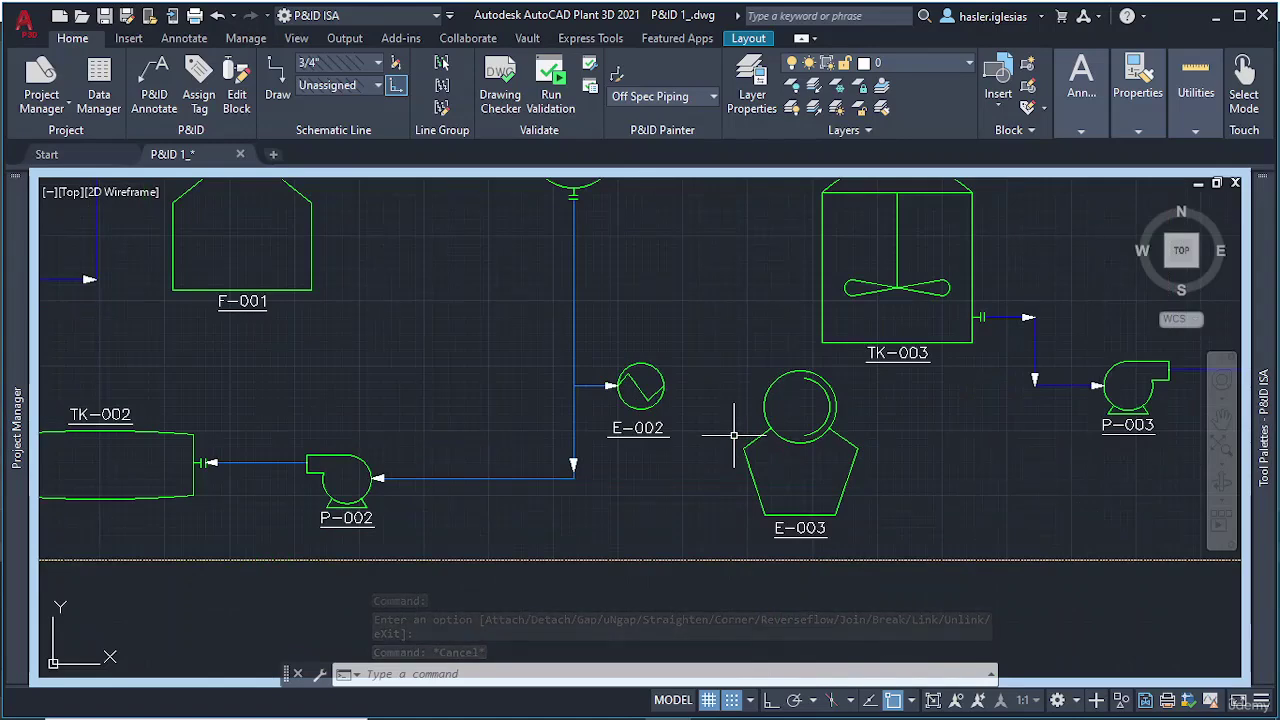
# Step: Delete the short line segment between the vertical pipe line and exchanger E-002
pyautogui.click(592, 386)
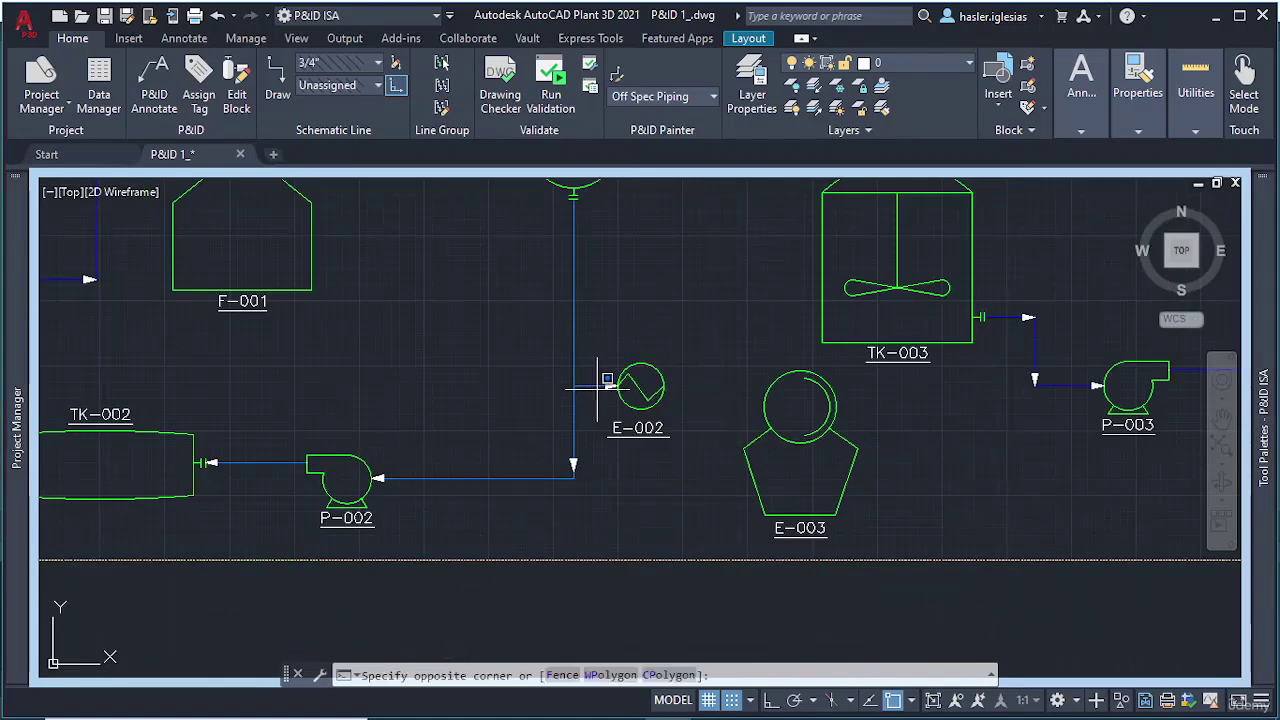
pyautogui.click(594, 376)
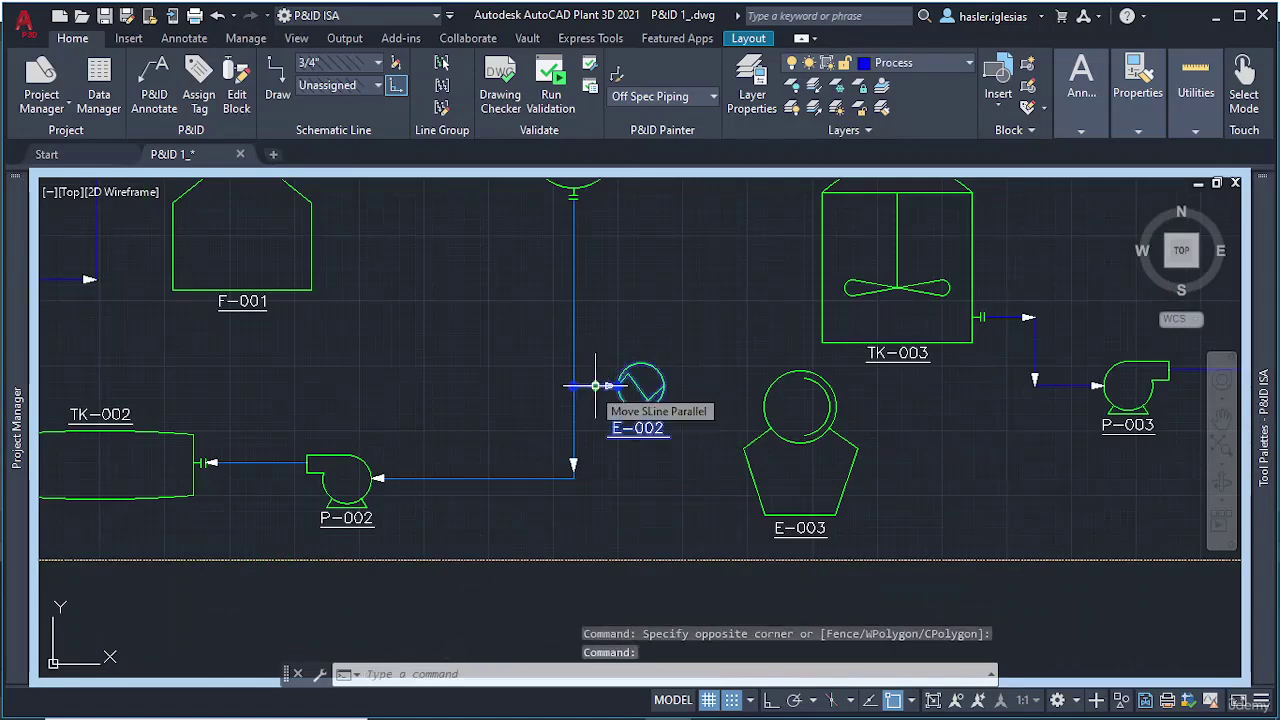
pyautogui.press('Delete')
# Step: Draw a horizontal guide line from the center of E-003's circle to just past the left side of exchanger E-002
pyautogui.scroll(4, 640, 392)
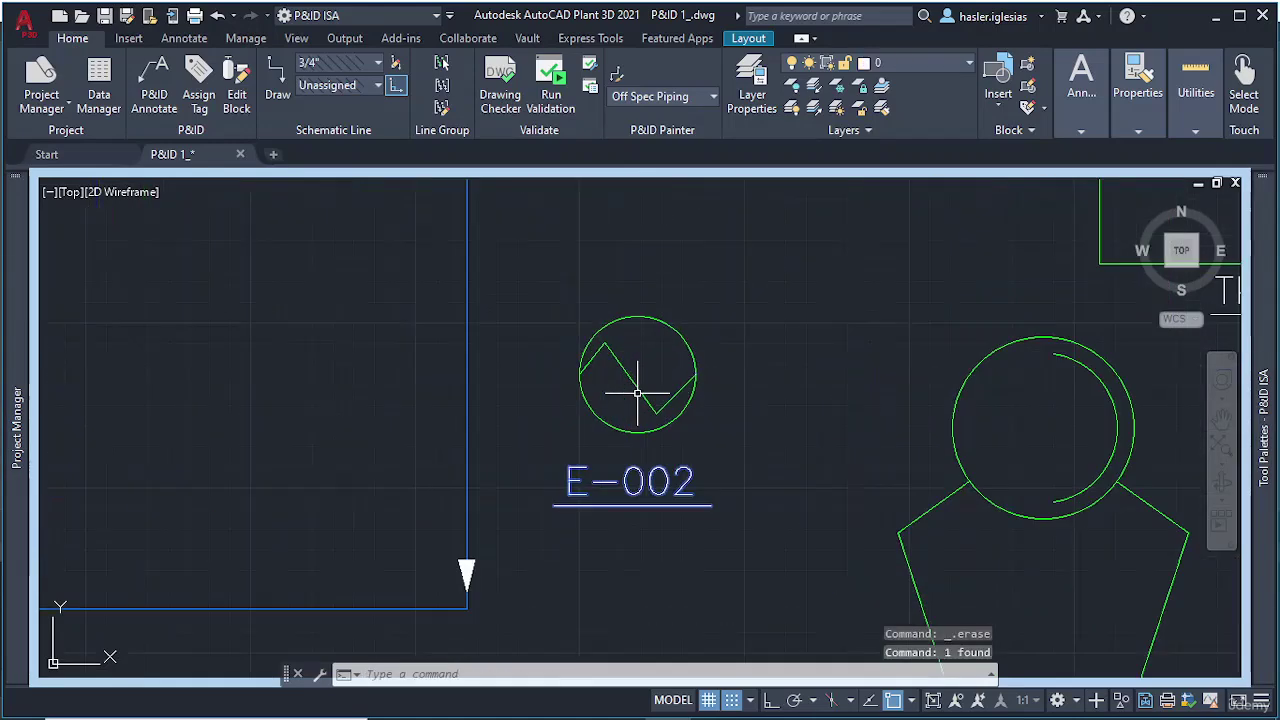
pyautogui.click(537, 257)
pyautogui.press('Escape')
pyautogui.write('line')
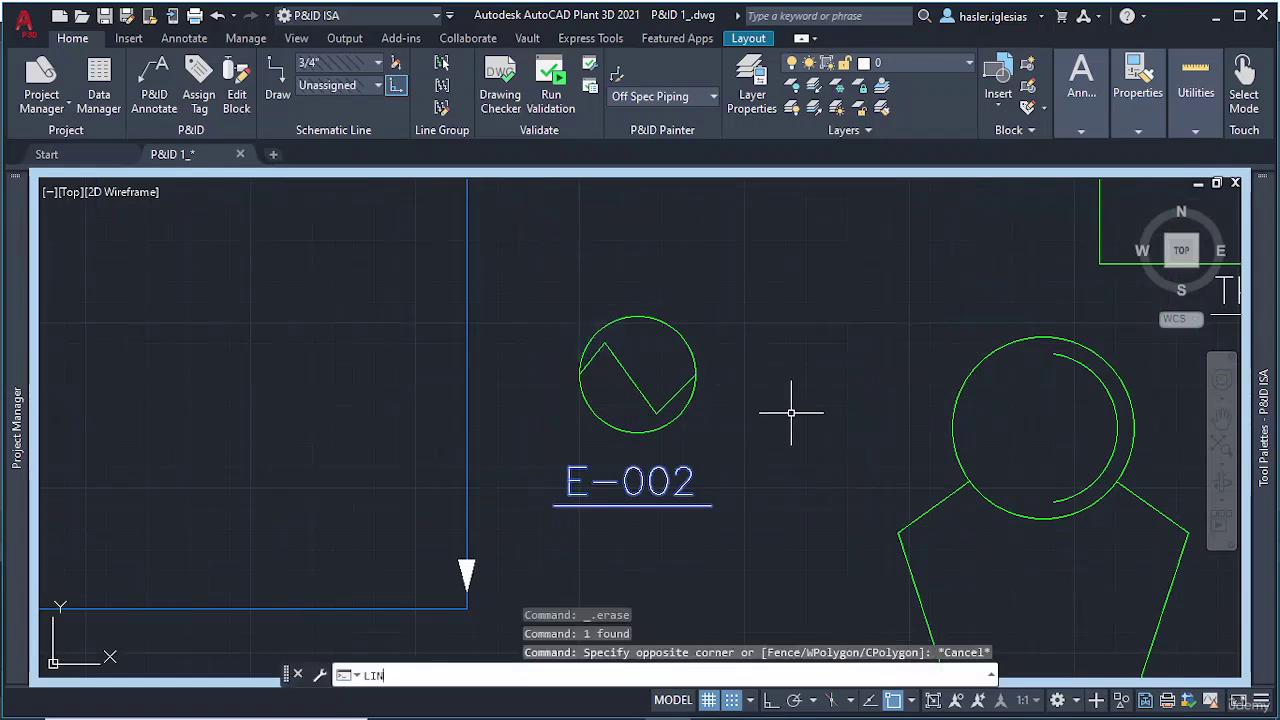
pyautogui.press('Return')
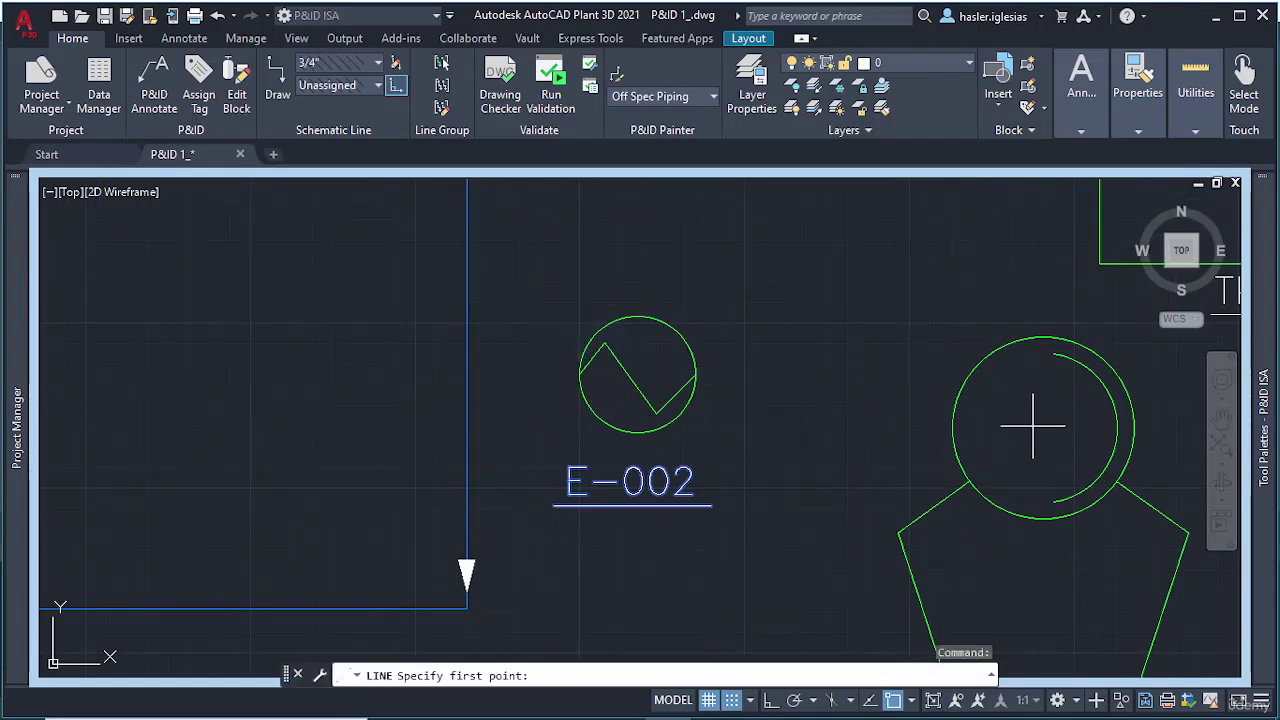
pyautogui.click(1043, 427)
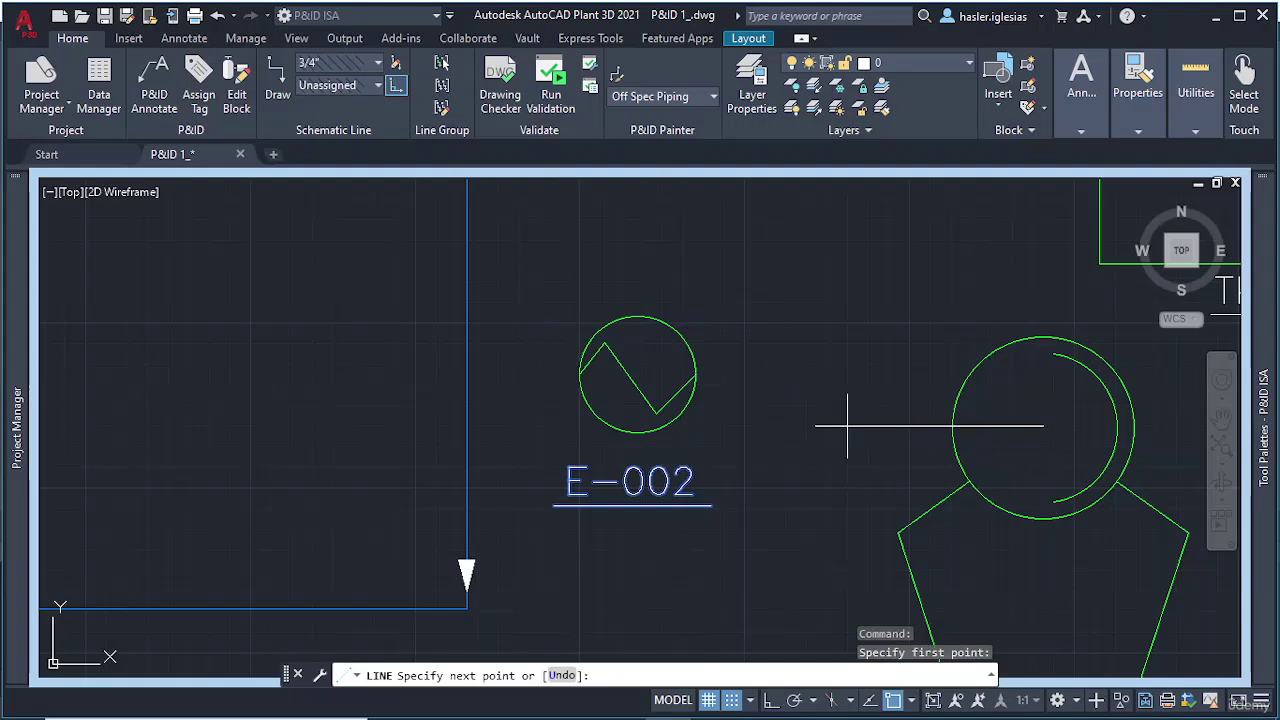
pyautogui.click(539, 426)
pyautogui.press('Escape')
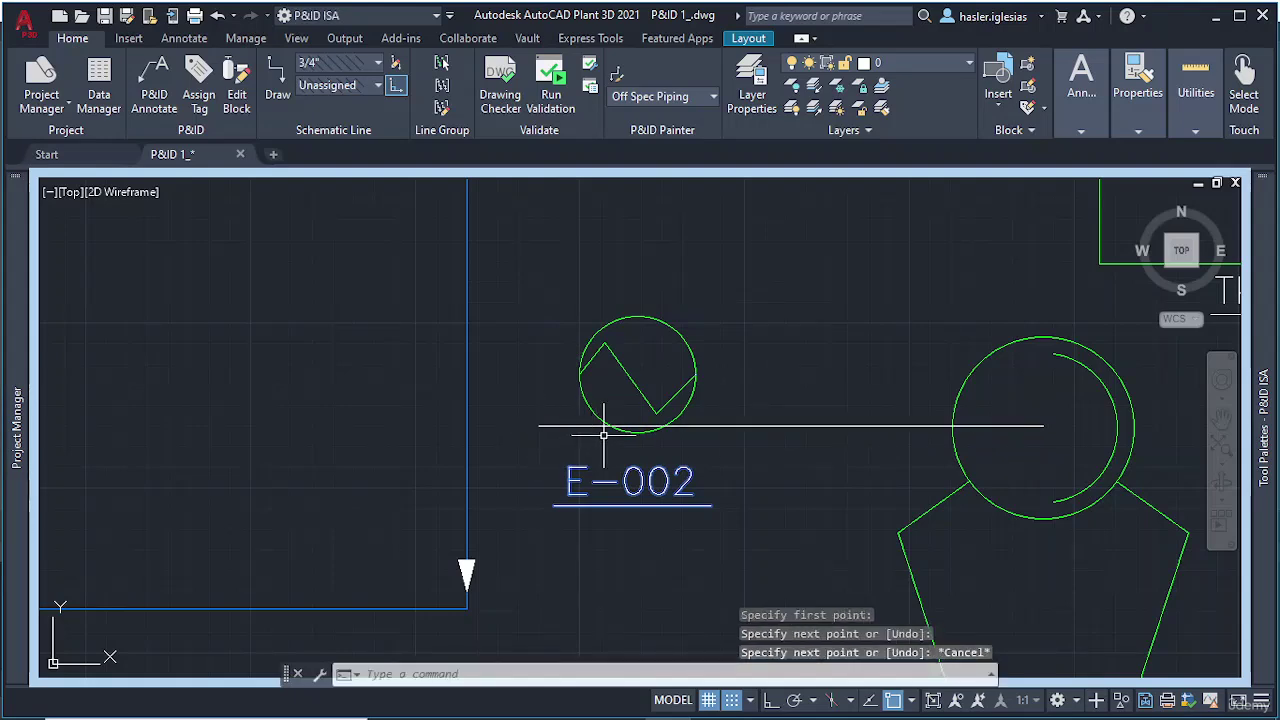
# Step: Move exchanger E-002 straight down so its center lies on the guide line, and delete the guide line
pyautogui.click(600, 326)
pyautogui.click(650, 372)
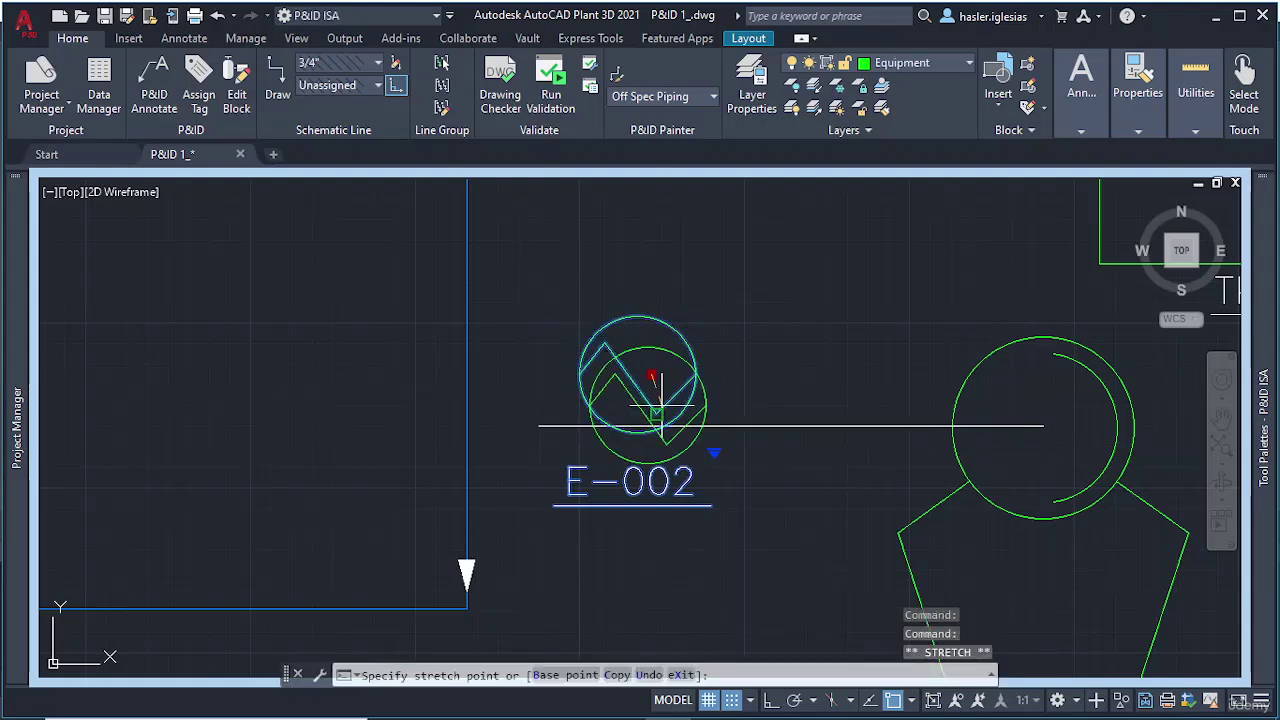
pyautogui.click(652, 418)
pyautogui.press('Escape')
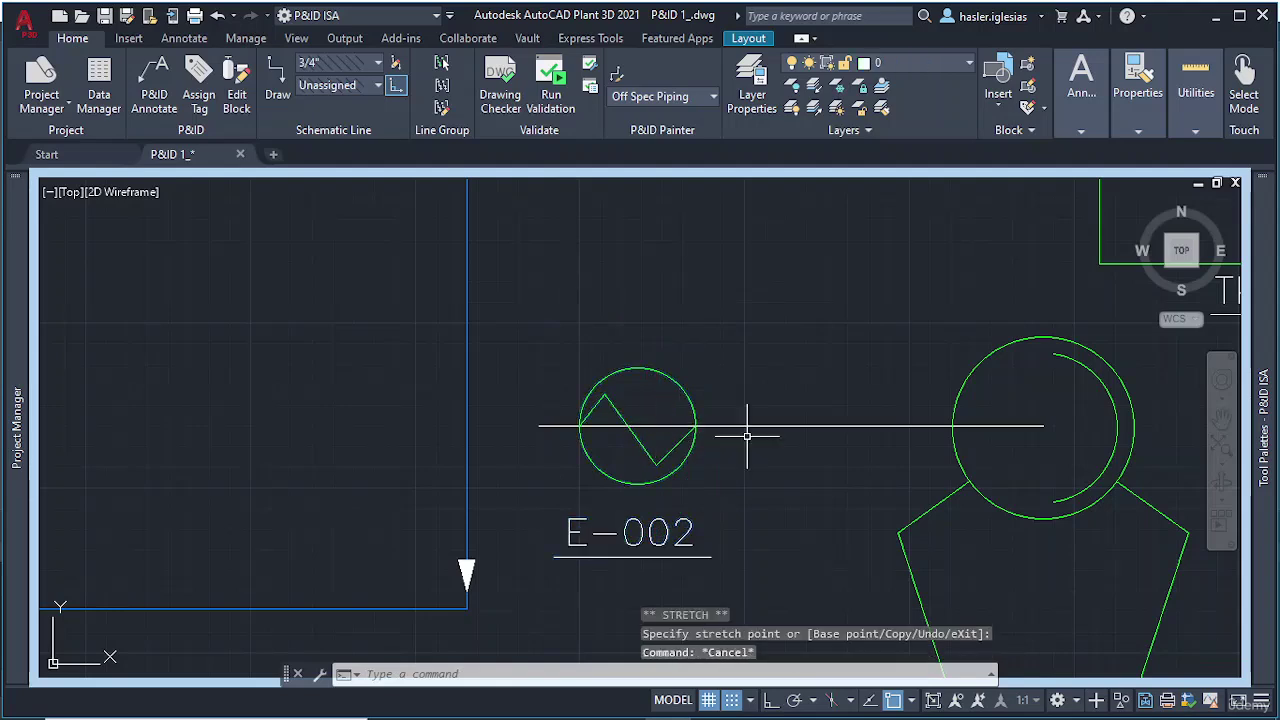
pyautogui.click(842, 426)
pyautogui.press('Delete')
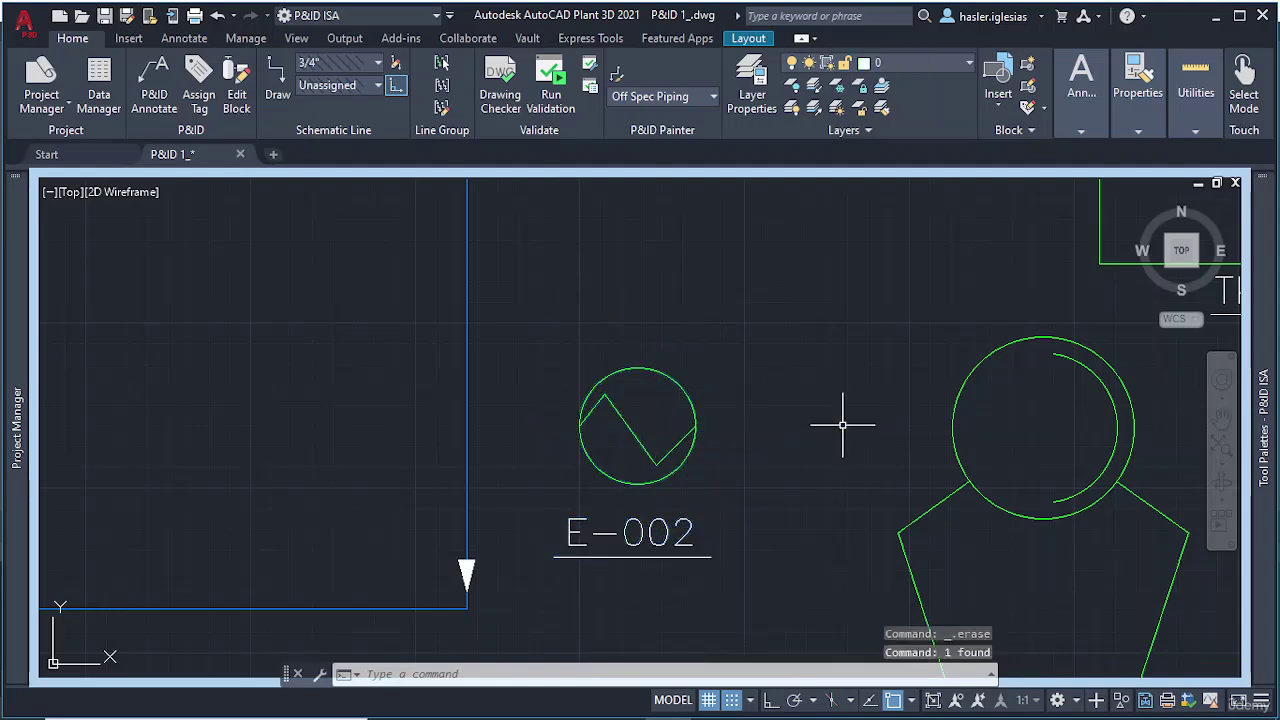
# Step: Draw a secondary line segment from the right side of exchanger E-002 horizontally into the circle of exchanger E-003
pyautogui.moveTo(1275, 368)
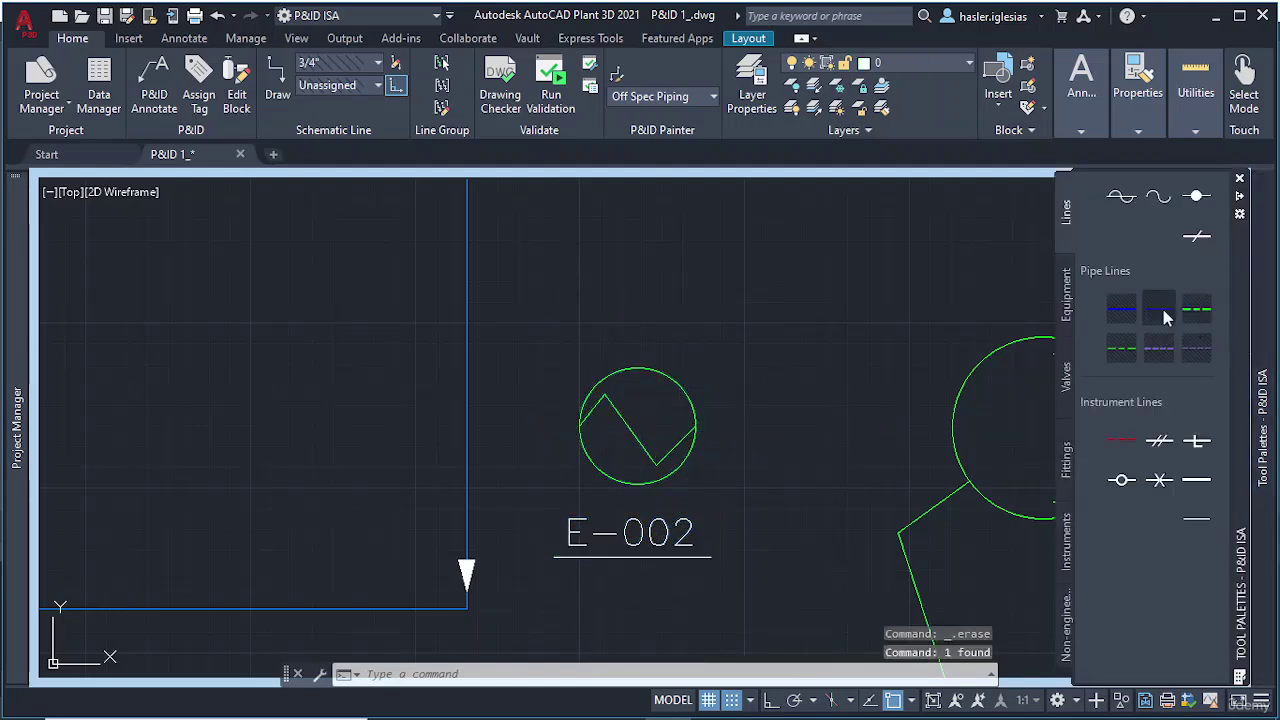
pyautogui.click(1163, 316)
pyautogui.click(695, 427)
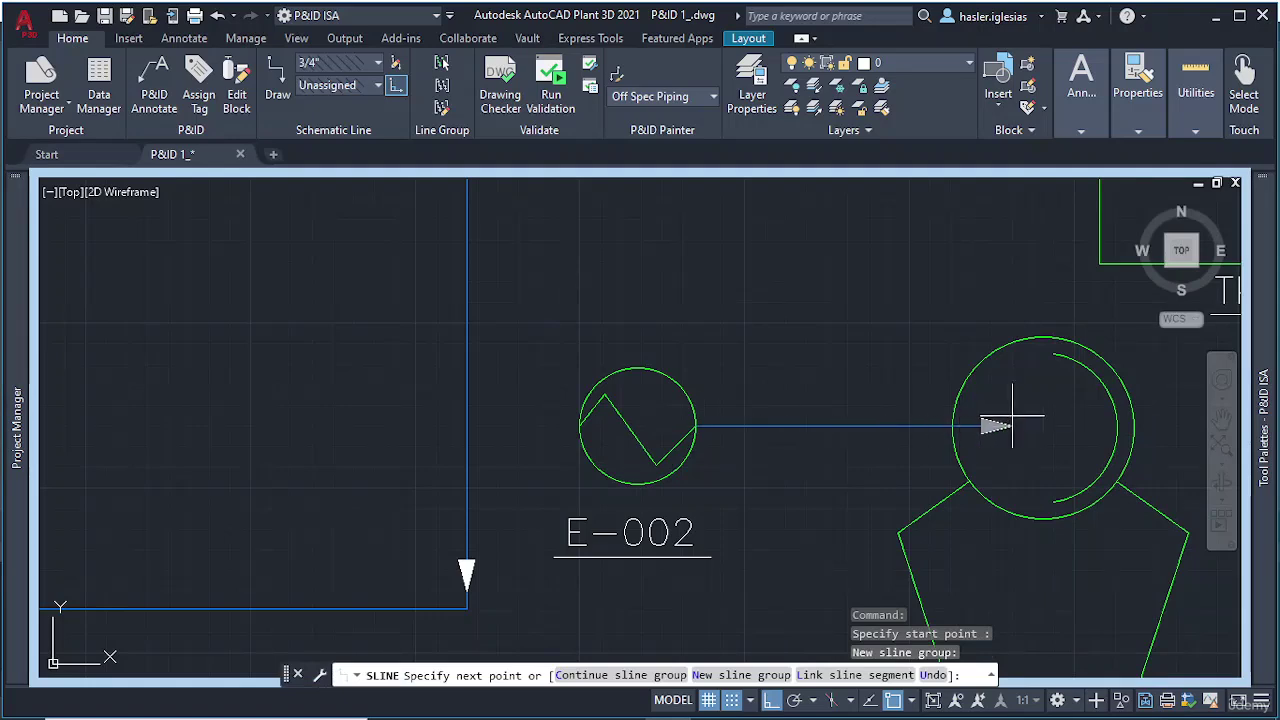
pyautogui.click(1085, 427)
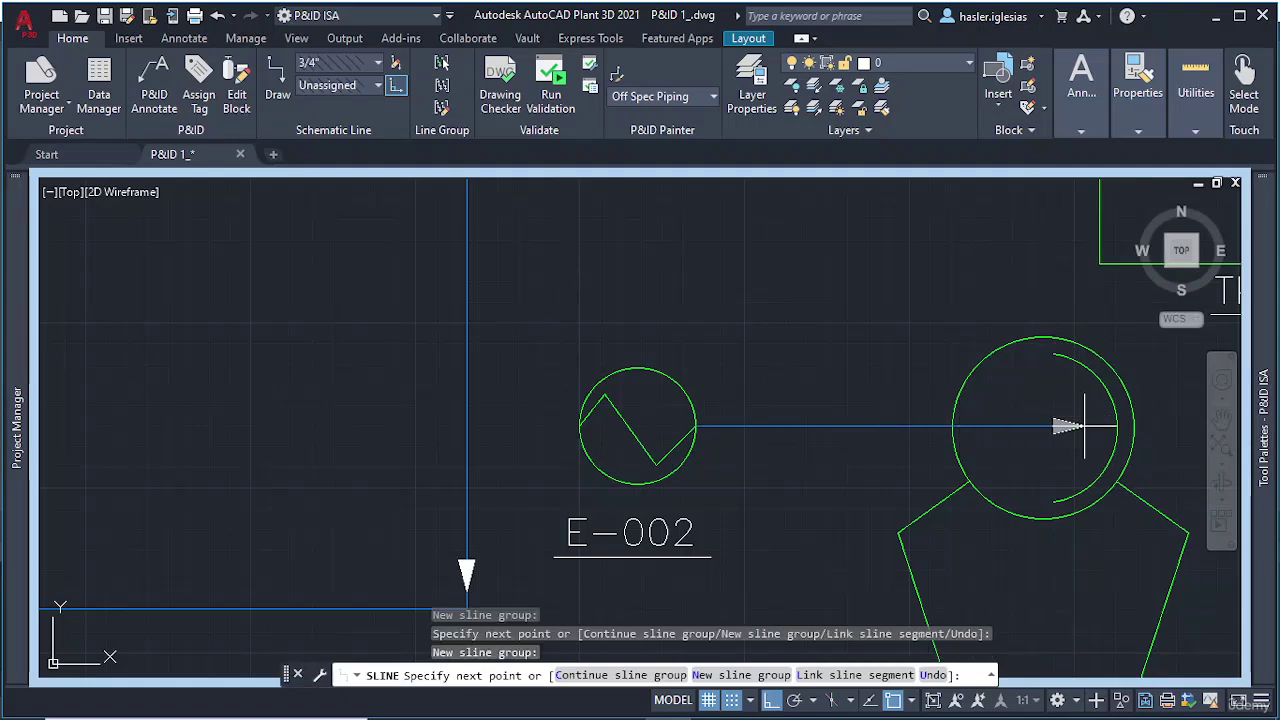
pyautogui.press('Escape')
pyautogui.scroll(-1, 1000, 449)
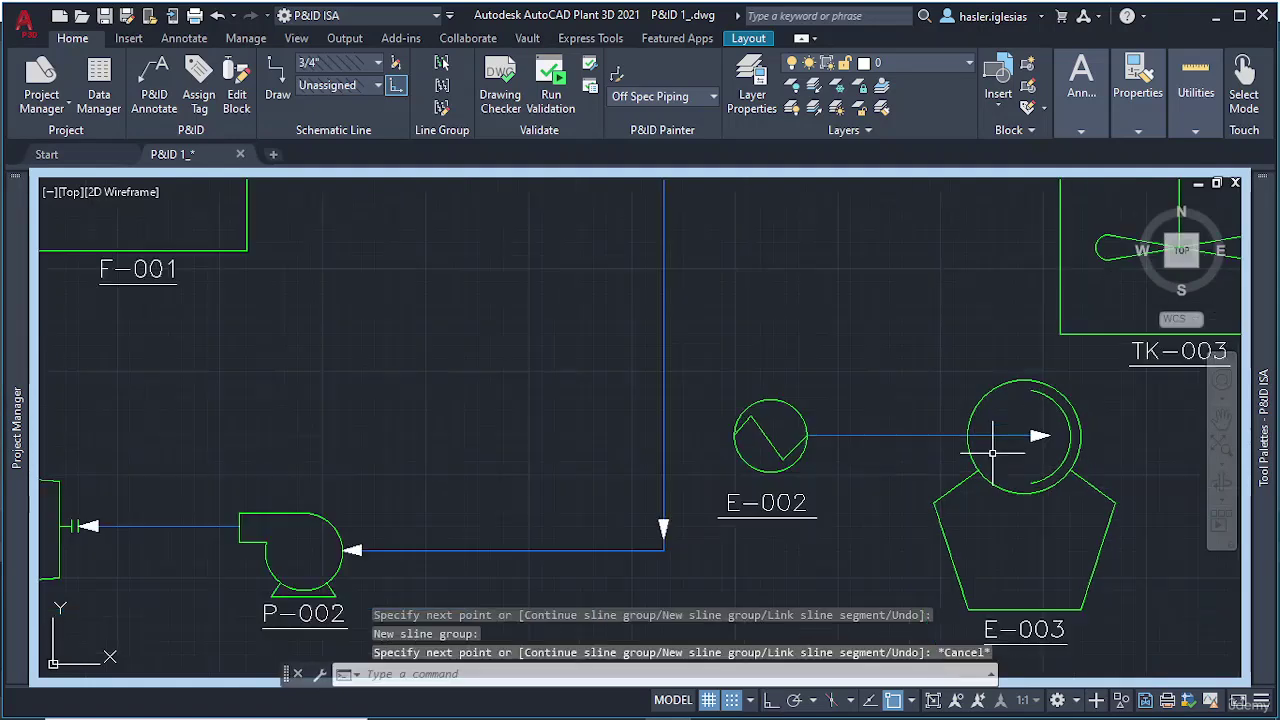
# Step: Draw a secondary line segment from the left side of exchanger E-002 to the vertical pipe line below T-001
pyautogui.moveTo(1265, 345)
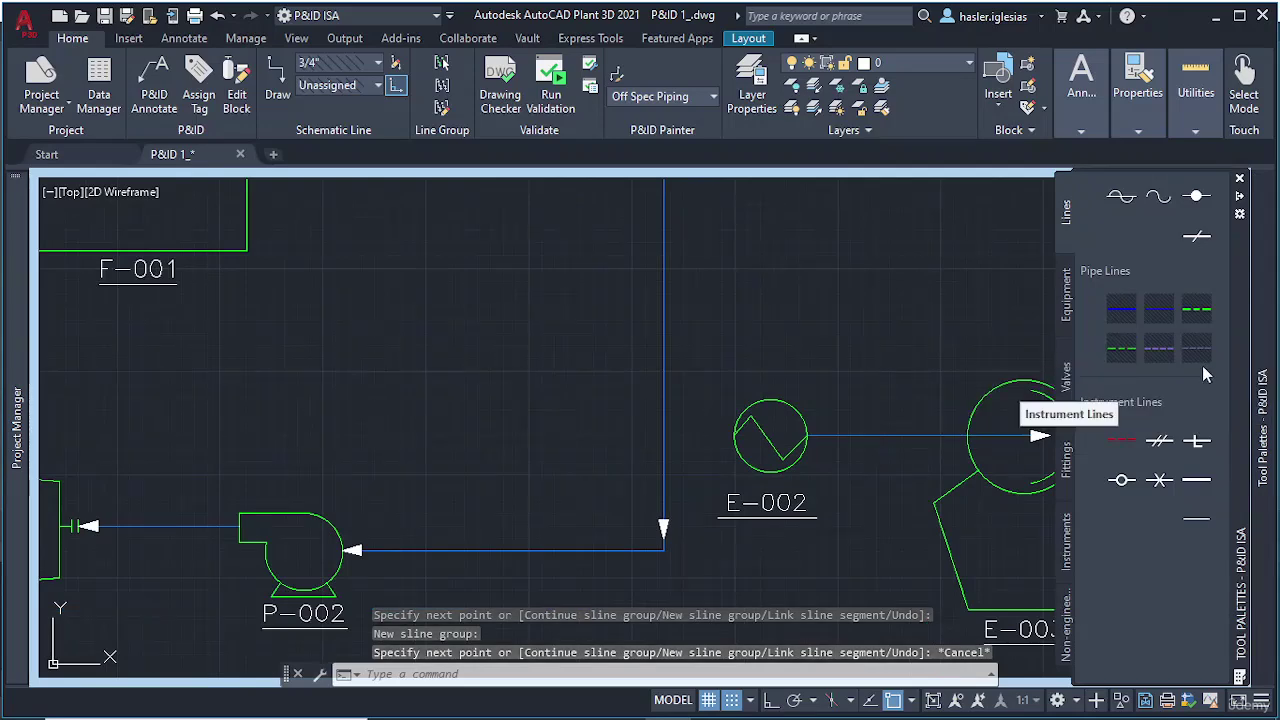
pyautogui.click(1159, 318)
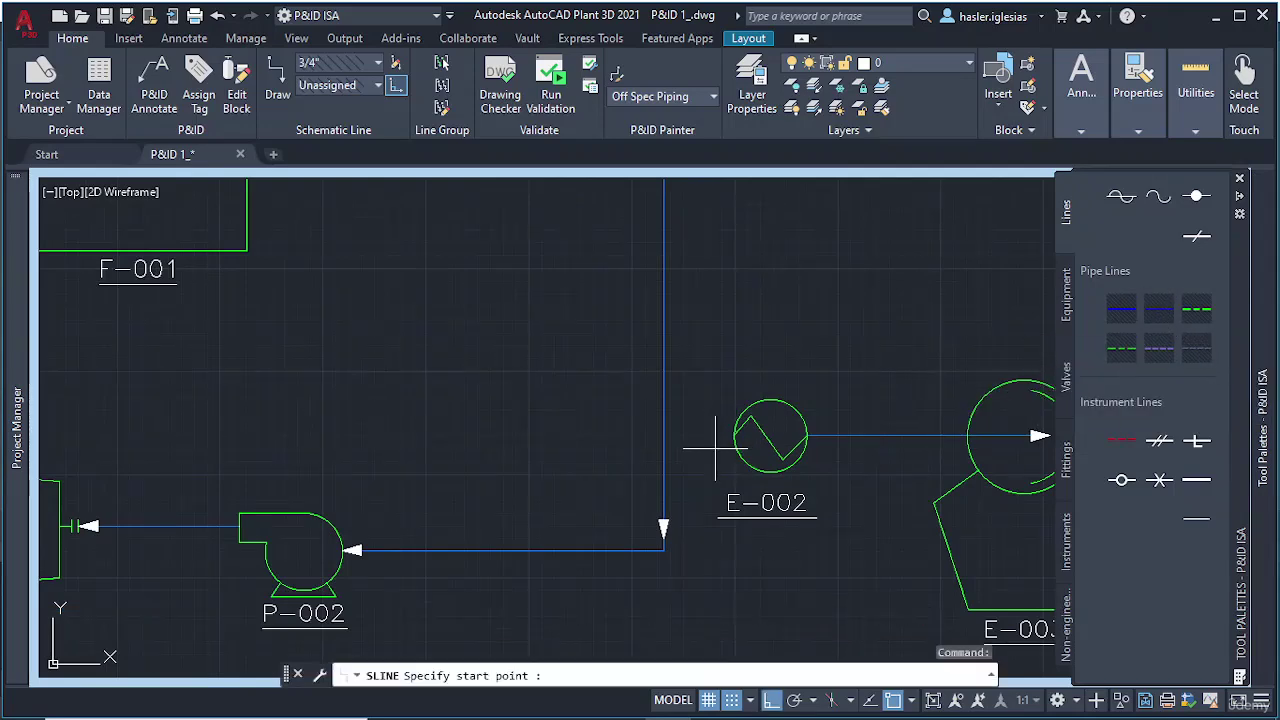
pyautogui.click(734, 435)
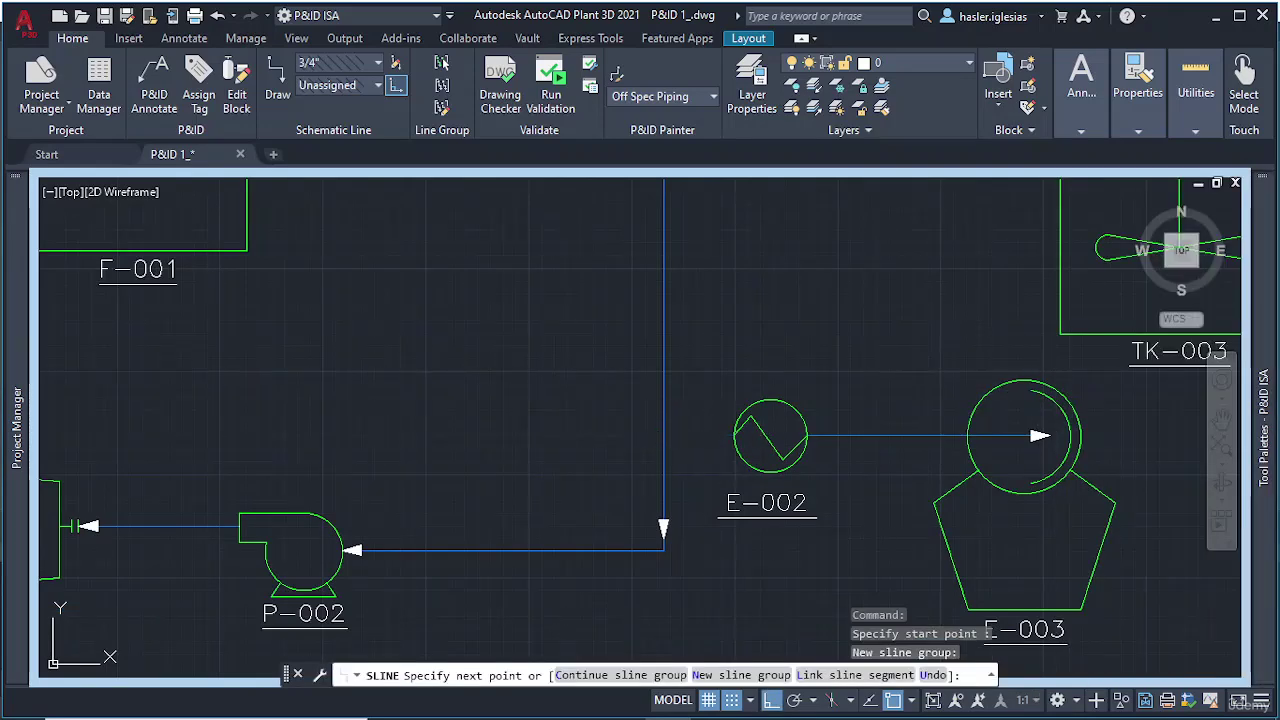
pyautogui.click(664, 435)
pyautogui.press('Escape')
# Step: Reverse the flow of the new segment so it runs from the vertical pipe line into exchanger E-002
pyautogui.click(697, 435)
pyautogui.rightClick(697, 435)
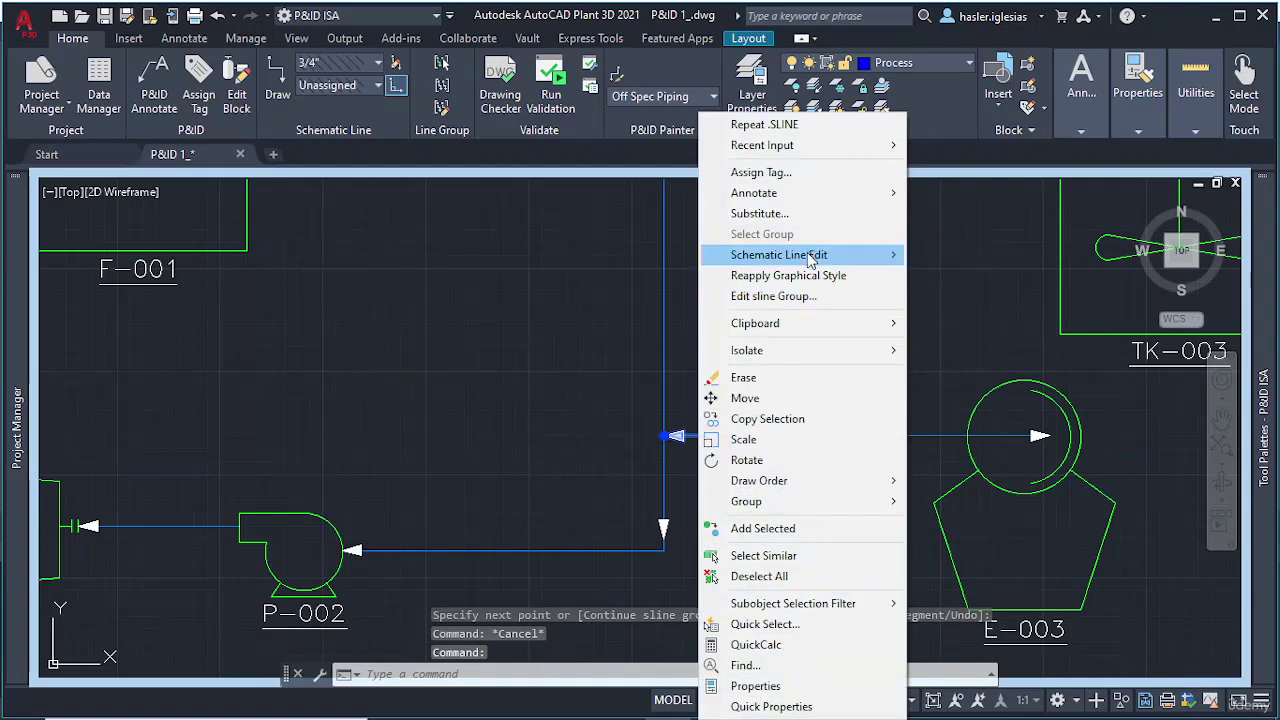
pyautogui.moveTo(810, 256)
pyautogui.click(968, 372)
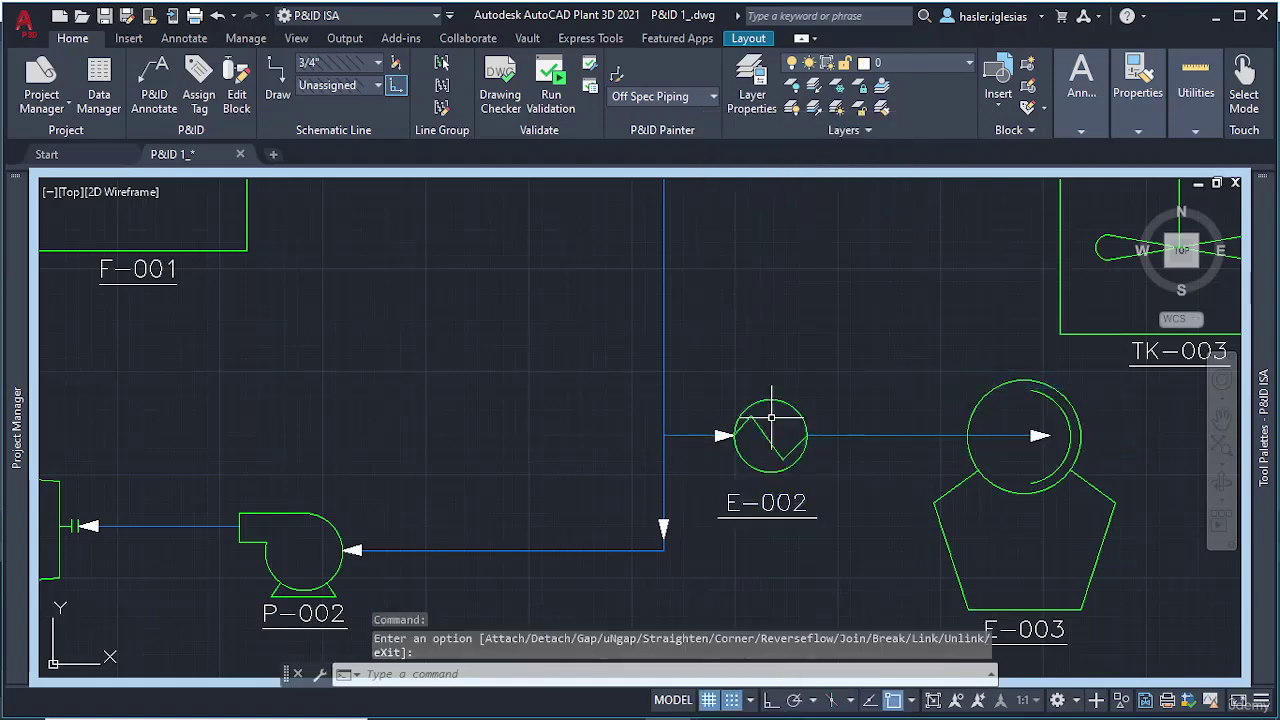
pyautogui.press('Escape')
# Step: Move exchanger E-003 horizontally to the left, closer to exchanger E-002
pyautogui.scroll(-4, 826, 406)
pyautogui.moveTo(866, 471); pyautogui.dragTo(710, 512, button='middle')
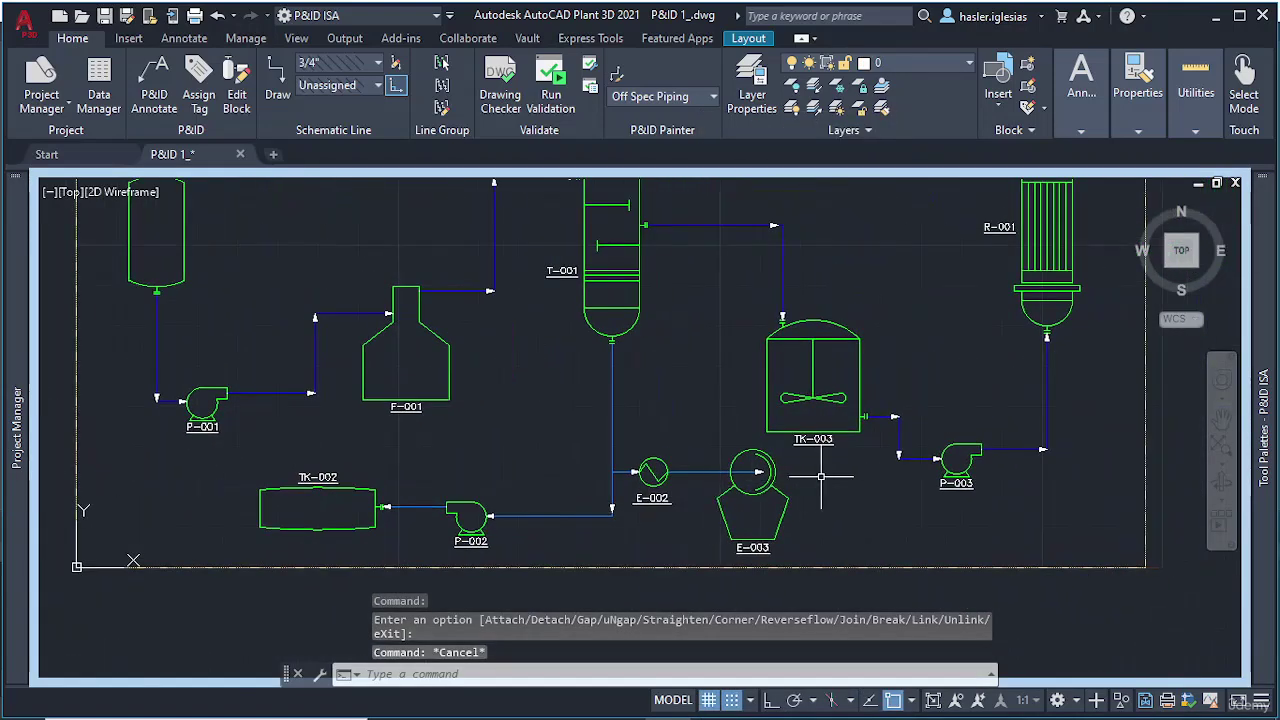
pyautogui.scroll(2, 766, 505)
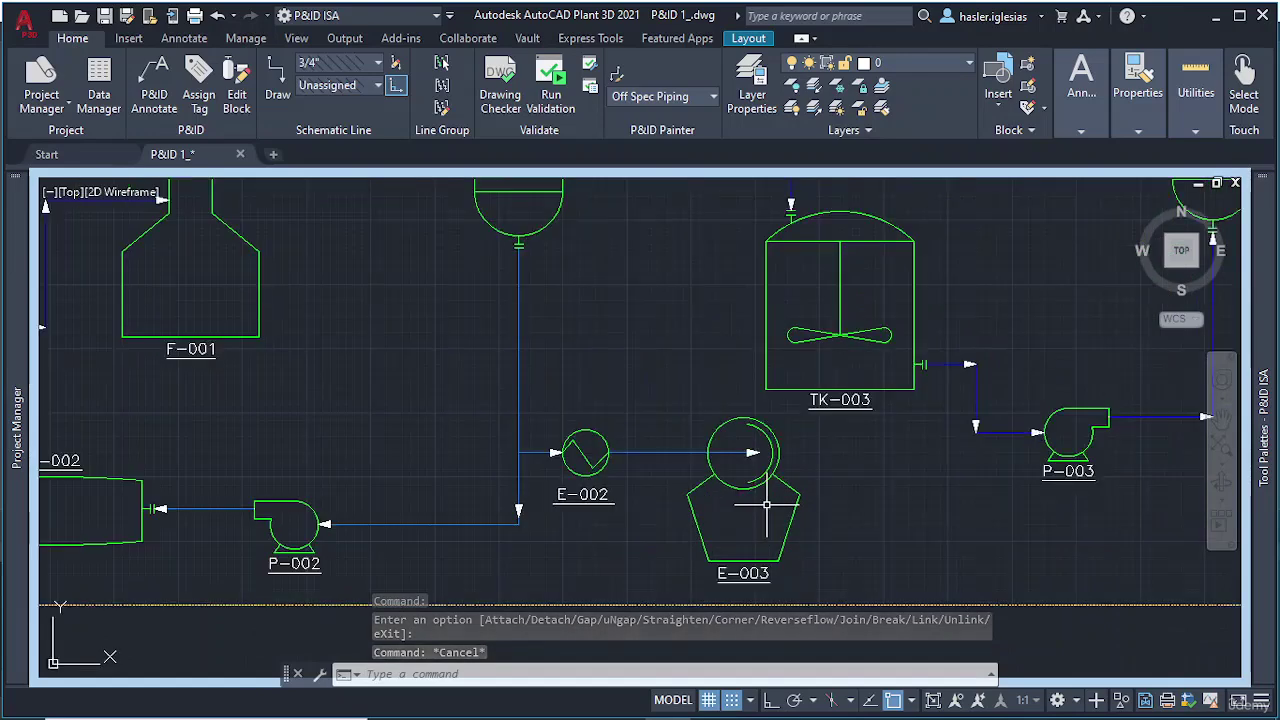
pyautogui.click(743, 563)
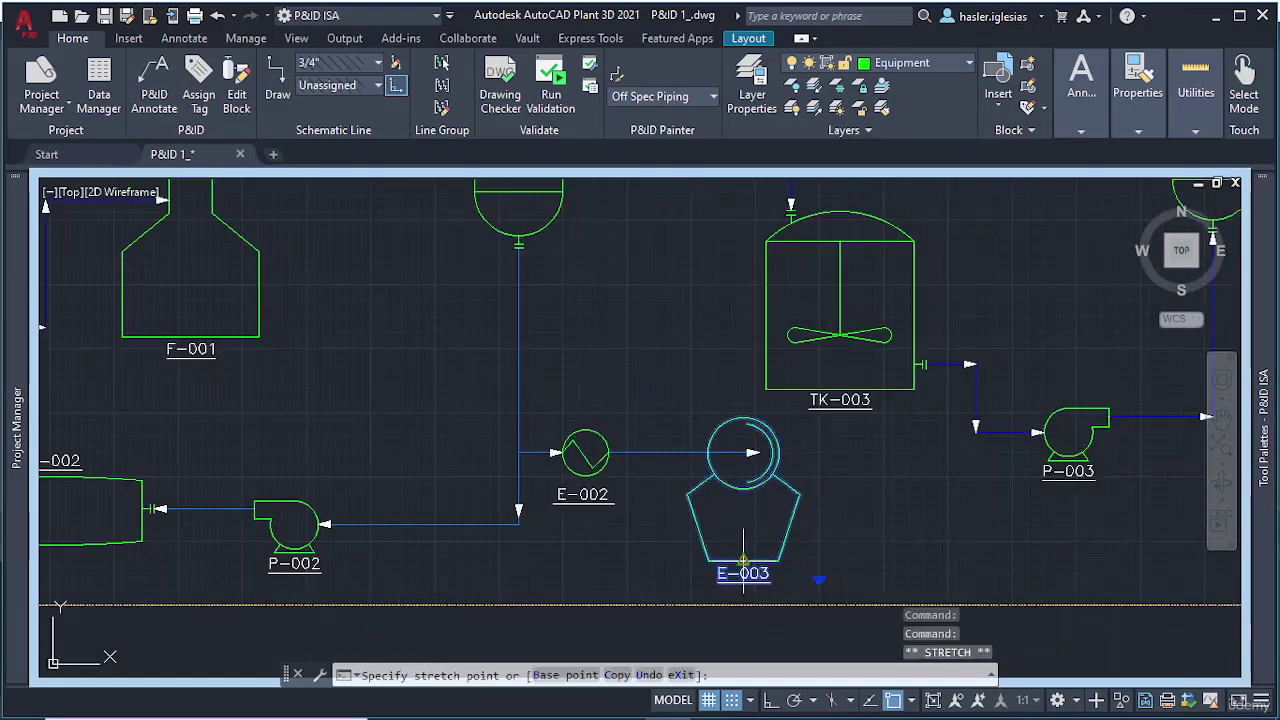
pyautogui.click(708, 563)
pyautogui.press('Escape')
# Step: Shorten the line from E-002 so its arrowhead ends inside the circle of exchanger E-003
pyautogui.scroll(5, 721, 460)
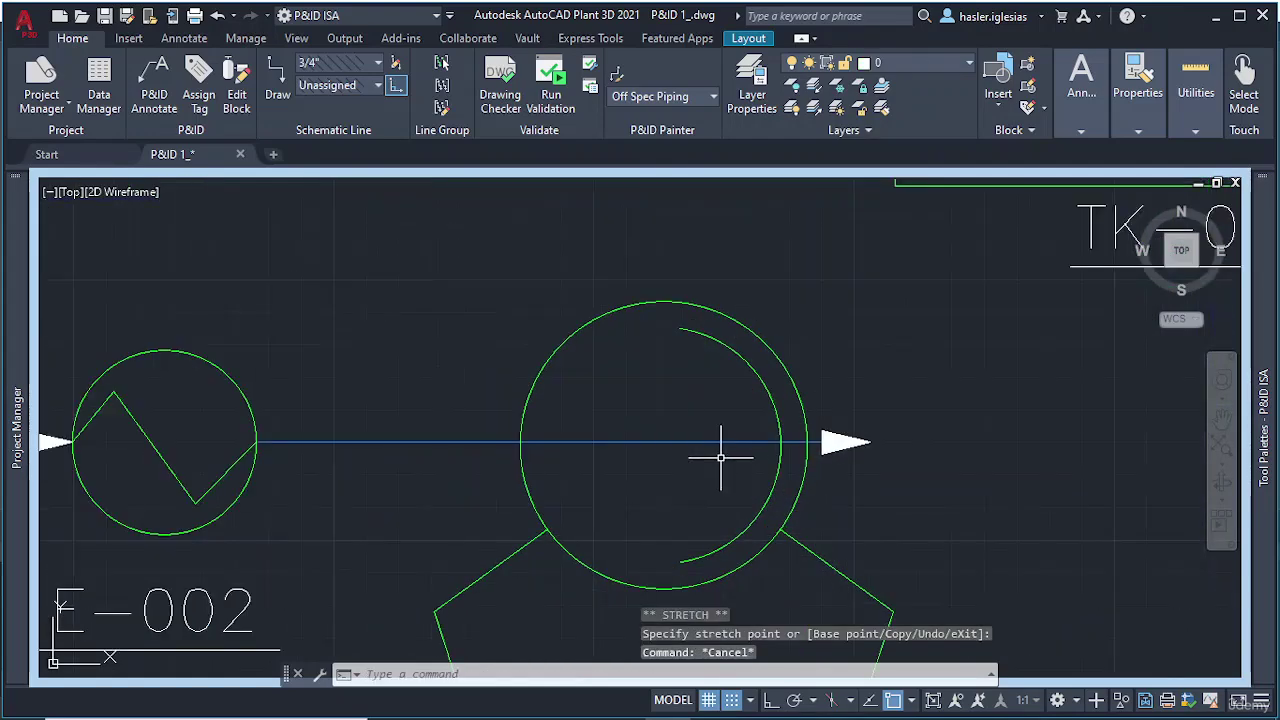
pyautogui.click(676, 440)
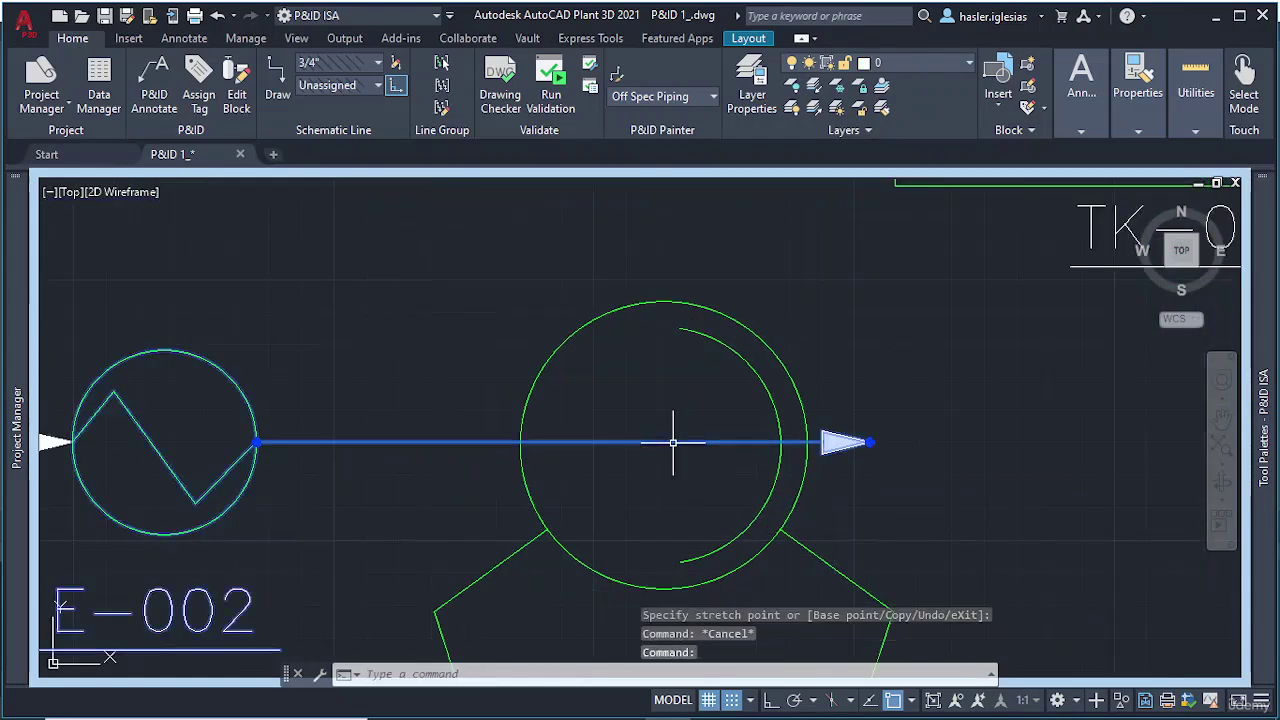
pyautogui.click(870, 441)
pyautogui.click(724, 441)
pyautogui.press('Escape')
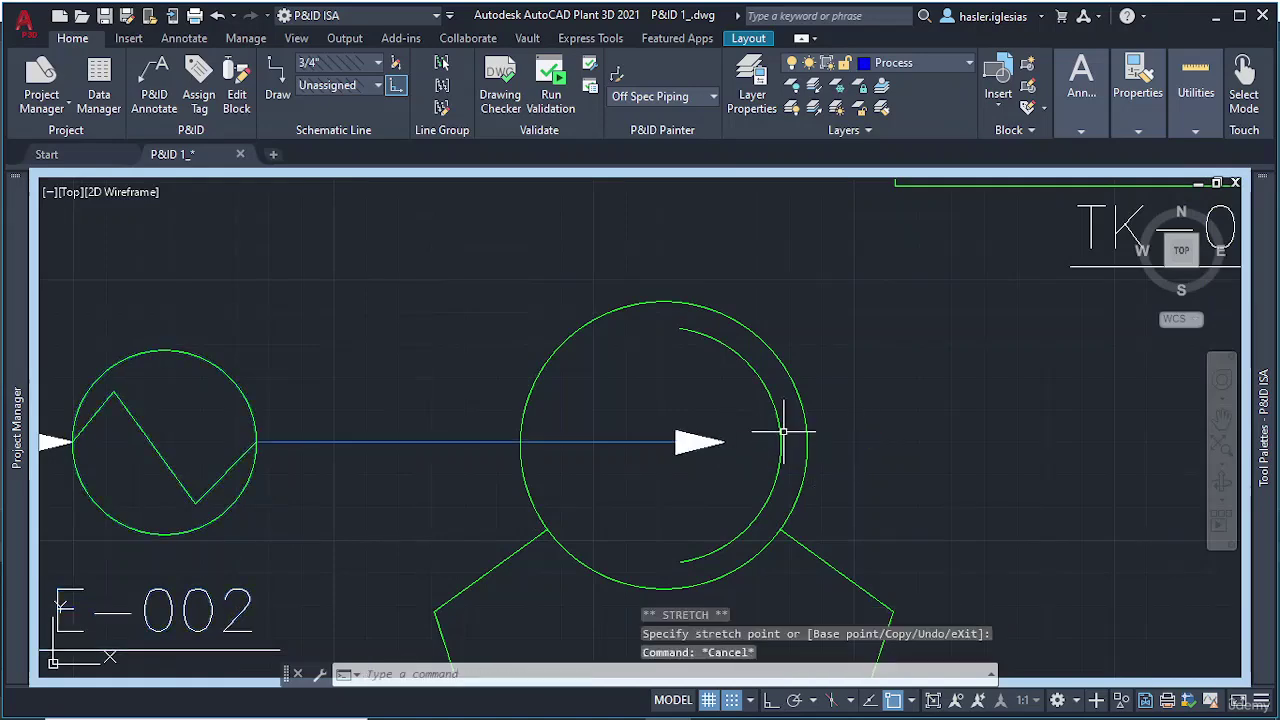
# Step: Draw a secondary line segment from the top of exchanger E-003 up and across to the lower right side of column T-001
pyautogui.moveTo(1262, 430)
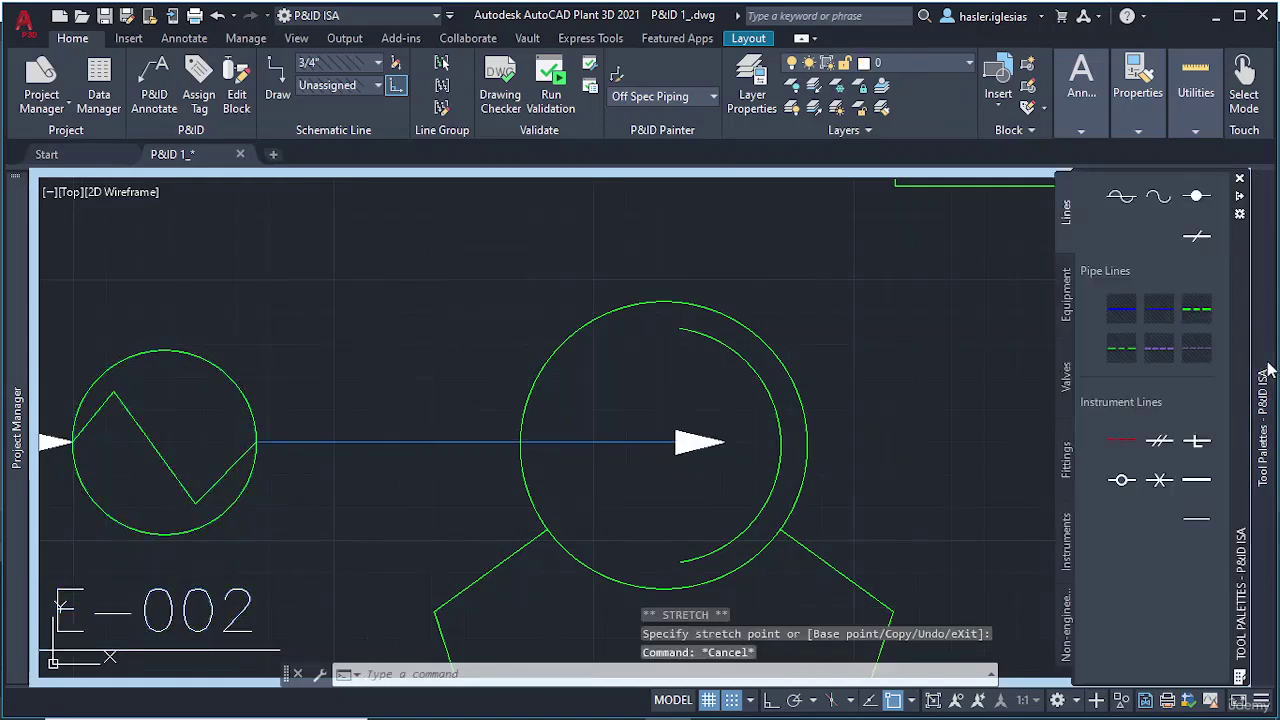
pyautogui.click(1158, 308)
pyautogui.scroll(-5, 657, 343)
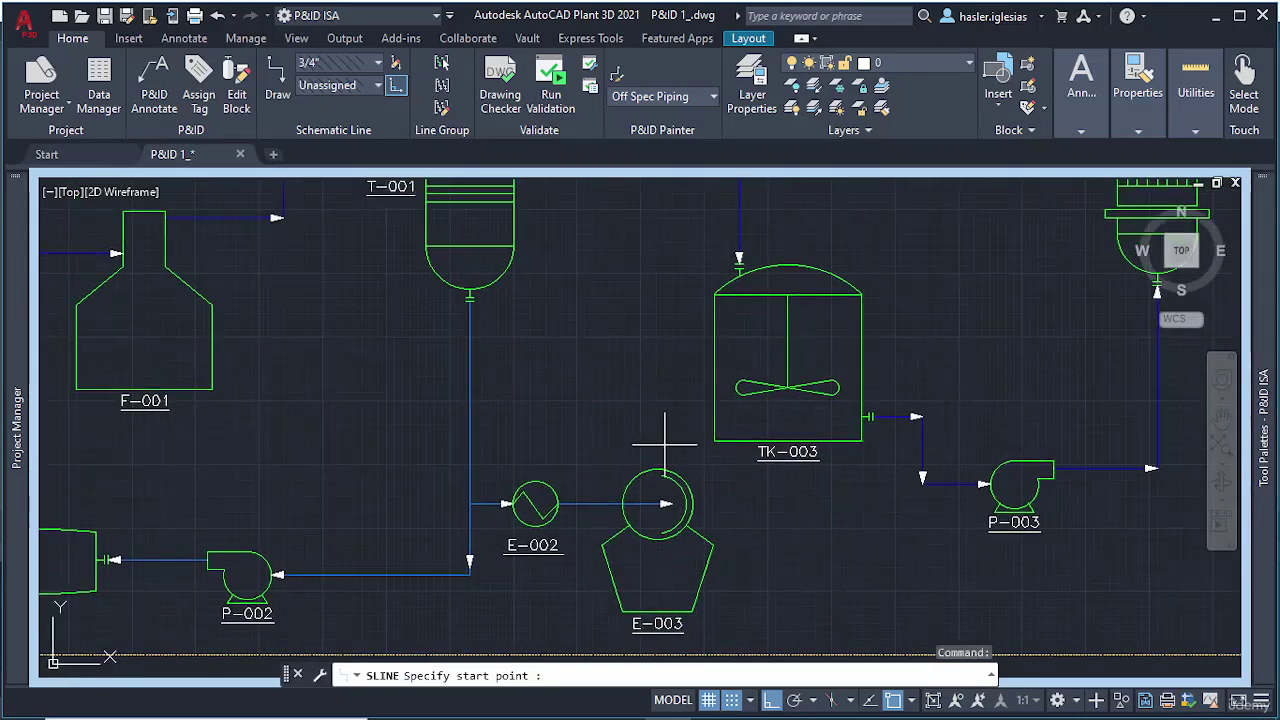
pyautogui.scroll(4, 657, 464)
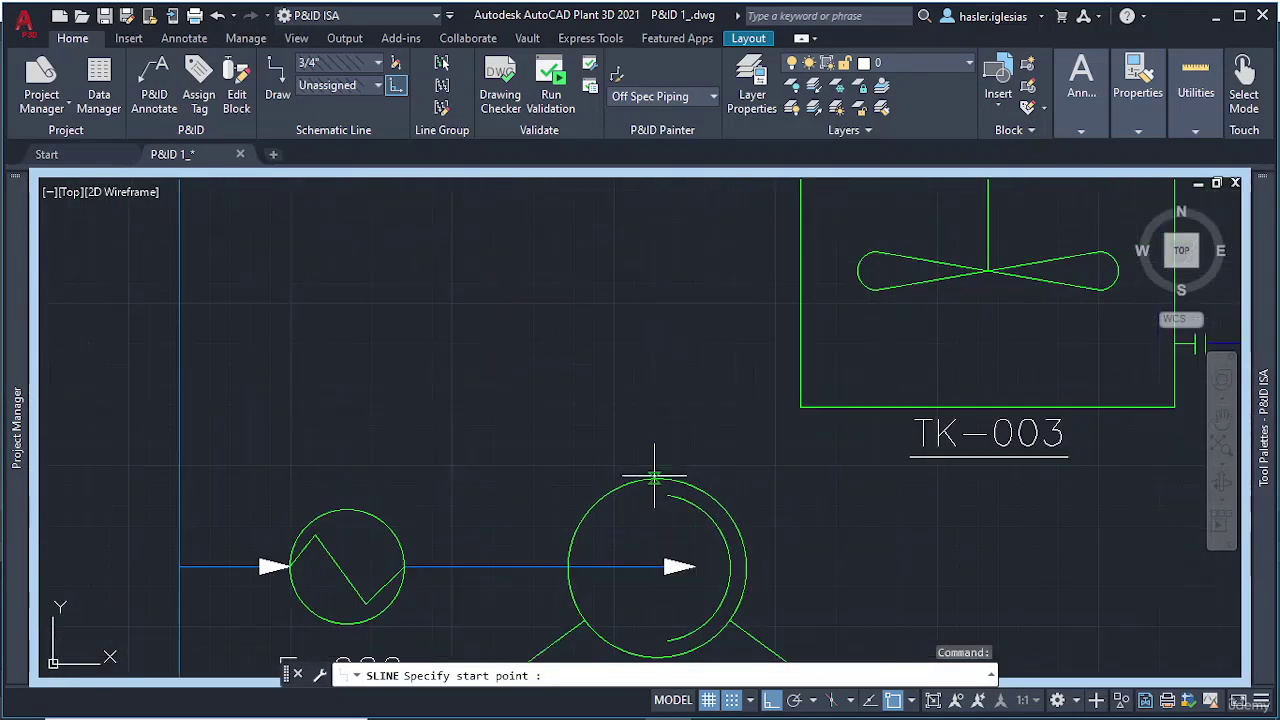
pyautogui.click(657, 480)
pyautogui.moveTo(657, 316); pyautogui.dragTo(661, 446, button='middle')
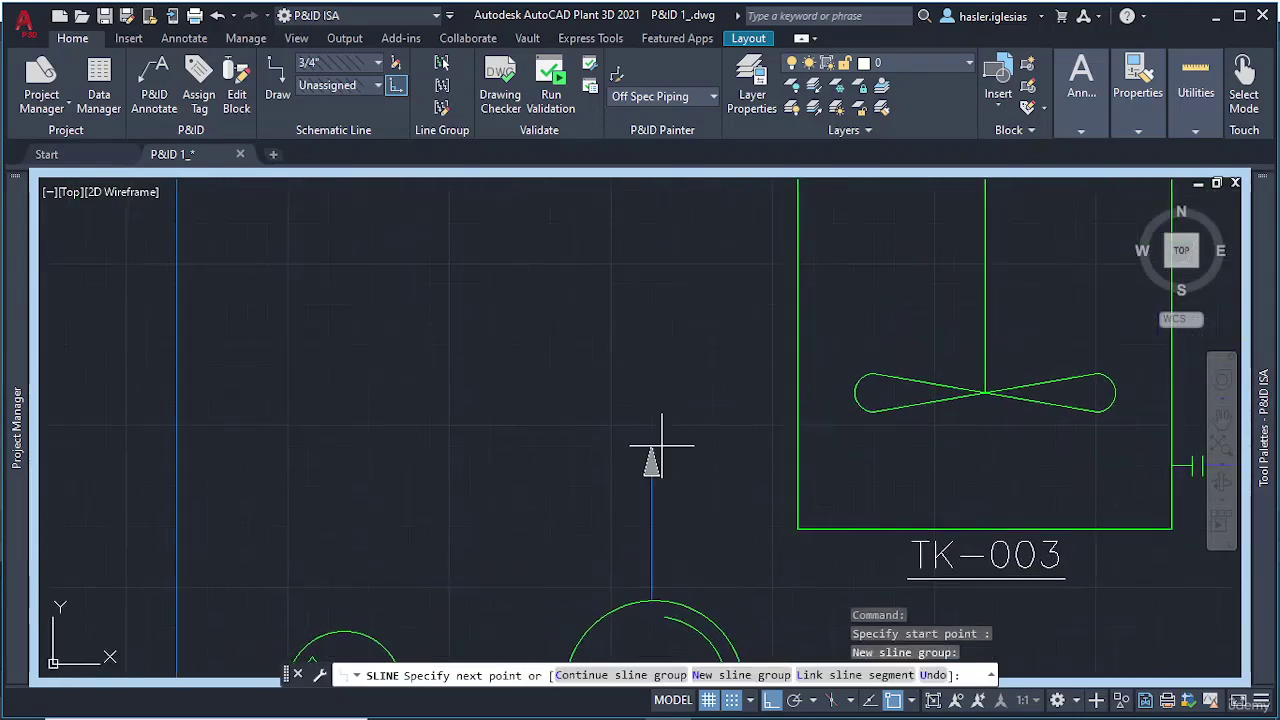
pyautogui.scroll(-5, 655, 420)
pyautogui.scroll(1, 630, 400)
pyautogui.moveTo(629, 357); pyautogui.dragTo(607, 447, button='middle')
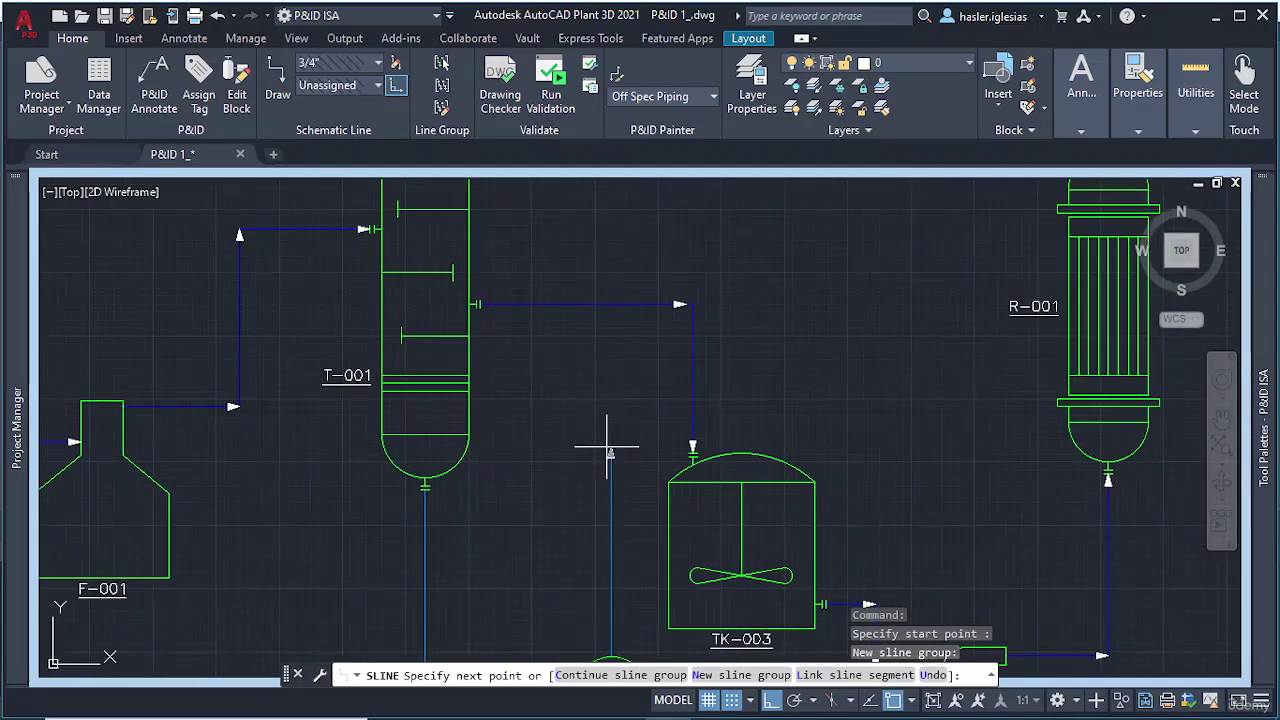
pyautogui.click(611, 410)
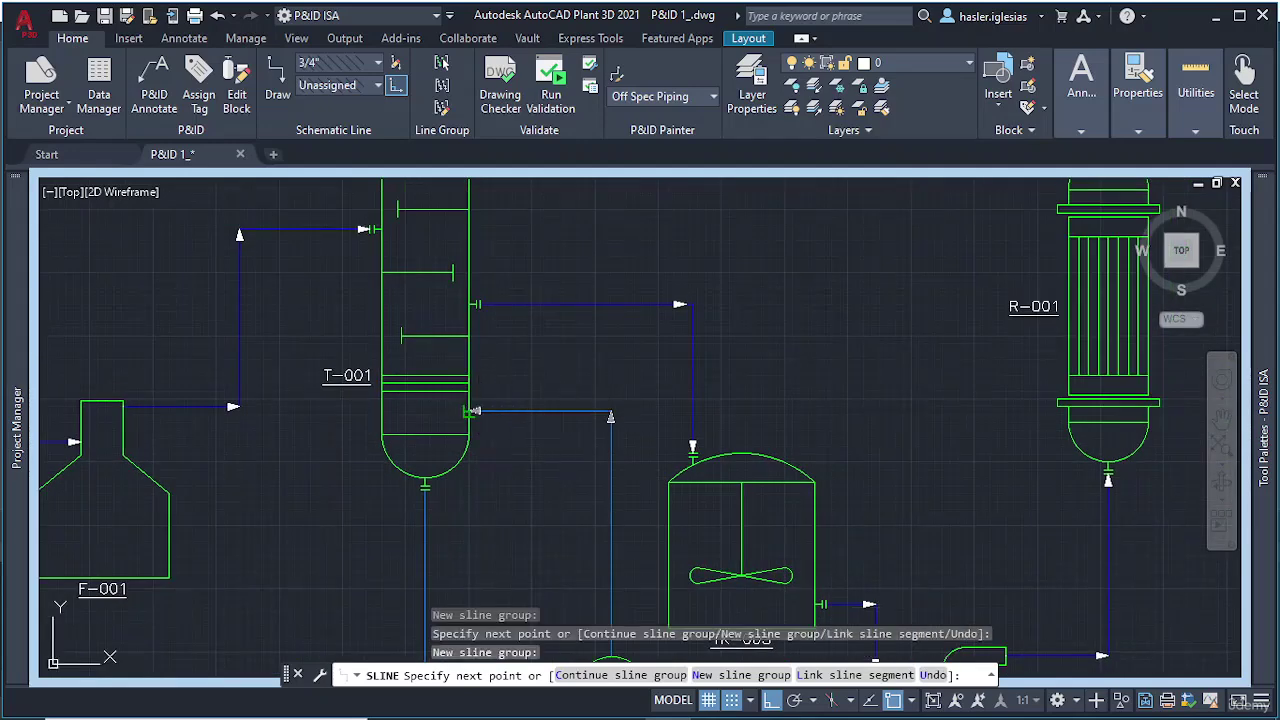
pyautogui.press('Escape')
pyautogui.scroll(-2, 571, 457)
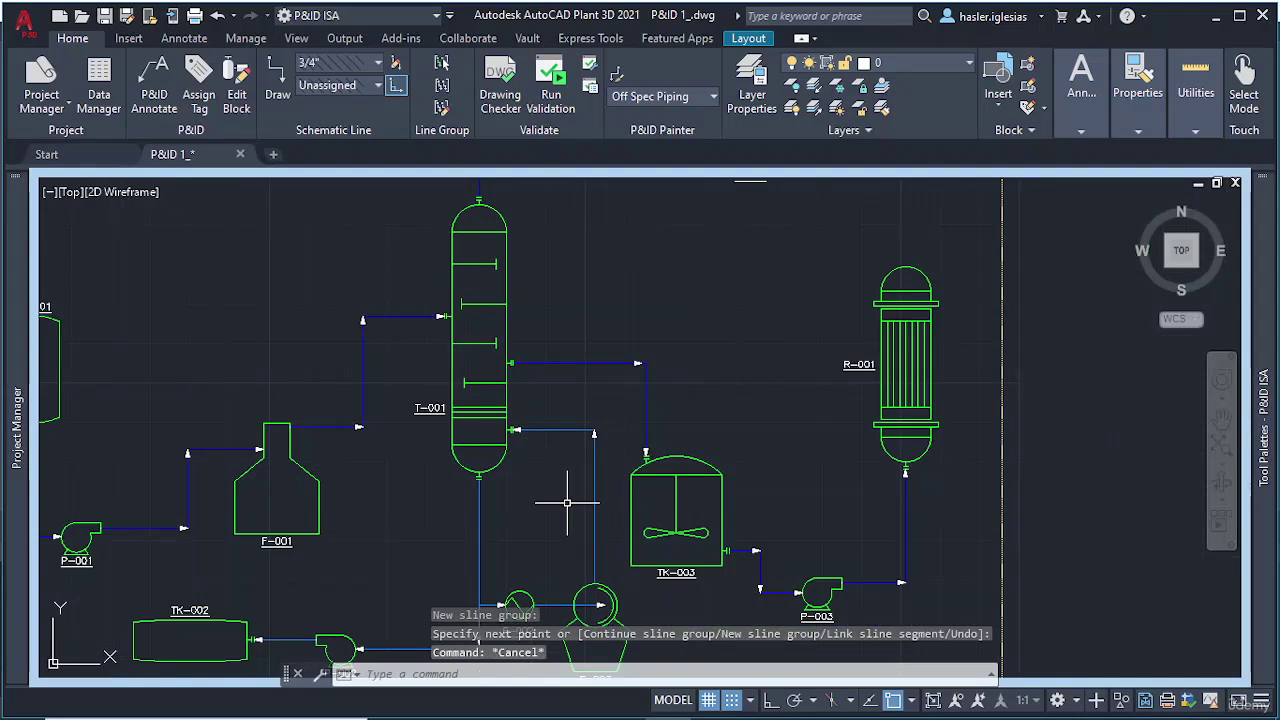
pyautogui.scroll(-2, 567, 502)
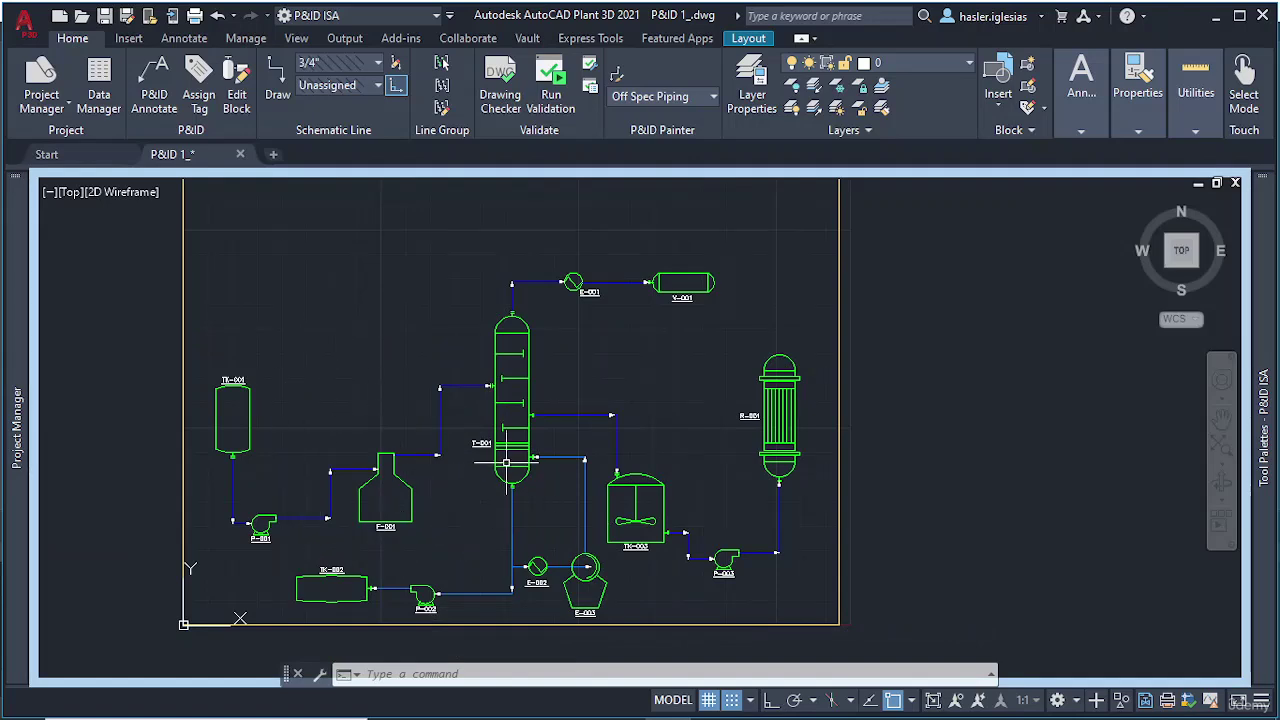
pyautogui.moveTo(449, 409); pyautogui.dragTo(405, 526, button='middle')
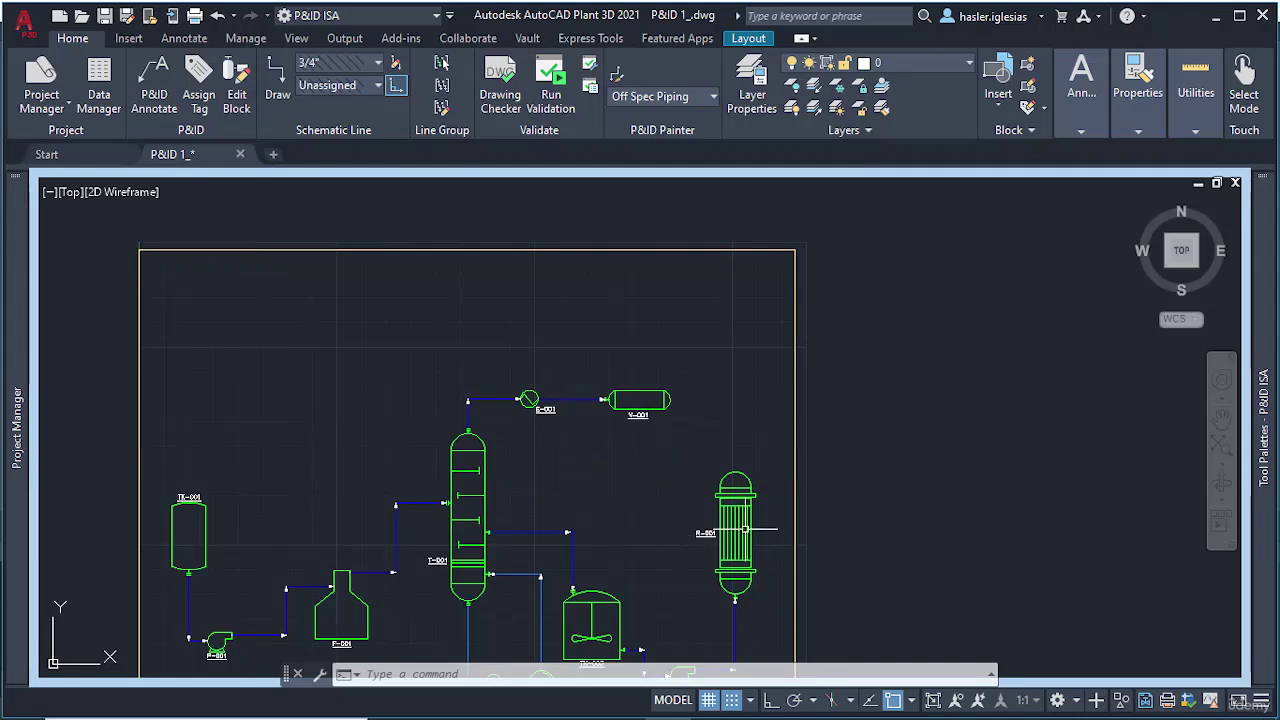
pyautogui.scroll(-2, 748, 527)
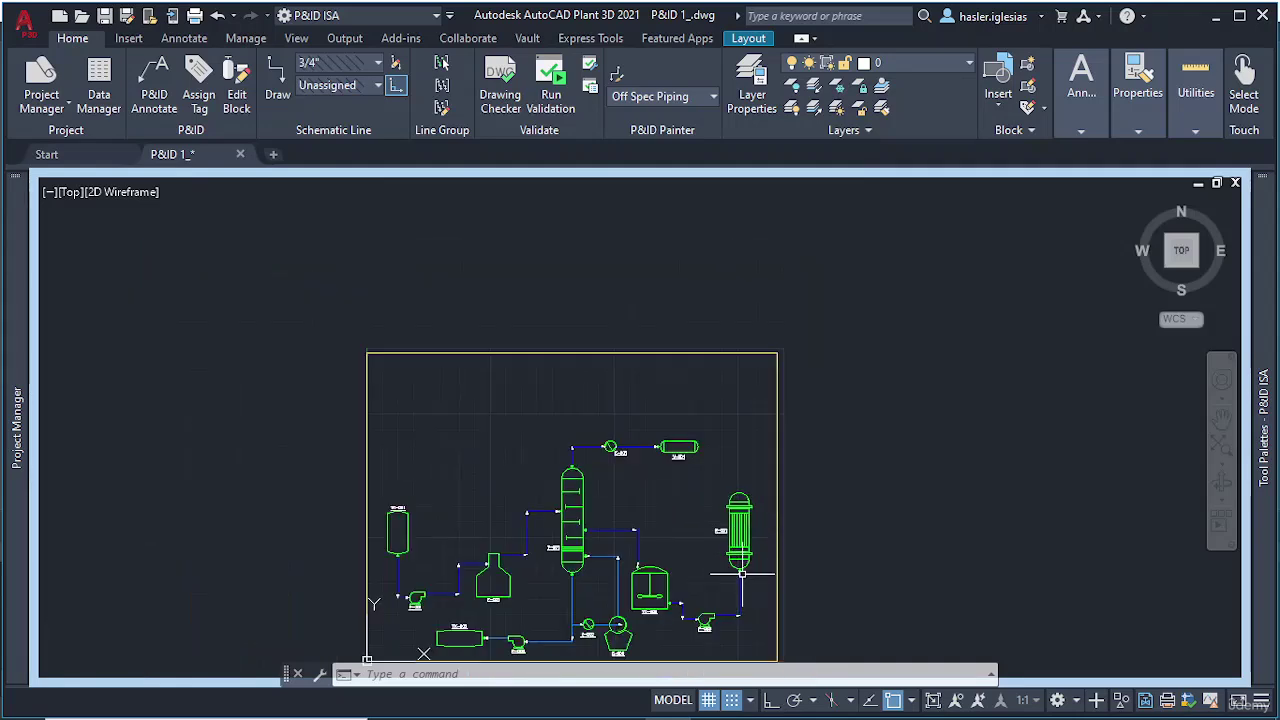
pyautogui.moveTo(742, 573)
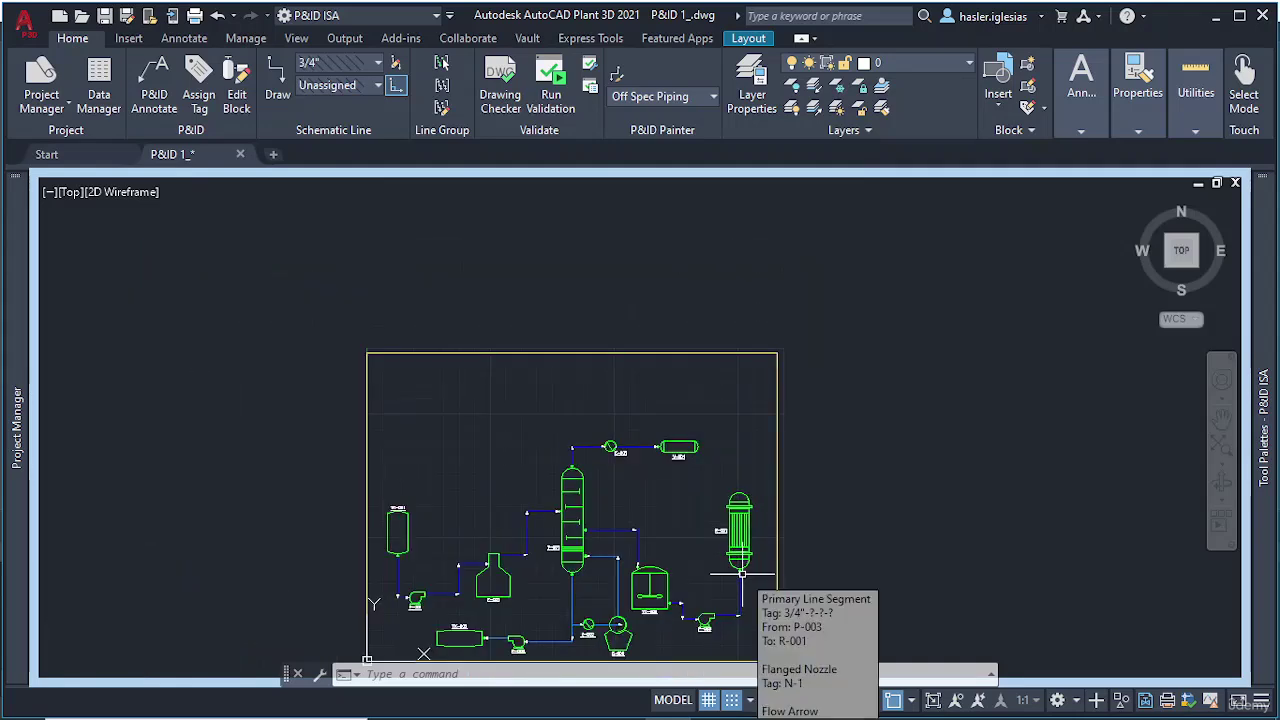
pyautogui.scroll(-2, 754, 526)
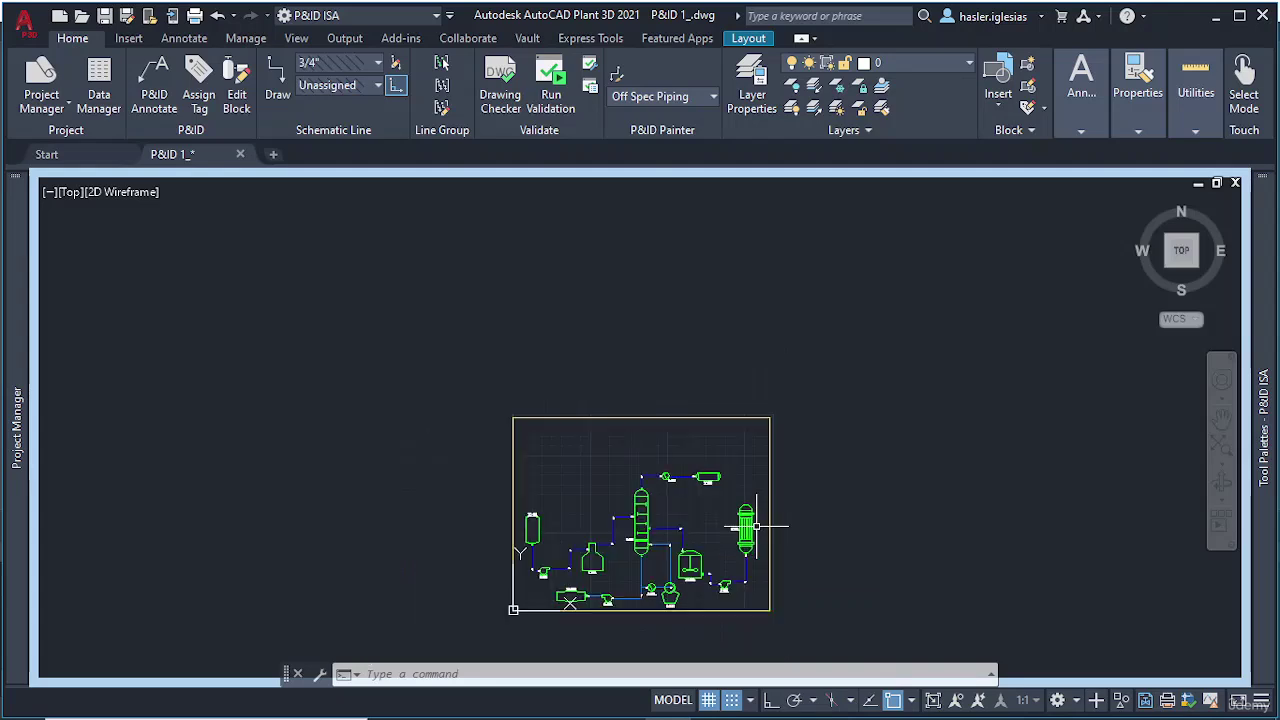
# Step: Move pump P-003 down and slightly to the left, into the space below and between TK-003 and R-001
pyautogui.moveTo(754, 526); pyautogui.dragTo(567, 411, button='middle')
pyautogui.scroll(6, 541, 439)
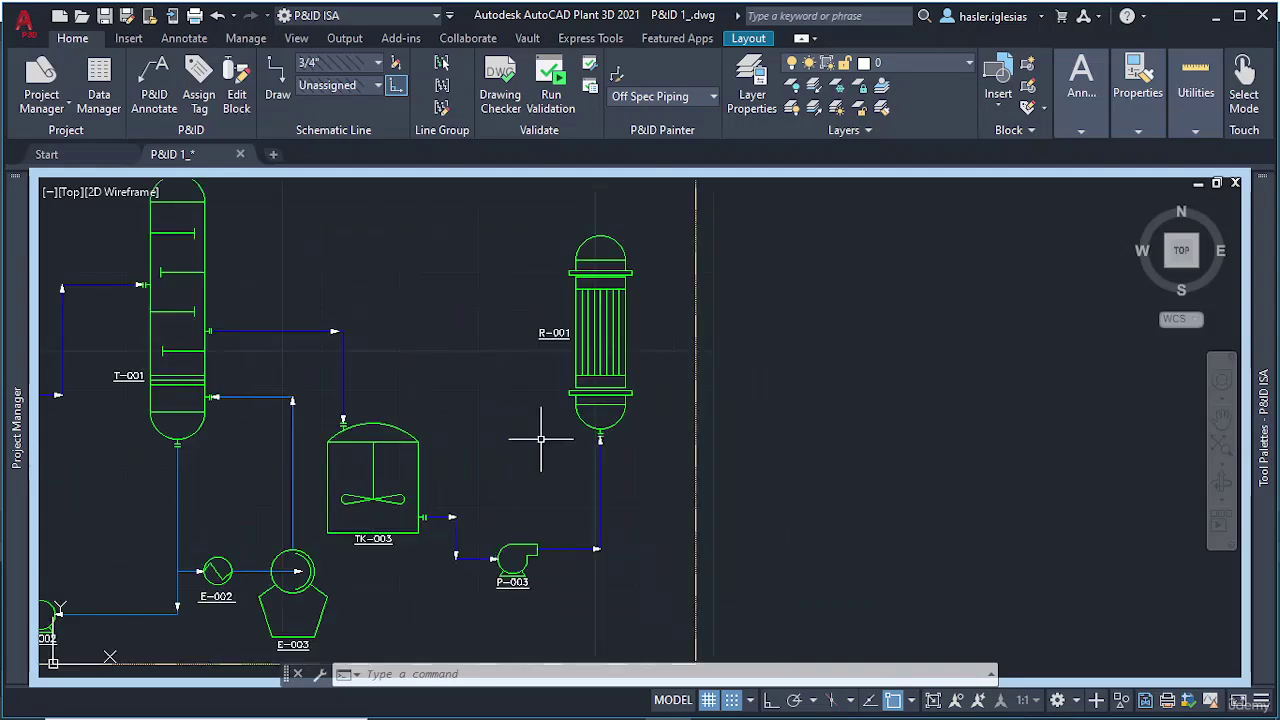
pyautogui.click(513, 558)
pyautogui.click(512, 558)
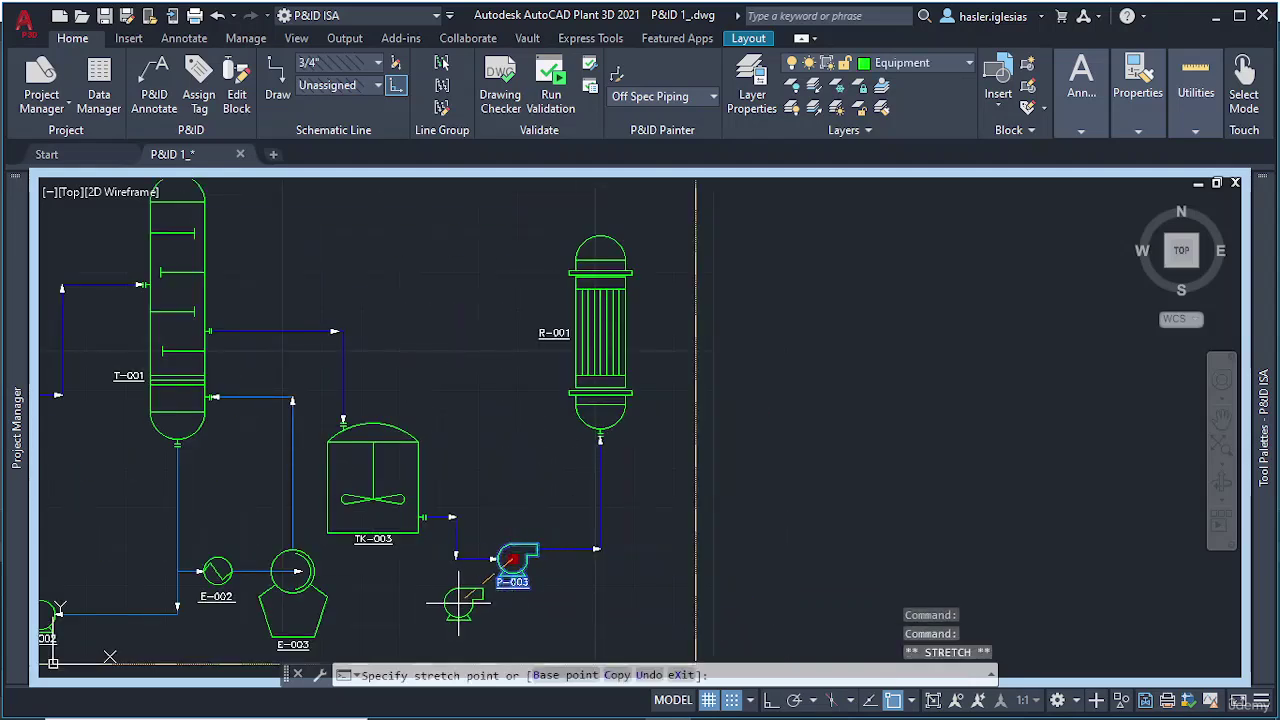
pyautogui.click(476, 607)
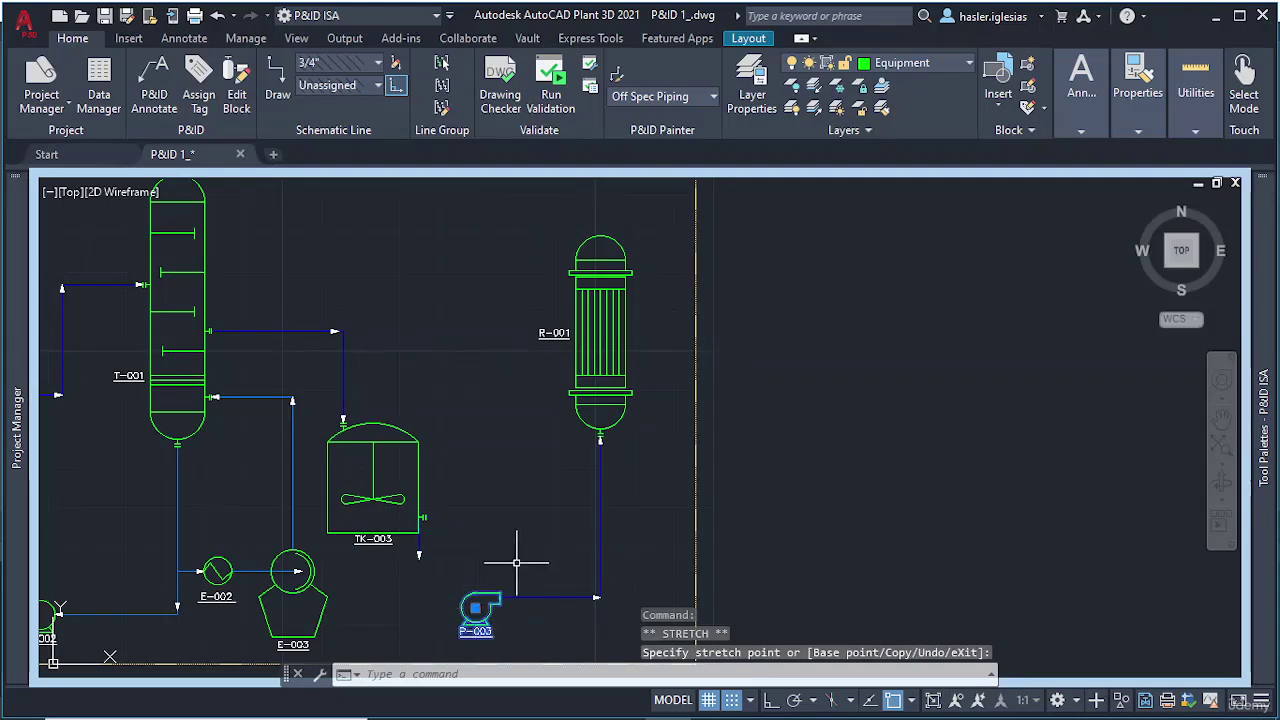
pyautogui.click(476, 607)
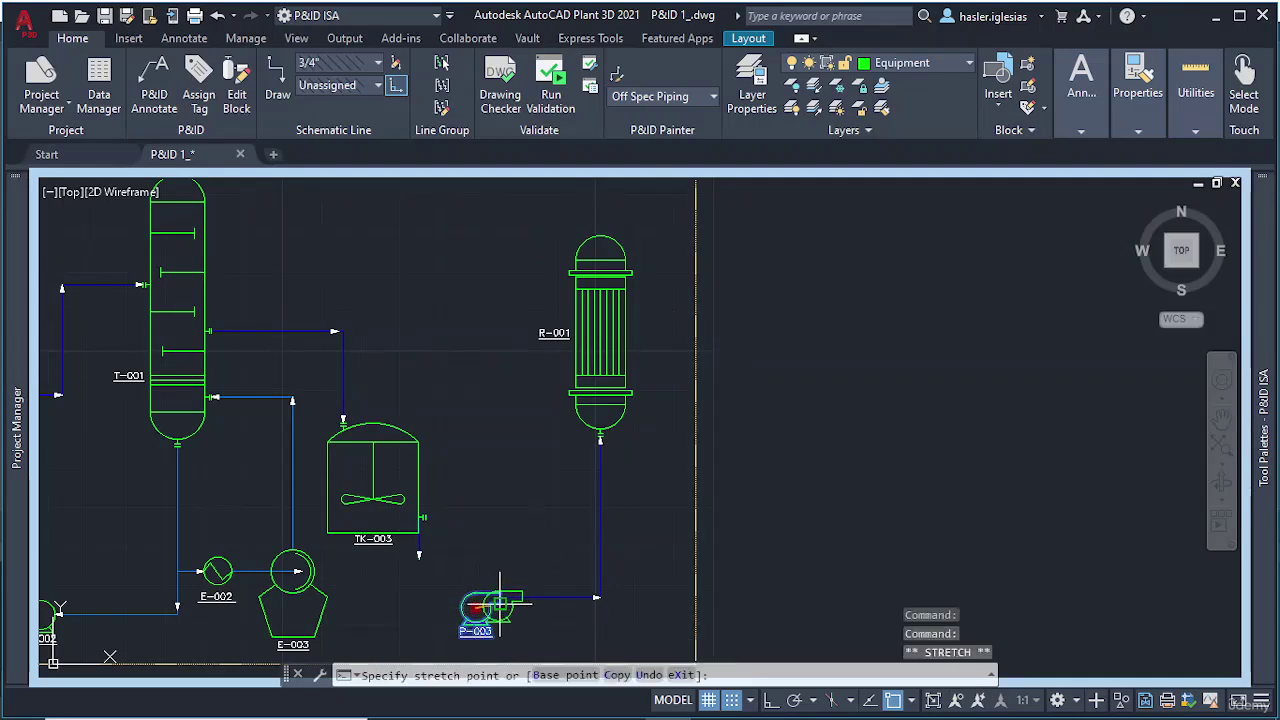
pyautogui.press('Escape')
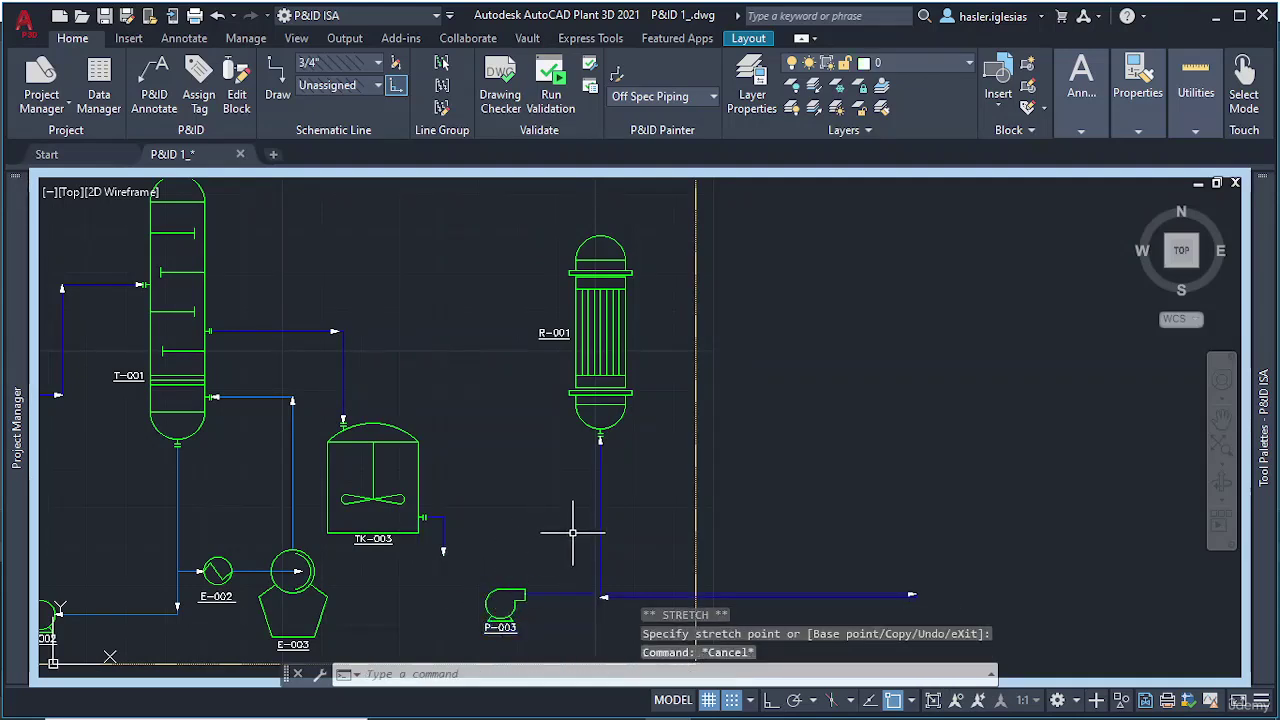
# Step: Delete the distorted pipe lines between P-003 and R-001 and at the outlet of TK-003
pyautogui.click(601, 535)
pyautogui.press('Delete')
pyautogui.click(518, 537)
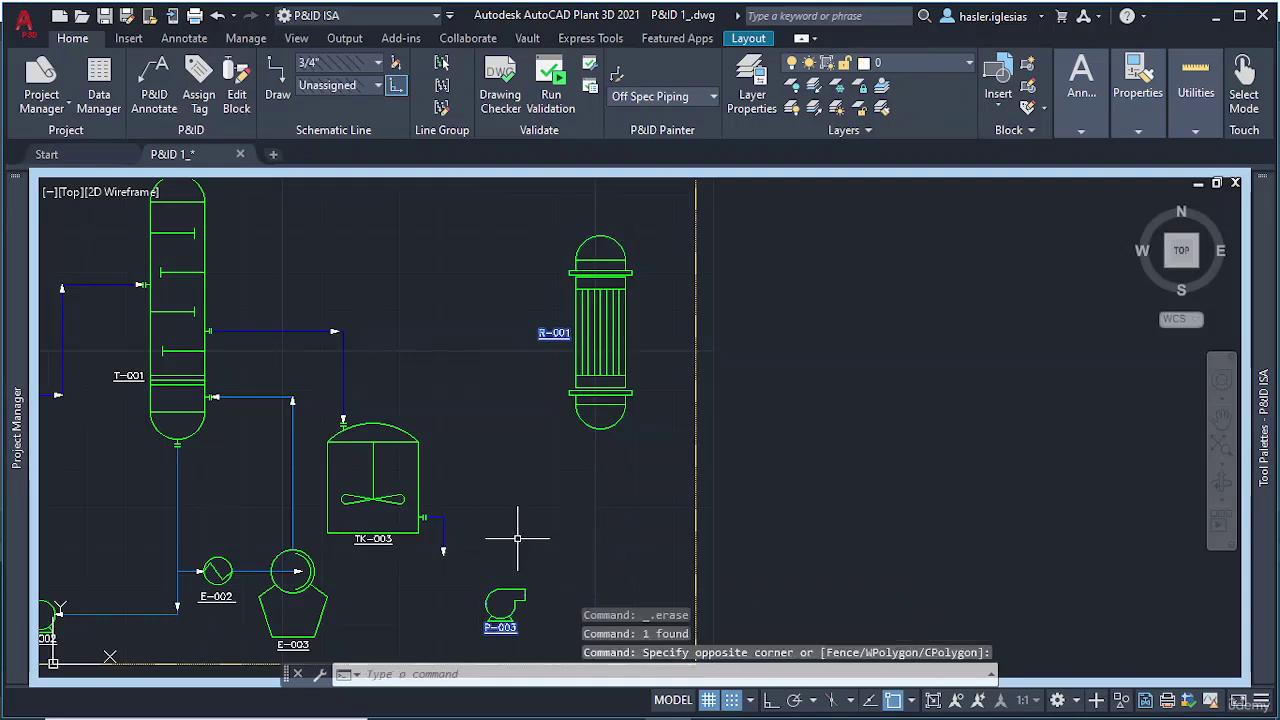
pyautogui.click(443, 518)
pyautogui.press('Delete')
# Step: Move reactor R-001 together with its tag downward, so it stands closer to pump P-003
pyautogui.click(515, 225)
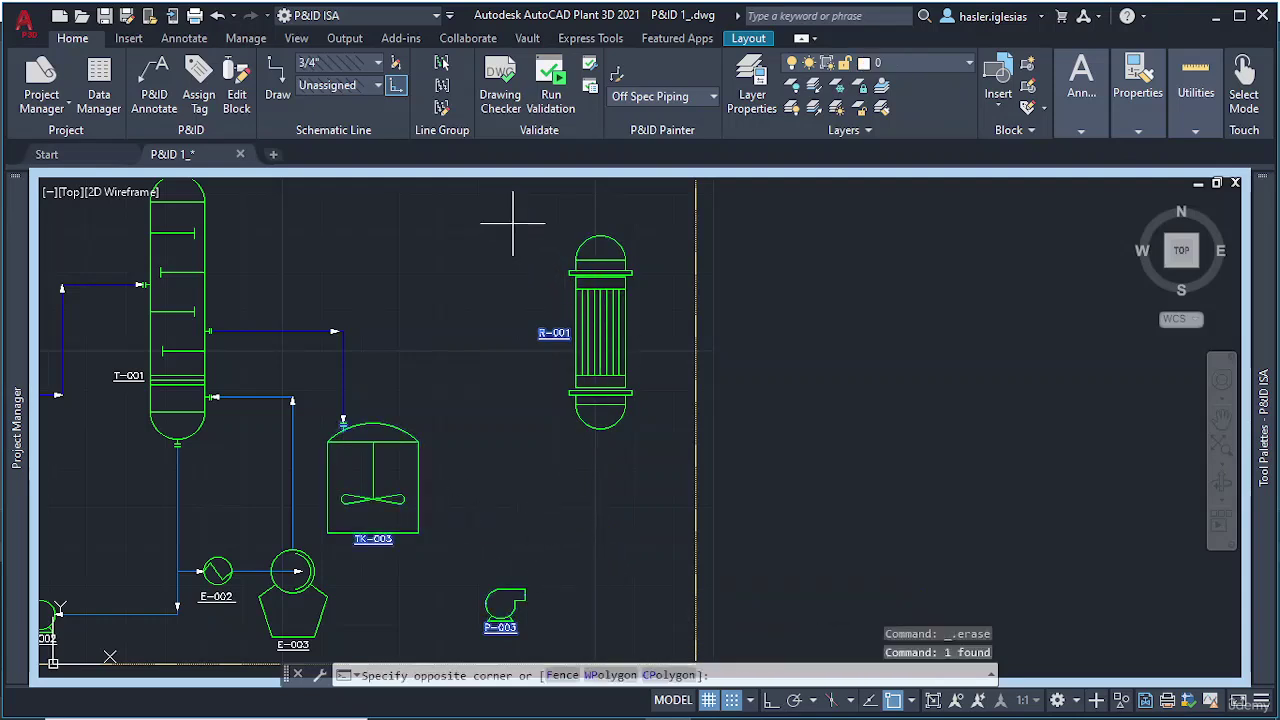
pyautogui.click(686, 478)
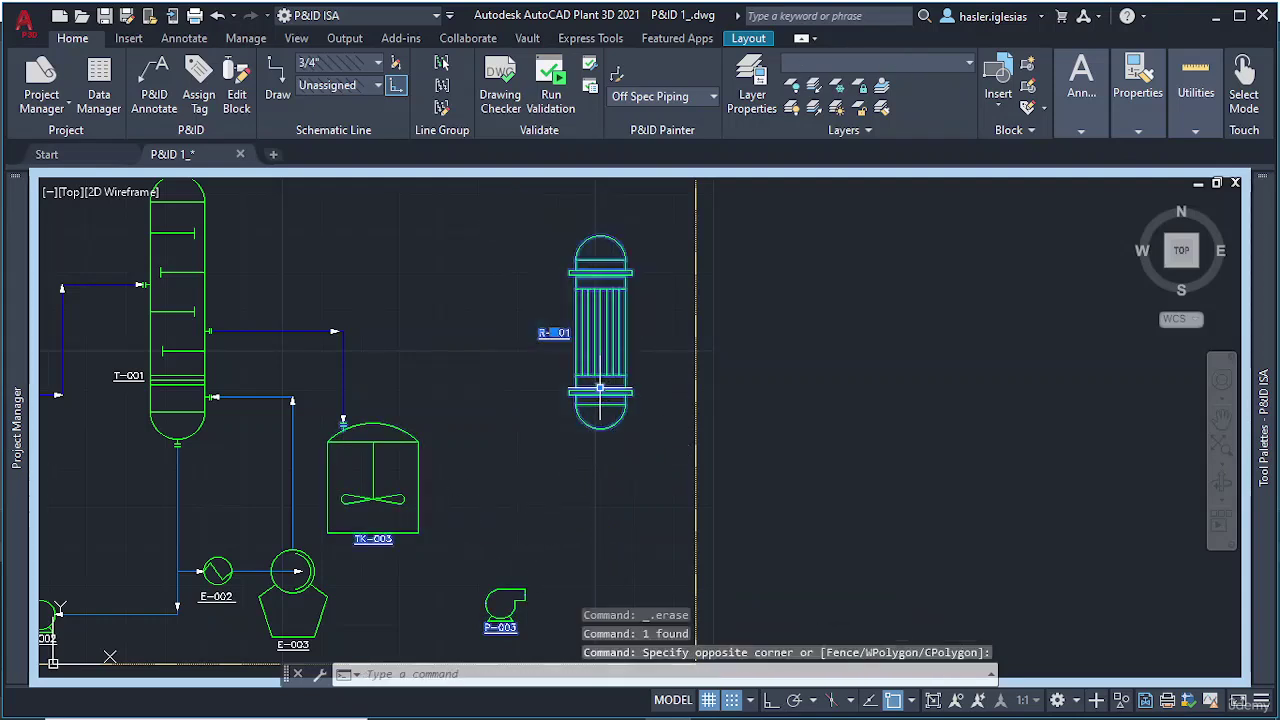
pyautogui.click(601, 390)
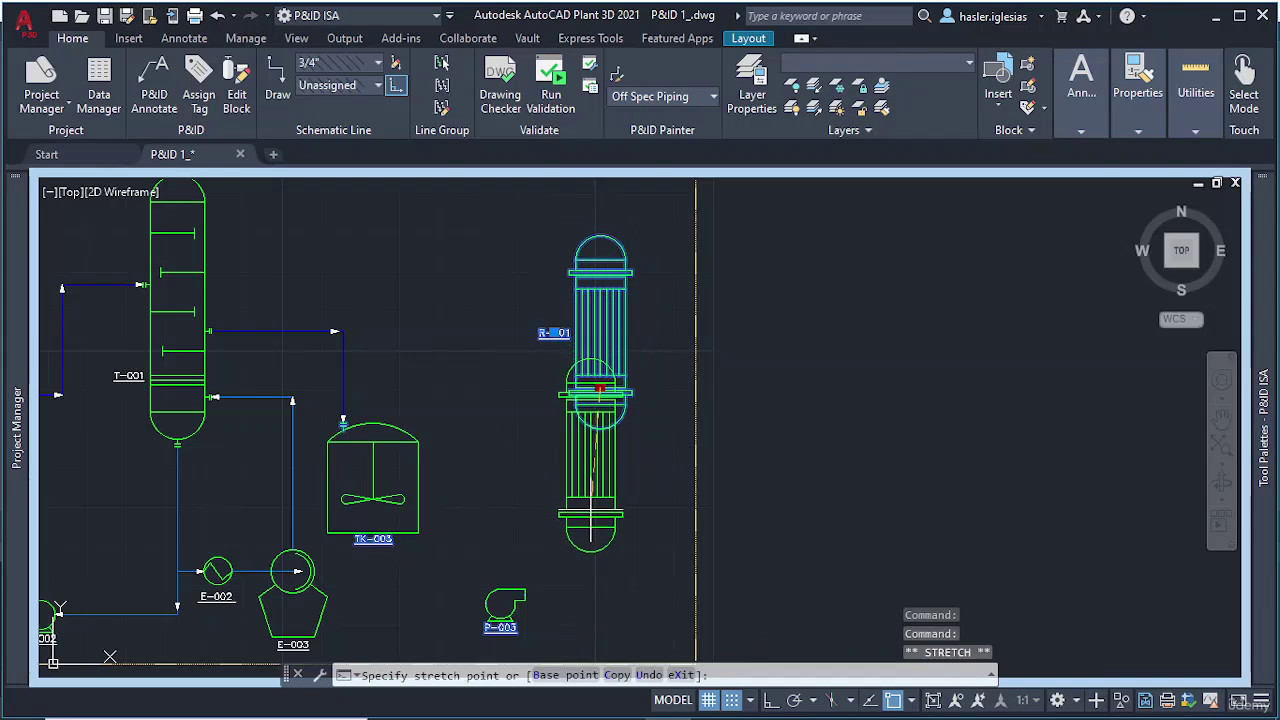
pyautogui.click(591, 510)
pyautogui.press('Escape')
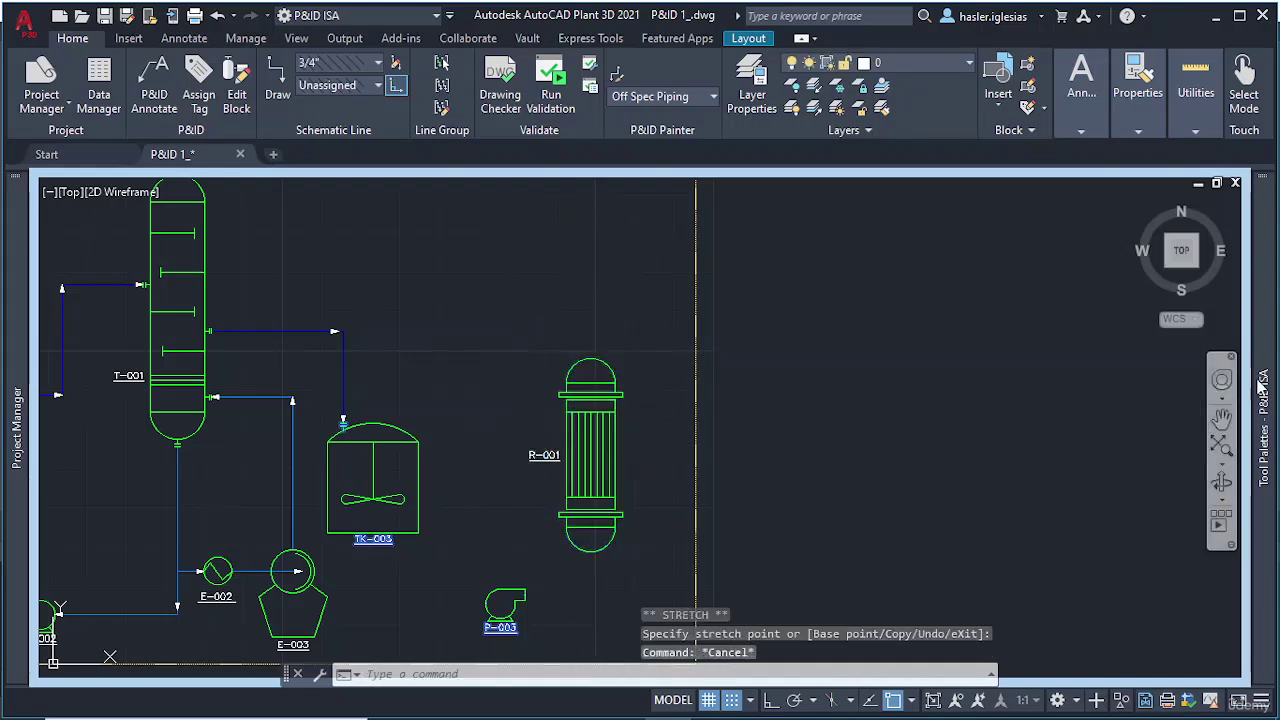
# Step: Draw a primary line segment from the lower right side of TK-003 across and down to the suction side of pump P-003
pyautogui.moveTo(1258, 374)
pyautogui.click(1120, 311)
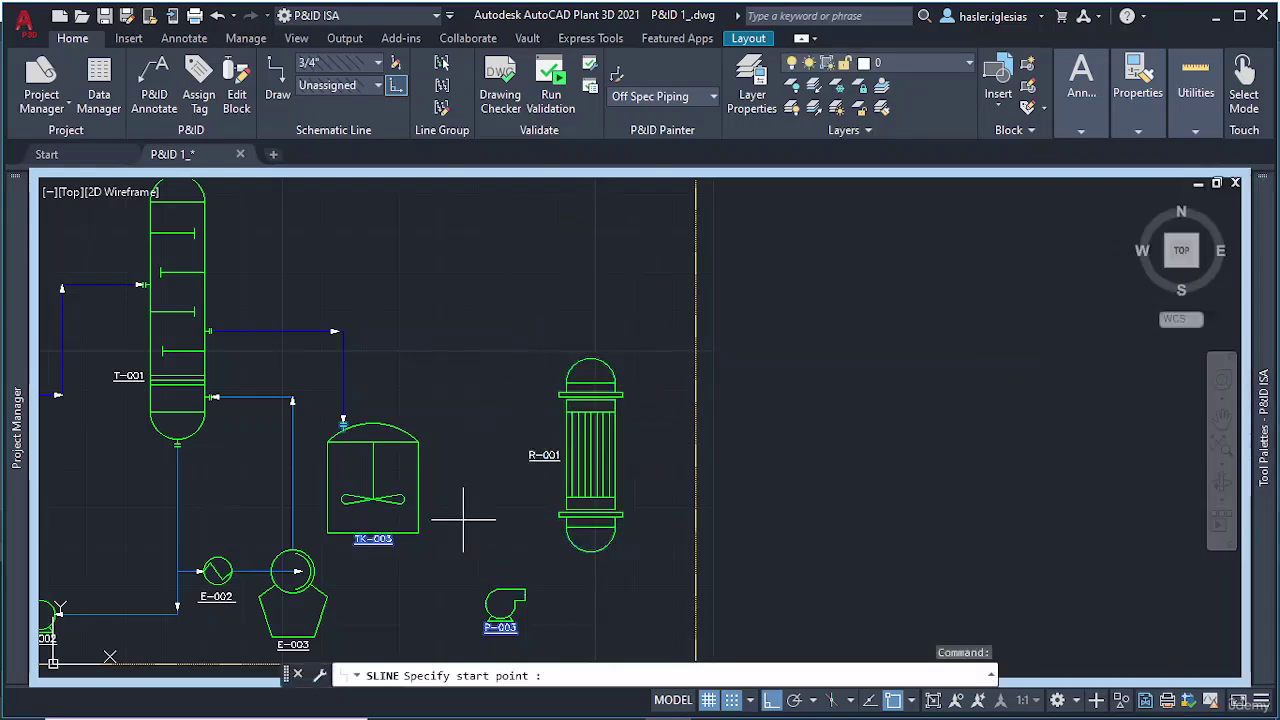
pyautogui.click(419, 518)
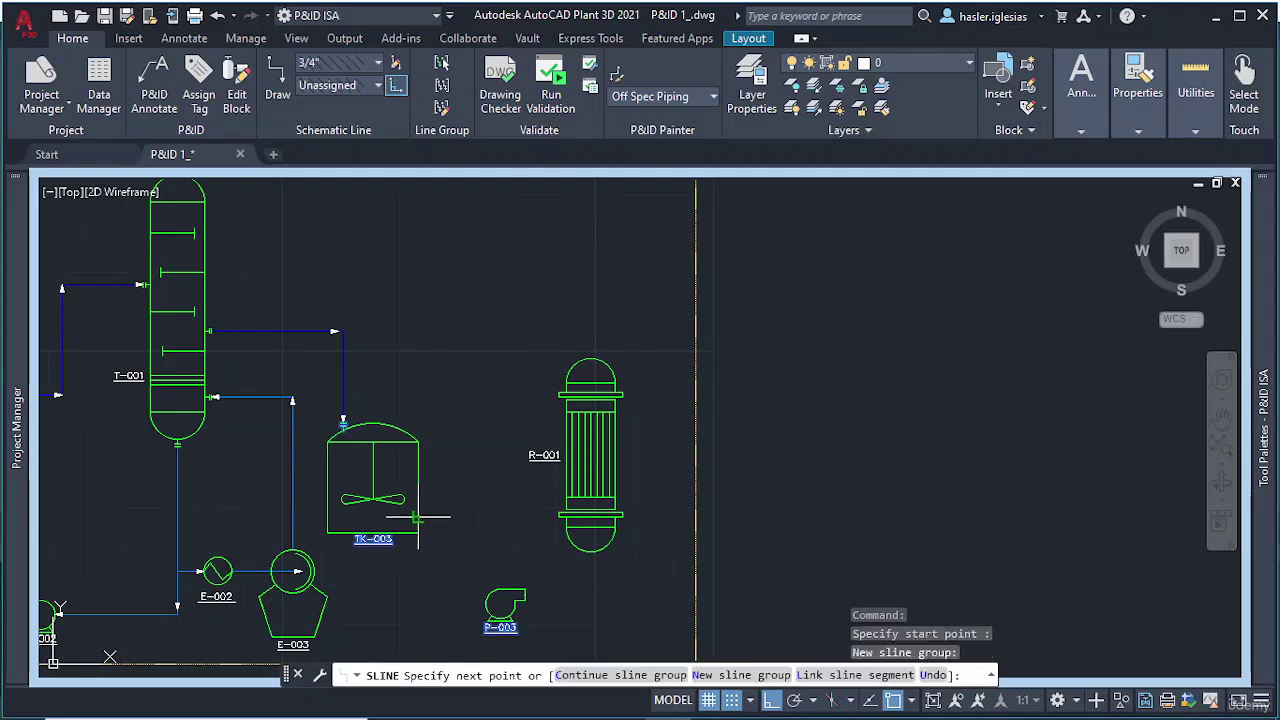
pyautogui.scroll(4, 456, 600)
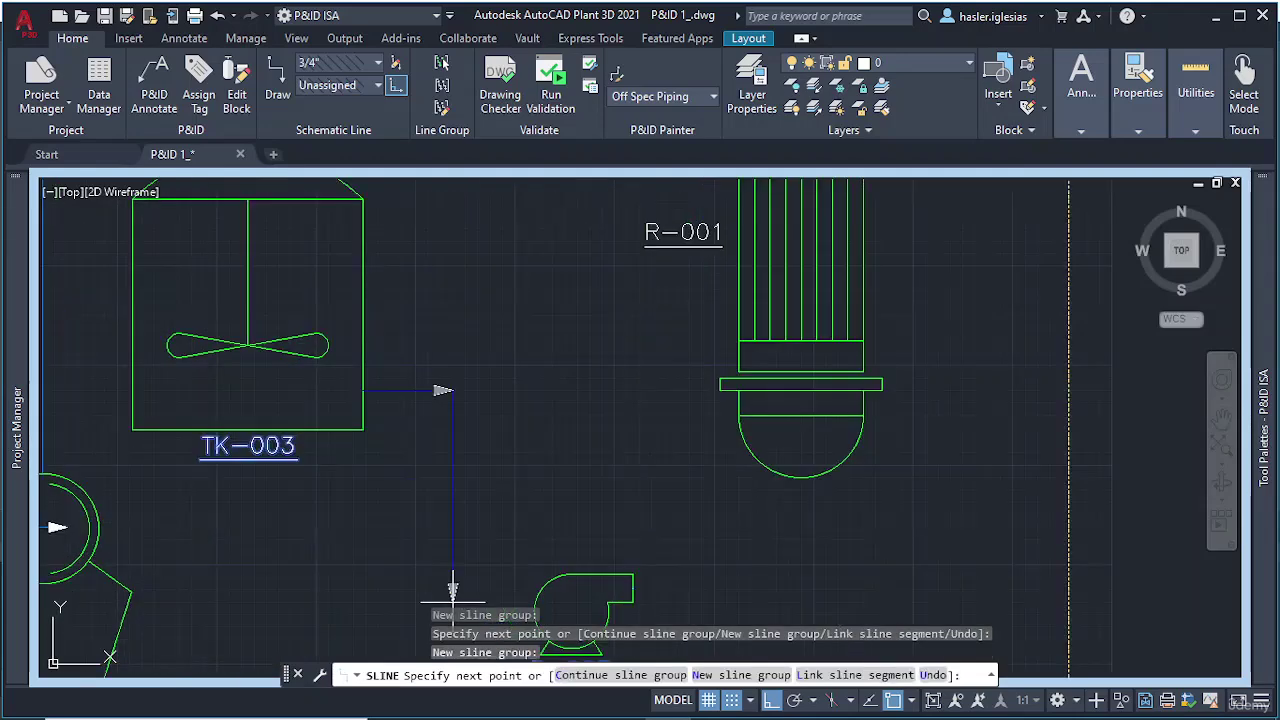
pyautogui.moveTo(430, 504); pyautogui.dragTo(433, 380, button='middle')
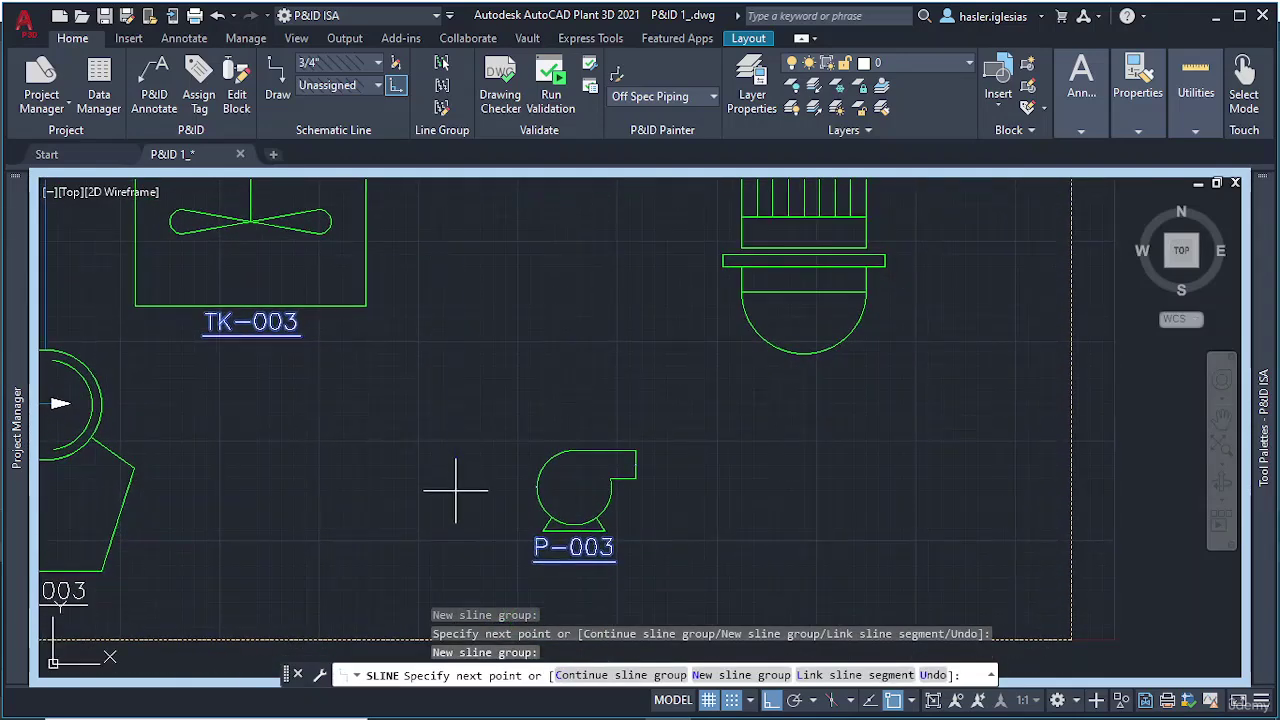
pyautogui.click(456, 490)
pyautogui.click(537, 490)
pyautogui.press('Escape')
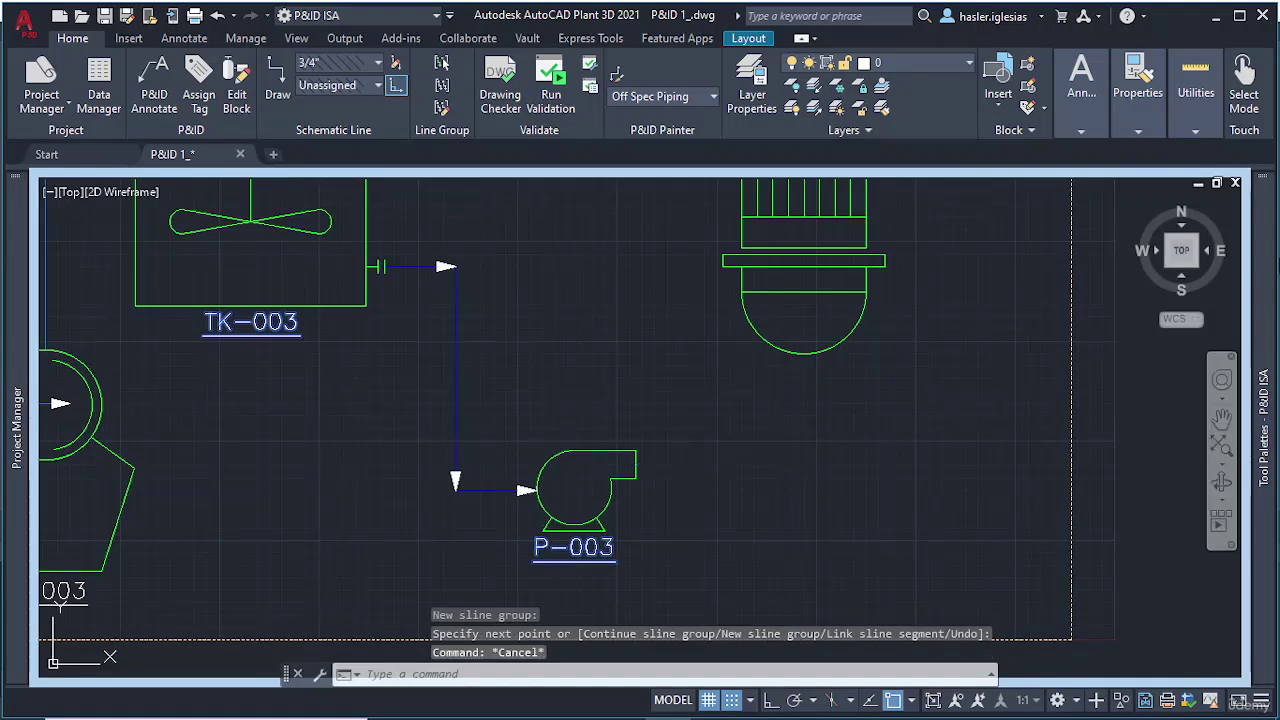
# Step: Draw a primary line segment from the bottom of R-001 down and across to the discharge of pump P-003
pyautogui.moveTo(1264, 310)
pyautogui.click(1123, 314)
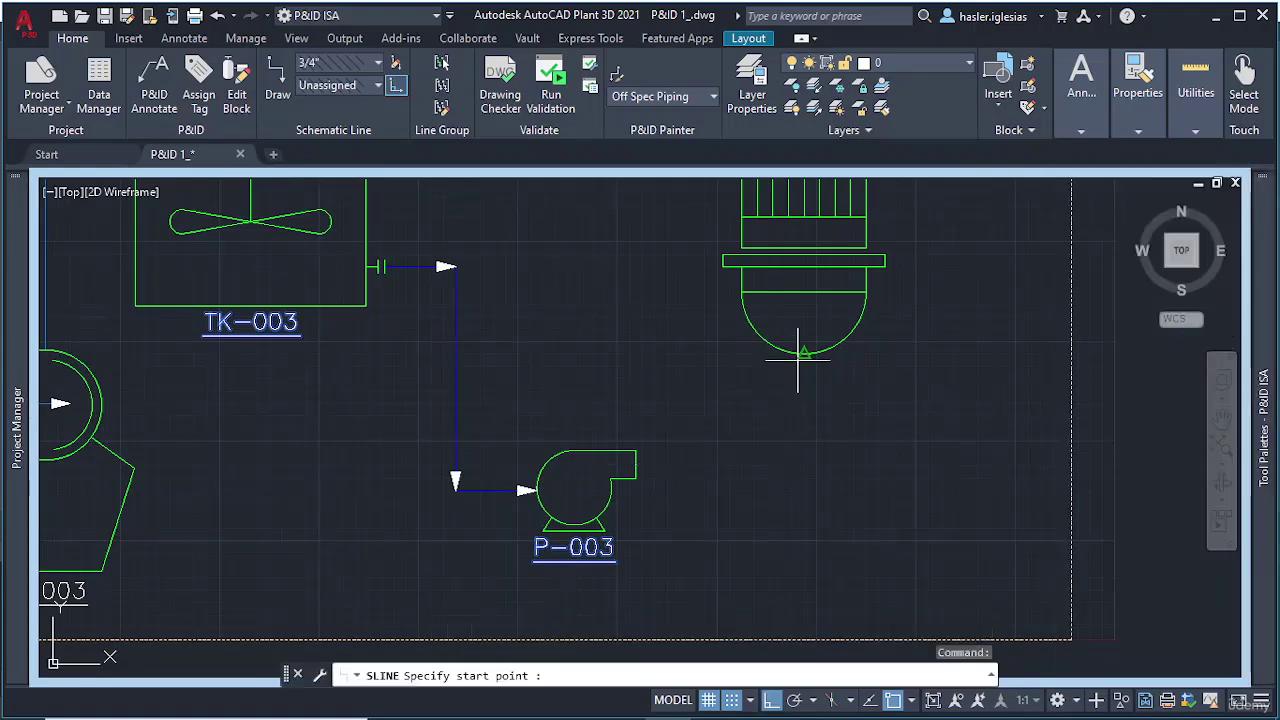
pyautogui.click(804, 353)
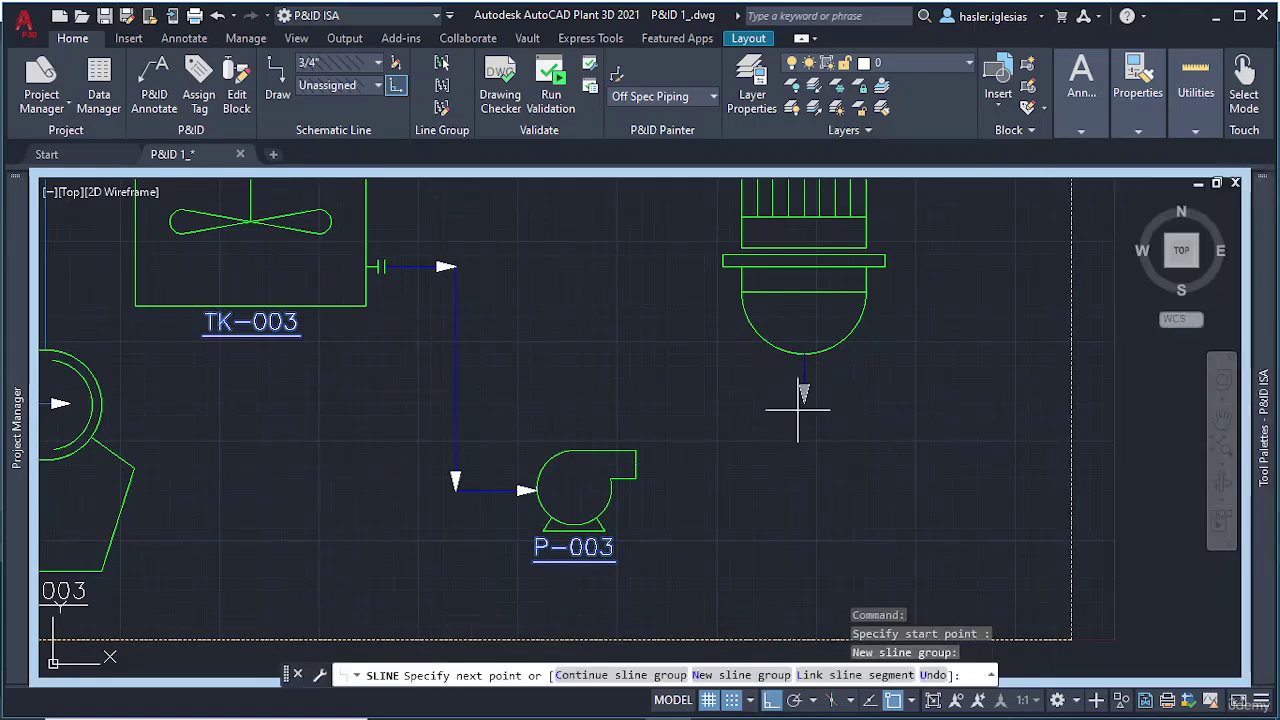
pyautogui.click(786, 462)
pyautogui.click(641, 463)
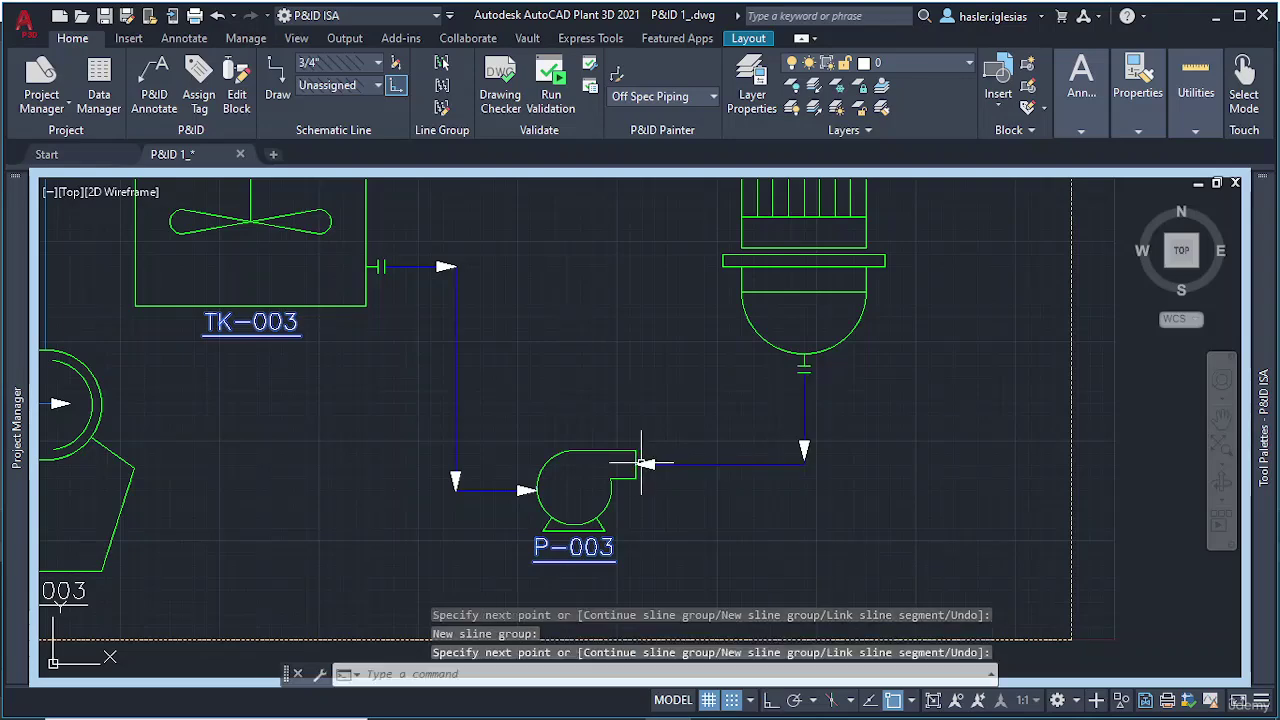
pyautogui.press('Escape')
# Step: Reverse the flow of the new line so it runs from pump P-003 into R-001
pyautogui.click(737, 463)
pyautogui.rightClick(737, 463)
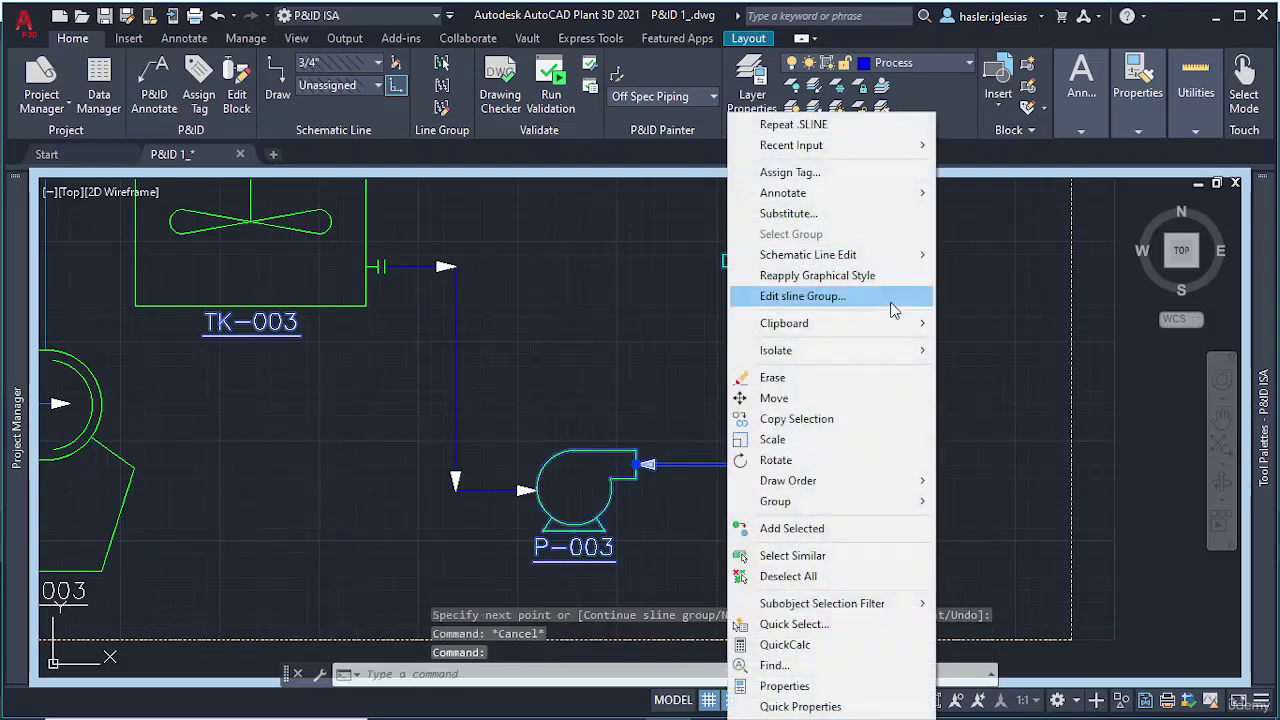
pyautogui.moveTo(903, 257)
pyautogui.click(968, 379)
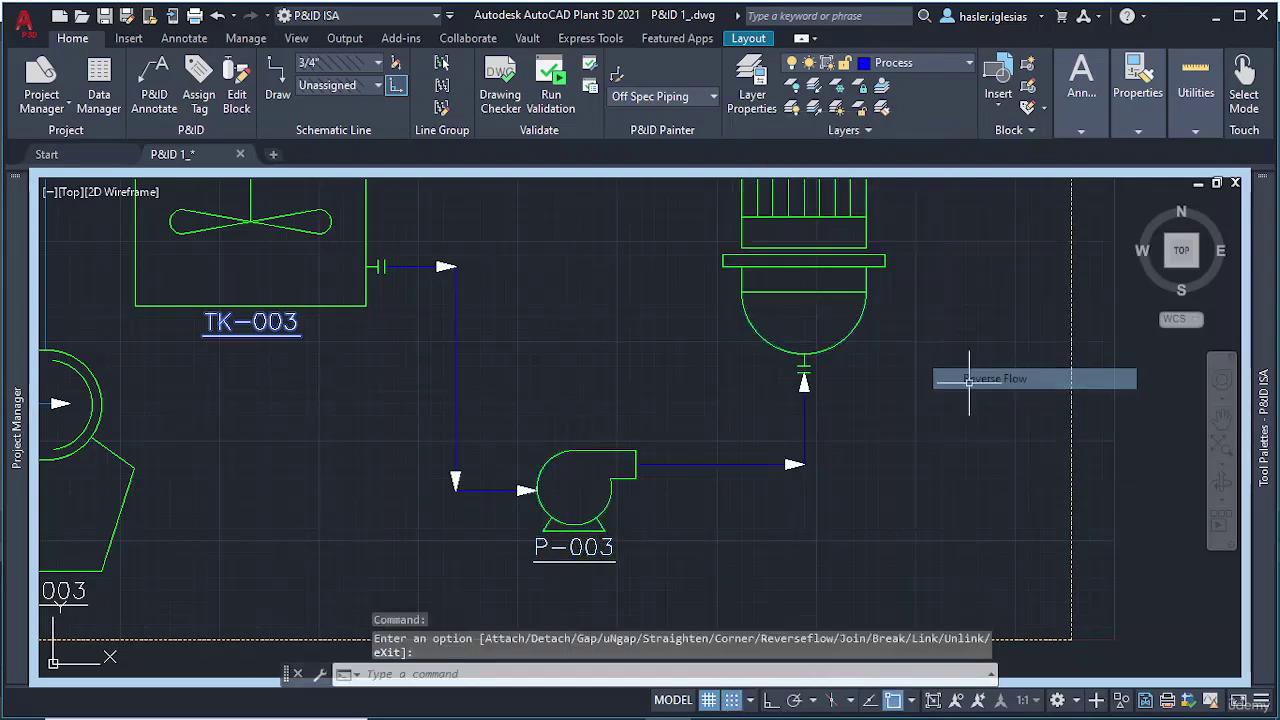
pyautogui.press('Escape')
# Step: Insert a vertical tank symbol just above reactor R-001, scaled down to slightly less than half of R-001's height
pyautogui.scroll(-4, 850, 460)
pyautogui.moveTo(892, 407); pyautogui.dragTo(783, 612, button='middle')
pyautogui.scroll(-2, 787, 371)
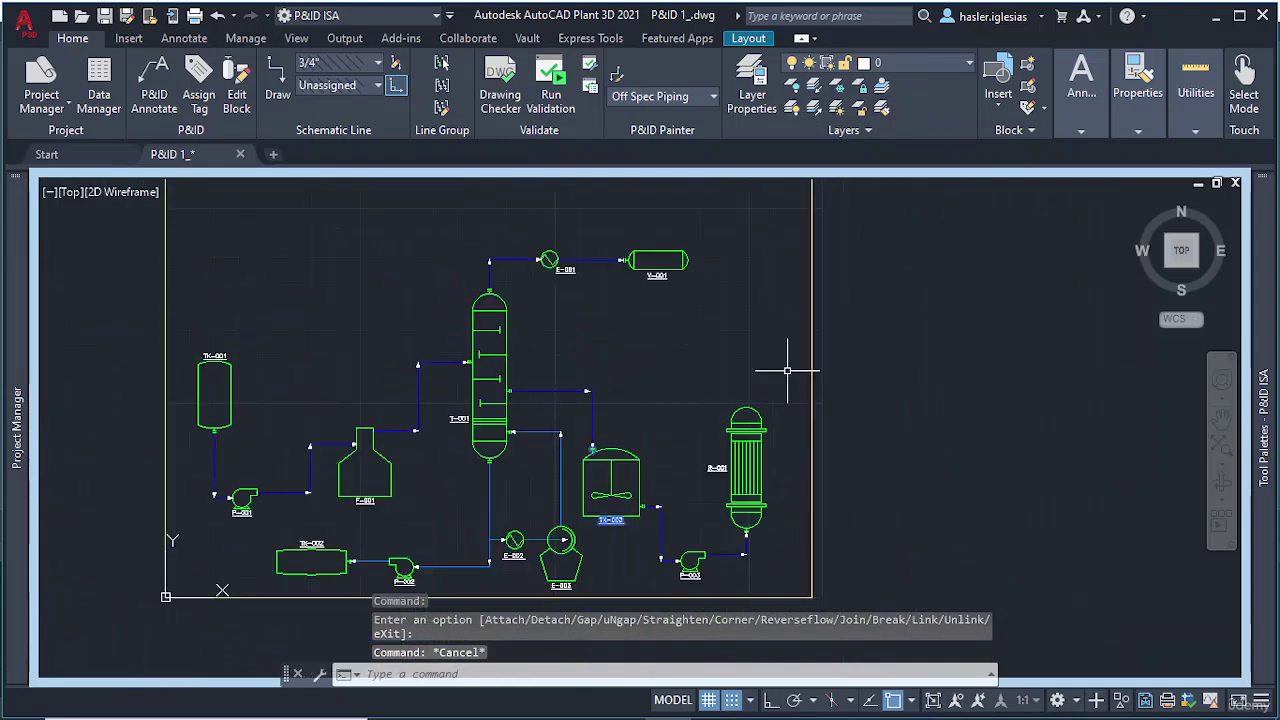
pyautogui.moveTo(787, 371); pyautogui.dragTo(769, 383, button='middle')
pyautogui.moveTo(1268, 330)
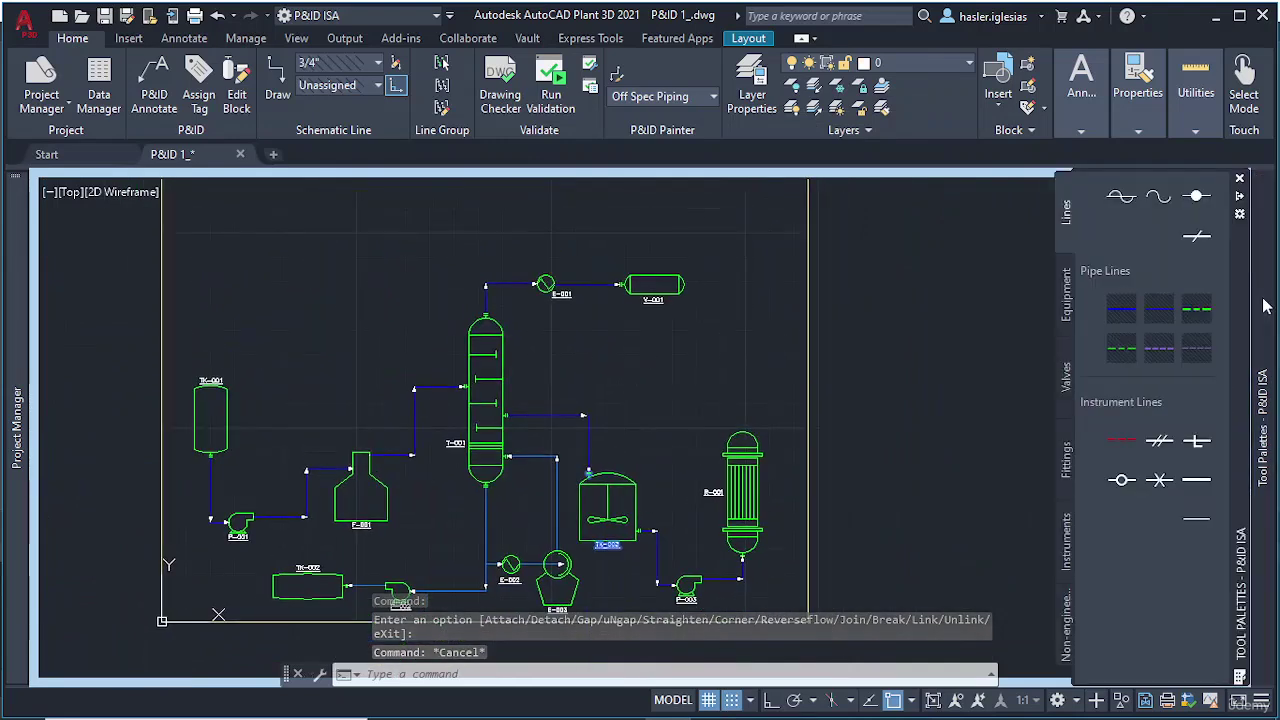
pyautogui.click(1066, 295)
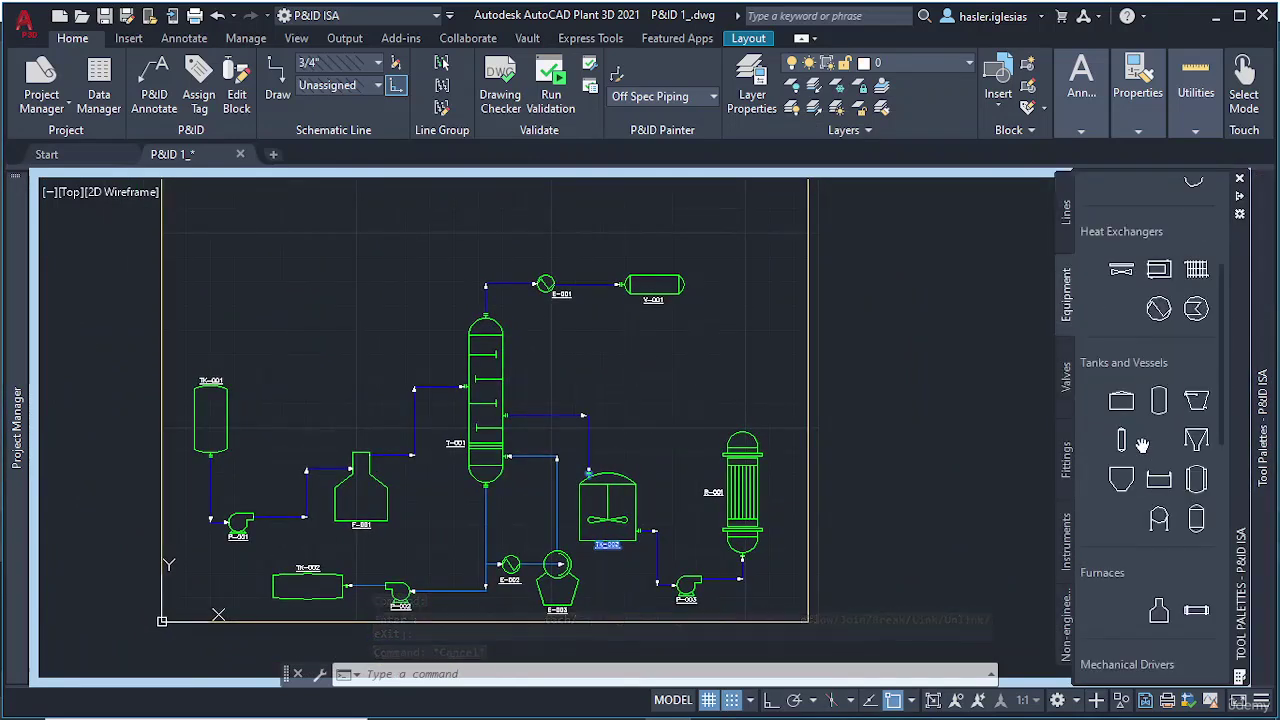
pyautogui.click(1122, 443)
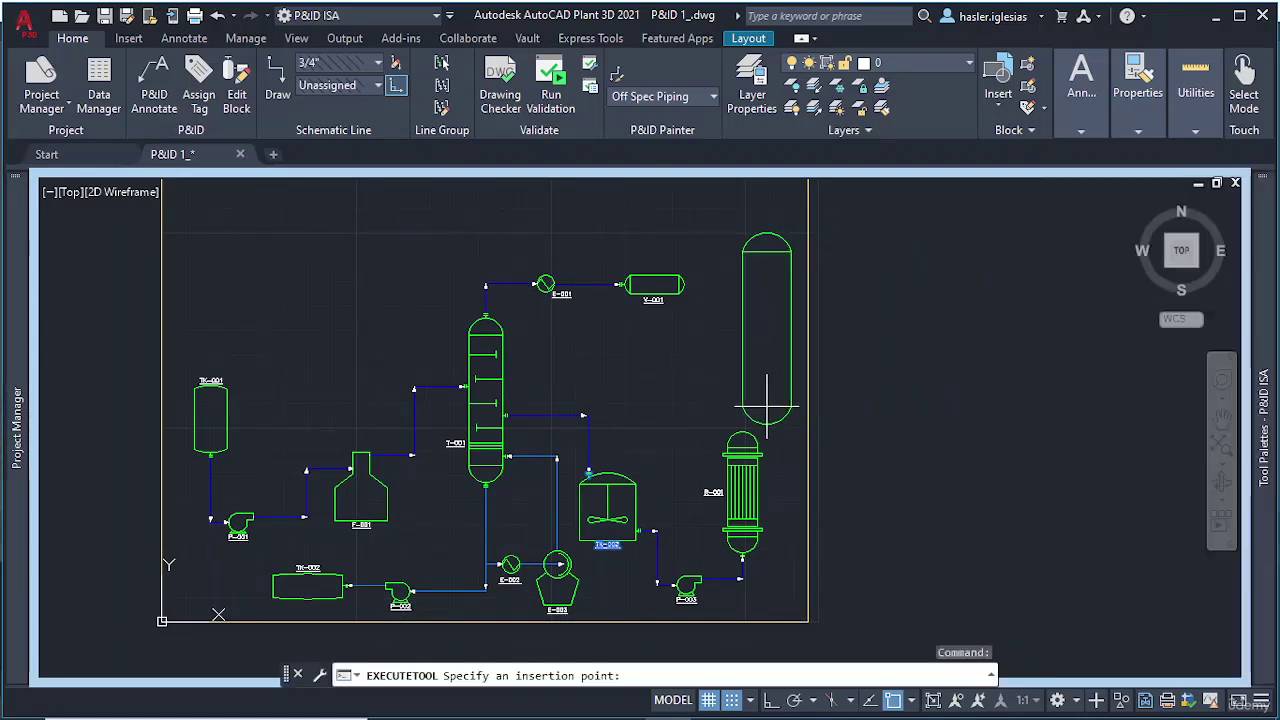
pyautogui.click(761, 392)
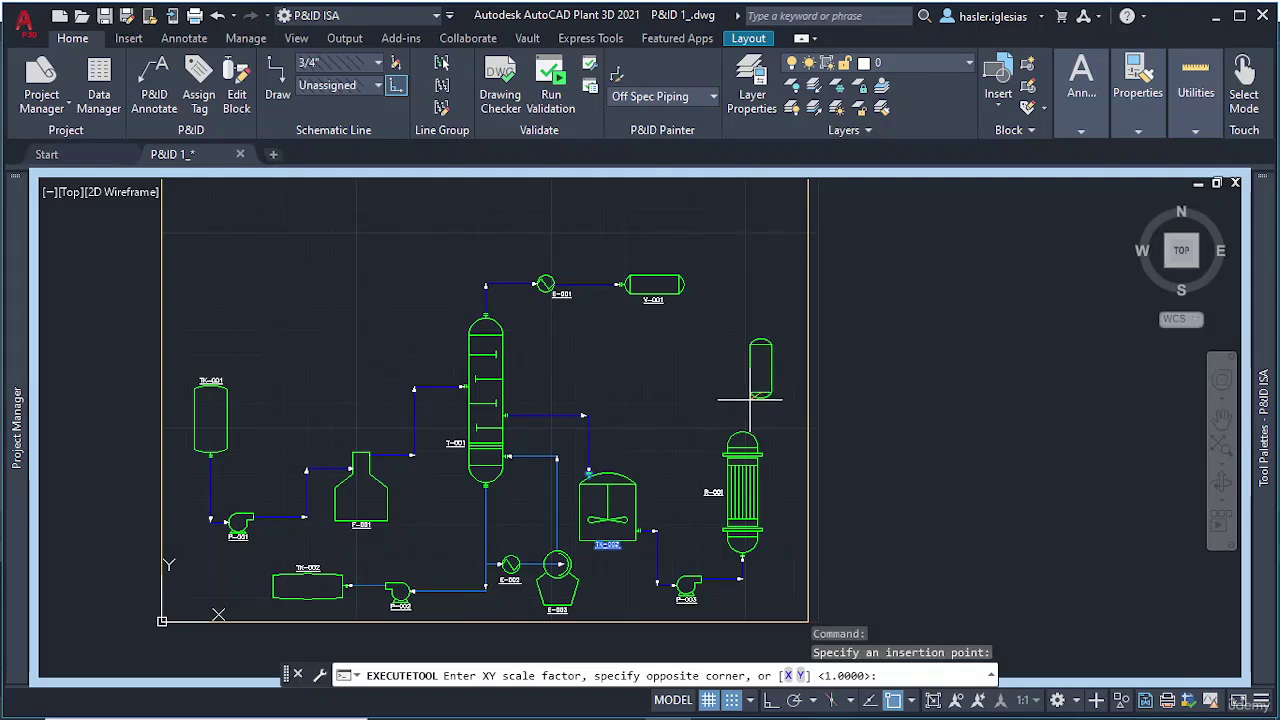
pyautogui.click(775, 412)
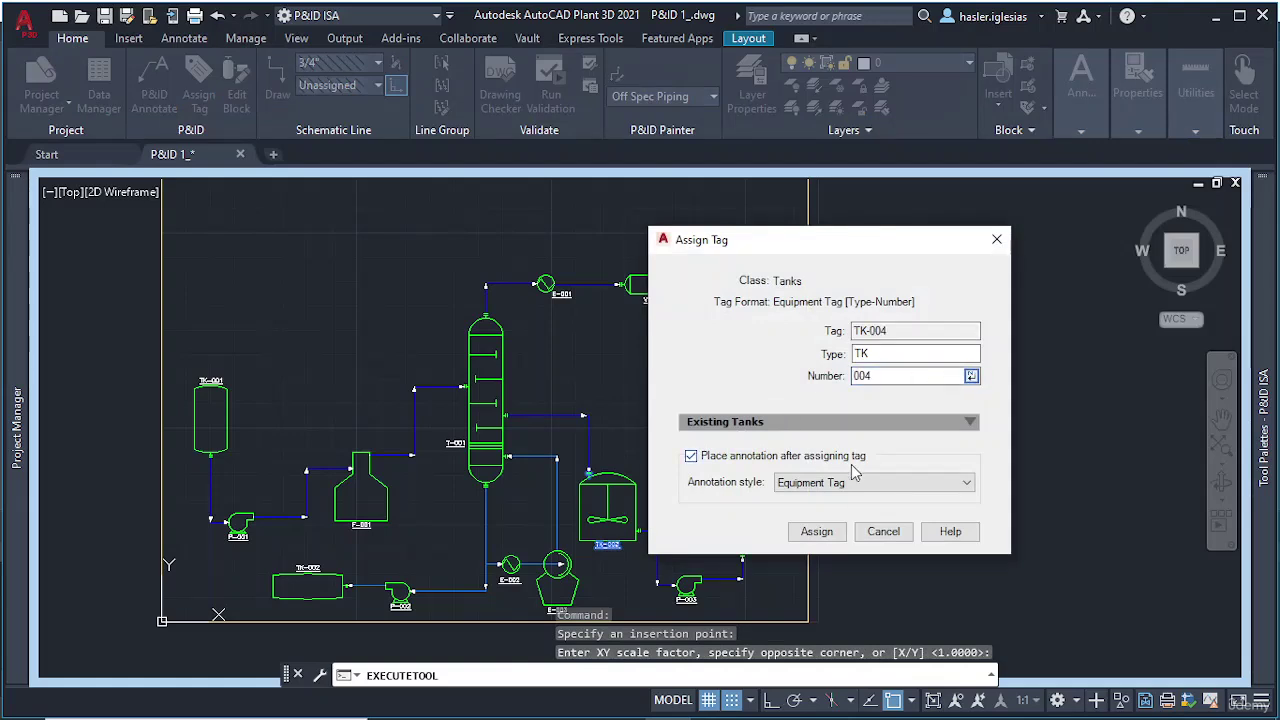
# Step: Assign tag TK-004 to the new tank and place its Equipment Tag annotation just above the tank
pyautogui.click(816, 531)
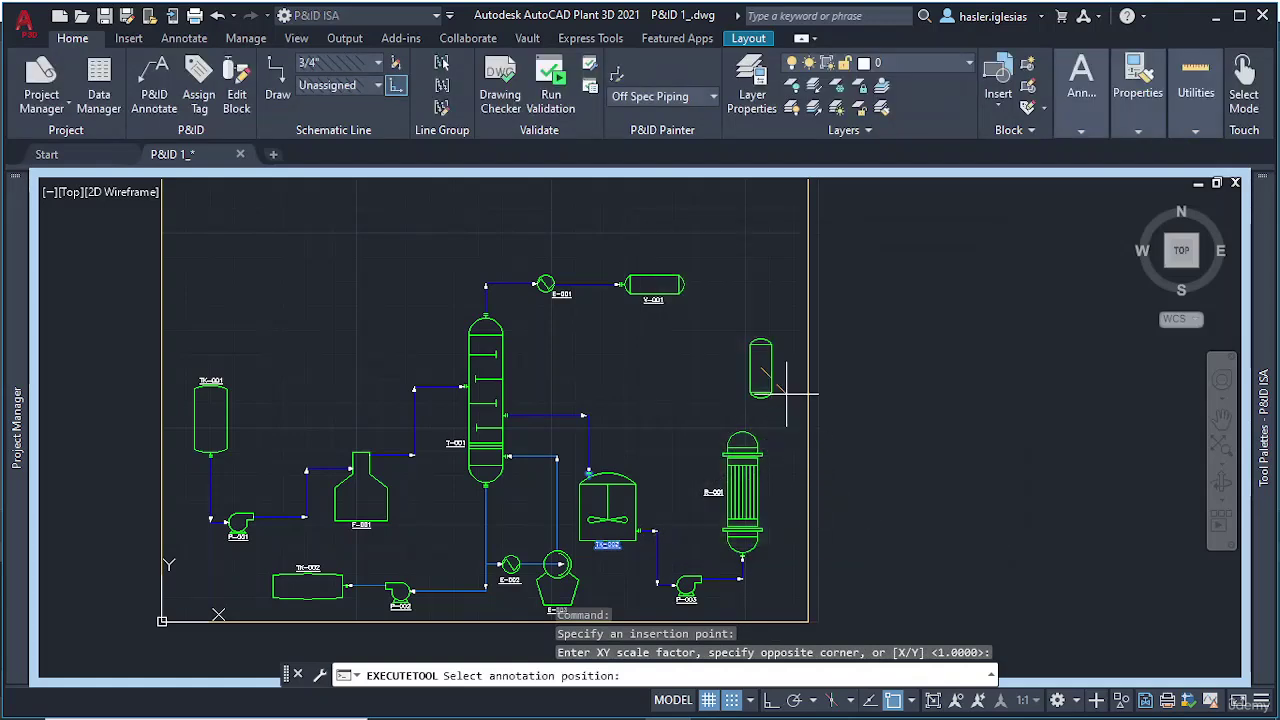
pyautogui.scroll(5, 755, 330)
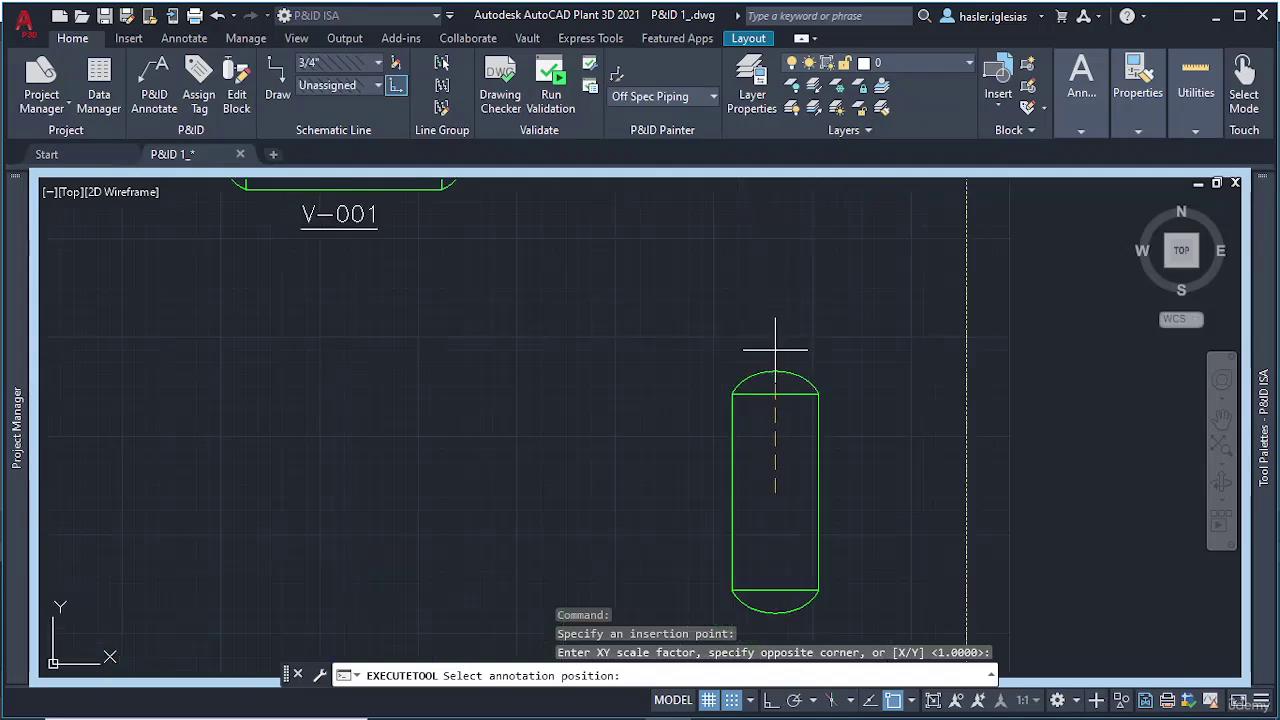
pyautogui.click(775, 350)
pyautogui.scroll(-5, 850, 400)
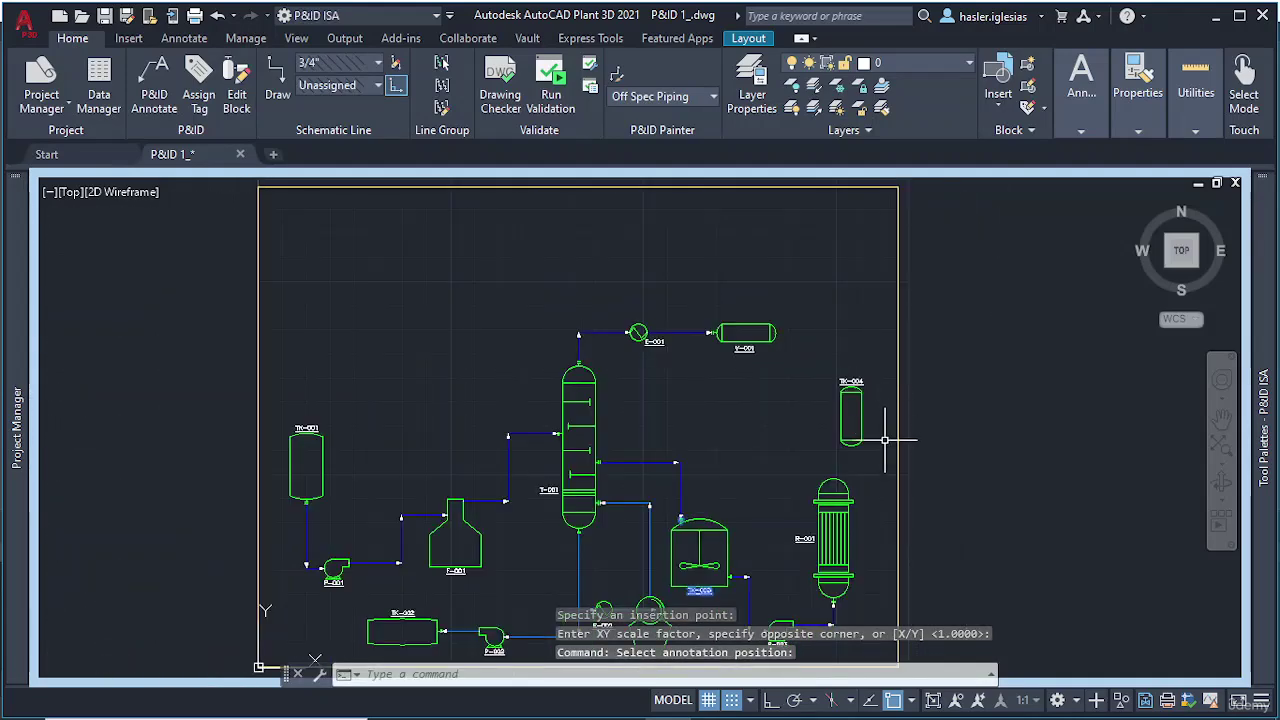
# Step: Draw a primary line segment from the top of R-001 up and across to the left side of TK-004
pyautogui.moveTo(1268, 365)
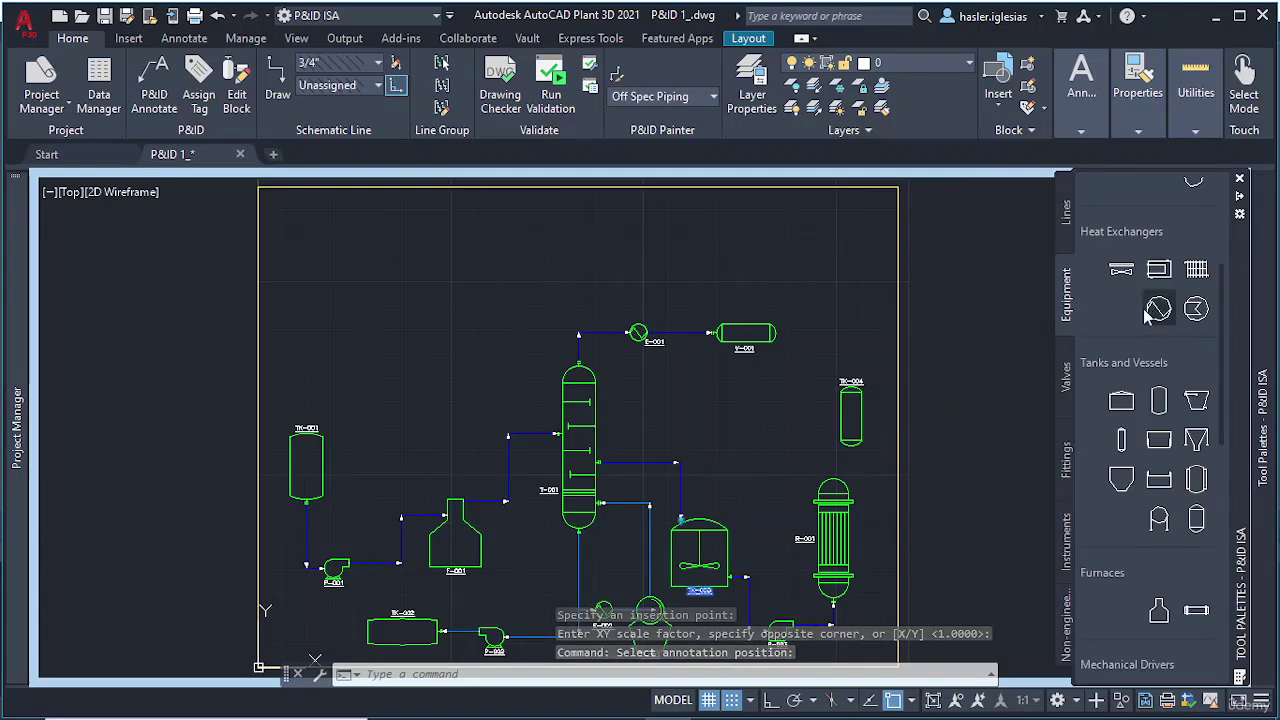
pyautogui.click(1066, 212)
pyautogui.click(1121, 309)
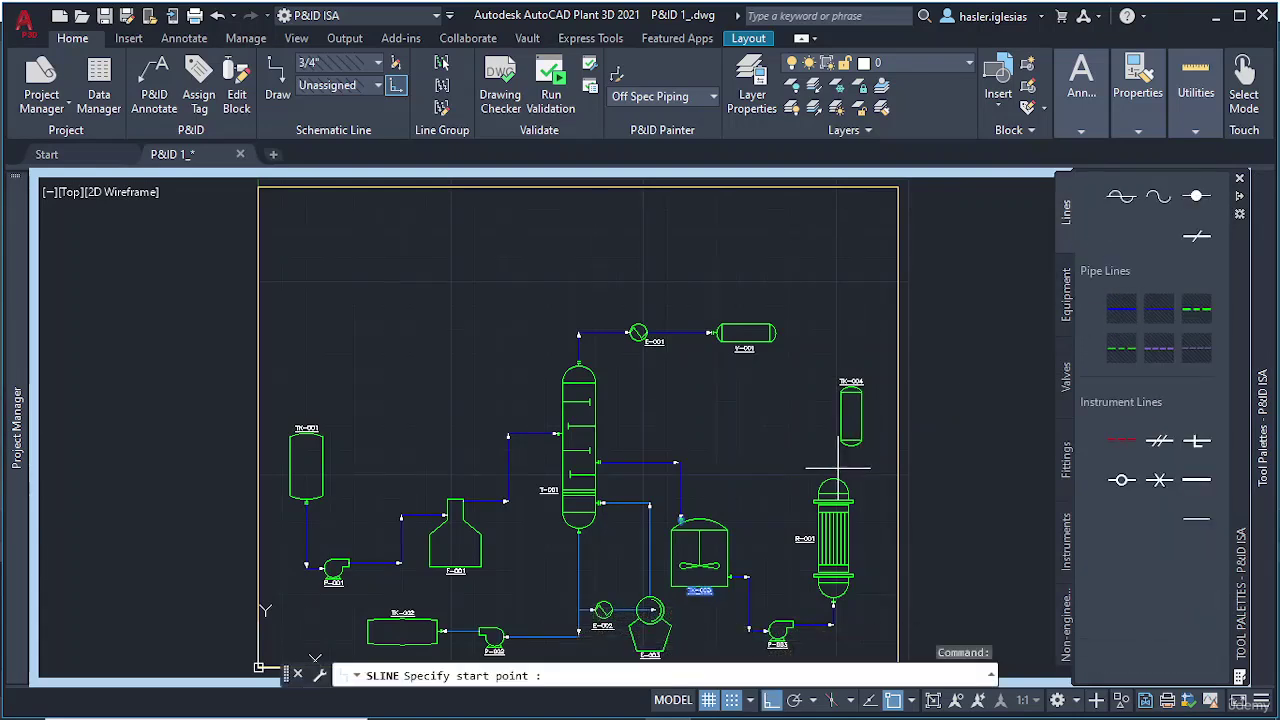
pyautogui.scroll(5, 838, 467)
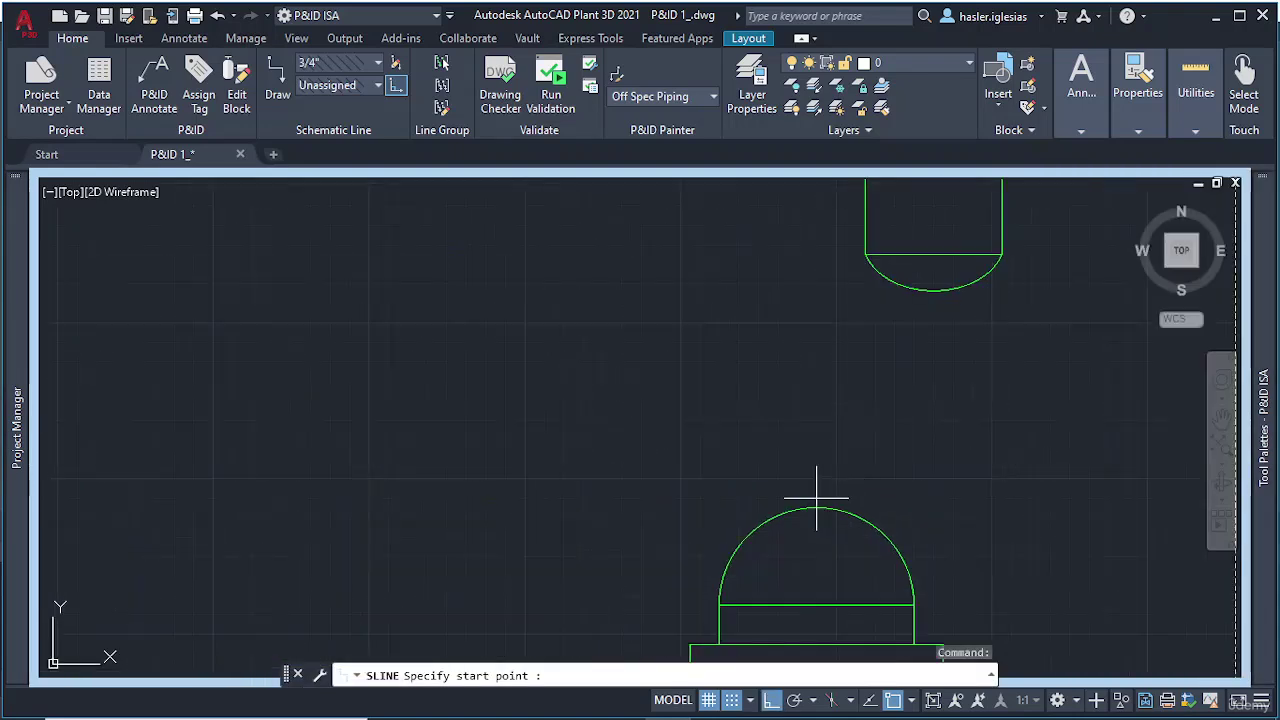
pyautogui.click(816, 508)
pyautogui.scroll(-3, 816, 460)
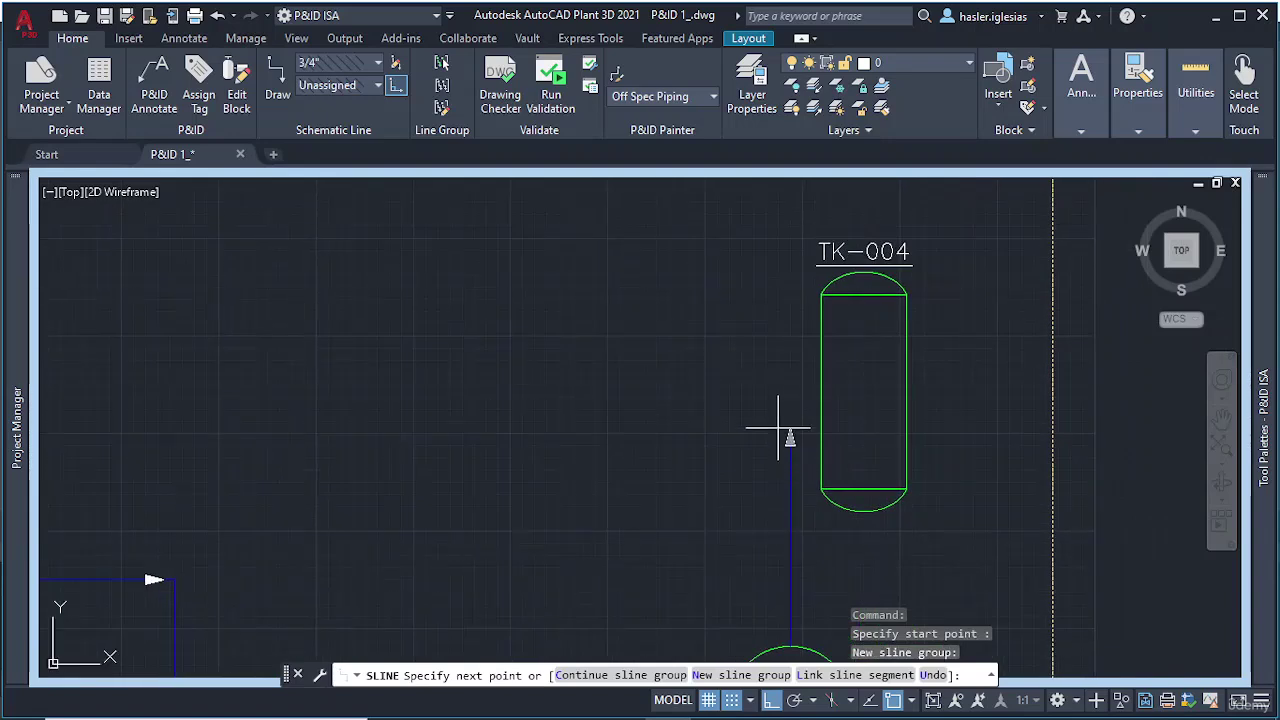
pyautogui.click(790, 390)
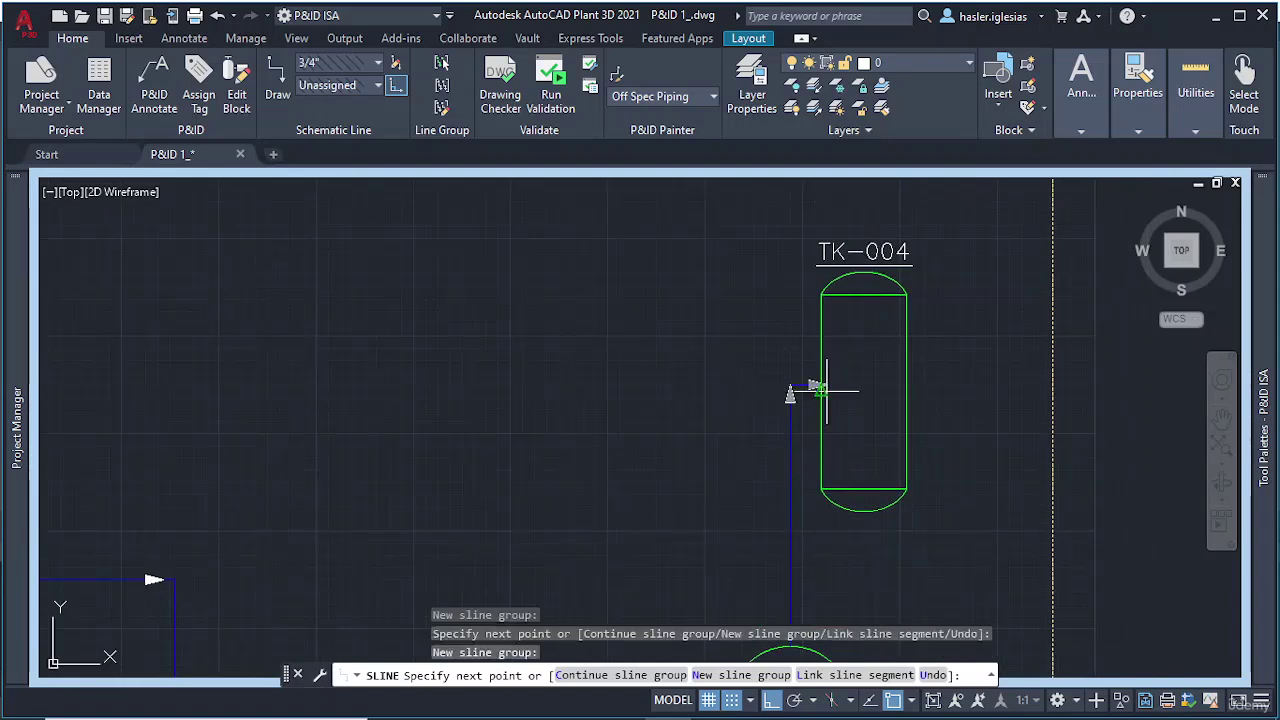
pyautogui.click(820, 390)
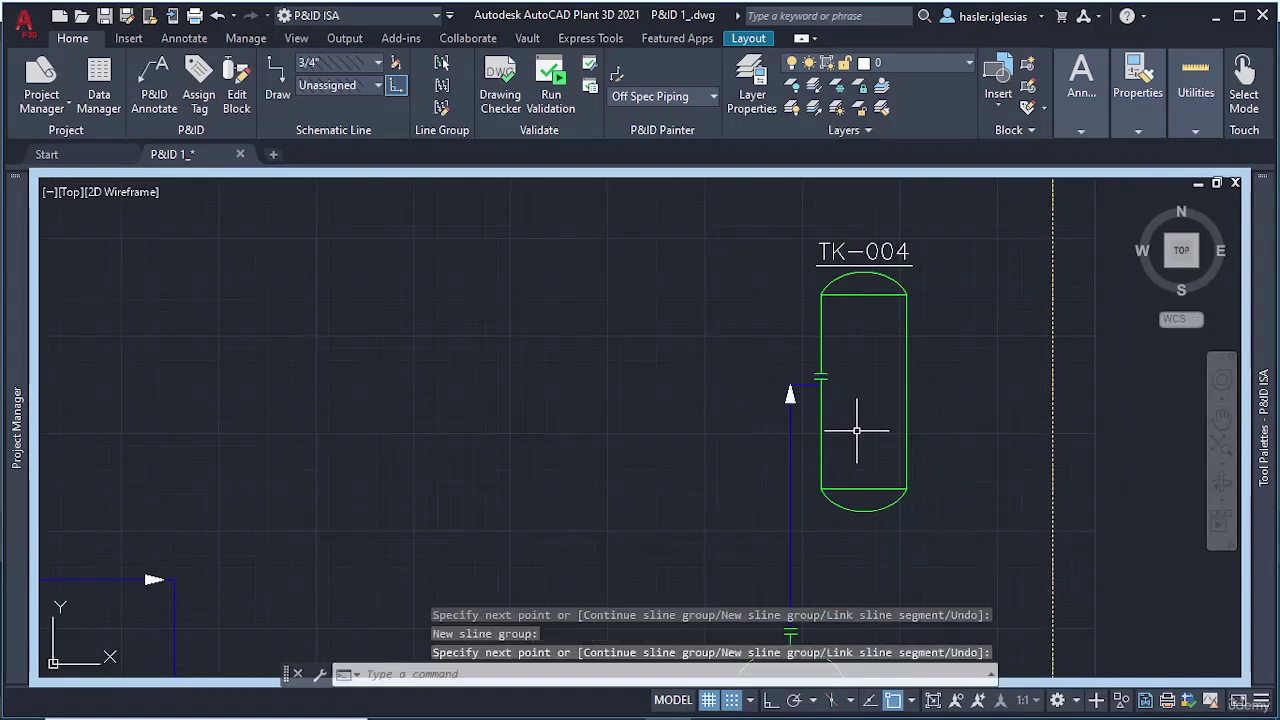
pyautogui.press('Escape')
# Step: Move tank TK-004 to the right, away from R-001 and closer to the drawing frame's right border
pyautogui.scroll(-4, 856, 431)
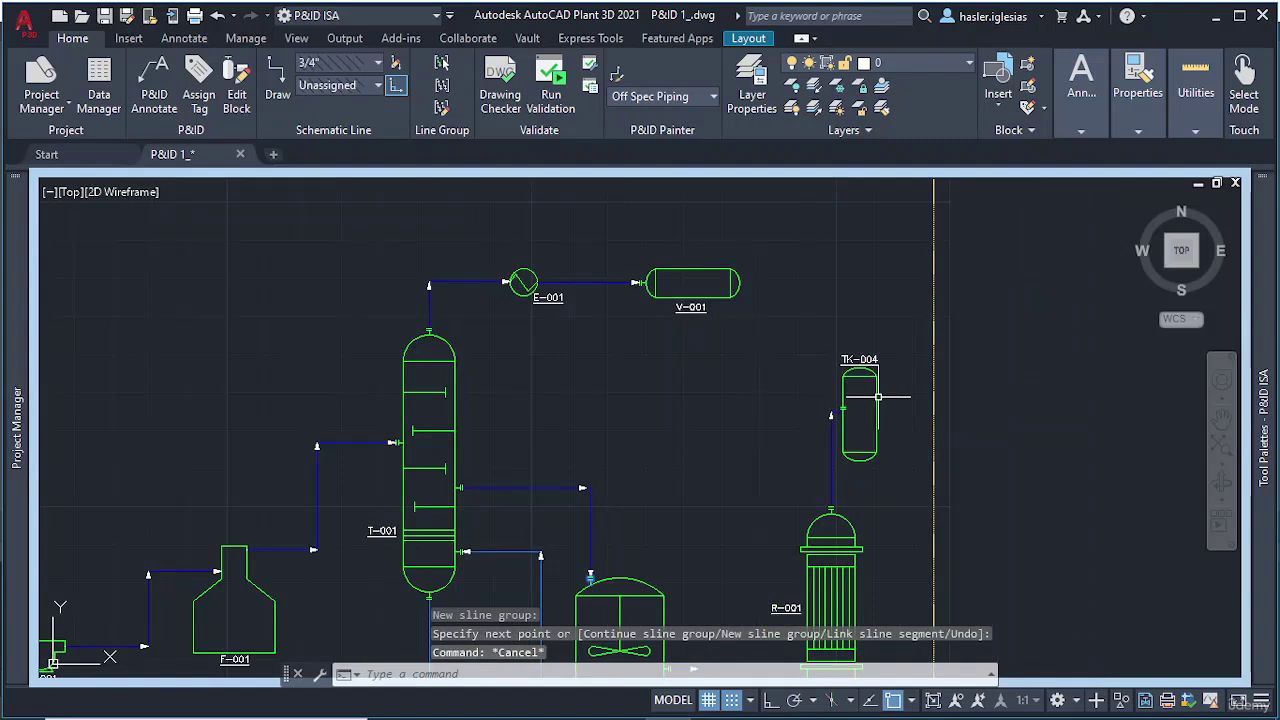
pyautogui.click(877, 397)
pyautogui.write('m')
pyautogui.press('Return')
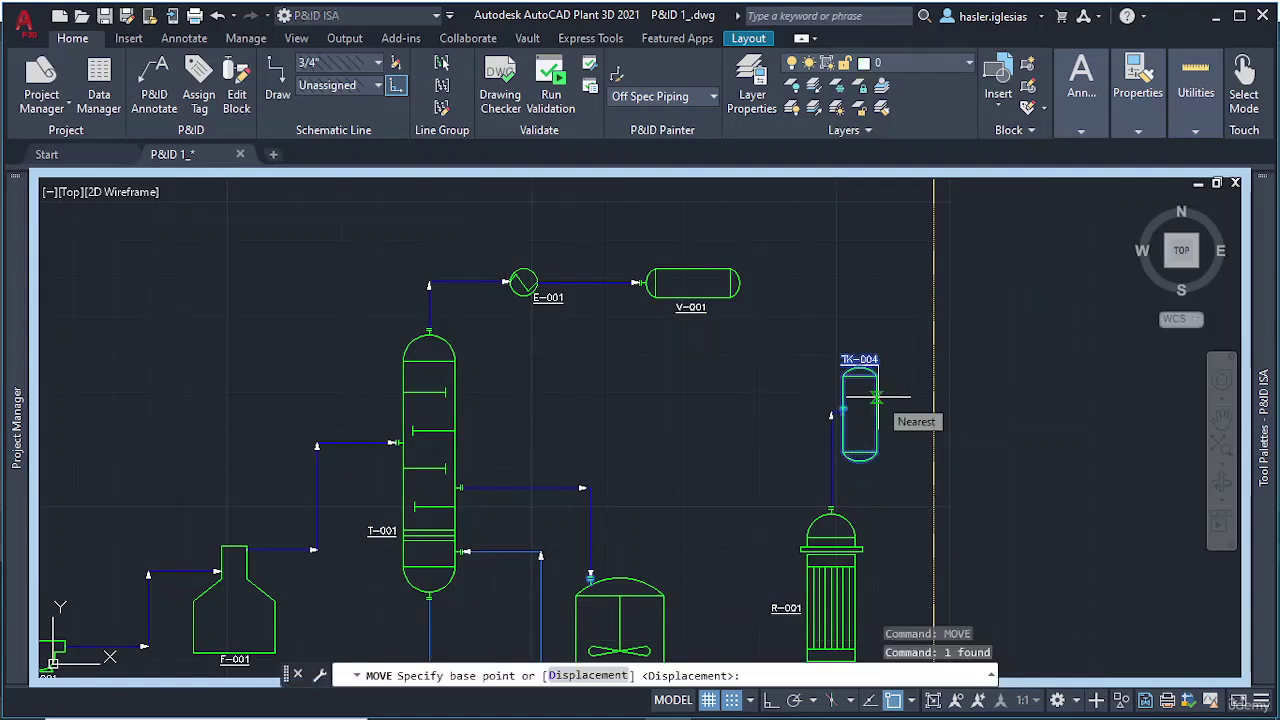
pyautogui.click(877, 397)
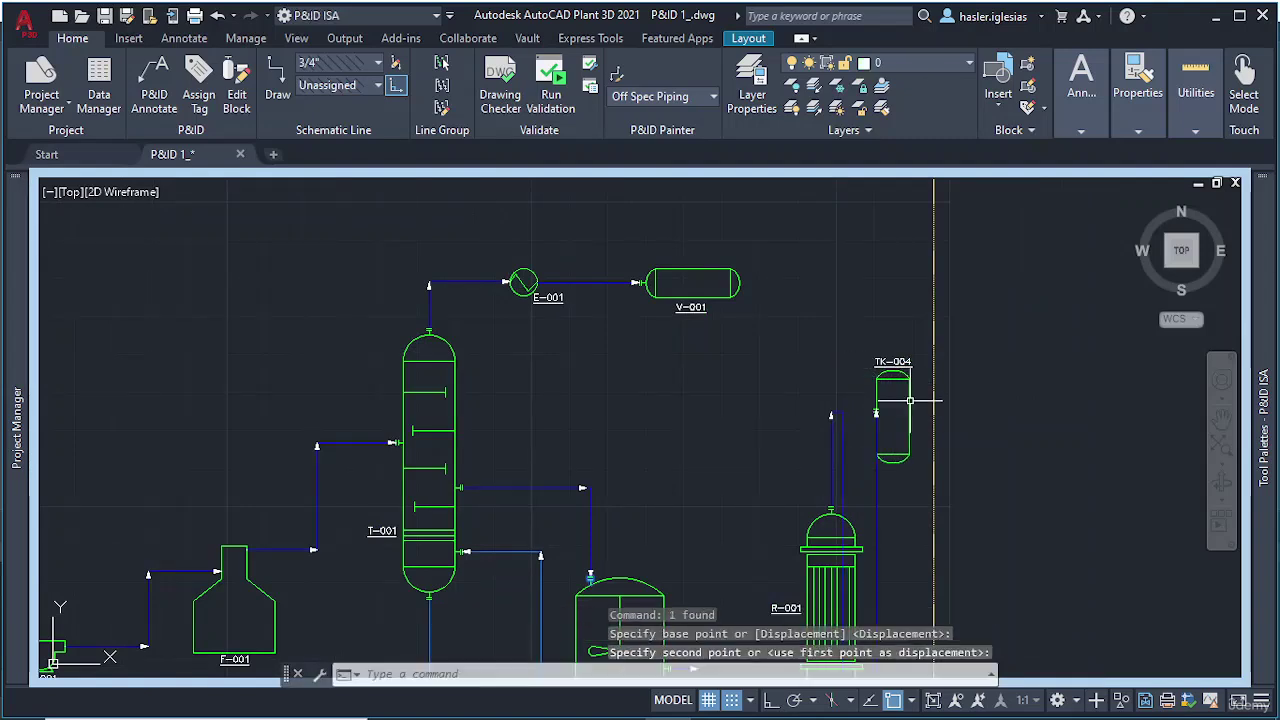
pyautogui.press('Escape')
# Step: Delete the distorted line between reactor R-001 and tank TK-004
pyautogui.scroll(-4, 896, 466)
pyautogui.moveTo(895, 466); pyautogui.dragTo(666, 335, button='middle')
pyautogui.scroll(2, 664, 336)
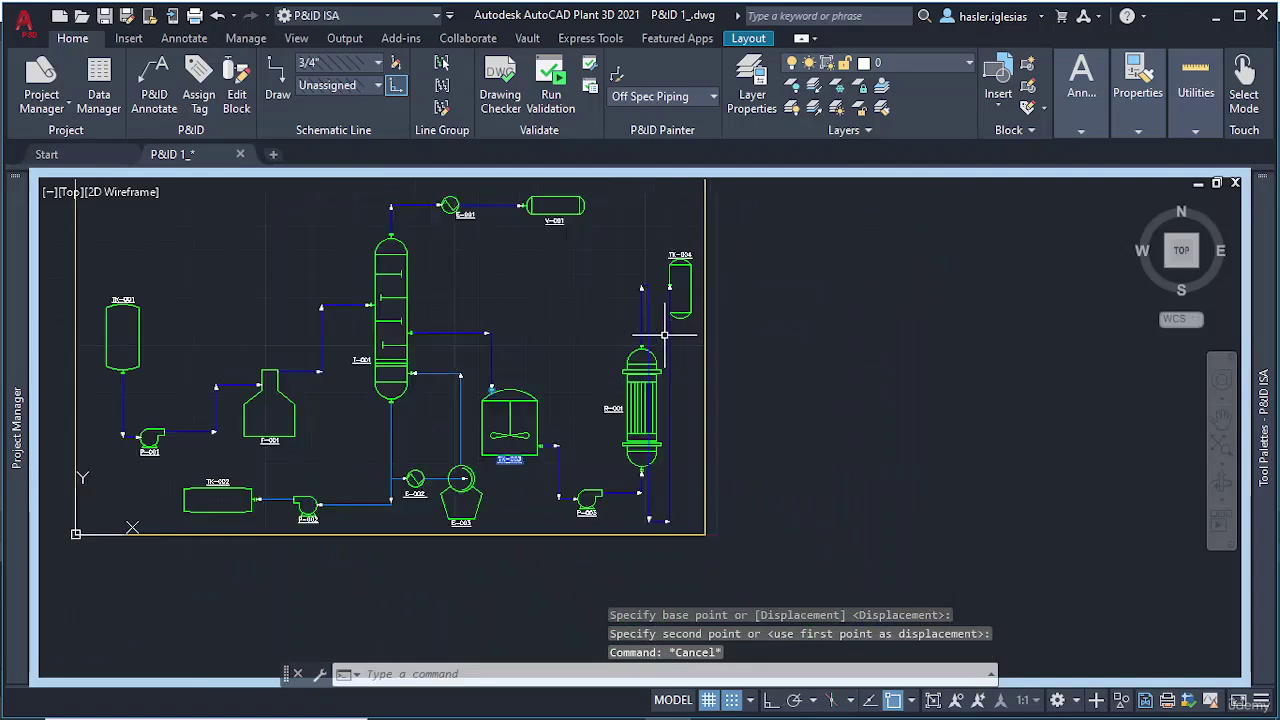
pyautogui.click(671, 353)
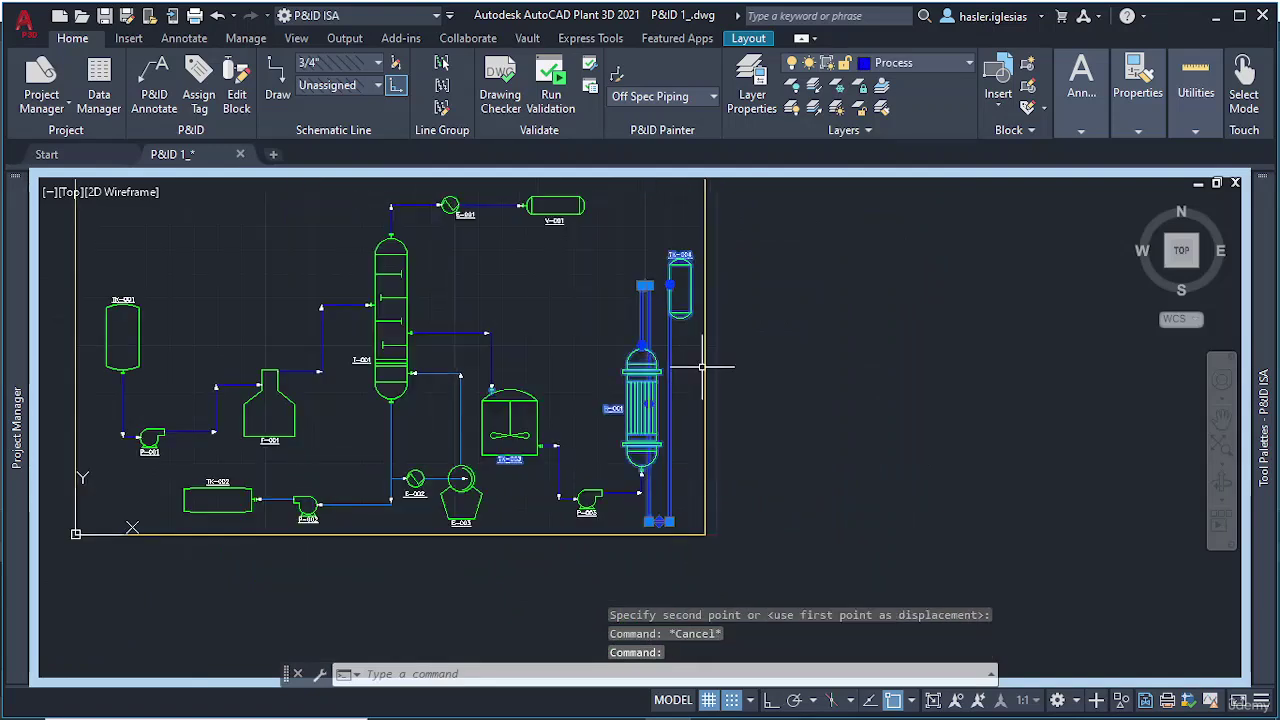
pyautogui.press('Delete')
# Step: Redraw the primary line segment from the top of R-001 up and across to the moved tank TK-004's left side
pyautogui.moveTo(1264, 410)
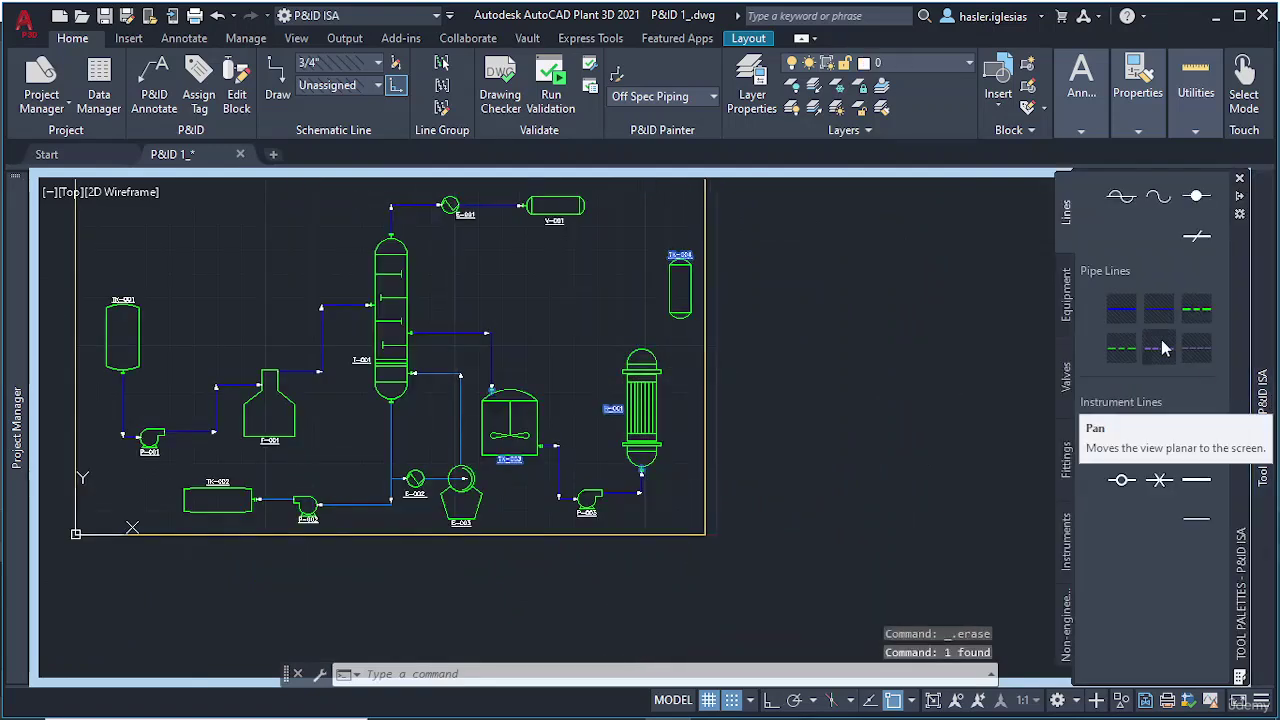
pyautogui.click(1135, 330)
pyautogui.scroll(5, 651, 326)
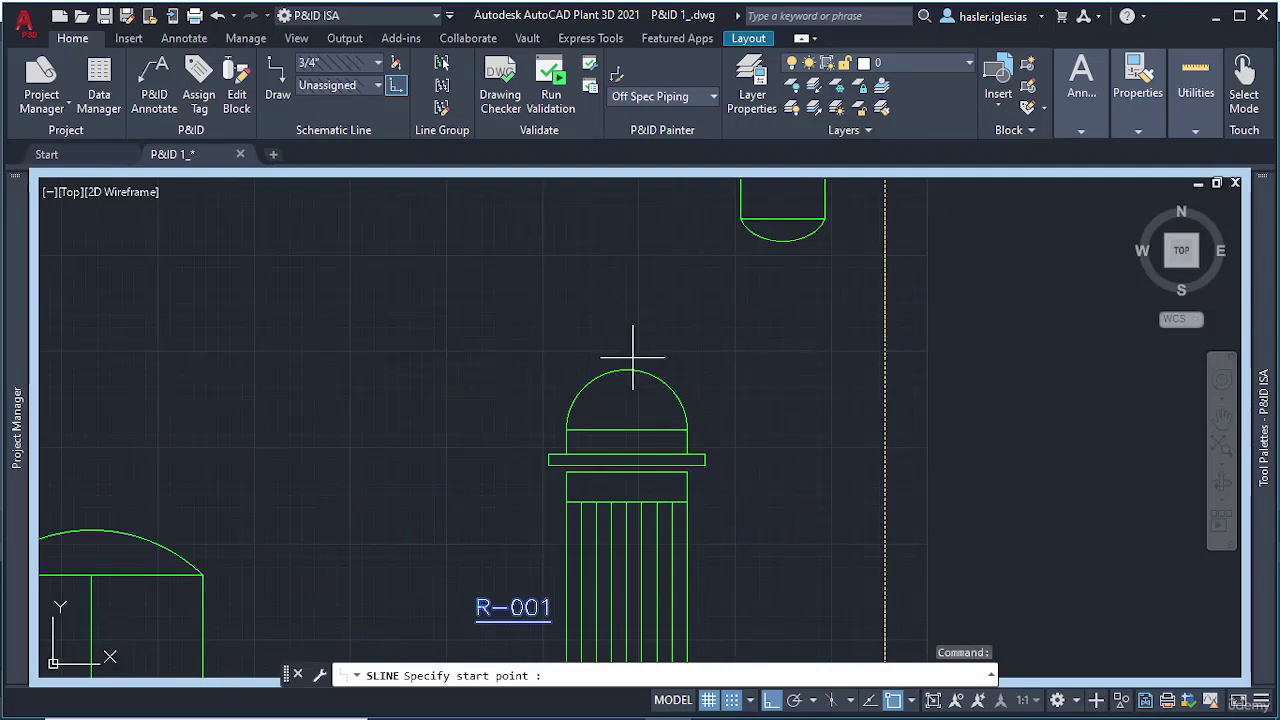
pyautogui.click(626, 370)
pyautogui.moveTo(623, 270); pyautogui.dragTo(536, 605, button='middle')
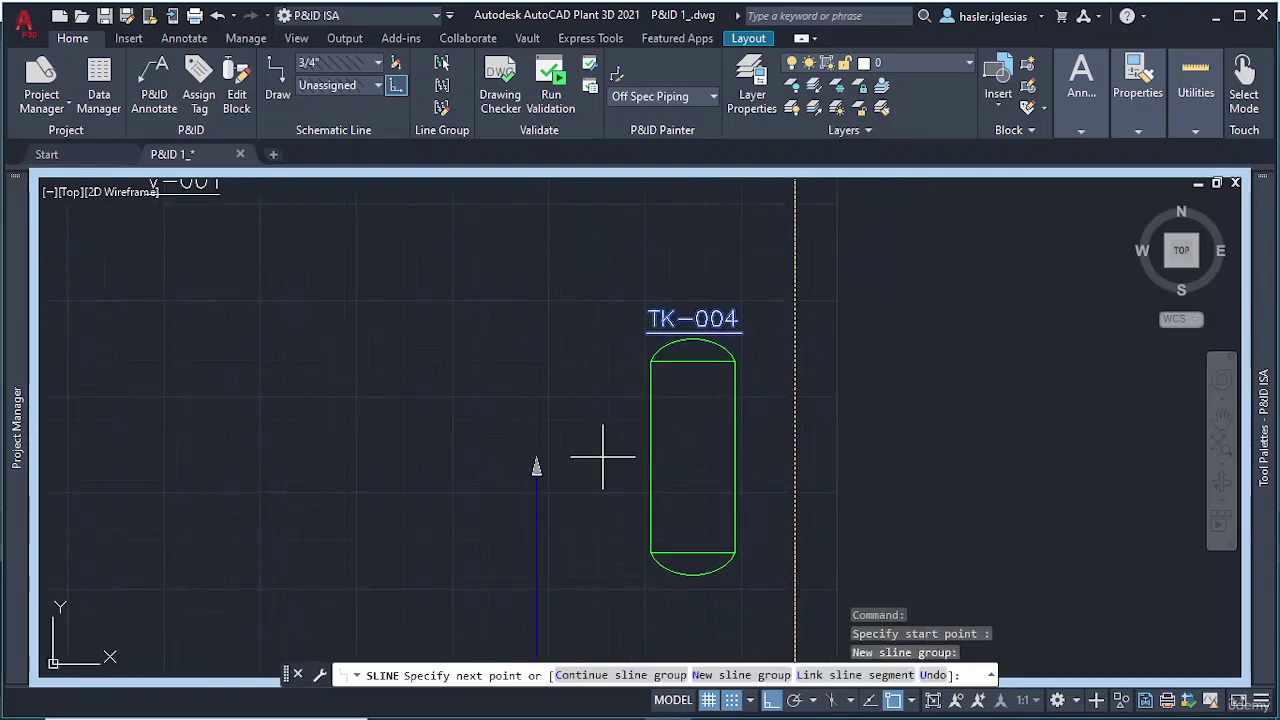
pyautogui.click(562, 447)
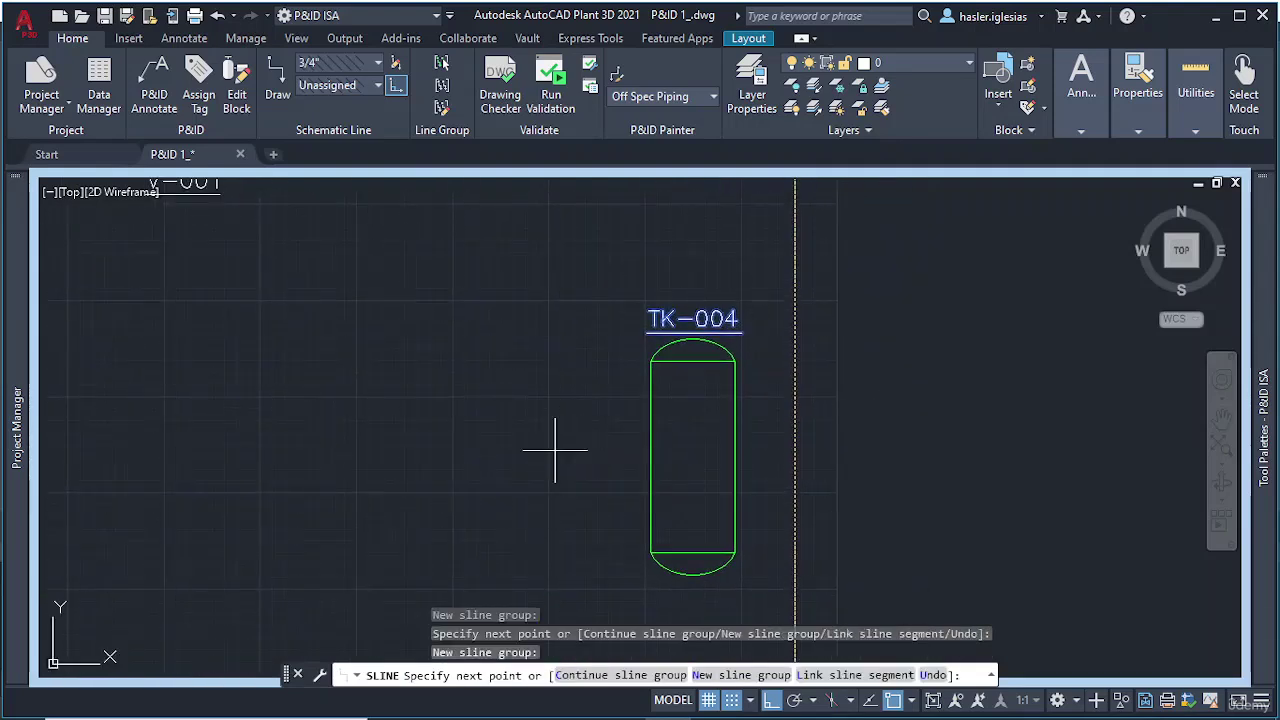
pyautogui.click(651, 456)
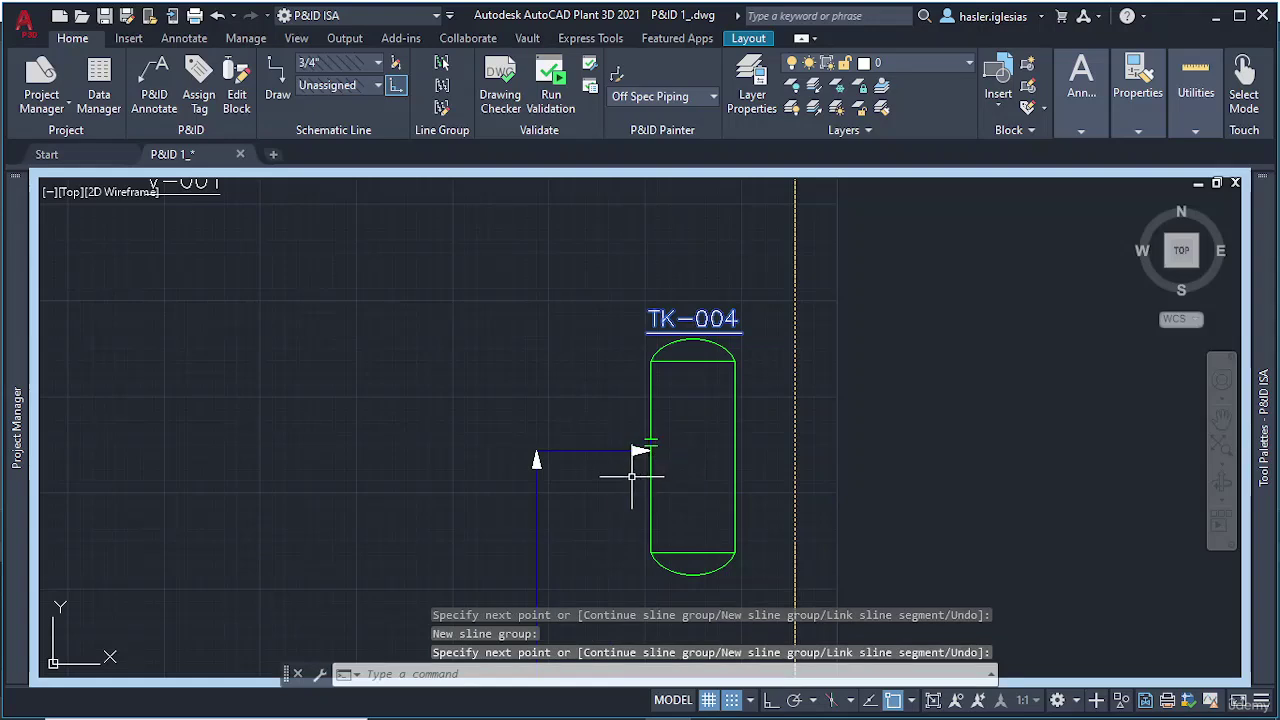
# Step: Try to stretch the end of the new line back from the left side of TK-004
pyautogui.click(591, 450)
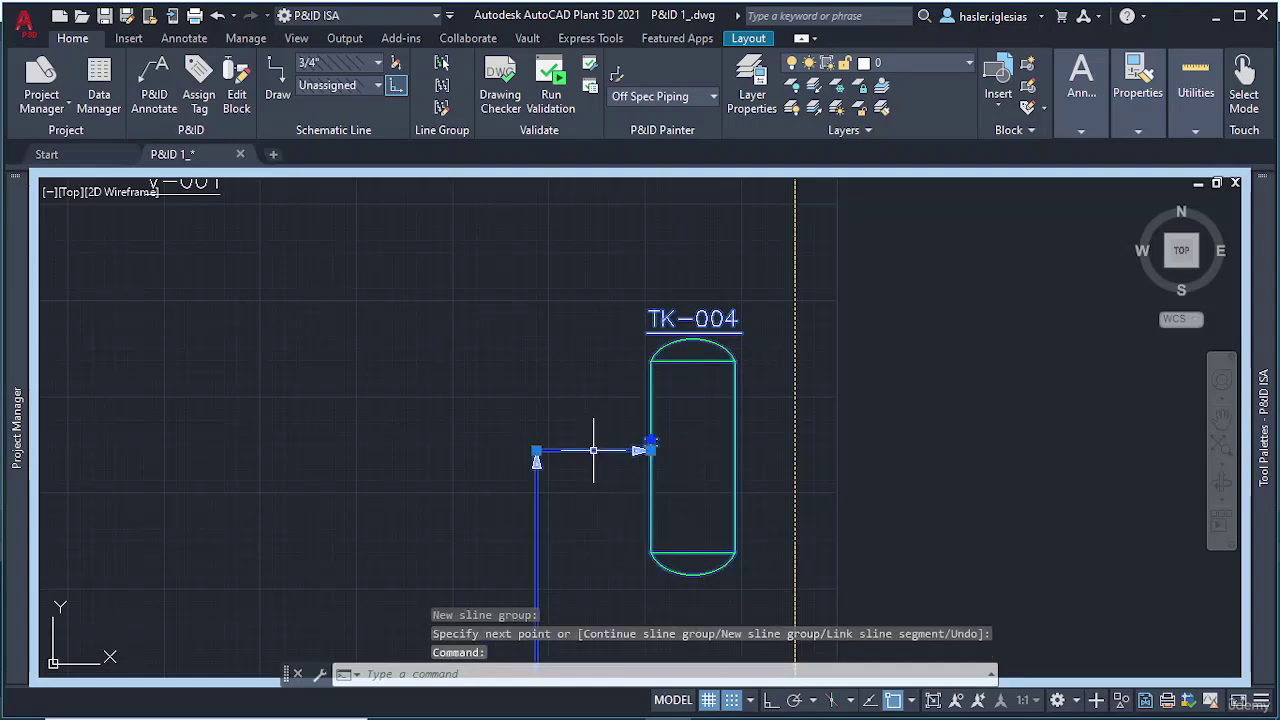
pyautogui.click(651, 450)
pyautogui.click(608, 450)
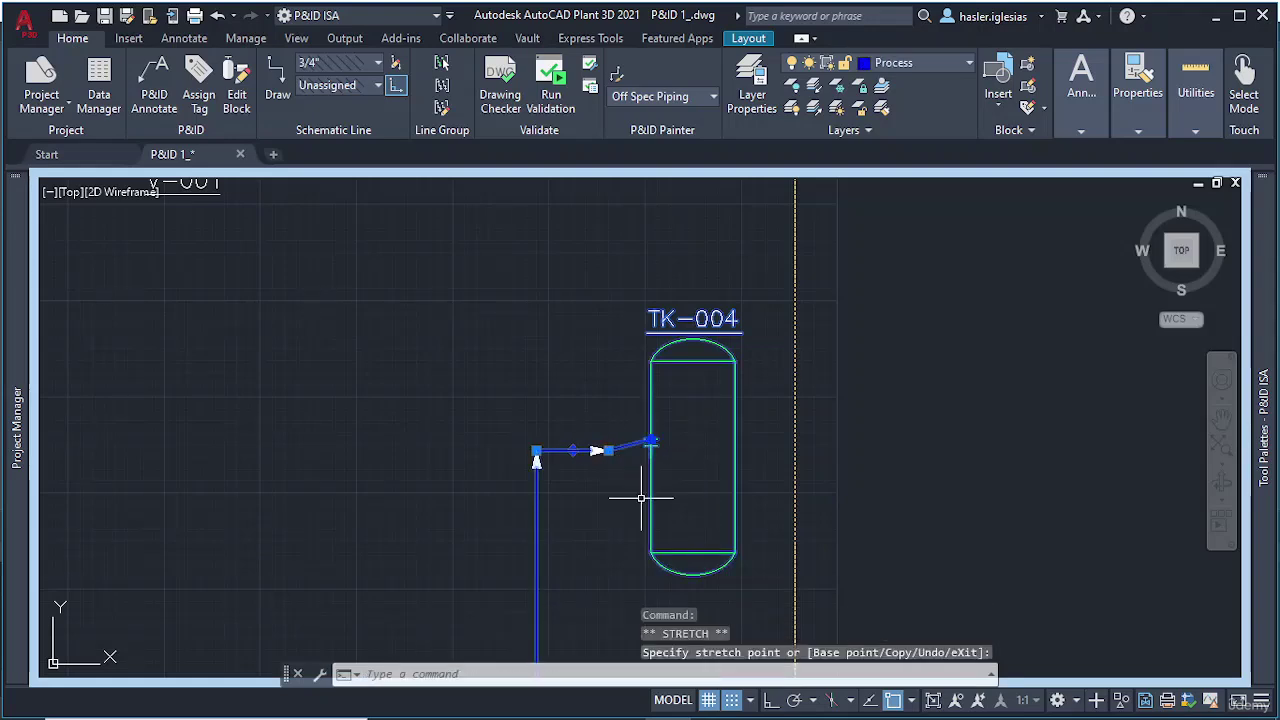
pyautogui.press('Escape')
# Step: Undo the stretch and the redrawn line between R-001 and TK-004
pyautogui.hotkey('ctrl', 'z')
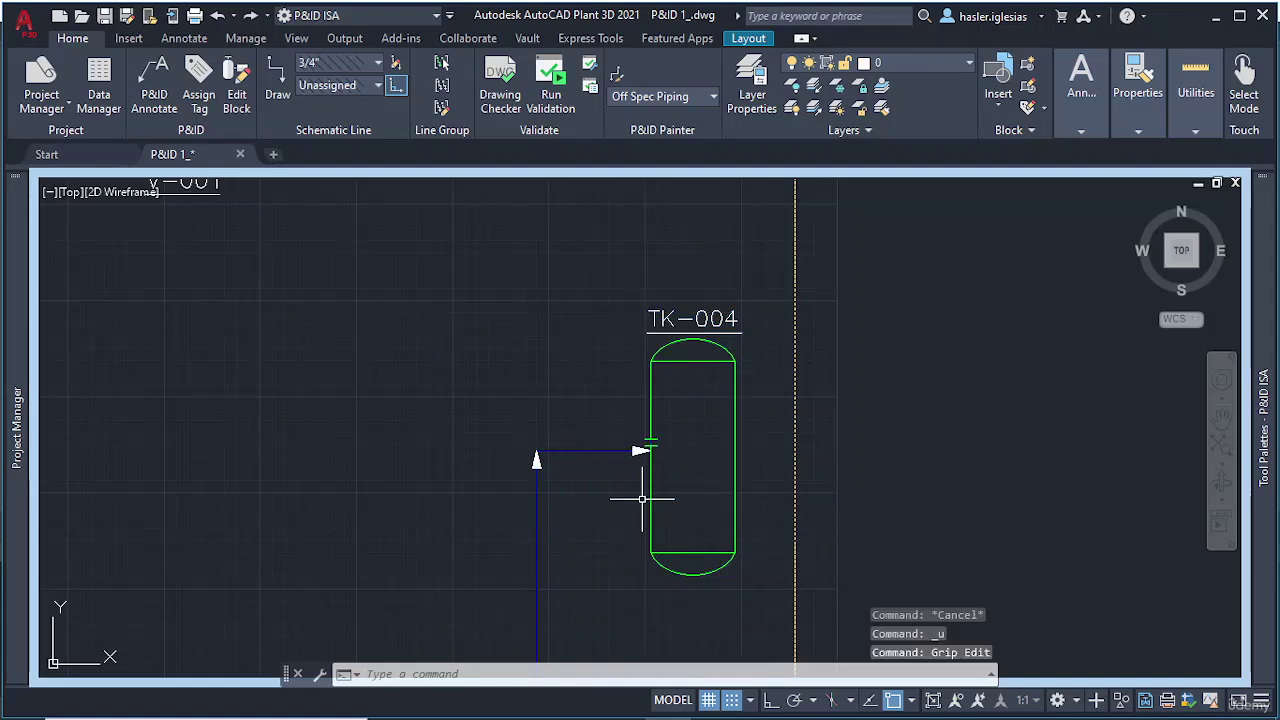
pyautogui.scroll(-4, 645, 495)
pyautogui.scroll(3, 686, 301)
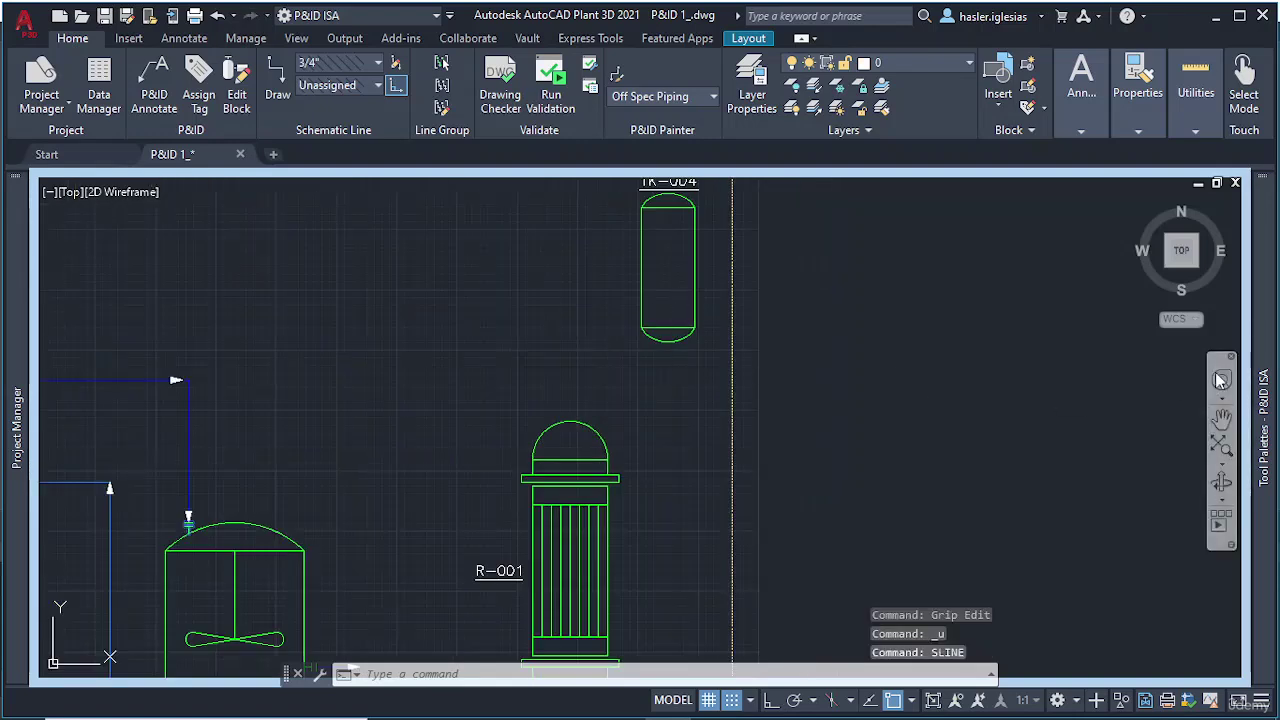
pyautogui.press('Escape')
# Step: Draw a horizontal auxiliary line with Ortho on, from the middle of TK-004's left side outward above R-001
pyautogui.scroll(3, 583, 284)
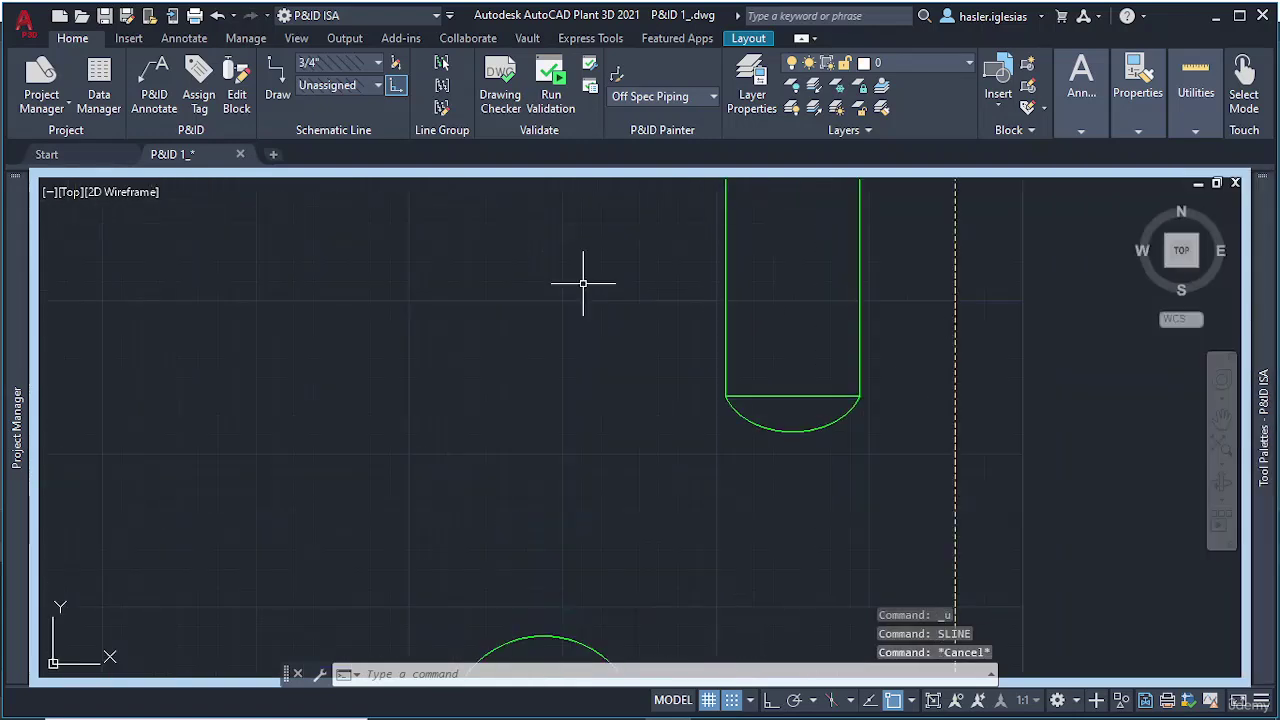
pyautogui.moveTo(586, 277); pyautogui.dragTo(446, 449, button='middle')
pyautogui.write('l')
pyautogui.press('Return')
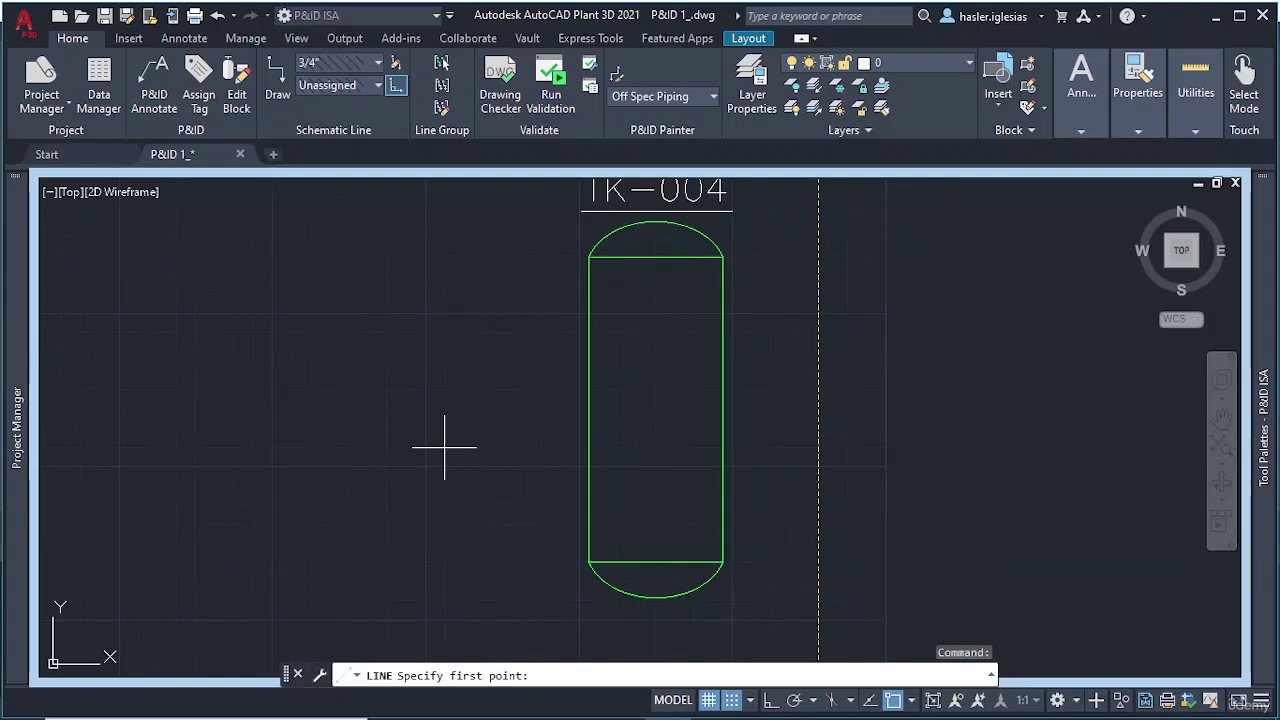
pyautogui.click(588, 409)
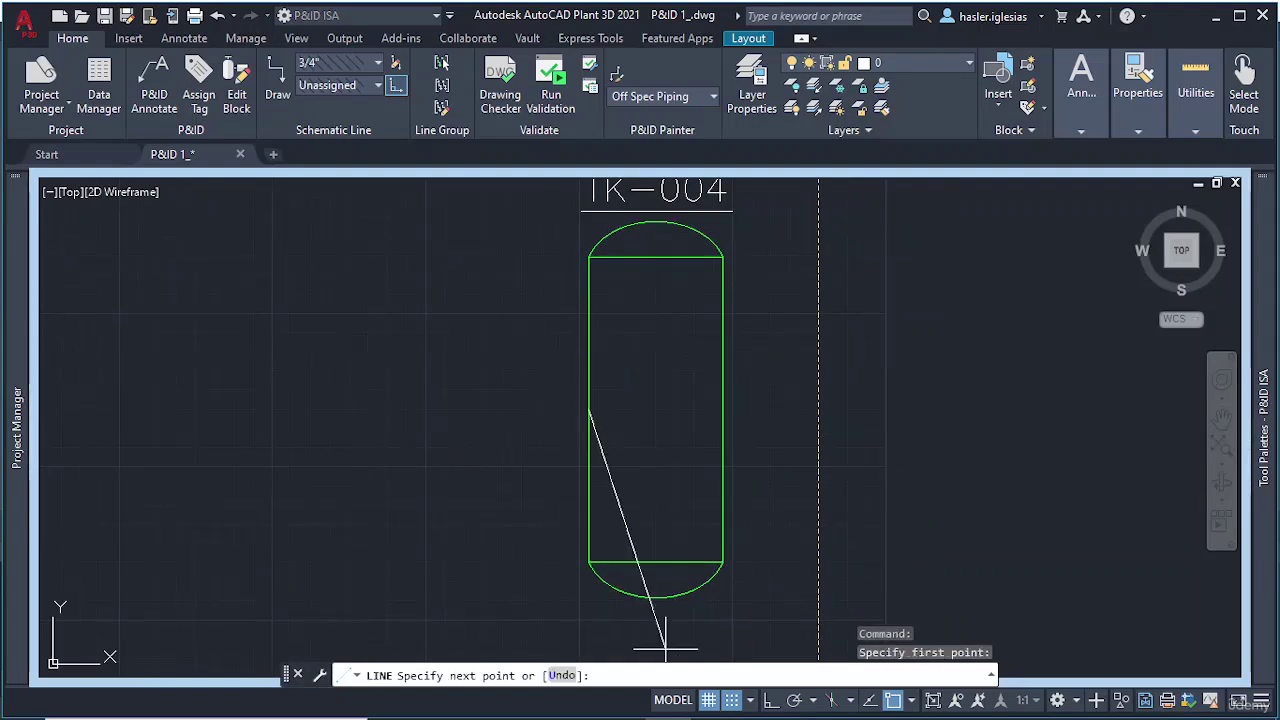
pyautogui.click(772, 701)
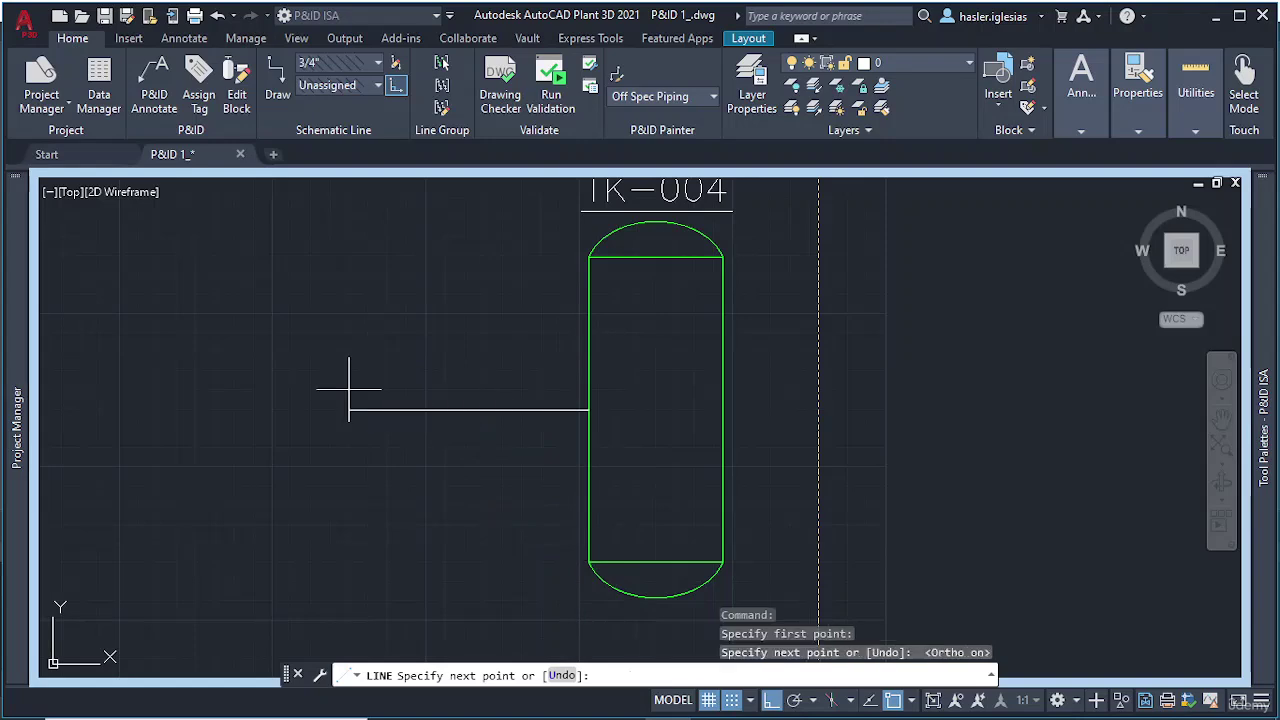
pyautogui.press('Escape')
# Step: Draw a primary line segment from the top of R-001 up to the auxiliary line and across it to TK-004's left side
pyautogui.scroll(-2, 454, 449)
pyautogui.moveTo(454, 450); pyautogui.dragTo(407, 311, button='middle')
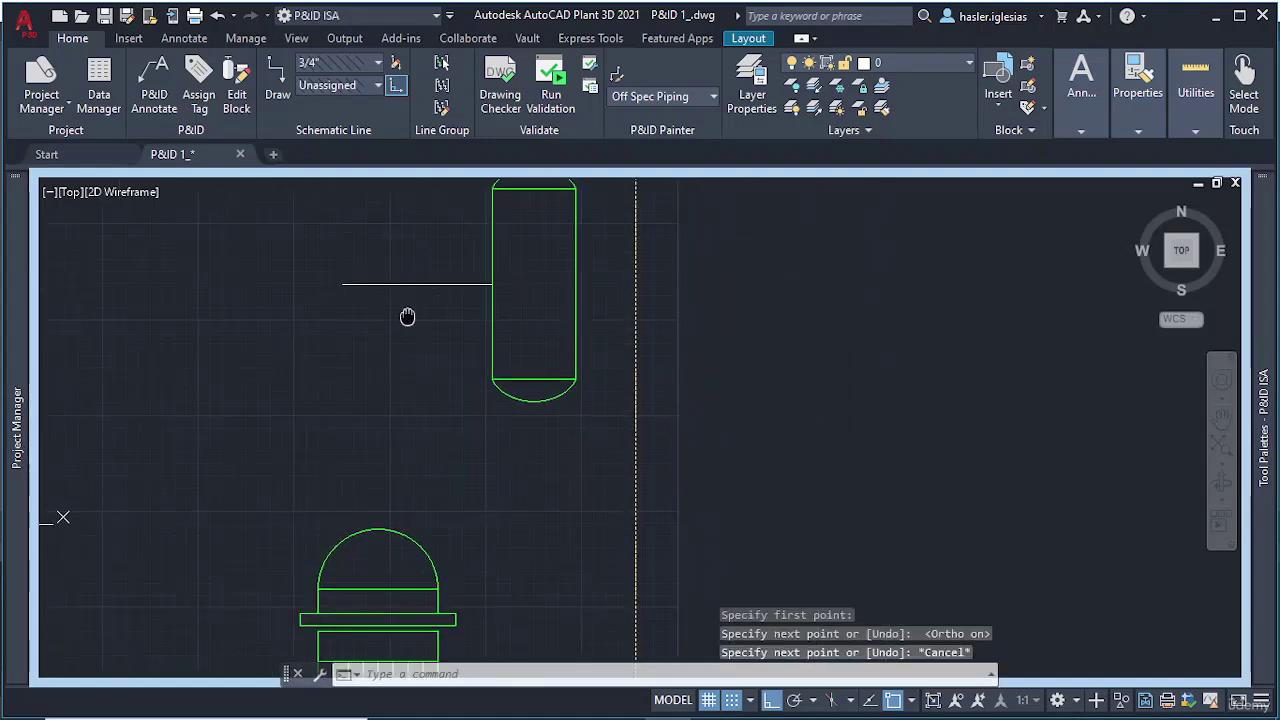
pyautogui.moveTo(1271, 347)
pyautogui.click(1120, 307)
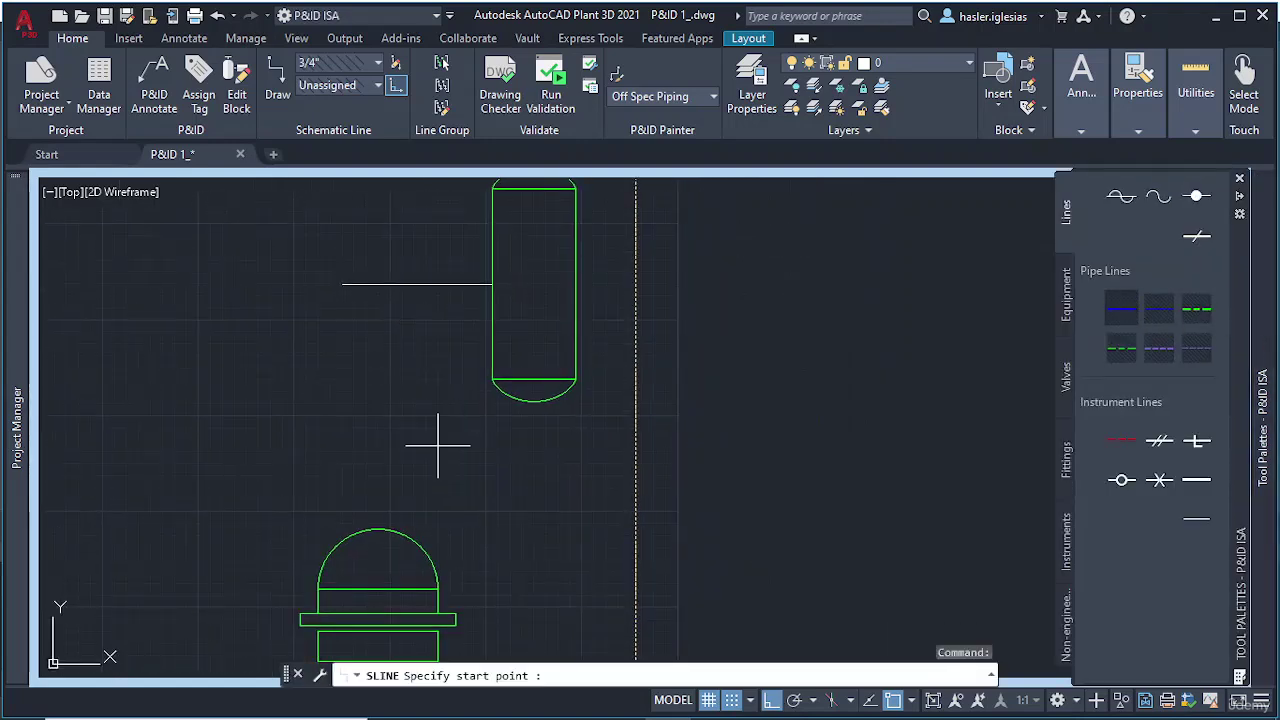
pyautogui.click(378, 527)
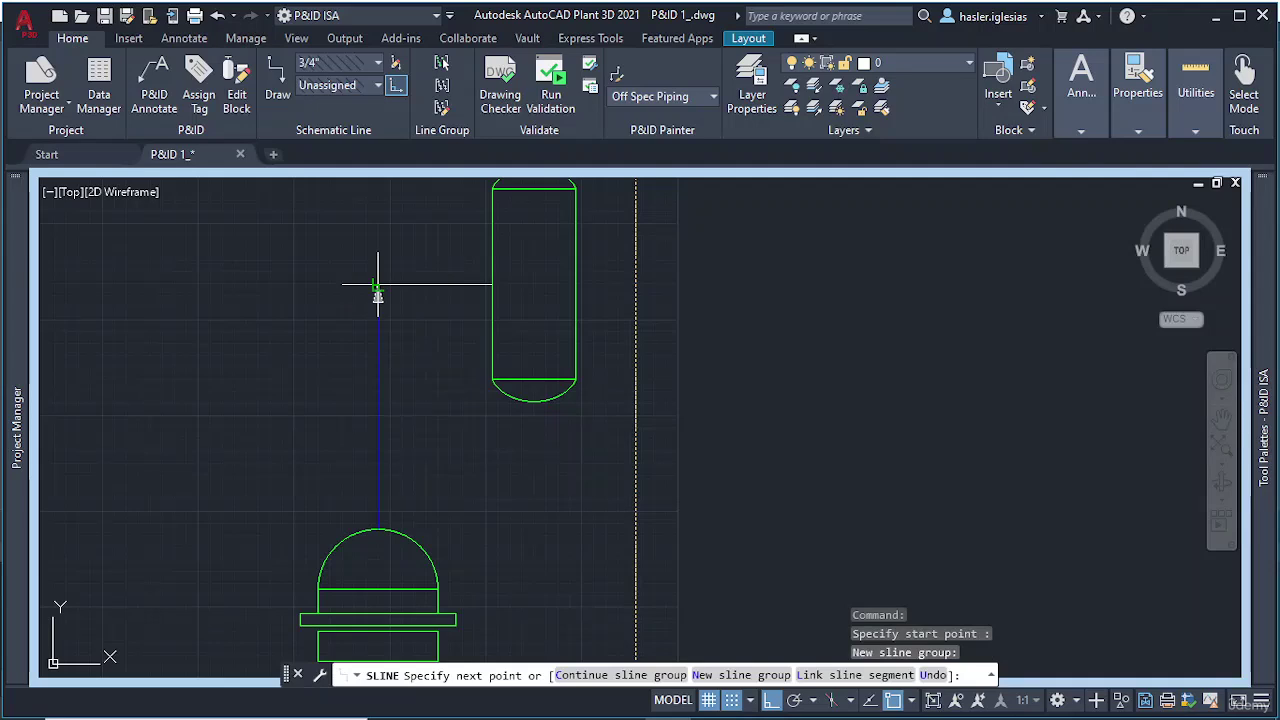
pyautogui.click(378, 285)
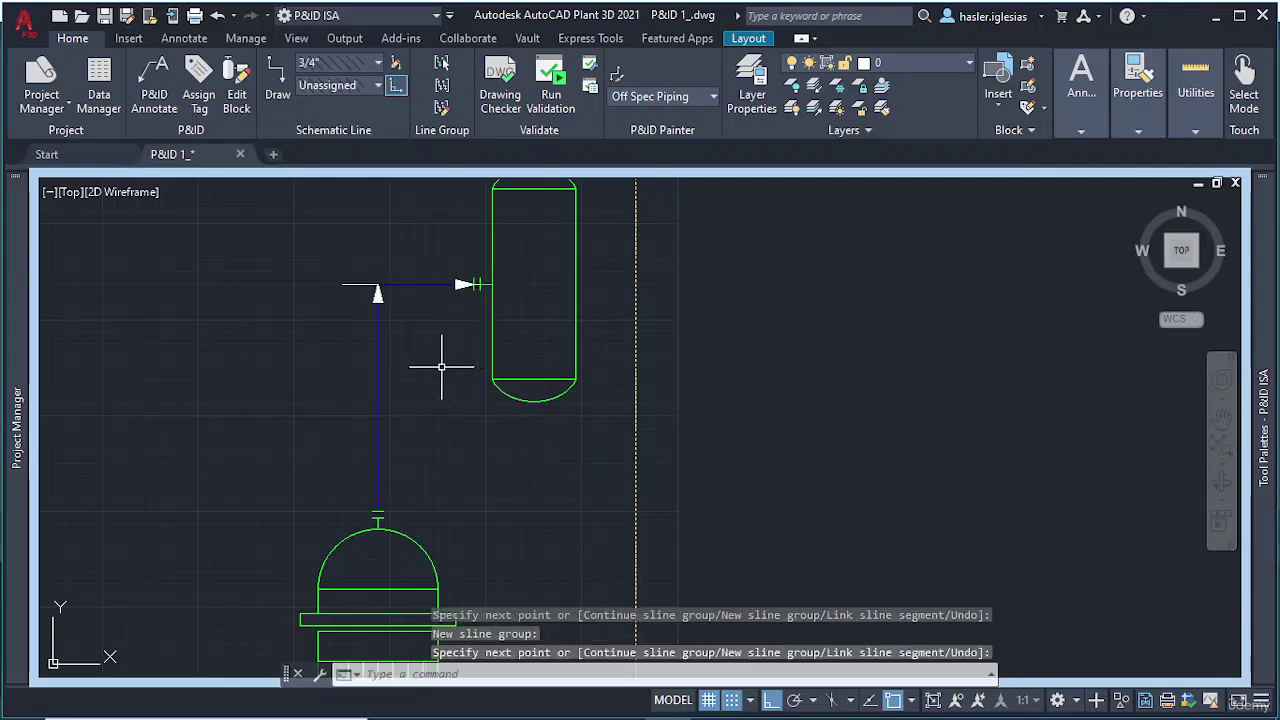
pyautogui.press('Escape')
# Step: Erase the horizontal auxiliary line above R-001
pyautogui.click(355, 287)
pyautogui.click(376, 319)
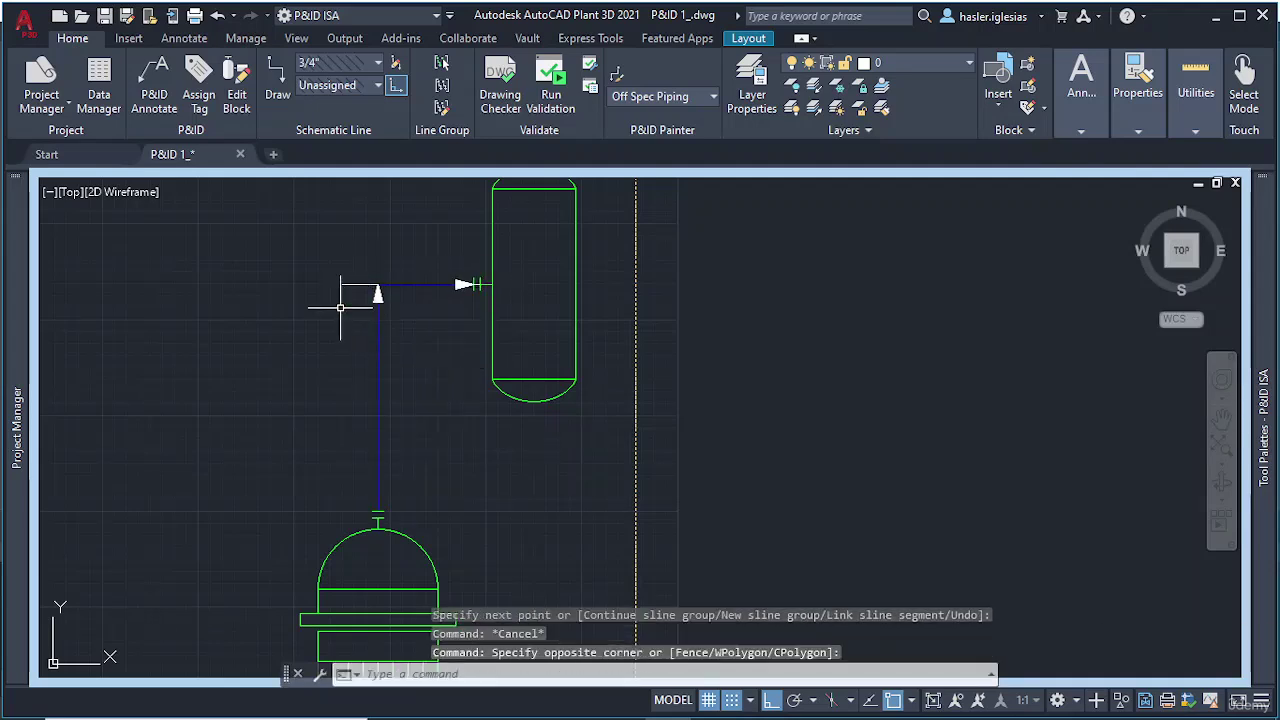
pyautogui.click(344, 285)
pyautogui.press('Delete')
# Step: Look over the connected diagram and browse the equipment symbols from heat exchangers through filters to miscellaneous
pyautogui.scroll(-6, 320, 297)
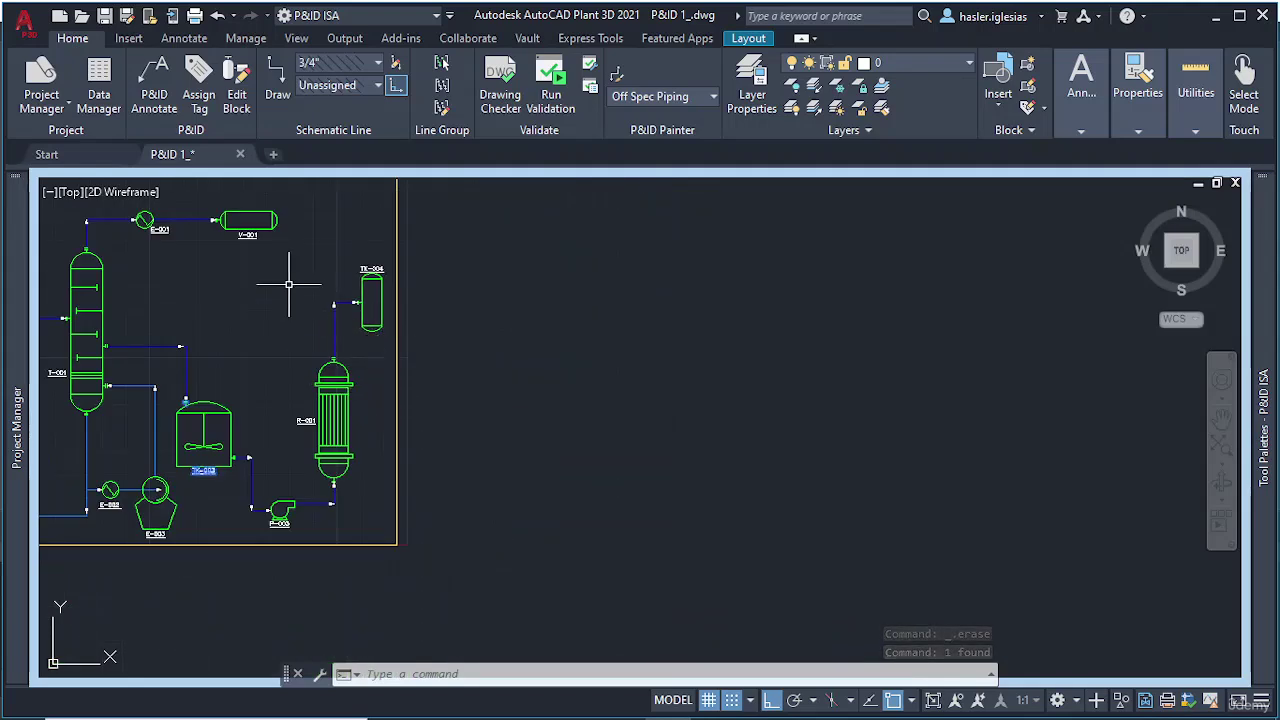
pyautogui.moveTo(286, 277)
pyautogui.mouseDown(button='middle')
pyautogui.moveTo(334, 366)
pyautogui.moveTo(437, 415)
pyautogui.mouseUp(button='middle')
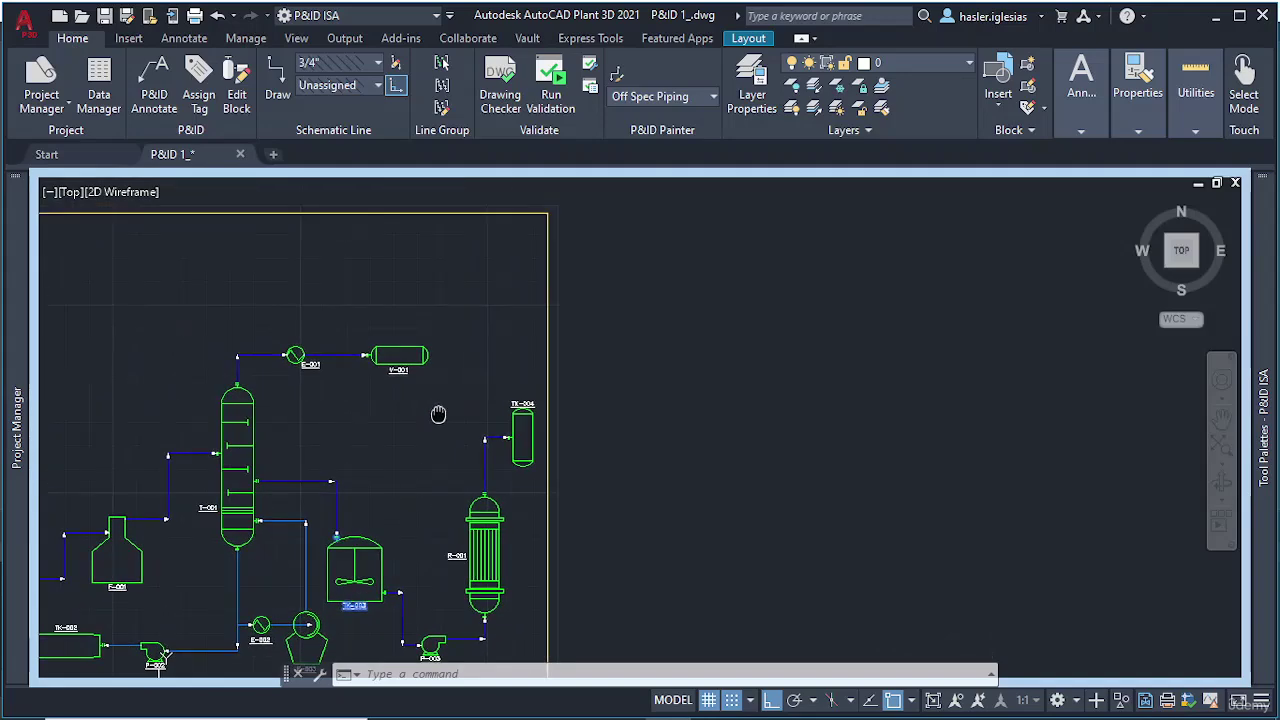
pyautogui.moveTo(324, 351); pyautogui.dragTo(450, 454, button='middle')
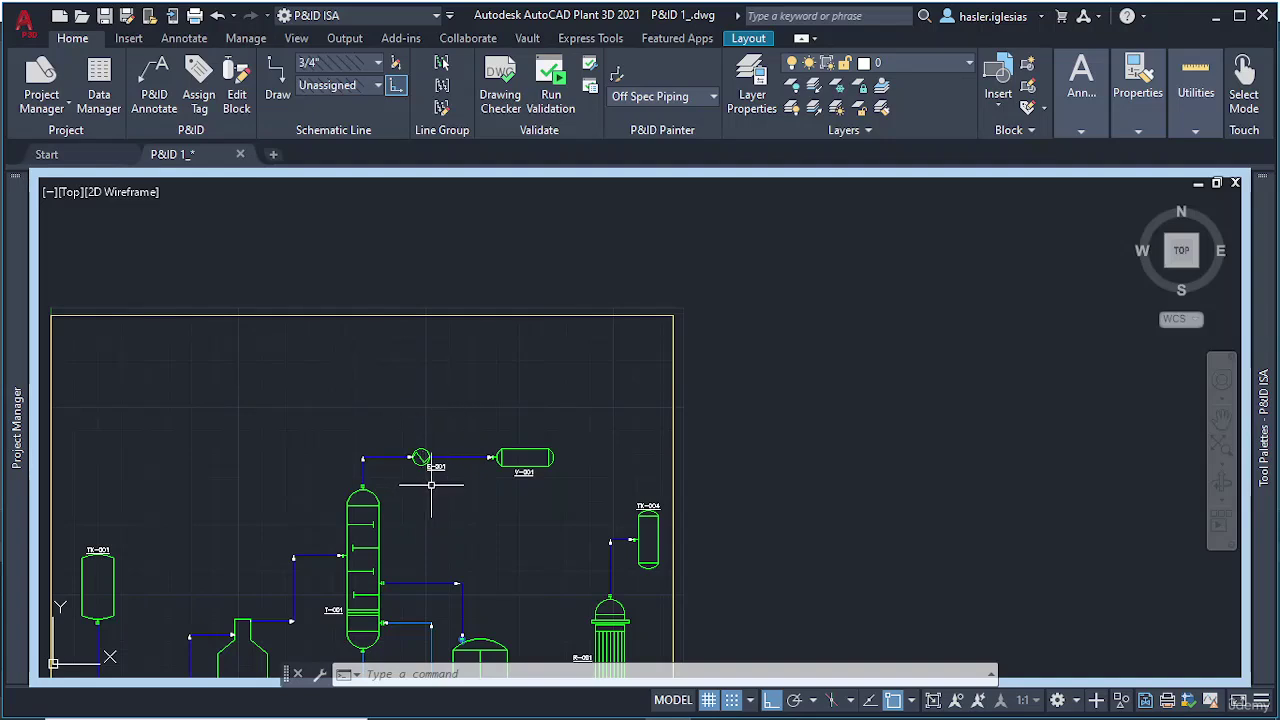
pyautogui.scroll(5, 424, 455)
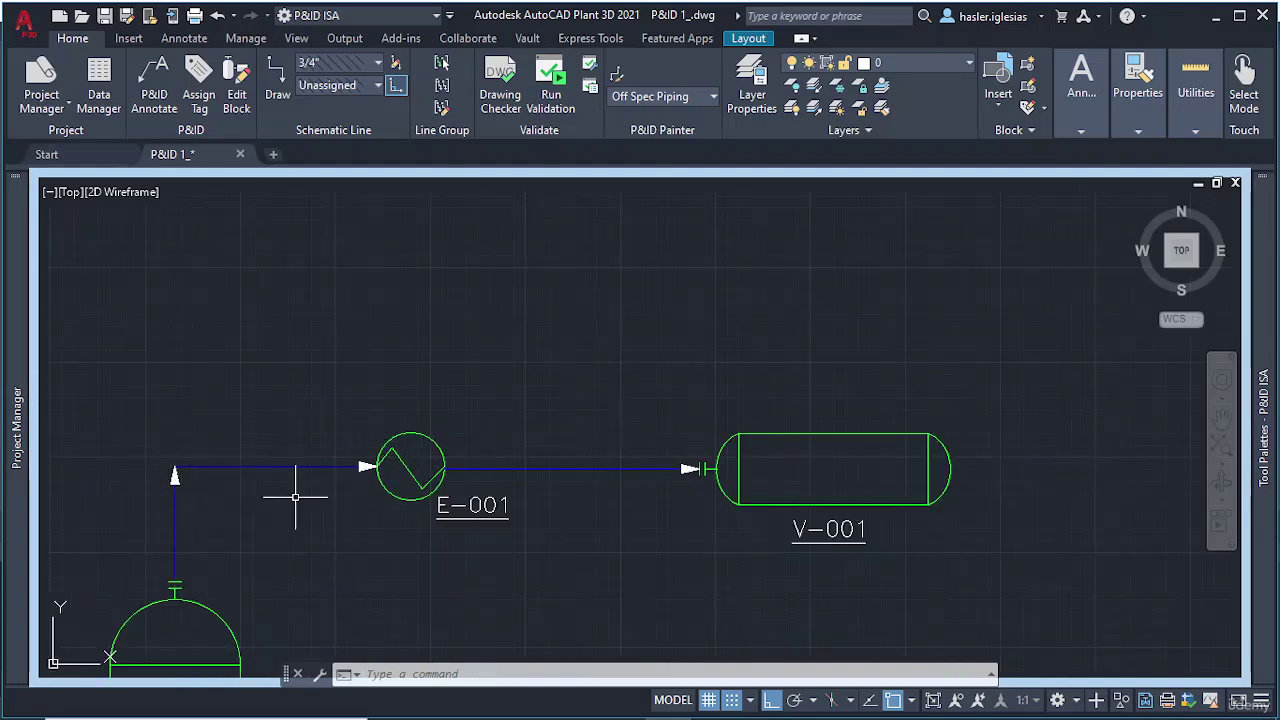
pyautogui.scroll(-2, 296, 496)
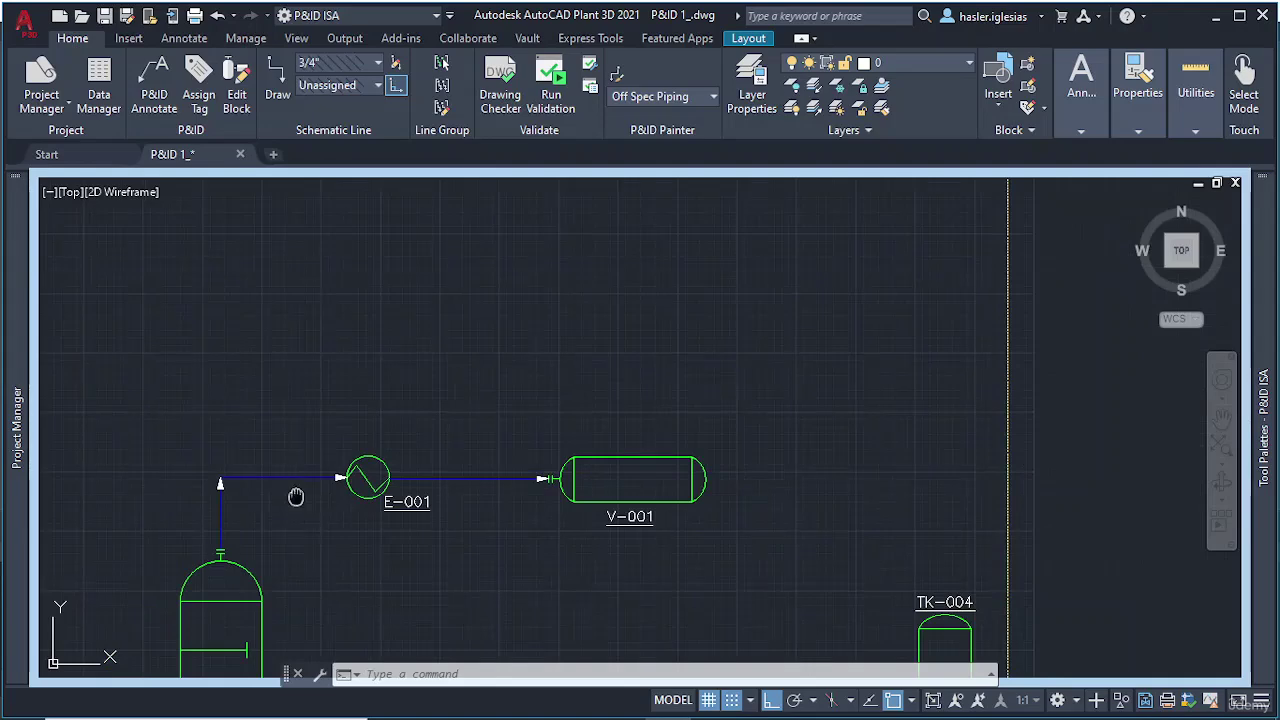
pyautogui.moveTo(296, 496); pyautogui.dragTo(574, 503, button='middle')
pyautogui.scroll(-2, 574, 503)
pyautogui.scroll(1, 391, 377)
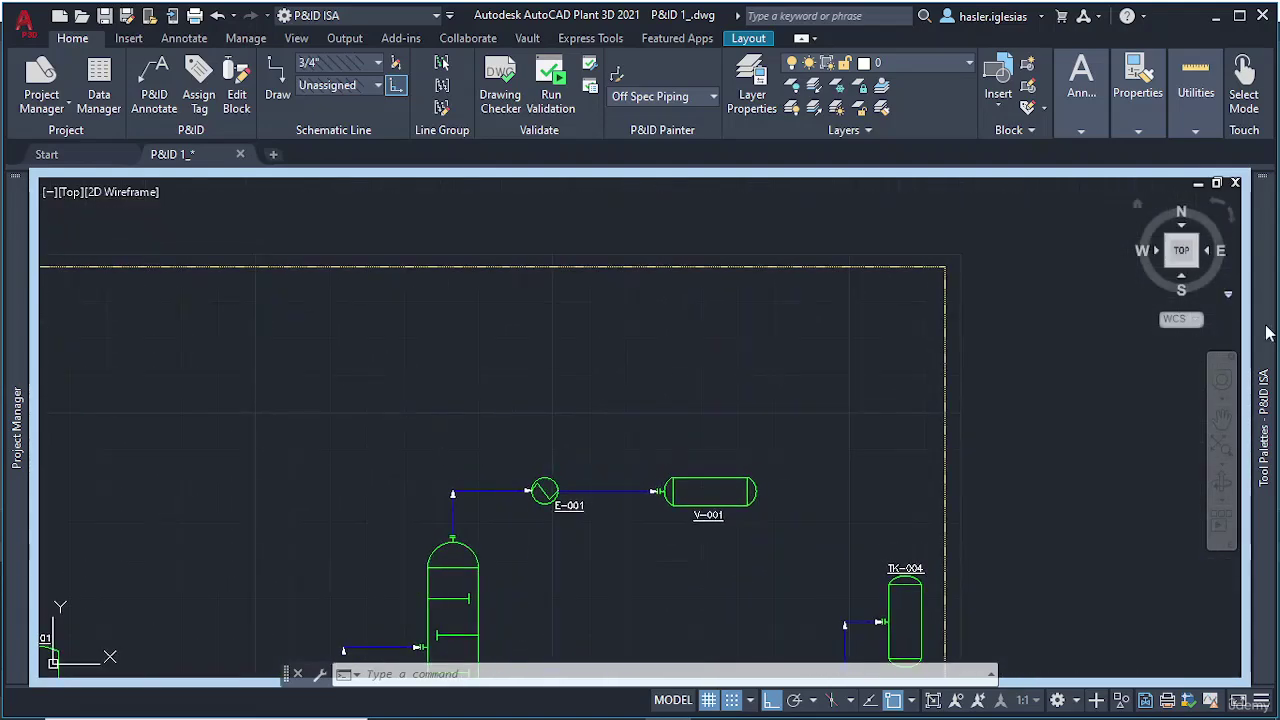
pyautogui.moveTo(1268, 333)
pyautogui.click(1066, 294)
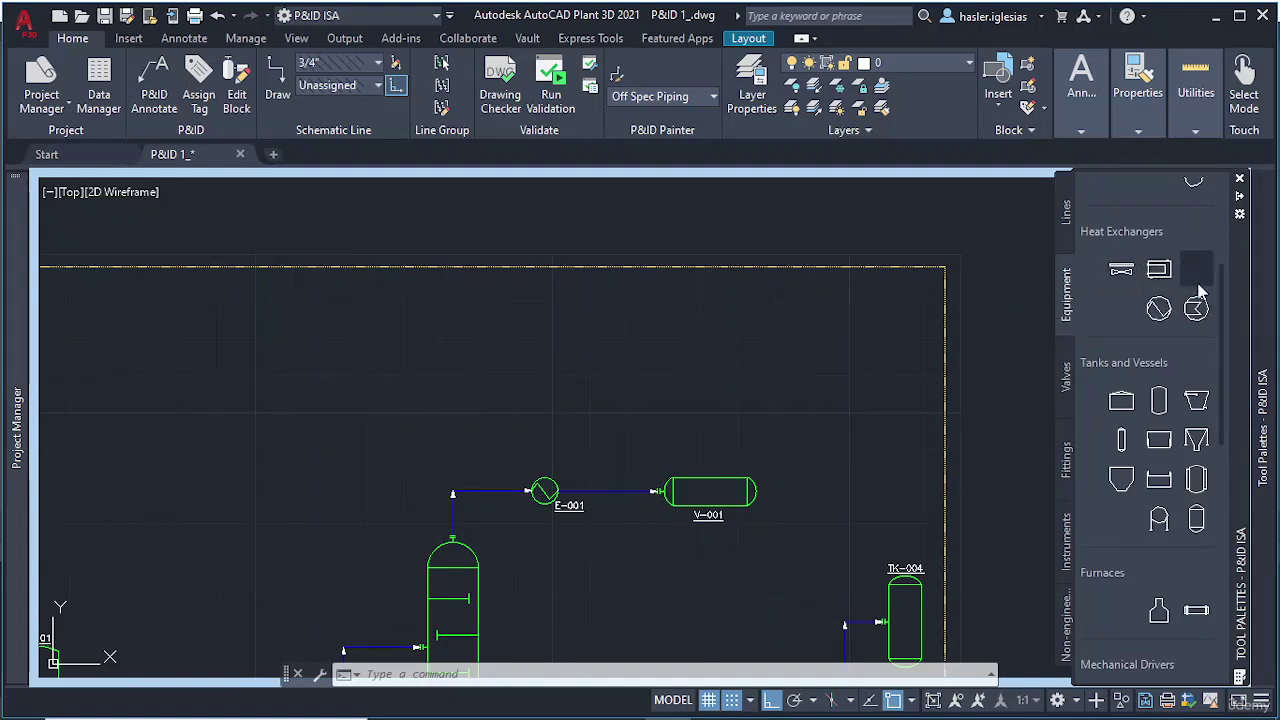
pyautogui.scroll(-5, 1184, 422)
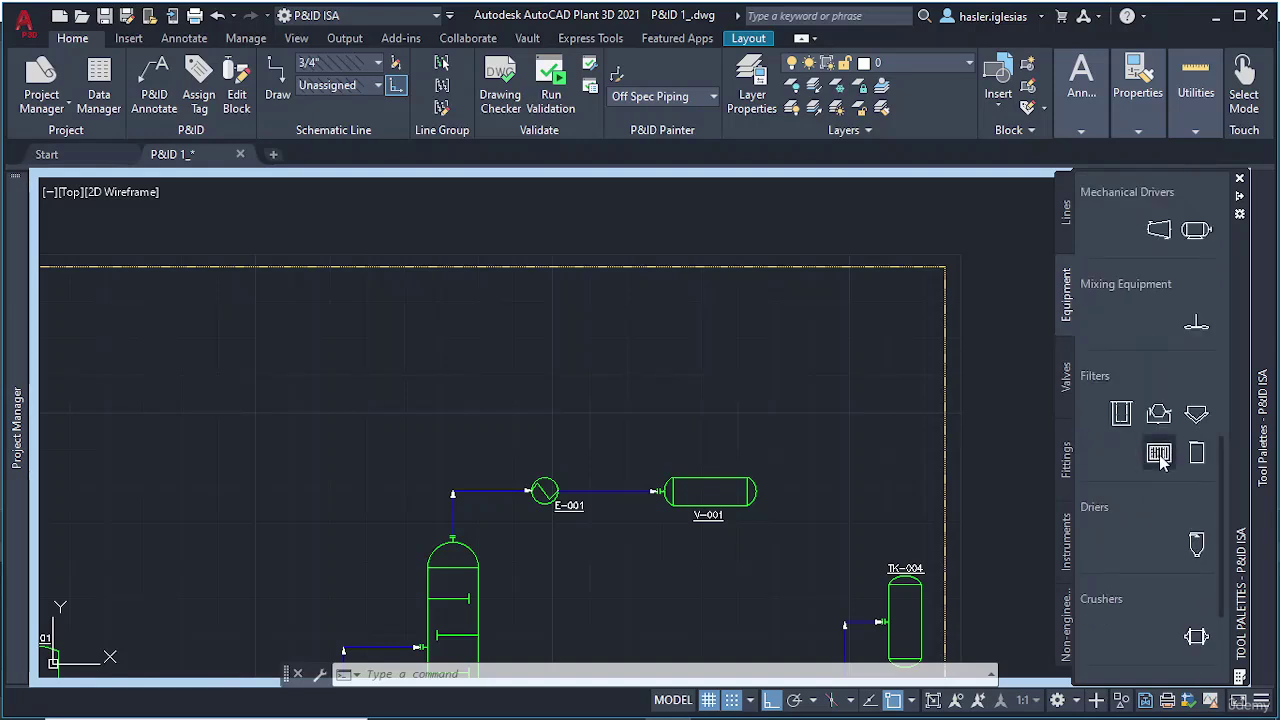
pyautogui.scroll(-3, 1161, 457)
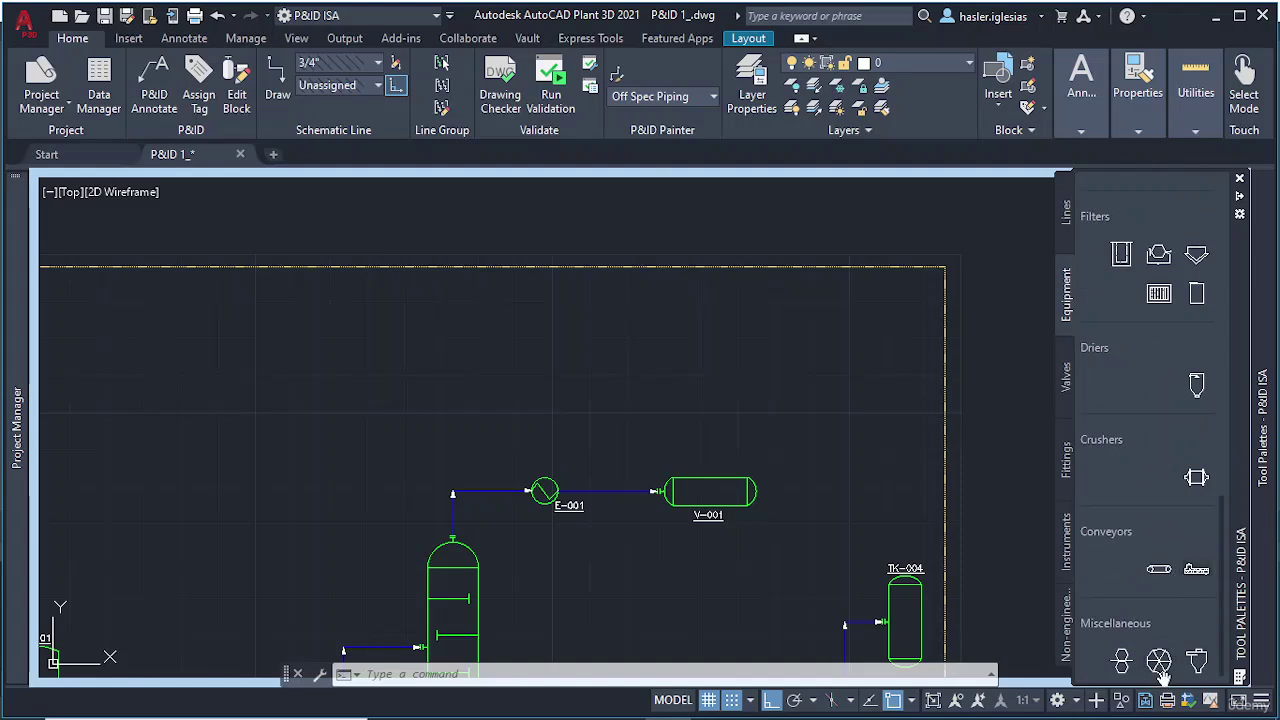
pyautogui.scroll(10, 1163, 370)
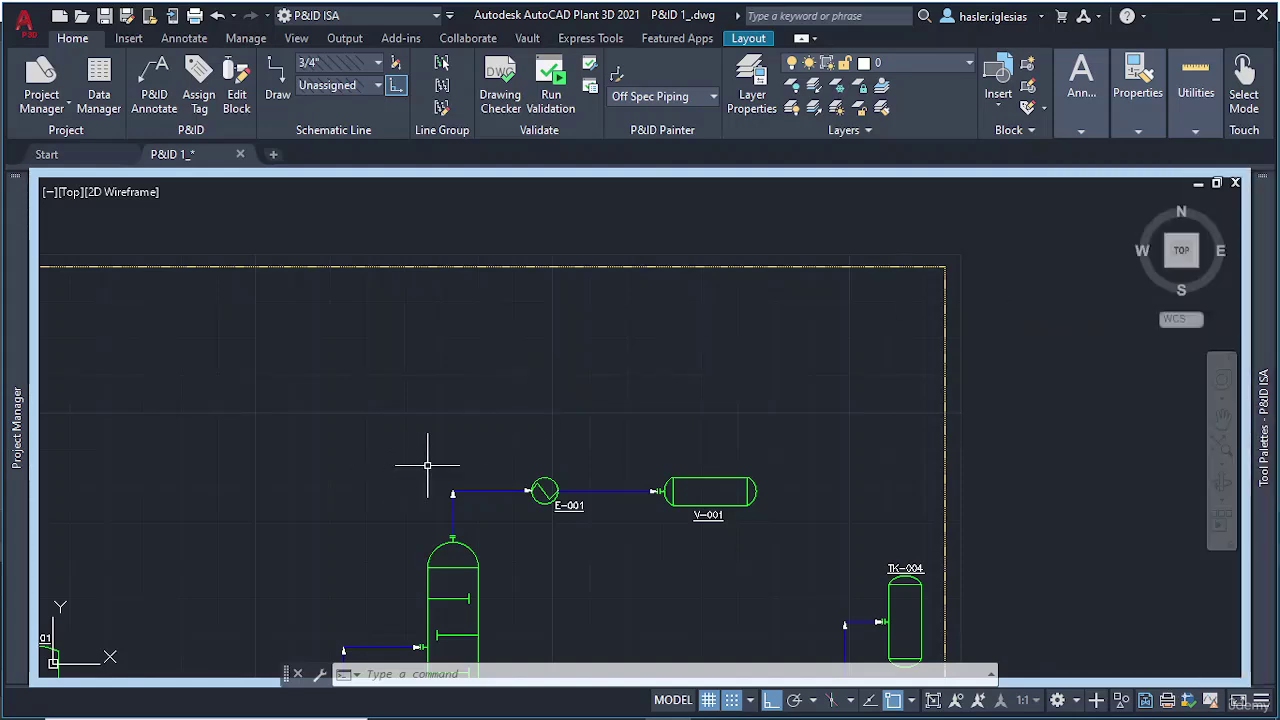
# Step: Draw a rectangle in the empty upper part of the sheet, above and between TK-001 and T-001
pyautogui.scroll(-4, 252, 397)
pyautogui.moveTo(252, 397); pyautogui.dragTo(399, 413, button='middle')
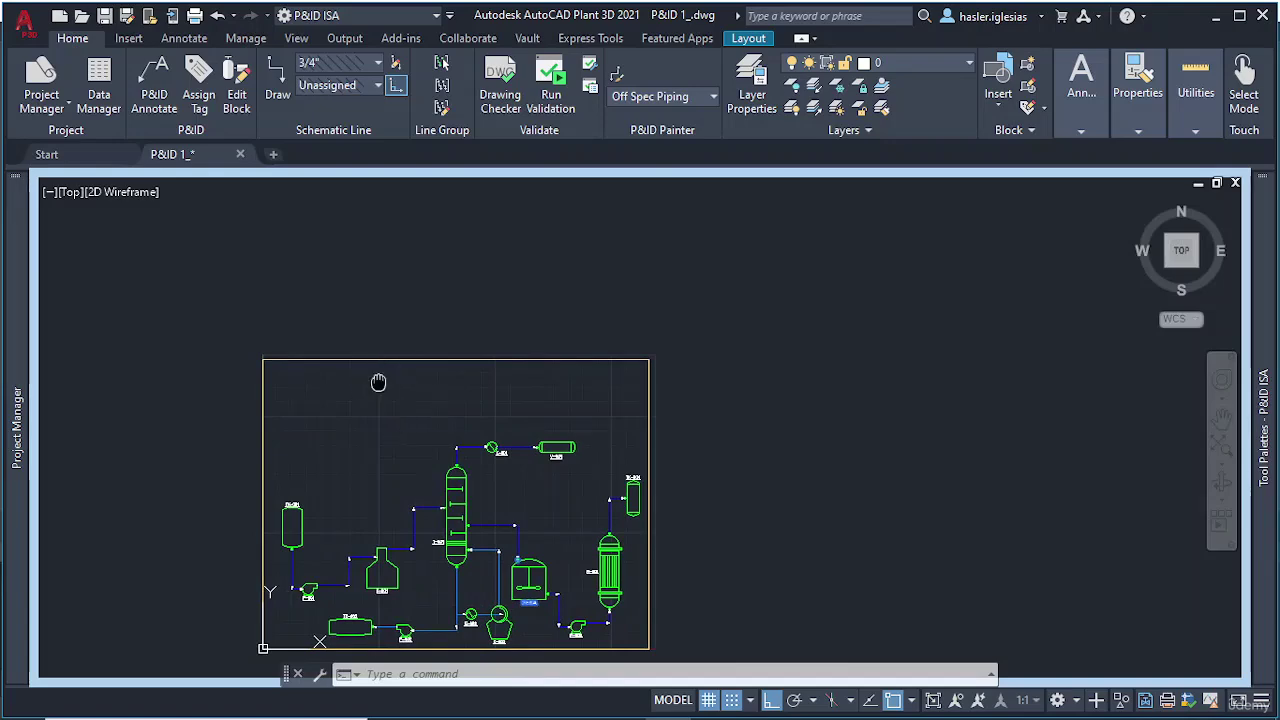
pyautogui.scroll(4, 378, 382)
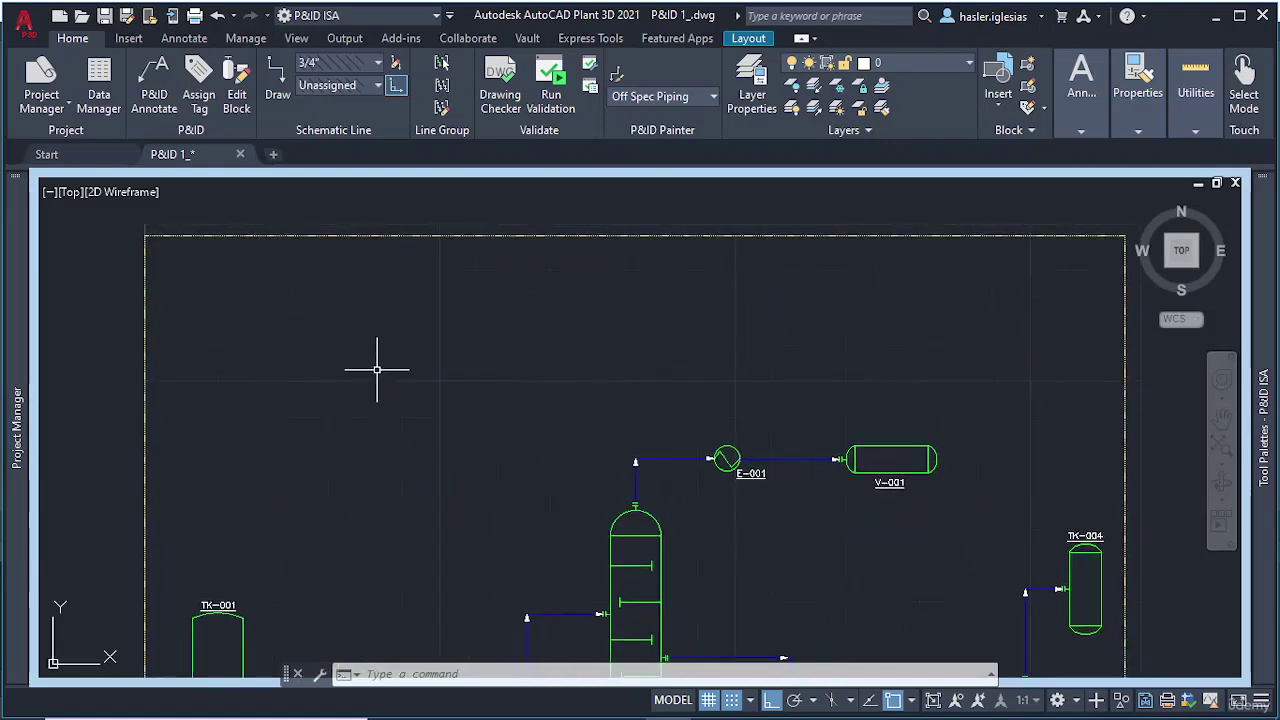
pyautogui.scroll(2, 377, 370)
pyautogui.moveTo(397, 397); pyautogui.dragTo(383, 329, button='middle')
pyautogui.scroll(-2, 434, 411)
pyautogui.moveTo(434, 406)
pyautogui.mouseDown(button='middle')
pyautogui.moveTo(432, 309)
pyautogui.moveTo(500, 394)
pyautogui.mouseUp(button='middle')
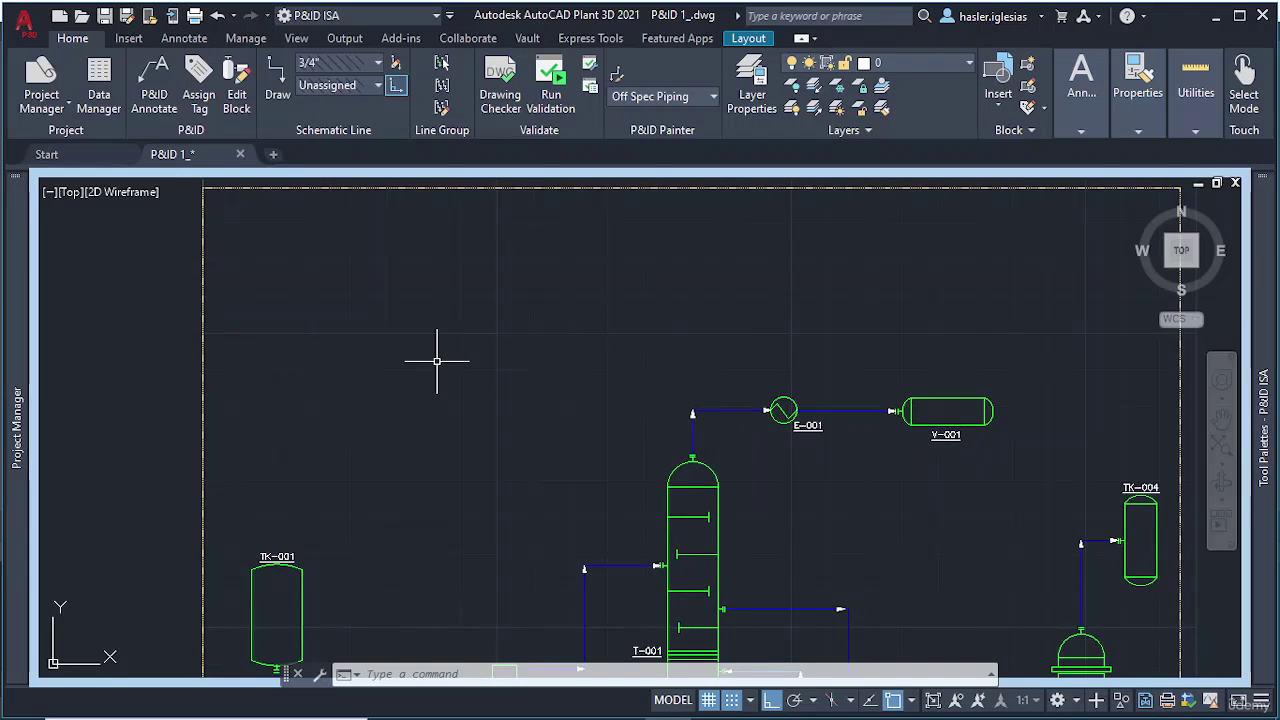
pyautogui.write('RECTANG')
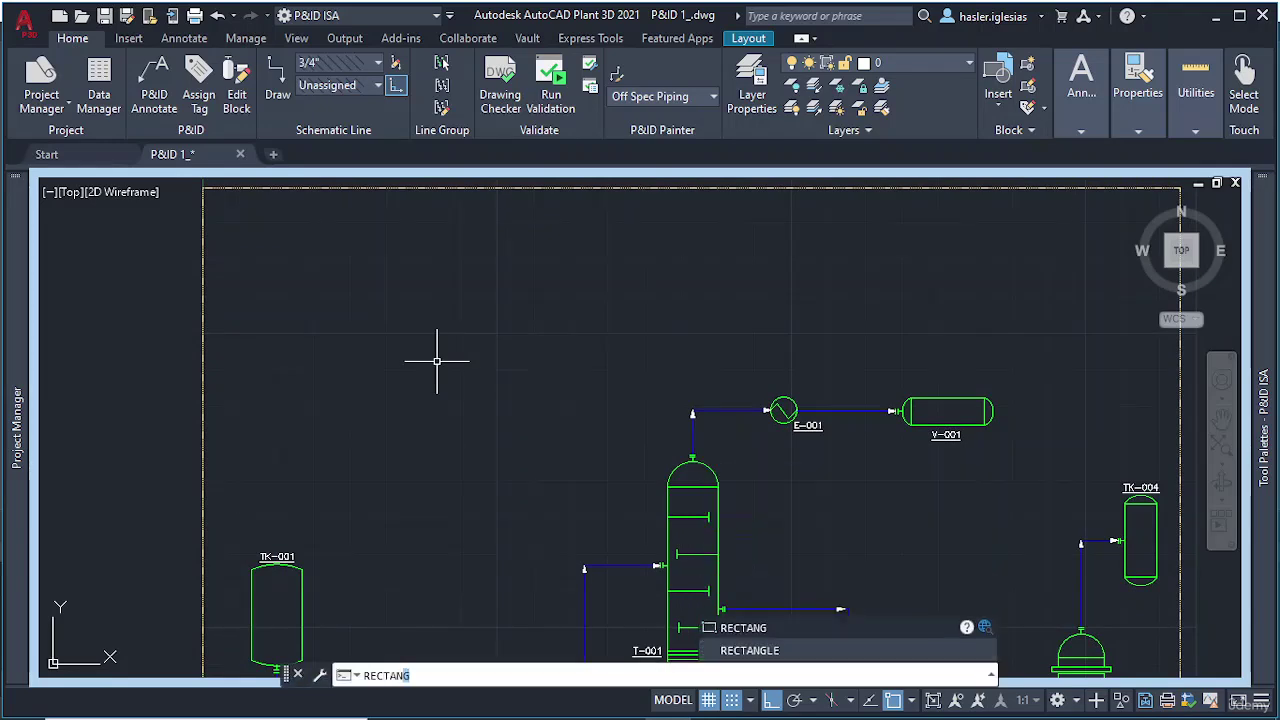
pyautogui.press('Return')
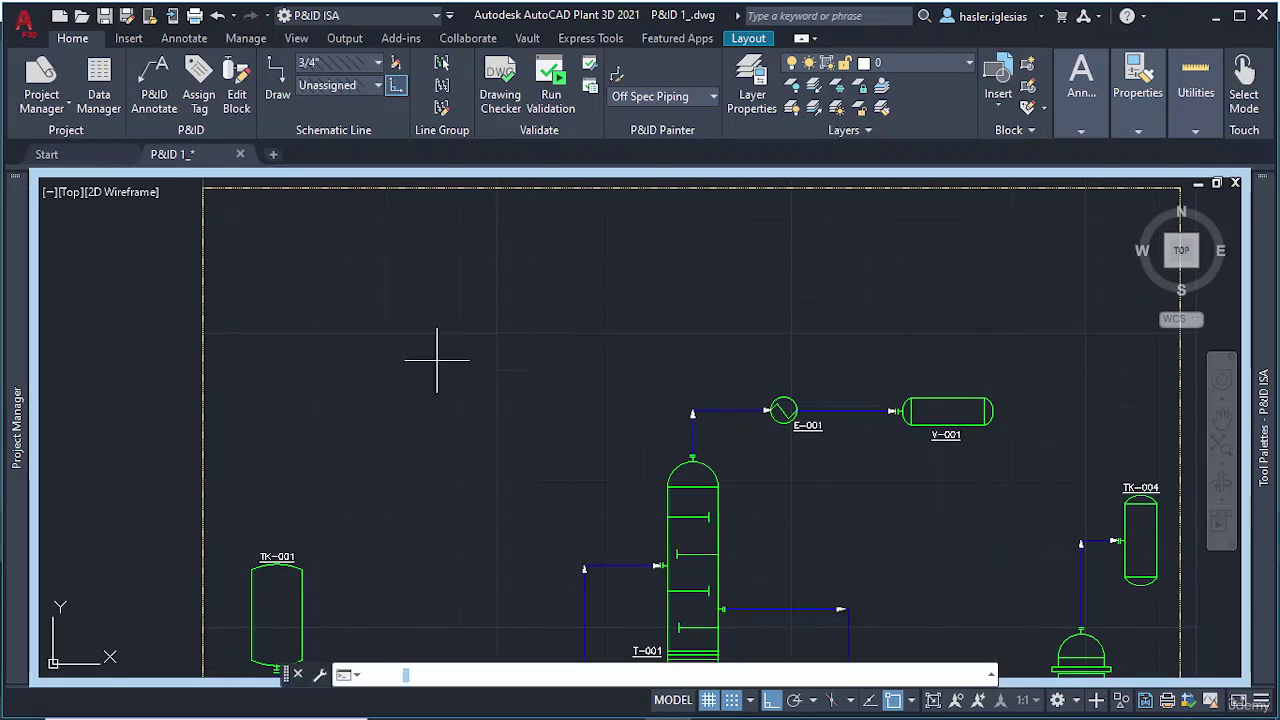
pyautogui.click(371, 344)
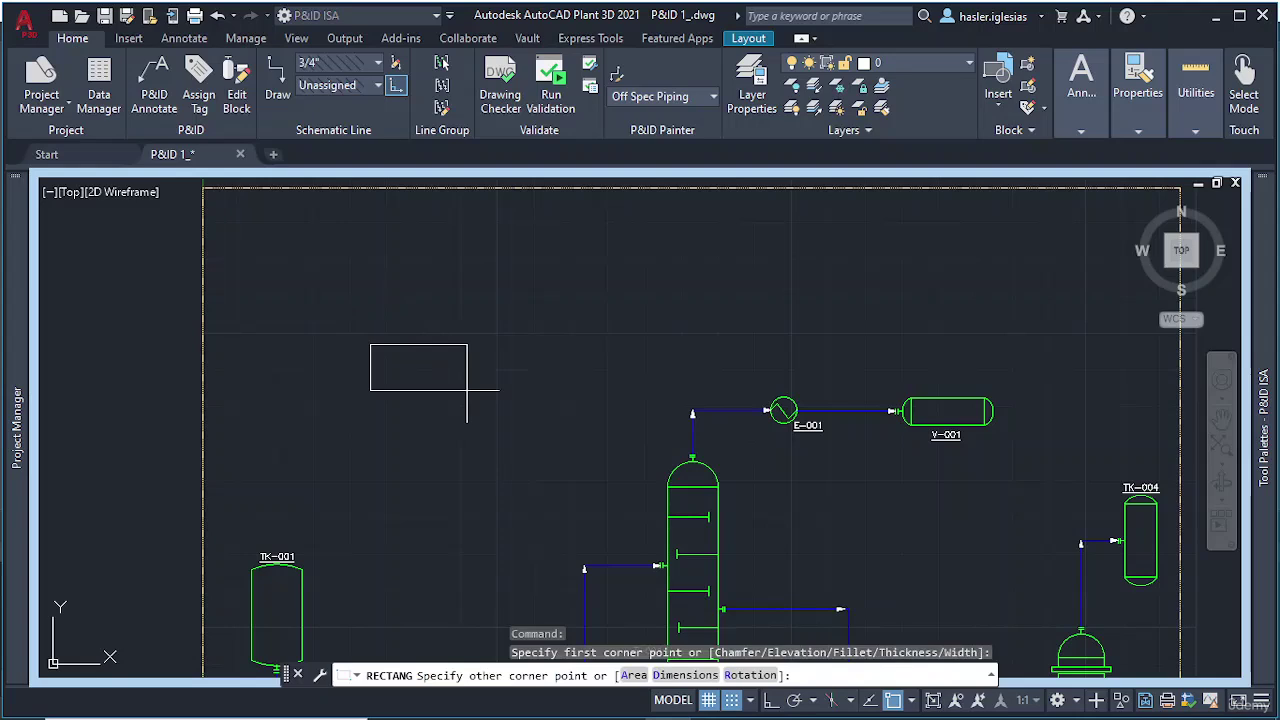
pyautogui.click(491, 449)
# Step: Stretch the rectangle's two upper corners horizontally outward, the right one by about 1.19 units, to form a trapezoid wider at the top
pyautogui.click(492, 370)
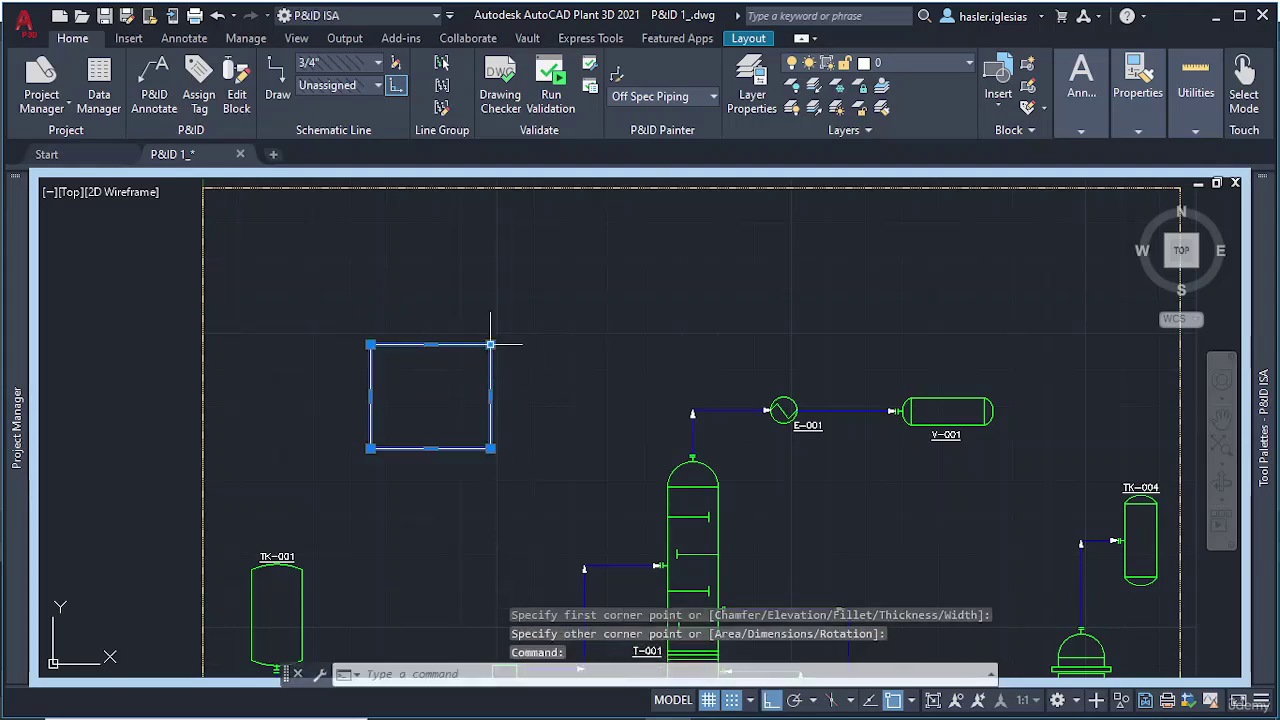
pyautogui.click(521, 336)
pyautogui.click(490, 344)
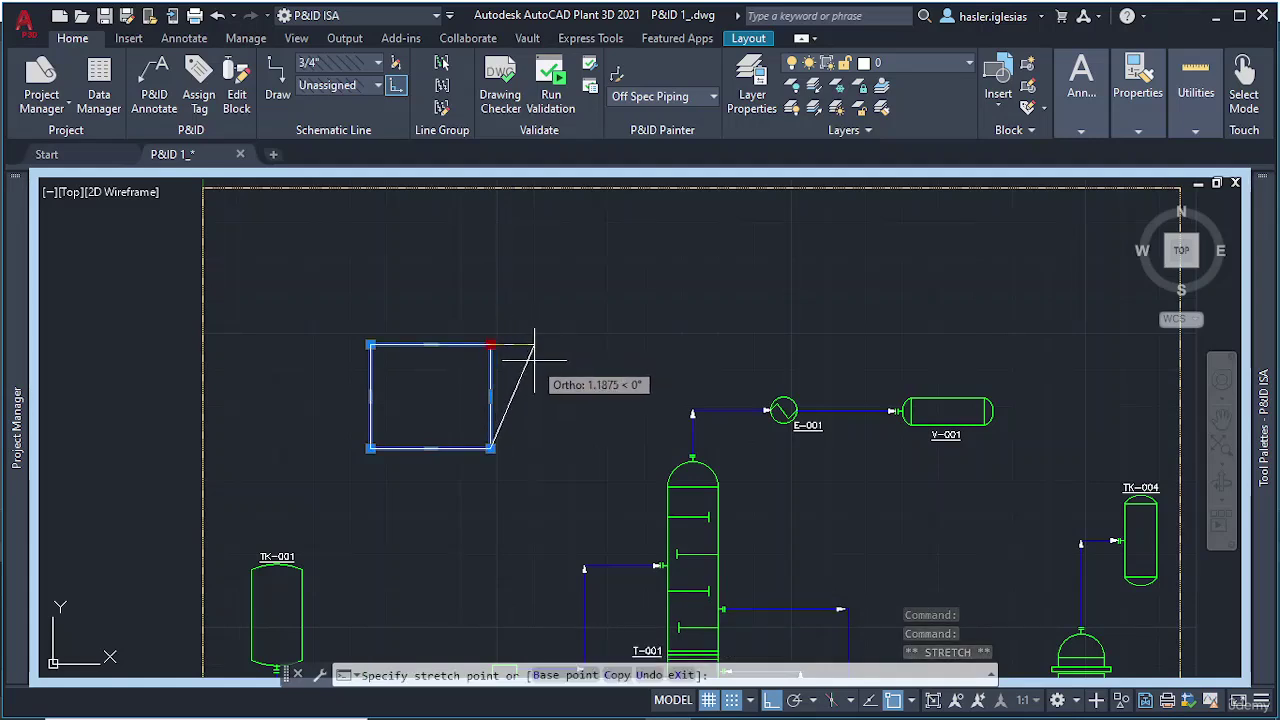
pyautogui.click(534, 357)
pyautogui.click(370, 345)
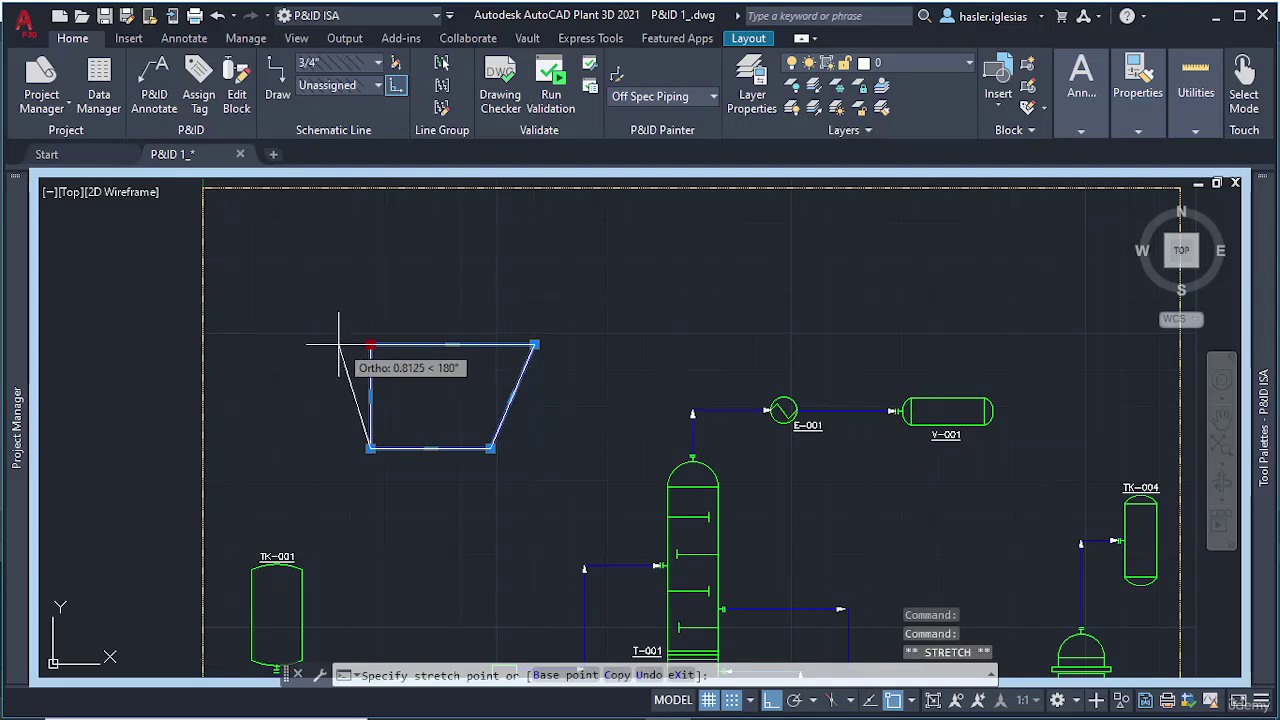
pyautogui.click(338, 345)
pyautogui.click(338, 345)
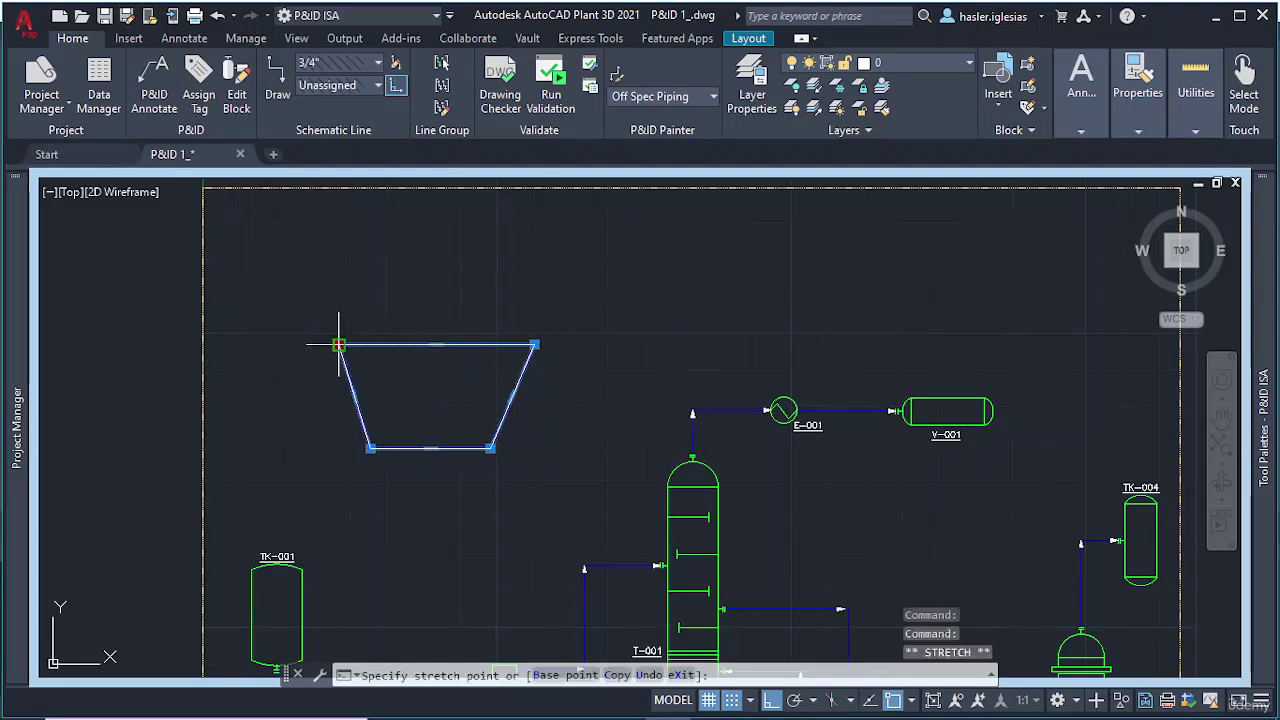
pyautogui.click(327, 345)
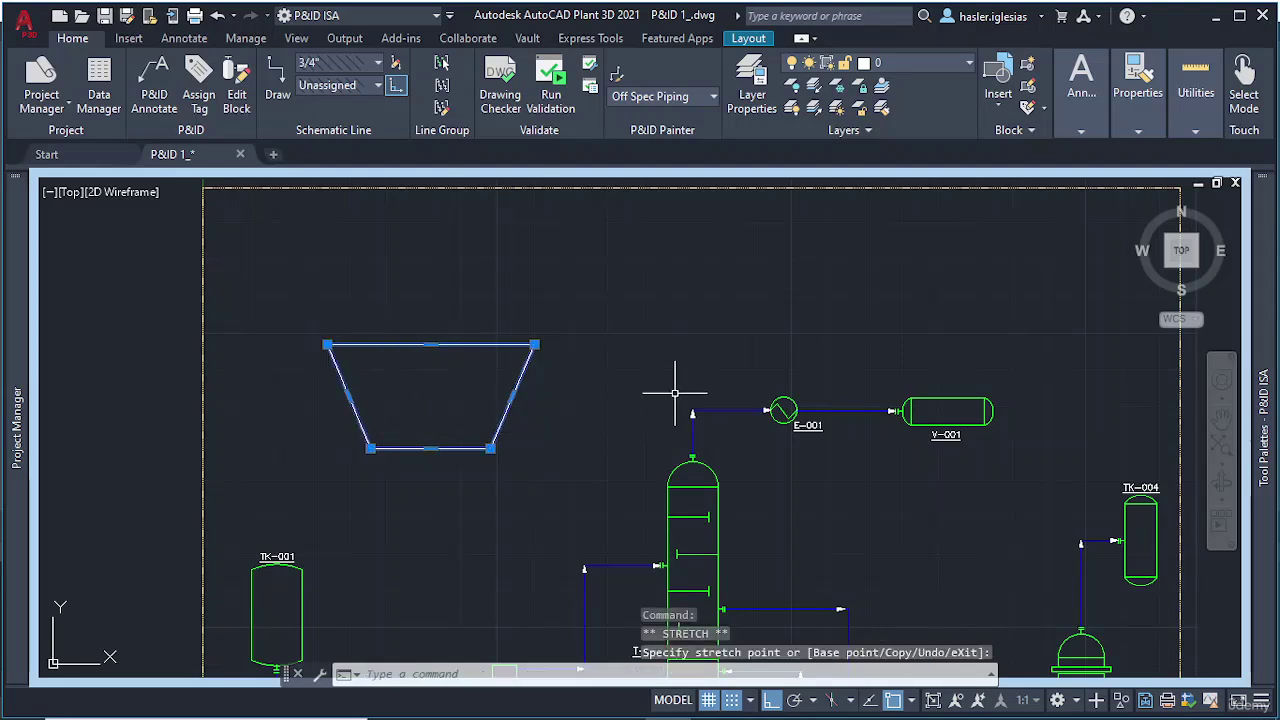
pyautogui.press('Escape')
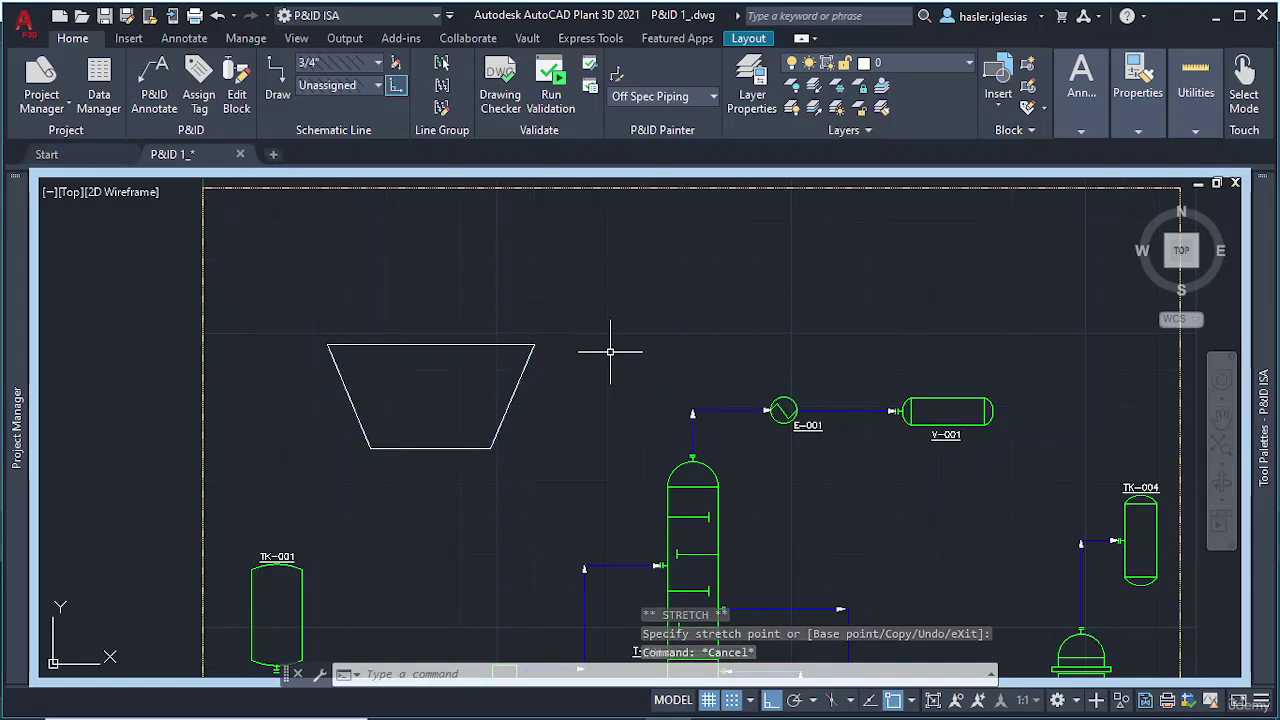
# Step: Draw a thin horizontal rectangle directly beneath the trapezoid, flush with its base and extending past both lower corners
pyautogui.write('RECTA')
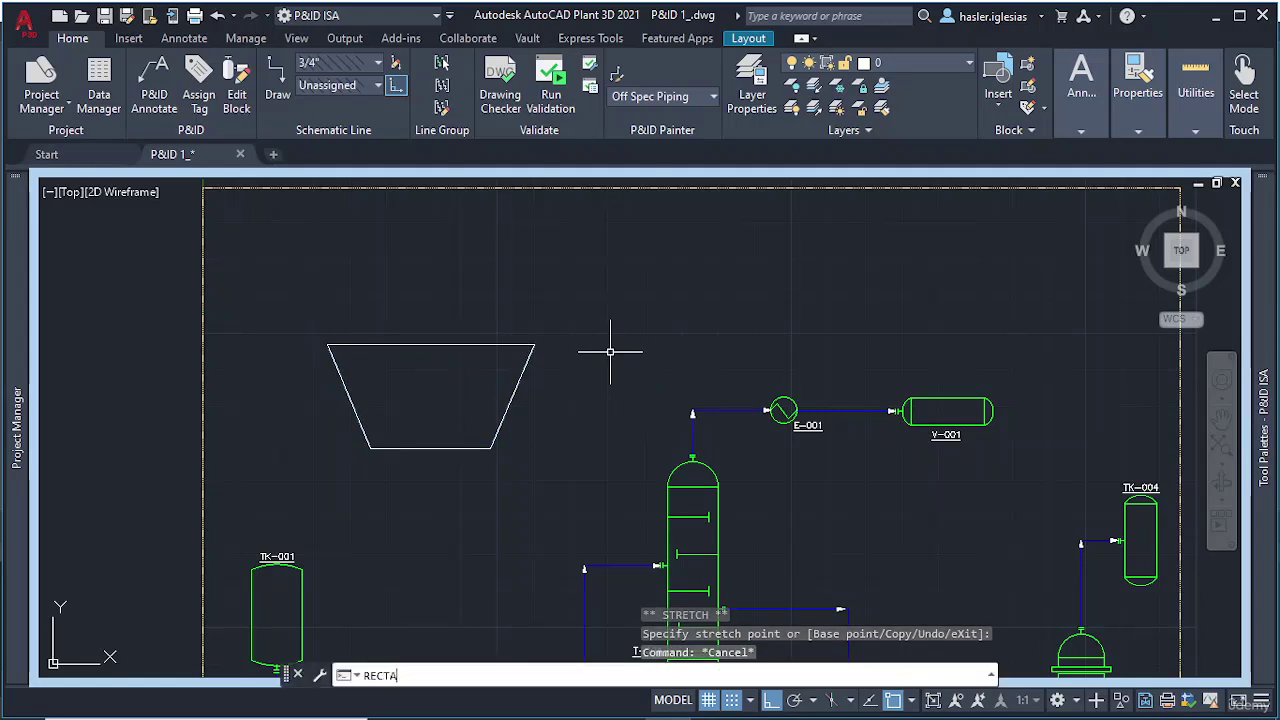
pyautogui.write('NG')
pyautogui.press('Return')
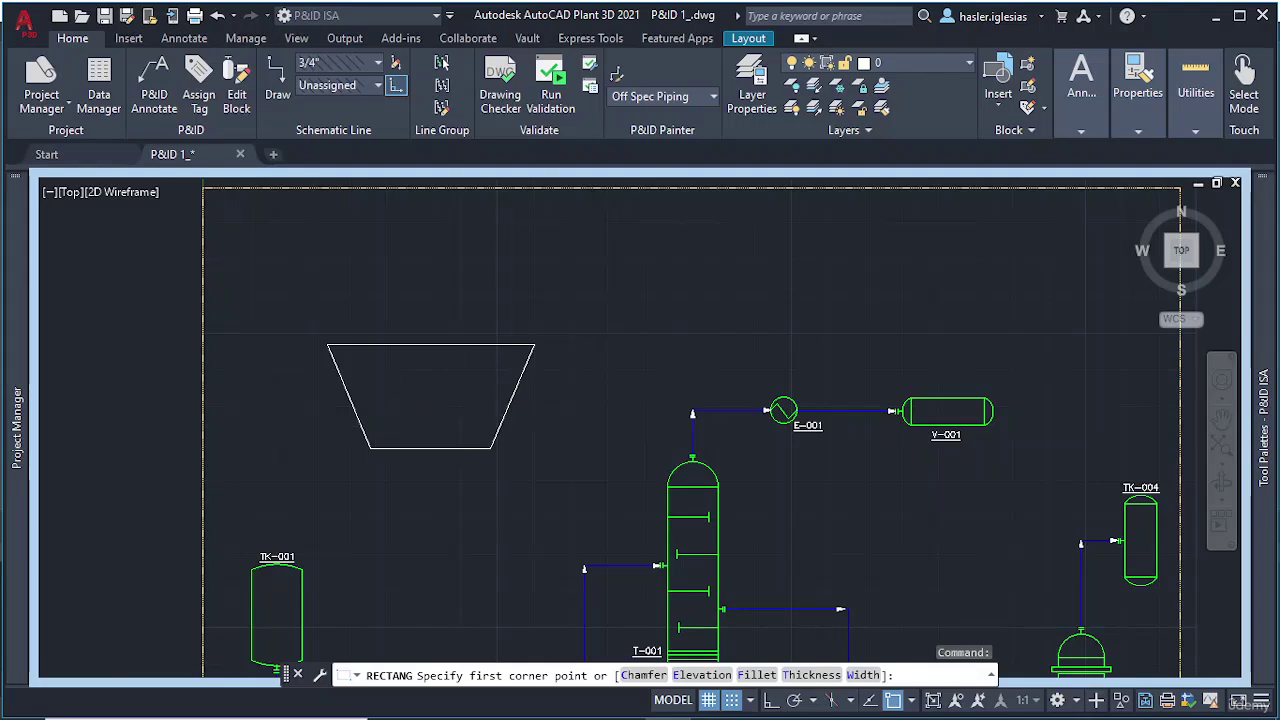
pyautogui.scroll(6, 370, 430)
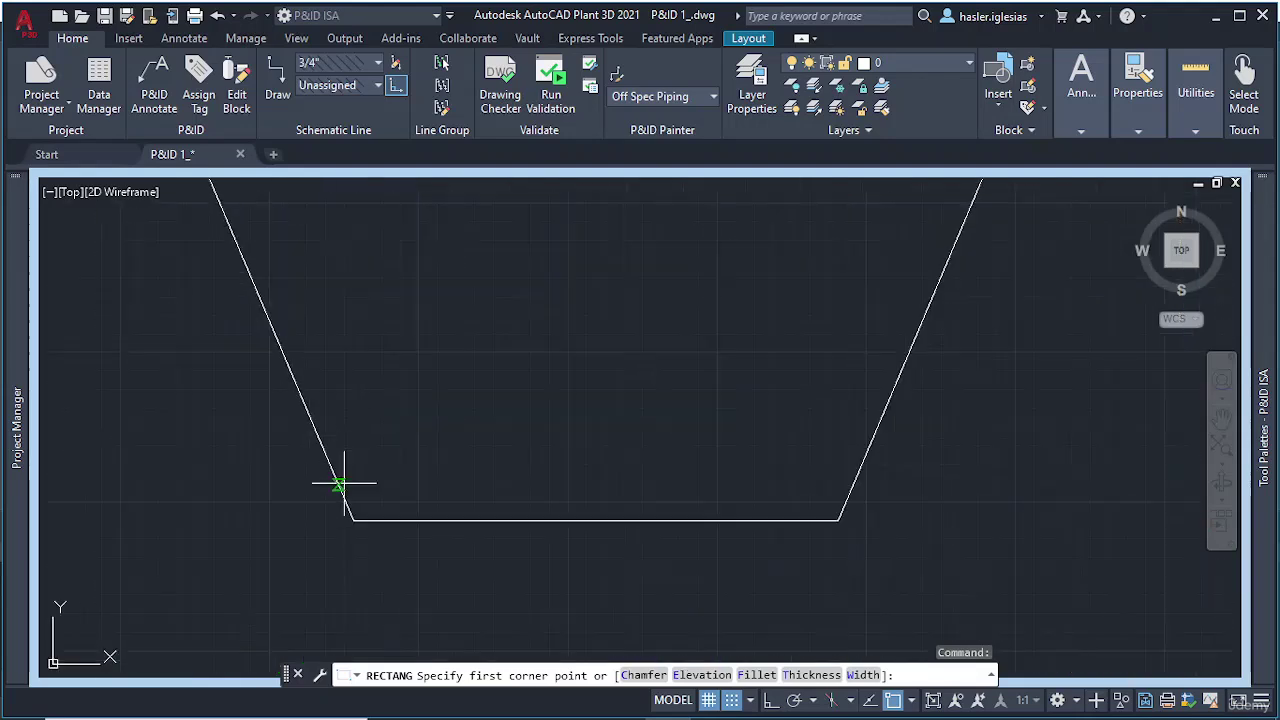
pyautogui.click(270, 520)
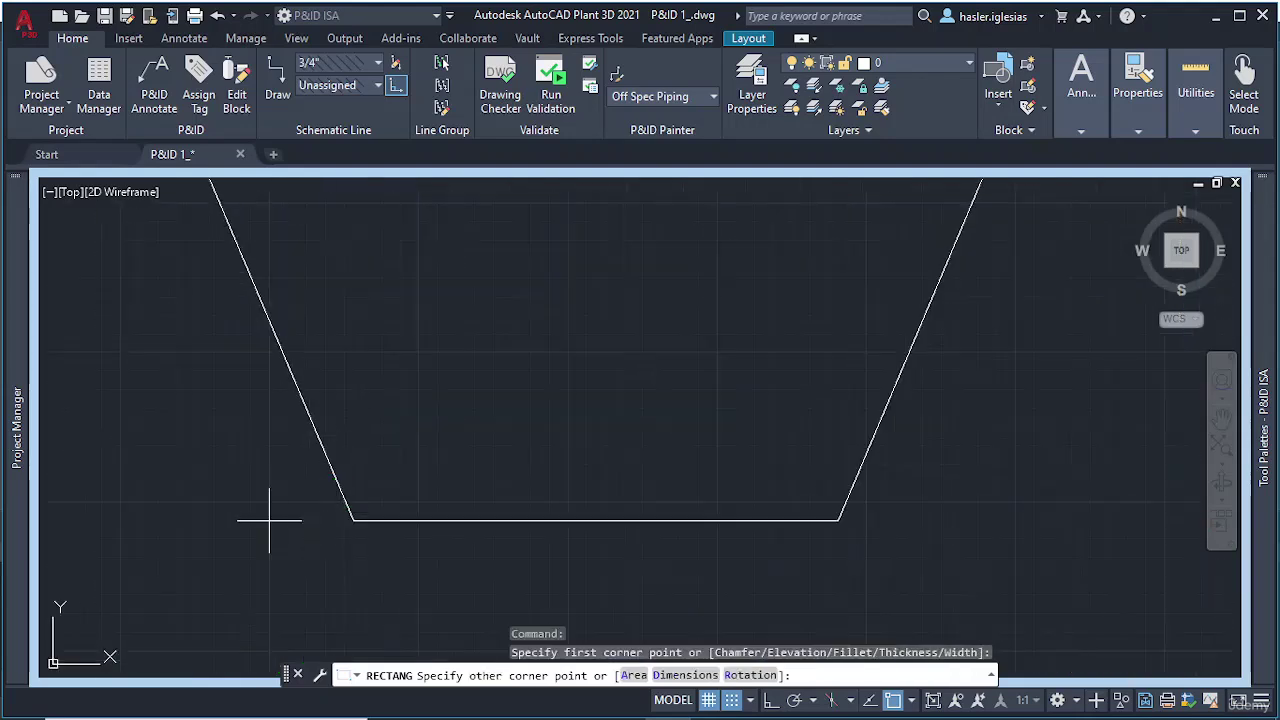
pyautogui.click(922, 557)
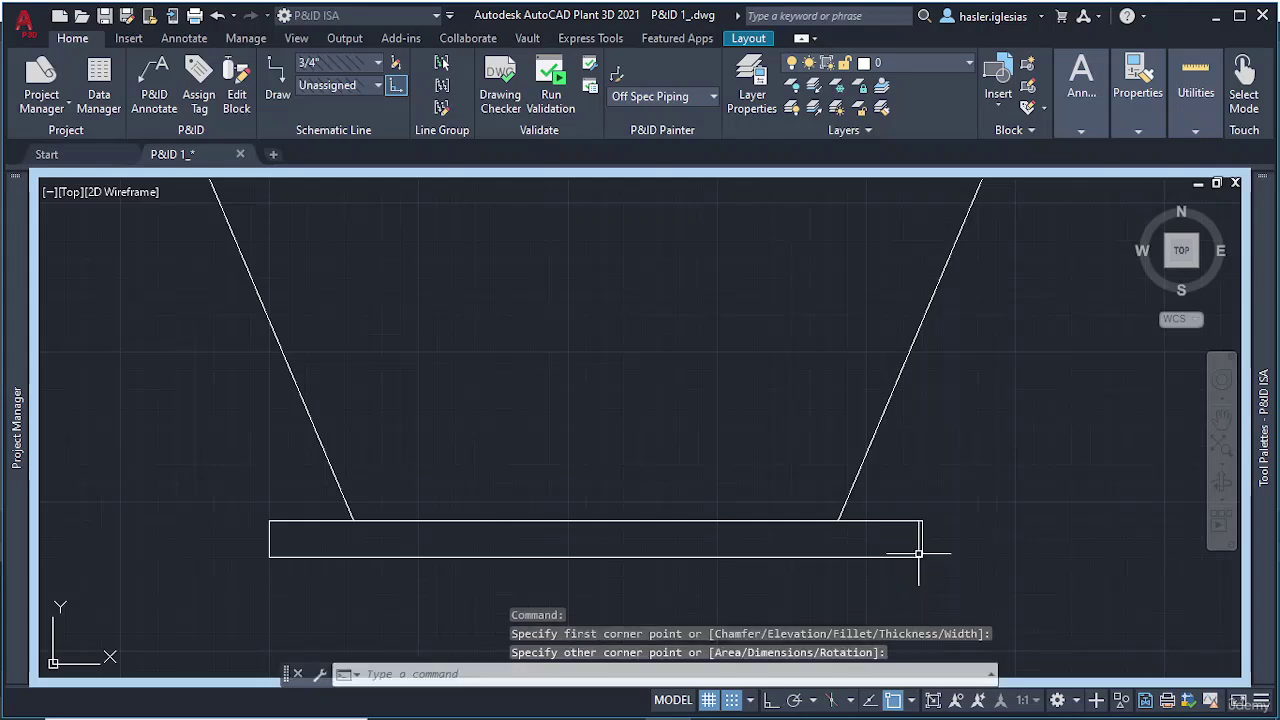
pyautogui.scroll(-4, 777, 486)
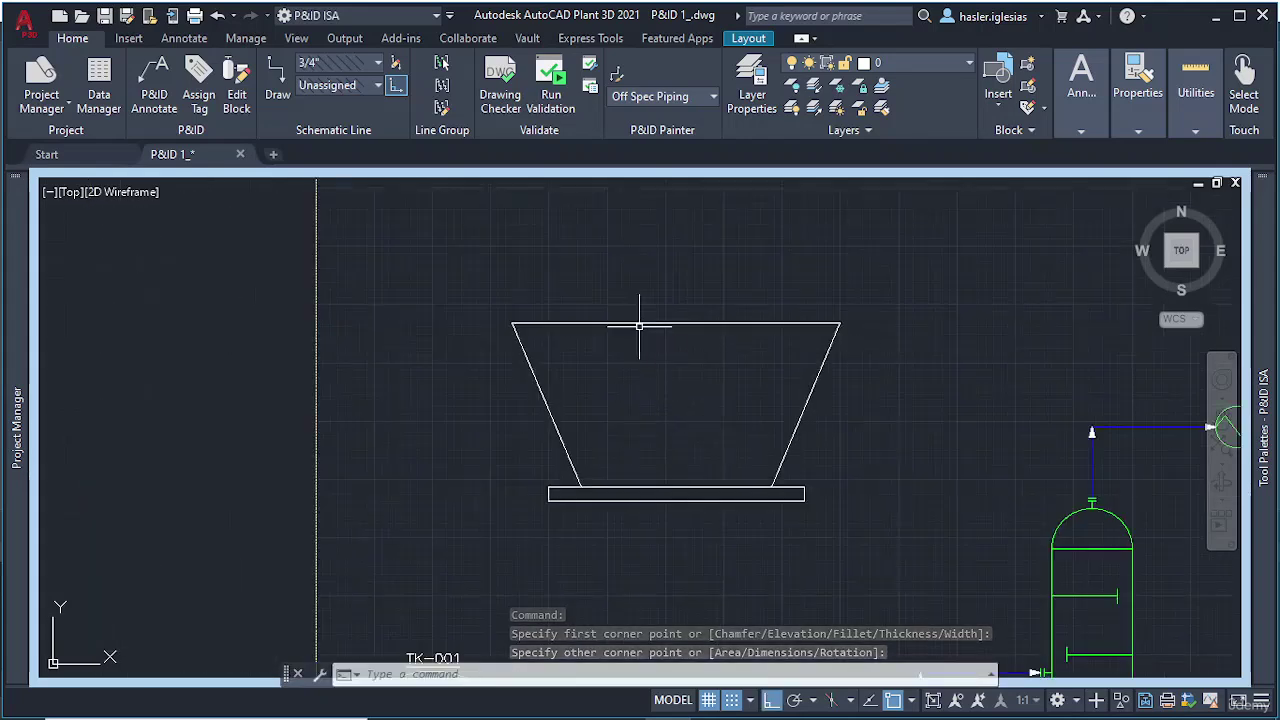
pyautogui.moveTo(634, 334)
pyautogui.mouseDown(button='middle')
pyautogui.moveTo(634, 409)
pyautogui.moveTo(505, 354)
pyautogui.mouseUp(button='middle')
pyautogui.scroll(2, 636, 410)
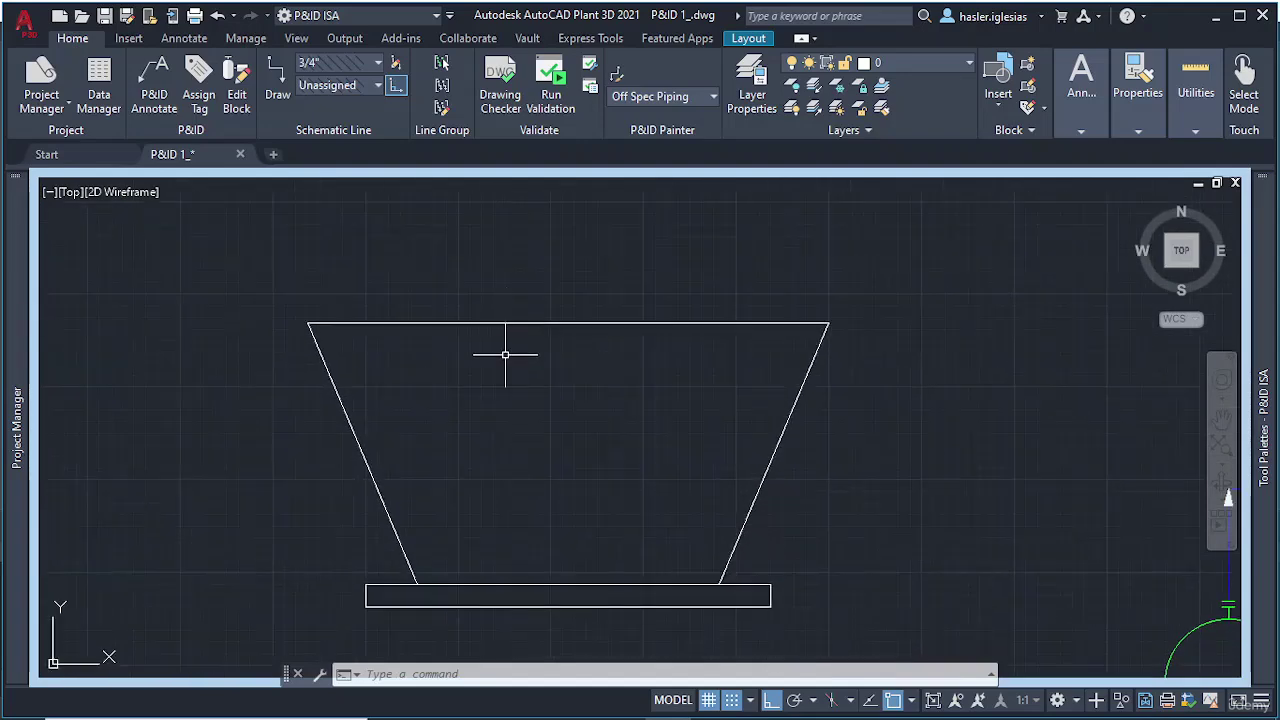
pyautogui.scroll(2, 566, 531)
pyautogui.moveTo(566, 531); pyautogui.dragTo(574, 336, button='middle')
pyautogui.scroll(2, 271, 414)
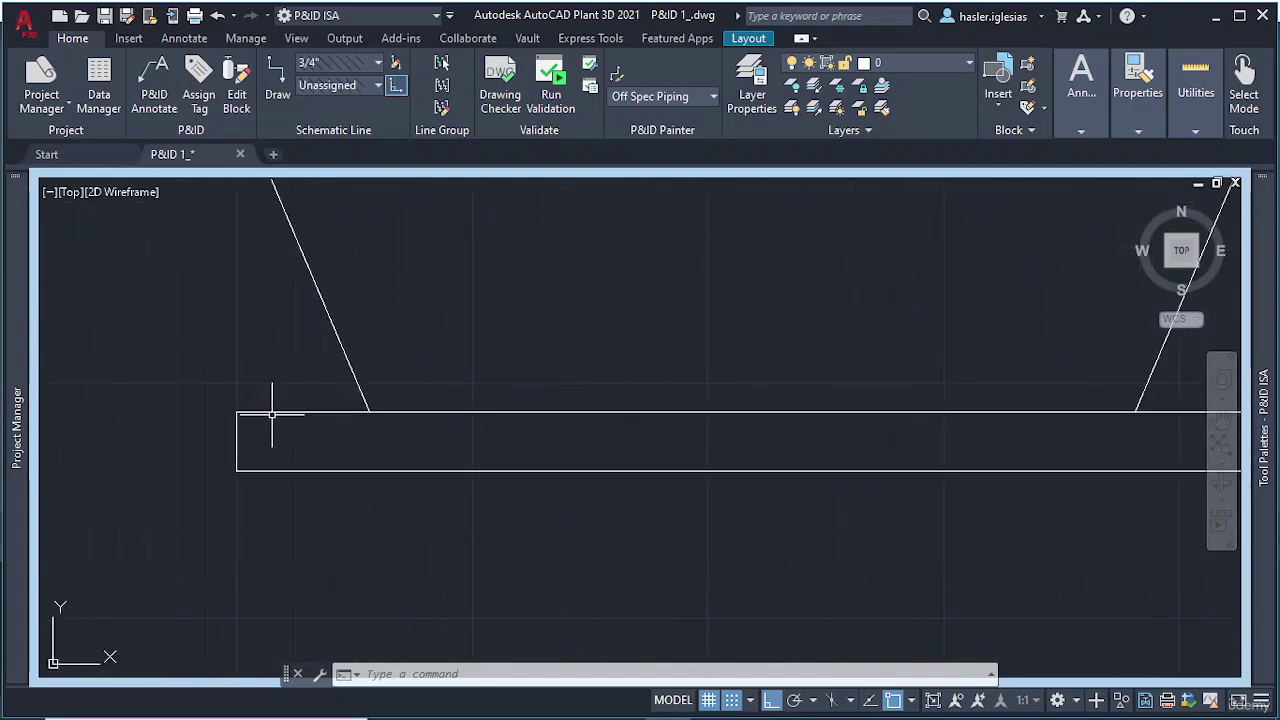
# Step: Draw a vertical guide line from the trapezoid's lower right corner up past its top edge
pyautogui.moveTo(565, 456); pyautogui.dragTo(276, 452, button='middle')
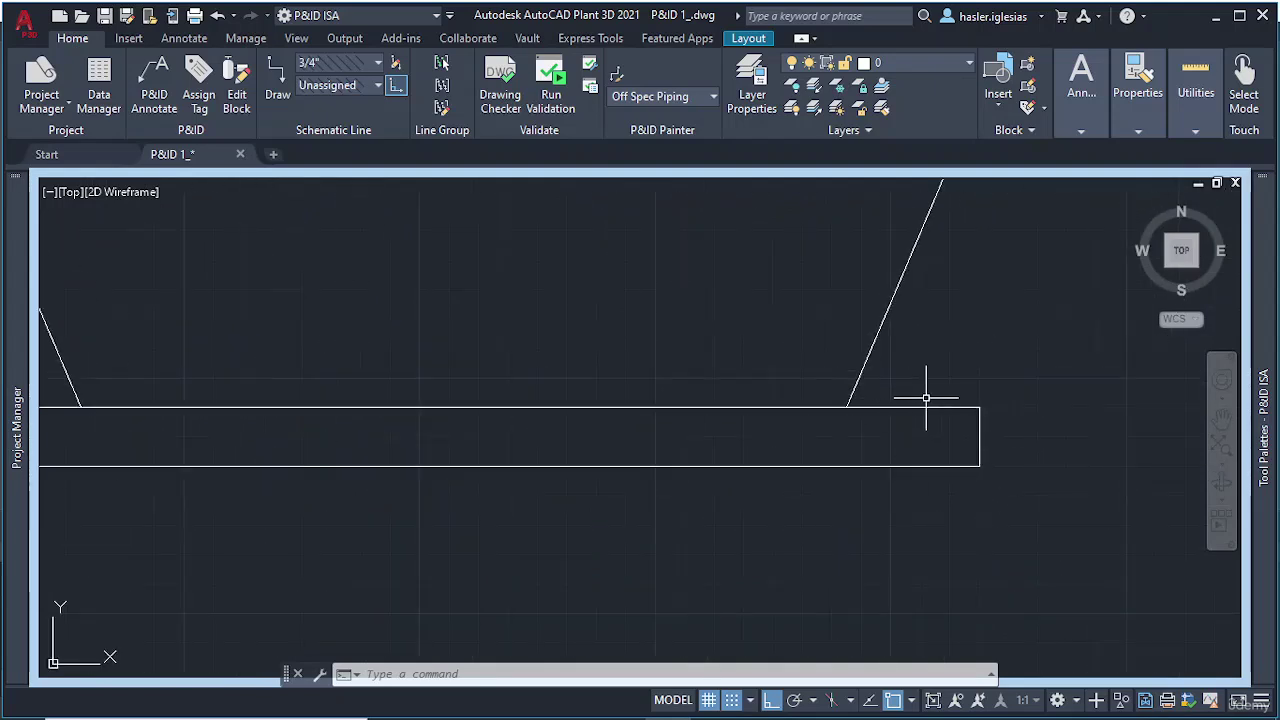
pyautogui.scroll(-2, 863, 386)
pyautogui.scroll(-2, 780, 370)
pyautogui.moveTo(766, 366); pyautogui.dragTo(661, 560, button='middle')
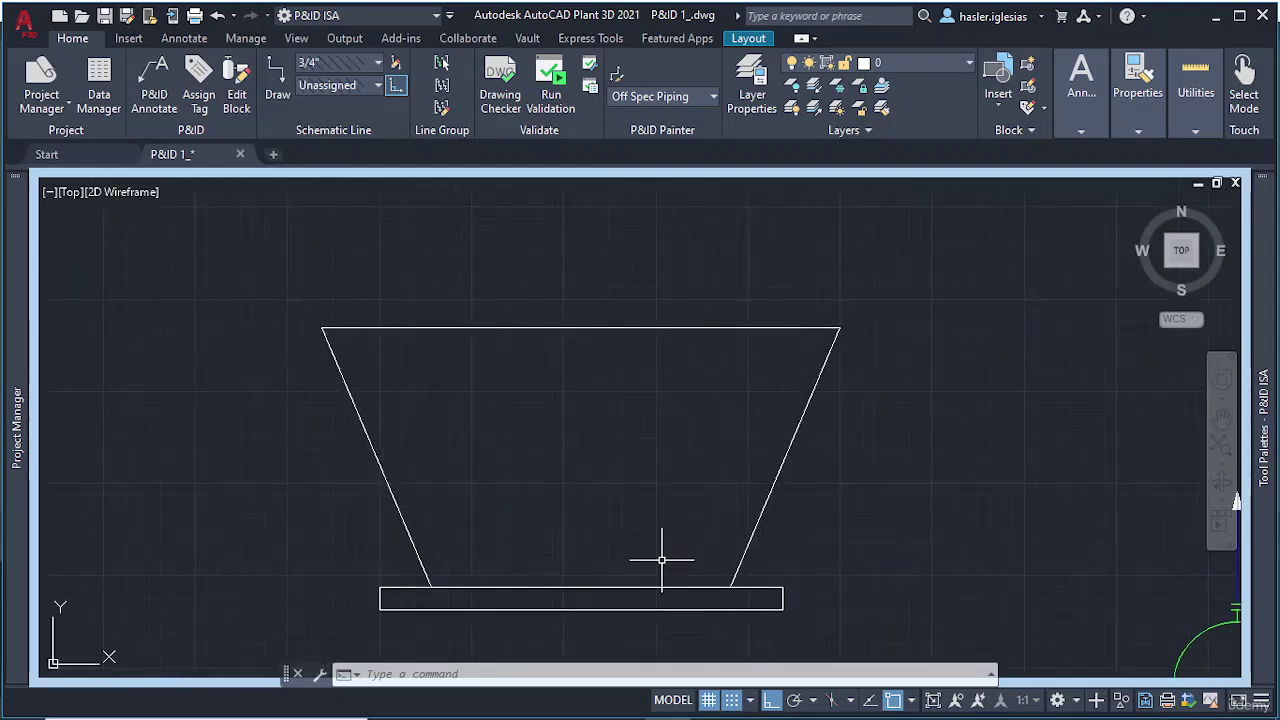
pyautogui.write('l')
pyautogui.press('Return')
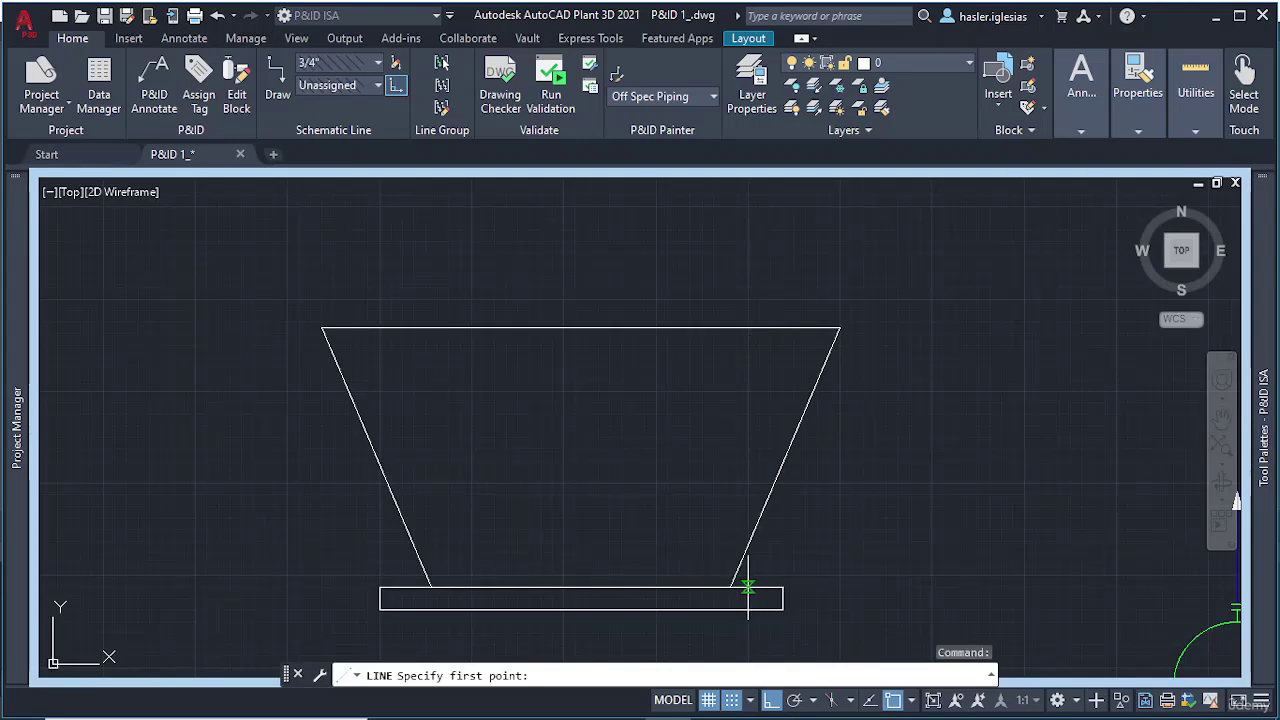
pyautogui.click(730, 588)
pyautogui.click(714, 222)
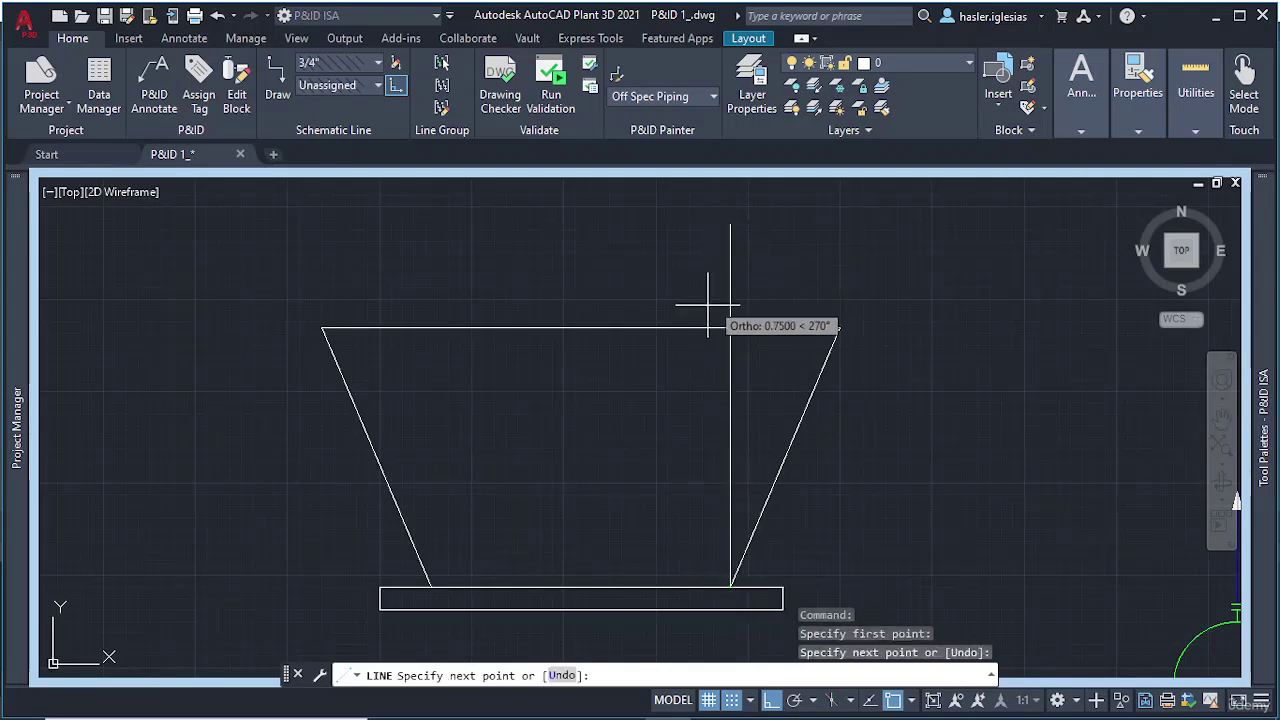
pyautogui.press('Escape')
# Step: Draw a matching vertical guide line from the trapezoid's lower left corner up past its top edge
pyautogui.write('l')
pyautogui.press('Return')
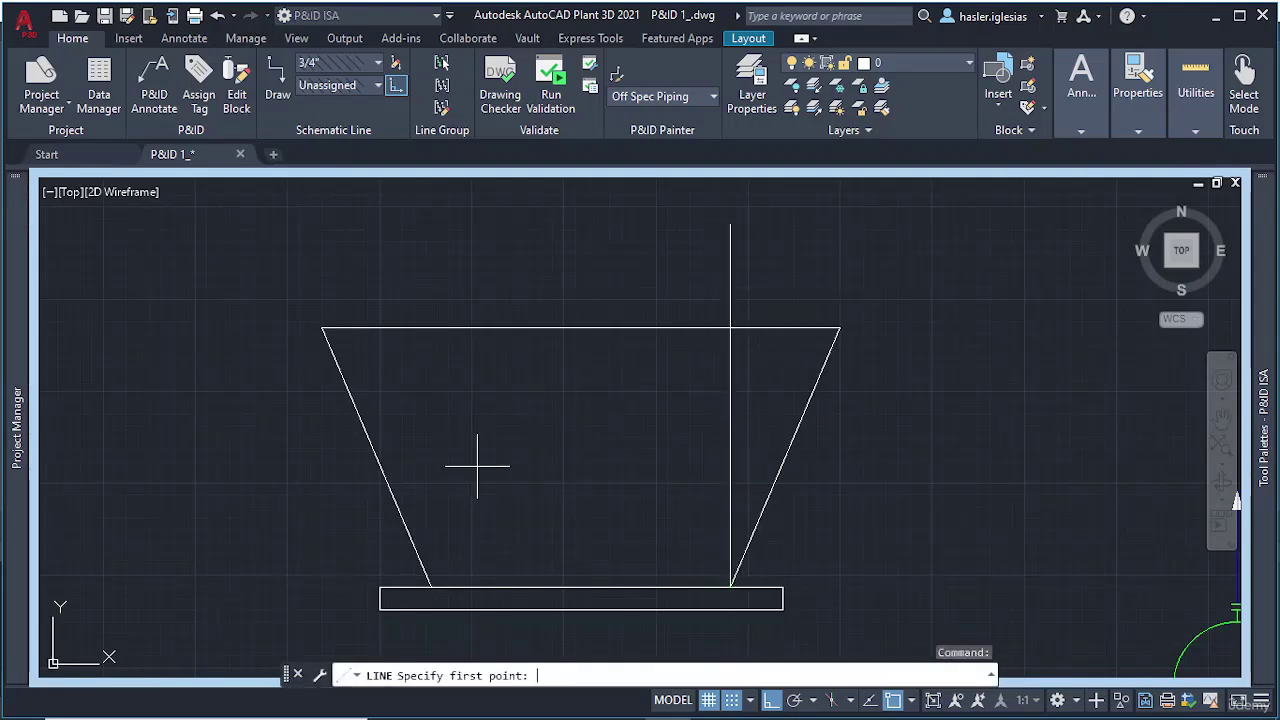
pyautogui.click(431, 588)
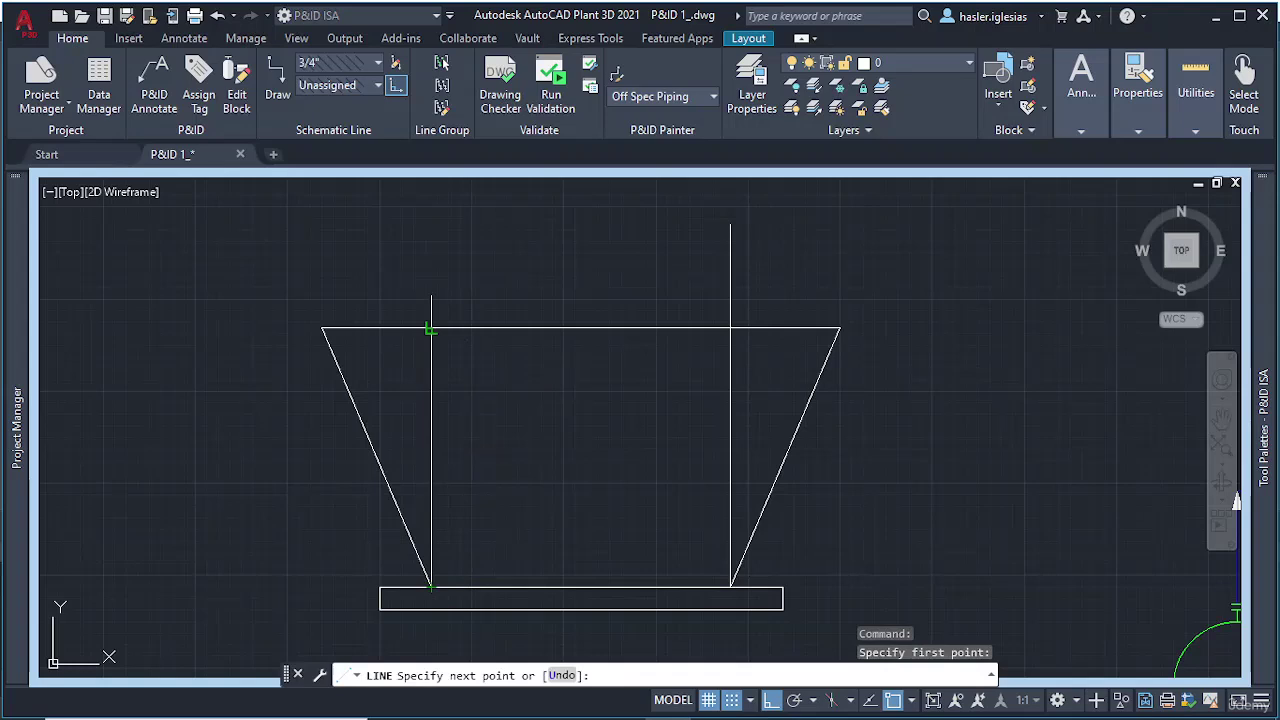
pyautogui.click(431, 228)
pyautogui.press('Escape')
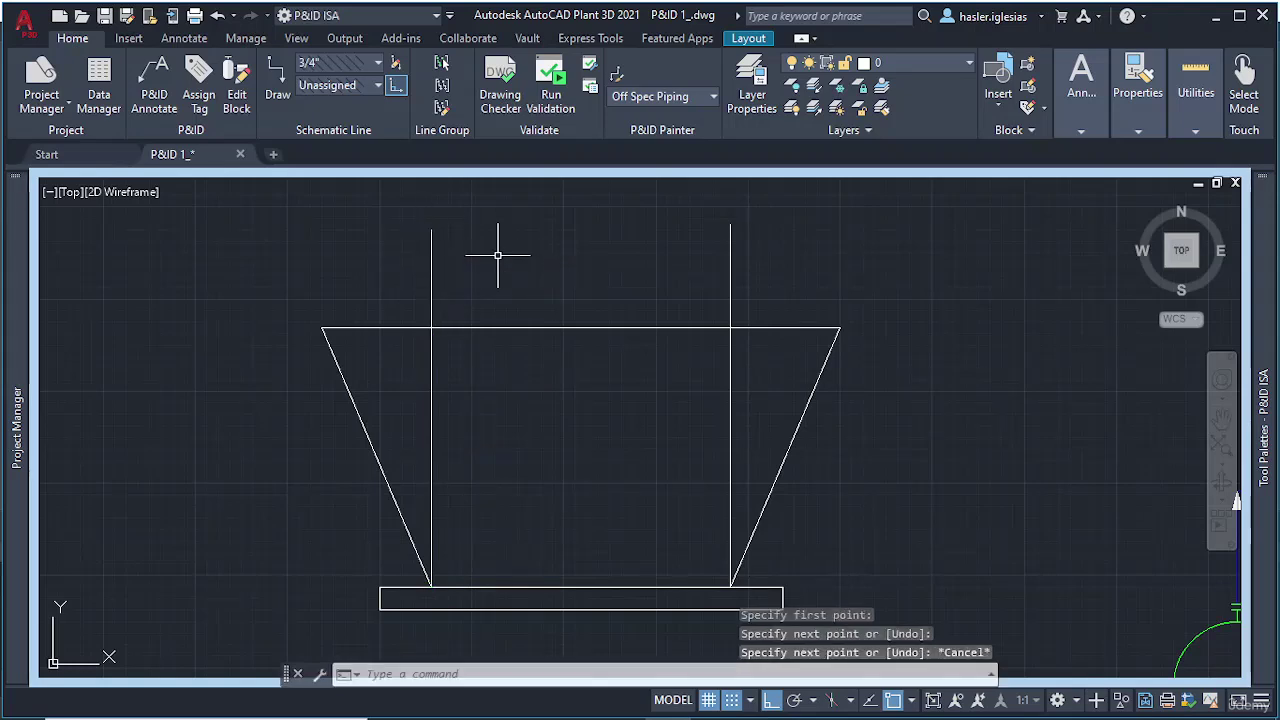
pyautogui.click(431, 252)
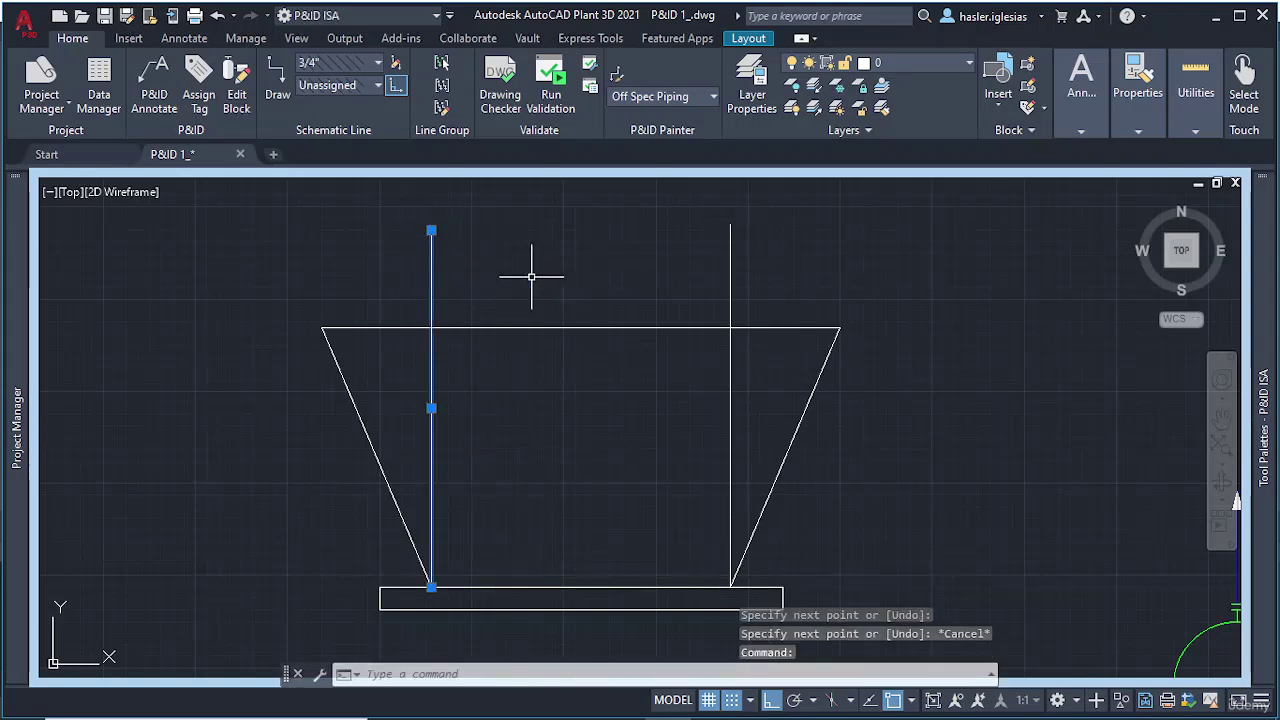
pyautogui.click(731, 253)
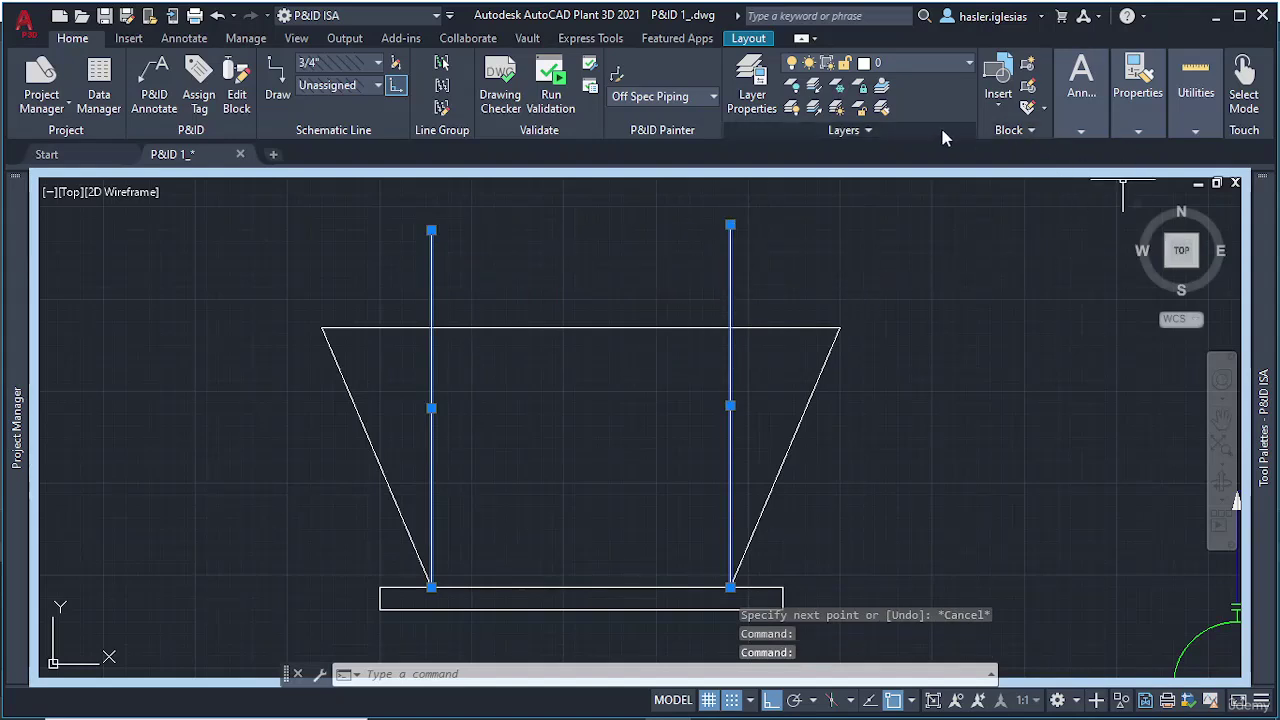
pyautogui.click(970, 64)
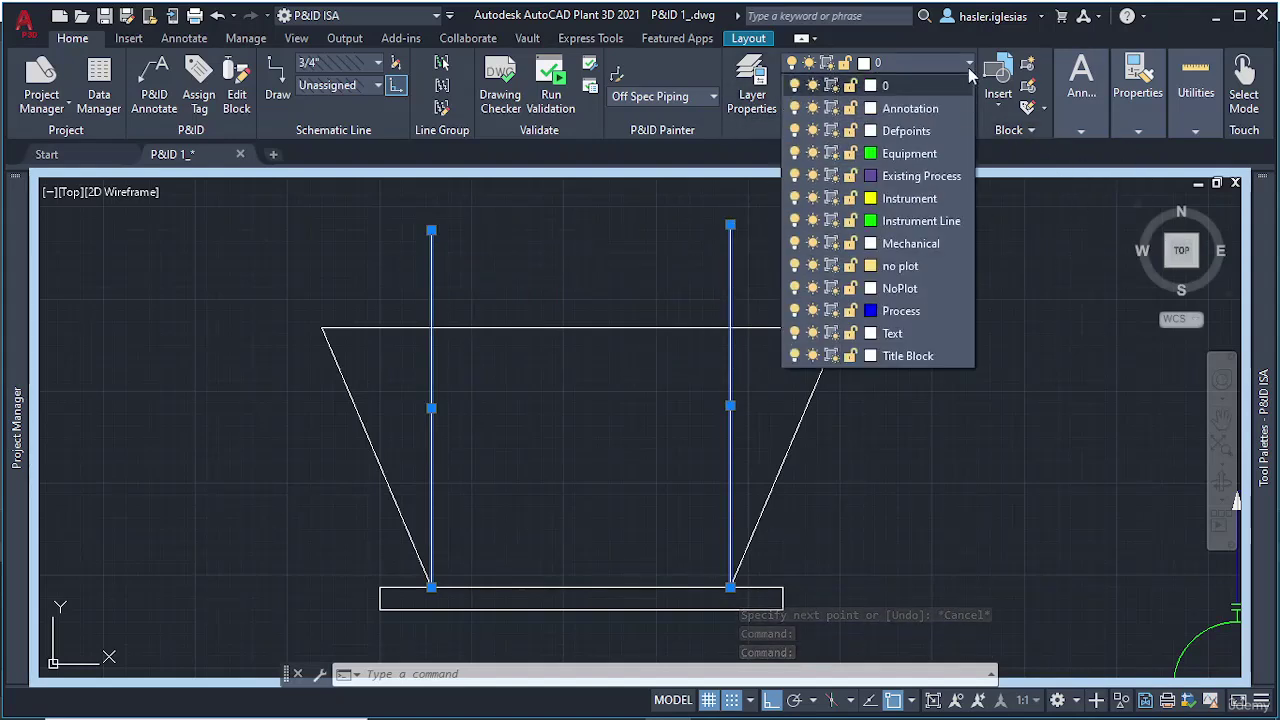
pyautogui.click(759, 68)
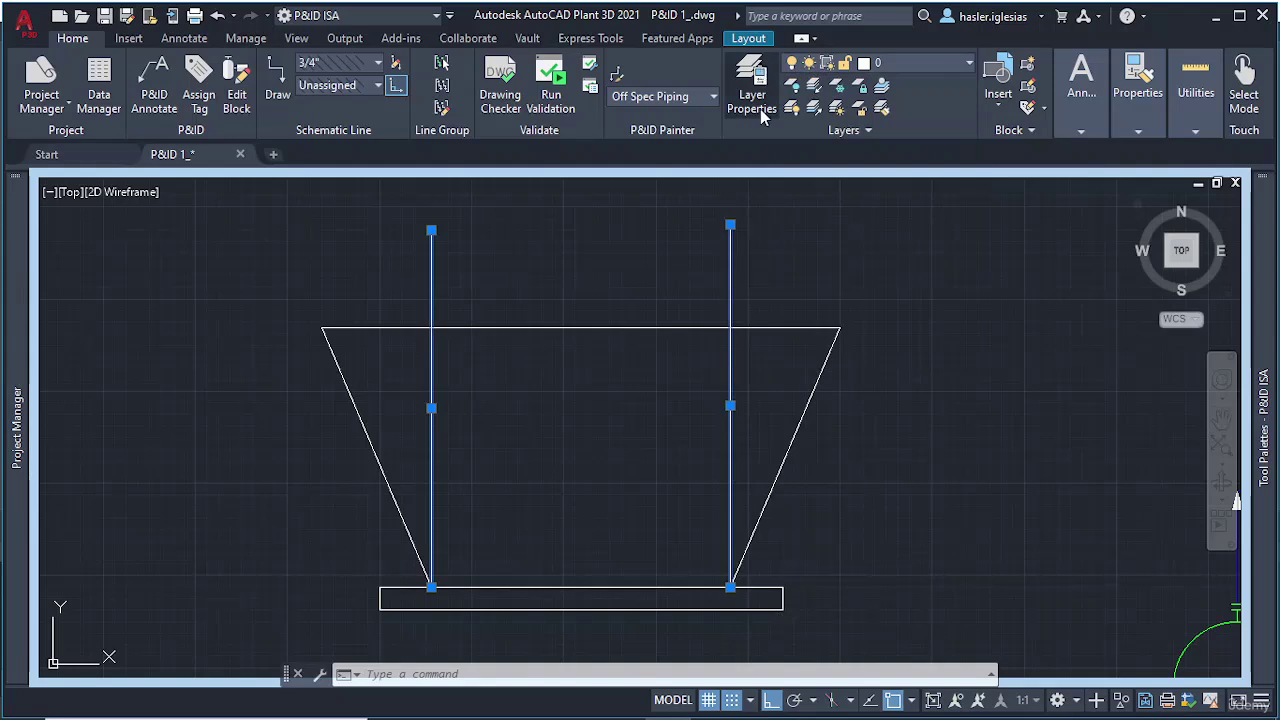
# Step: Create a new layer named GUIDES and set its color to red
pyautogui.click(768, 106)
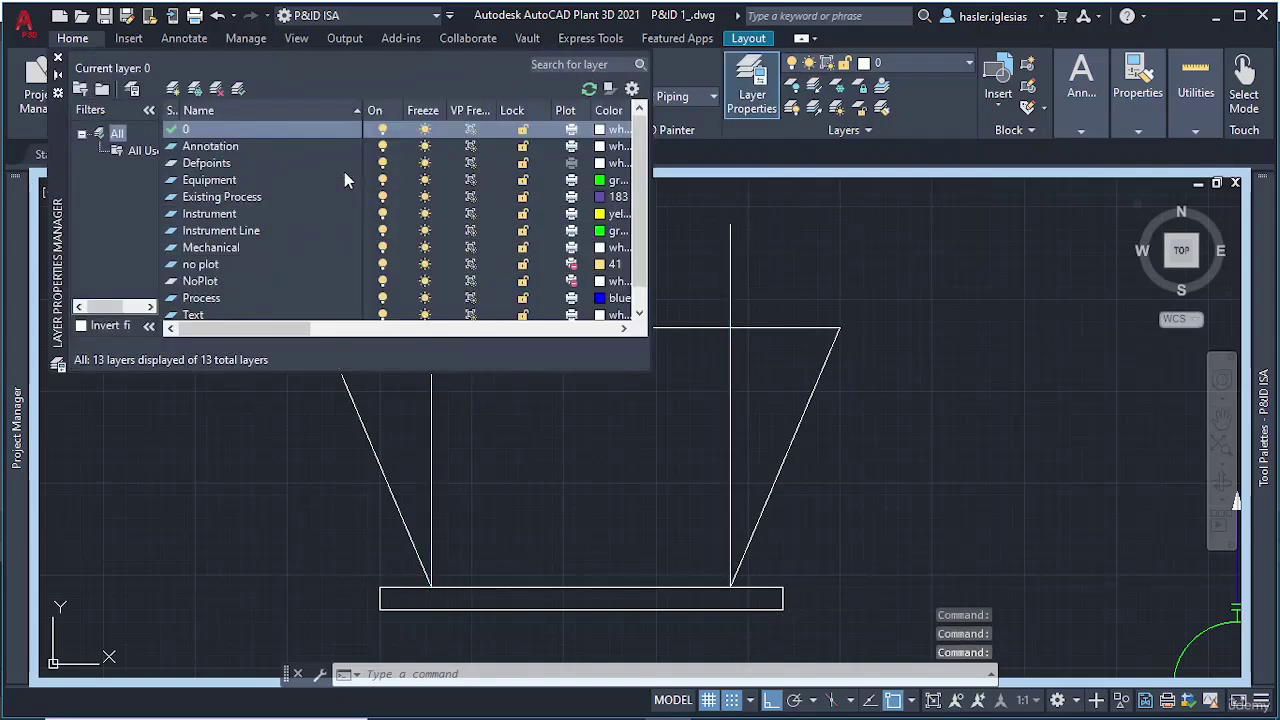
pyautogui.click(174, 89)
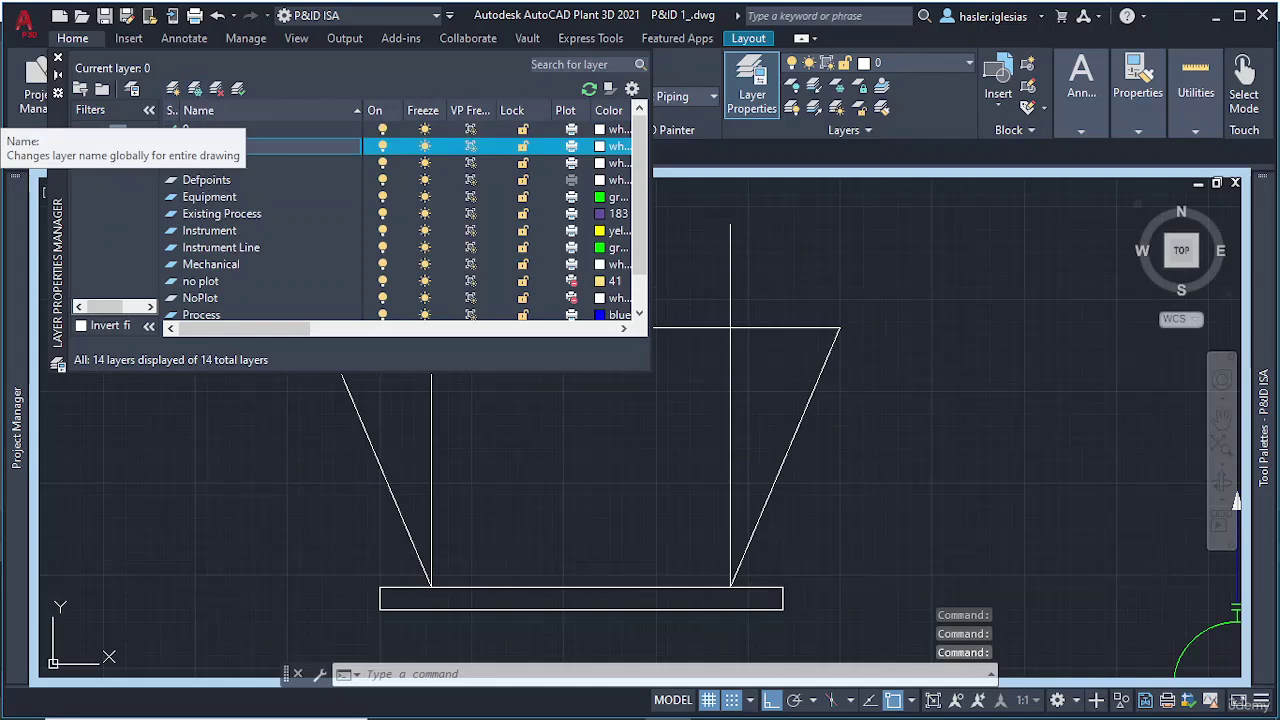
pyautogui.write('GUIDES')
pyautogui.press('Return')
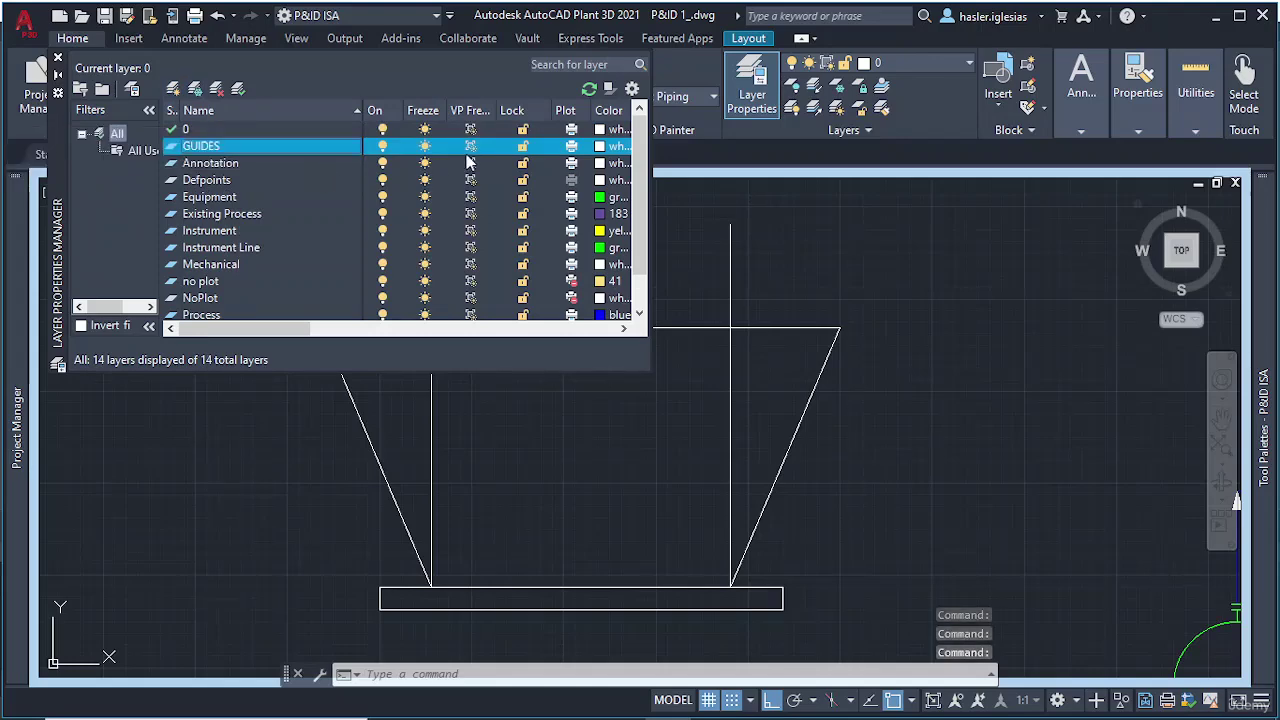
pyautogui.click(607, 146)
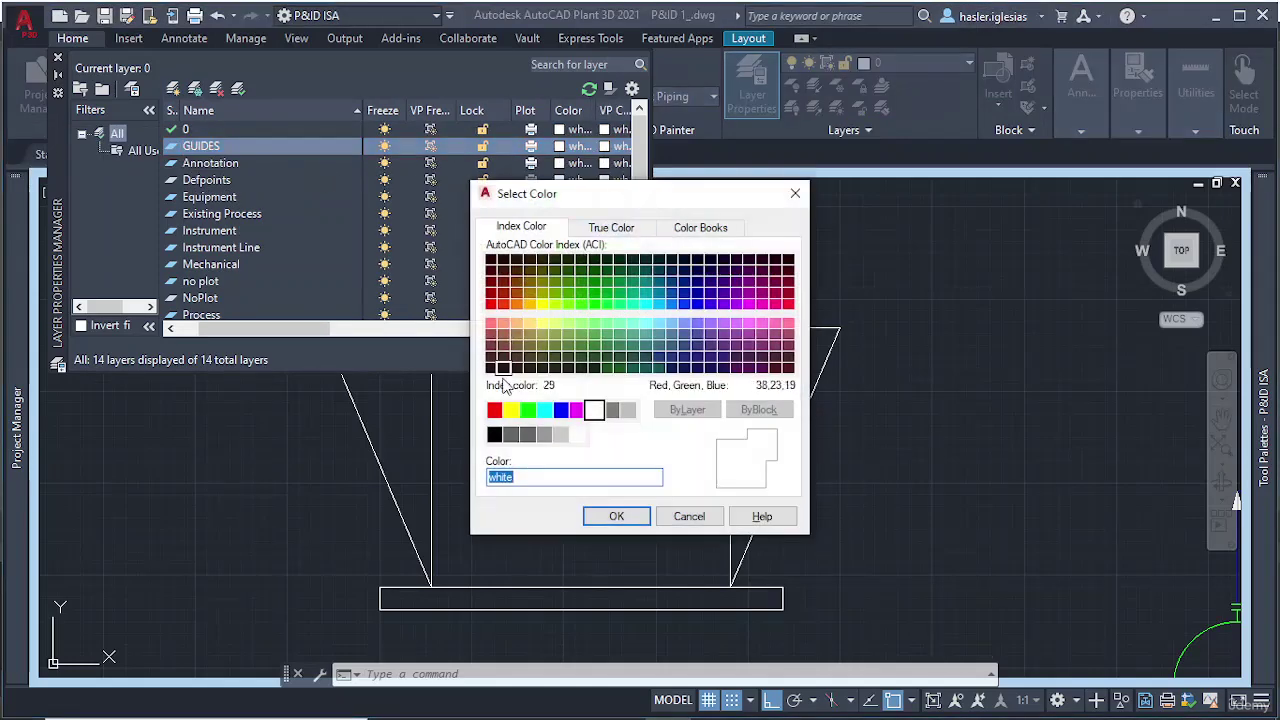
pyautogui.click(494, 410)
pyautogui.click(616, 516)
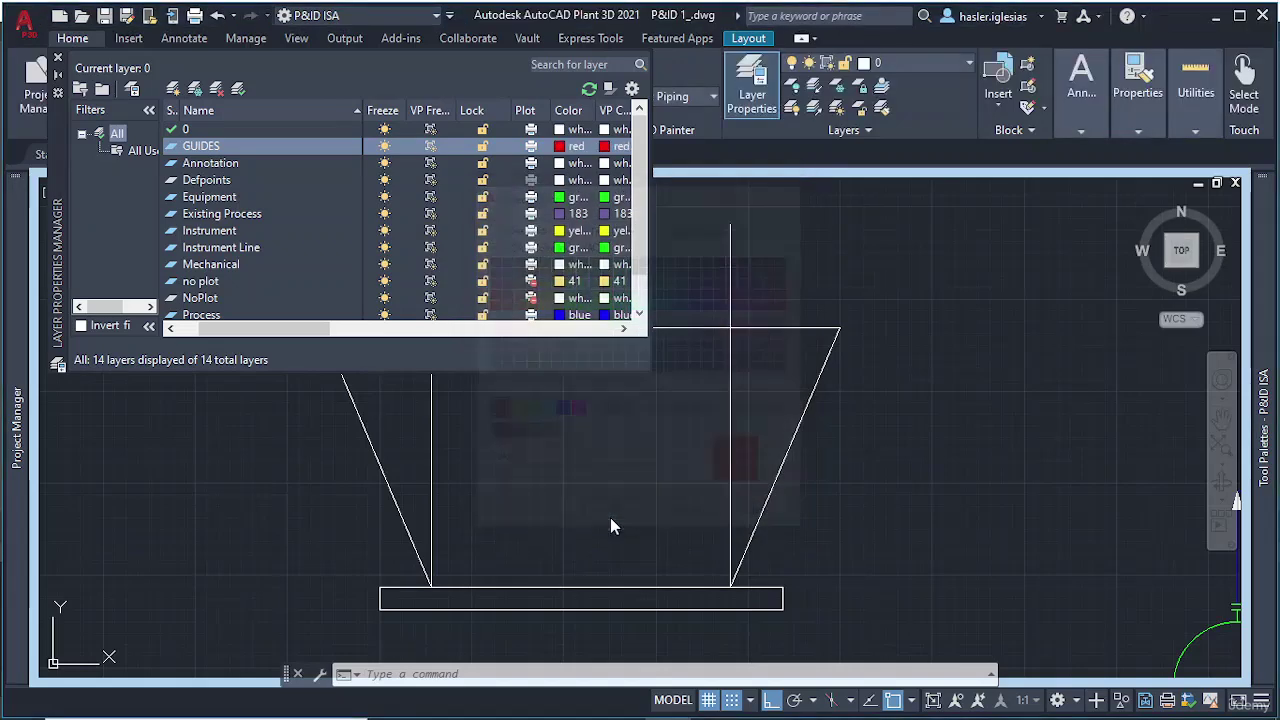
pyautogui.click(57, 60)
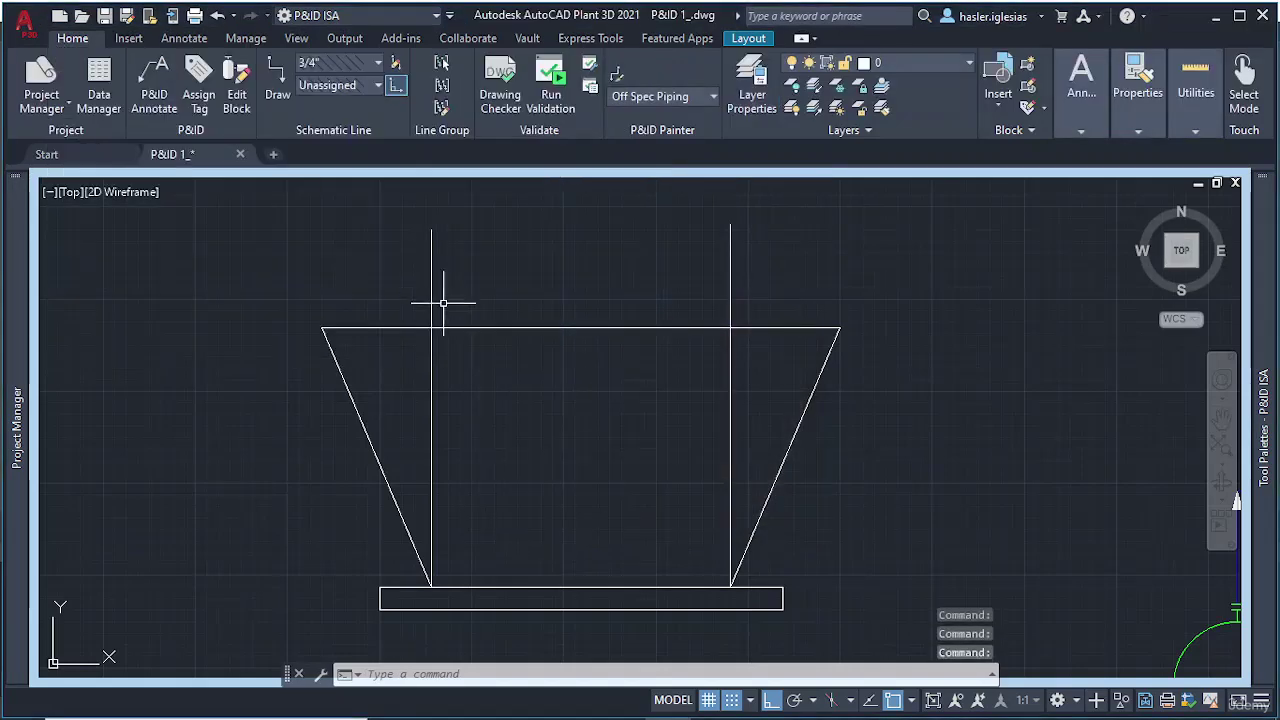
# Step: Move the two vertical guide lines to the GUIDES layer
pyautogui.click(431, 292)
pyautogui.click(731, 258)
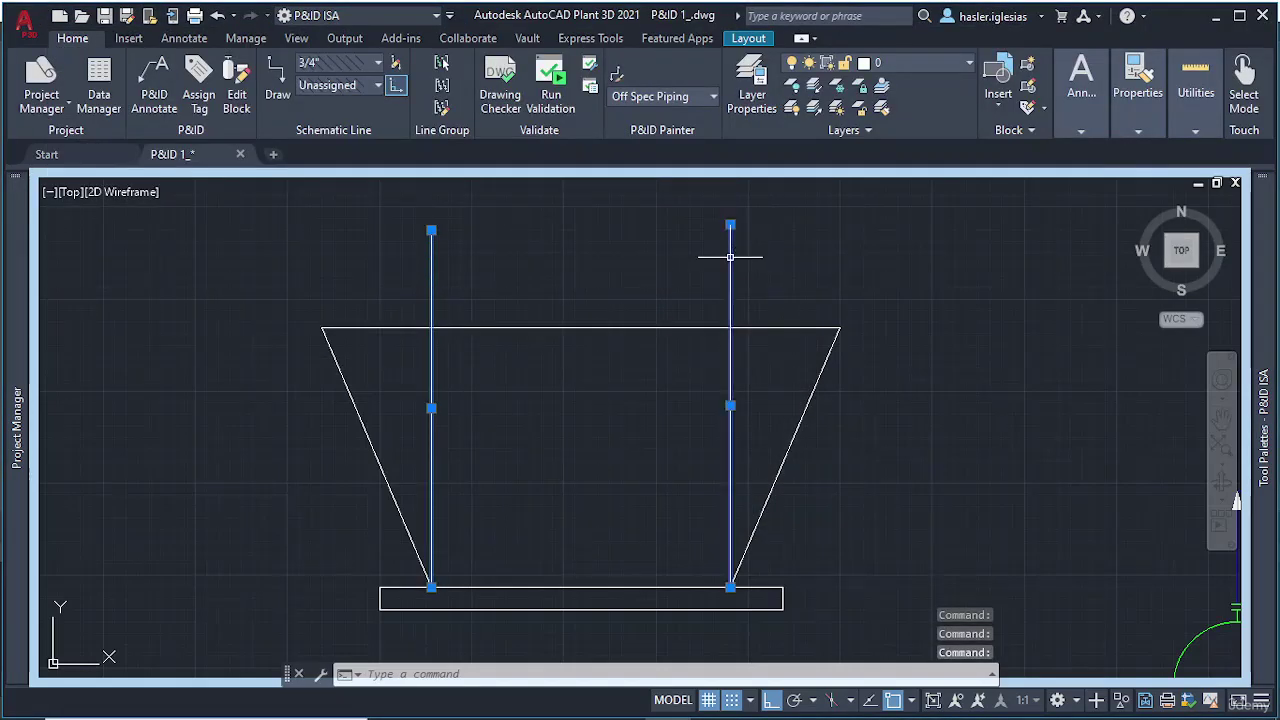
pyautogui.click(969, 63)
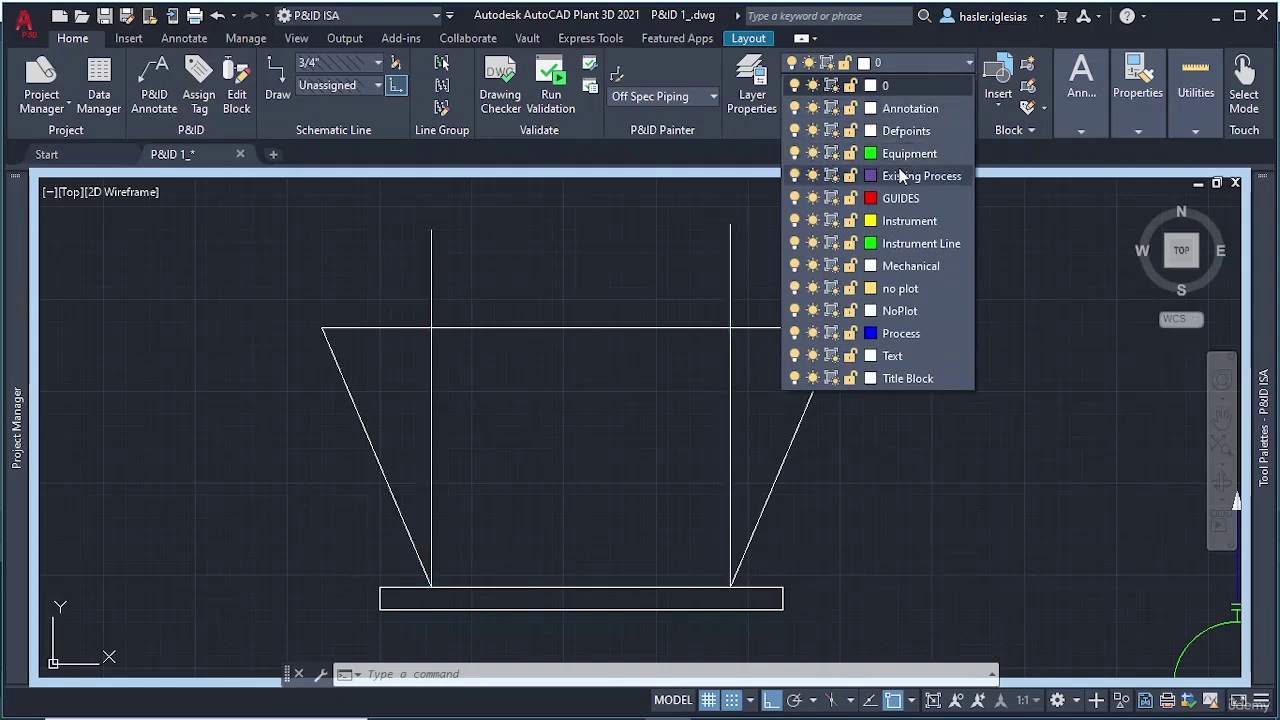
pyautogui.click(895, 196)
pyautogui.press('Escape')
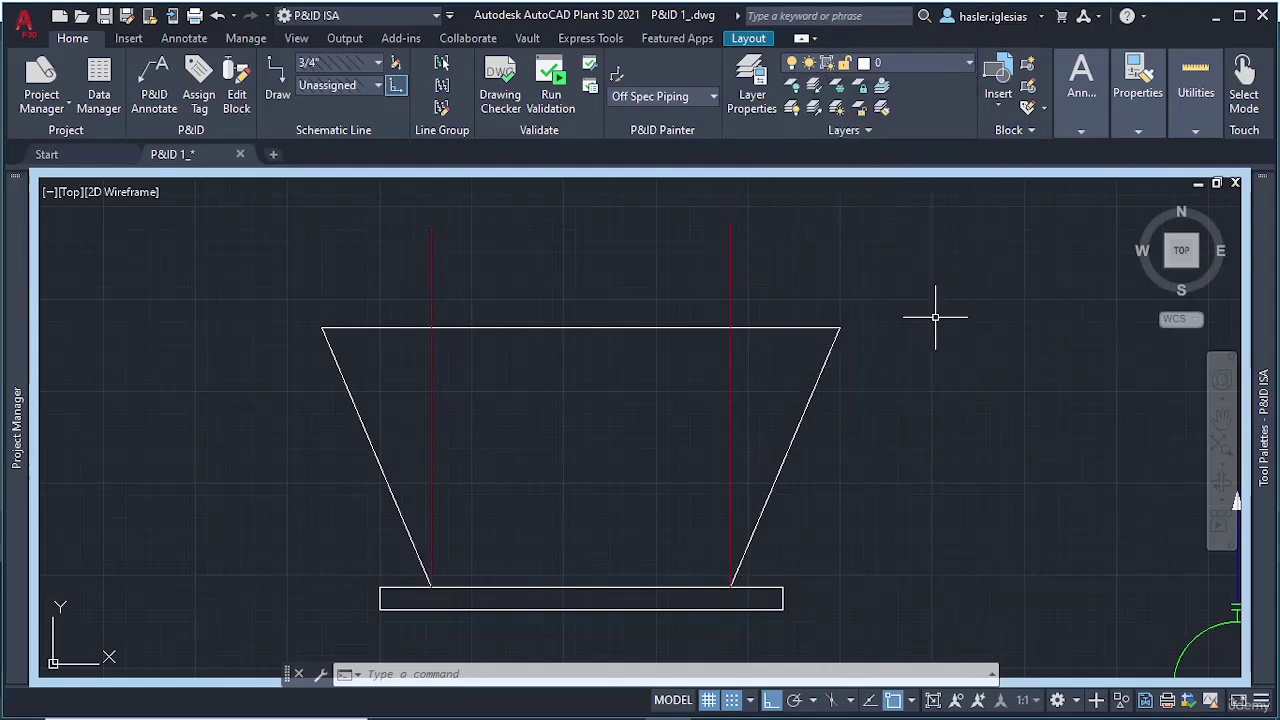
# Step: Draw a rectangle on the trapezoid's top edge, spanning exactly between the two red guide lines and ending below their upper ends
pyautogui.scroll(-4, 935, 317)
pyautogui.scroll(4, 603, 302)
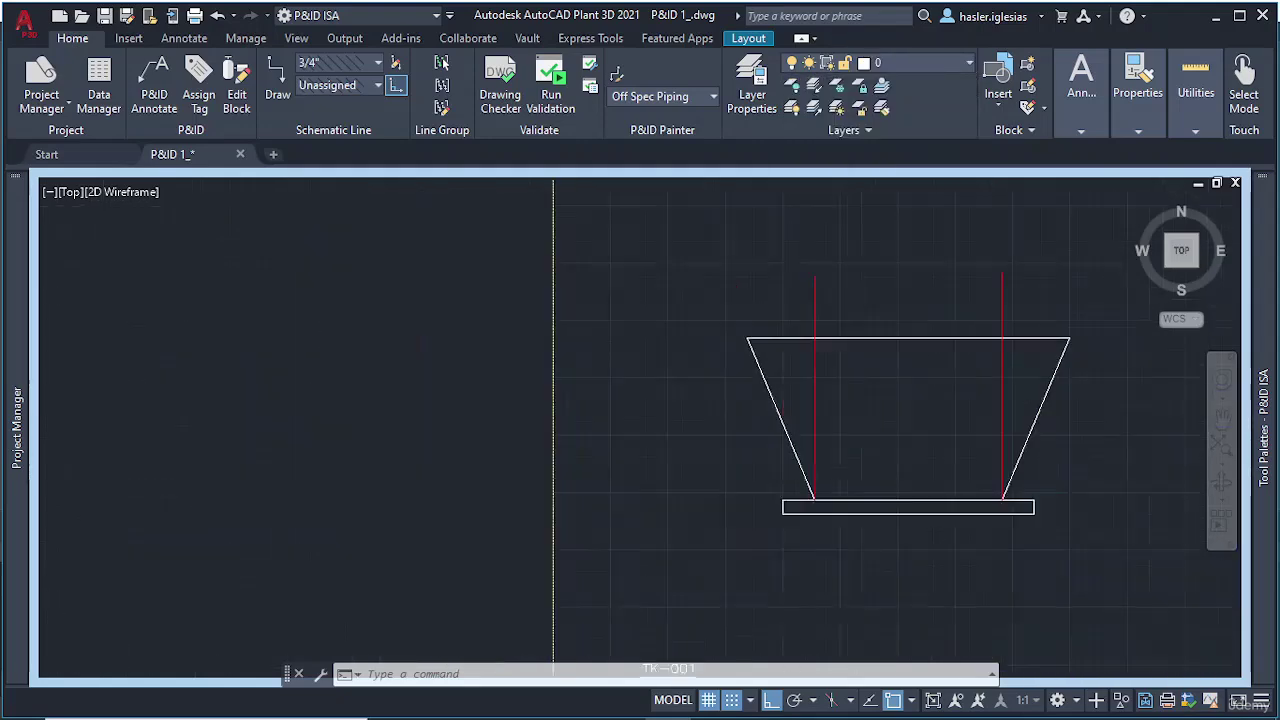
pyautogui.moveTo(774, 325); pyautogui.dragTo(459, 319, button='middle')
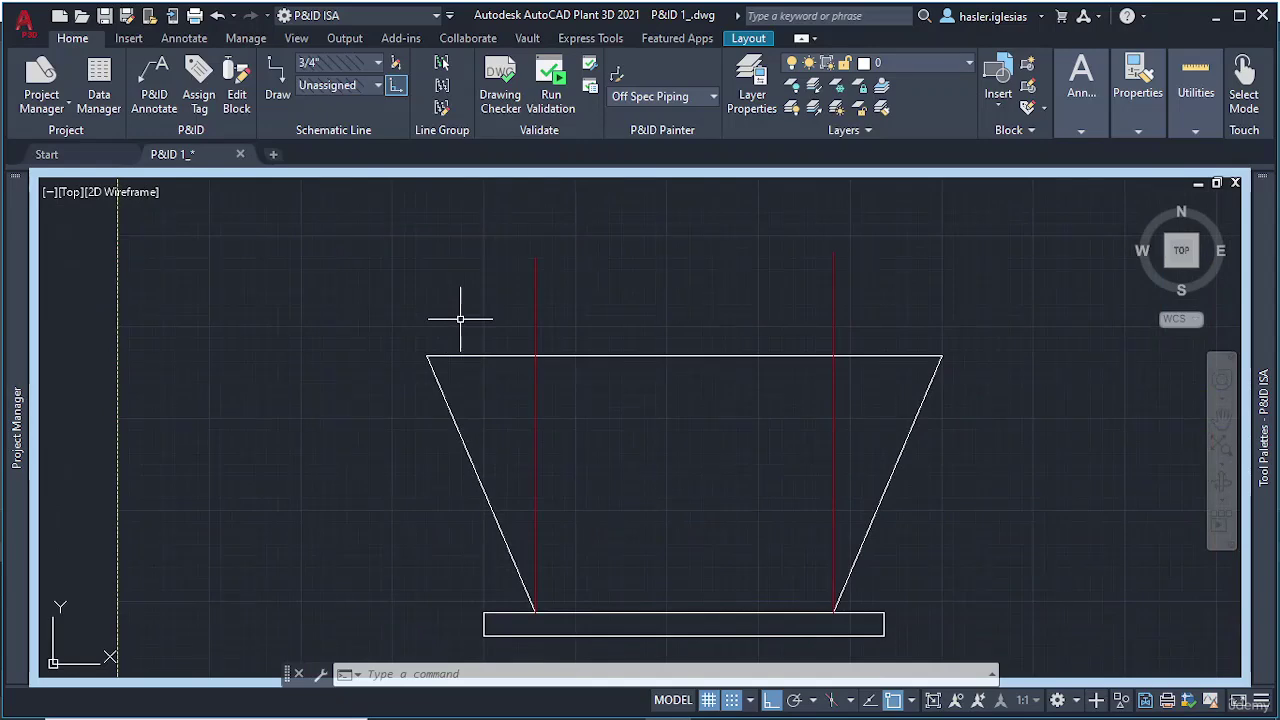
pyautogui.write('REATANG')
pyautogui.press('Return')
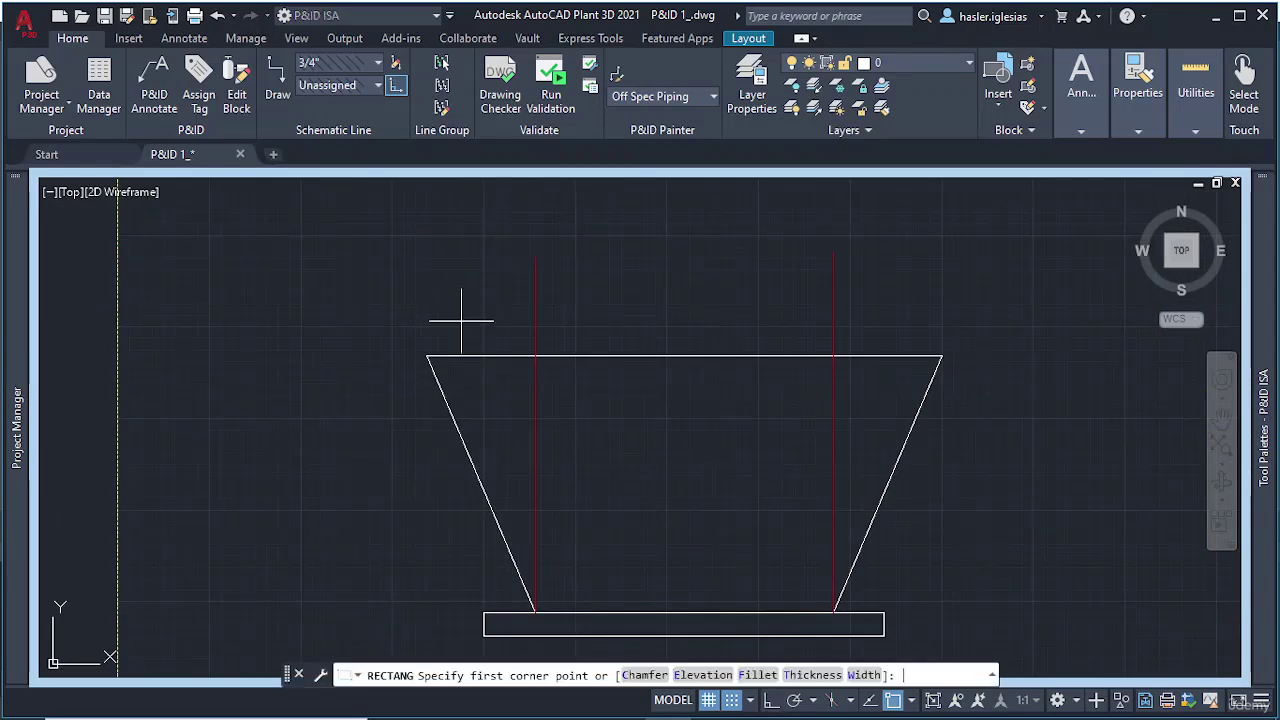
pyautogui.click(535, 356)
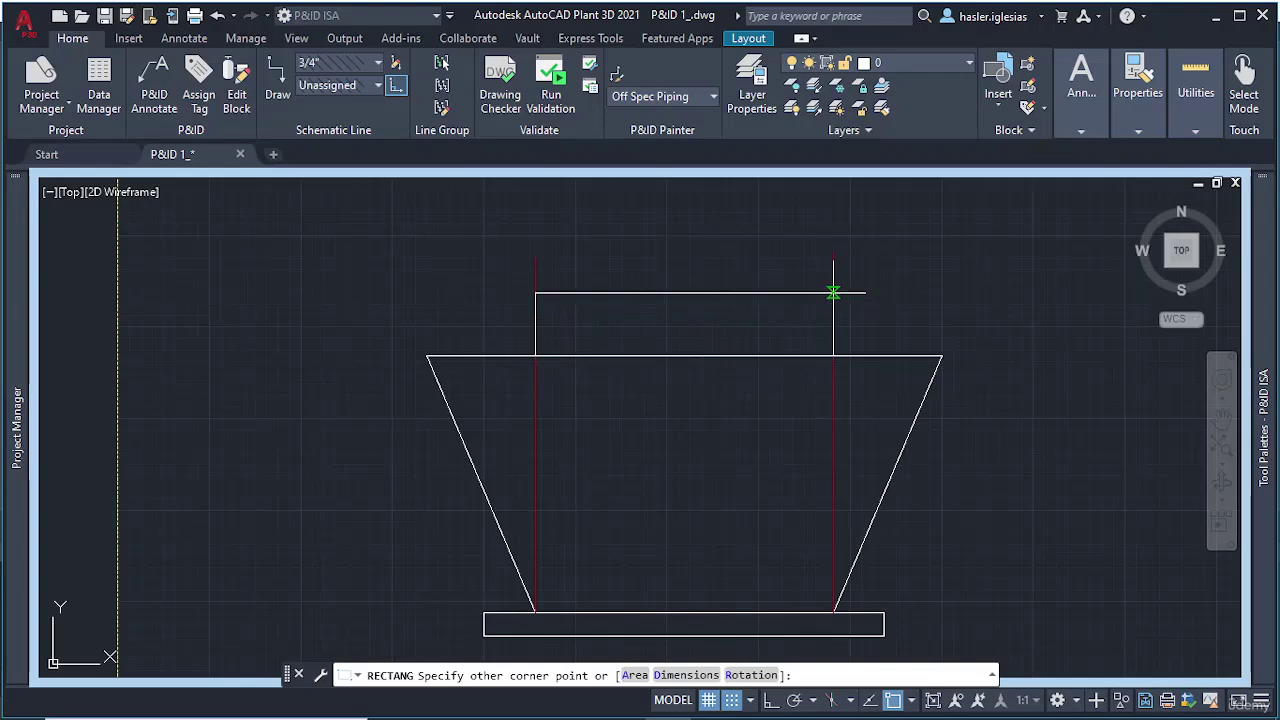
pyautogui.click(833, 288)
pyautogui.press('F8')
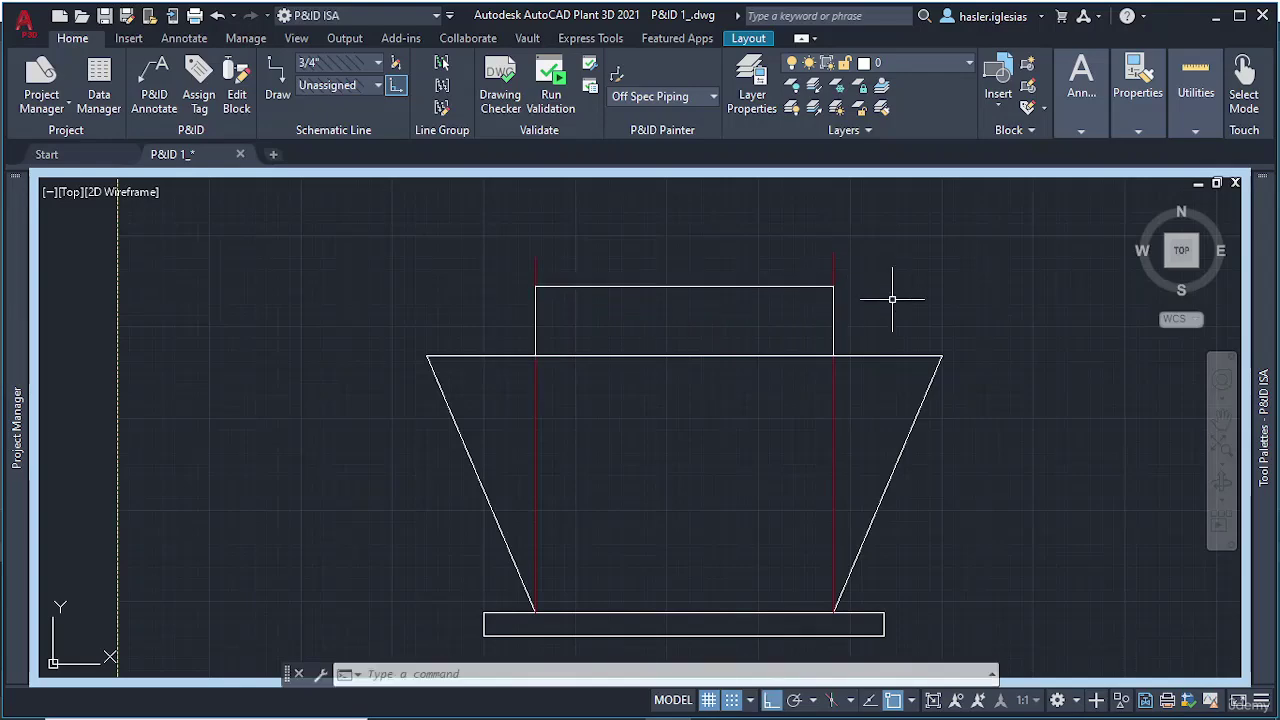
# Step: Delete both red vertical guide lines
pyautogui.scroll(-4, 892, 299)
pyautogui.scroll(4, 871, 359)
pyautogui.moveTo(869, 364)
pyautogui.mouseDown(button='middle')
pyautogui.moveTo(844, 398)
pyautogui.moveTo(727, 458)
pyautogui.mouseUp(button='middle')
pyautogui.click(722, 412)
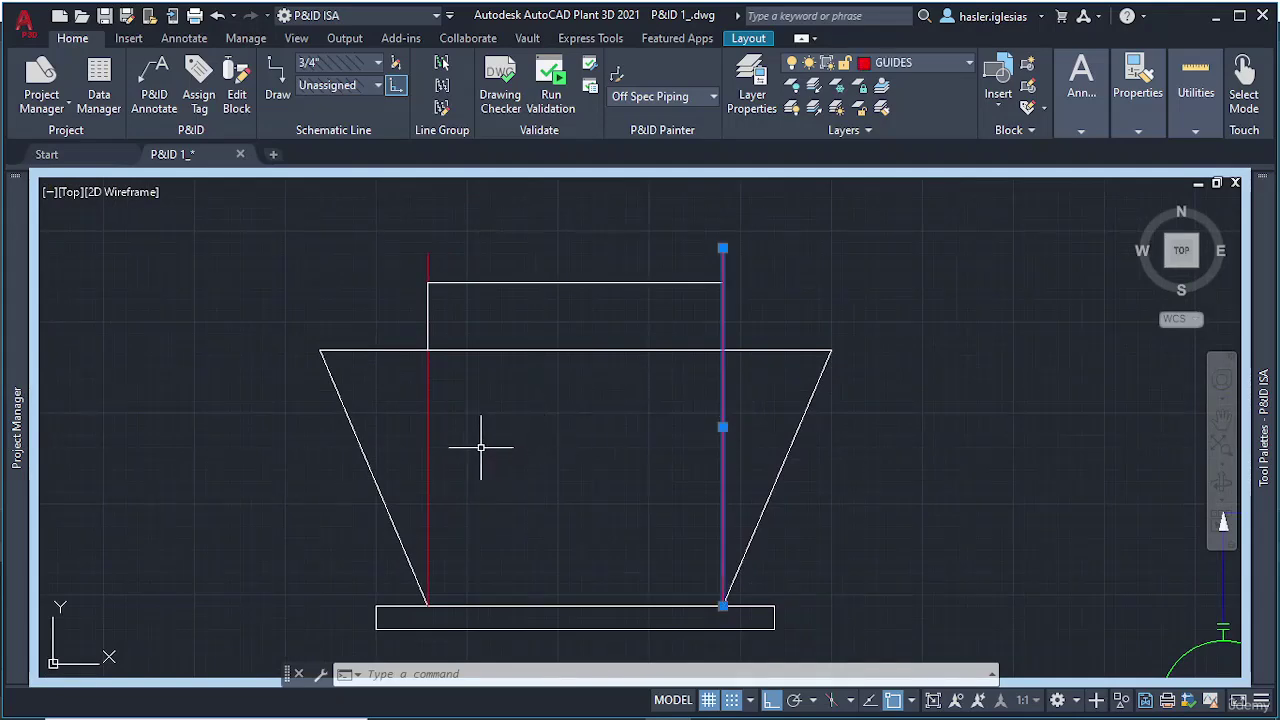
pyautogui.press('Delete')
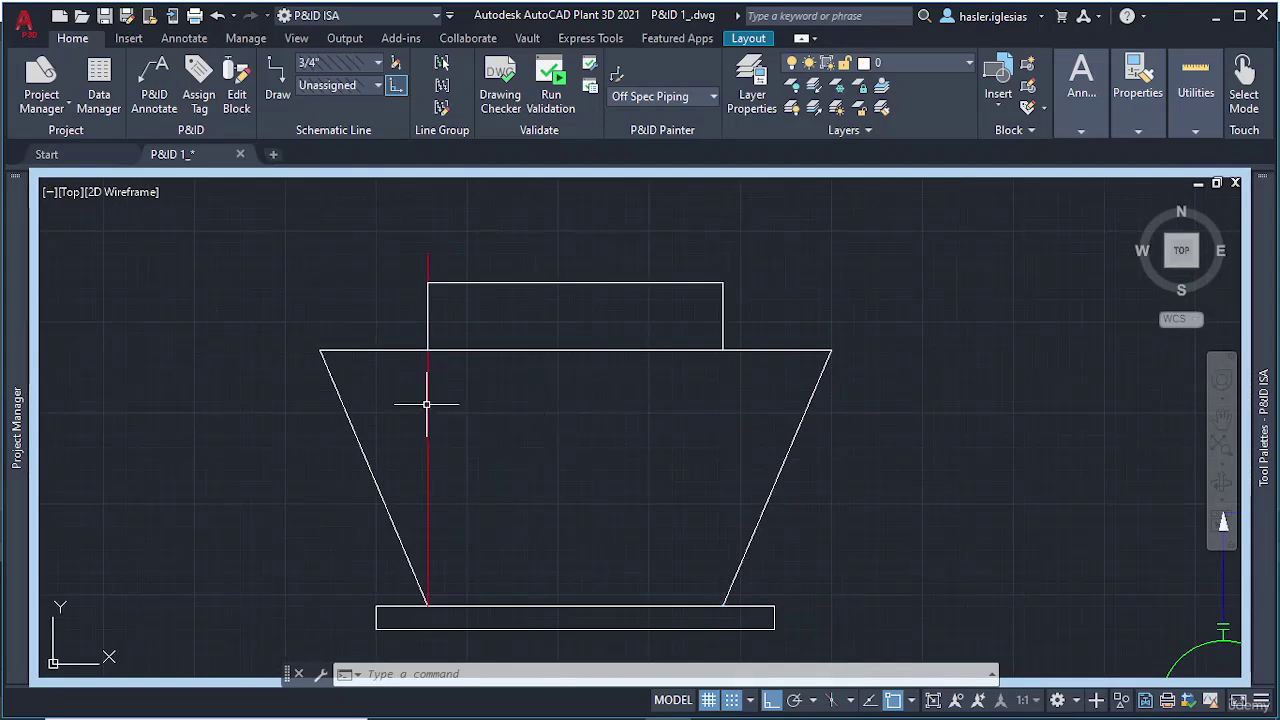
pyautogui.click(428, 405)
pyautogui.press('Delete')
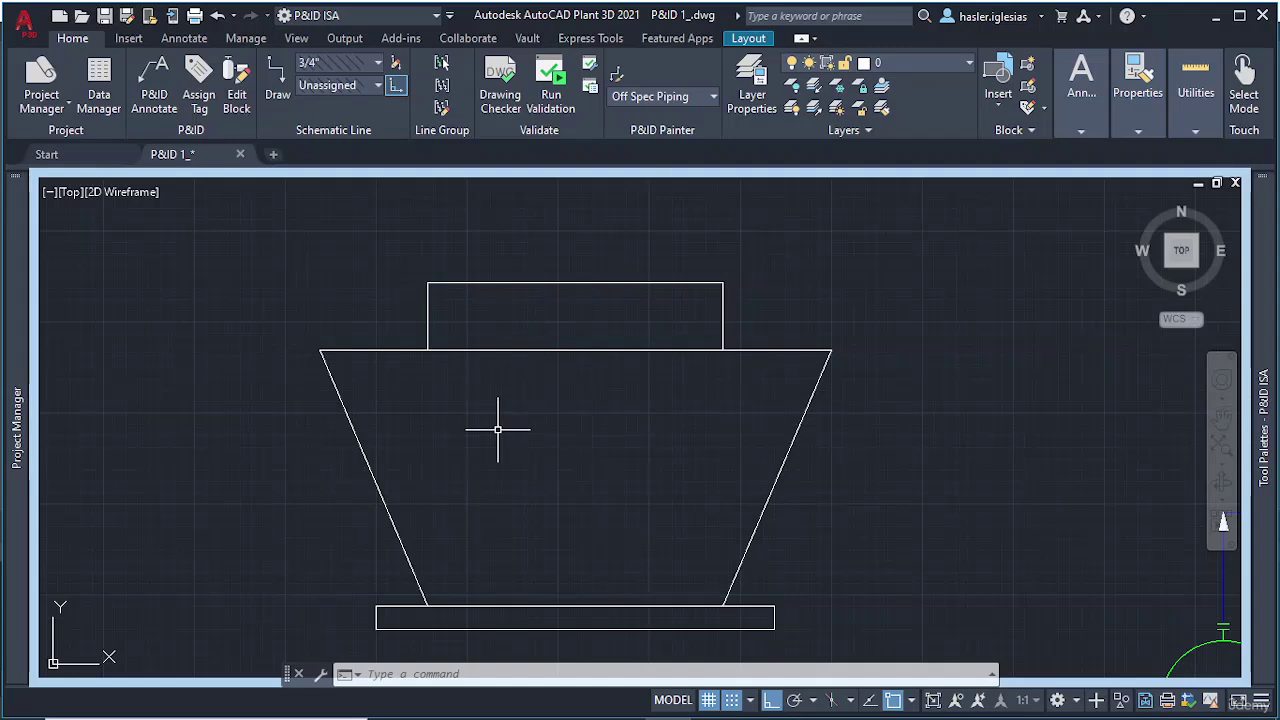
# Step: Draw a continuous zigzag with object snap off: five horizontal runs across the trapezoid, joined by short vertical segments at alternating ends
pyautogui.write('l')
pyautogui.press('Return')
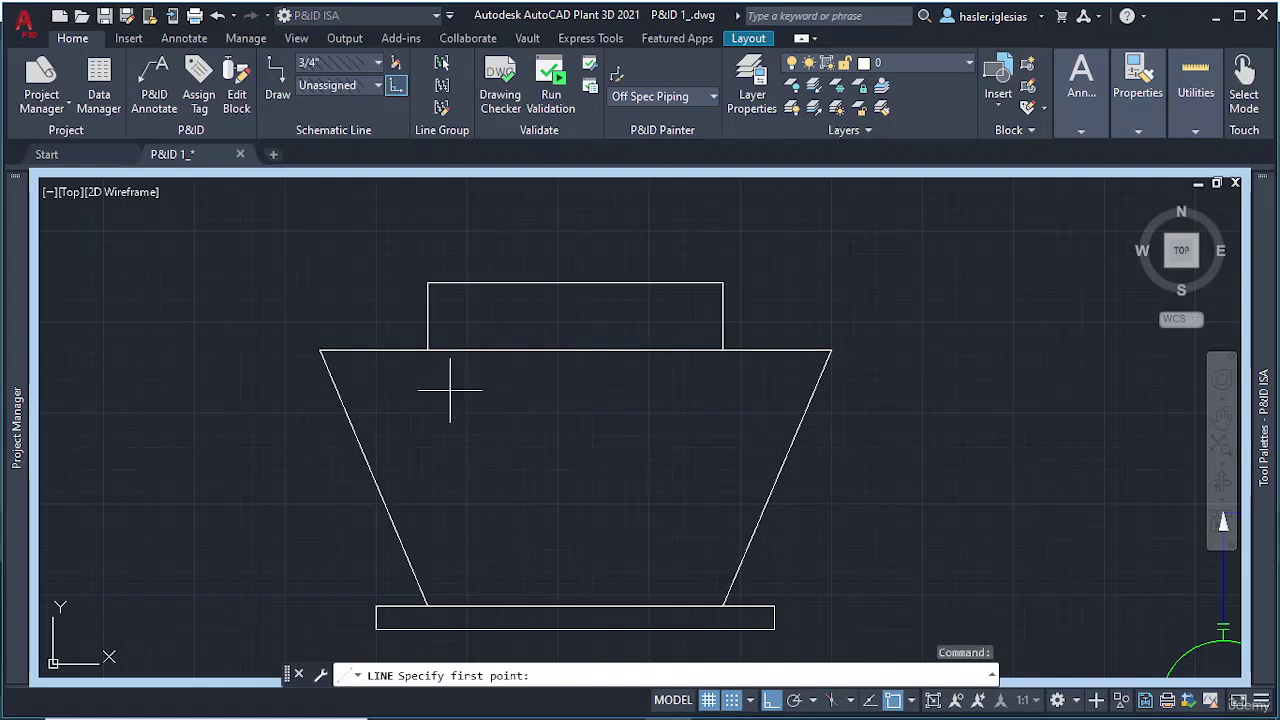
pyautogui.click(370, 373)
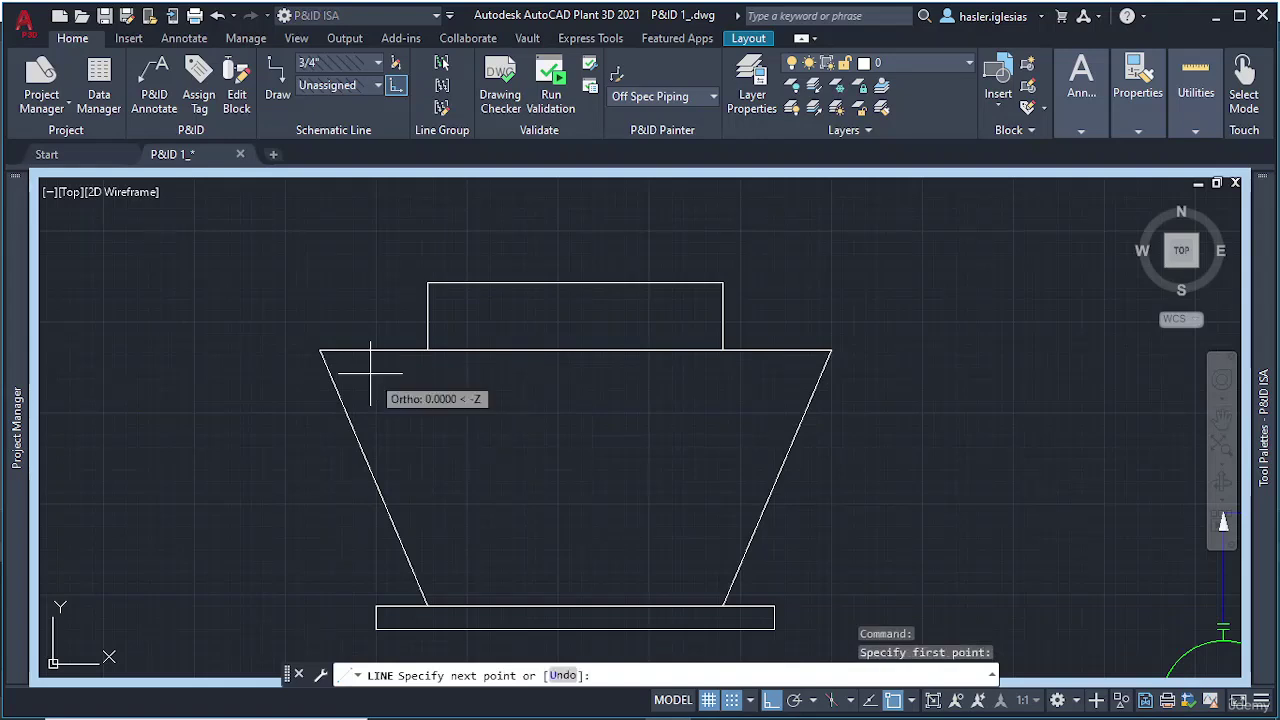
pyautogui.click(799, 373)
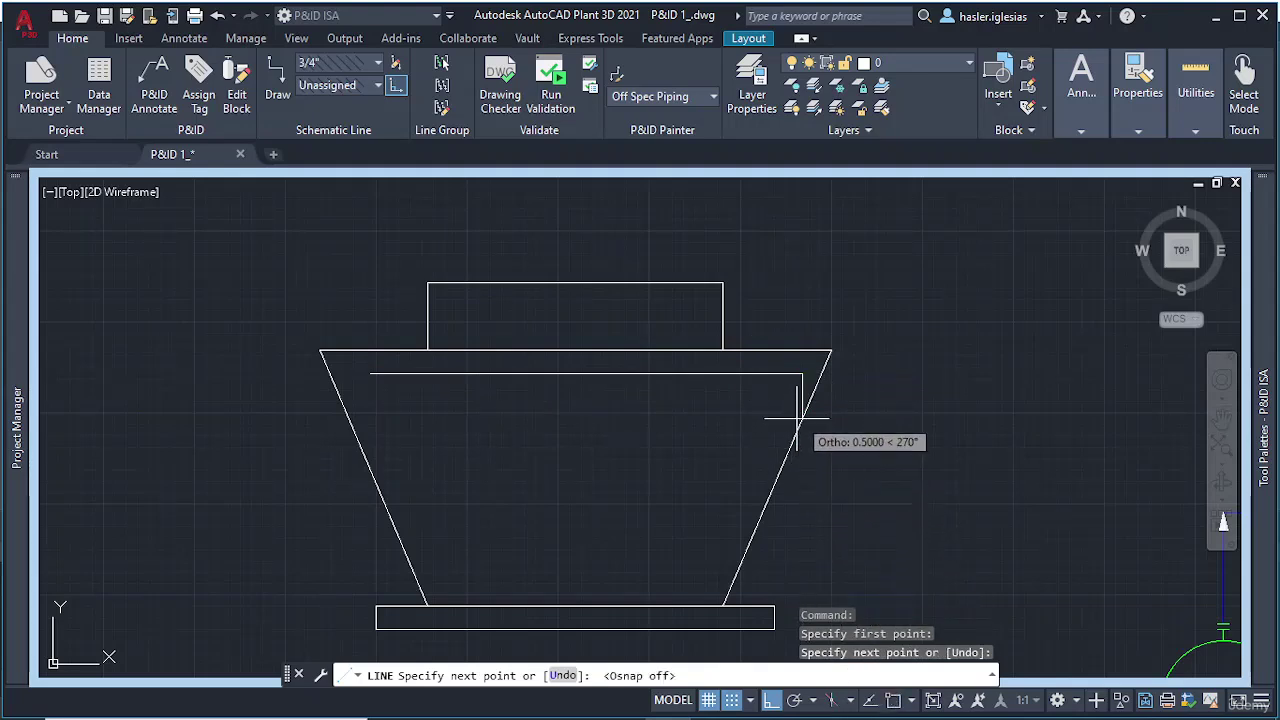
pyautogui.click(798, 412)
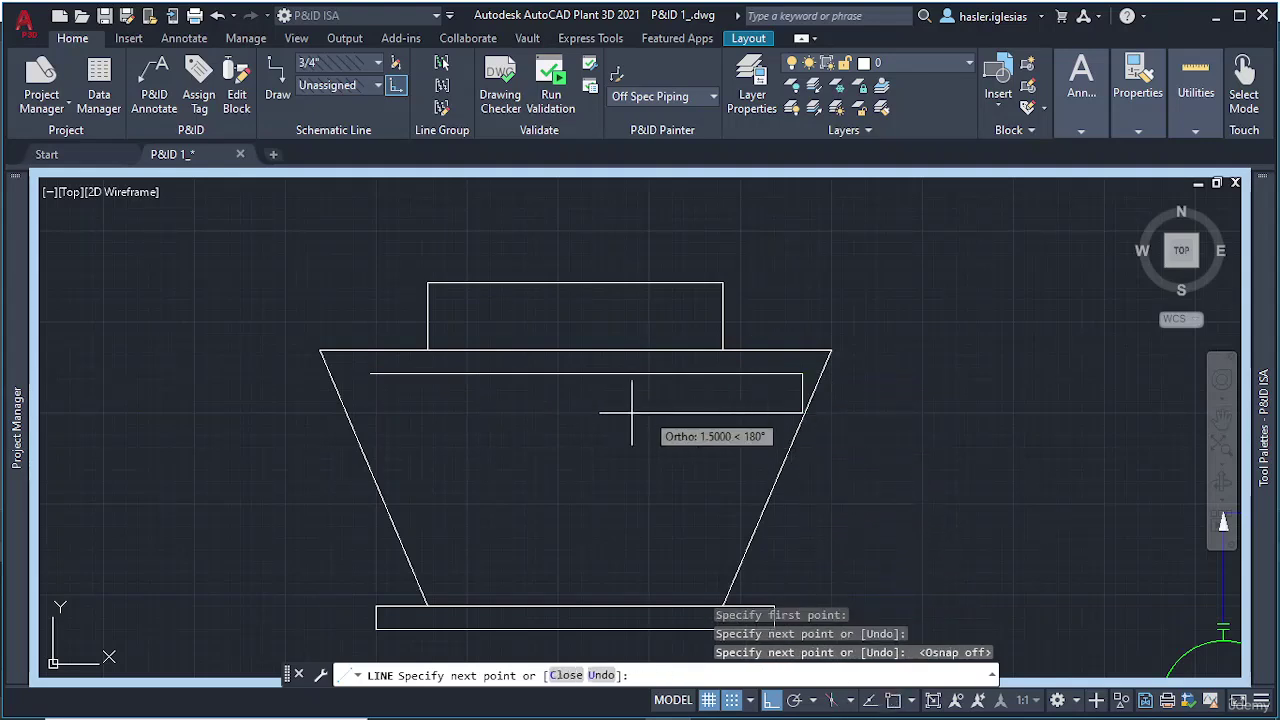
pyautogui.click(354, 412)
pyautogui.click(354, 463)
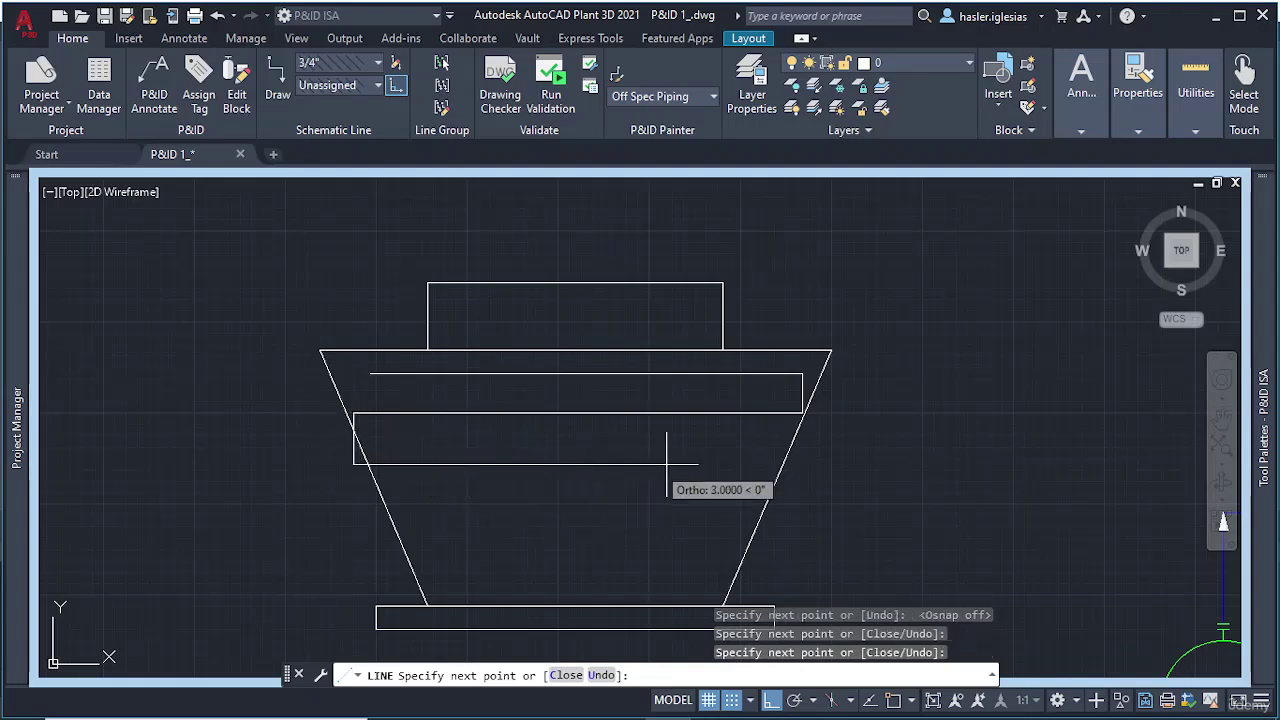
pyautogui.click(797, 463)
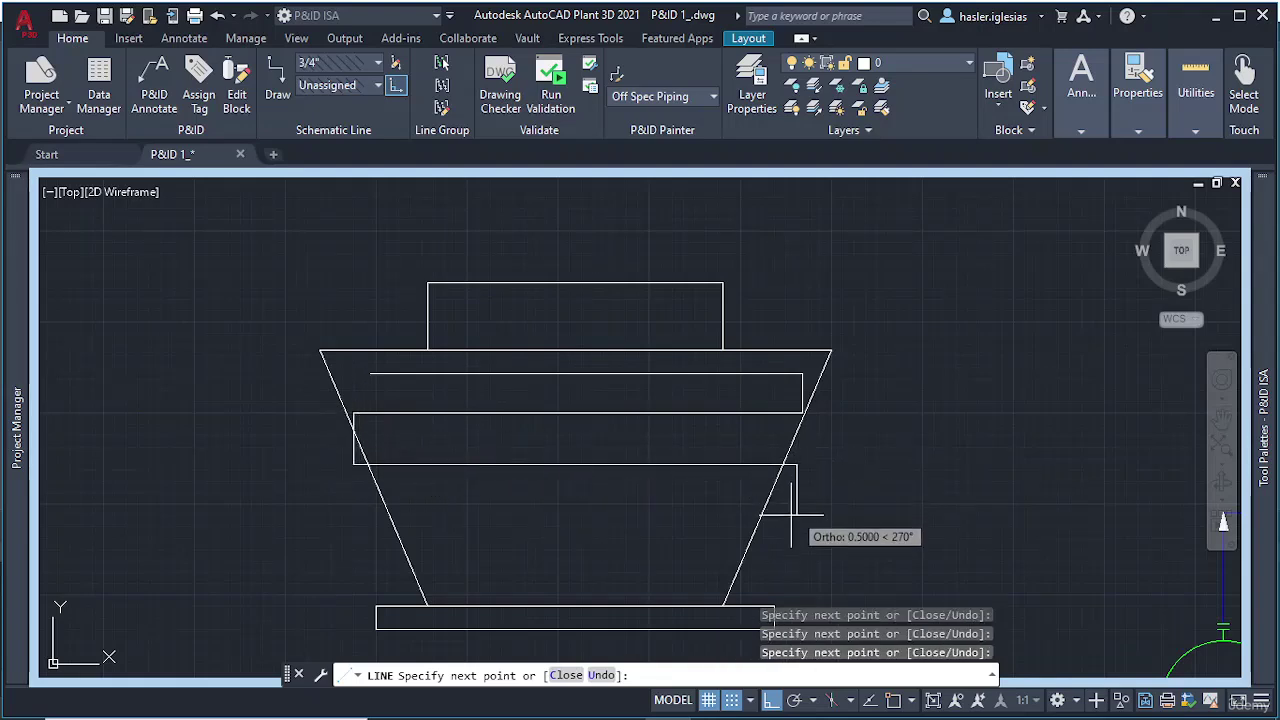
pyautogui.click(797, 514)
pyautogui.click(370, 514)
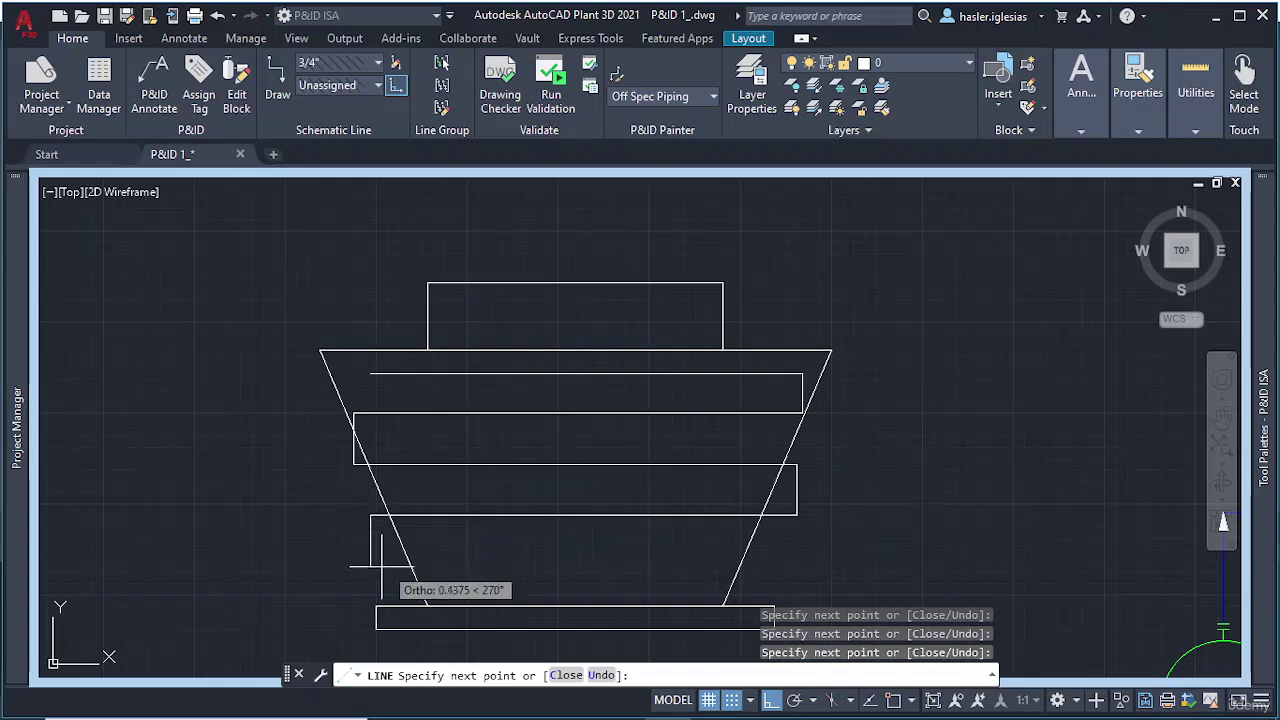
pyautogui.click(372, 560)
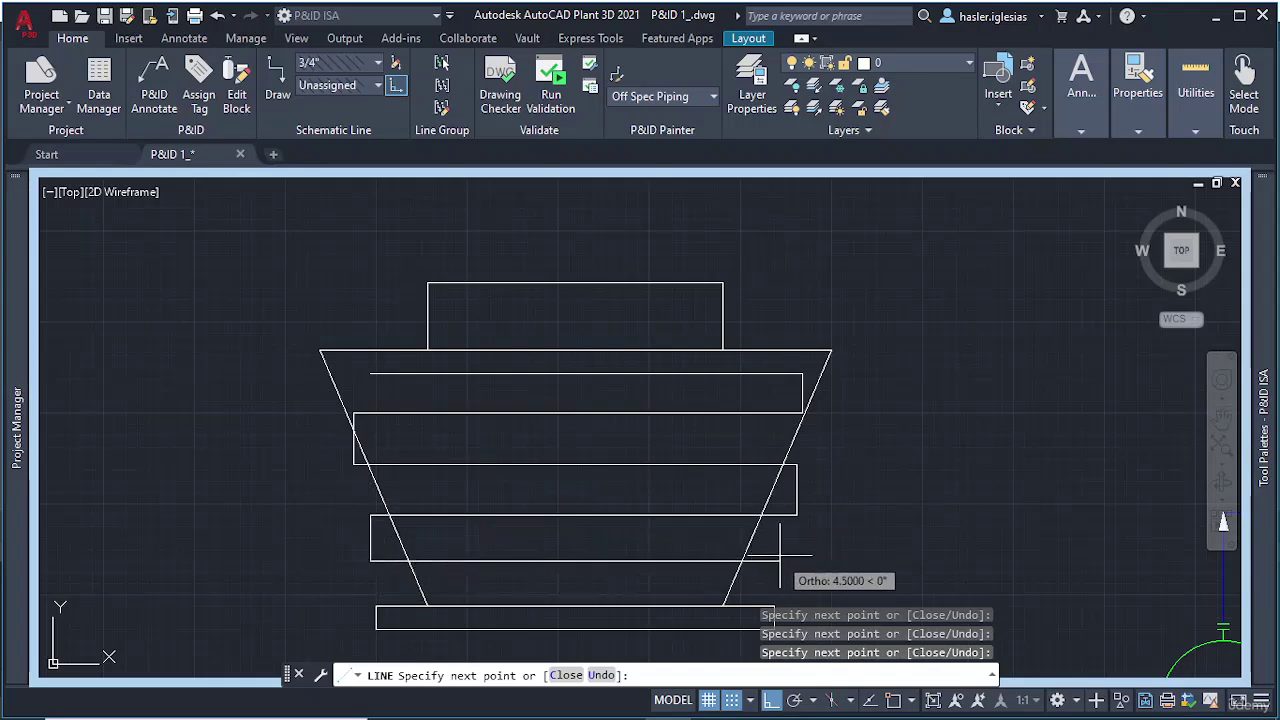
pyautogui.click(786, 558)
pyautogui.press('Escape')
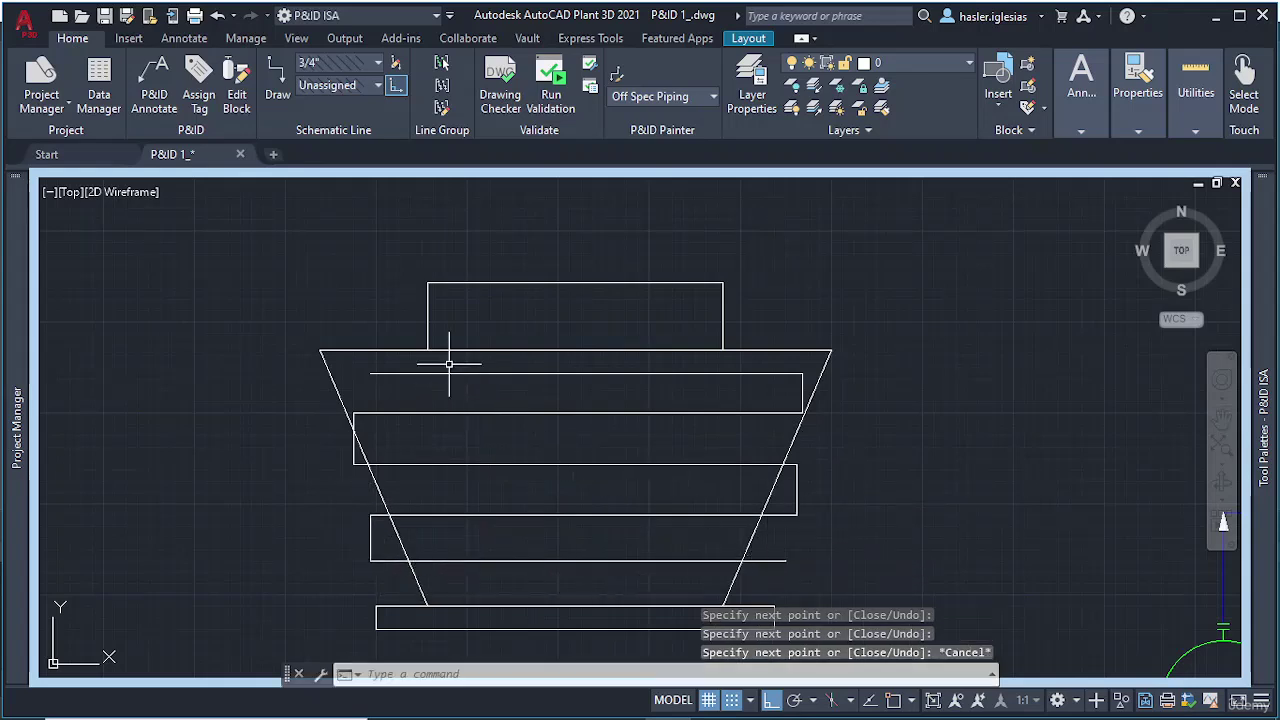
# Step: Stretch both ends of the zigzag's uppermost horizontal line outward past the trapezoid's slanted sides
pyautogui.click(453, 375)
pyautogui.click(371, 375)
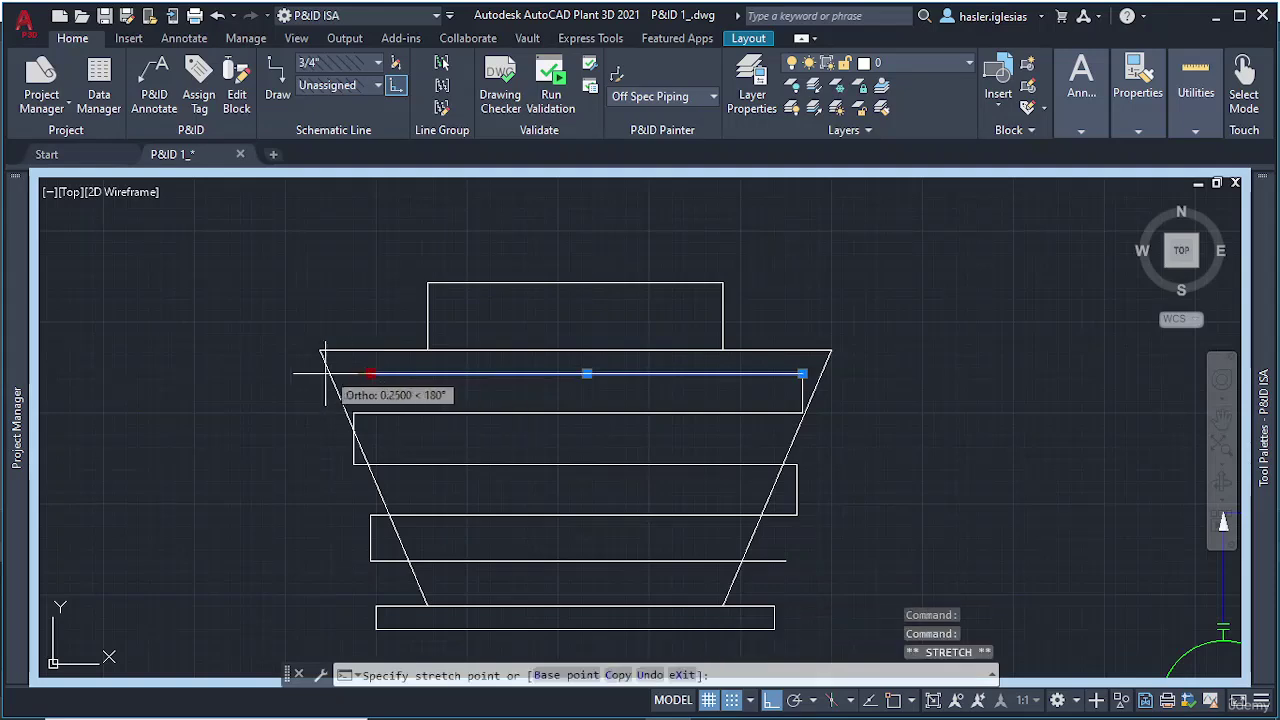
pyautogui.click(303, 374)
pyautogui.click(802, 374)
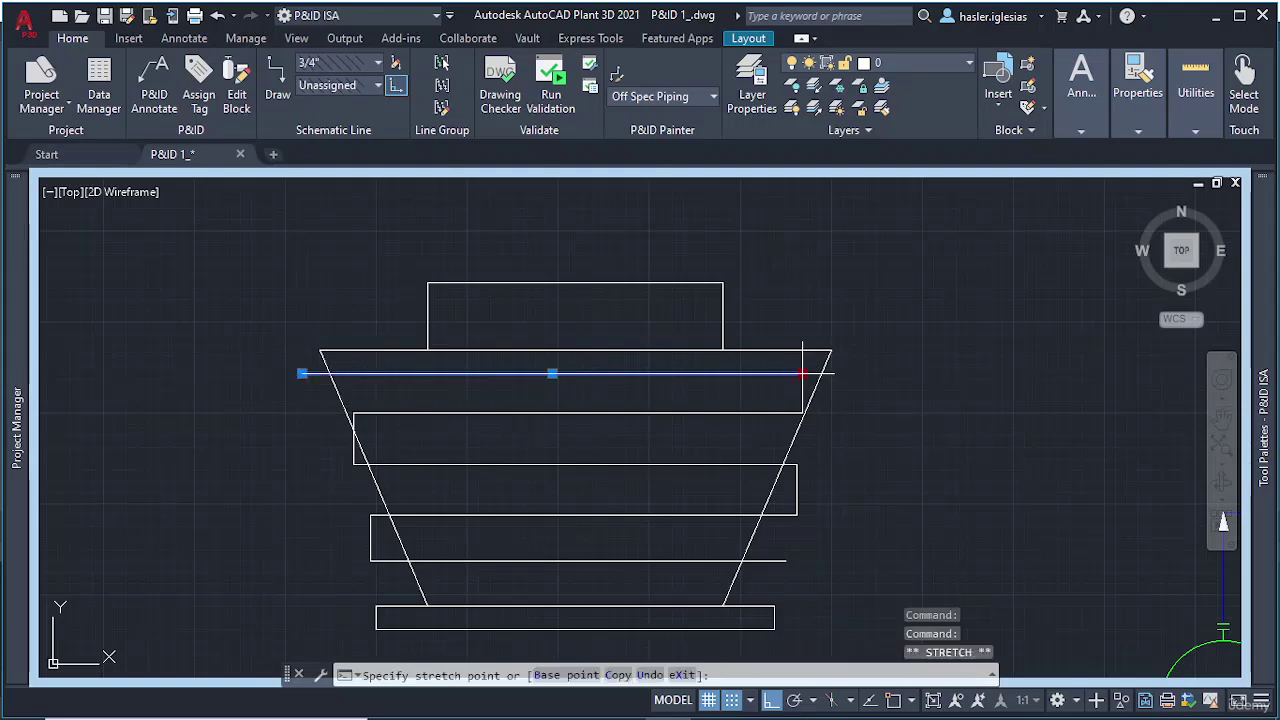
pyautogui.click(854, 374)
pyautogui.press('Escape')
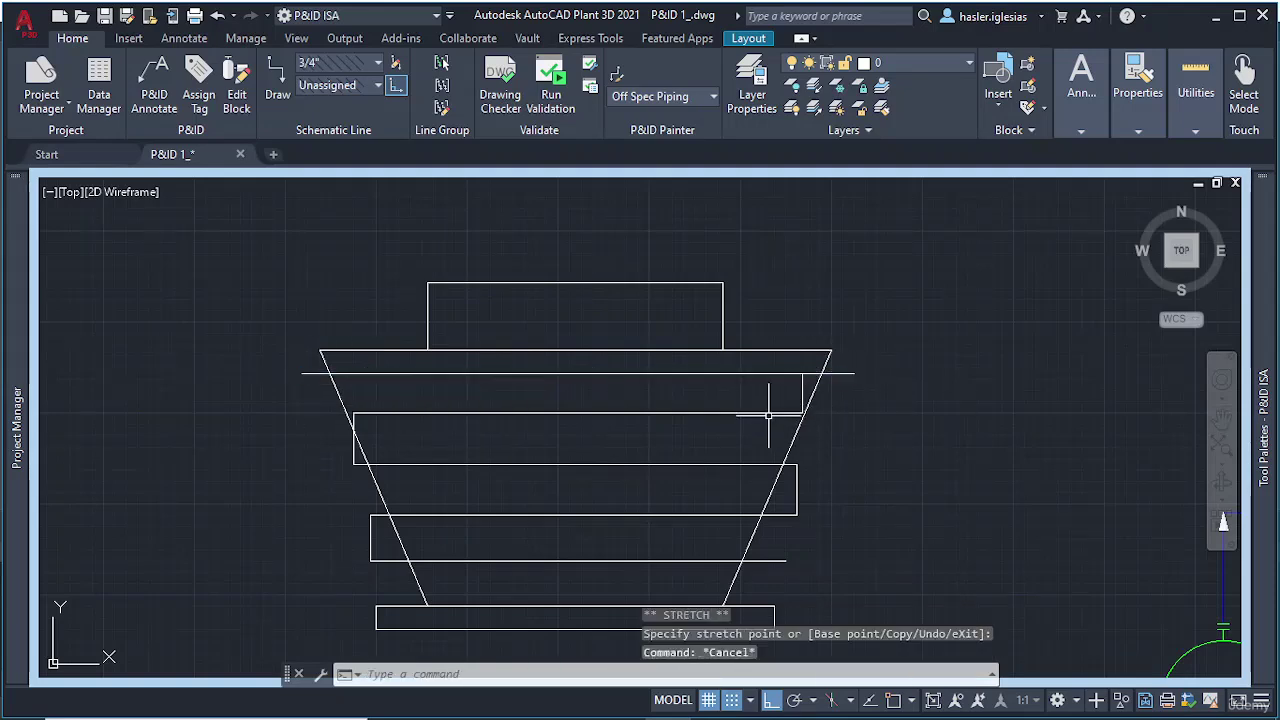
# Step: Stretch both ends of the second horizontal line outward past the trapezoid's slanted sides
pyautogui.click(768, 412)
pyautogui.click(803, 412)
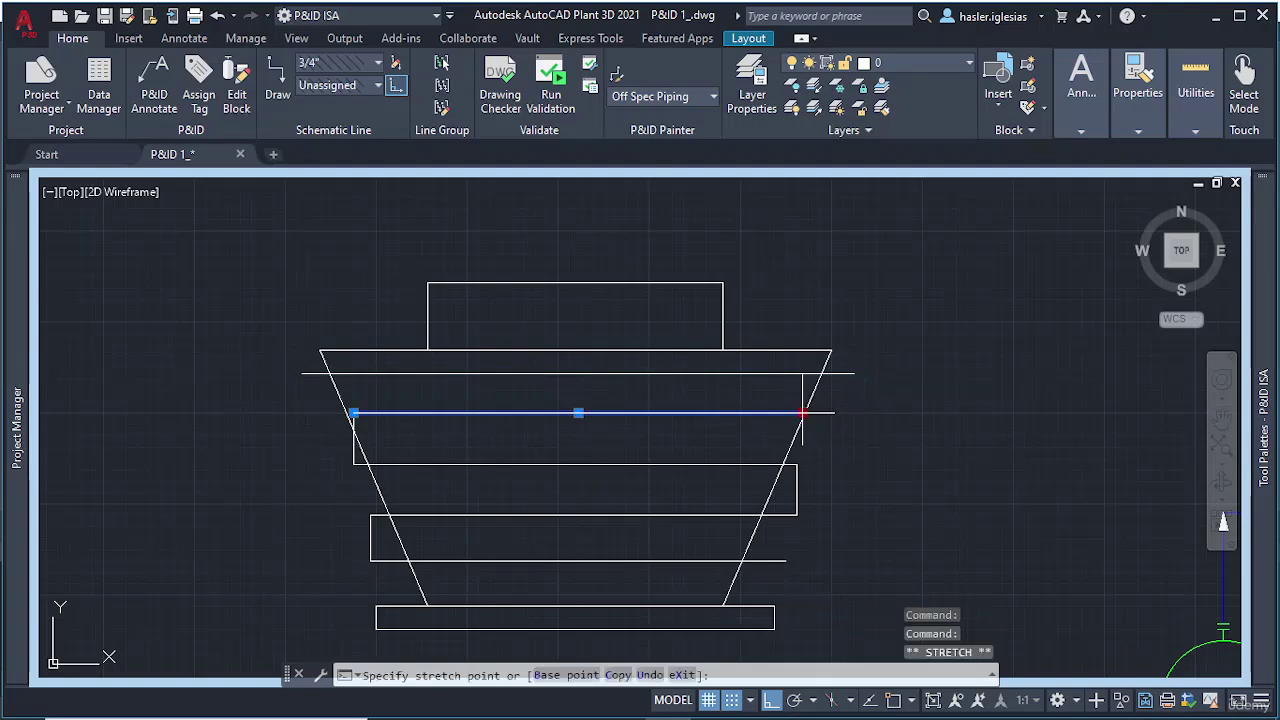
pyautogui.click(837, 412)
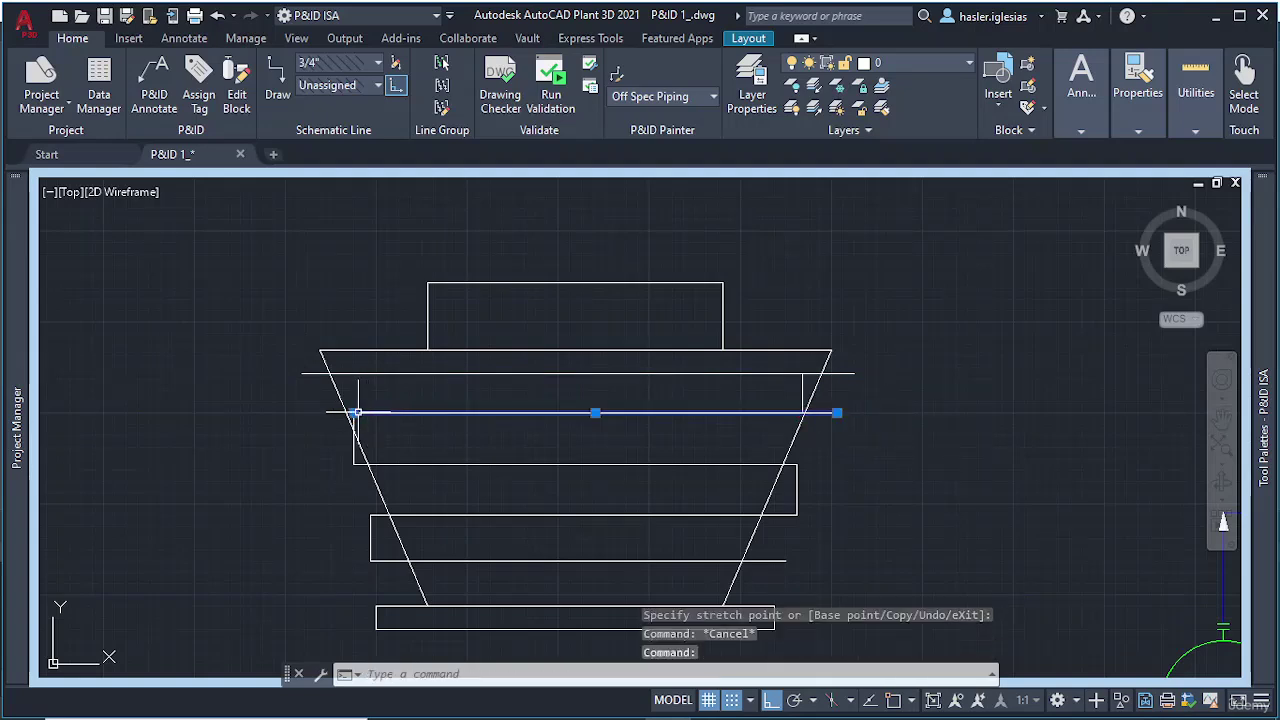
pyautogui.click(353, 412)
pyautogui.click(307, 412)
pyautogui.press('Escape')
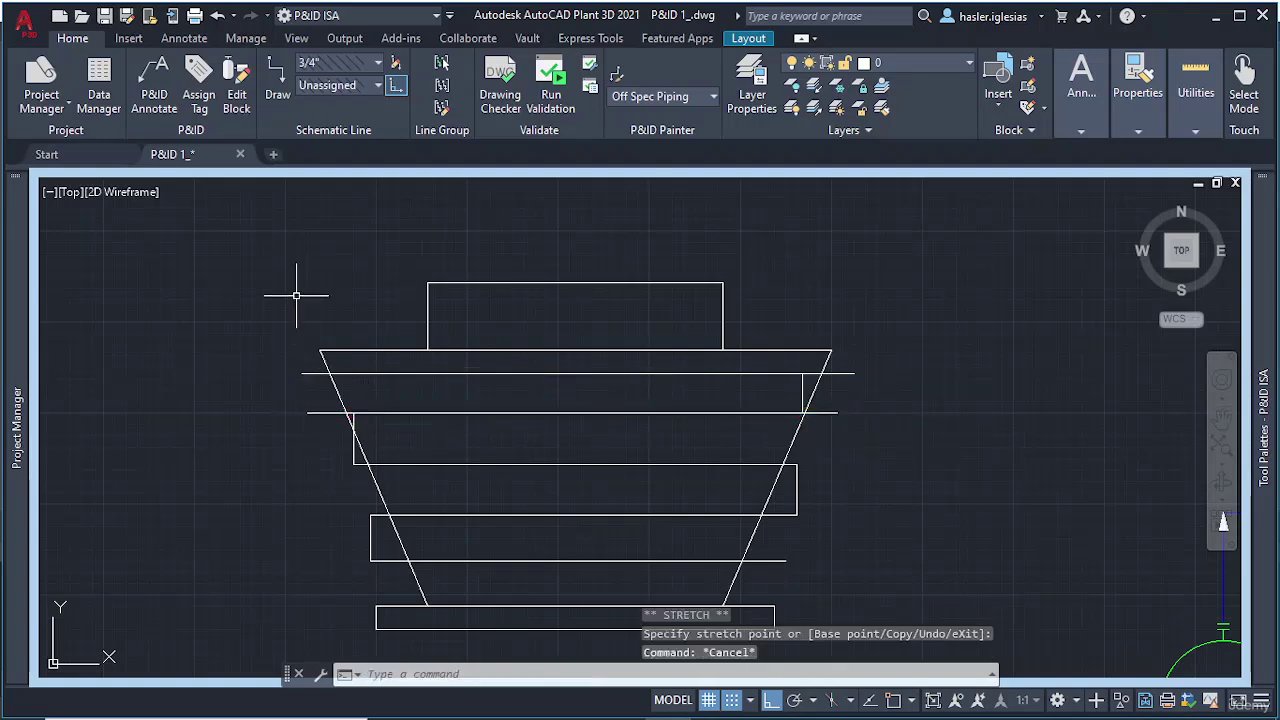
# Step: Using the whole figure as cutting edges, trim the two uppermost horizontal lines back to the trapezoid's slanted sides
pyautogui.click(264, 255)
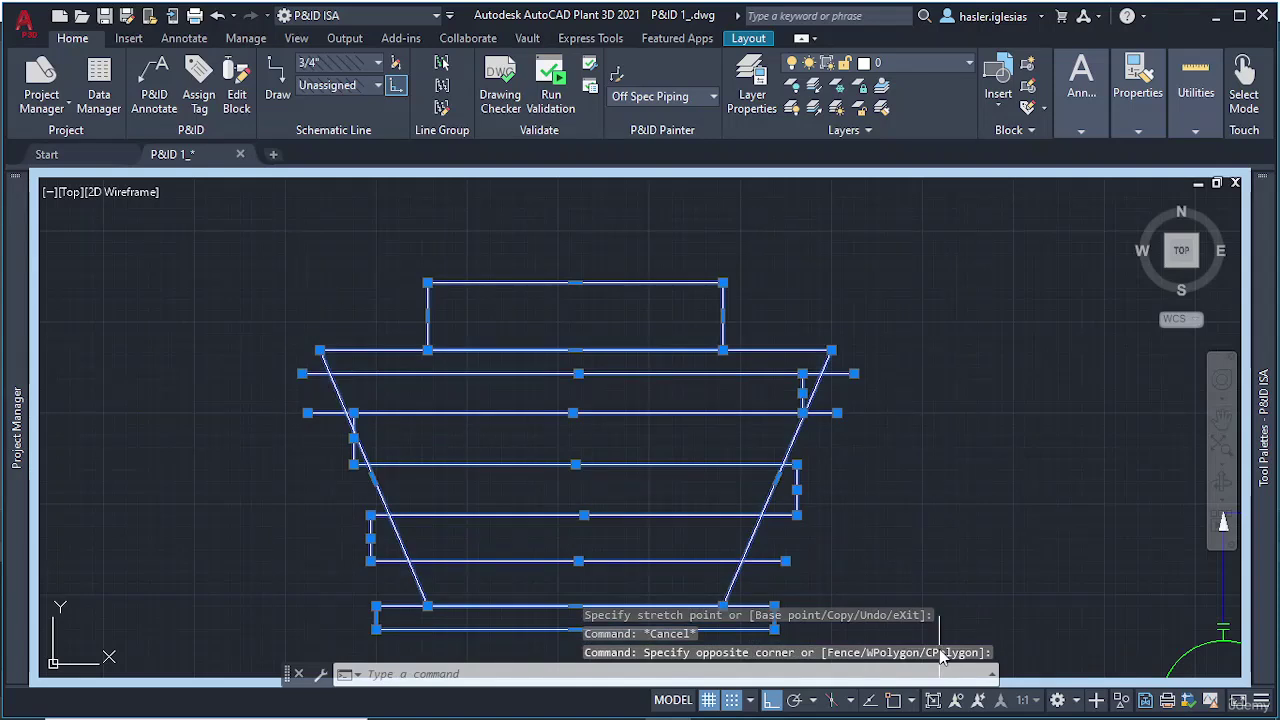
pyautogui.write('tr')
pyautogui.press('Return')
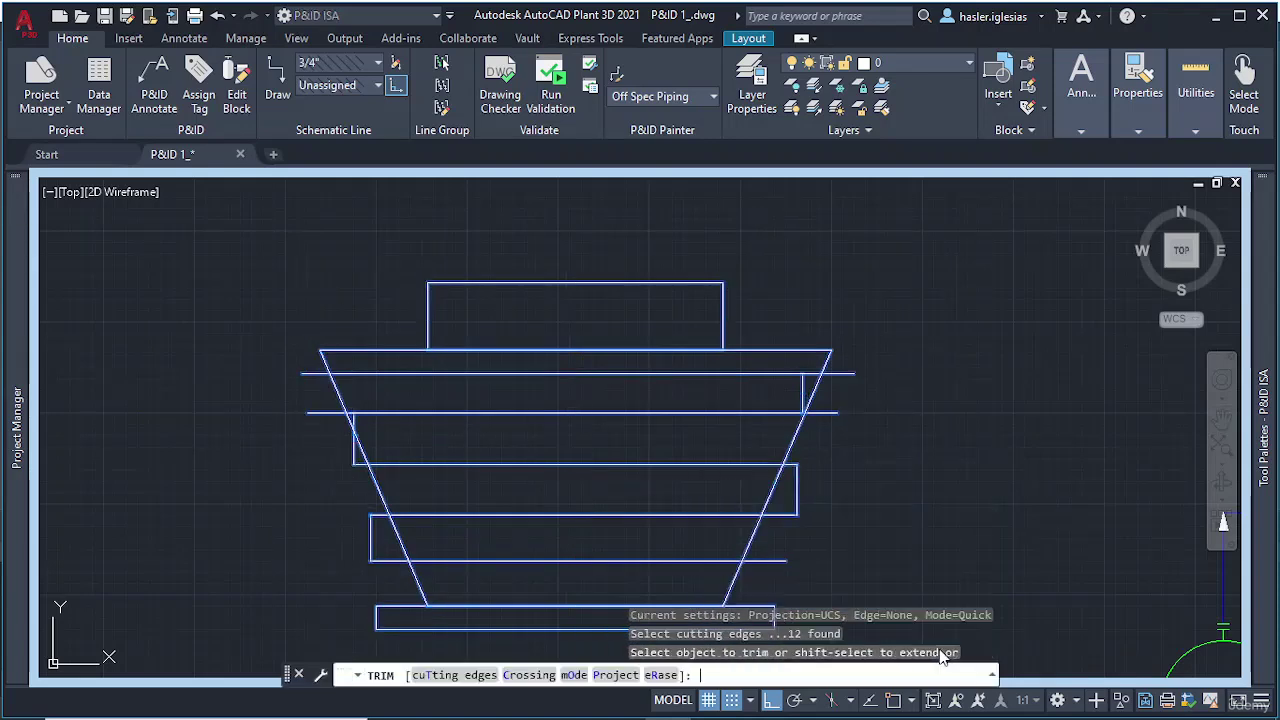
pyautogui.click(845, 372)
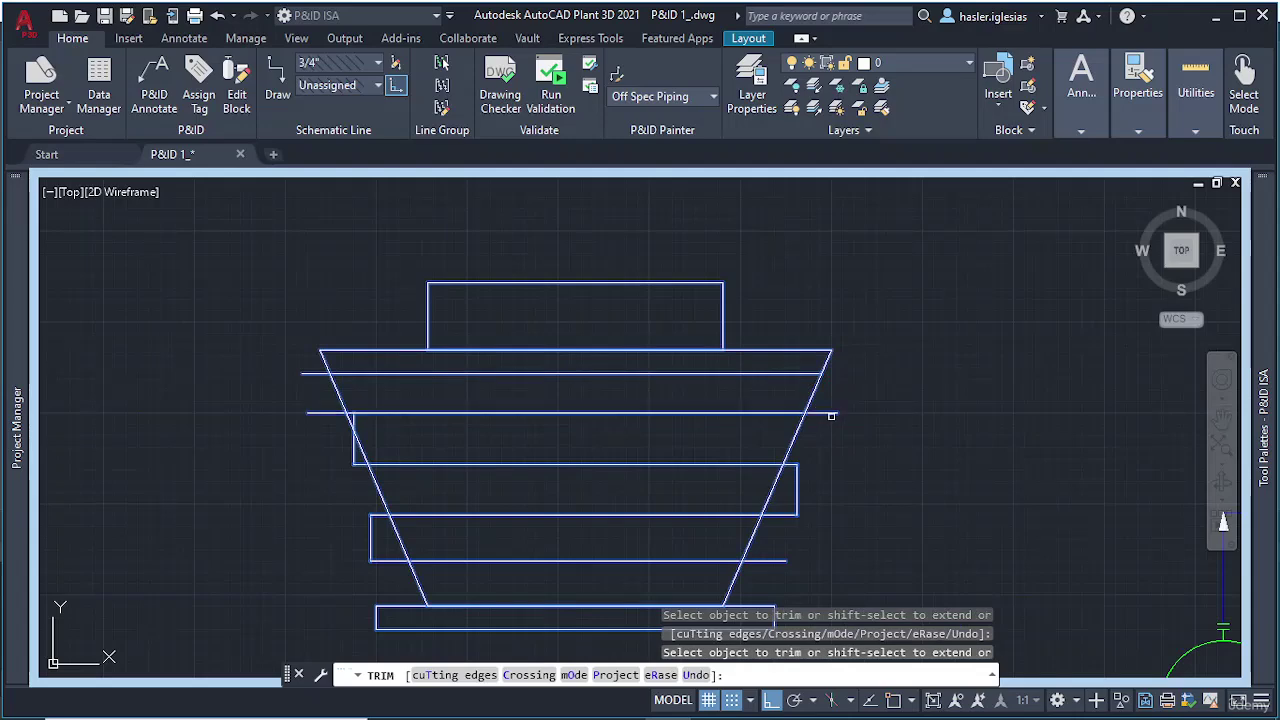
pyautogui.click(831, 412)
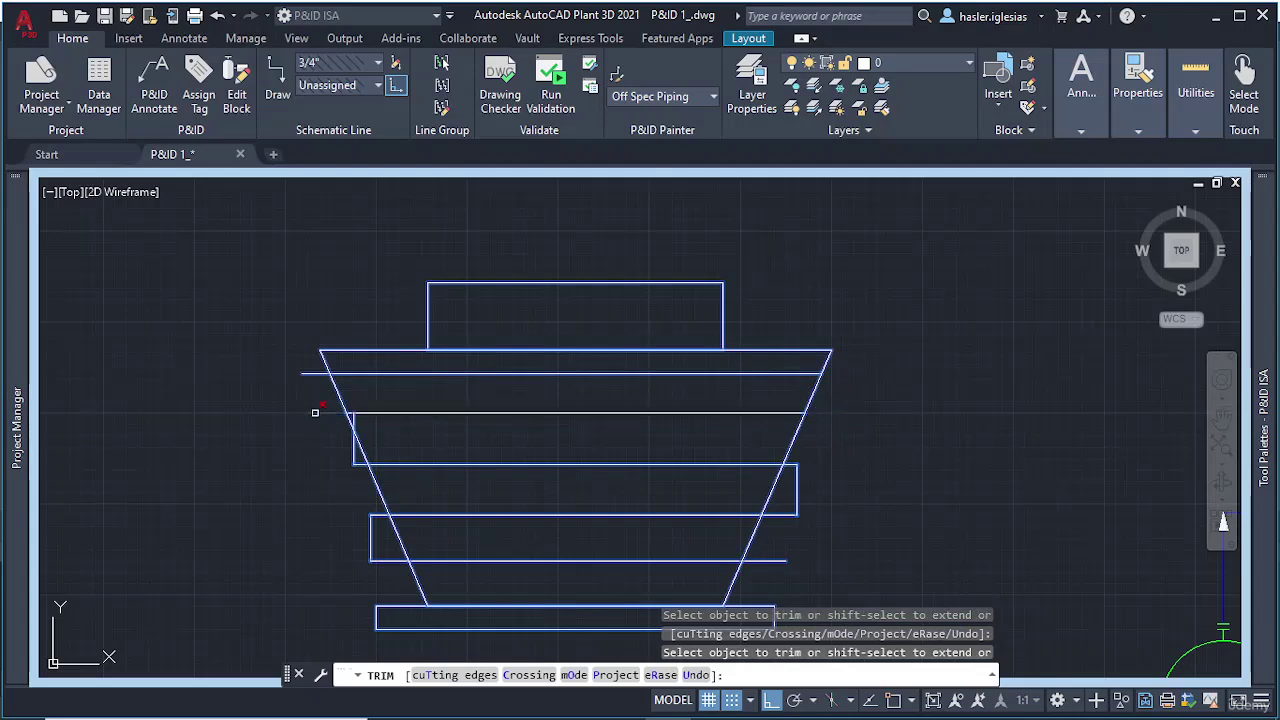
pyautogui.click(308, 411)
pyautogui.click(309, 372)
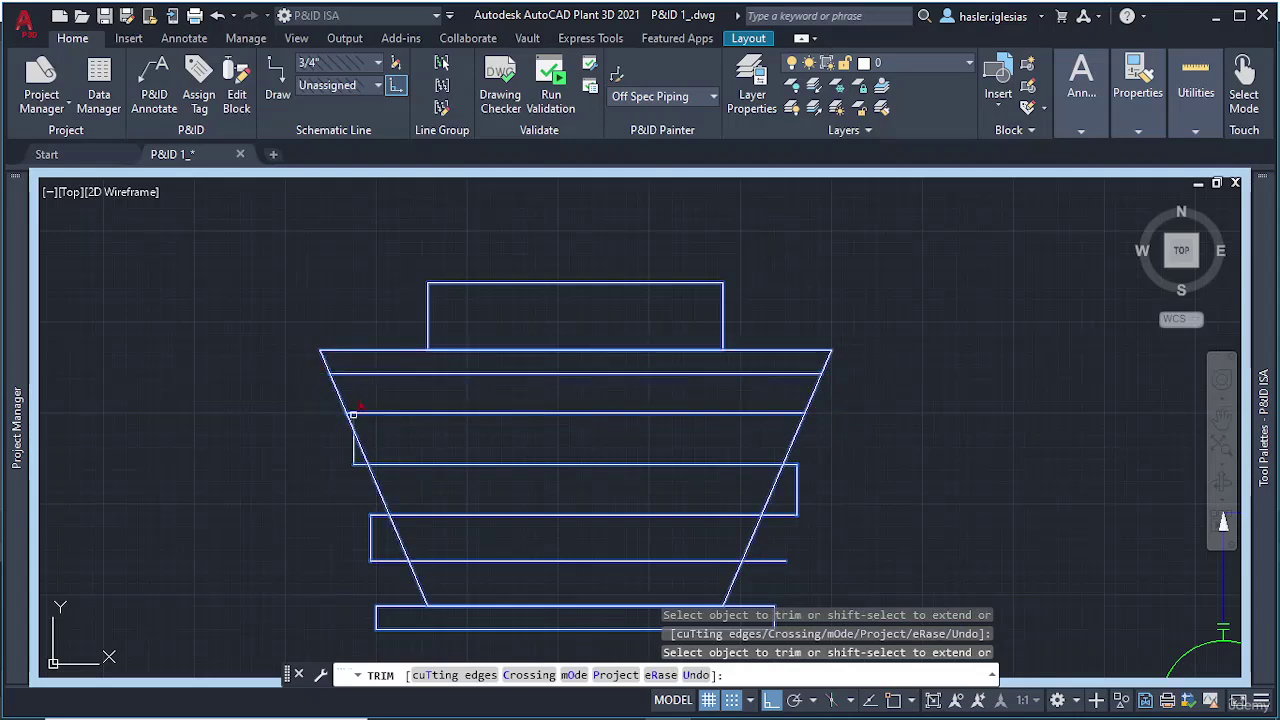
# Step: Trim the third horizontal line and its vertical connectors where they extend outside the trapezoid's slanted sides
pyautogui.scroll(4, 352, 414)
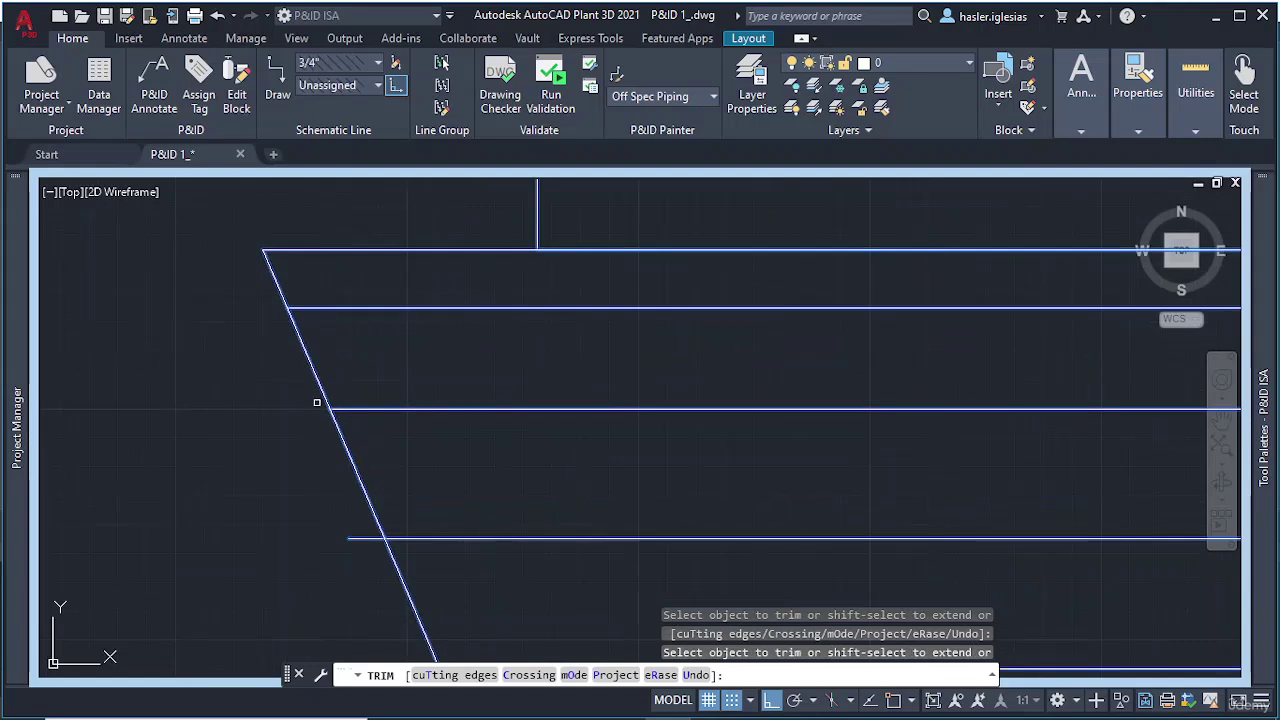
pyautogui.scroll(2, 316, 402)
pyautogui.moveTo(320, 411)
pyautogui.mouseDown(button='middle')
pyautogui.moveTo(429, 400)
pyautogui.moveTo(320, 431)
pyautogui.mouseUp(button='middle')
pyautogui.scroll(1, 430, 402)
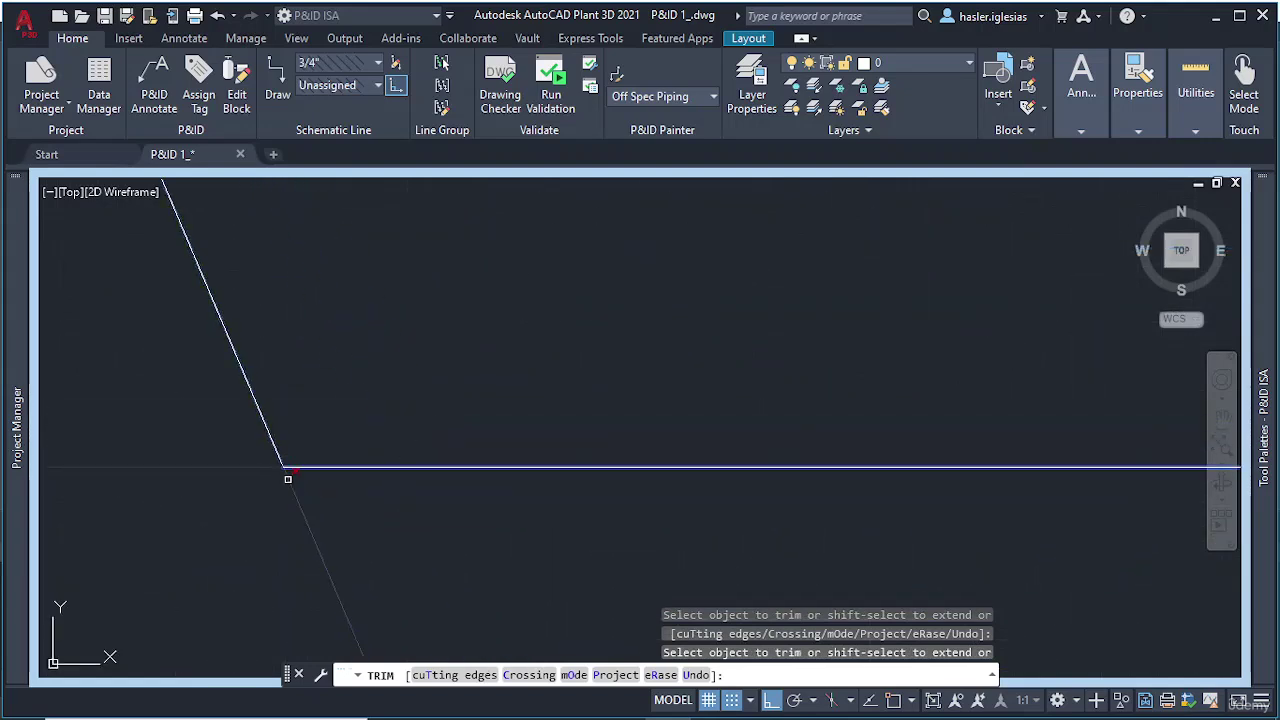
pyautogui.moveTo(229, 429); pyautogui.dragTo(320, 423, button='middle')
pyautogui.scroll(-5, 466, 423)
pyautogui.moveTo(466, 423); pyautogui.dragTo(309, 344, button='middle')
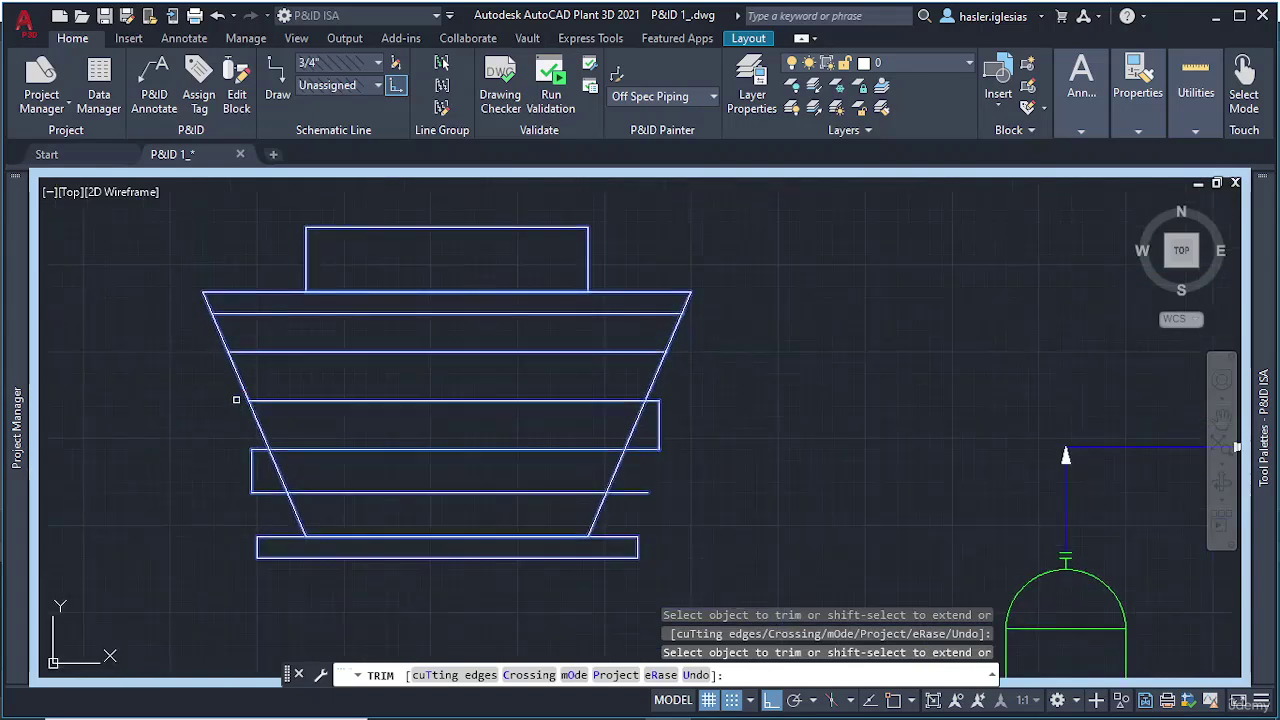
pyautogui.click(657, 405)
# Step: Trim the two lowest horizontal lines and their connector back to the trapezoid's slanted sides, and end the Trim command
pyautogui.click(655, 451)
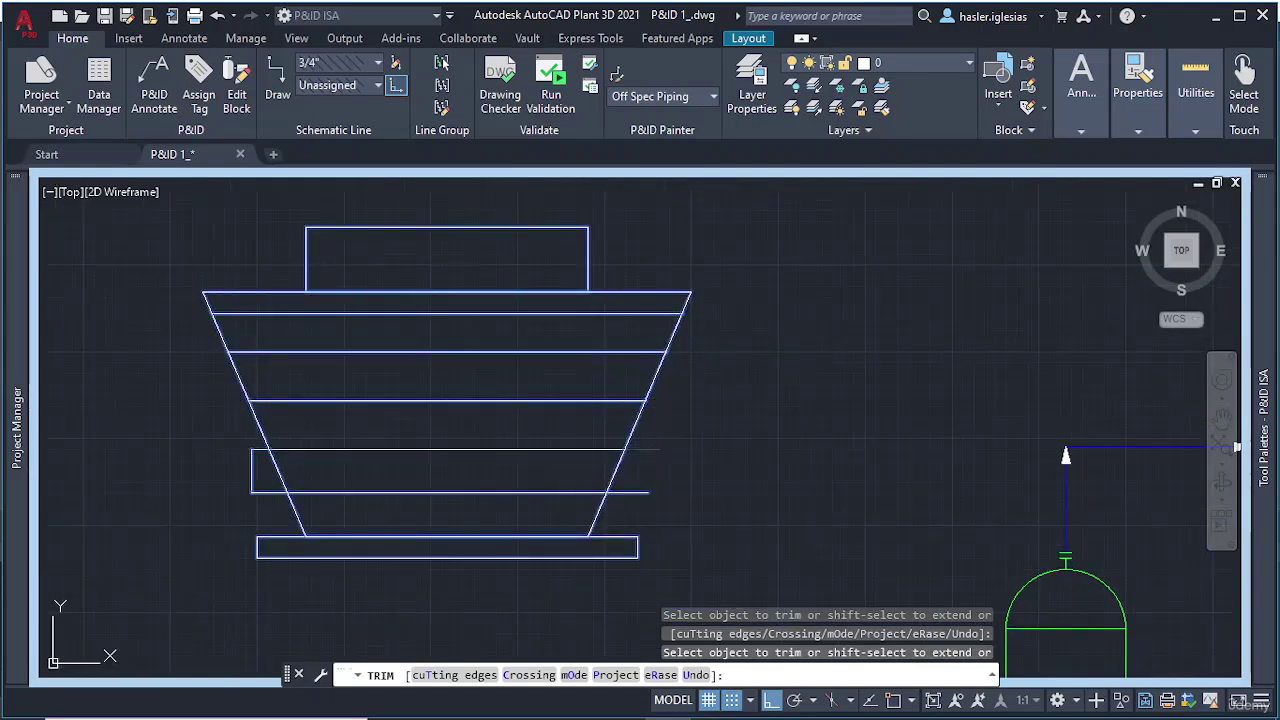
pyautogui.click(253, 447)
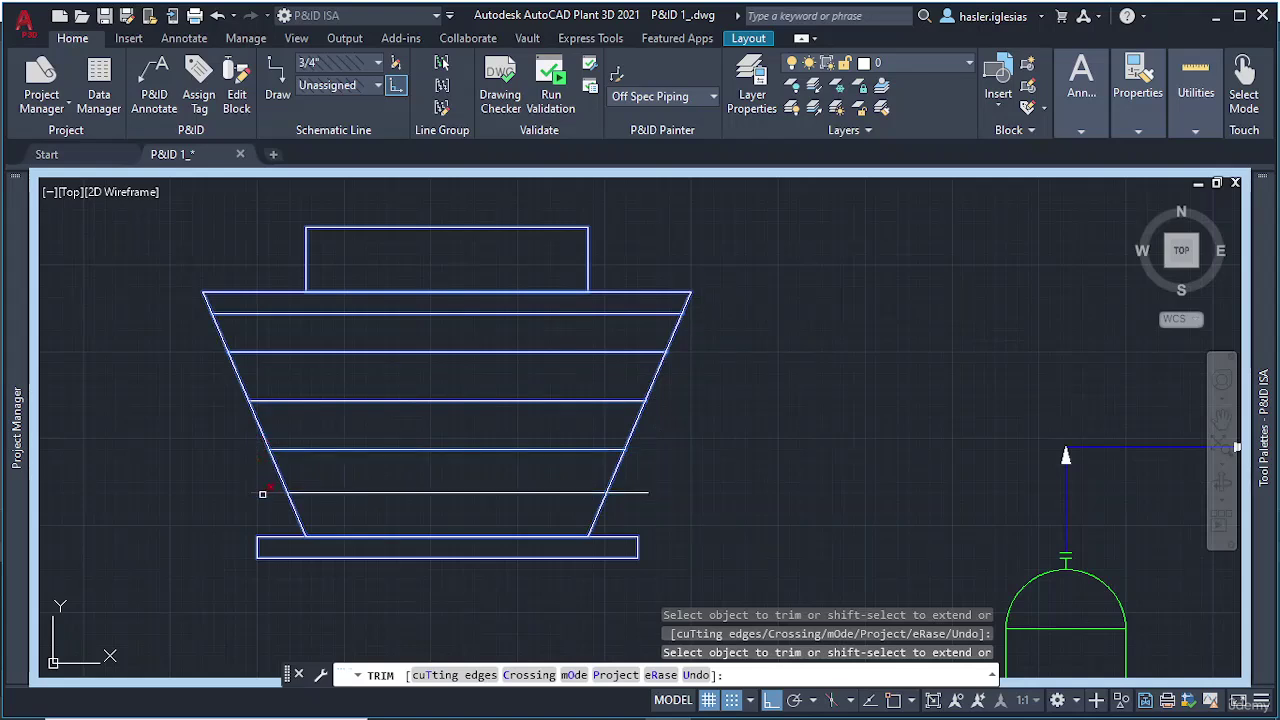
pyautogui.click(263, 492)
pyautogui.click(628, 495)
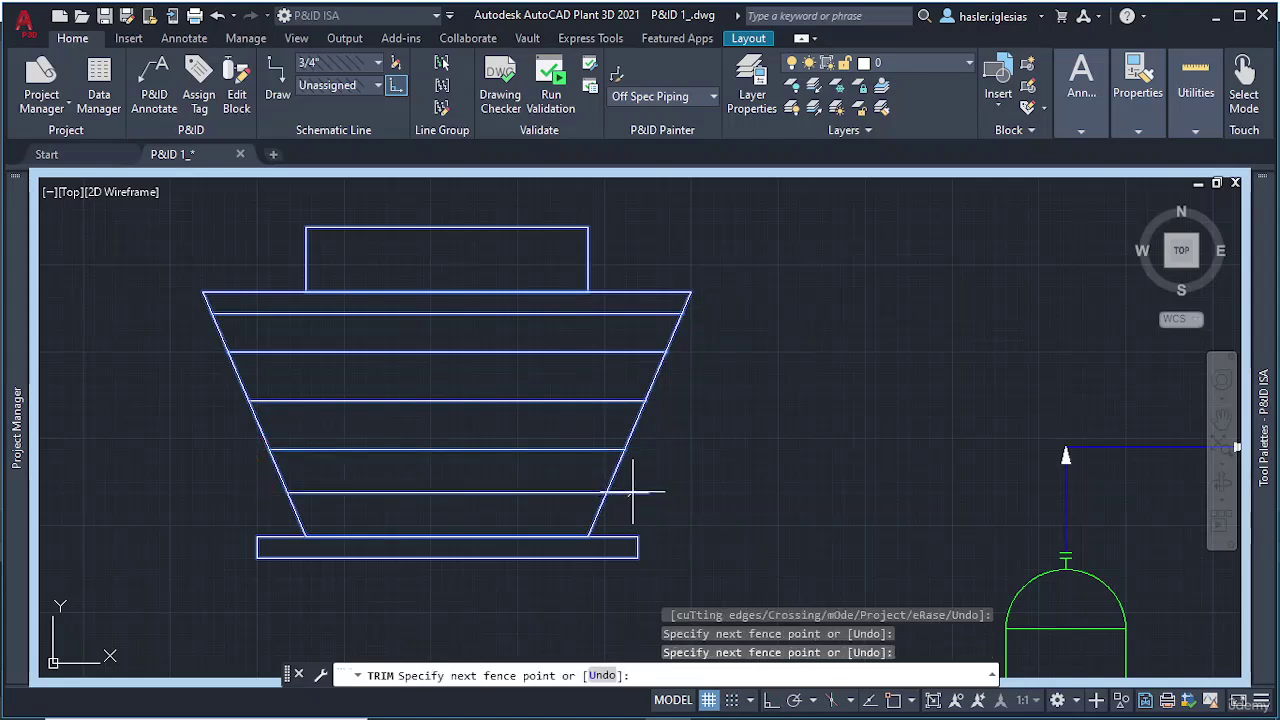
pyautogui.press('Return')
pyautogui.click(633, 494)
pyautogui.scroll(-2, 765, 460)
pyautogui.press('Return')
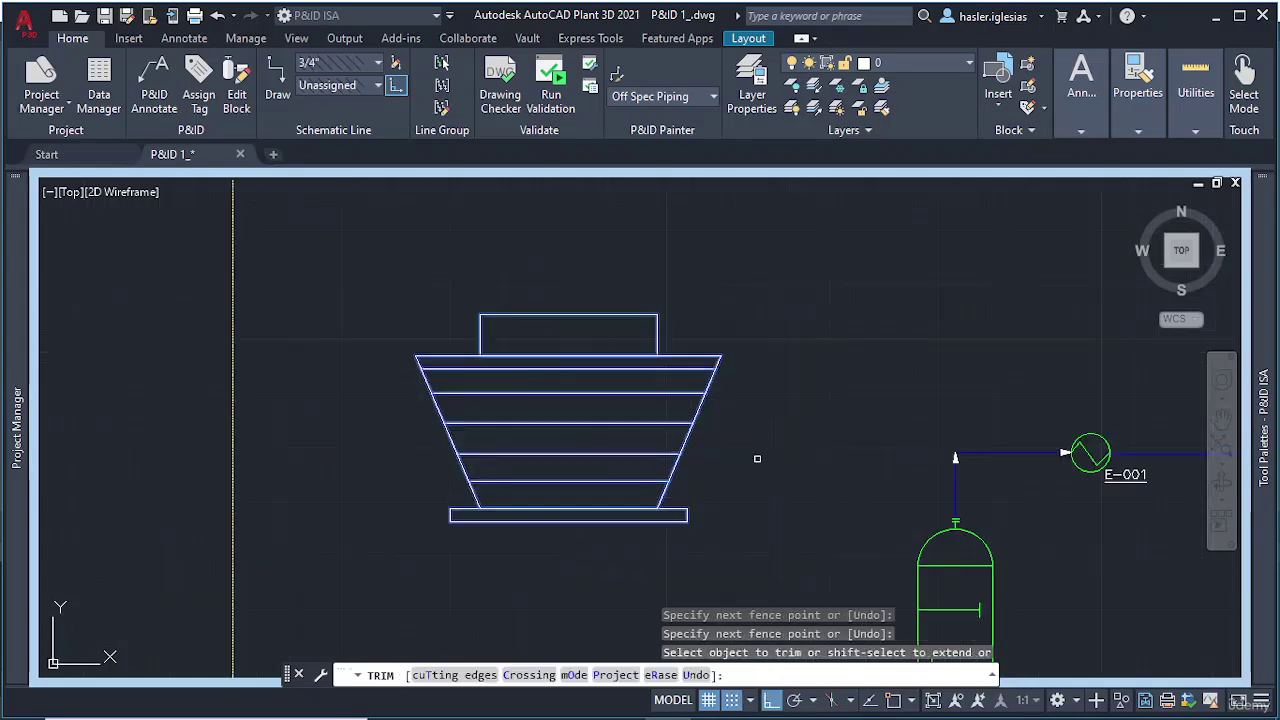
pyautogui.scroll(-2, 807, 412)
pyautogui.press('Escape')
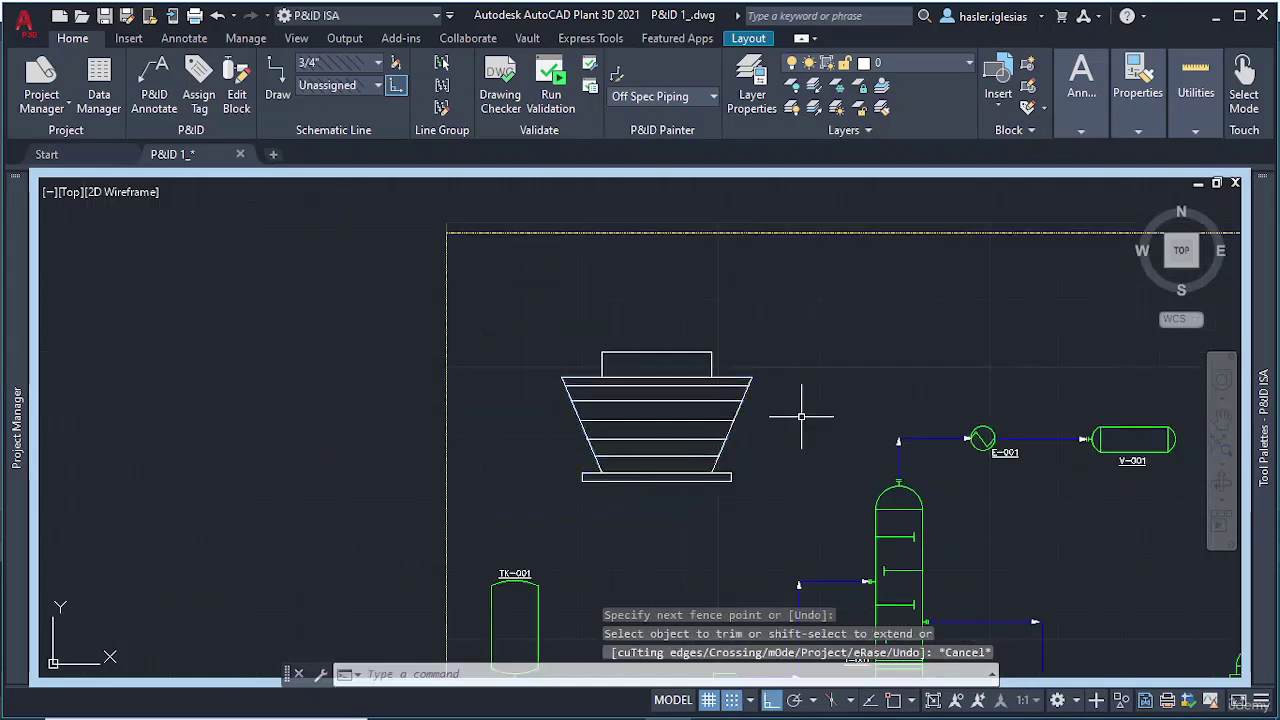
# Step: Convert the whole figure into a block named COOLING TOWER, with its base point snapped to the midpoint of the base's lower edge
pyautogui.scroll(-3, 800, 416)
pyautogui.moveTo(800, 416); pyautogui.dragTo(667, 395, button='middle')
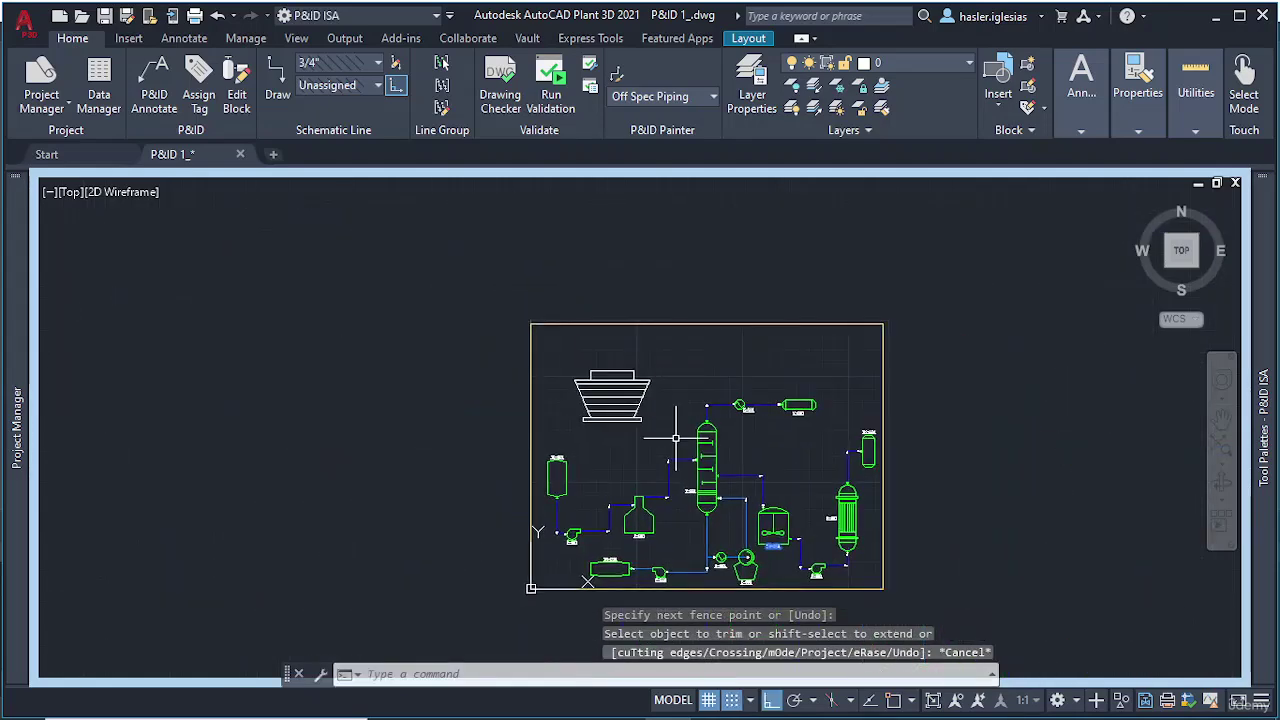
pyautogui.scroll(4, 676, 438)
pyautogui.click(648, 420)
pyautogui.click(403, 240)
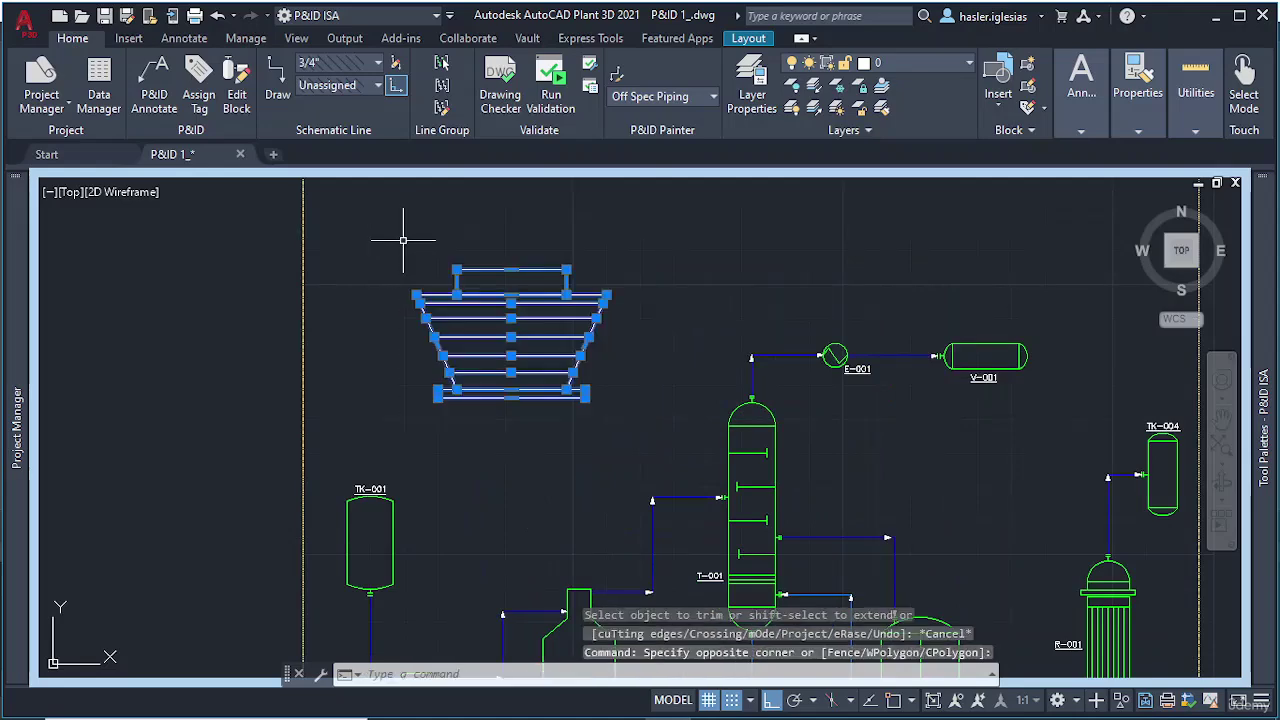
pyautogui.write('b')
pyautogui.press('Return')
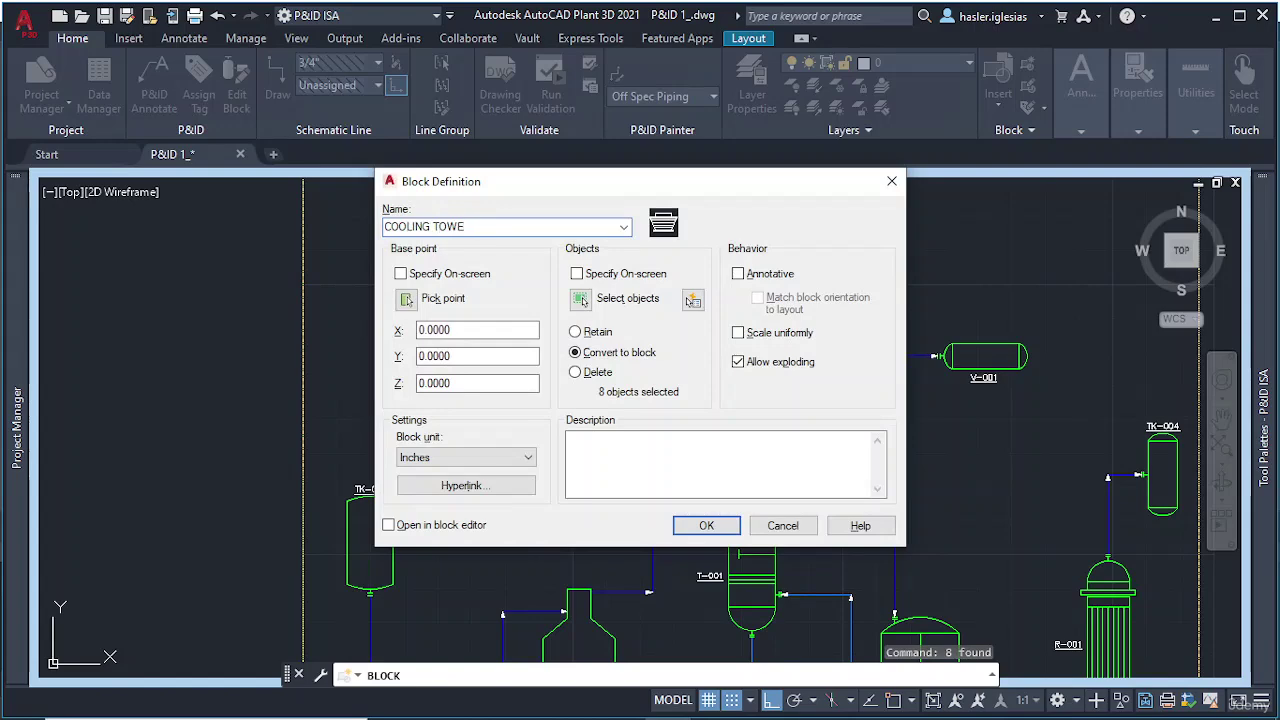
pyautogui.click(407, 299)
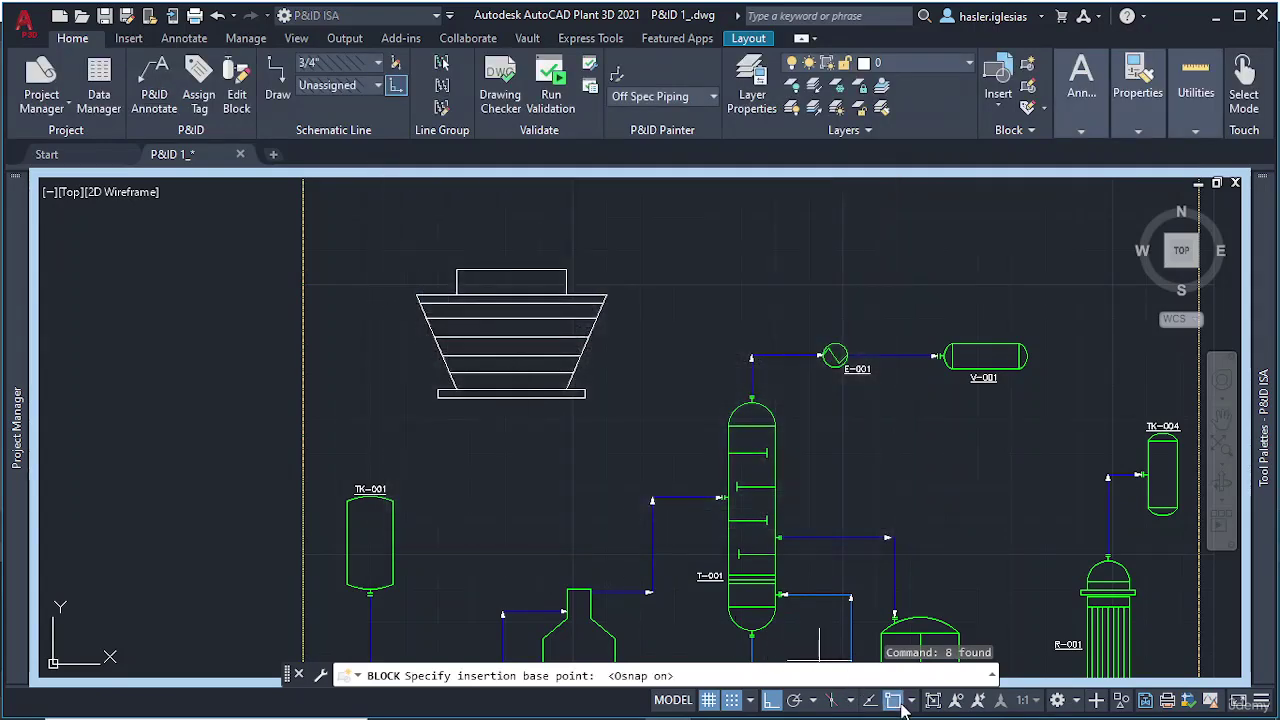
pyautogui.click(511, 398)
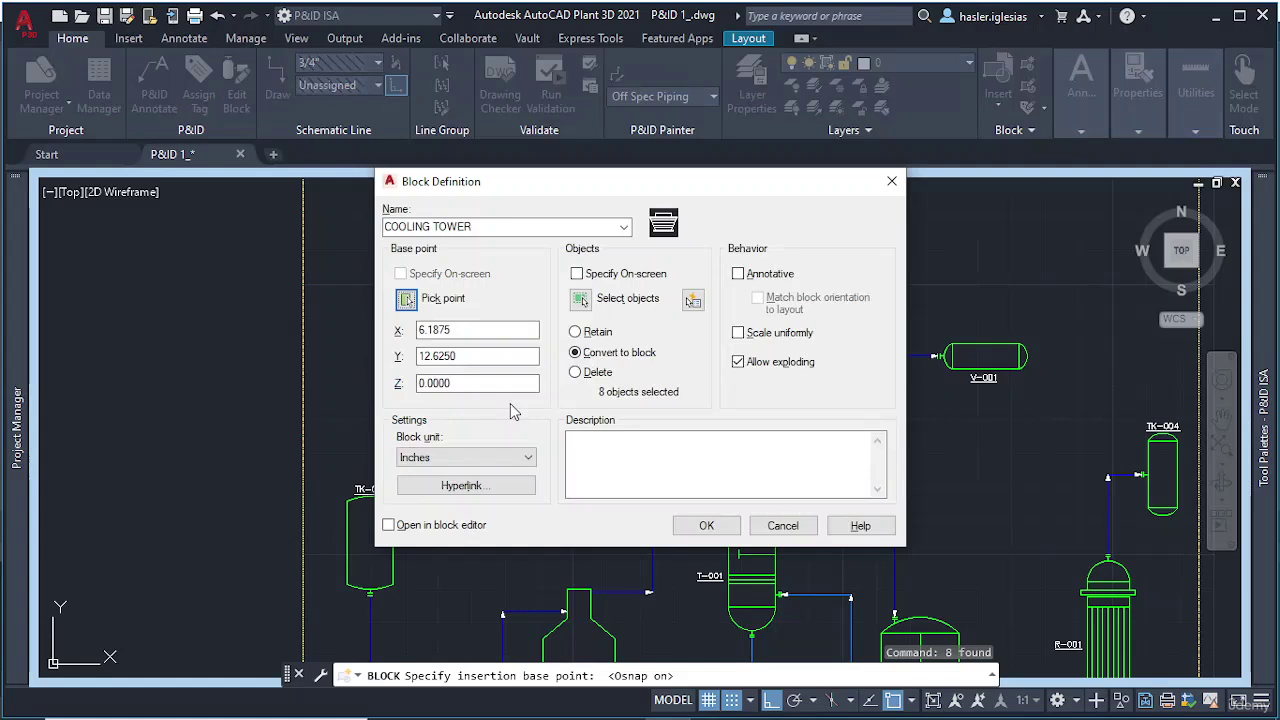
pyautogui.click(690, 527)
# Step: Scale the cooling tower block down to slightly more than half its size, using a base point inside the figure
pyautogui.click(614, 371)
pyautogui.click(399, 235)
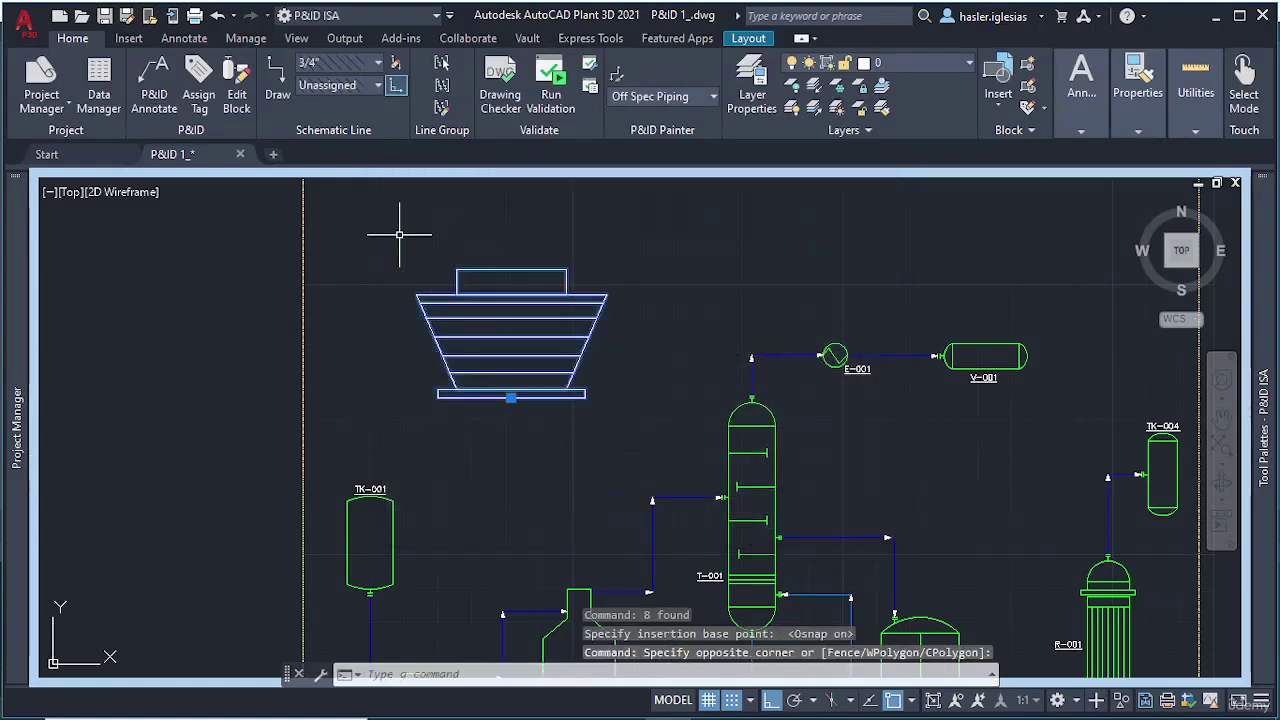
pyautogui.write('SCALE')
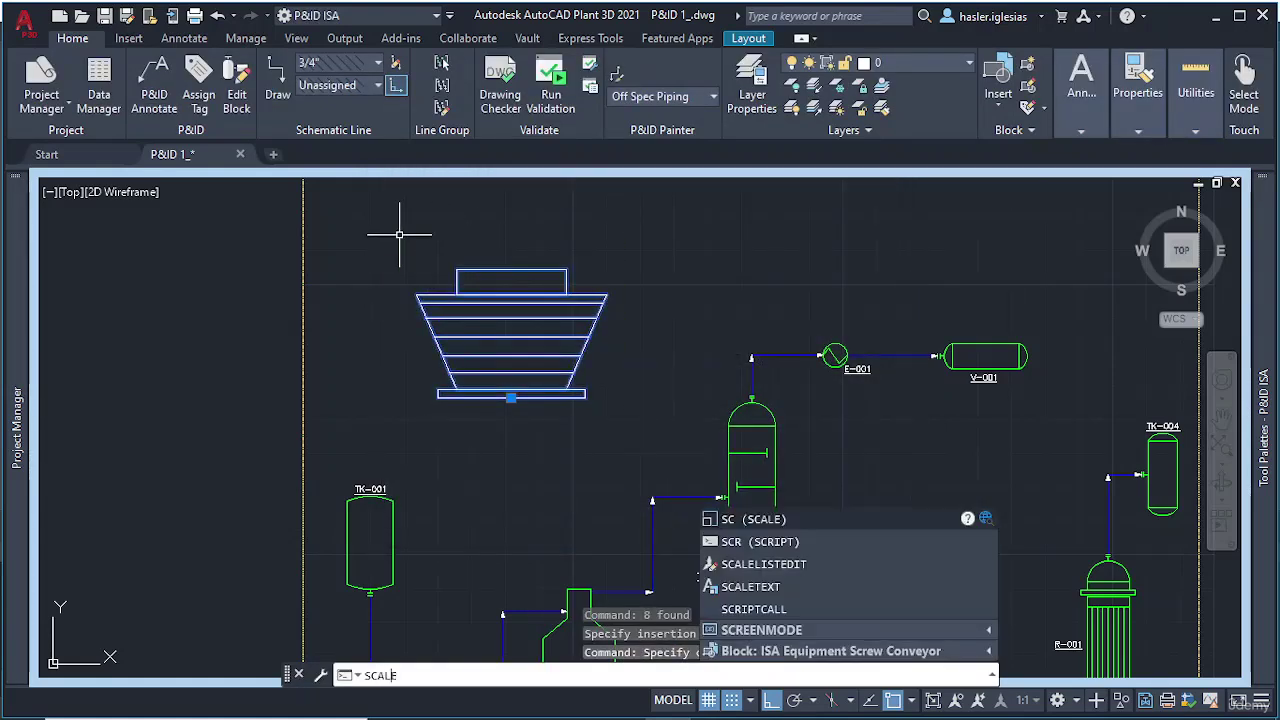
pyautogui.press('Return')
pyautogui.click(487, 338)
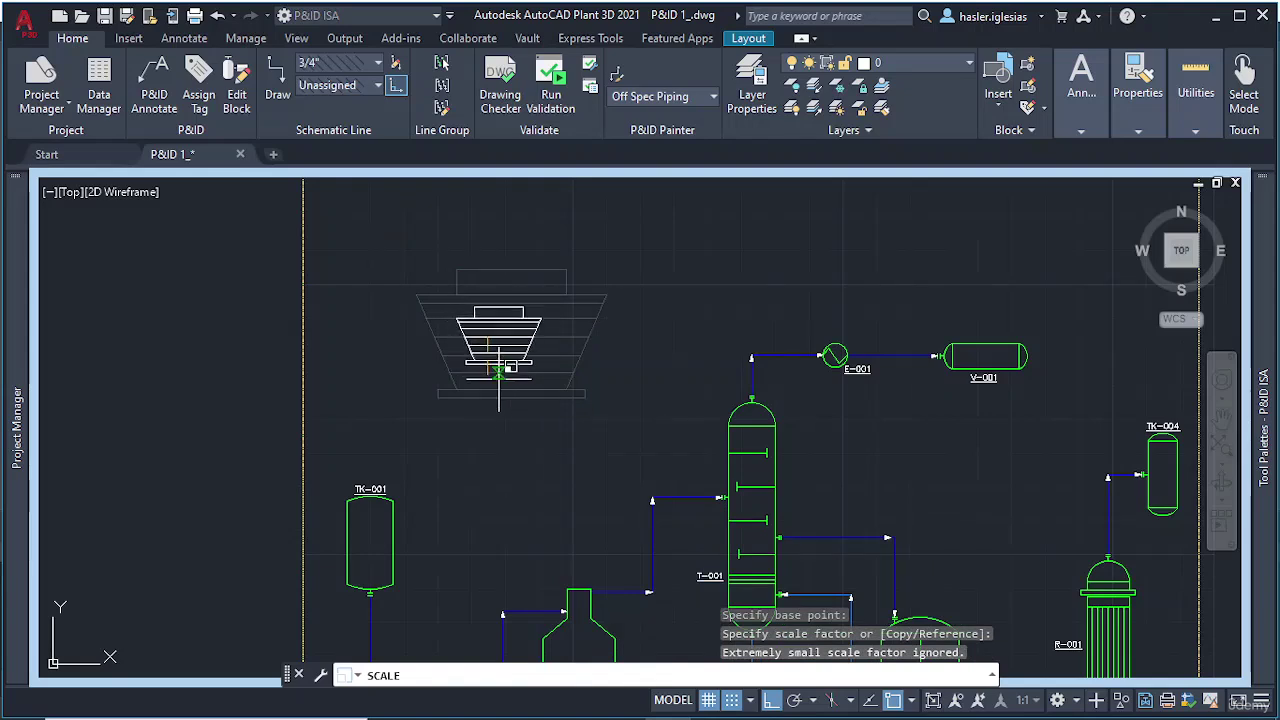
pyautogui.click(503, 372)
pyautogui.moveTo(573, 395); pyautogui.dragTo(488, 450, button='middle')
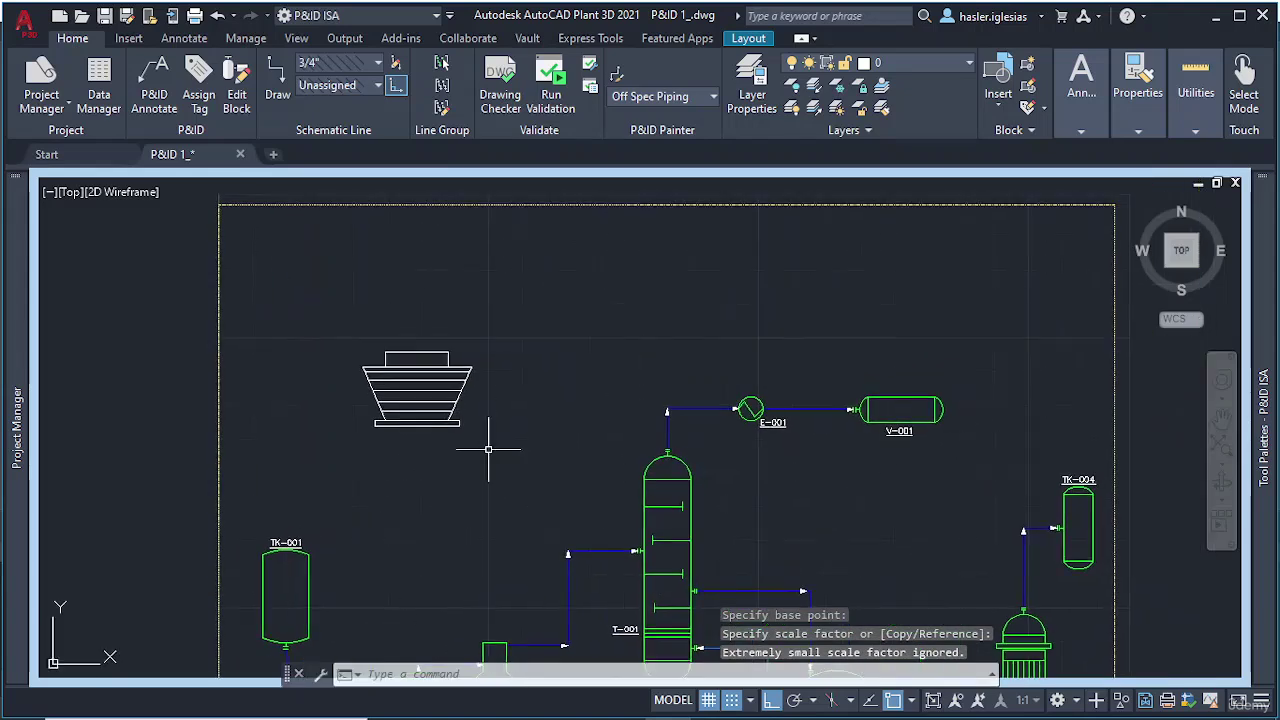
# Step: Move the cooling tower block horizontally toward column T-001 by its base-point grip
pyautogui.click(337, 308)
pyautogui.click(549, 471)
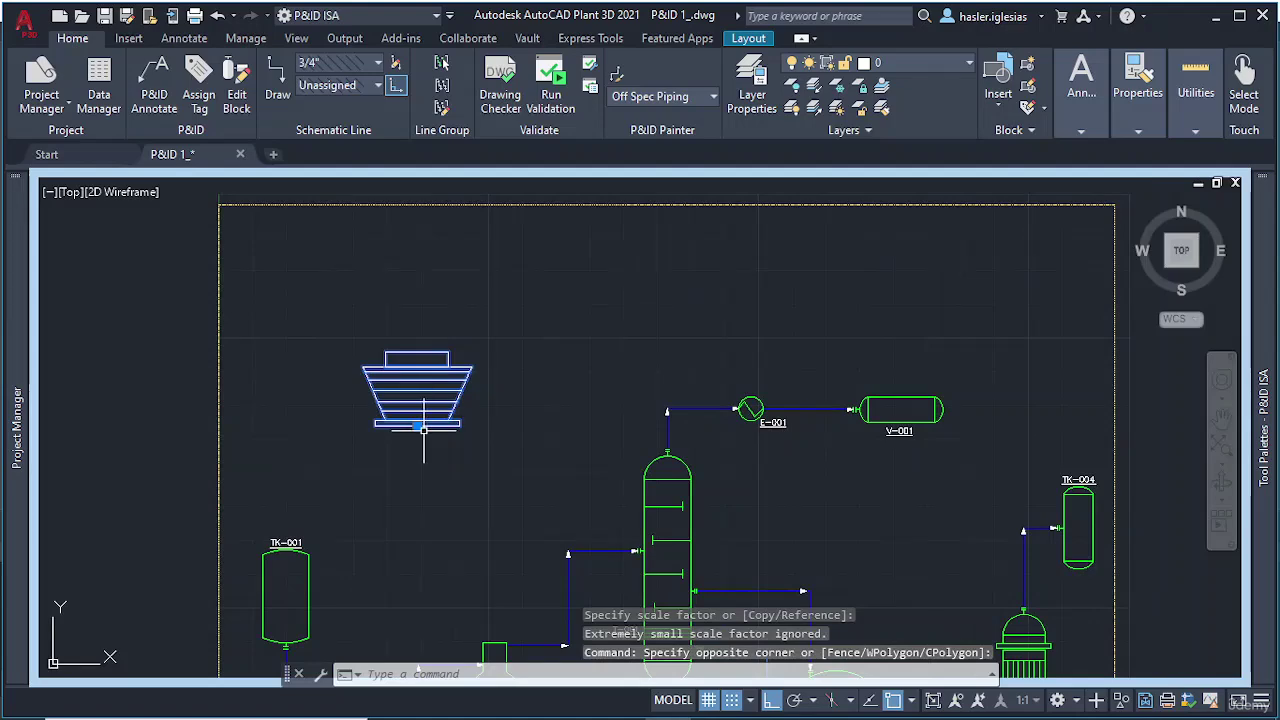
pyautogui.click(417, 425)
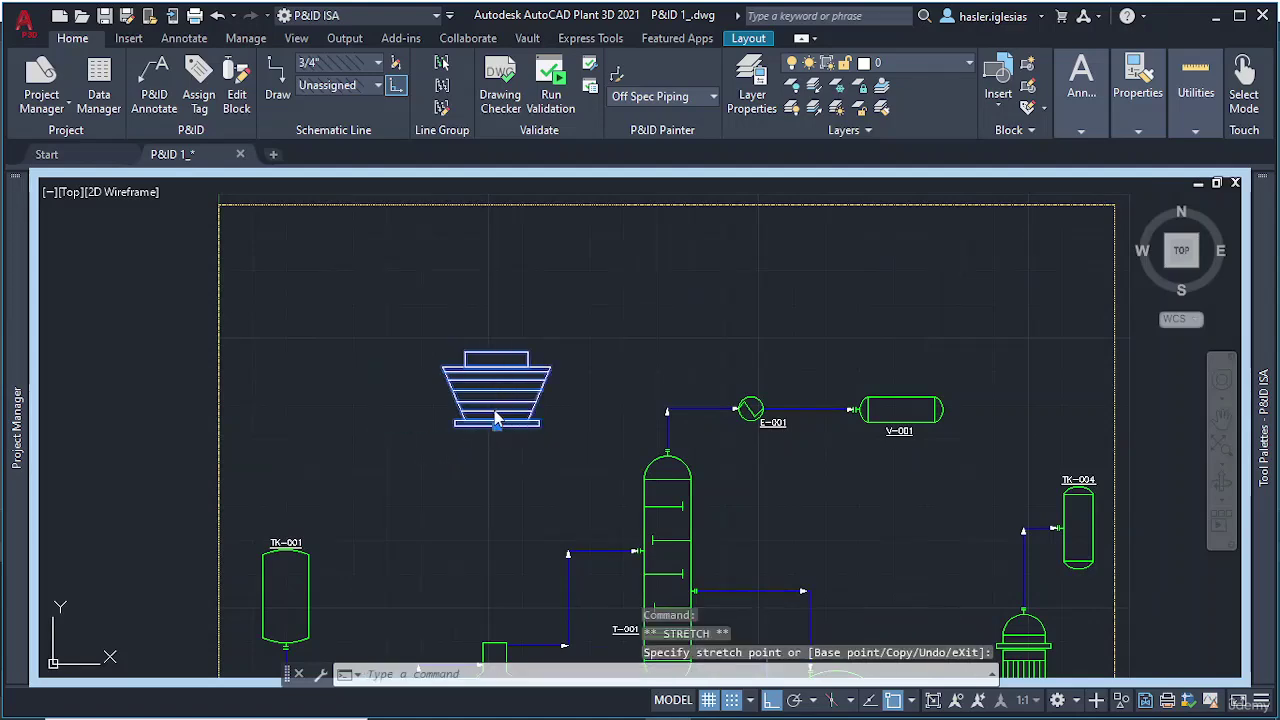
# Step: Convert the cooling tower block to a P&ID object of the class General Heat Exchanger 2
pyautogui.rightClick(495, 418)
pyautogui.click(570, 209)
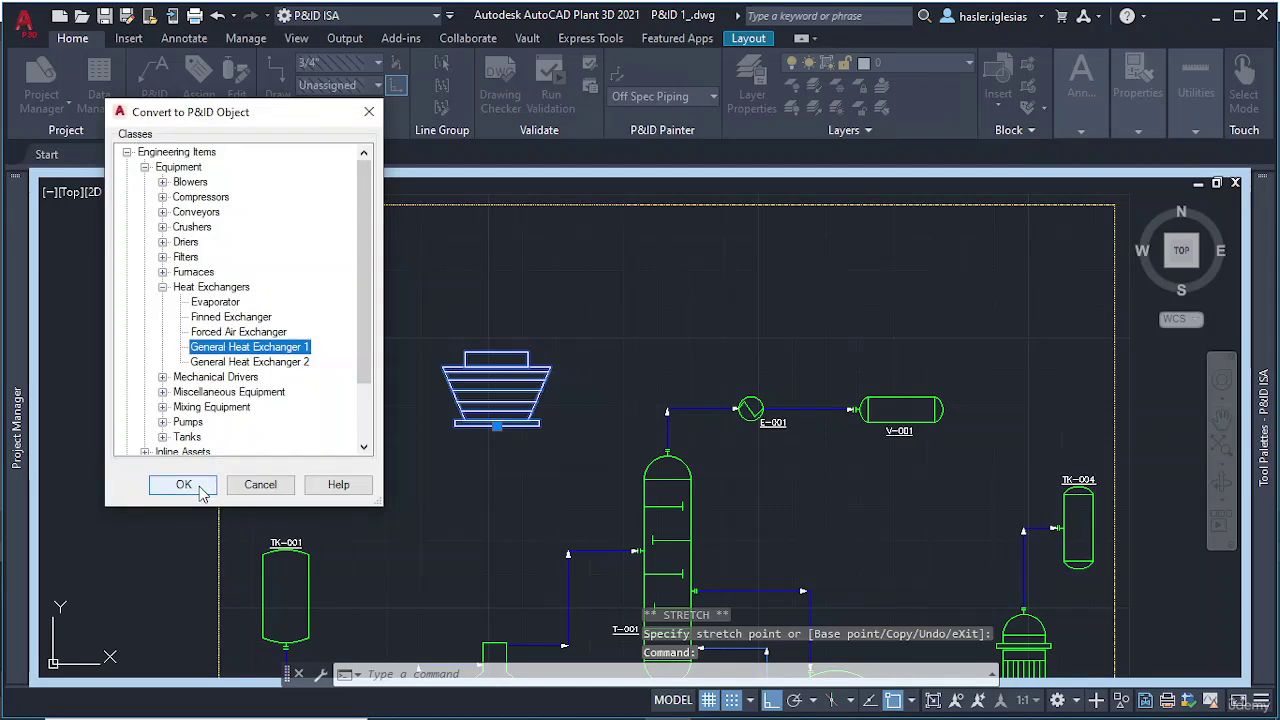
pyautogui.click(250, 362)
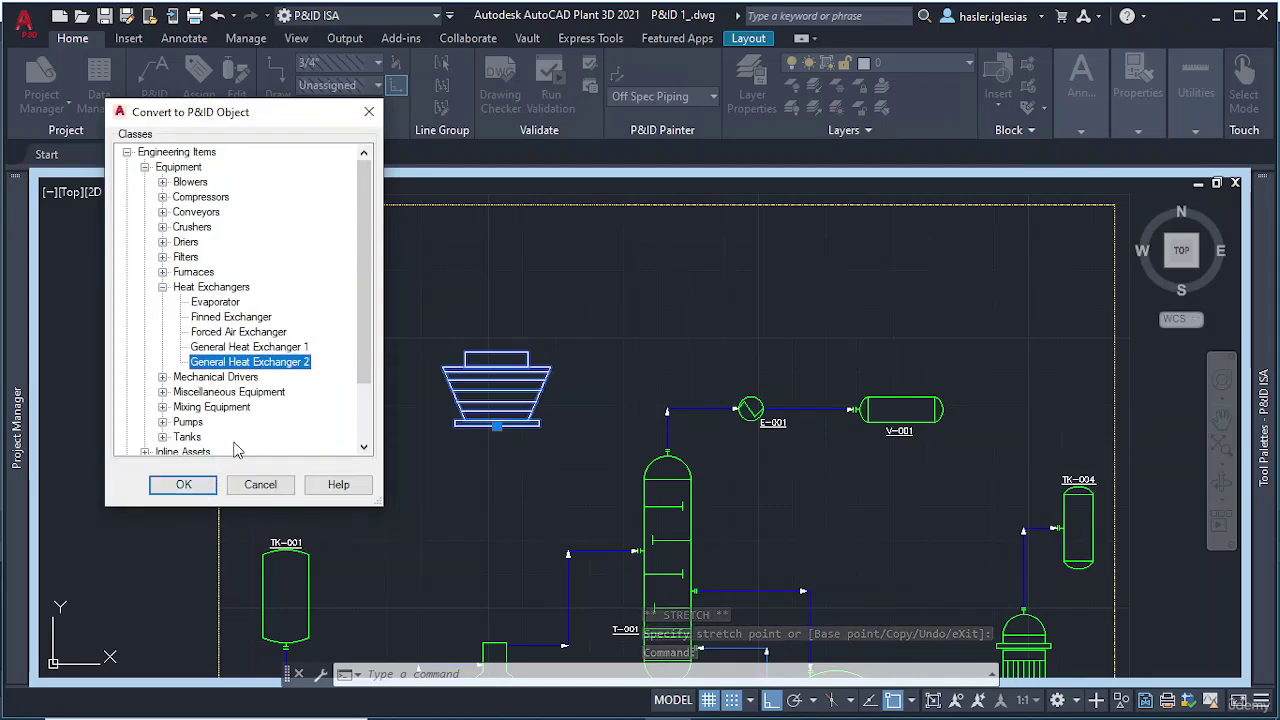
pyautogui.click(183, 484)
# Step: Assign the tag E-004 to the cooling tower and place its Equipment Tag annotation centred below the base
pyautogui.click(497, 447)
pyautogui.rightClick(500, 440)
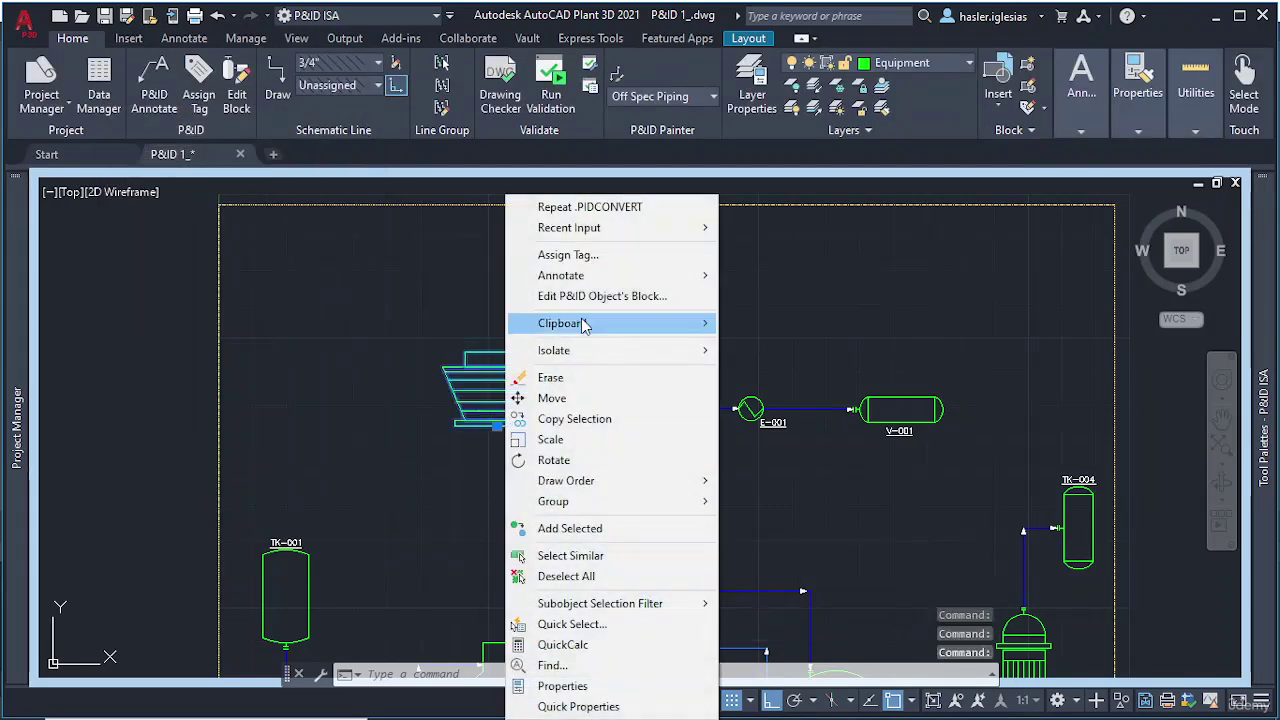
pyautogui.click(585, 256)
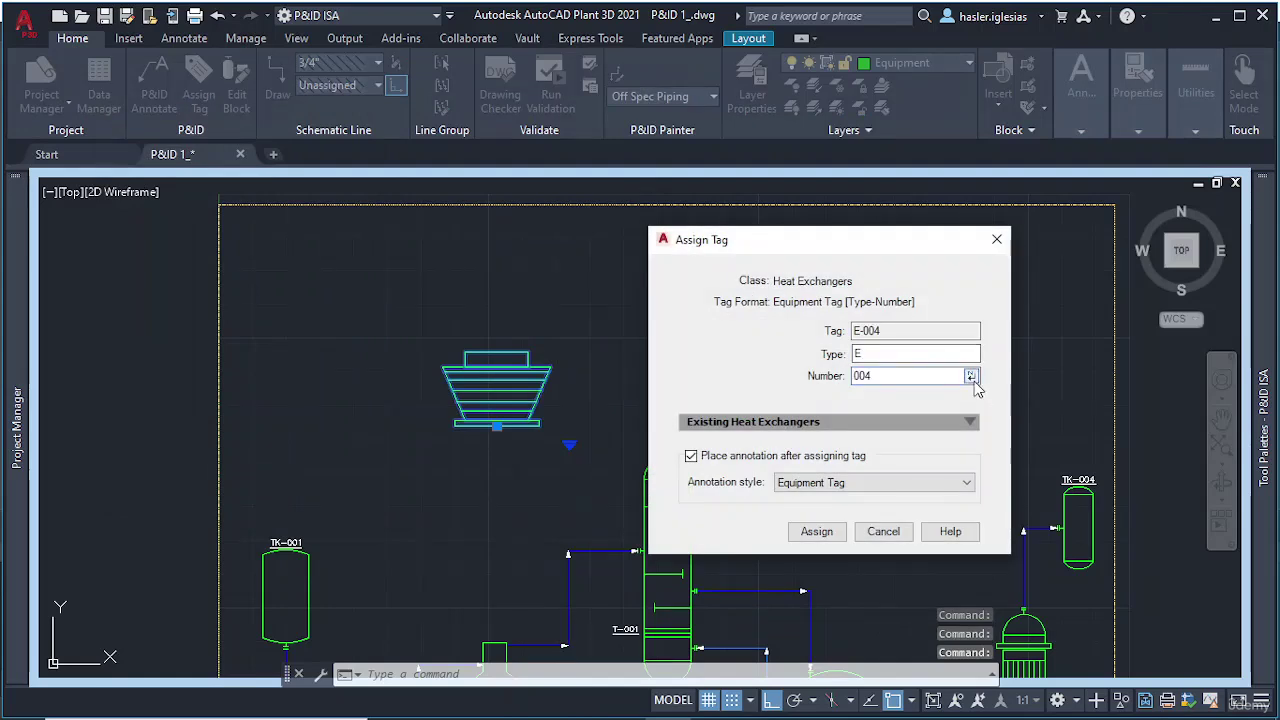
pyautogui.click(816, 531)
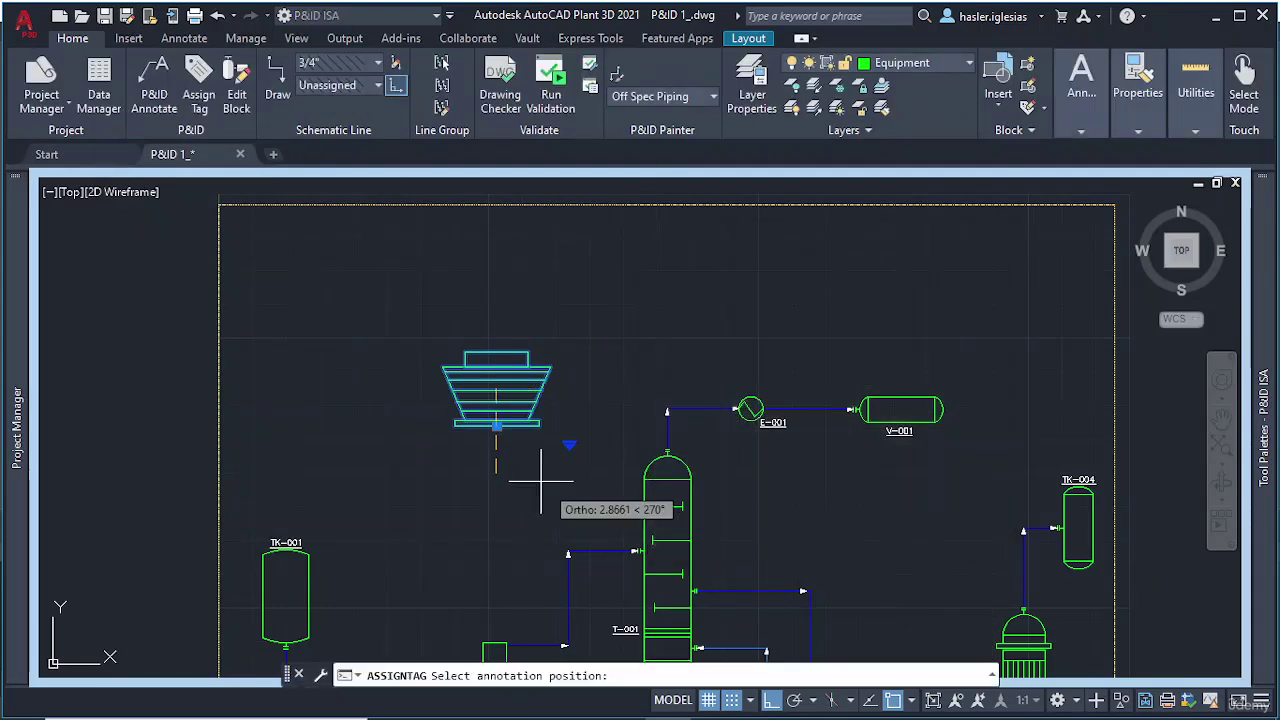
pyautogui.scroll(5, 491, 463)
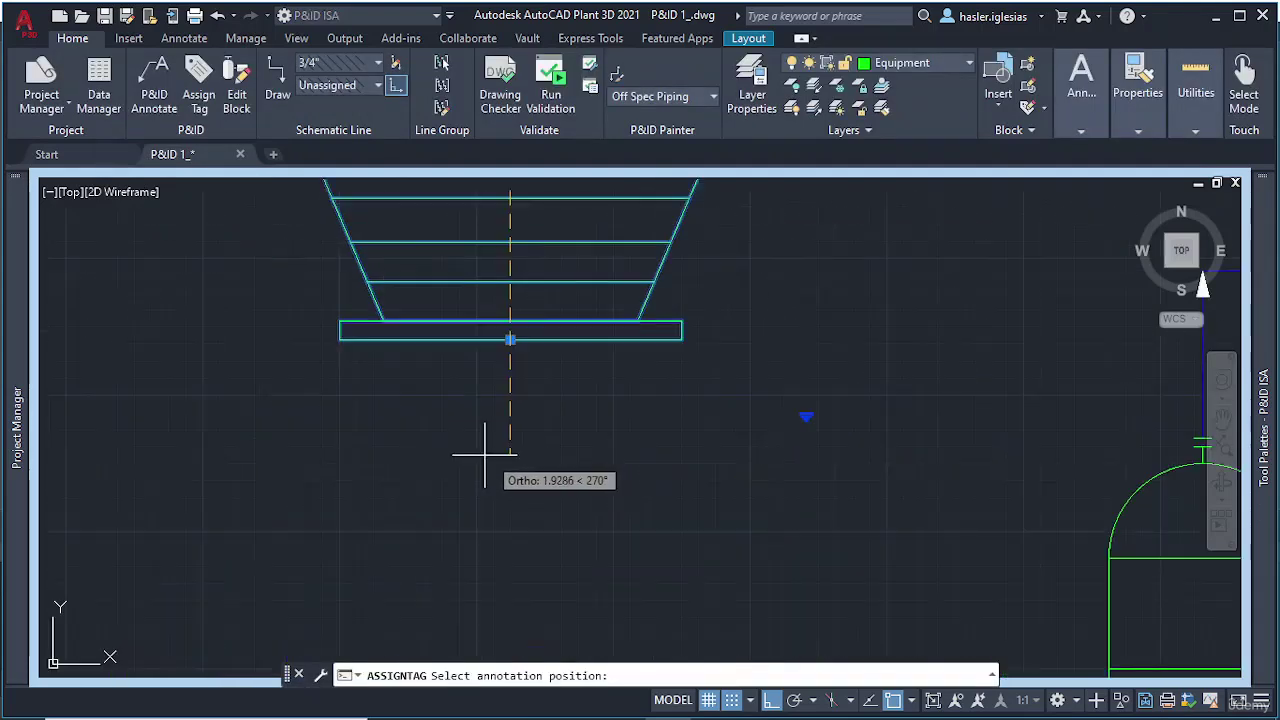
pyautogui.click(510, 380)
pyautogui.scroll(-6, 600, 420)
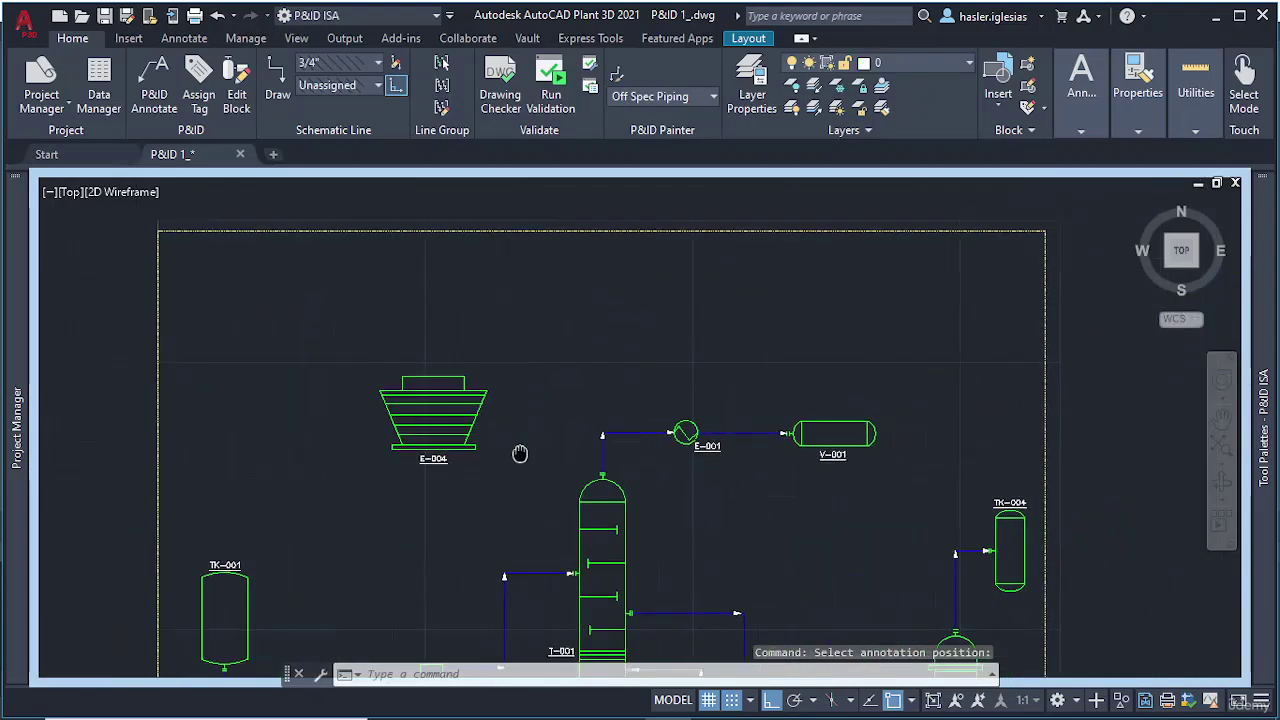
pyautogui.moveTo(520, 454); pyautogui.dragTo(496, 461, button='middle')
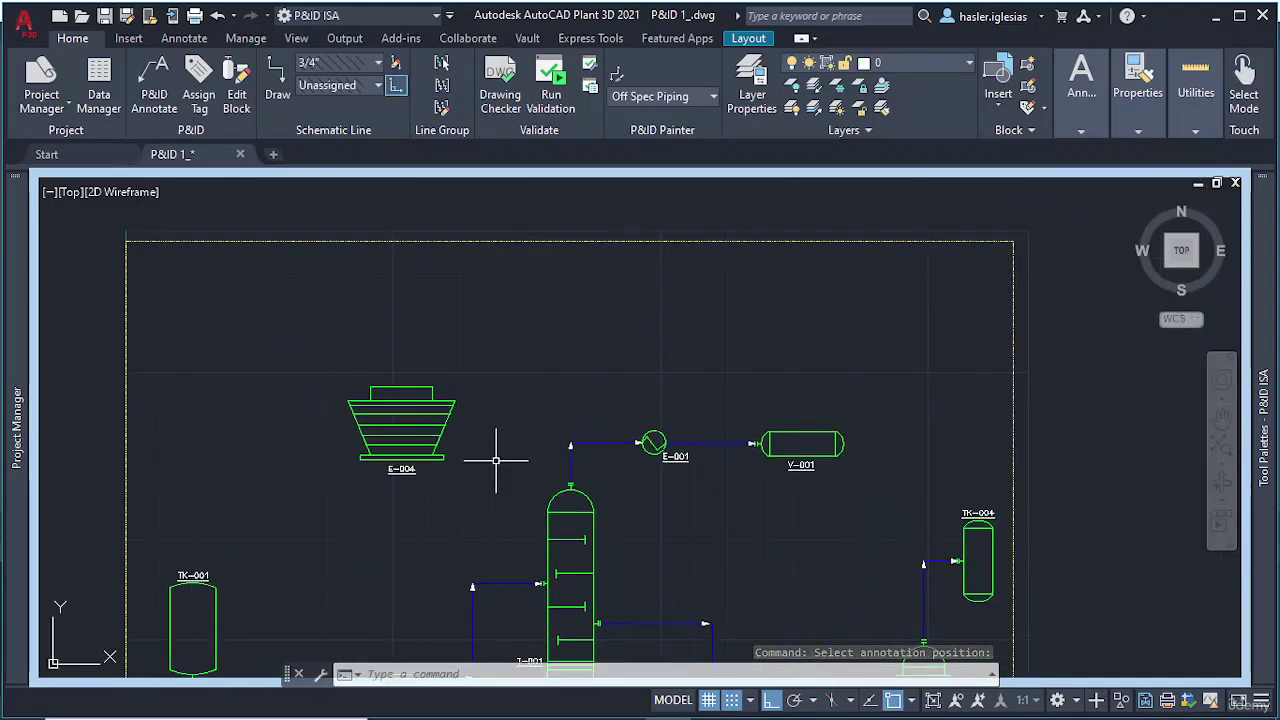
# Step: Copy pump P-001 with Ortho off into the space between cooling tower E-004 and the top of column T-001
pyautogui.moveTo(500, 447); pyautogui.dragTo(402, 420, button='middle')
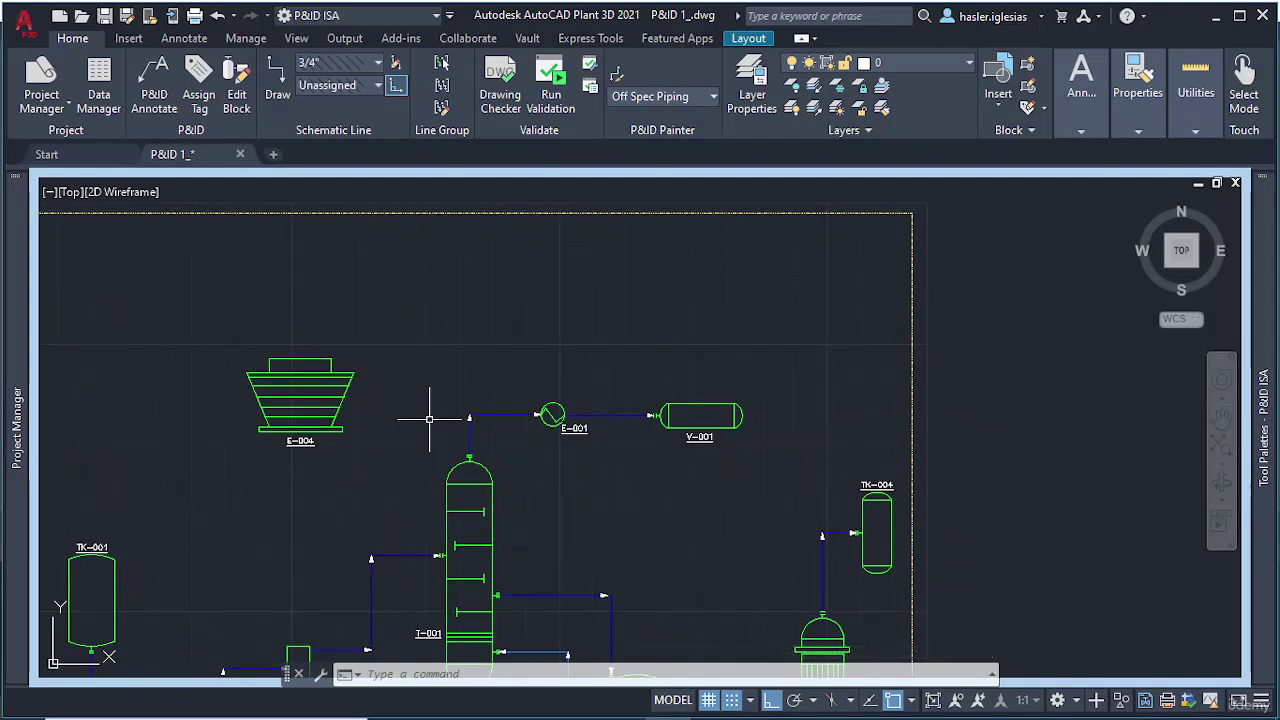
pyautogui.scroll(-3, 560, 400)
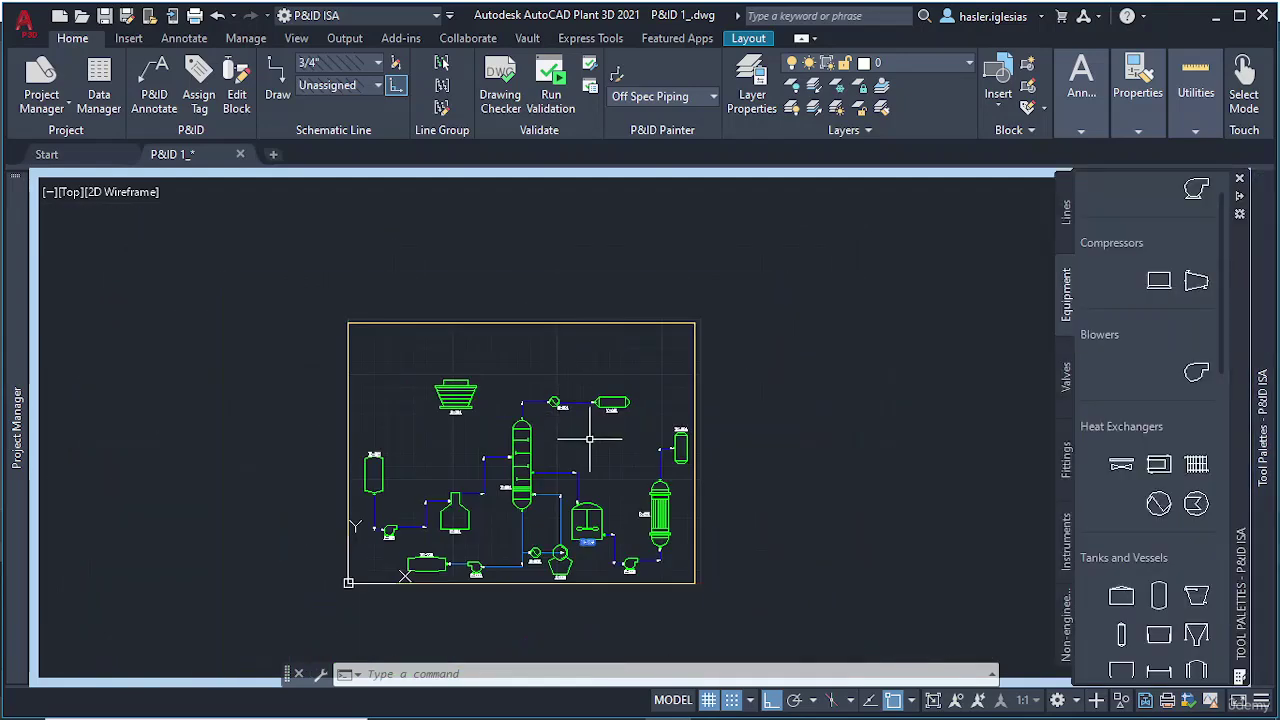
pyautogui.scroll(8, 409, 500)
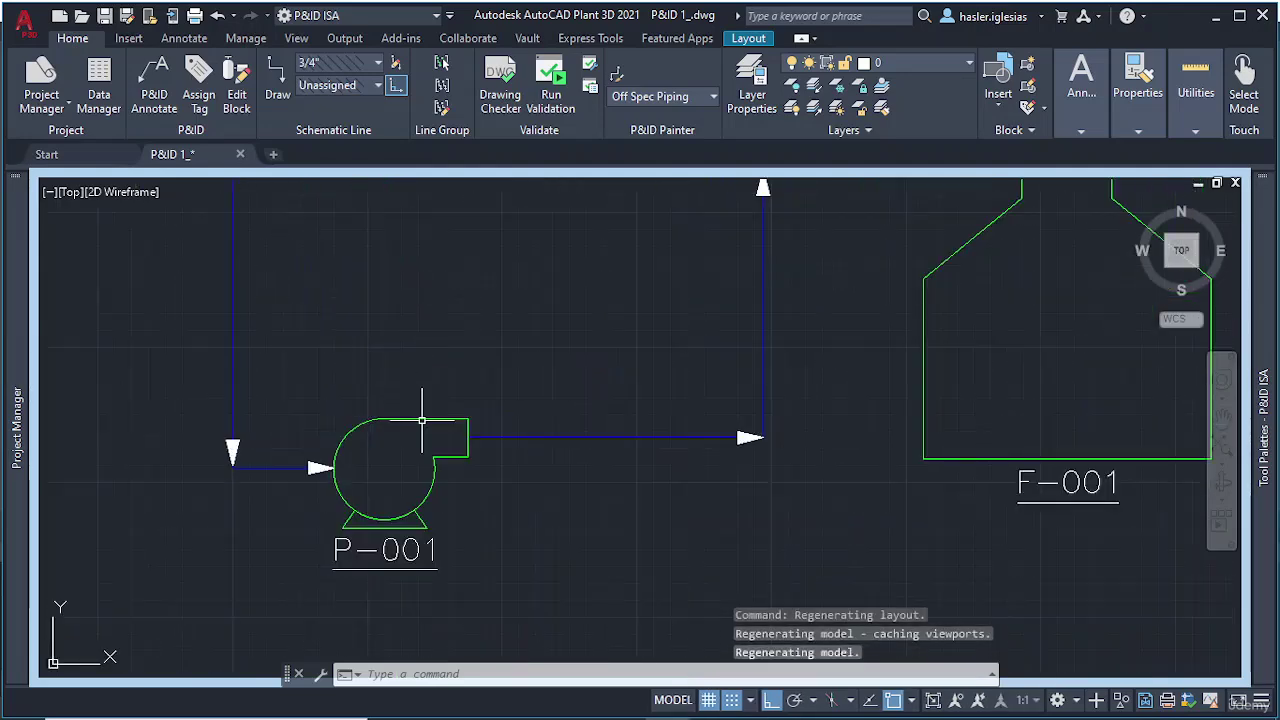
pyautogui.click(421, 420)
pyautogui.write('co')
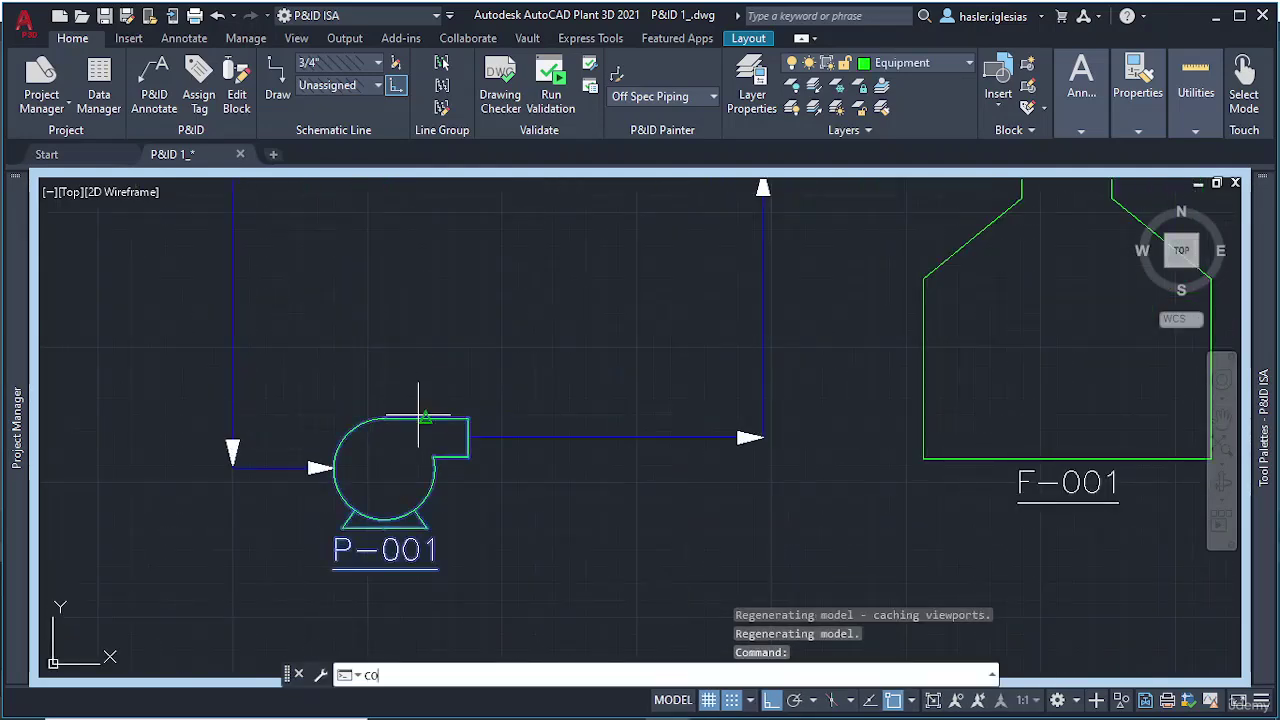
pyautogui.press('Return')
pyautogui.click(420, 416)
pyautogui.scroll(-5, 520, 277)
pyautogui.moveTo(558, 244); pyautogui.dragTo(439, 477, button='middle')
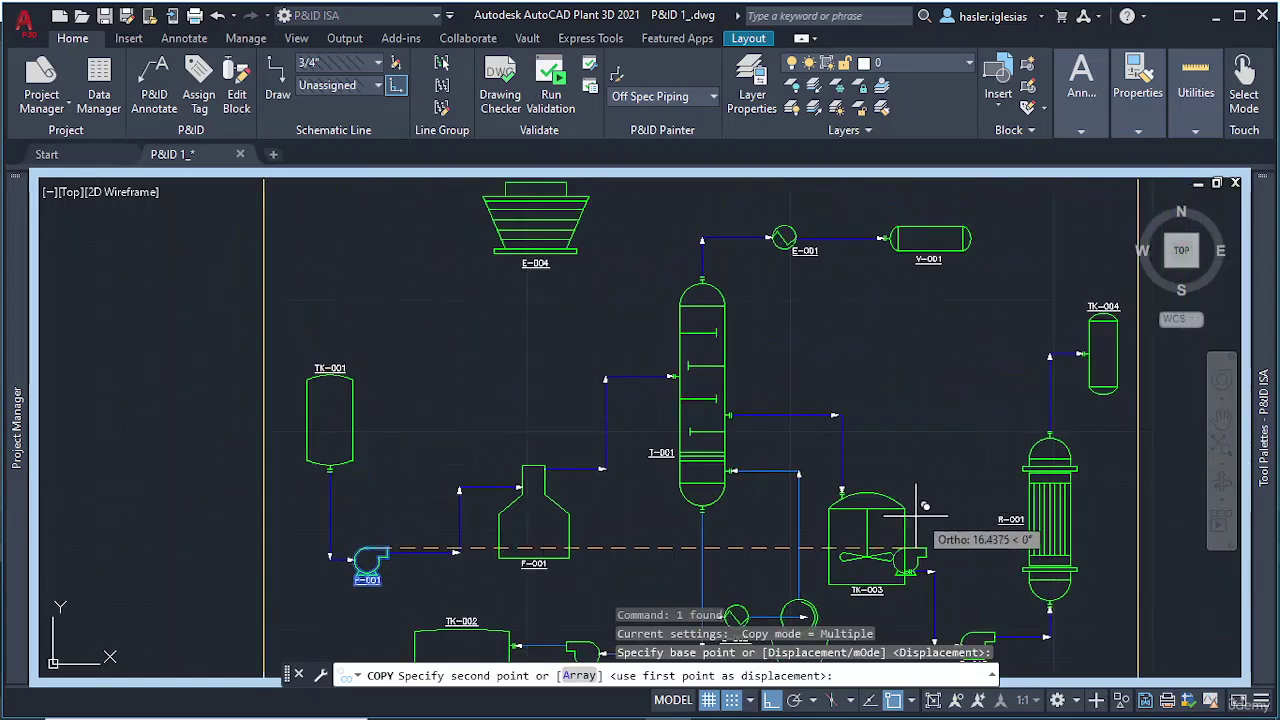
pyautogui.click(780, 700)
pyautogui.moveTo(647, 246); pyautogui.dragTo(558, 362, button='middle')
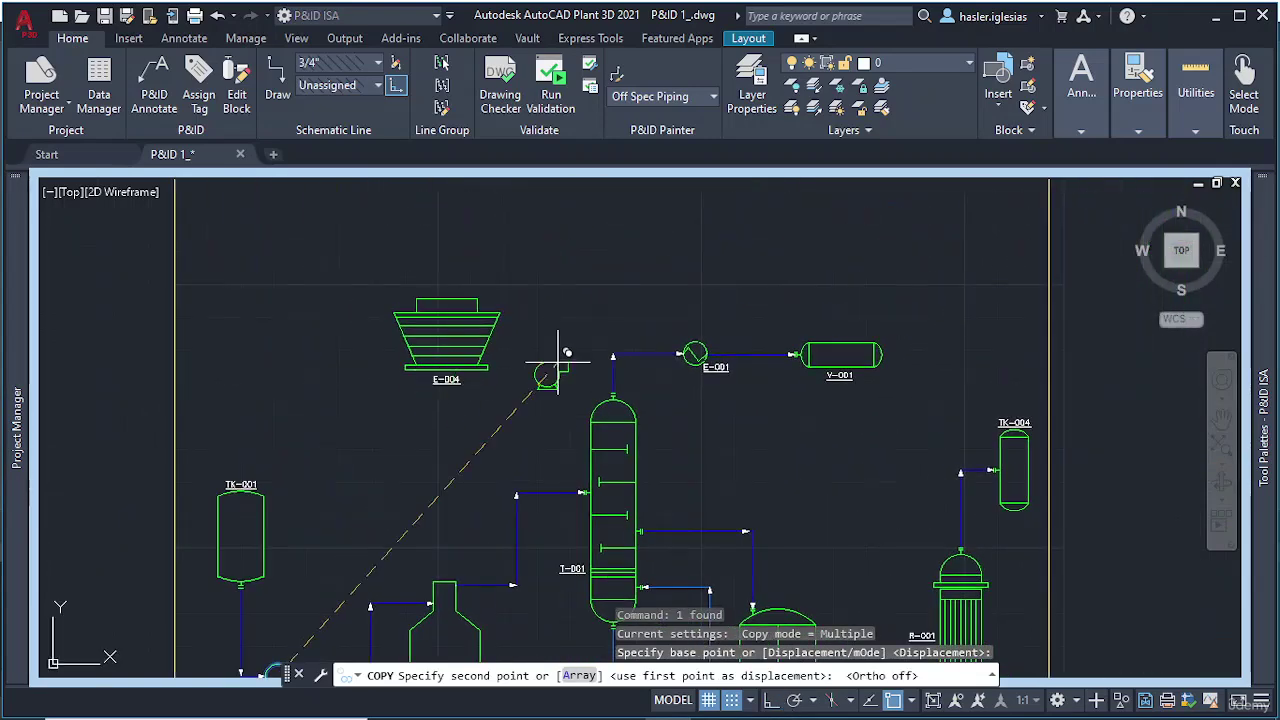
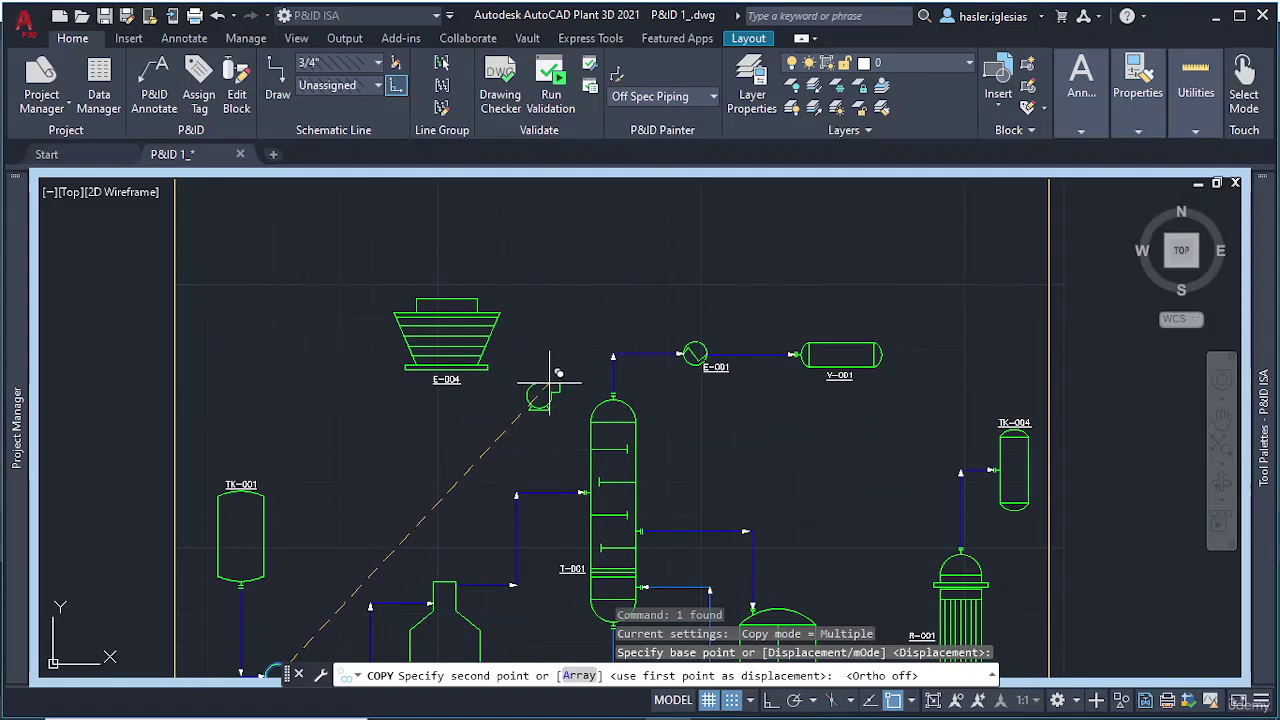
pyautogui.click(548, 368)
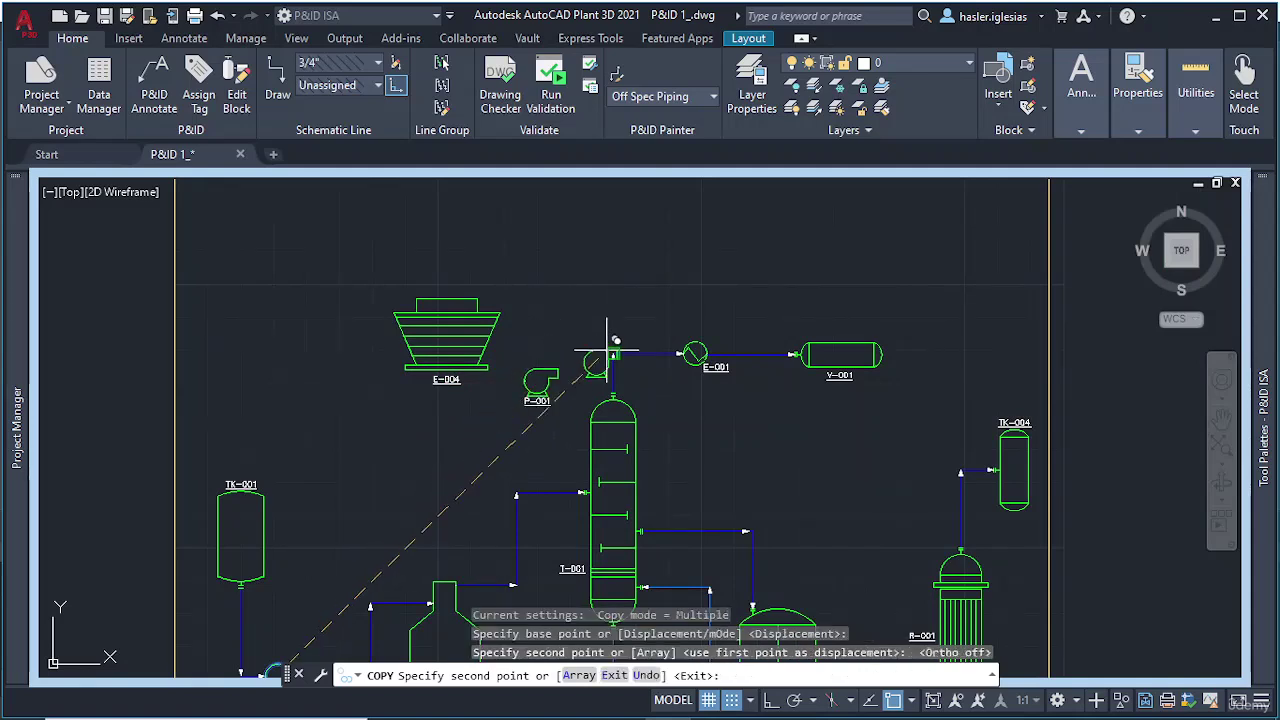
pyautogui.press('Escape')
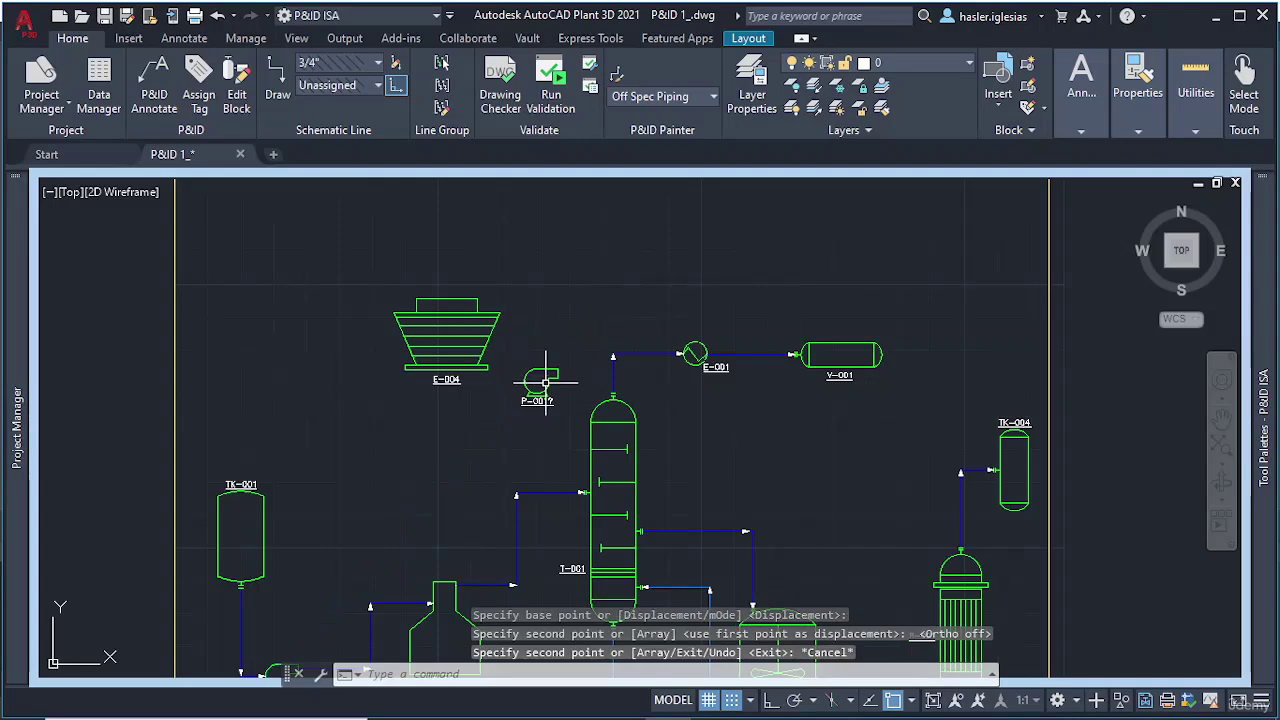
# Step: Assign the tag P-004 to the copied pump through its properties, without placing an additional annotation
pyautogui.doubleClick(545, 381)
pyautogui.scroll(-5, 367, 320)
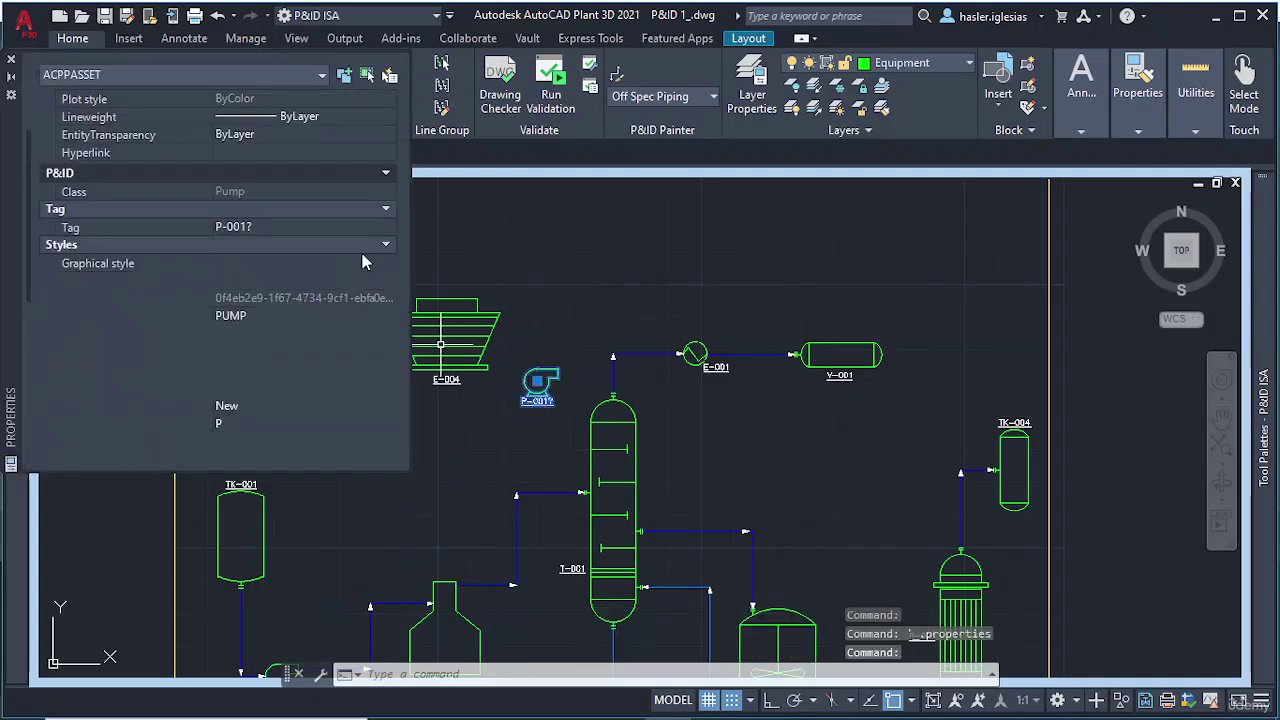
pyautogui.scroll(5, 363, 262)
pyautogui.click(293, 316)
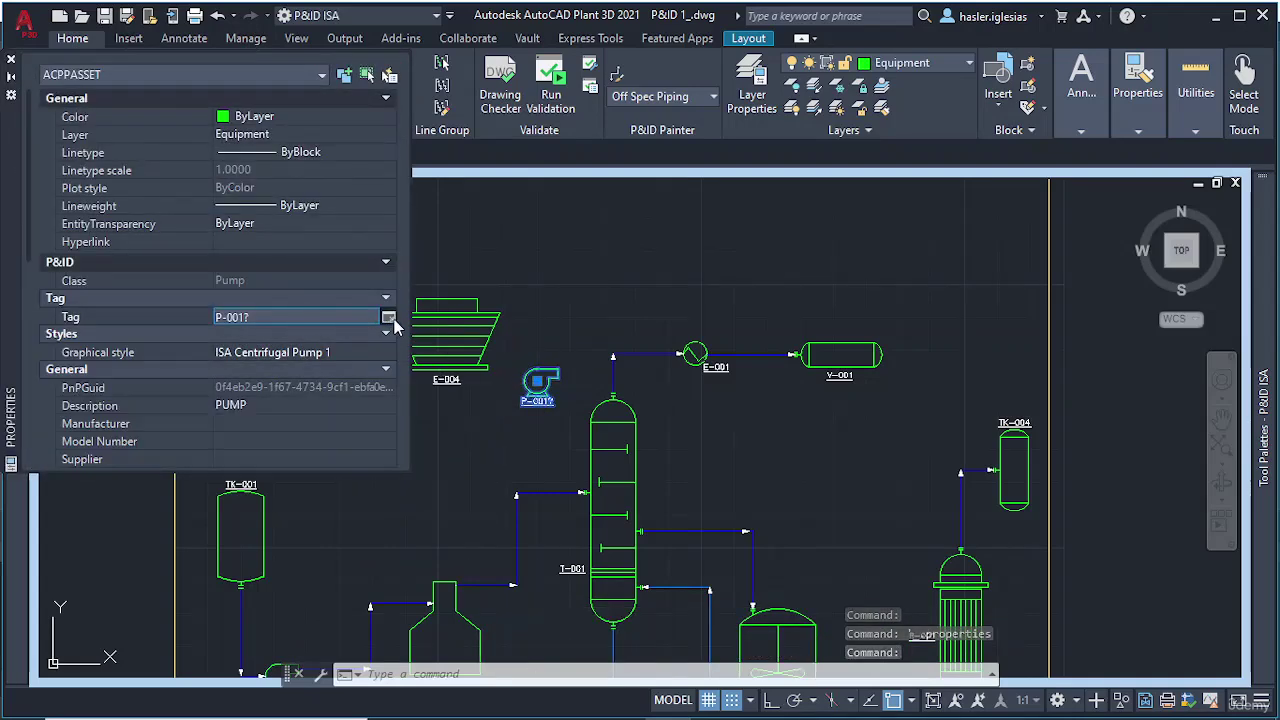
pyautogui.click(388, 317)
pyautogui.click(970, 376)
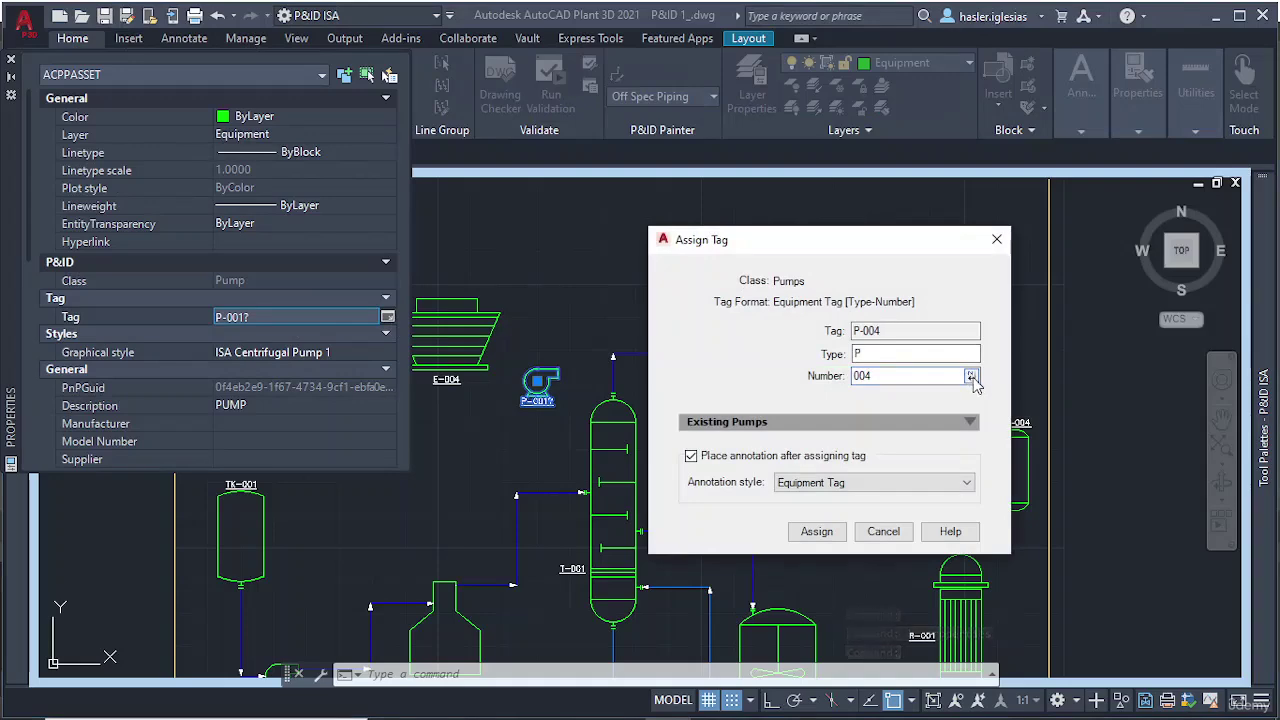
pyautogui.click(828, 533)
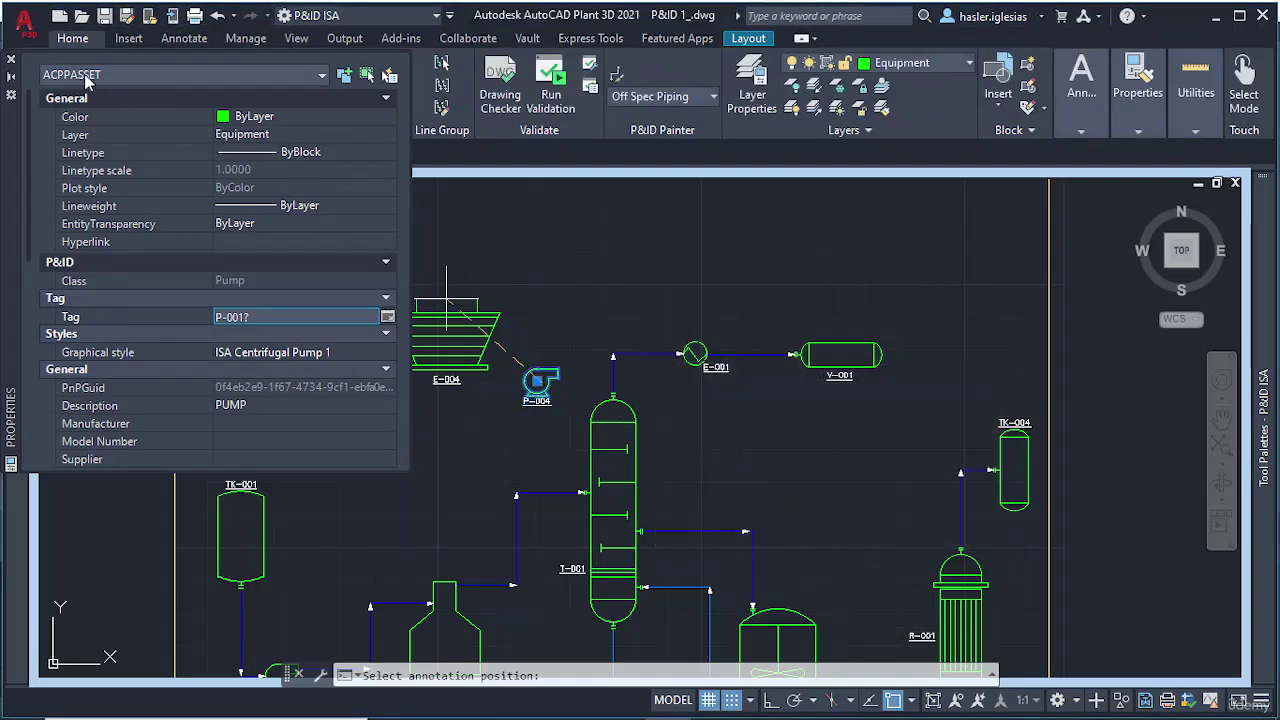
pyautogui.click(11, 60)
pyautogui.press('Escape')
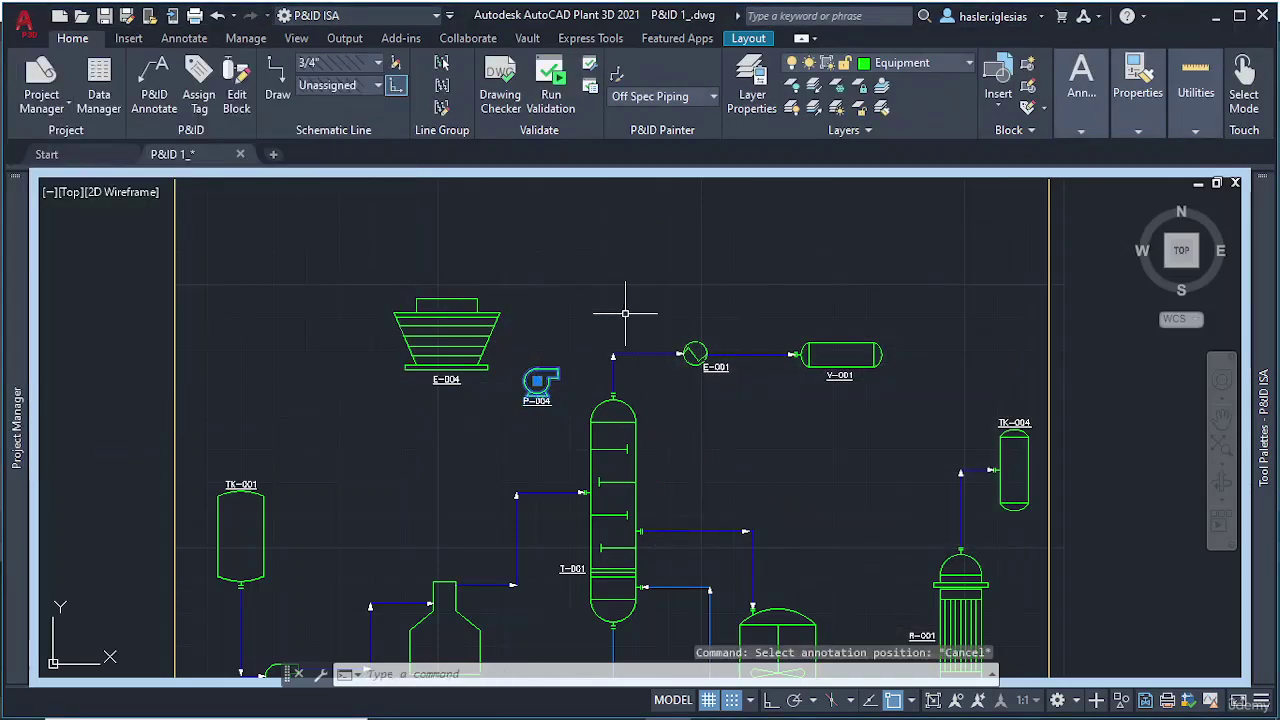
# Step: Move exchanger E-001, vessel V-001 and their connecting lines upward, farther above column T-001
pyautogui.scroll(-1, 573, 368)
pyautogui.scroll(3, 686, 371)
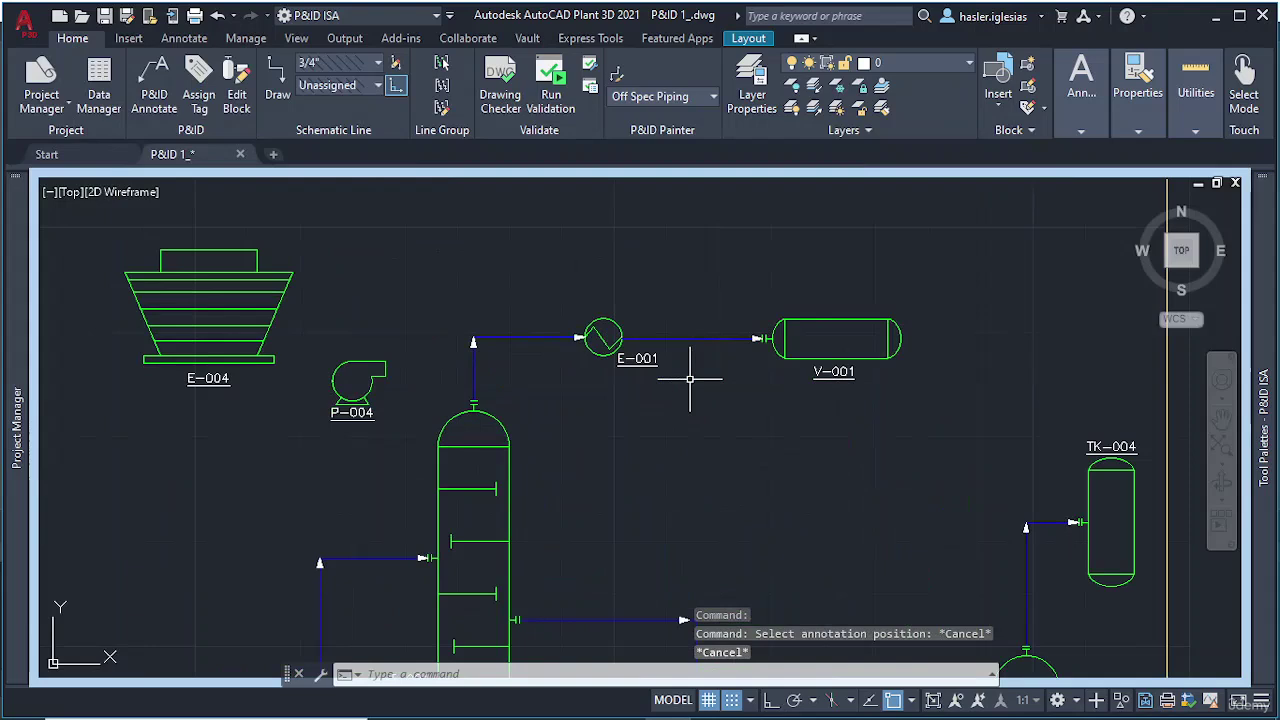
pyautogui.click(915, 398)
pyautogui.click(530, 292)
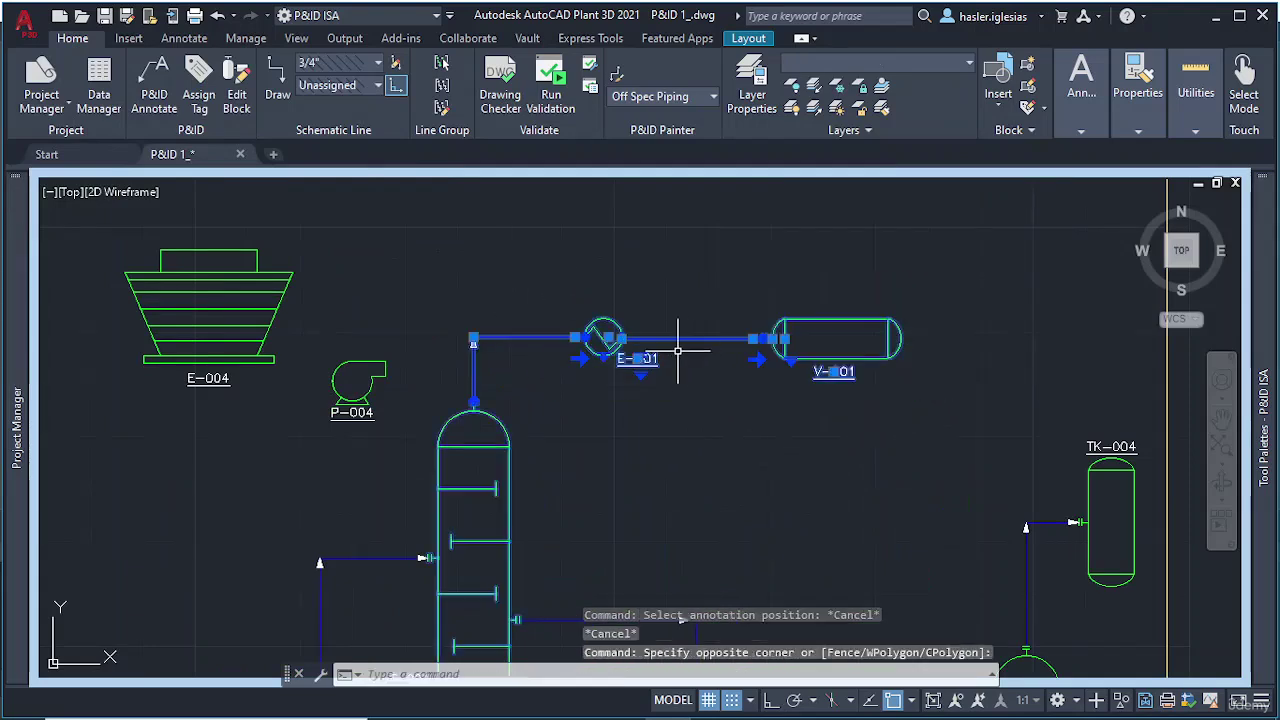
pyautogui.write('m')
pyautogui.press('Return')
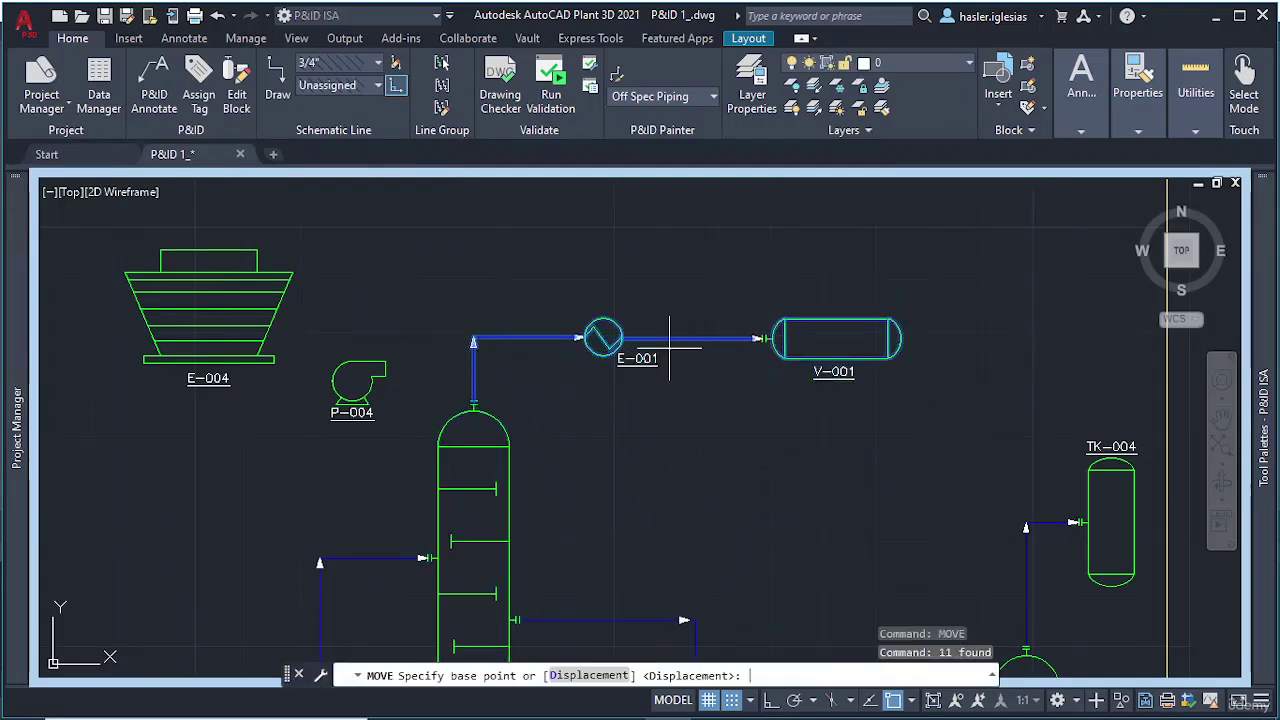
pyautogui.click(669, 338)
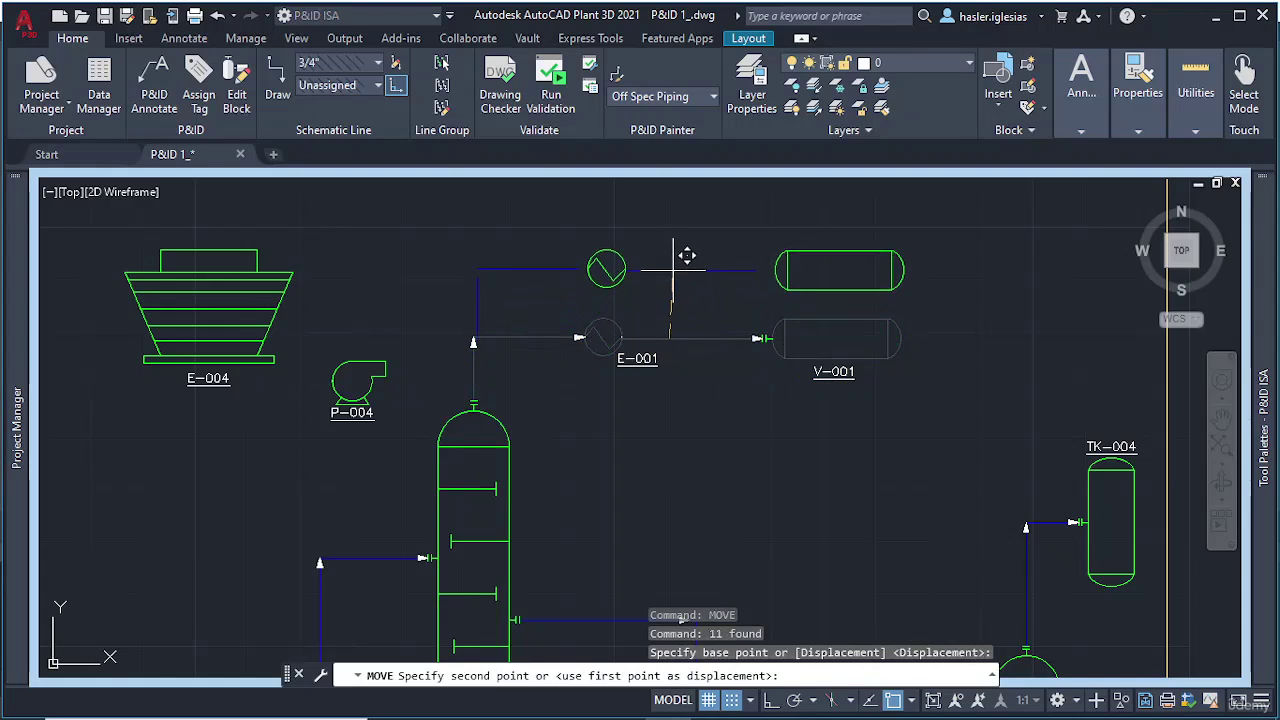
pyautogui.click(668, 262)
pyautogui.press('Escape')
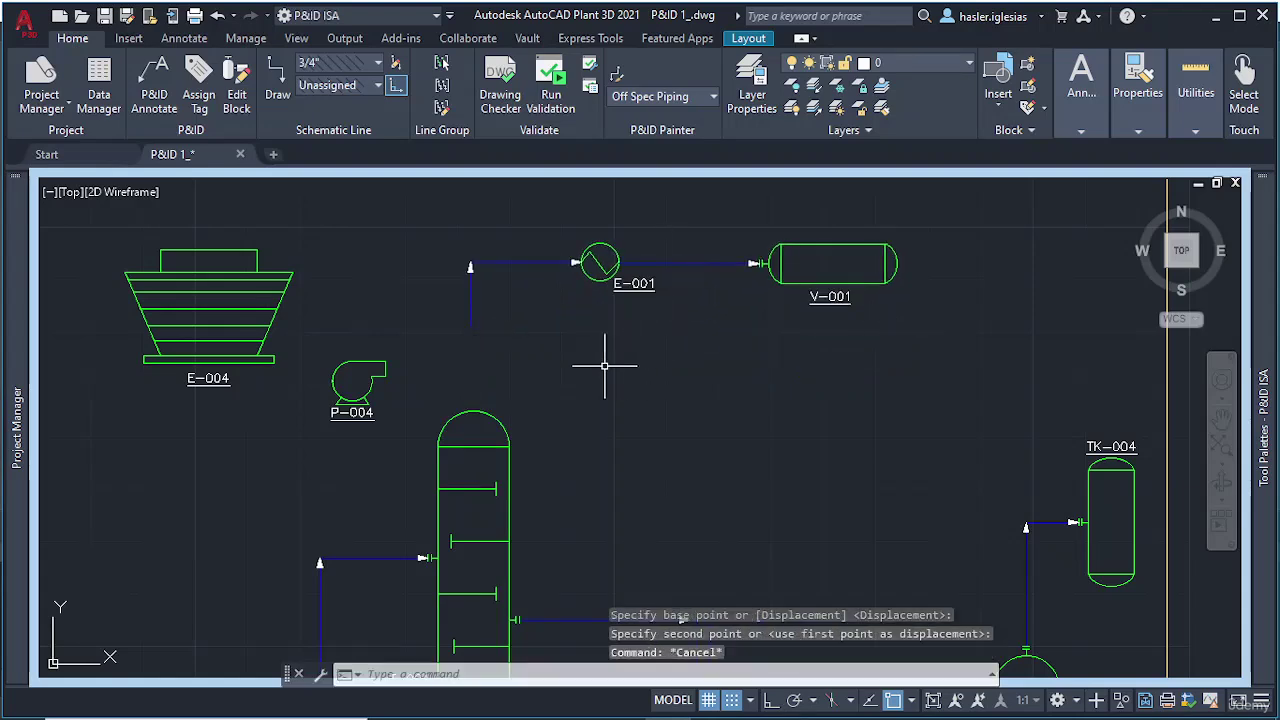
# Step: Stretch the loose lower end of the line feeding E-001 down to the top of column T-001
pyautogui.click(472, 305)
pyautogui.click(471, 326)
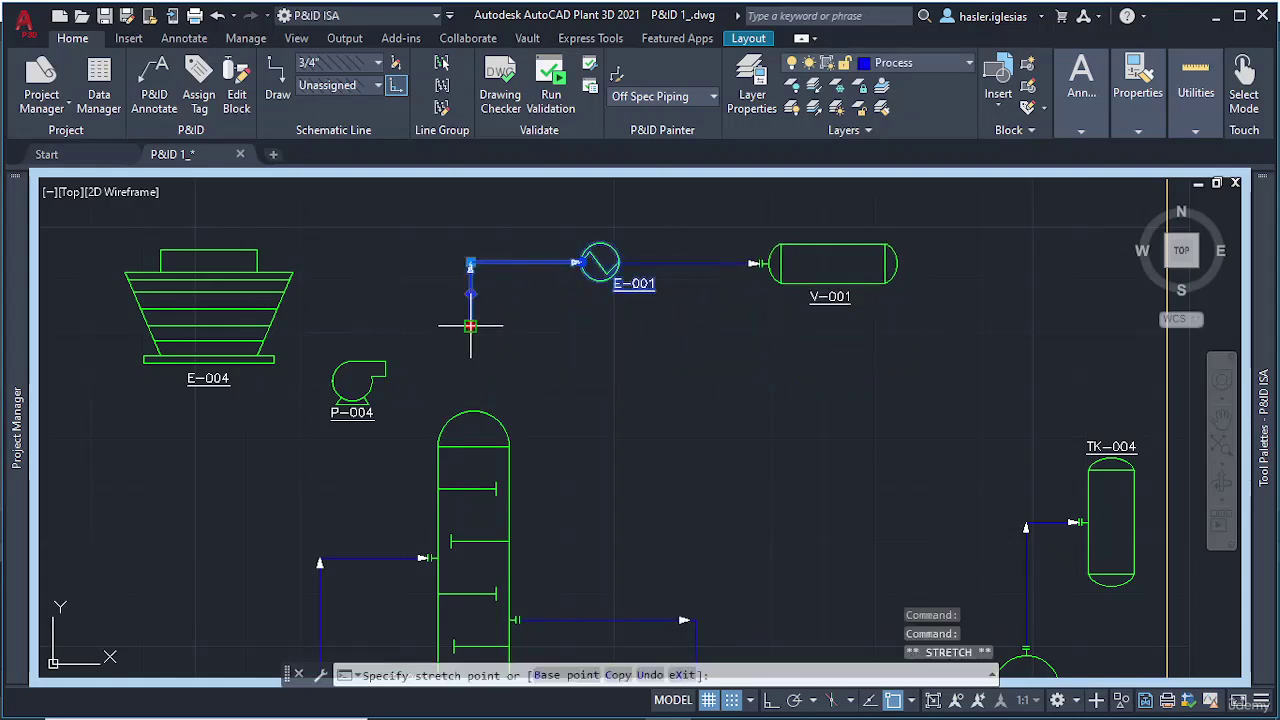
pyautogui.click(471, 411)
pyautogui.press('Escape')
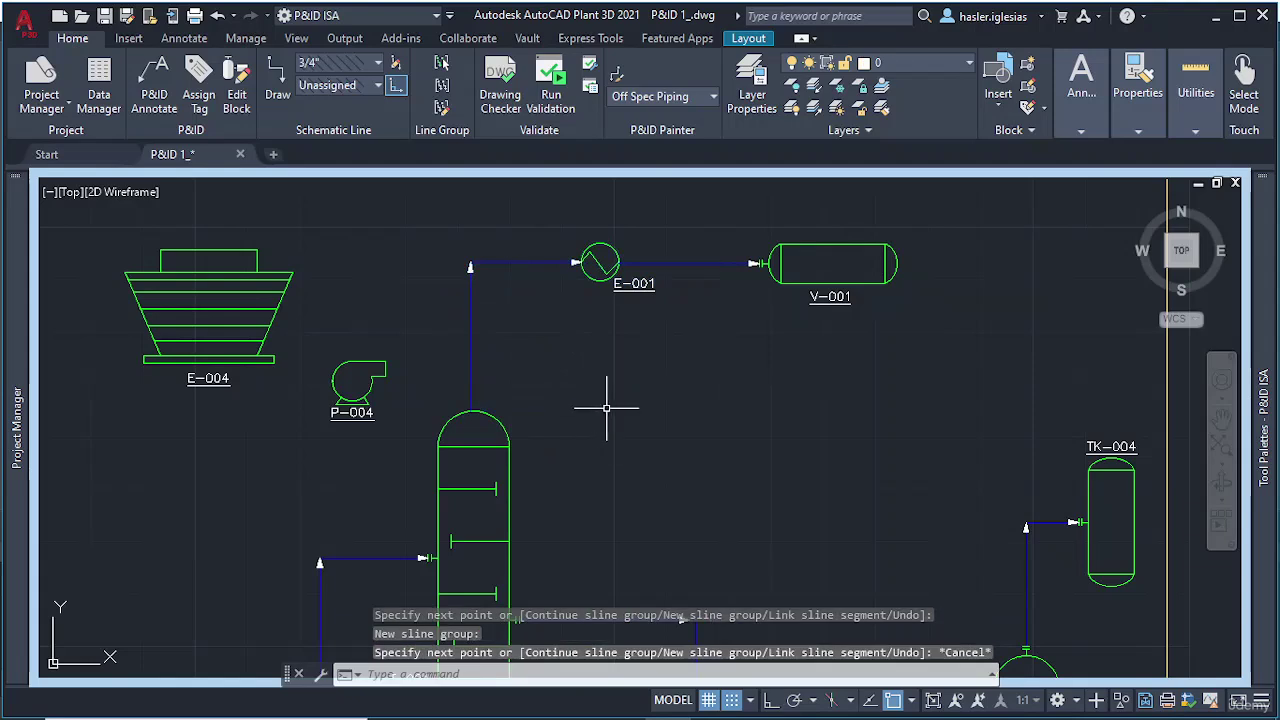
# Step: Replace the line between column T-001 and E-001 with a new dark-blue pipe line from the exchanger's west side to the column top
pyautogui.click(473, 328)
pyautogui.press('Delete')
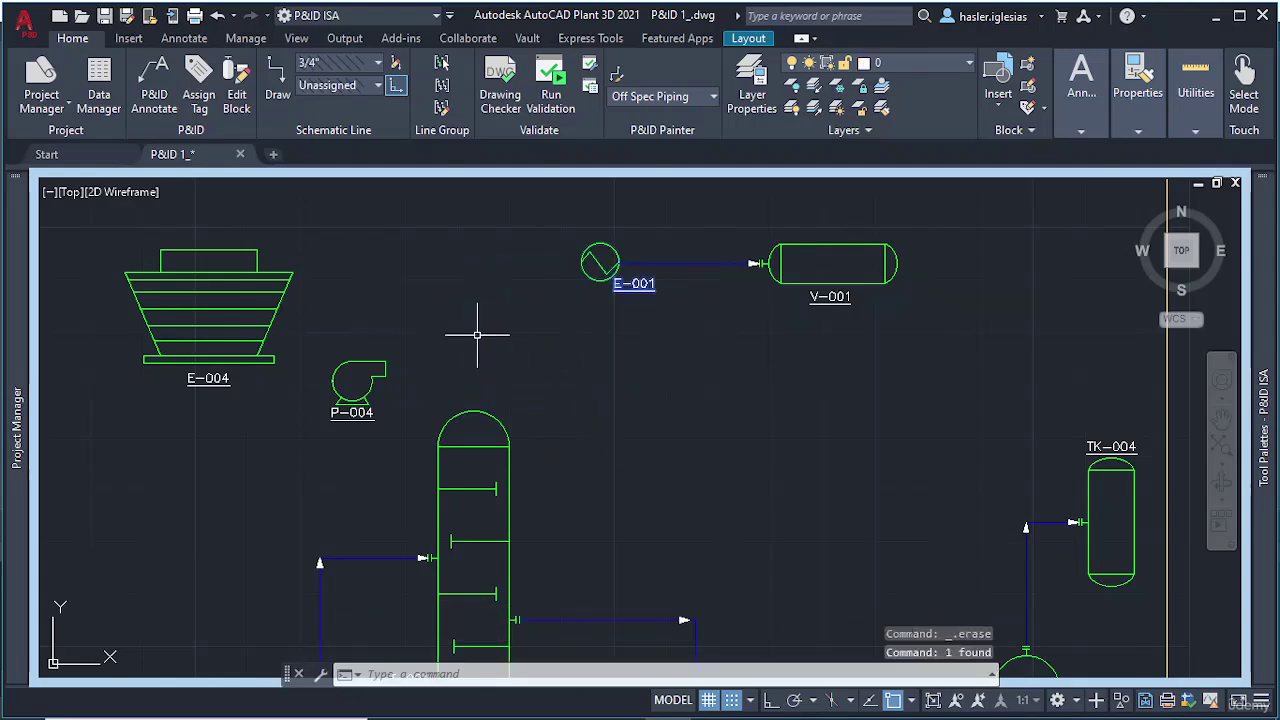
pyautogui.moveTo(1258, 305)
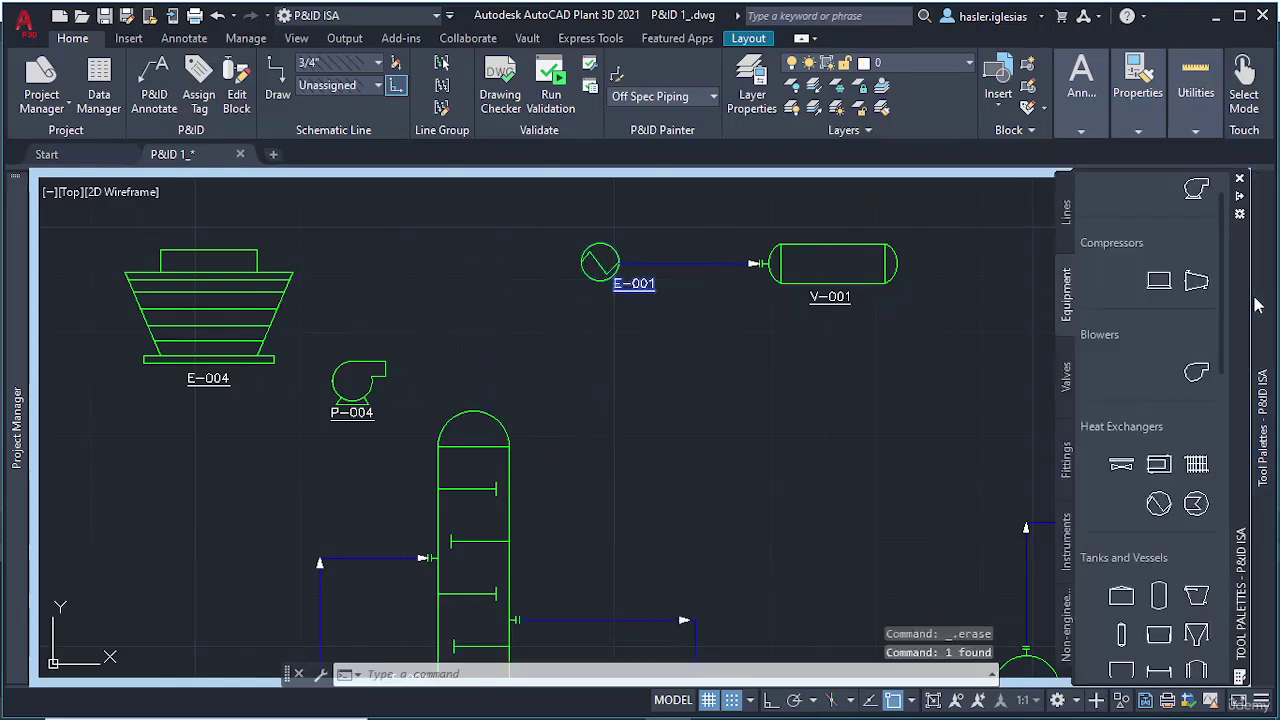
pyautogui.click(1065, 207)
pyautogui.click(1121, 306)
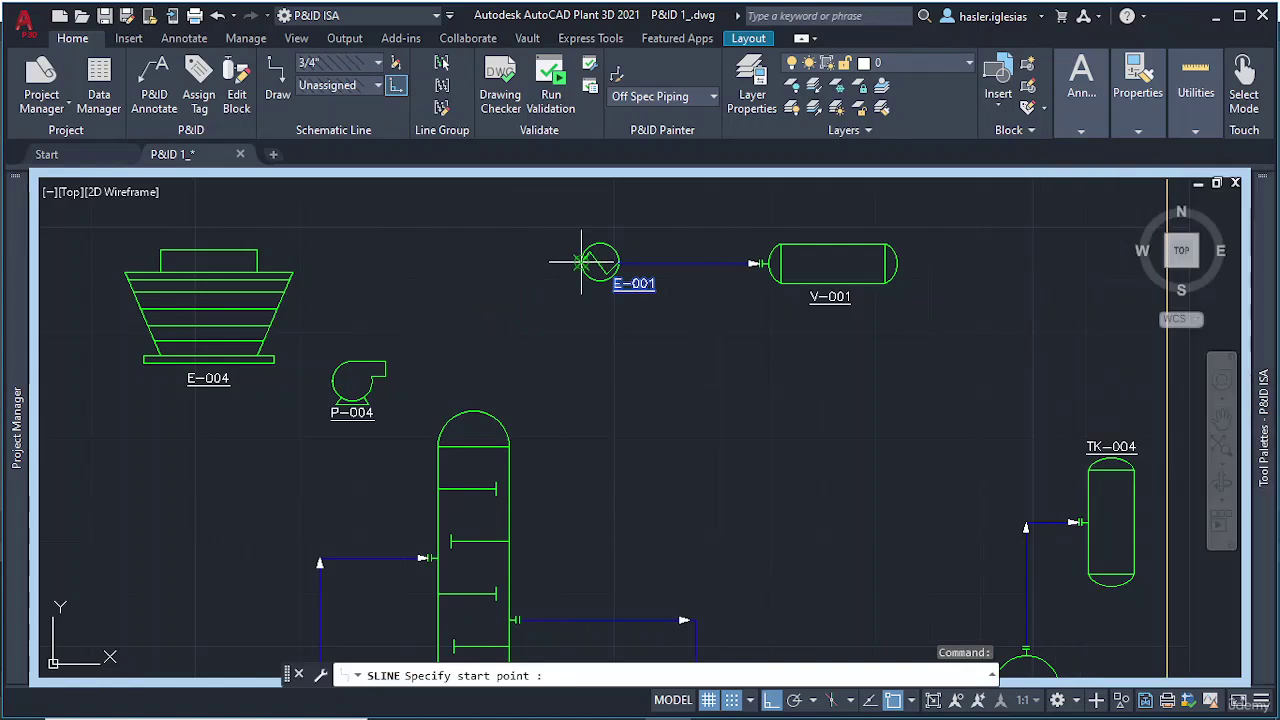
pyautogui.click(581, 262)
pyautogui.click(475, 270)
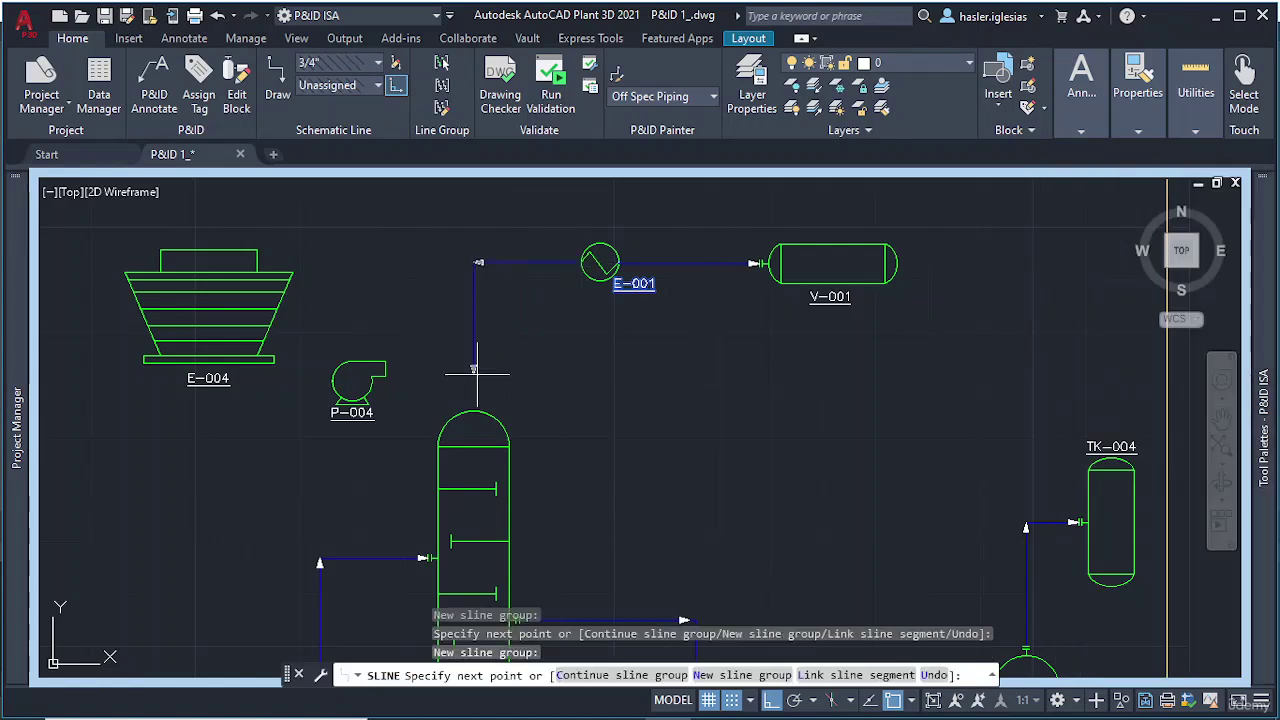
pyautogui.click(473, 407)
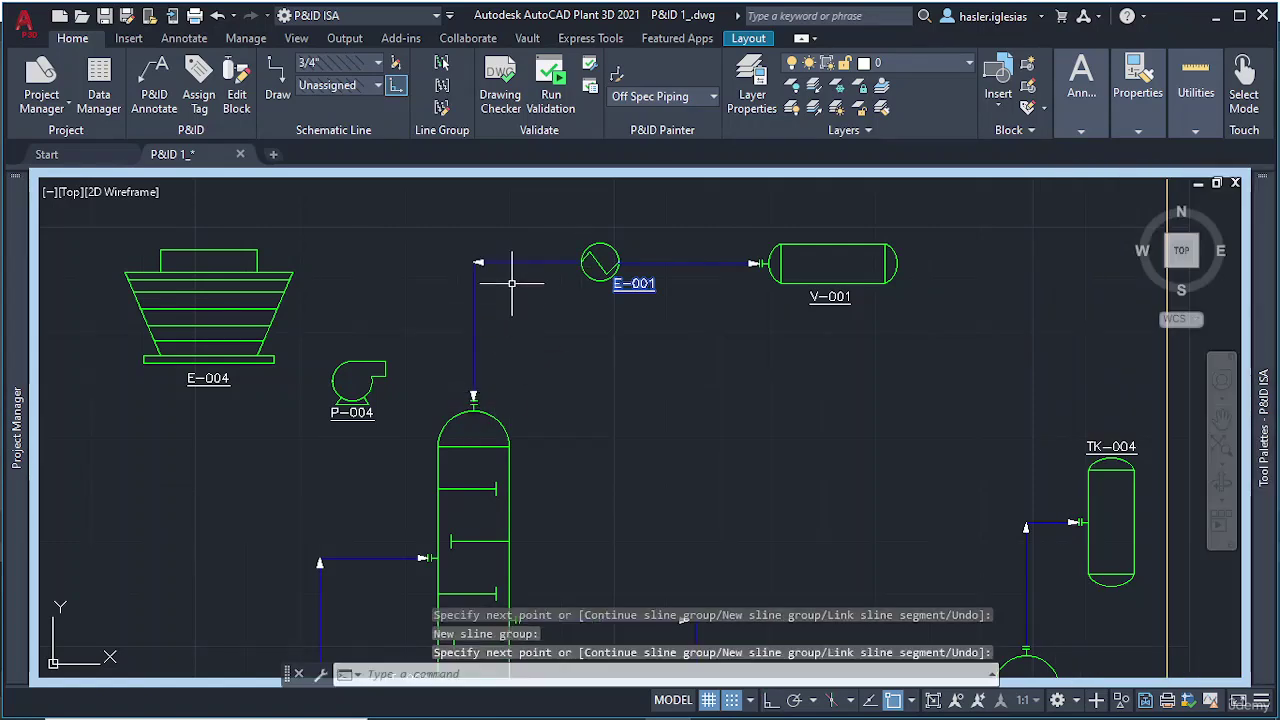
# Step: Reverse the flow of the new line so it runs from column T-001 to exchanger E-001
pyautogui.click(512, 263)
pyautogui.rightClick(512, 264)
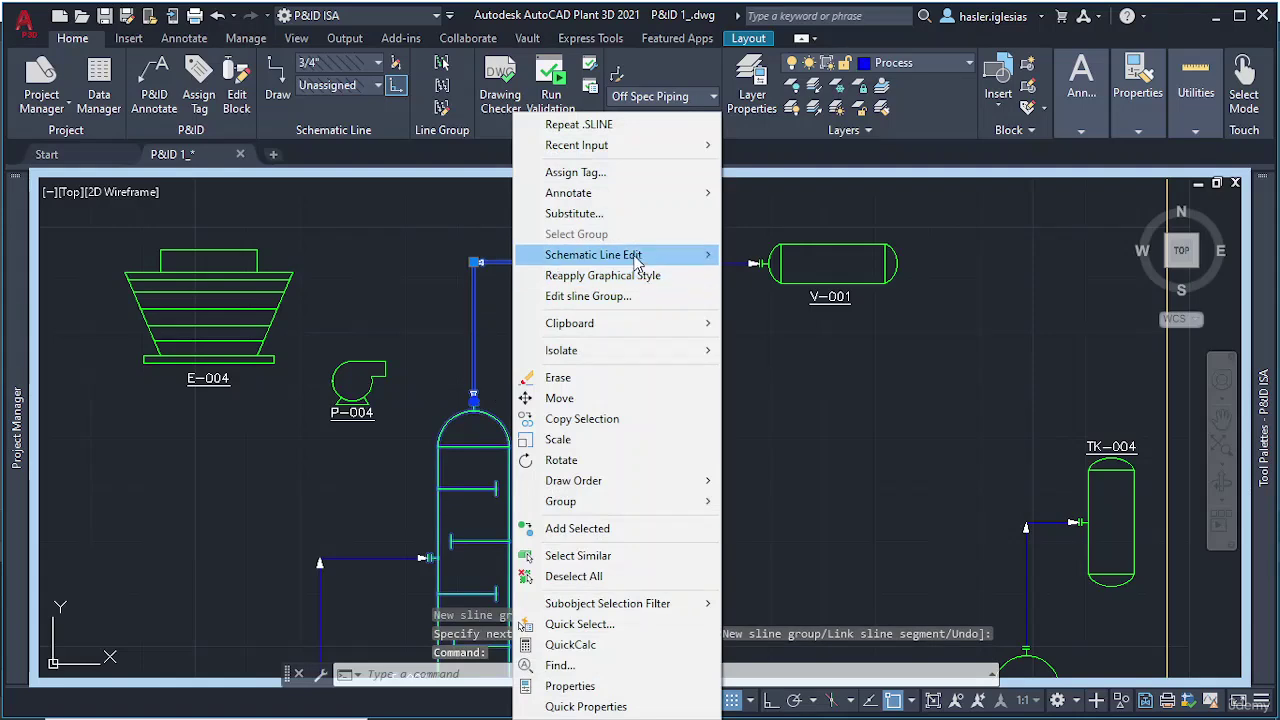
pyautogui.moveTo(636, 262)
pyautogui.click(828, 380)
pyautogui.press('Escape')
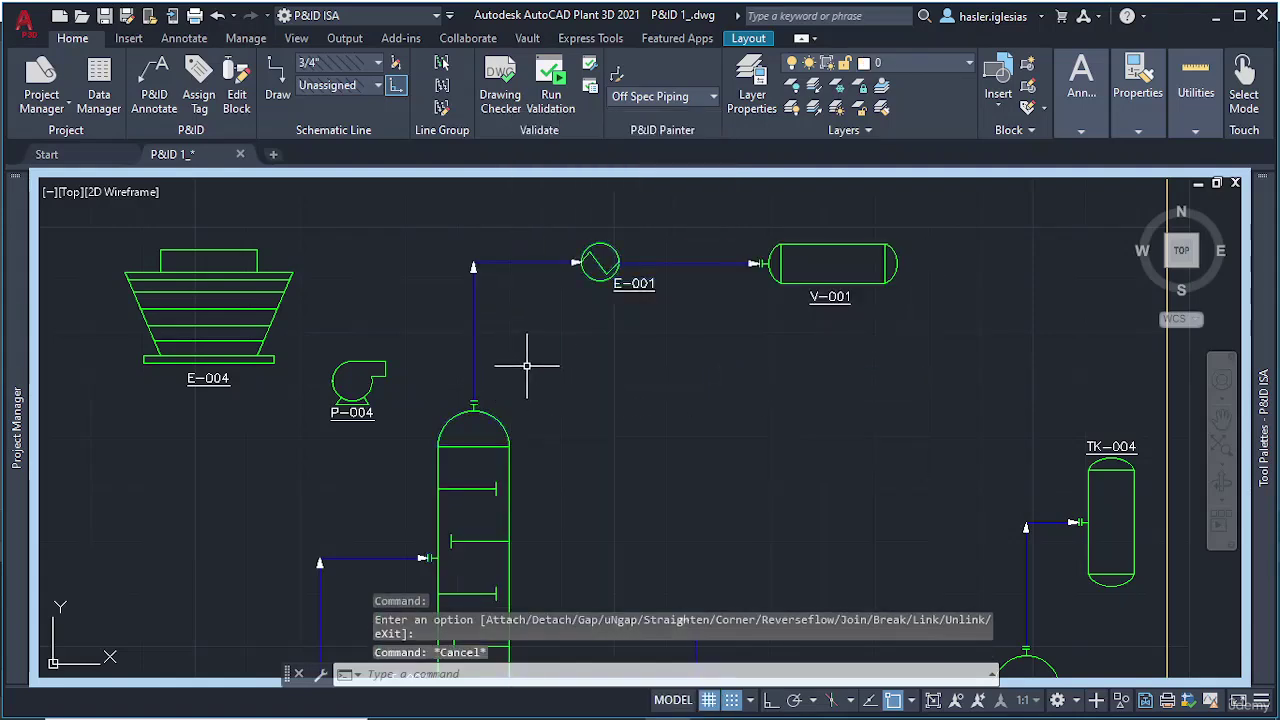
# Step: Move pump P-004 slightly upward, beside cooling tower E-004
pyautogui.moveTo(432, 336); pyautogui.dragTo(411, 378, button='middle')
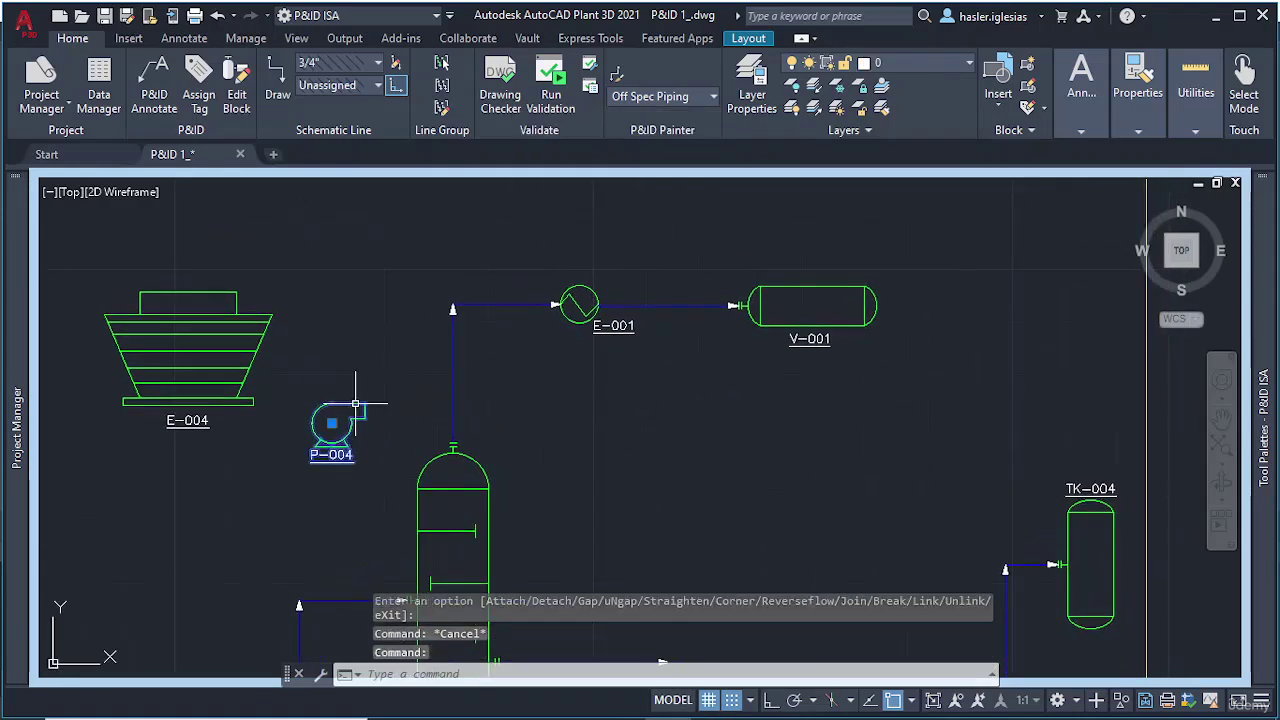
pyautogui.click(337, 420)
pyautogui.click(337, 421)
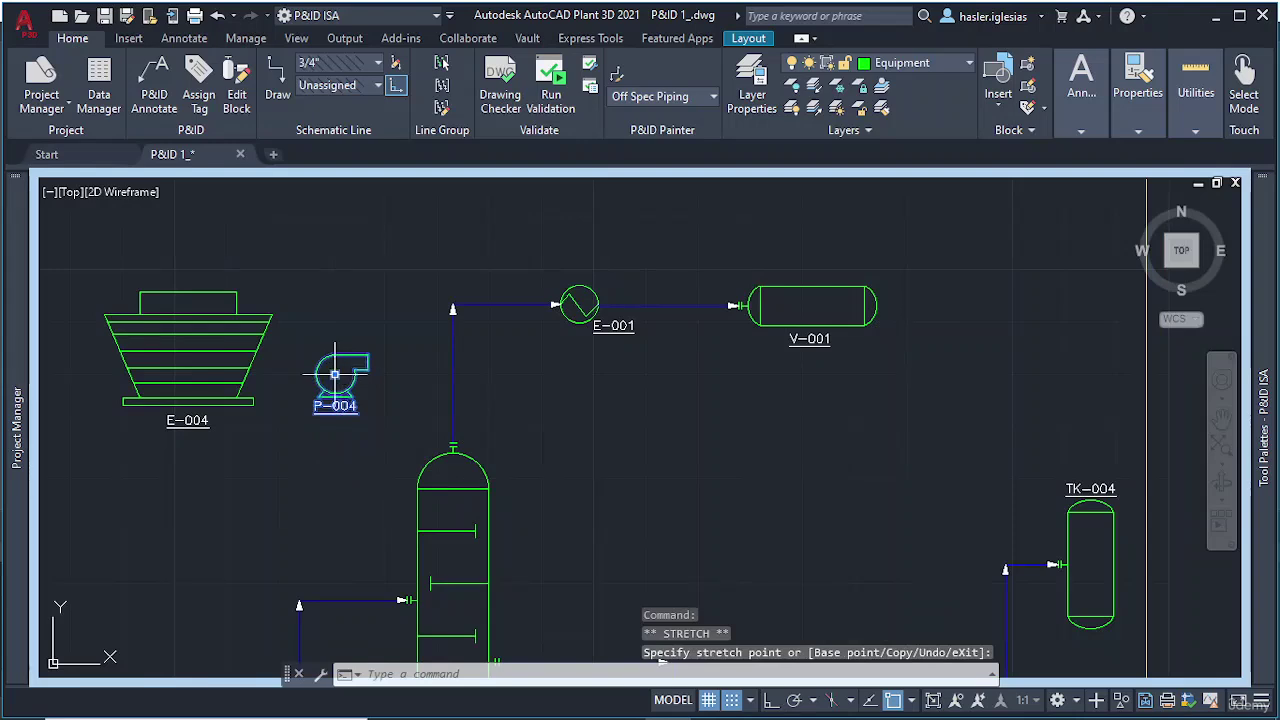
pyautogui.click(340, 375)
pyautogui.press('Escape')
# Step: Move cooling tower E-004 together with its tag farther away from pump P-004, up and to the west
pyautogui.scroll(-5, 411, 387)
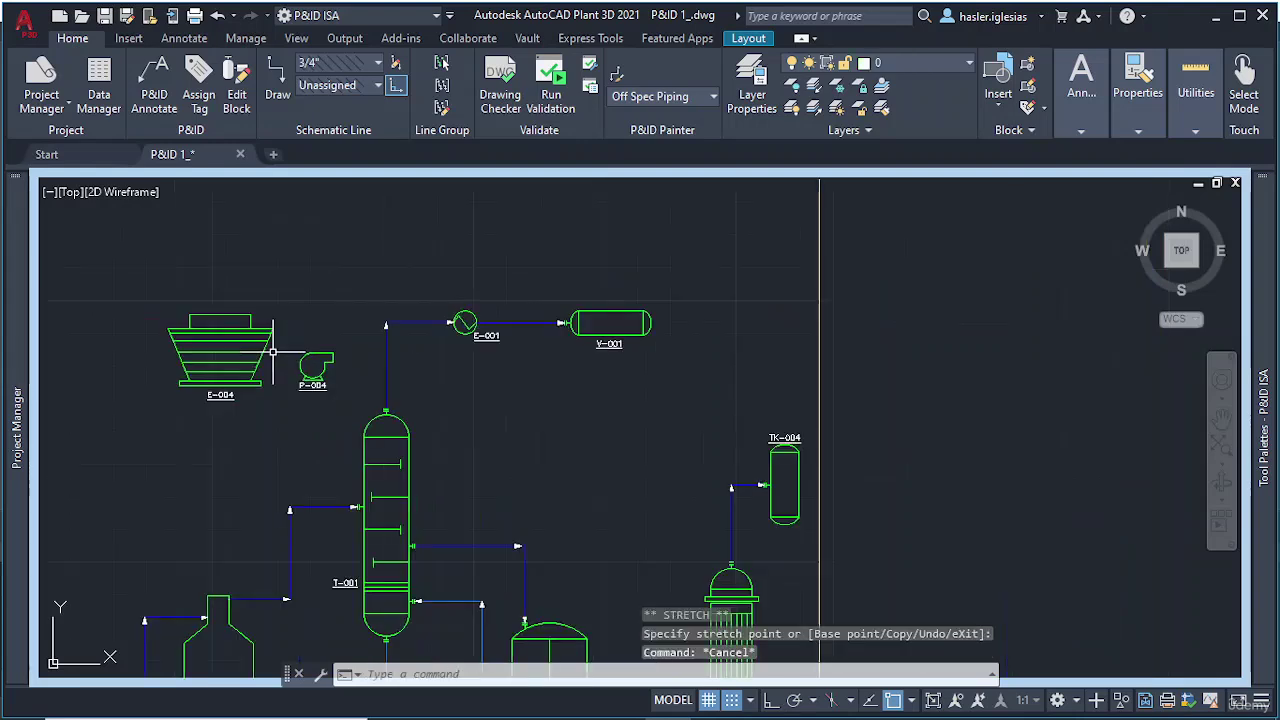
pyautogui.click(324, 406)
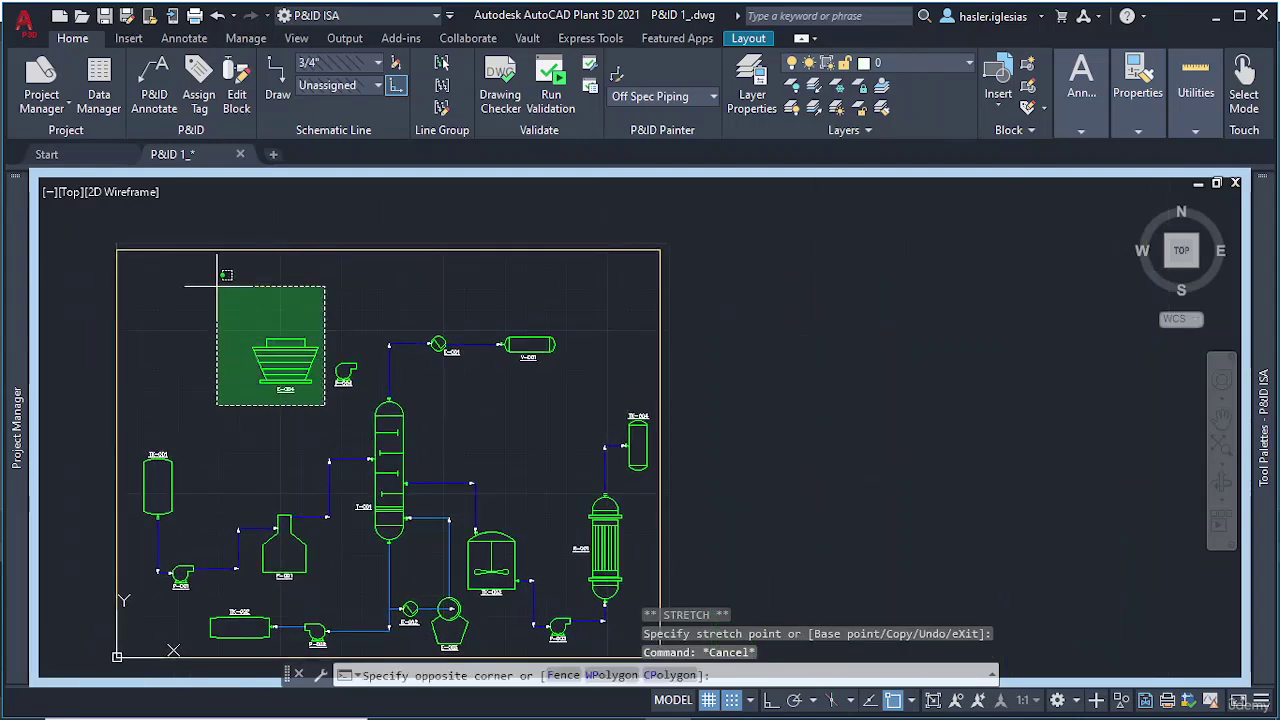
pyautogui.click(184, 266)
pyautogui.click(285, 386)
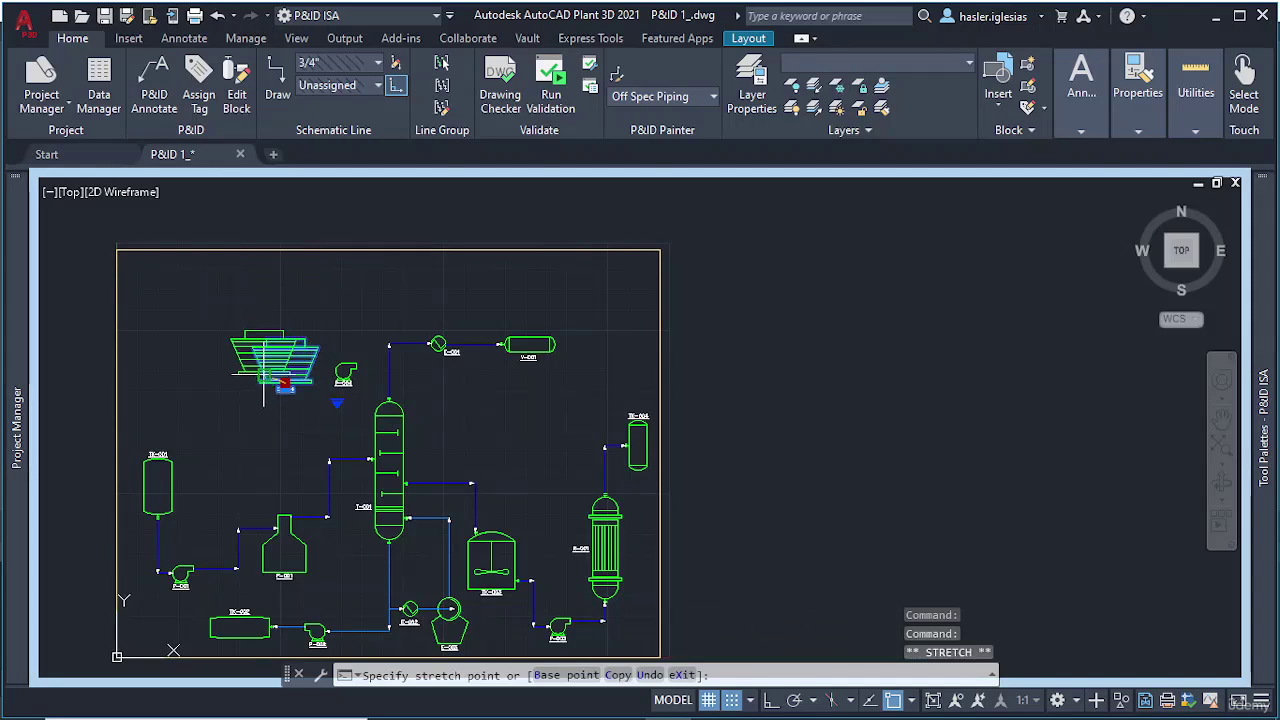
pyautogui.press('Escape')
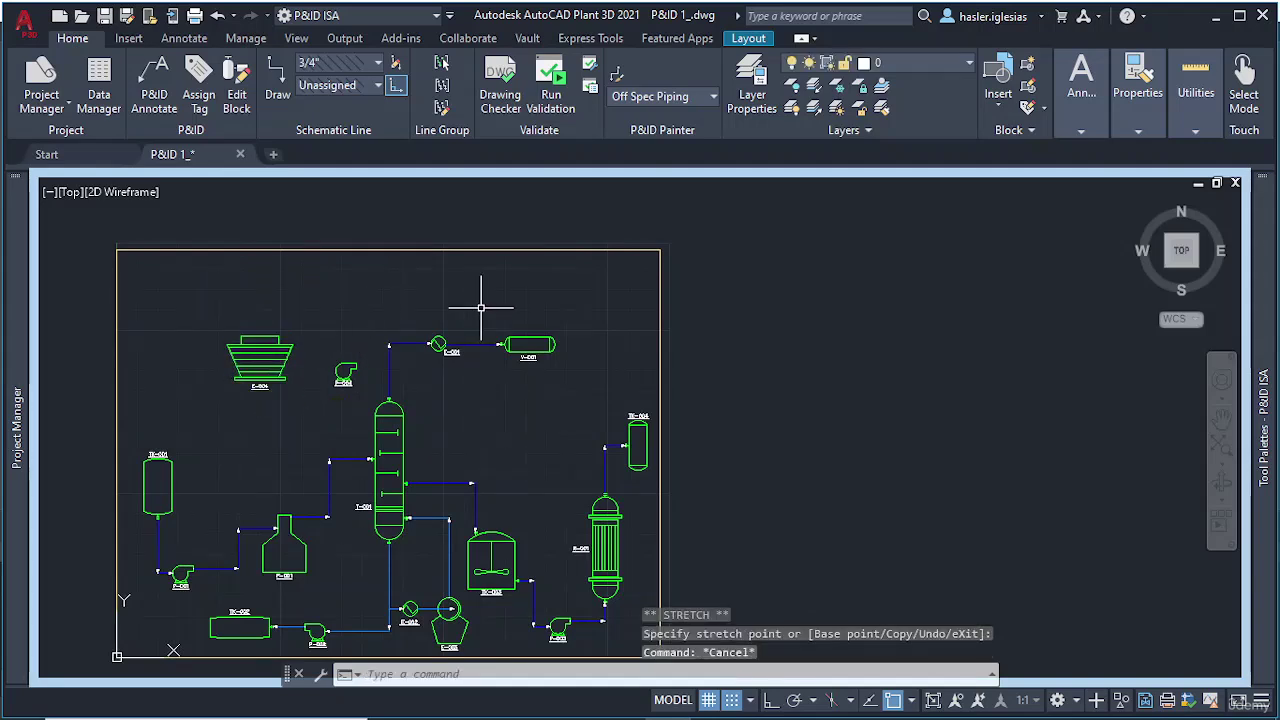
# Step: Draw a light-blue pipe line from the top of E-001 up, across and down to the top of cooling tower E-004
pyautogui.moveTo(1273, 287)
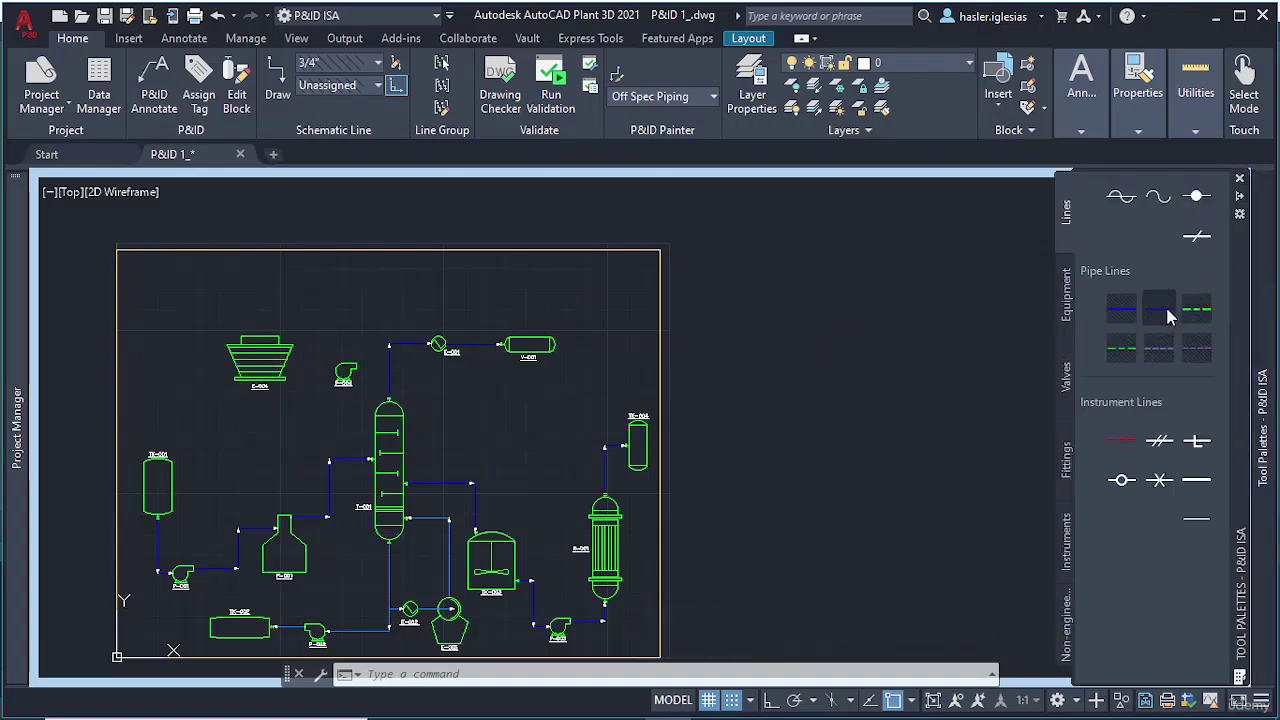
pyautogui.click(1168, 316)
pyautogui.scroll(8, 400, 335)
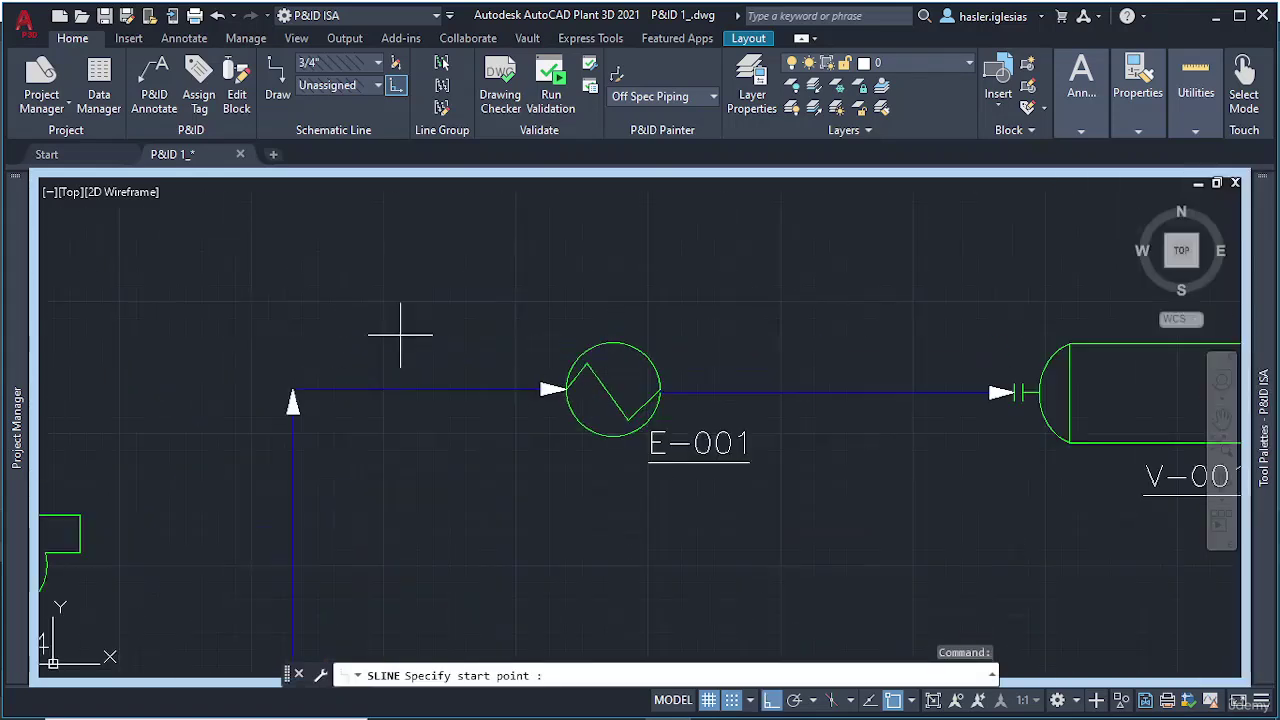
pyautogui.click(615, 340)
pyautogui.scroll(-4, 617, 281)
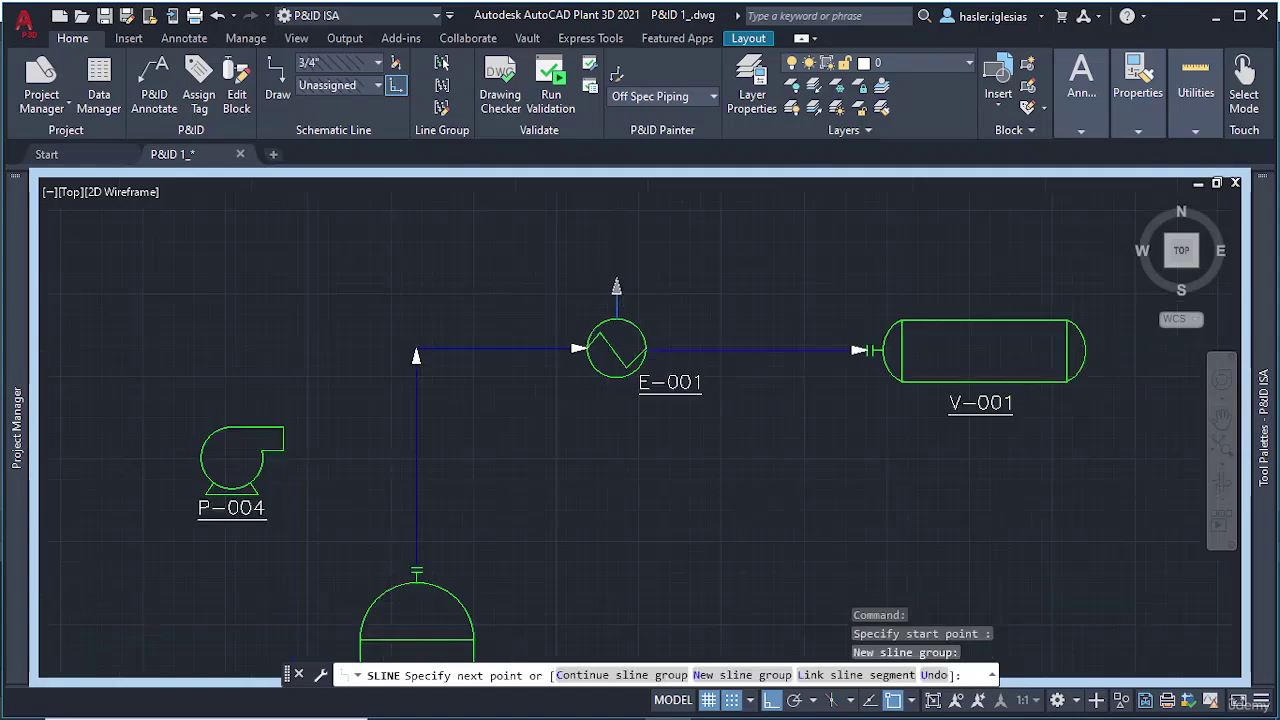
pyautogui.moveTo(623, 276); pyautogui.dragTo(652, 363, button='middle')
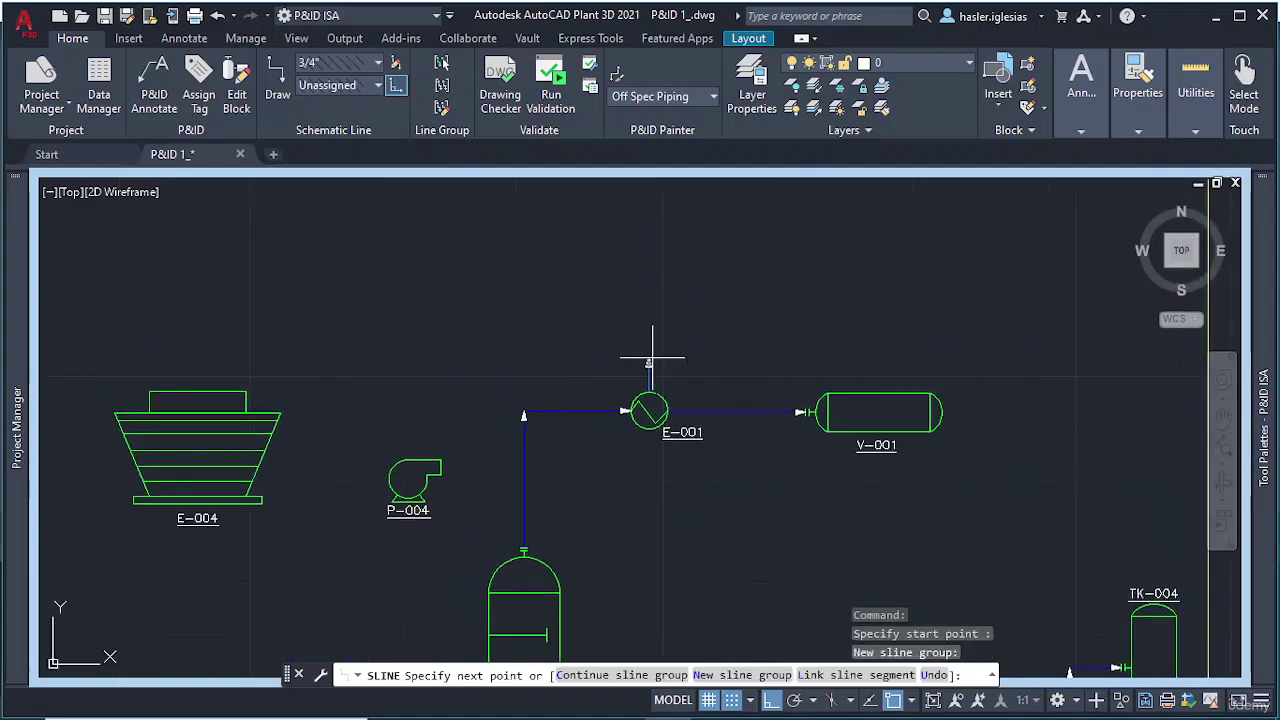
pyautogui.click(646, 268)
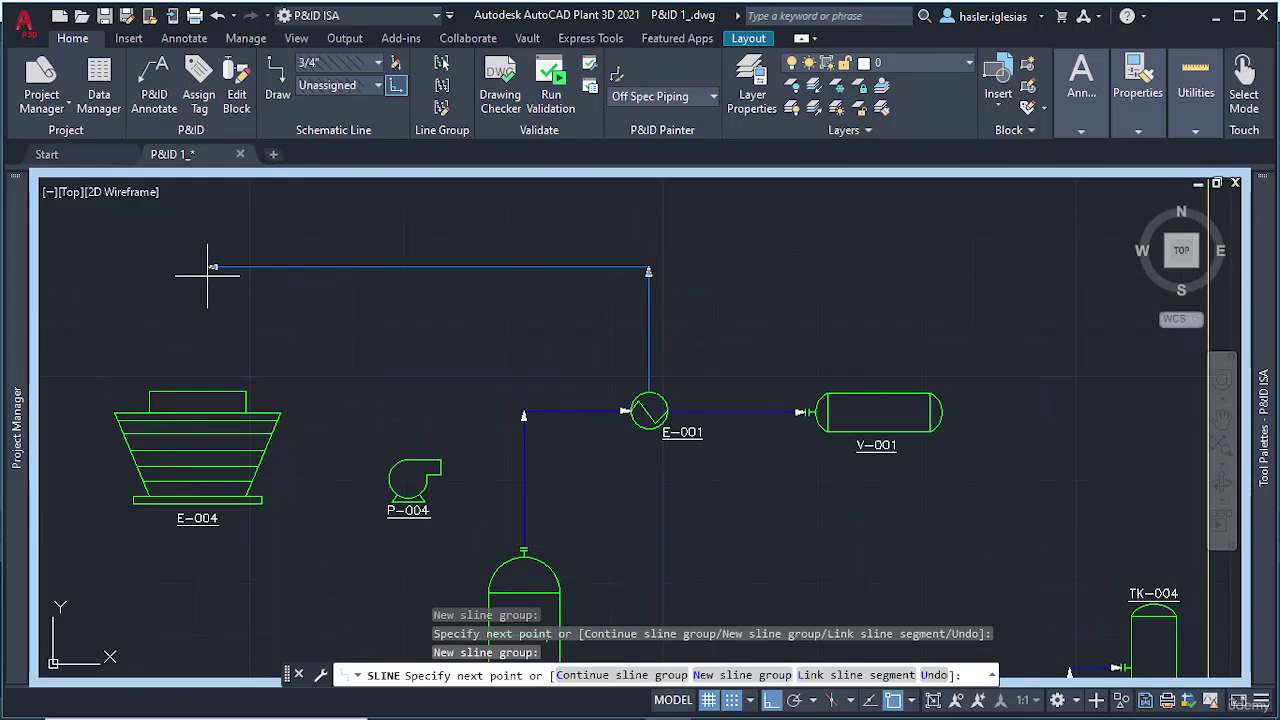
pyautogui.click(200, 385)
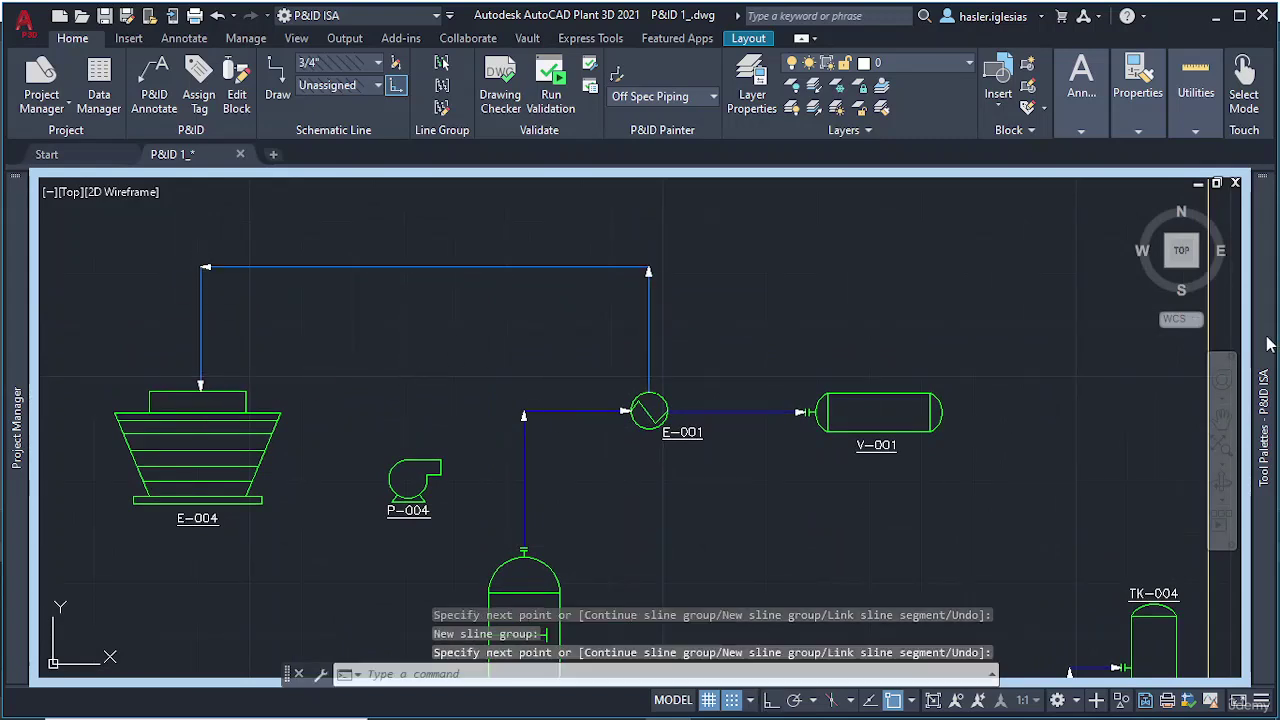
# Step: Try to draw a line from pump P-004's suction side to cooling tower E-004 with object snap off, and delete it
pyautogui.moveTo(1267, 344)
pyautogui.click(1160, 316)
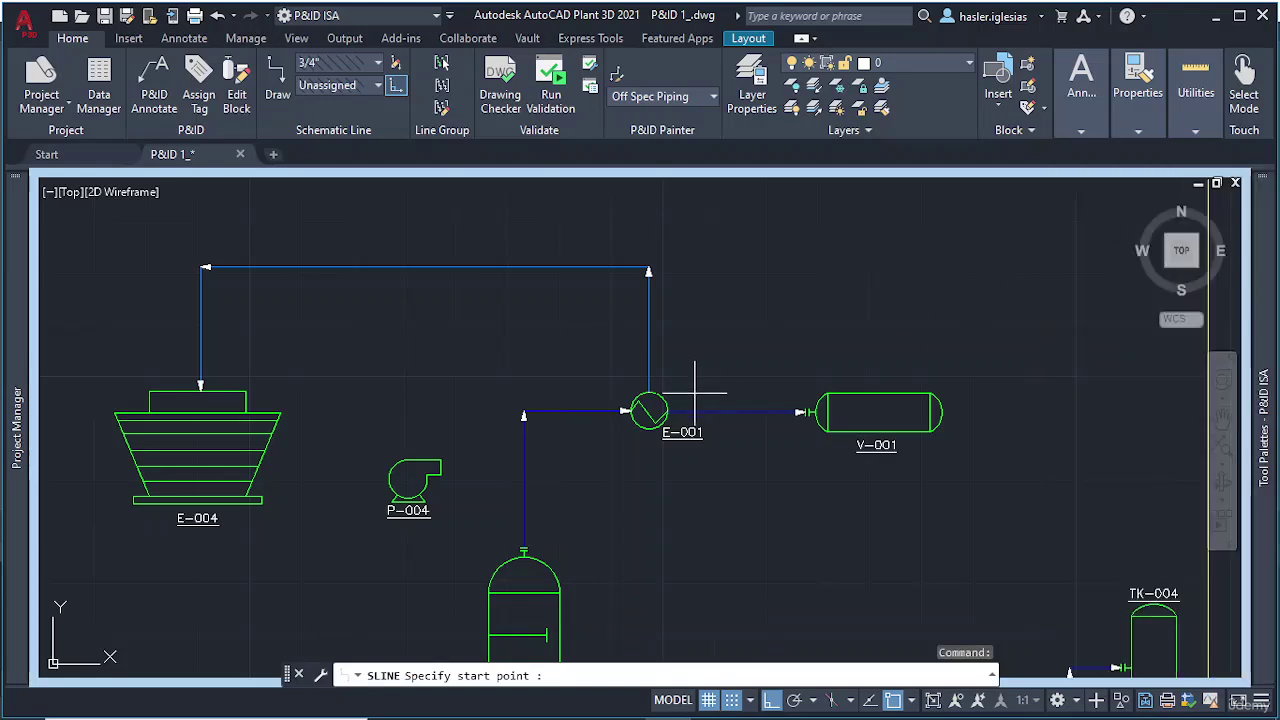
pyautogui.scroll(4, 305, 482)
pyautogui.click(509, 487)
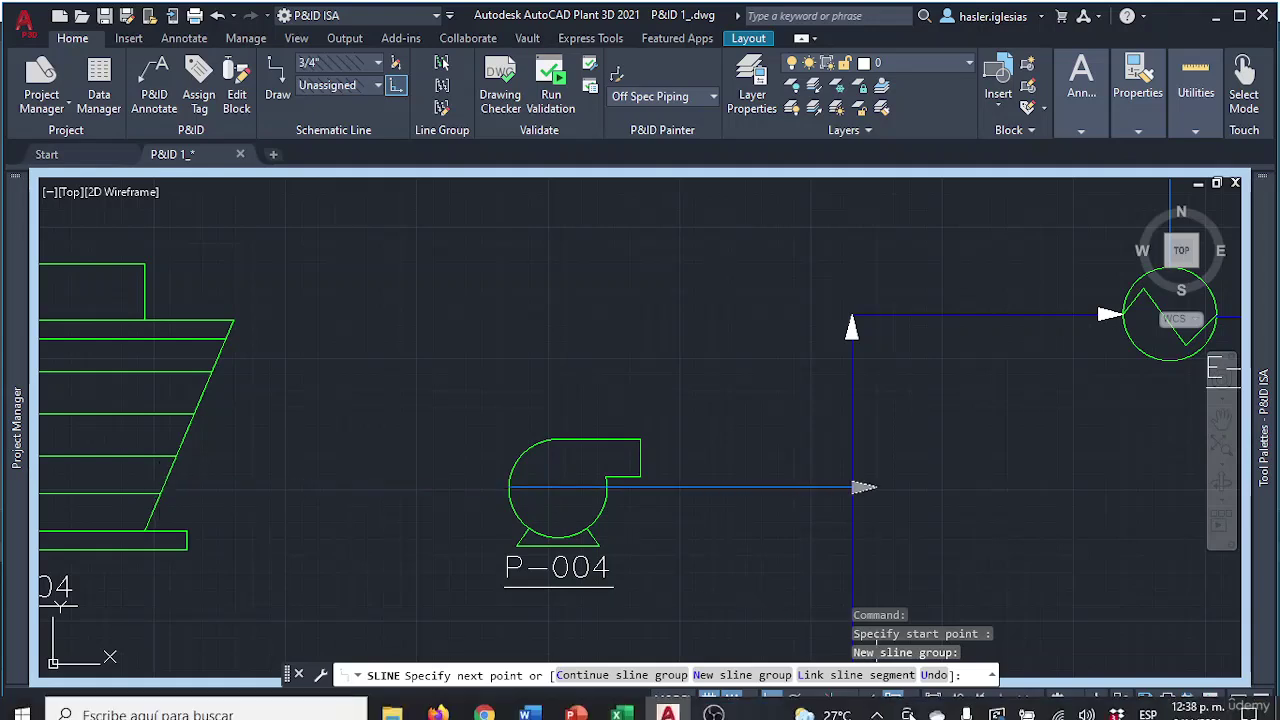
pyautogui.press('F3')
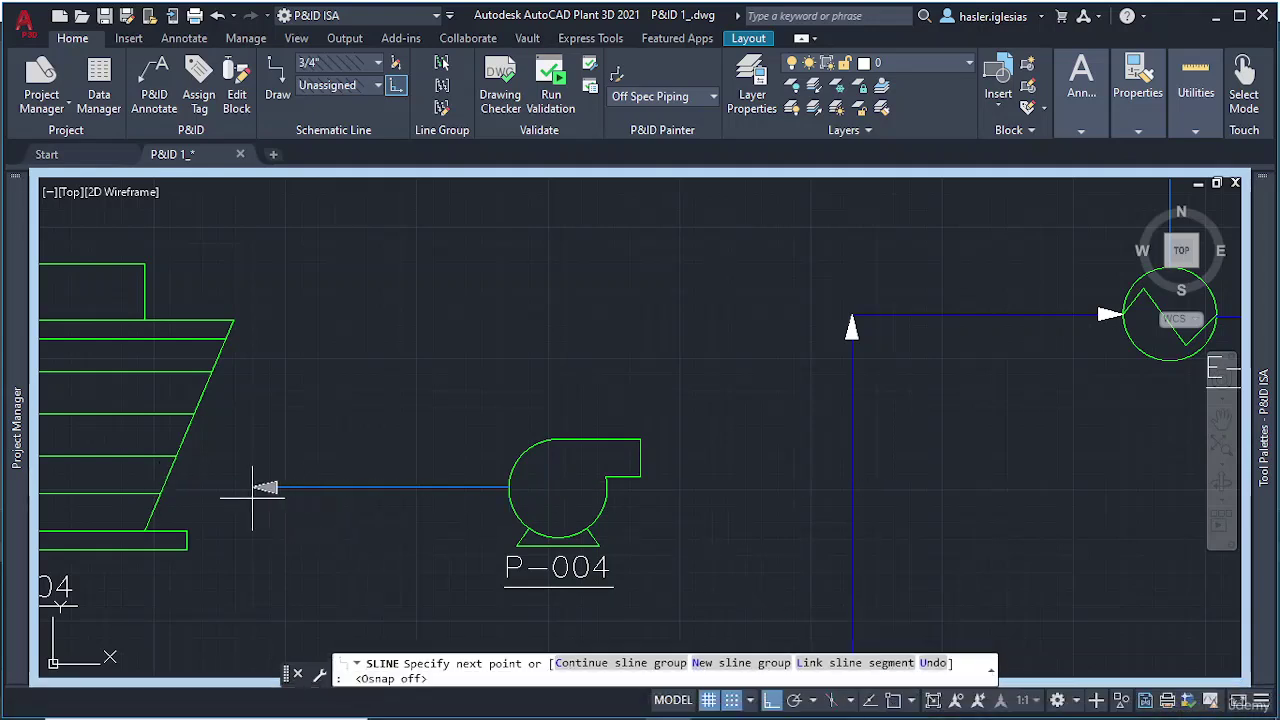
pyautogui.click(175, 487)
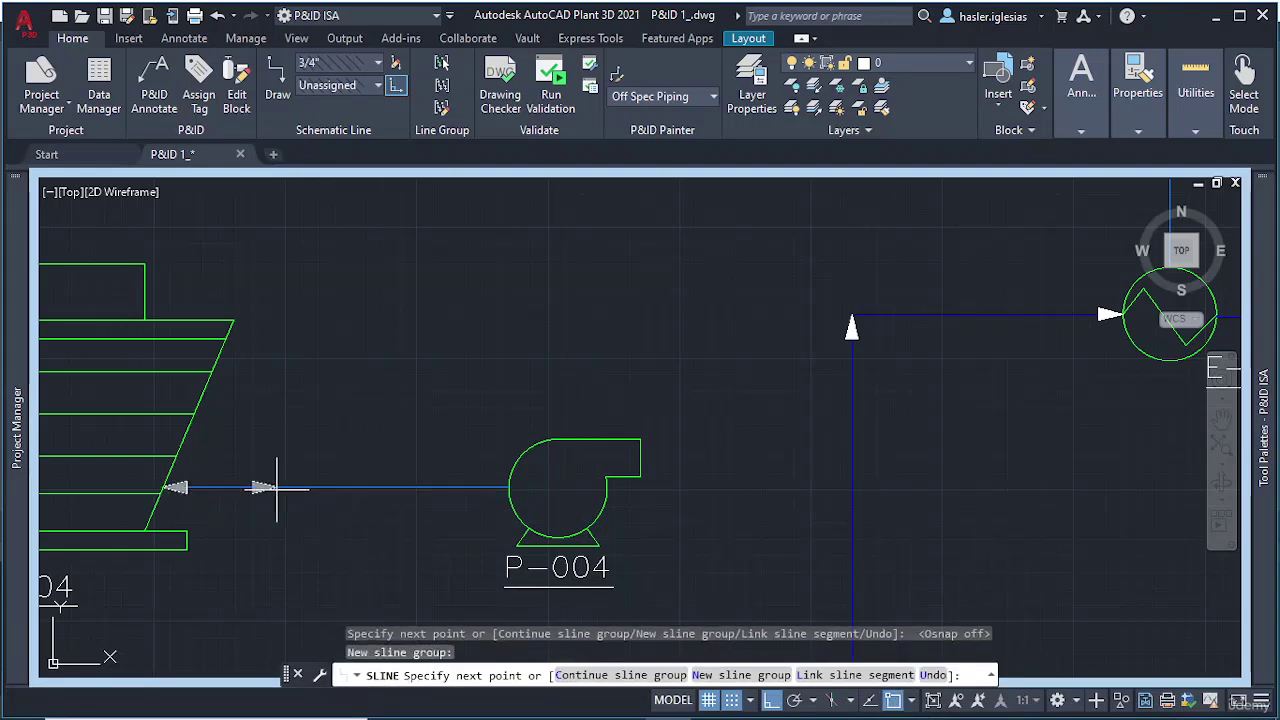
pyautogui.press('Escape')
pyautogui.scroll(5, 192, 489)
pyautogui.moveTo(192, 489); pyautogui.dragTo(318, 473, button='middle')
pyautogui.scroll(4, 281, 471)
pyautogui.scroll(-8, 281, 471)
pyautogui.click(560, 467)
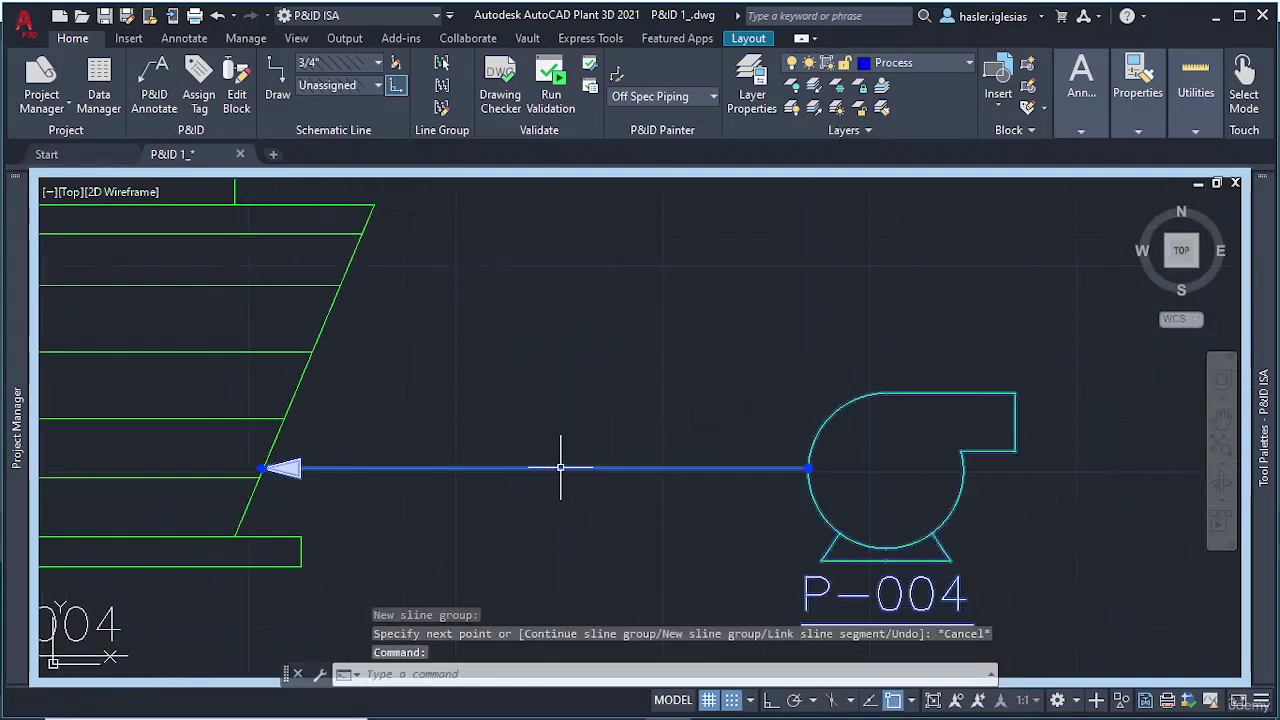
pyautogui.press('Delete')
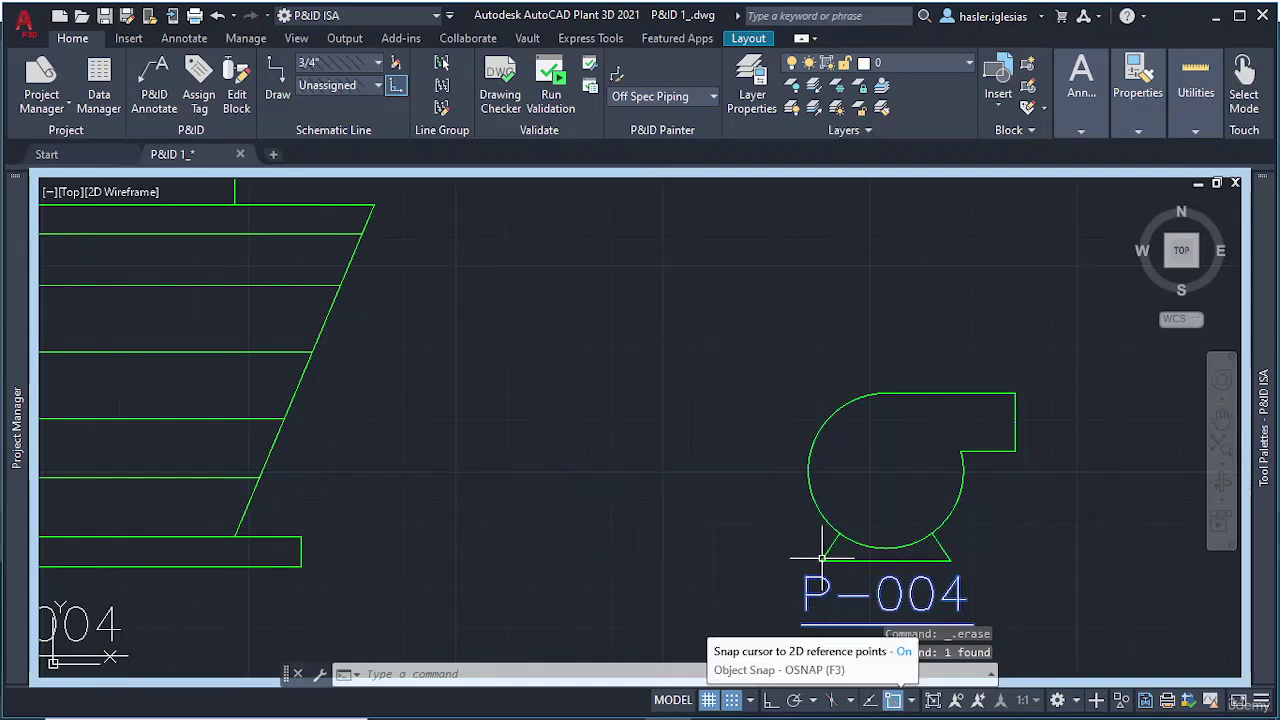
# Step: Draw a straight light-blue pipe line from pump P-004's suction side to the sloped side of cooling tower E-004 with object snap on
pyautogui.moveTo(1258, 251)
pyautogui.click(1160, 310)
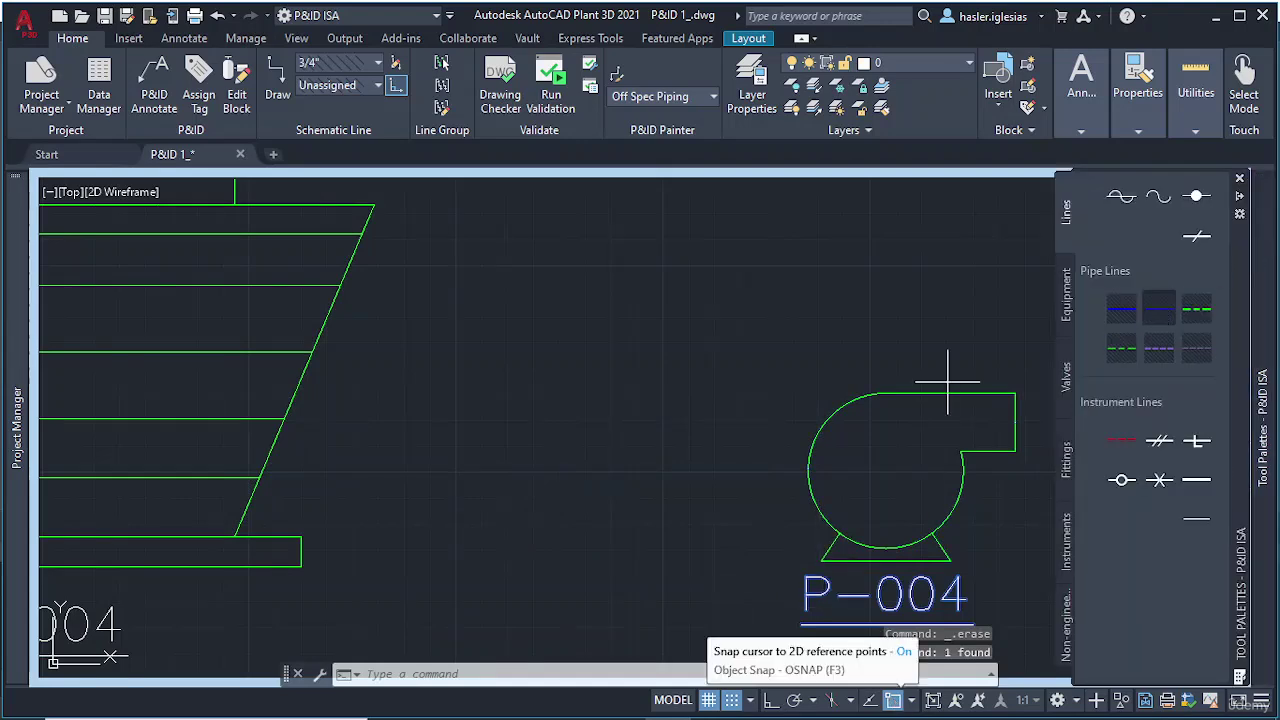
pyautogui.click(808, 470)
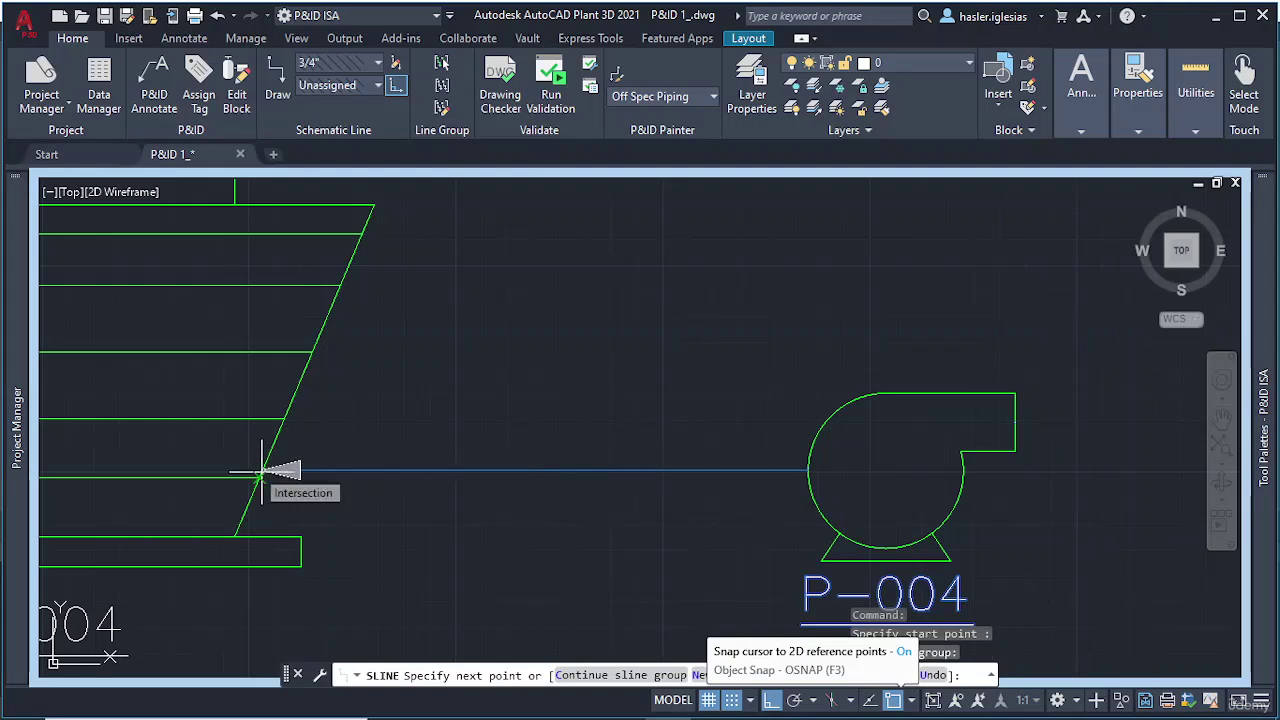
pyautogui.scroll(-5, 262, 470)
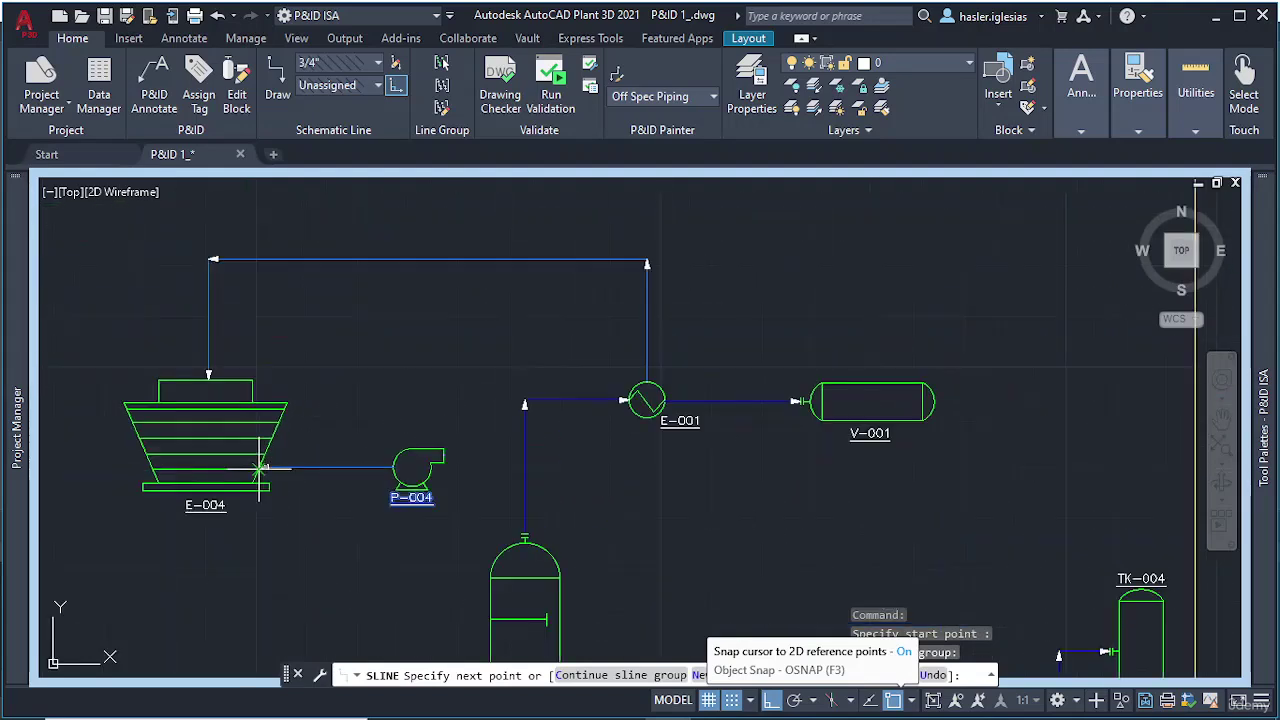
pyautogui.click(260, 468)
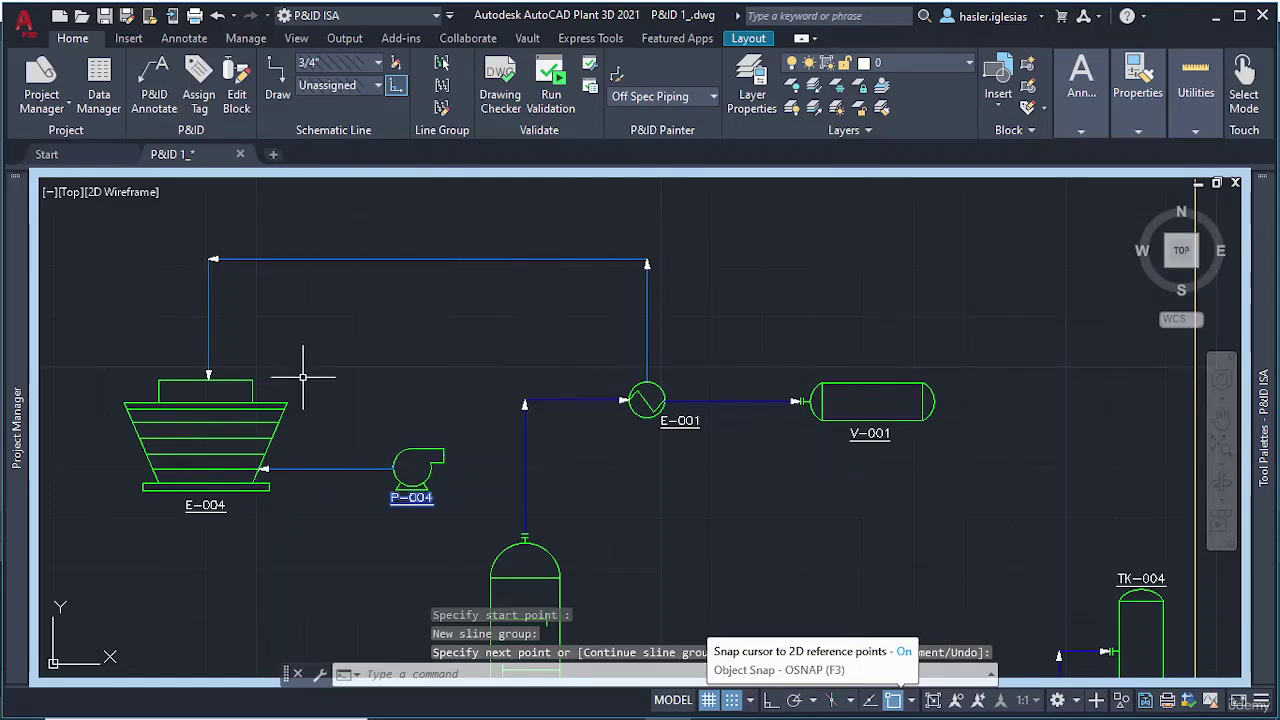
pyautogui.press('Escape')
# Step: Reverse the flow of the line between E-004 and P-004 so it runs from the cooling tower to the pump
pyautogui.scroll(4, 349, 443)
pyautogui.scroll(-3, 349, 443)
pyautogui.click(312, 487)
pyautogui.rightClick(316, 487)
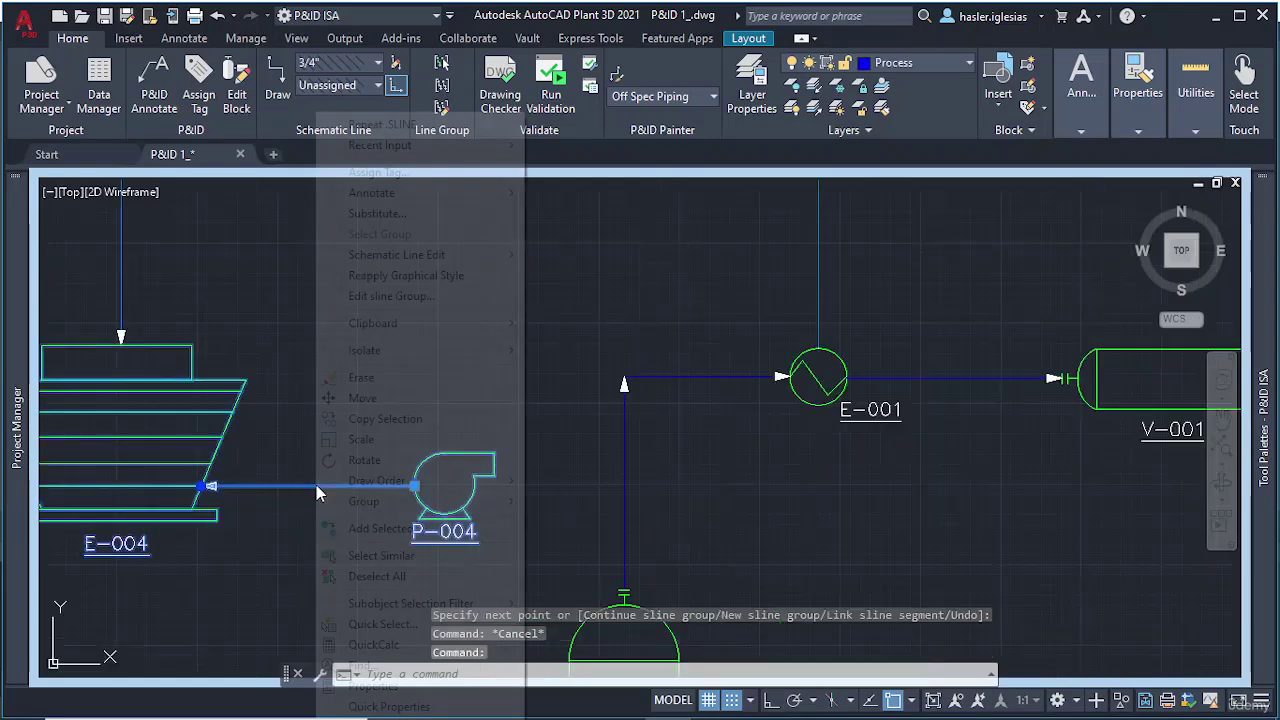
pyautogui.moveTo(410, 262)
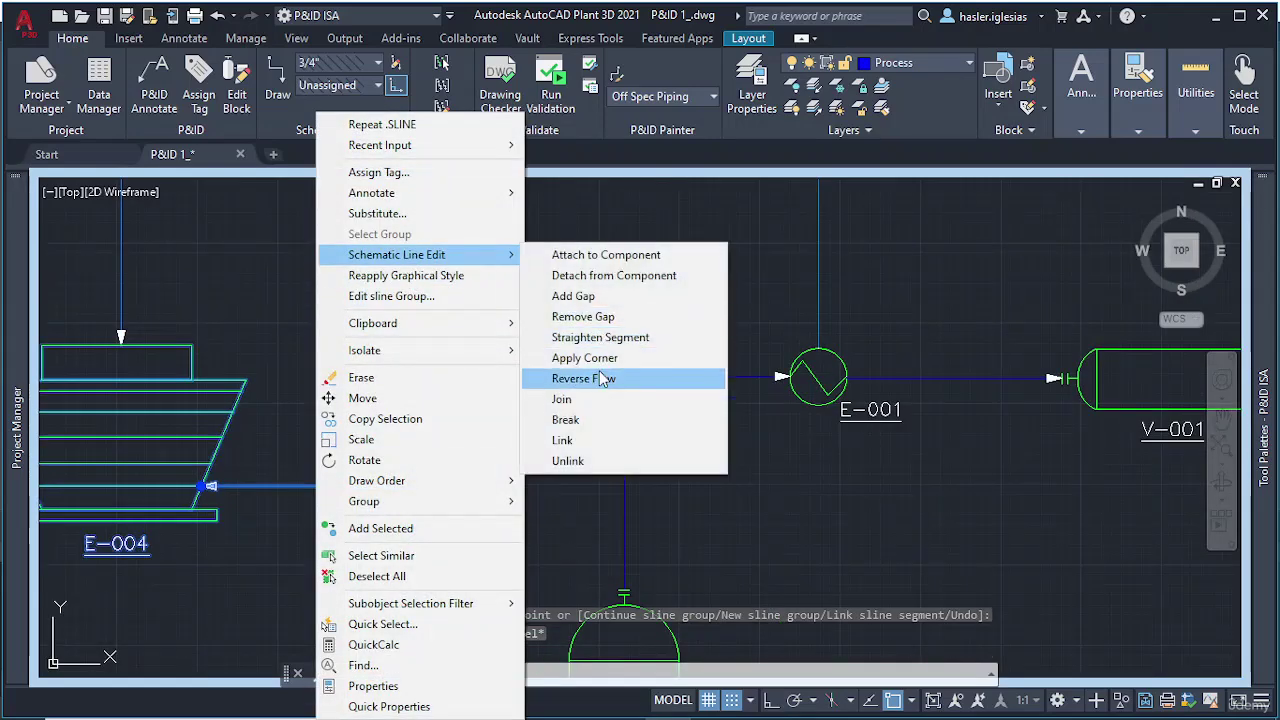
pyautogui.click(601, 374)
pyautogui.press('Escape')
# Step: Draw a light-blue pipe line from pump P-004's discharge across the column line and up to the bottom of exchanger E-001
pyautogui.moveTo(1276, 412)
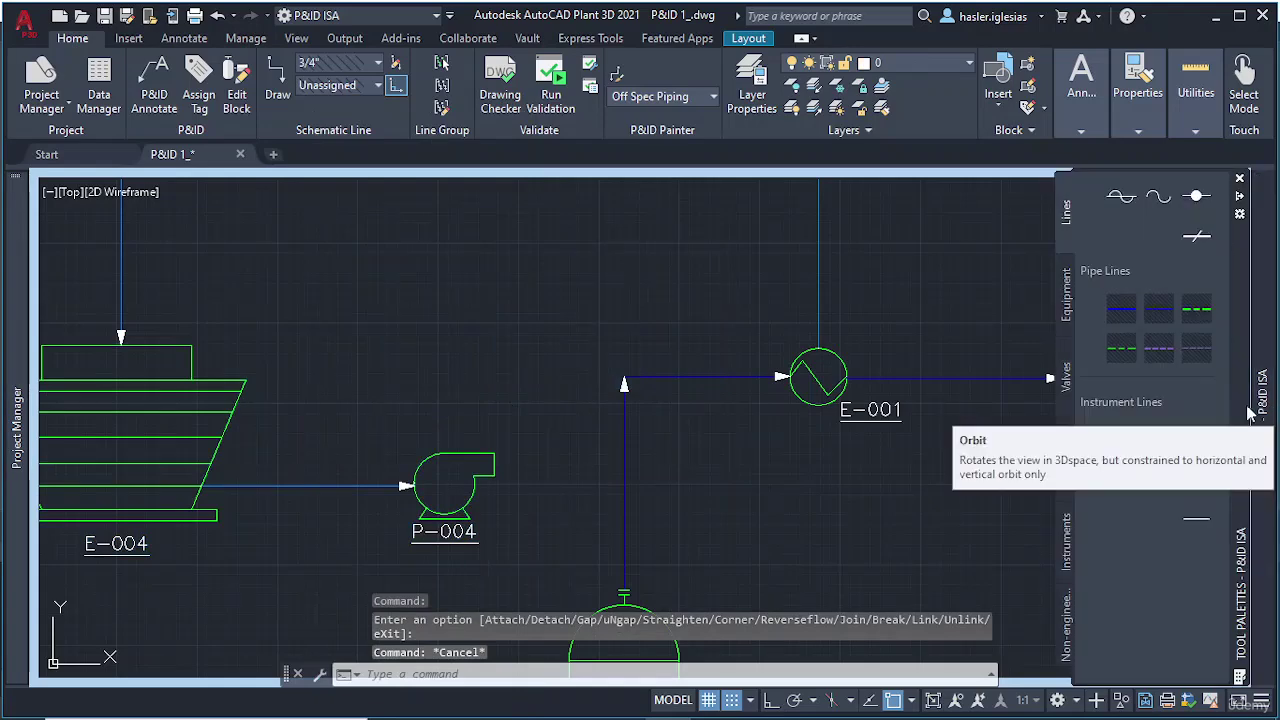
pyautogui.click(1157, 320)
pyautogui.scroll(4, 444, 453)
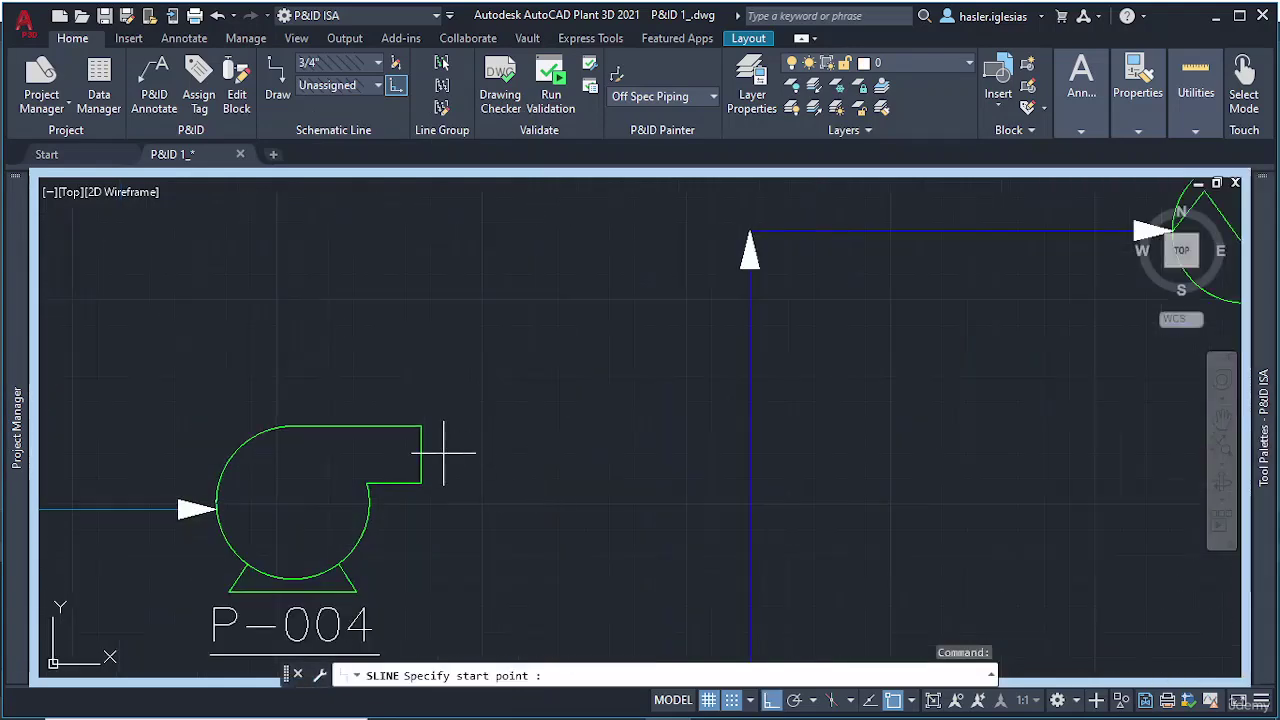
pyautogui.click(420, 453)
pyautogui.moveTo(1014, 429); pyautogui.dragTo(600, 514, button='middle')
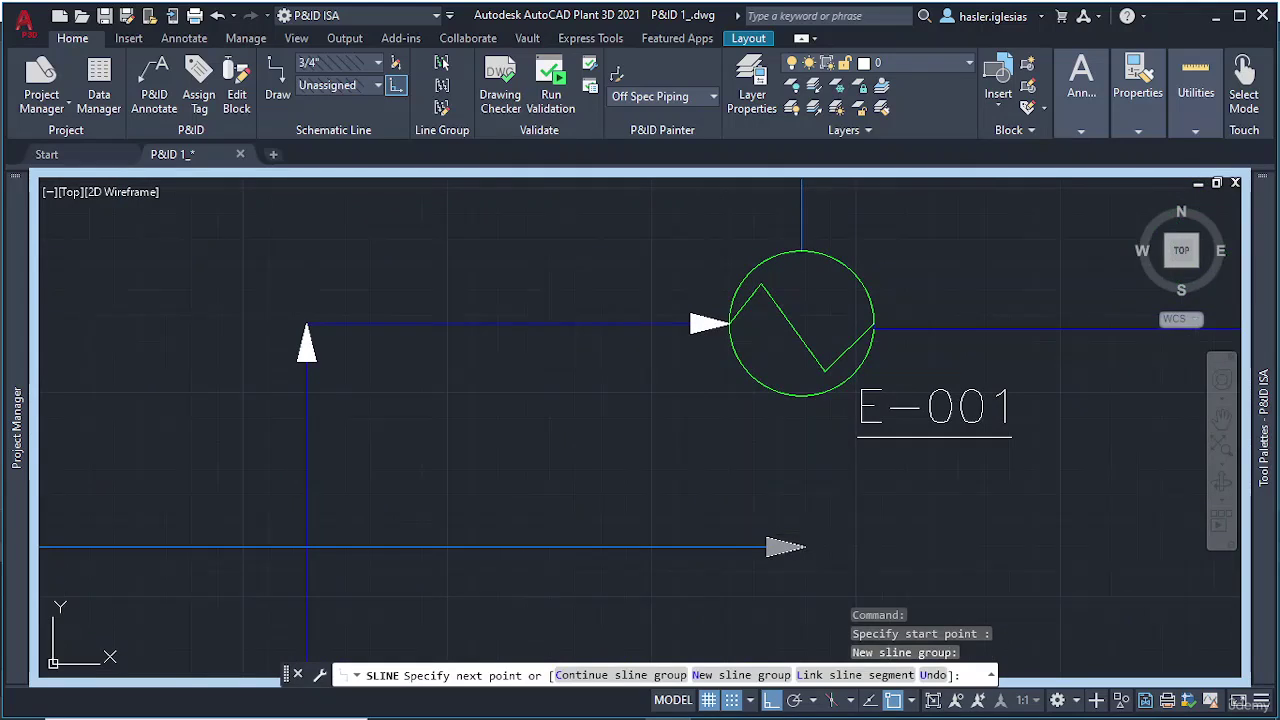
pyautogui.click(805, 547)
pyautogui.click(804, 397)
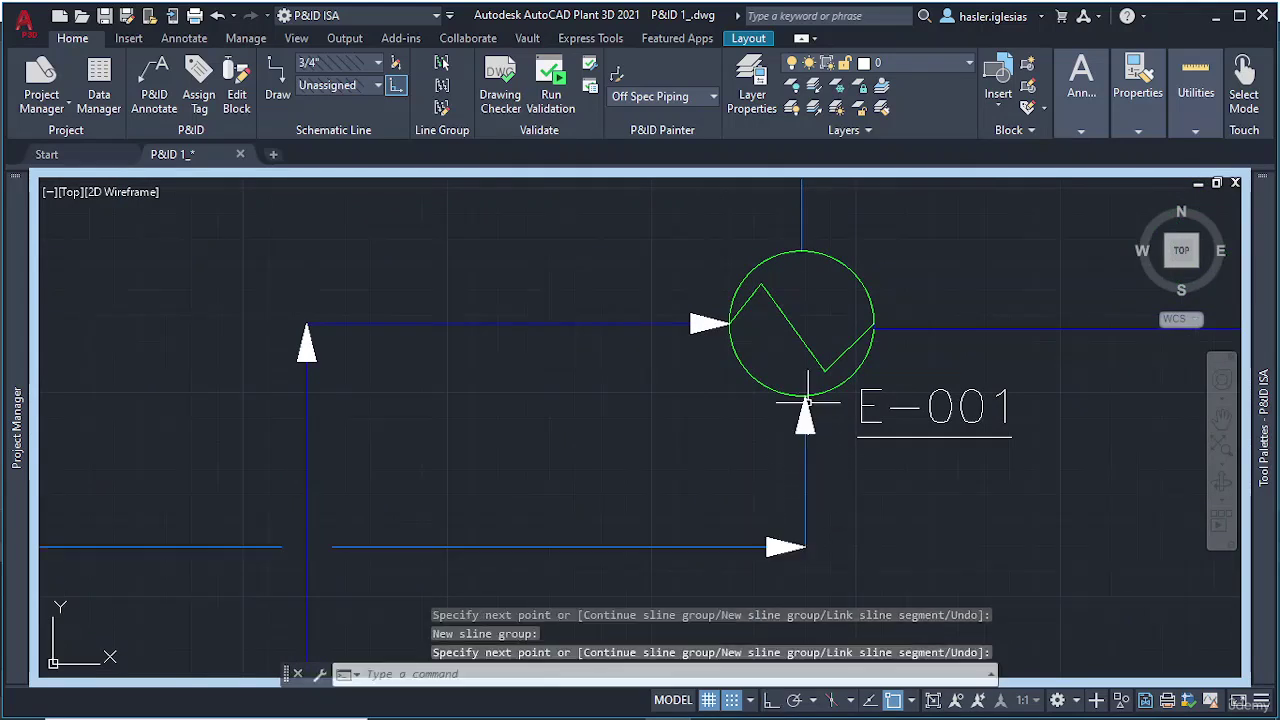
# Step: Lower the horizontal run of the return line from exchanger E-001 to cooling tower E-004 so it sits closer to the equipment
pyautogui.press('Escape')
pyautogui.scroll(-4, 352, 568)
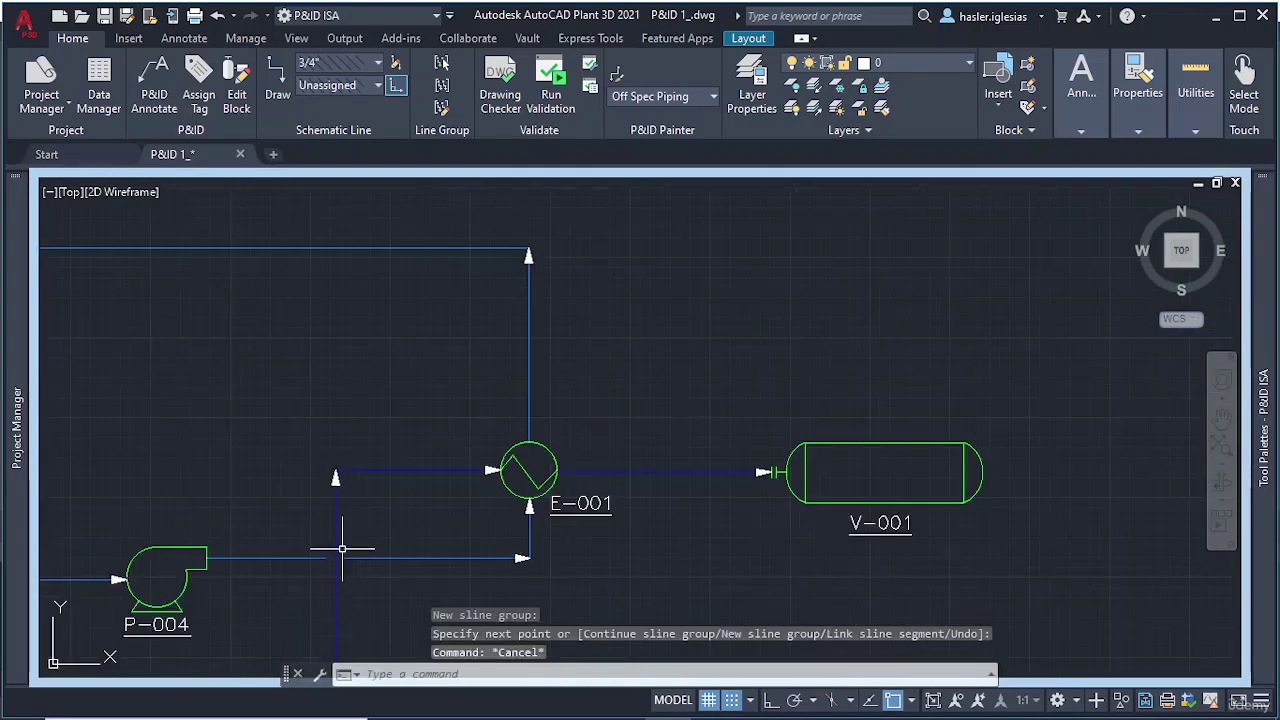
pyautogui.moveTo(314, 548); pyautogui.dragTo(386, 443, button='middle')
pyautogui.scroll(4, 370, 410)
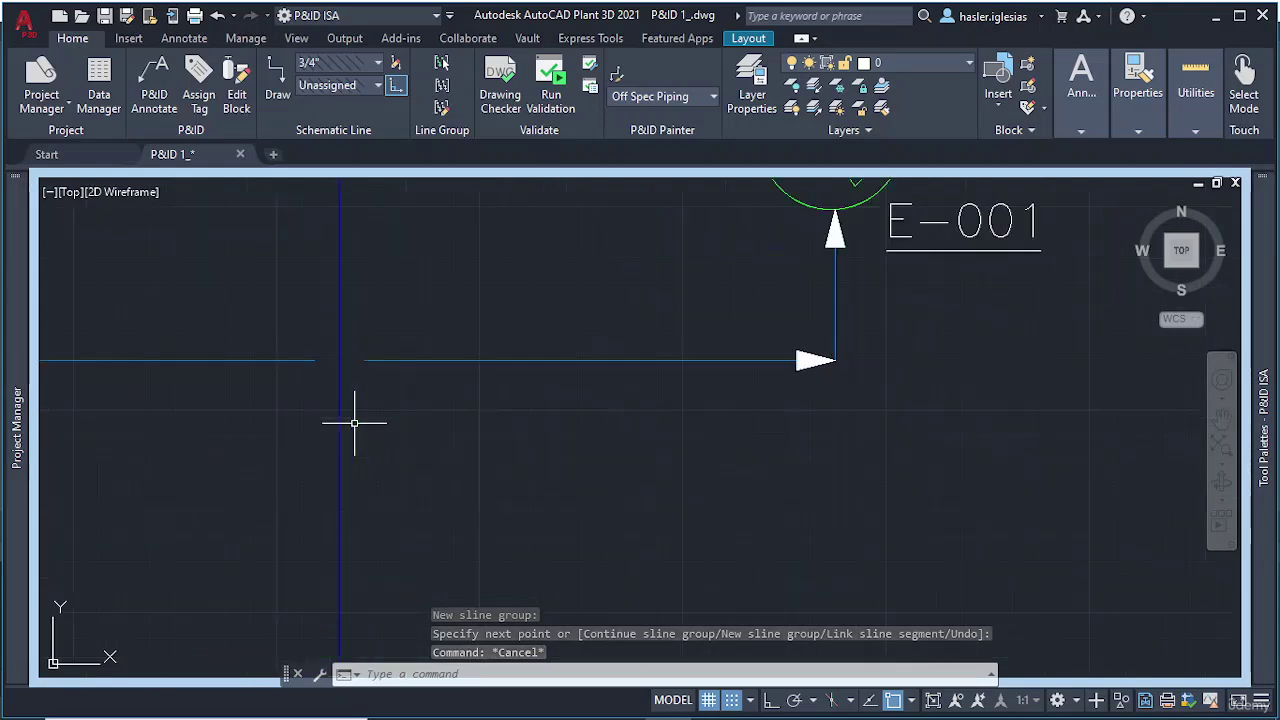
pyautogui.scroll(-2, 334, 366)
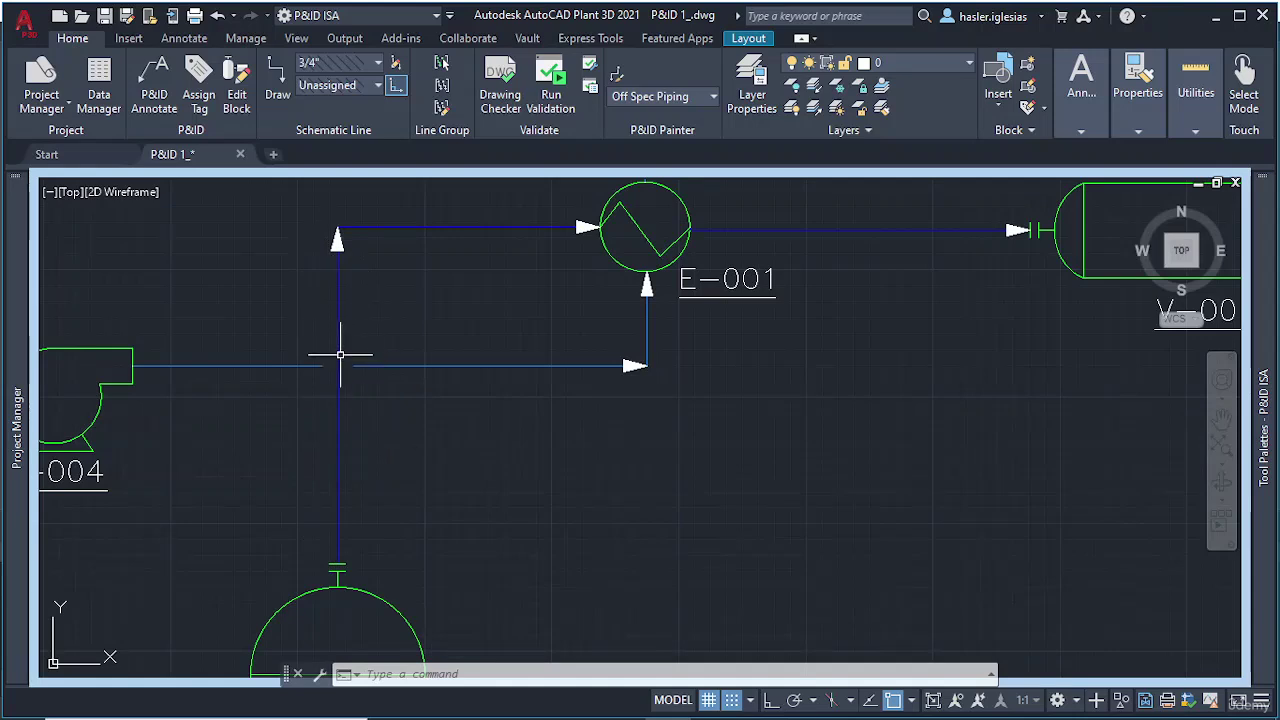
pyautogui.scroll(-5, 440, 387)
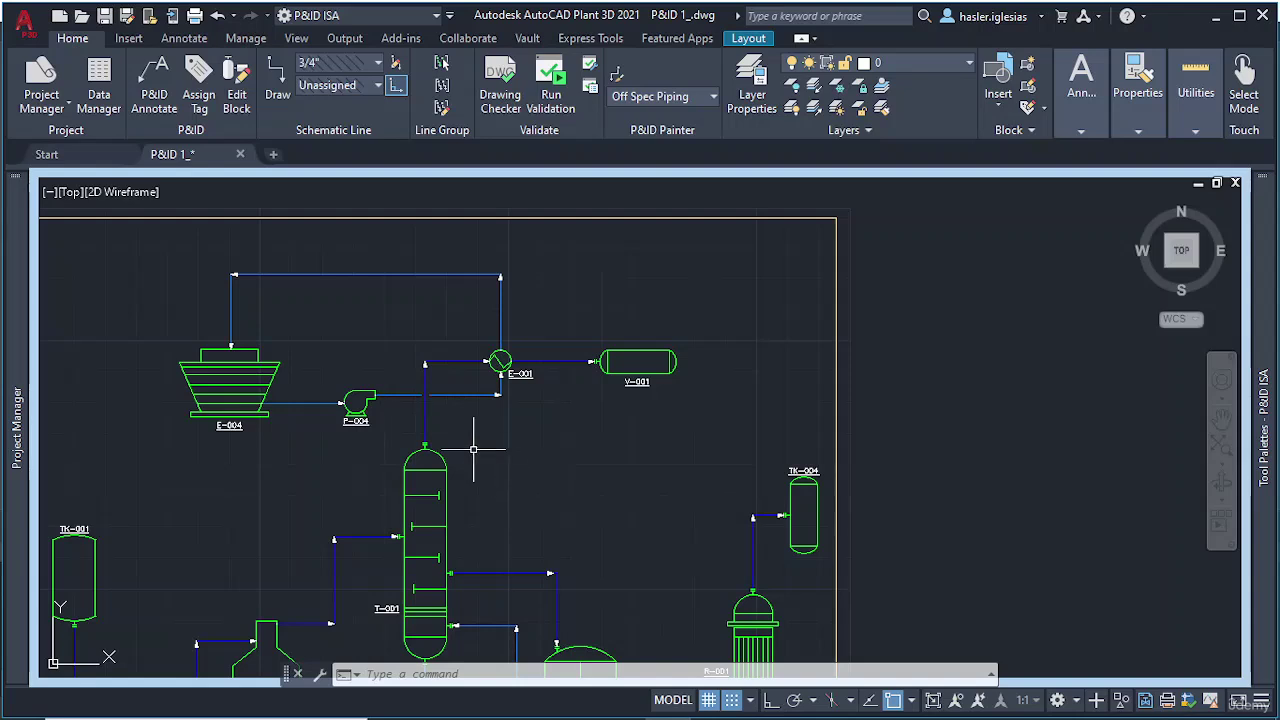
pyautogui.click(362, 275)
pyautogui.click(366, 274)
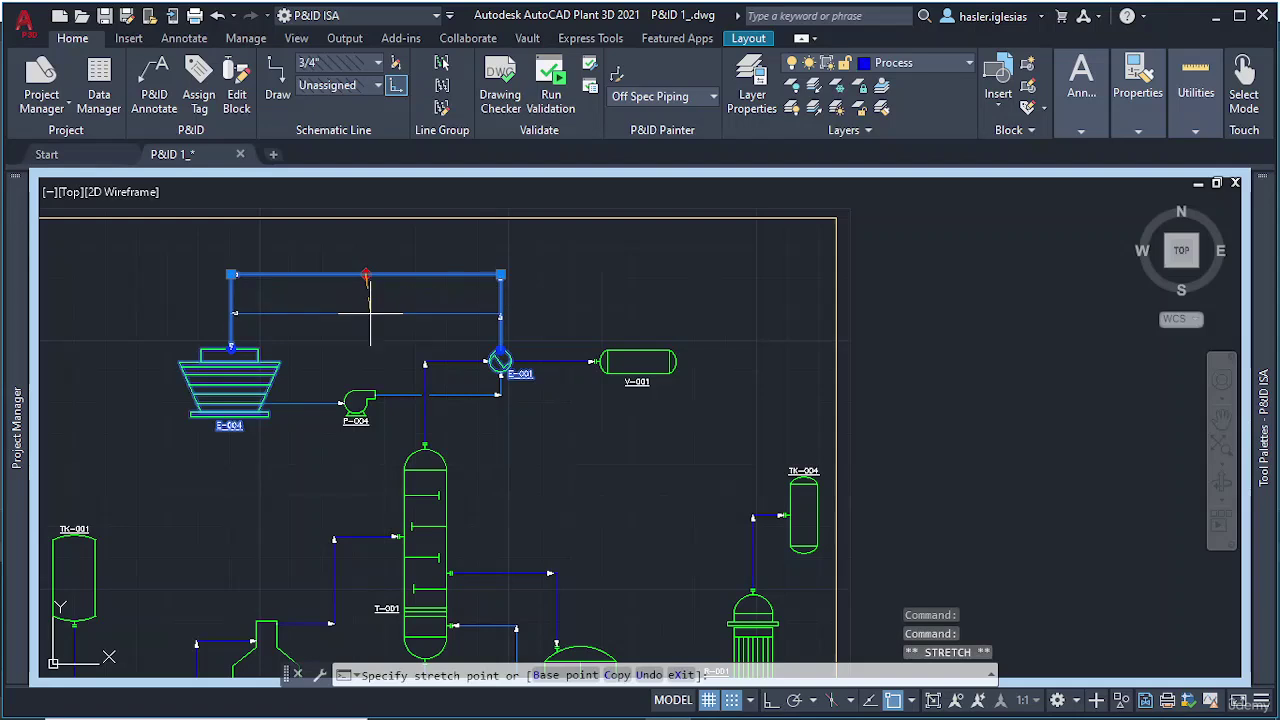
pyautogui.click(370, 318)
pyautogui.press('Escape')
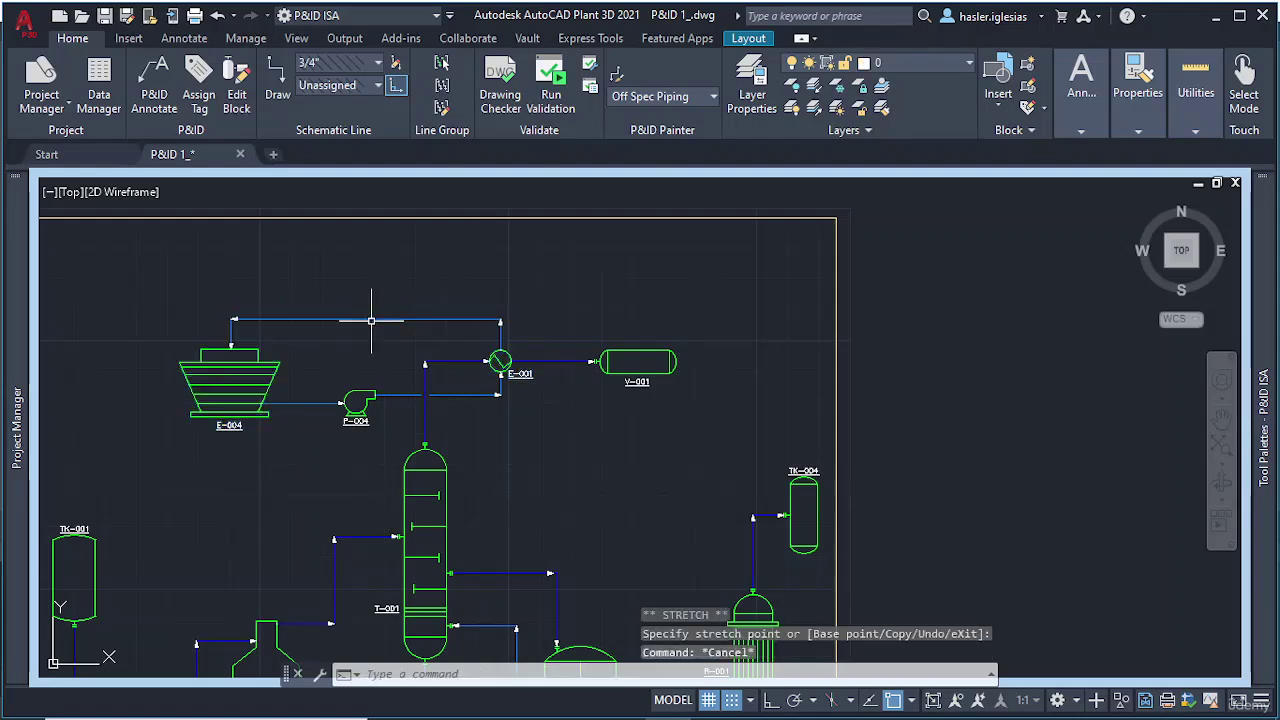
# Step: Try to move pump P-004 closer to cooling tower E-004, and undo the move
pyautogui.scroll(2, 370, 438)
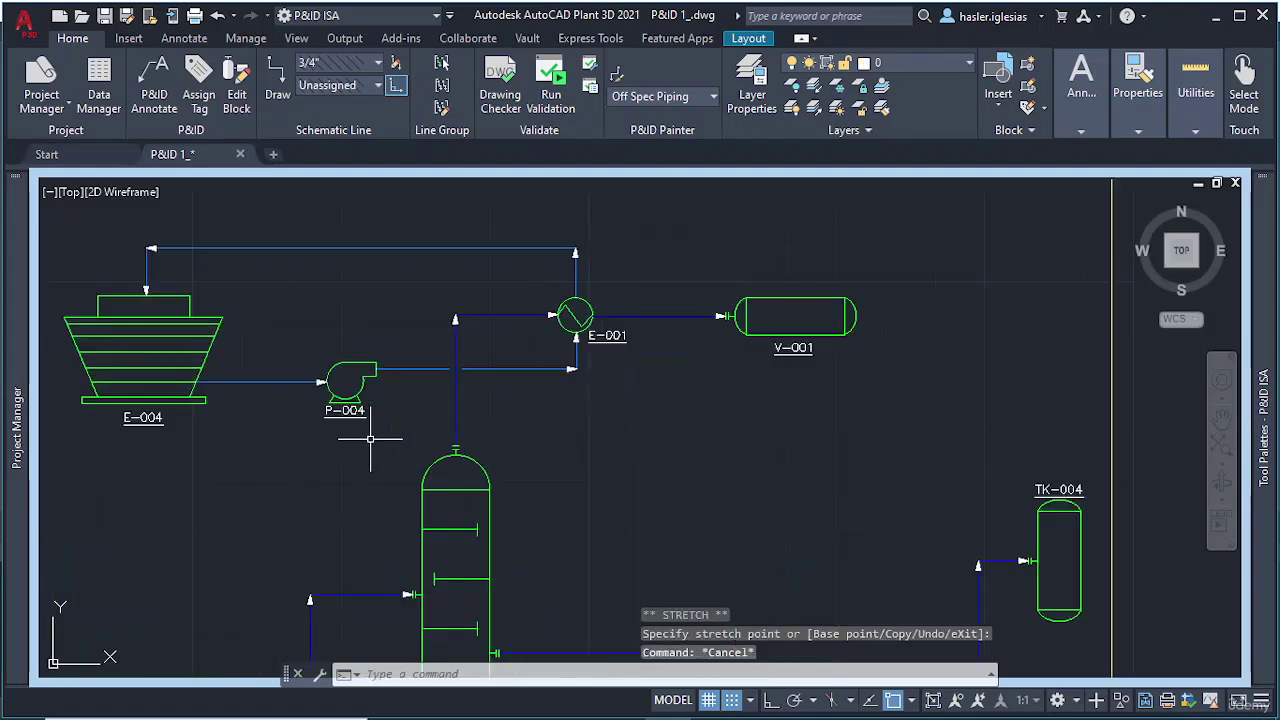
pyautogui.click(356, 384)
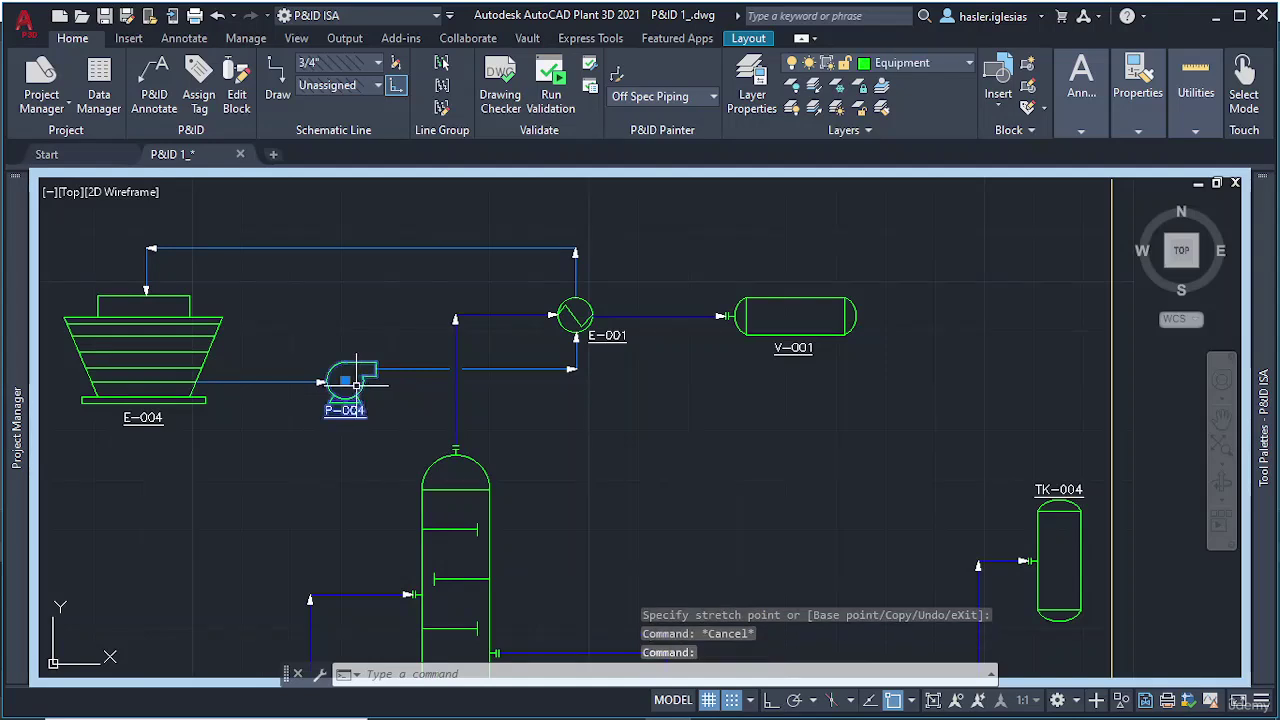
pyautogui.click(345, 380)
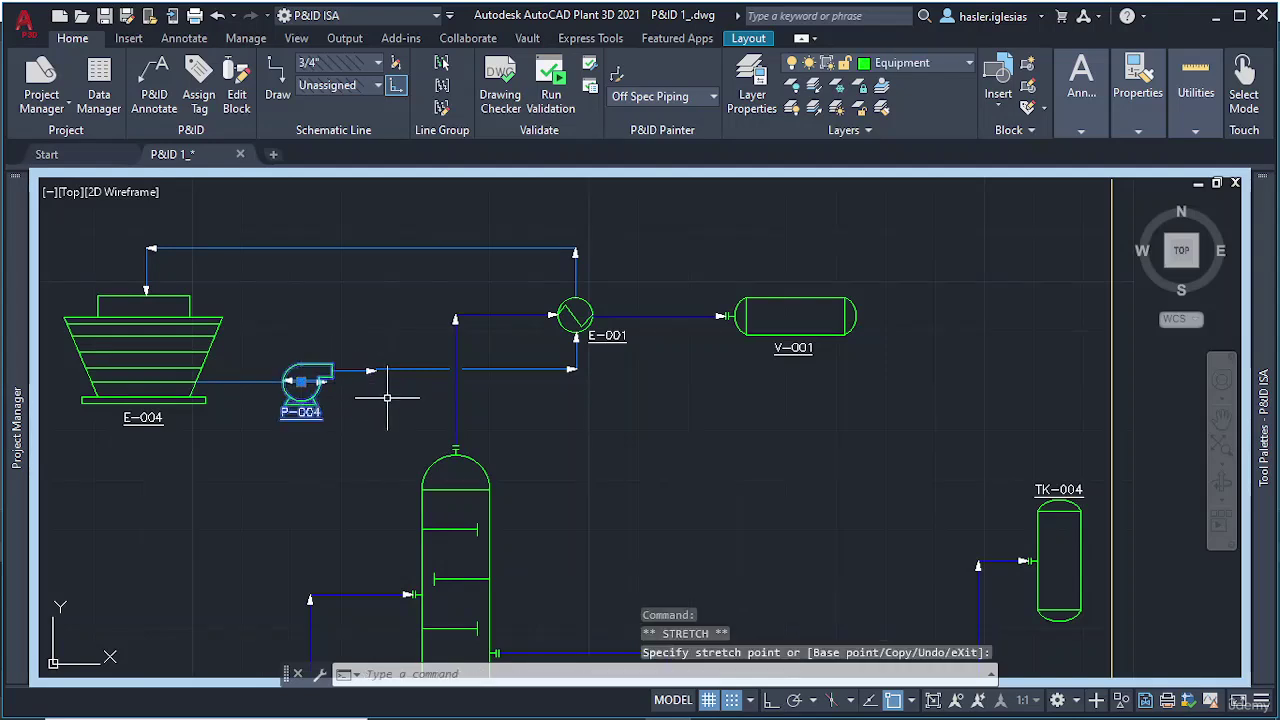
pyautogui.press('Escape')
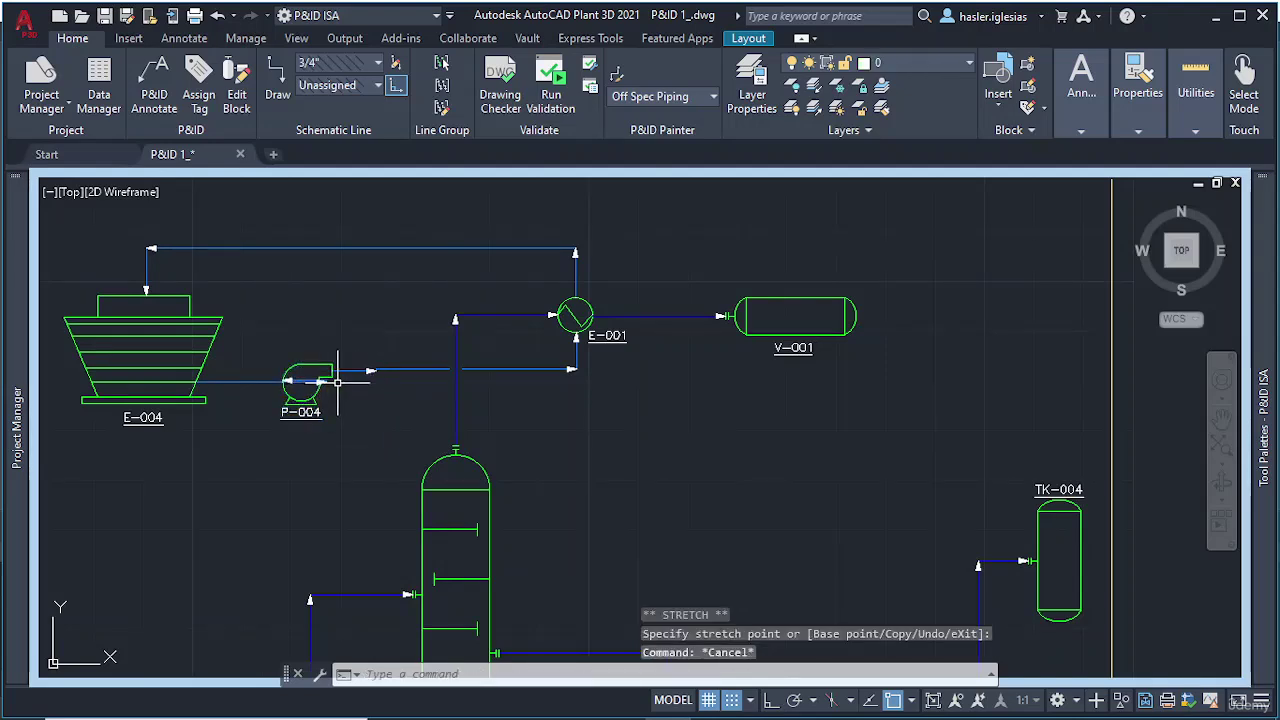
pyautogui.hotkey('ctrl', 'z')
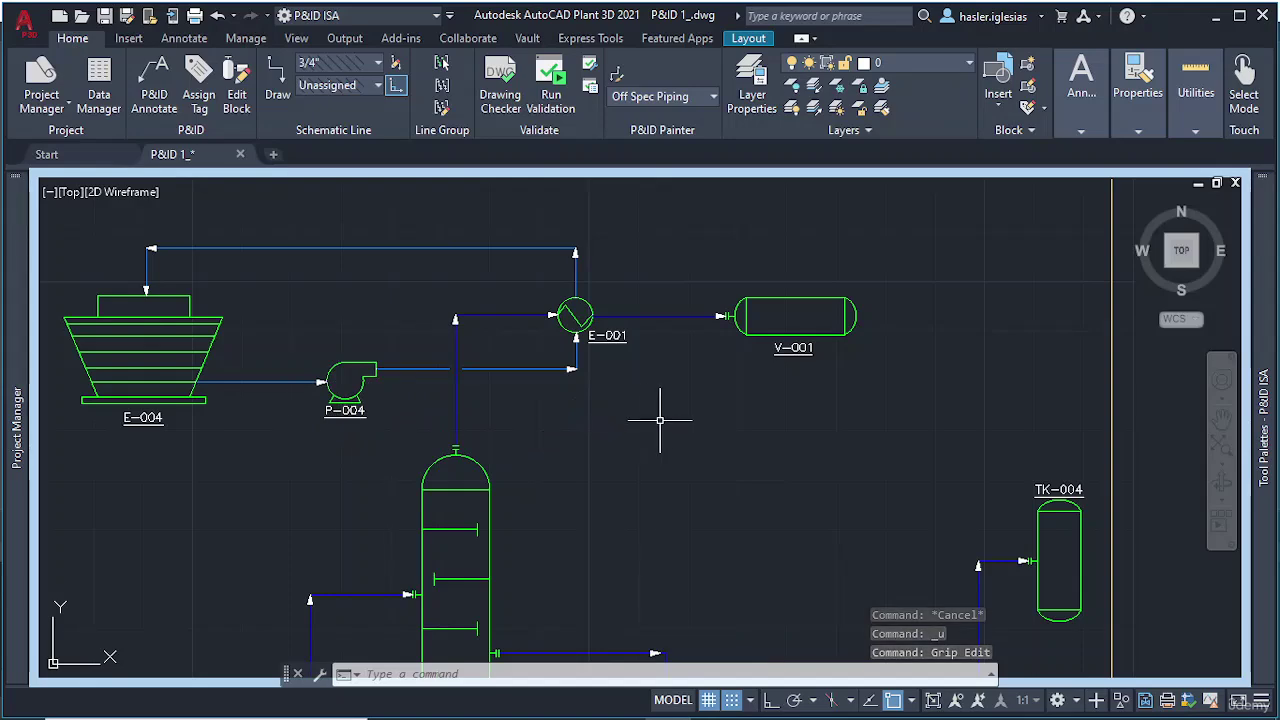
# Step: Copy tank TK-004 straight up to the upper-right corner of the drawing frame
pyautogui.scroll(-5, 660, 420)
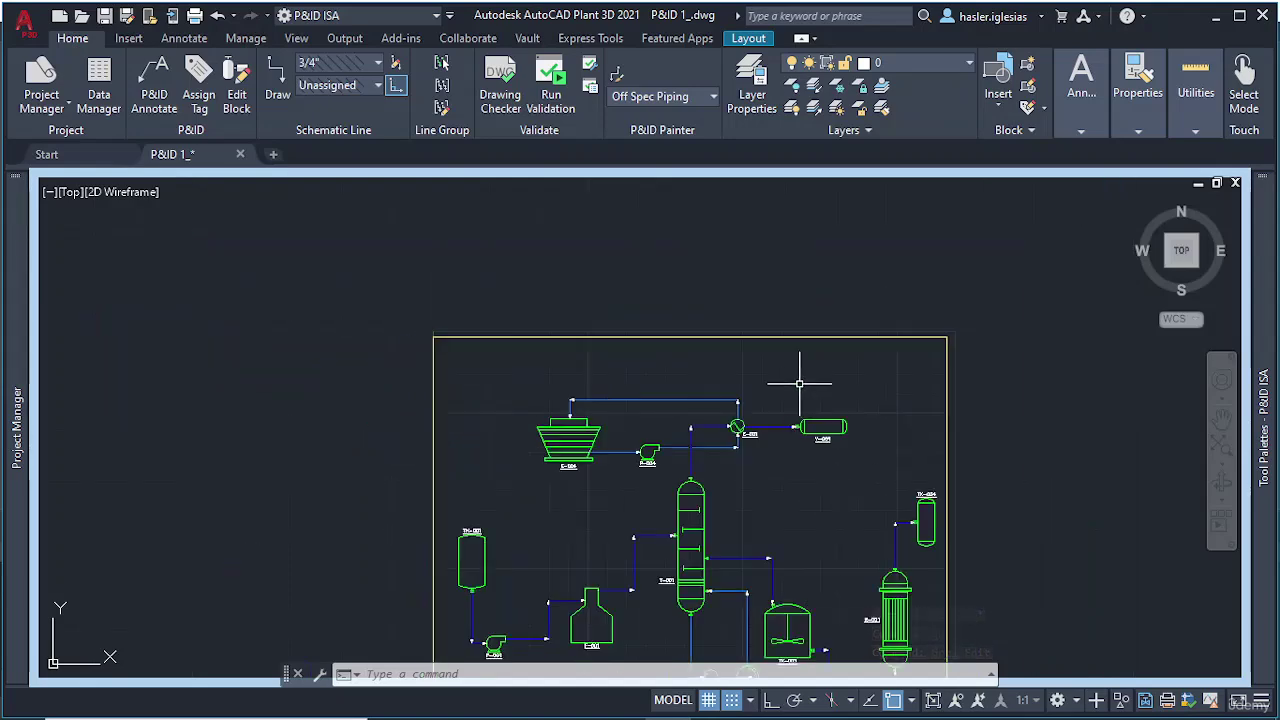
pyautogui.moveTo(808, 366); pyautogui.dragTo(445, 408, button='middle')
pyautogui.scroll(2, 573, 405)
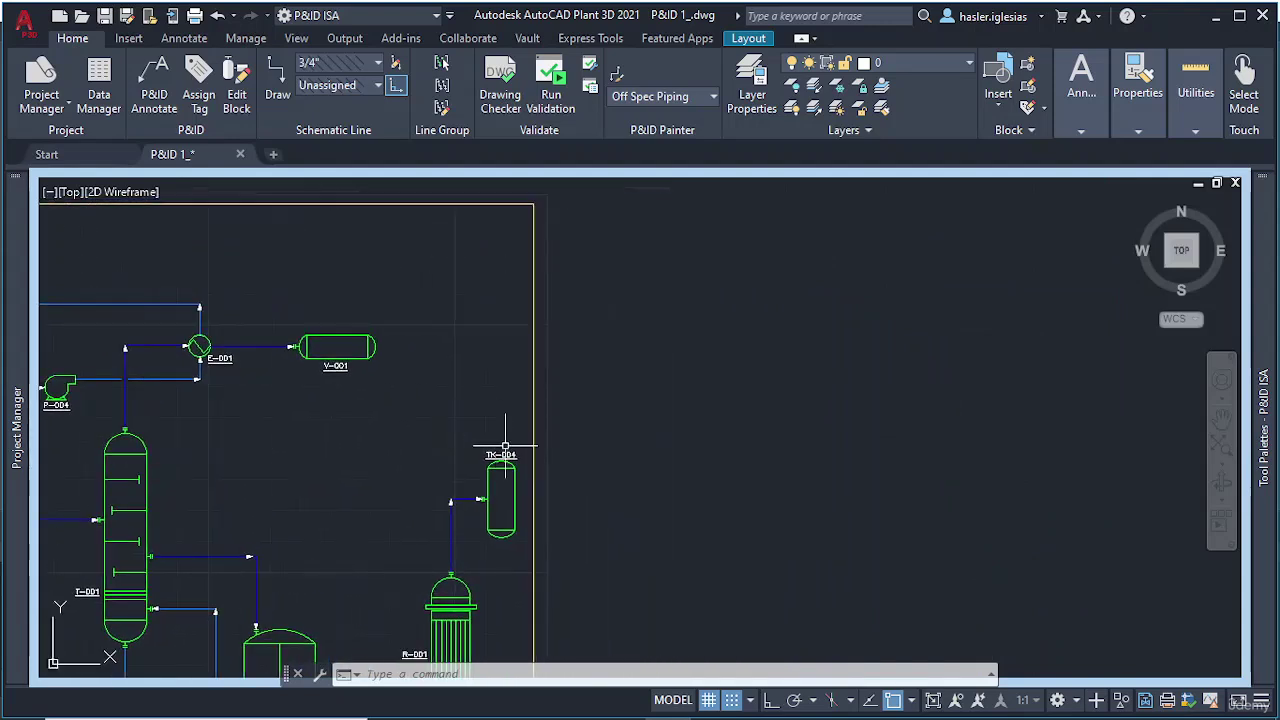
pyautogui.click(516, 477)
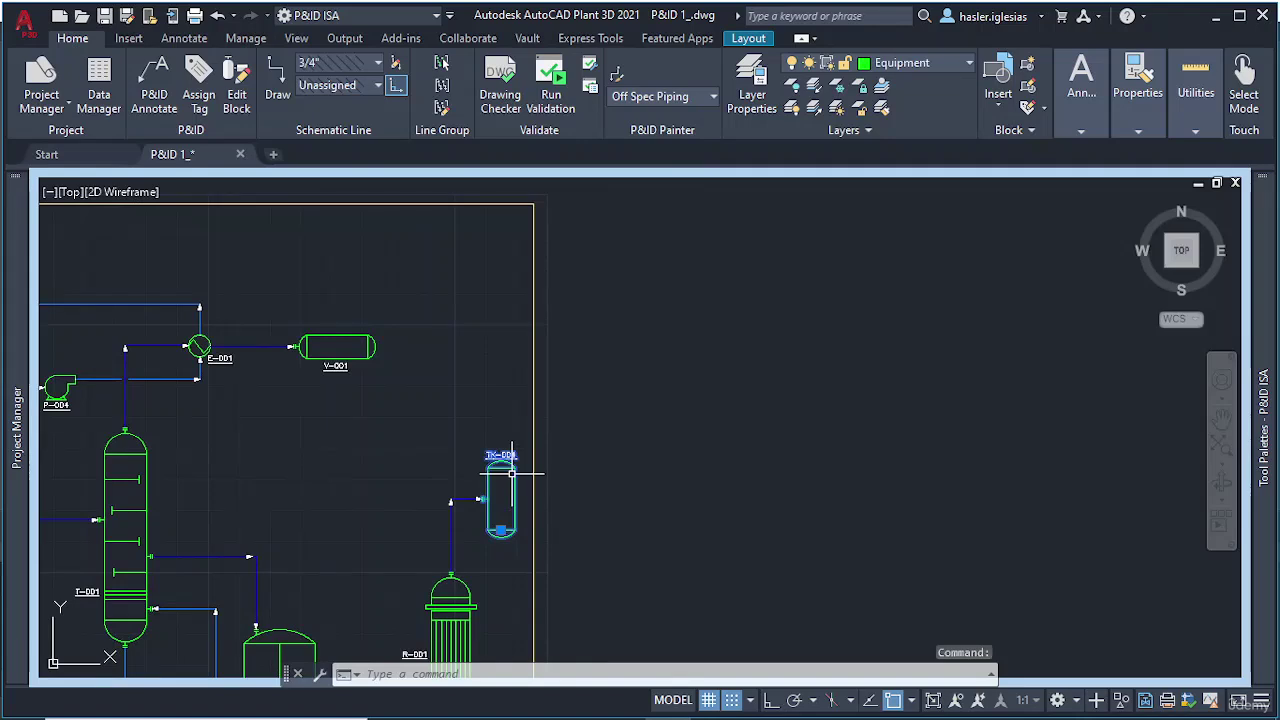
pyautogui.write('cop')
pyautogui.press('Return')
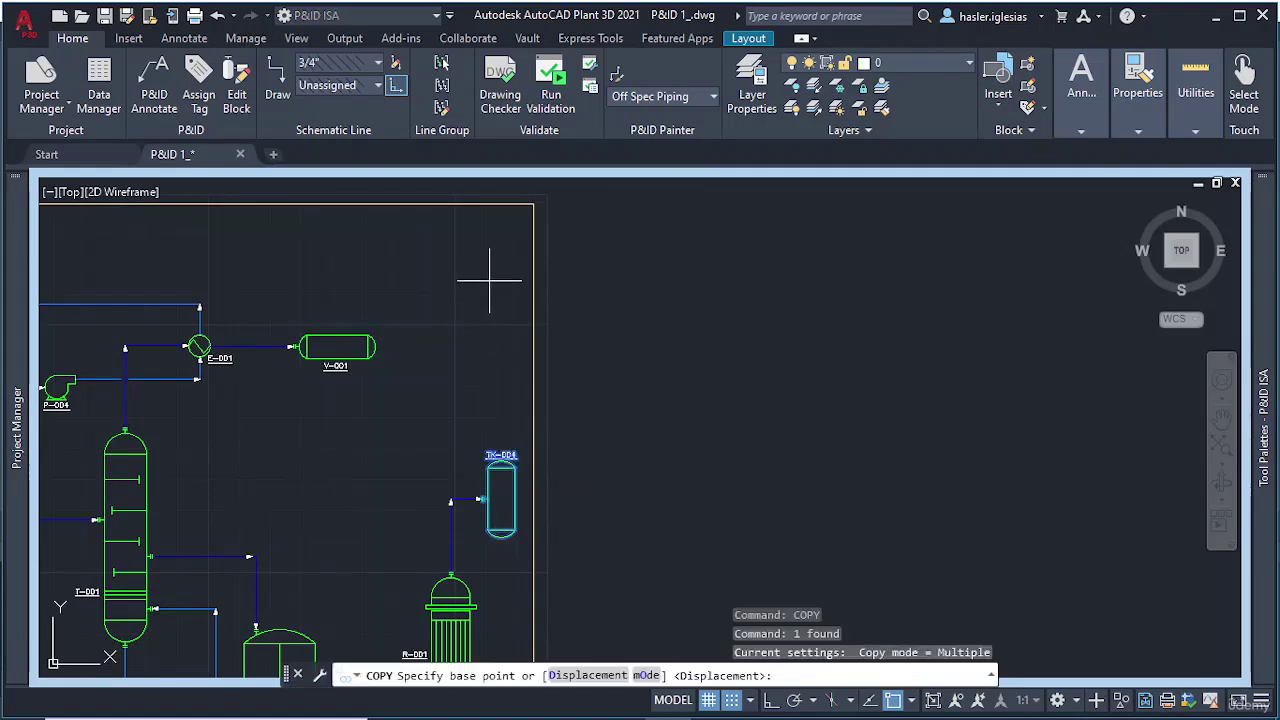
pyautogui.click(500, 490)
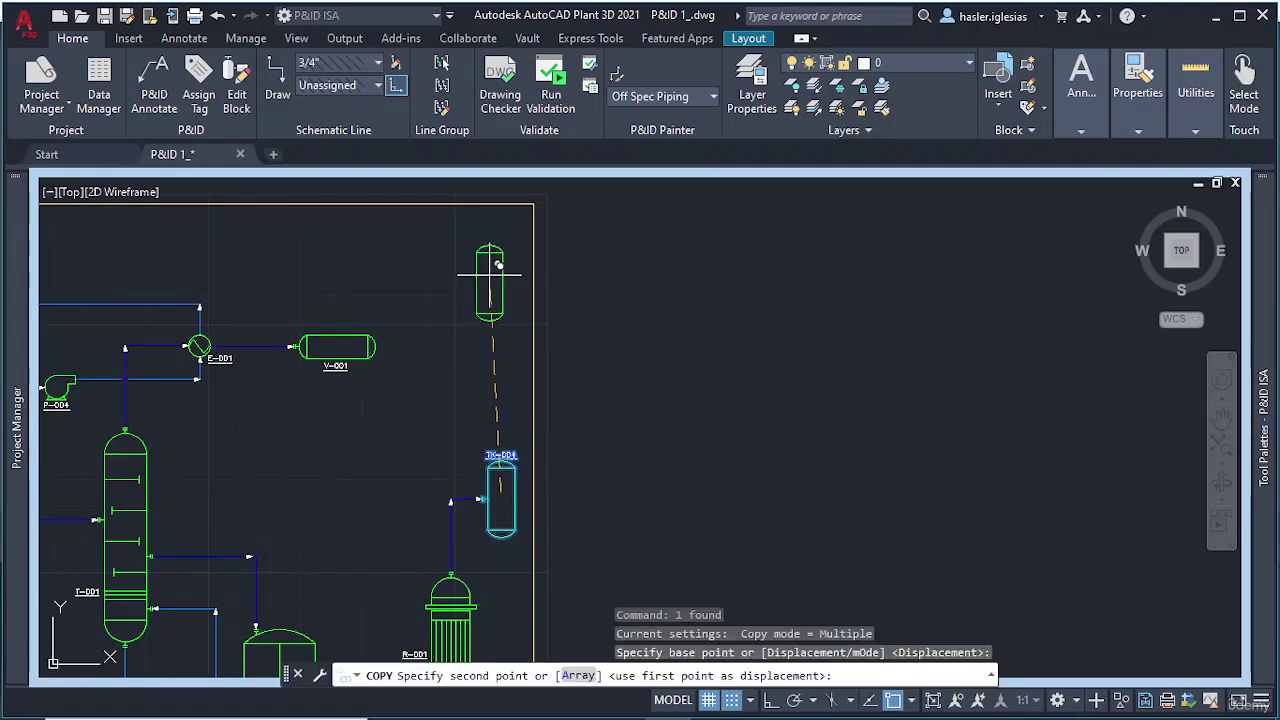
pyautogui.click(504, 258)
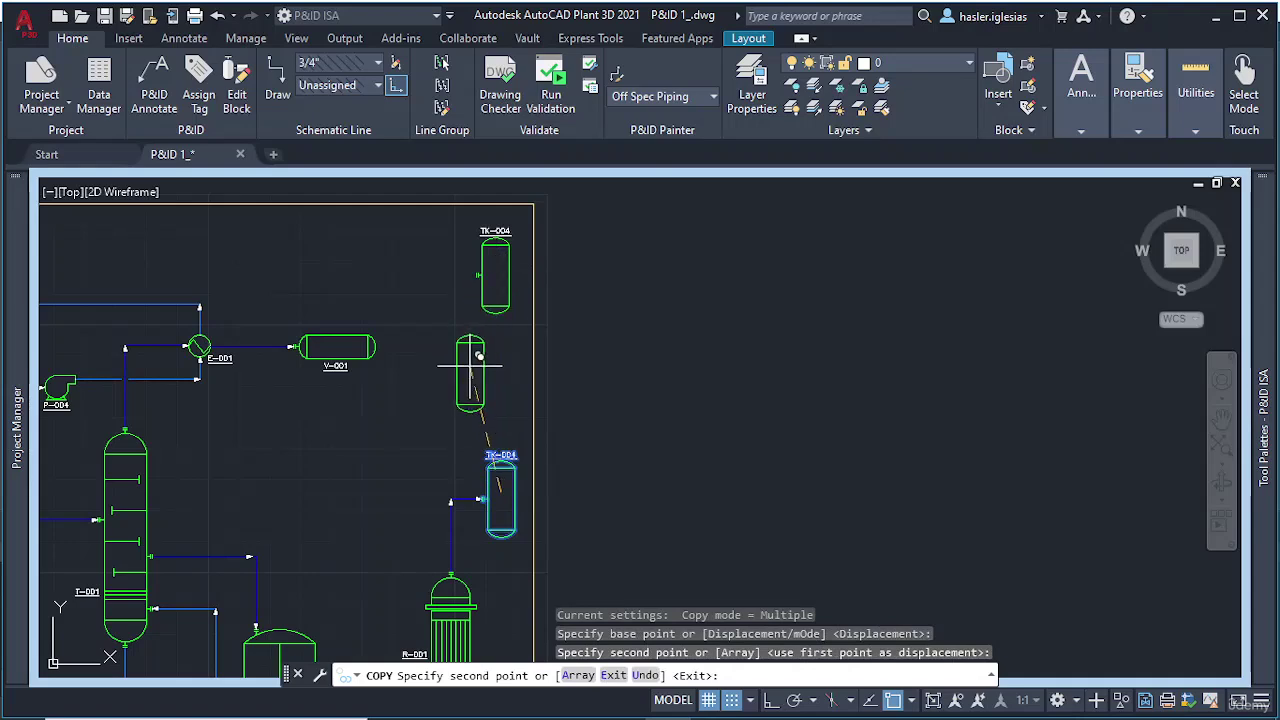
pyautogui.press('Escape')
# Step: Delete the nozzle on the side of the copied tank
pyautogui.scroll(4, 486, 314)
pyautogui.moveTo(486, 314); pyautogui.dragTo(468, 481, button='middle')
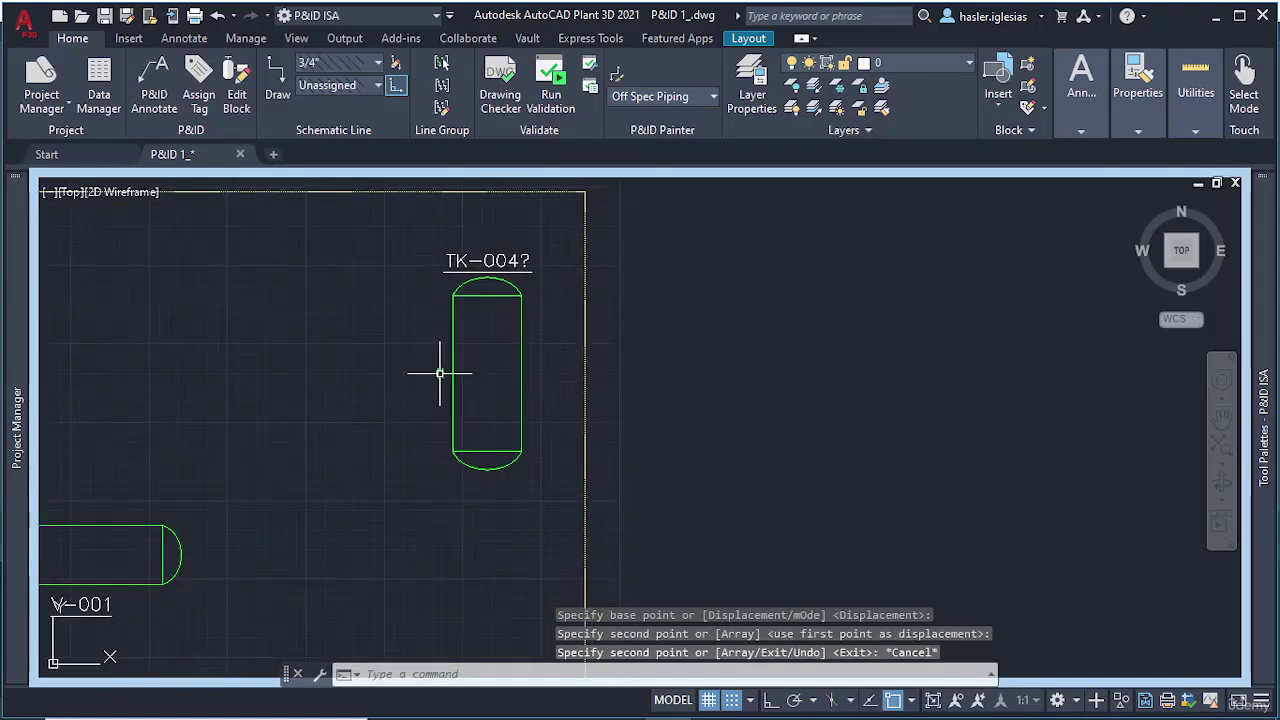
pyautogui.click(446, 372)
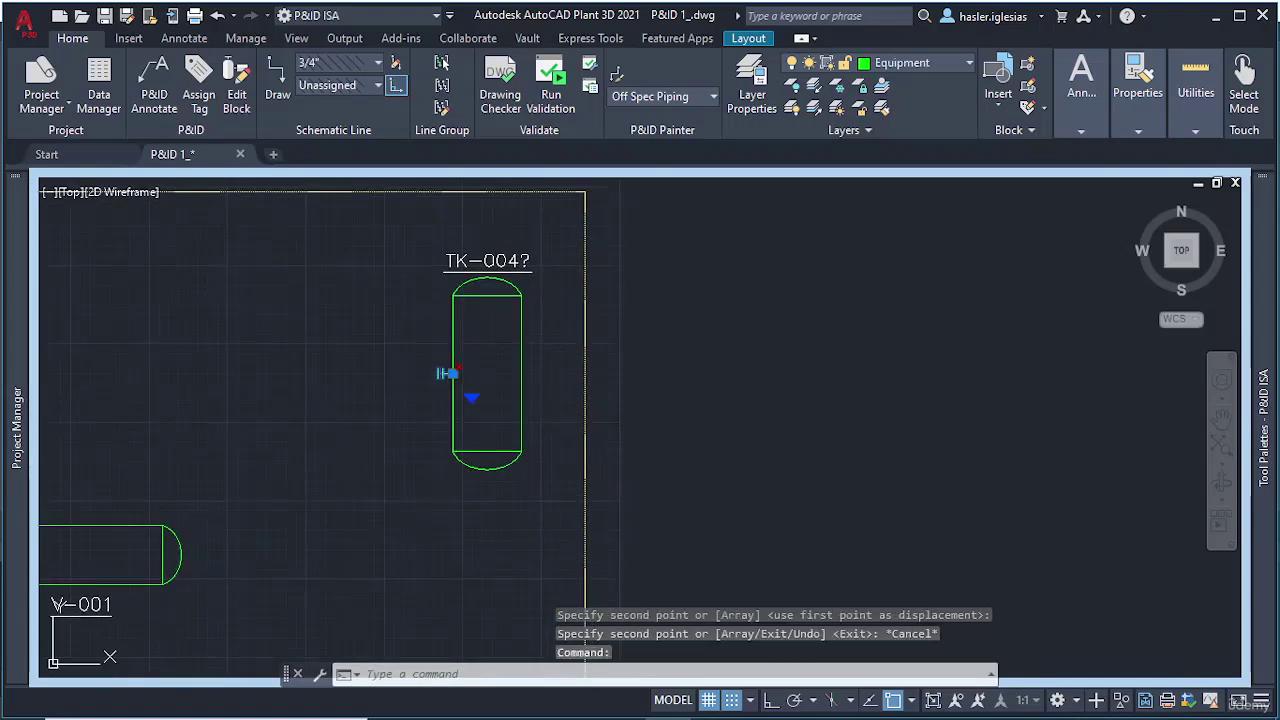
pyautogui.press('Delete')
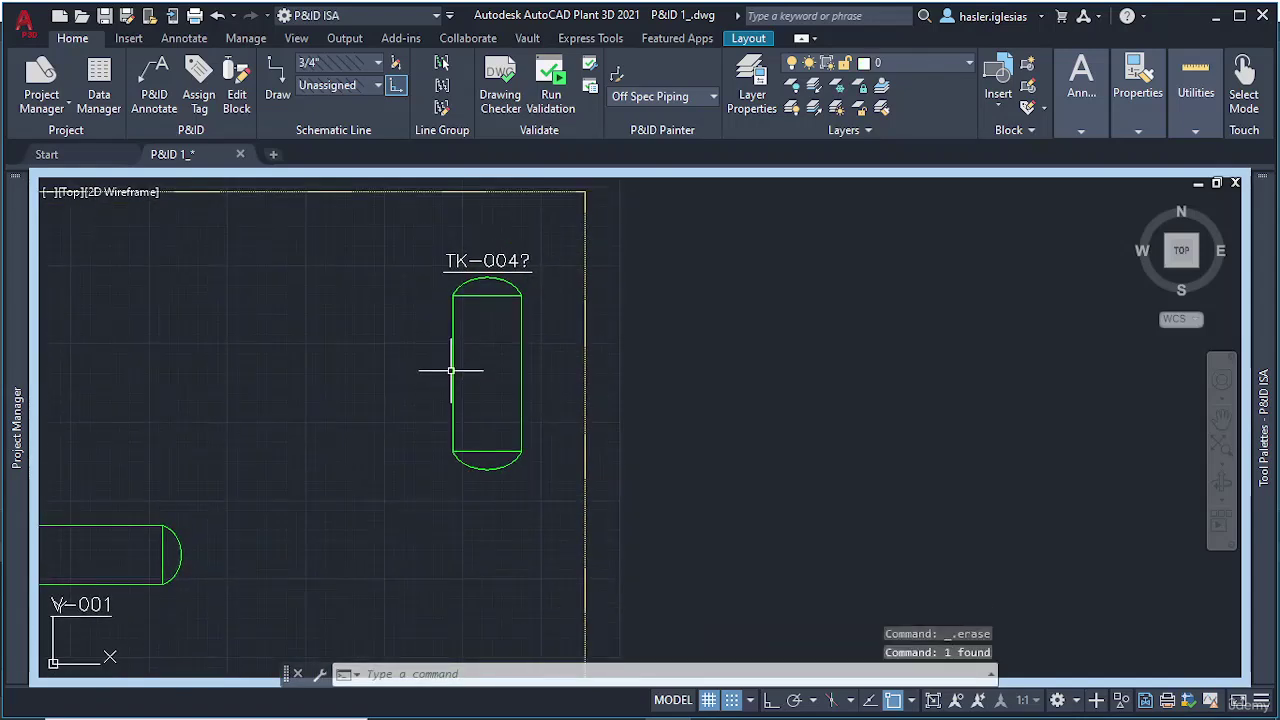
# Step: Assign the next available number to the copied tank so its tag is TK-005, without placing another annotation
pyautogui.doubleClick(519, 301)
pyautogui.click(378, 317)
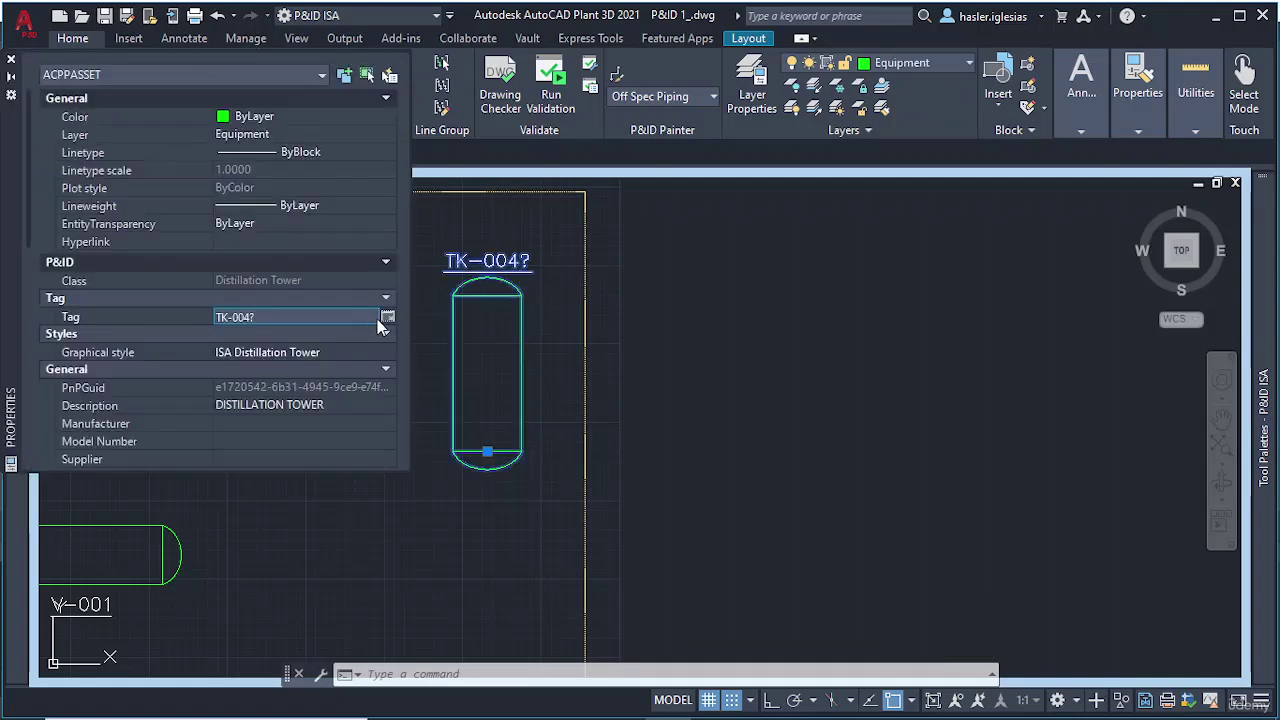
pyautogui.click(388, 317)
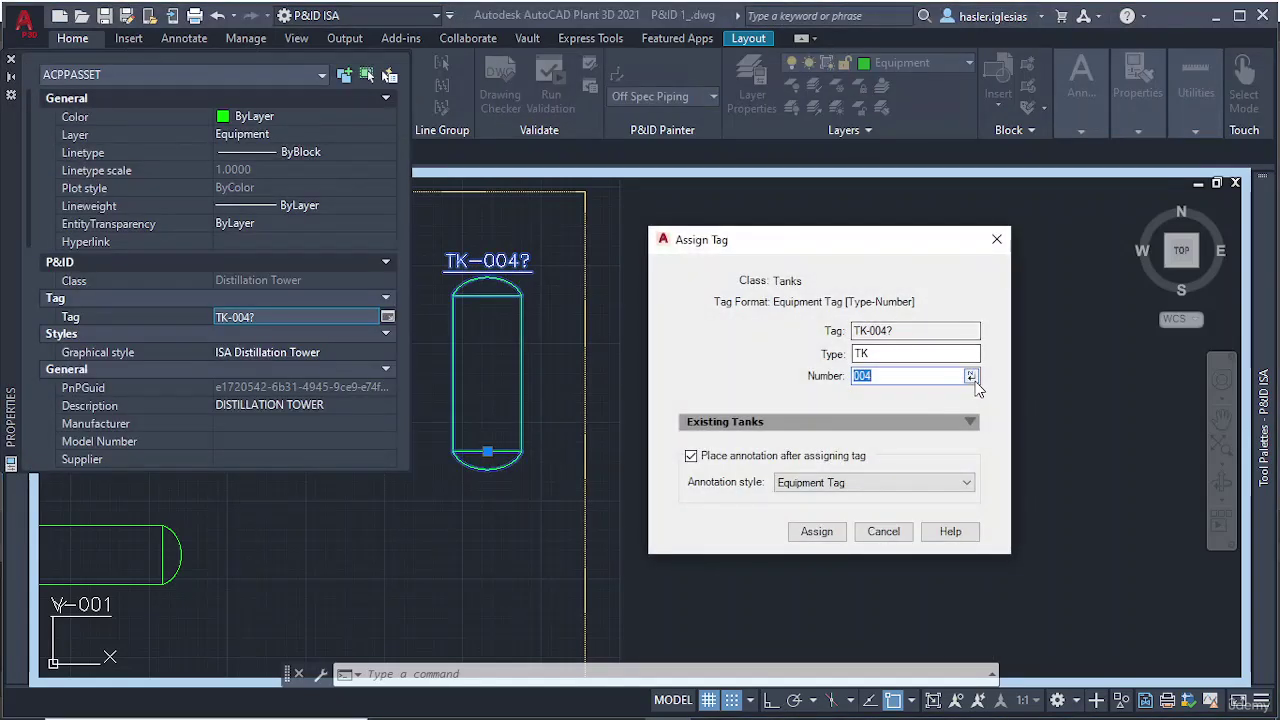
pyautogui.click(816, 532)
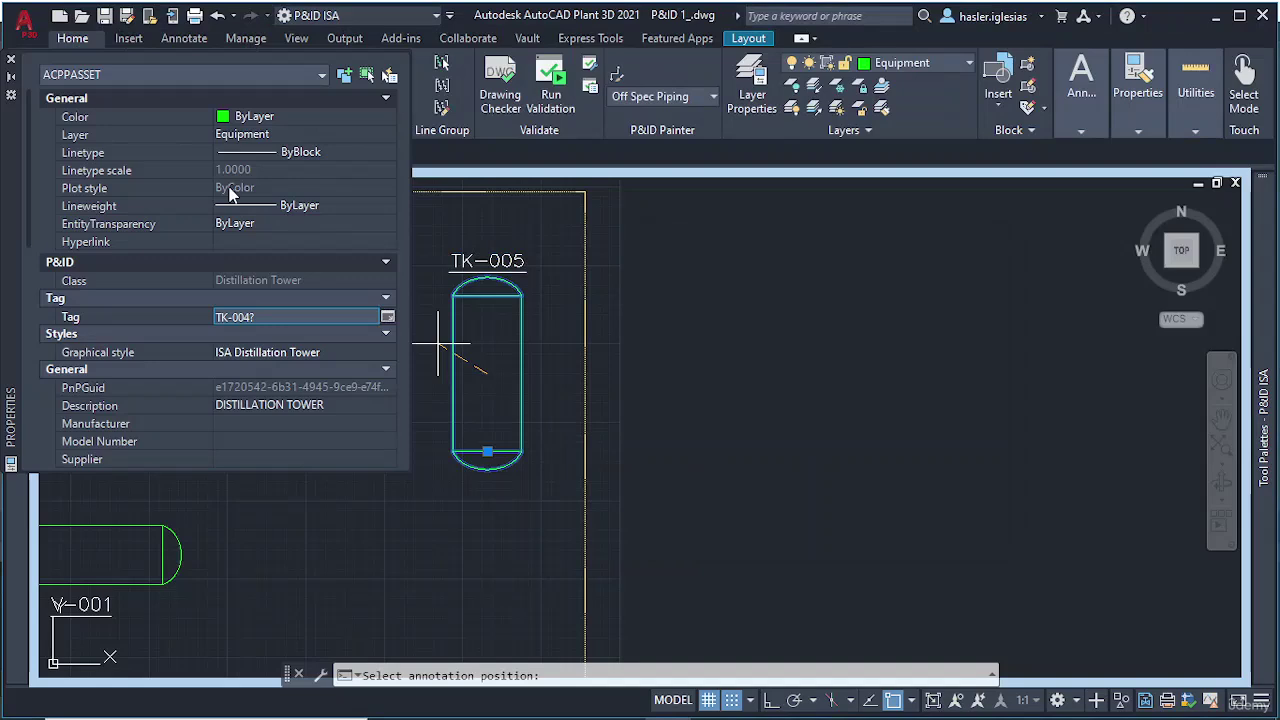
pyautogui.click(10, 62)
pyautogui.press('Escape')
# Step: Insert a tapered compressor symbol between vessel V-001 and the frame's right edge, slightly below the vessel's level and about half its length
pyautogui.scroll(-5, 396, 375)
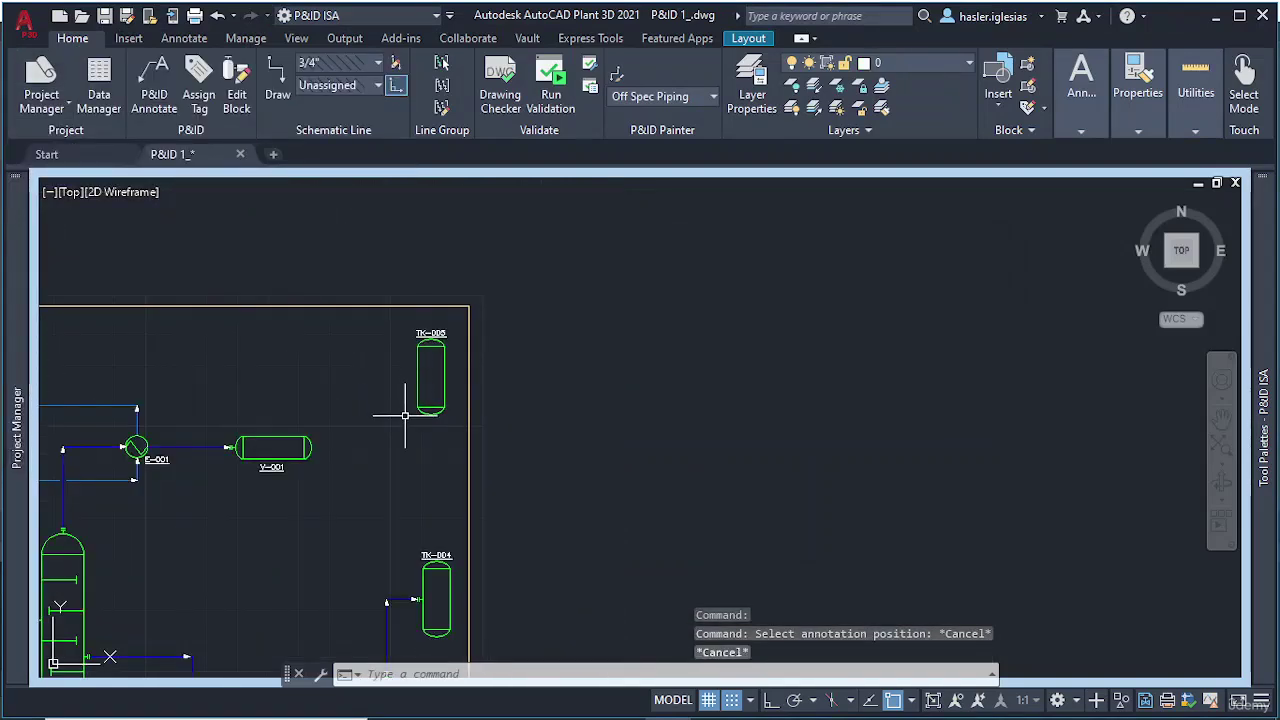
pyautogui.scroll(2, 310, 462)
pyautogui.moveTo(268, 456); pyautogui.dragTo(270, 405, button='middle')
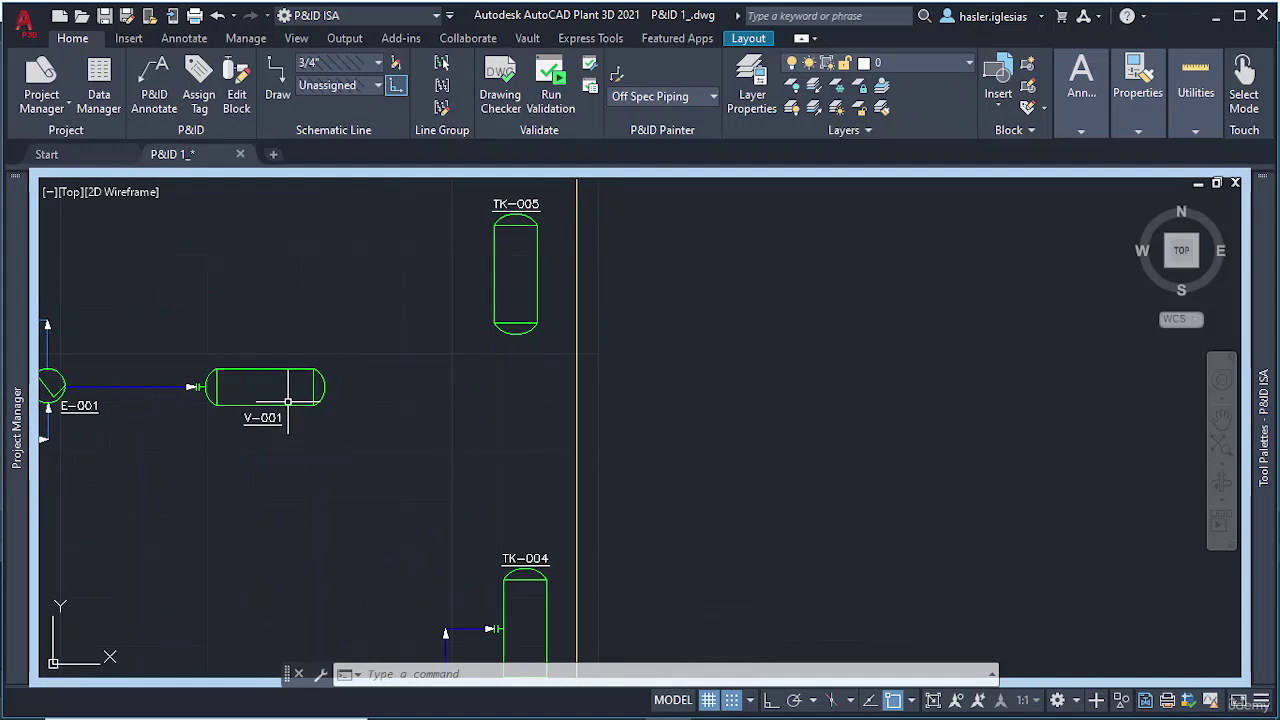
pyautogui.moveTo(1272, 298)
pyautogui.click(1066, 292)
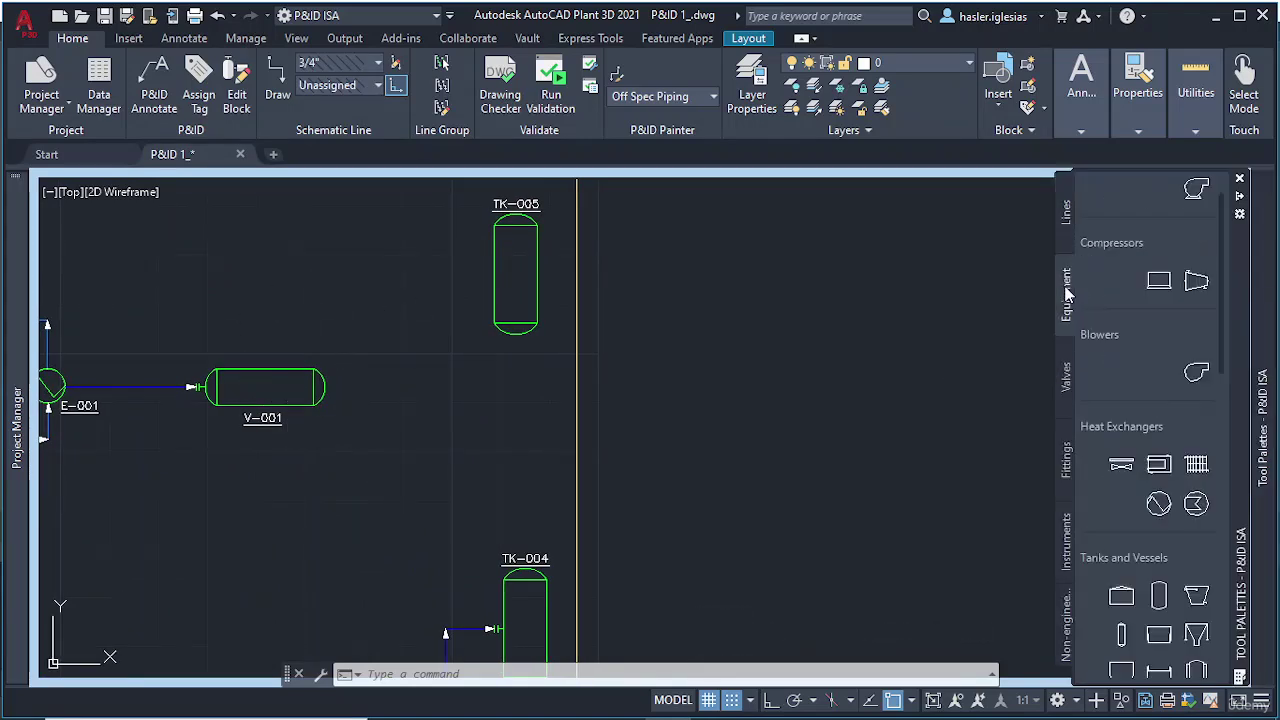
pyautogui.click(1196, 285)
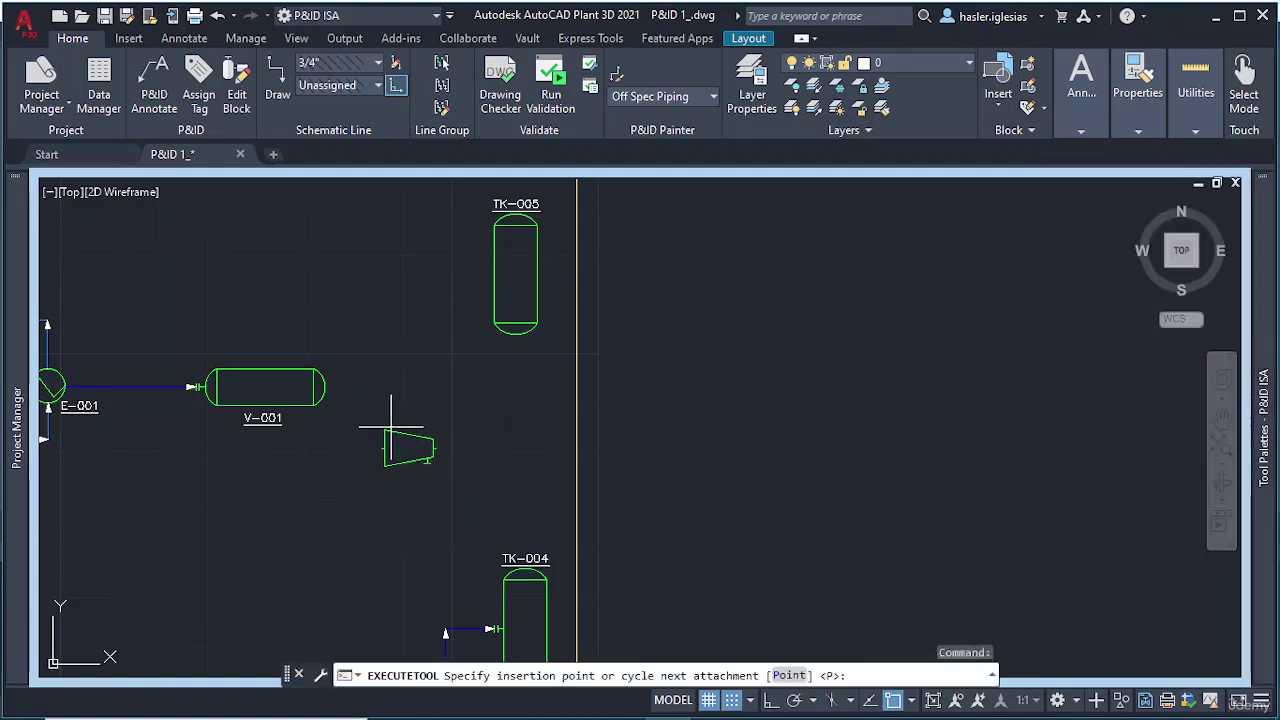
pyautogui.click(396, 430)
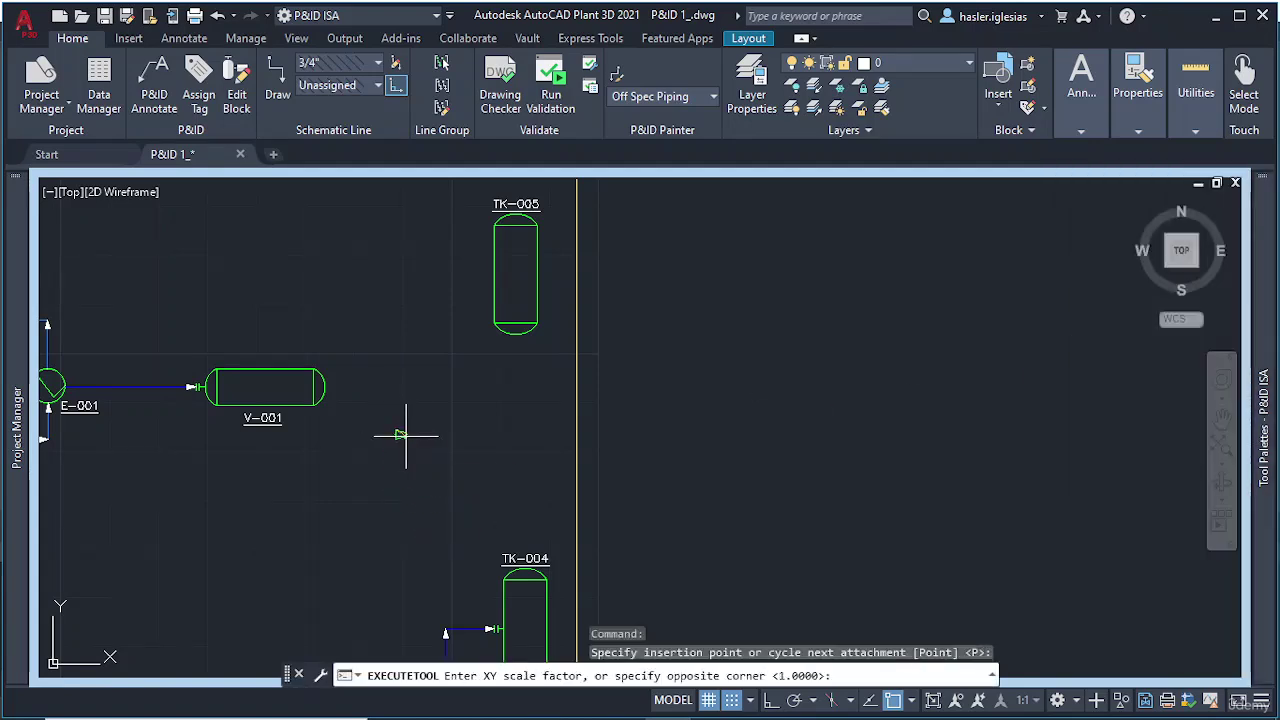
pyautogui.click(460, 457)
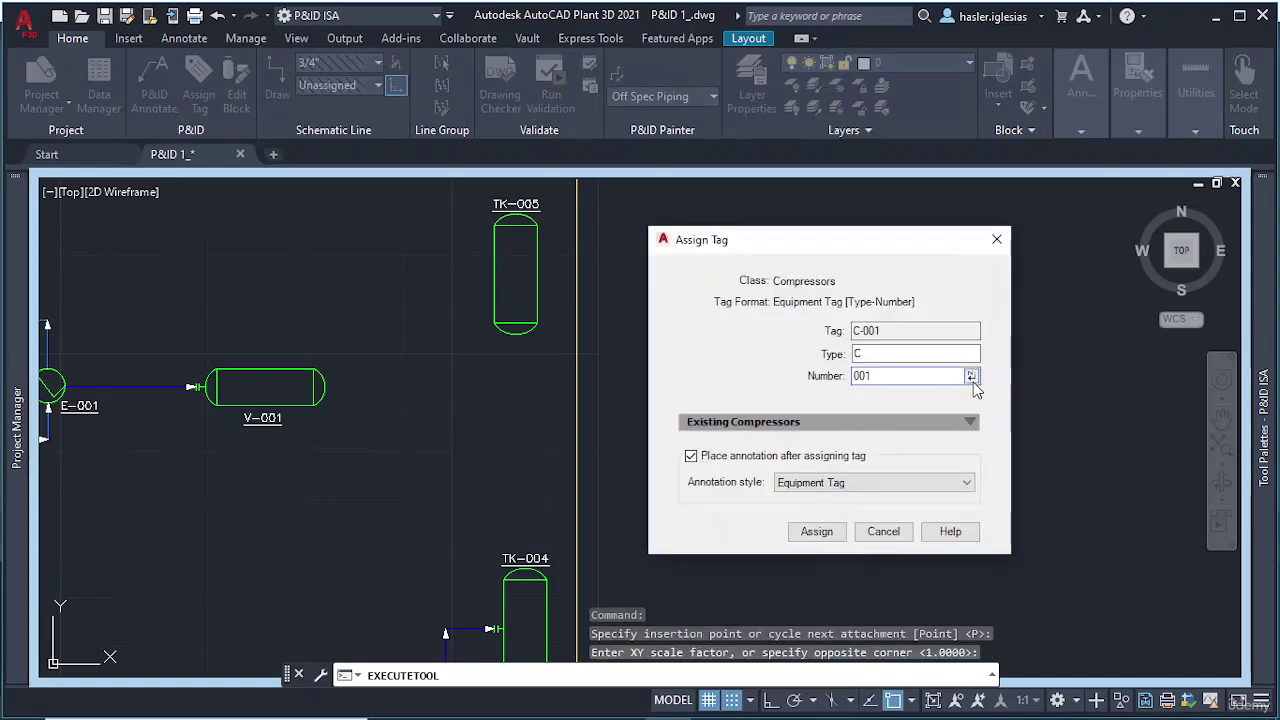
# Step: Assign the tag C-001 to the compressor and place its annotation just below the symbol
pyautogui.click(812, 531)
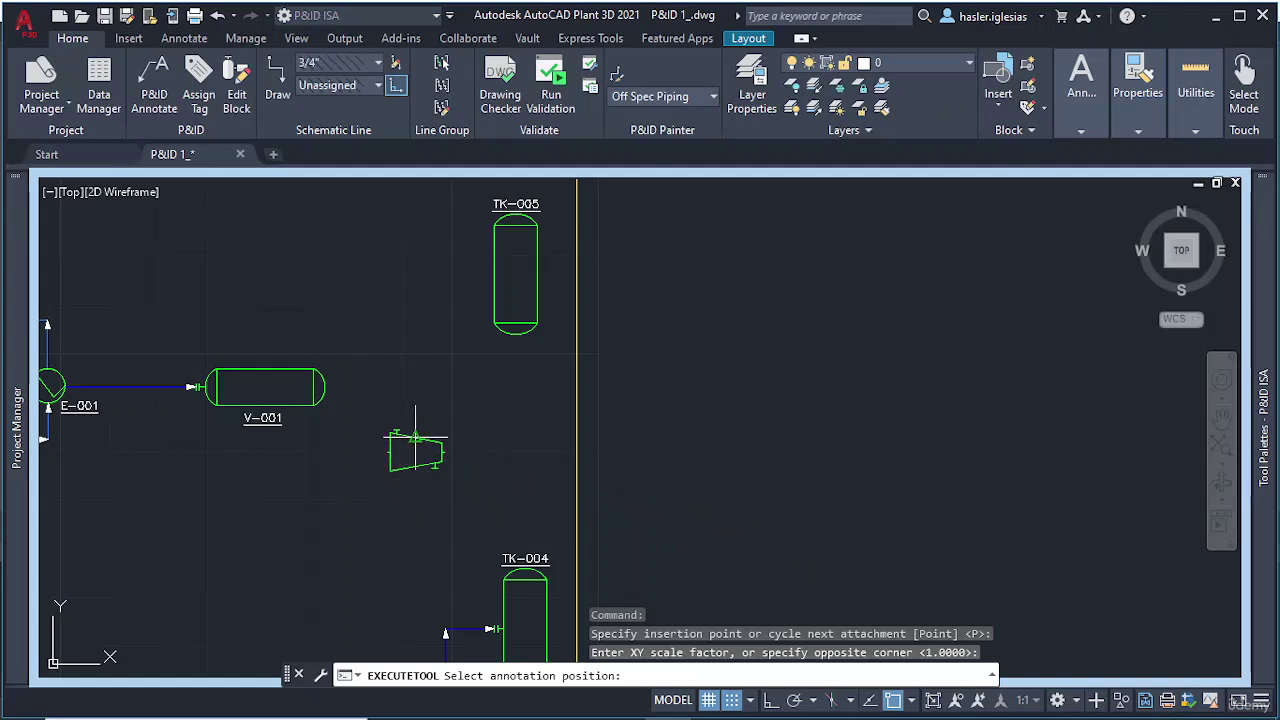
pyautogui.scroll(4, 410, 450)
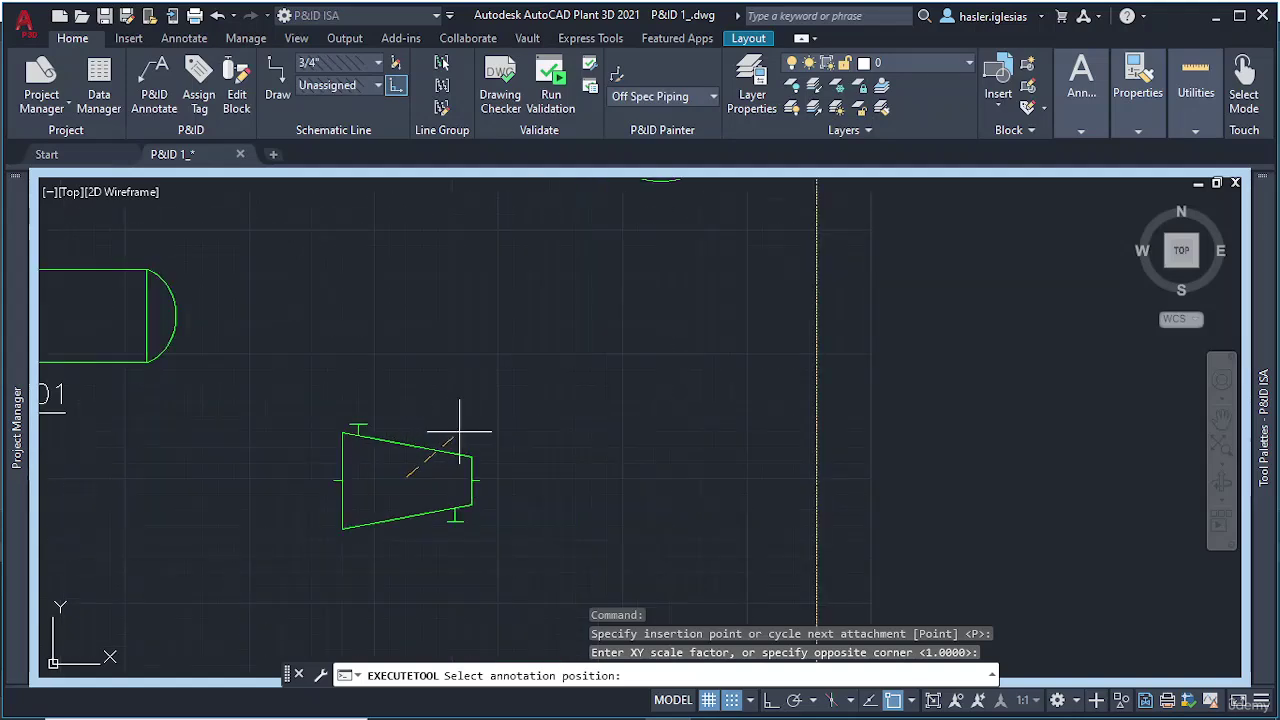
pyautogui.click(366, 548)
pyautogui.scroll(-5, 554, 473)
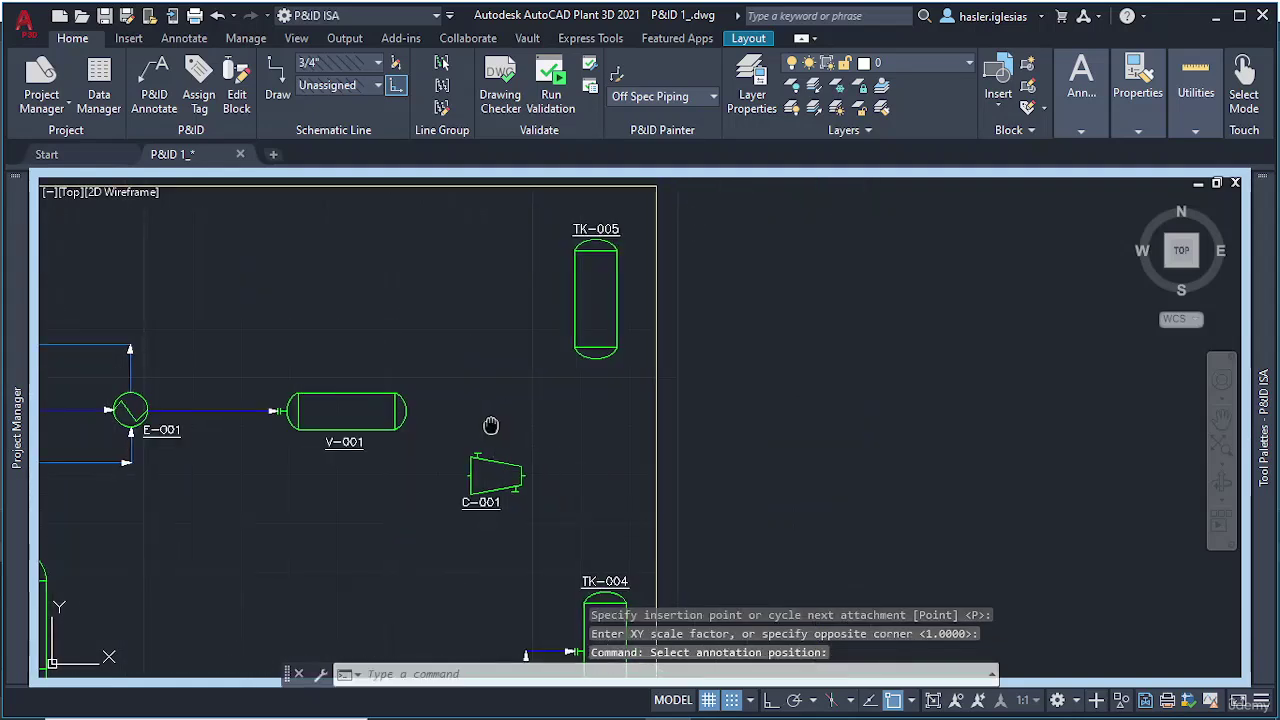
pyautogui.moveTo(805, 453); pyautogui.dragTo(700, 423, button='middle')
pyautogui.moveTo(1274, 290)
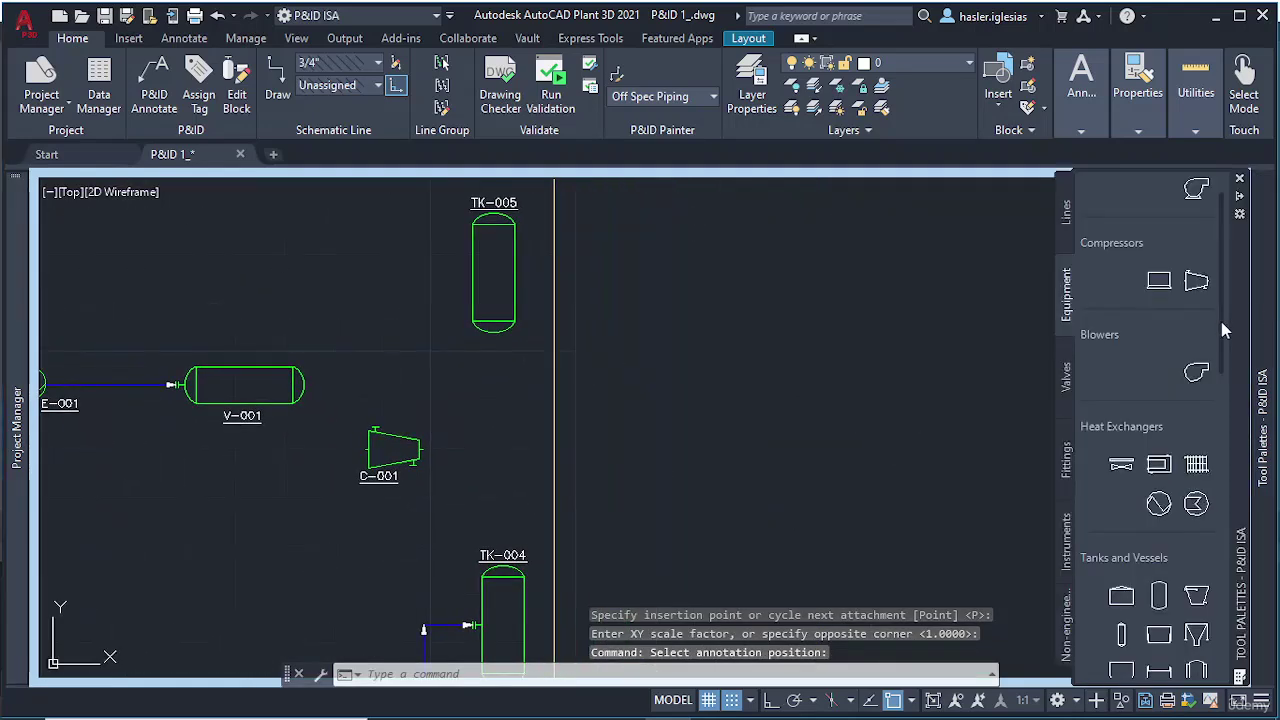
pyautogui.click(1065, 210)
pyautogui.click(1137, 311)
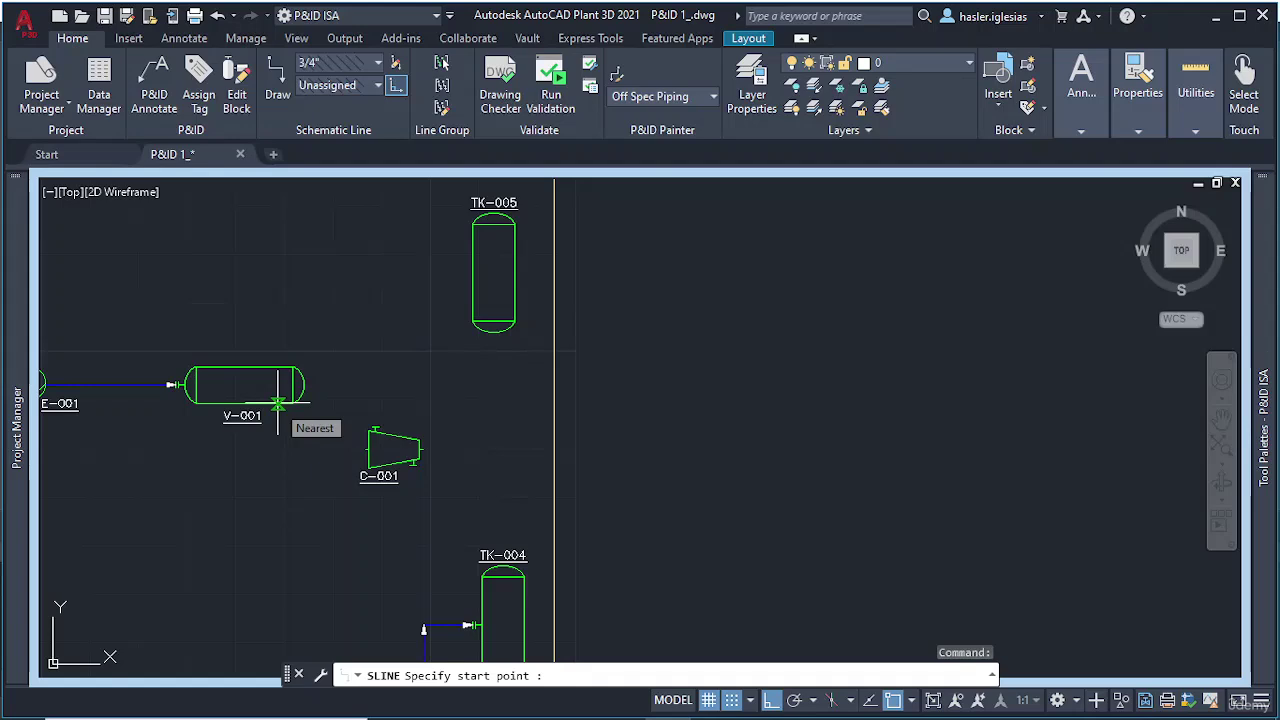
pyautogui.press('Escape')
# Step: Move compressor C-001 together with its tag straight down by about the compressor's own height
pyautogui.scroll(2, 345, 430)
pyautogui.click(334, 409)
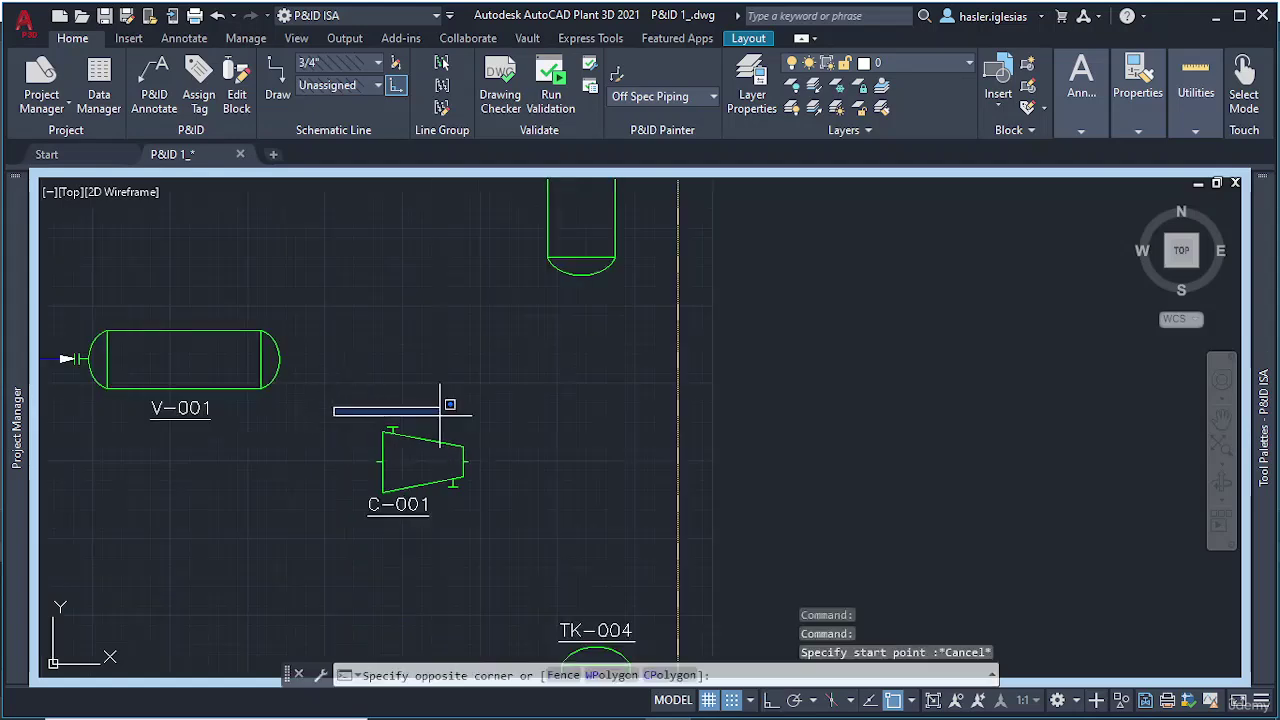
pyautogui.write('m')
pyautogui.press('Return')
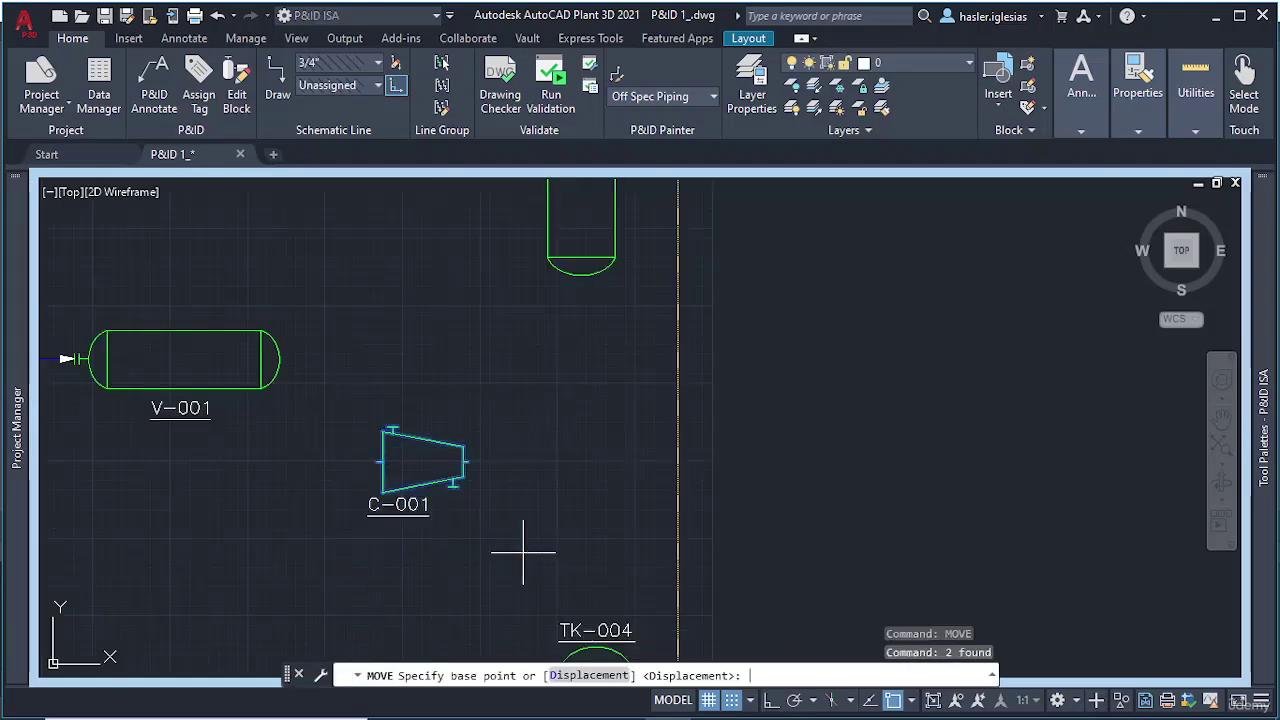
pyautogui.click(420, 460)
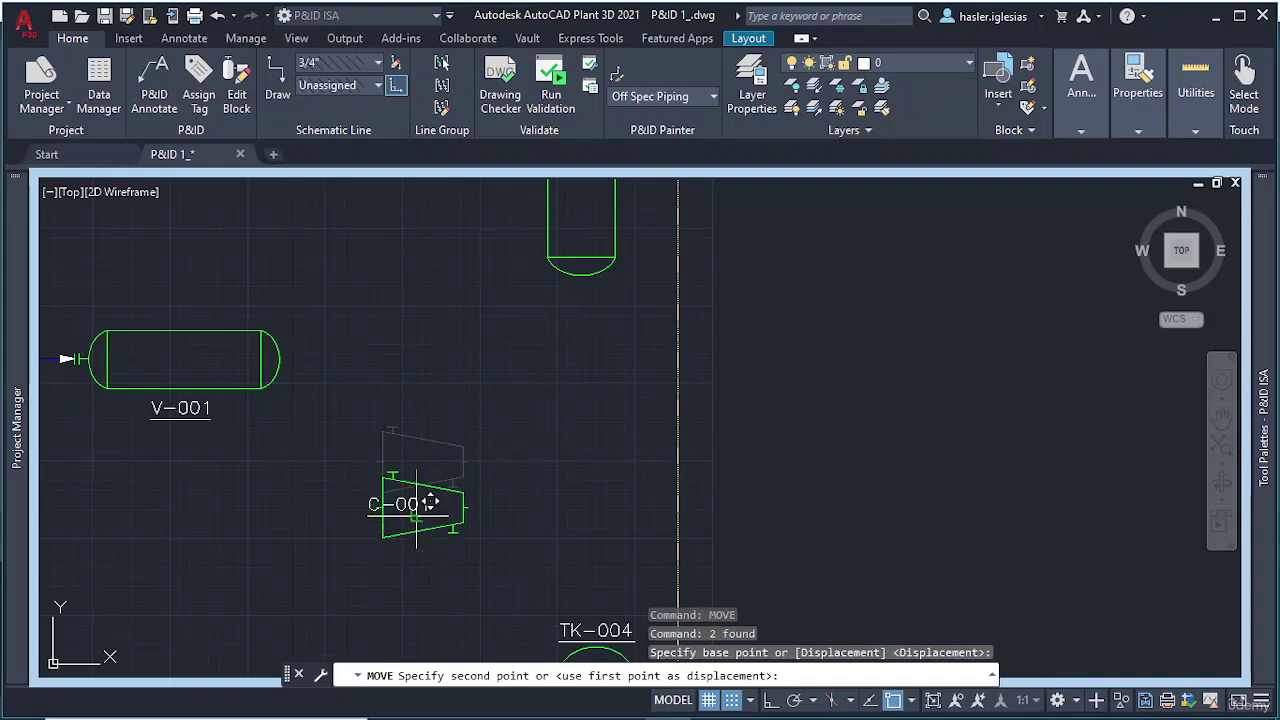
pyautogui.press('Escape')
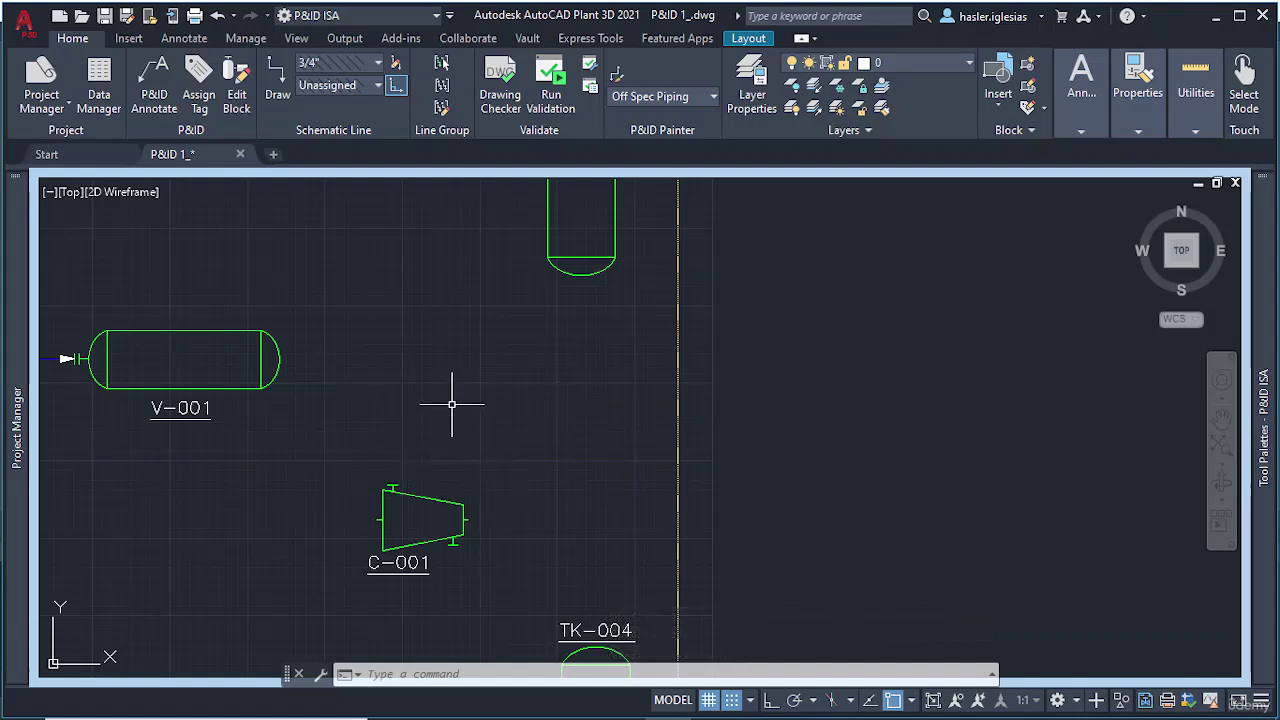
# Step: Draw a dark-blue pipe line from V-001's underside near its right end, down, across and down into C-001's upper nozzle
pyautogui.moveTo(500, 473); pyautogui.dragTo(443, 393, button='middle')
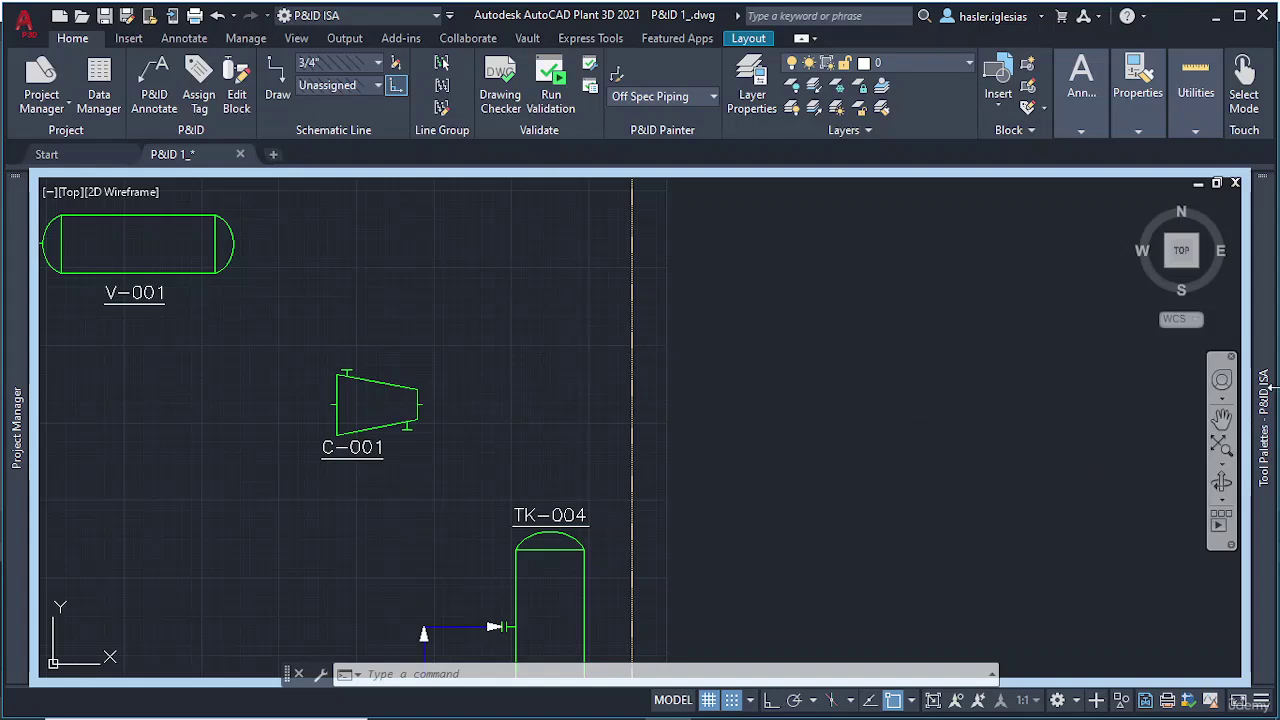
pyautogui.moveTo(1260, 385)
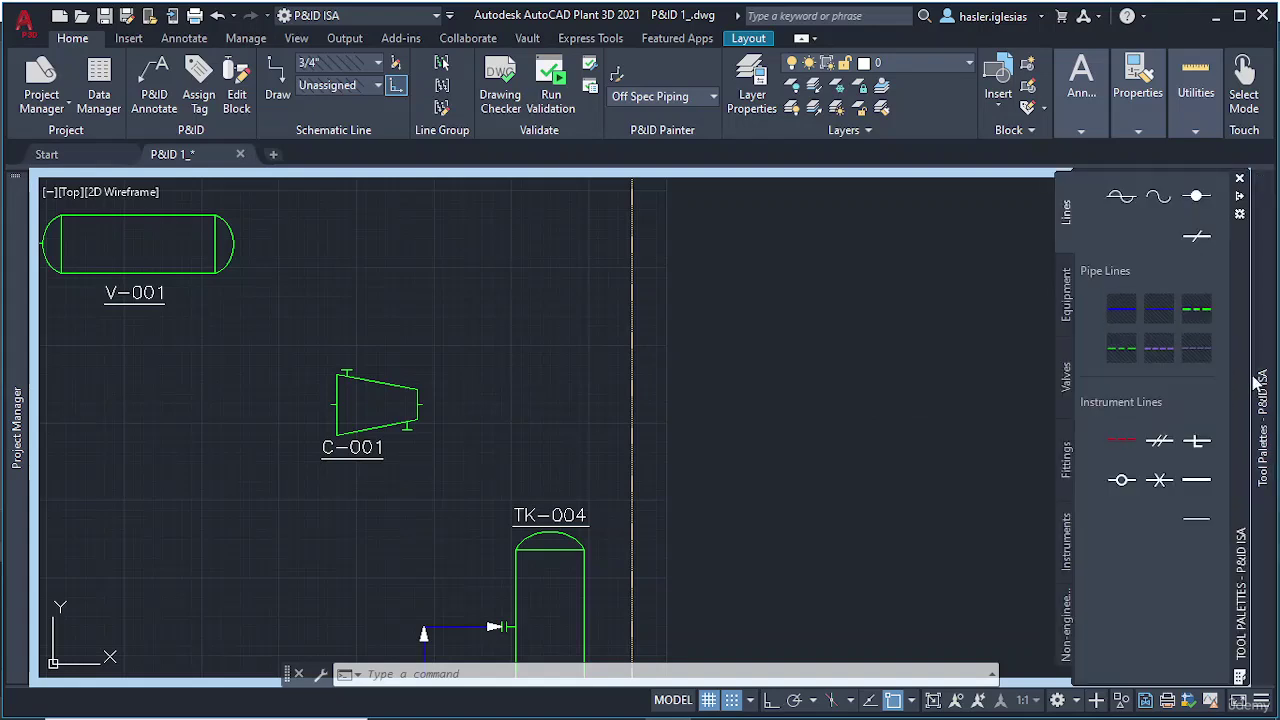
pyautogui.click(1122, 310)
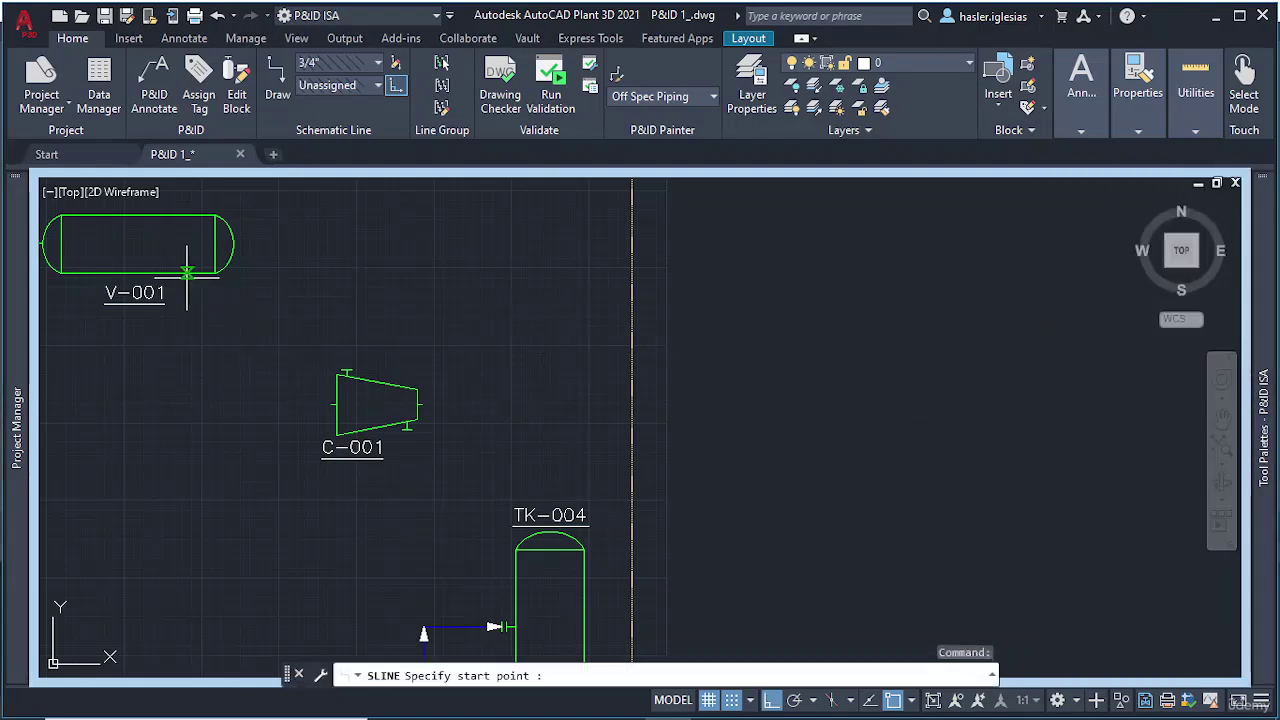
pyautogui.click(191, 273)
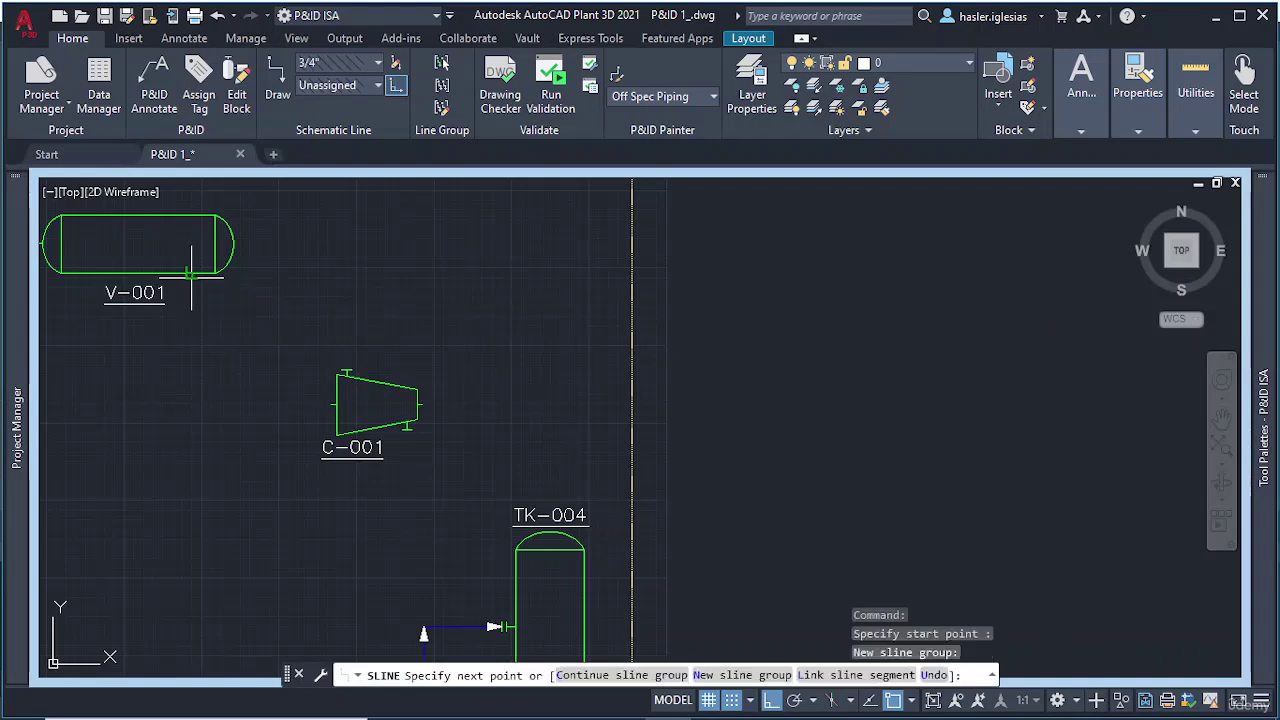
pyautogui.click(196, 323)
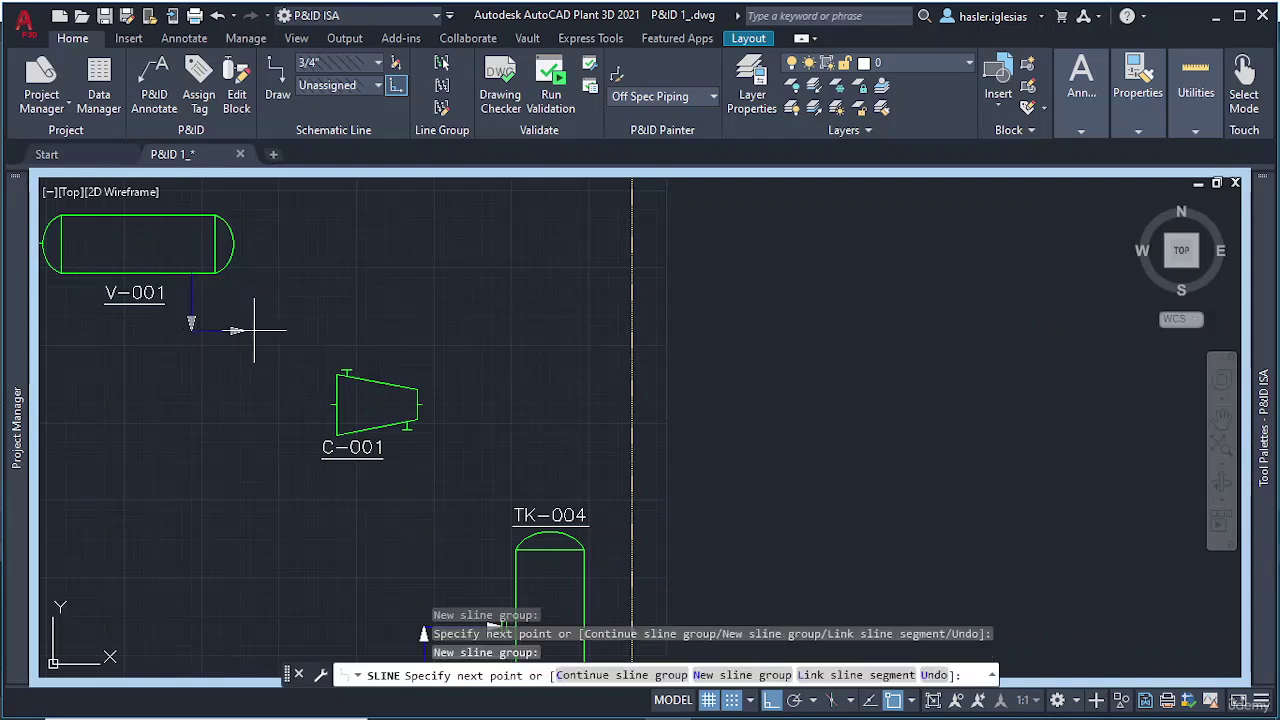
pyautogui.click(347, 330)
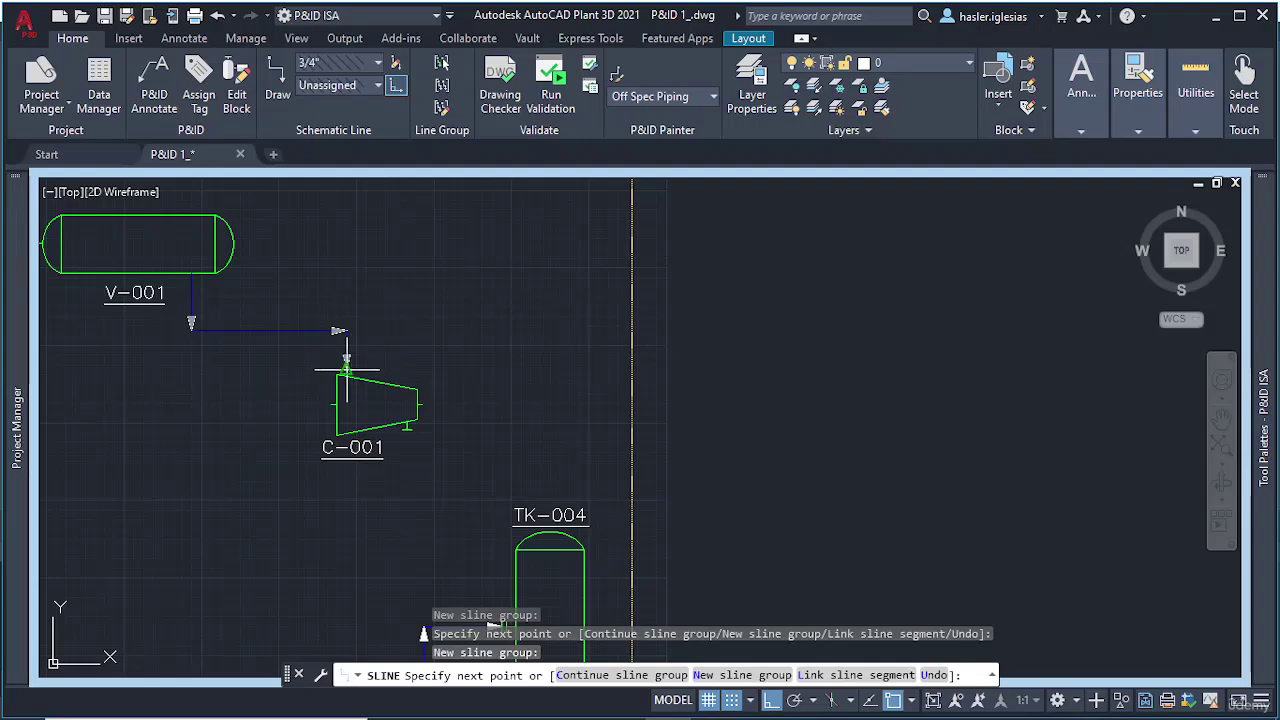
pyautogui.scroll(5, 347, 370)
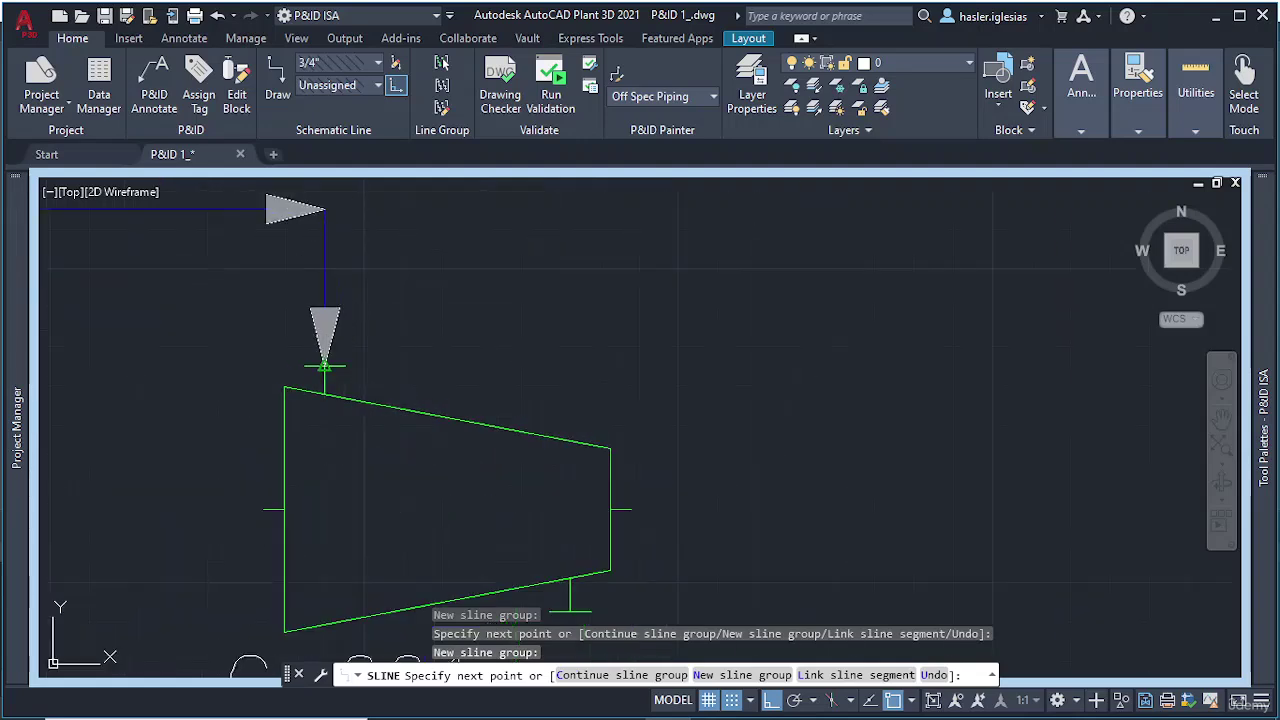
pyautogui.click(325, 367)
pyautogui.scroll(-5, 484, 310)
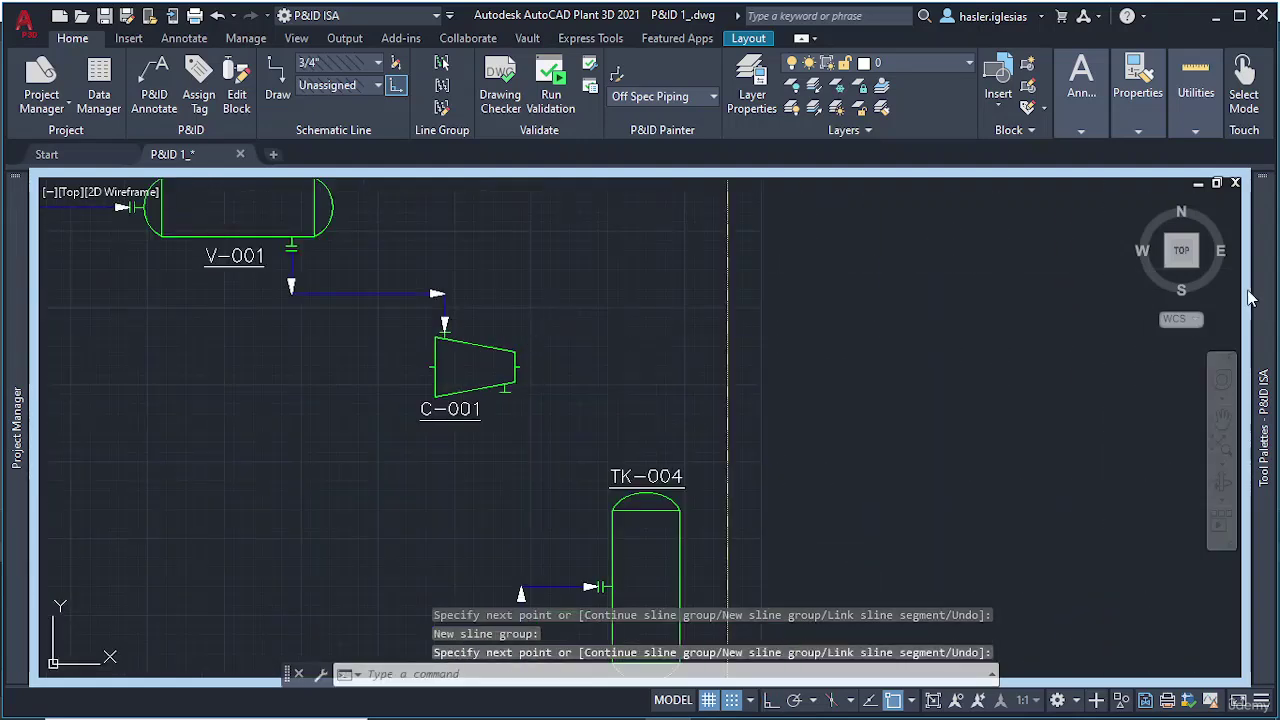
# Step: Draw a light-blue pipe line from C-001's lower nozzle, down, right above TK-004, and up to the bottom of TK-005
pyautogui.moveTo(1262, 298)
pyautogui.click(1148, 322)
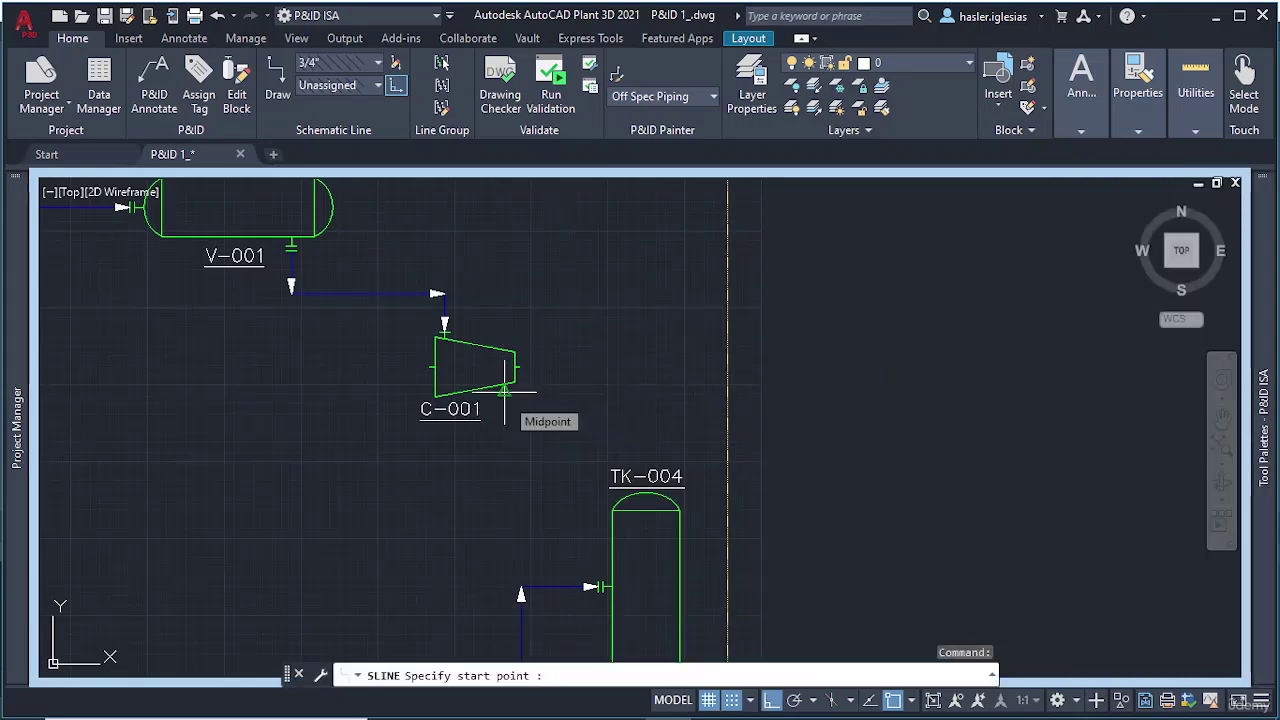
pyautogui.click(505, 392)
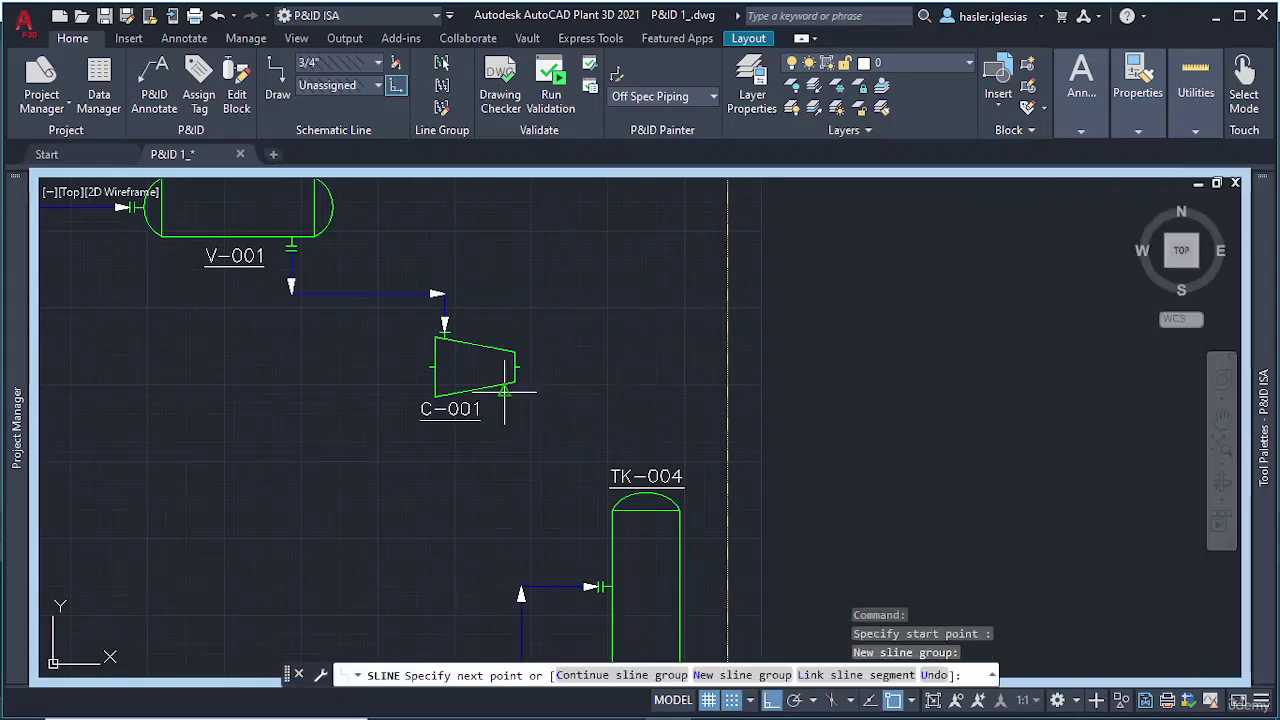
pyautogui.click(520, 441)
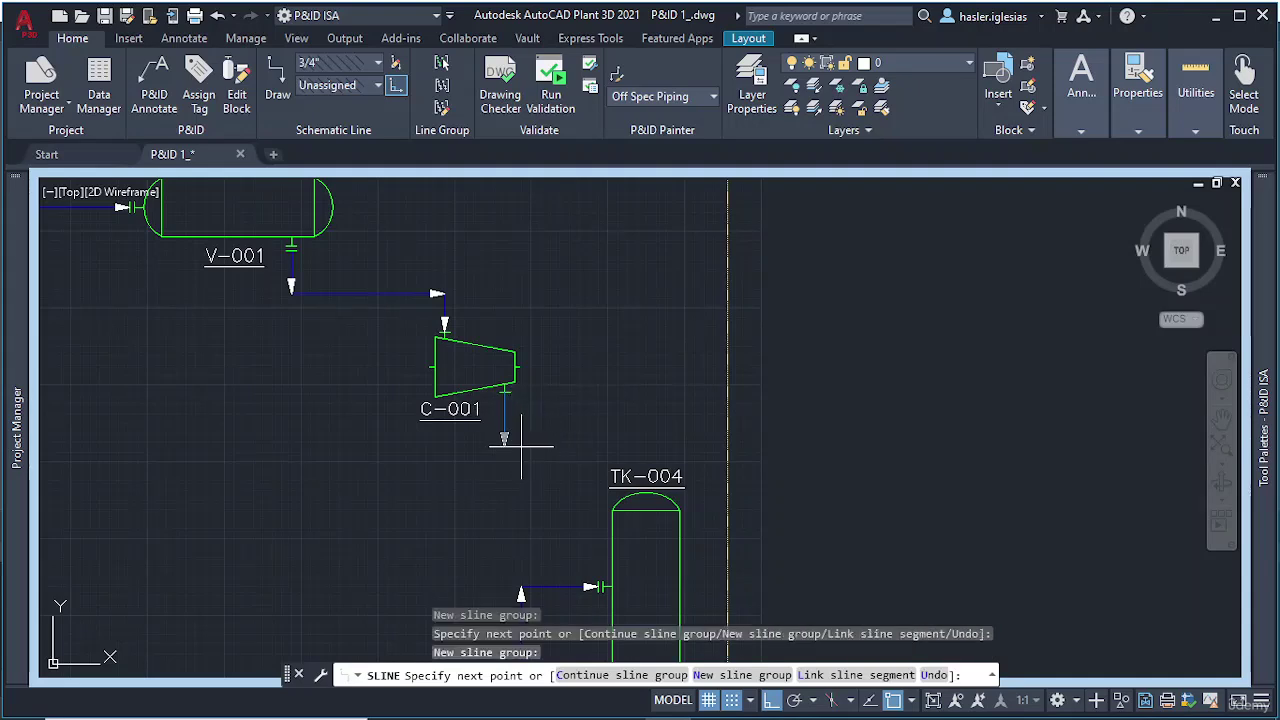
pyautogui.click(593, 440)
pyautogui.scroll(-1, 591, 280)
pyautogui.moveTo(591, 279); pyautogui.dragTo(569, 369, button='middle')
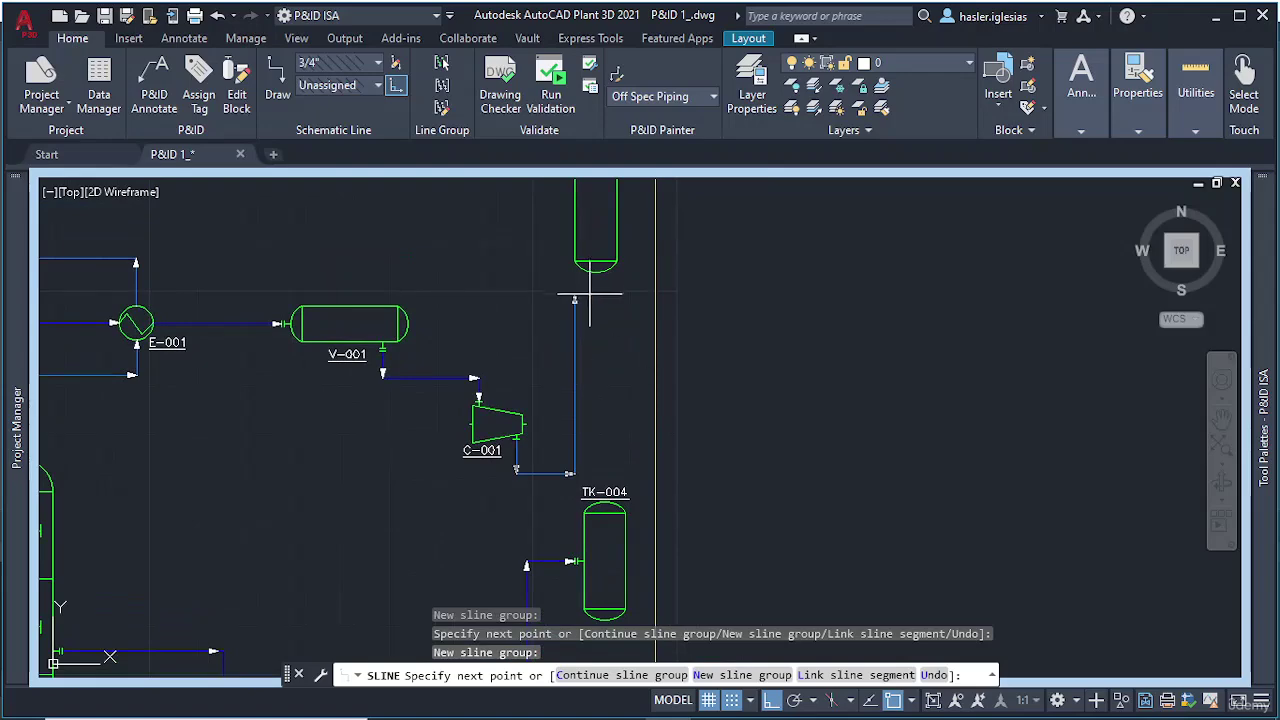
pyautogui.scroll(5, 594, 279)
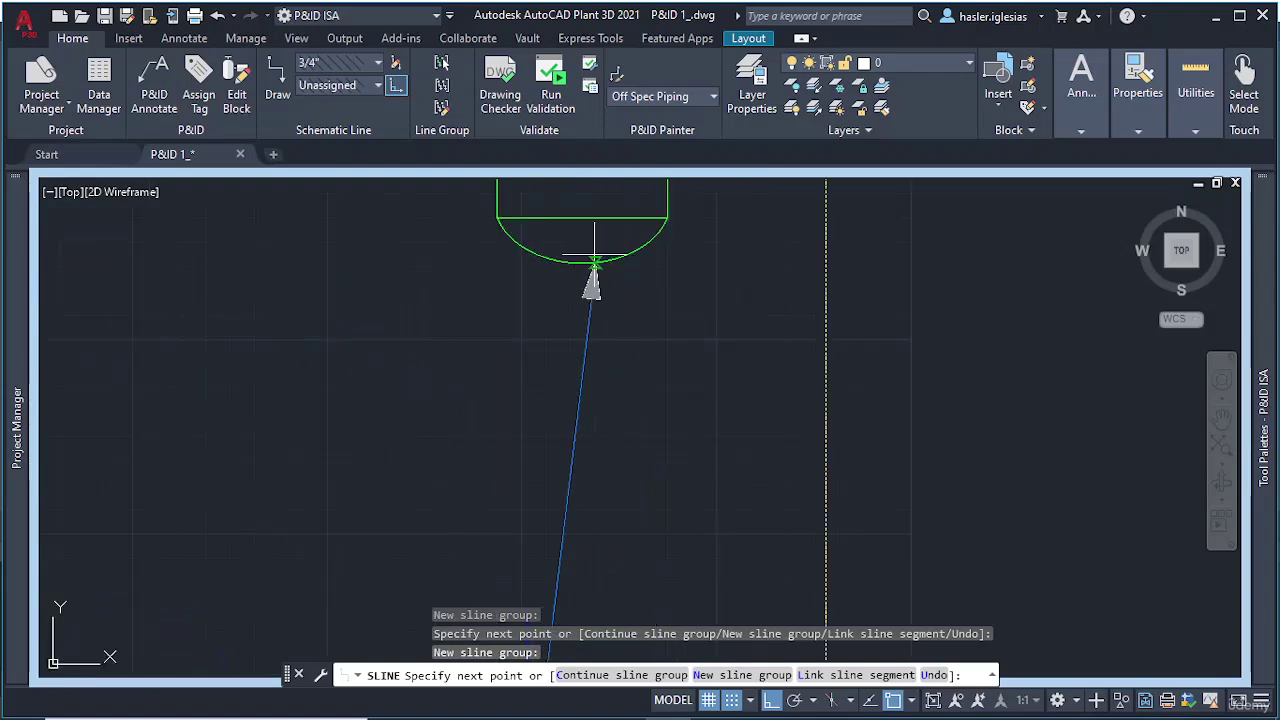
pyautogui.click(583, 264)
pyautogui.scroll(-6, 612, 340)
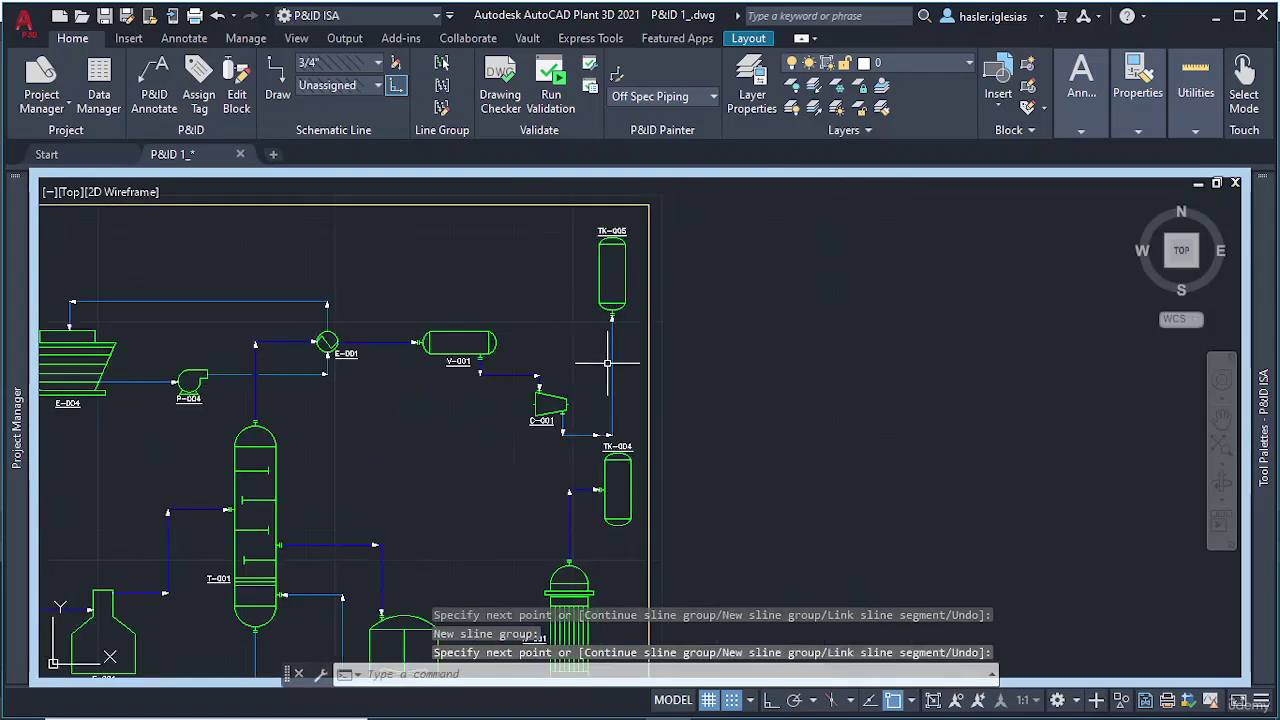
# Step: Delete the light-blue pipe line running from compressor C-001 to tank TK-005
pyautogui.scroll(6, 517, 346)
pyautogui.moveTo(522, 390); pyautogui.dragTo(423, 371, button='middle')
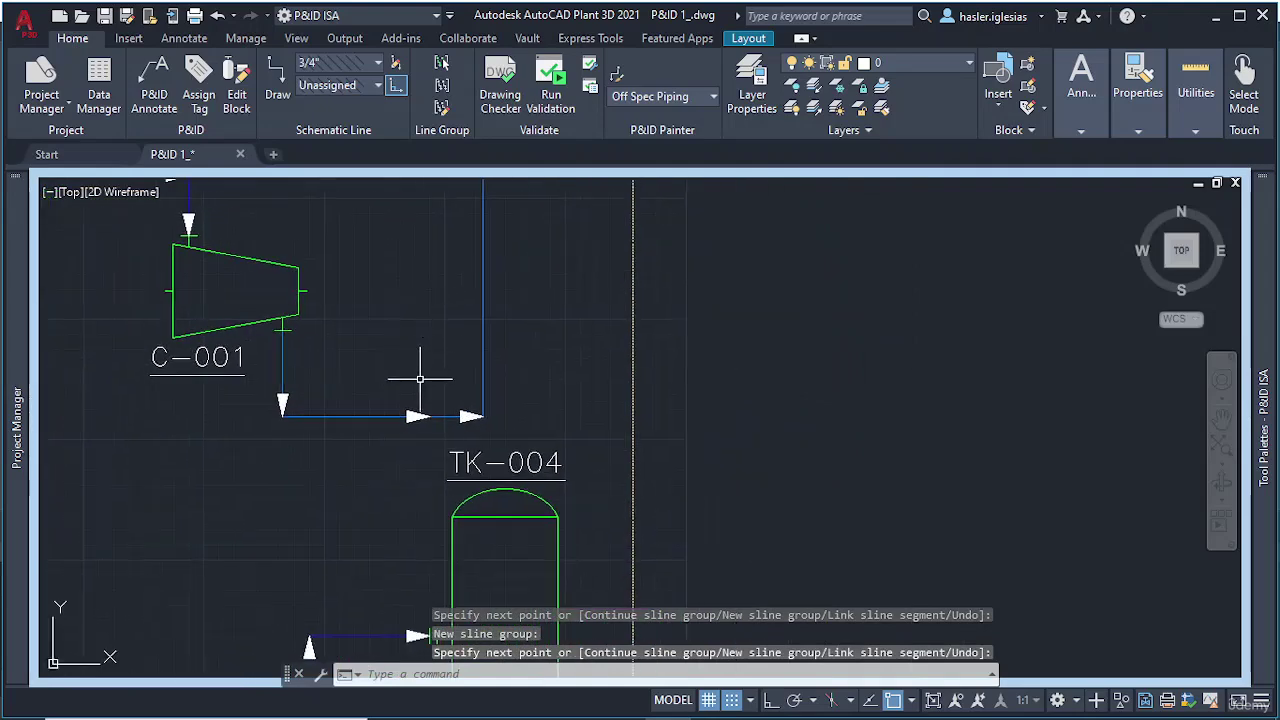
pyautogui.scroll(2, 414, 377)
pyautogui.scroll(-6, 323, 391)
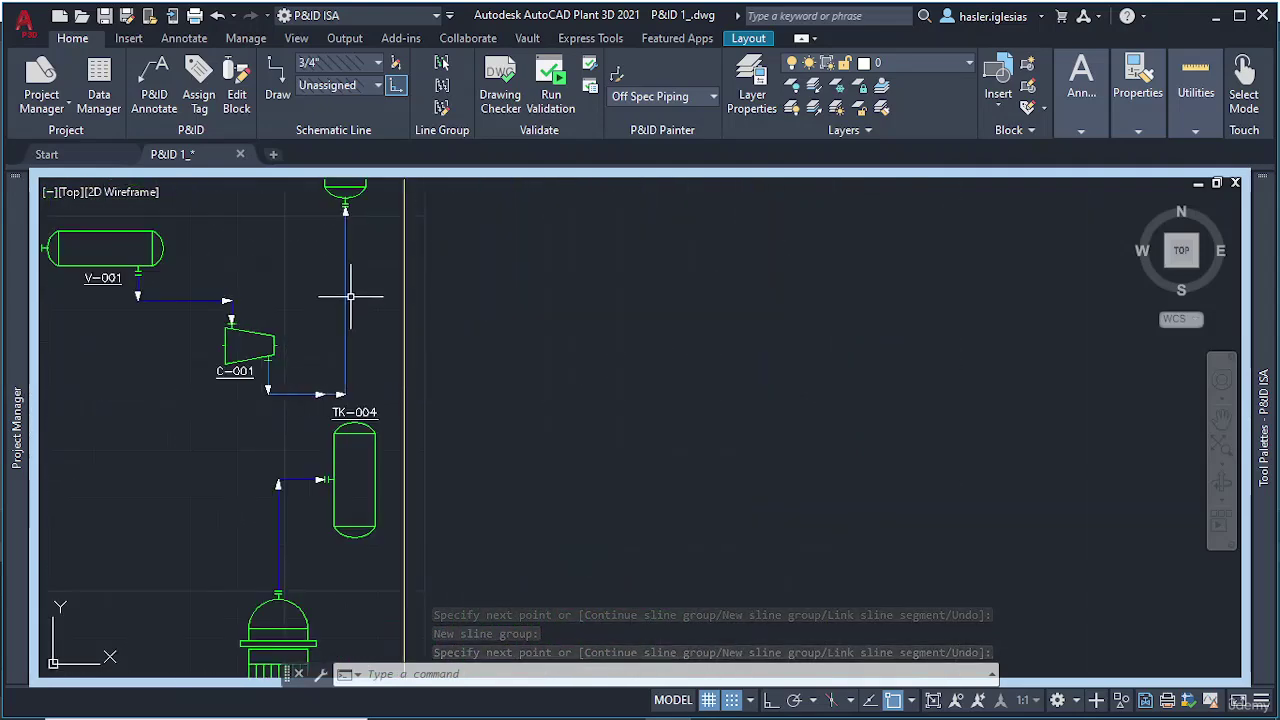
pyautogui.scroll(2, 350, 293)
pyautogui.moveTo(260, 324); pyautogui.dragTo(740, 182, button='middle')
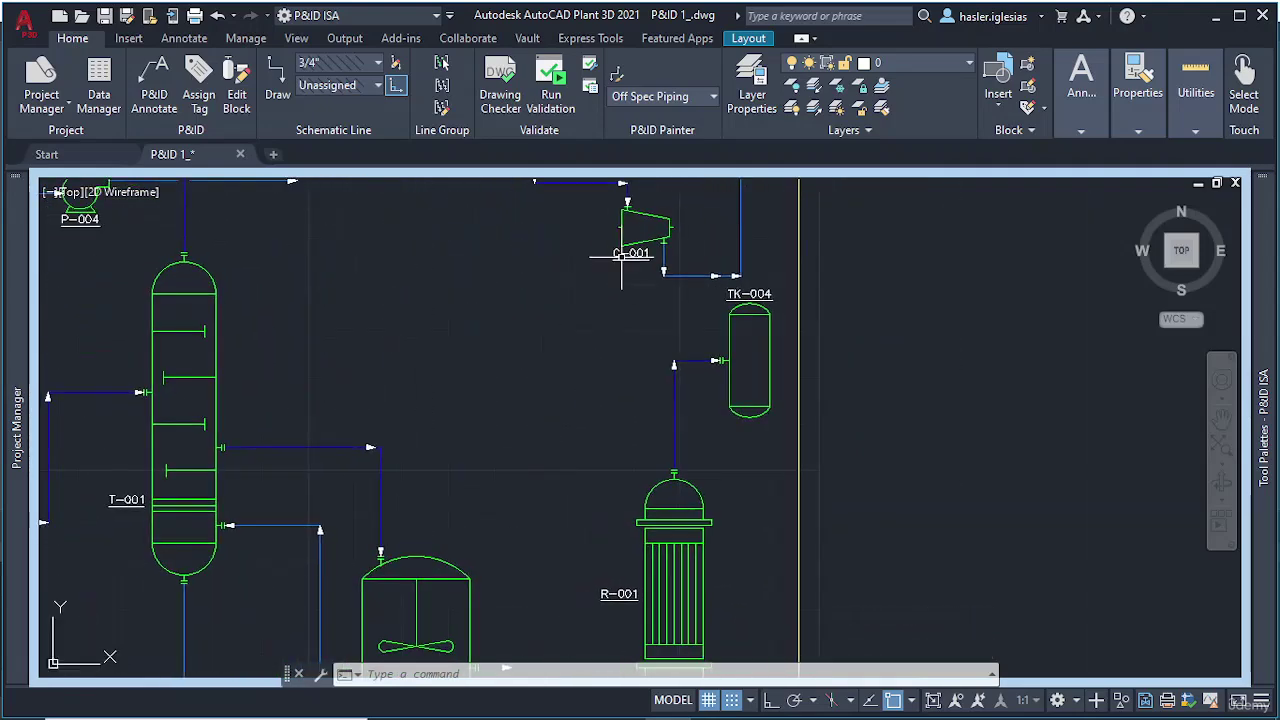
pyautogui.scroll(-2, 623, 257)
pyautogui.moveTo(623, 257); pyautogui.dragTo(480, 398, button='middle')
pyautogui.scroll(5, 530, 396)
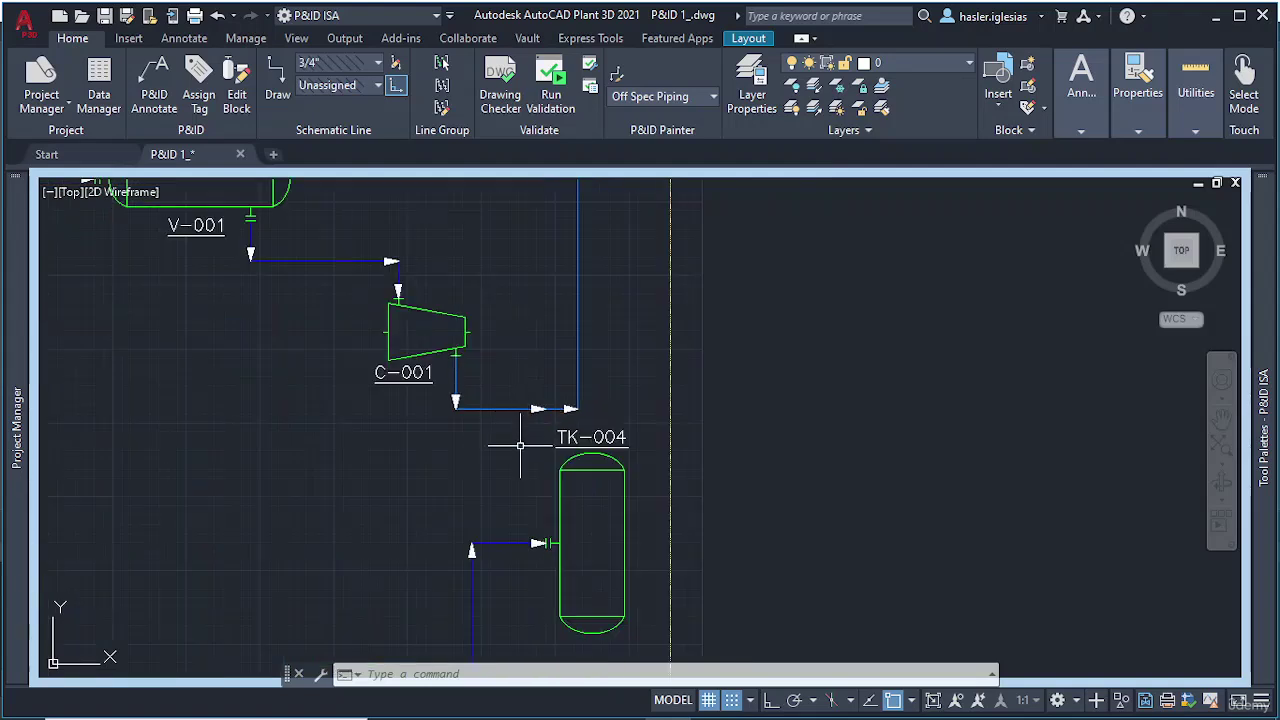
pyautogui.moveTo(514, 449)
pyautogui.mouseDown(button='middle')
pyautogui.moveTo(494, 371)
pyautogui.moveTo(487, 566)
pyautogui.mouseUp(button='middle')
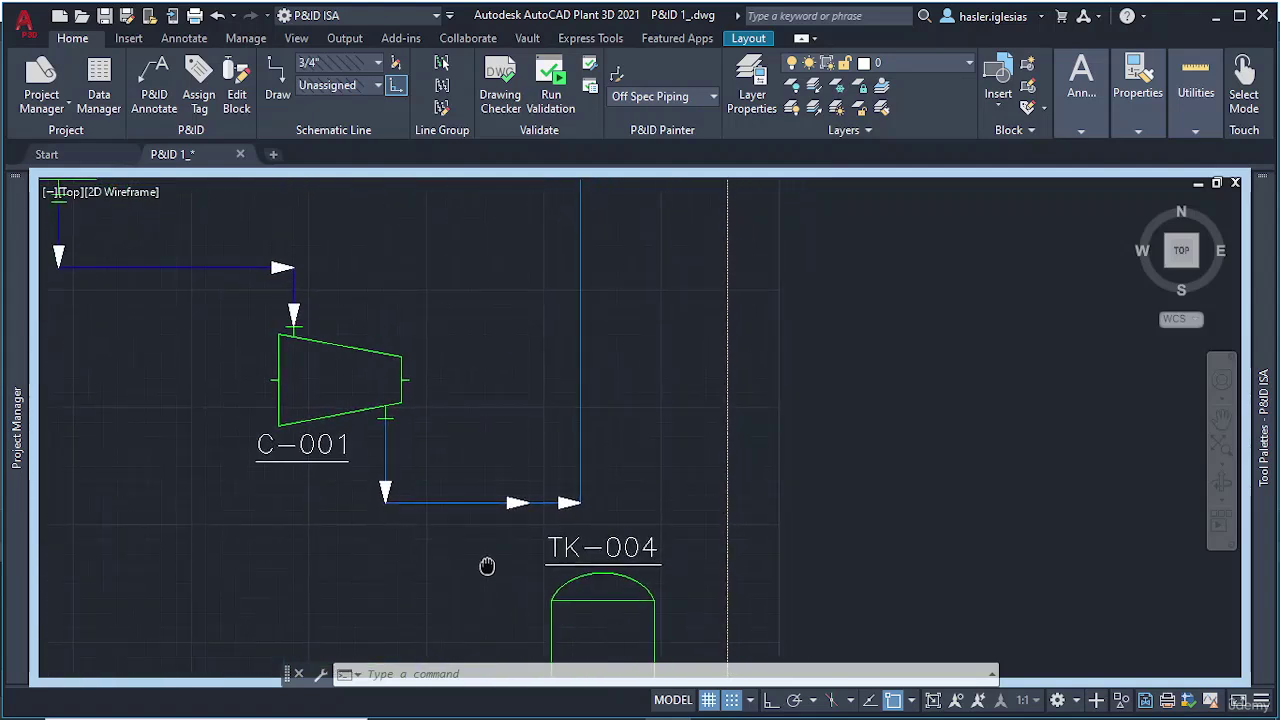
pyautogui.click(581, 383)
pyautogui.press('Delete')
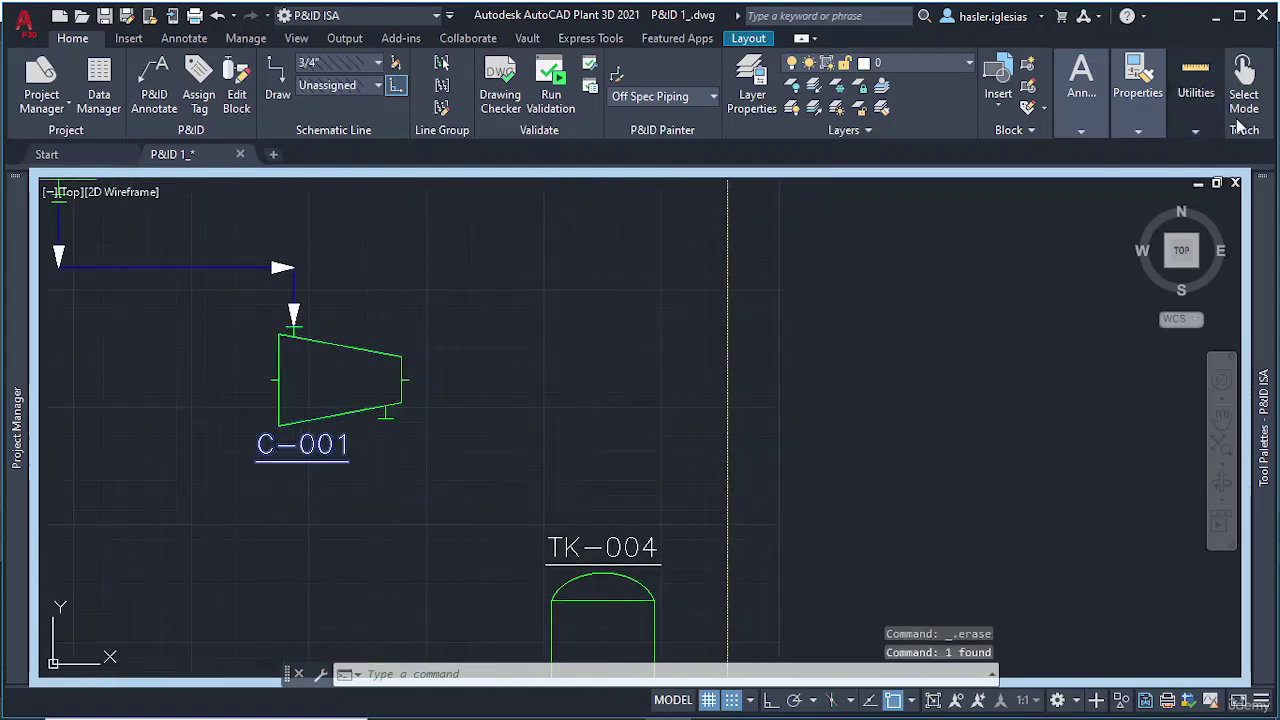
# Step: Try routing a dark-blue pipe line from C-001's lower nozzle, above TK-004 and up to TK-005's bottom head, and undo it
pyautogui.moveTo(1262, 258)
pyautogui.click(1124, 318)
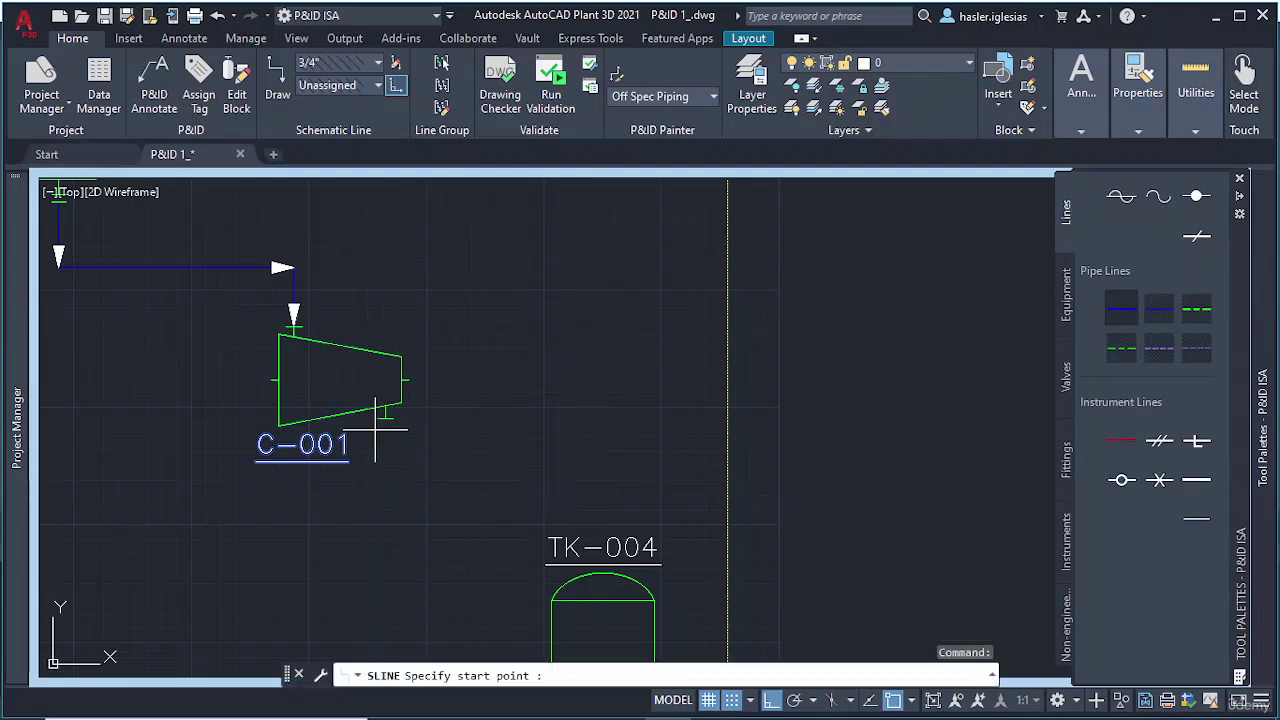
pyautogui.click(385, 412)
pyautogui.click(384, 488)
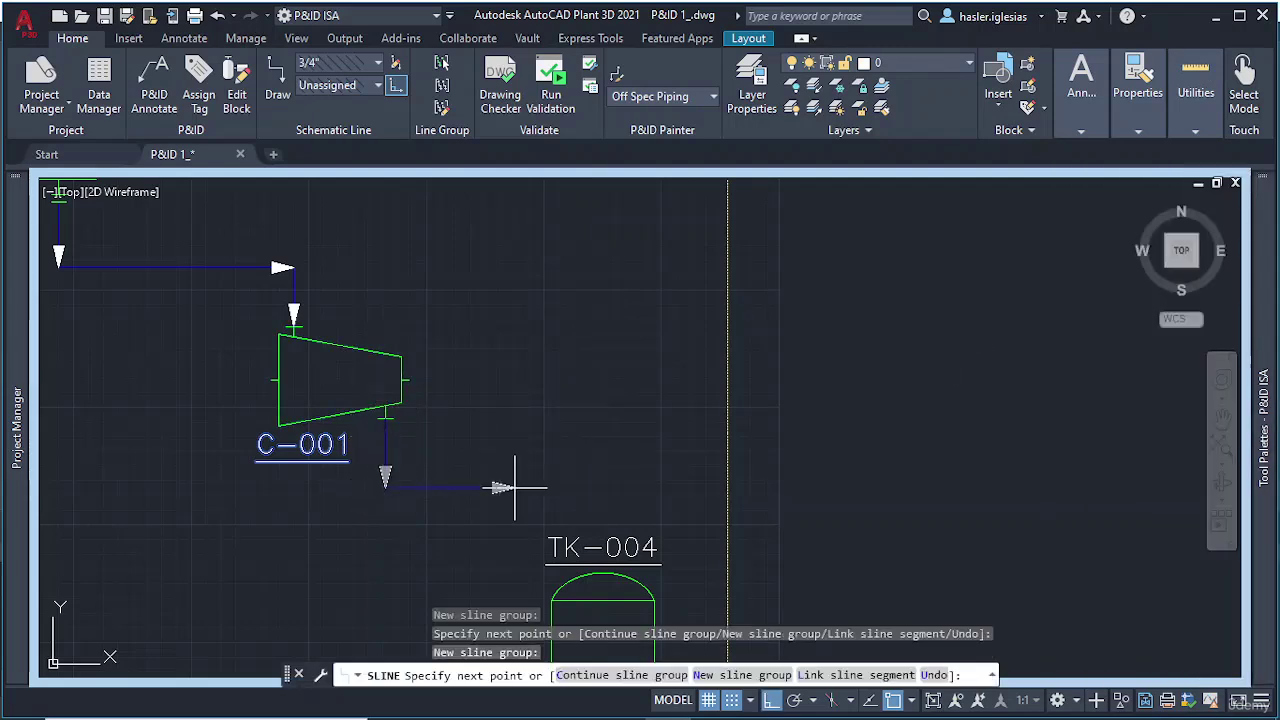
pyautogui.click(596, 487)
pyautogui.scroll(-4, 593, 294)
pyautogui.moveTo(596, 294); pyautogui.dragTo(576, 431, button='middle')
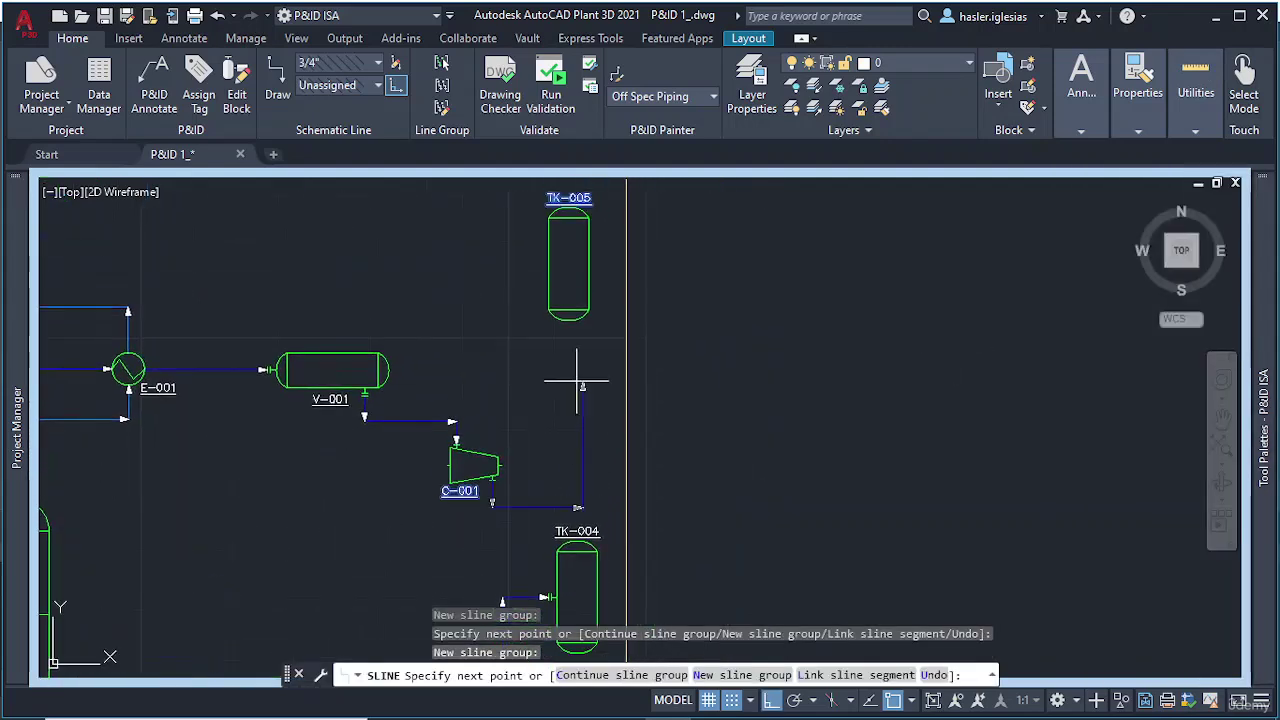
pyautogui.click(573, 320)
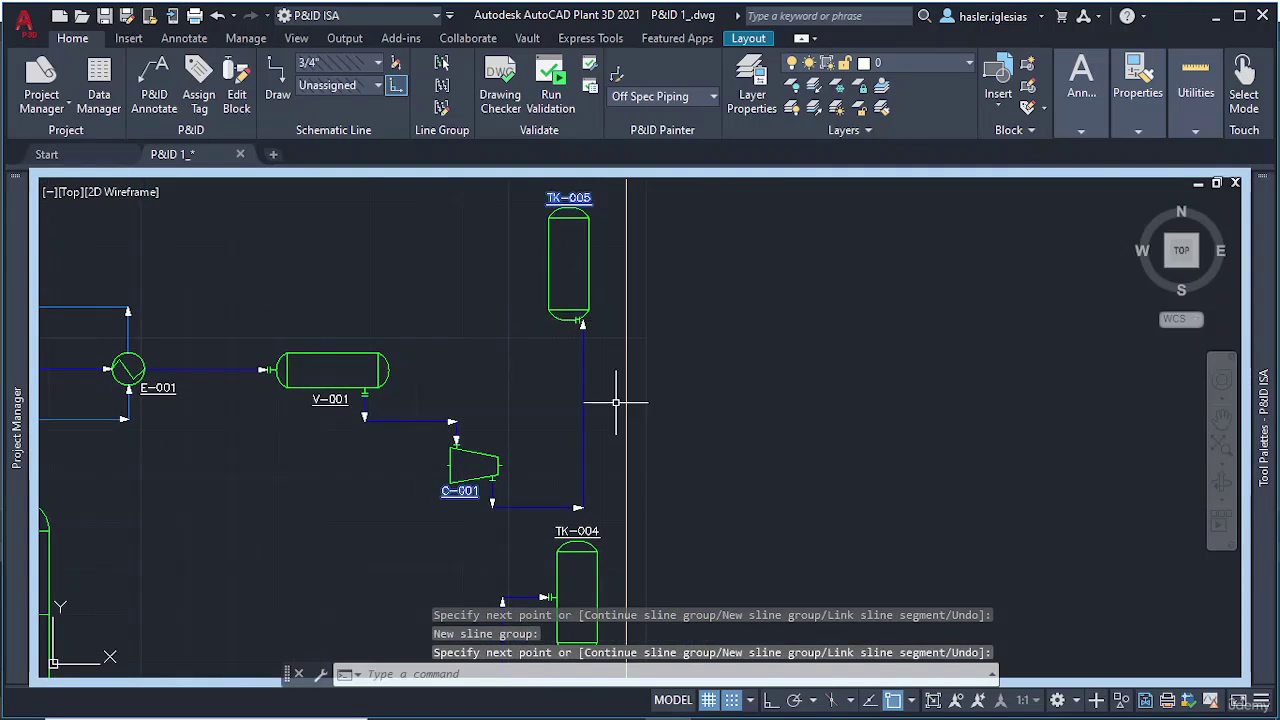
pyautogui.hotkey('ctrl', 'z')
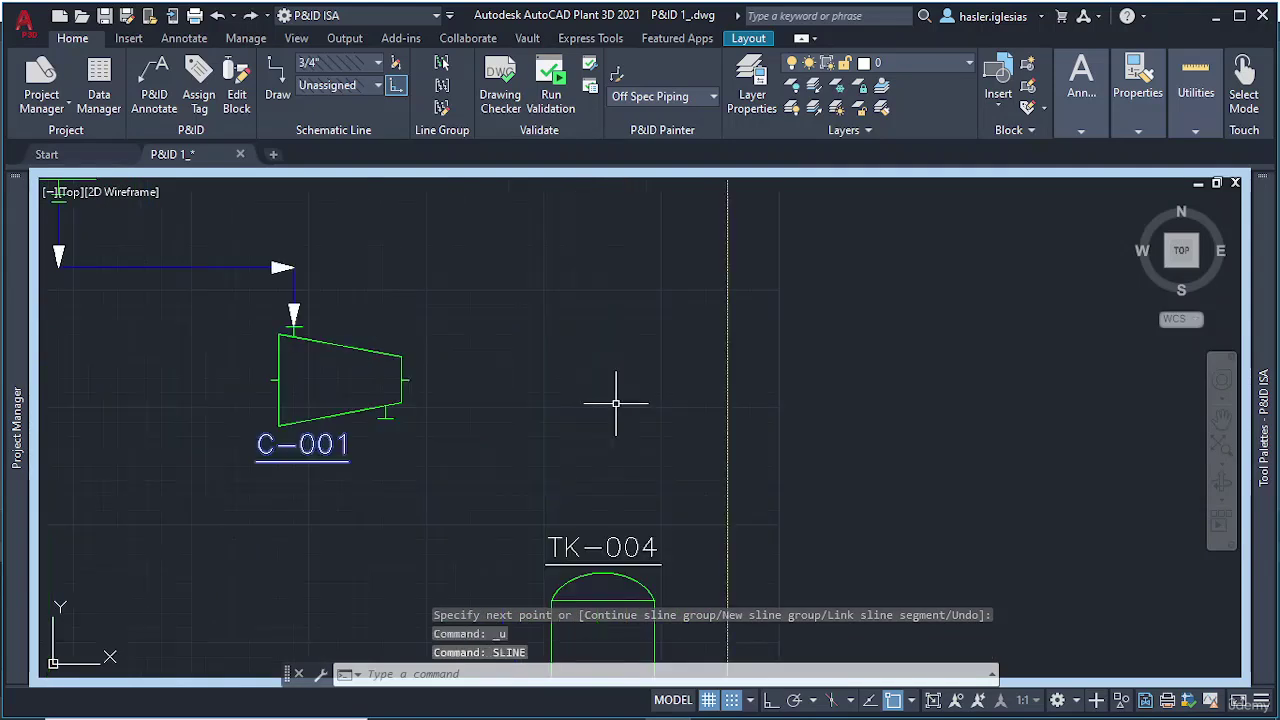
# Step: Retry the dark-blue line from C-001's lower nozzle, ending slightly right of centre on TK-005's bottom head, and undo it
pyautogui.moveTo(1255, 301)
pyautogui.click(1160, 313)
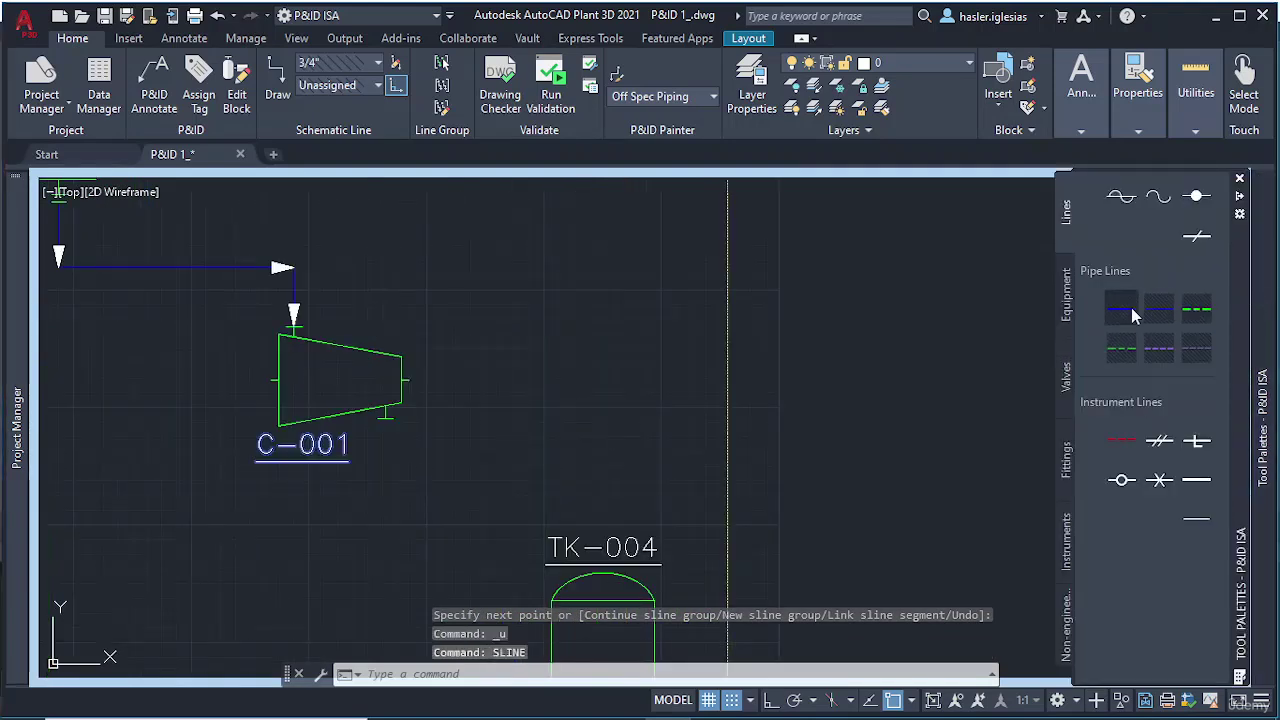
pyautogui.click(397, 437)
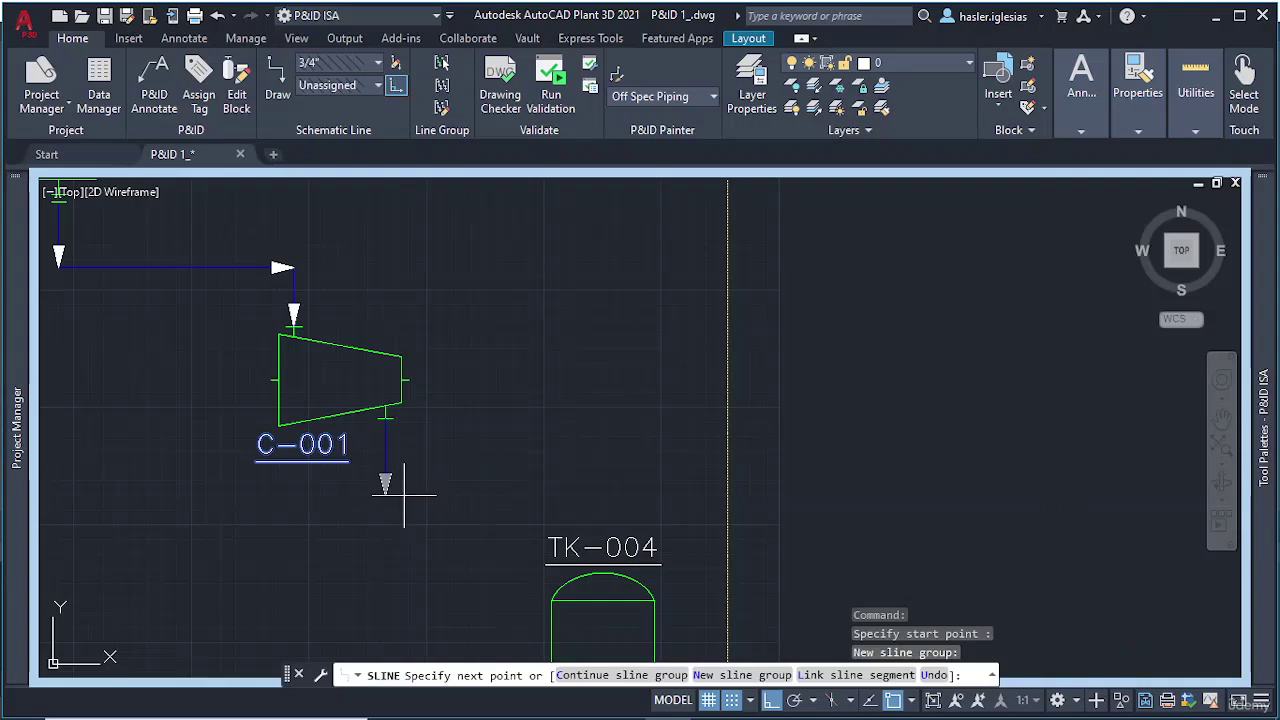
pyautogui.click(385, 480)
pyautogui.click(595, 480)
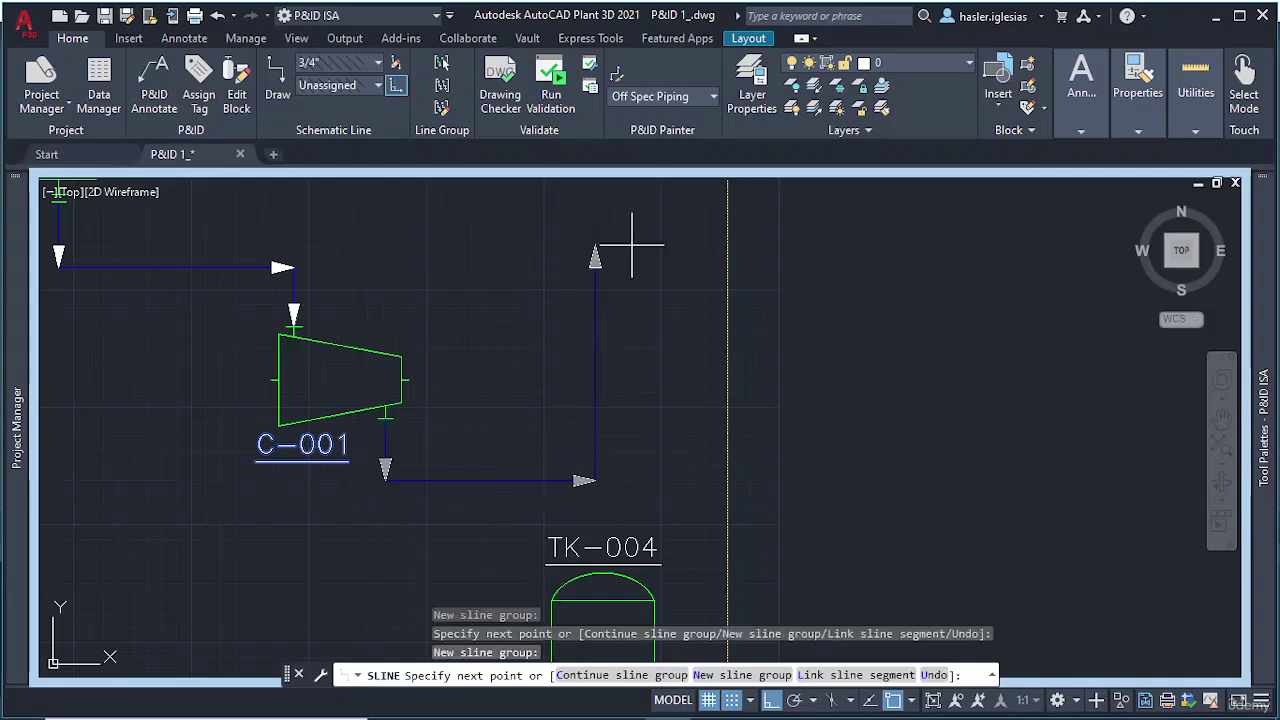
pyautogui.moveTo(628, 246); pyautogui.dragTo(557, 455, button='middle')
pyautogui.scroll(-2, 569, 412)
pyautogui.scroll(2, 556, 364)
pyautogui.scroll(2, 552, 352)
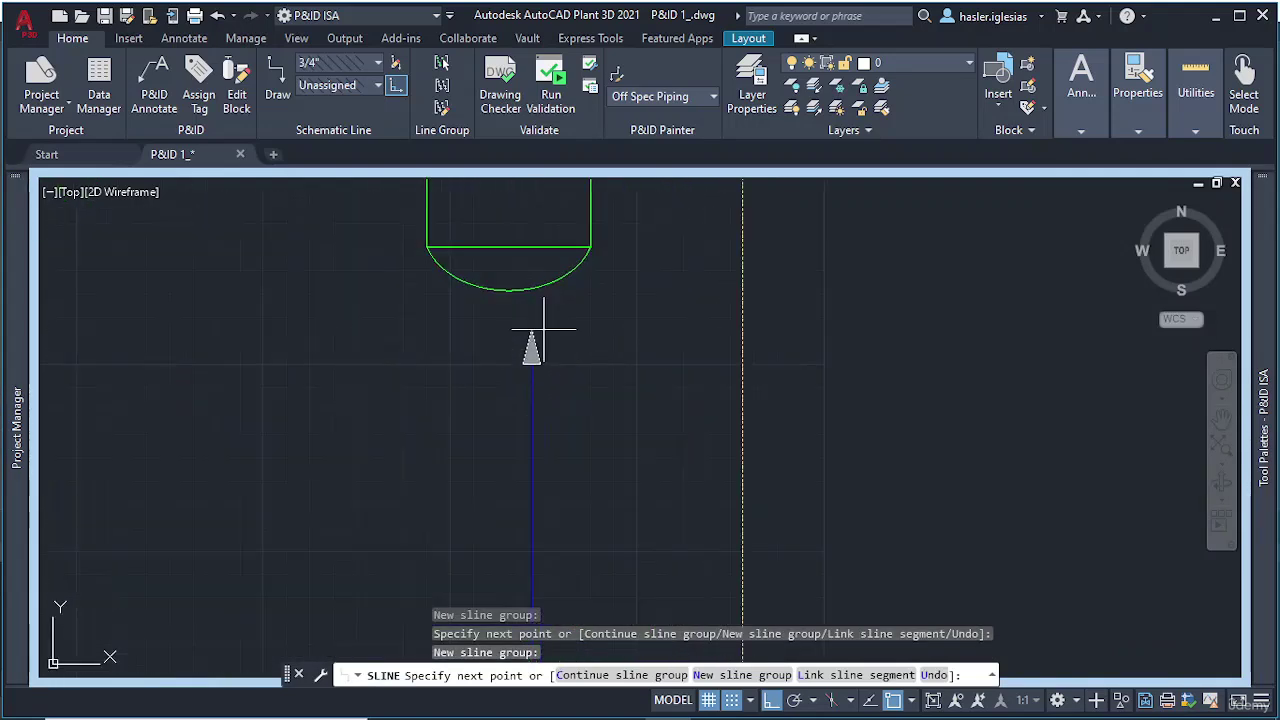
pyautogui.click(531, 290)
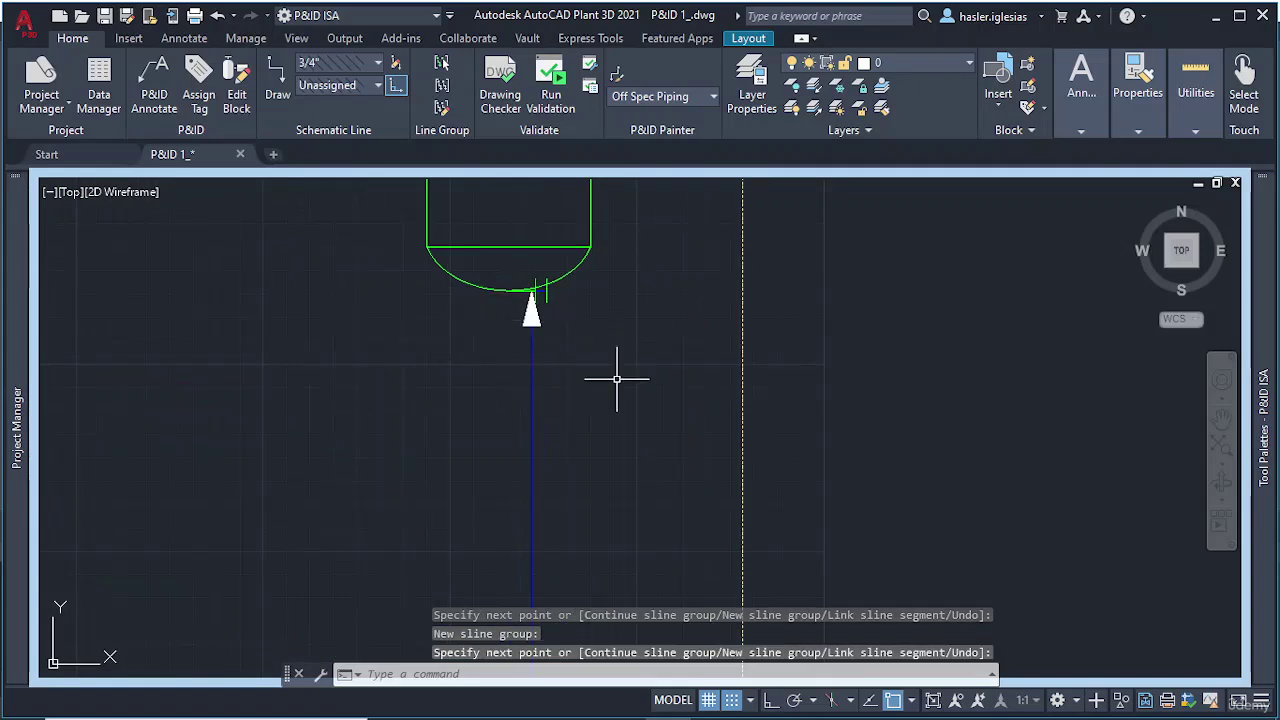
pyautogui.hotkey('ctrl', 'z')
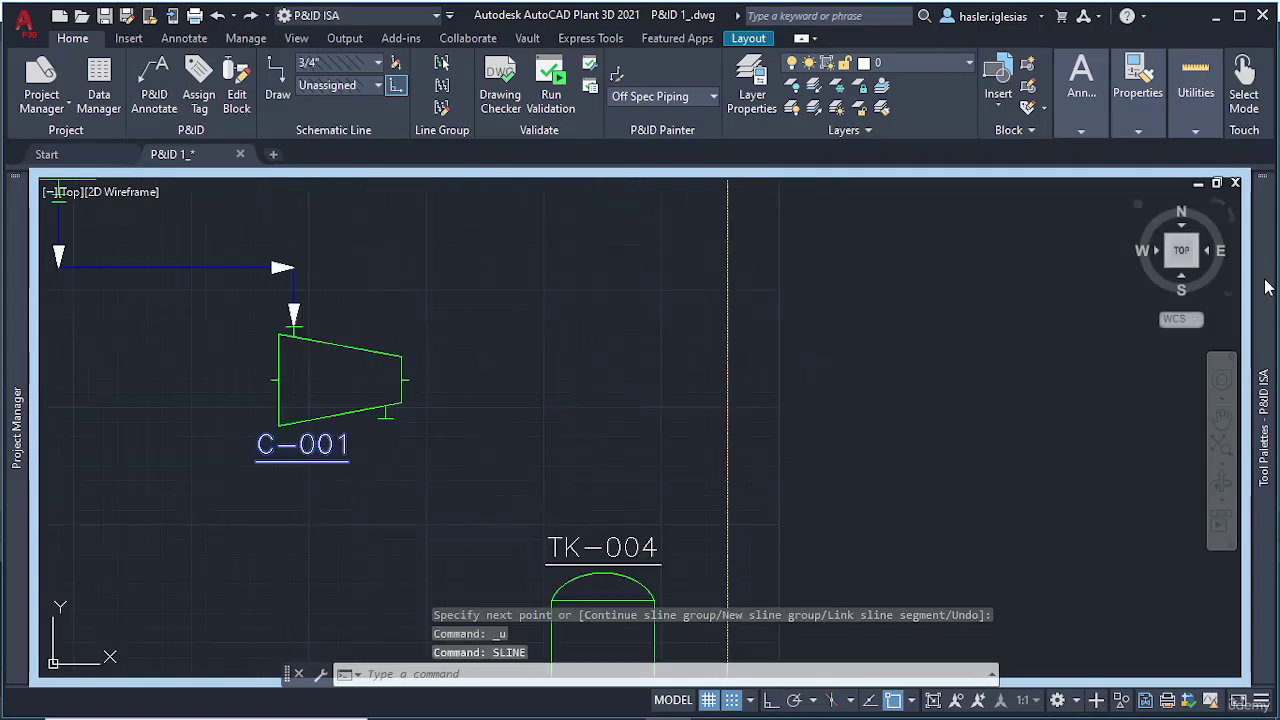
# Step: Draw a dark-blue pipe line from C-001's lower nozzle, down, right above TK-004, and up to the centre of TK-005's bottom head
pyautogui.moveTo(1265, 290)
pyautogui.click(1131, 313)
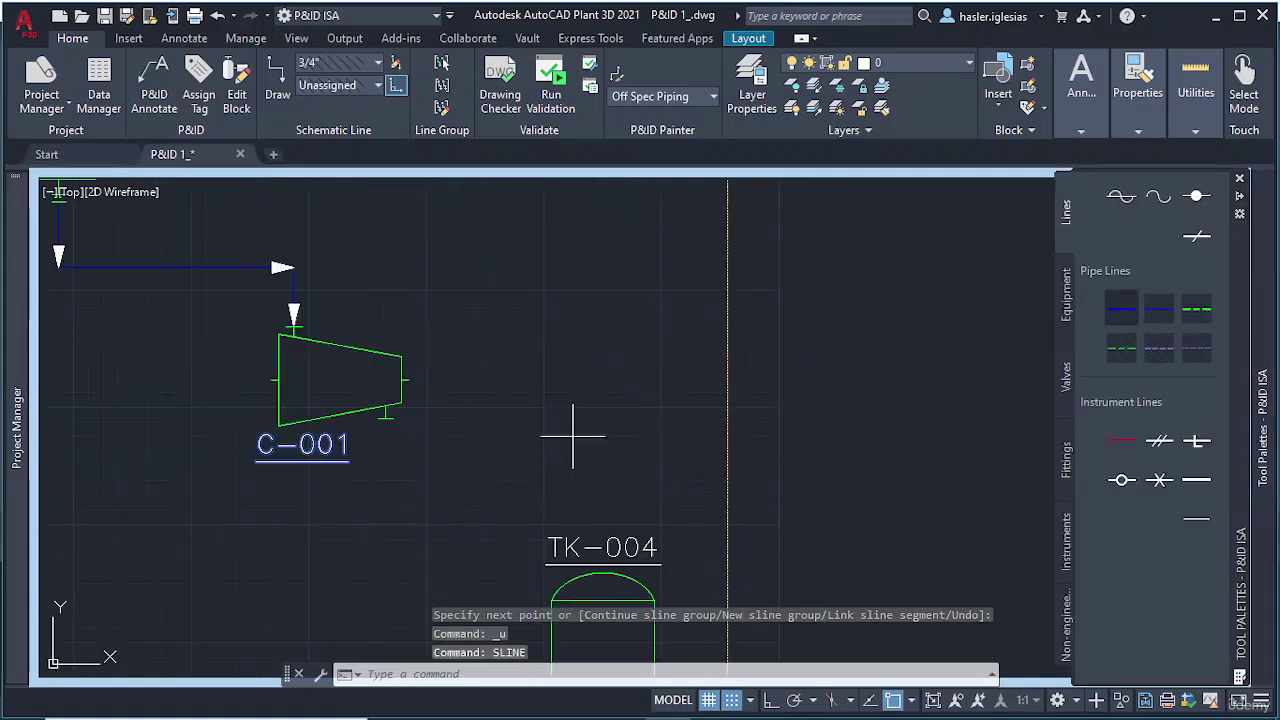
pyautogui.click(385, 415)
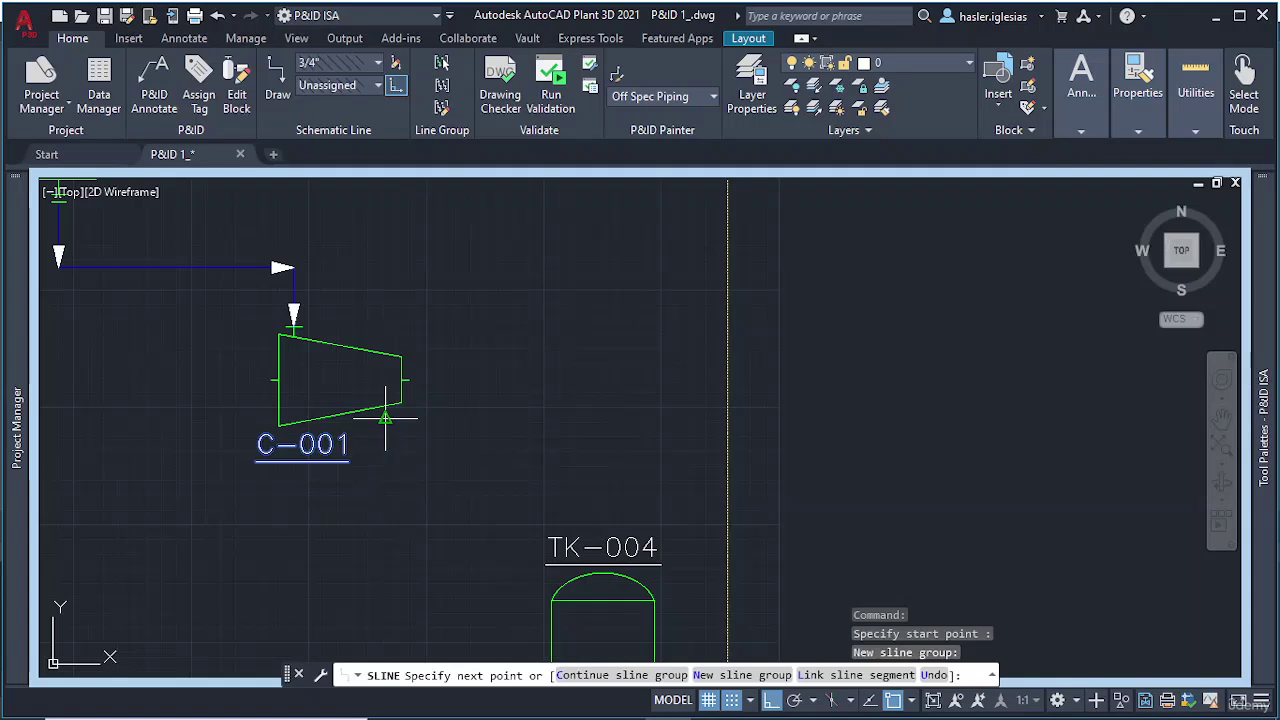
pyautogui.click(385, 487)
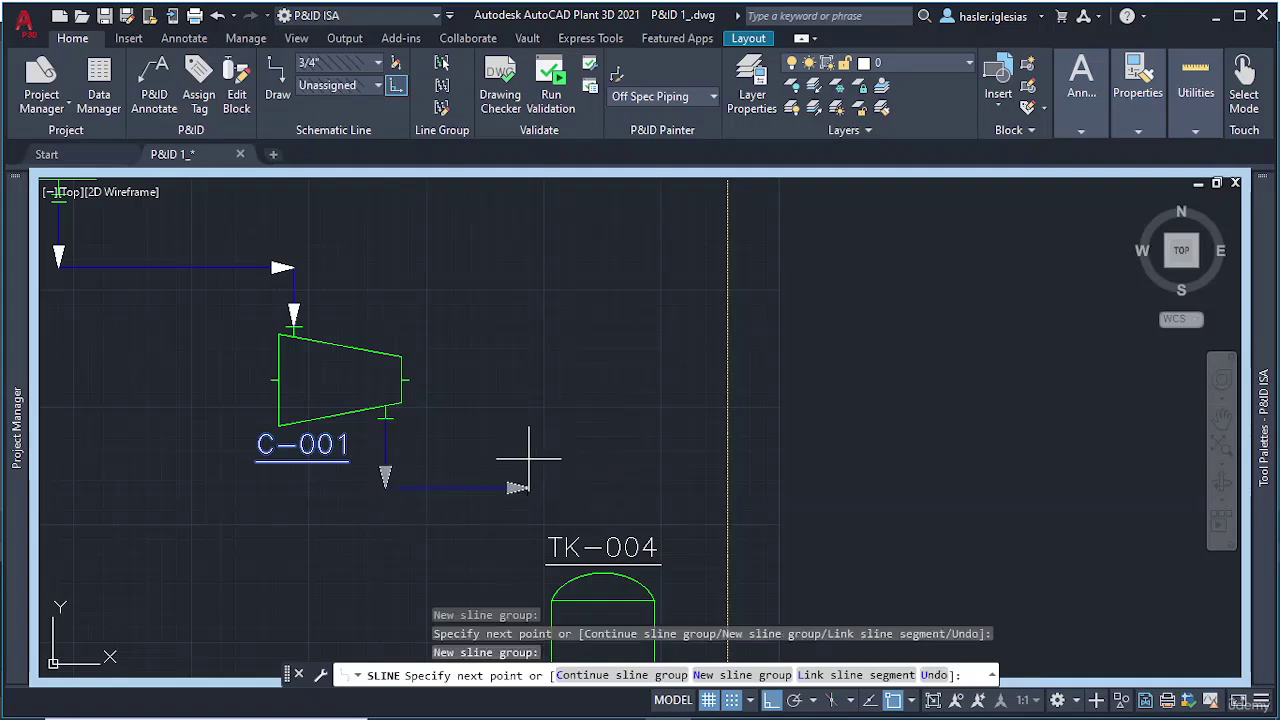
pyautogui.scroll(-4, 505, 271)
pyautogui.moveTo(508, 271); pyautogui.dragTo(486, 441, button='middle')
pyautogui.scroll(4, 517, 337)
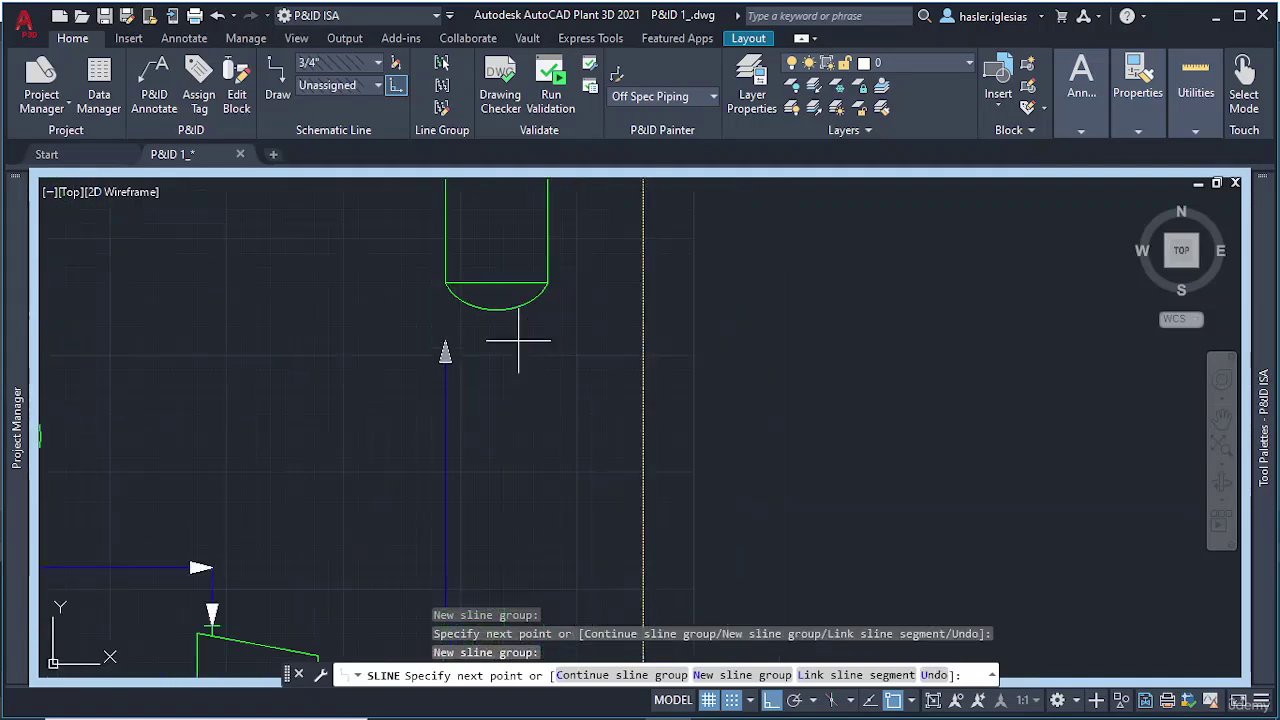
pyautogui.click(497, 310)
# Step: Delete the extra flow arrow midway along the horizontal pipe run between C-001 and the riser above TK-004
pyautogui.scroll(-6, 500, 330)
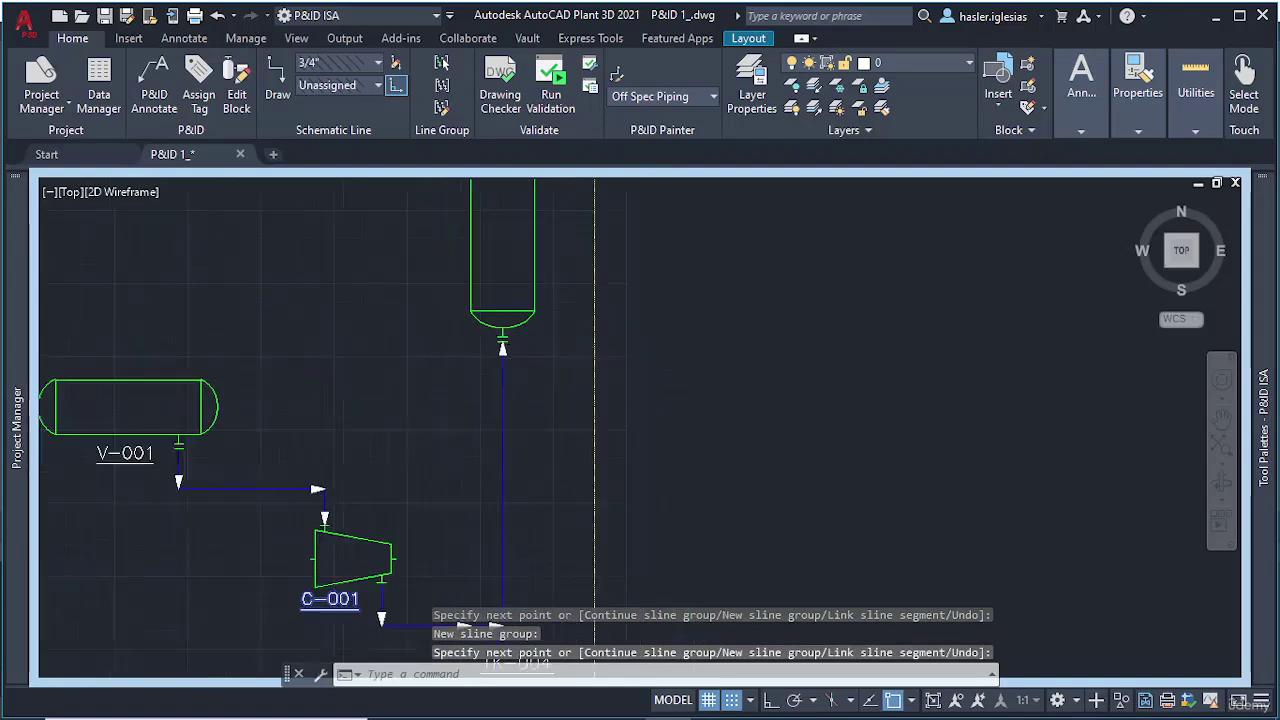
pyautogui.scroll(5, 430, 383)
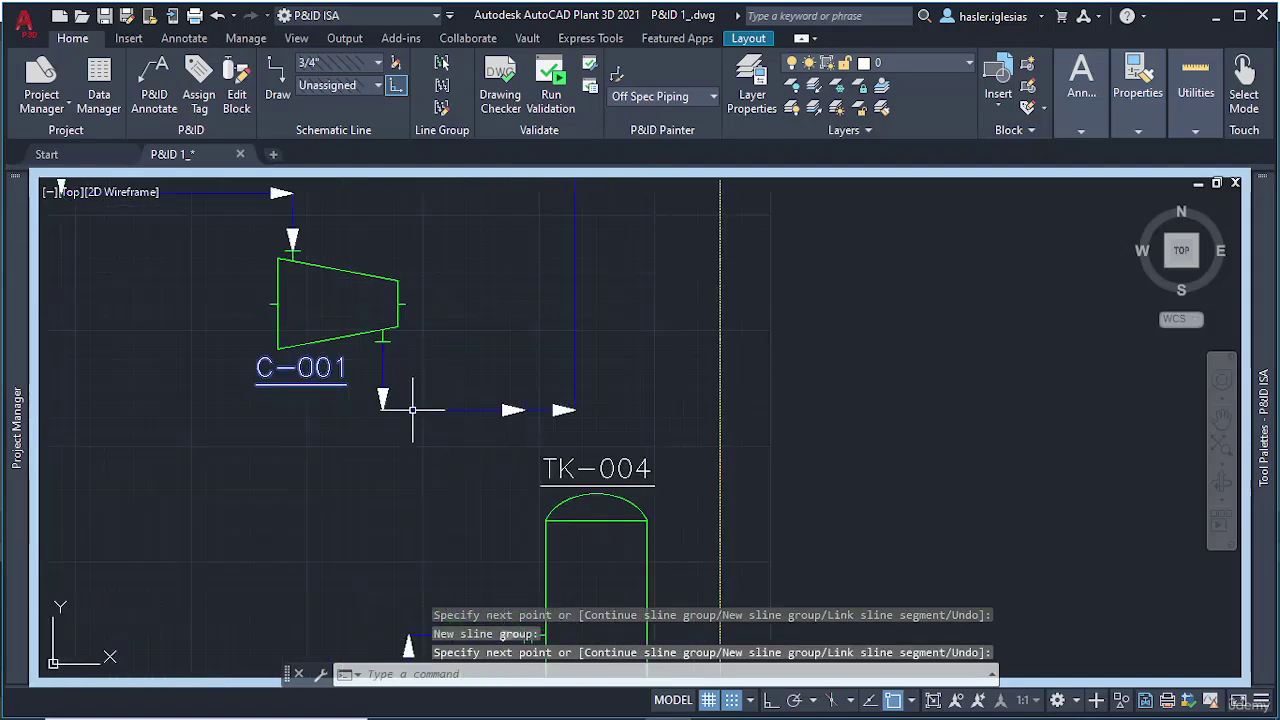
pyautogui.scroll(-2, 414, 408)
pyautogui.moveTo(409, 386); pyautogui.dragTo(238, 463, button='middle')
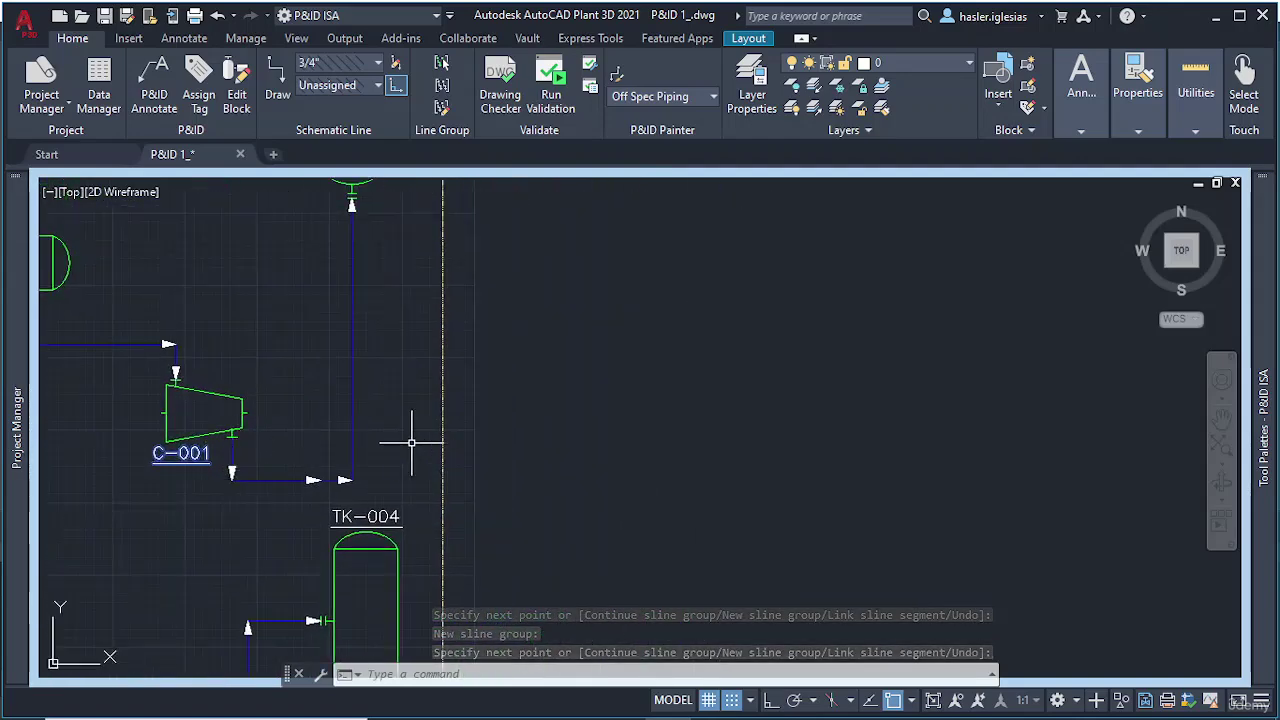
pyautogui.scroll(3, 297, 487)
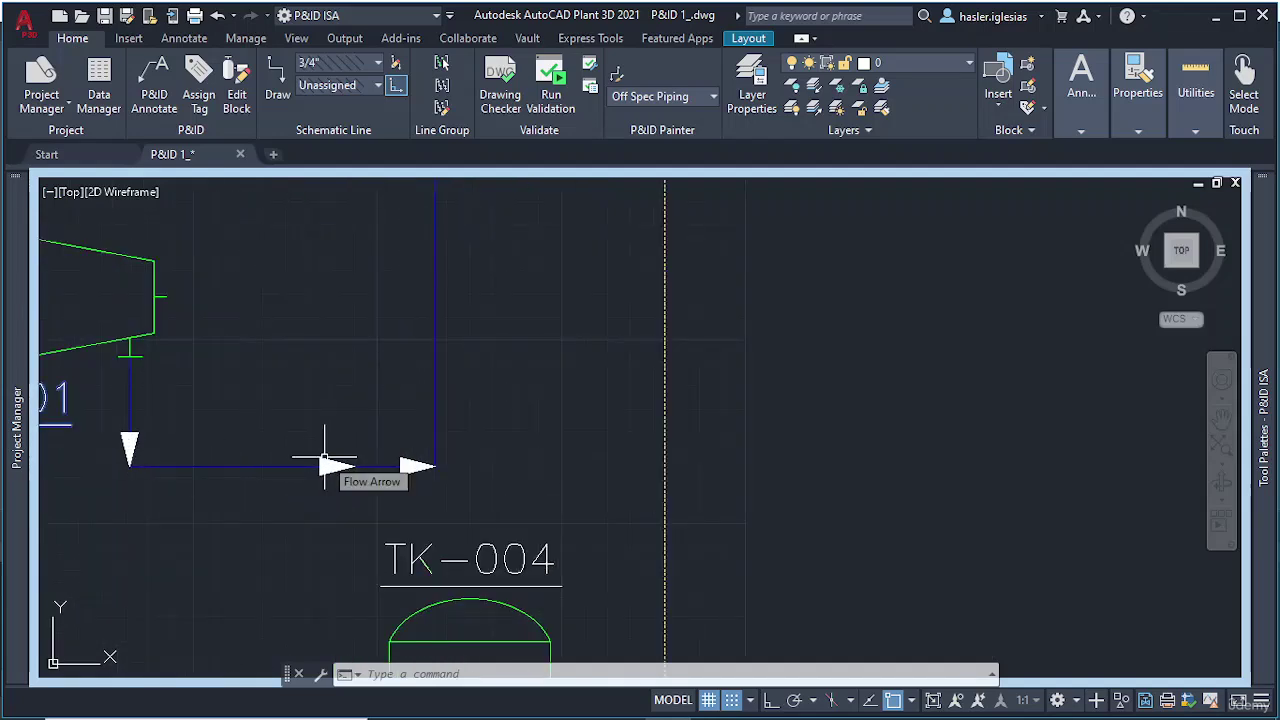
pyautogui.click(324, 462)
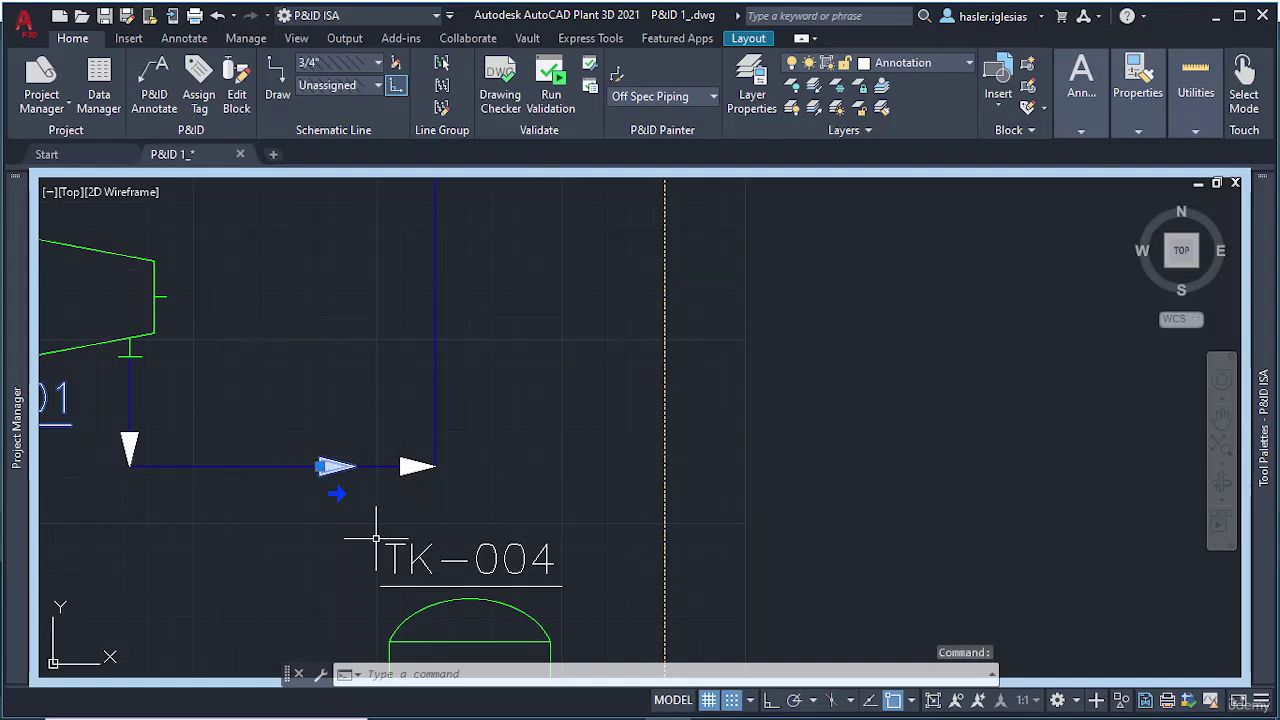
pyautogui.press('Delete')
# Step: Bring the whole P&ID sheet into view and save the drawing with QSAVE
pyautogui.scroll(-6, 137, 429)
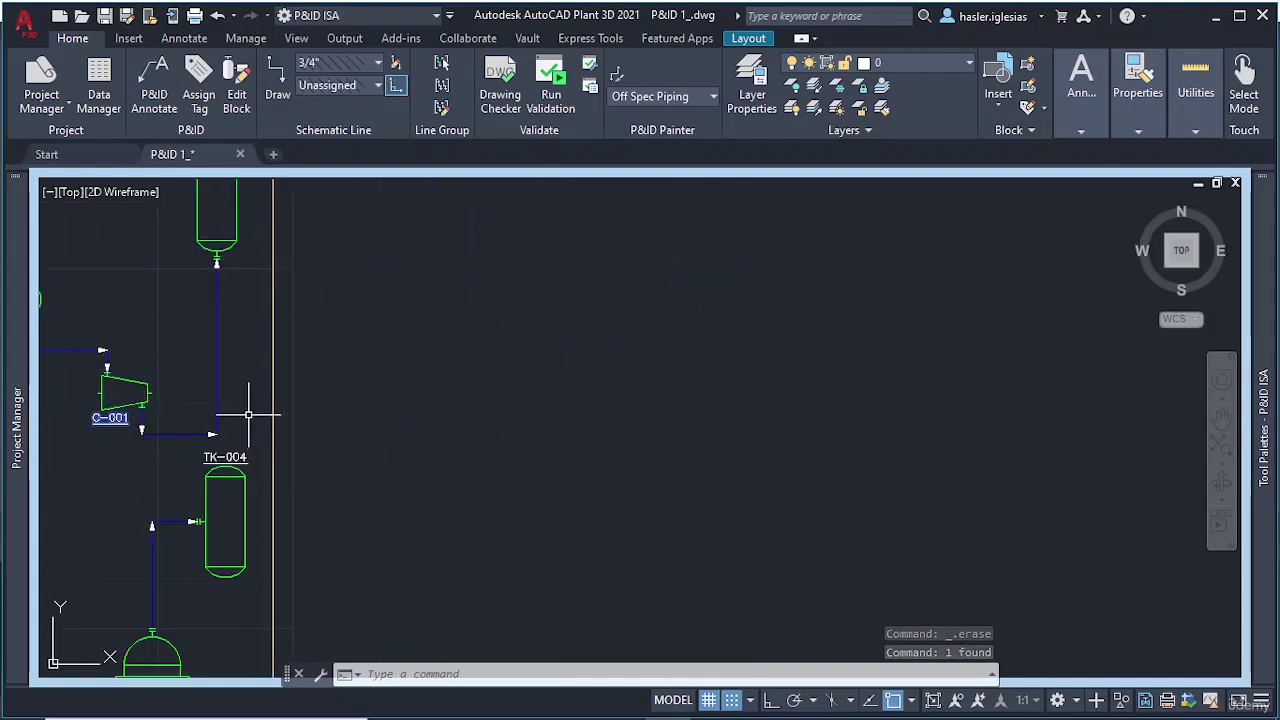
pyautogui.scroll(-2, 180, 365)
pyautogui.moveTo(180, 365); pyautogui.dragTo(389, 392, button='middle')
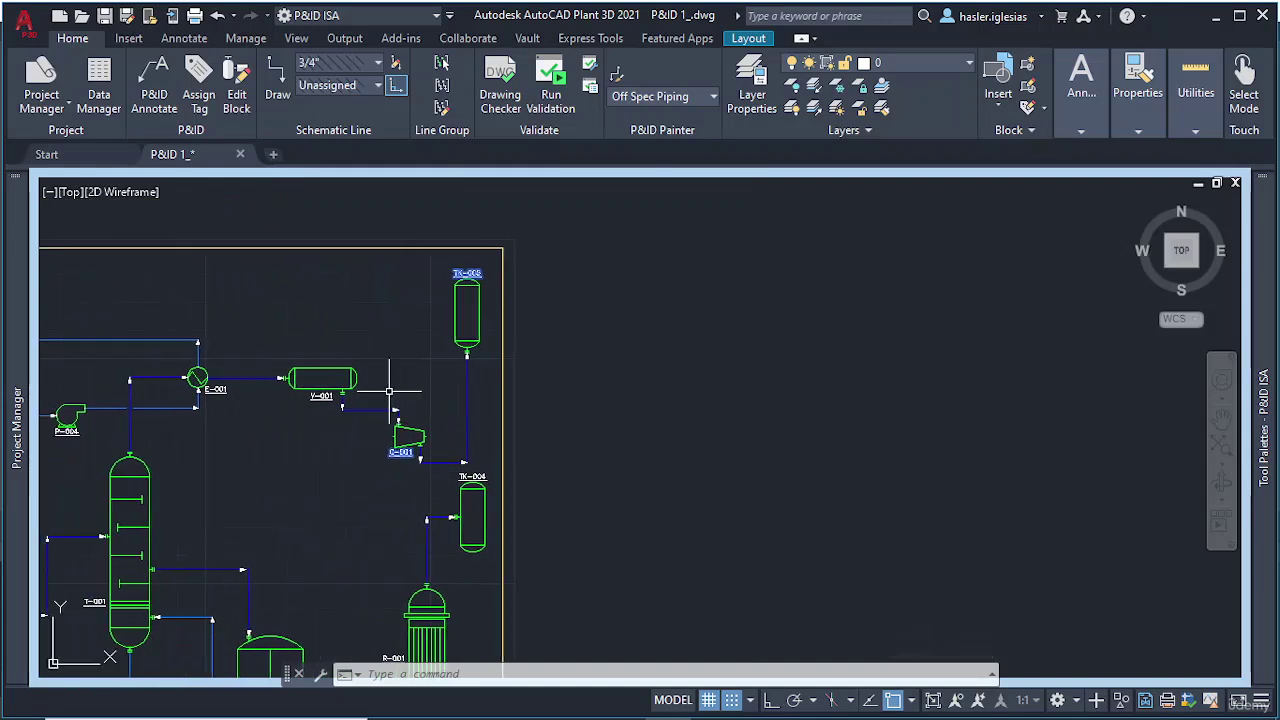
pyautogui.scroll(-2, 389, 392)
pyautogui.moveTo(351, 443)
pyautogui.mouseDown(button='middle')
pyautogui.moveTo(486, 366)
pyautogui.moveTo(583, 366)
pyautogui.mouseUp(button='middle')
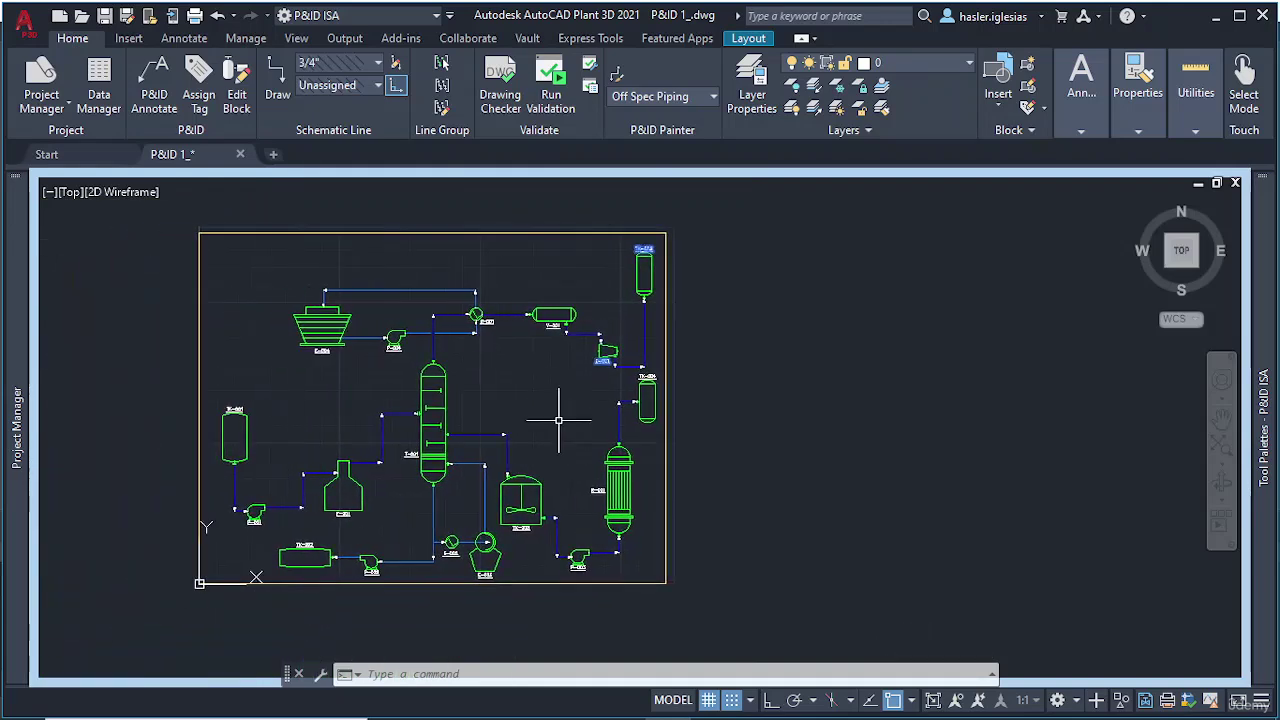
pyautogui.press('Escape')
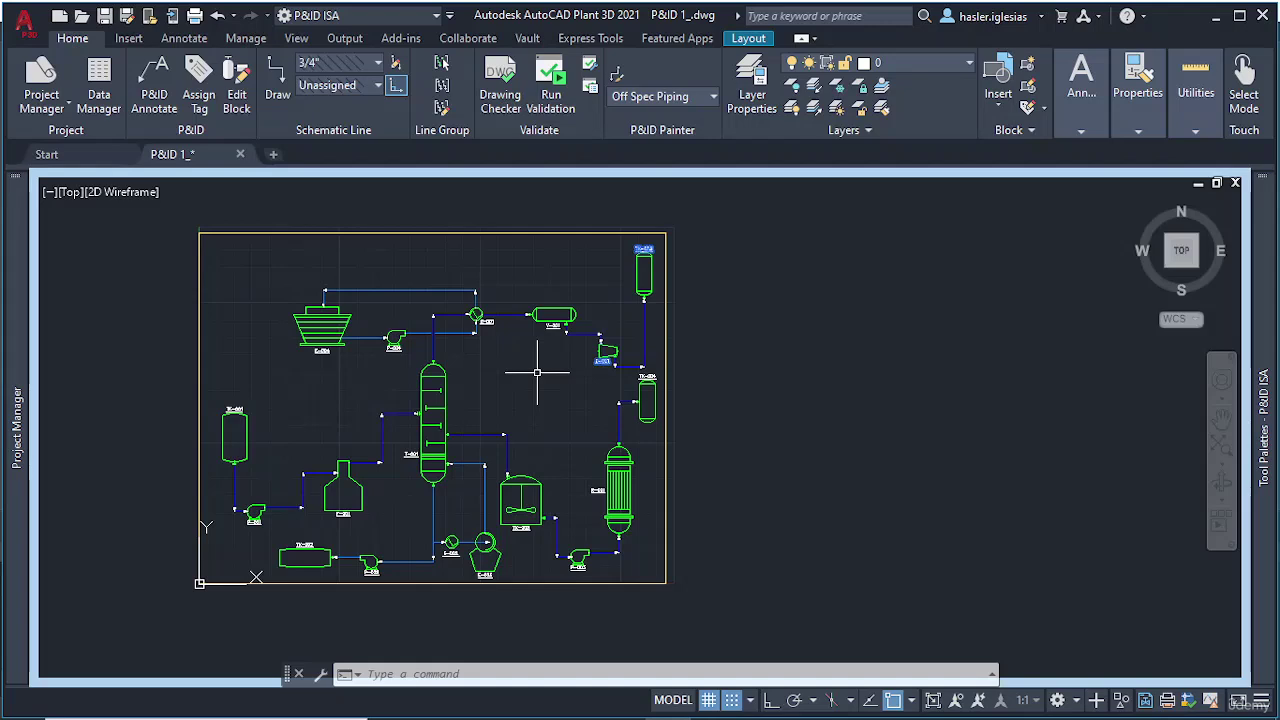
pyautogui.write('QSAVE')
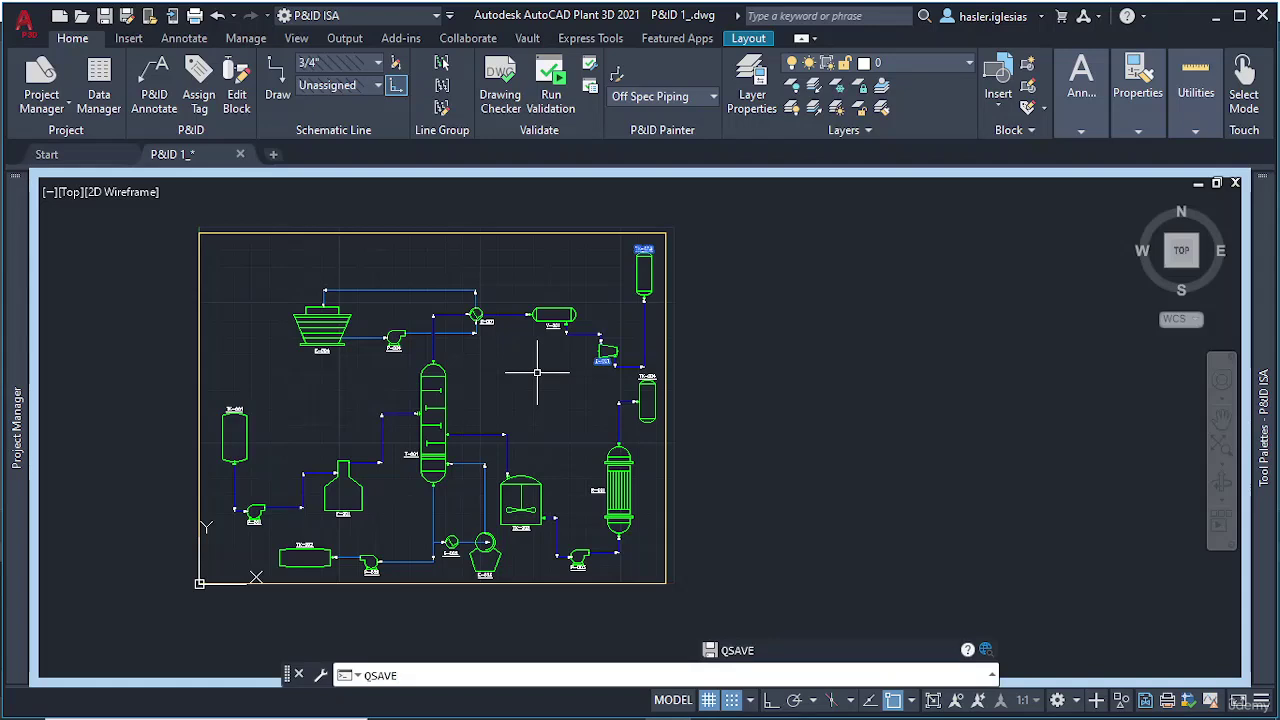
pyautogui.press('Return')
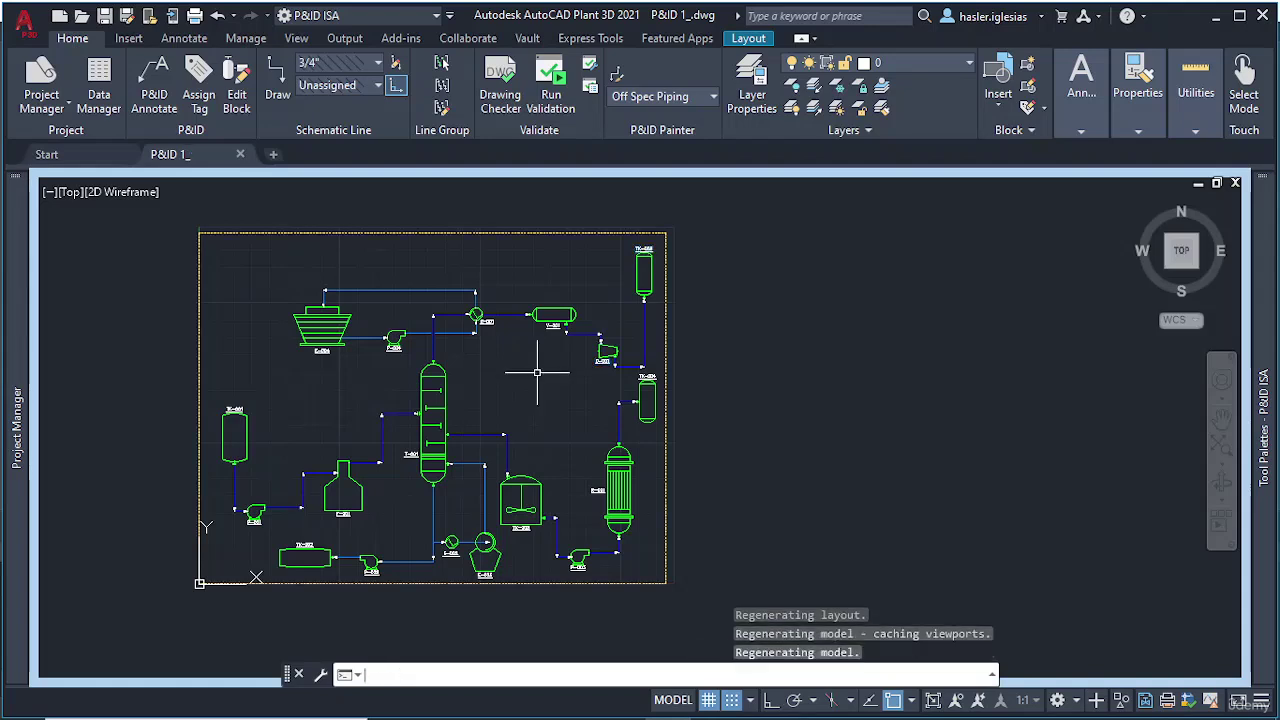